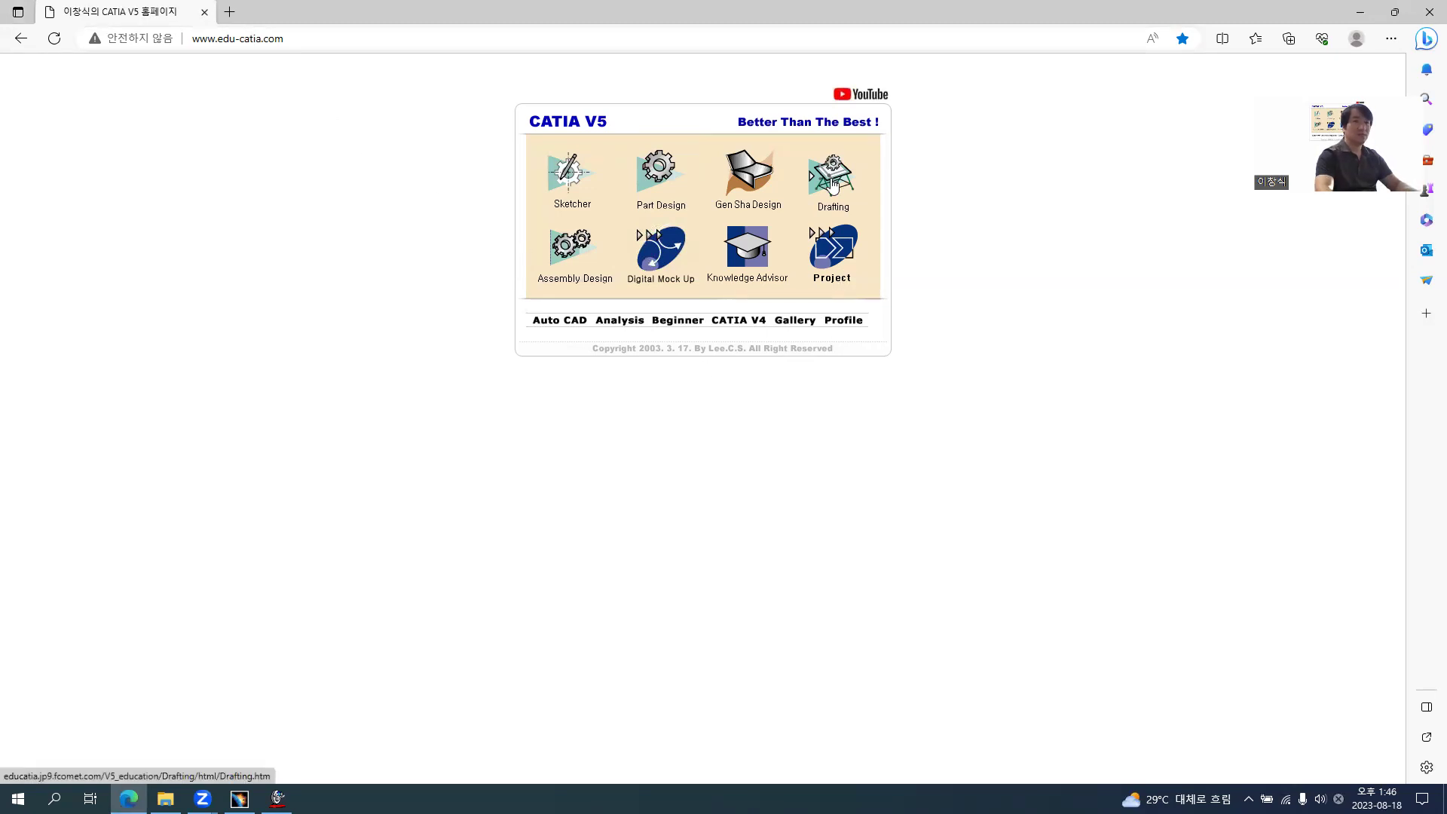
From page 2 of the website's Drafting examples, choose the green tapered cover part and open its start file in CATIA
{"action": "left_click", "coordinate": [833, 185]}
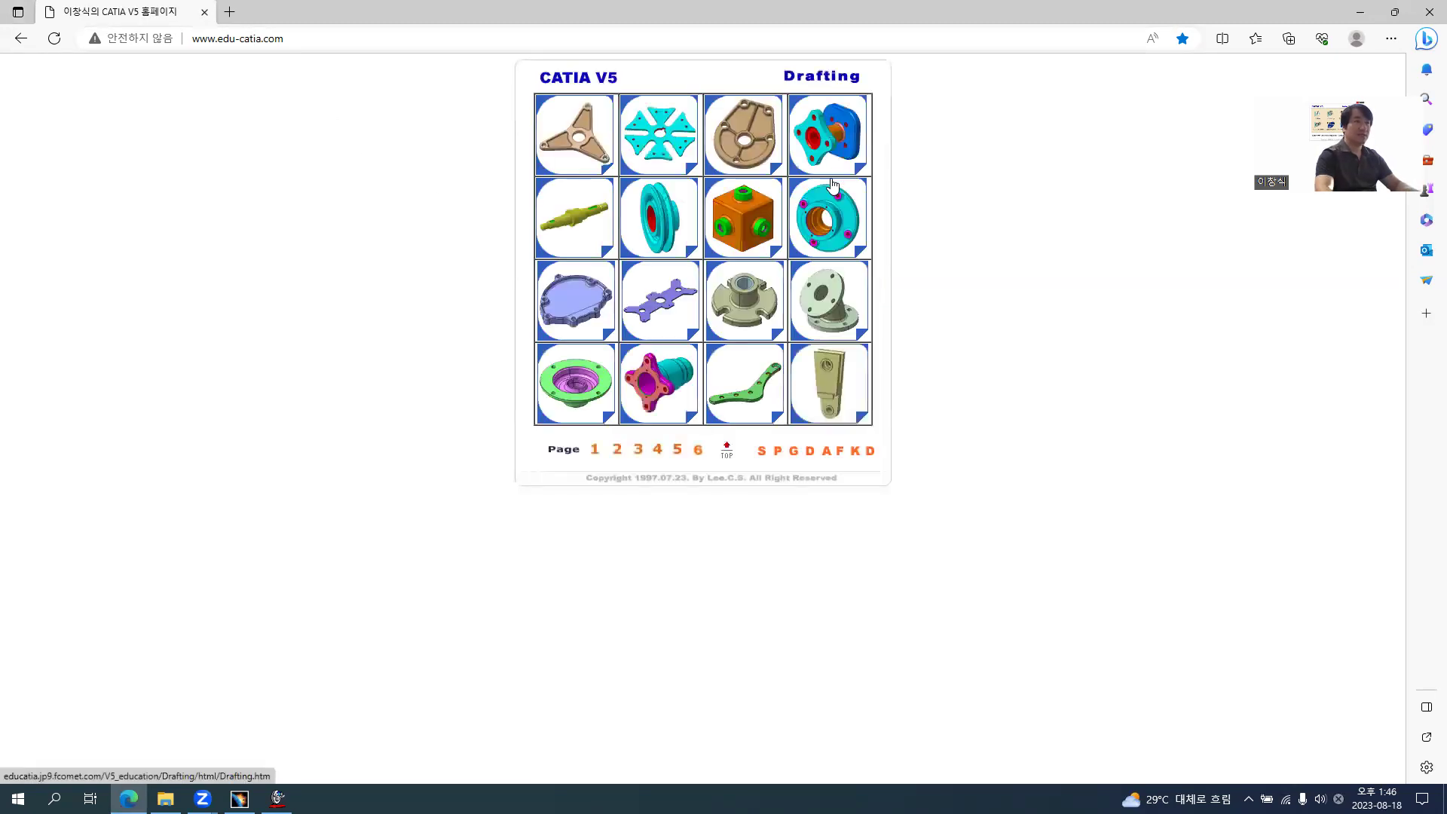
{"action": "left_click", "coordinate": [617, 449]}
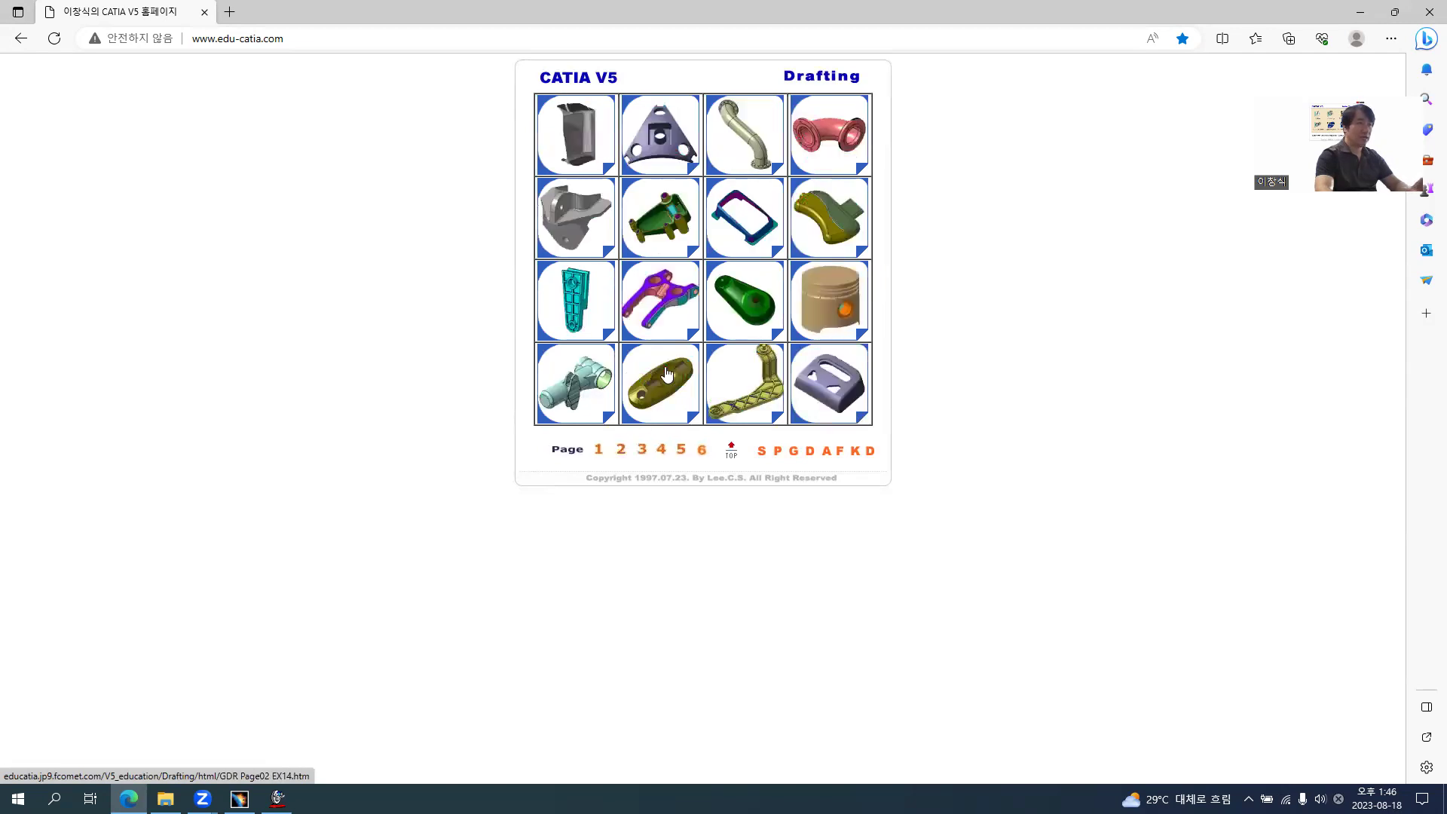
{"action": "left_click", "coordinate": [747, 306]}
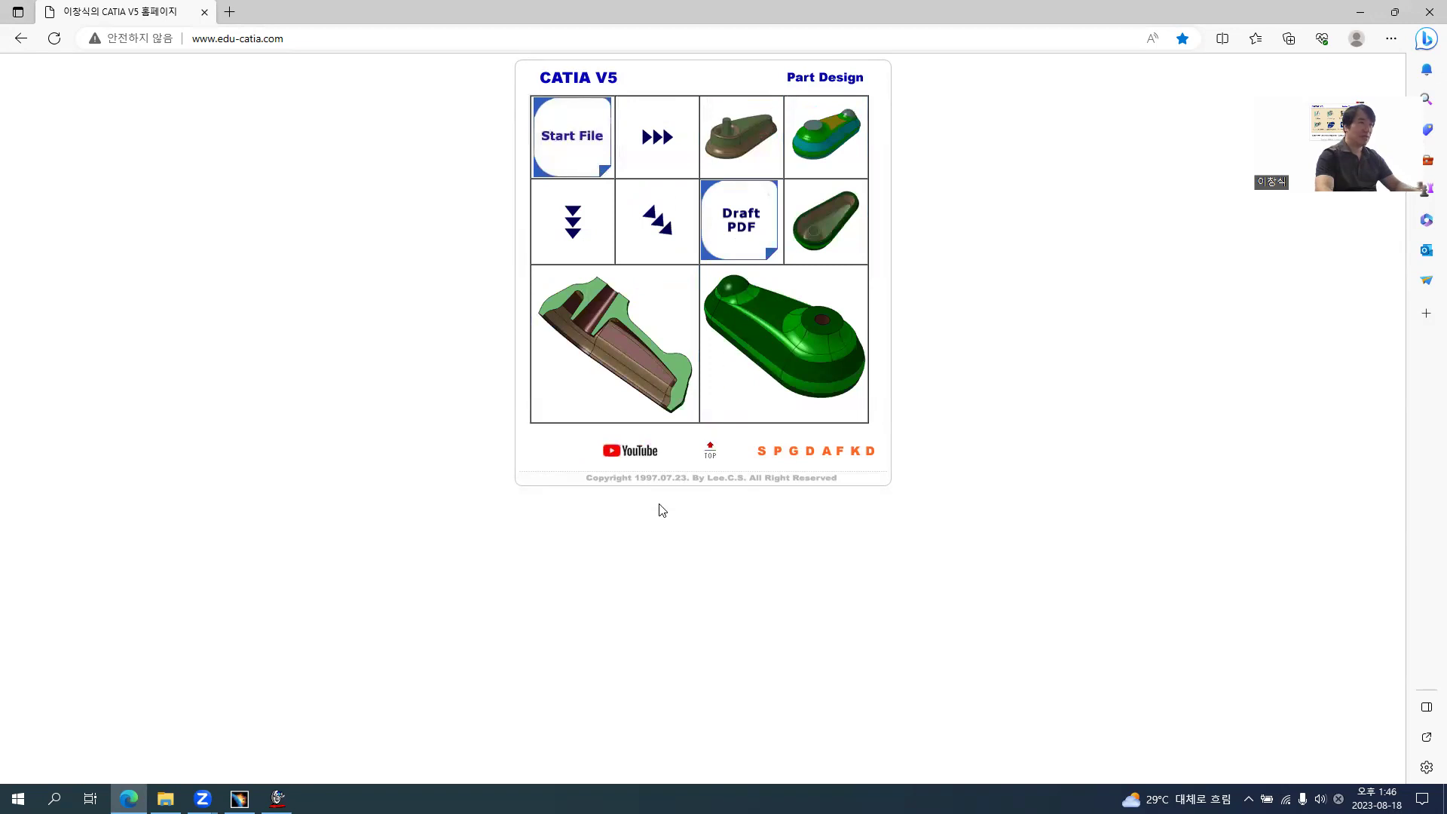
{"action": "left_click", "coordinate": [556, 156]}
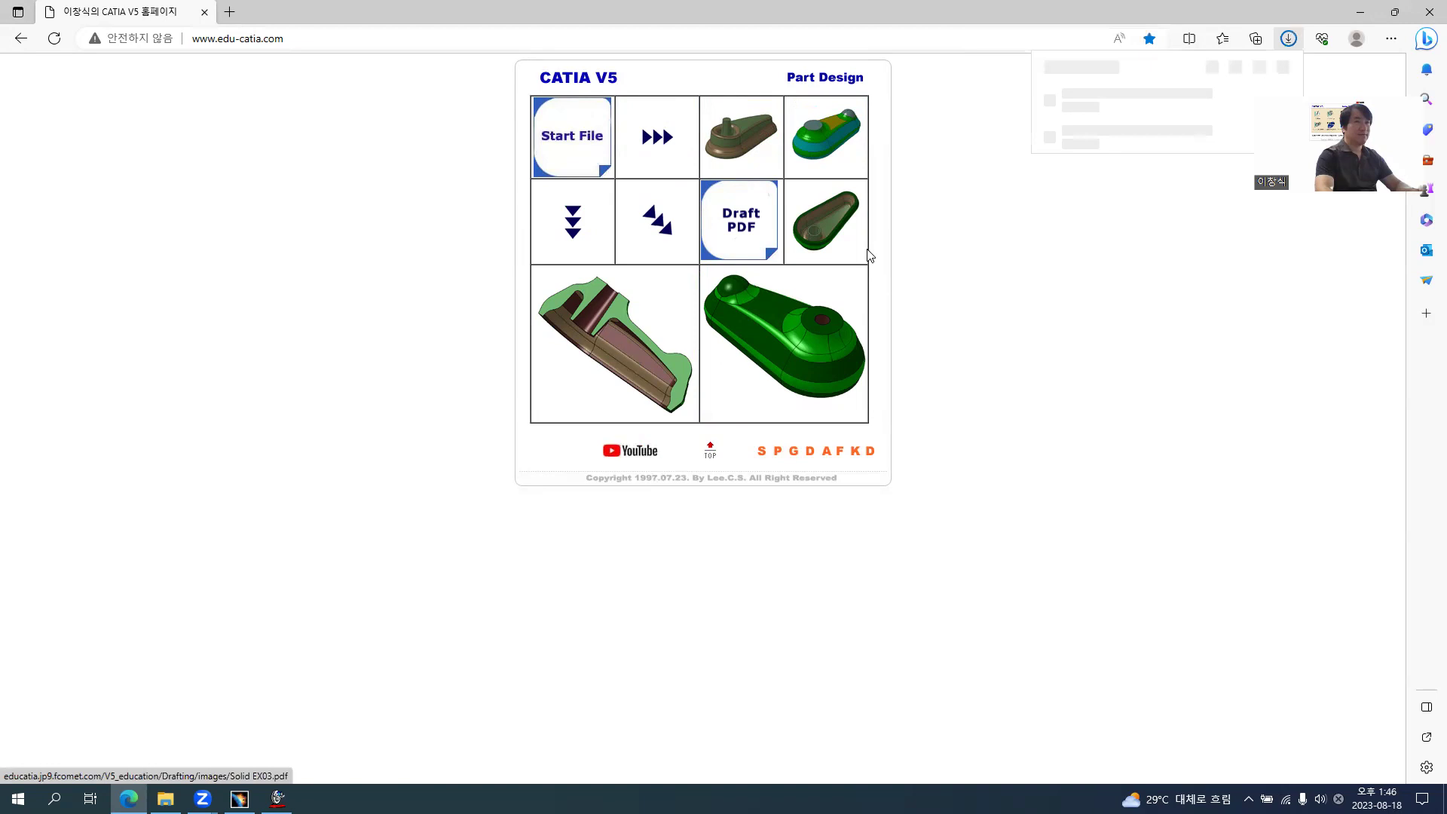
{"action": "left_click", "coordinate": [1076, 106]}
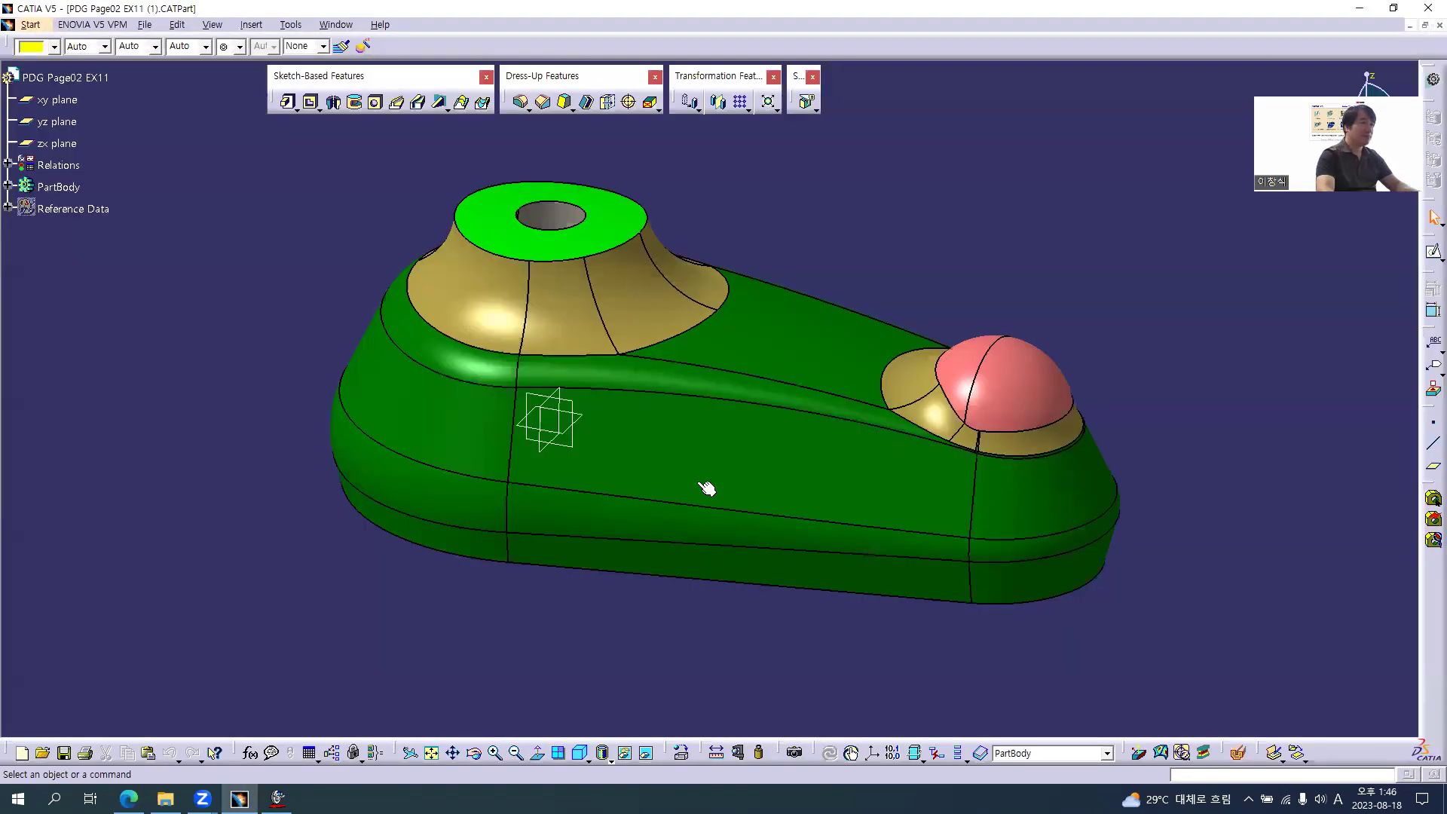
Inspect the opened part in 3D and create a new empty drawing
{"action": "middle_click_drag", "start_coordinate": [633, 516], "coordinate": [788, 548]}
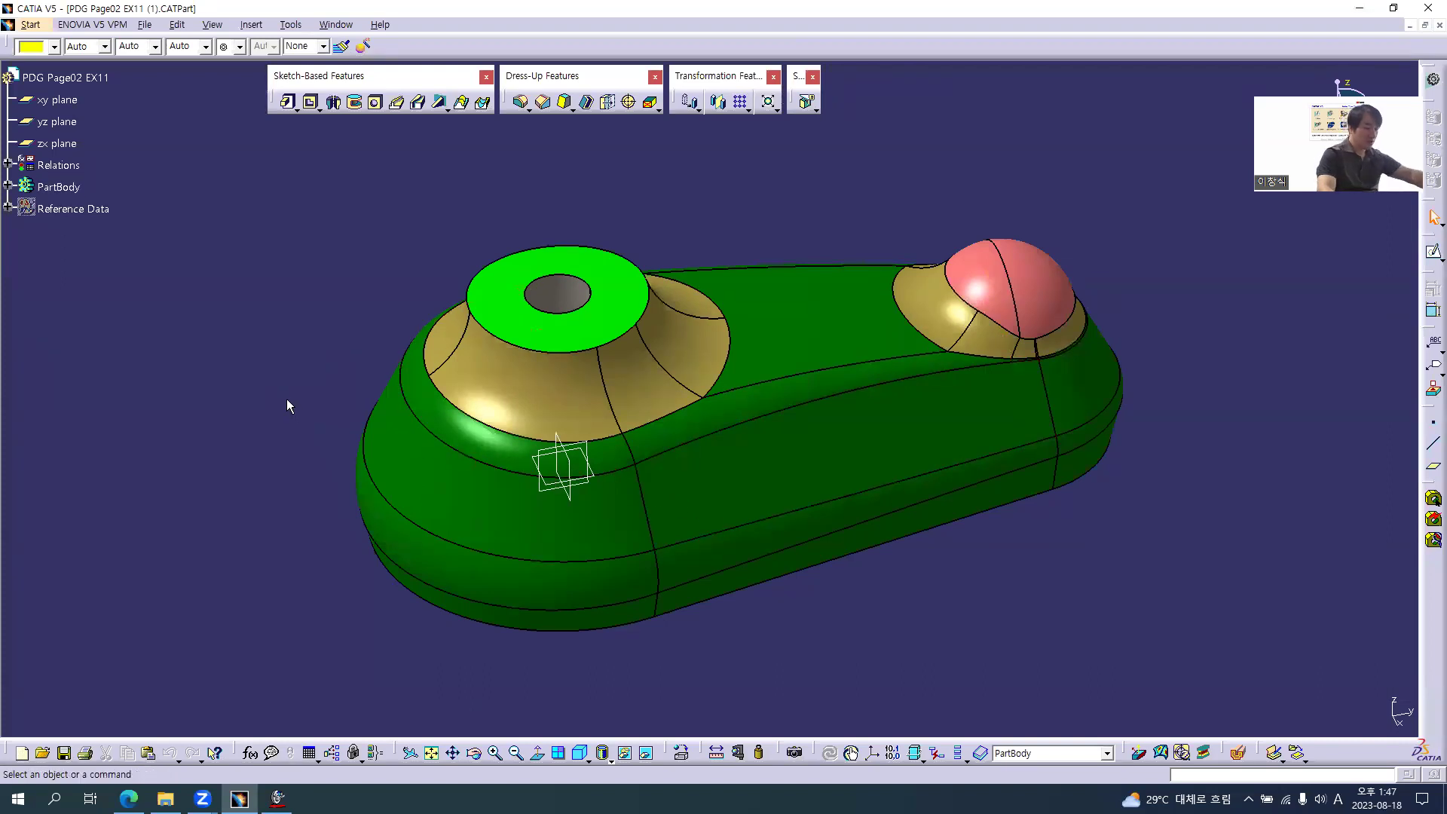
{"action": "left_click", "coordinate": [1155, 466]}
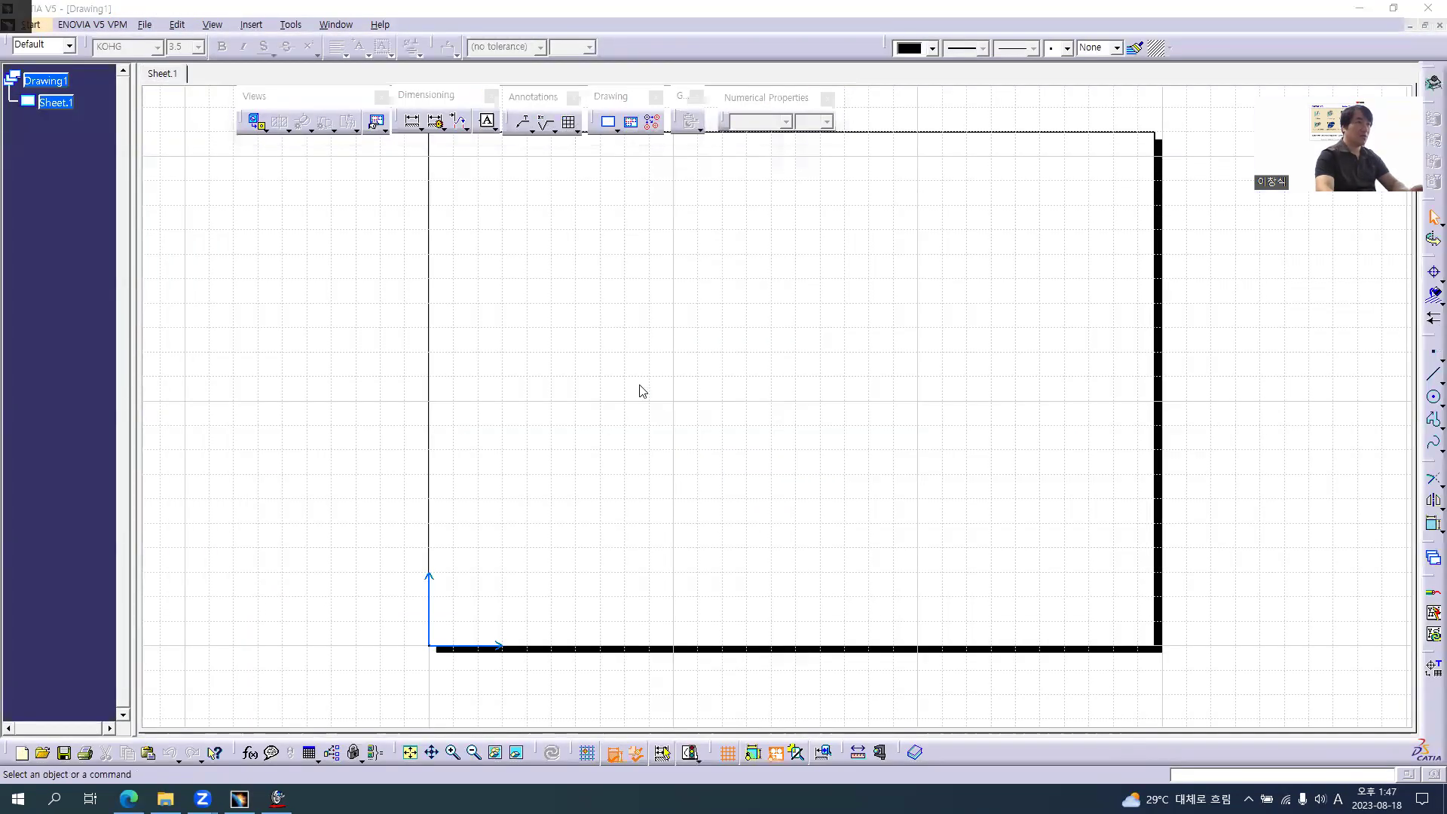
Switch to the browser, open the exercise's Draft PDF and examine the reference drawing's views, sections and dimensions
{"action": "key", "text": "alt+Tab"}
{"action": "left_click", "coordinate": [752, 220]}
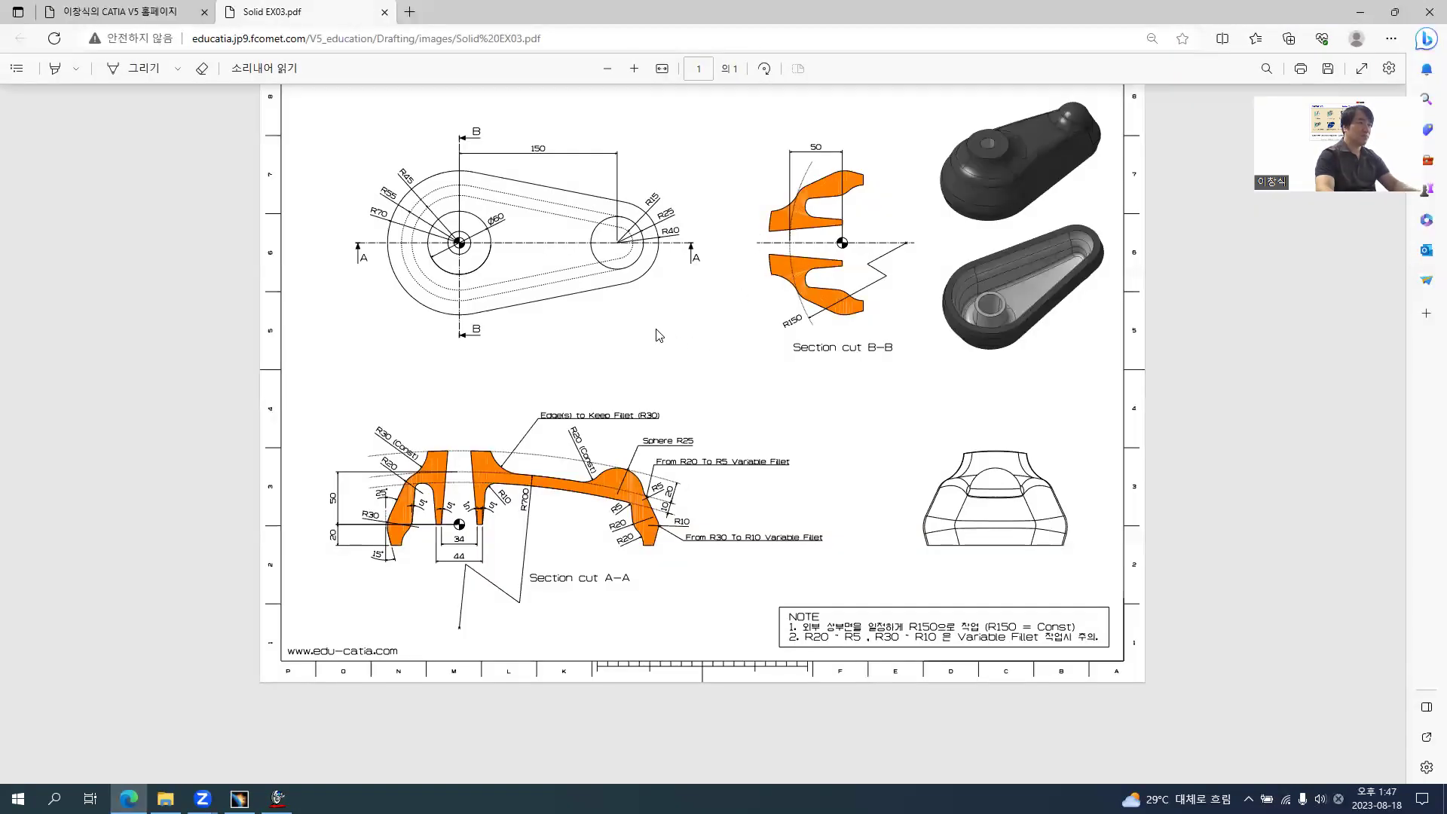
{"action": "scroll", "coordinate": [659, 335], "scroll_direction": "up", "scroll_amount": 1, "text": "ctrl"}
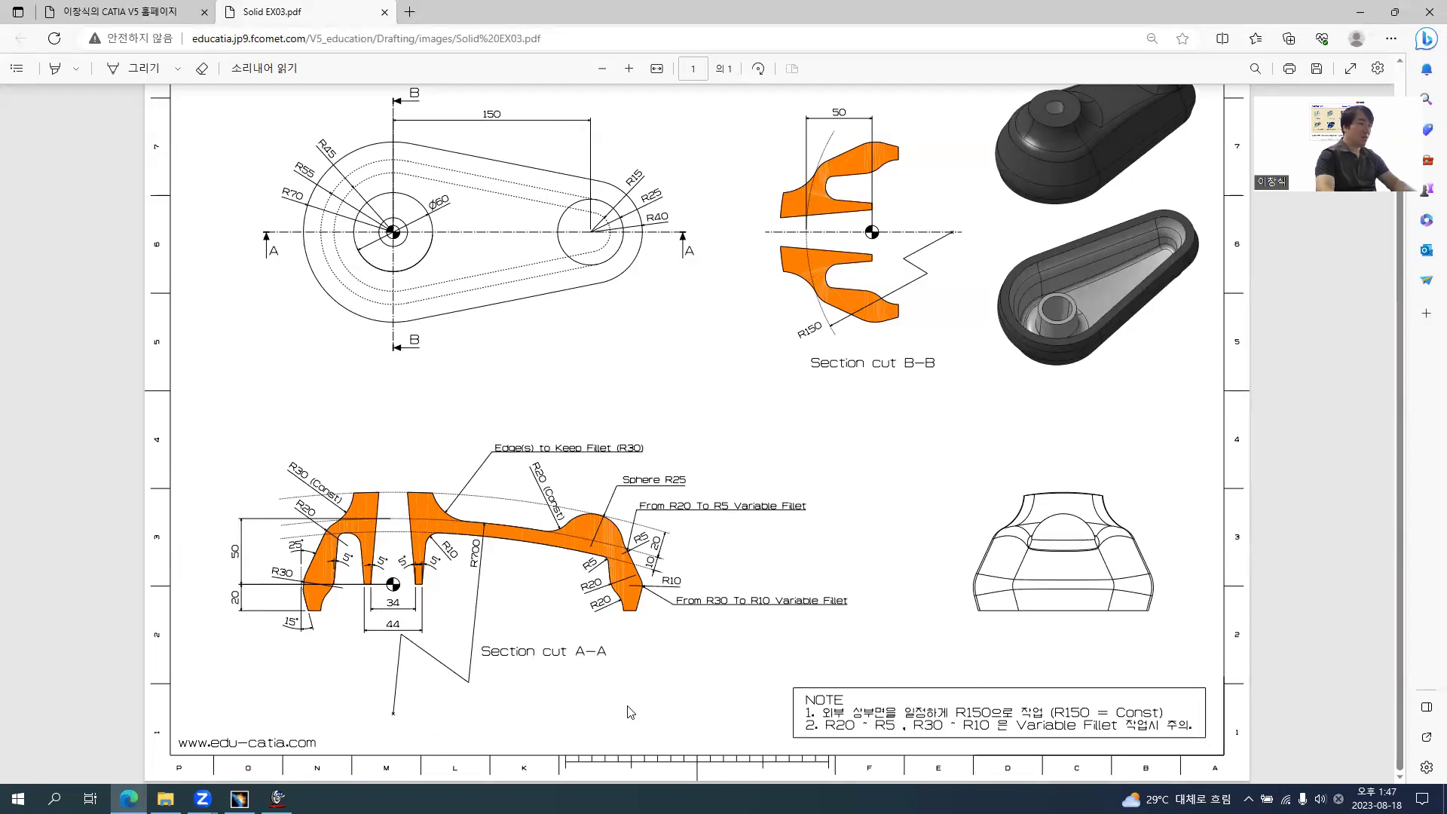
Switch to CATIA and generate a front view of the part from its xy plane, rotated 90 degrees clockwise so the part lies horizontally
{"action": "key", "text": "alt+Tab"}
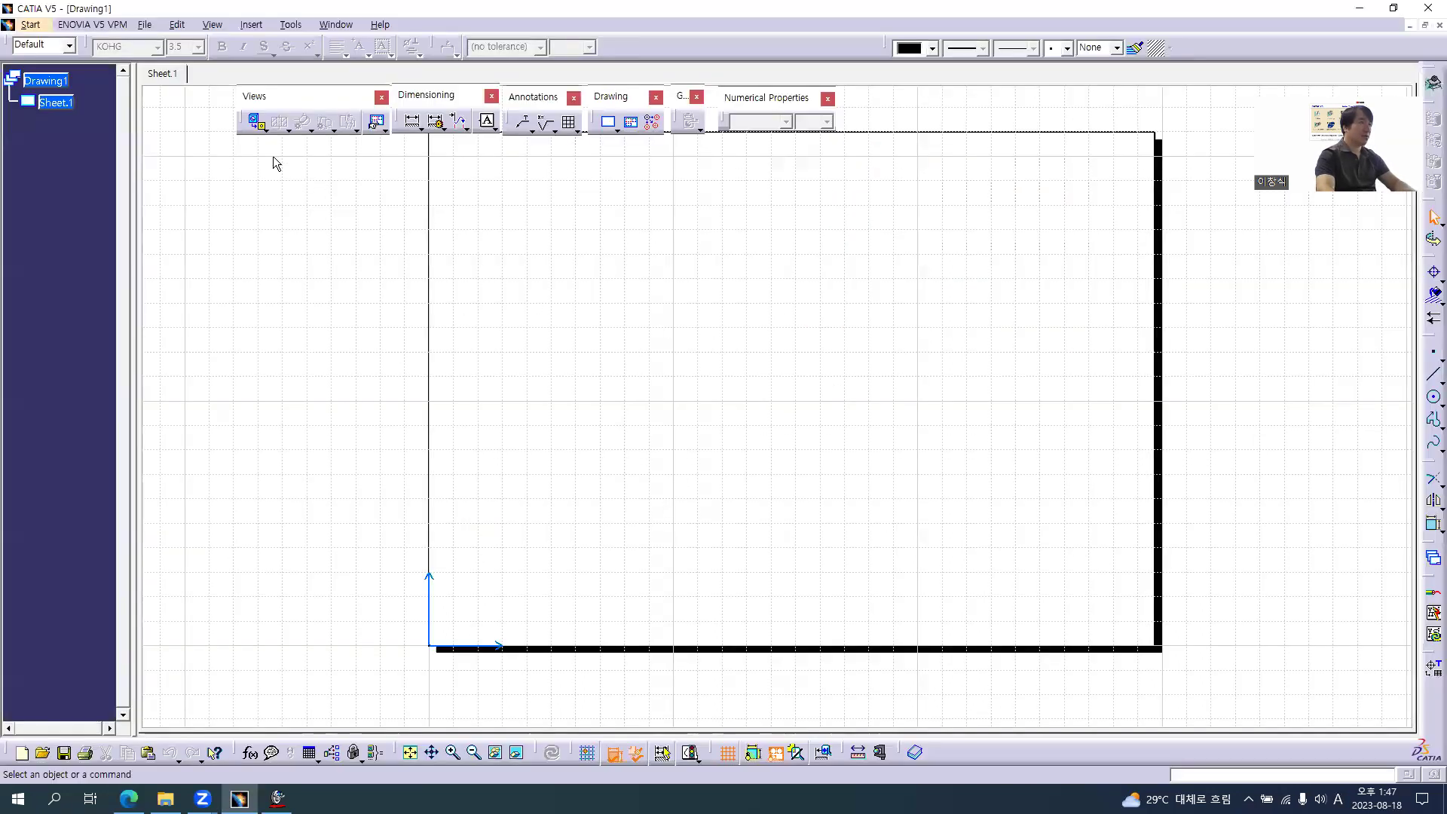
{"action": "left_click", "coordinate": [336, 25]}
{"action": "left_click", "coordinate": [367, 121]}
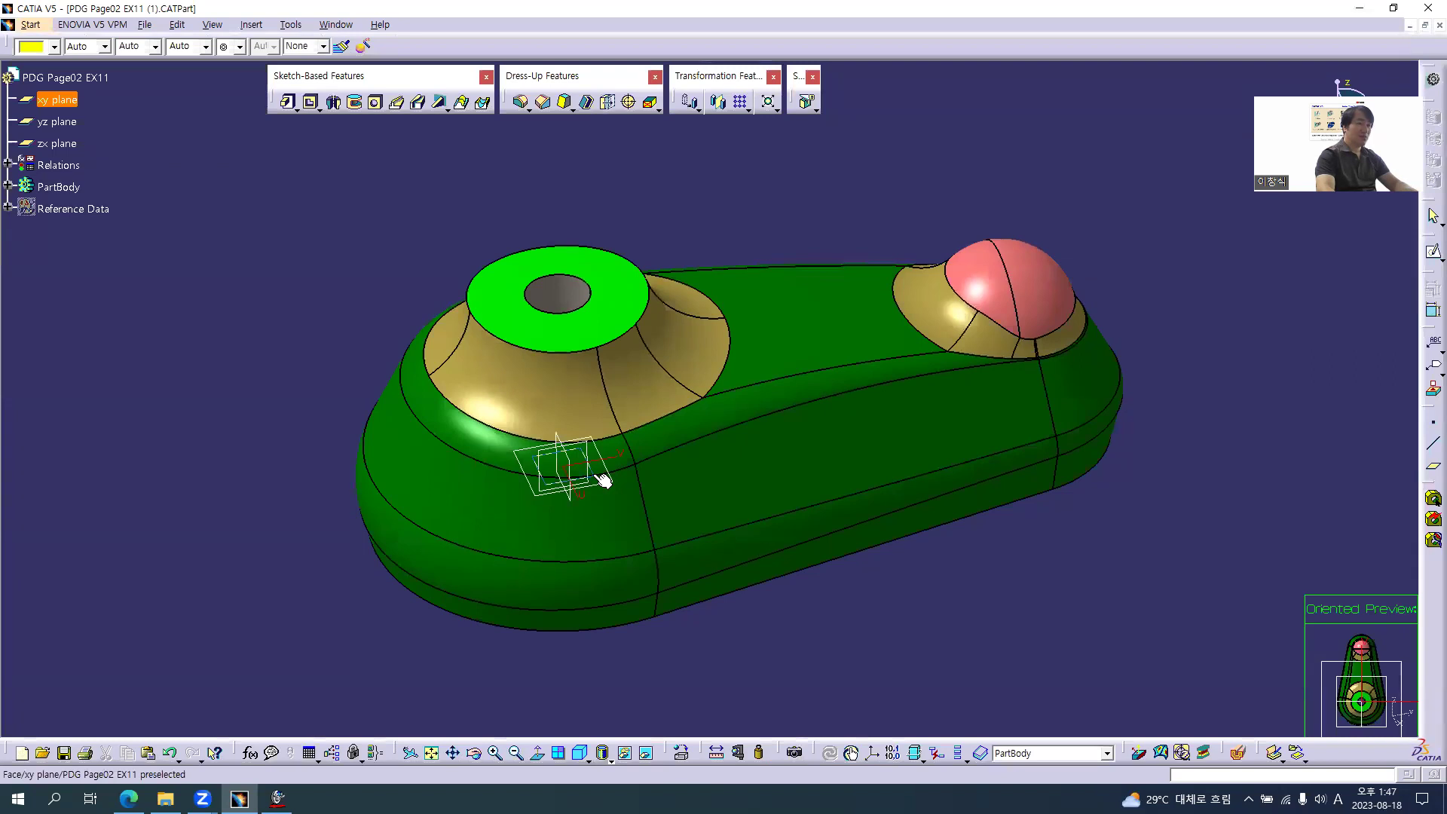
{"action": "left_click", "coordinate": [591, 477]}
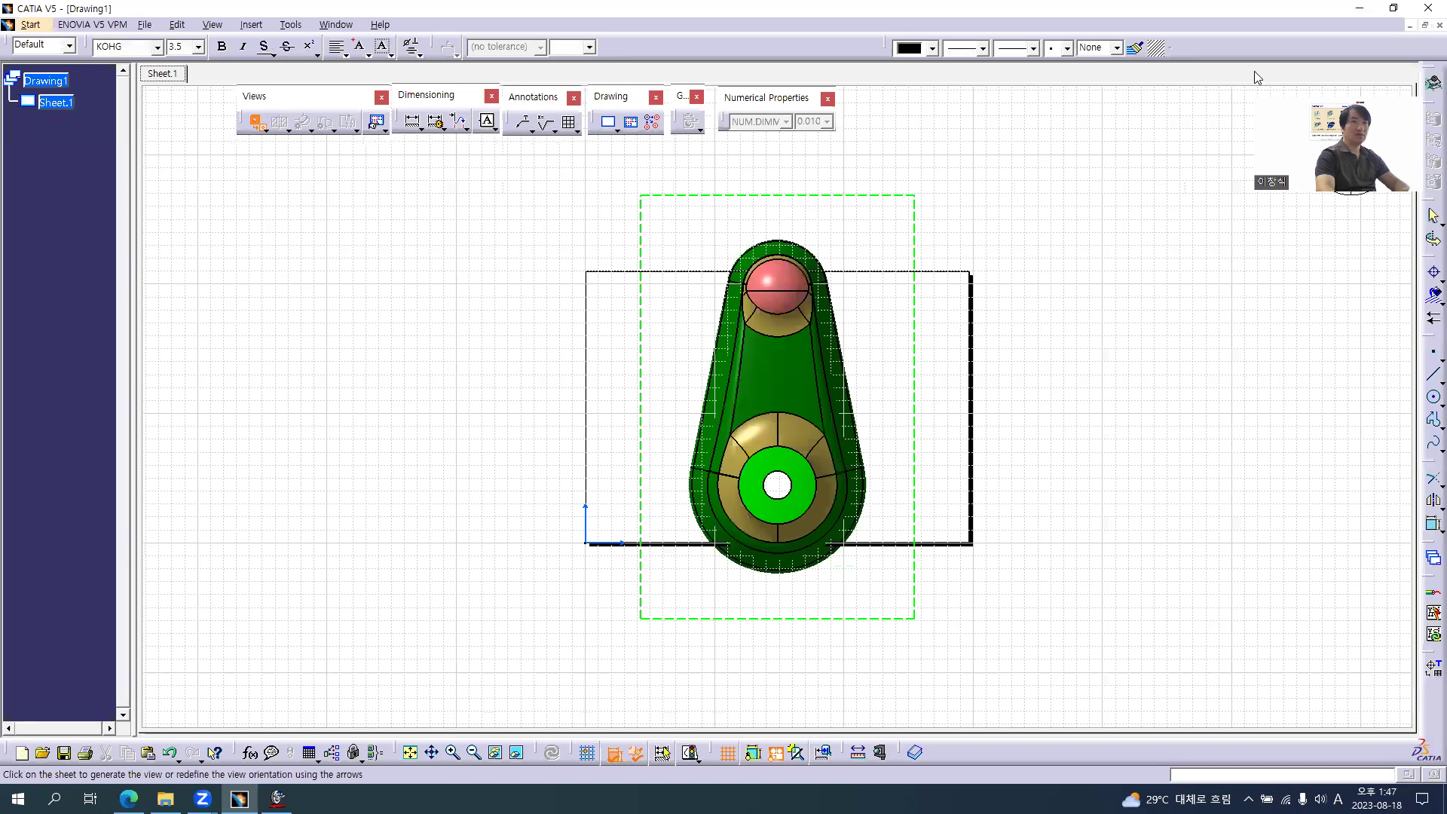
{"action": "left_click", "coordinate": [1357, 159]}
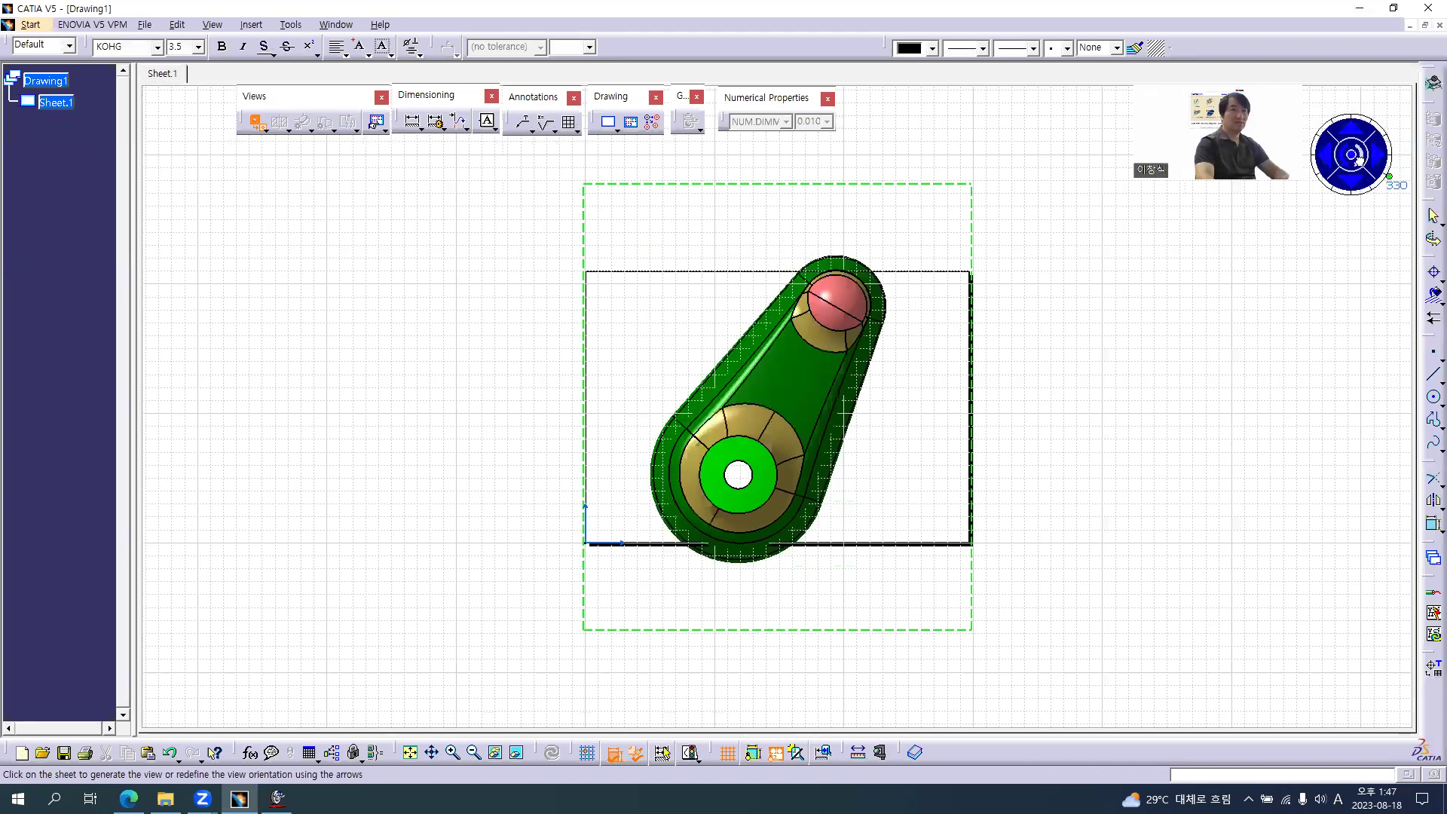
{"action": "left_click", "coordinate": [1357, 159]}
{"action": "left_click", "coordinate": [1356, 160]}
{"action": "left_click", "coordinate": [952, 442]}
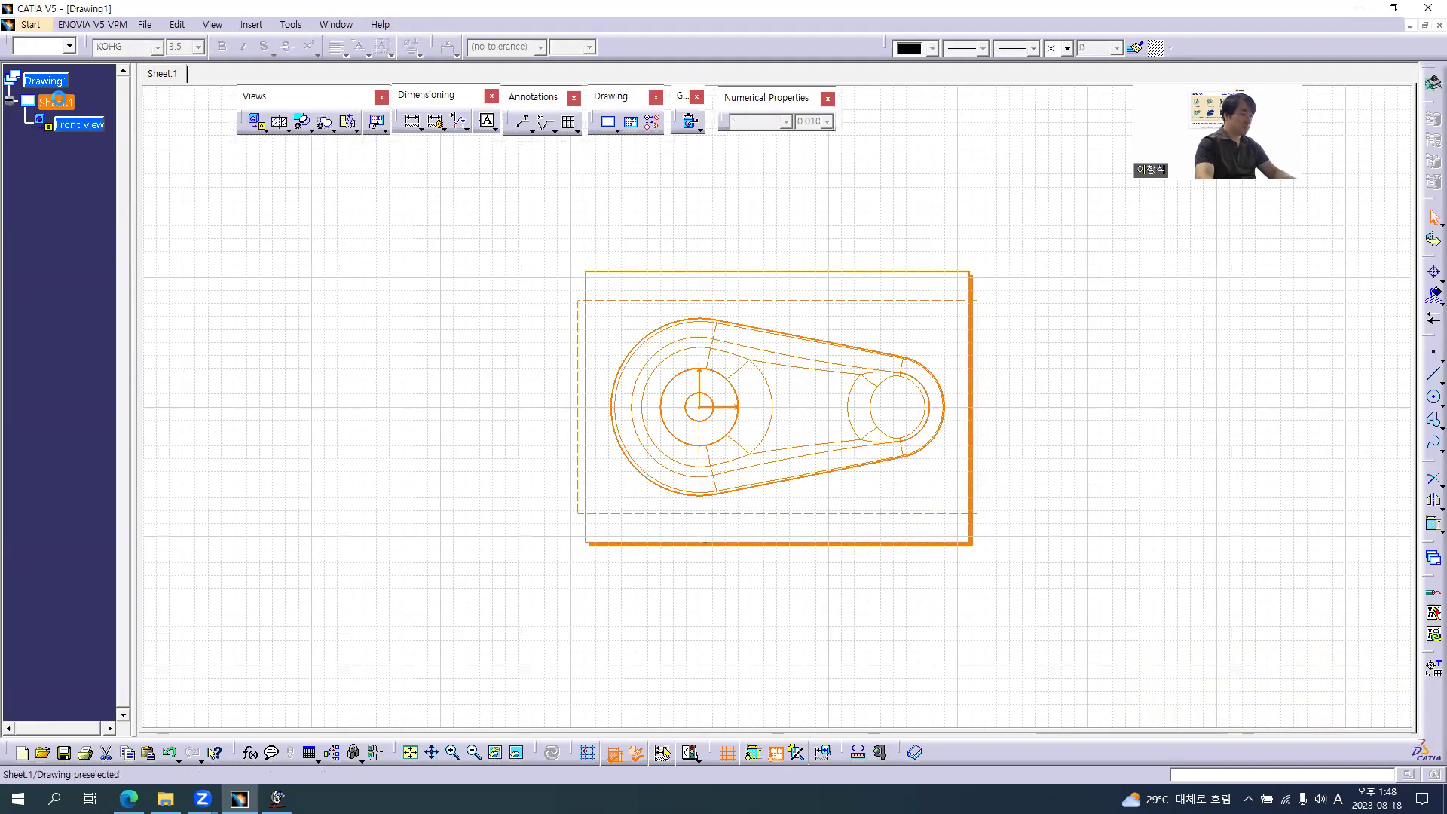
Set the sheet to A1 ISO format with third angle standard projection and move the front view to the sheet's upper left area
{"action": "left_click", "coordinate": [65, 100]}
{"action": "key", "text": "alt+Return"}
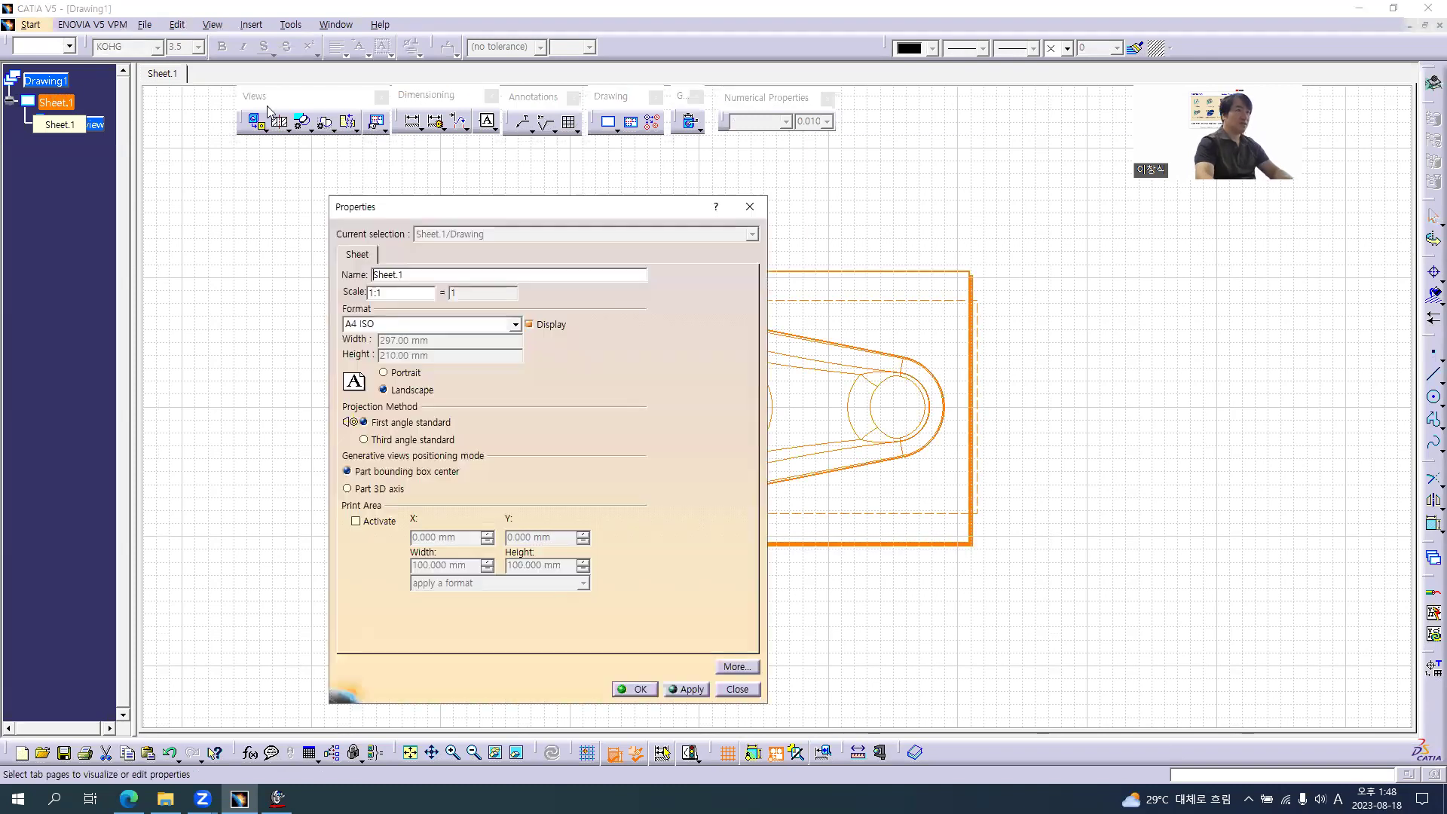
{"action": "left_click", "coordinate": [516, 324]}
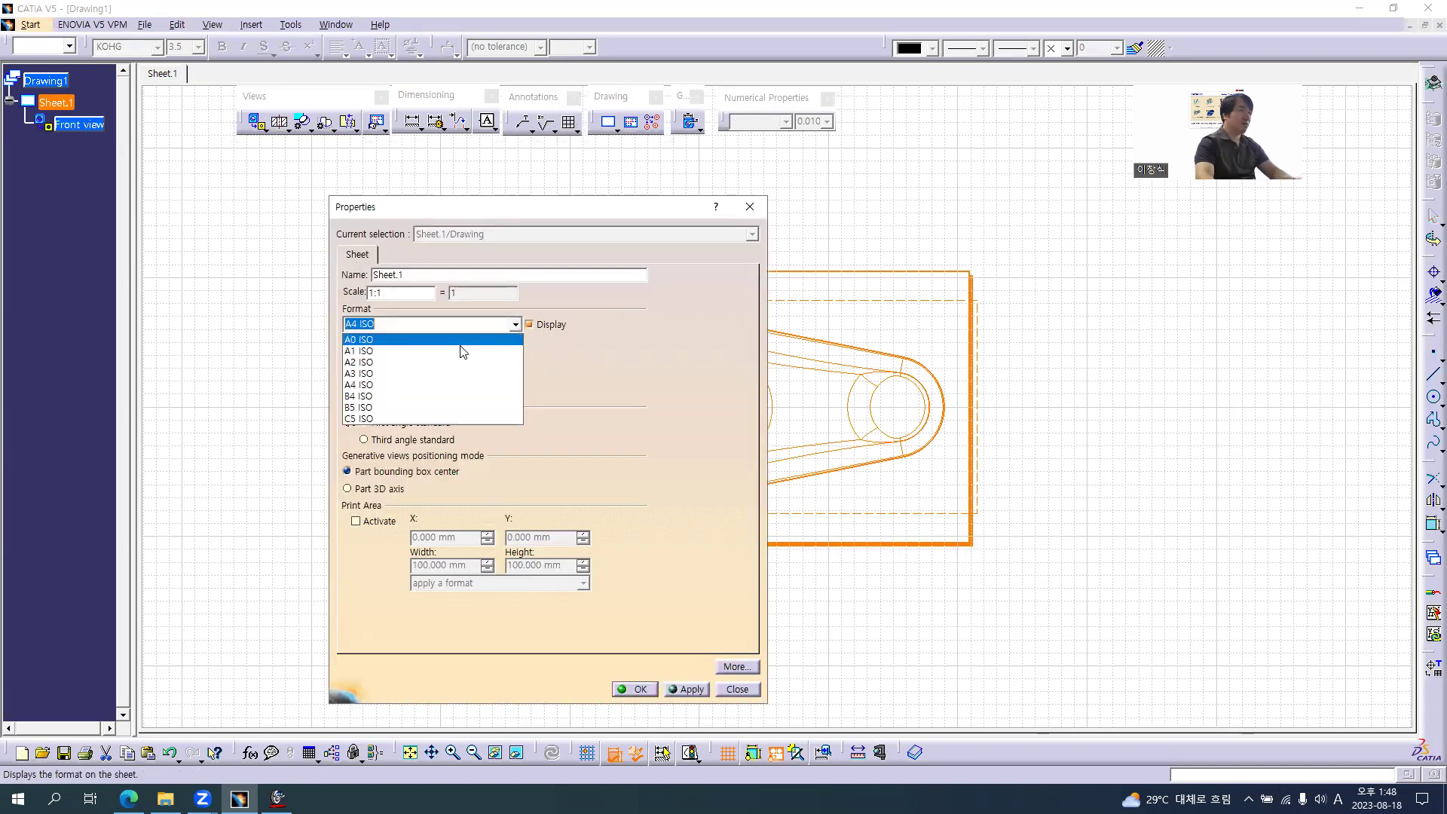
{"action": "left_click", "coordinate": [416, 357]}
{"action": "left_click", "coordinate": [413, 440]}
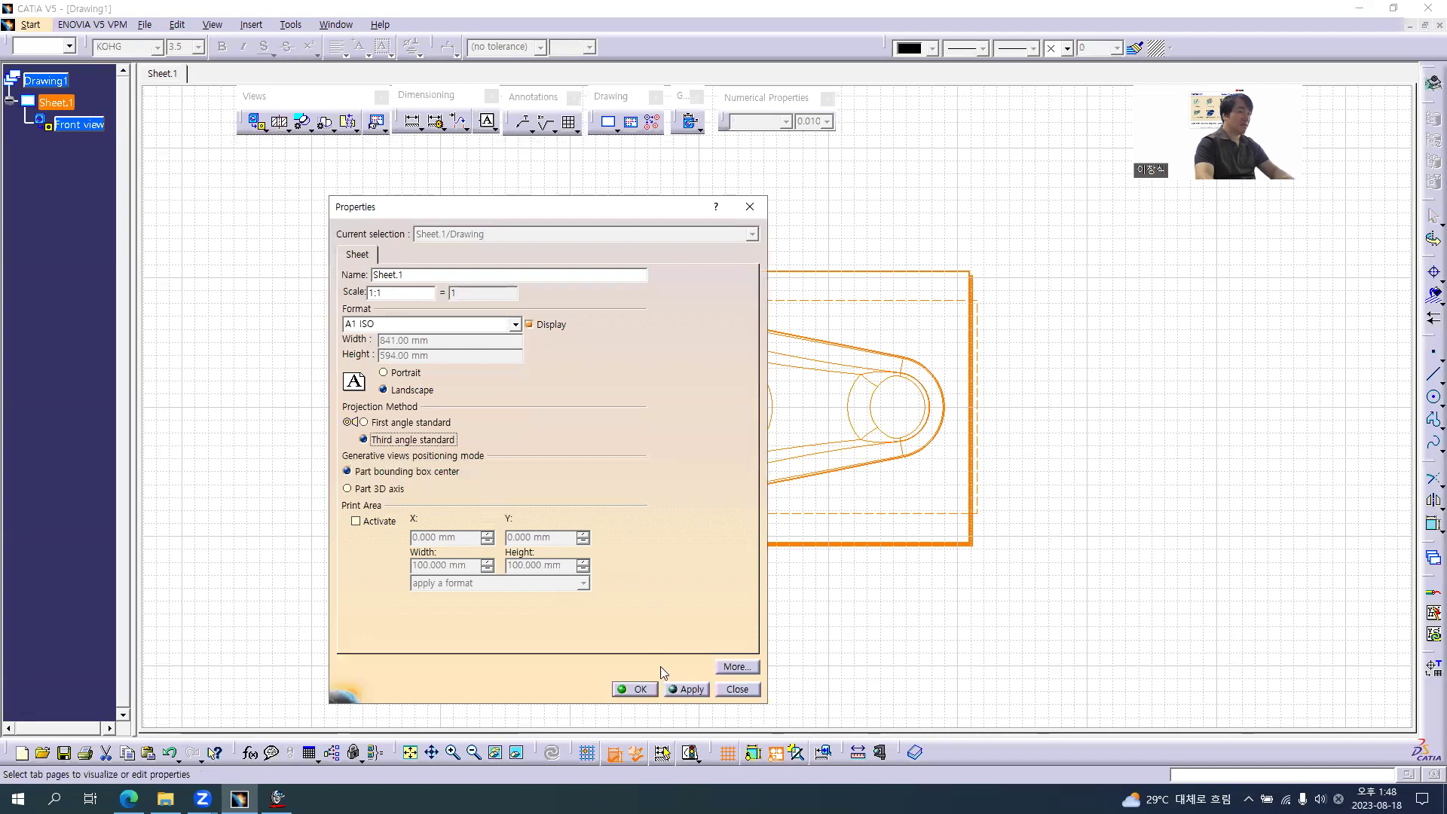
{"action": "left_click", "coordinate": [640, 689]}
{"action": "mouse_move", "coordinate": [654, 430]}
{"action": "middle_mouse_down"}
{"action": "mouse_move", "coordinate": [554, 477]}
{"action": "mouse_move", "coordinate": [603, 437]}
{"action": "middle_mouse_up"}
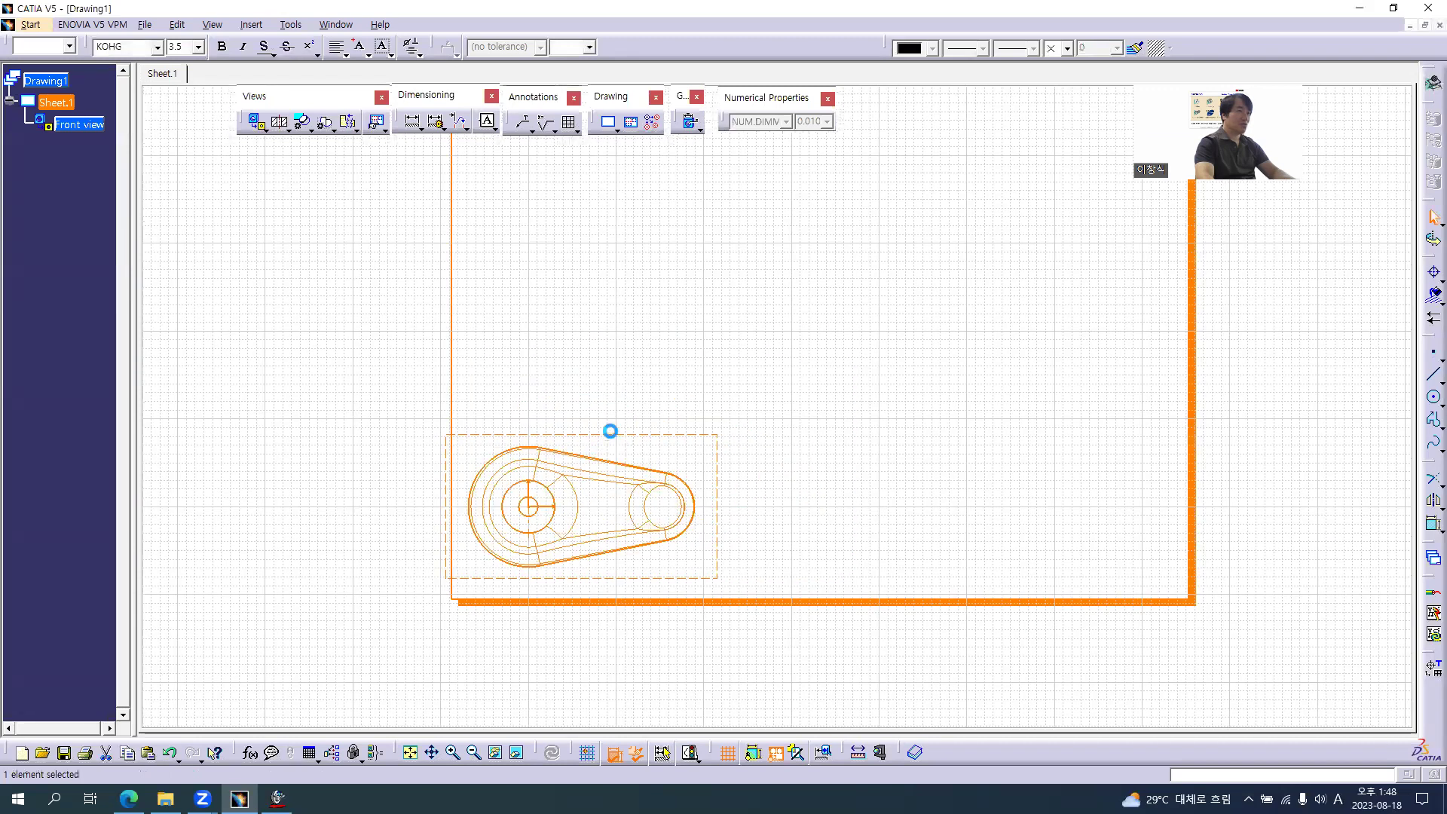
{"action": "left_click_drag", "start_coordinate": [716, 237], "coordinate": [703, 70]}
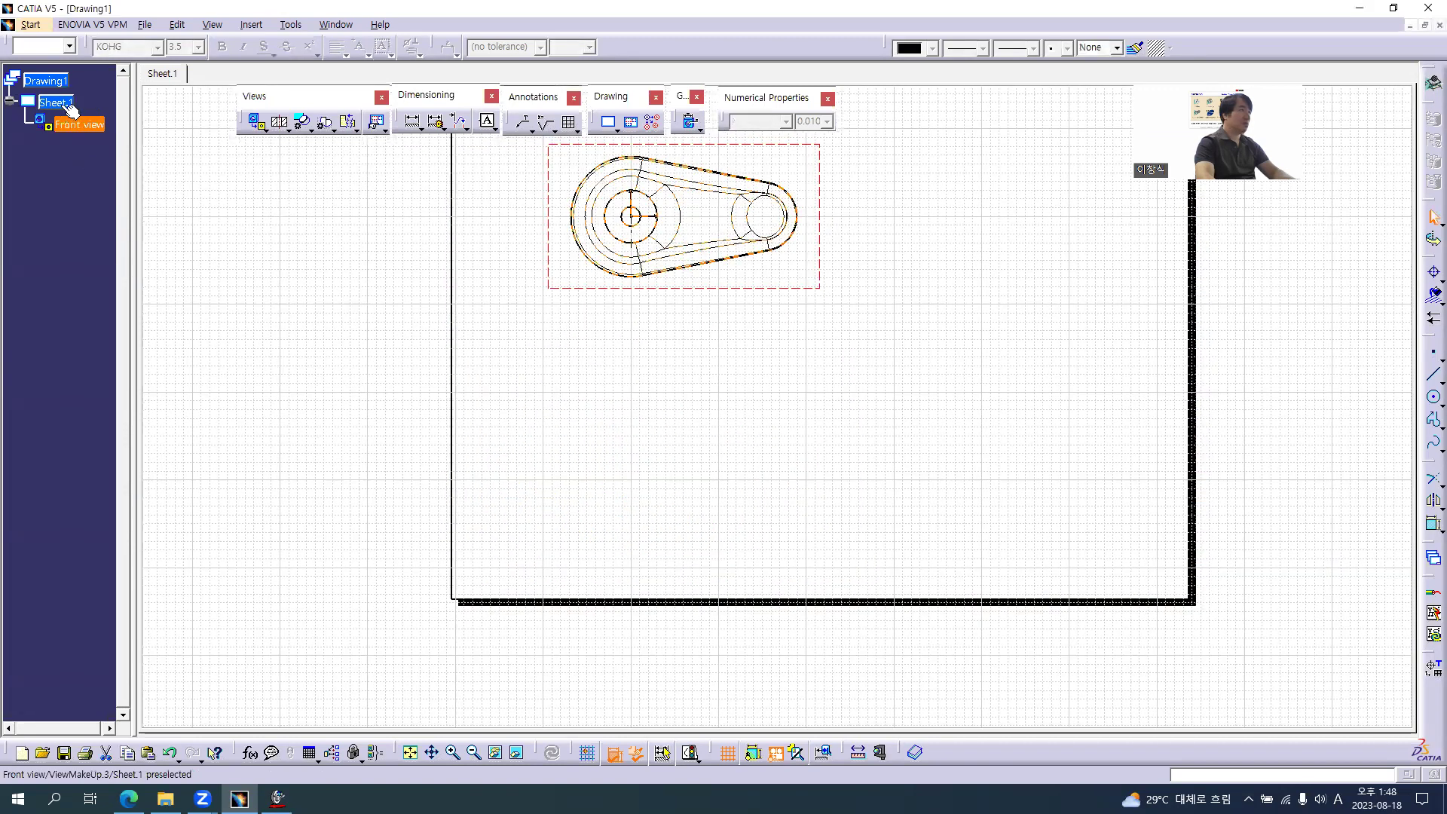
Switch to the sheet background and create a frame and title block in the Drawing Titleblock PlyBook style
{"action": "left_click", "coordinate": [177, 24]}
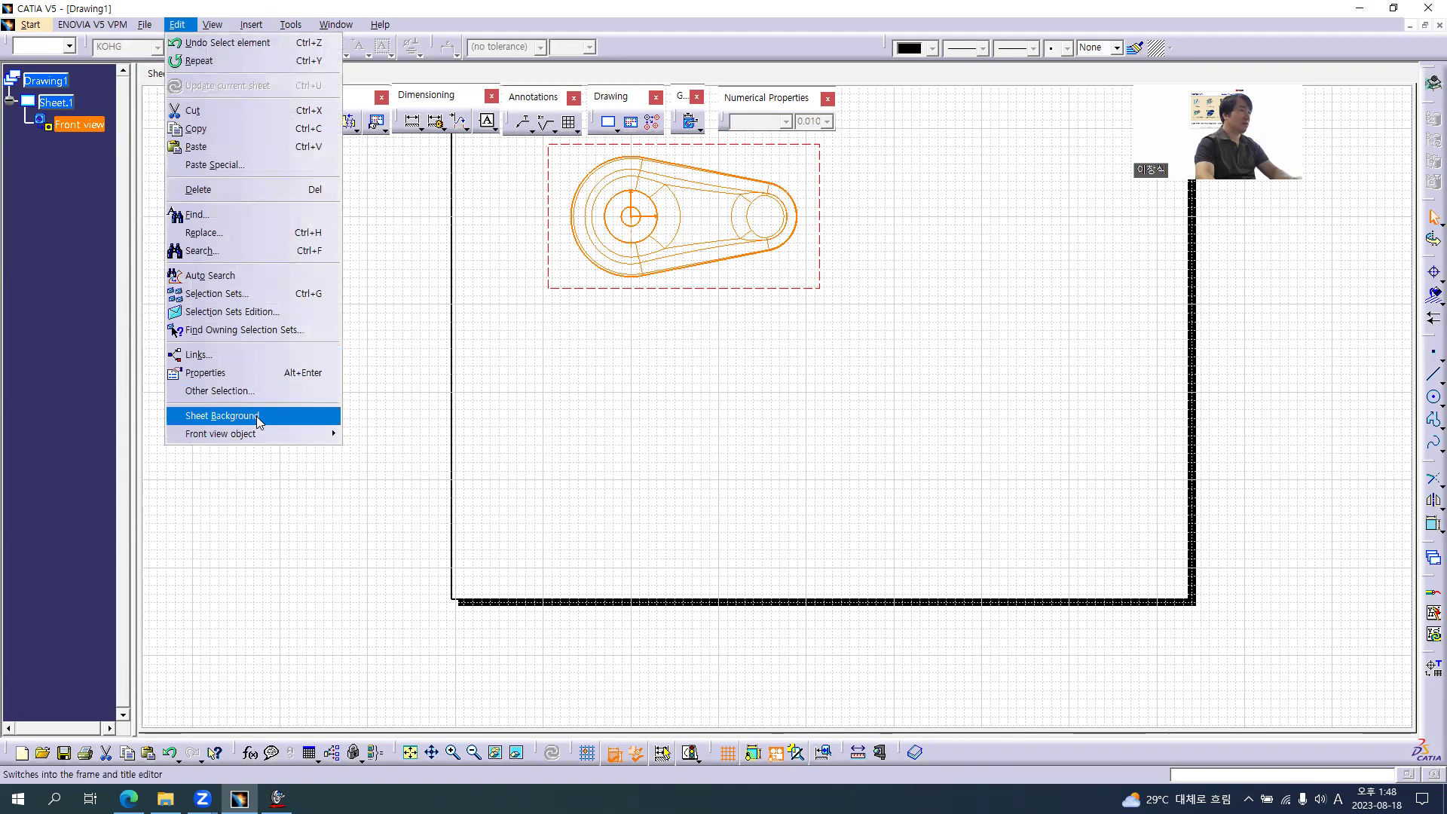
{"action": "left_click", "coordinate": [226, 415]}
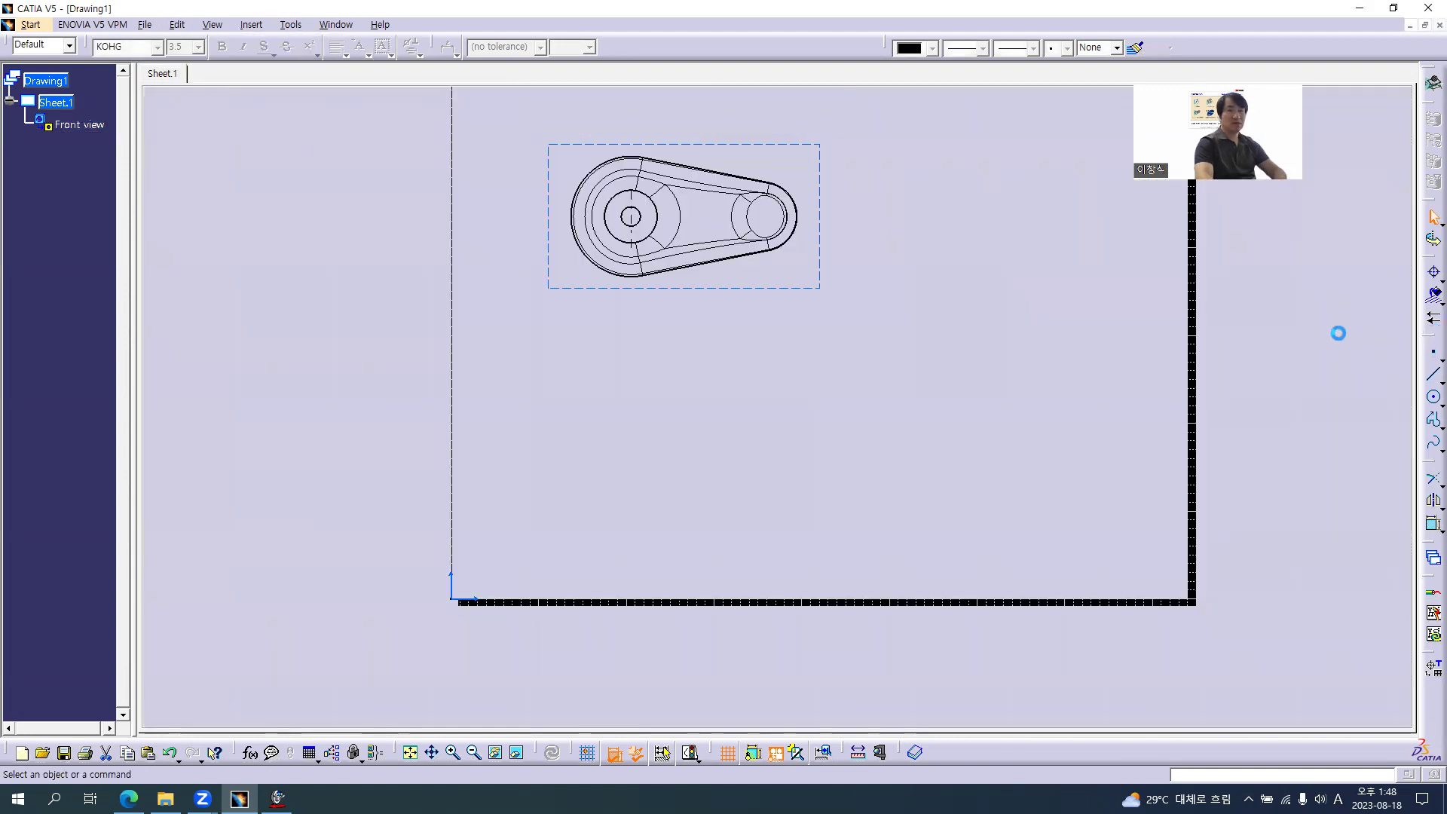
{"action": "left_click", "coordinate": [1433, 272]}
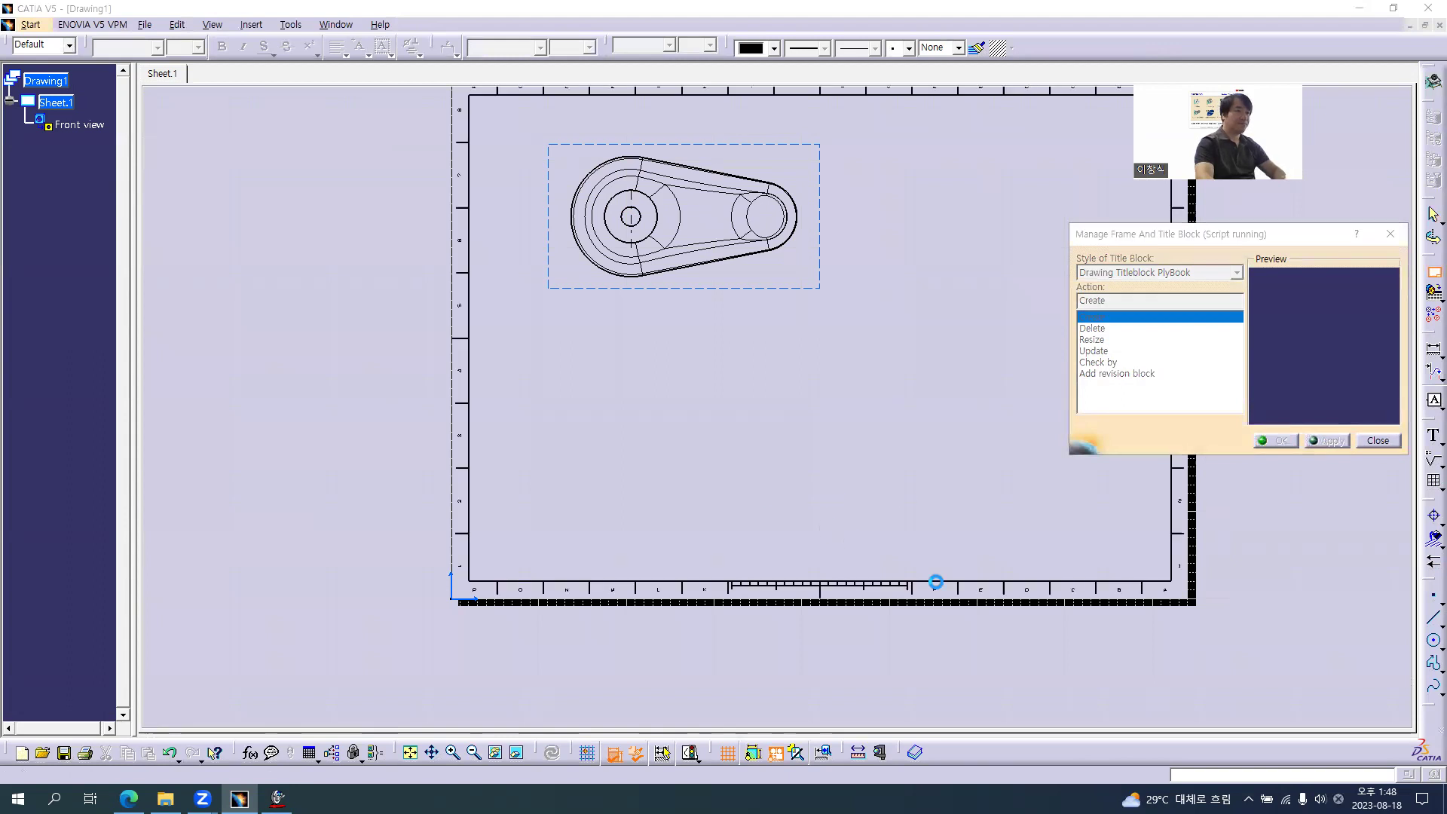
Delete all lines and texts of the title block in the sheet's lower right corner, leaving the border frame
{"action": "middle_click_drag", "start_coordinate": [947, 617], "coordinate": [874, 317]}
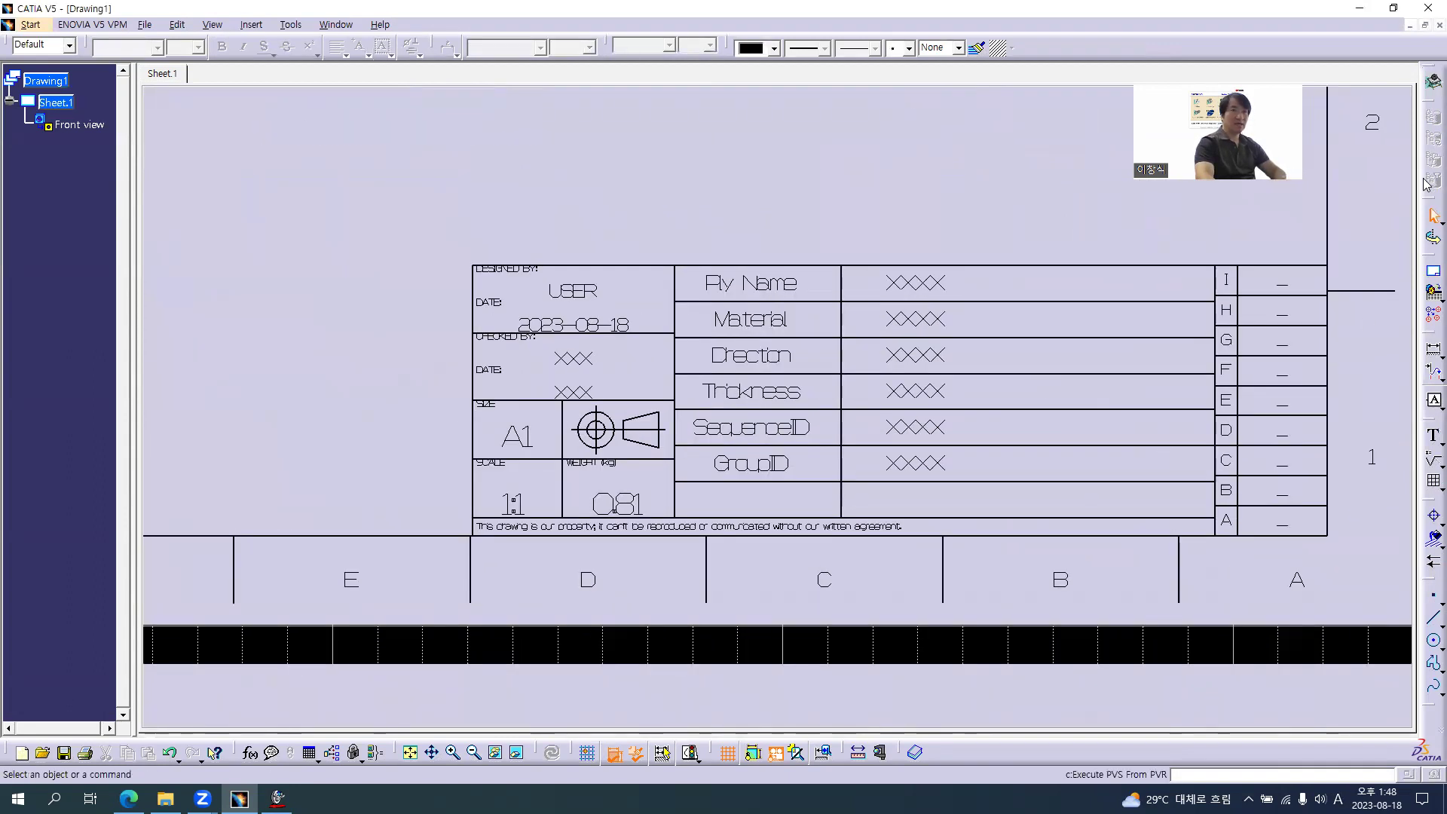
{"action": "left_click", "coordinate": [1441, 224]}
{"action": "left_click", "coordinate": [1327, 241]}
{"action": "left_click_drag", "start_coordinate": [449, 243], "coordinate": [1297, 532]}
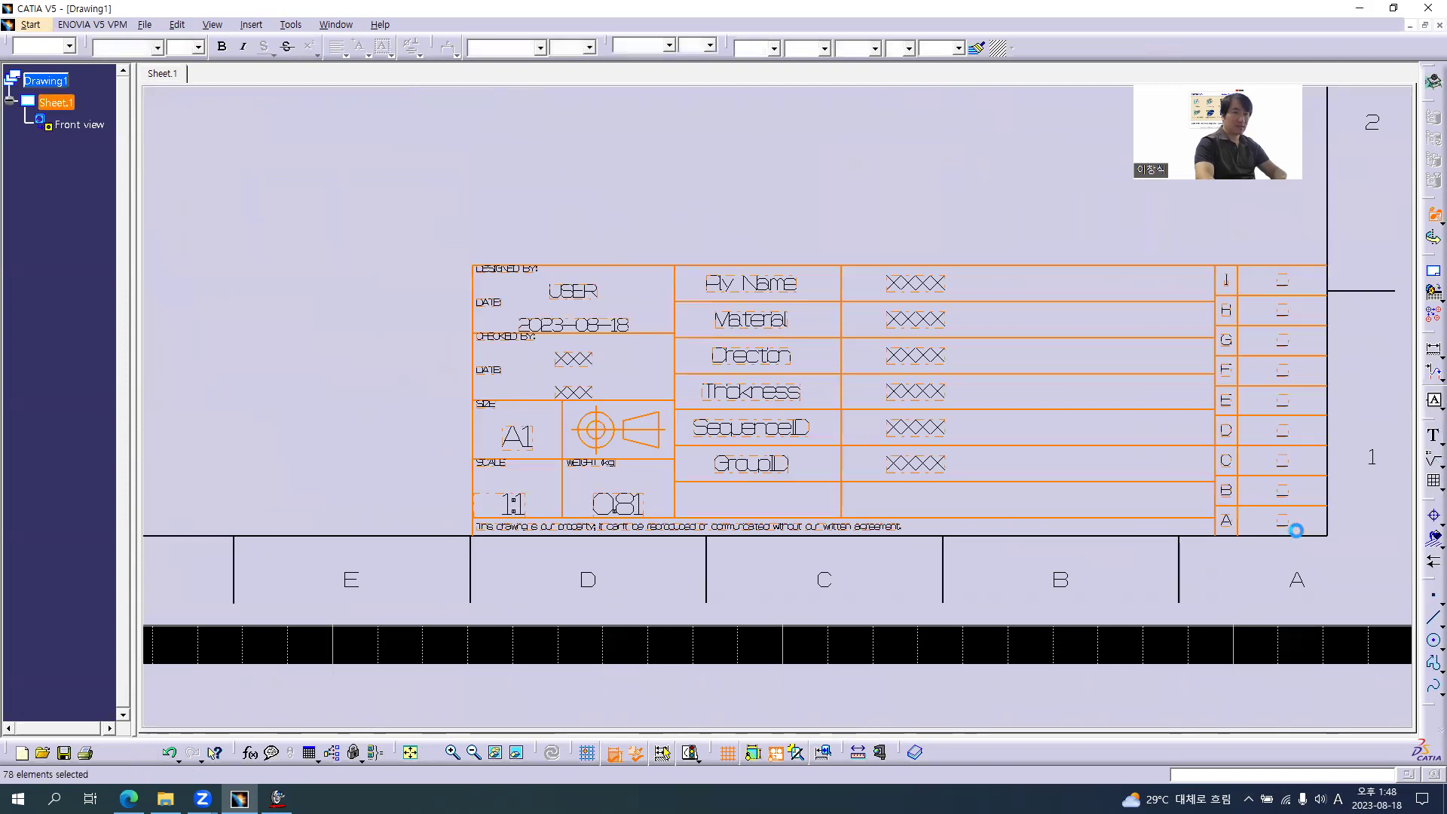
{"action": "key", "text": "Delete"}
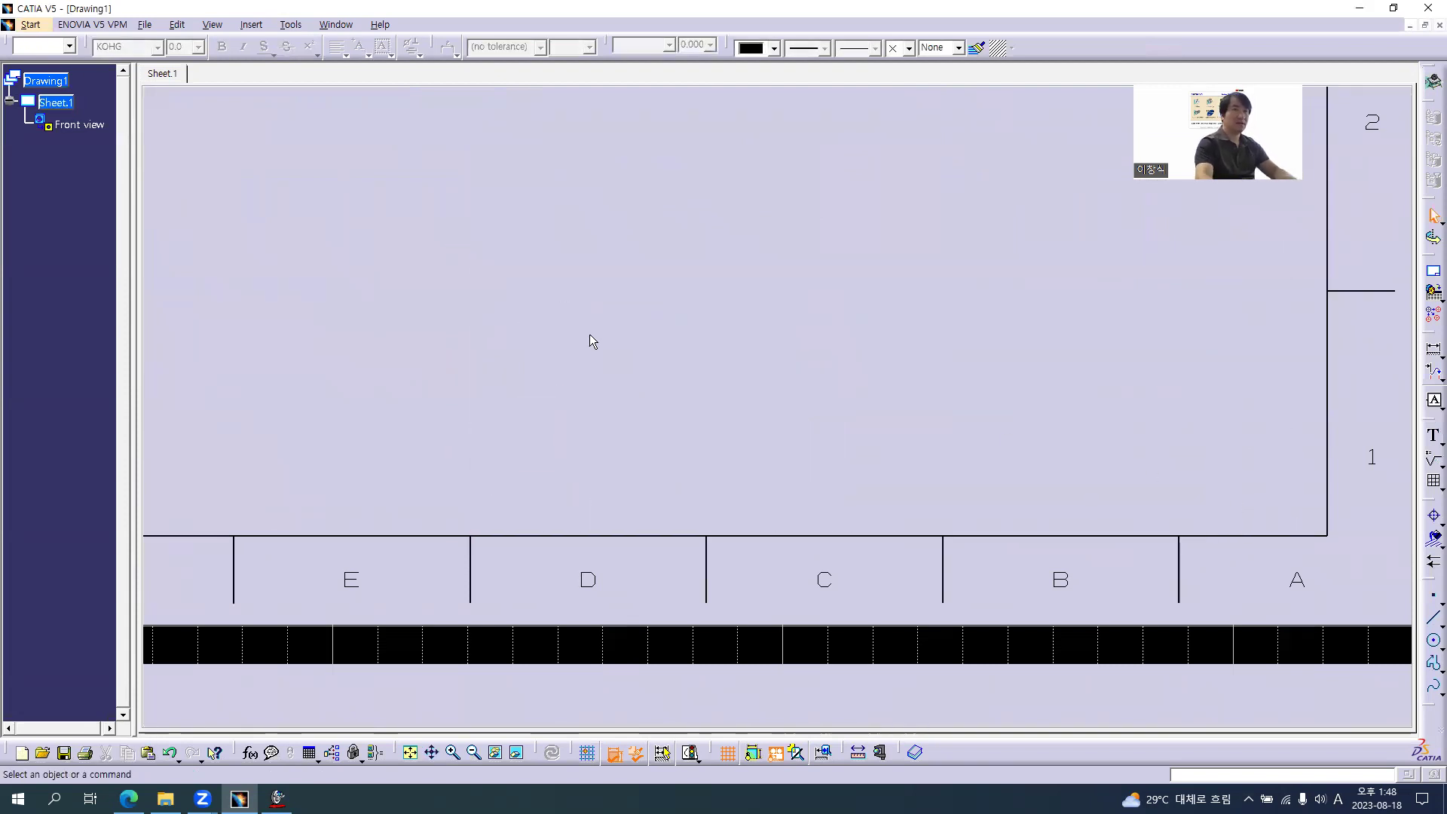
Return from the sheet background to the working views by activating the front view
{"action": "double_click", "coordinate": [74, 127]}
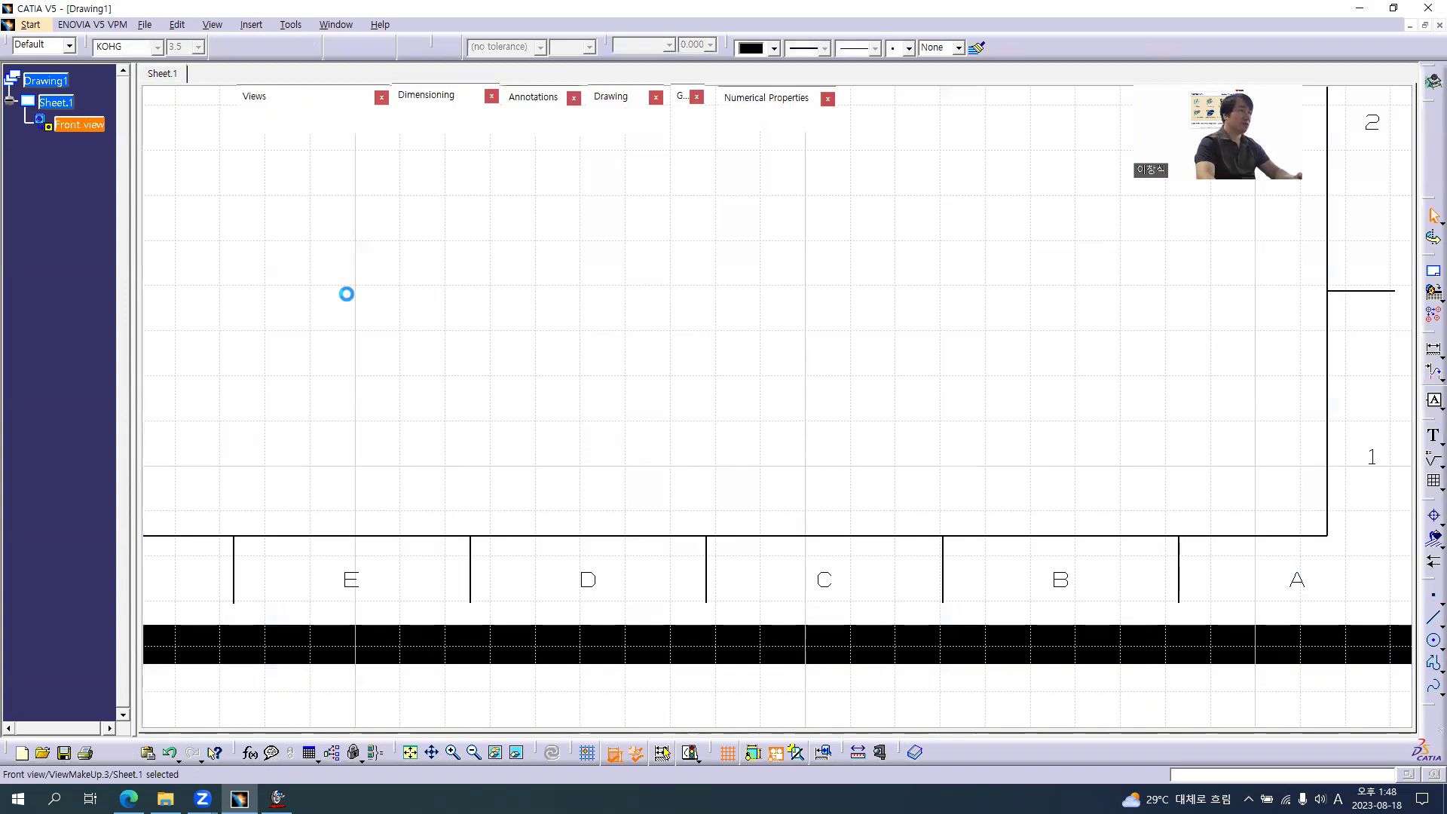
{"action": "middle_click_drag", "start_coordinate": [355, 405], "coordinate": [362, 455]}
{"action": "middle_click_drag", "start_coordinate": [507, 373], "coordinate": [639, 397]}
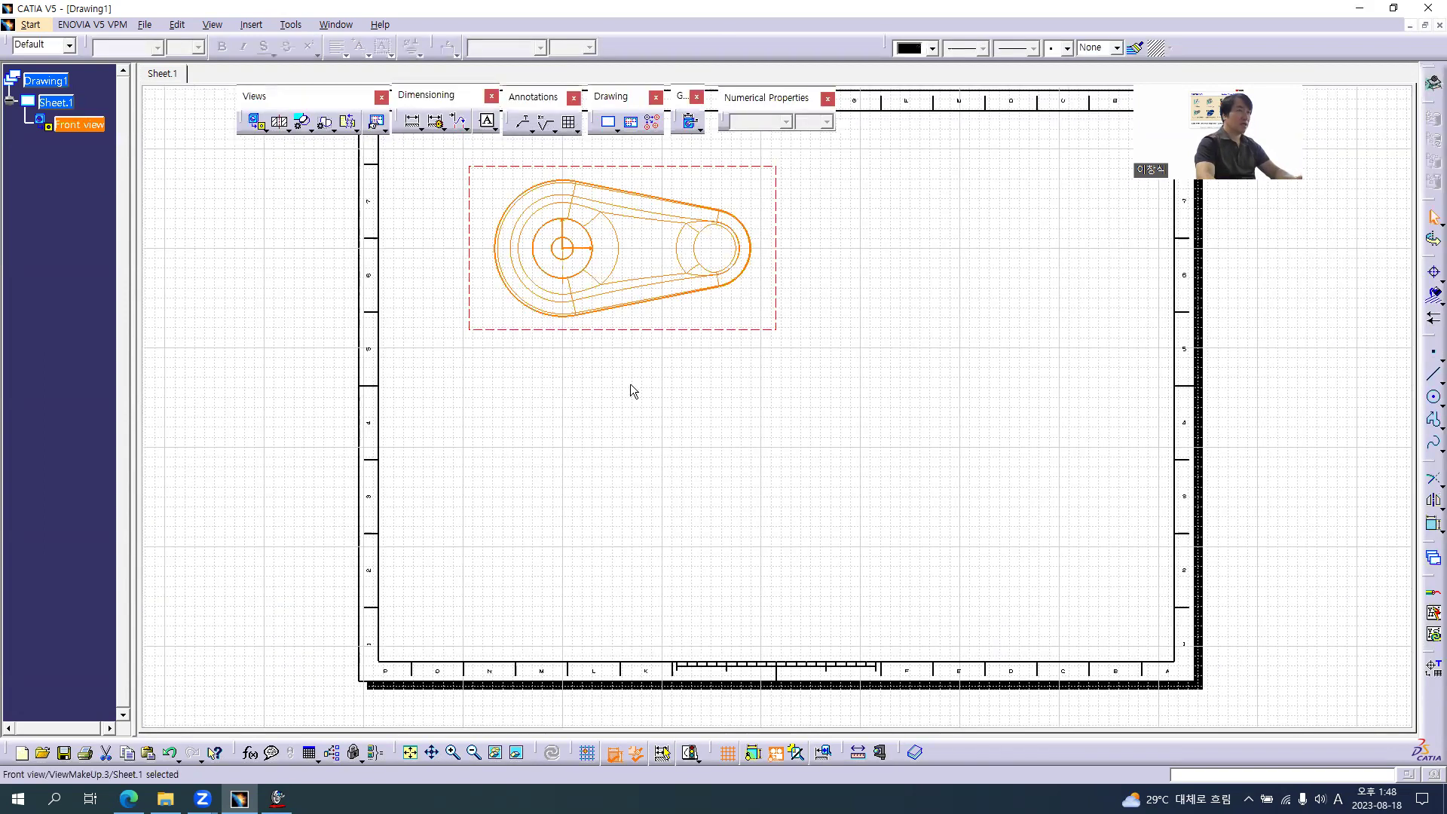
{"action": "middle_click_drag", "start_coordinate": [797, 545], "coordinate": [796, 496]}
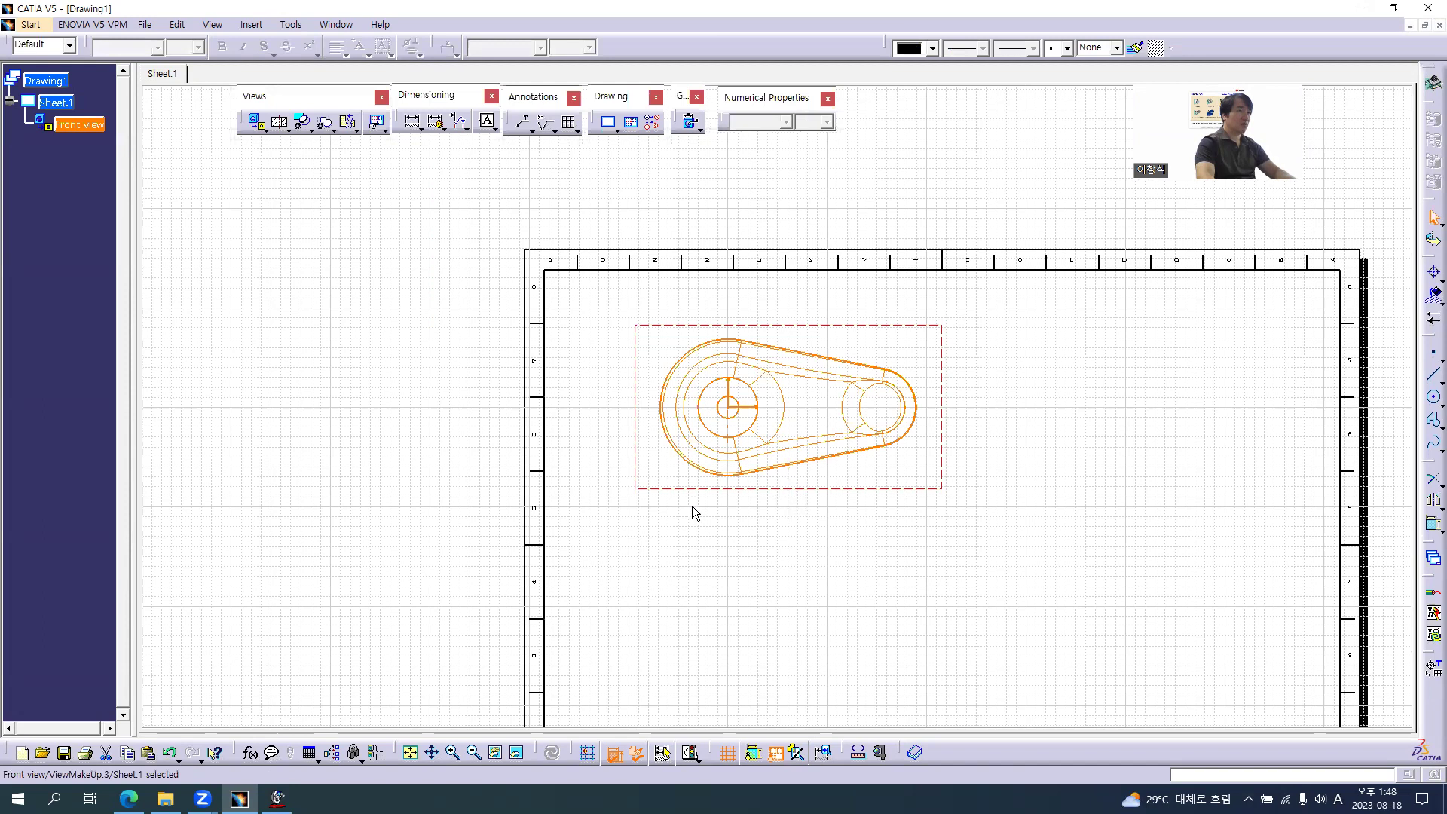
{"action": "middle_click_drag", "start_coordinate": [698, 513], "coordinate": [669, 536]}
{"action": "middle_click_drag", "start_coordinate": [605, 360], "coordinate": [582, 381]}
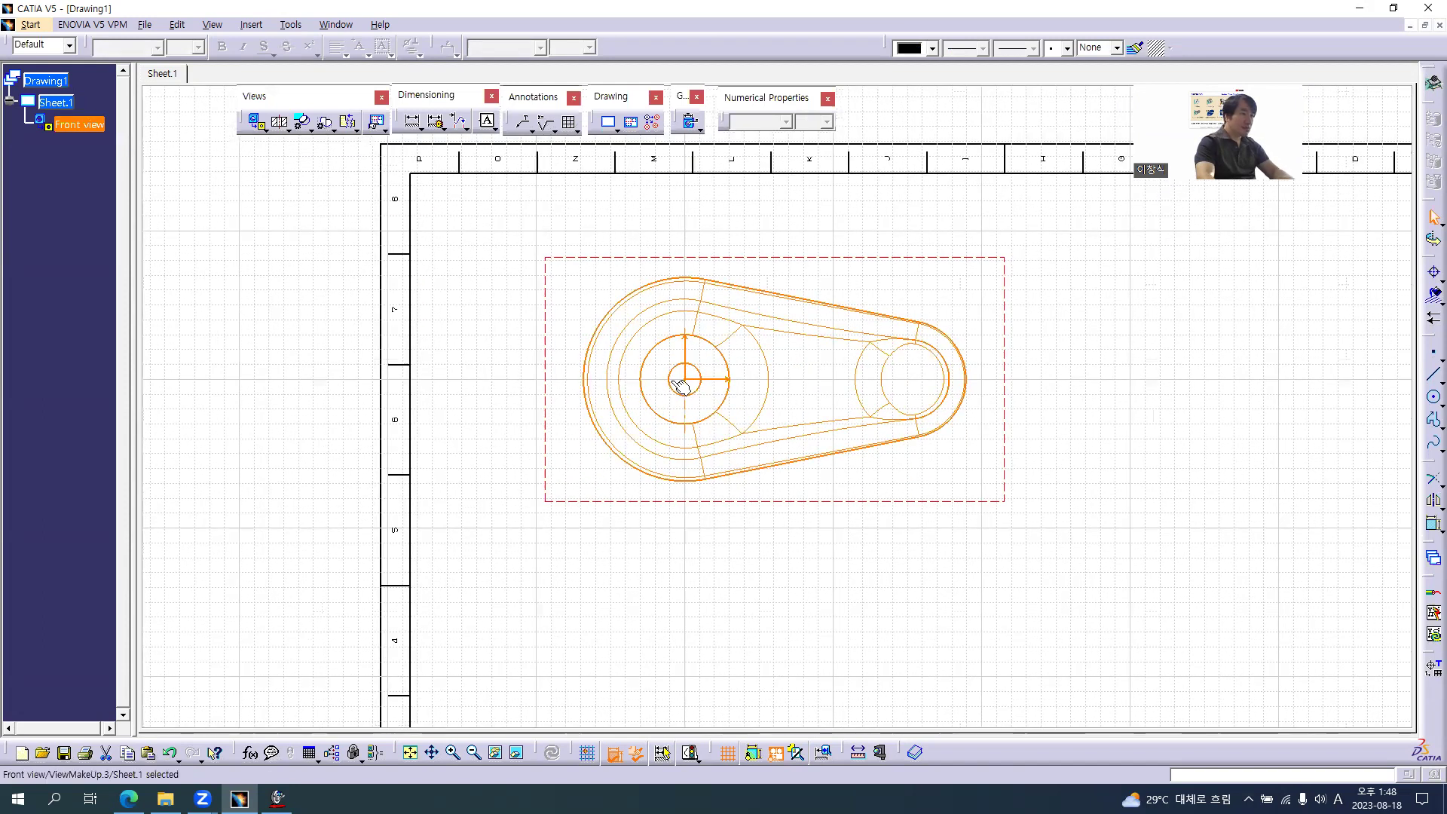
Shift the front view slightly to the right on the sheet, comparing it with the reference PDF in the browser
{"action": "key", "text": "alt+Tab"}
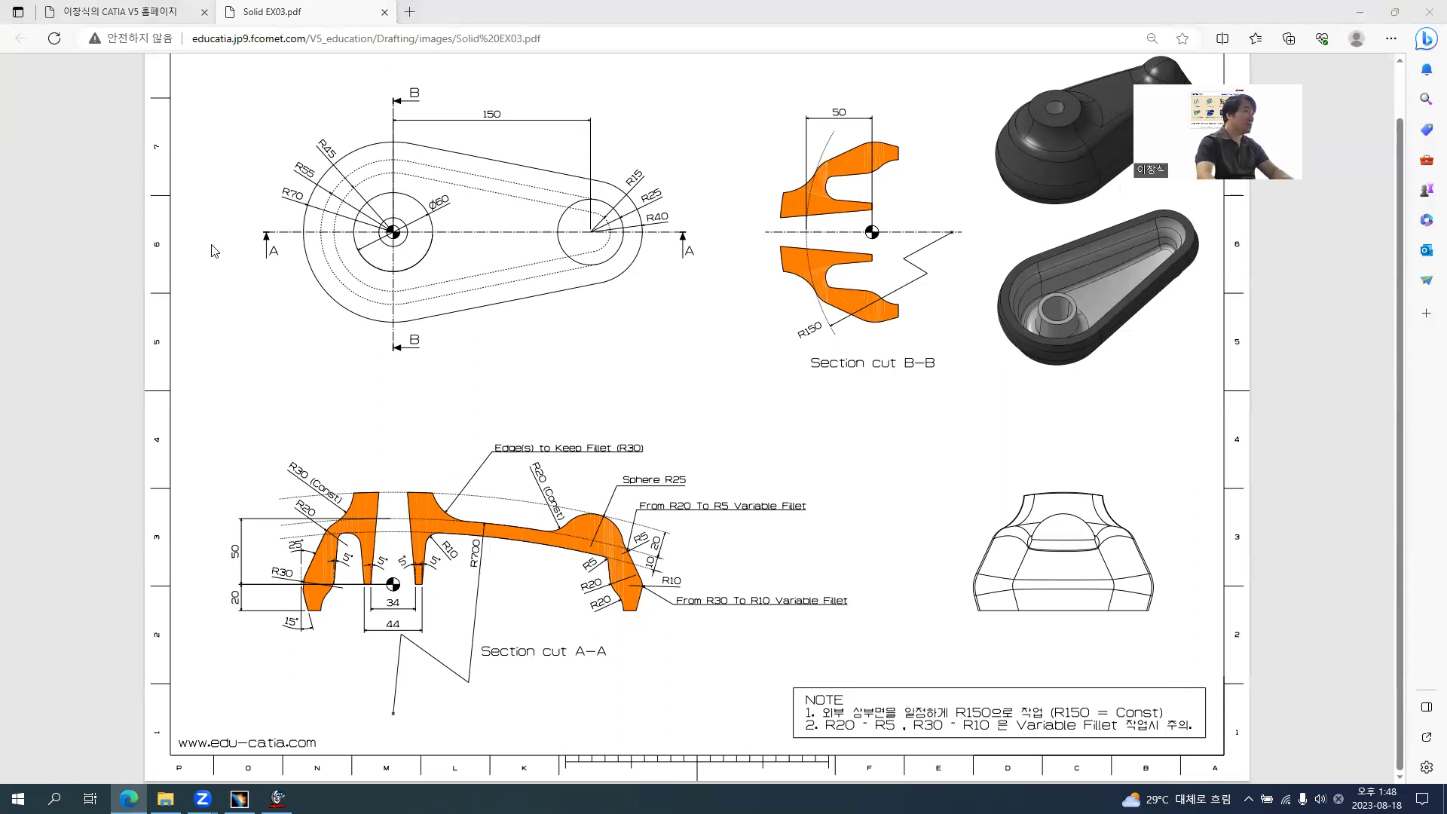
{"action": "key", "text": "alt+Tab"}
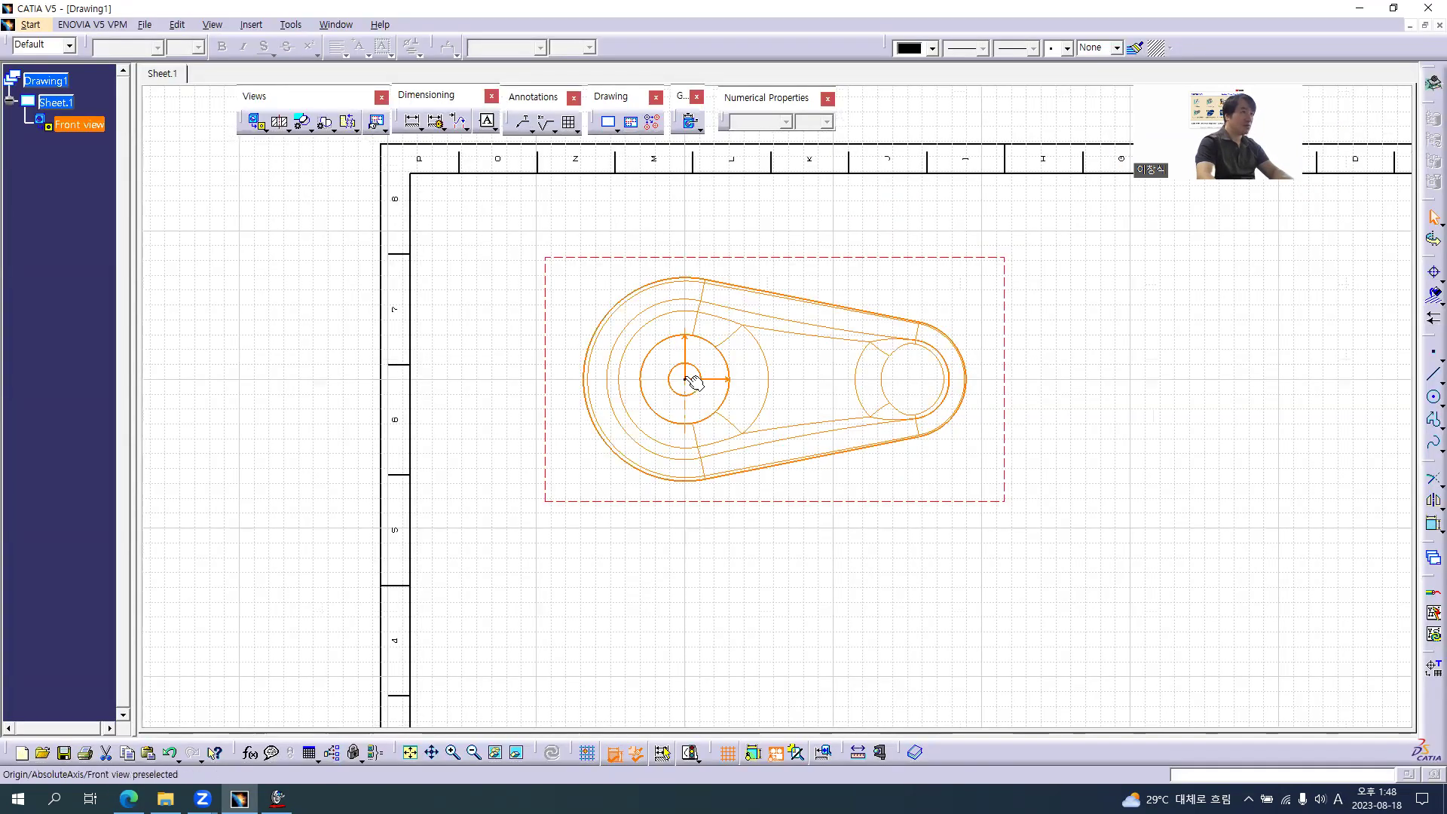
{"action": "left_click", "coordinate": [693, 380]}
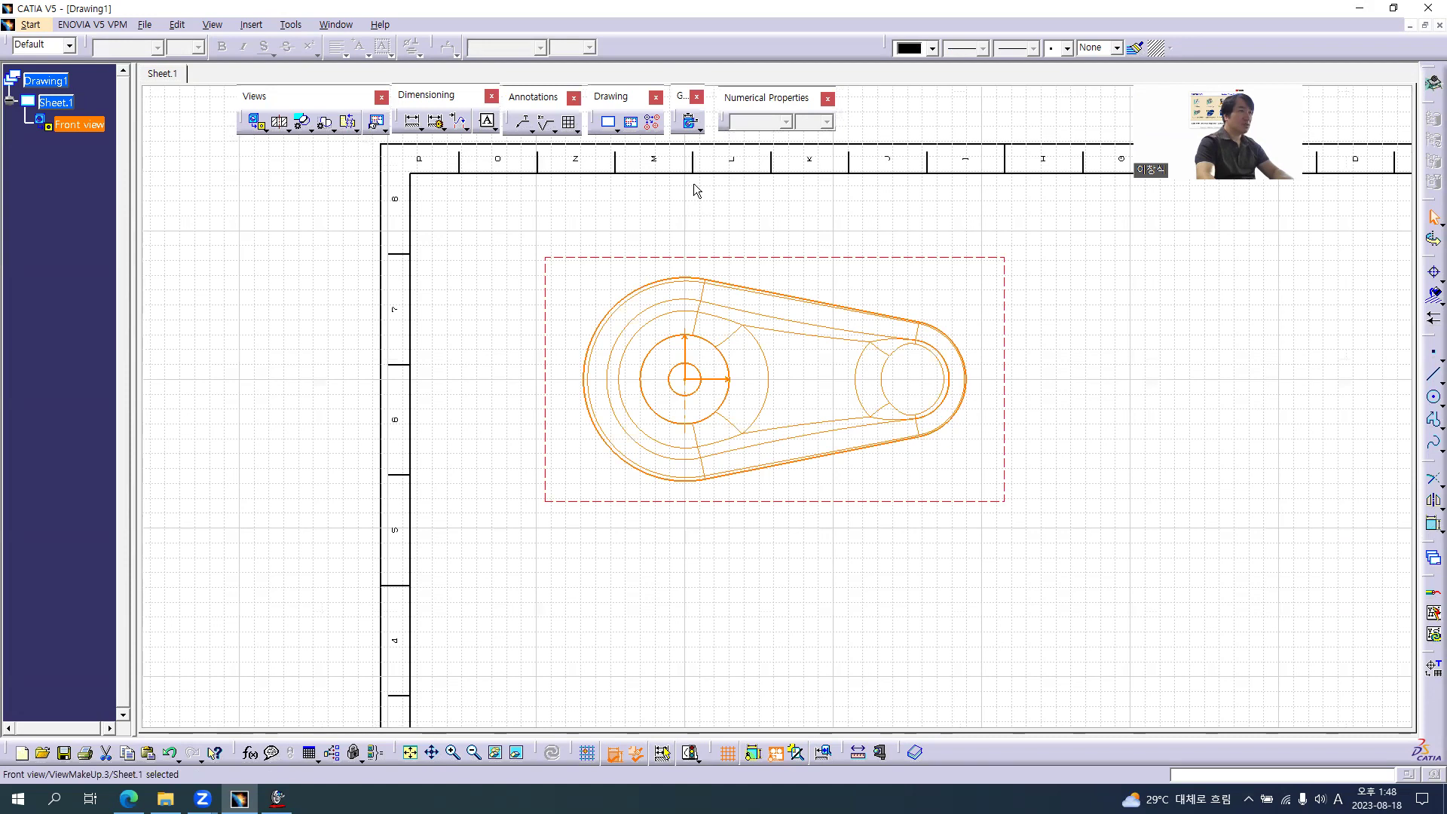
{"action": "left_click", "coordinate": [703, 253]}
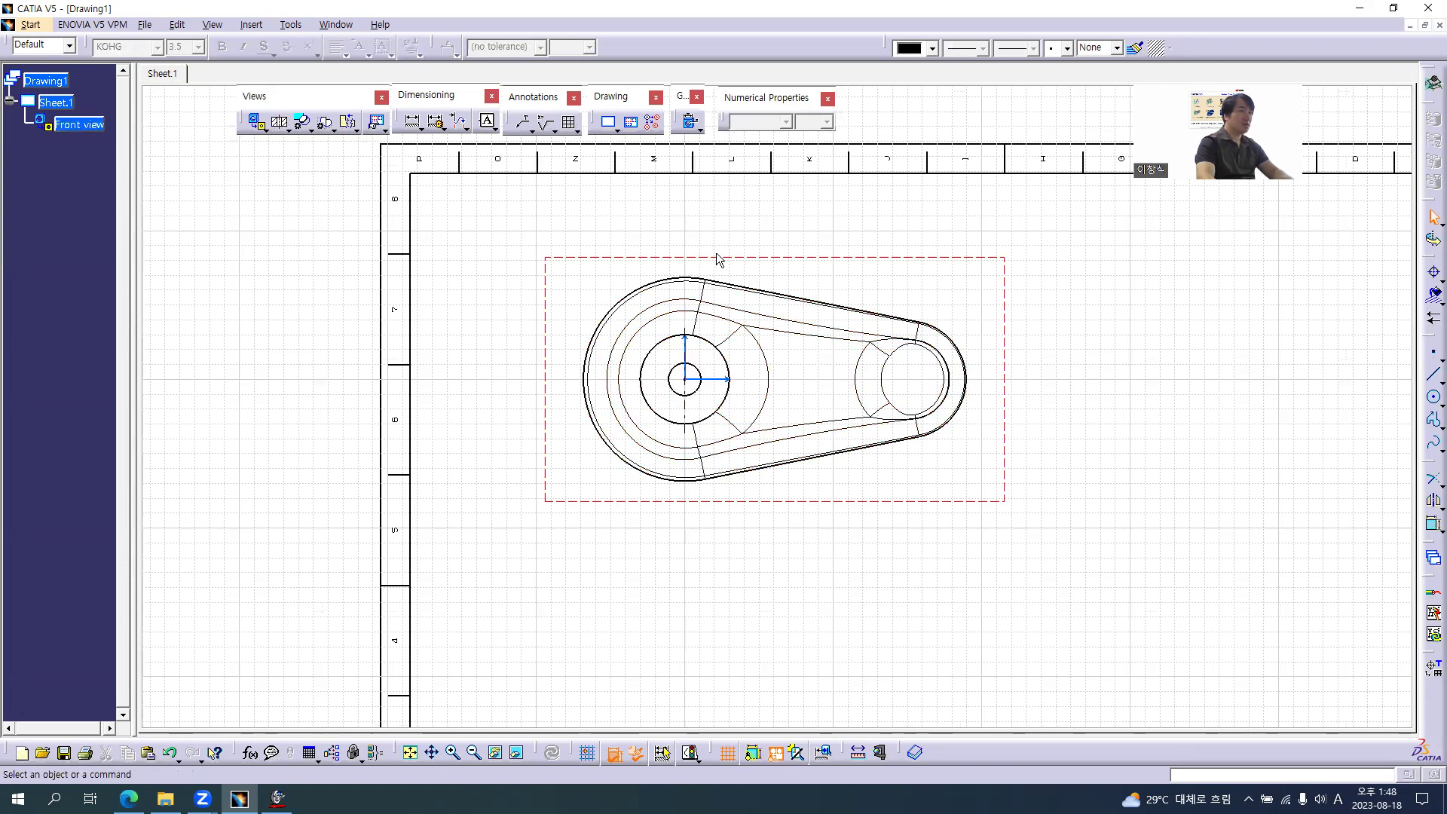
{"action": "left_click", "coordinate": [722, 263]}
{"action": "left_click_drag", "start_coordinate": [724, 260], "coordinate": [737, 265]}
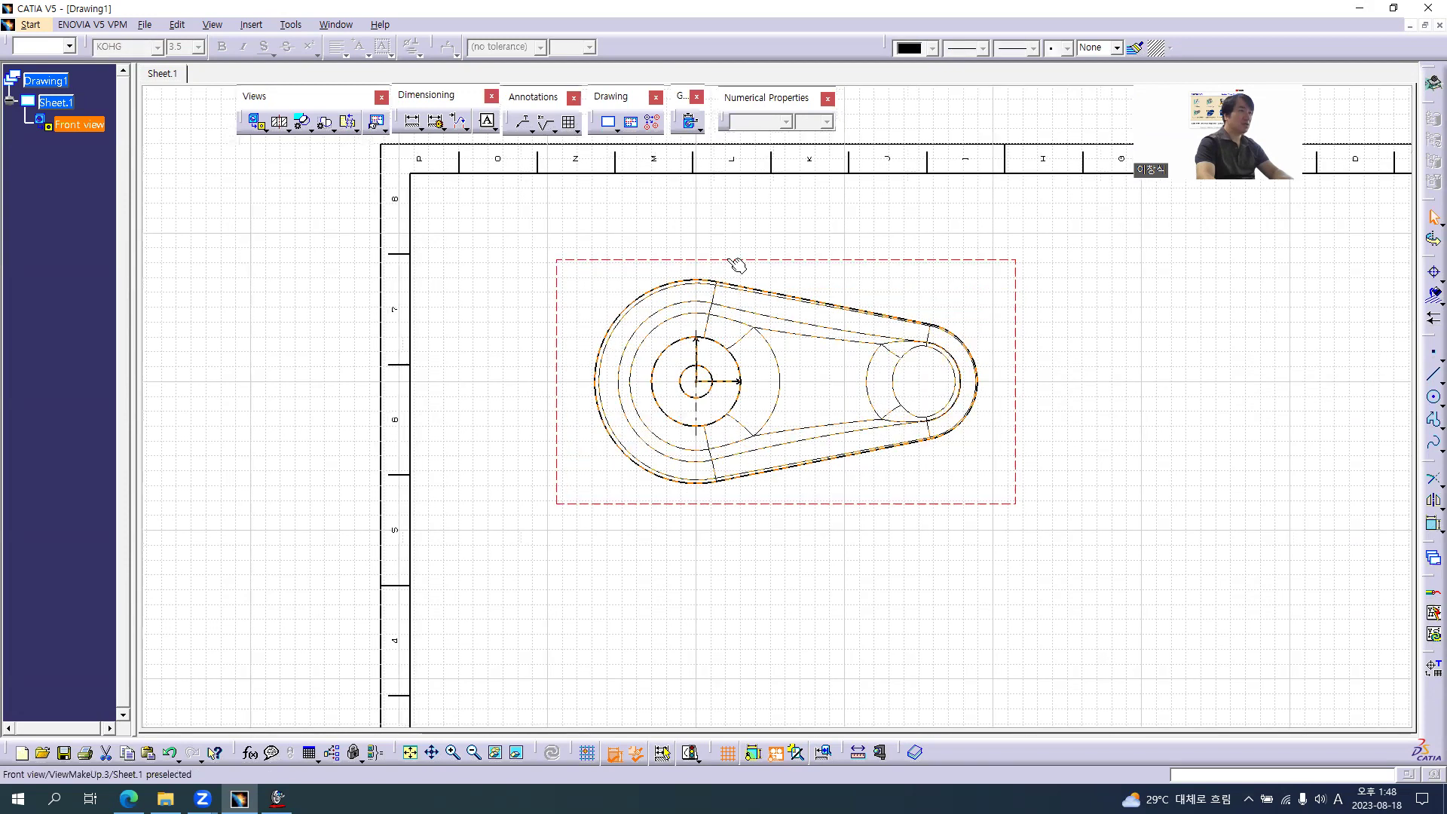
{"action": "left_click", "coordinate": [591, 522]}
{"action": "key", "text": "alt+Tab"}
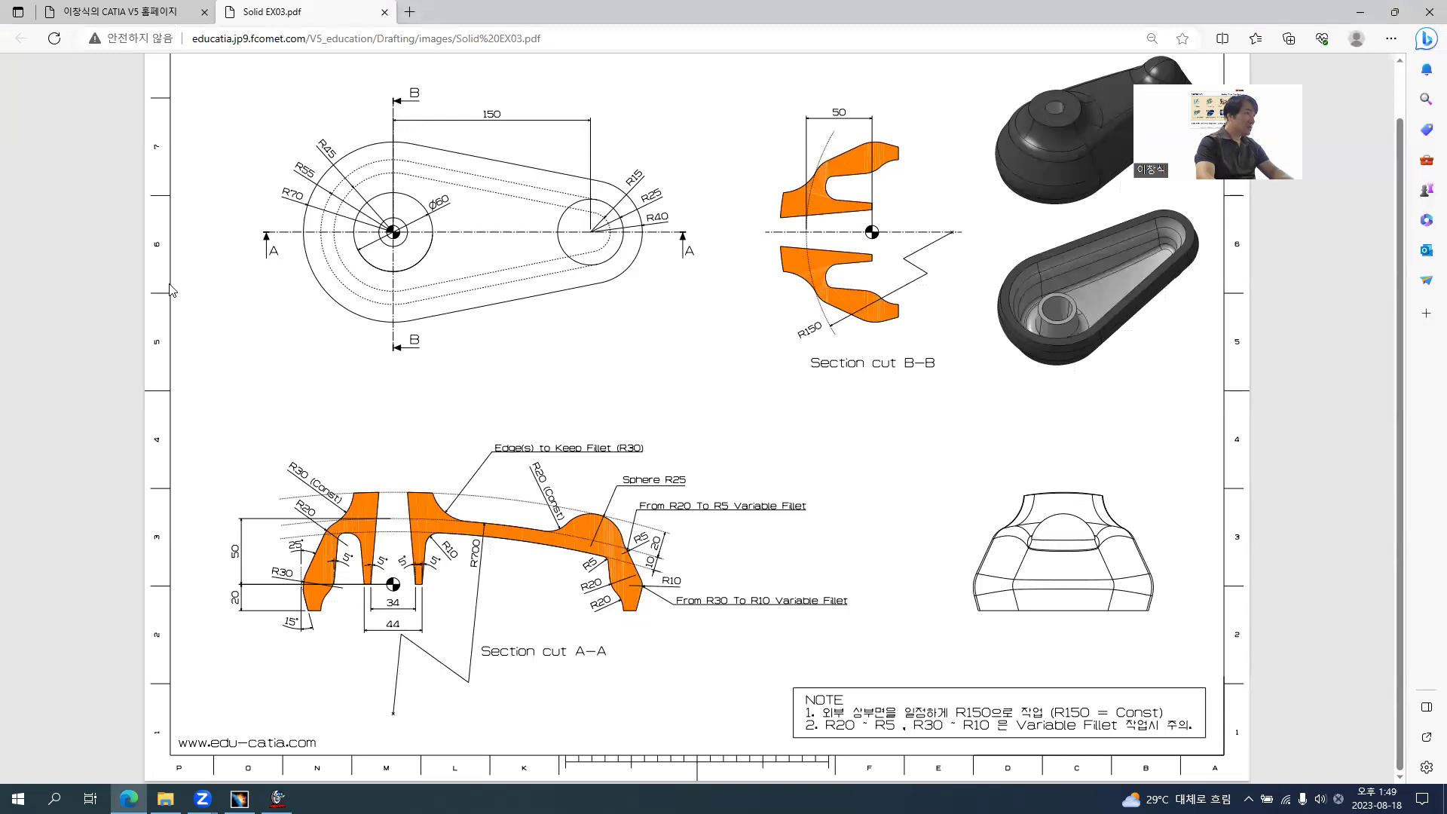
Move the front view slightly down on the sheet and deselect it
{"action": "key", "text": "alt+Tab"}
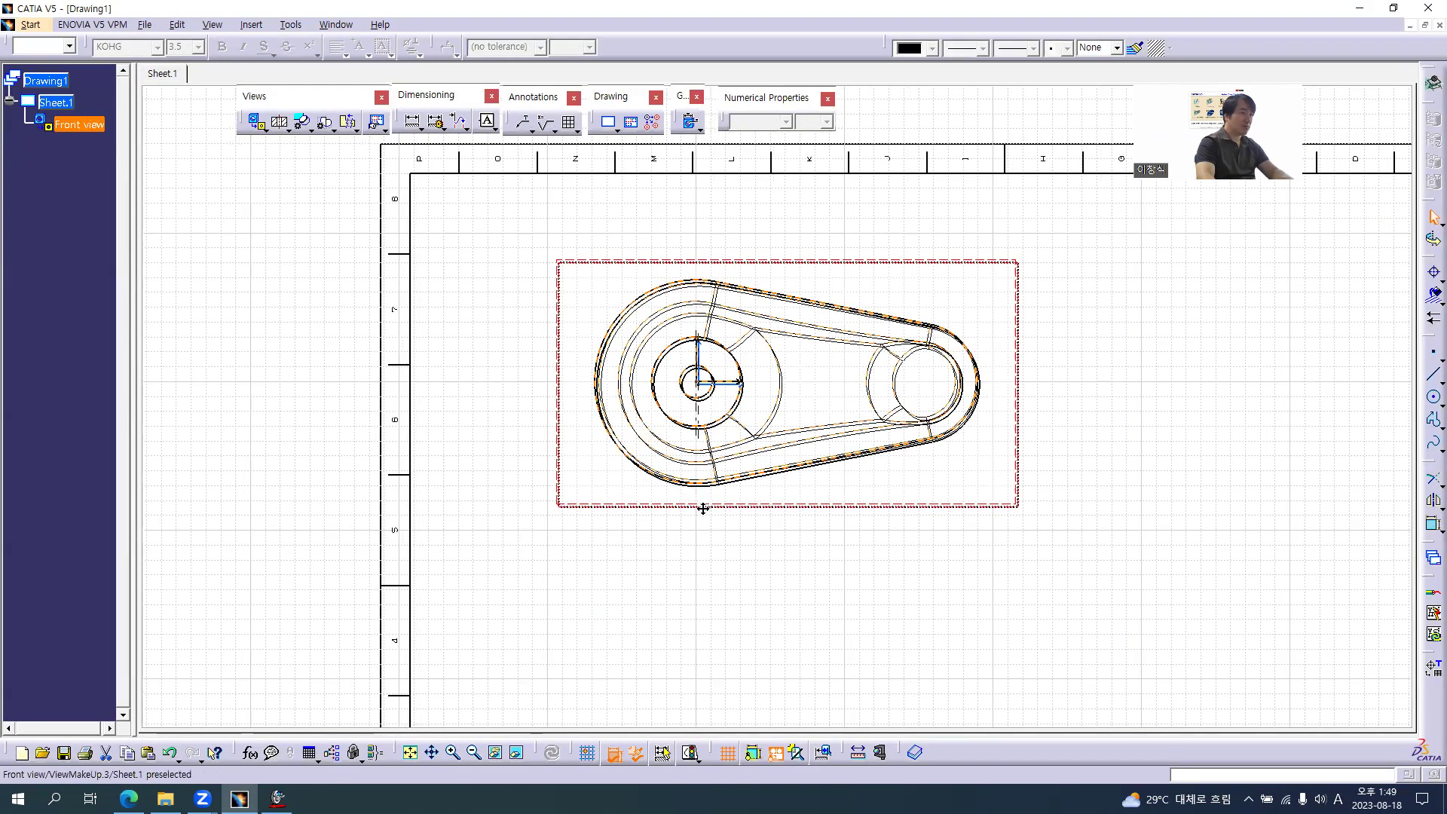
{"action": "left_click_drag", "start_coordinate": [703, 507], "coordinate": [700, 520]}
{"action": "left_click", "coordinate": [685, 555]}
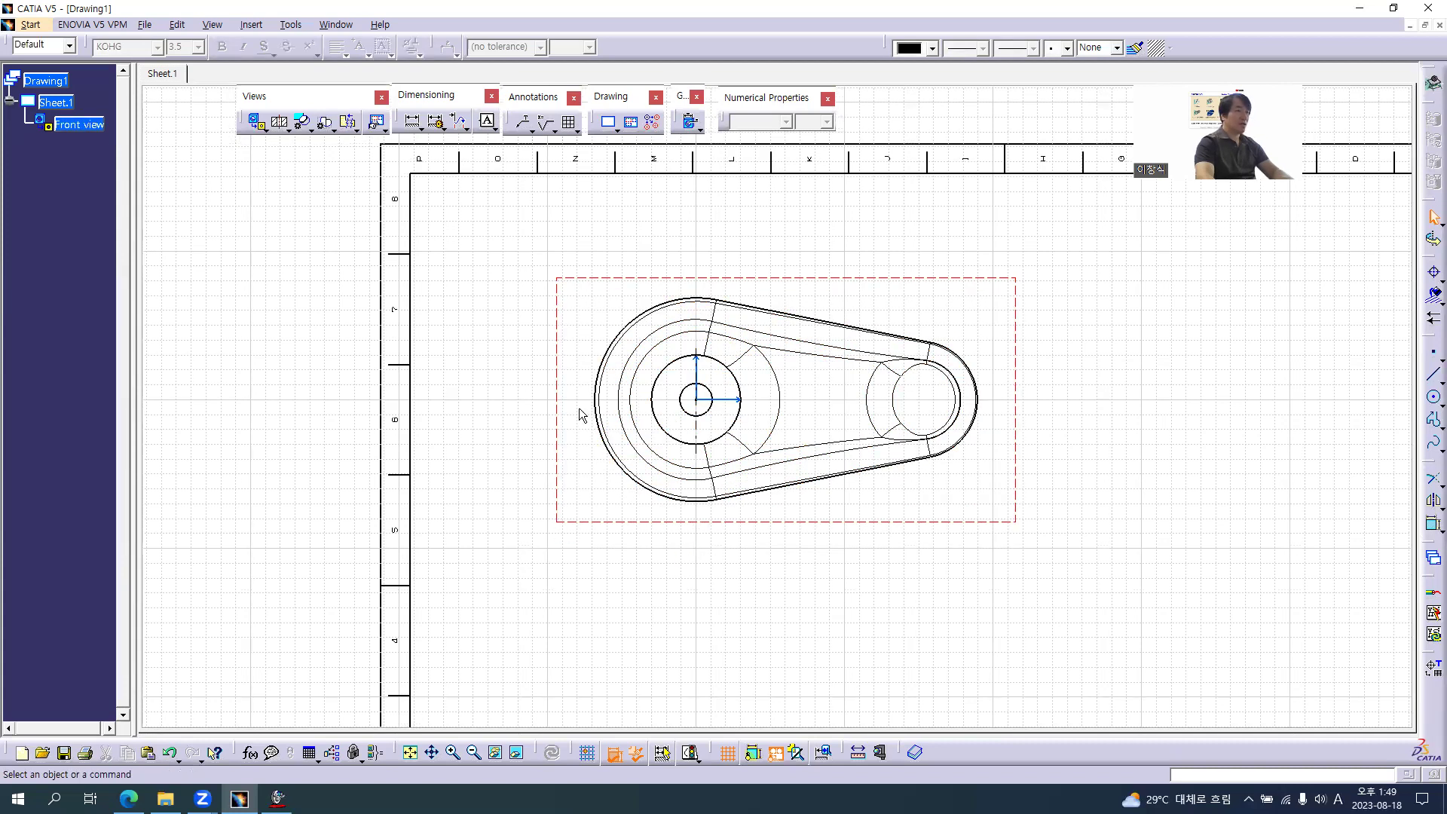
Turn off the Fillets display in the front view's properties, checking against the reference drawing
{"action": "key", "text": "alt+Tab"}
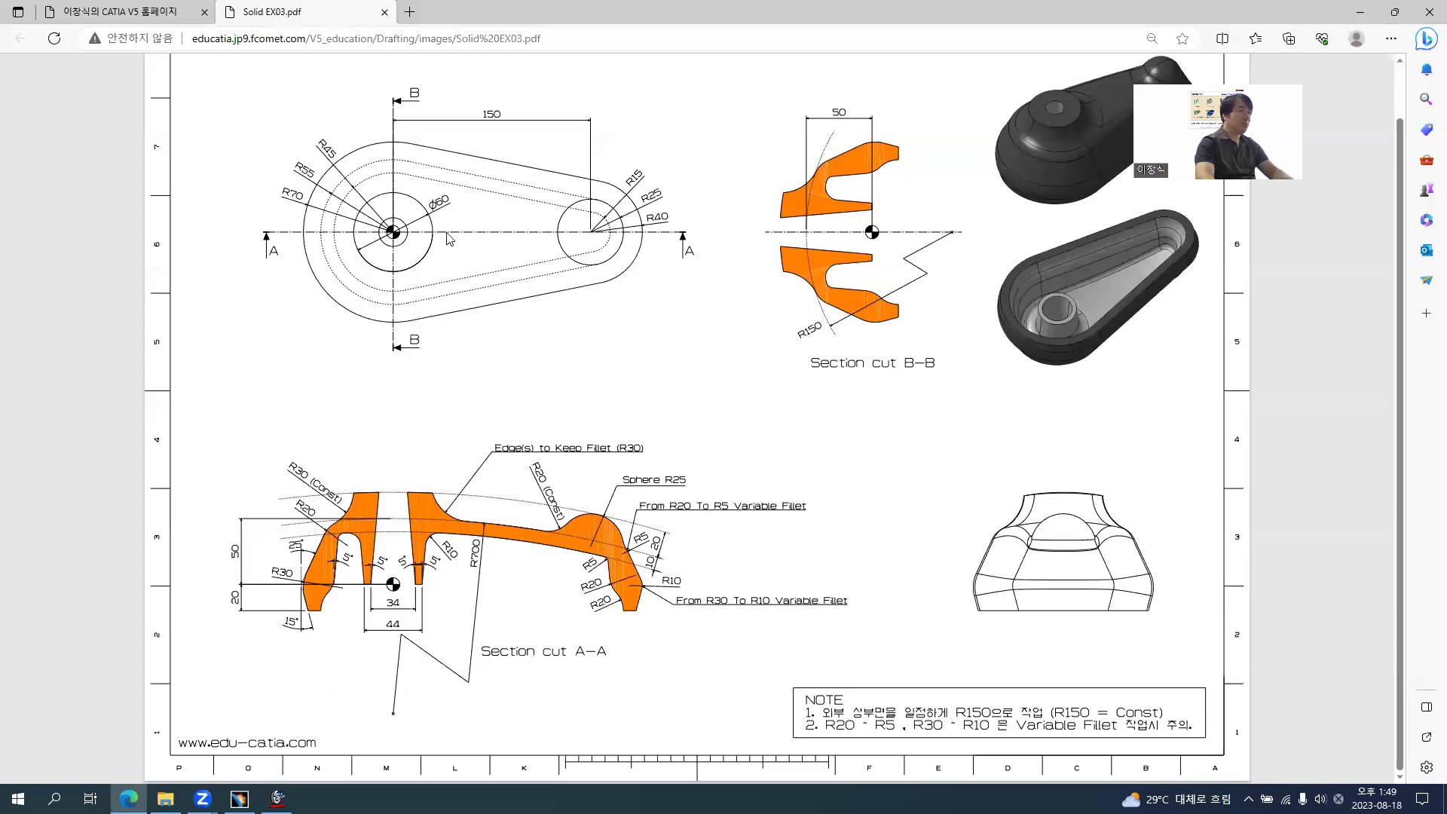
{"action": "key", "text": "alt+Tab"}
{"action": "left_click", "coordinate": [590, 277]}
{"action": "key", "text": "alt+Return"}
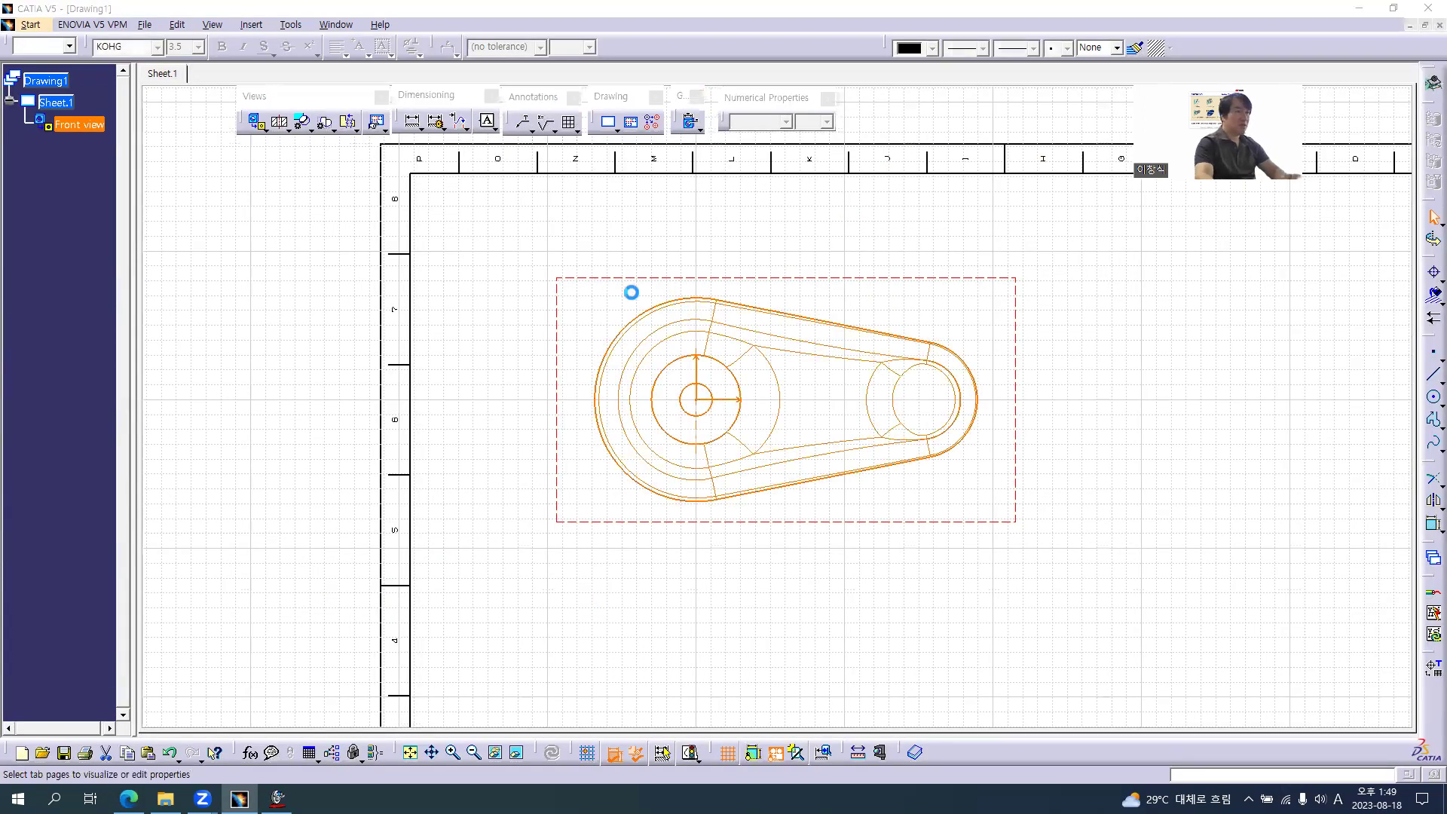
{"action": "left_click", "coordinate": [371, 430]}
{"action": "left_click", "coordinate": [635, 686]}
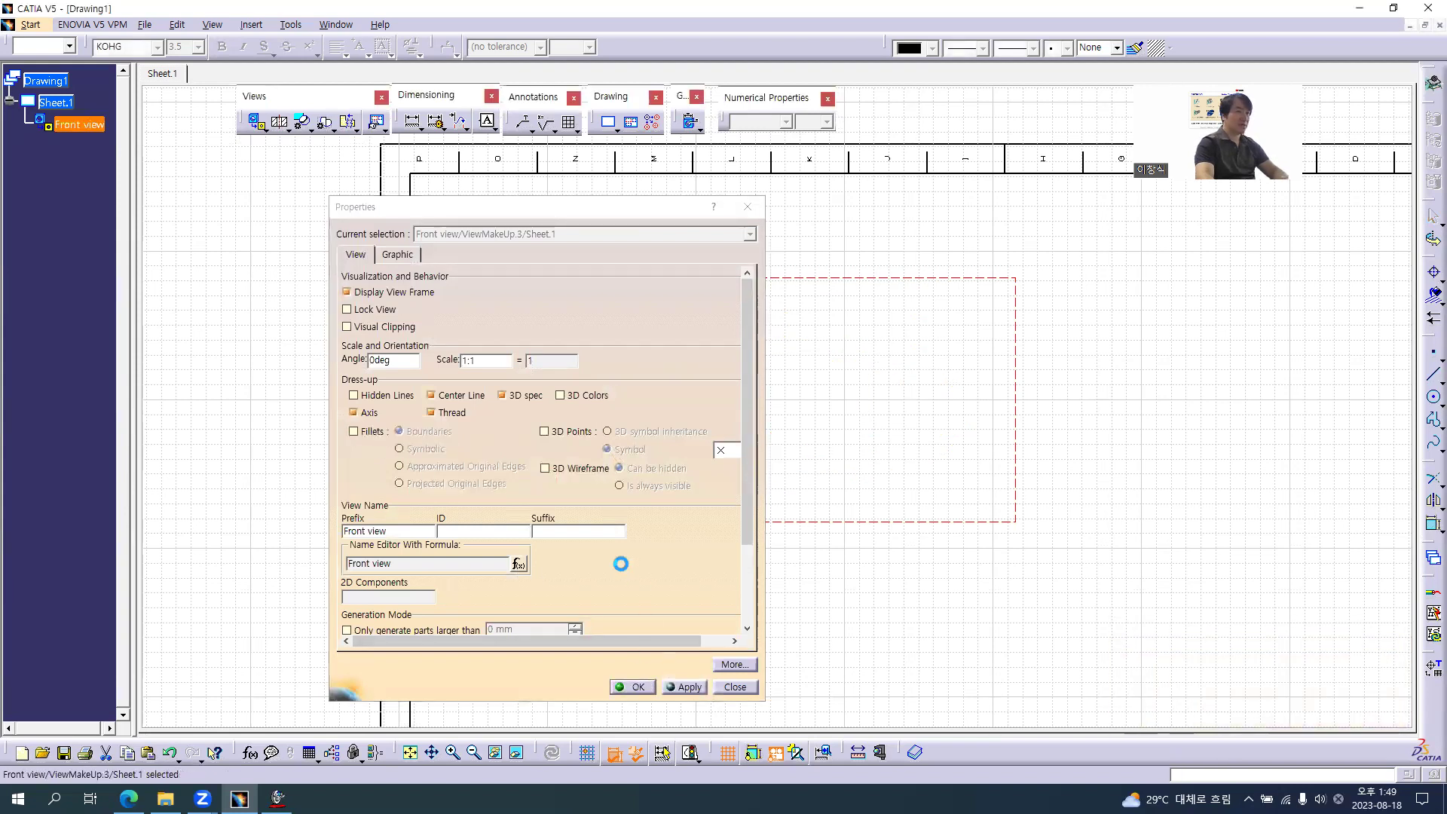
{"action": "left_click", "coordinate": [545, 440]}
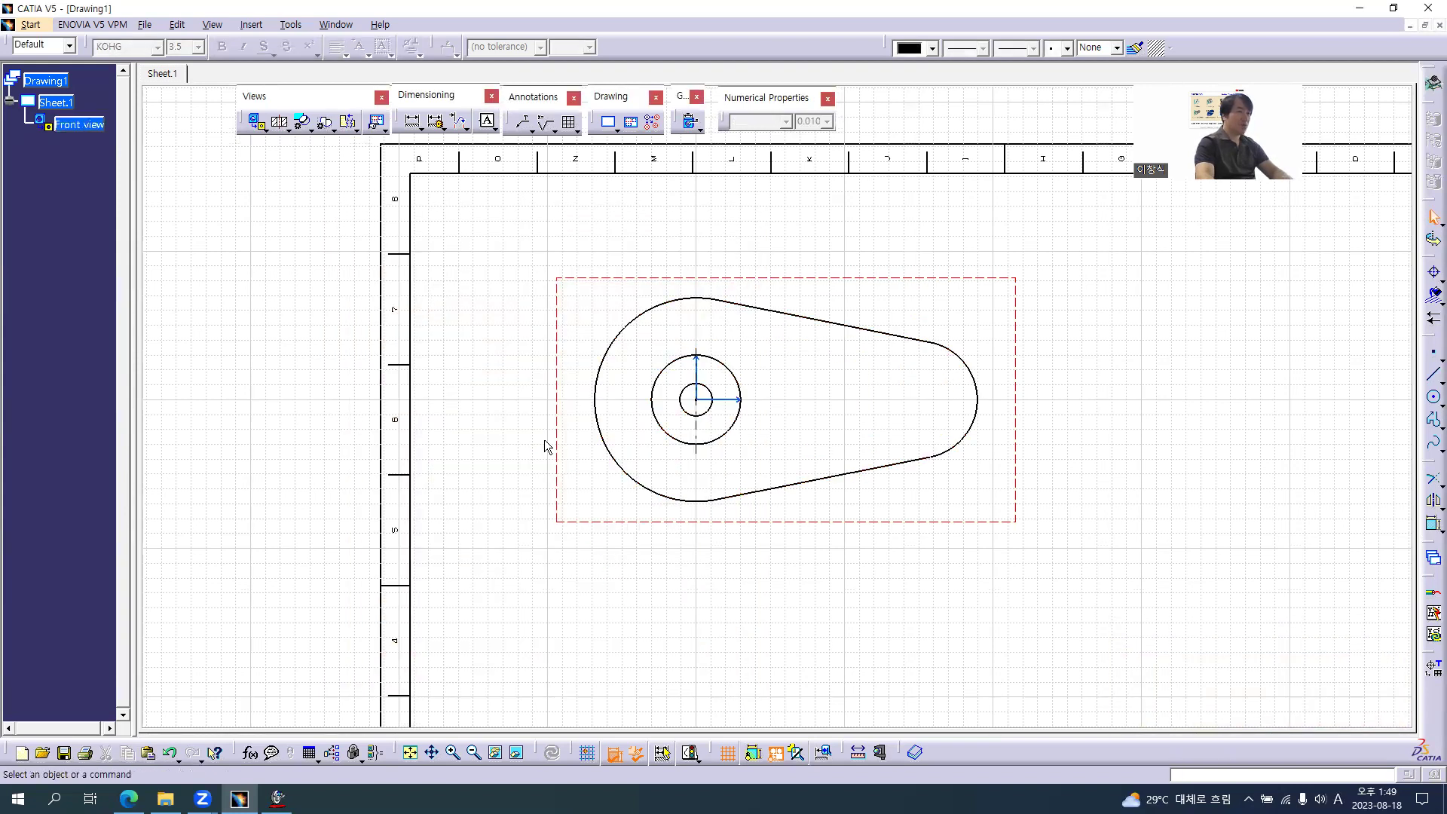
Create offset section cut A-A along the front view's horizontal centerline, spanning the whole part, and place it below the front view
{"action": "key", "text": "alt+Tab"}
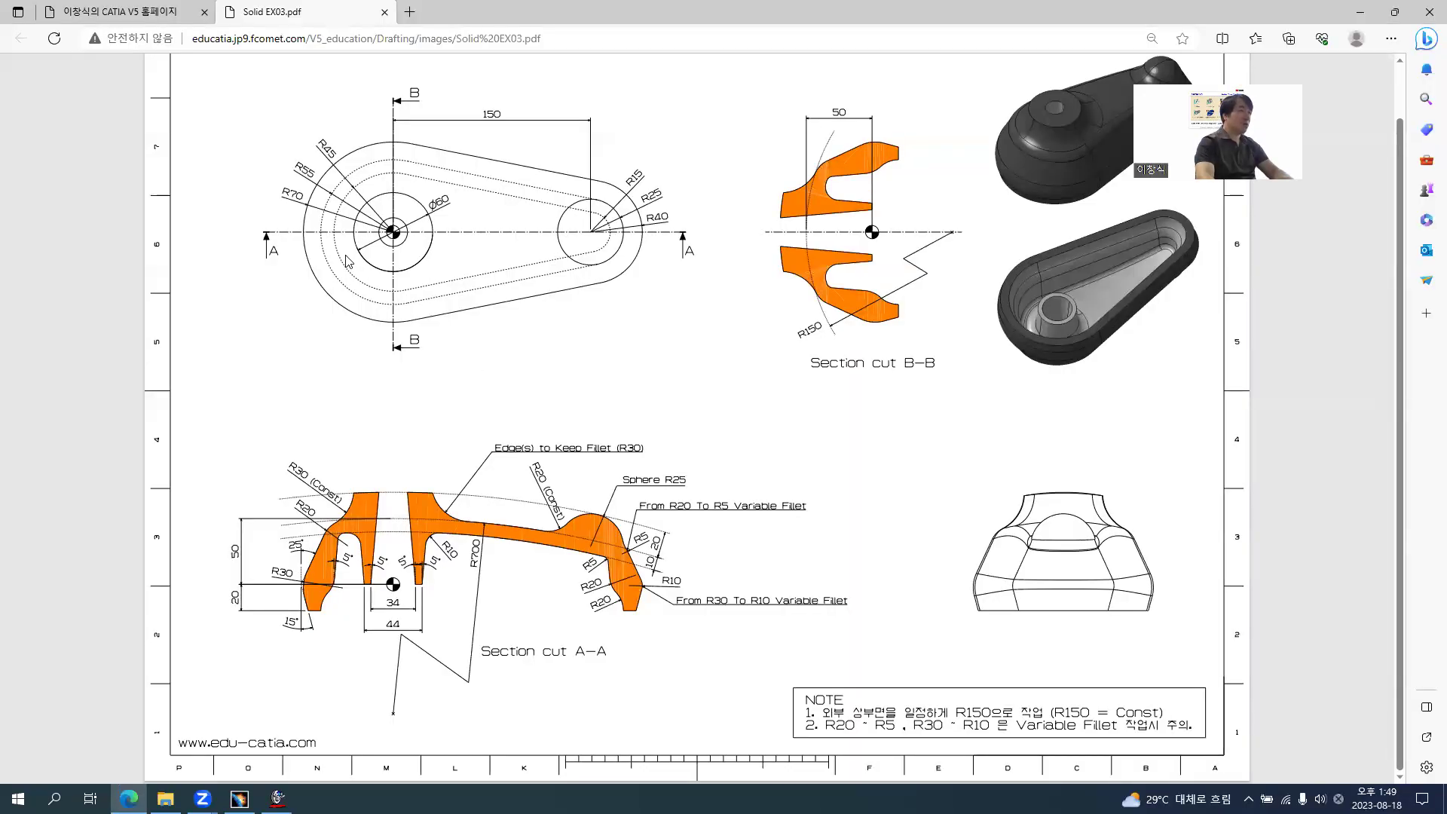
{"action": "key", "text": "alt+Tab"}
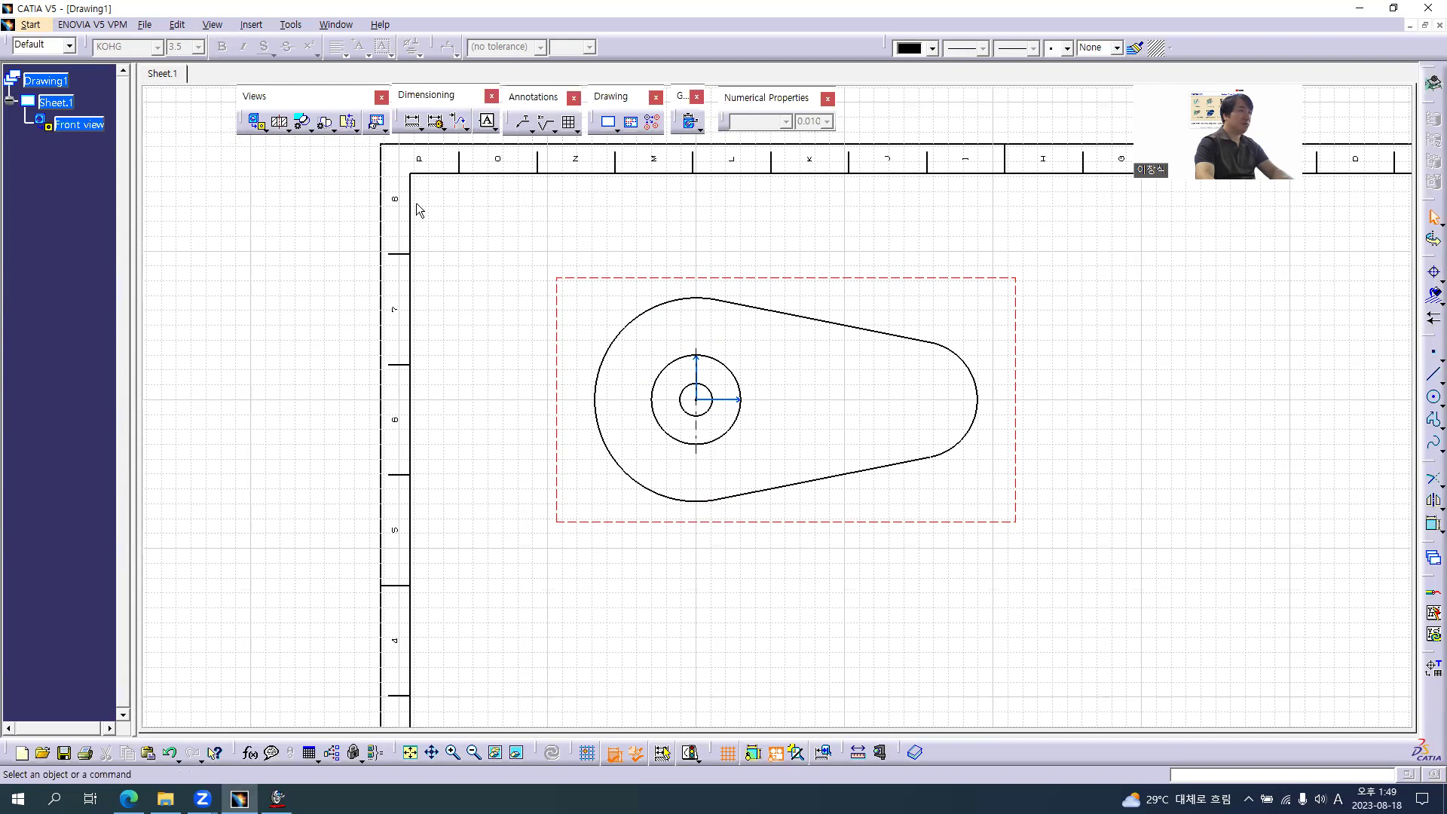
{"action": "left_click", "coordinate": [287, 130]}
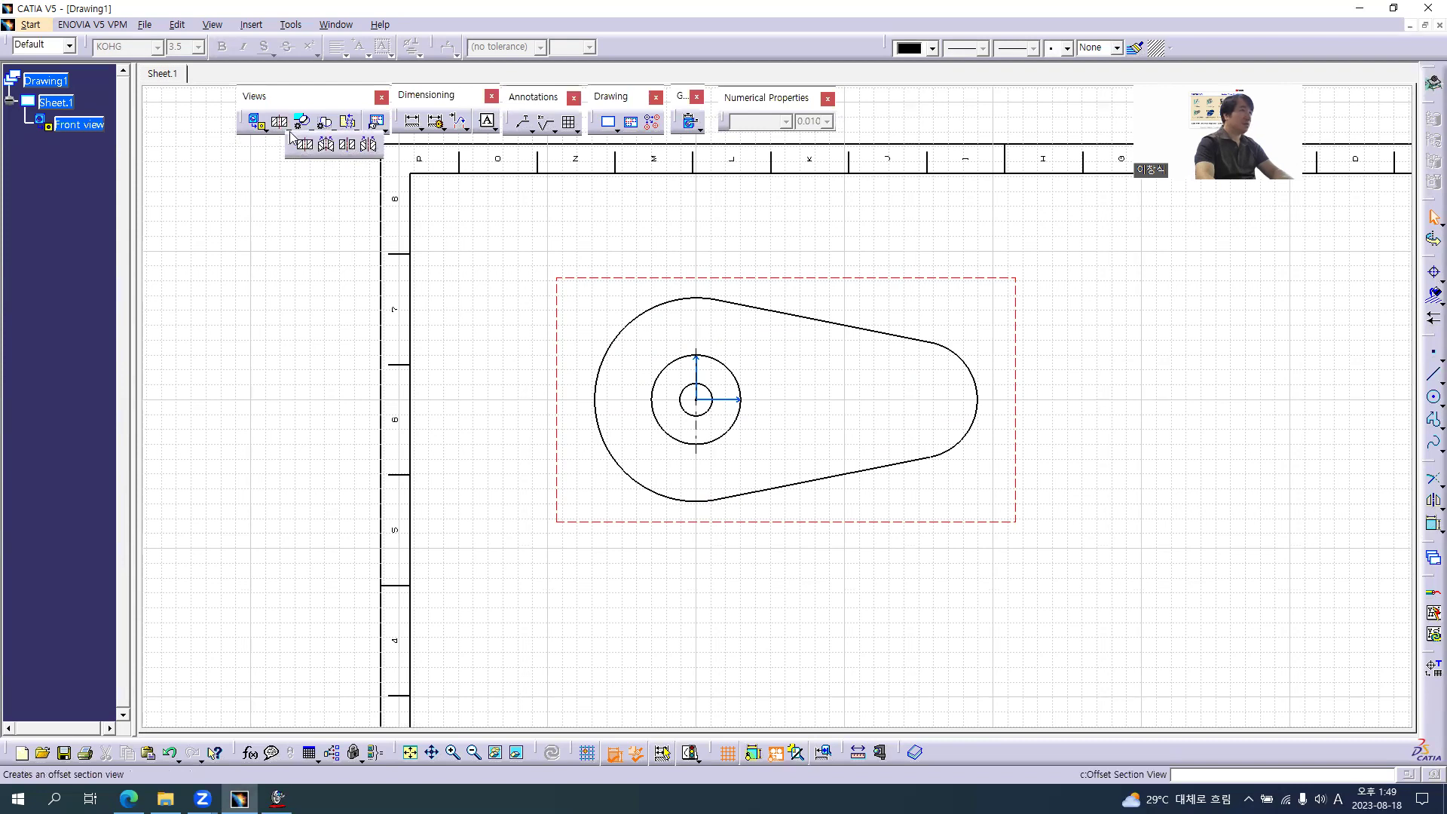
{"action": "left_click", "coordinate": [347, 145]}
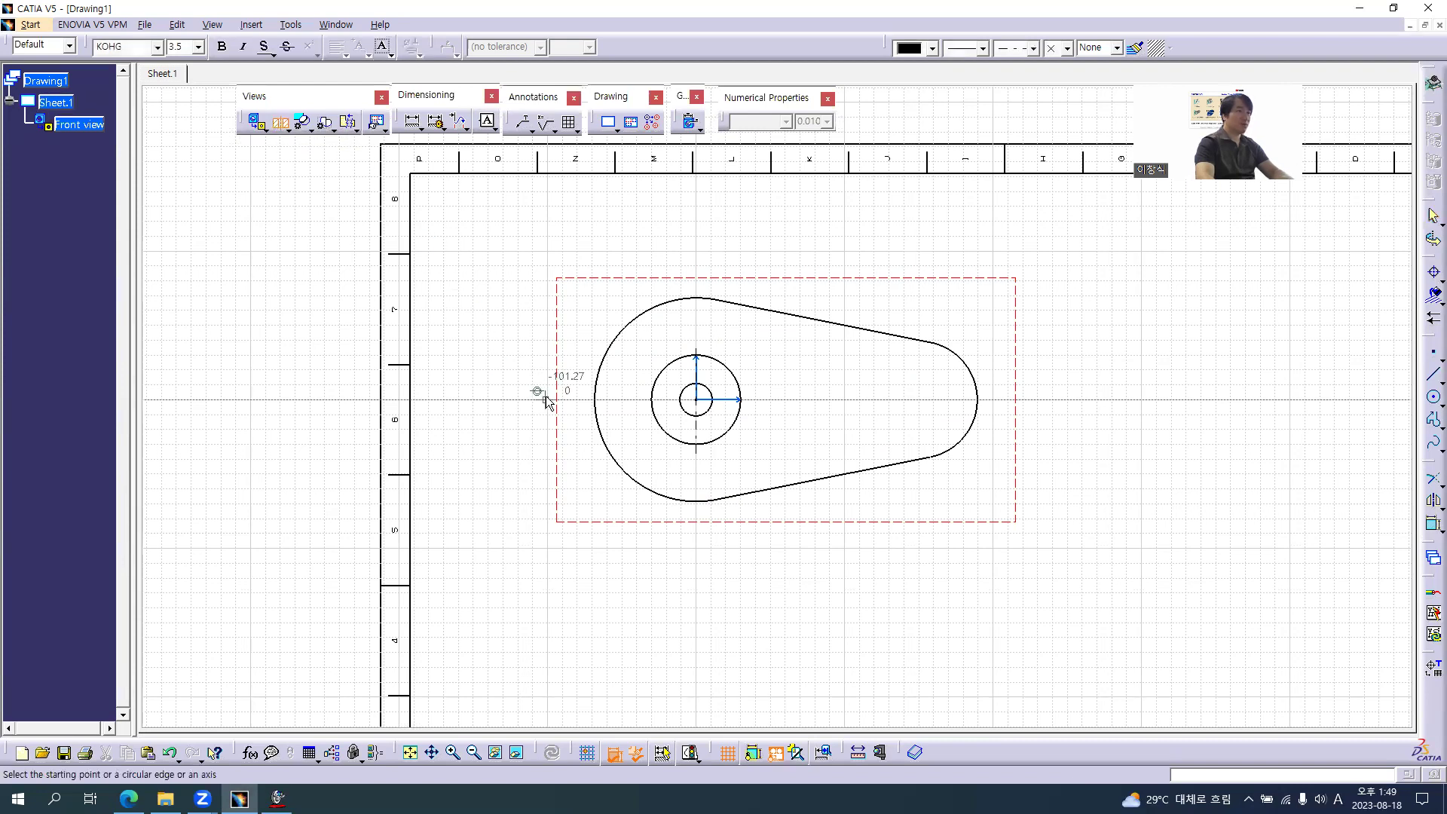
{"action": "key", "text": "alt+Tab"}
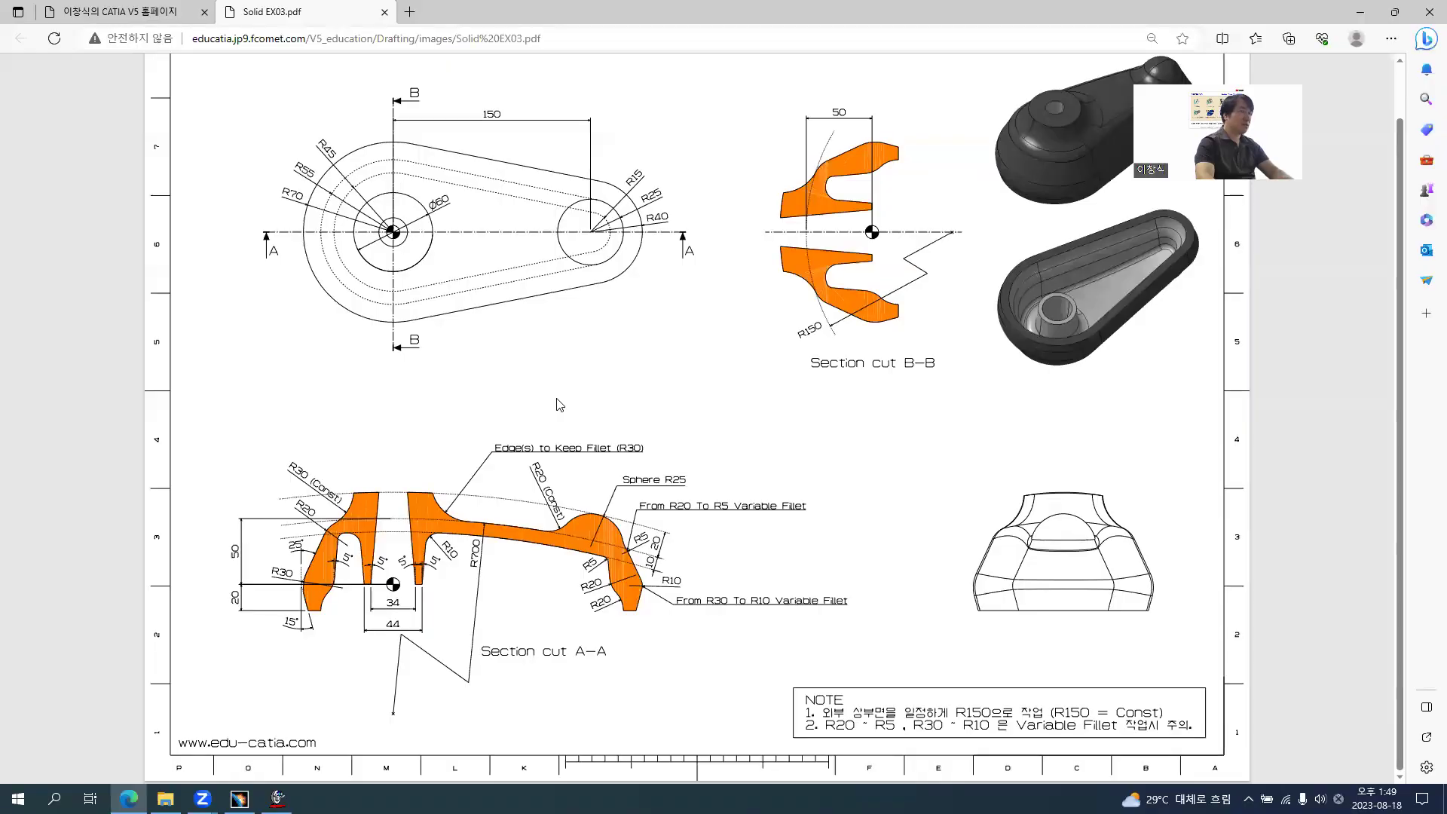
{"action": "key", "text": "alt+Tab"}
{"action": "left_click", "coordinate": [555, 399]}
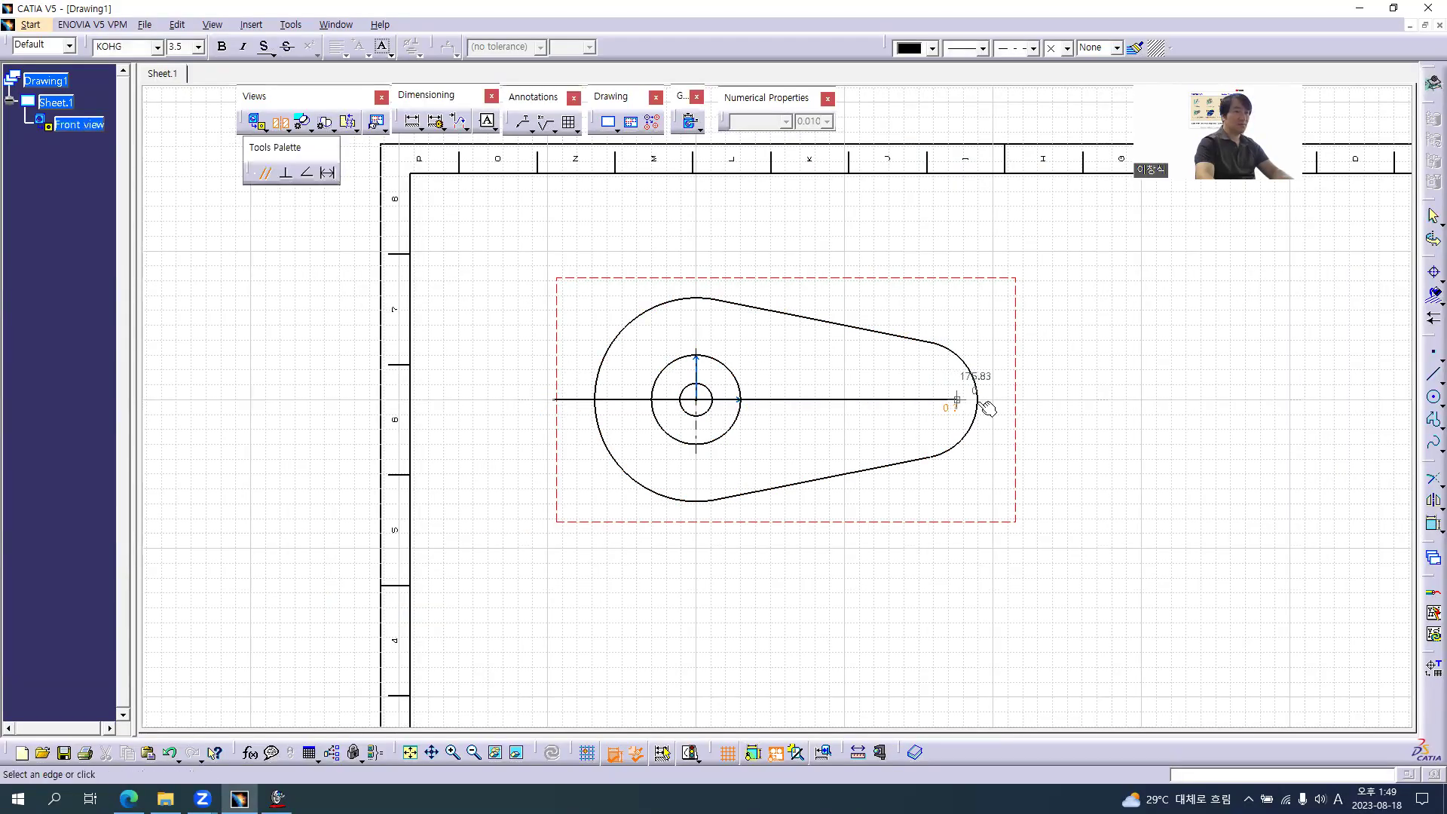
{"action": "double_click", "coordinate": [1031, 398]}
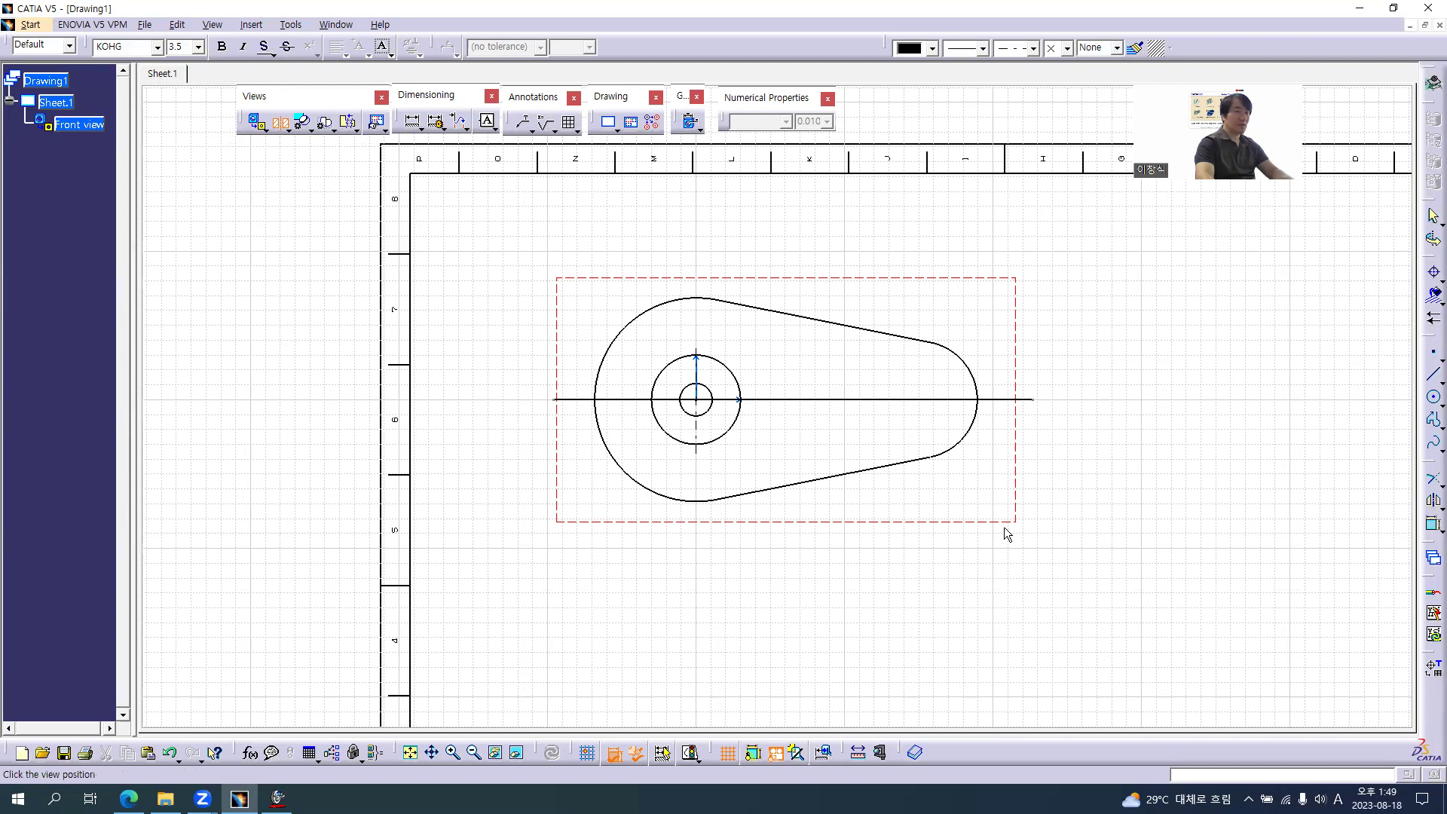
{"action": "mouse_move", "coordinate": [1005, 598]}
{"action": "middle_mouse_down"}
{"action": "mouse_move", "coordinate": [987, 633]}
{"action": "mouse_move", "coordinate": [926, 524]}
{"action": "middle_mouse_up"}
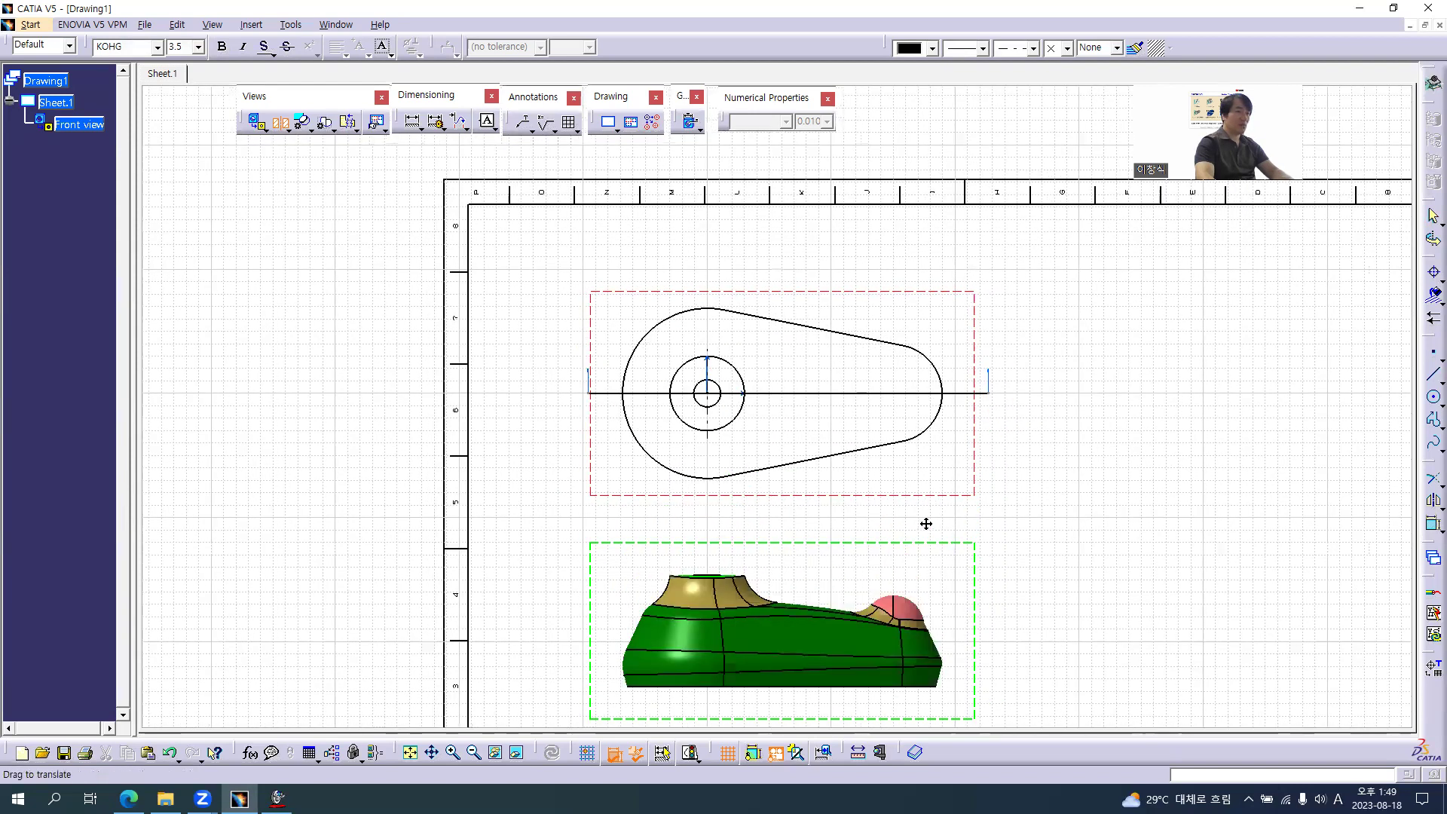
{"action": "left_click", "coordinate": [915, 561]}
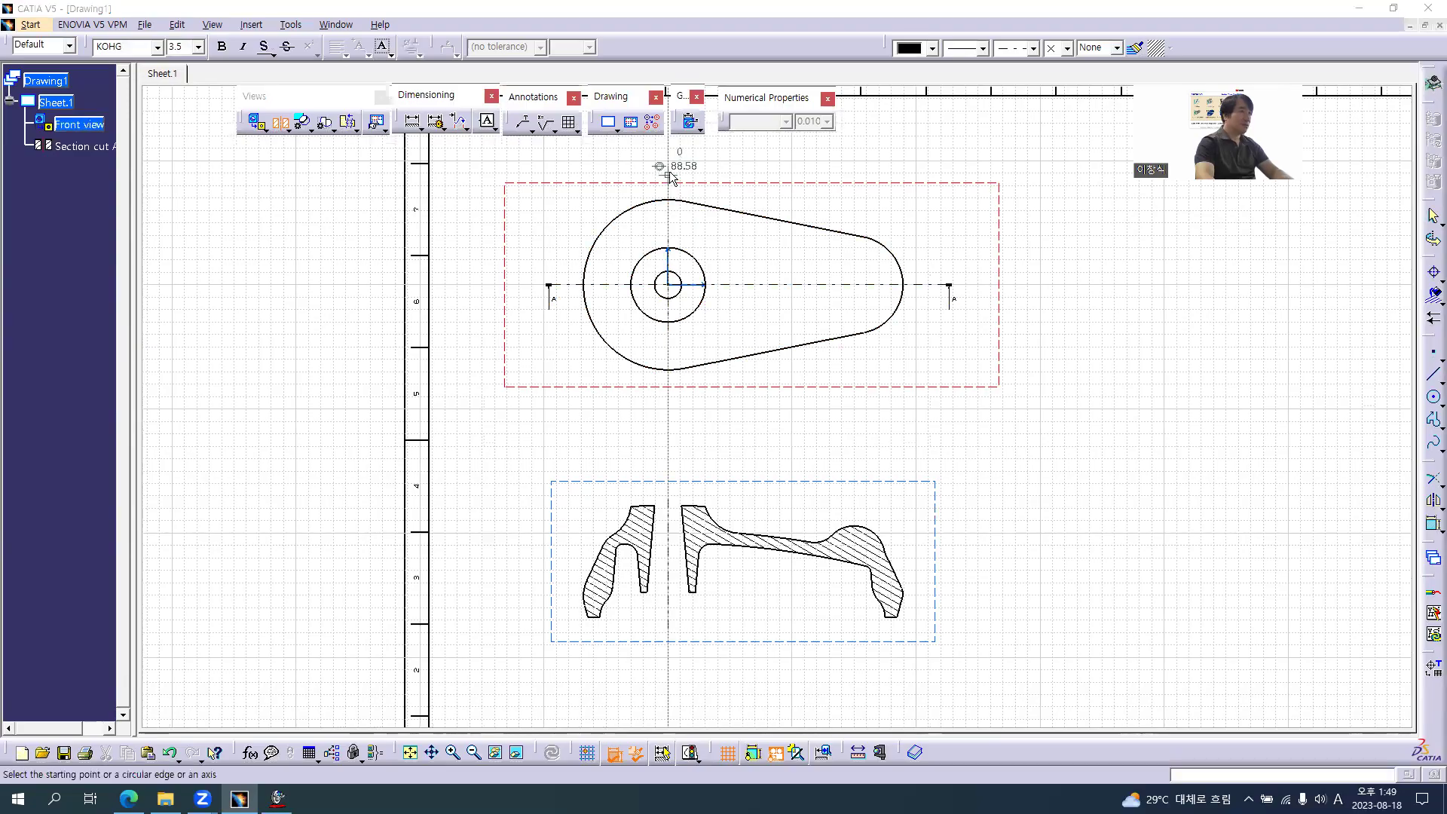
Create offset section cut B-B vertically through the large boss center of the front view, placed to the right of that view
{"action": "key", "text": "alt+Tab"}
{"action": "key", "text": "alt+Tab"}
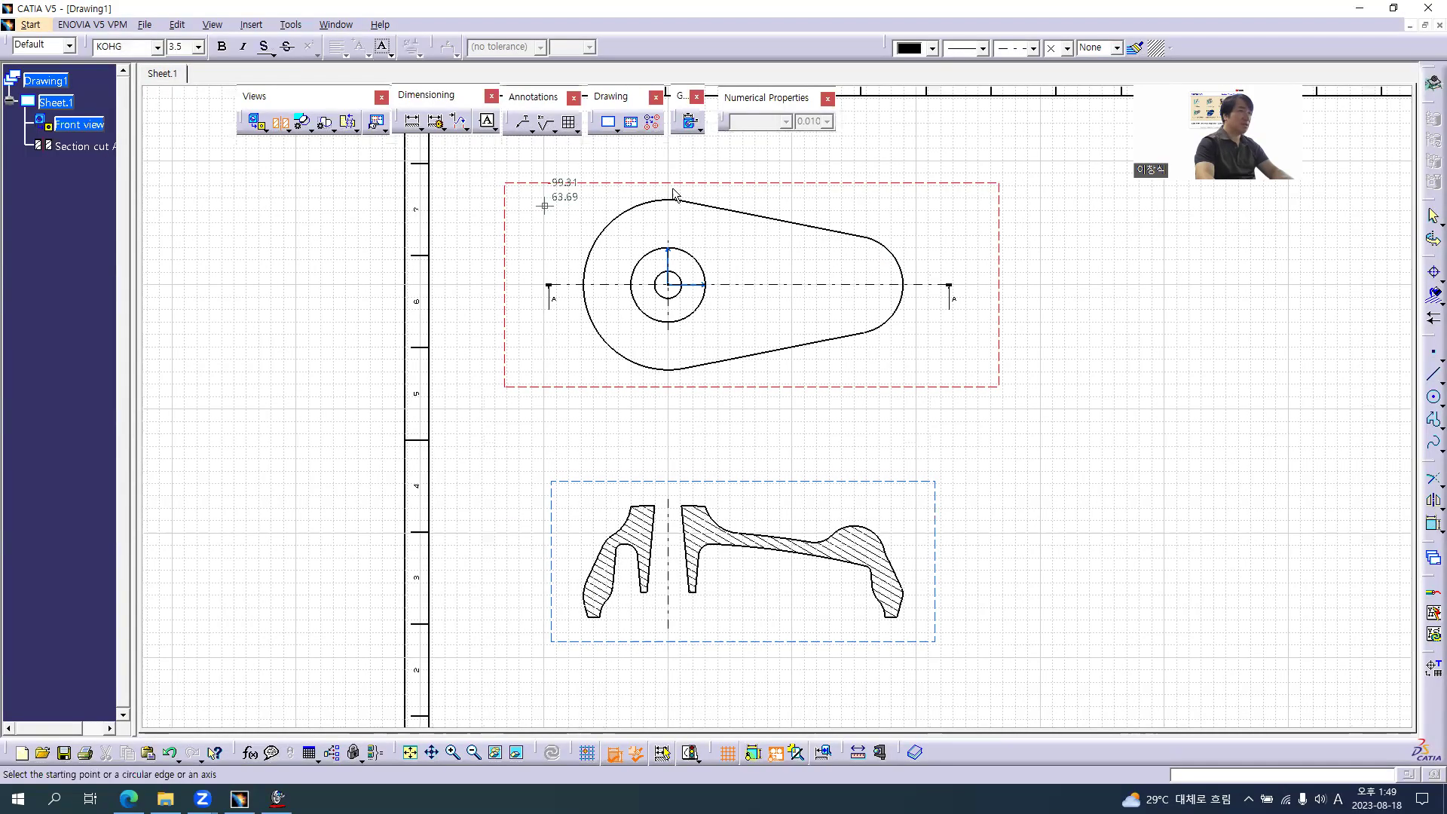
{"action": "left_click", "coordinate": [667, 170]}
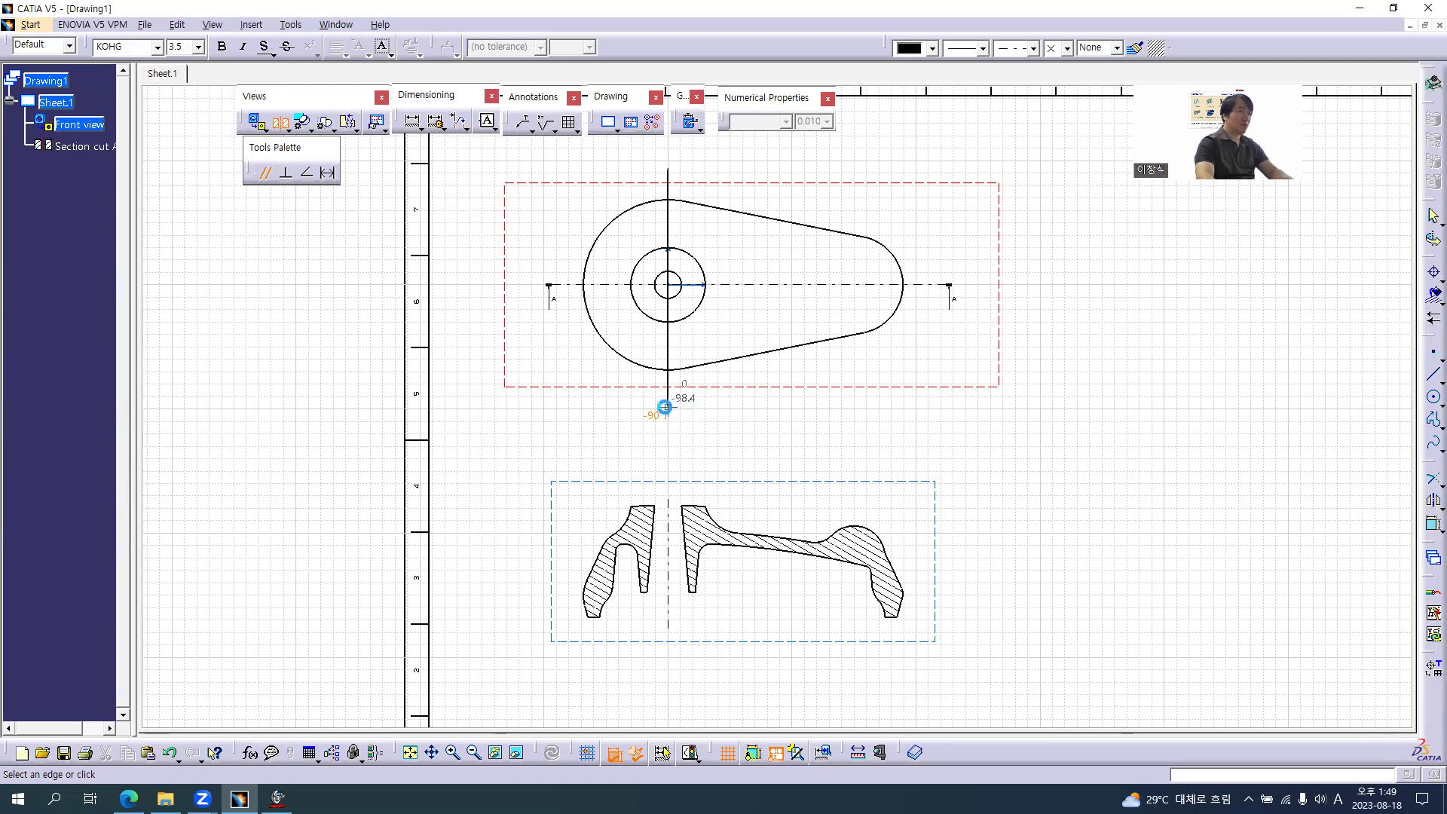
{"action": "double_click", "coordinate": [667, 407]}
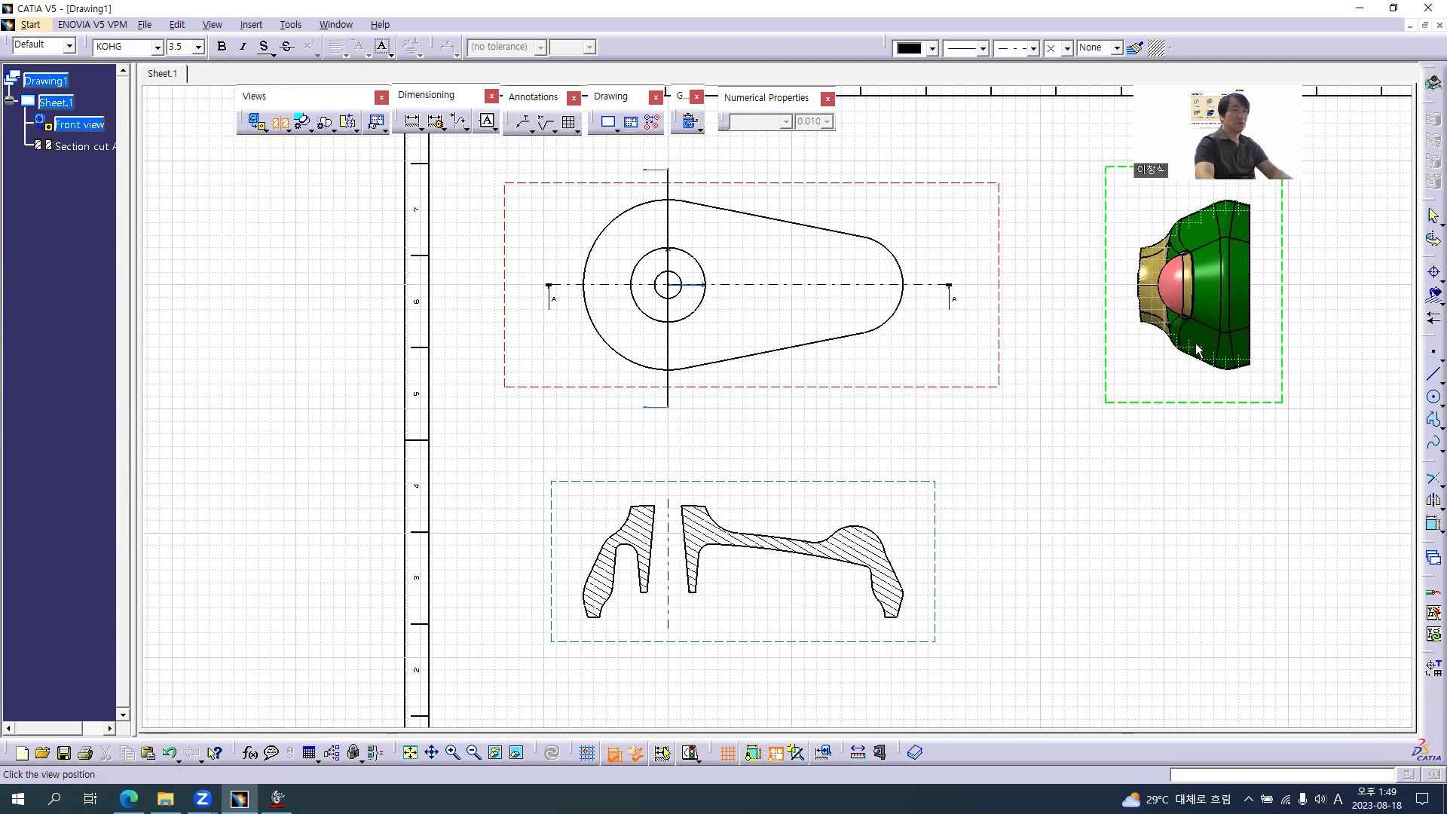
{"action": "left_click", "coordinate": [1218, 343]}
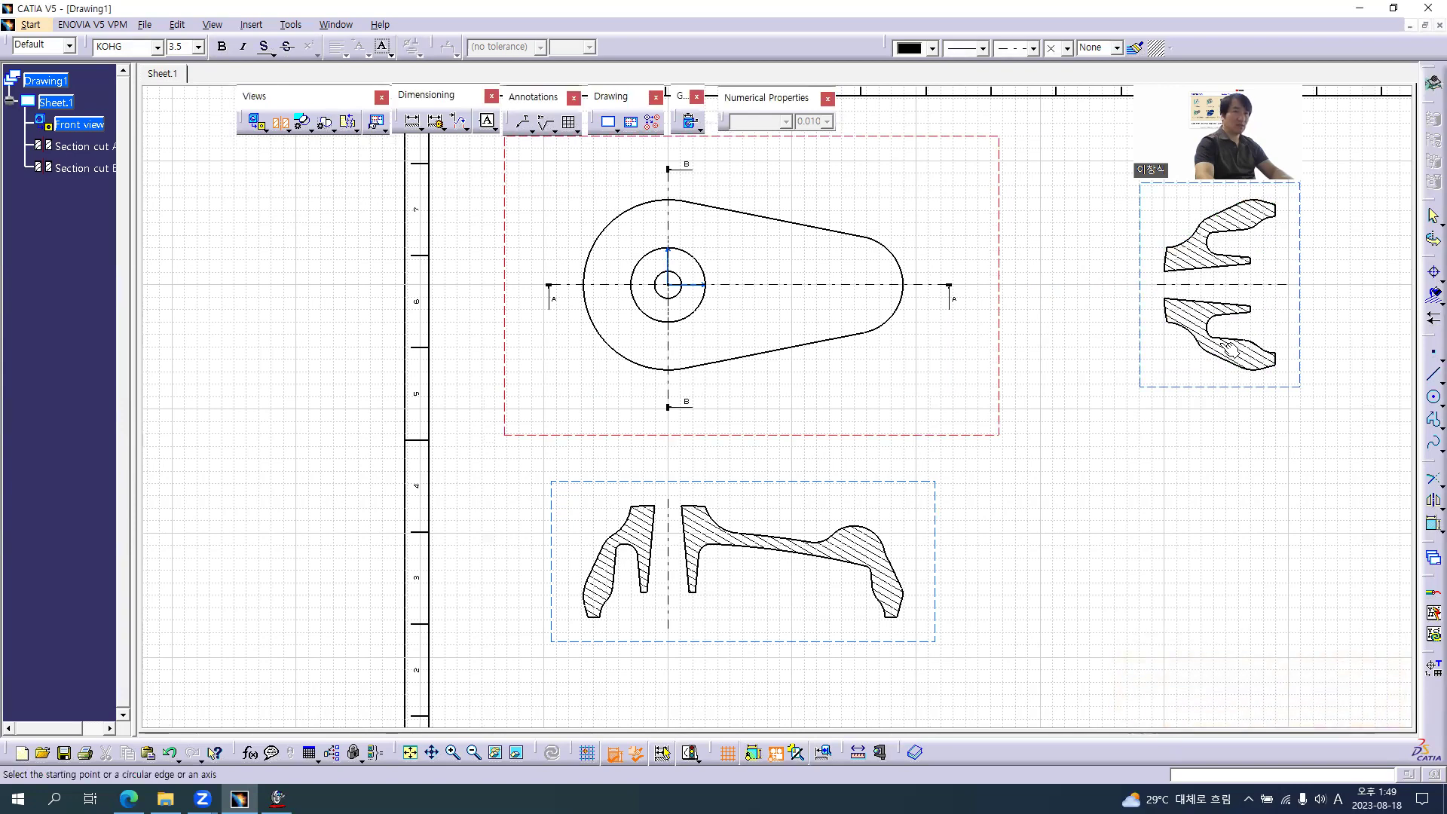
{"action": "key", "text": "alt+Tab"}
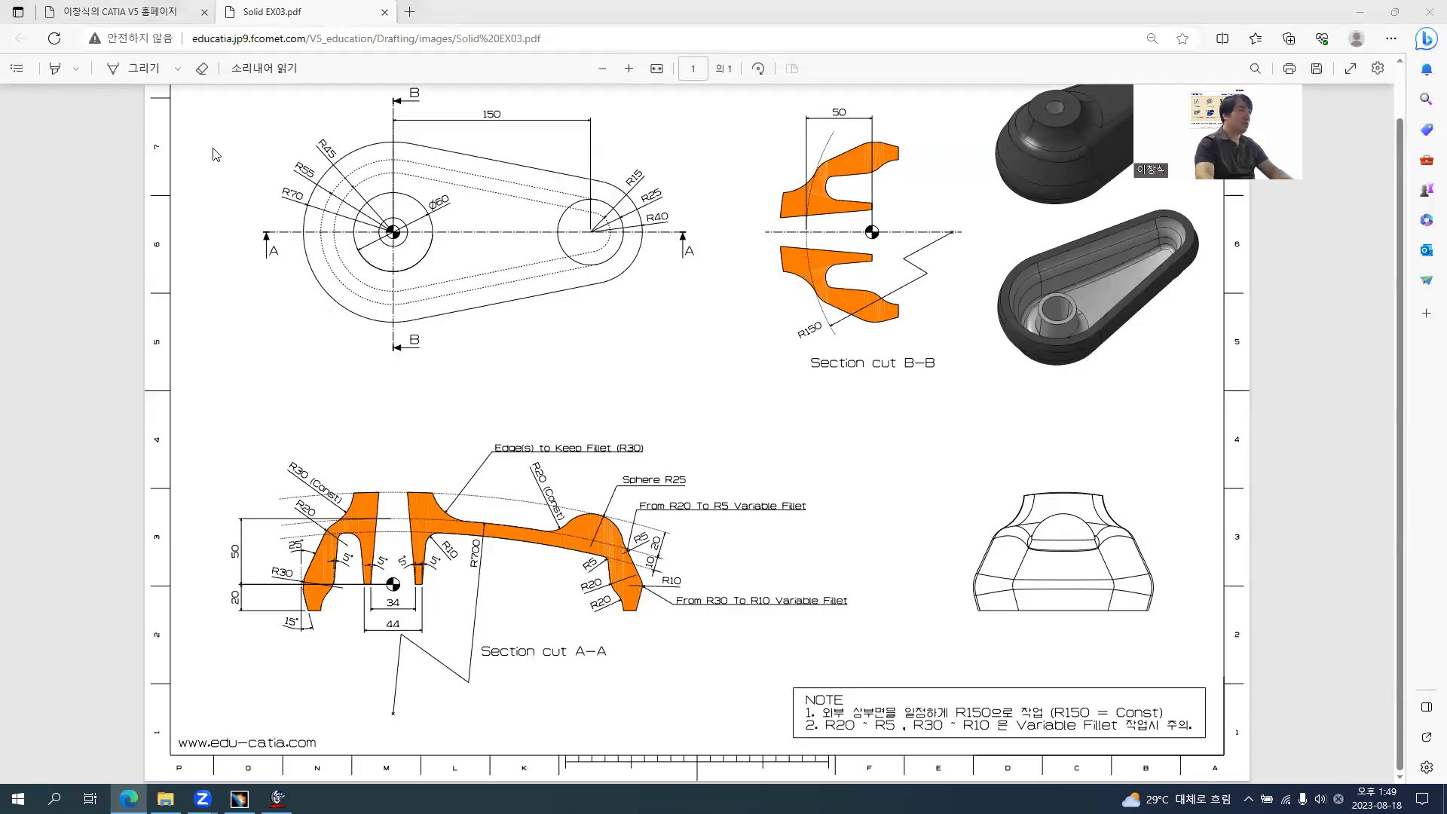
{"action": "key", "text": "alt+Tab"}
{"action": "left_click", "coordinate": [281, 124]}
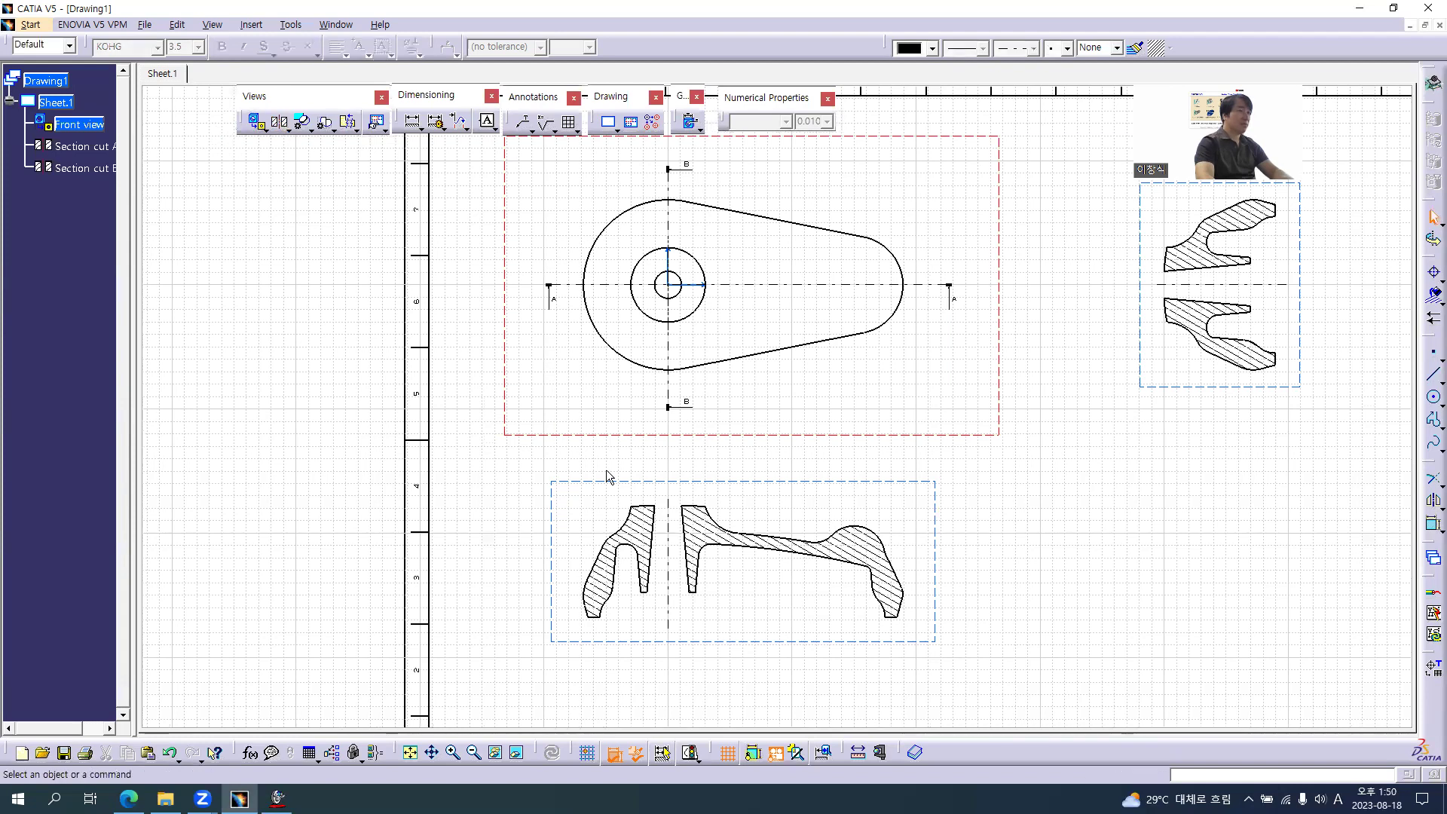
Activate section cut A-A and project a view from it to its right, below section cut B-B
{"action": "double_click", "coordinate": [735, 481]}
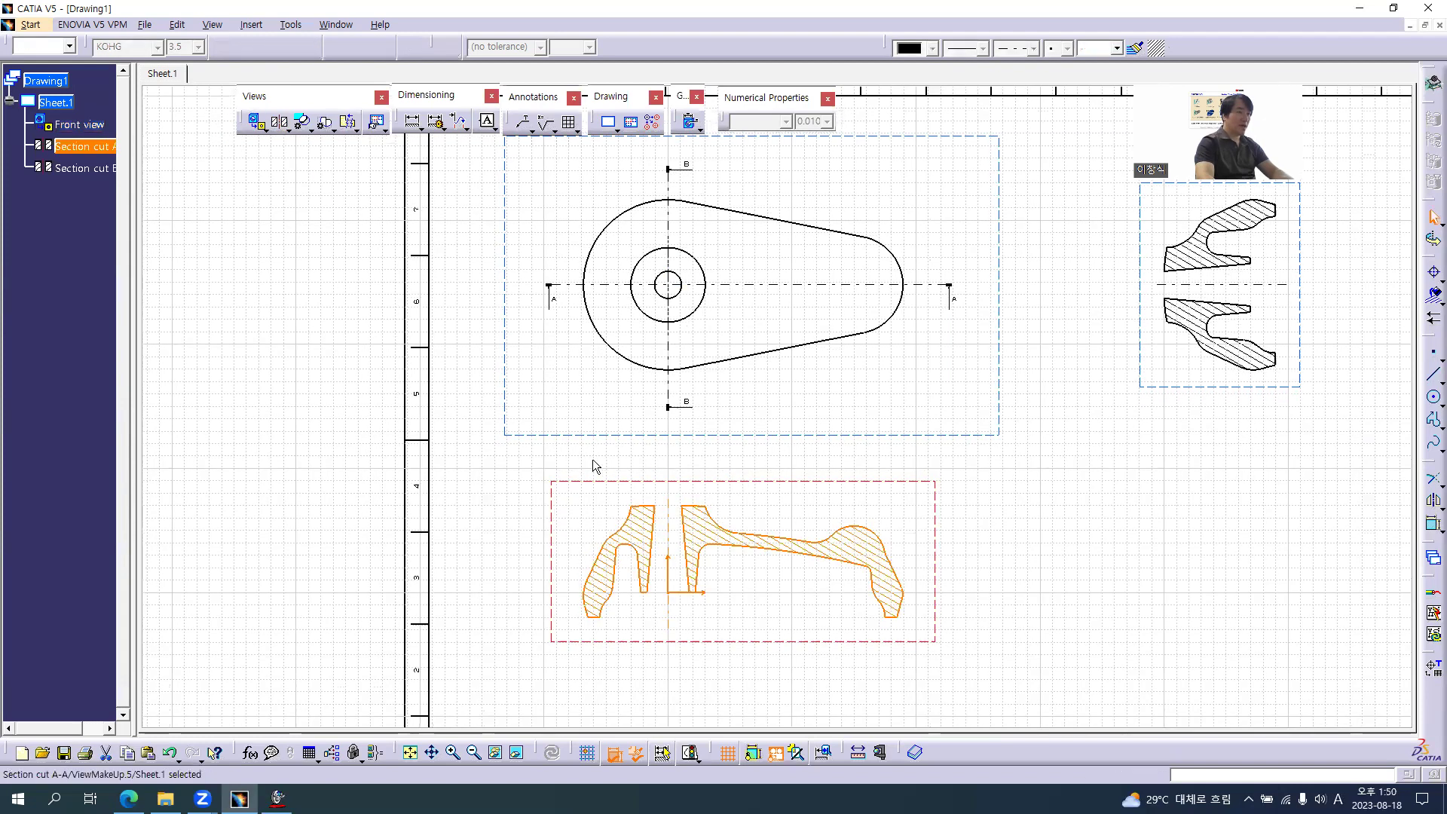
{"action": "left_click", "coordinate": [465, 255]}
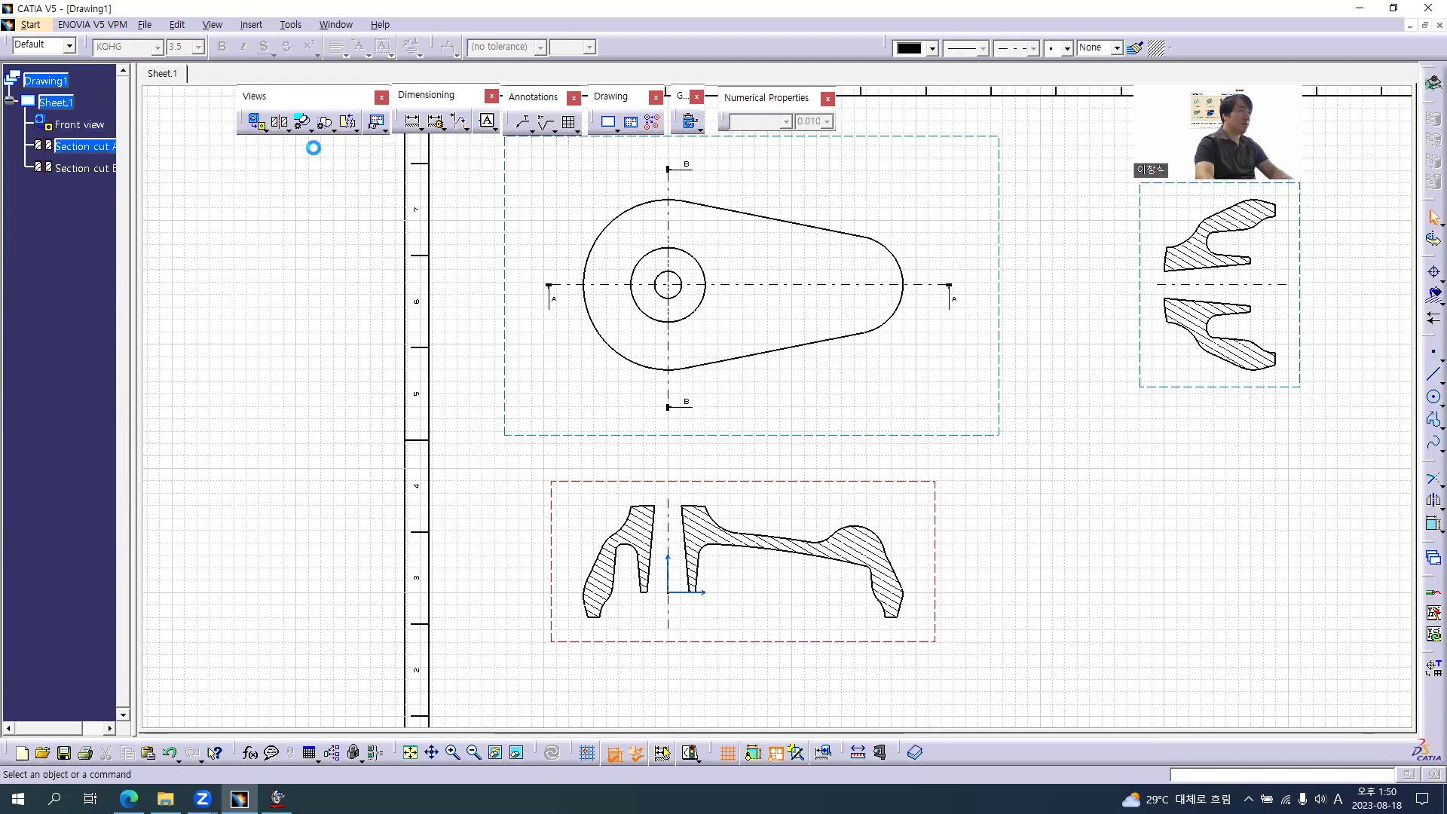
{"action": "left_click", "coordinate": [266, 132]}
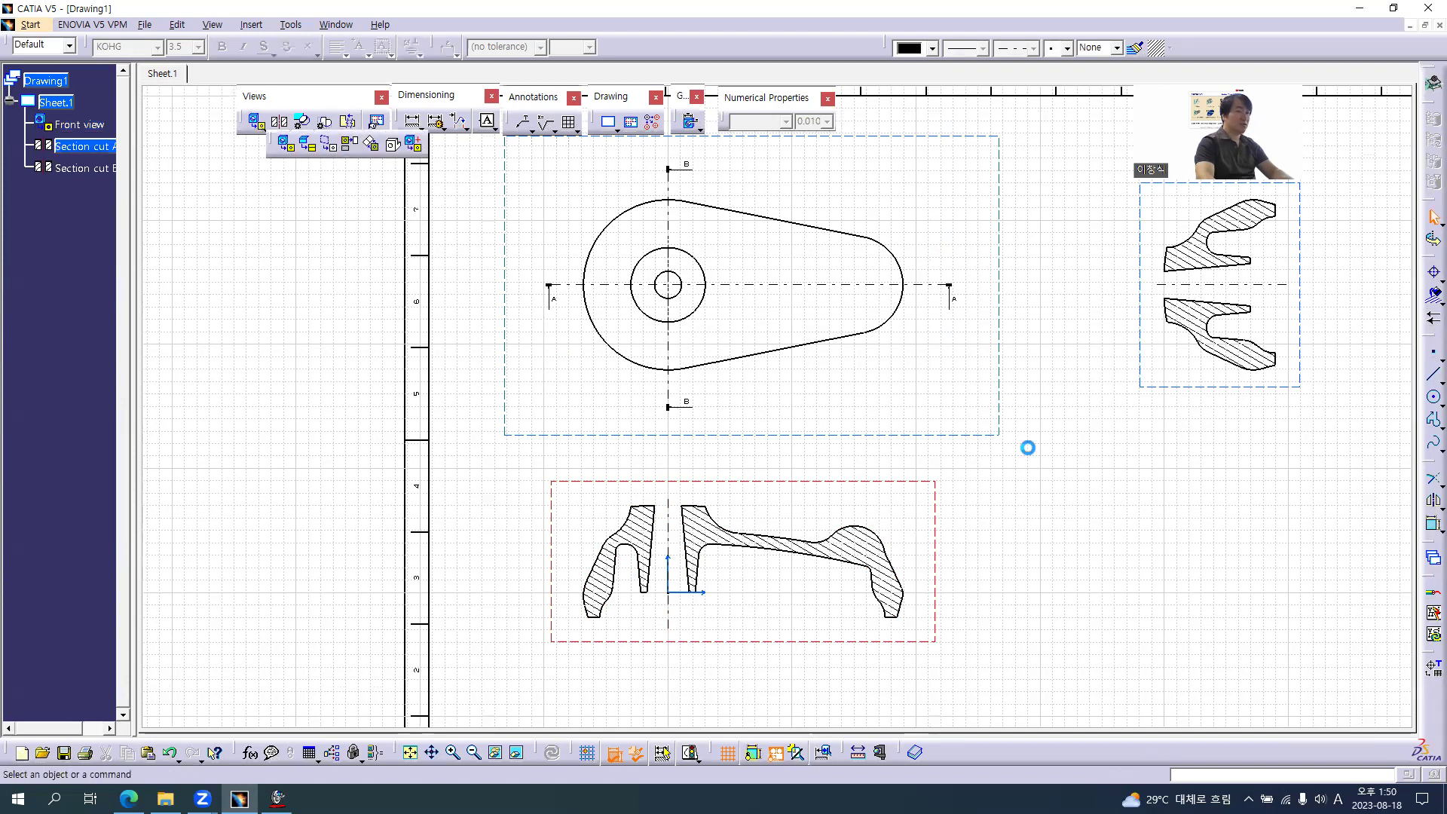
{"action": "left_click", "coordinate": [1229, 563]}
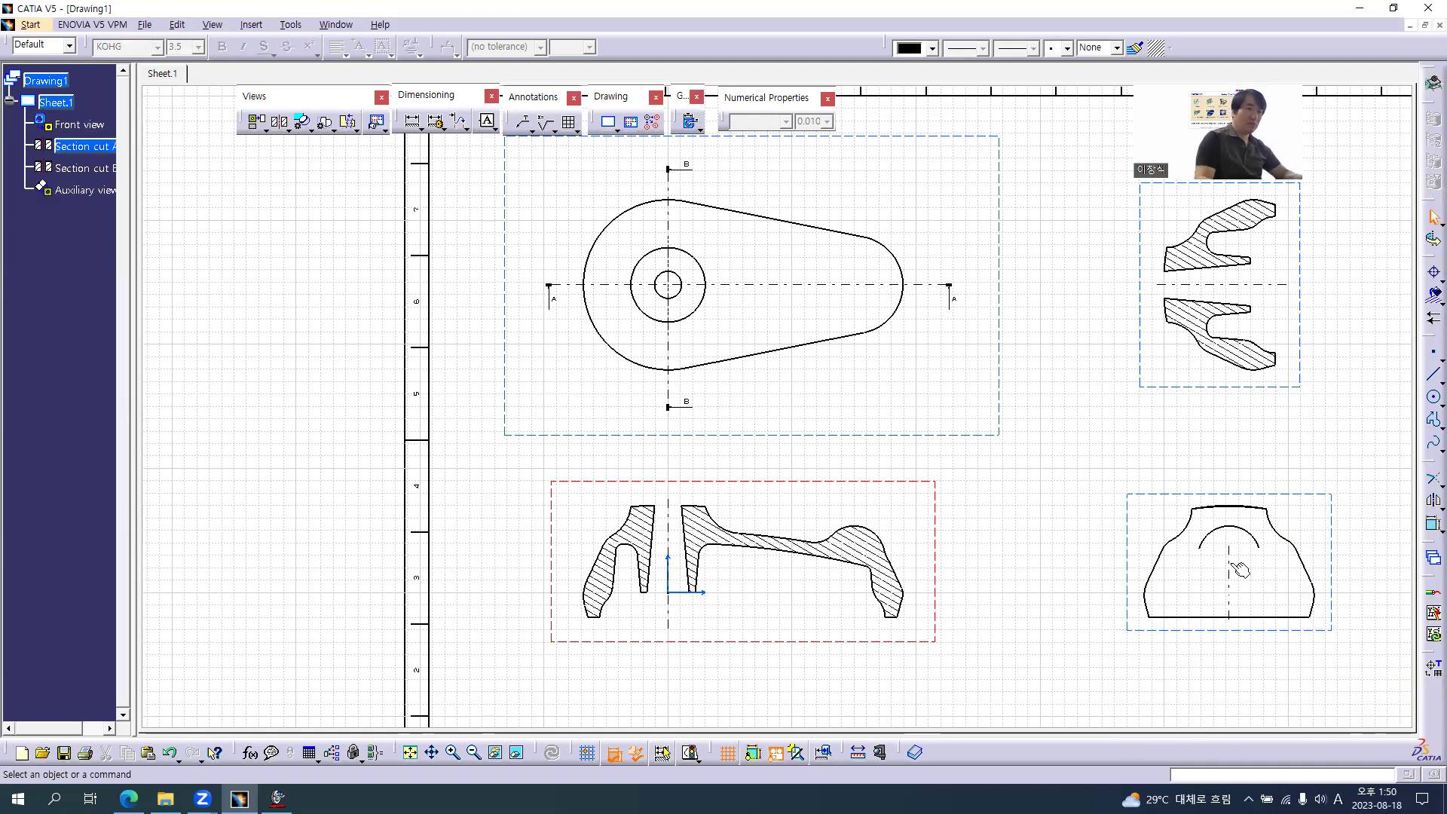
Turn on Fillets with the Boundaries option in the auxiliary view's properties, as in the reference drawing's end view
{"action": "key", "text": "alt+Tab"}
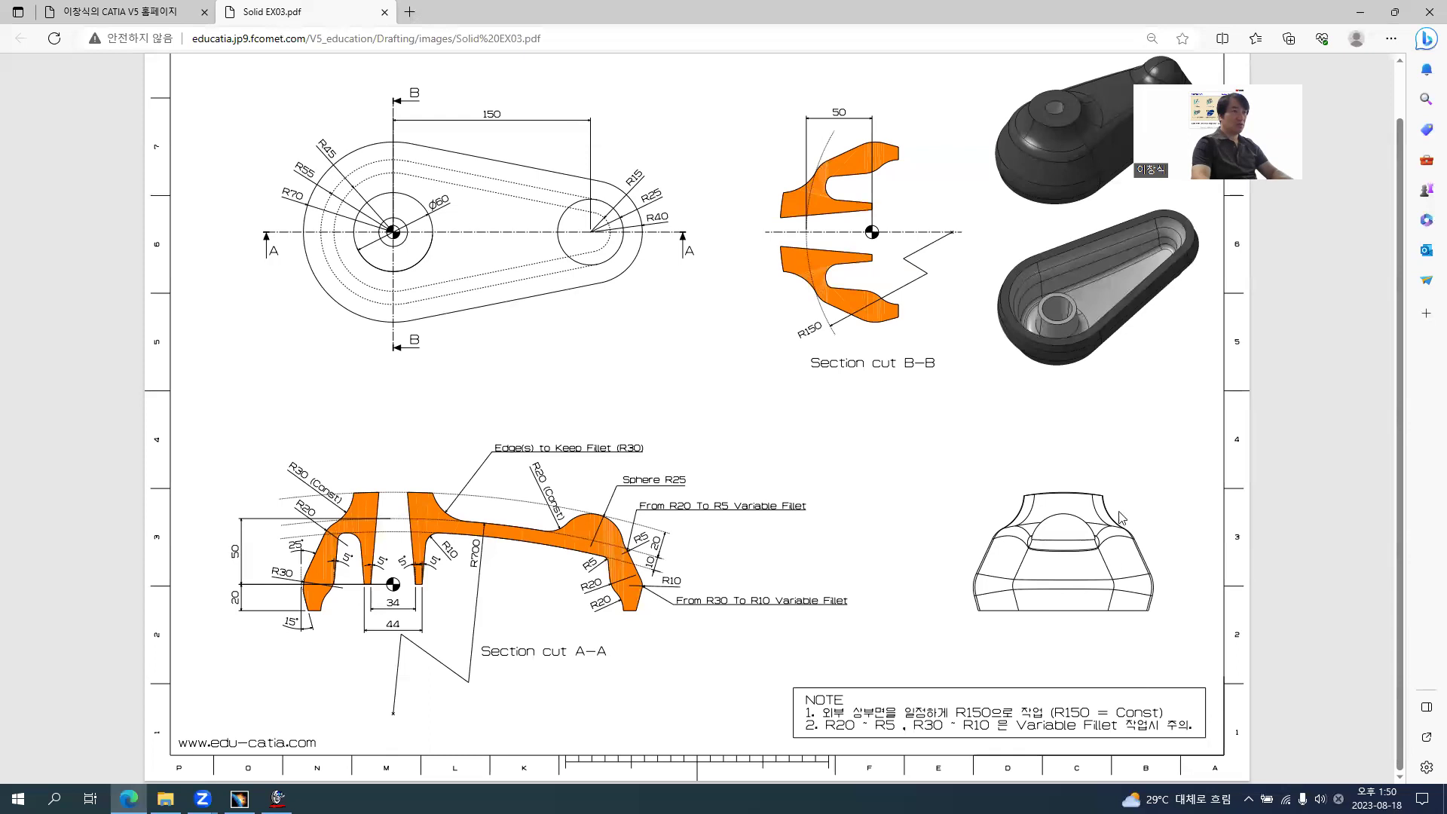
{"action": "scroll", "coordinate": [1083, 560], "scroll_direction": "up", "scroll_amount": 2, "text": "ctrl"}
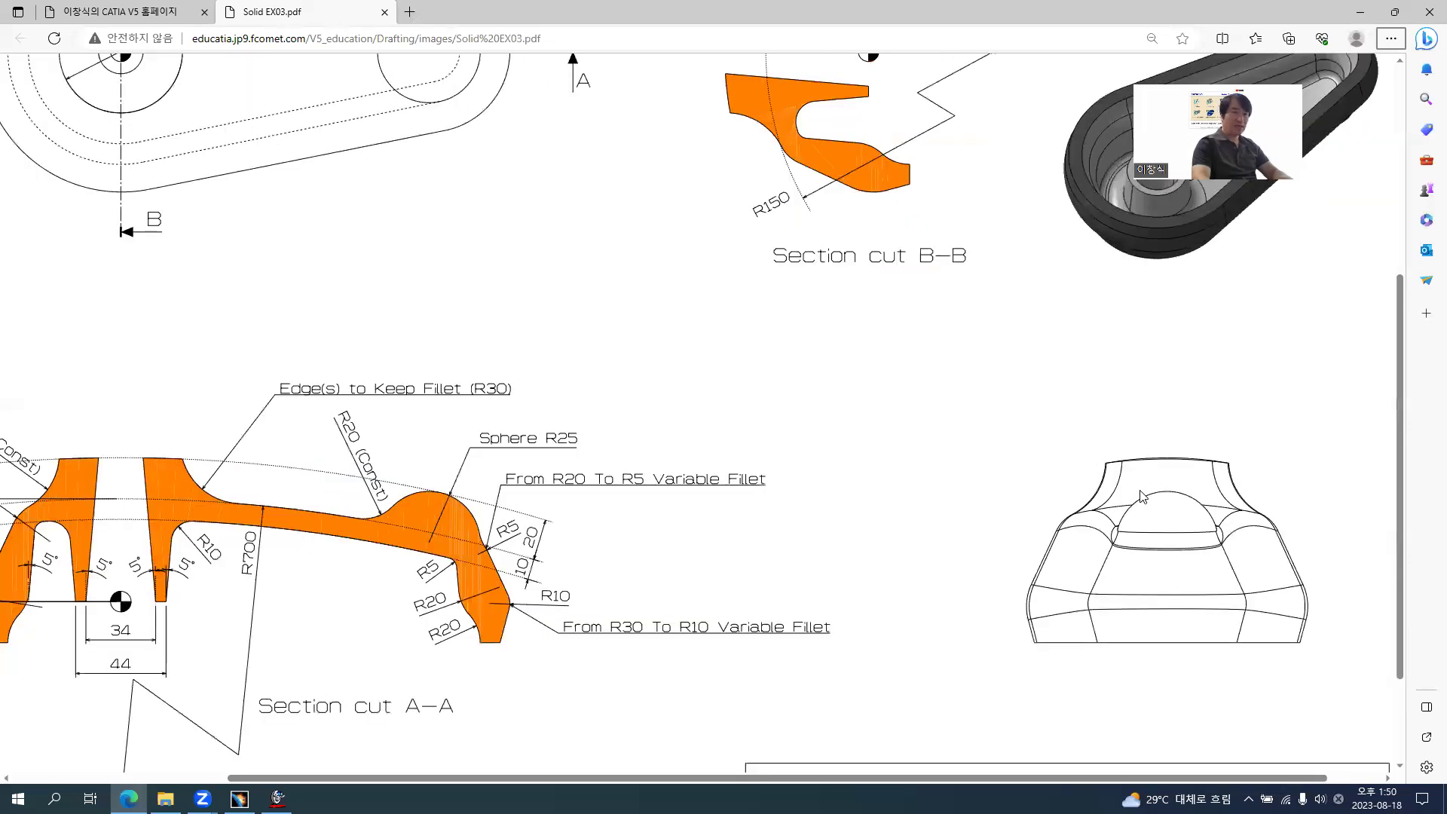
{"action": "key", "text": "alt+Tab"}
{"action": "left_click", "coordinate": [1141, 496]}
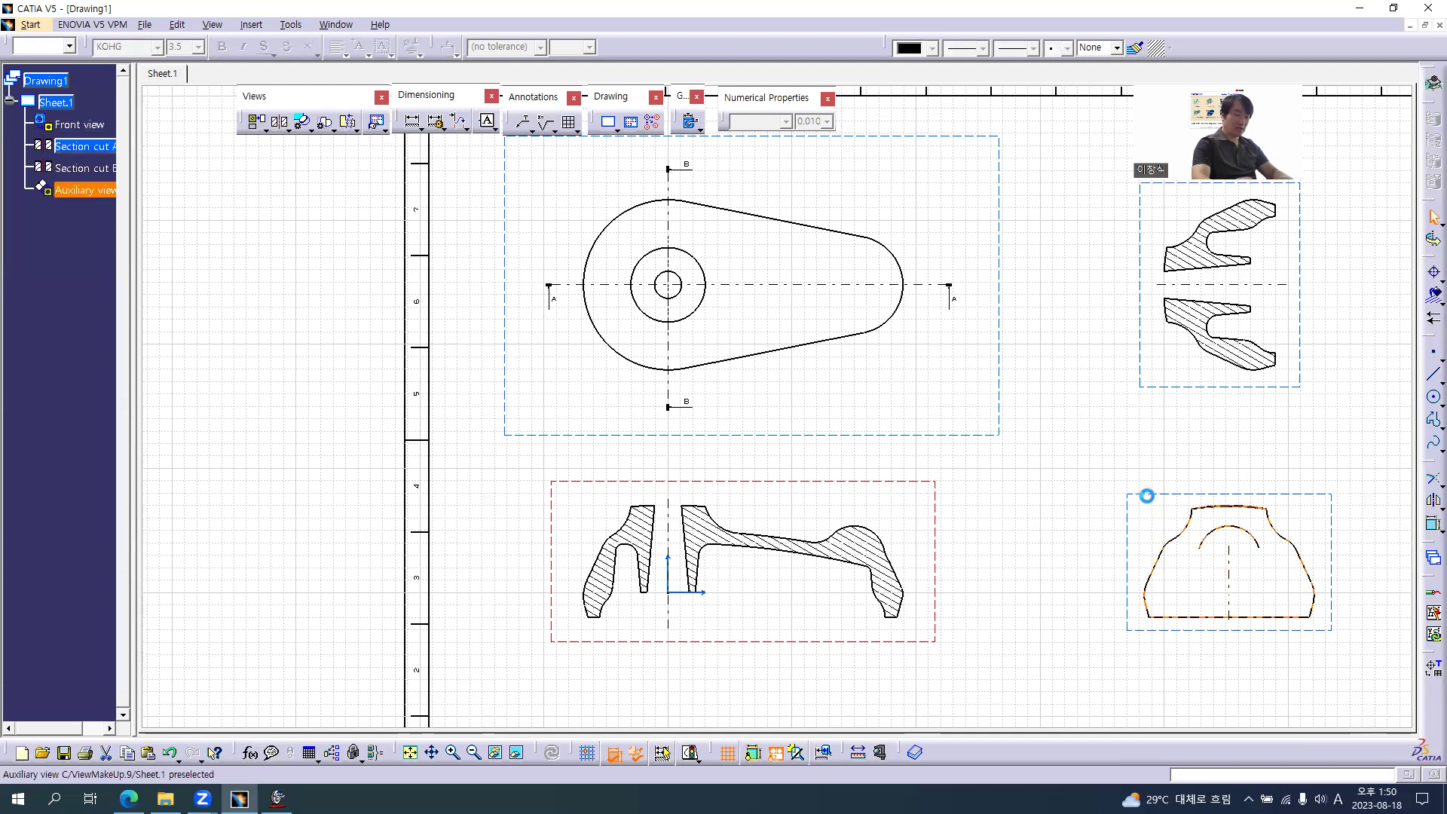
{"action": "key", "text": "alt+Return"}
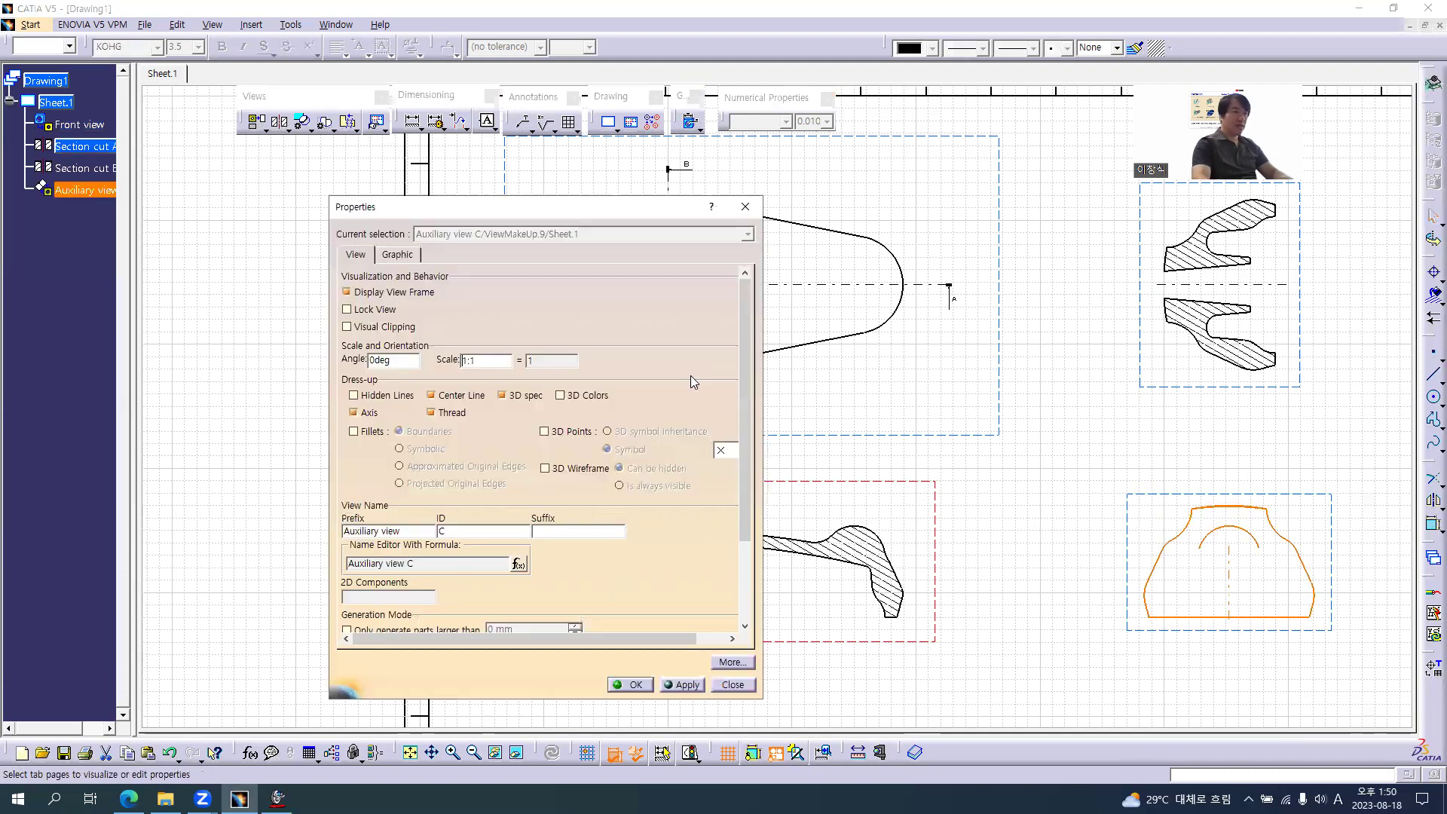
{"action": "left_click", "coordinate": [384, 435]}
{"action": "left_click", "coordinate": [668, 683]}
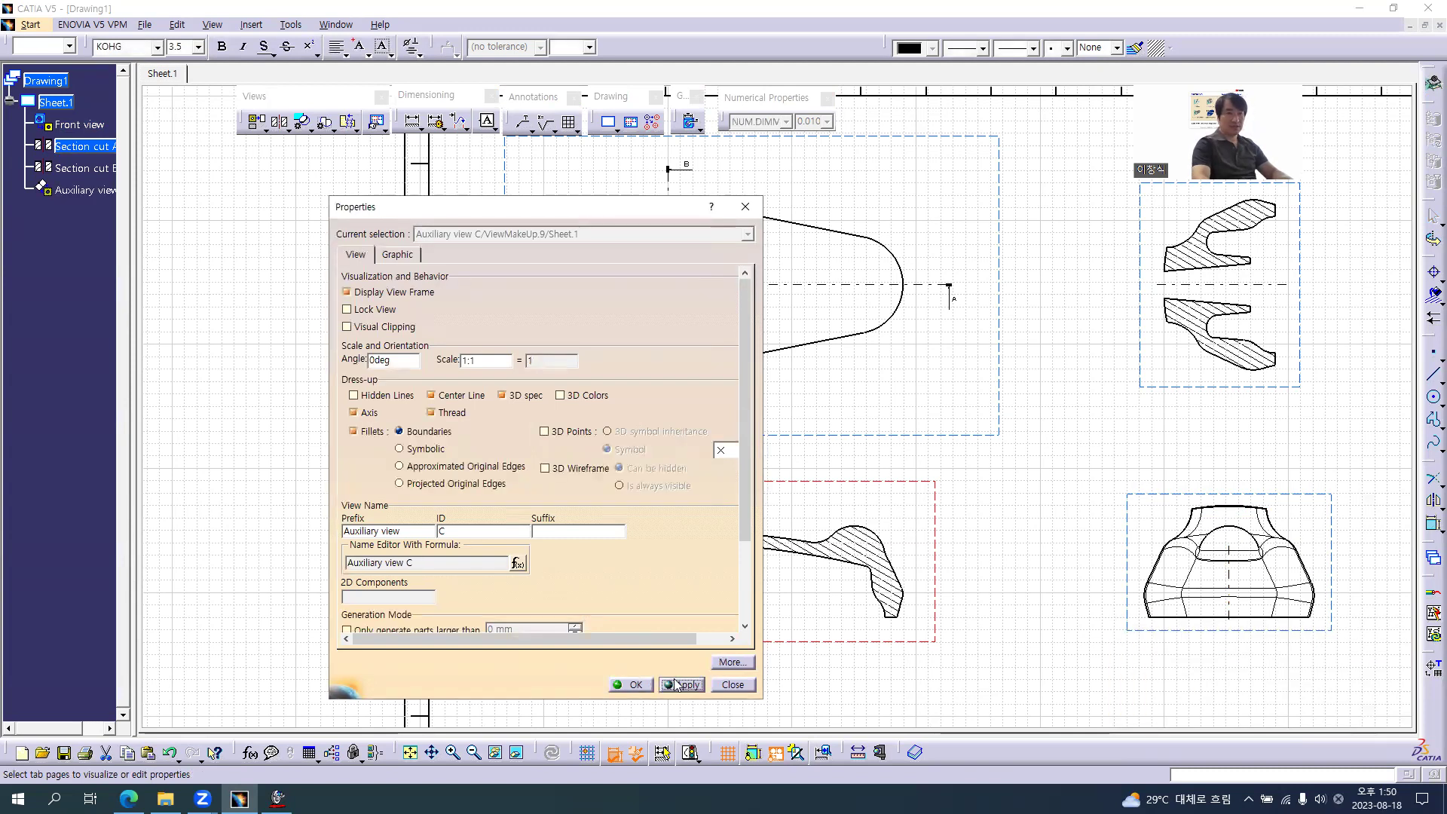
Turn off Center Line and Axis in the auxiliary view's properties to match the reference drawing's end view
{"action": "key", "text": "alt+Tab"}
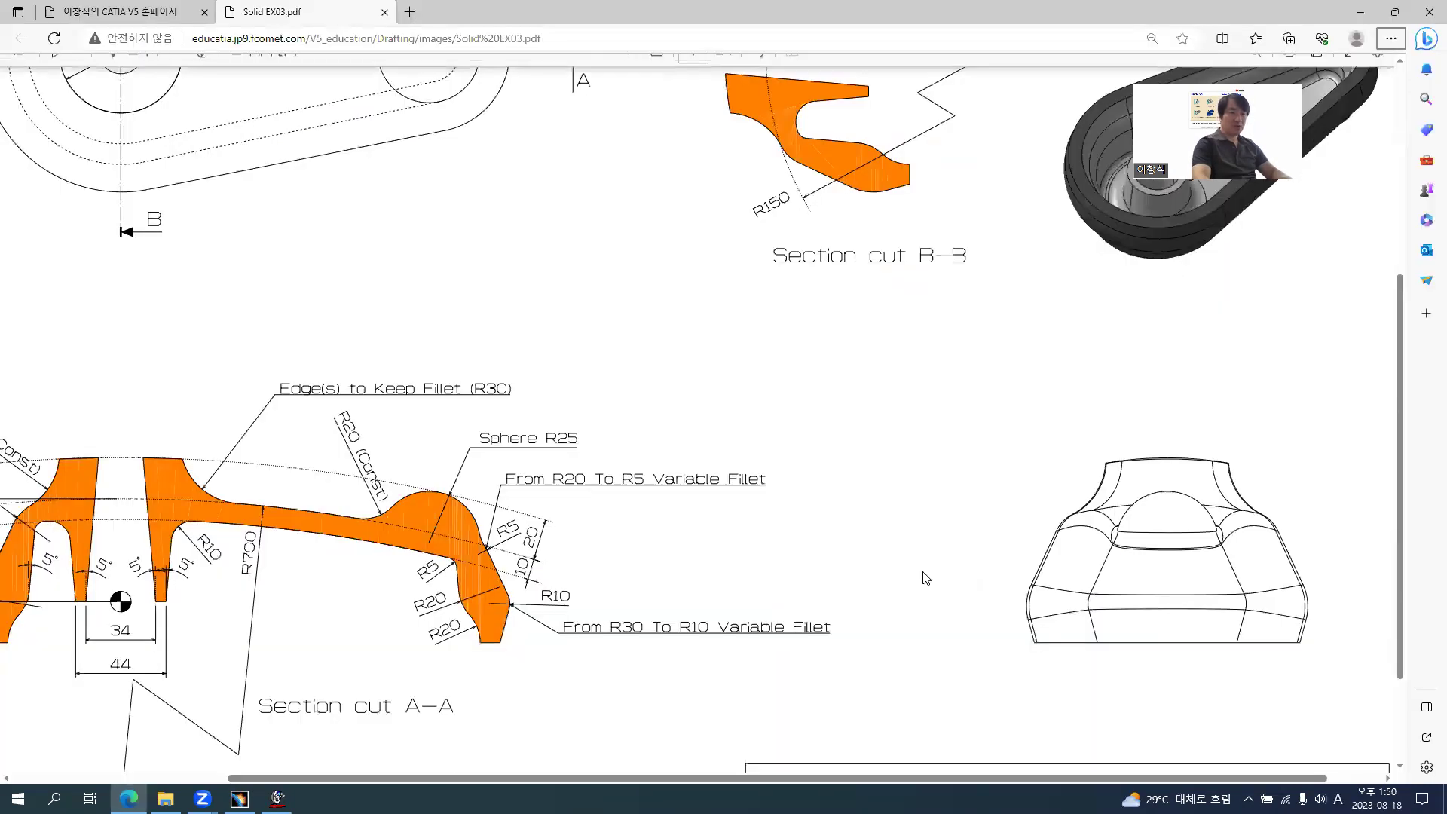
{"action": "key", "text": "alt+Tab"}
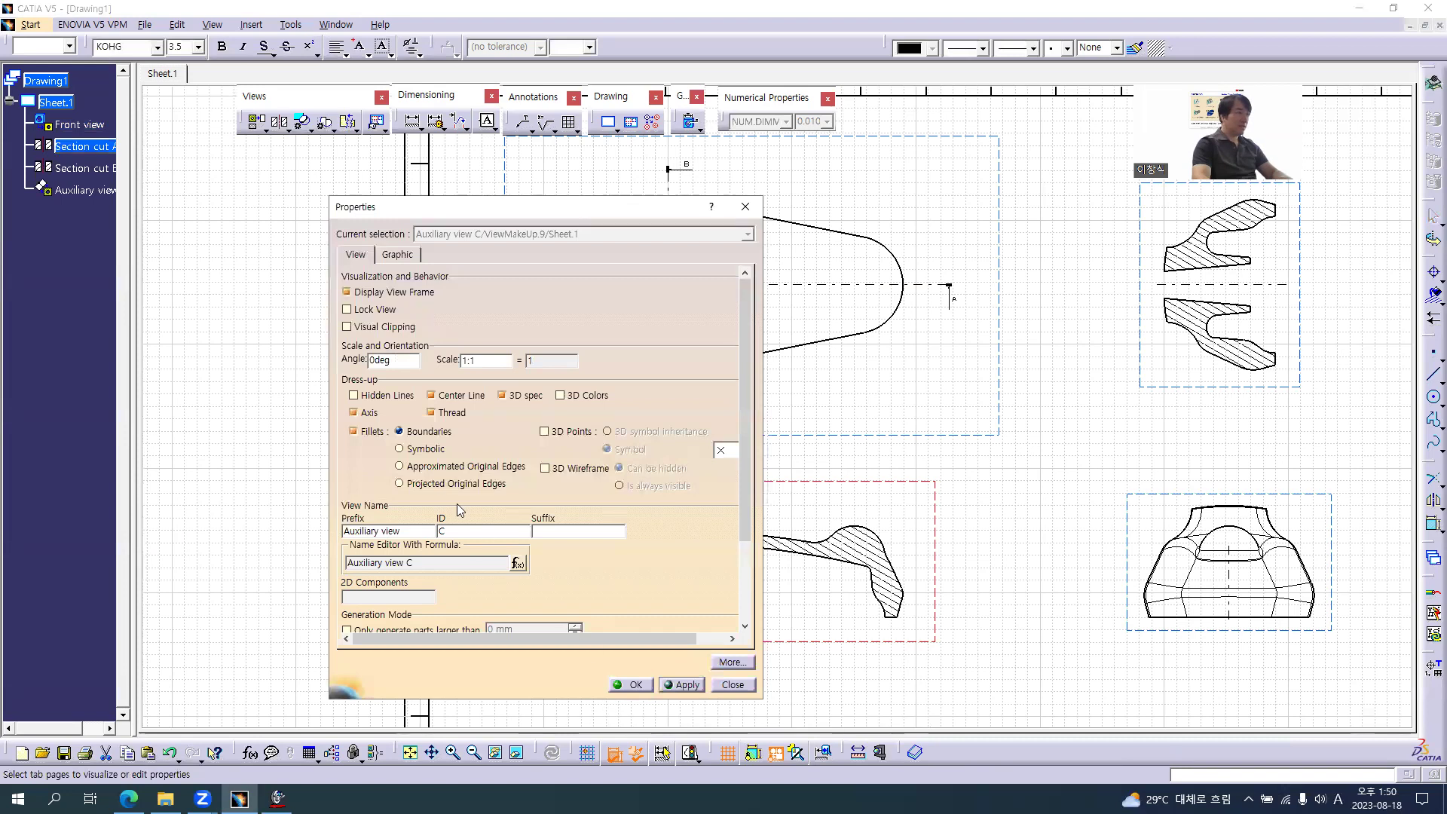
{"action": "left_click", "coordinate": [431, 395]}
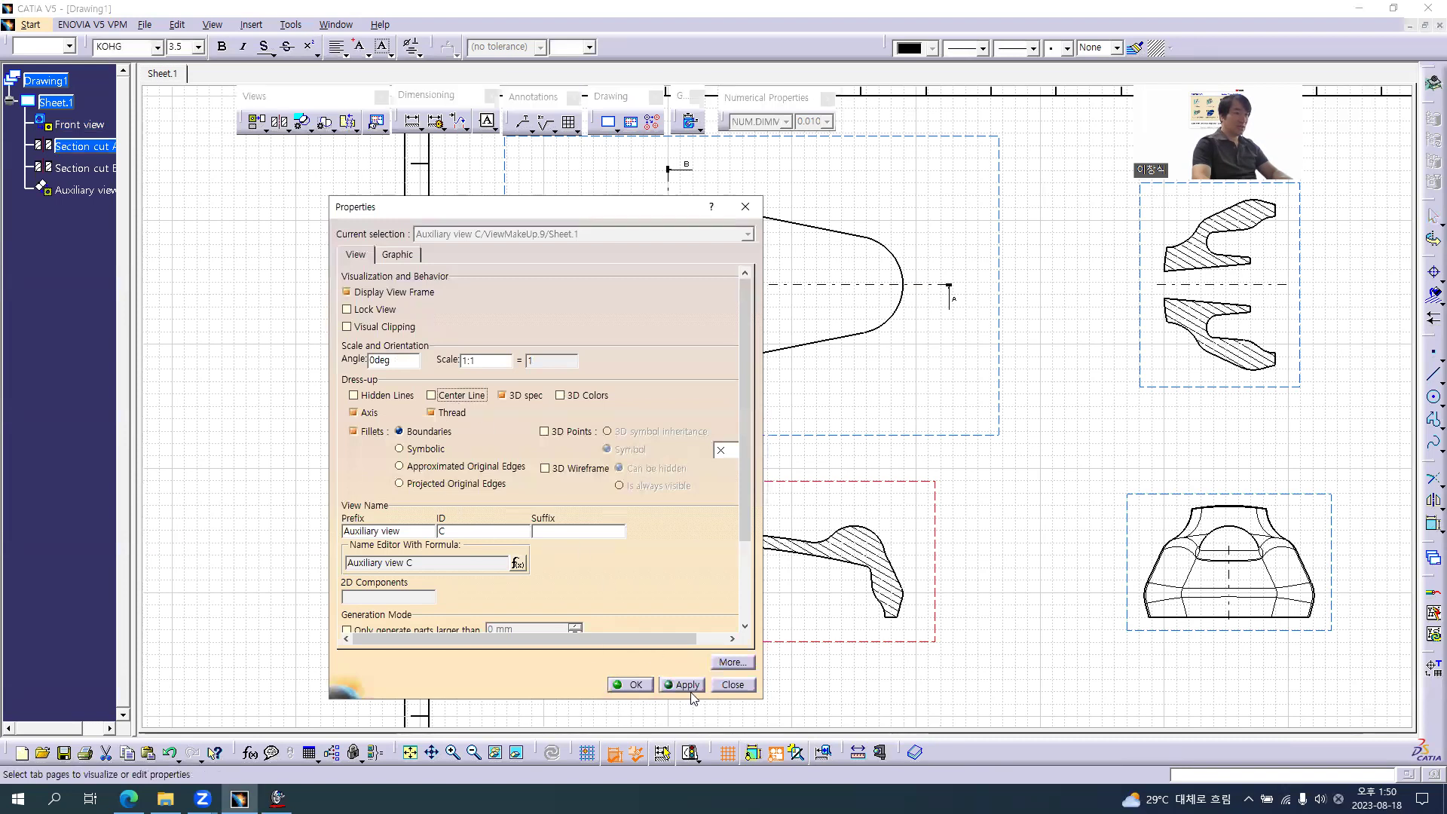
{"action": "left_click", "coordinate": [669, 686]}
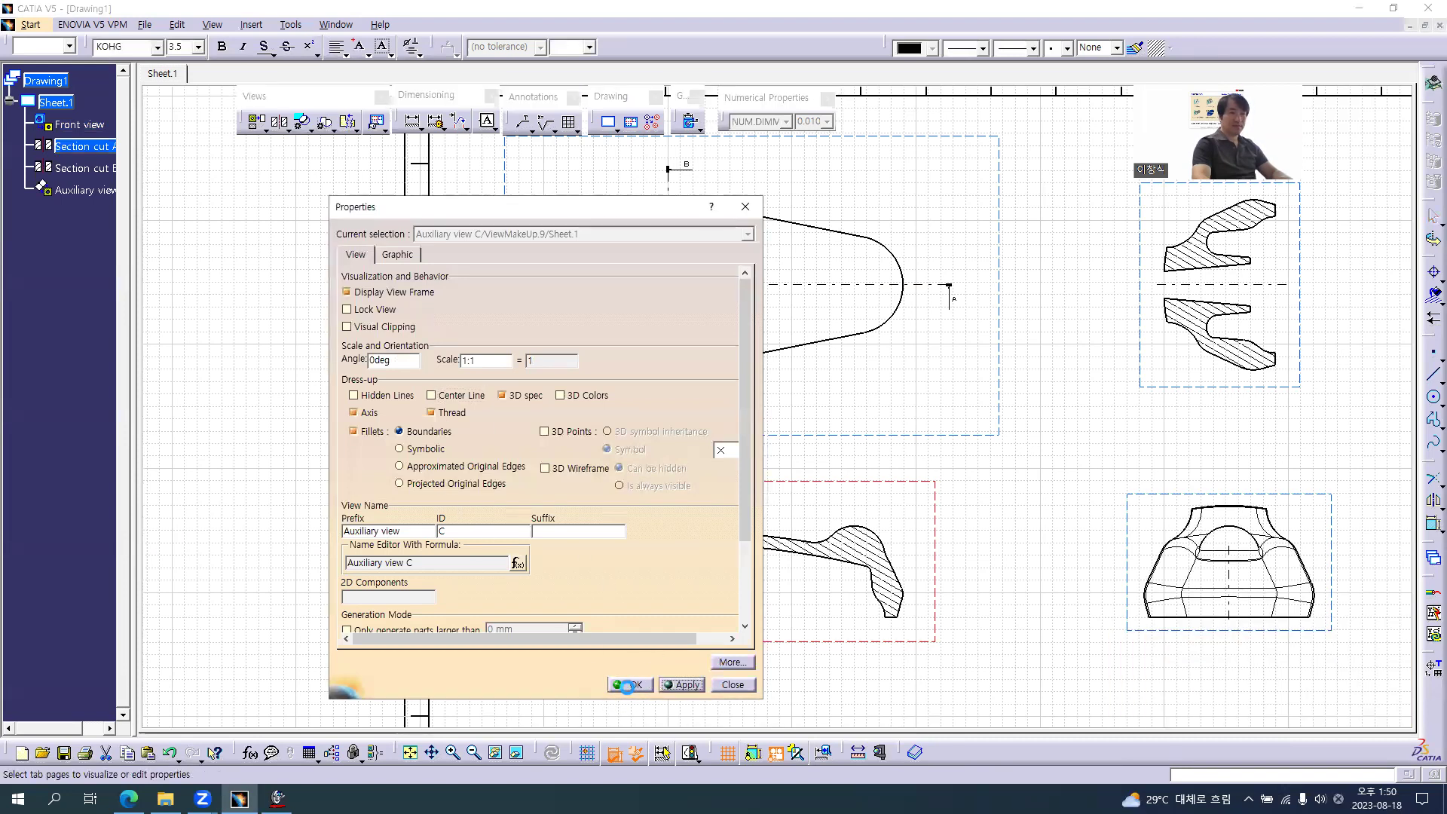
{"action": "left_click", "coordinate": [352, 412]}
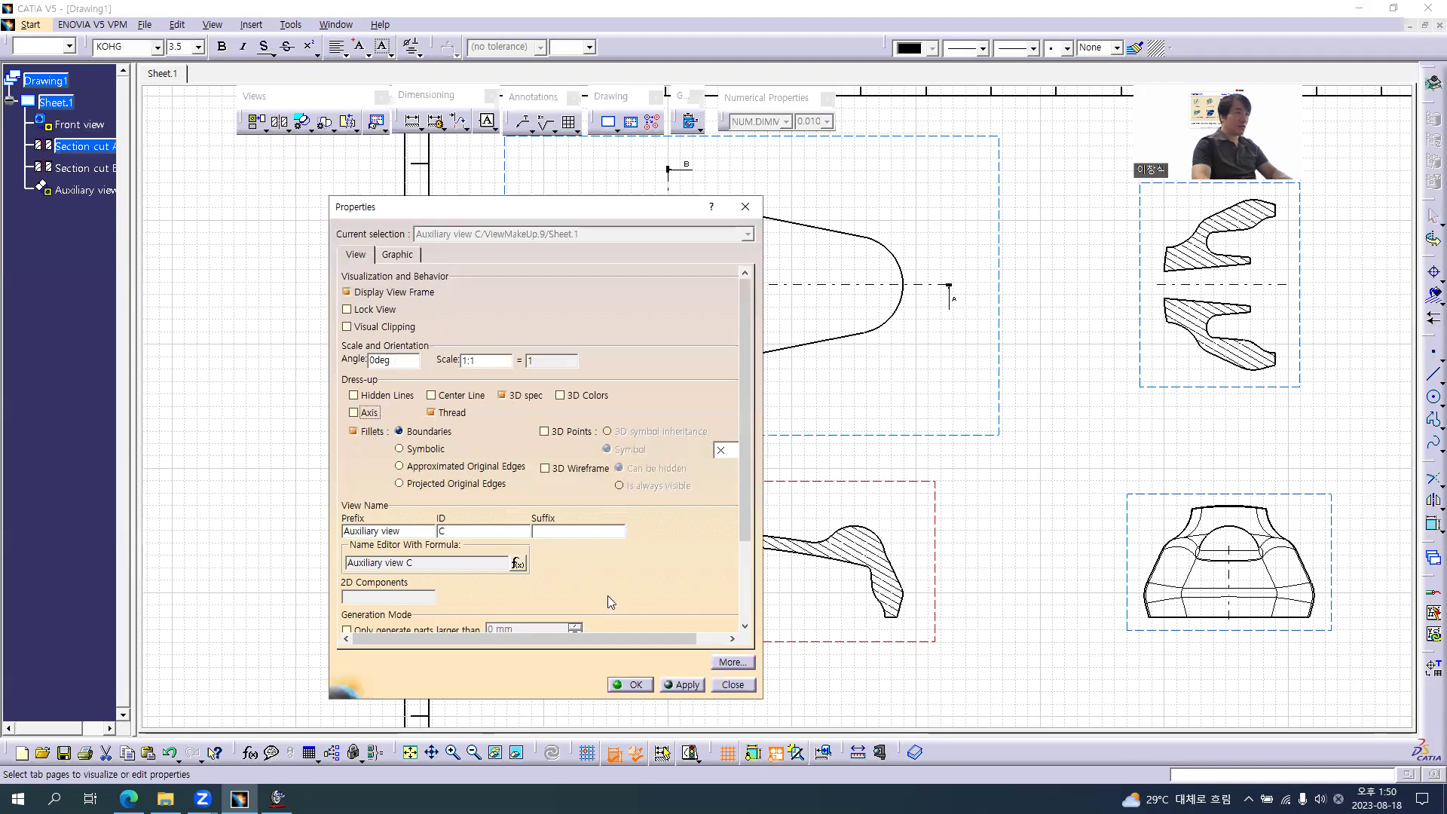
{"action": "left_click", "coordinate": [629, 684]}
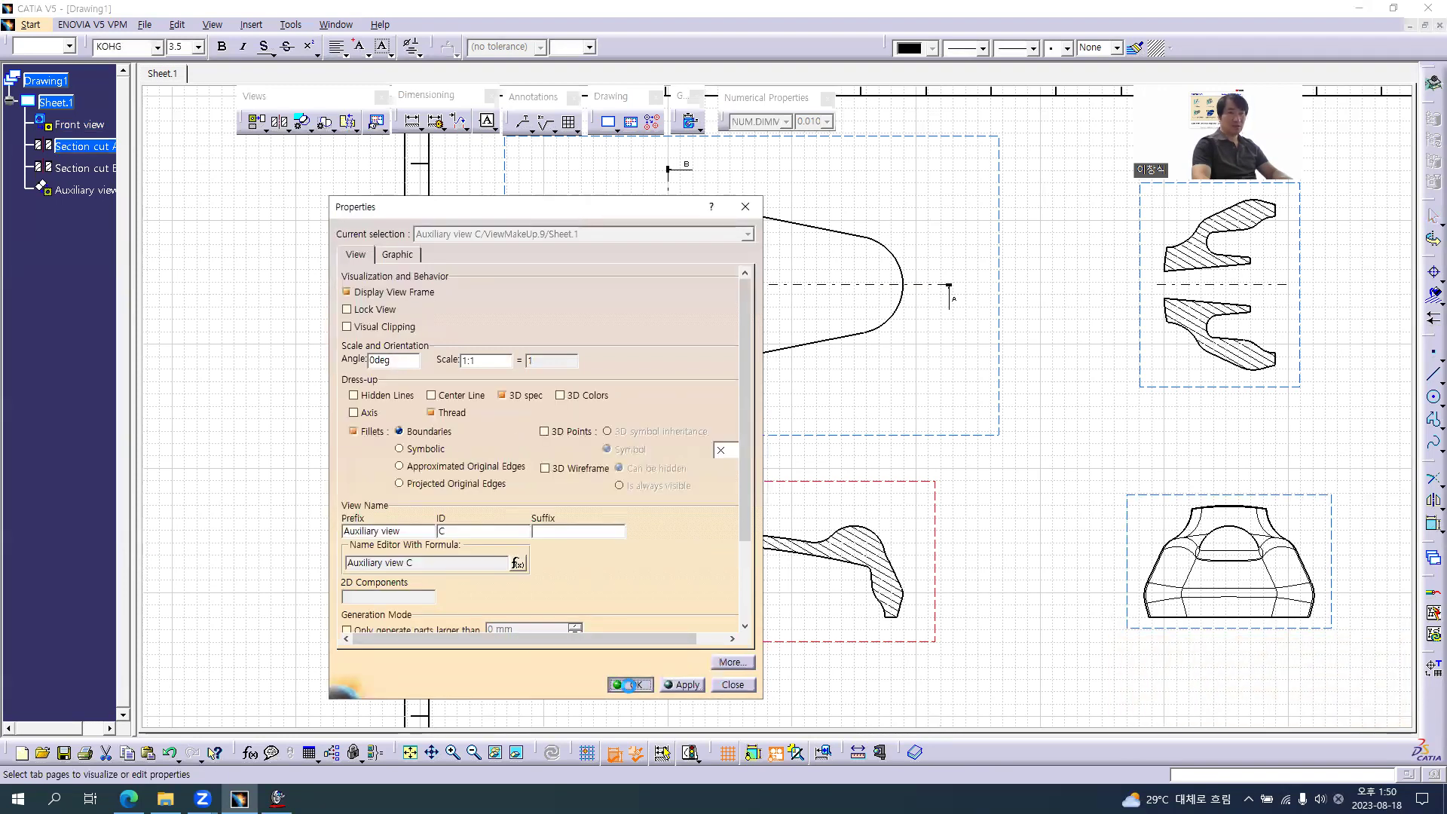
{"action": "left_click", "coordinate": [759, 468]}
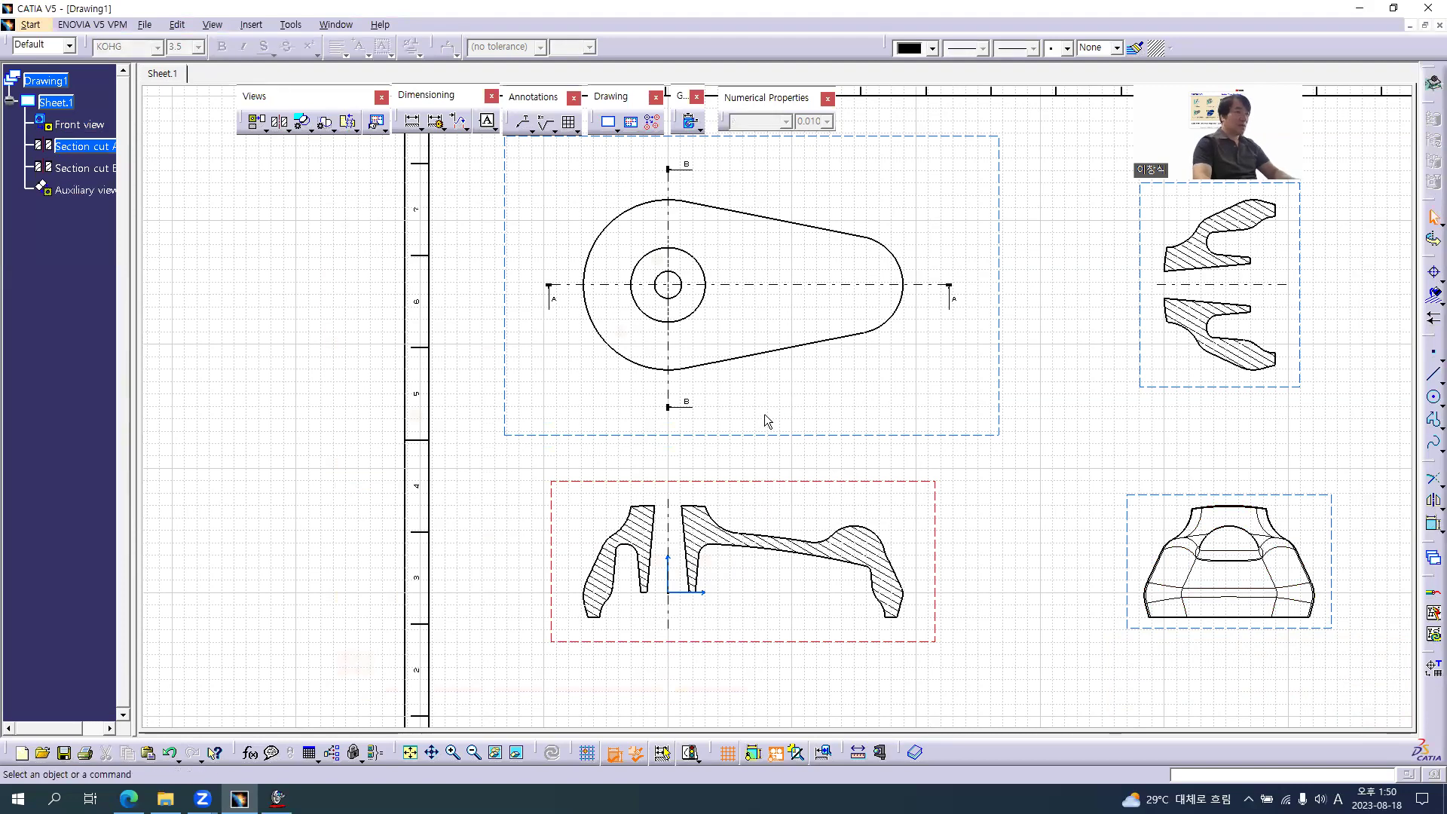
Check the view spacing in Solid EX03.pdf and move section cut A-A further below the front view
{"action": "key", "text": "alt+Tab"}
{"action": "scroll", "coordinate": [400, 591], "scroll_direction": "down", "scroll_amount": 3, "text": "ctrl"}
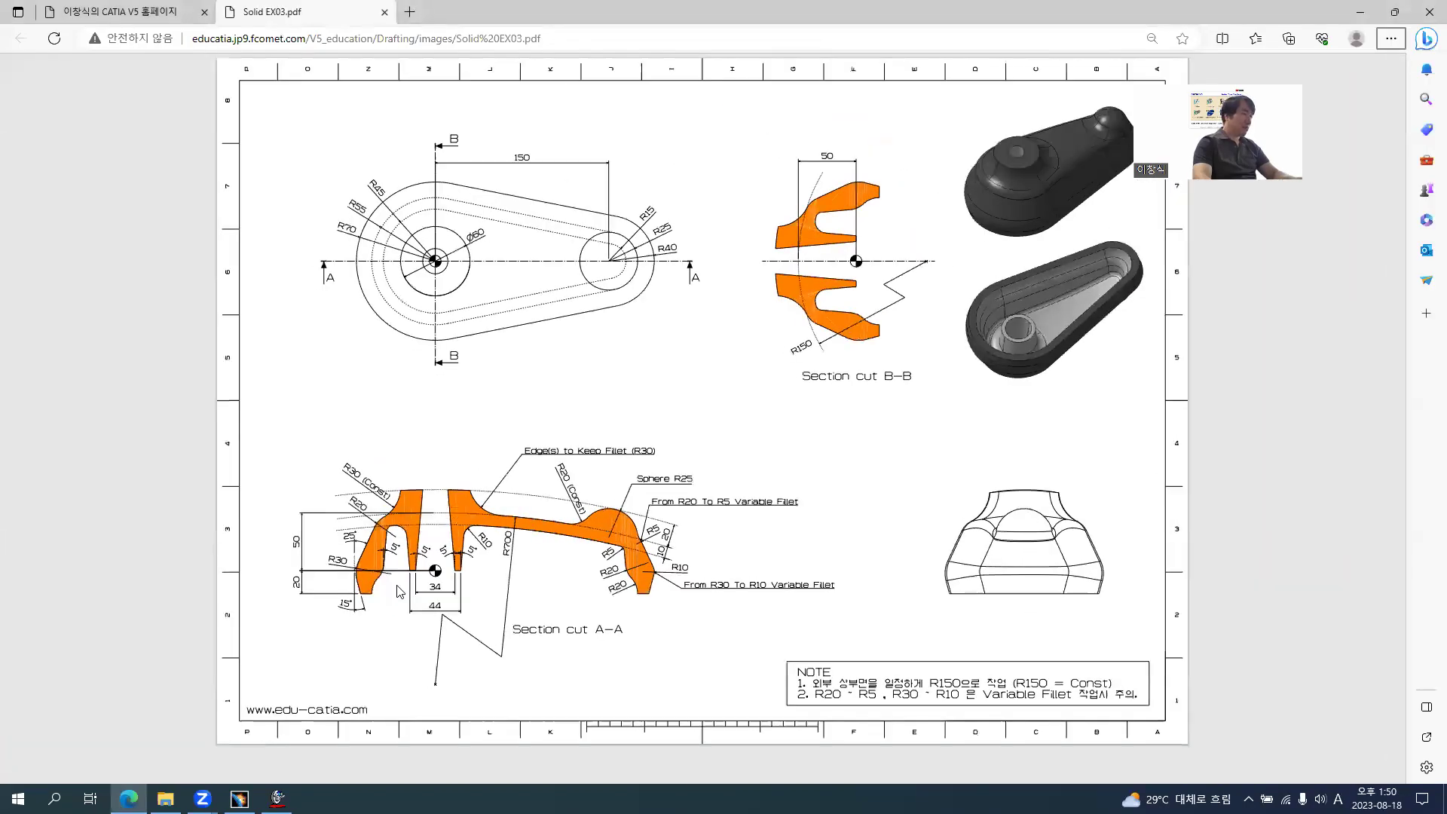
{"action": "scroll", "coordinate": [347, 579], "scroll_direction": "up", "scroll_amount": 1, "text": "ctrl"}
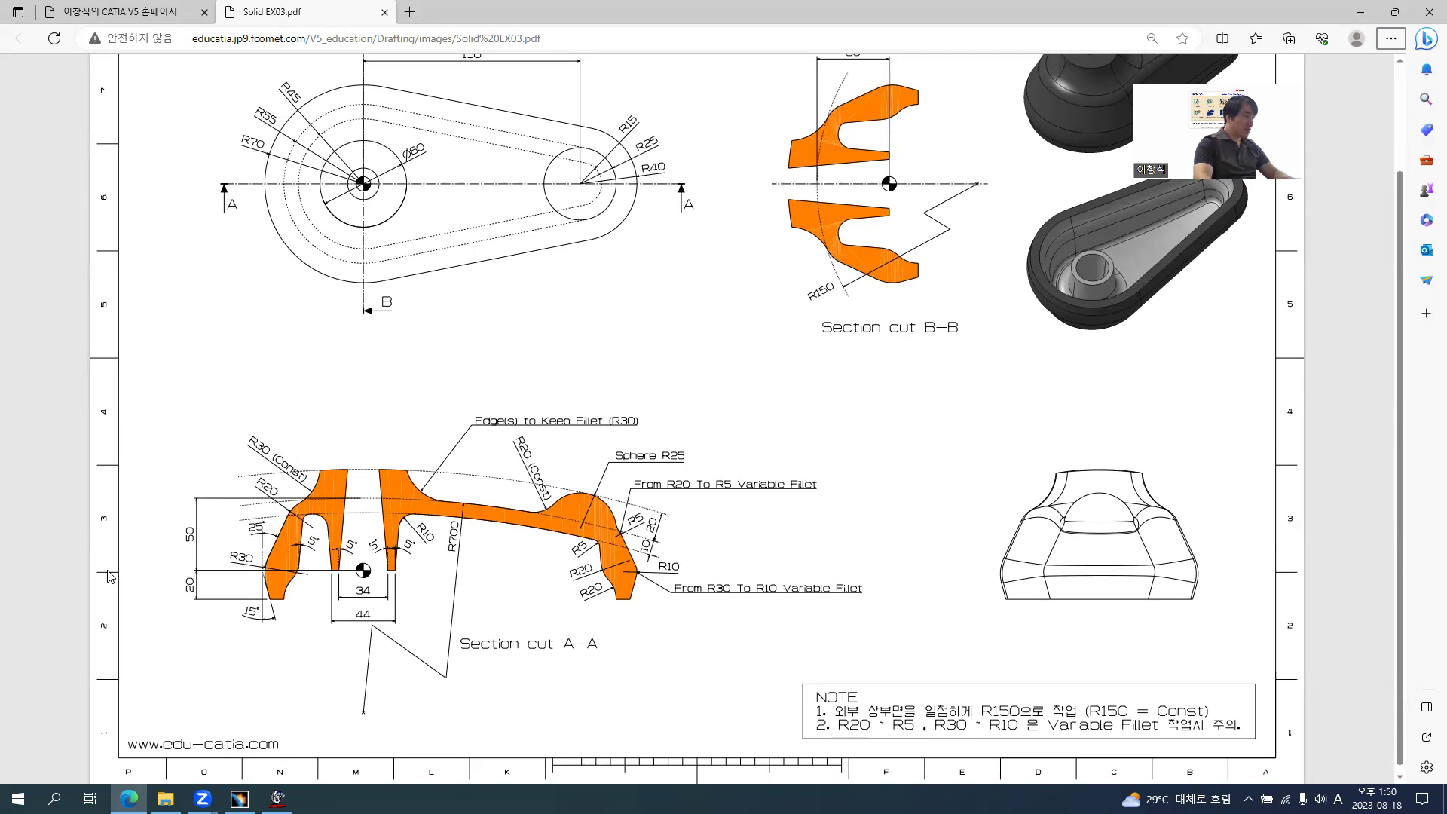
{"action": "key", "text": "alt+Tab"}
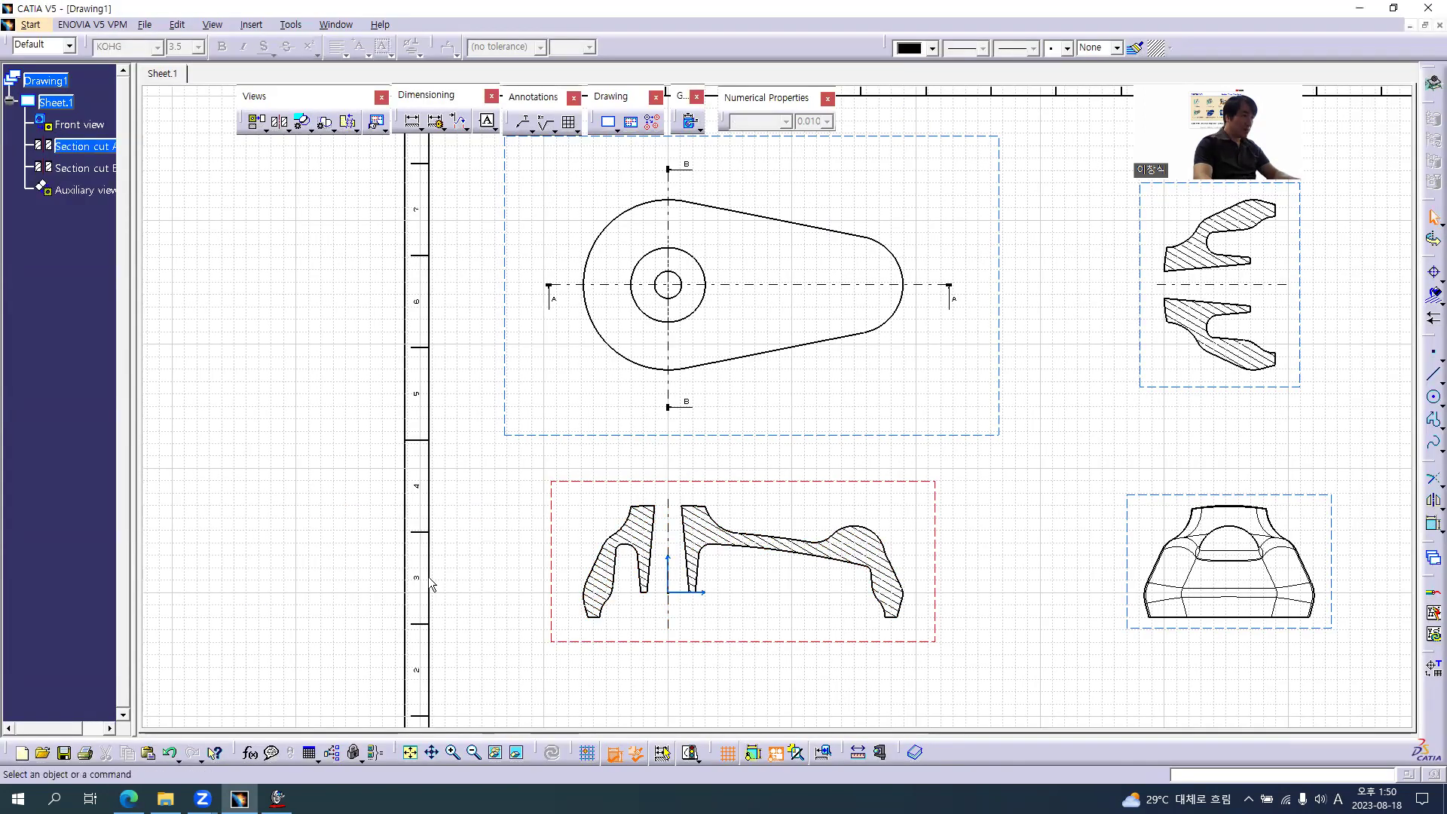
{"action": "left_click_drag", "start_coordinate": [623, 642], "coordinate": [619, 671]}
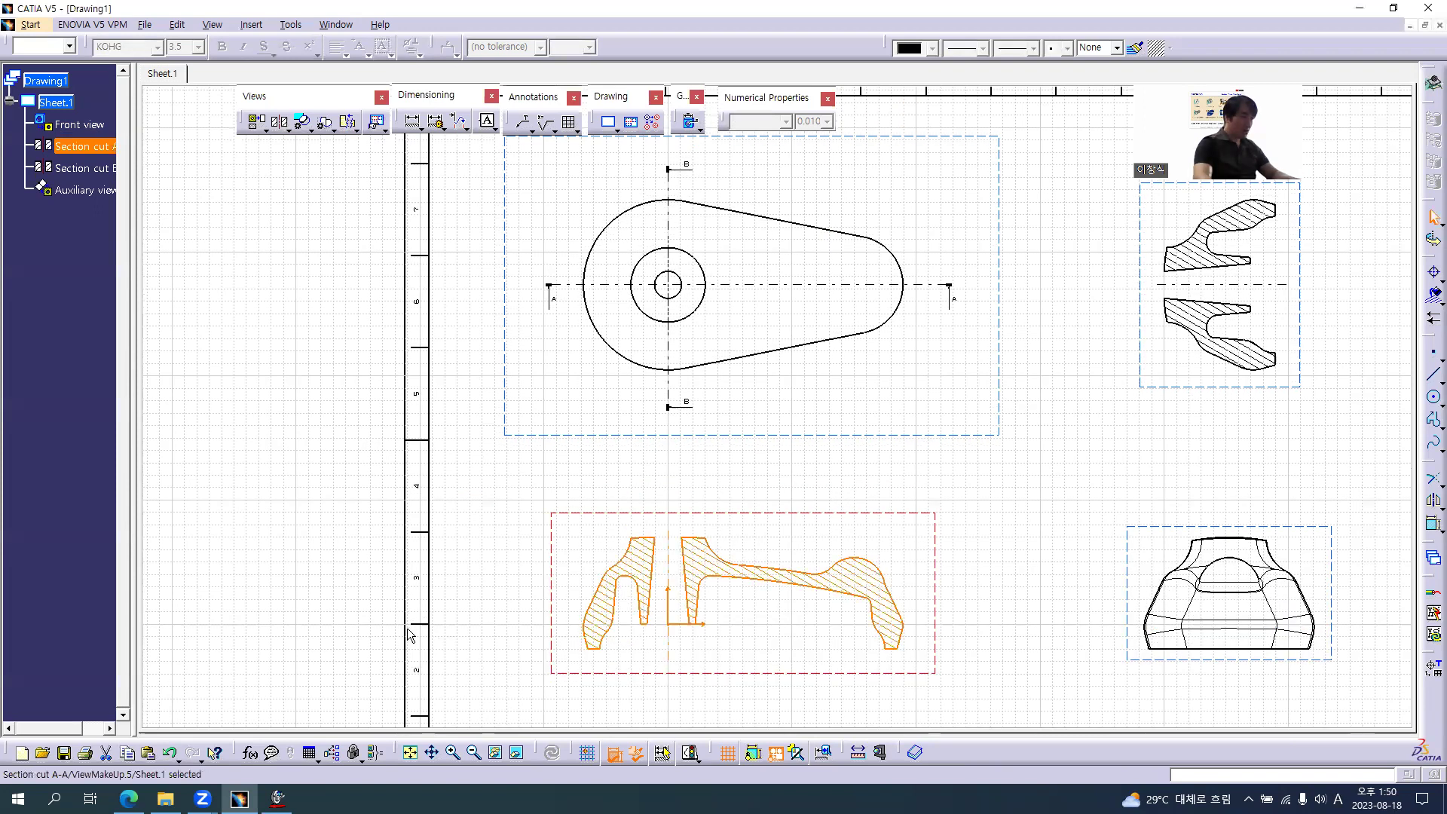
Compare the layout with Solid EX03.pdf and move section cut B-B closer to the front view, leaving room for the 3D views
{"action": "mouse_move", "coordinate": [1001, 575]}
{"action": "middle_mouse_down"}
{"action": "mouse_move", "coordinate": [742, 561]}
{"action": "mouse_move", "coordinate": [646, 616]}
{"action": "middle_mouse_up"}
{"action": "key", "text": "alt+Tab"}
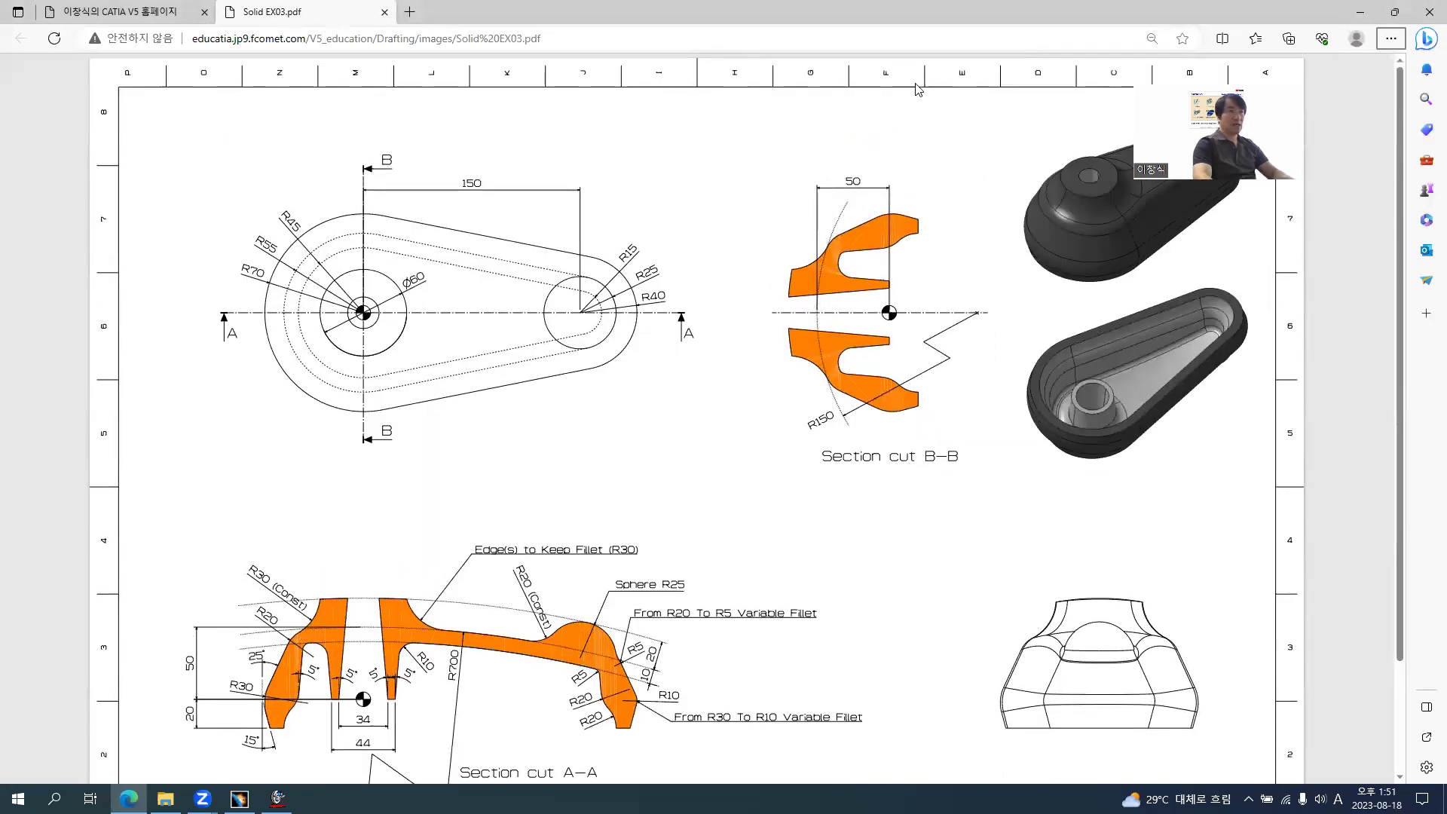
{"action": "key", "text": "alt+Tab"}
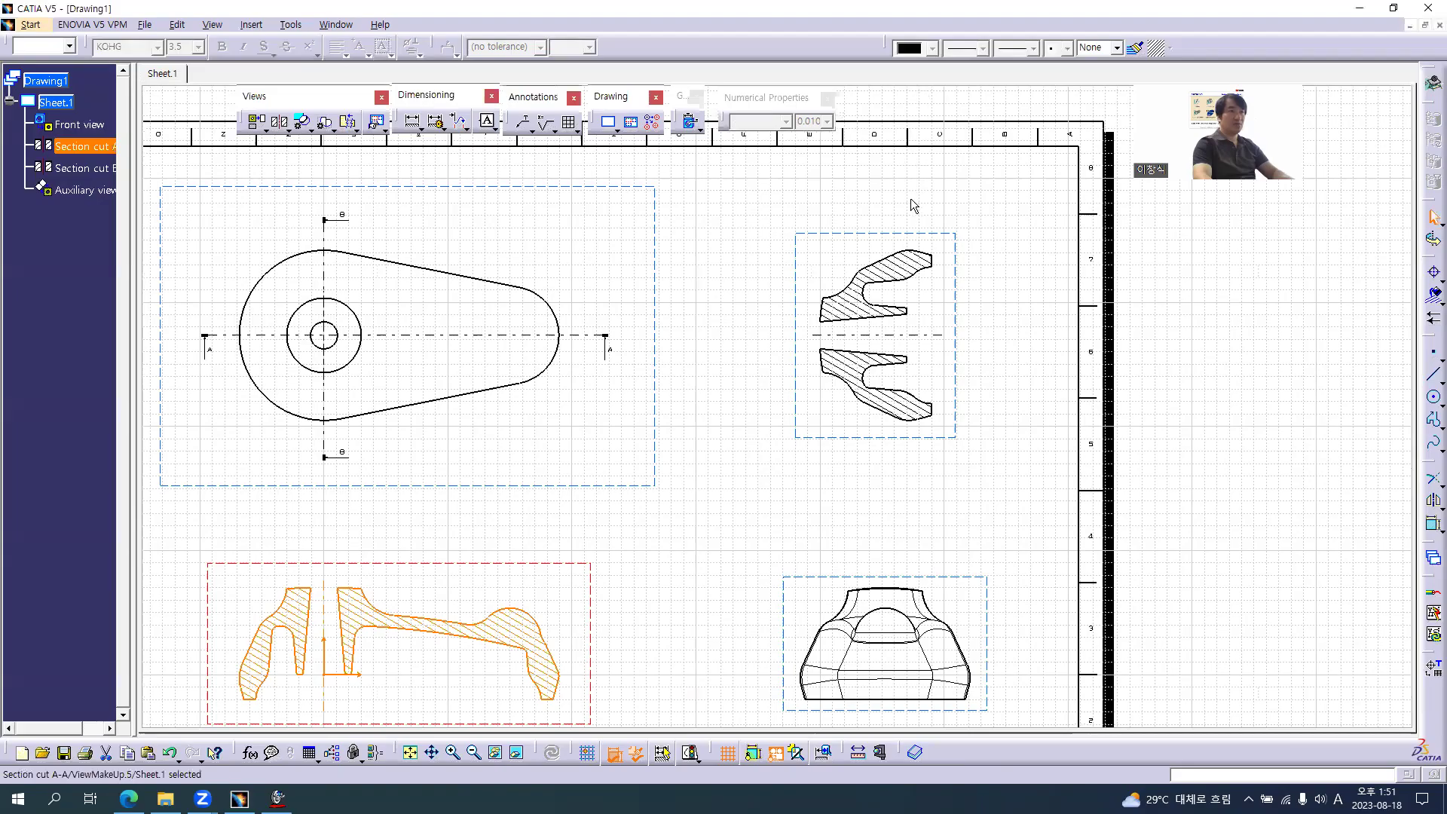
{"action": "left_click_drag", "start_coordinate": [921, 262], "coordinate": [806, 264]}
{"action": "key", "text": "alt+Tab"}
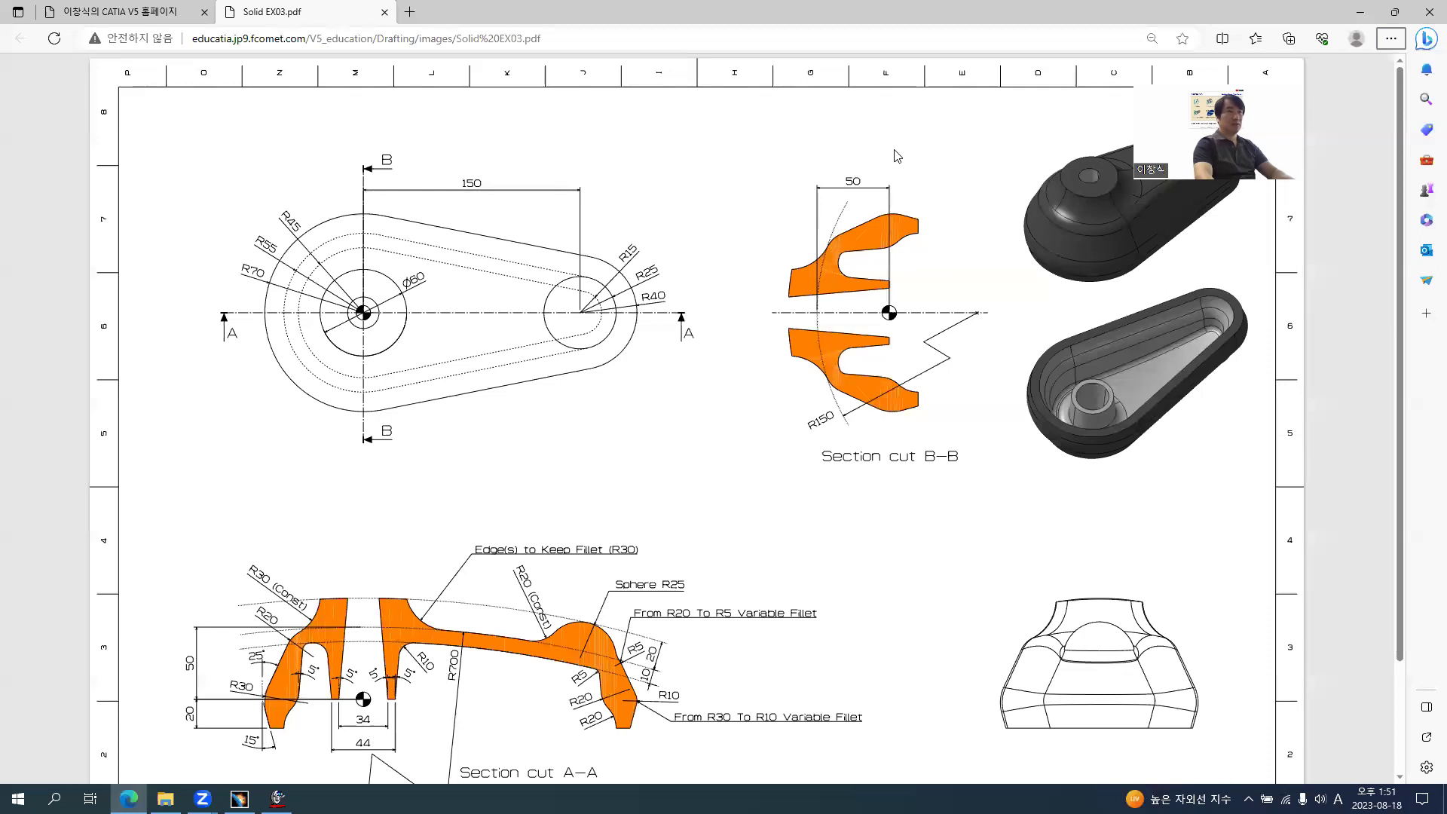
{"action": "key", "text": "alt+Tab"}
{"action": "left_click_drag", "start_coordinate": [809, 298], "coordinate": [801, 294]}
{"action": "key", "text": "alt+Tab"}
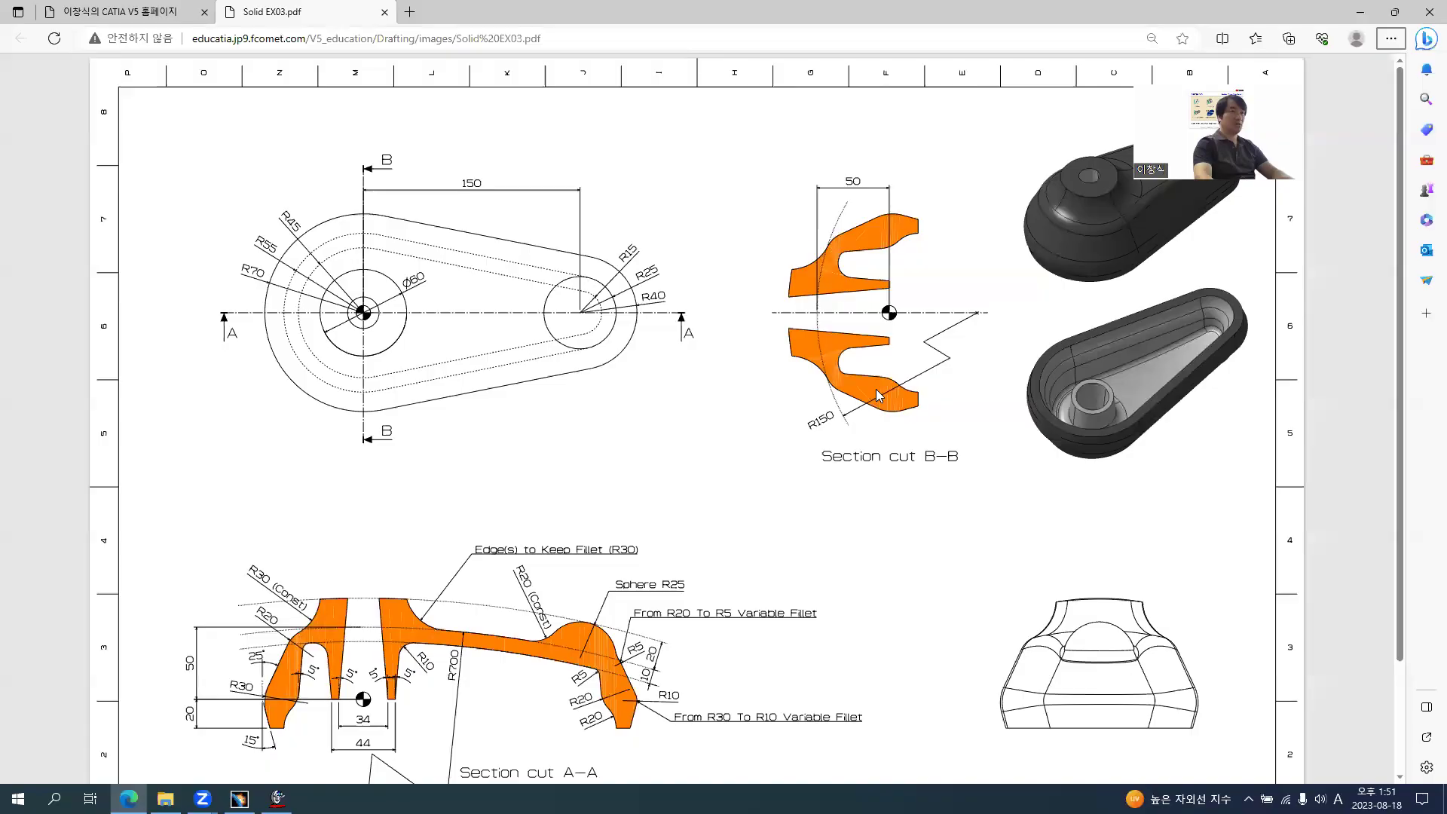
{"action": "key", "text": "alt+Tab"}
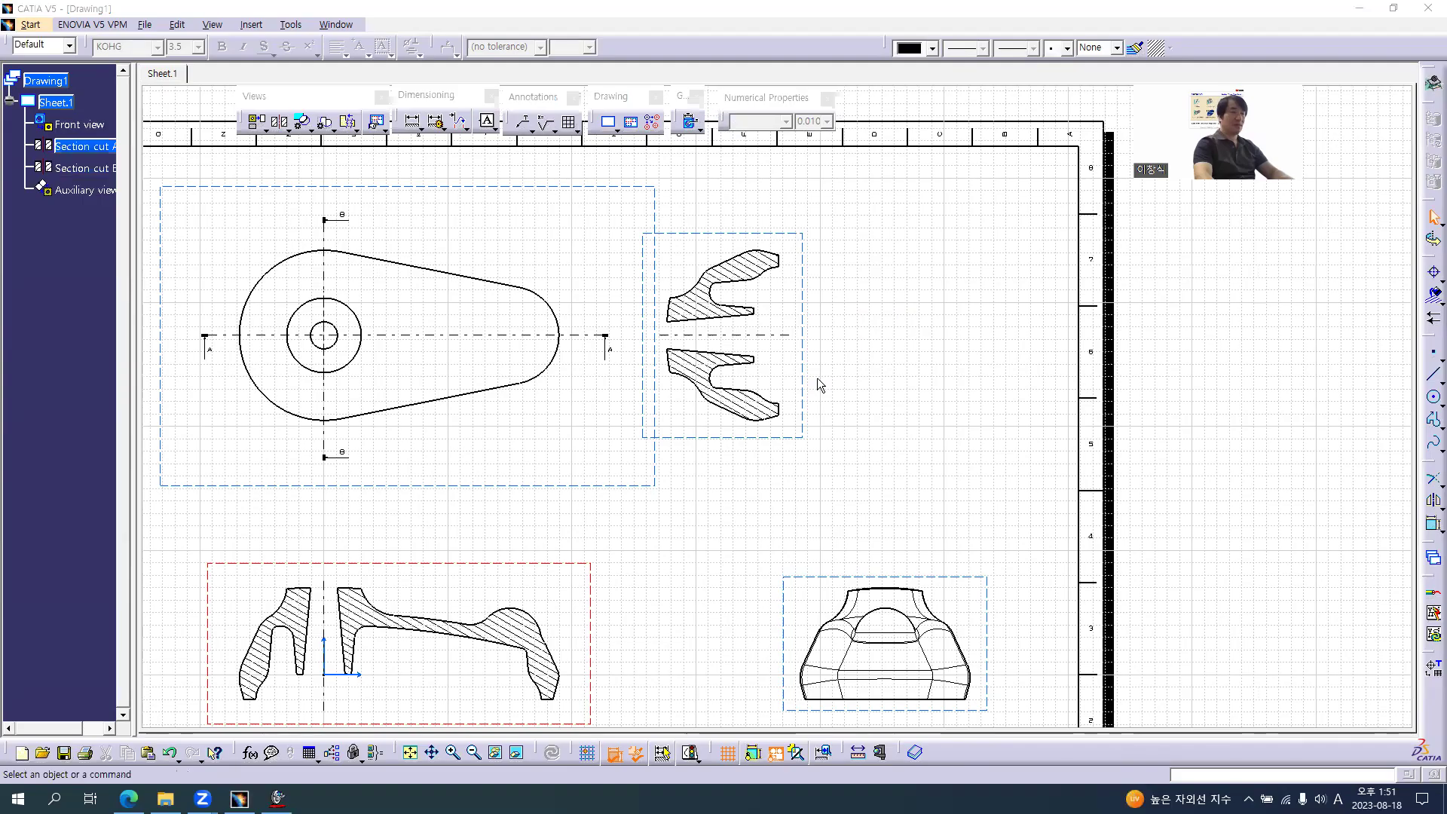
Check the end view's position in the reference drawing and shift the auxiliary view slightly farther from section cut A-A
{"action": "scroll", "coordinate": [834, 550], "scroll_direction": "down", "scroll_amount": 2}
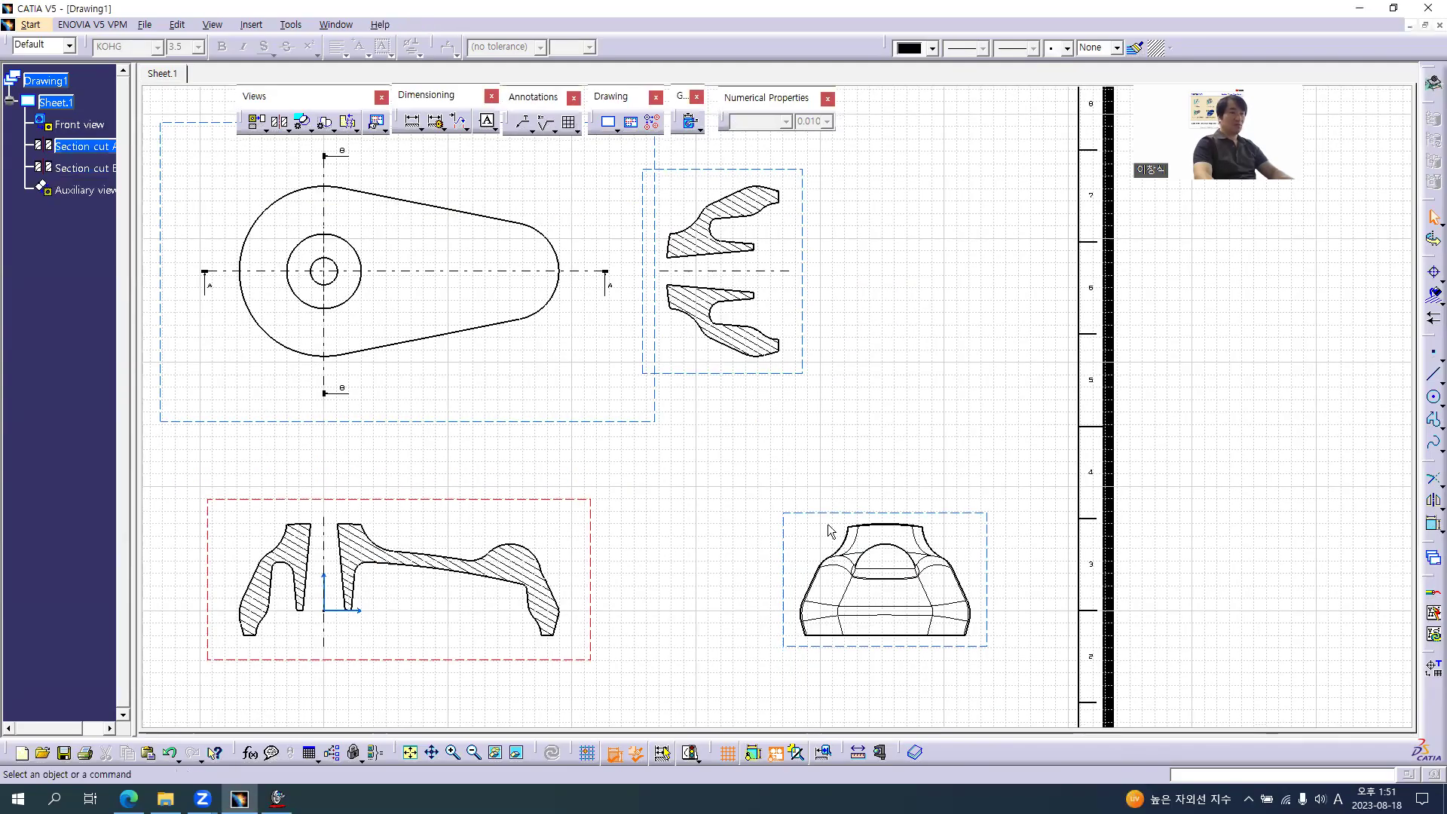
{"action": "key", "text": "alt+Tab"}
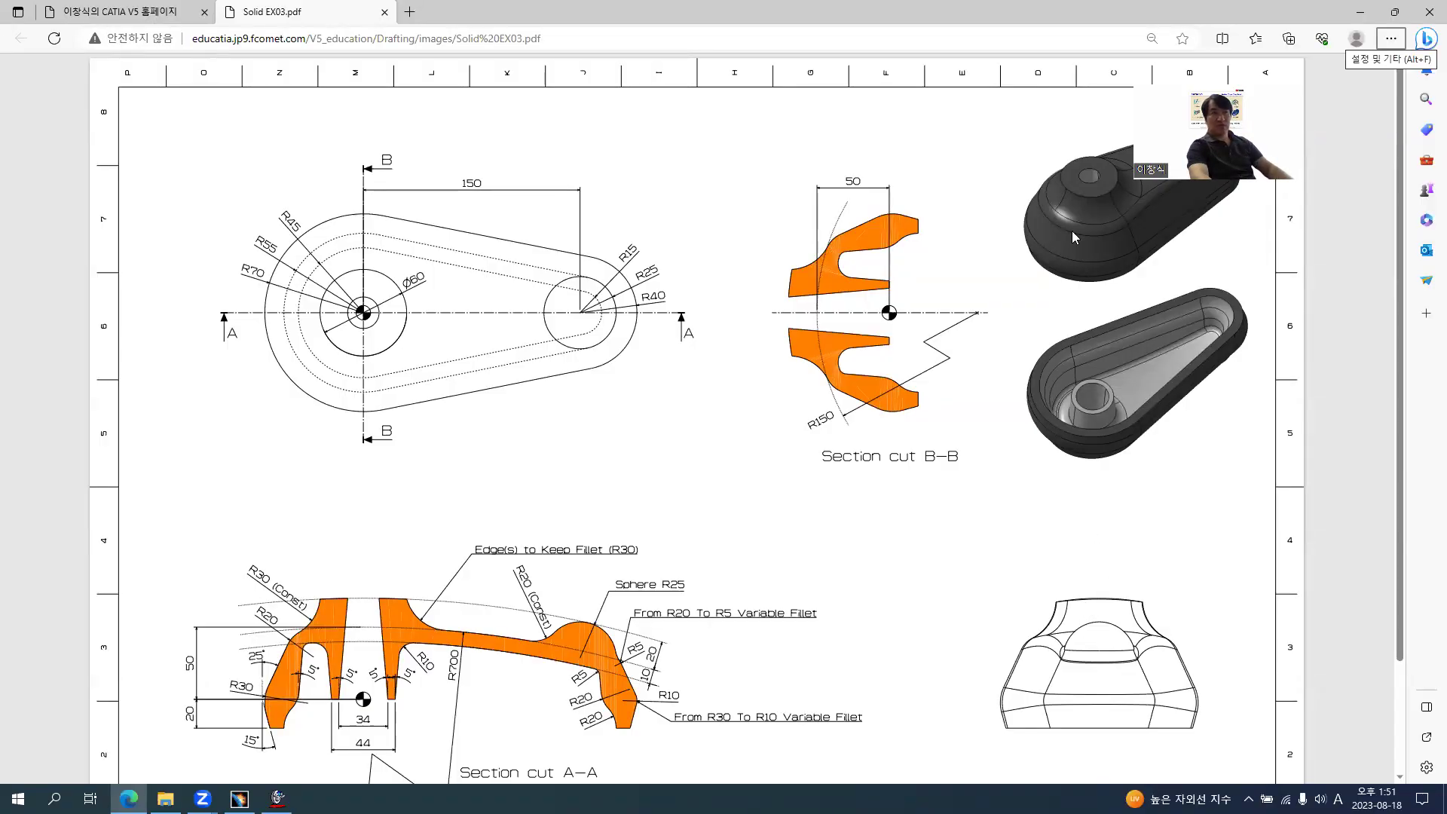
{"action": "key", "text": "alt+Tab"}
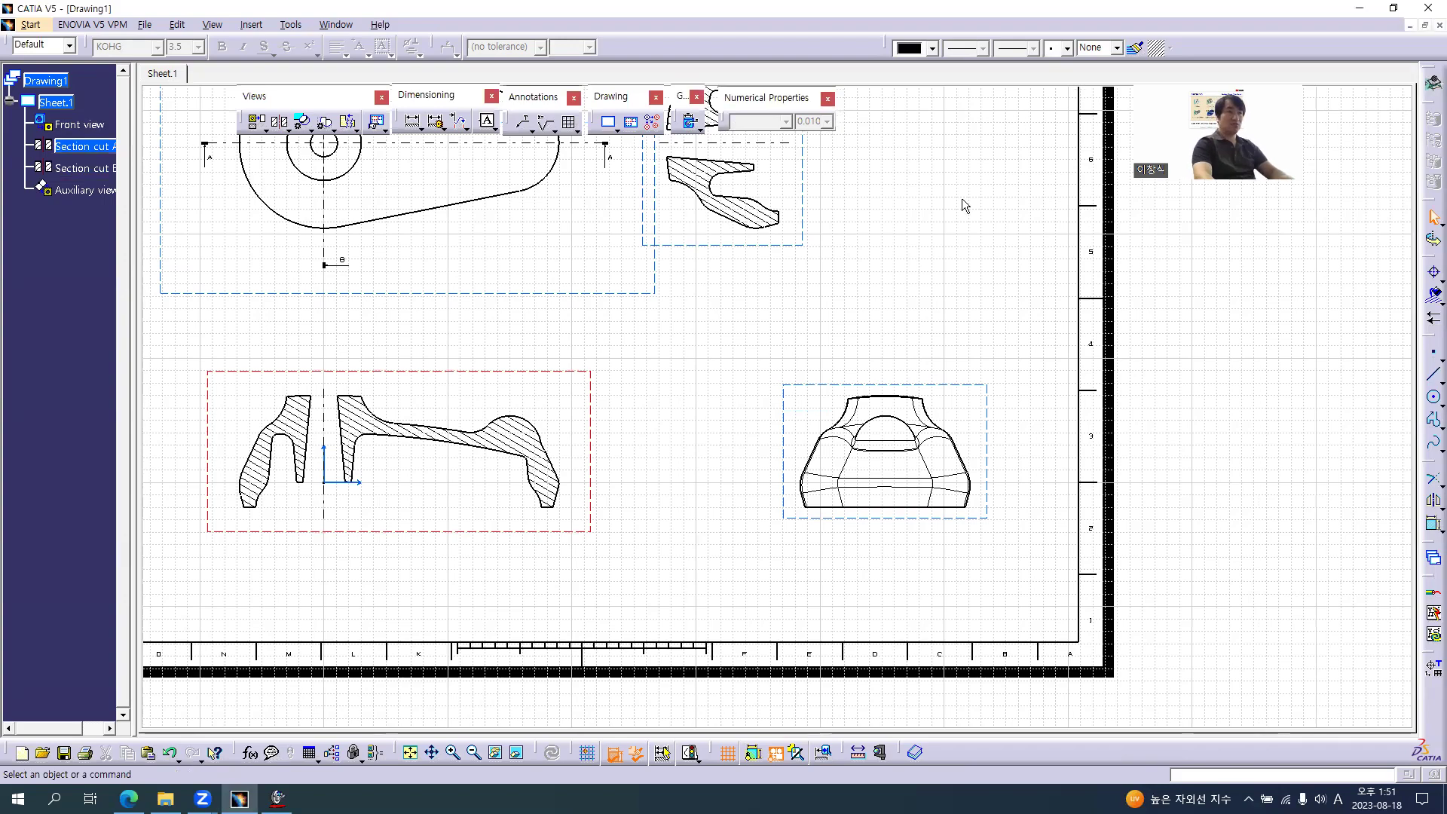
{"action": "middle_click_drag", "start_coordinate": [925, 282], "coordinate": [908, 335]}
{"action": "middle_click_drag", "start_coordinate": [897, 437], "coordinate": [898, 443]}
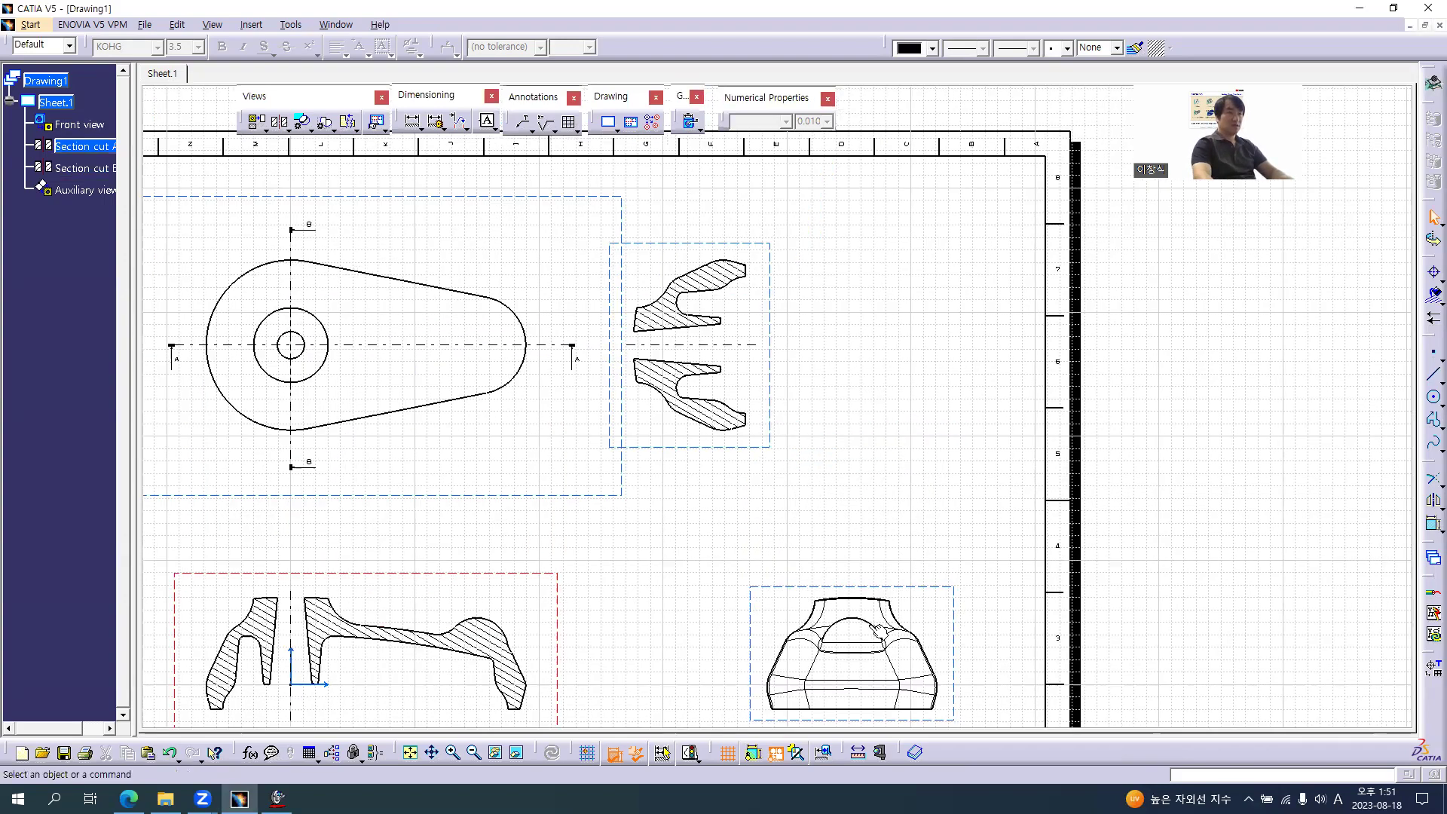
{"action": "left_click_drag", "start_coordinate": [916, 593], "coordinate": [937, 593]}
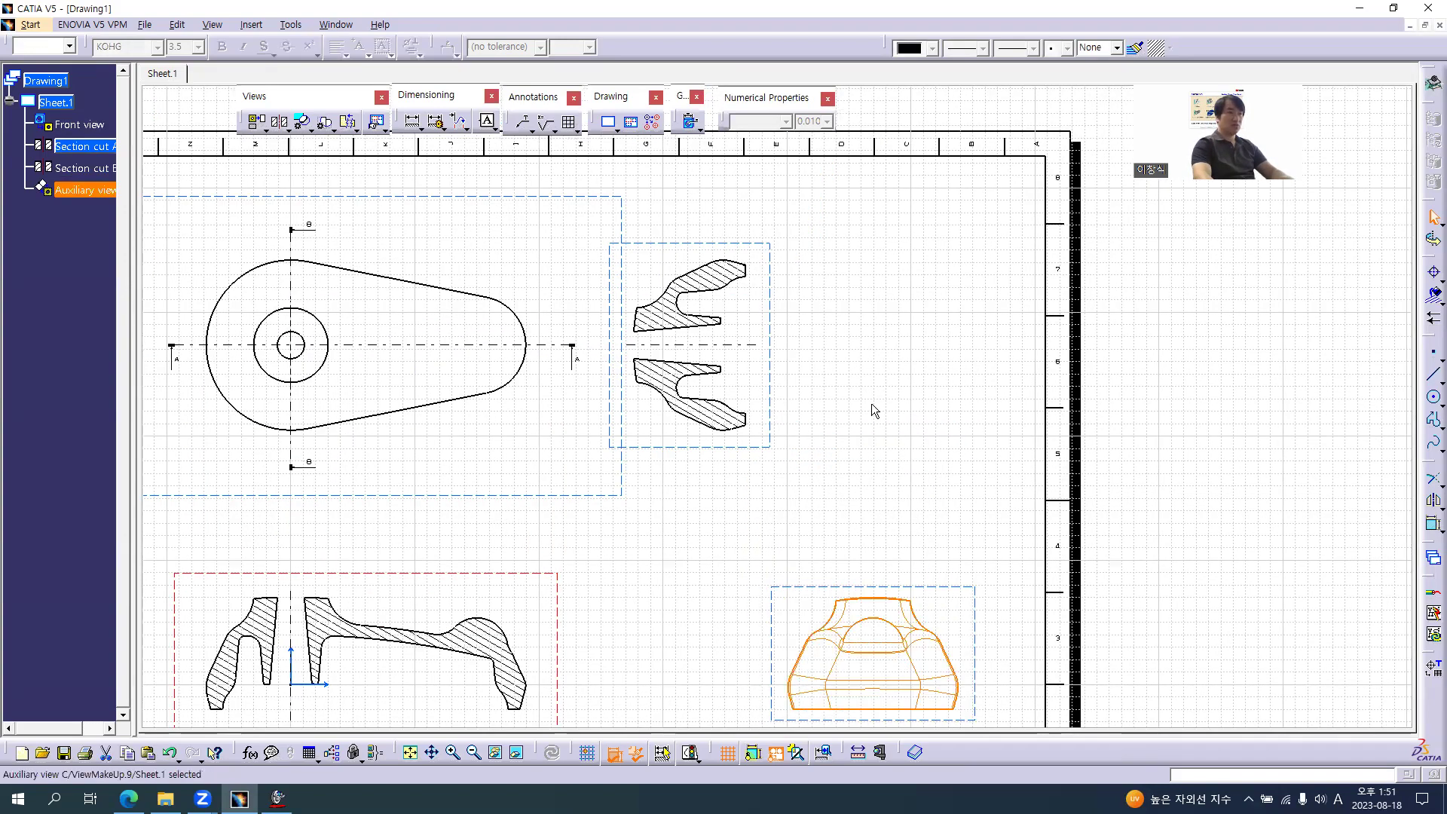
Create an isometric view of the part seen from above, oriented as in the reference drawing, and place it beside the sheet
{"action": "left_click", "coordinate": [267, 132]}
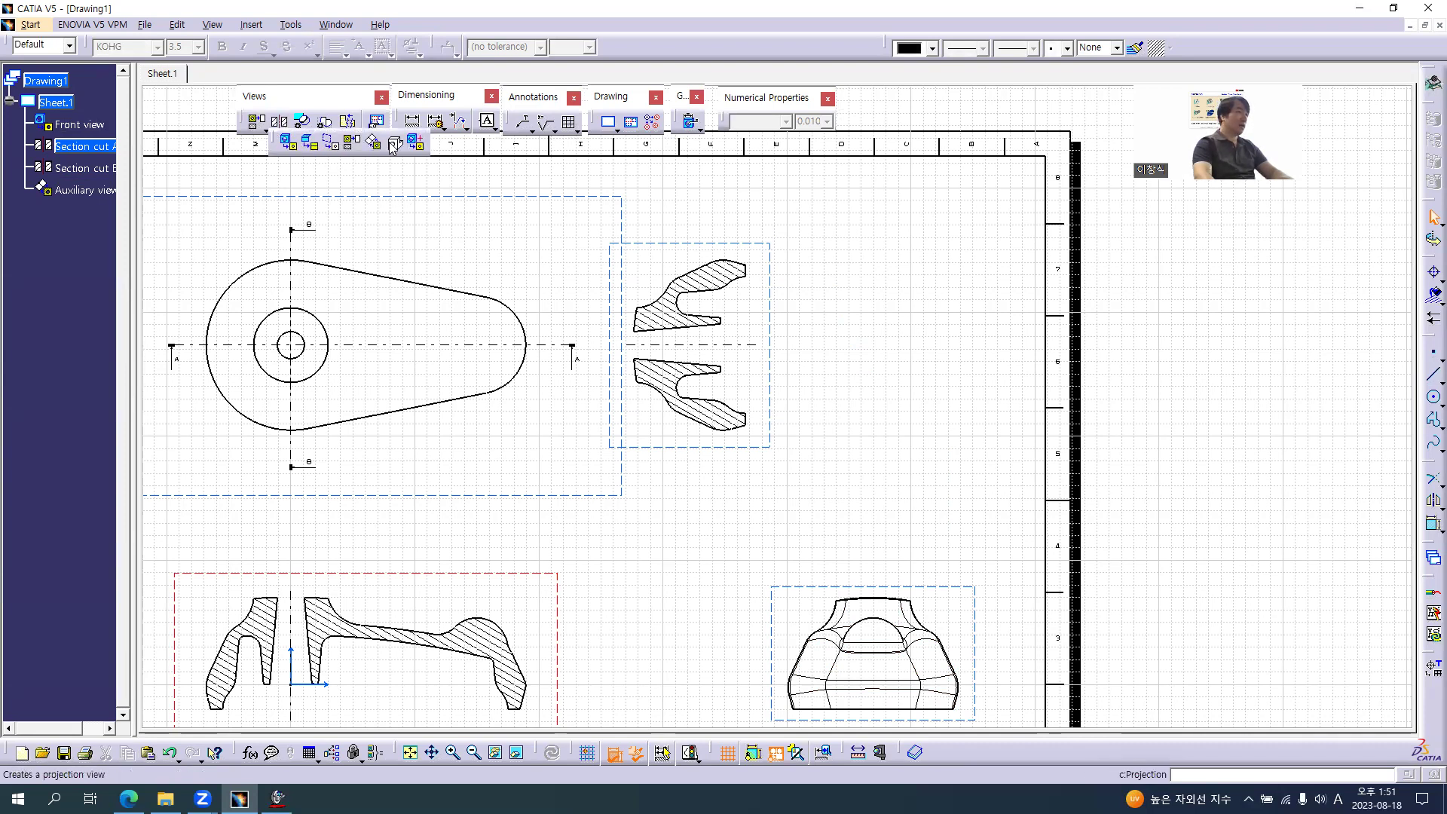
{"action": "left_click", "coordinate": [336, 25]}
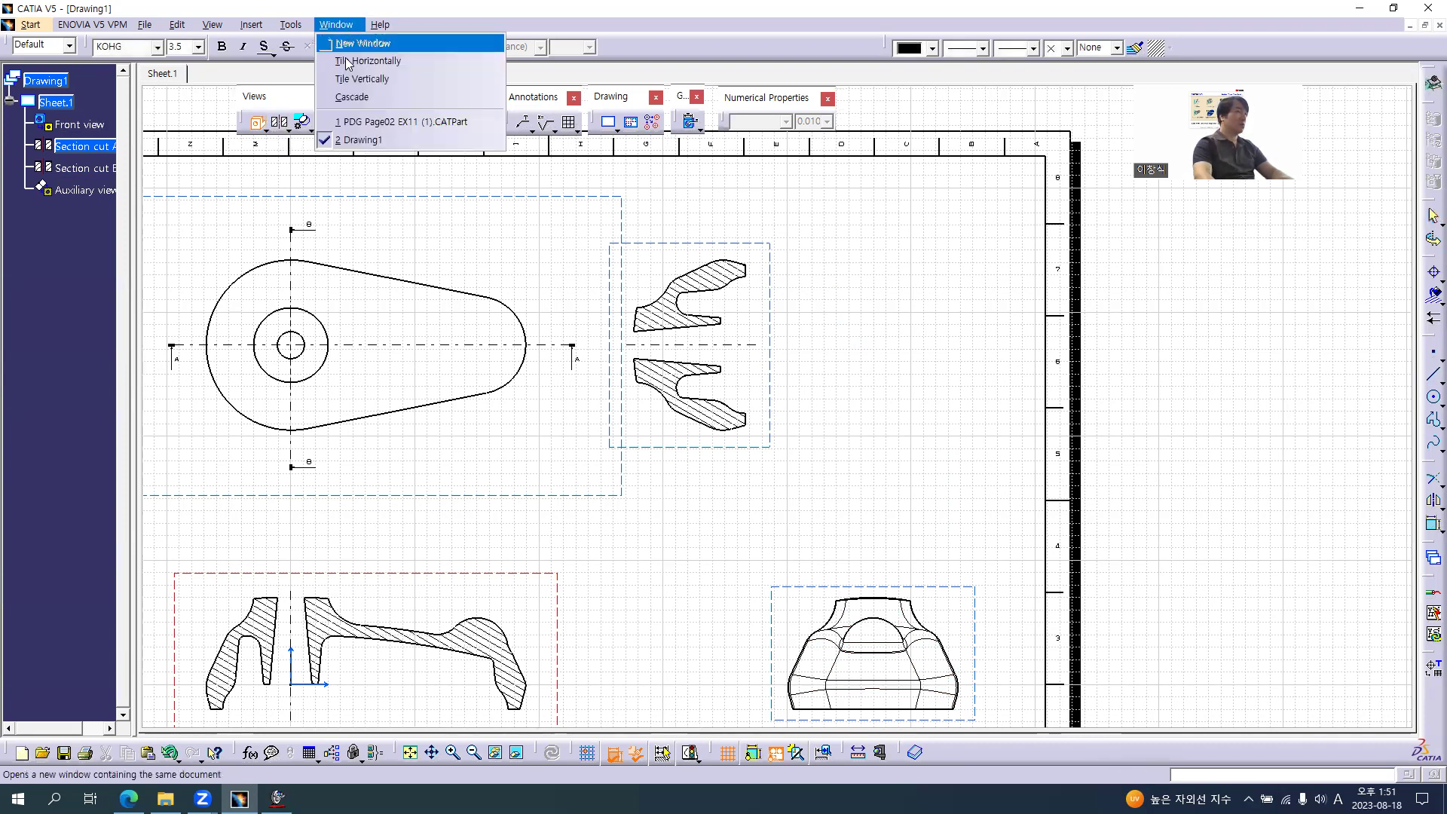
{"action": "left_click", "coordinate": [363, 122]}
{"action": "middle_click_drag", "start_coordinate": [894, 513], "coordinate": [941, 491]}
{"action": "key", "text": "alt+Tab"}
{"action": "key", "text": "alt+Tab"}
{"action": "mouse_move", "coordinate": [845, 374]}
{"action": "middle_mouse_down"}
{"action": "mouse_move", "coordinate": [839, 355]}
{"action": "mouse_move", "coordinate": [852, 381]}
{"action": "middle_mouse_up"}
{"action": "left_click", "coordinate": [776, 314]}
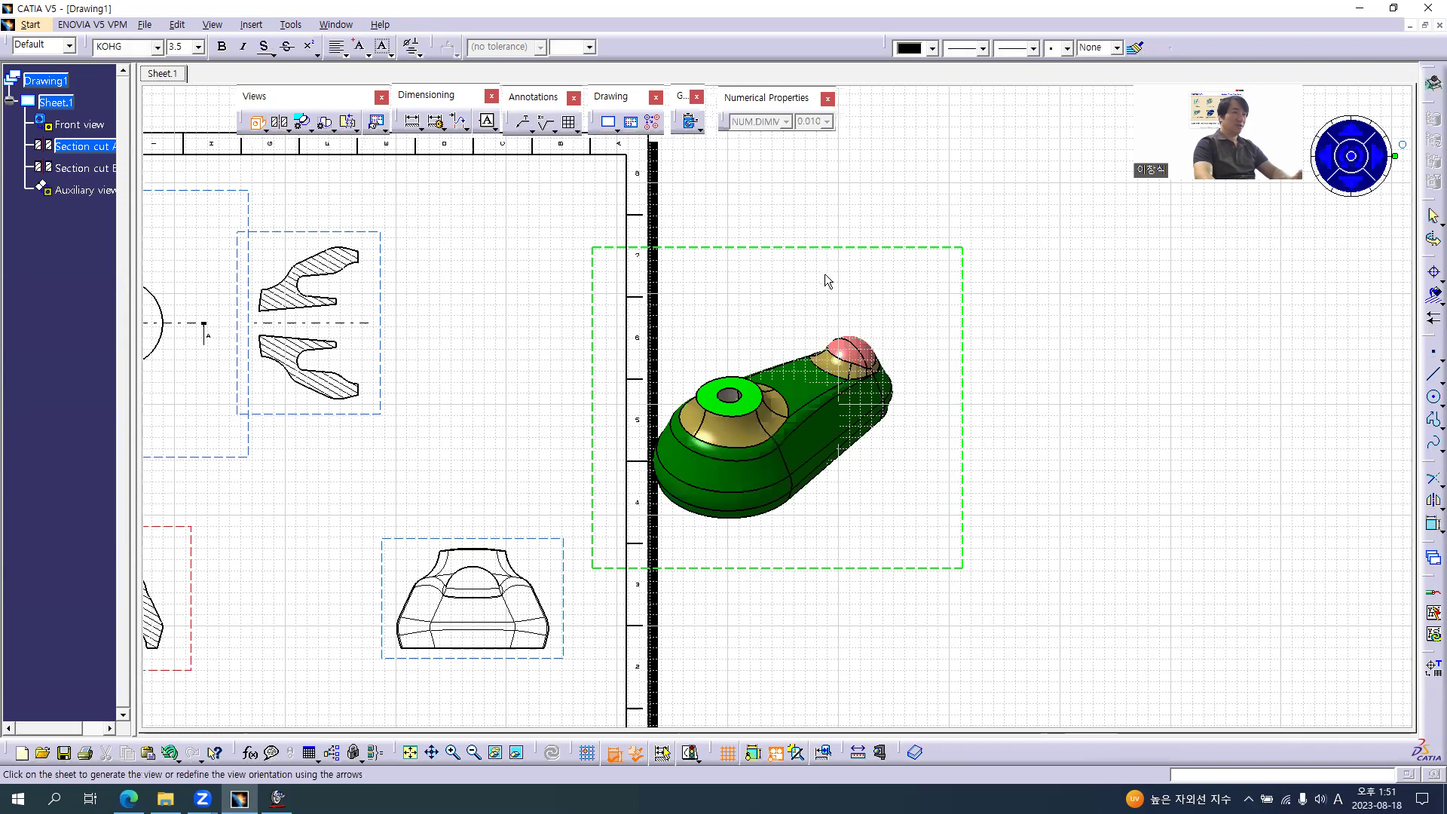
Create a second isometric view with the part turned to show its hollow underside, placed beside the first isometric view
{"action": "left_click", "coordinate": [335, 25]}
{"action": "left_click", "coordinate": [400, 121]}
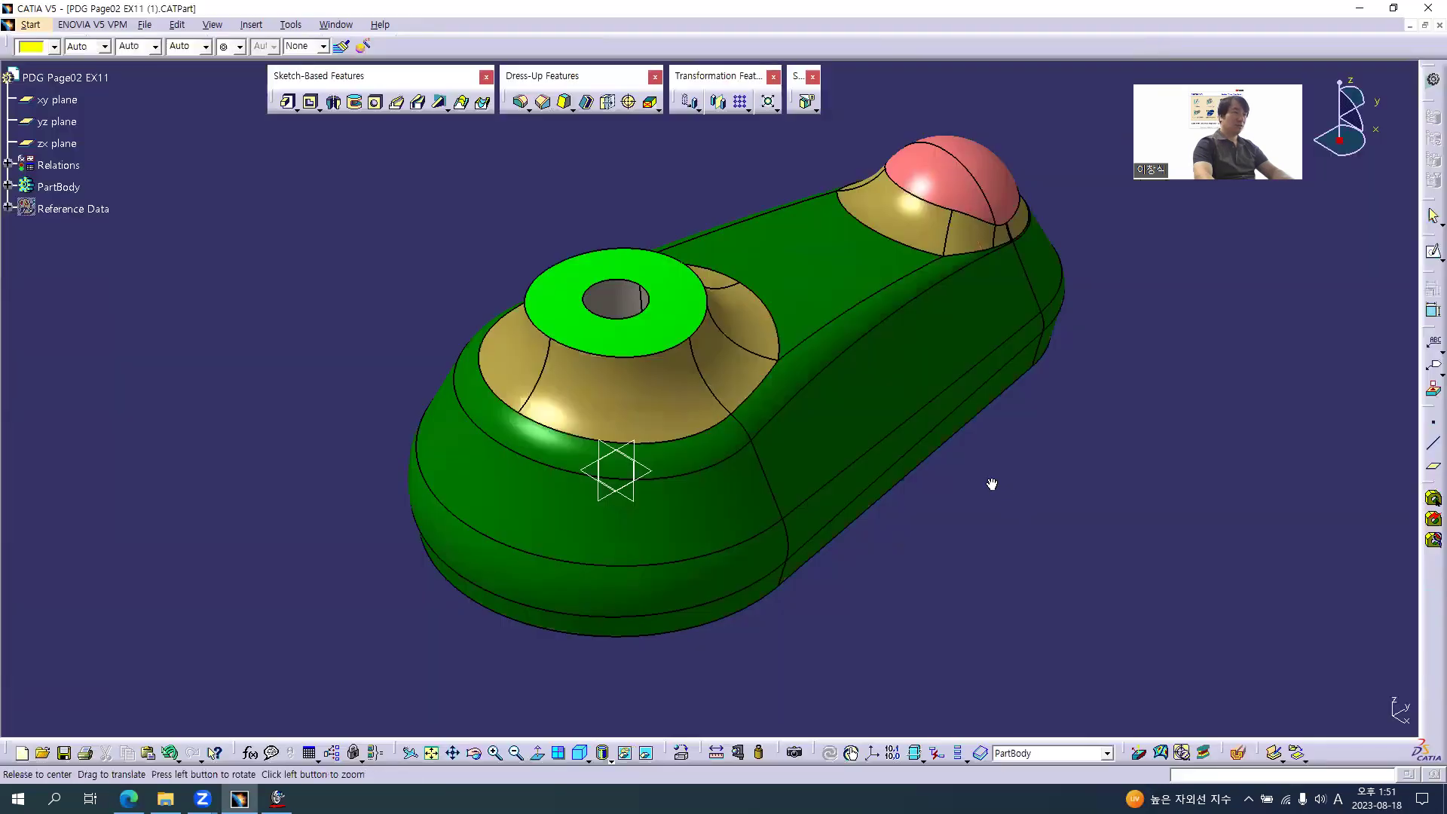
{"action": "middle_click_drag", "start_coordinate": [992, 483], "coordinate": [595, 95]}
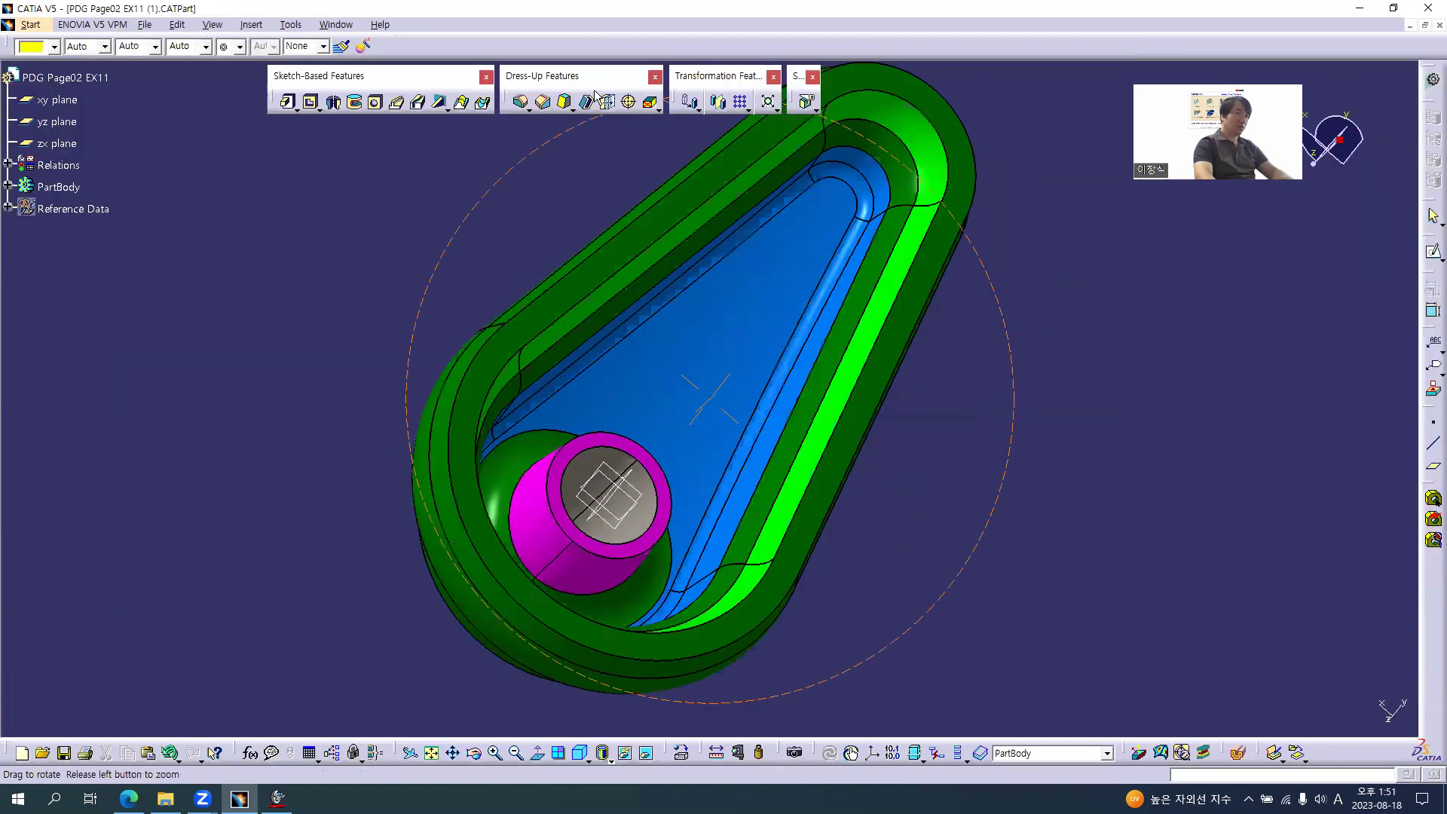
{"action": "middle_click_drag", "start_coordinate": [779, 450], "coordinate": [604, 402]}
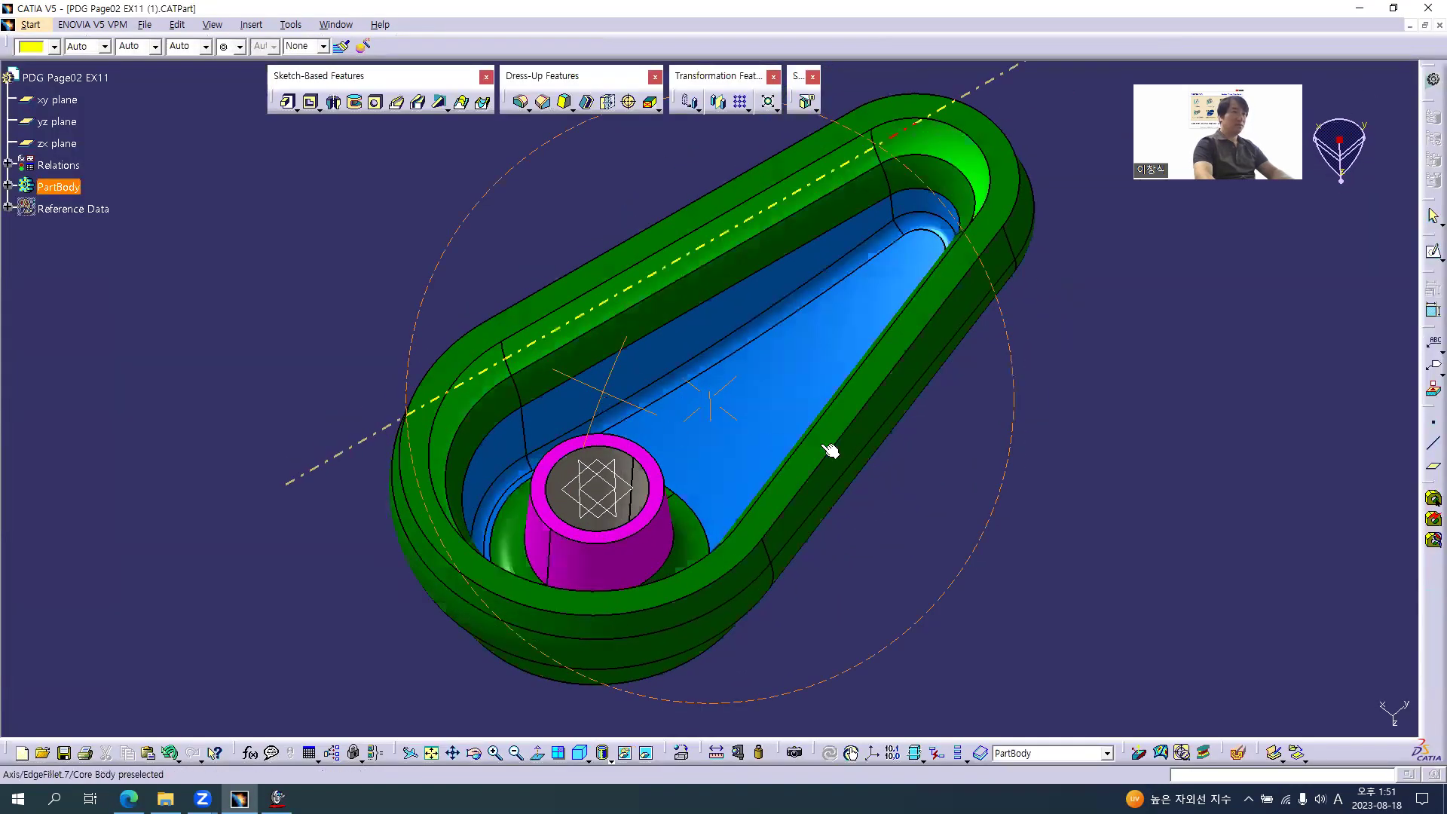
{"action": "left_click", "coordinate": [788, 382]}
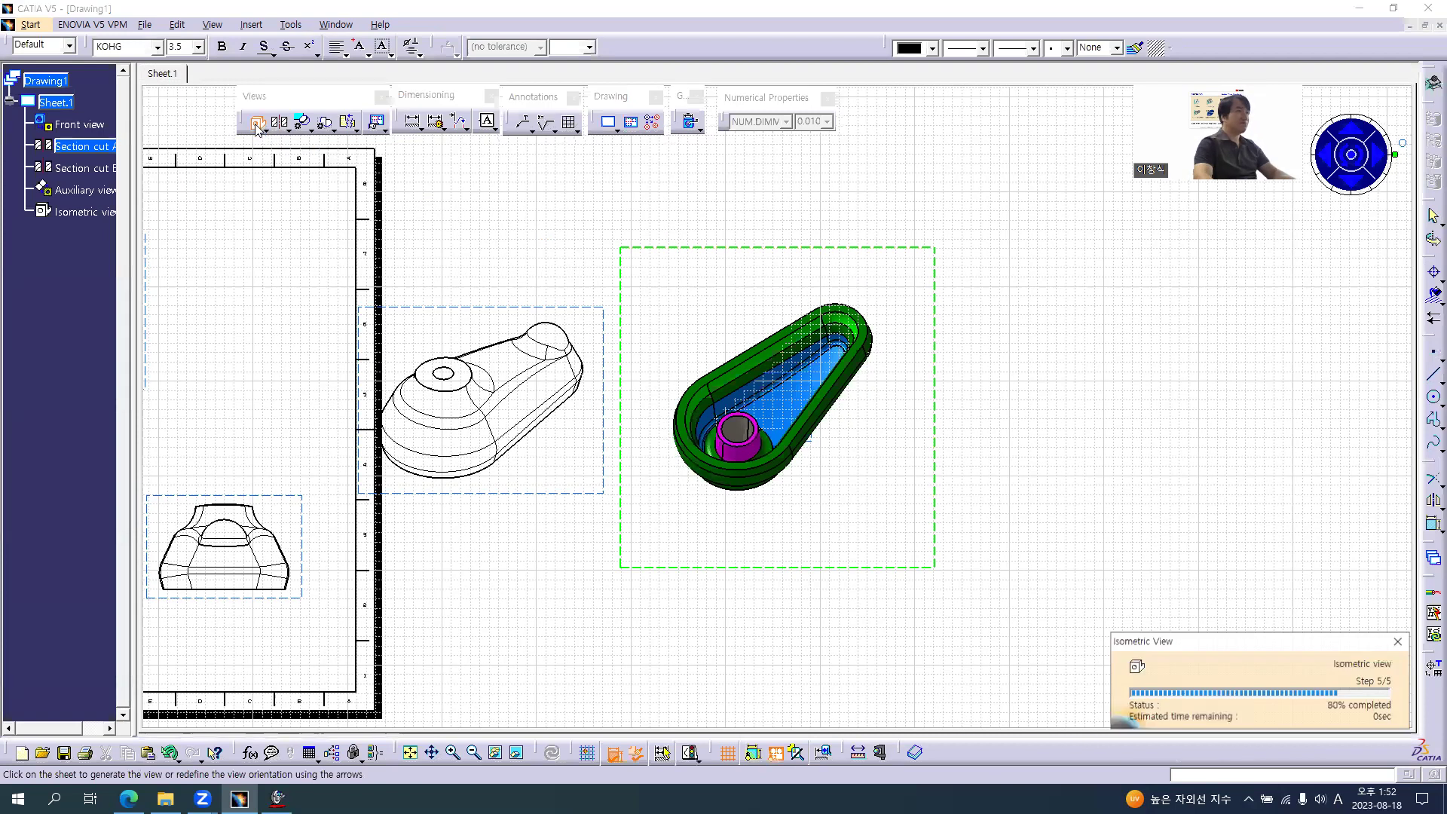
Select both isometric views, set their scale to 3:5 and turn on 3D Colors in their properties
{"action": "mouse_move", "coordinate": [657, 323]}
{"action": "middle_mouse_down"}
{"action": "mouse_move", "coordinate": [823, 379]}
{"action": "mouse_move", "coordinate": [836, 419]}
{"action": "middle_mouse_up"}
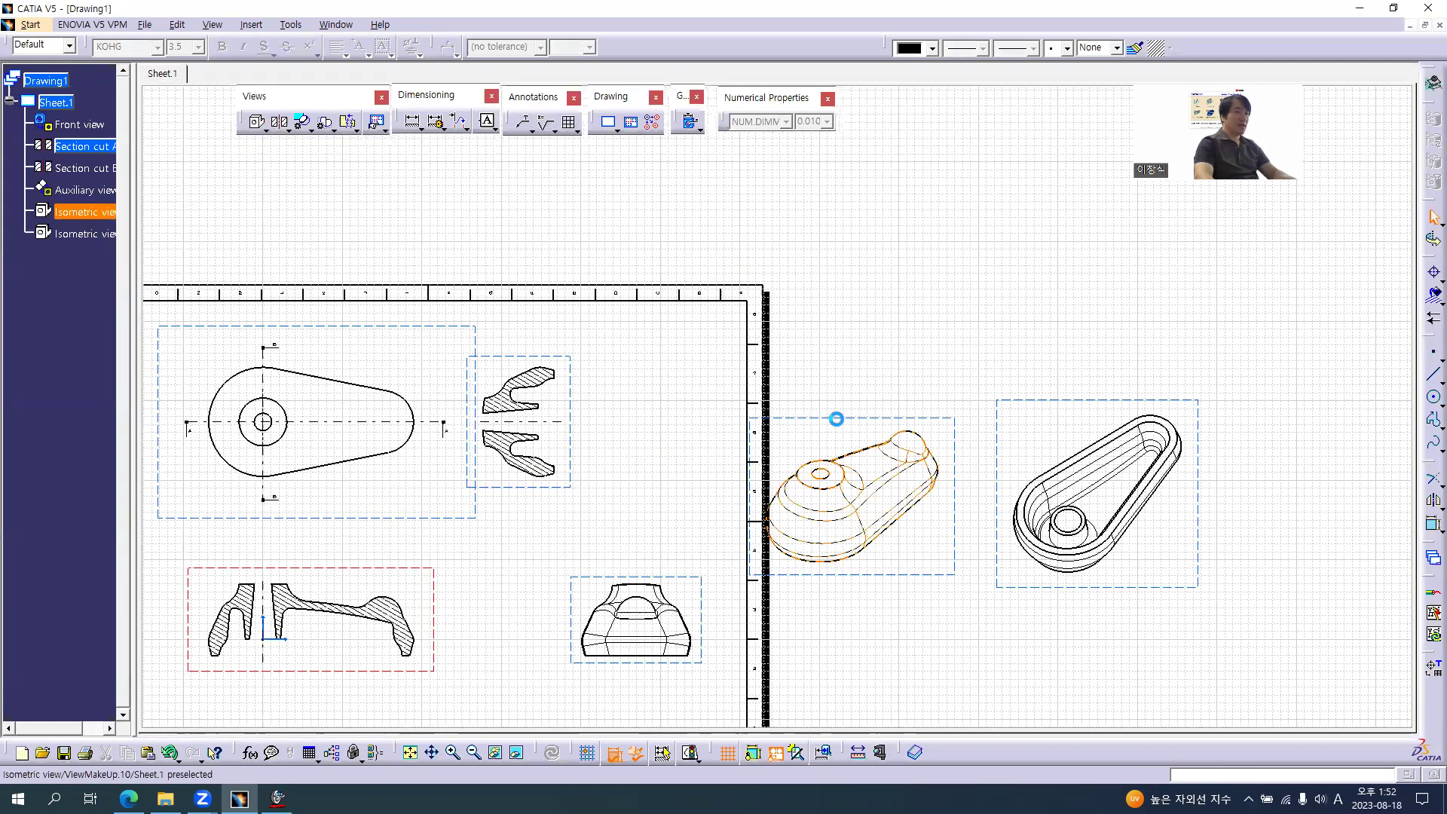
{"action": "left_click", "coordinate": [998, 404], "text": "ctrl"}
{"action": "key", "text": "alt+Return"}
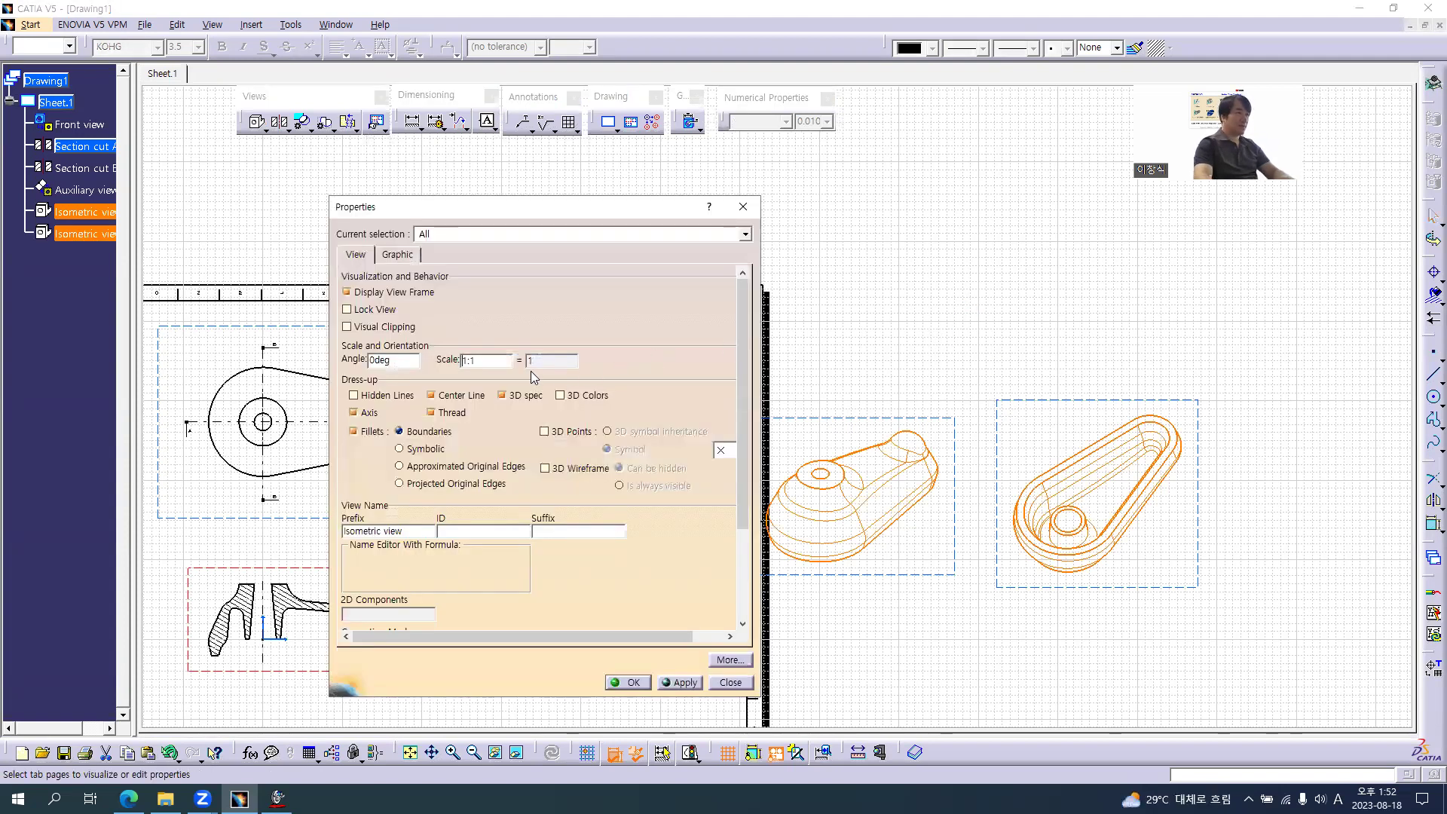
{"action": "left_click_drag", "start_coordinate": [492, 360], "coordinate": [427, 363]}
{"action": "type", "text": "3:5"}
{"action": "key", "text": "Tab"}
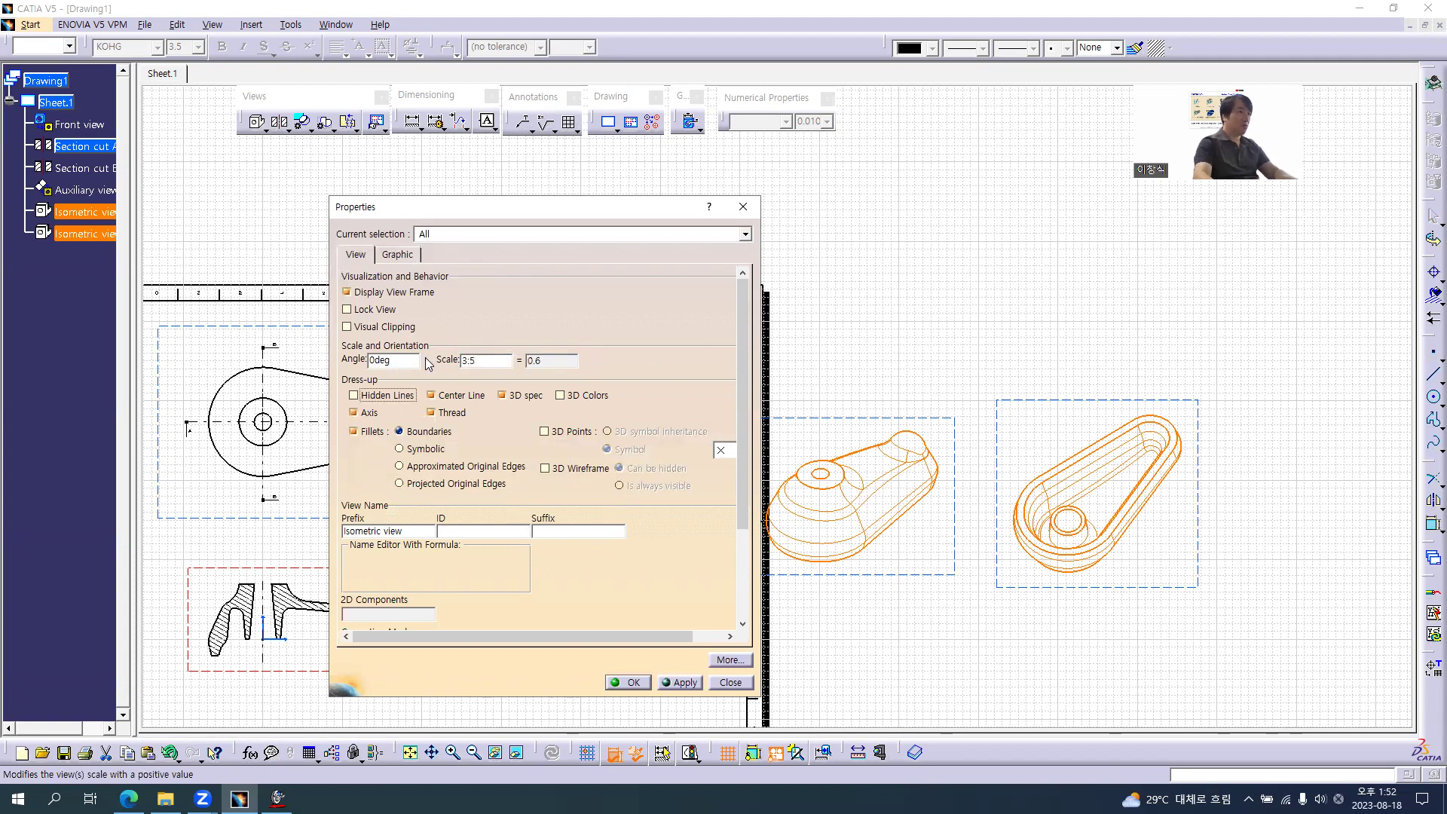
{"action": "left_click", "coordinate": [560, 395]}
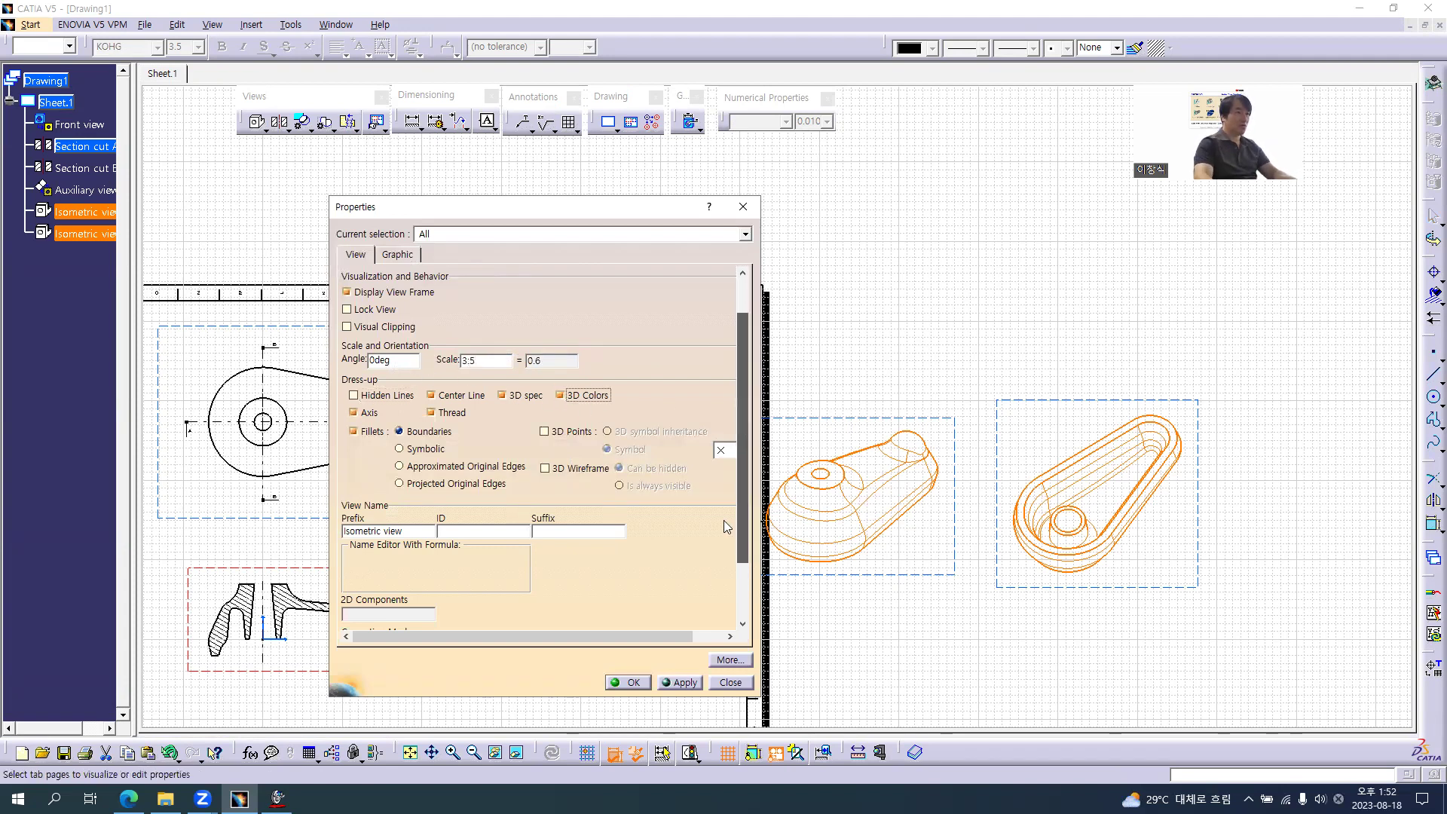
Set the view generation mode of both isometric views to Raster and open the generation mode options
{"action": "scroll", "coordinate": [723, 520], "scroll_direction": "down", "scroll_amount": 3}
{"action": "left_click", "coordinate": [532, 556]}
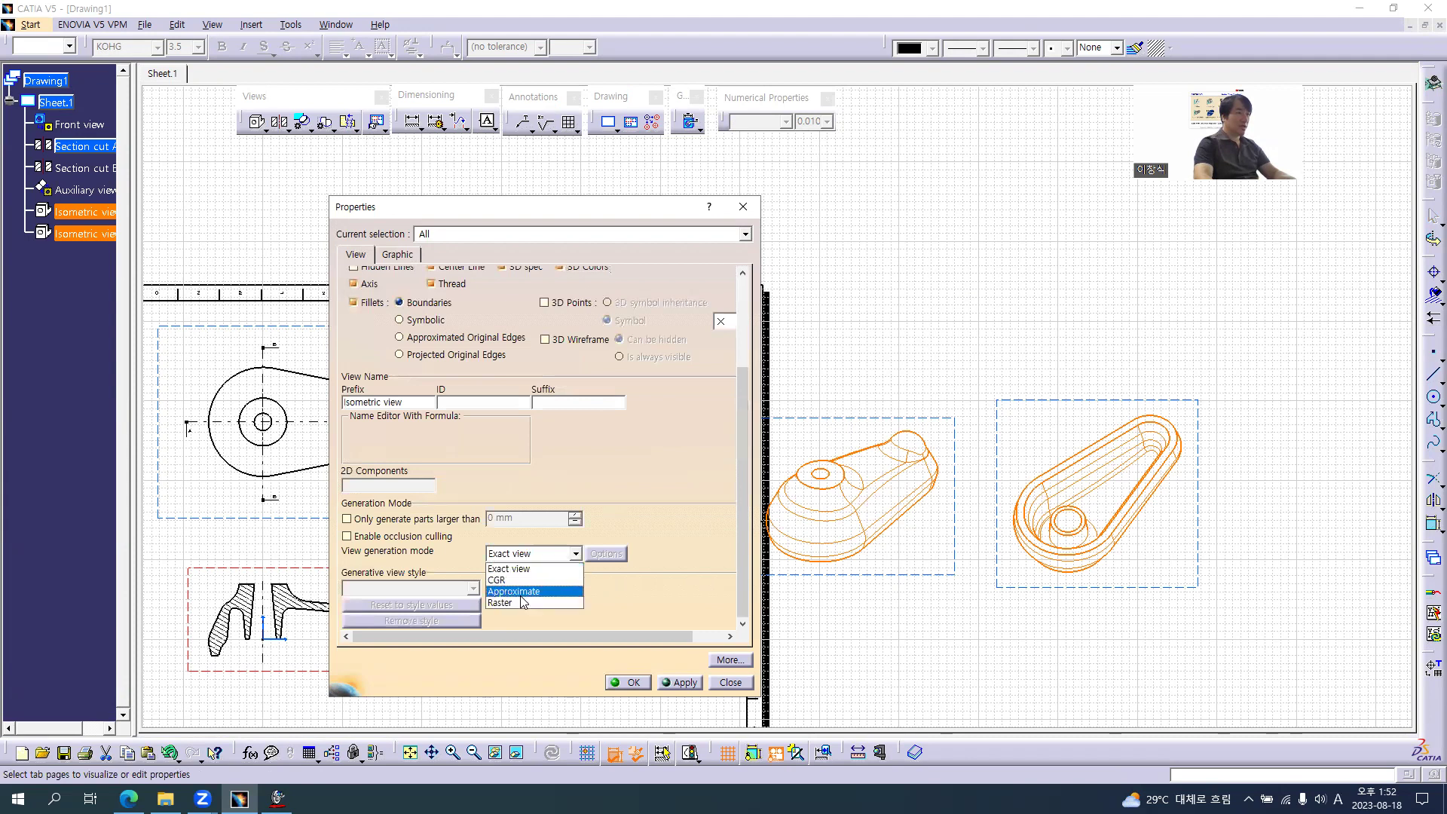
{"action": "left_click", "coordinate": [520, 600]}
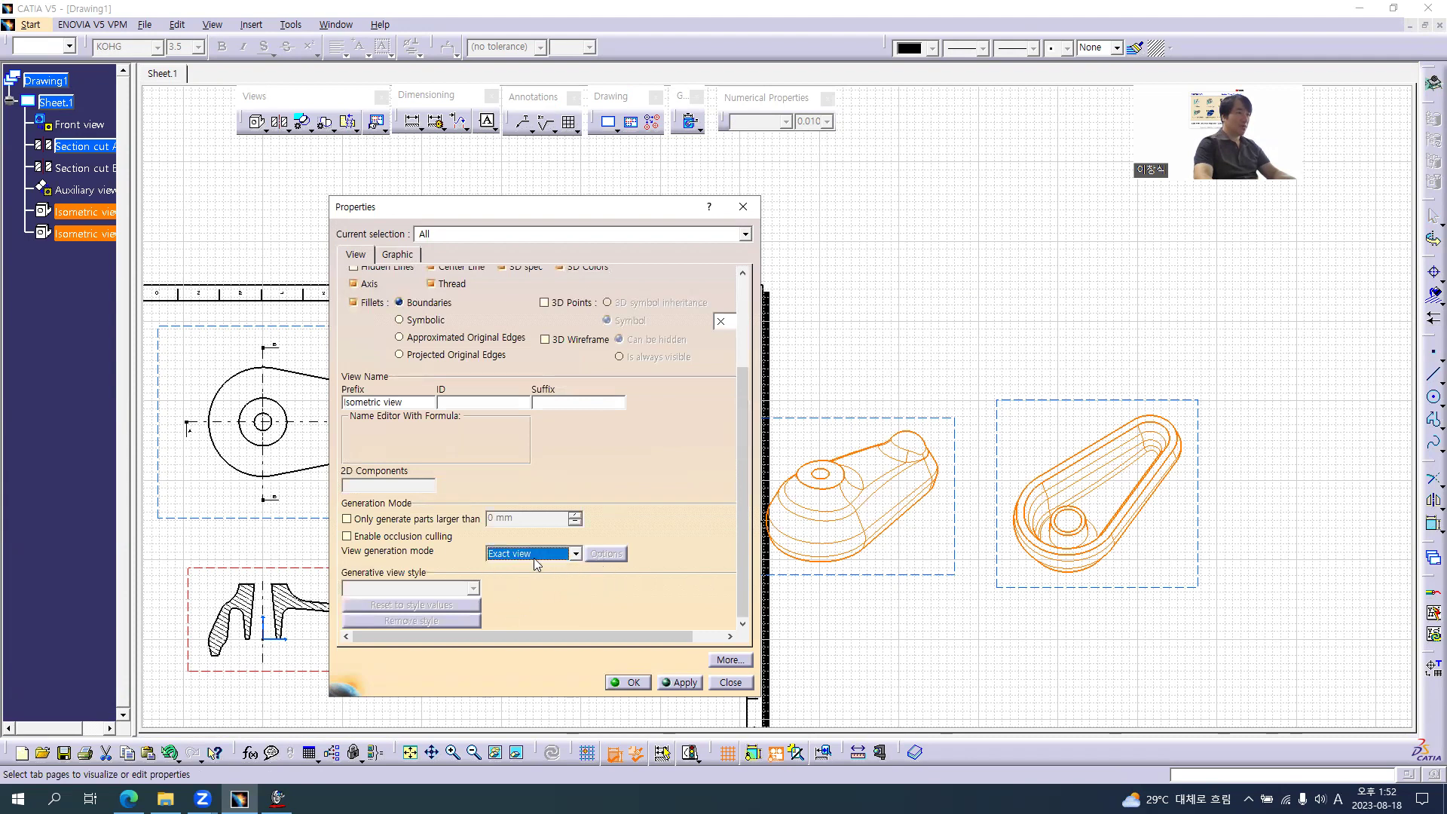
{"action": "left_click", "coordinate": [532, 555]}
{"action": "left_click", "coordinate": [523, 599]}
{"action": "left_click", "coordinate": [604, 554]}
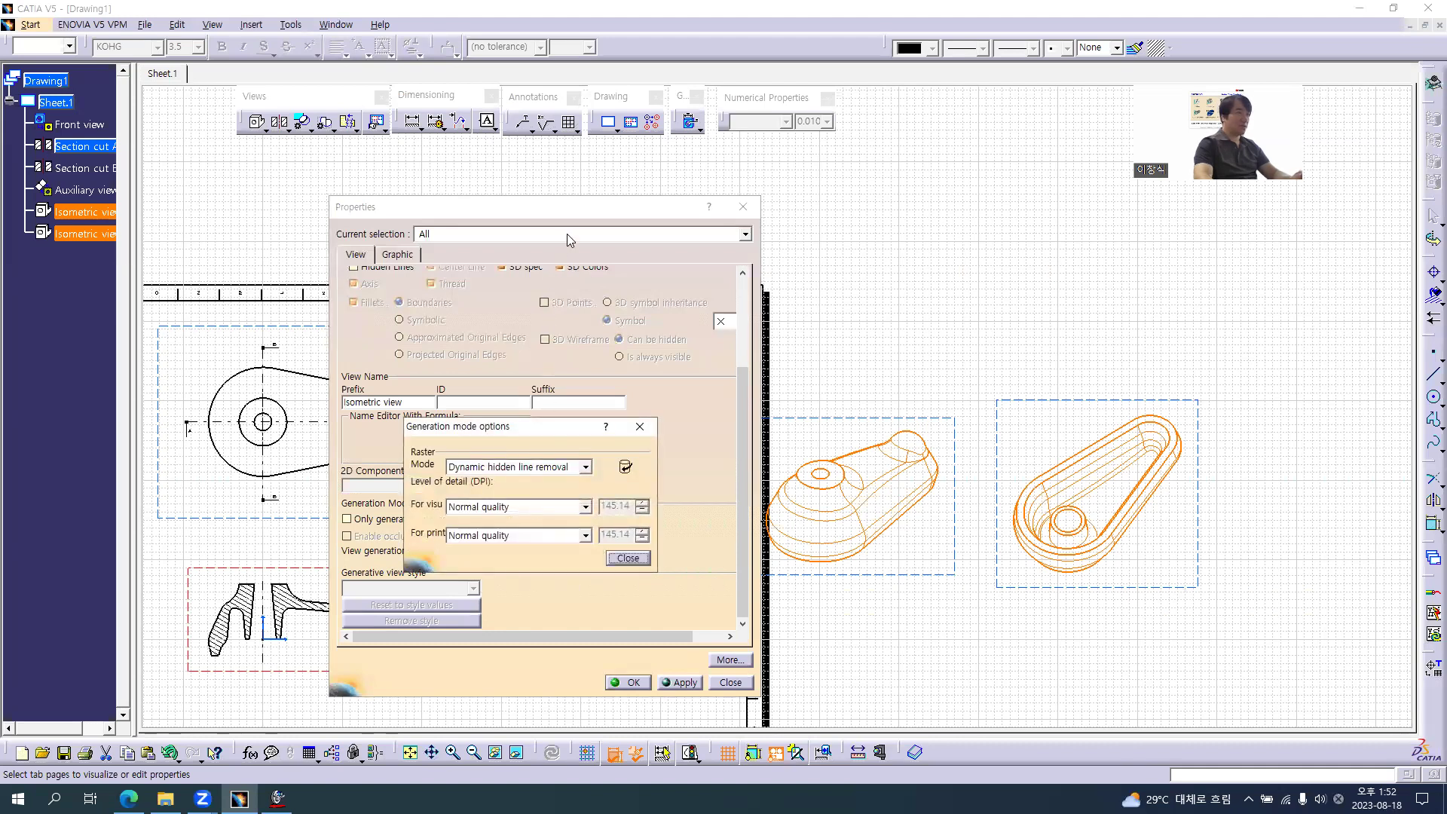
Set the raster mode to Shading with edges, with High quality for both visualization and print, and apply the properties
{"action": "left_click", "coordinate": [525, 466]}
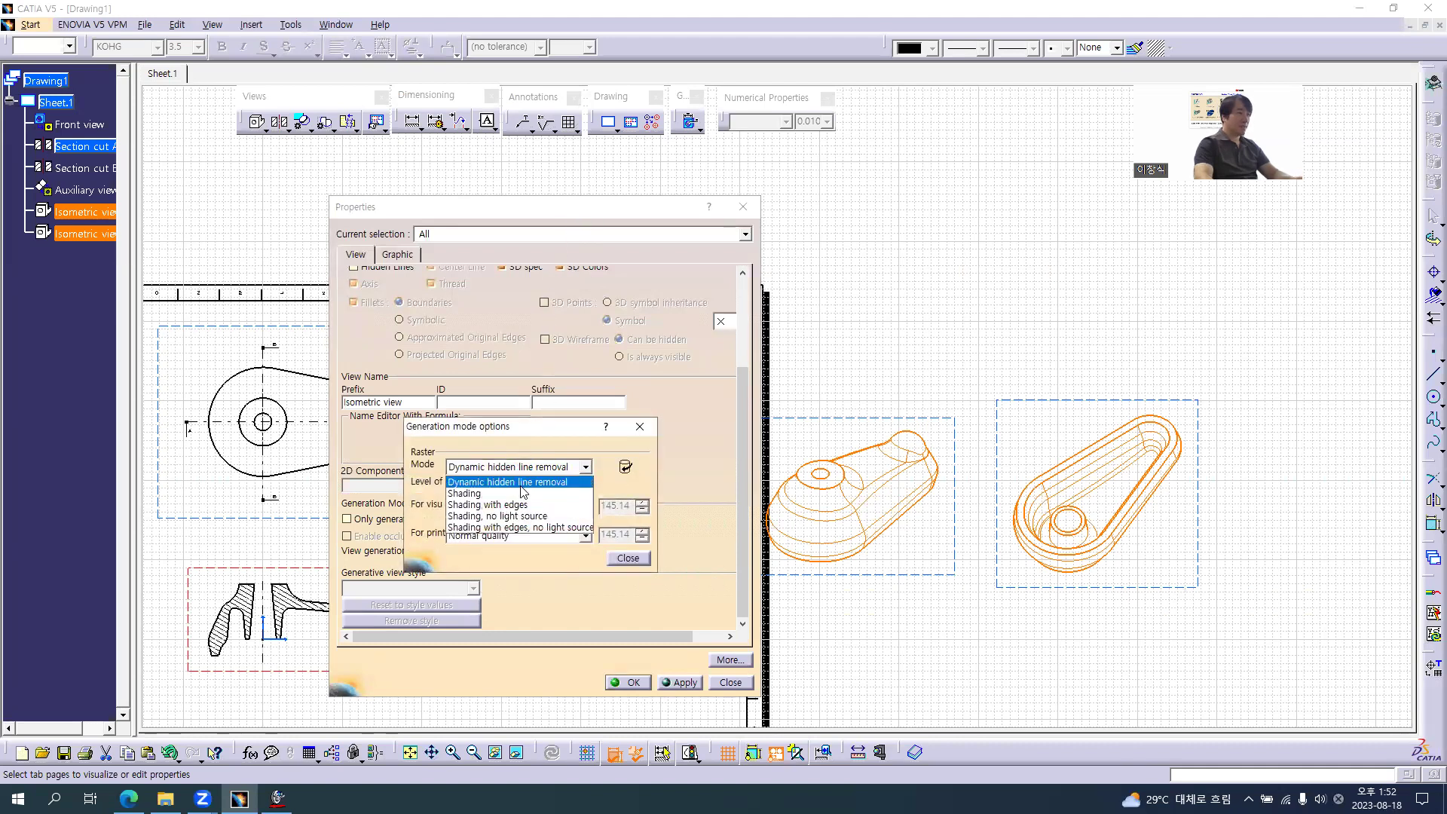
{"action": "left_click", "coordinate": [509, 503]}
{"action": "left_click", "coordinate": [509, 506]}
{"action": "left_click", "coordinate": [483, 544]}
{"action": "left_click", "coordinate": [497, 535]}
{"action": "left_click", "coordinate": [497, 572]}
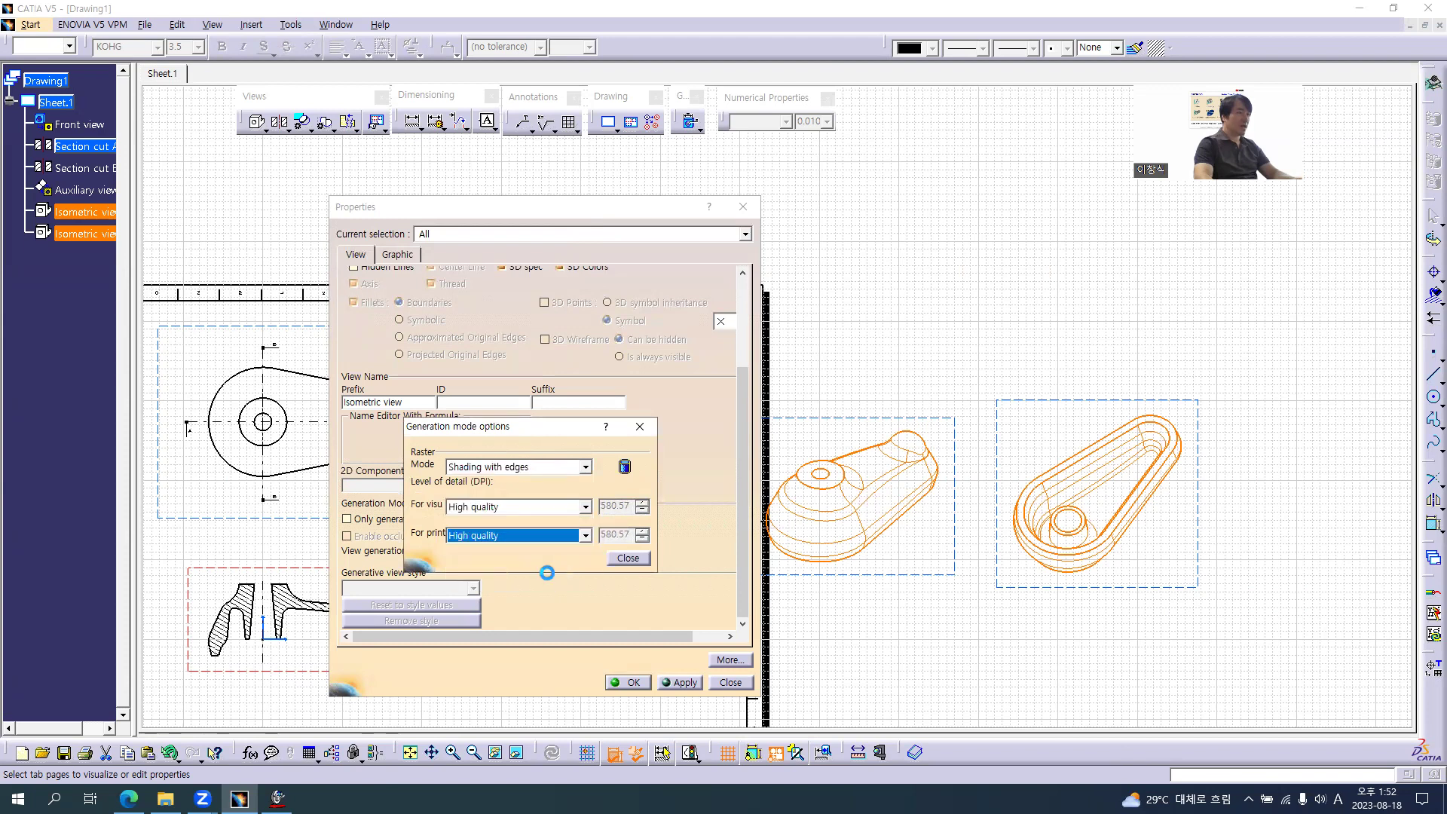
{"action": "left_click", "coordinate": [628, 558]}
{"action": "left_click", "coordinate": [632, 682]}
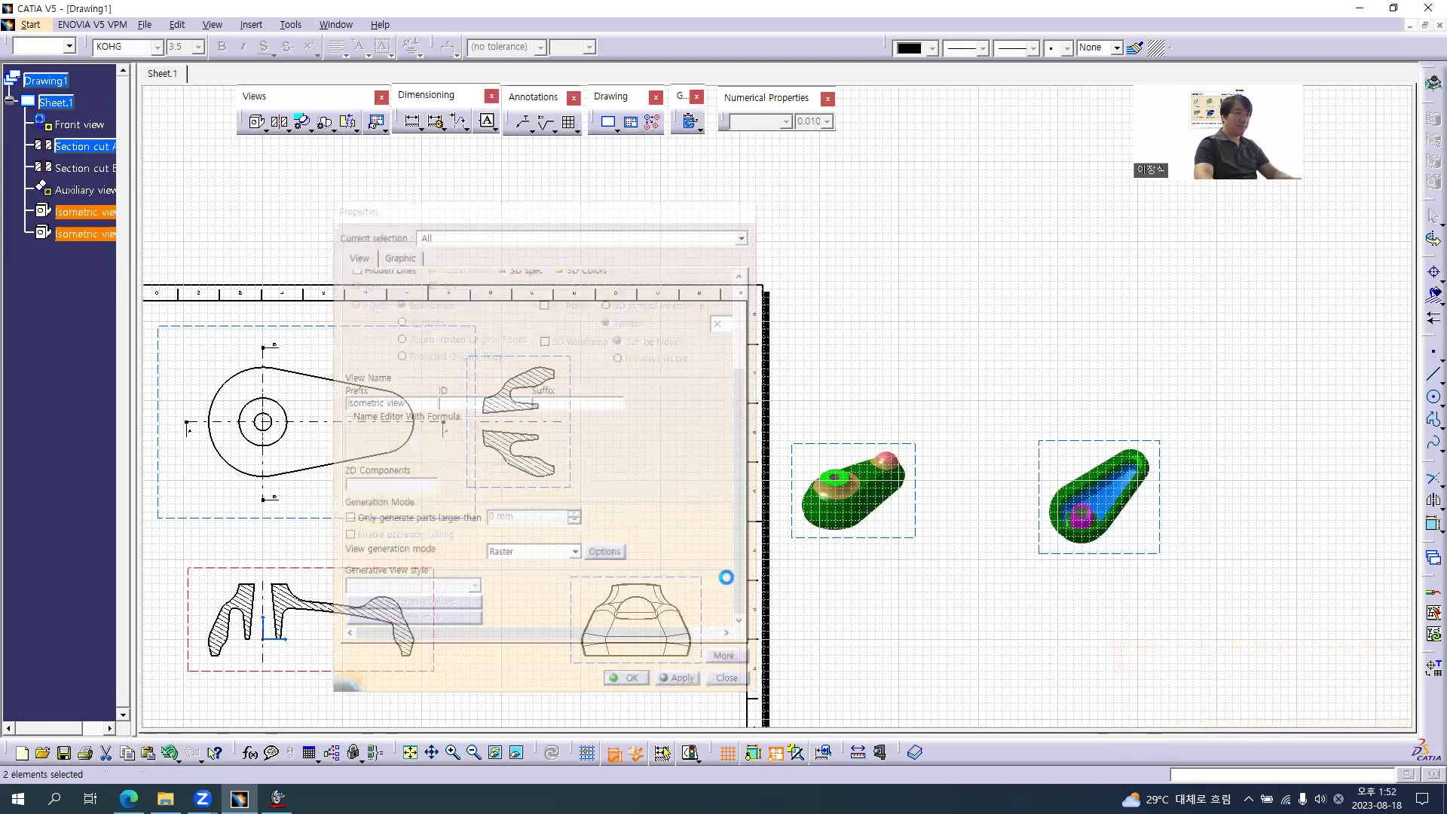
Move both shaded isometric views into the sheet's upper right corner, one above the other, and compare the layout with the reference drawing
{"action": "middle_click_drag", "start_coordinate": [891, 541], "coordinate": [895, 535]}
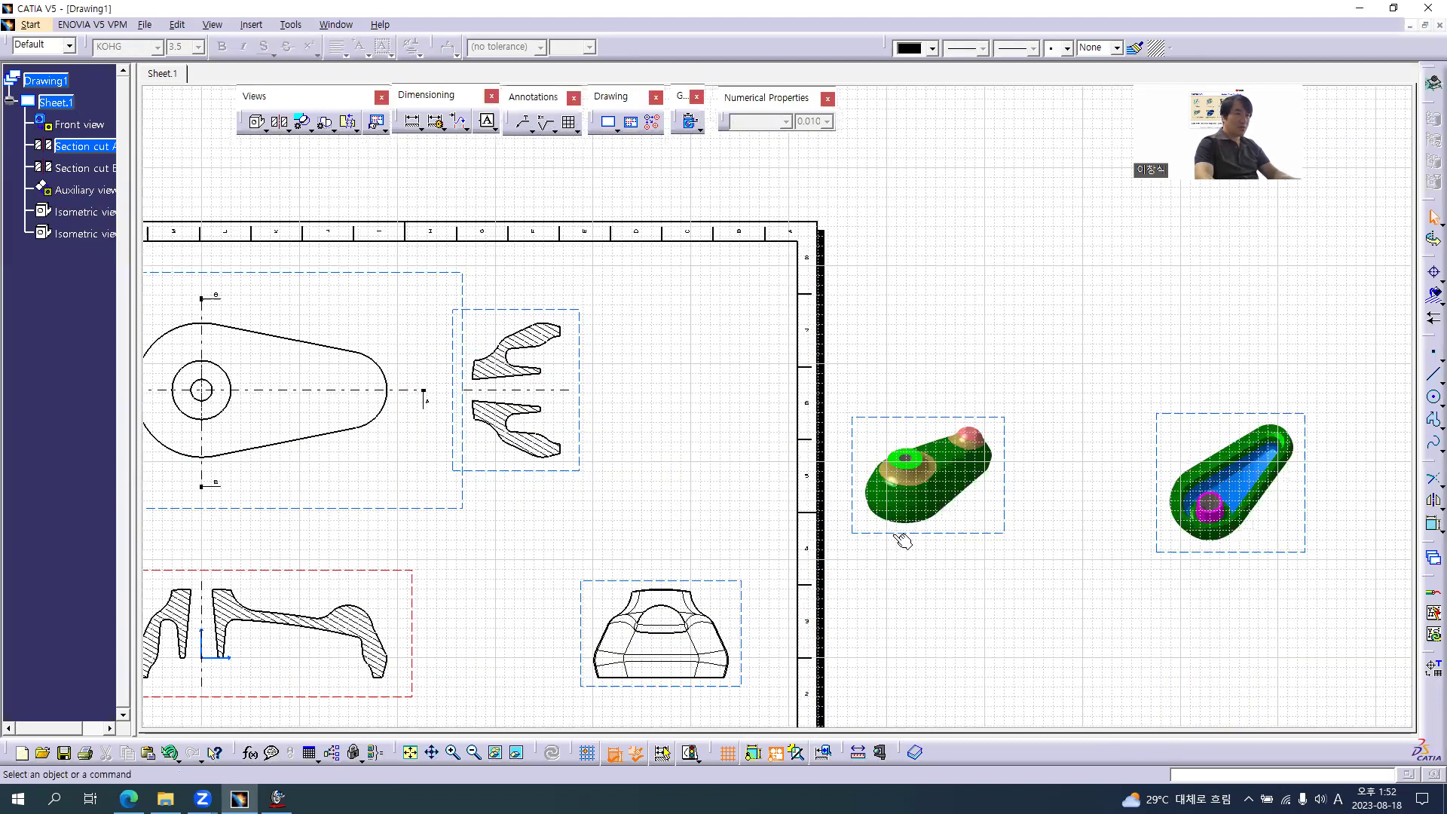
{"action": "left_click_drag", "start_coordinate": [711, 420], "coordinate": [667, 366]}
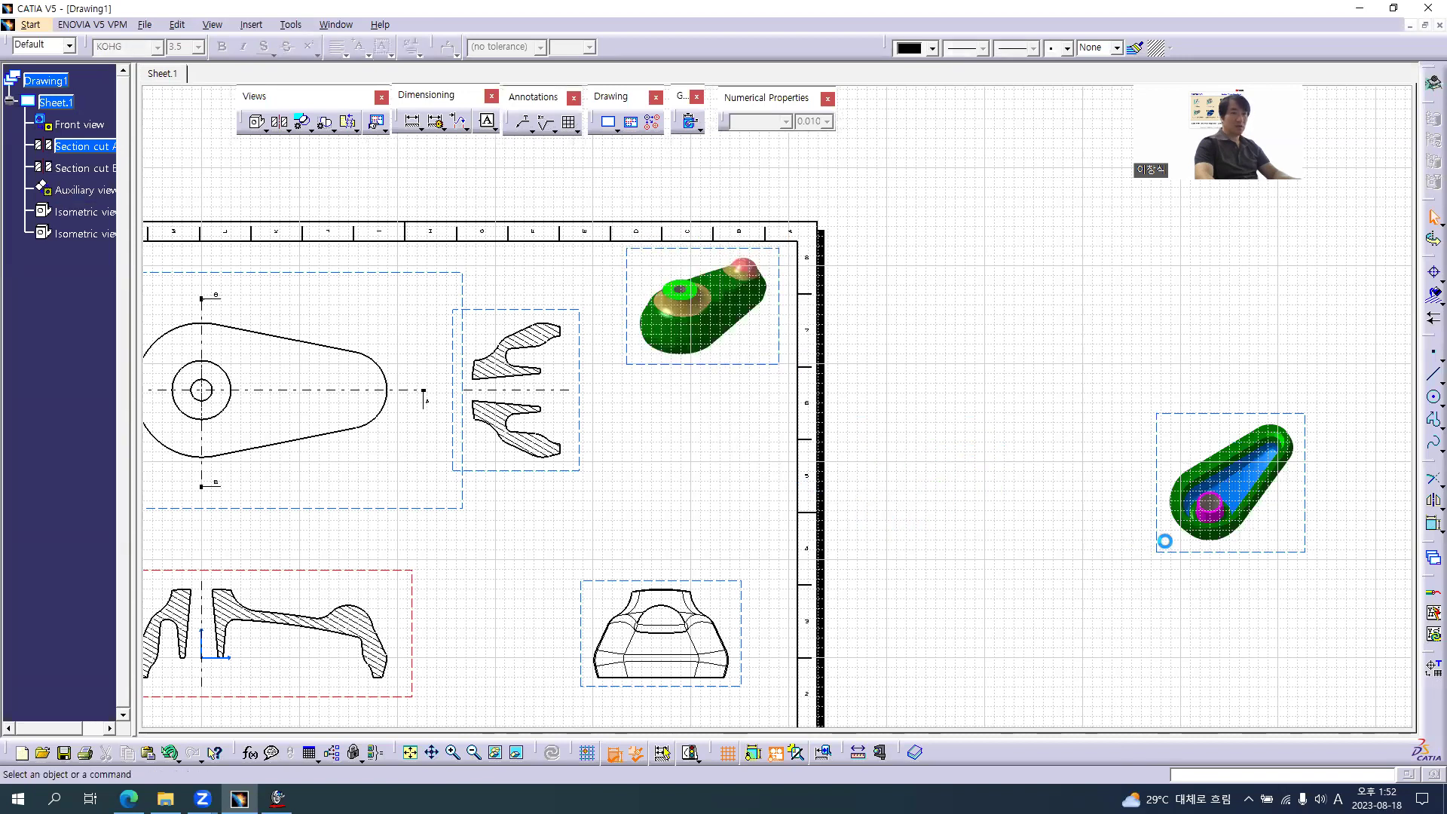
{"action": "left_click_drag", "start_coordinate": [1152, 530], "coordinate": [630, 471]}
{"action": "key", "text": "alt+Tab"}
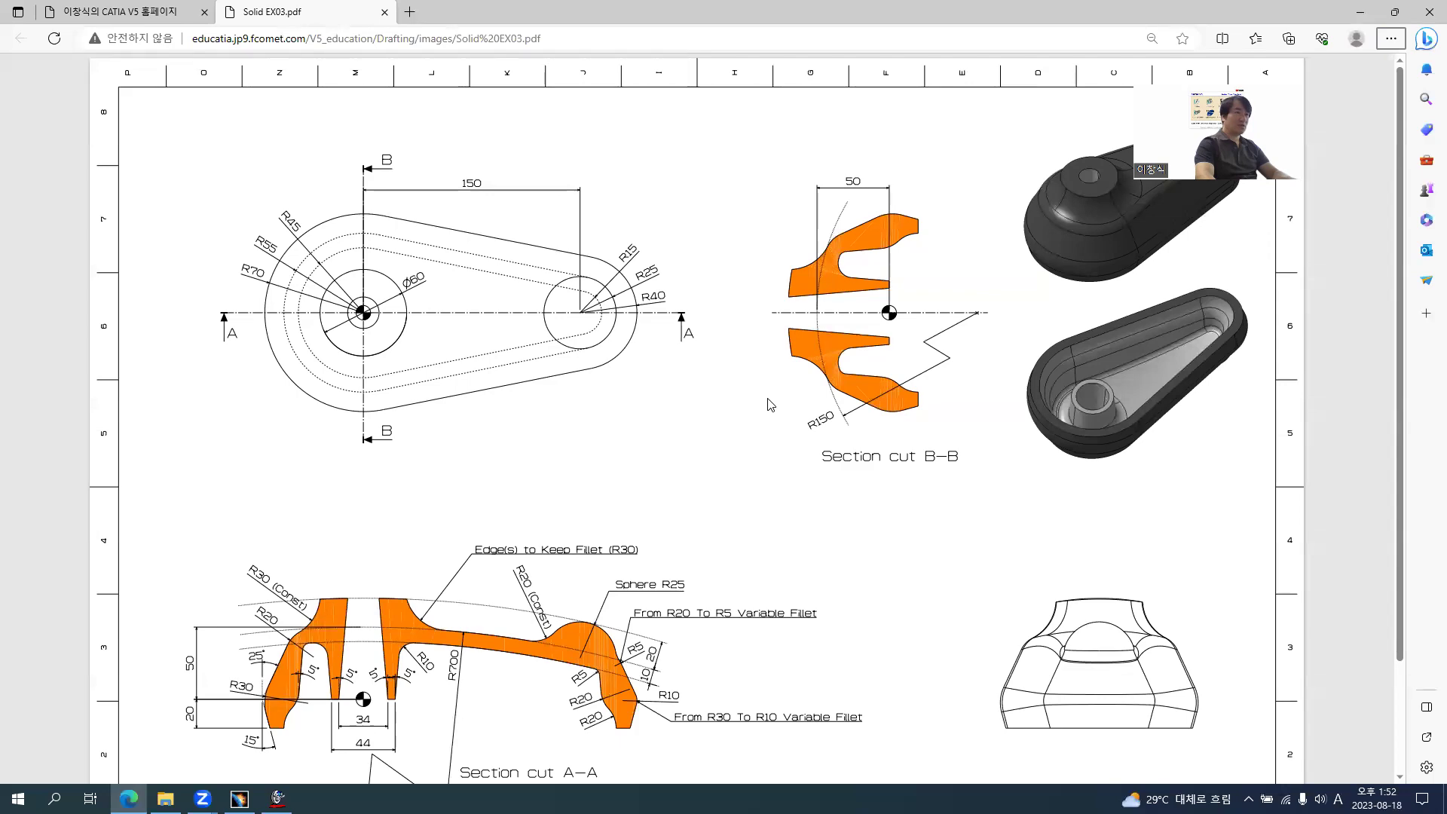
{"action": "key", "text": "alt+Tab"}
{"action": "middle_click_drag", "start_coordinate": [550, 394], "coordinate": [763, 404]}
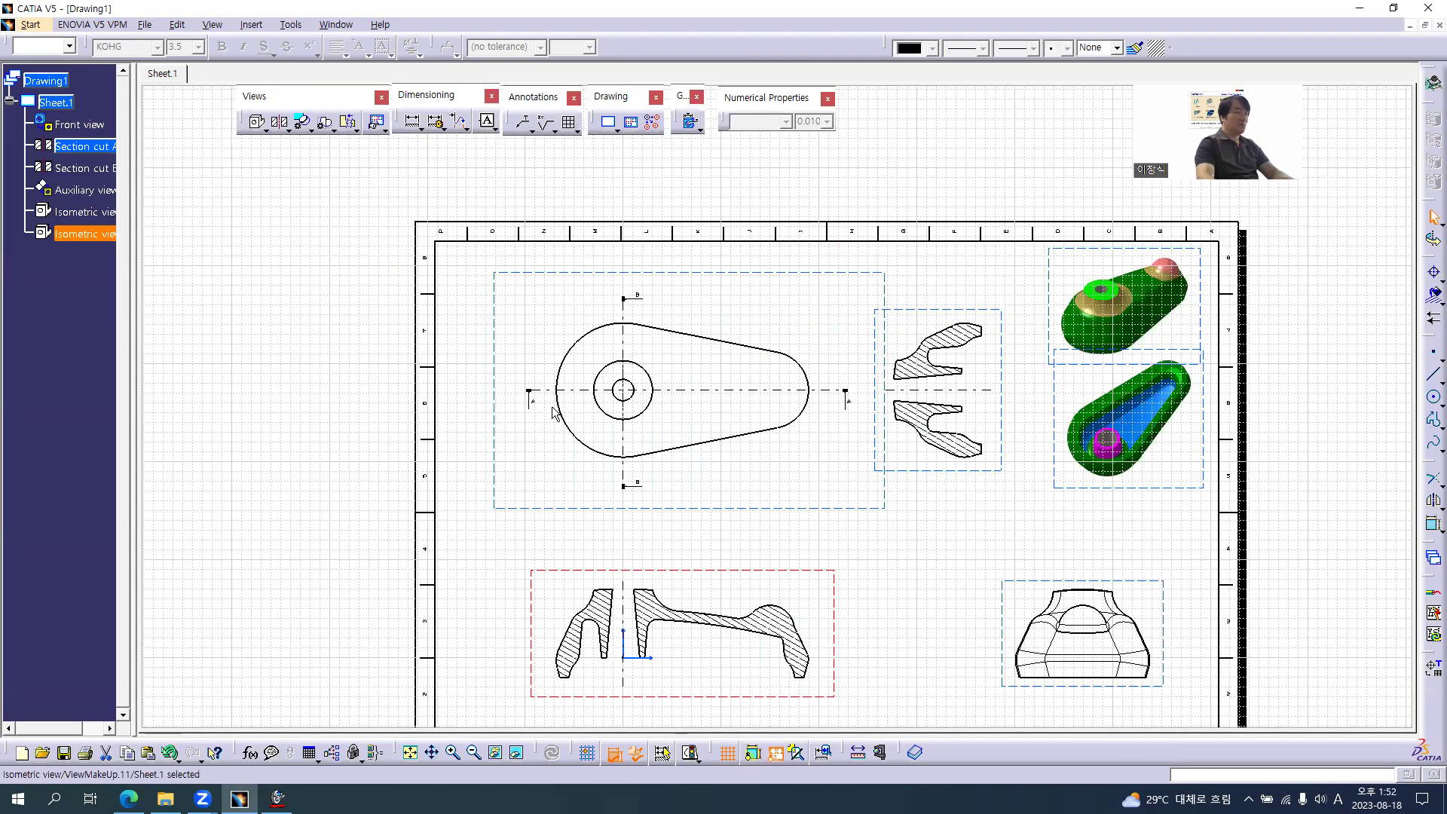
{"action": "key", "text": "alt+Tab"}
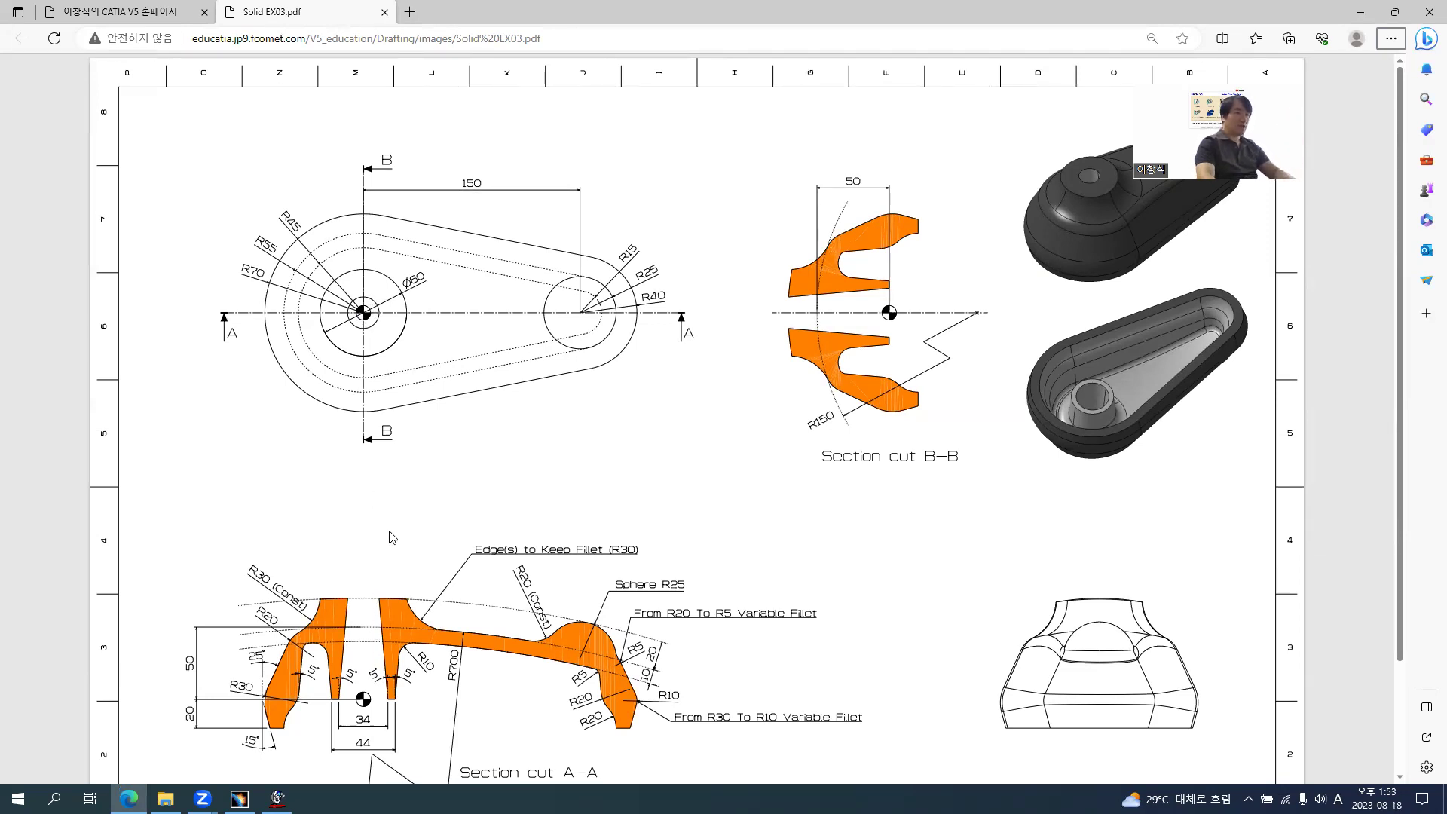
{"action": "key", "text": "alt+Tab"}
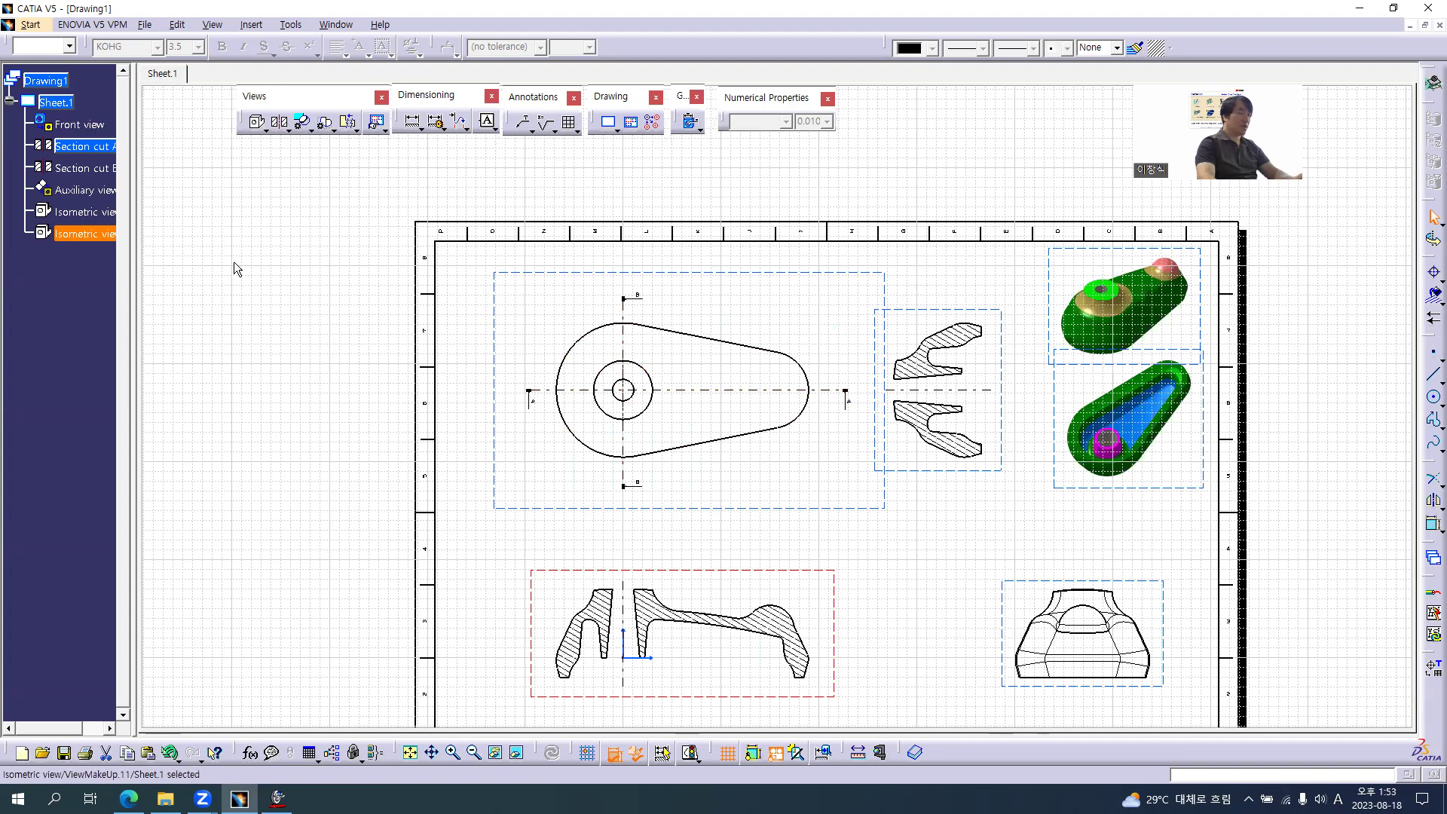
Open the PDG Page01 EX04 drawing from the #02 PDG folder inside #03 CATIA V5 Data on the My Passport drive
{"action": "left_click", "coordinate": [202, 264]}
{"action": "key", "text": "ctrl+o"}
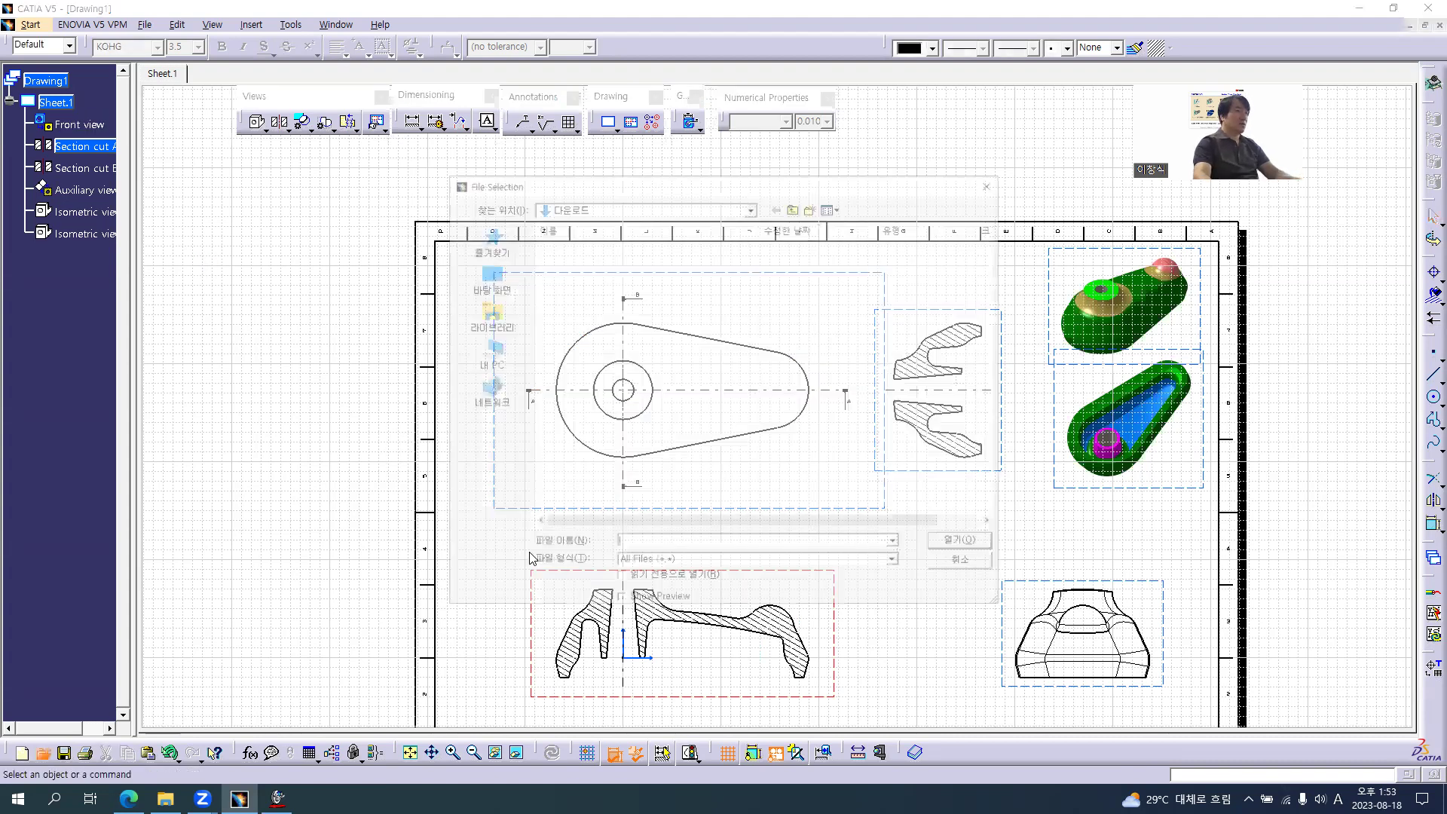
{"action": "left_click", "coordinate": [485, 360]}
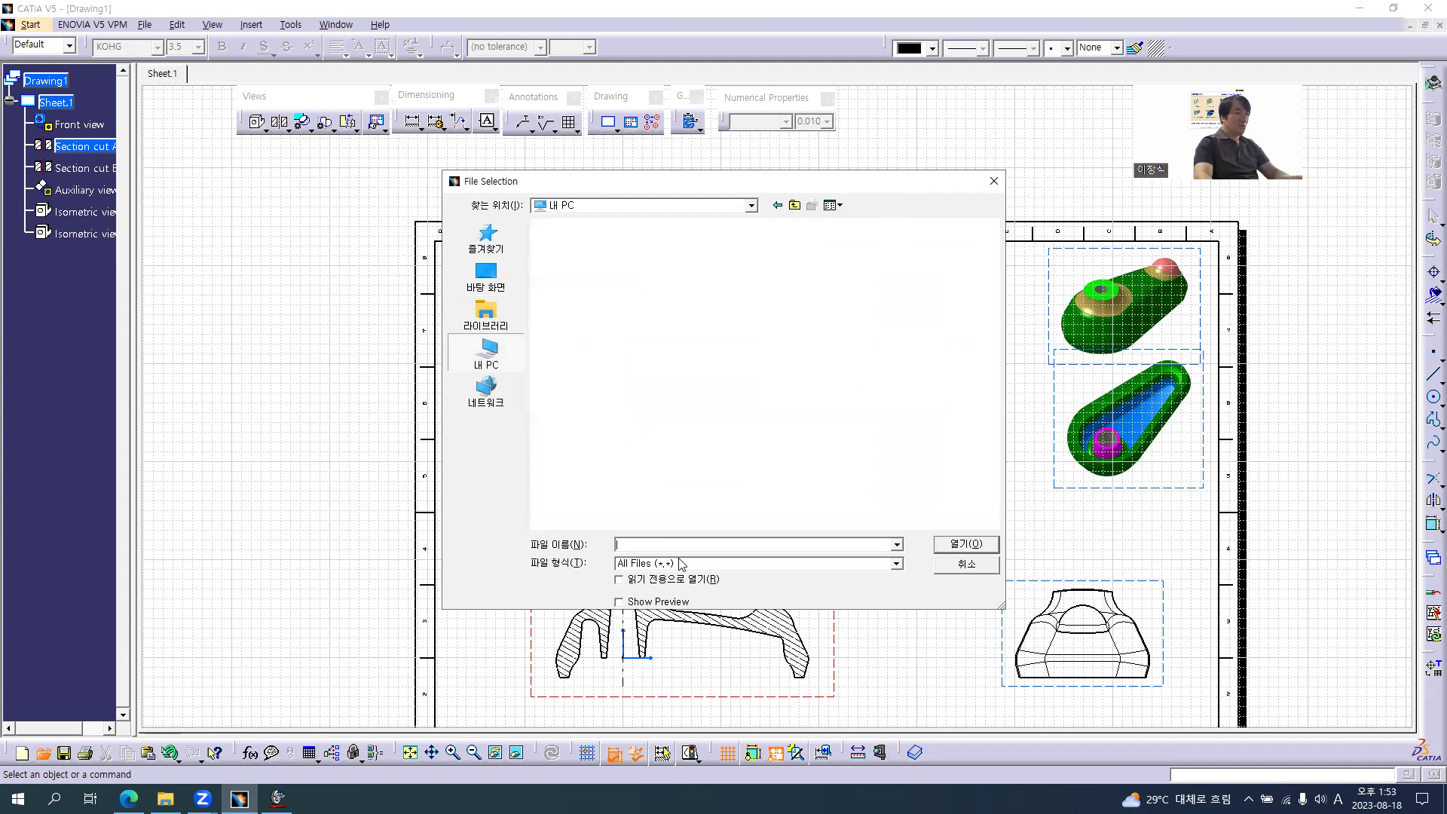
{"action": "double_click", "coordinate": [607, 471]}
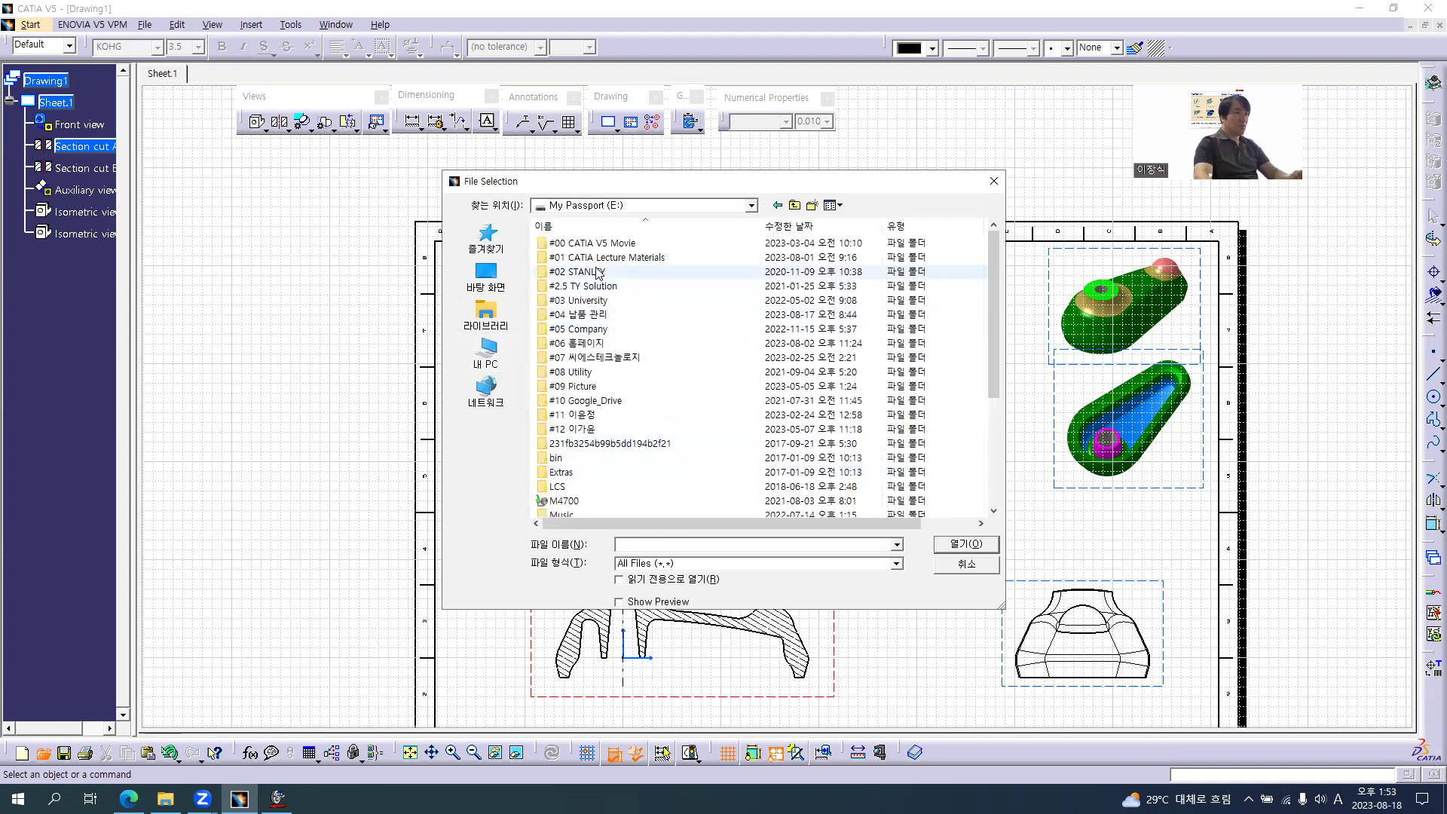
{"action": "double_click", "coordinate": [580, 243]}
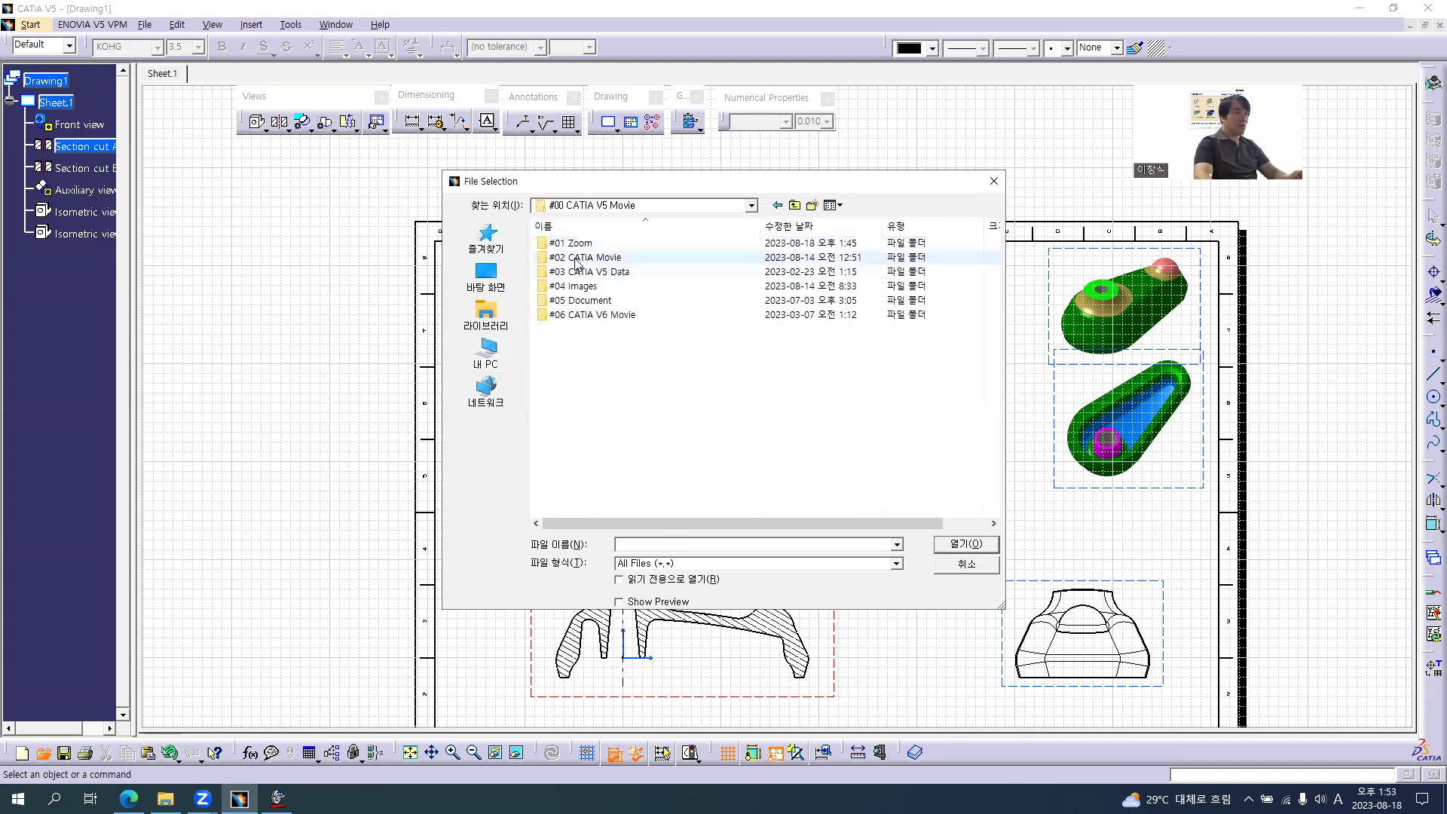
{"action": "double_click", "coordinate": [576, 271]}
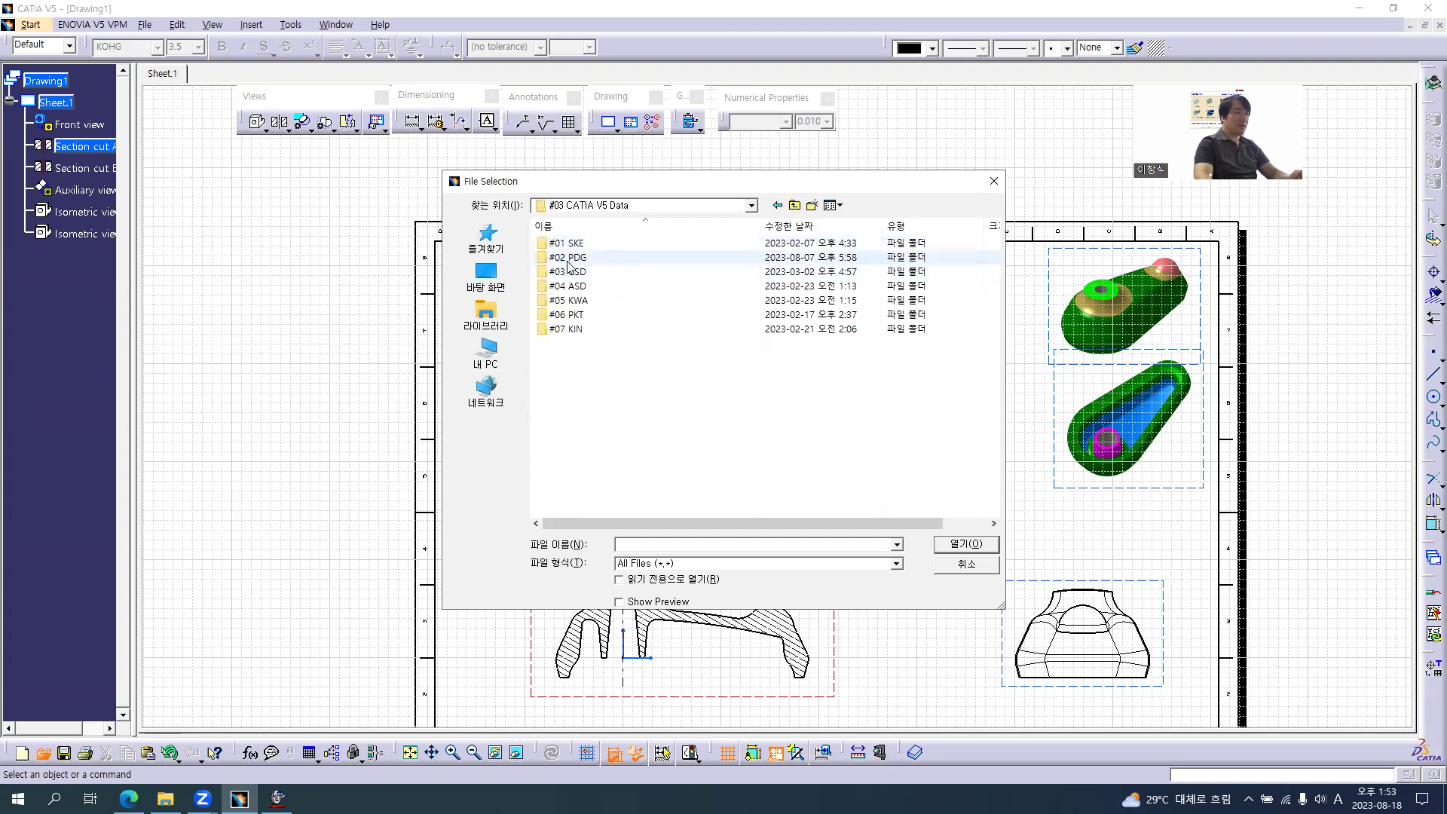
{"action": "double_click", "coordinate": [568, 260]}
{"action": "double_click", "coordinate": [584, 287]}
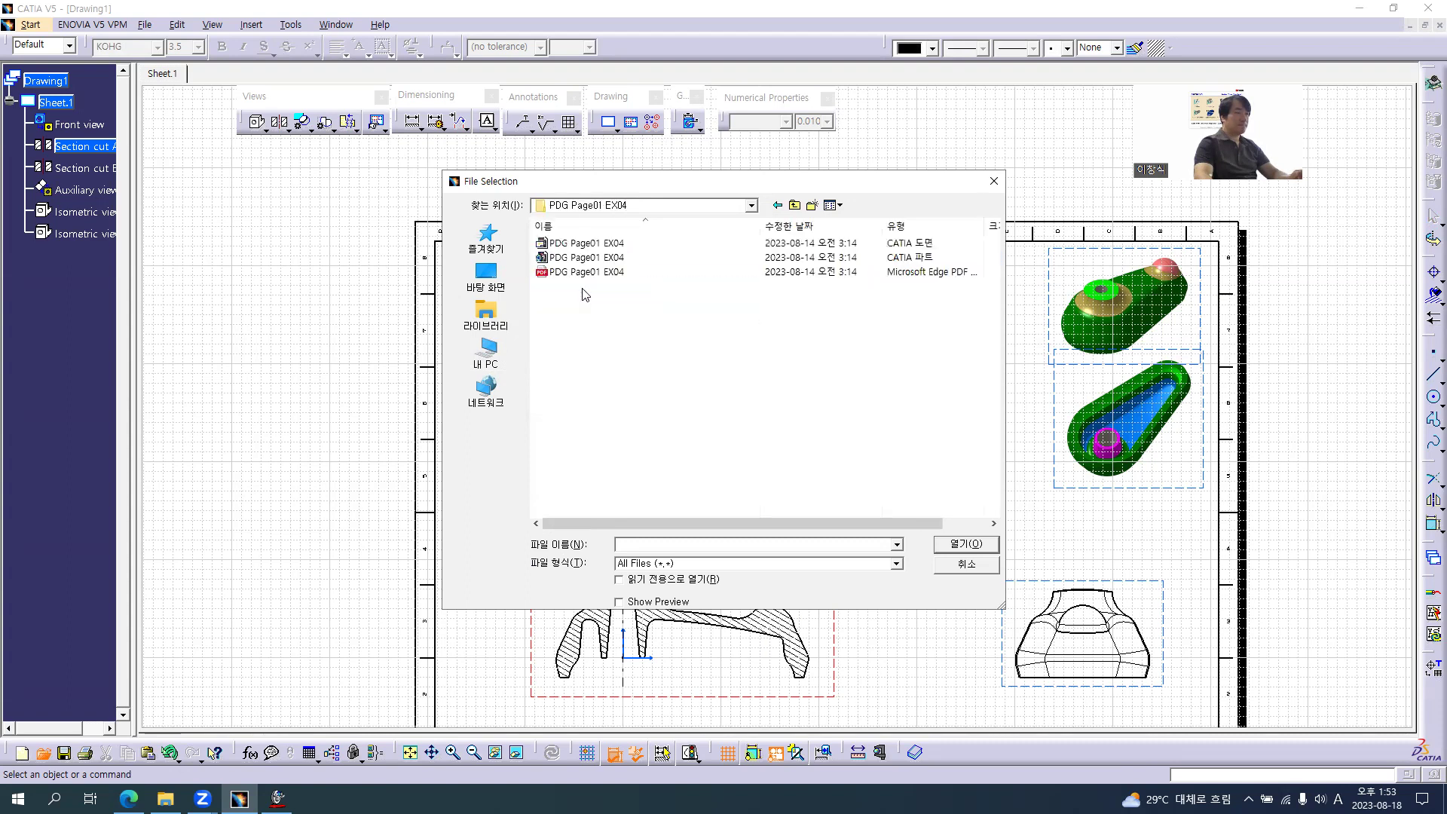
{"action": "double_click", "coordinate": [580, 242]}
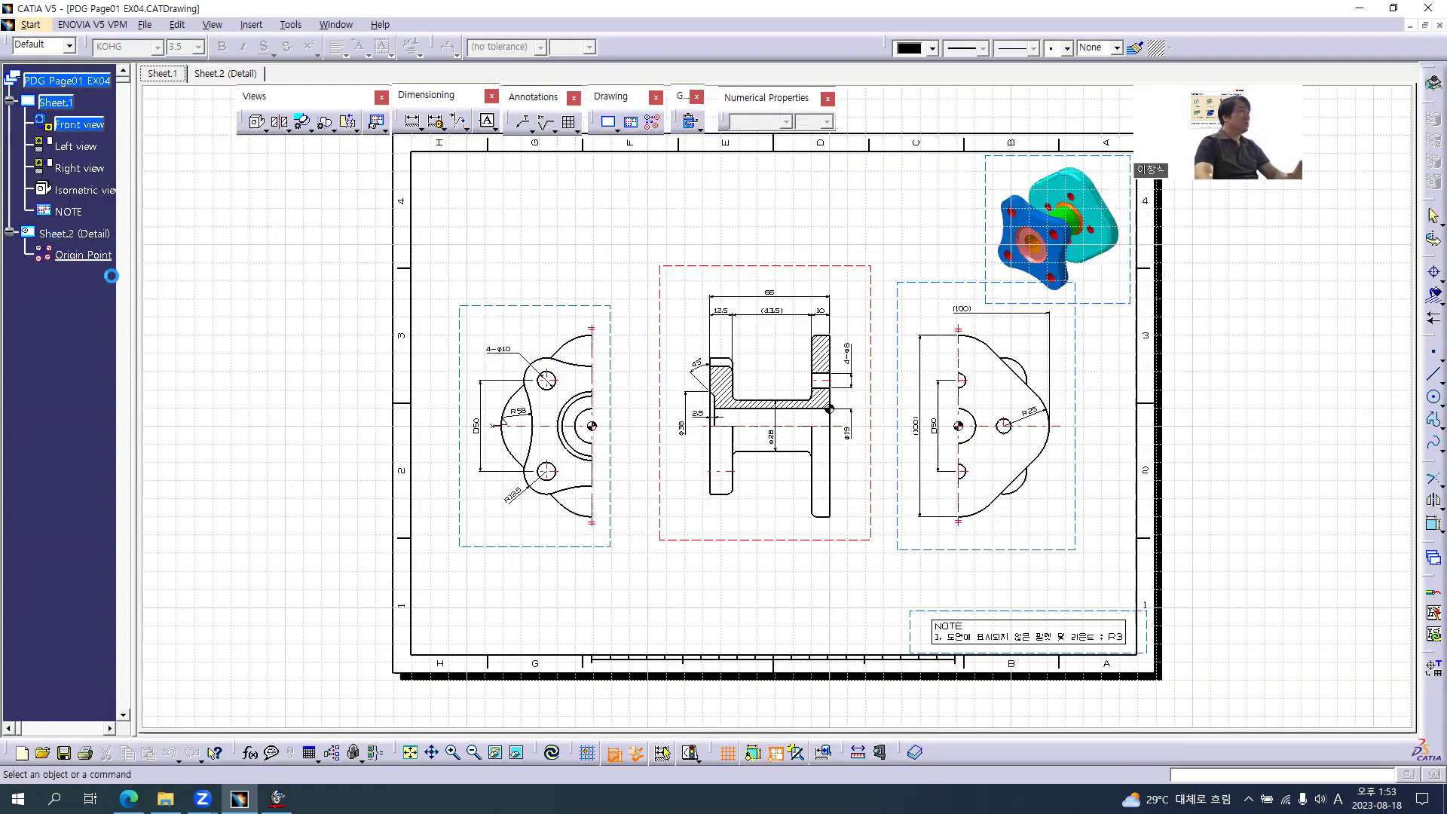
Copy Sheet.2 (Detail) with its Origin Point component from PDG Page01 EX04 and paste it into Drawing1
{"action": "left_click", "coordinate": [73, 236]}
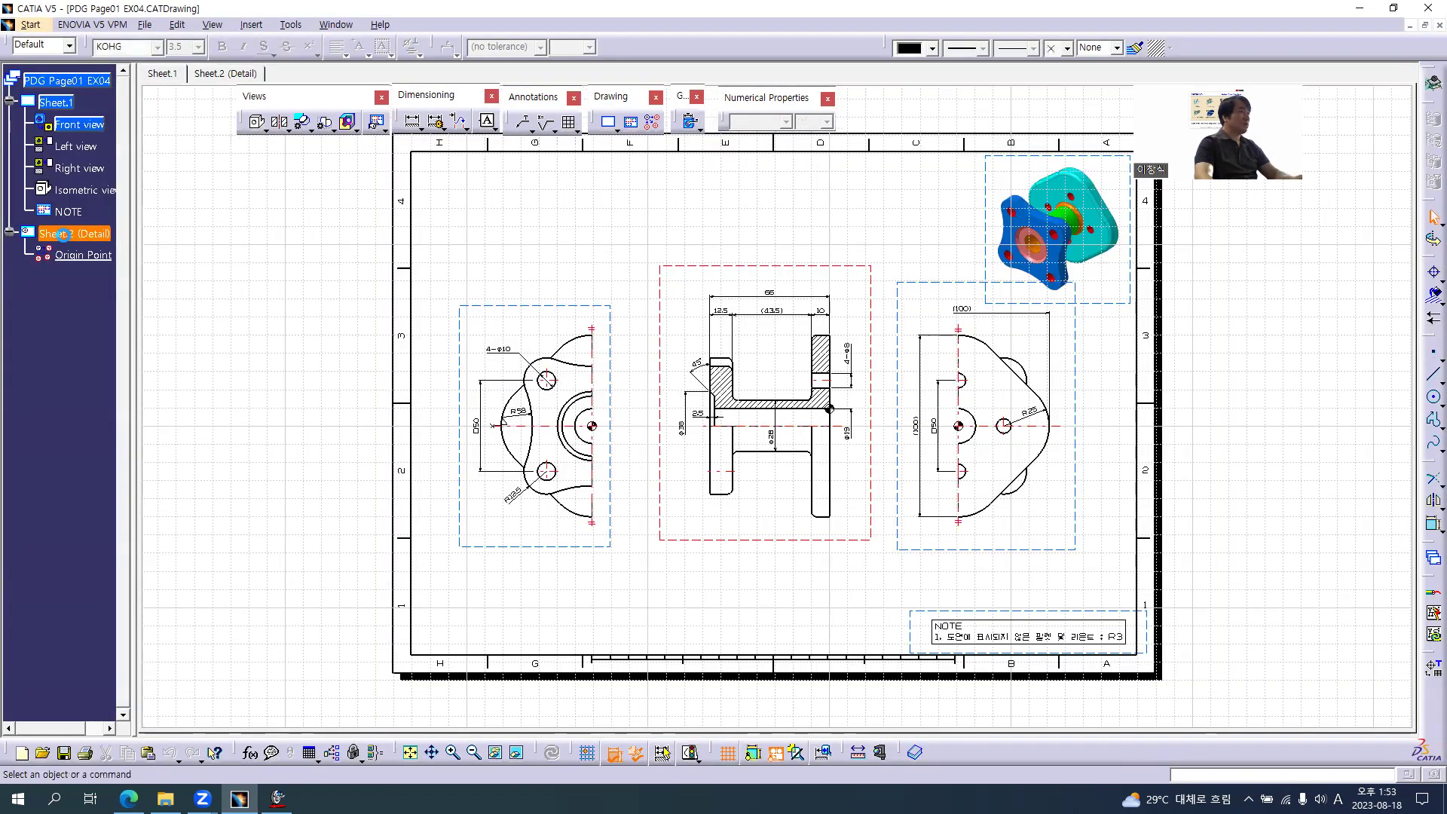
{"action": "key", "text": "alt+w"}
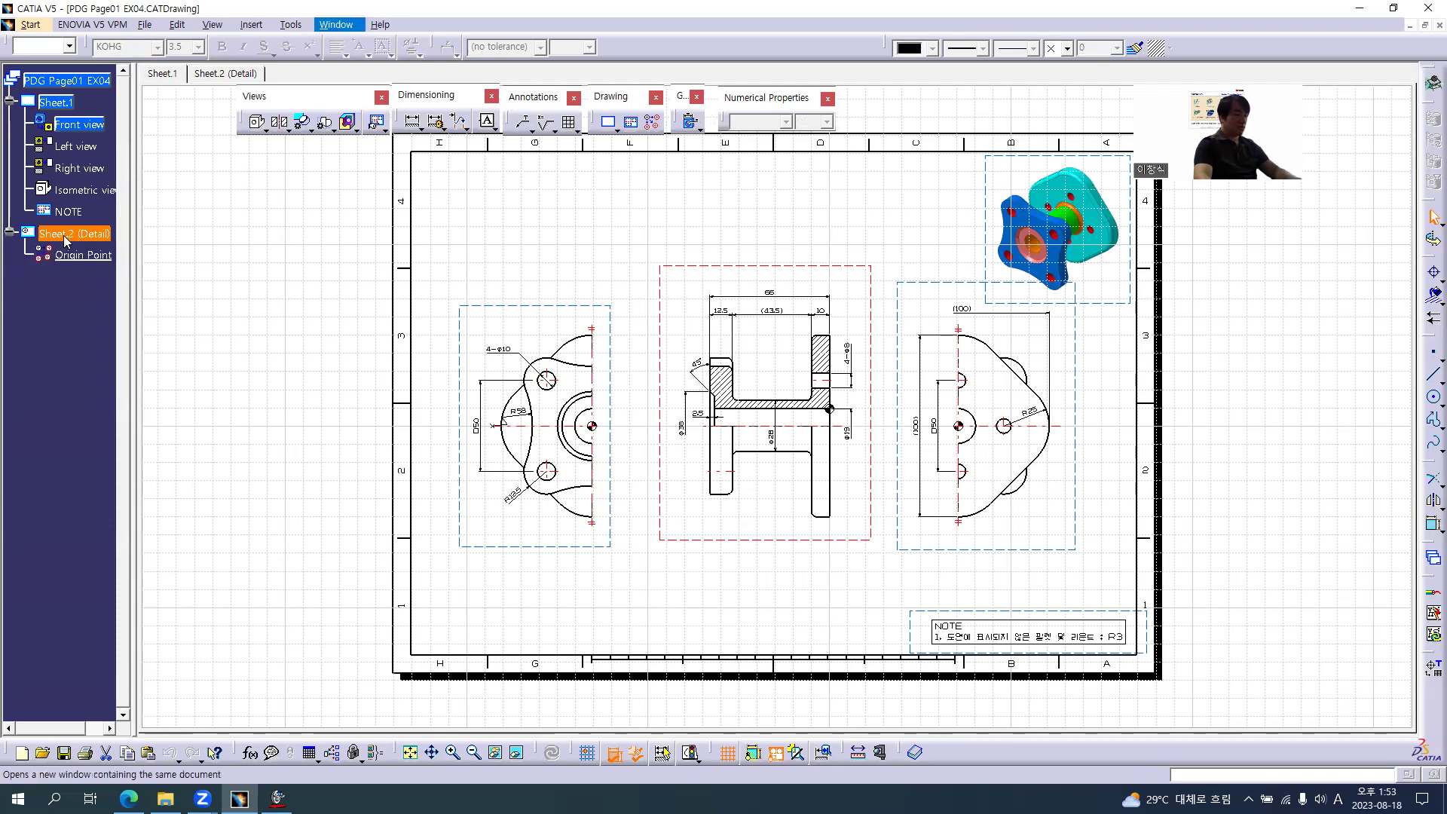
{"action": "key", "text": "Down"}
{"action": "key", "text": "Down"}
{"action": "key", "text": "Down"}
{"action": "key", "text": "Down"}
{"action": "key", "text": "Return"}
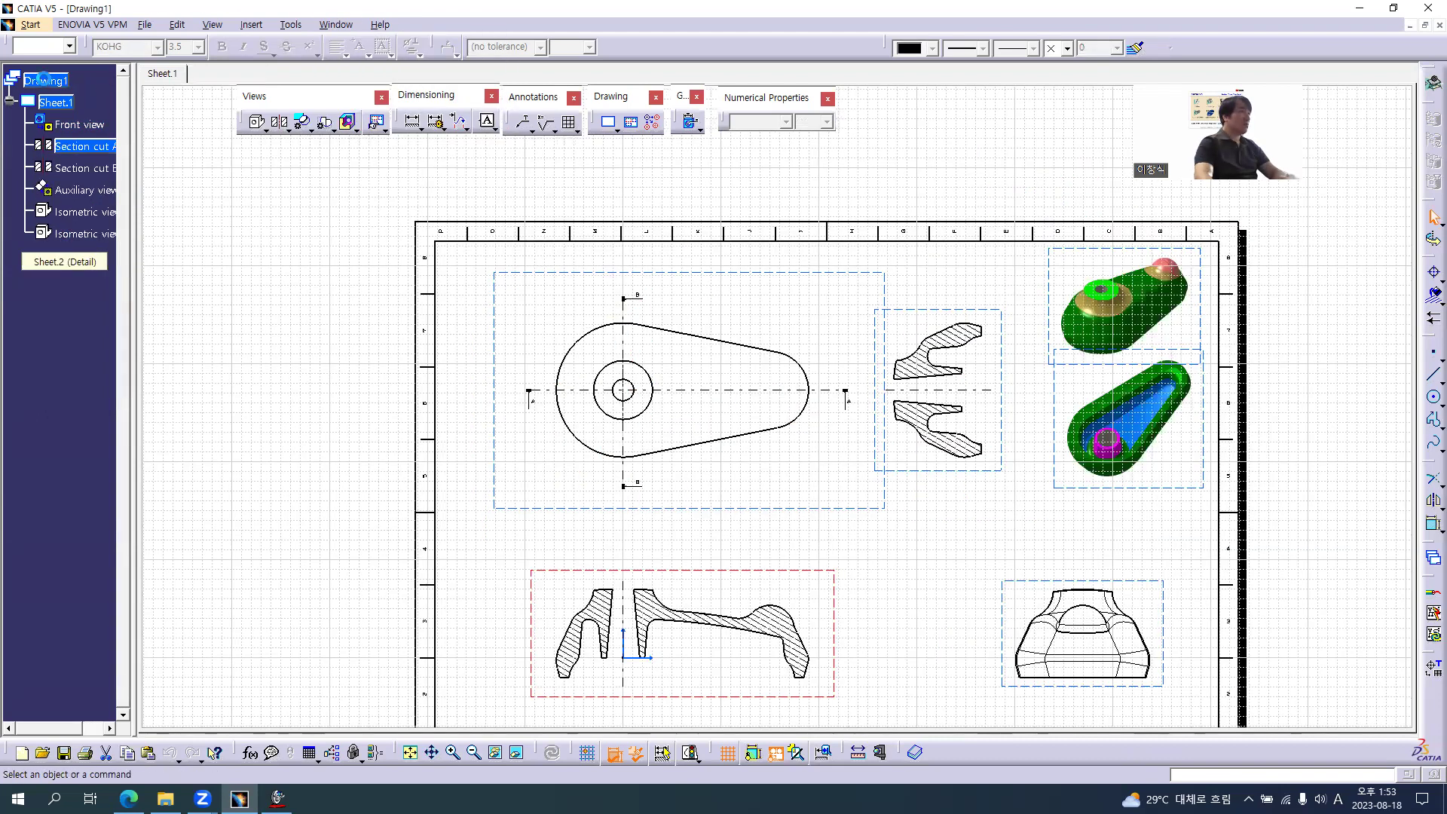
{"action": "left_click", "coordinate": [45, 80]}
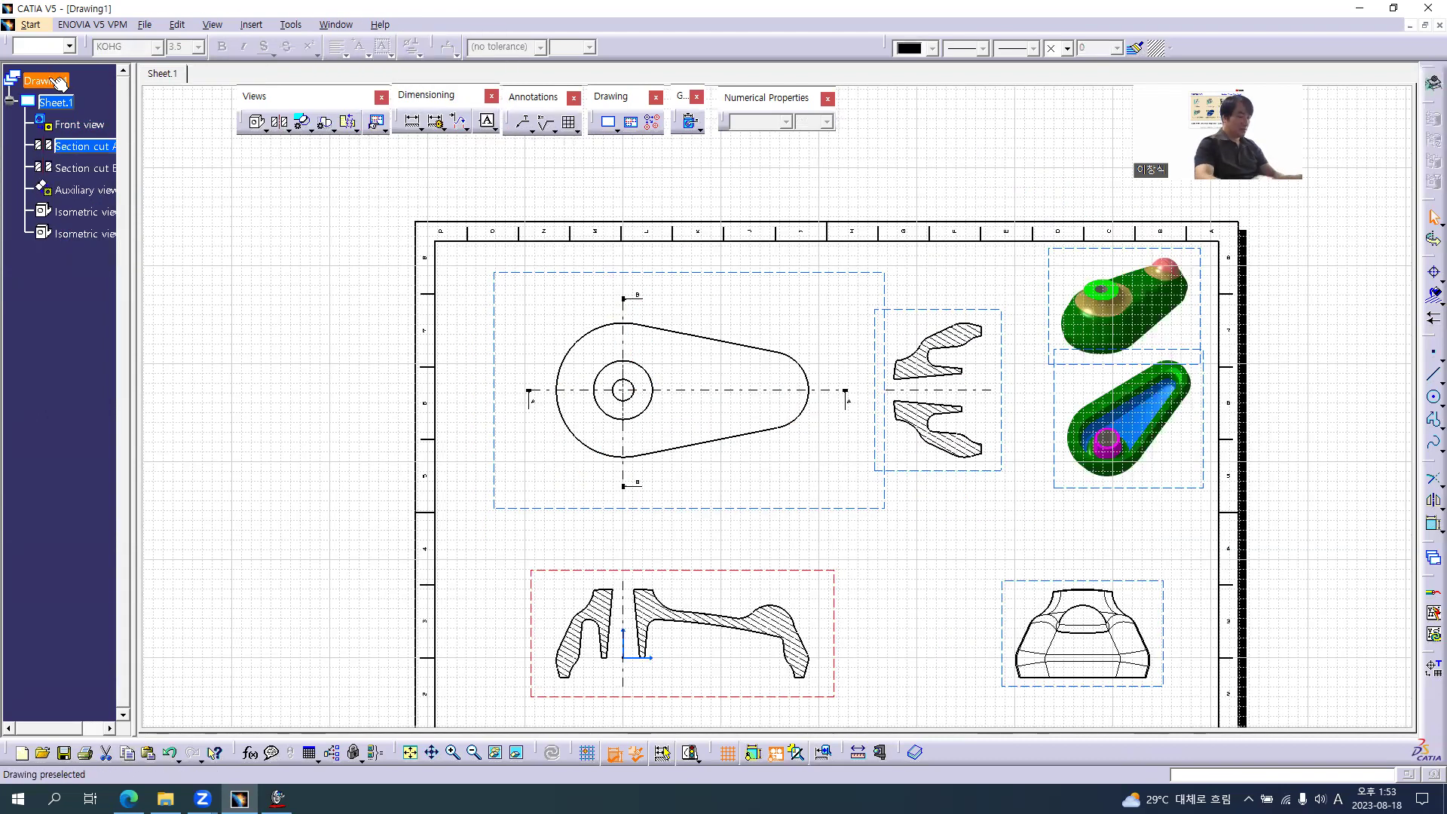
{"action": "key", "text": "ctrl+v"}
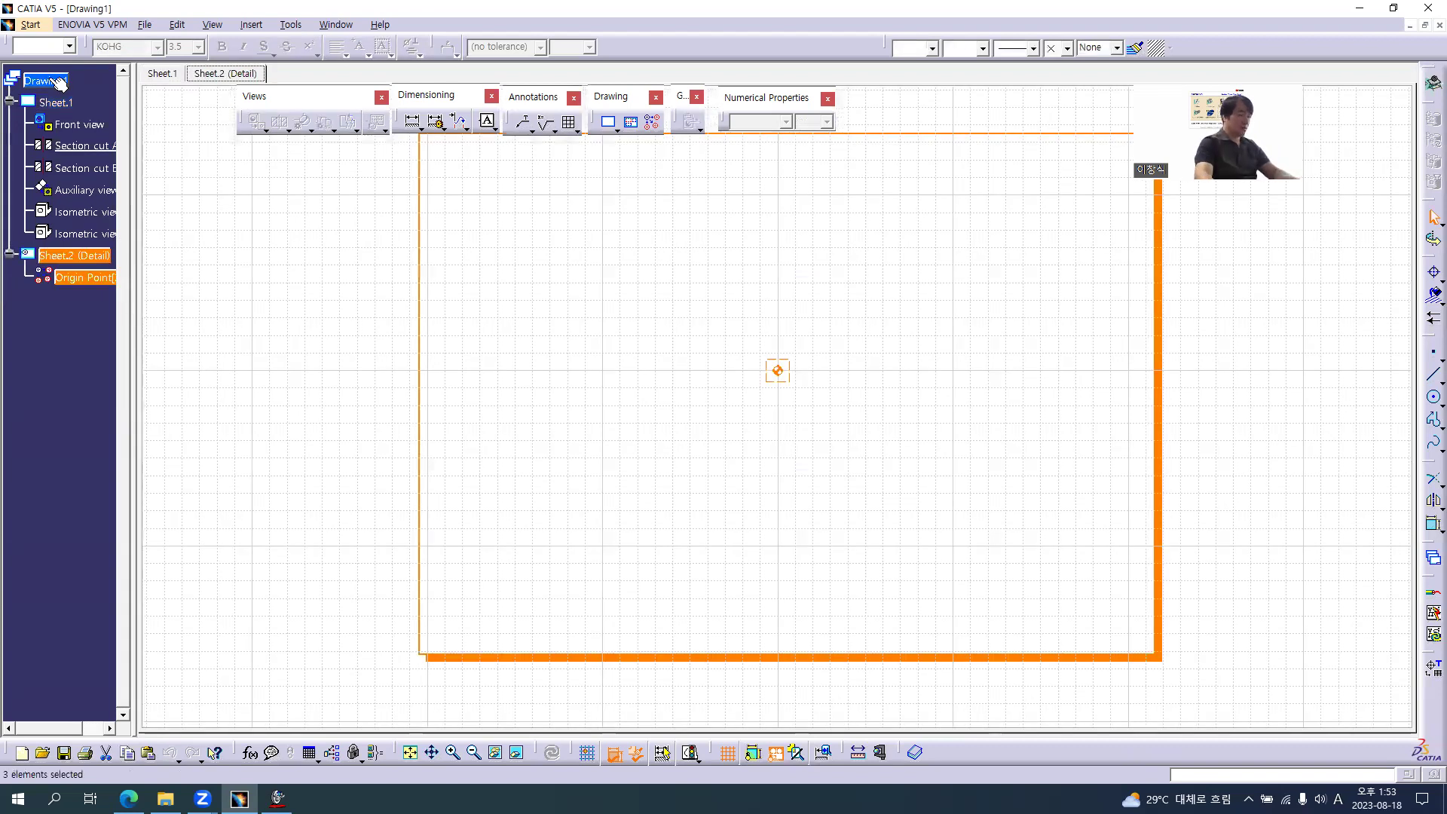
Switch back to the PDG Page01 EX04 drawing and close it
{"action": "left_click", "coordinate": [220, 316]}
{"action": "key", "text": "alt+w"}
{"action": "key", "text": "3"}
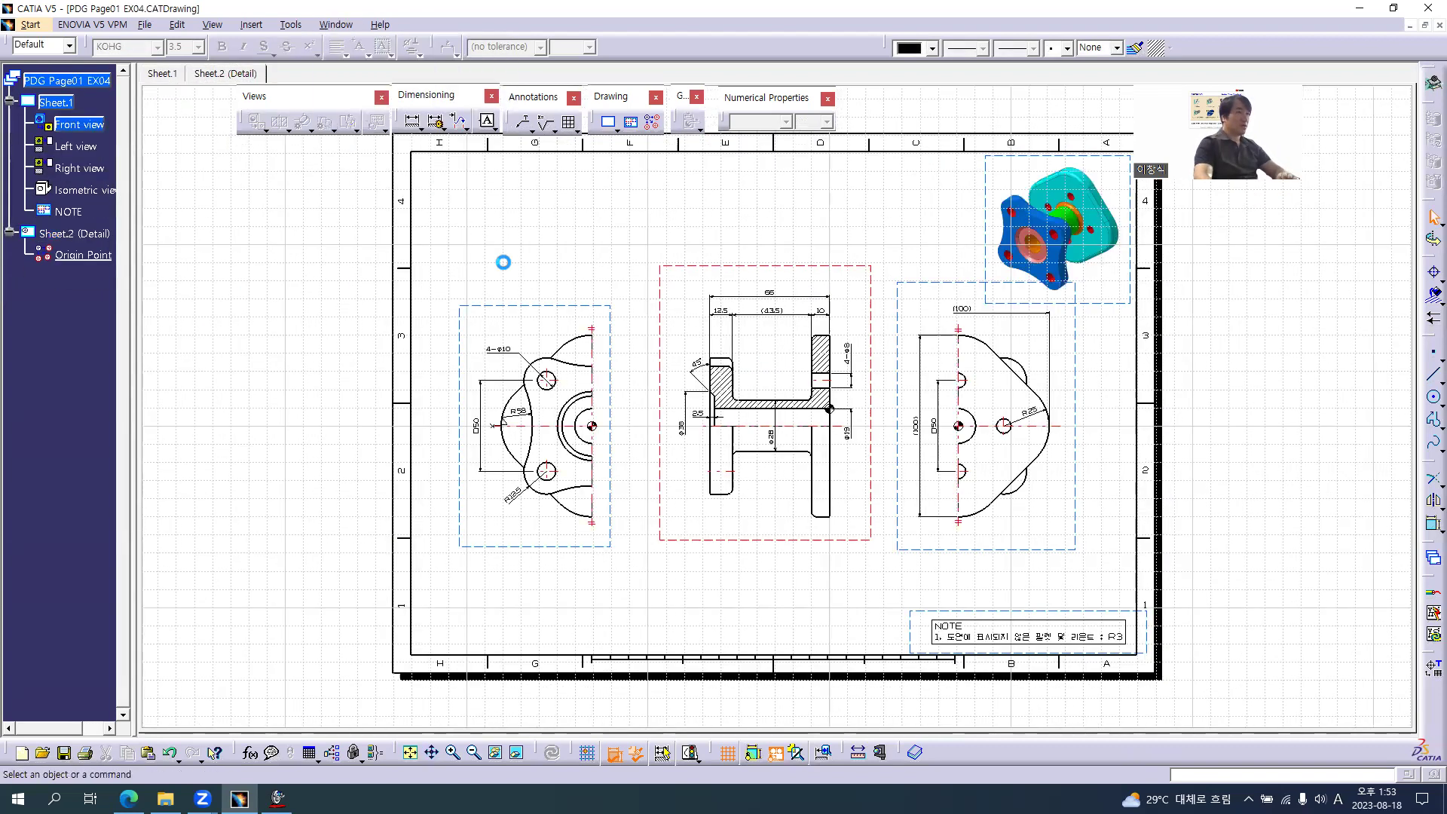
{"action": "left_click", "coordinate": [1424, 25]}
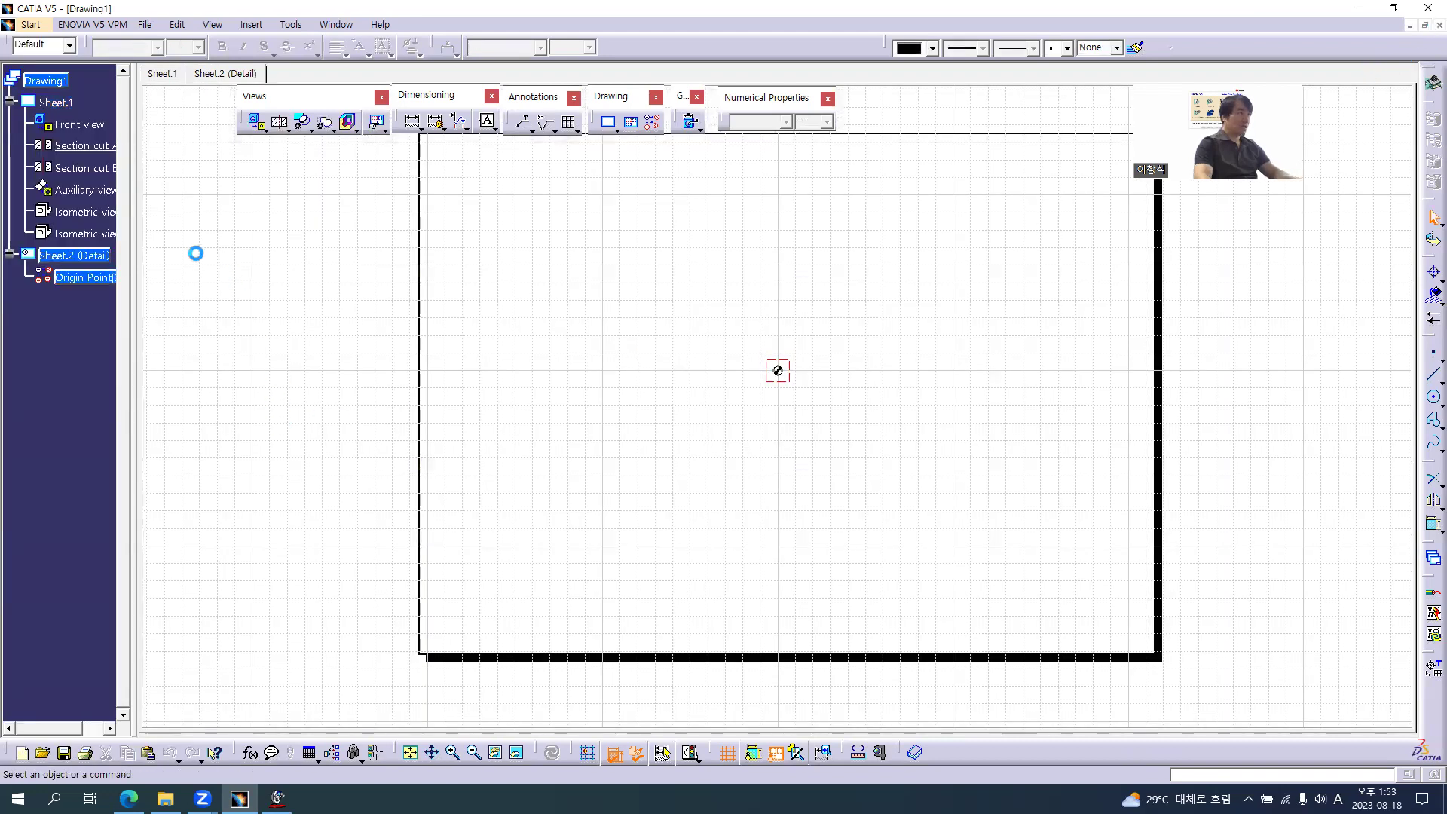
Activate the front view and place an instance of the Origin Point 2D component at the centre of its concentric circles
{"action": "double_click", "coordinate": [80, 125]}
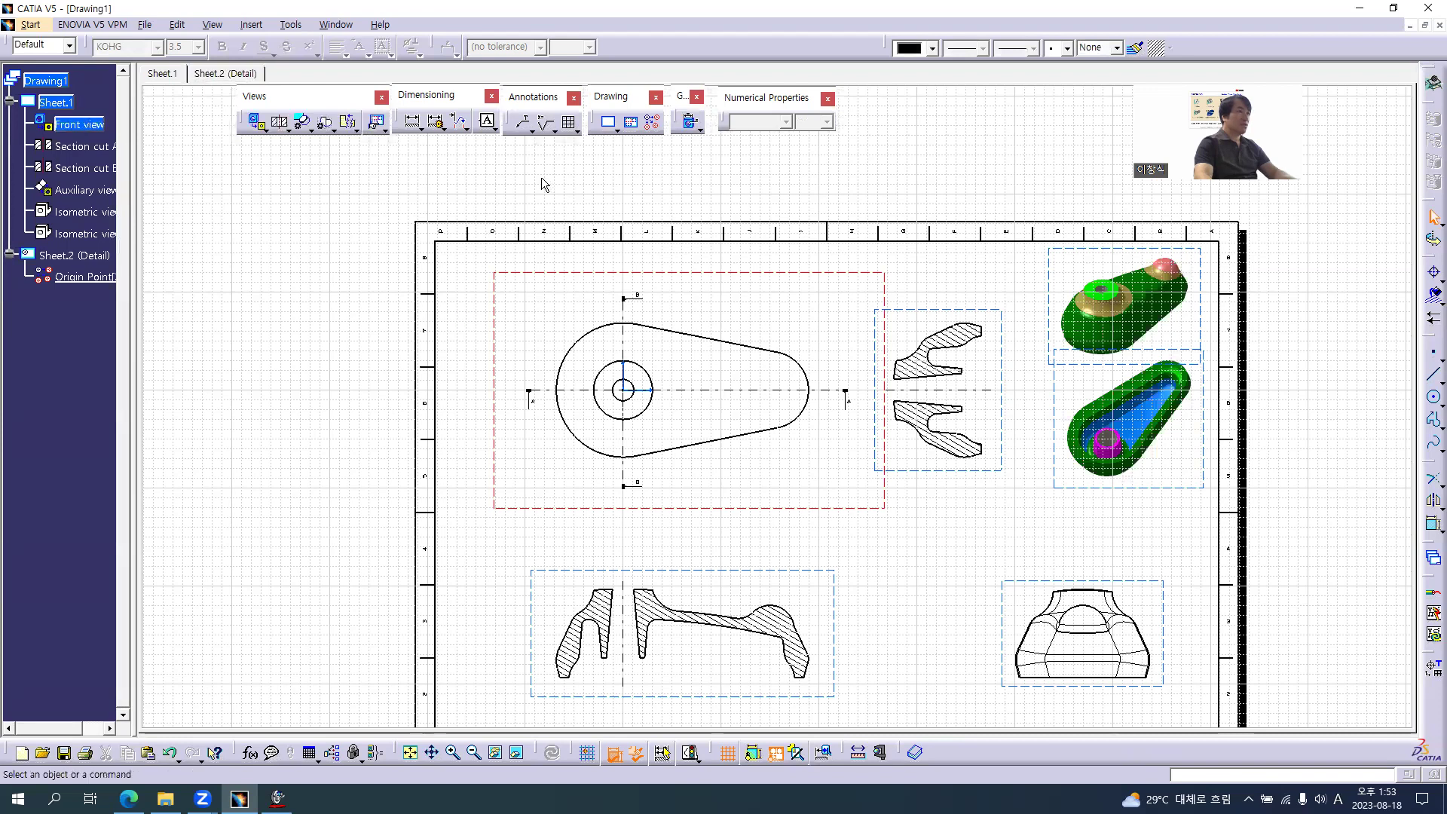
{"action": "left_click", "coordinate": [652, 125]}
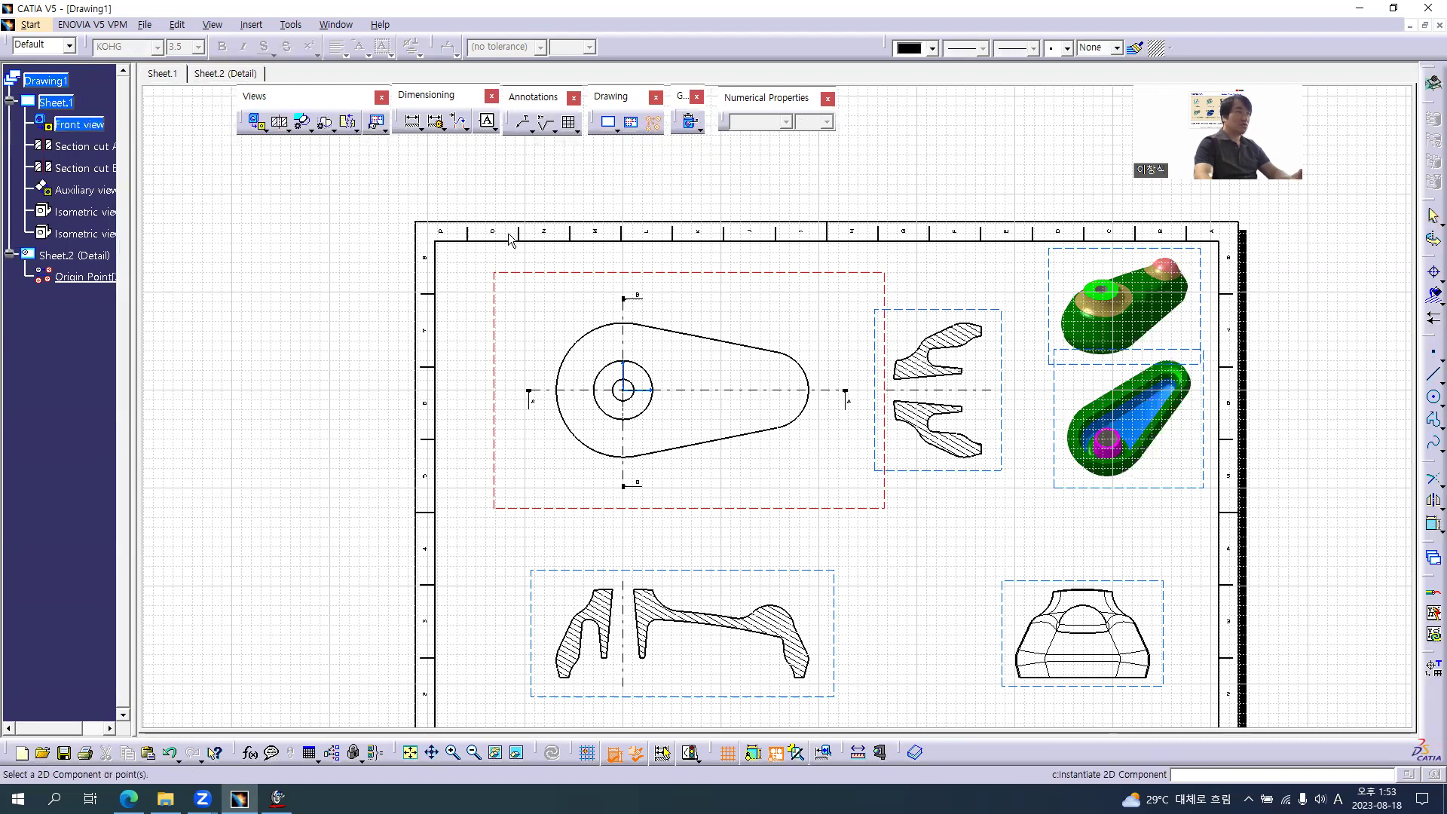
{"action": "left_click", "coordinate": [85, 276]}
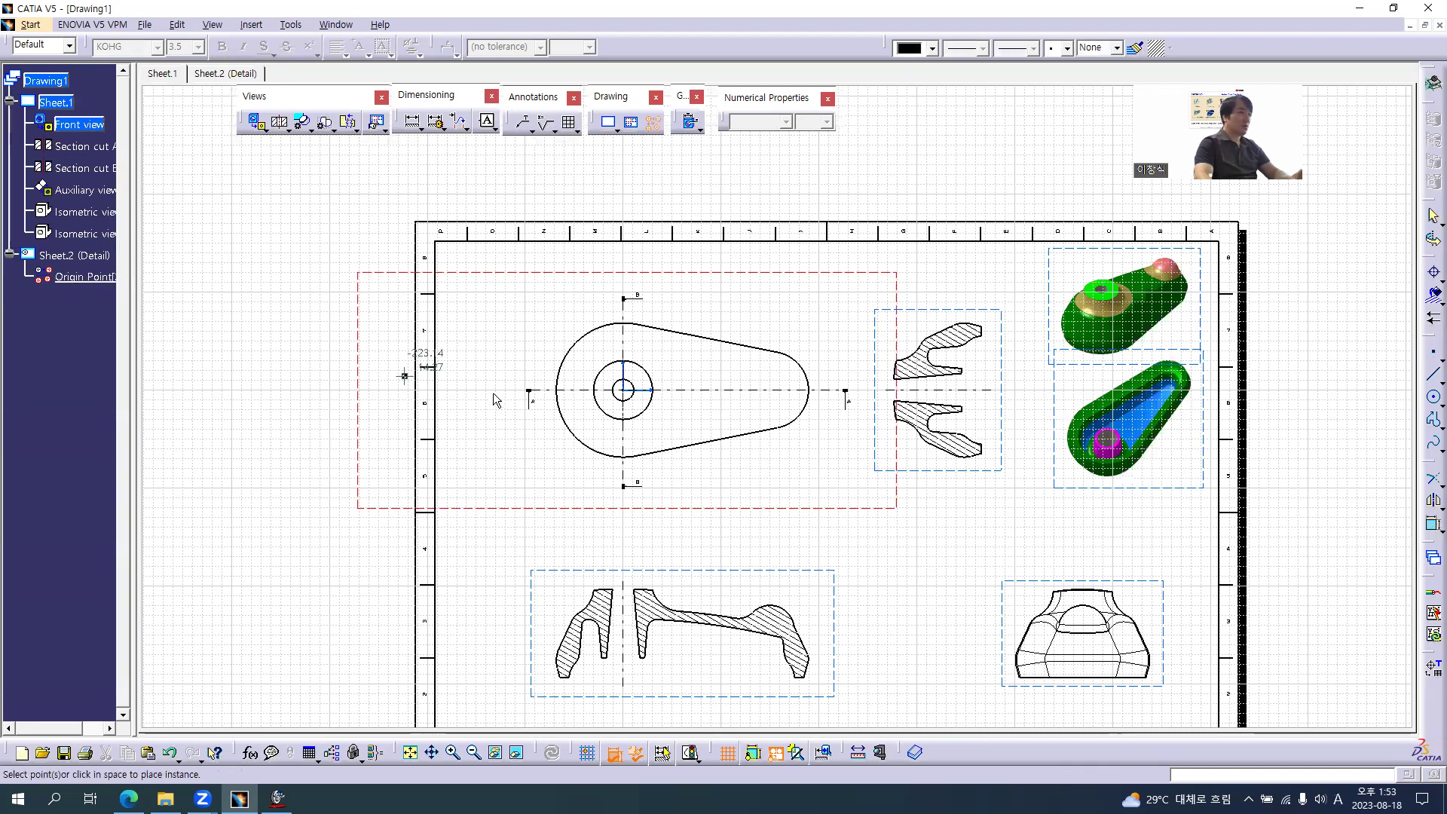
{"action": "left_click", "coordinate": [624, 390]}
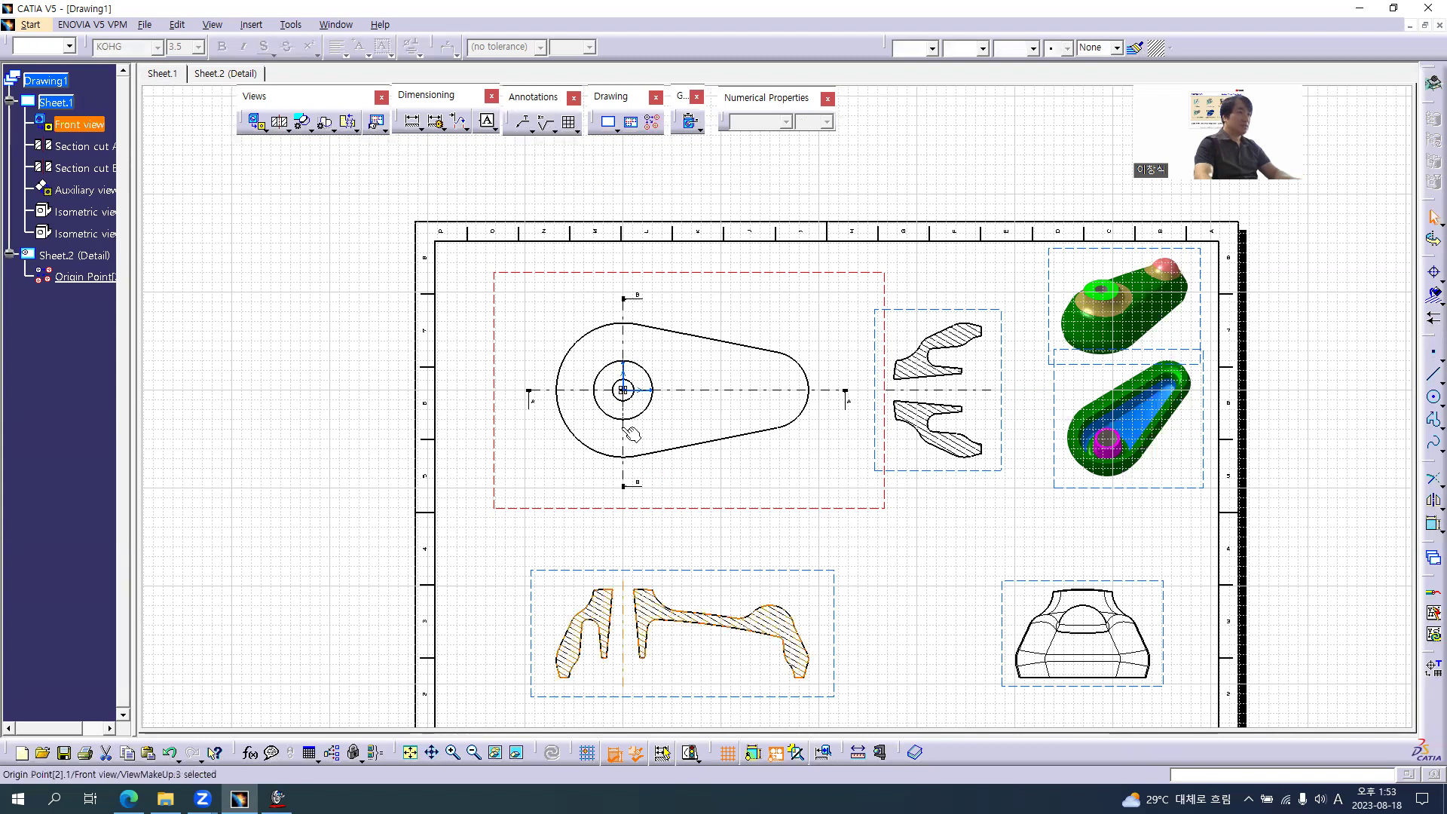
Activate section cut A-A and place an Origin Point 2D component instance at the view's axis origin
{"action": "double_click", "coordinate": [649, 578]}
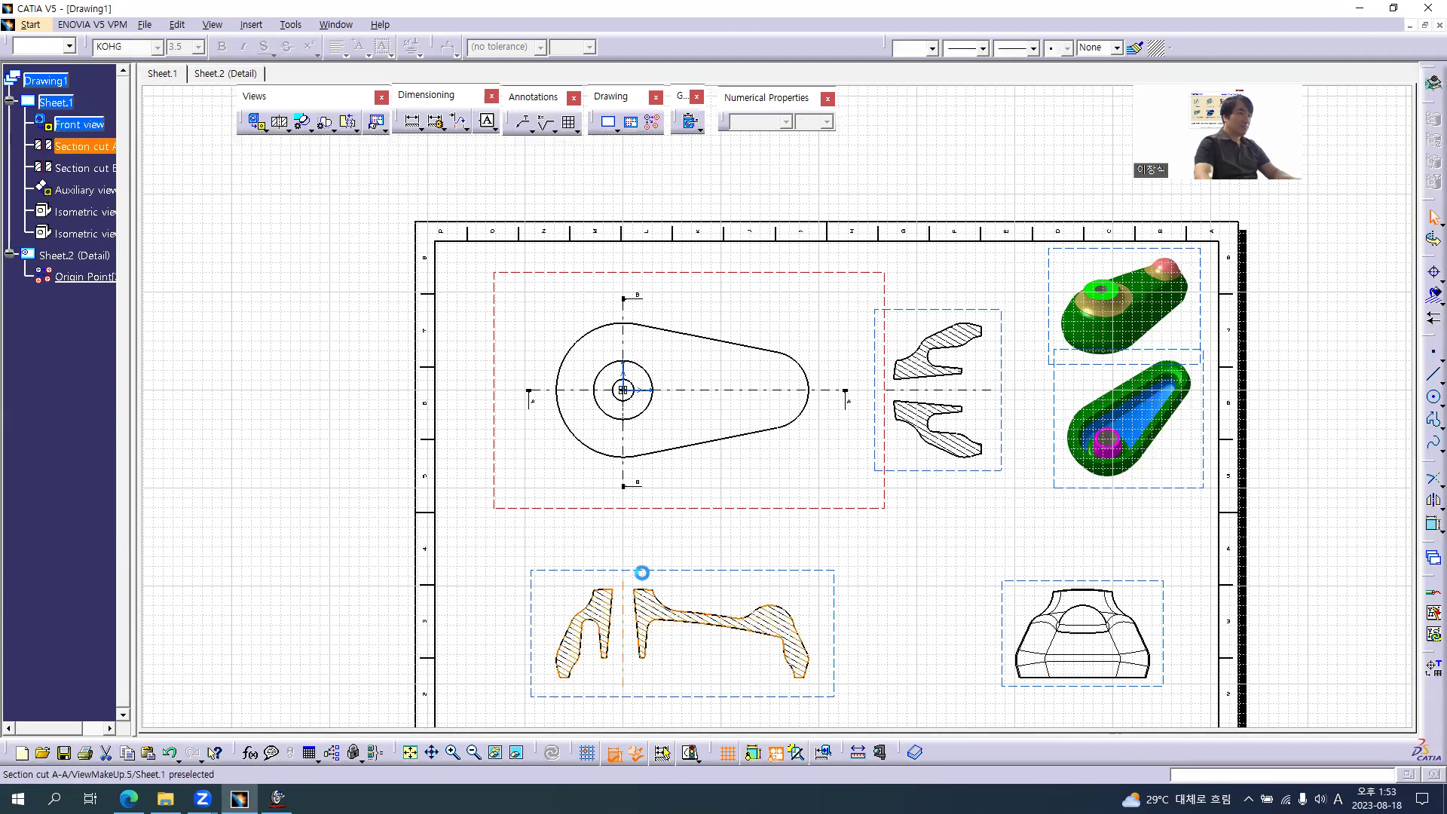
{"action": "middle_click_drag", "start_coordinate": [680, 556], "coordinate": [691, 239]}
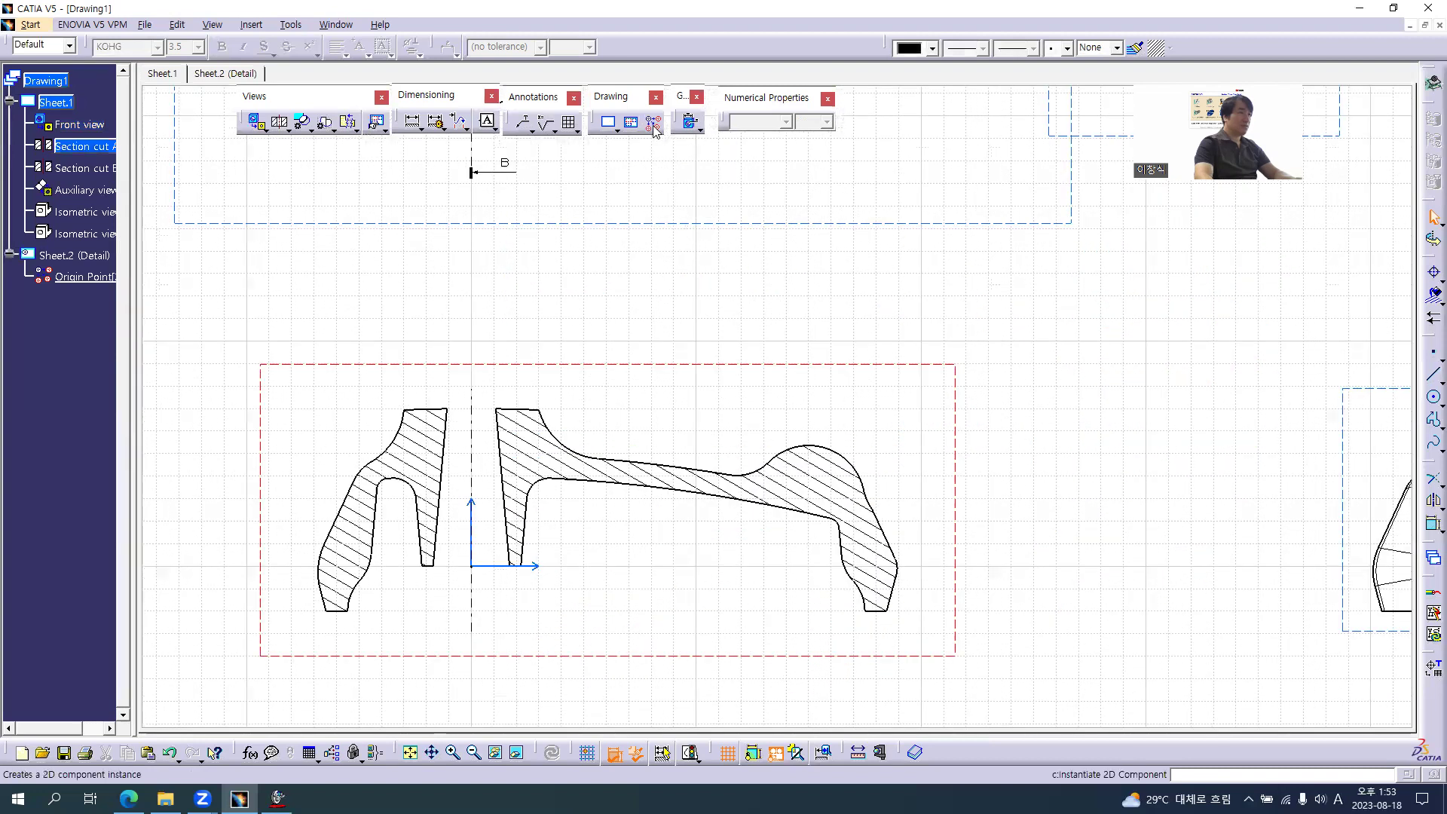
{"action": "left_click", "coordinate": [92, 278]}
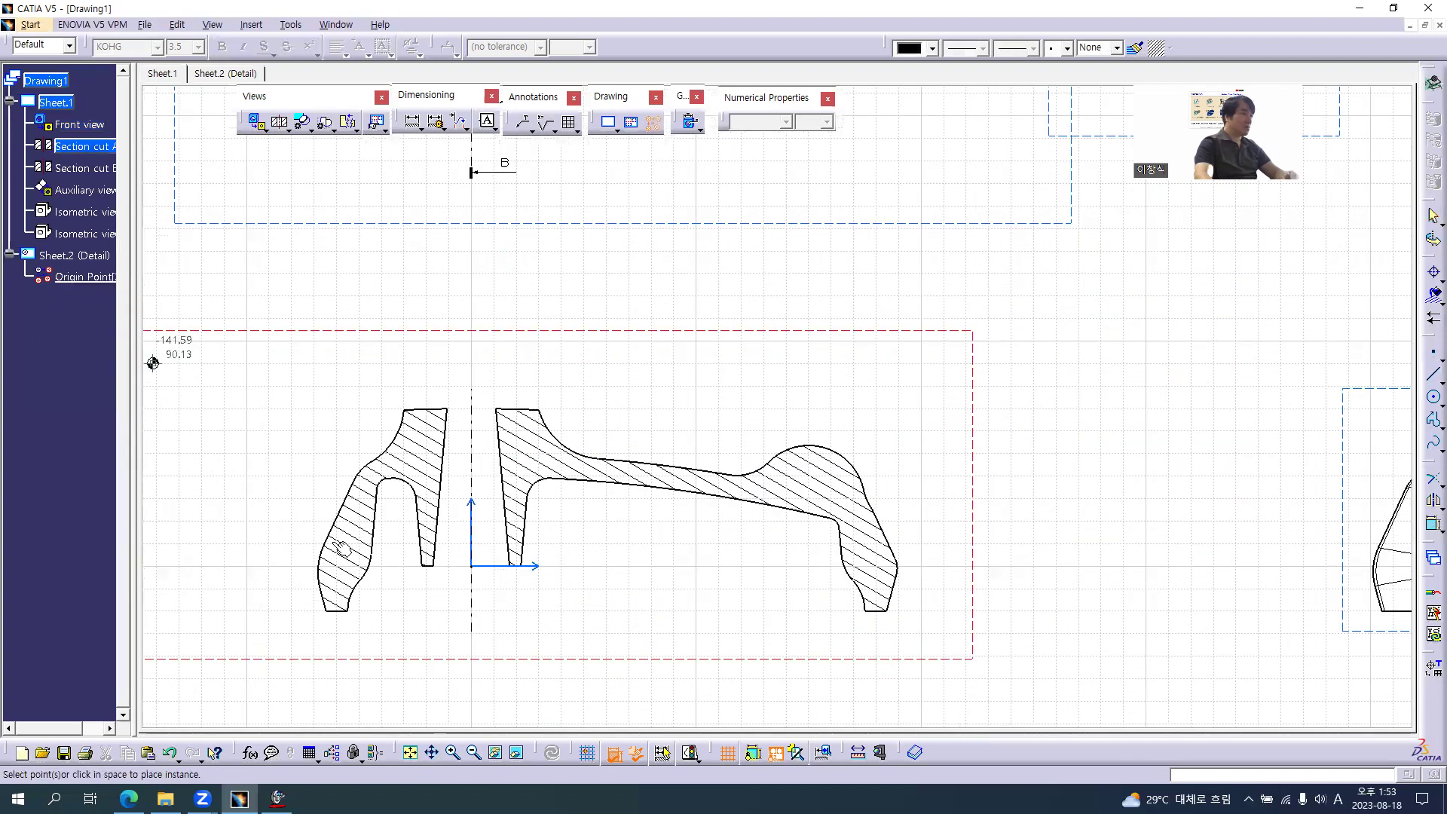
{"action": "left_click", "coordinate": [471, 565]}
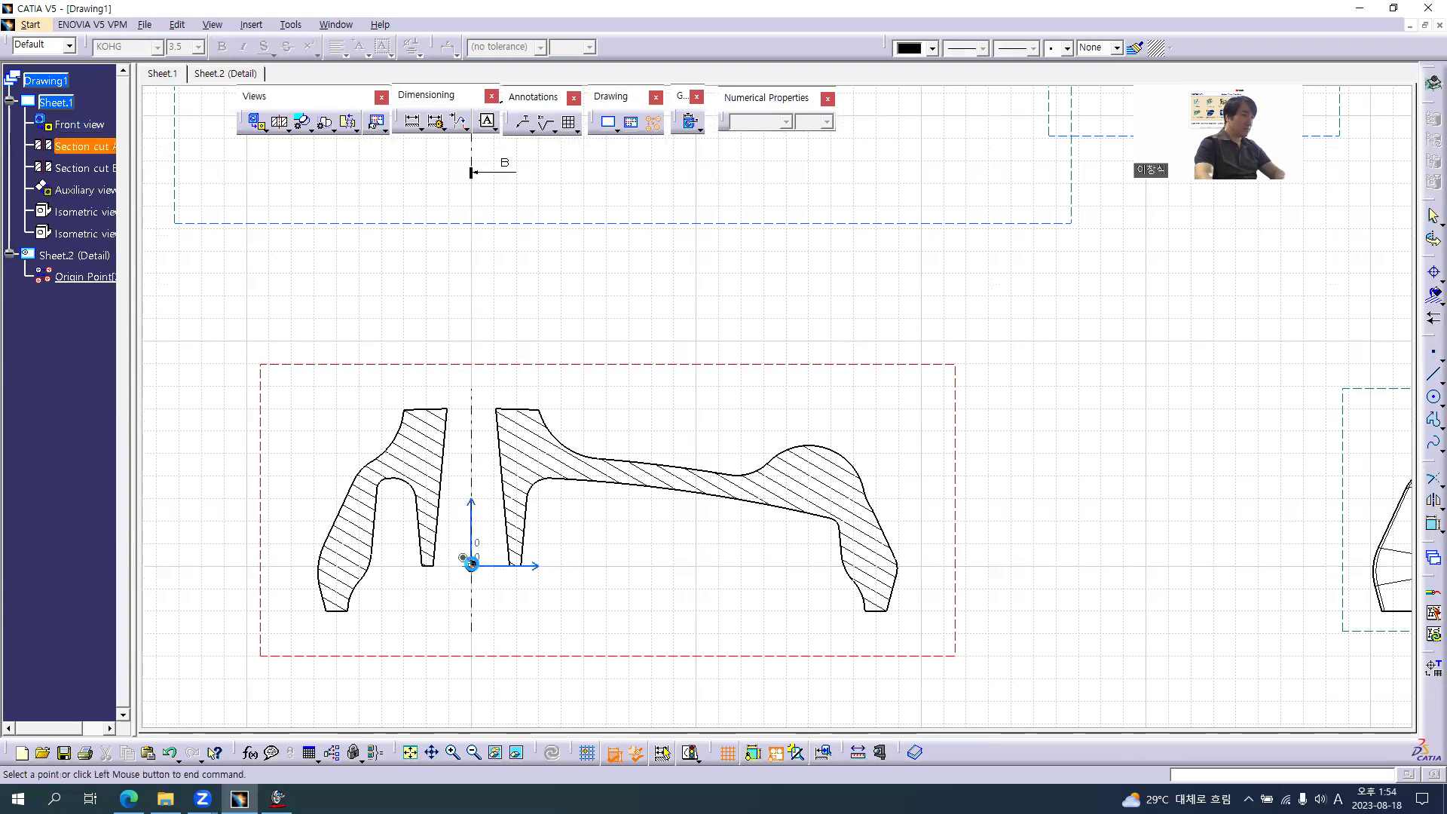
{"action": "mouse_move", "coordinate": [637, 303]}
{"action": "middle_mouse_down", "text": "ctrl"}
{"action": "mouse_move", "coordinate": [630, 381]}
{"action": "mouse_move", "coordinate": [649, 394]}
{"action": "middle_mouse_up", "text": "ctrl"}
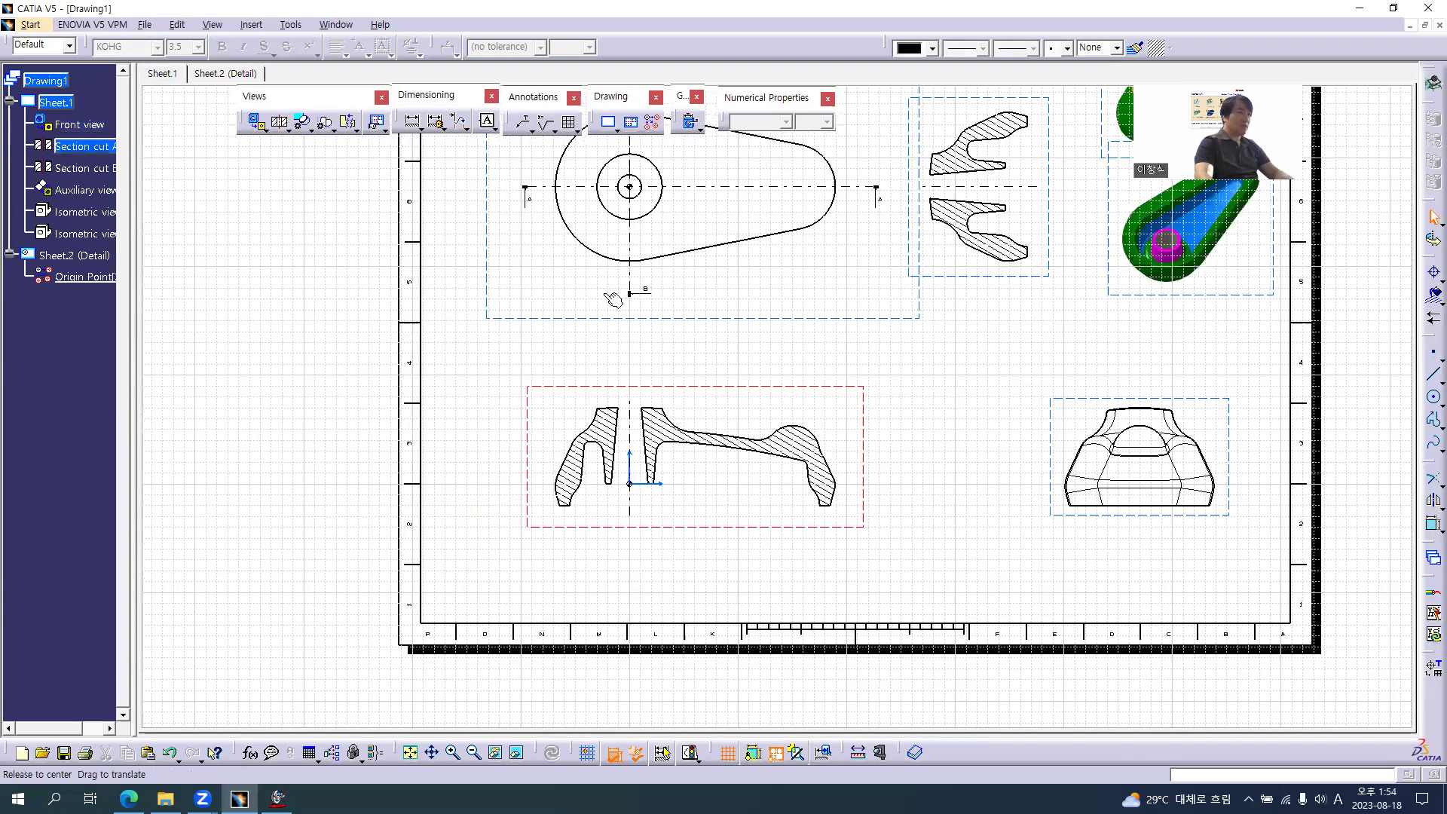
Set the dimension in the Origin Point component on Sheet.2 (Detail) to 10 mm and reactivate the front view on Sheet.1
{"action": "double_click", "coordinate": [96, 278]}
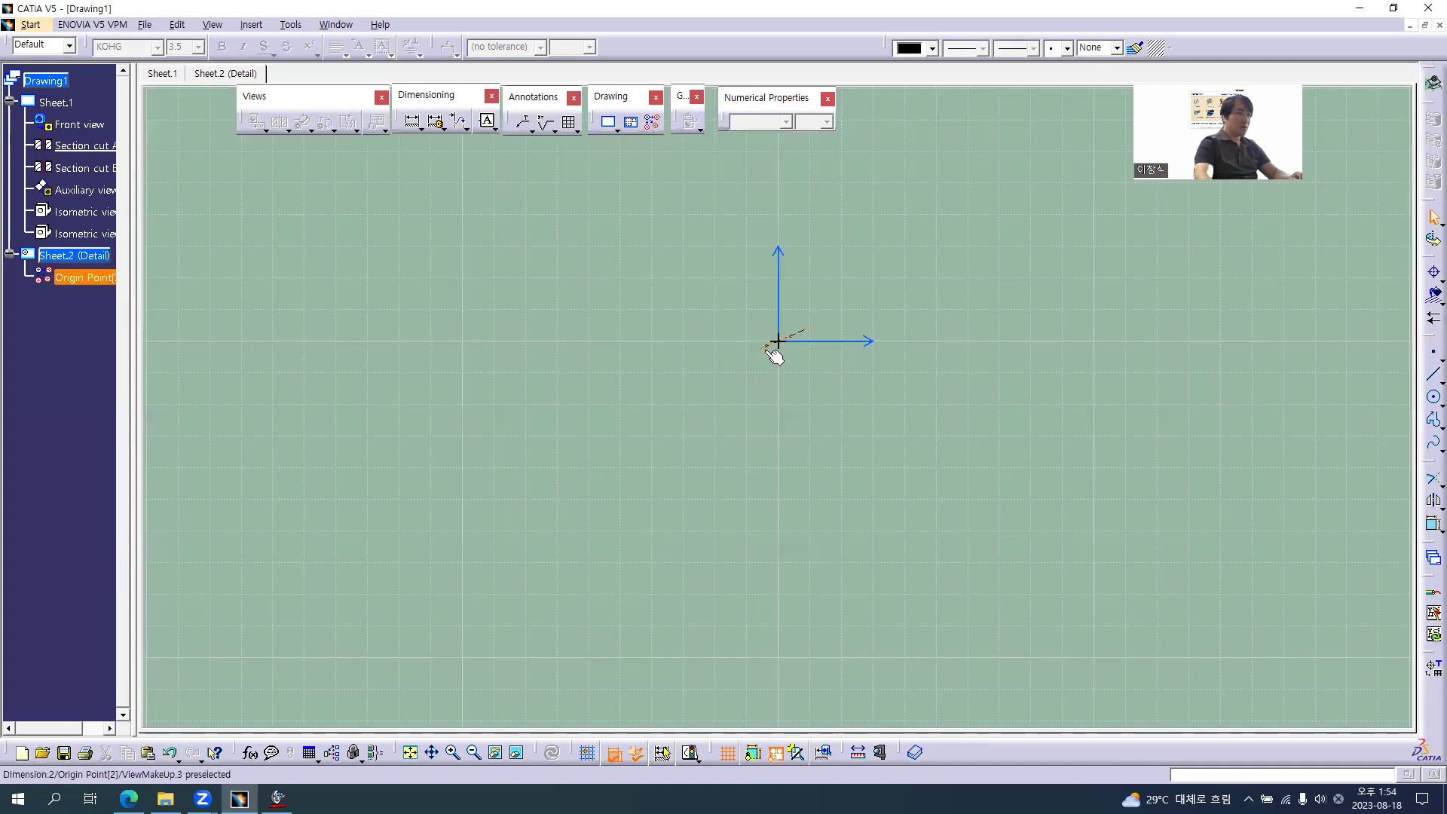
{"action": "double_click", "coordinate": [775, 355]}
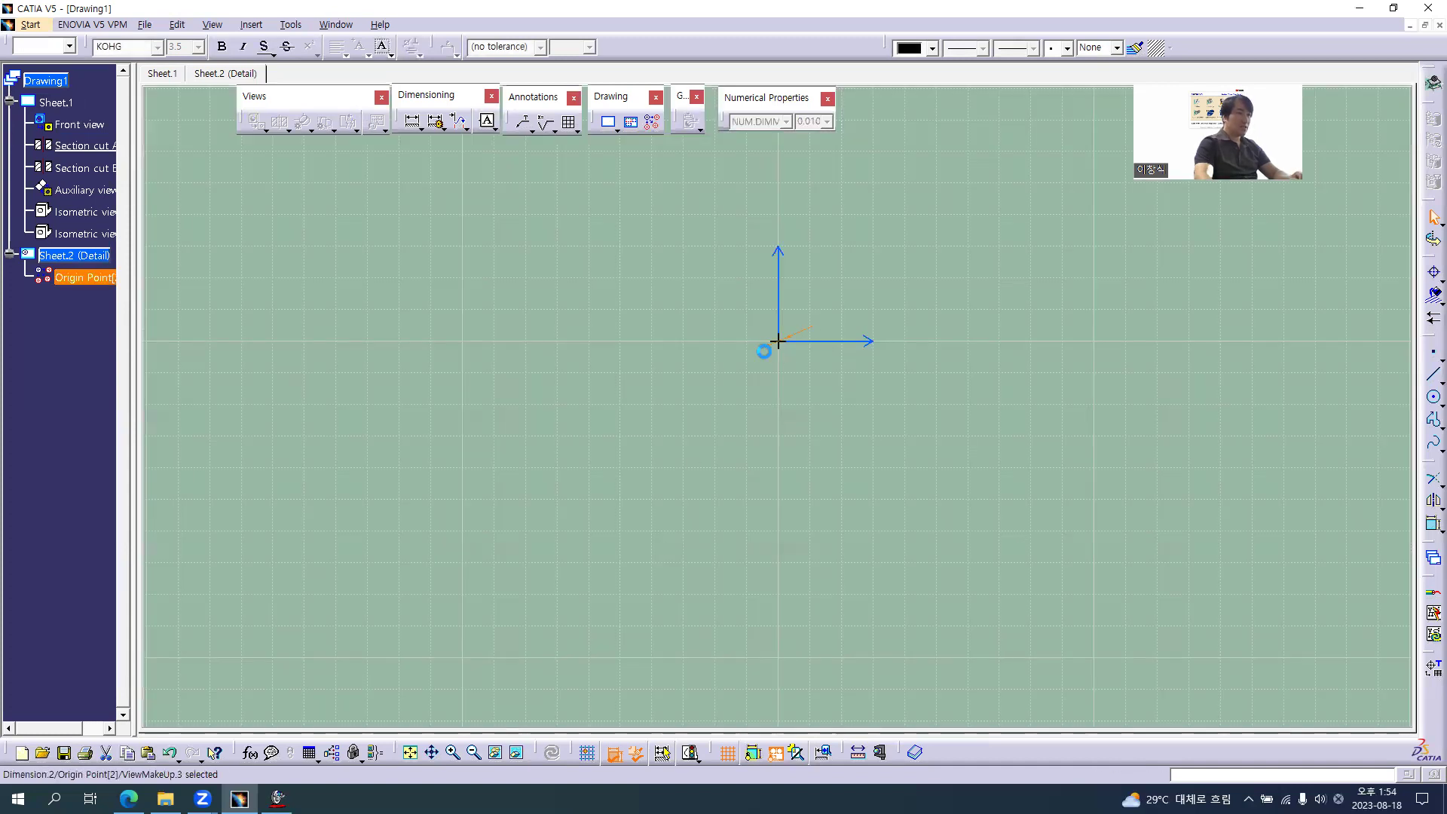
{"action": "type", "text": "10mm"}
{"action": "key", "text": "Return"}
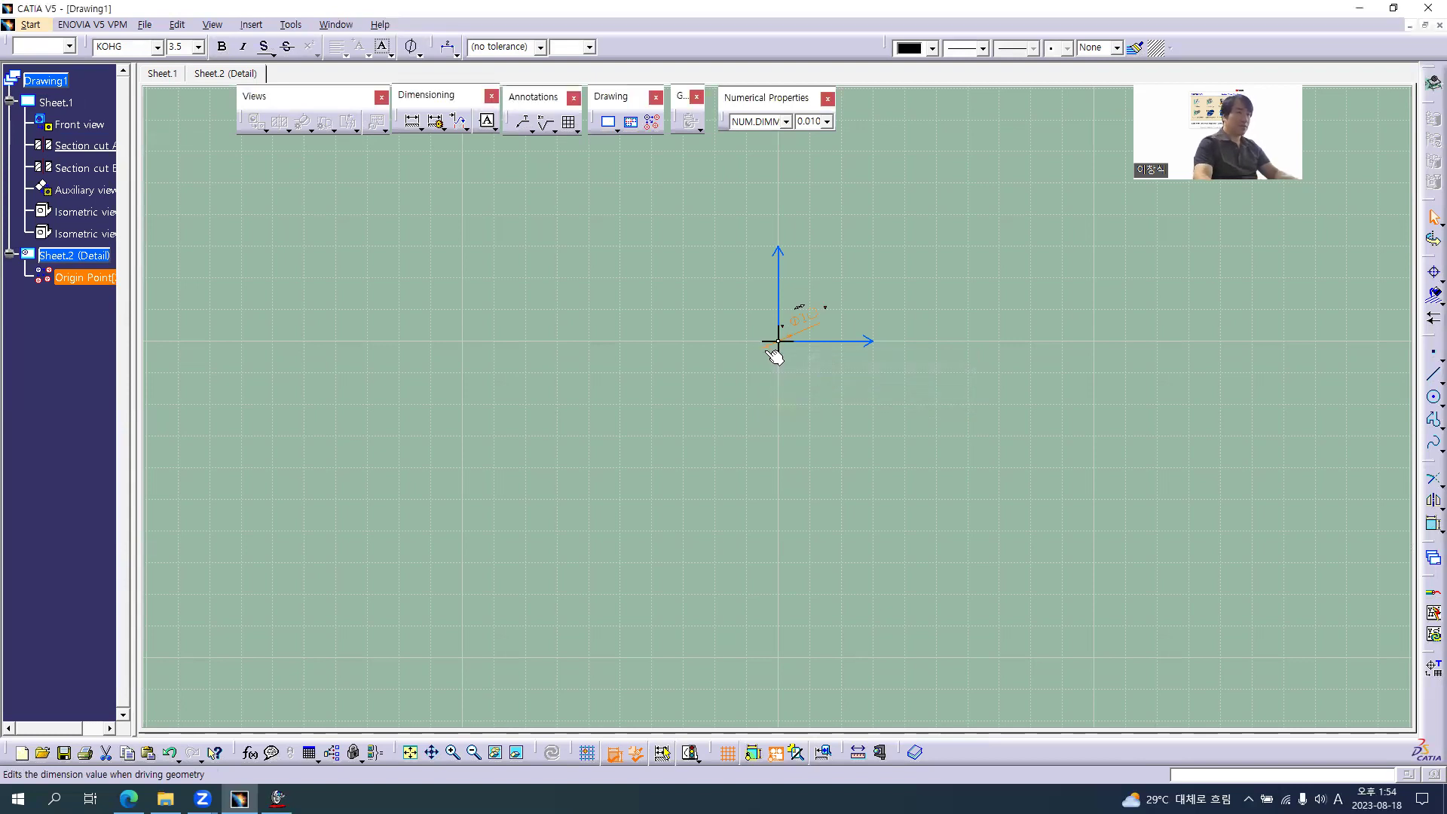
{"action": "double_click", "coordinate": [79, 124]}
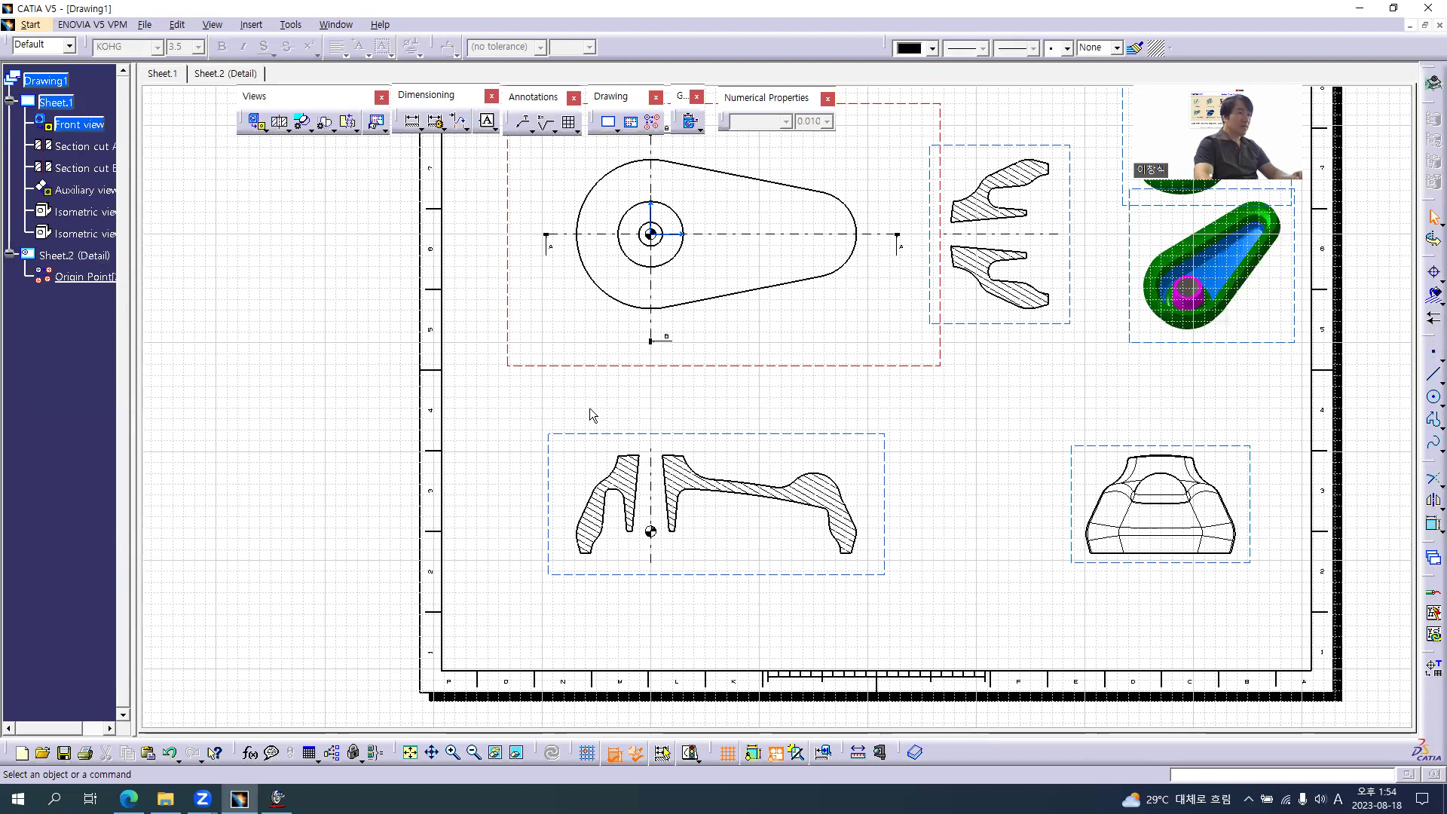
Check the NOTE block in Solid EX03.pdf, insert an empty view below the auxiliary view in Drawing1 and hide its axis
{"action": "middle_click_drag", "start_coordinate": [752, 545], "coordinate": [782, 664]}
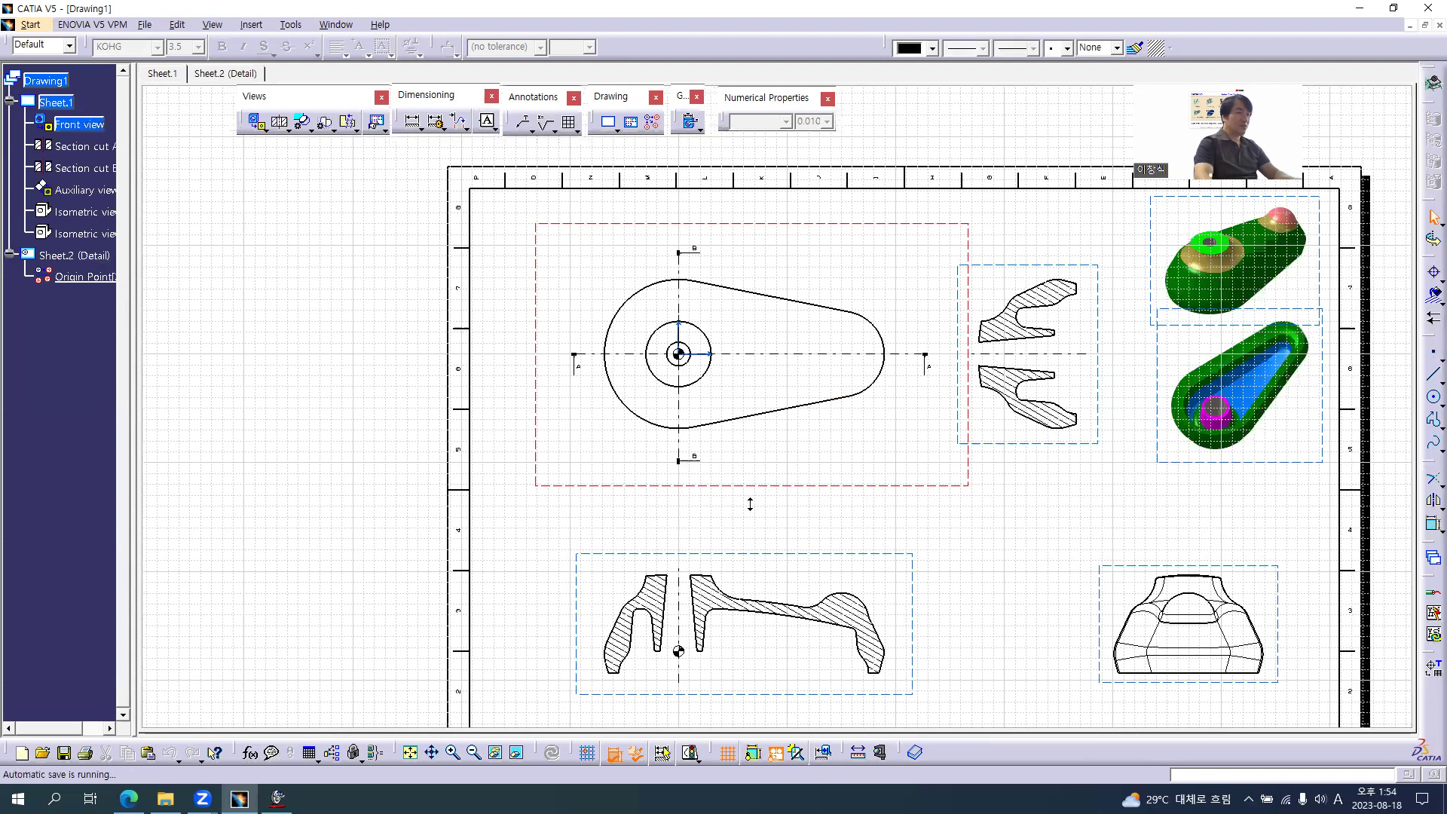
{"action": "middle_click_drag", "start_coordinate": [750, 504], "coordinate": [731, 471], "text": "ctrl"}
{"action": "mouse_move", "coordinate": [1090, 610]}
{"action": "middle_mouse_down"}
{"action": "mouse_move", "coordinate": [726, 284]}
{"action": "mouse_move", "coordinate": [841, 260]}
{"action": "mouse_move", "coordinate": [843, 310]}
{"action": "middle_mouse_up"}
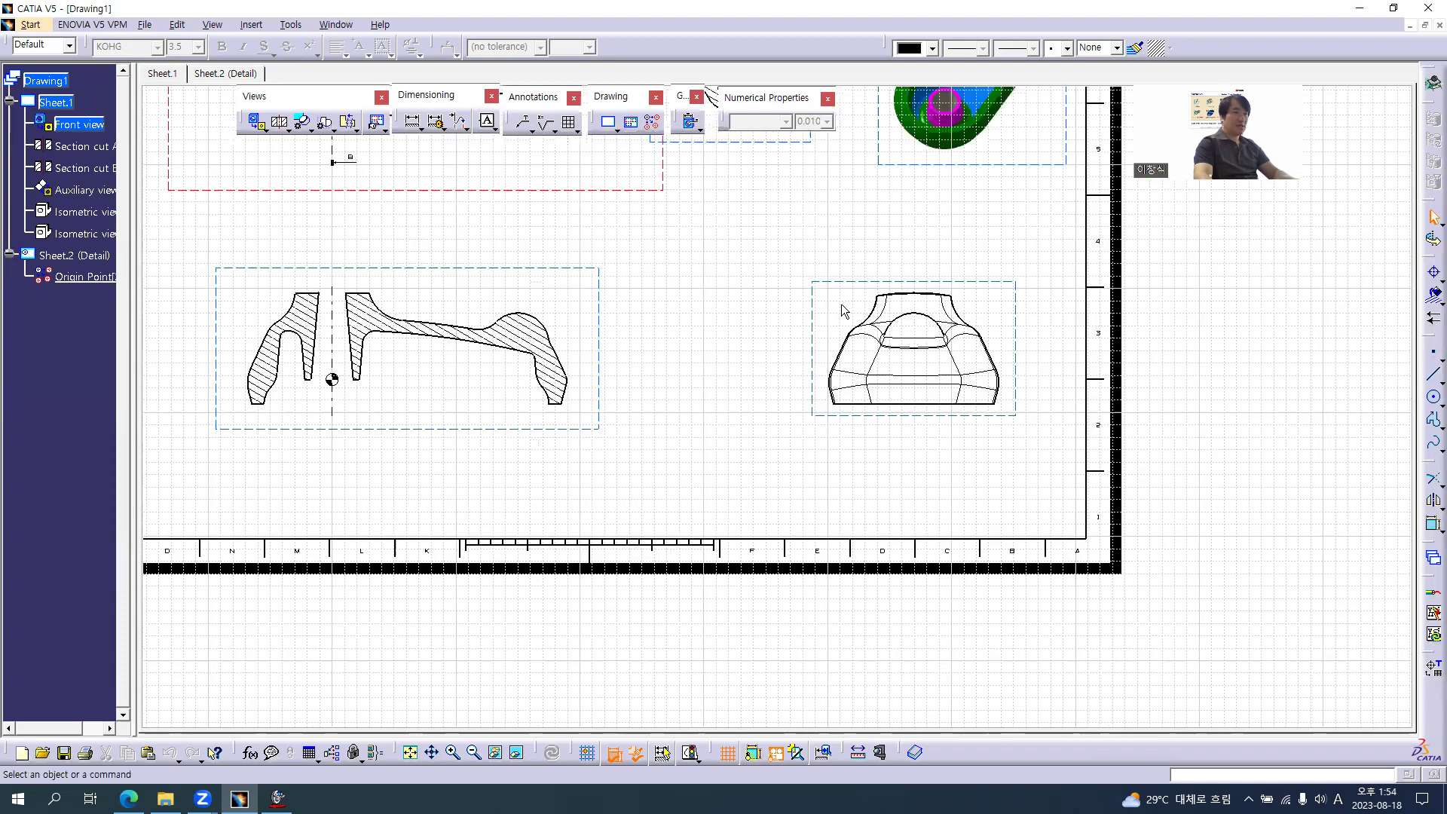
{"action": "key", "text": "alt+Tab"}
{"action": "scroll", "coordinate": [966, 681], "scroll_direction": "down", "scroll_amount": 1}
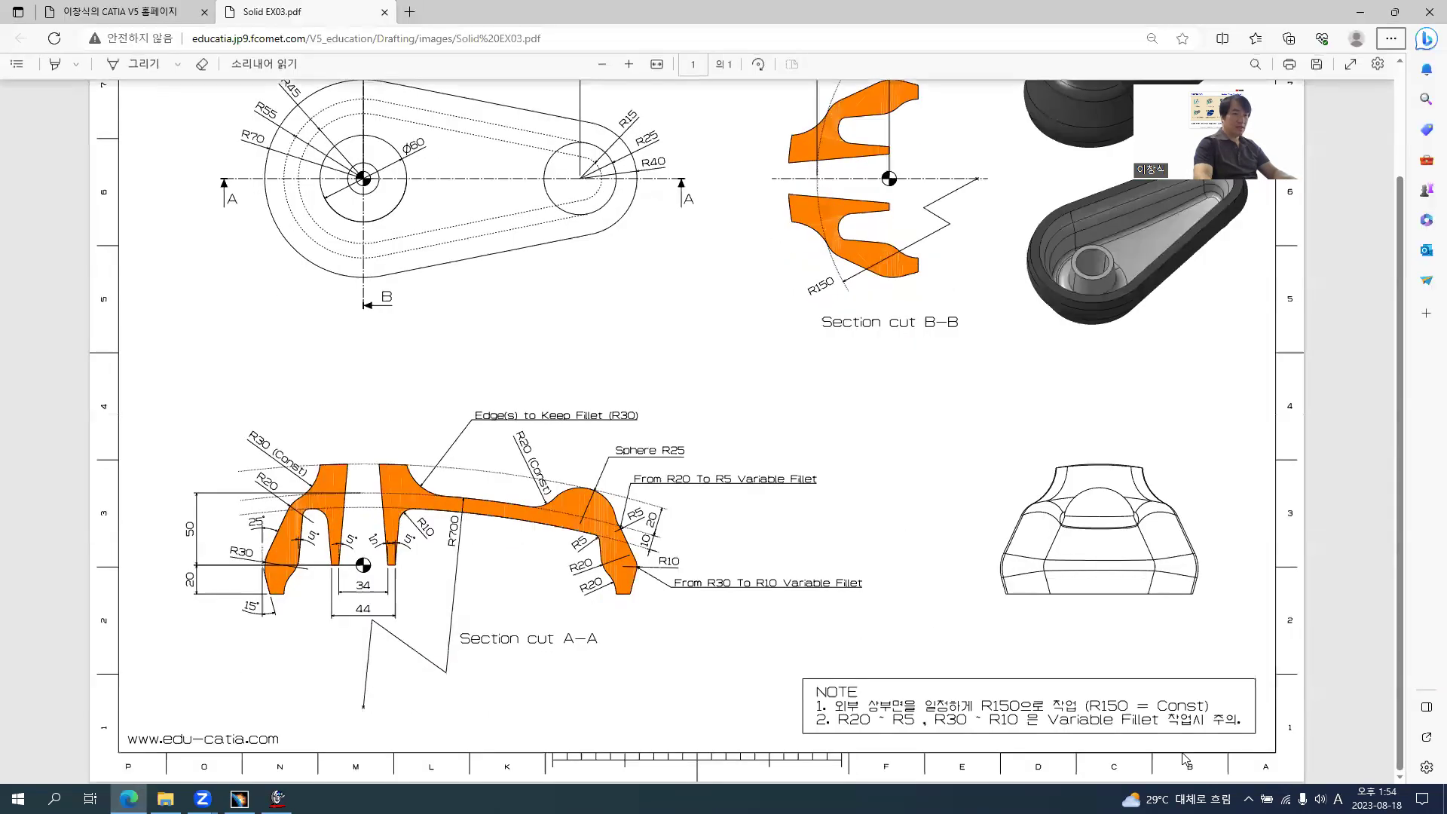
{"action": "scroll", "coordinate": [1181, 752], "scroll_direction": "up", "scroll_amount": 1, "text": "ctrl"}
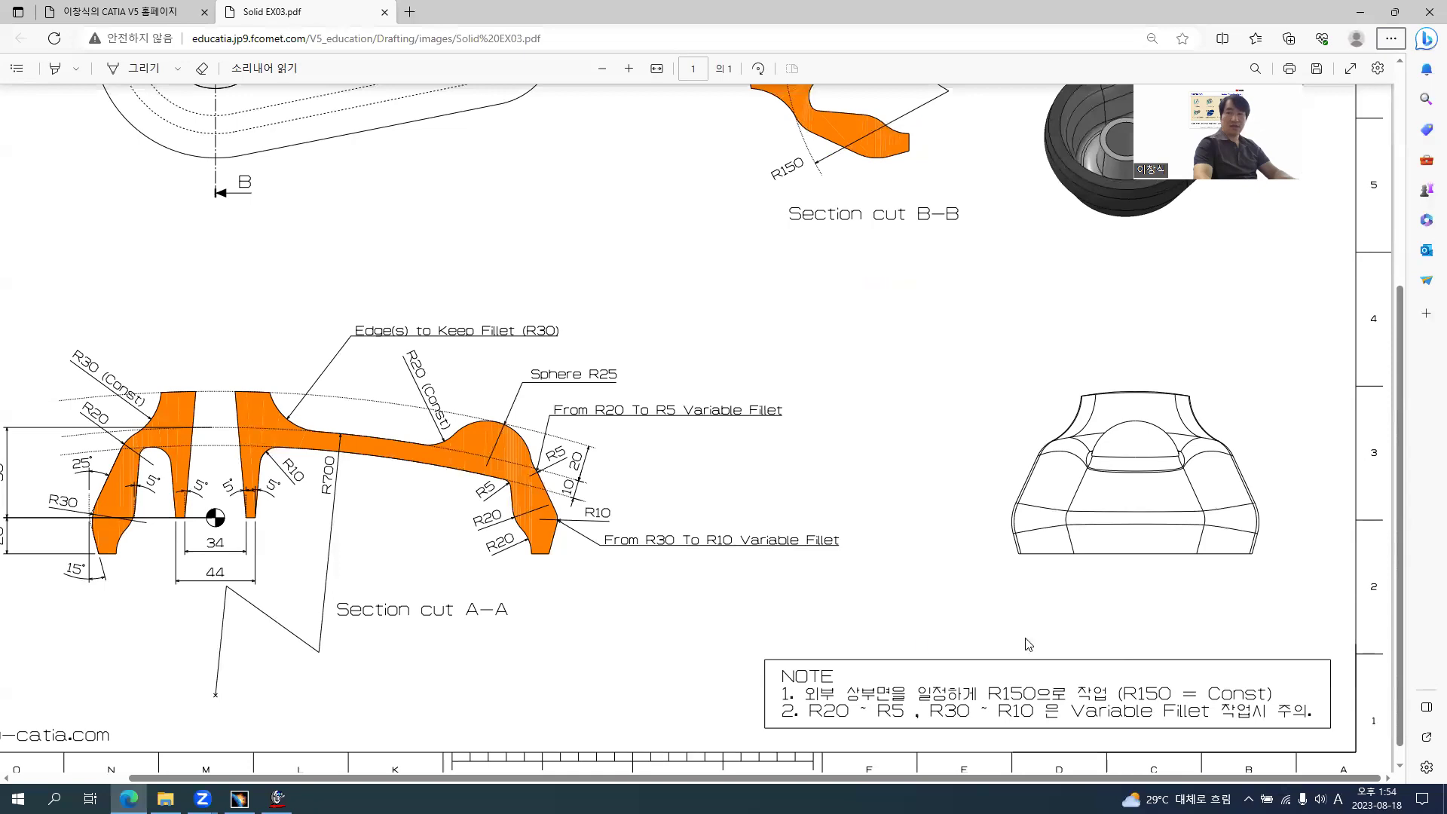
{"action": "key", "text": "alt+Tab"}
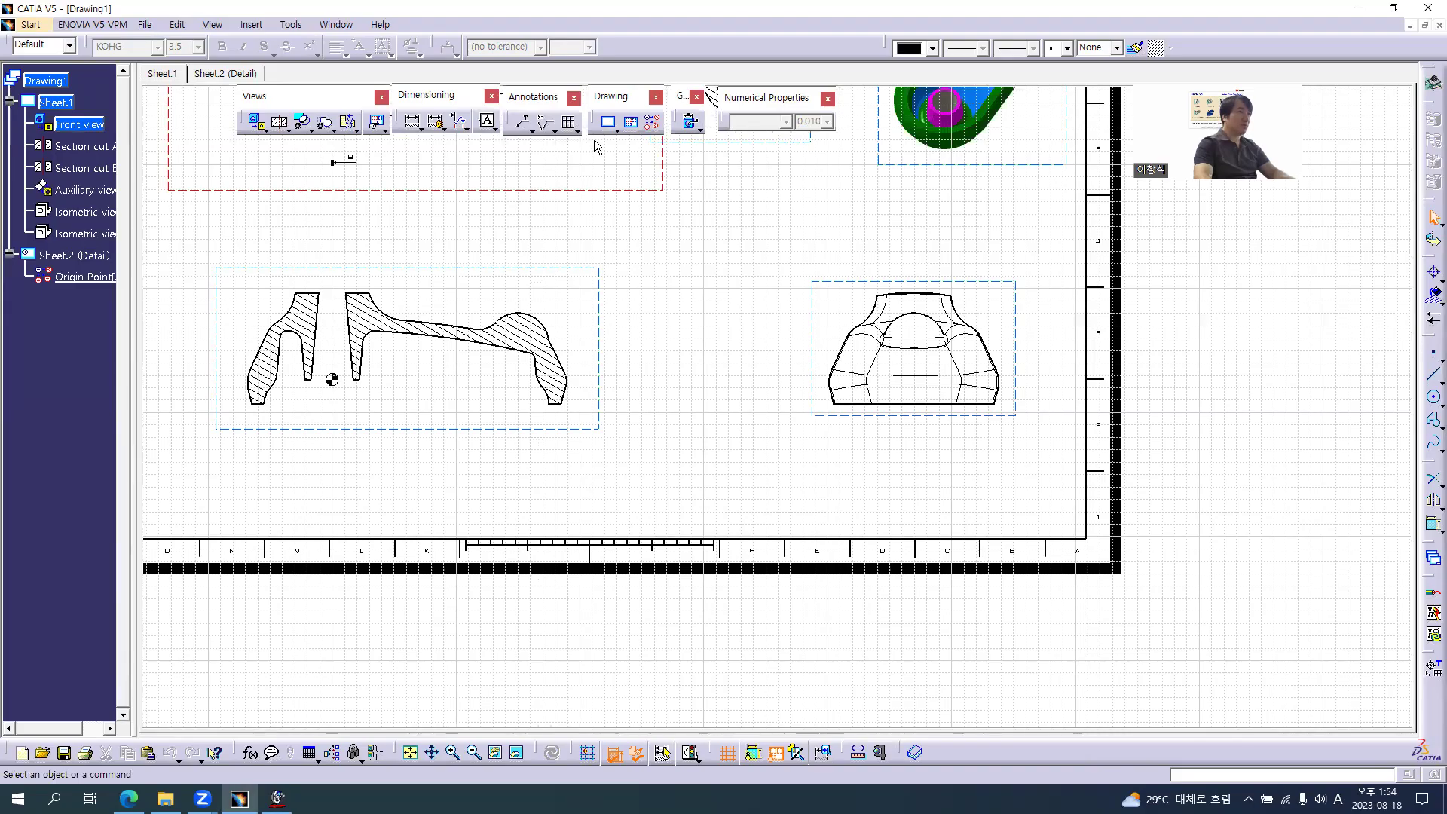
{"action": "left_click", "coordinate": [633, 123]}
{"action": "left_click", "coordinate": [772, 456]}
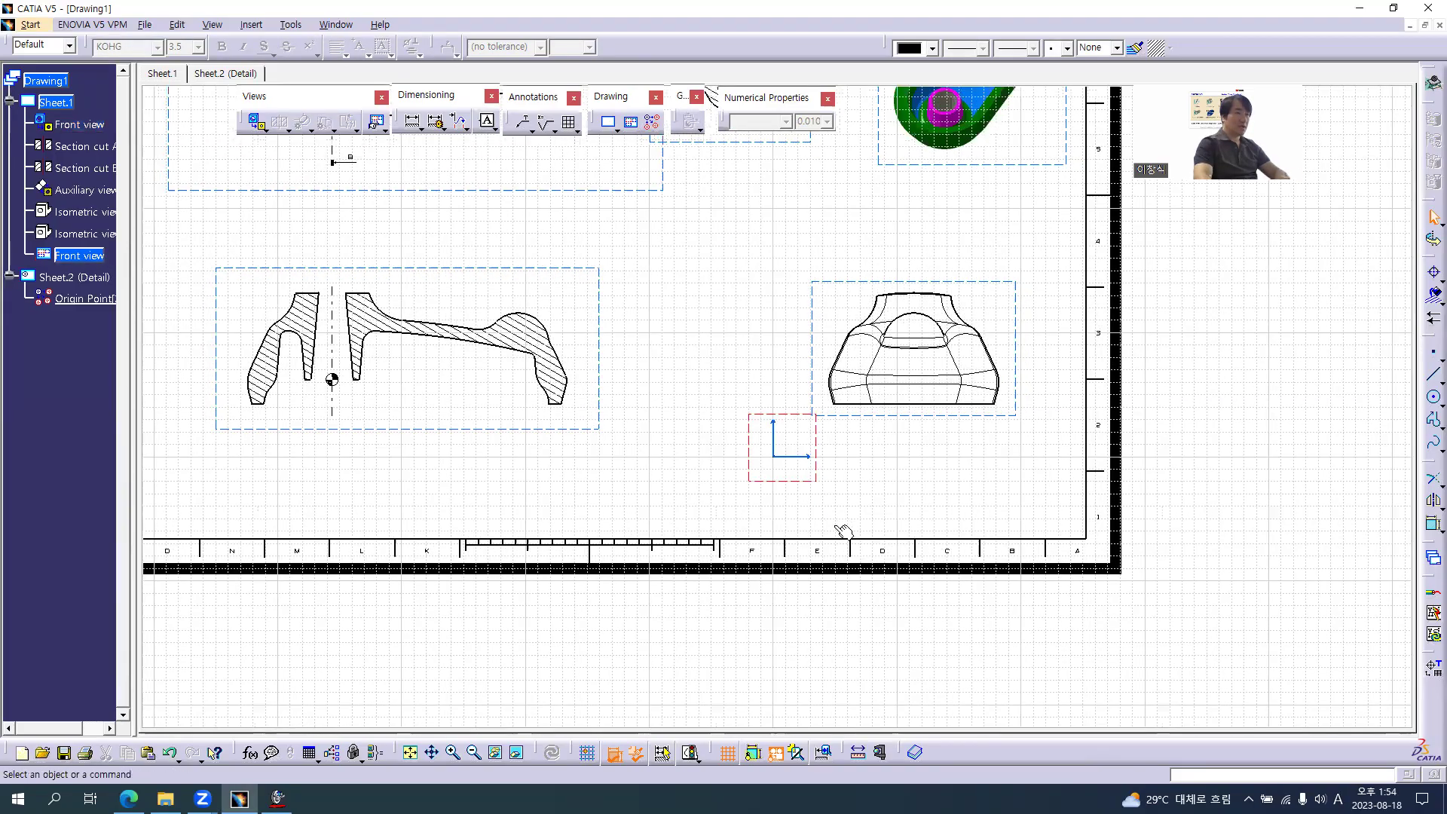
{"action": "left_click", "coordinate": [816, 475]}
{"action": "left_click", "coordinate": [494, 747]}
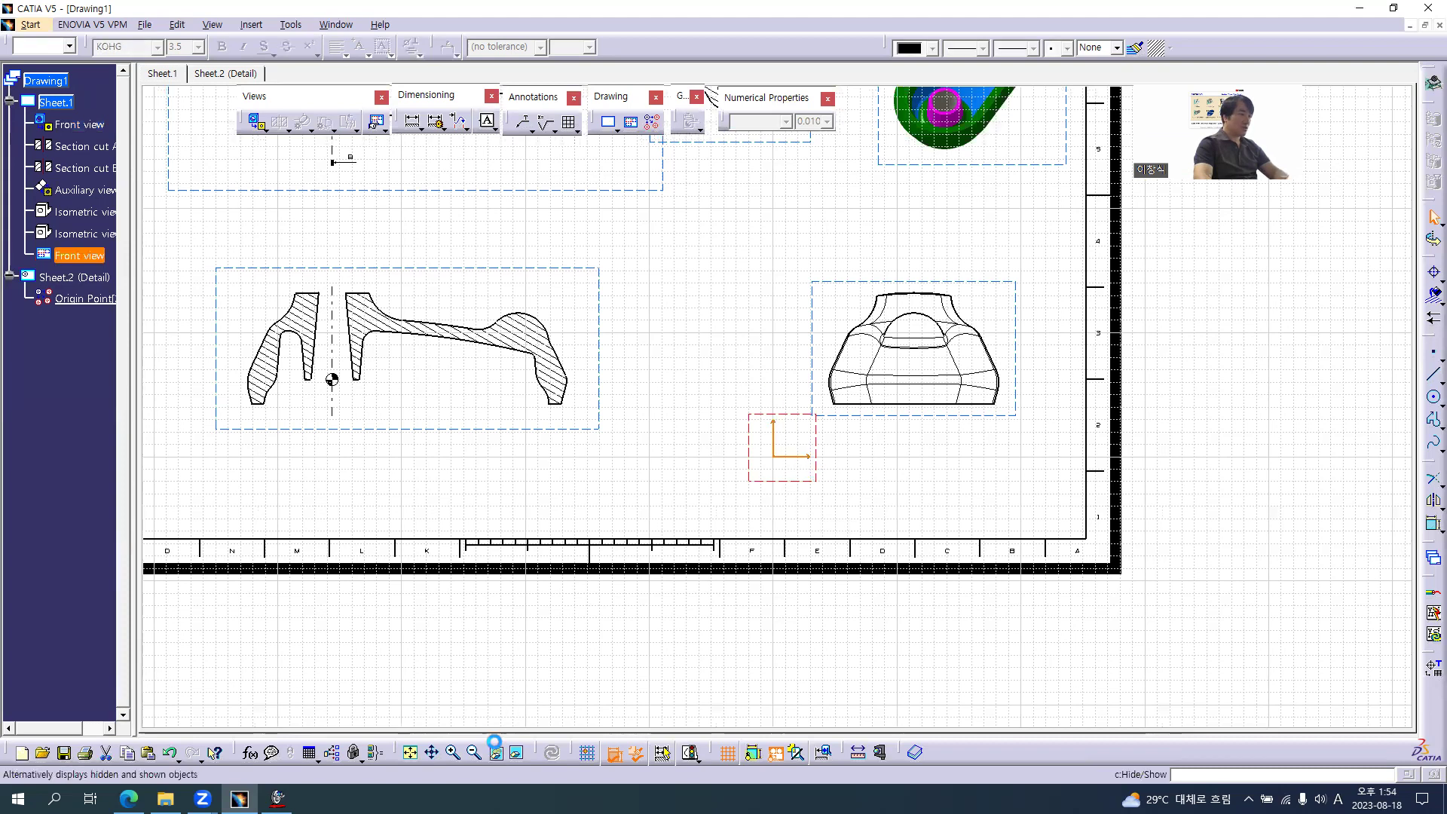
Create a text annotation in the empty view with the heading "NOTE" and a second line starting with "1."
{"action": "left_click", "coordinate": [533, 133]}
{"action": "left_click", "coordinate": [553, 143]}
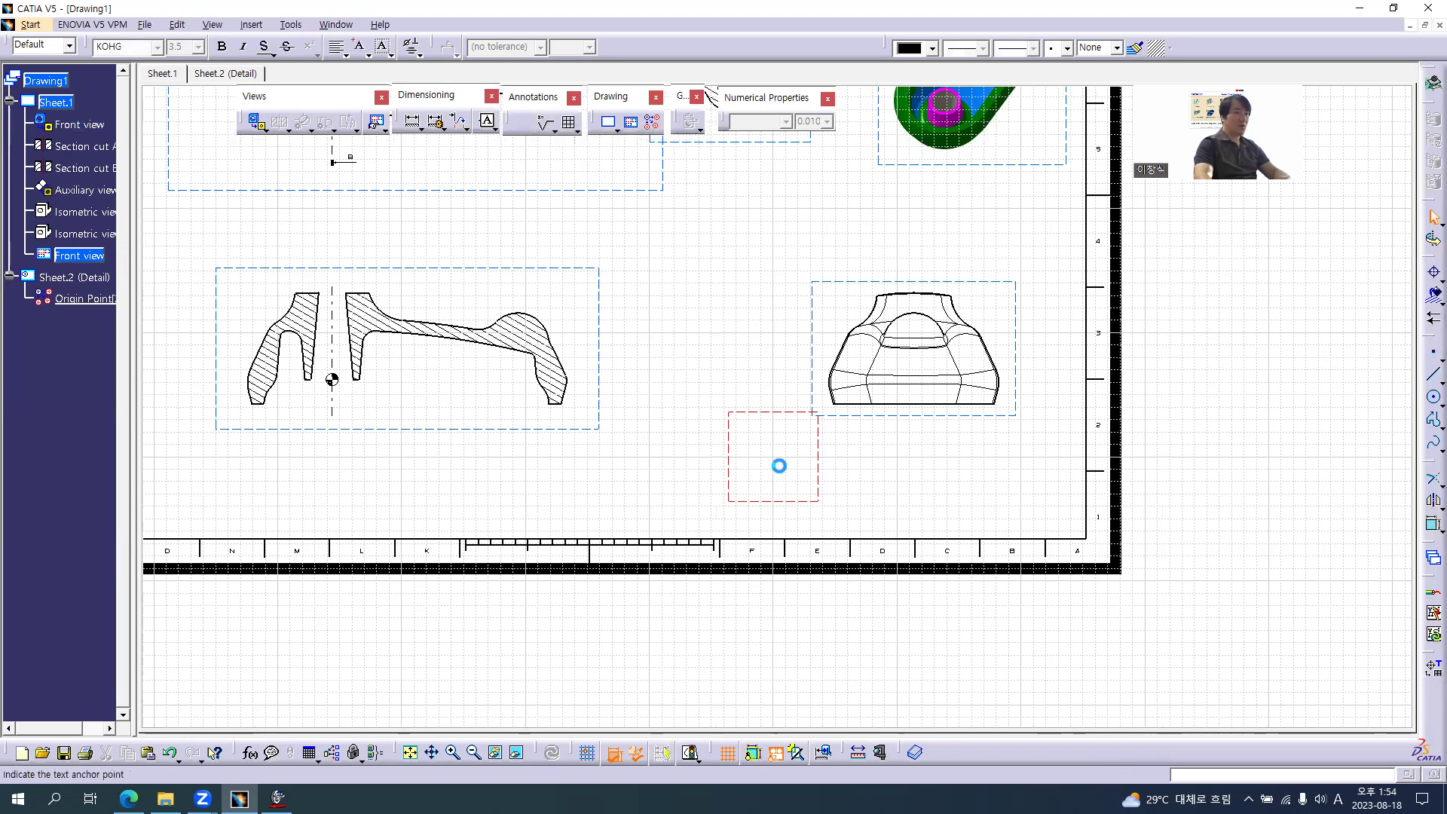
{"action": "left_click", "coordinate": [946, 475]}
{"action": "type", "text": "NOTE"}
{"action": "key", "text": "Return"}
{"action": "type", "text": "1."}
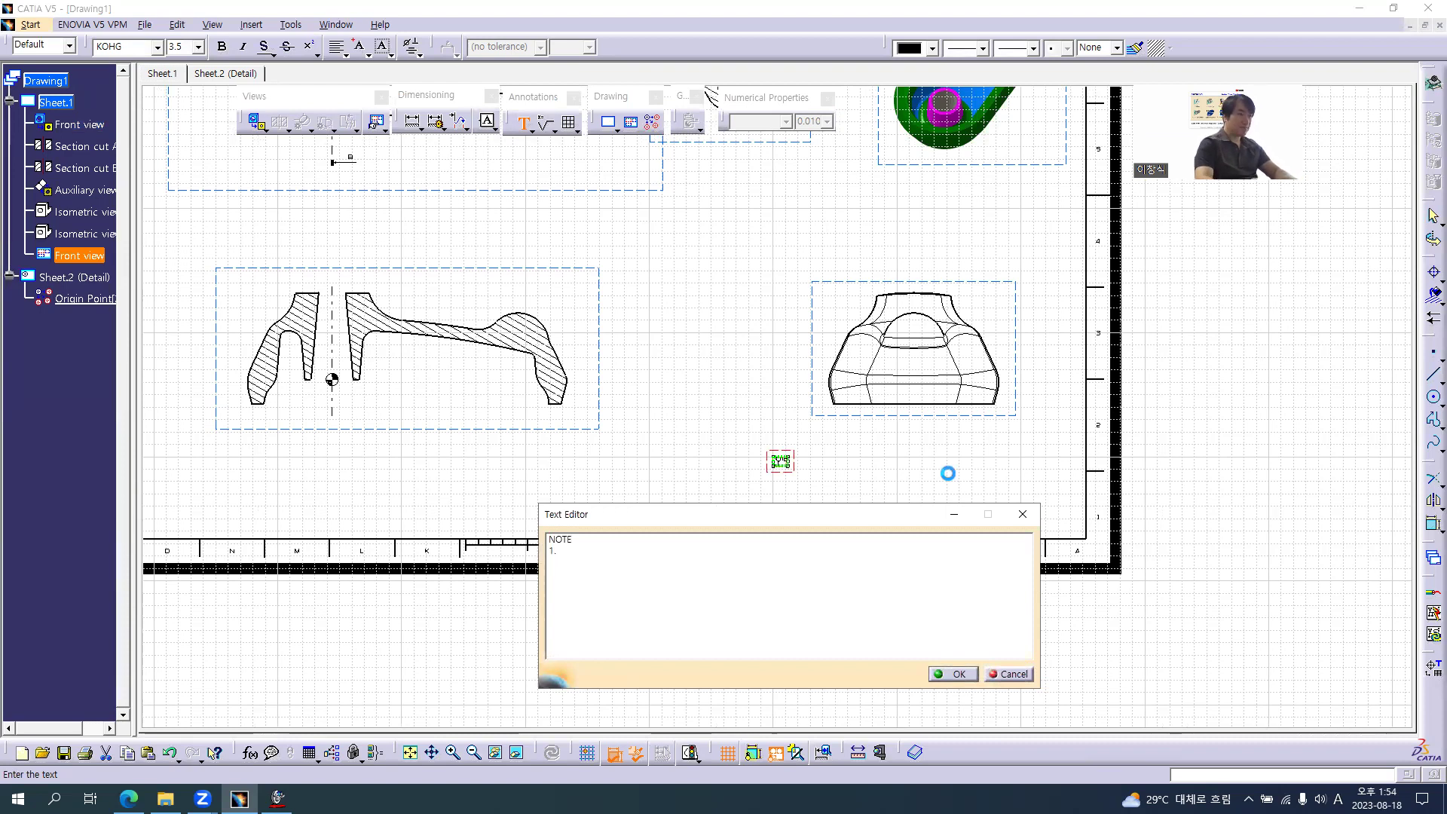
Consult the reference PDF and enter "외부 상부면을 일정하게 R150으로 작업" as the wording of note item 1
{"action": "key", "text": "alt+Tab"}
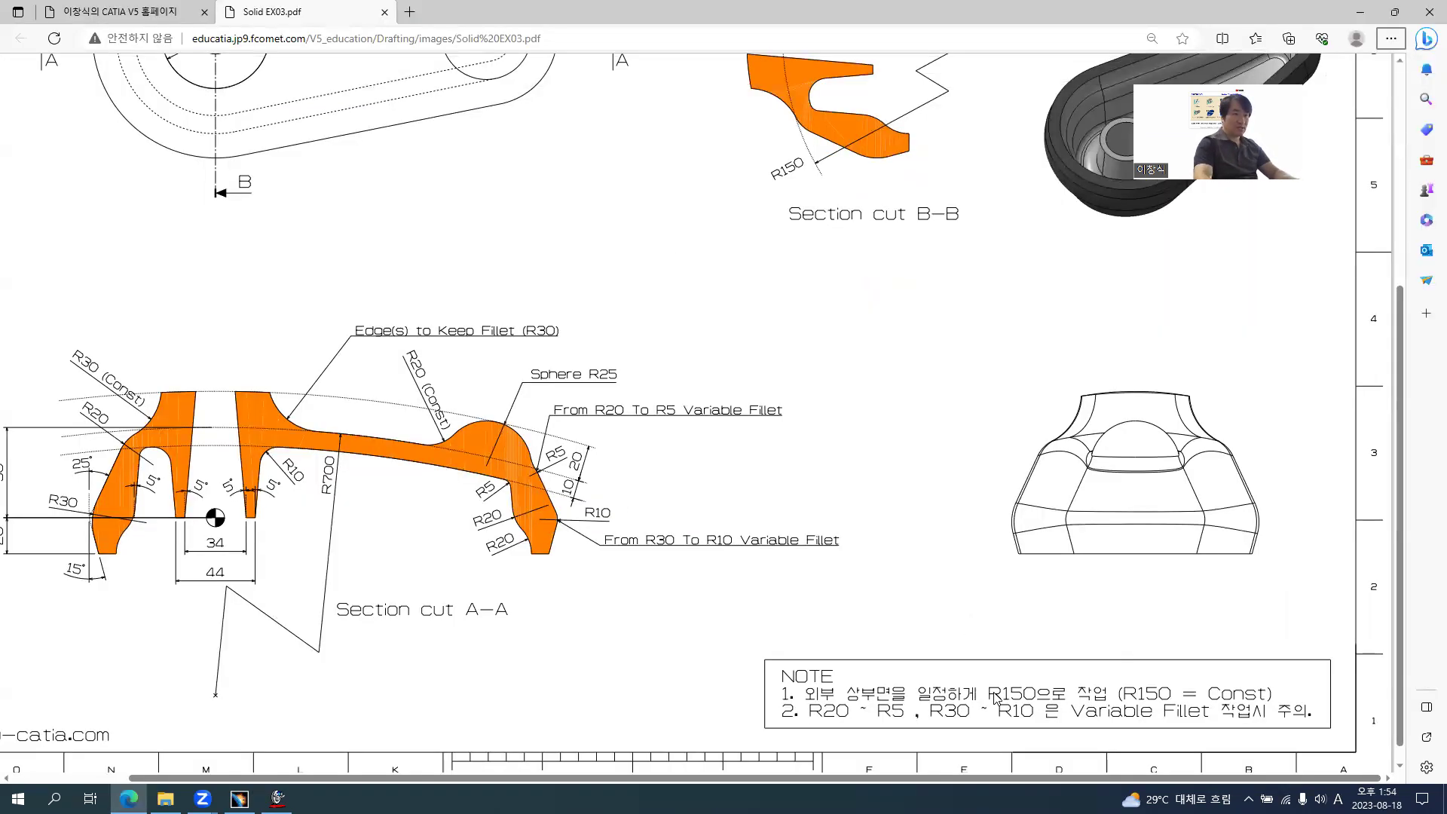
{"action": "key", "text": "alt+Tab"}
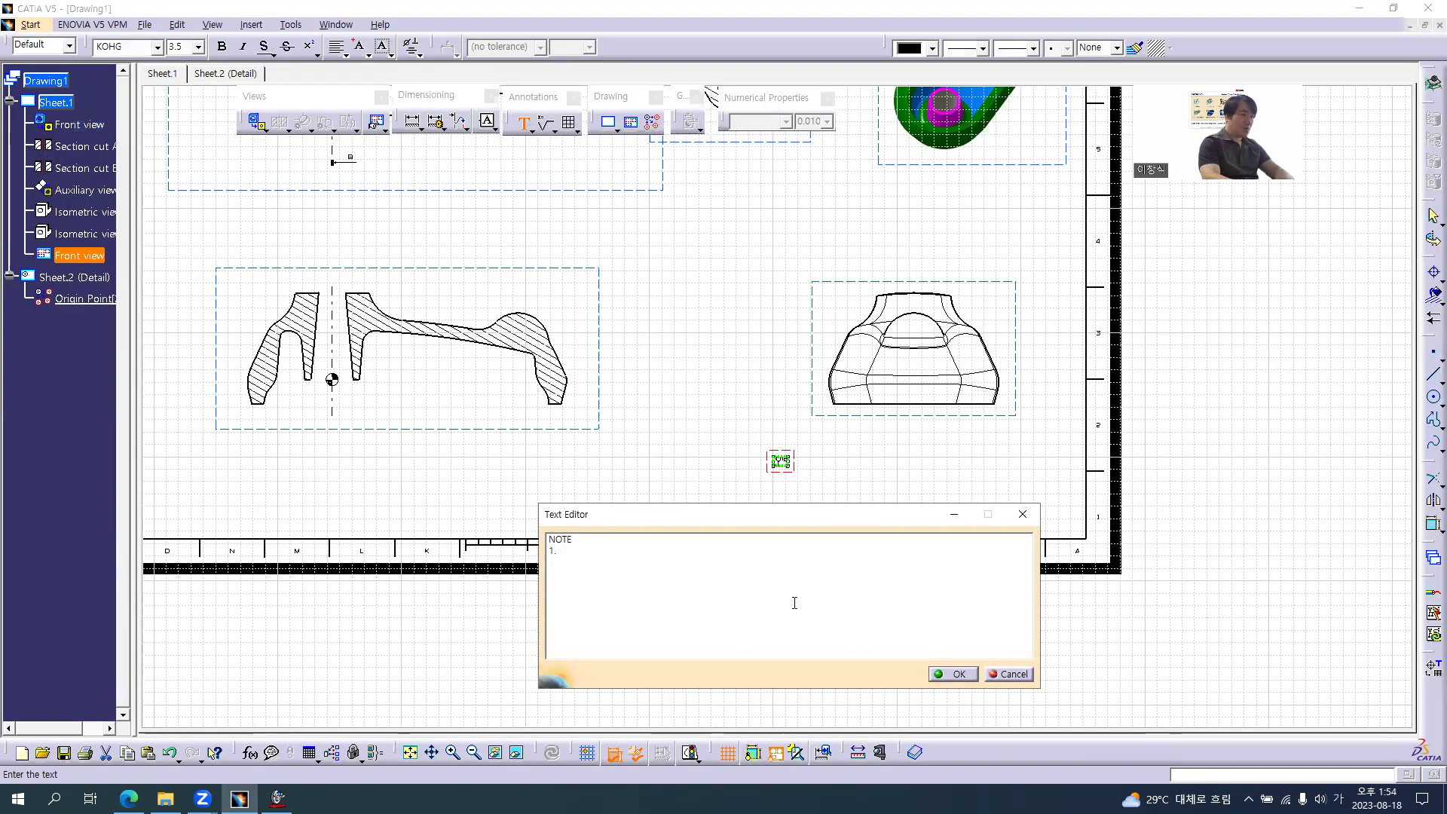
{"action": "type", "text": "외부 상부면을 "}
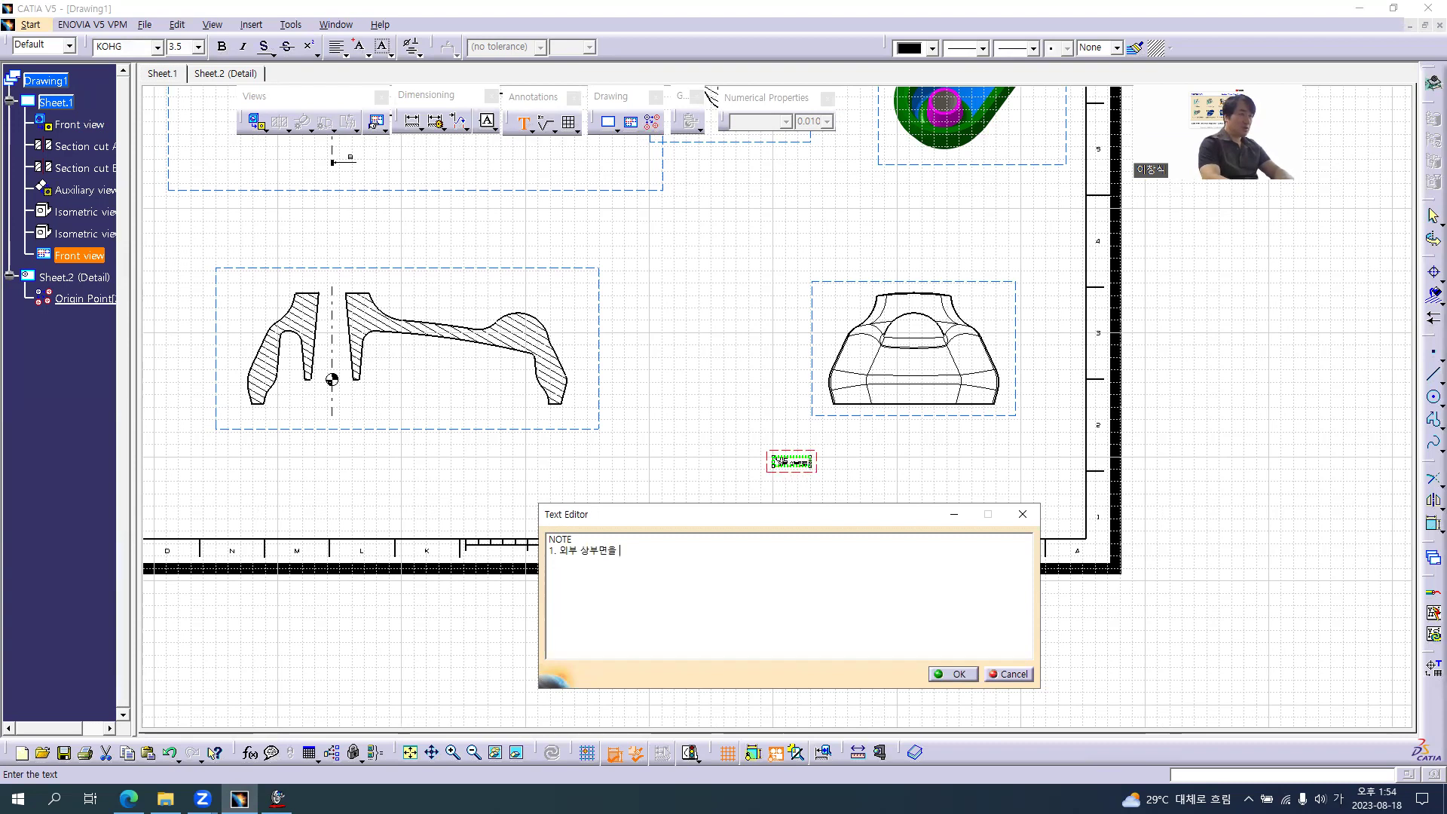
{"action": "type", "text": "일정하게"}
{"action": "key", "text": "Hangul"}
{"action": "type", "text": "R150"}
{"action": "key", "text": "Hangul"}
{"action": "type", "text": "으로 자"}
{"action": "type", "text": "업"}
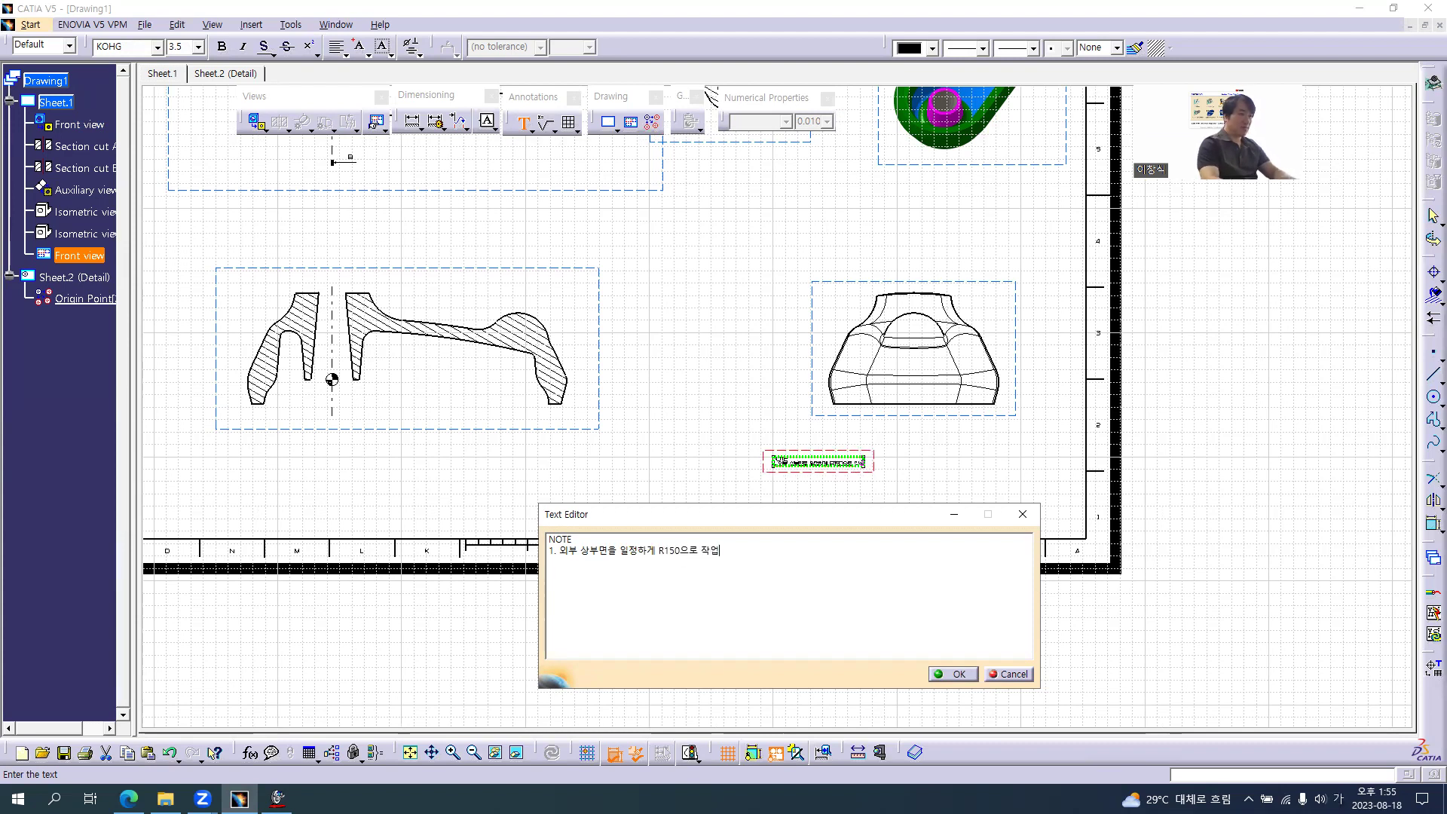
Recheck the reference PDF and append "(R150=Const" to note item 1
{"action": "key", "text": "alt+Tab"}
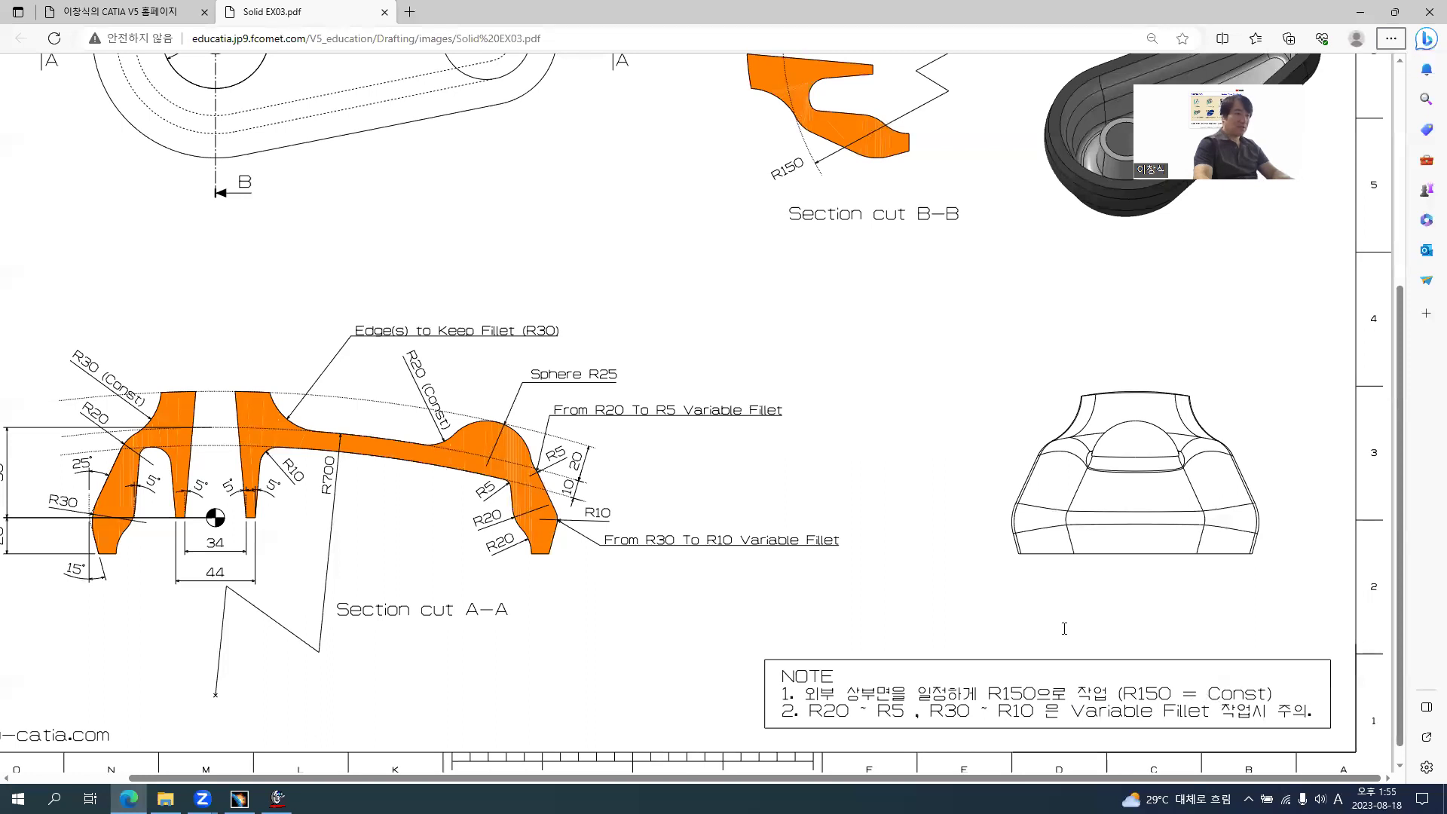
{"action": "key", "text": "alt+Tab"}
{"action": "key", "text": "Hangul"}
{"action": "type", "text": "(R15"}
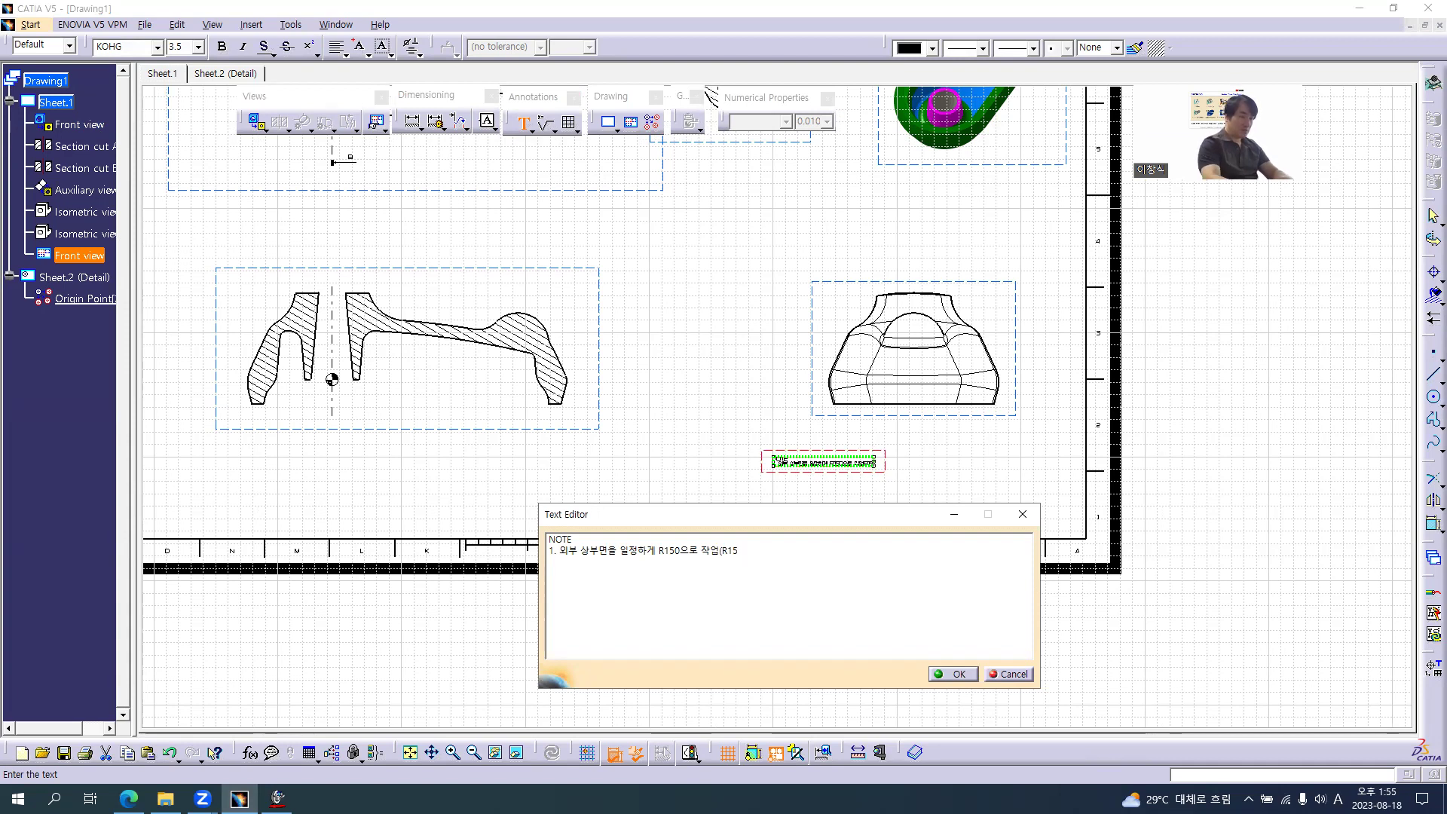
{"action": "type", "text": "0=Const"}
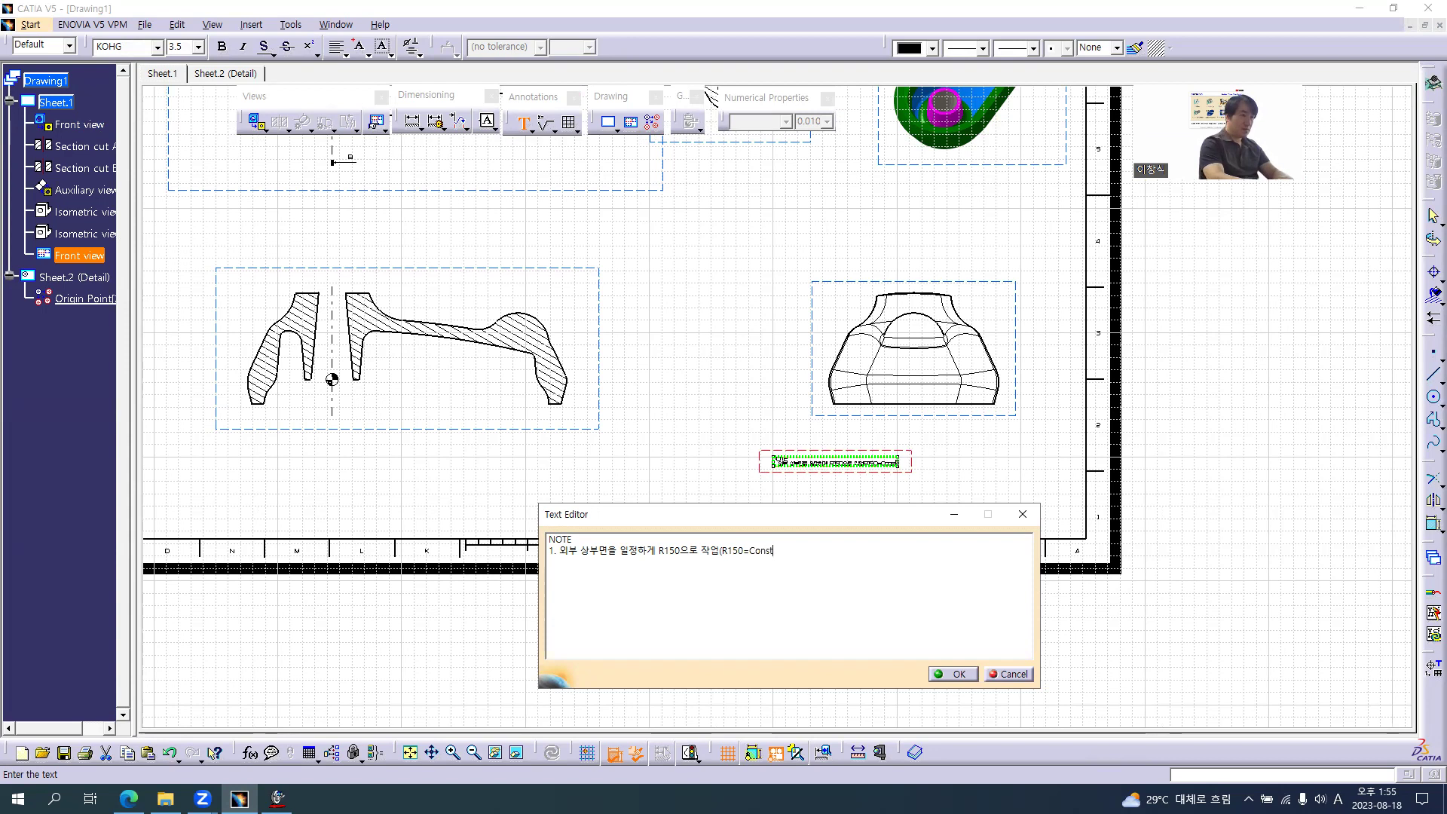
Compare note item 1 with the PDF, close its bracket and adjust the spacing to read "작업 (R150 = Const)"
{"action": "key", "text": "alt+Tab"}
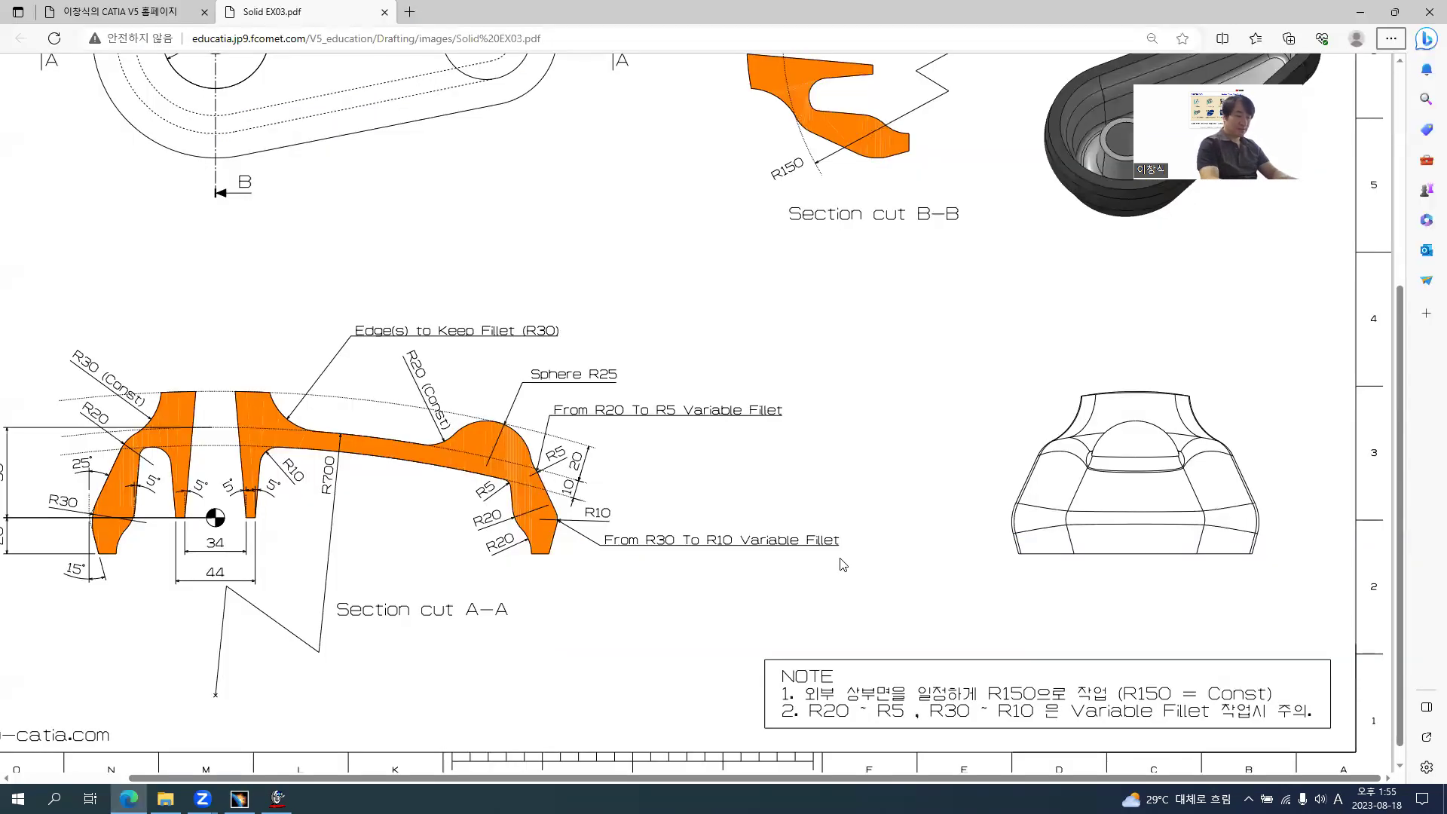
{"action": "key", "text": "alt+Tab"}
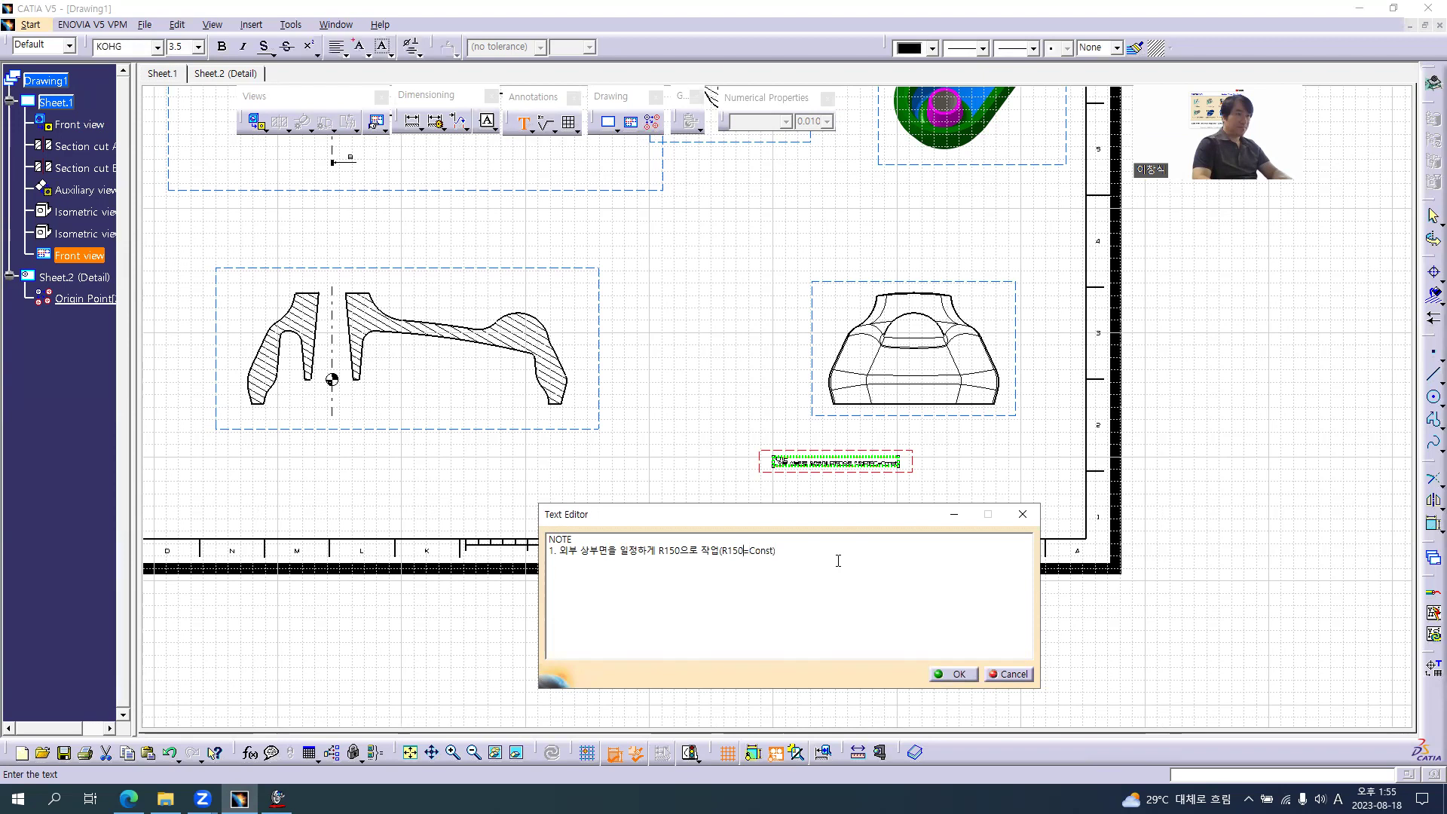
{"action": "key", "text": "Right"}
{"action": "key", "text": "Left"}
{"action": "key", "text": "Left"}
{"action": "key", "text": "Left"}
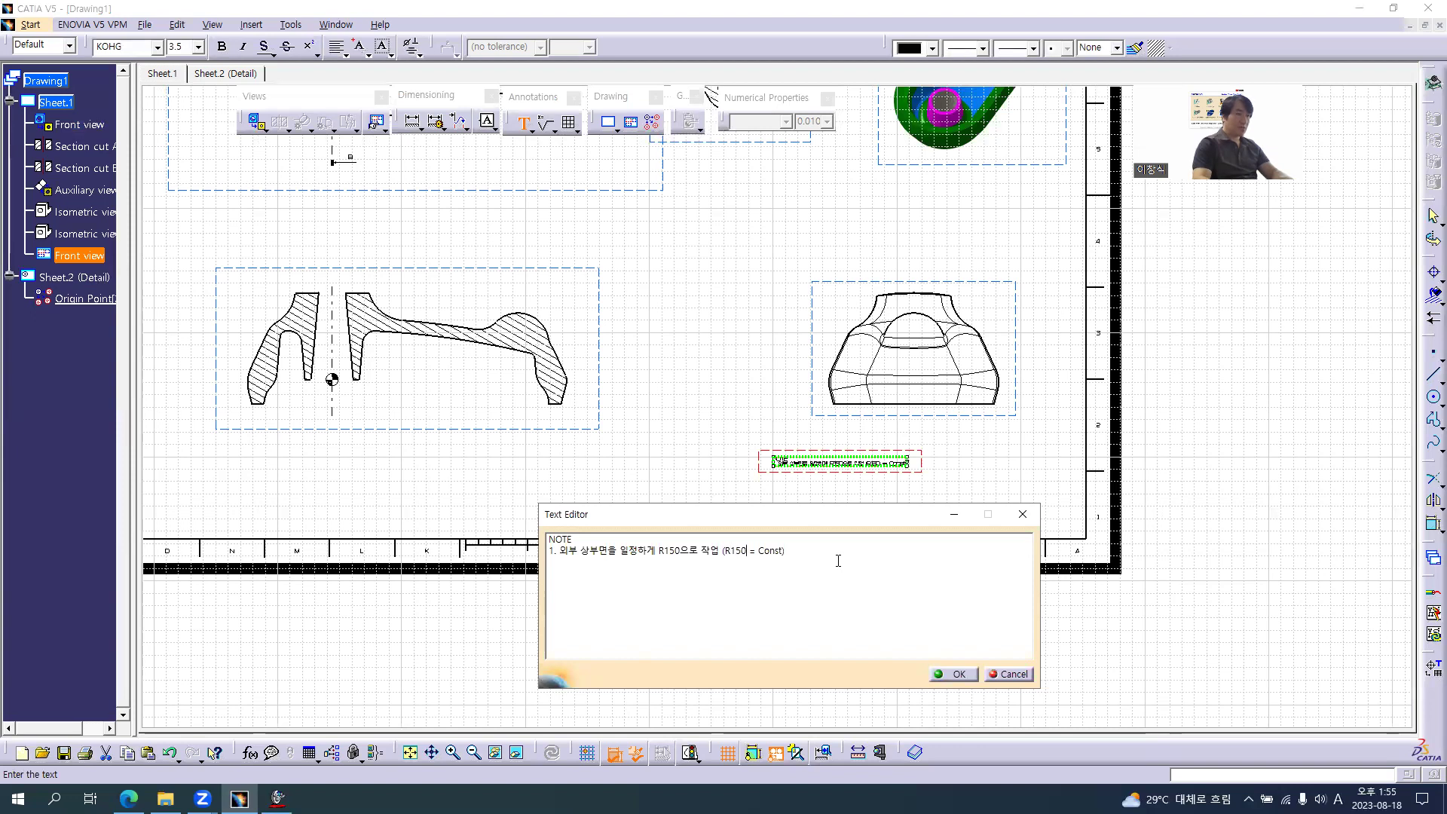
{"action": "key", "text": "Right"}
{"action": "key", "text": "Right"}
{"action": "key", "text": "Right"}
{"action": "key", "text": "Right"}
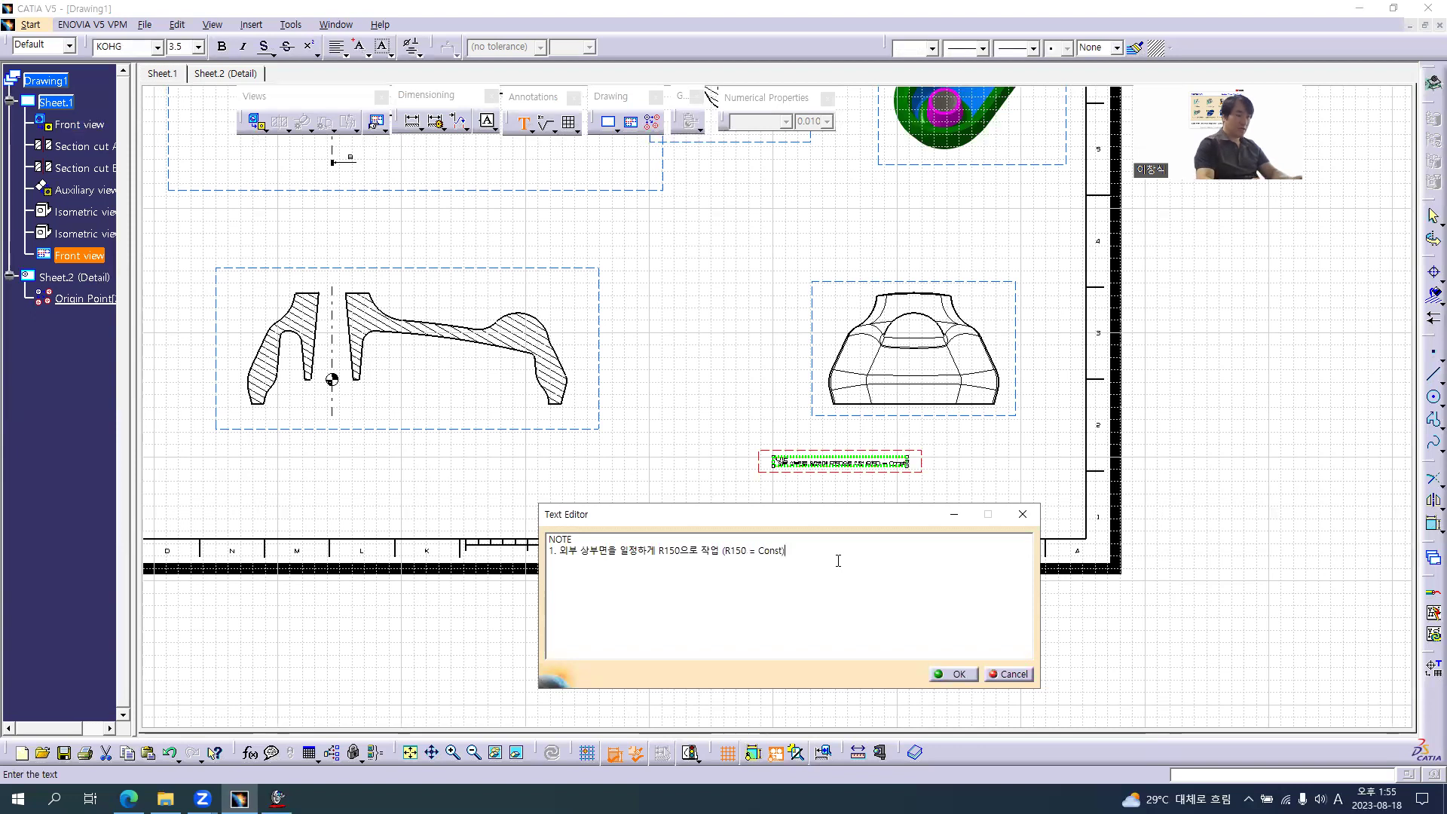
{"action": "key", "text": "Right"}
Add note item 2 following the reference PDF, beginning with "2. R20 ~ R5 , R30 ~ R10"
{"action": "key", "text": "Return"}
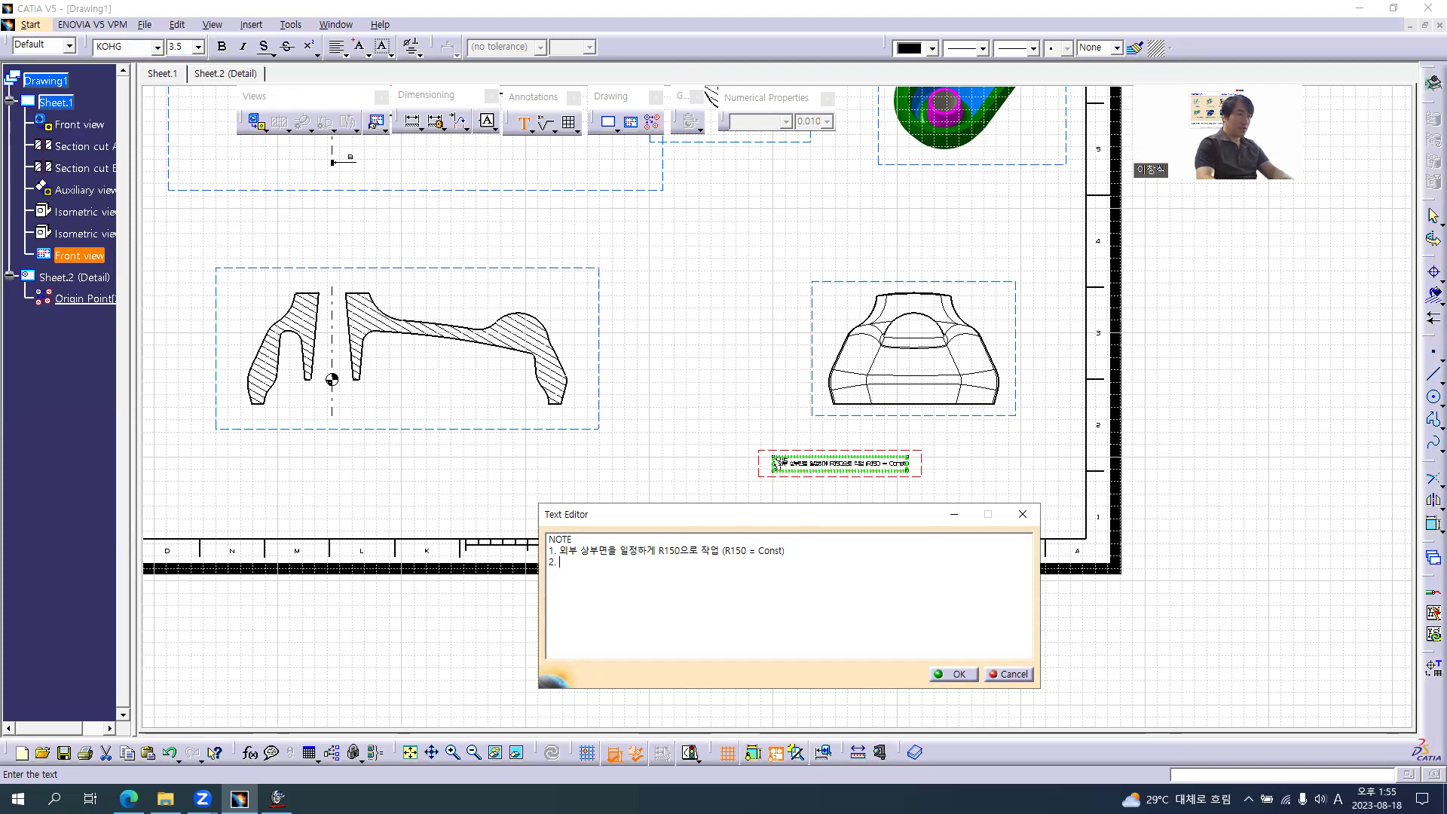
{"action": "key", "text": "alt+Tab"}
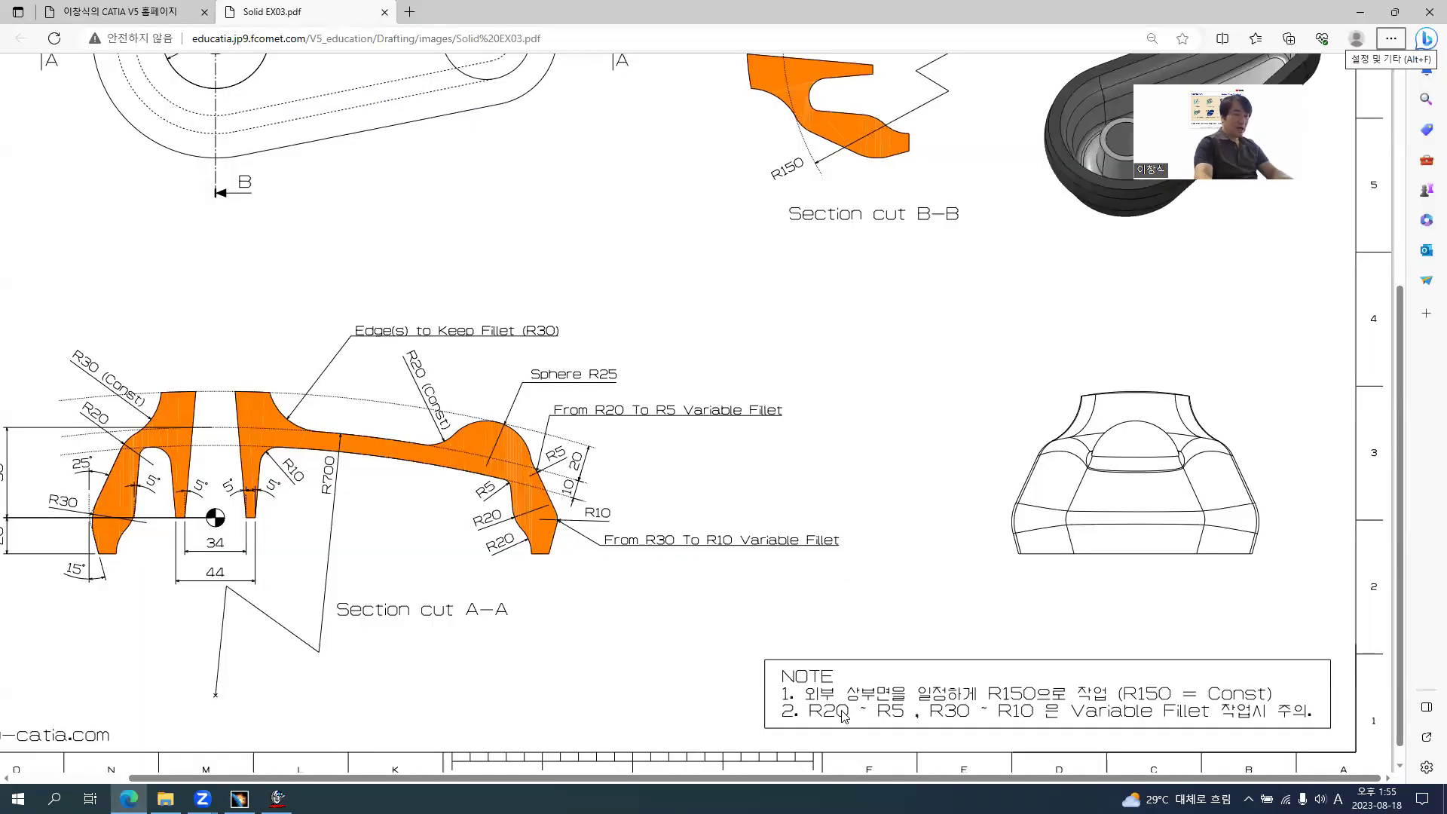
{"action": "key", "text": "alt+Tab"}
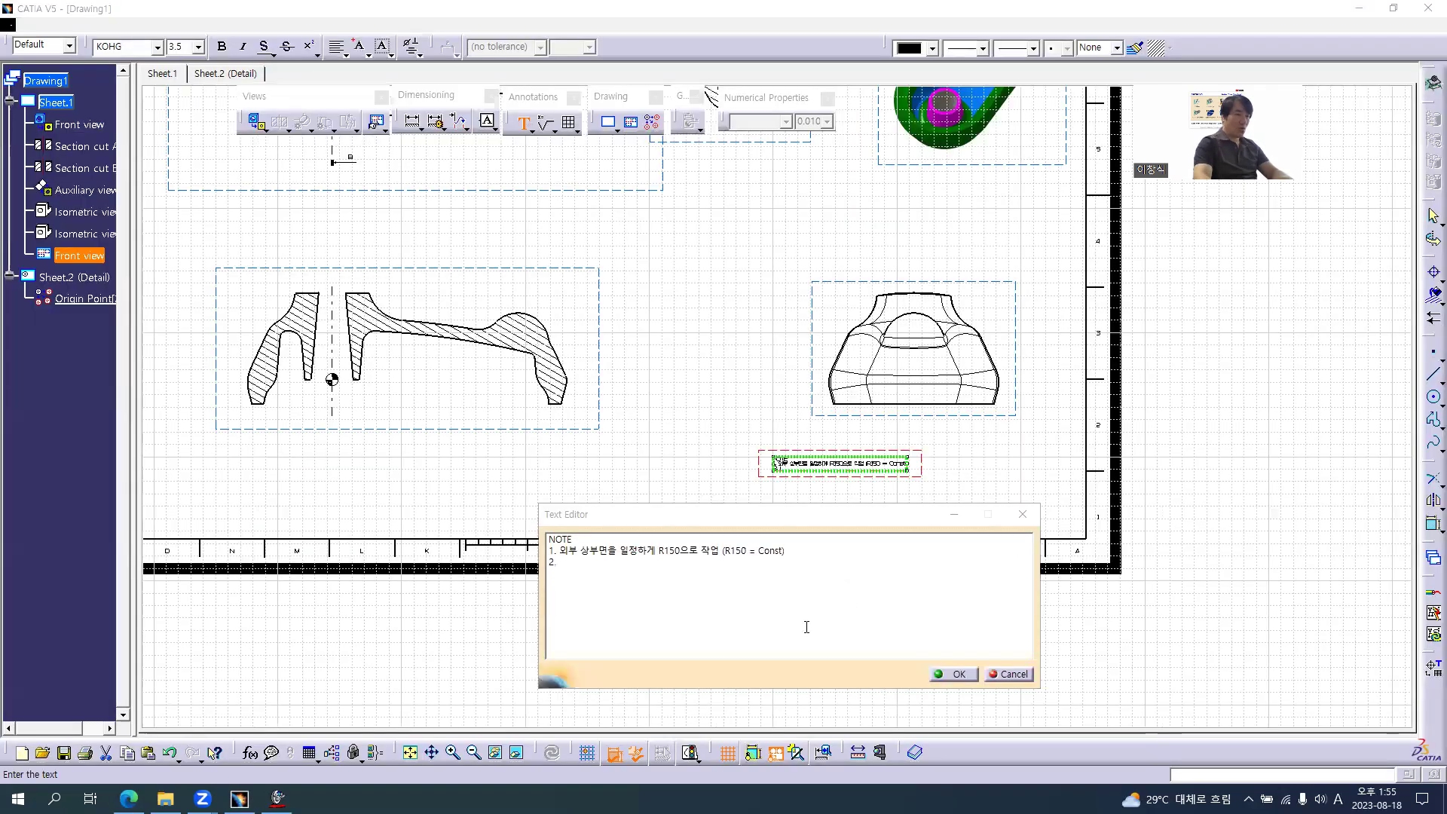
{"action": "left_click", "coordinate": [709, 568]}
{"action": "type", "text": "R20 ~ R5 , R30 ~ R10"}
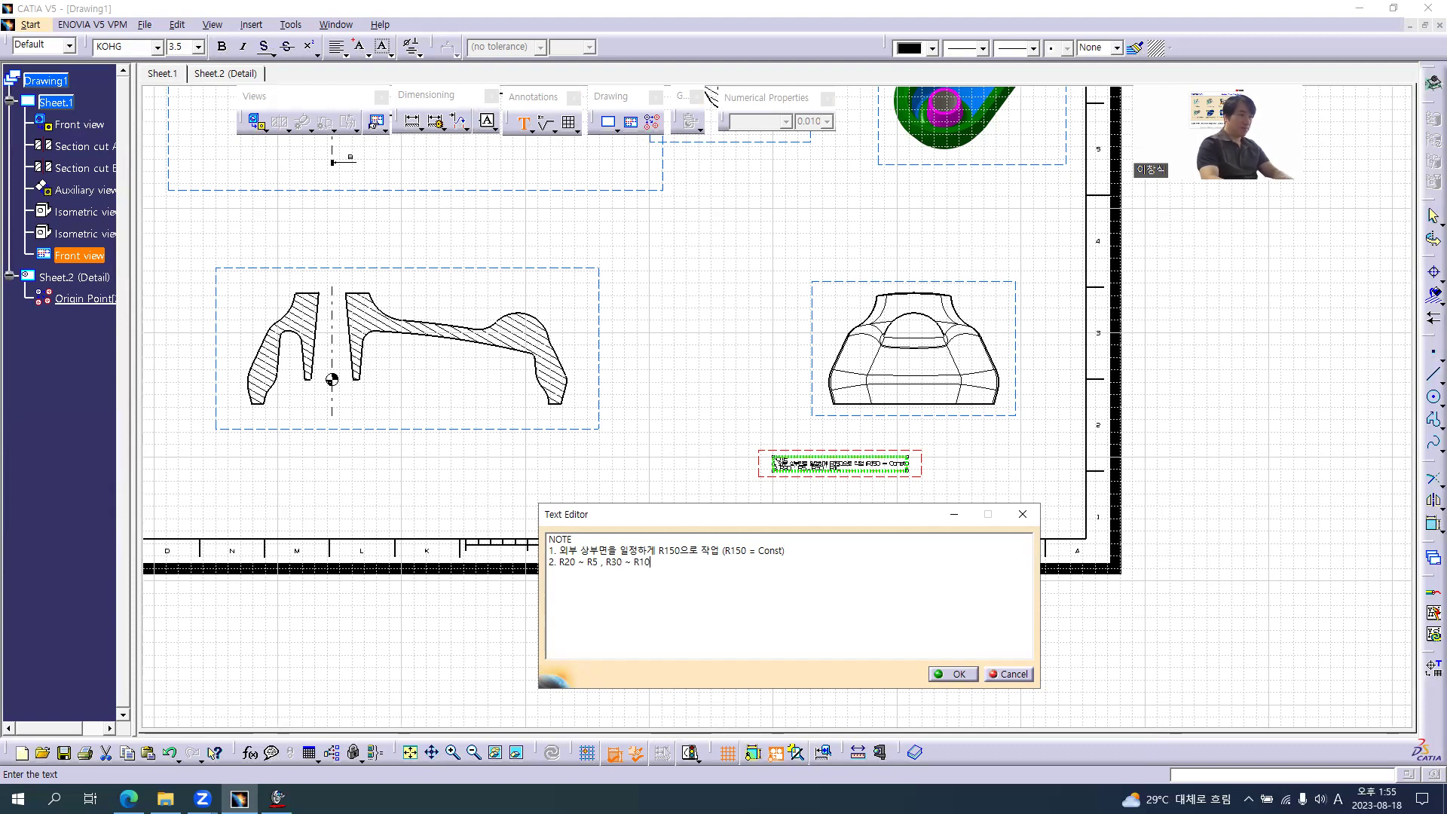
Complete note item 2 with "은 Variable Fillet 작업시 주의.", check it against the PDF and accept the text
{"action": "key", "text": "alt+Tab"}
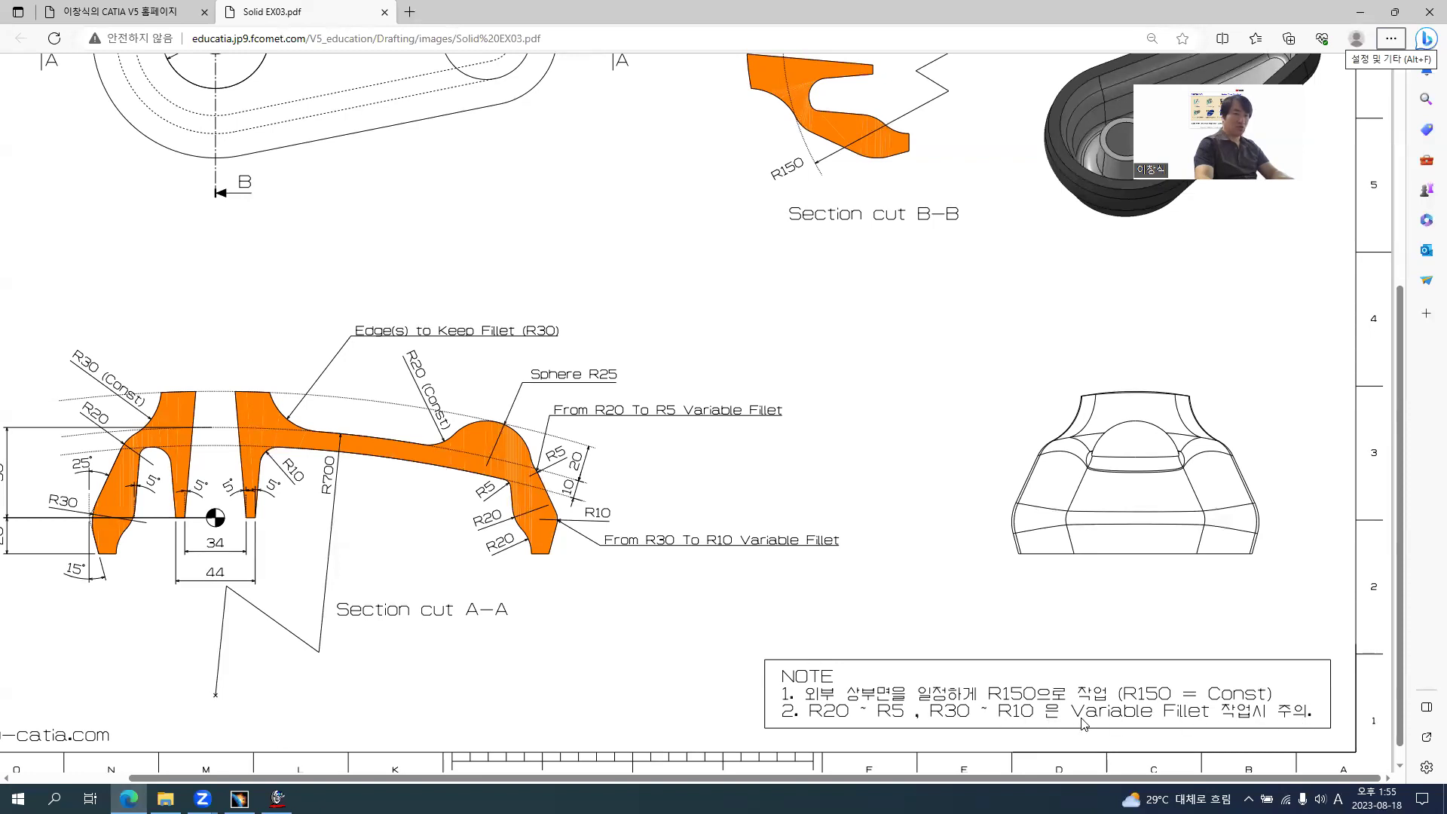
{"action": "key", "text": "alt+Tab"}
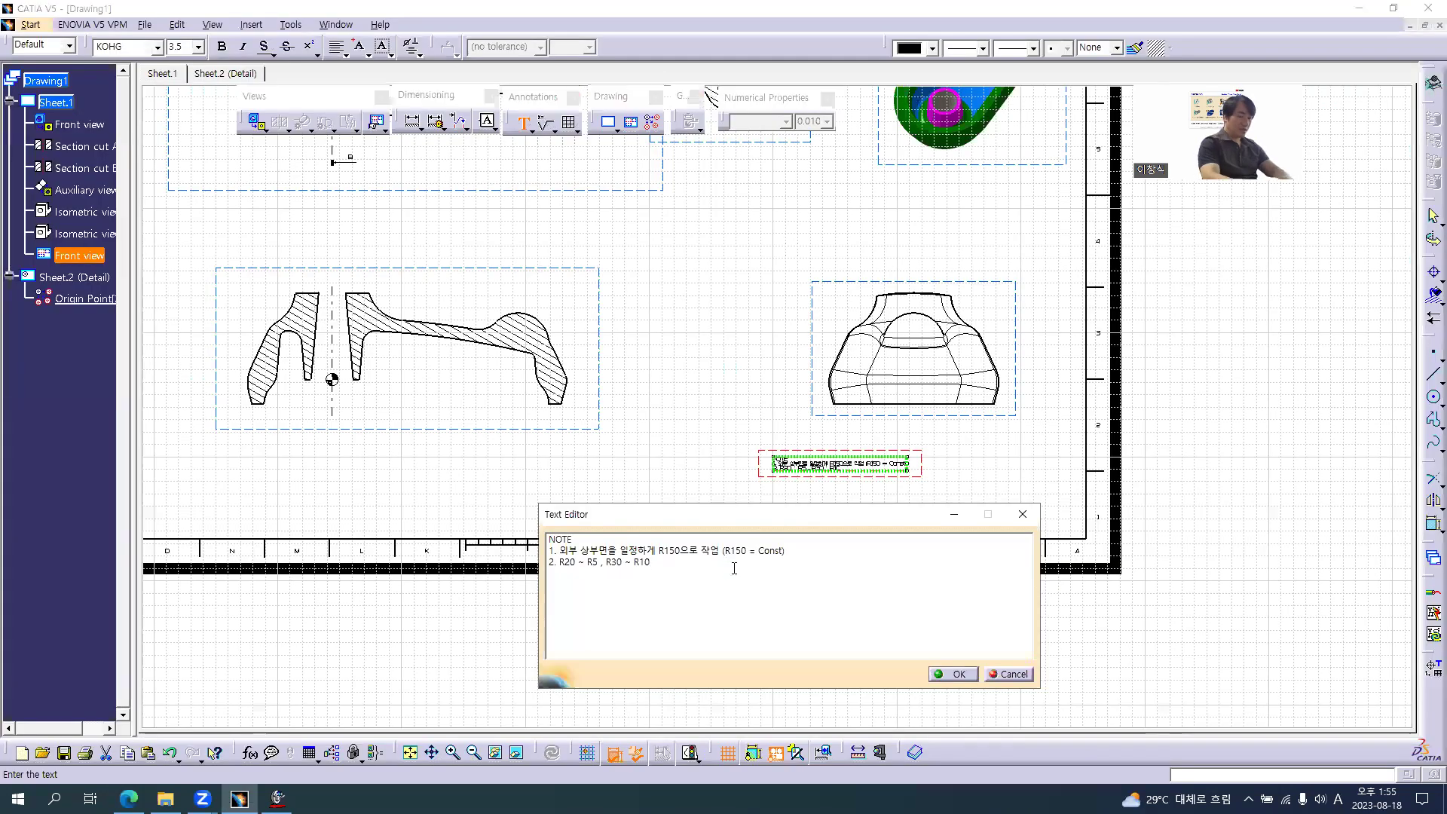
{"action": "type", "text": "은"}
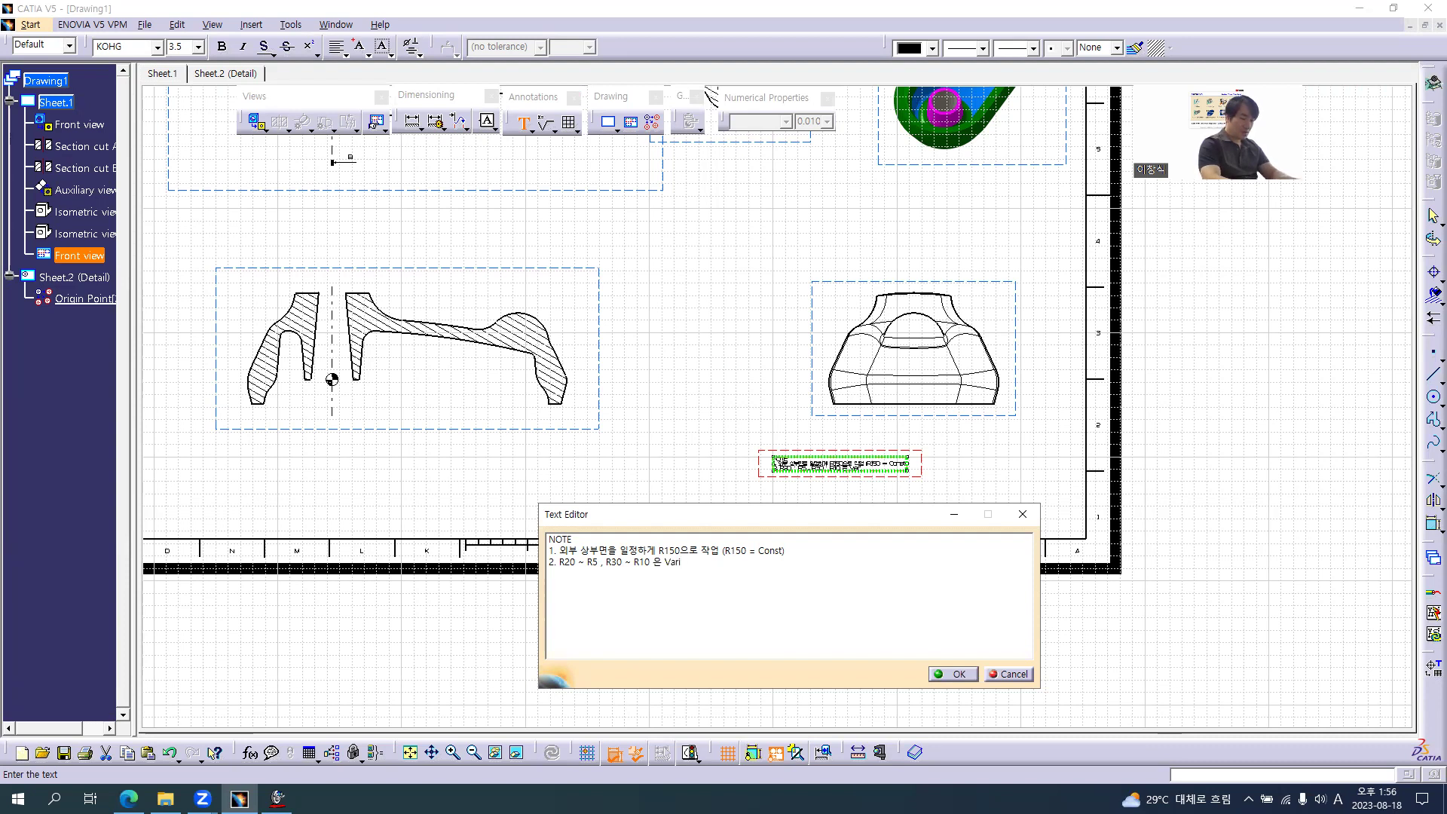
{"action": "type", "text": "Variable Fillet"}
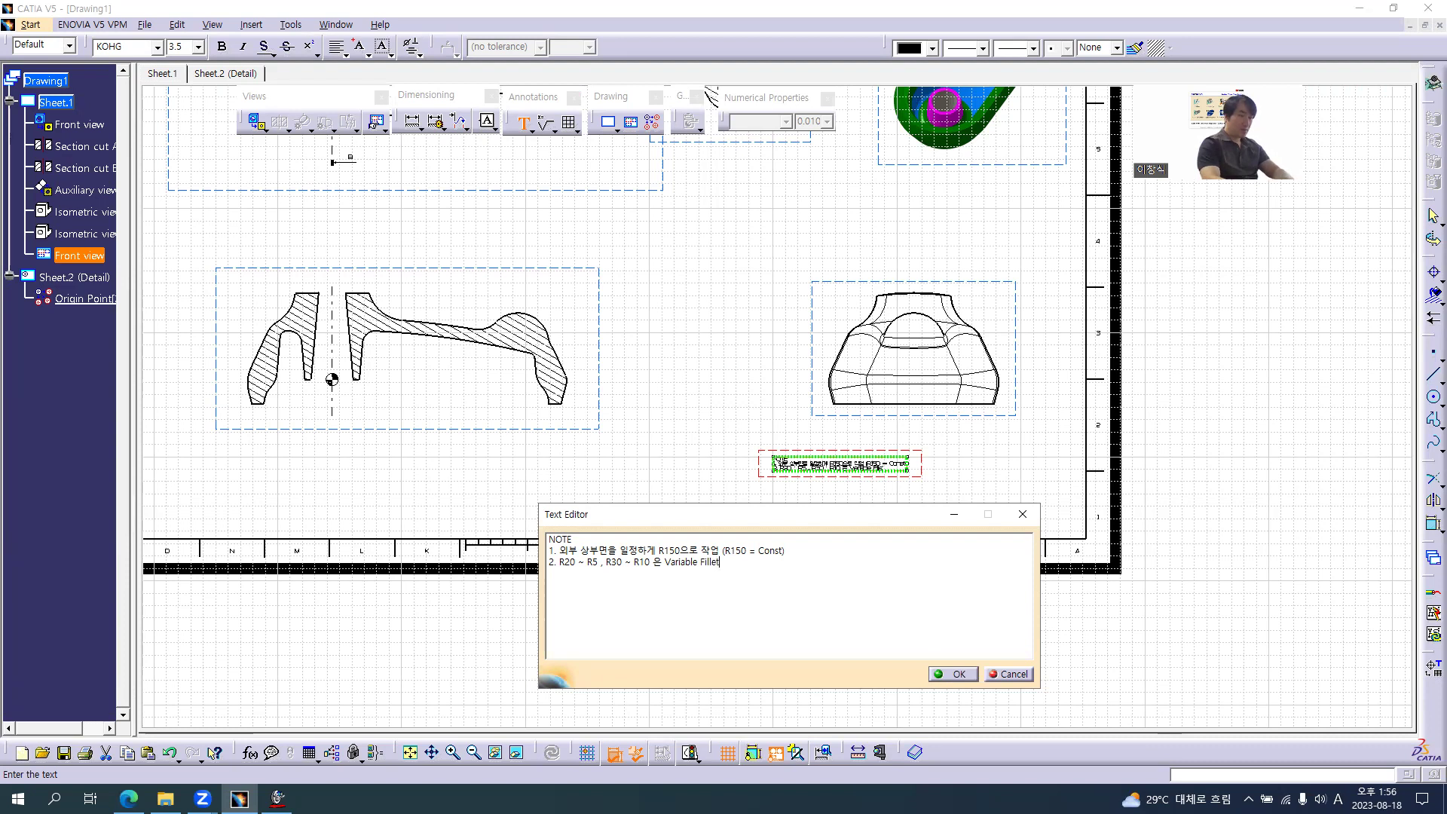
{"action": "type", "text": " 작업시 주의"}
{"action": "key", "text": "alt+Tab"}
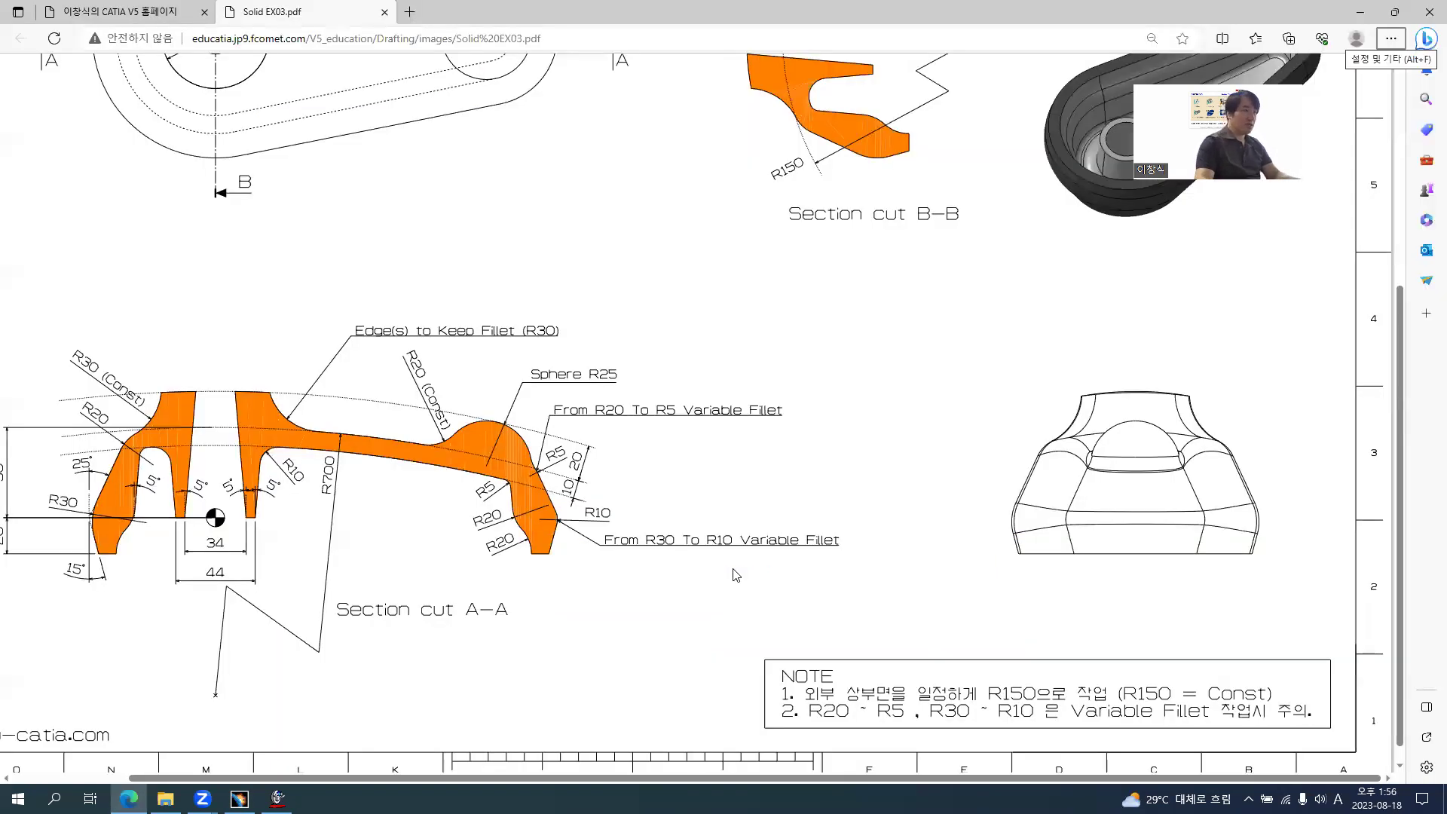
{"action": "key", "text": "alt+Tab"}
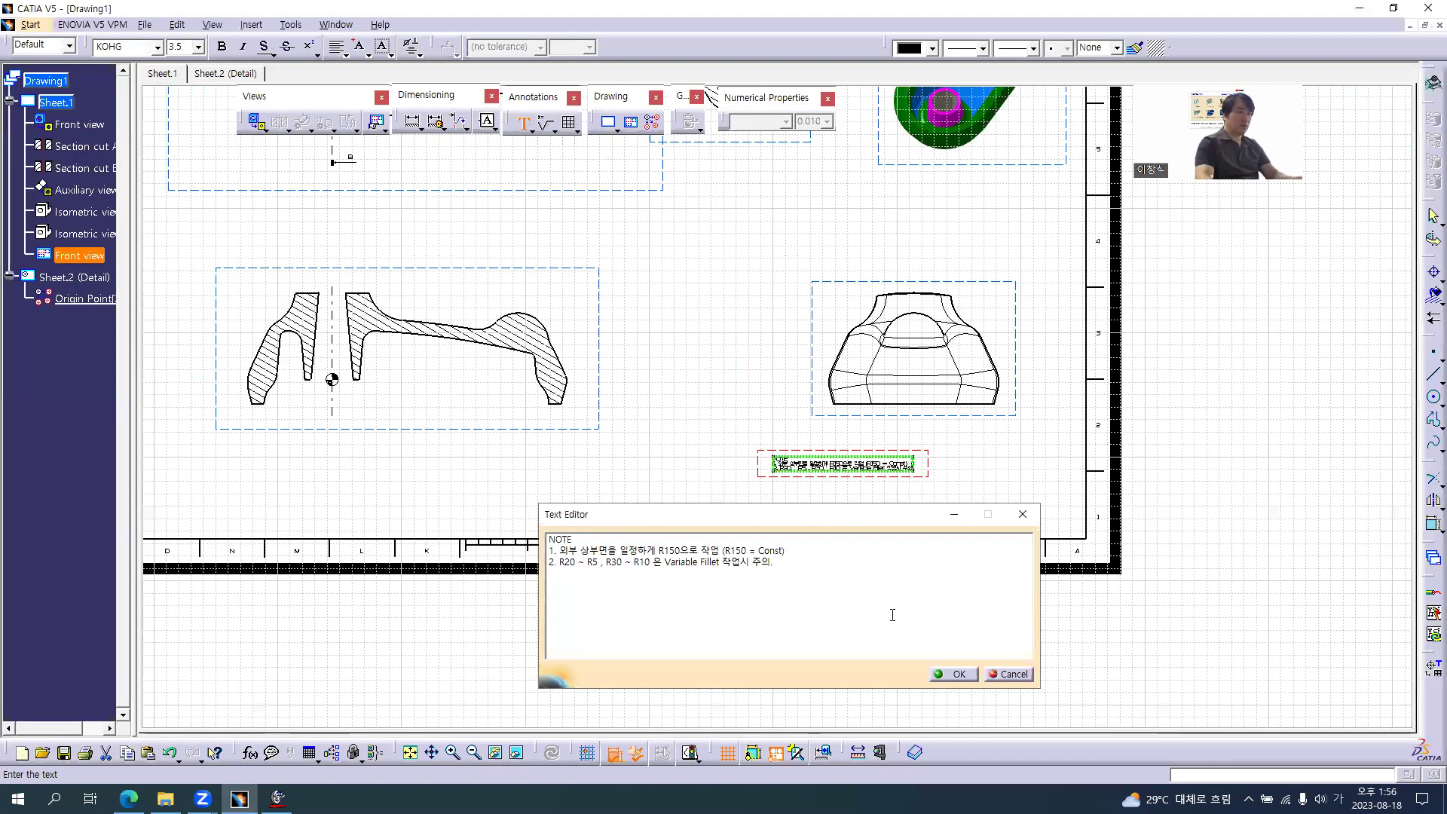
{"action": "left_click", "coordinate": [951, 673]}
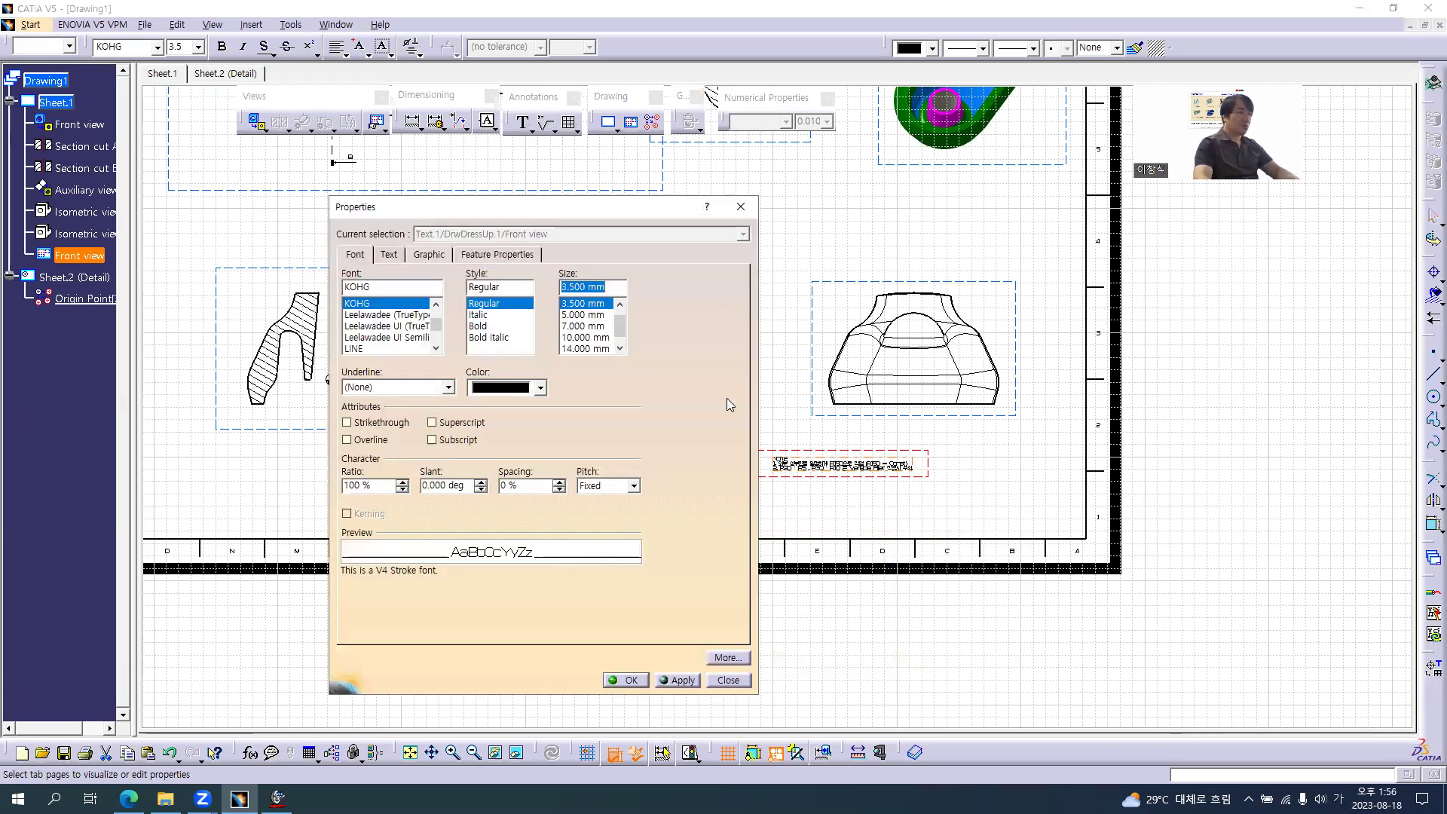
Set the NOTE text's font size to 5 mm and its character spacing to 25 %
{"action": "left_click", "coordinate": [579, 315]}
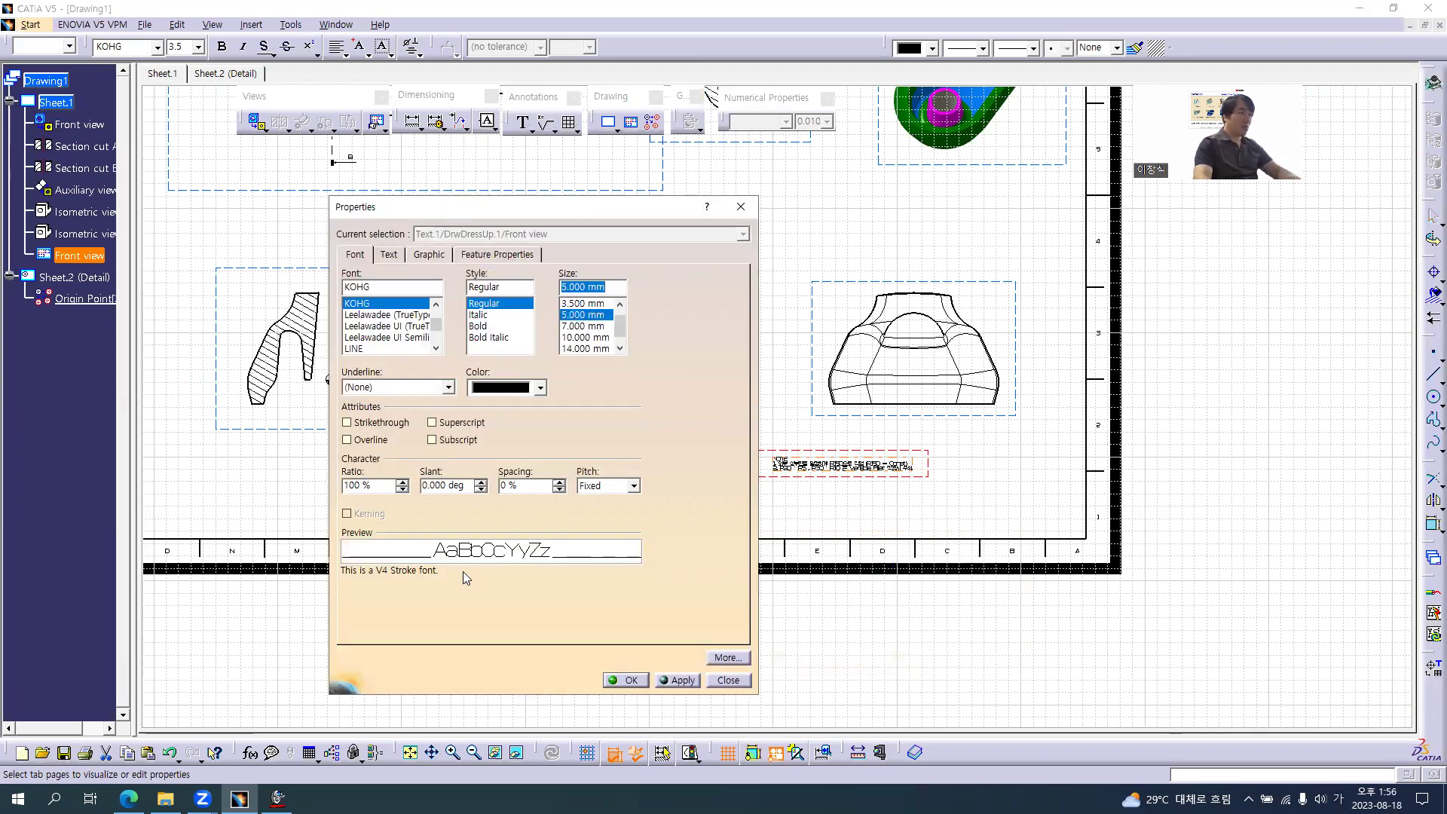
{"action": "left_click", "coordinate": [498, 488]}
{"action": "key", "text": "Delete"}
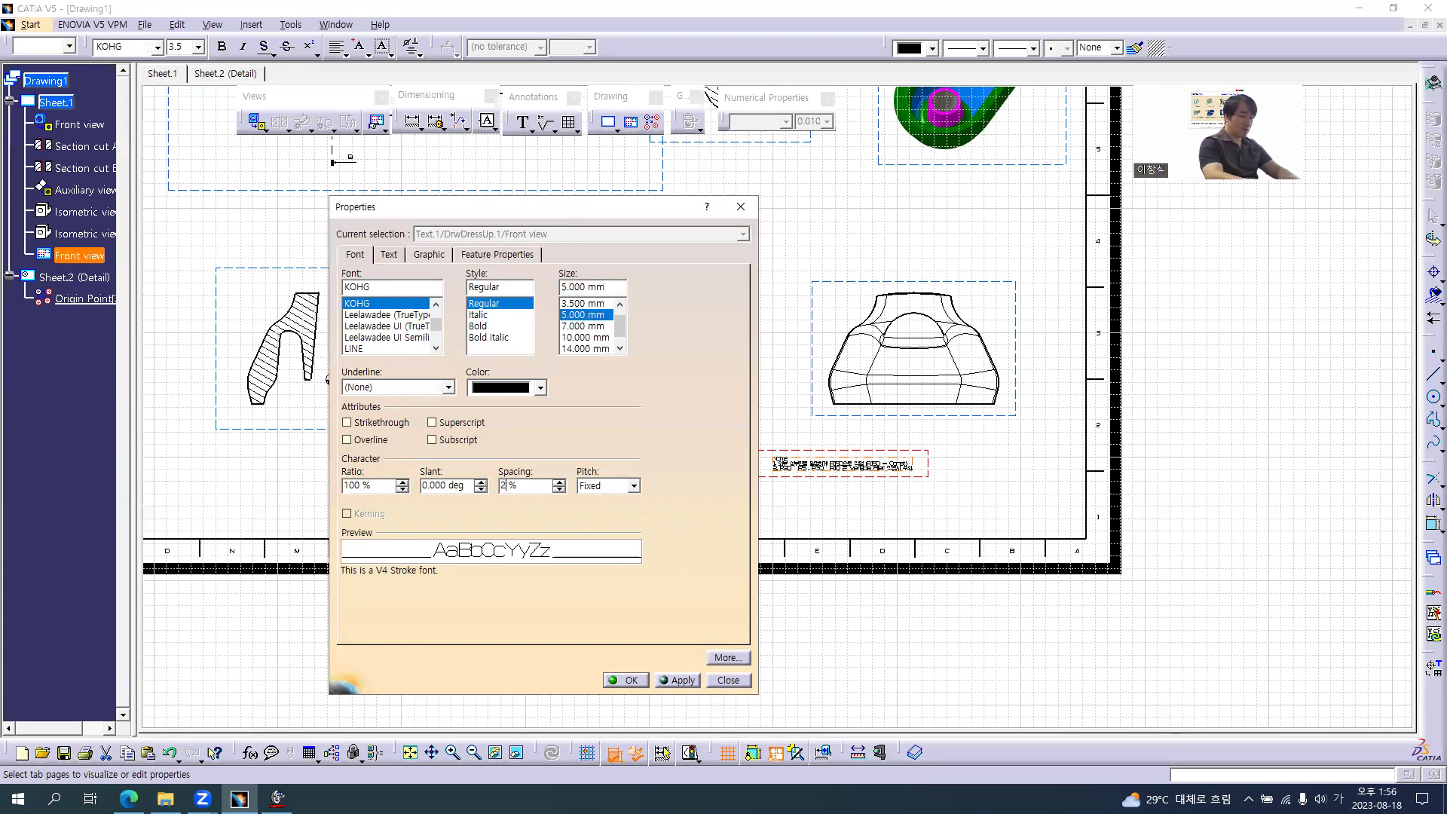
{"action": "type", "text": "25"}
{"action": "key", "text": "Tab"}
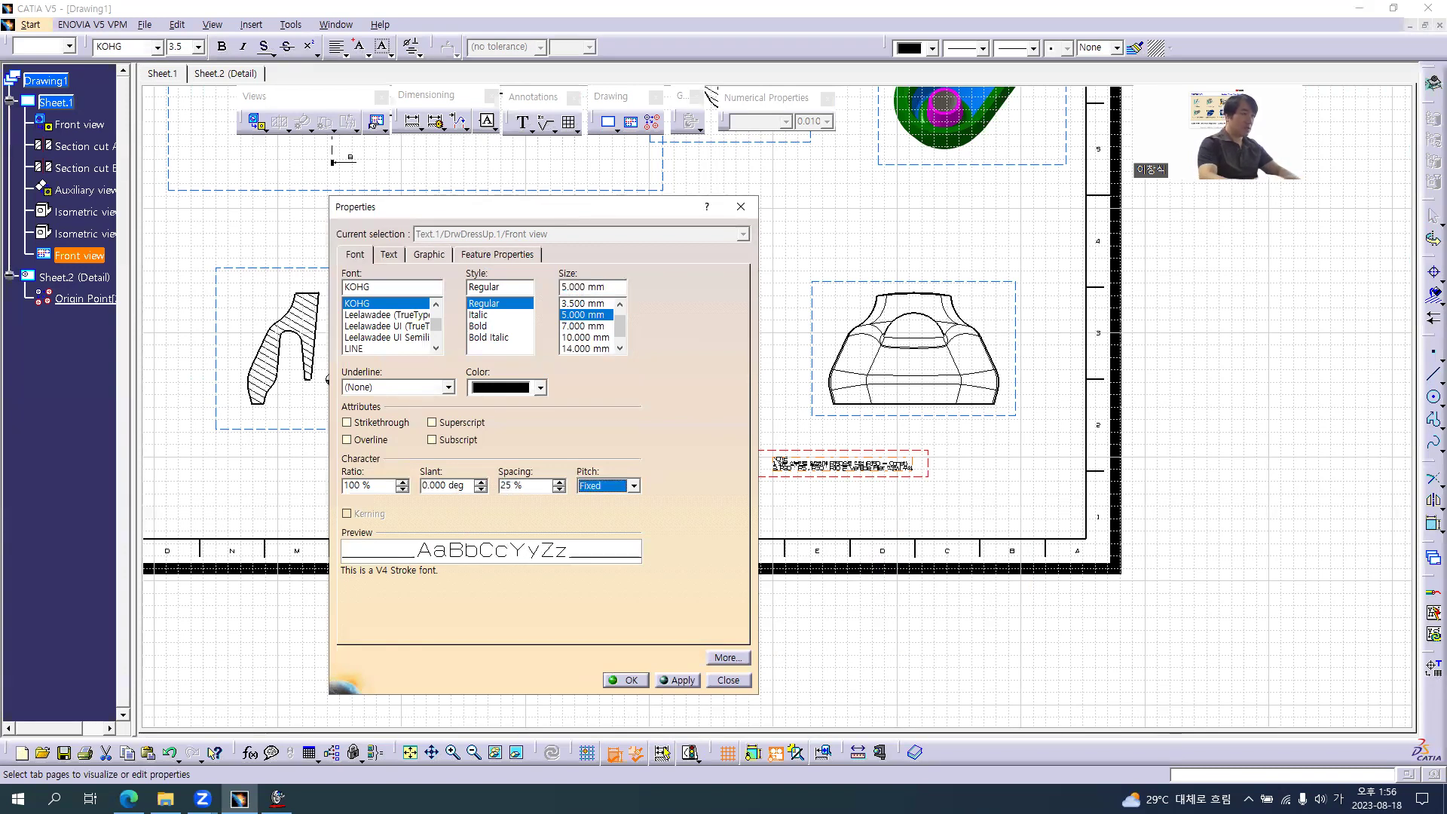
Give the NOTE text a rectangle frame and set its line spacing to 2 mm
{"action": "left_click", "coordinate": [382, 257]}
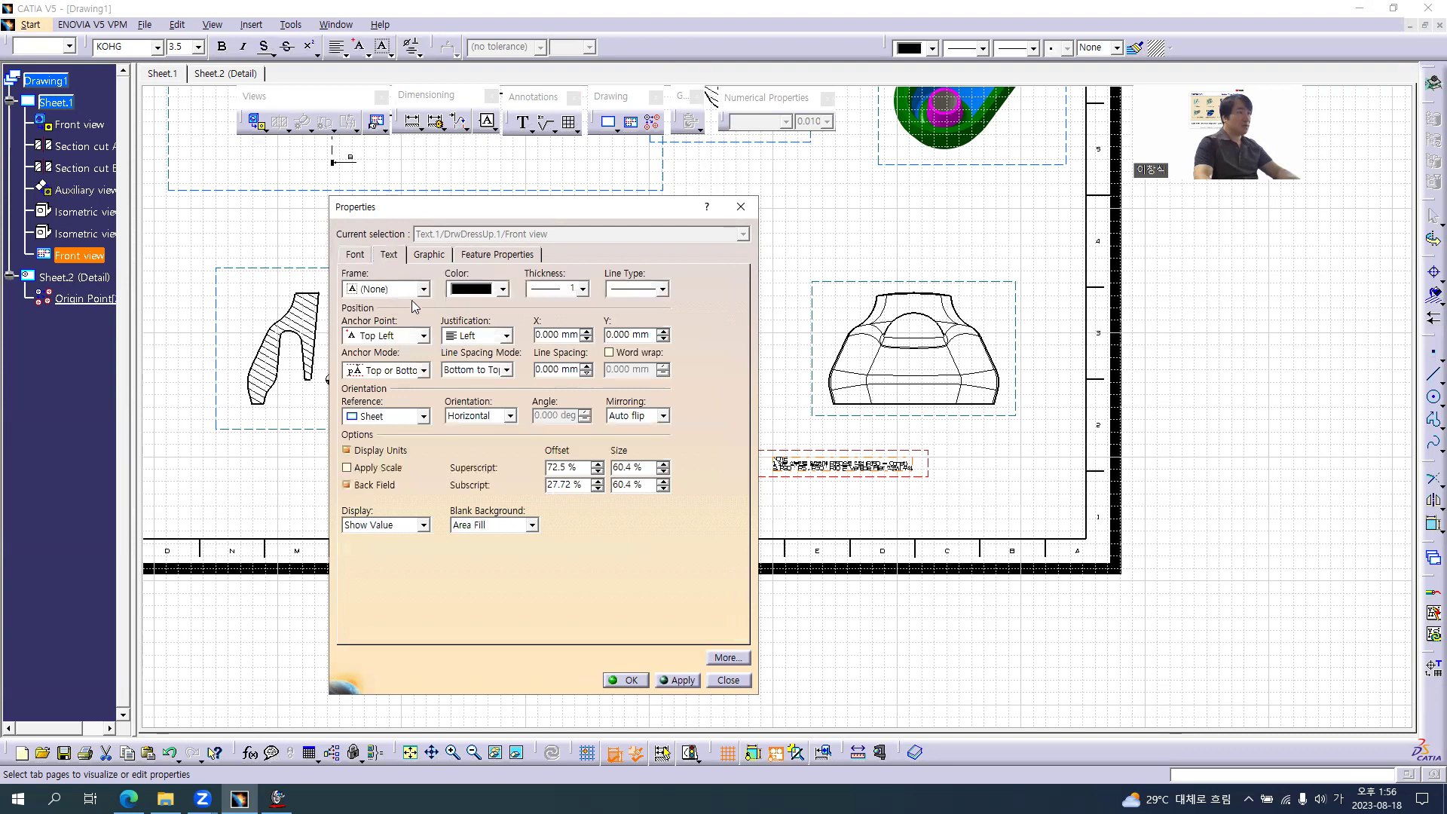
{"action": "left_click", "coordinate": [414, 290]}
{"action": "left_click", "coordinate": [384, 320]}
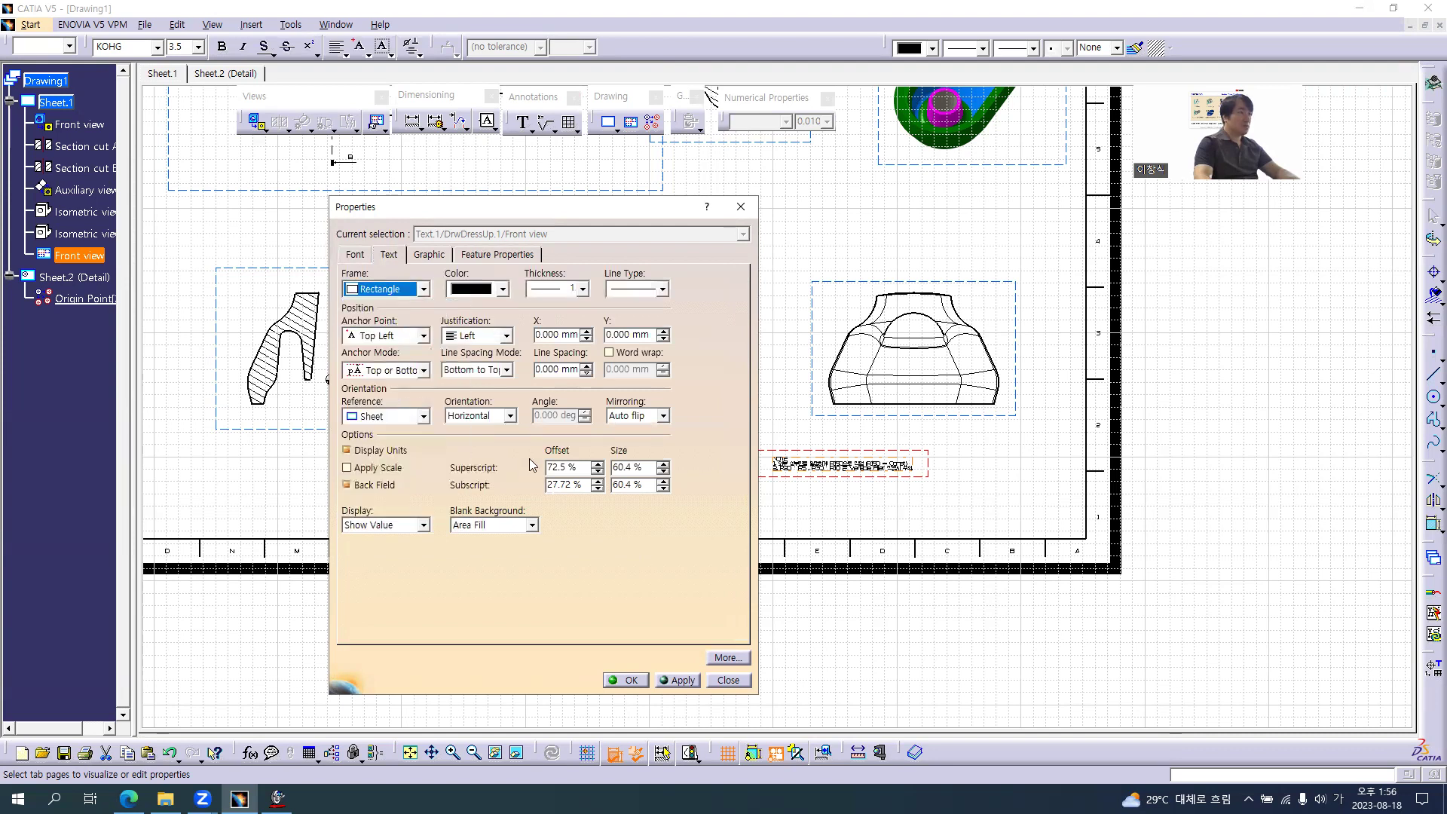
{"action": "double_click", "coordinate": [538, 369]}
{"action": "type", "text": "2"}
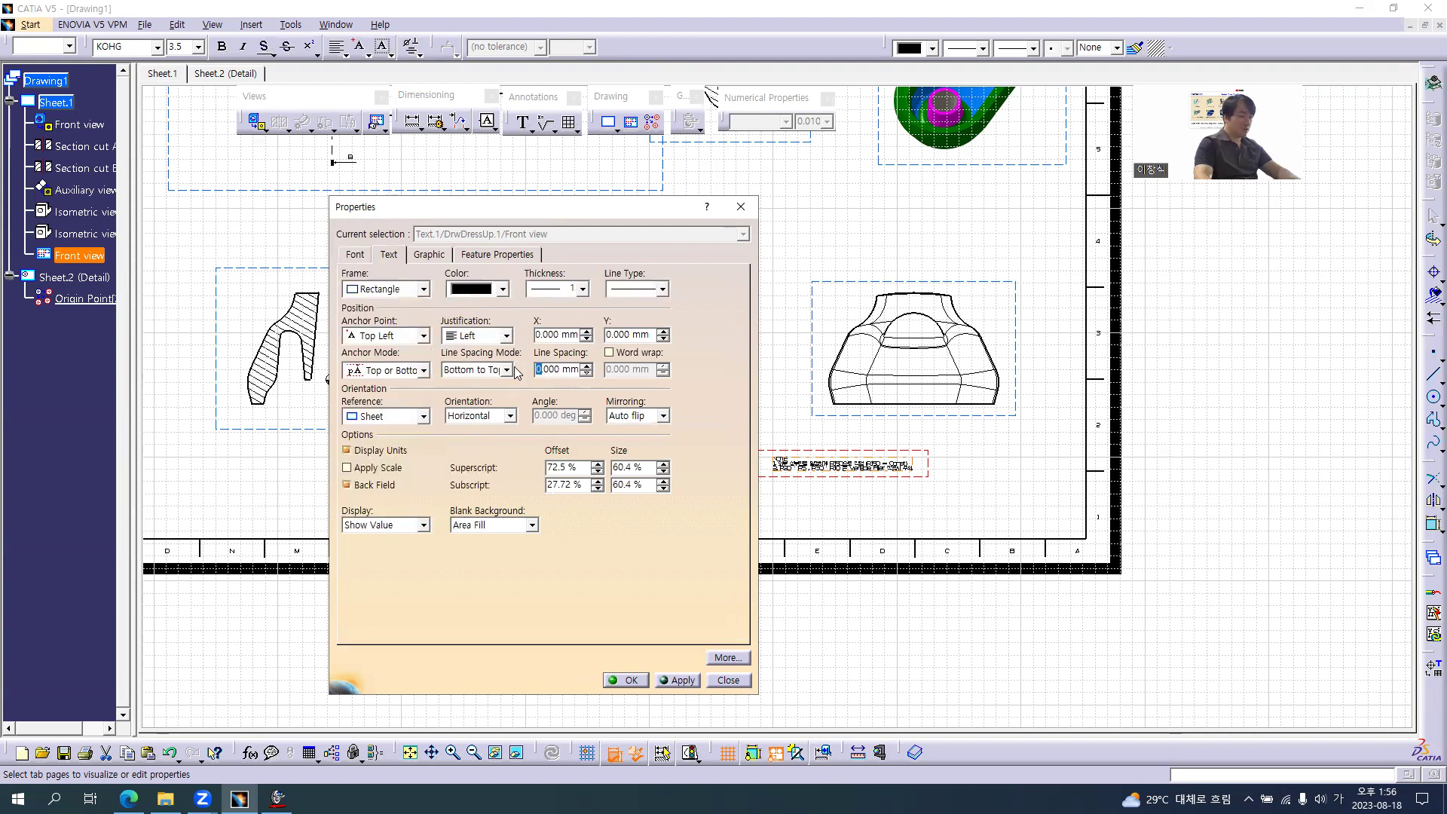
{"action": "left_click", "coordinate": [628, 680]}
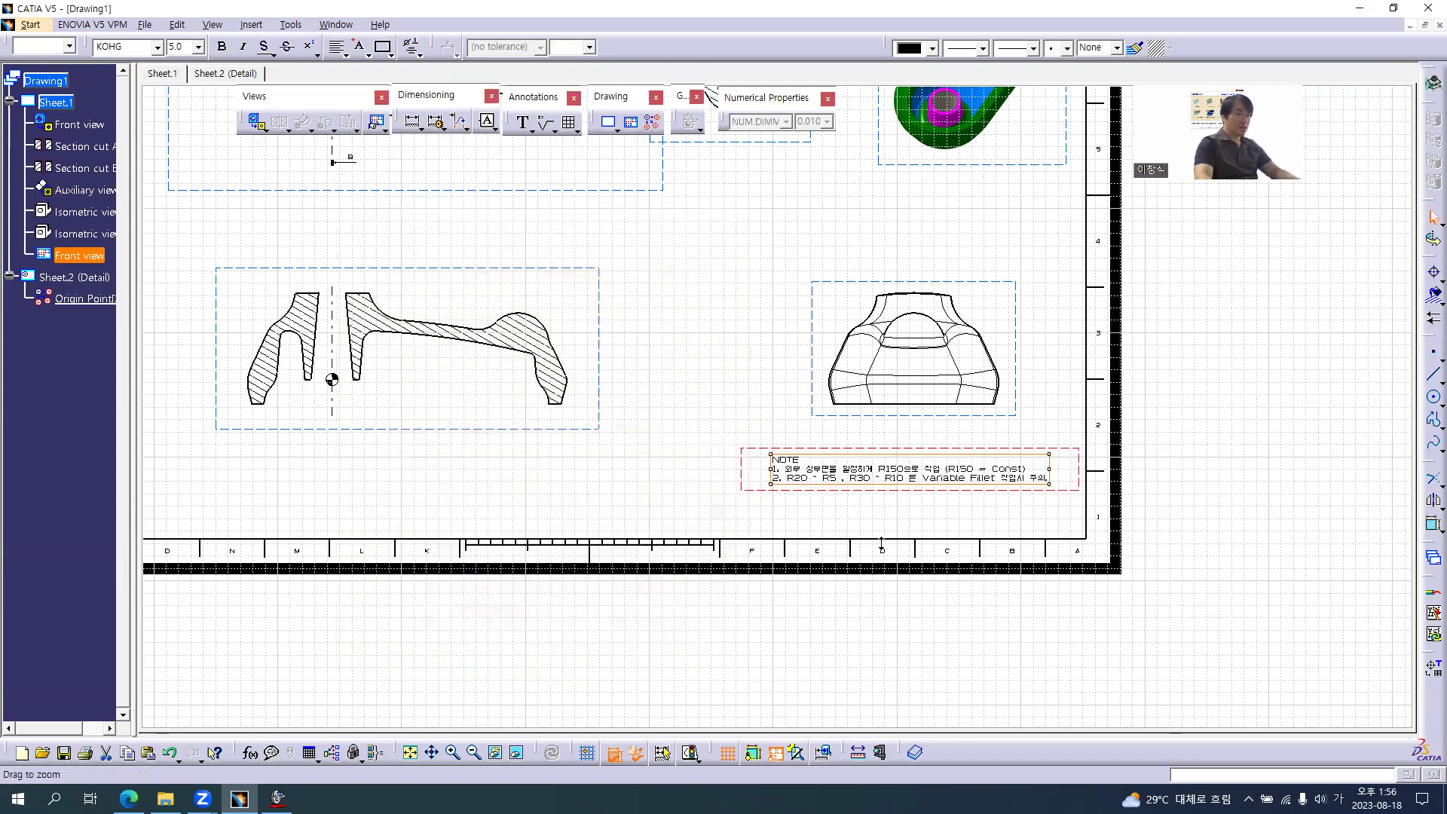
Move the view holding the NOTE text down into the lower-right corner of the sheet border
{"action": "scroll", "coordinate": [874, 387], "scroll_direction": "up", "scroll_amount": 4}
{"action": "left_click", "coordinate": [1128, 475]}
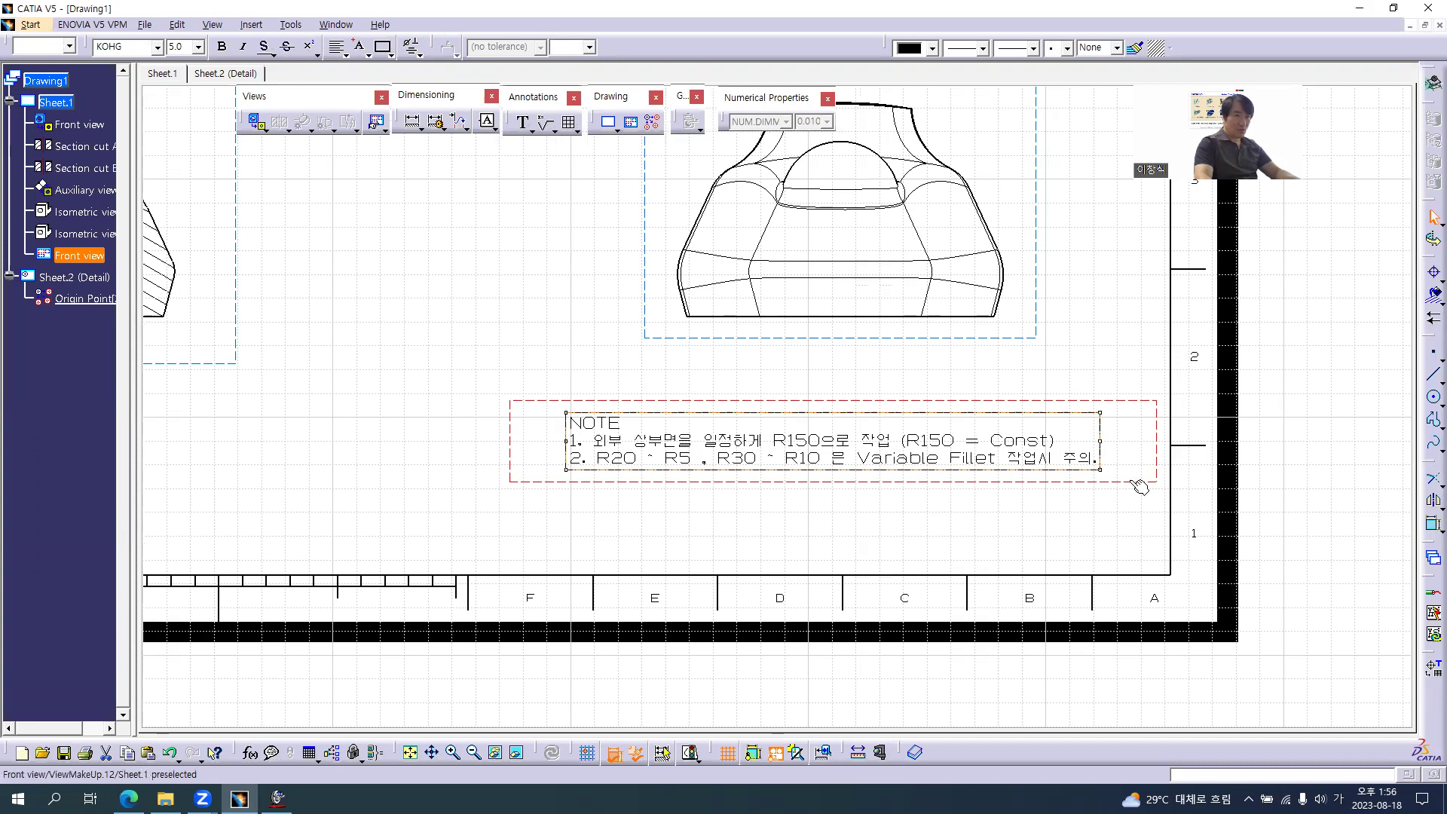
{"action": "left_click_drag", "start_coordinate": [1131, 488], "coordinate": [1185, 568]}
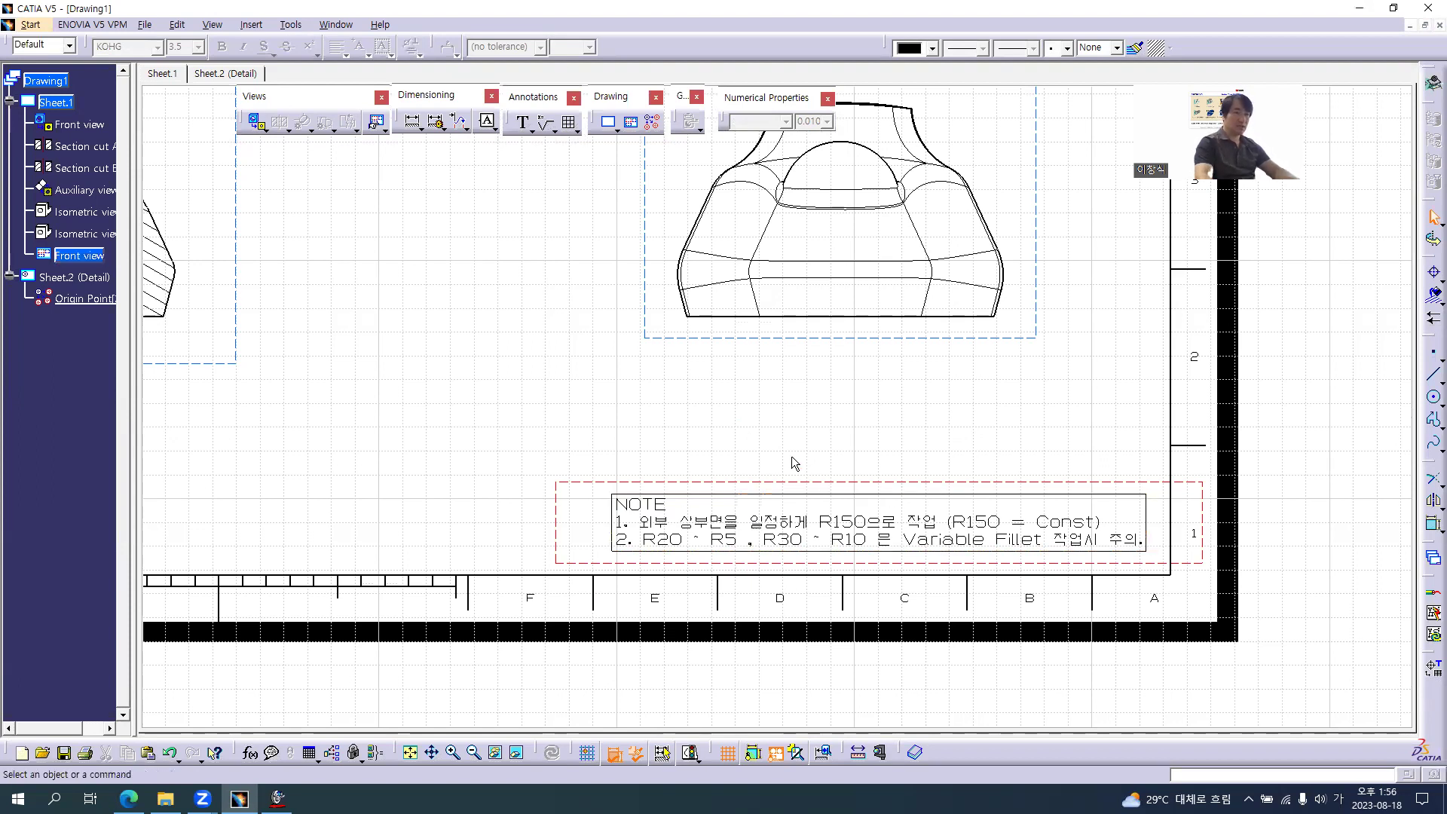
{"action": "middle_click_drag", "start_coordinate": [519, 388], "coordinate": [430, 337], "text": "ctrl"}
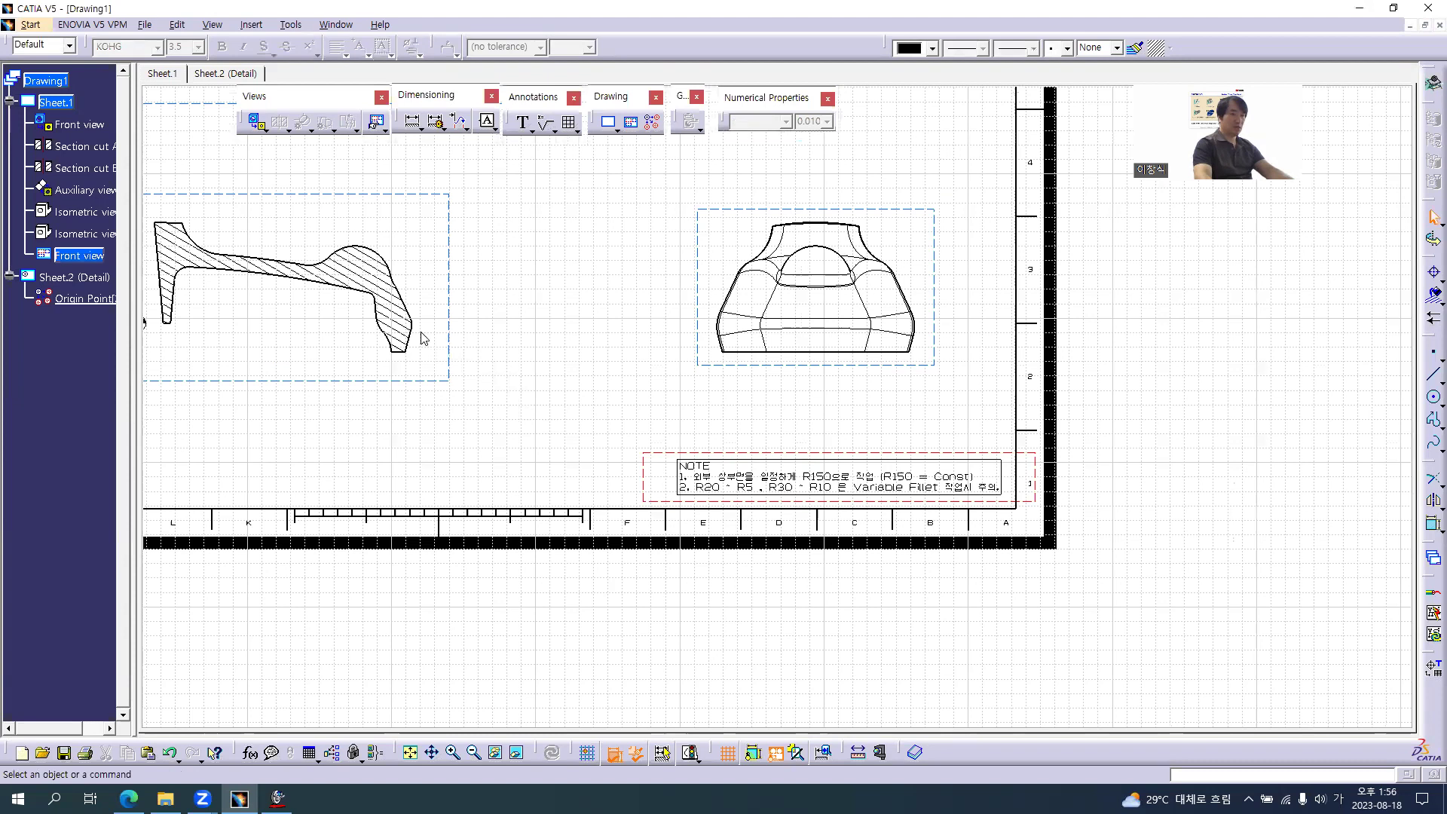
Compare the drawing with the reference PDF's plan view and make the front view of the part the active view
{"action": "key", "text": "alt+Tab"}
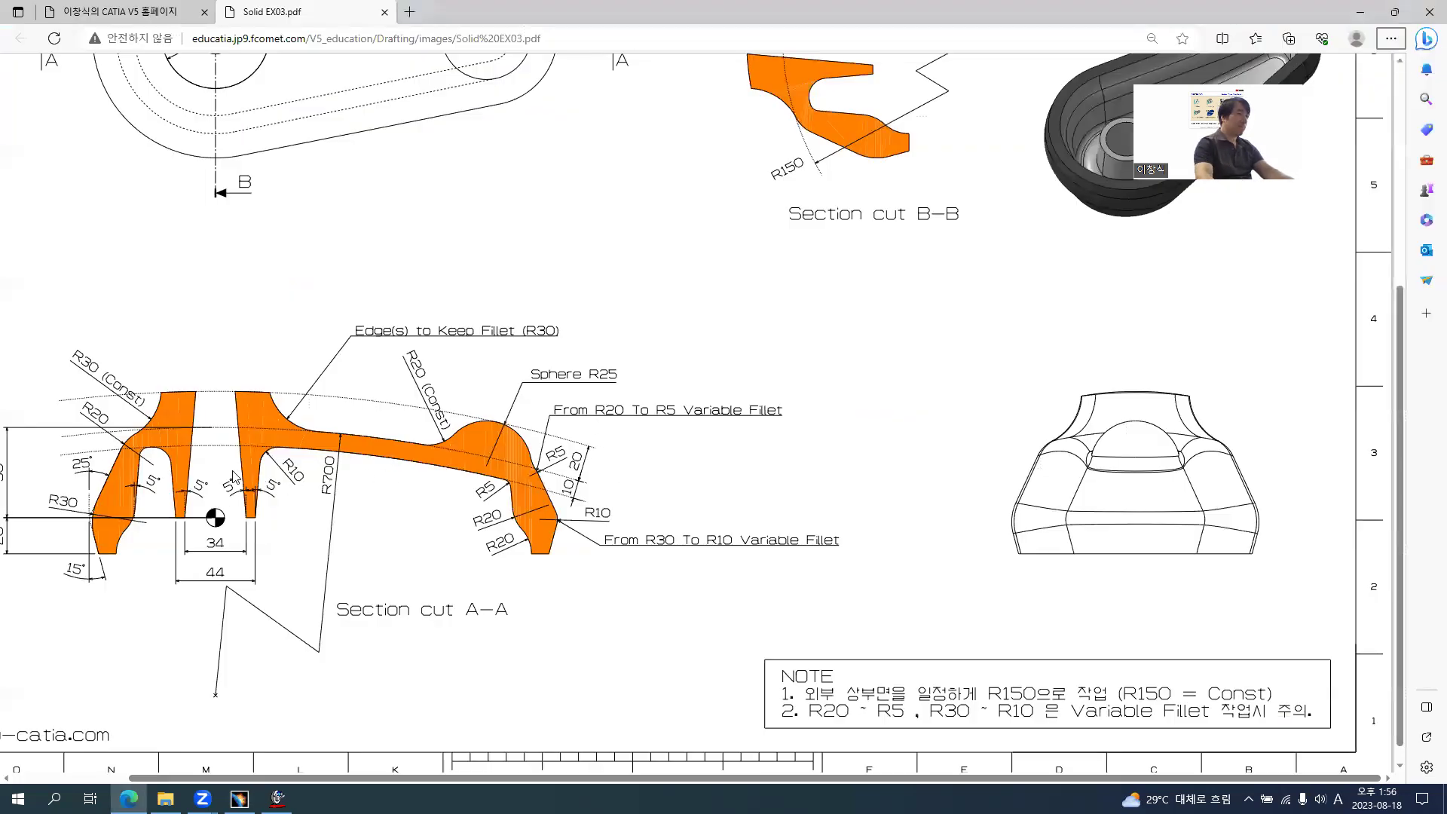
{"action": "scroll", "coordinate": [191, 392], "scroll_direction": "down", "scroll_amount": 2, "text": "ctrl"}
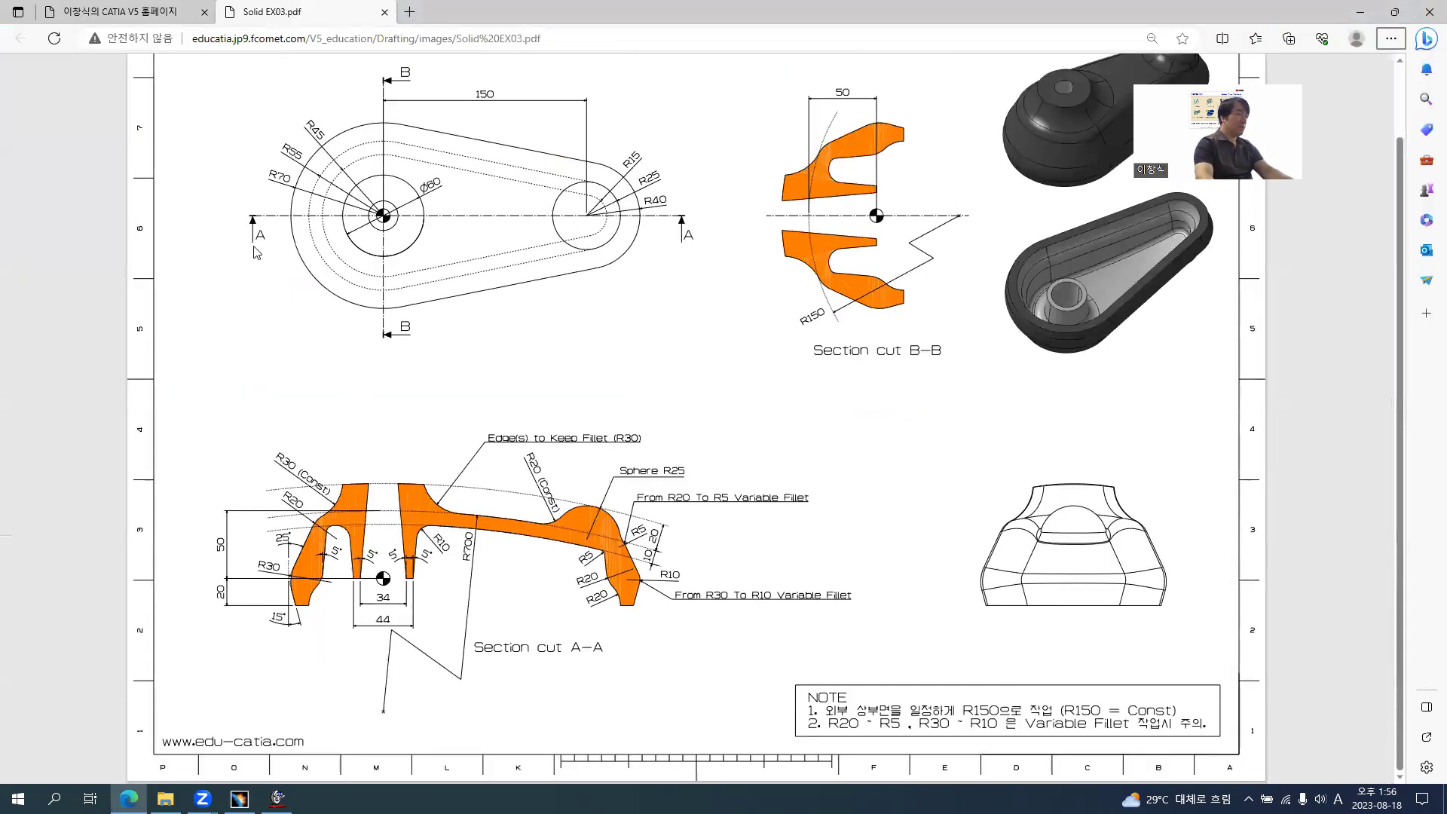
{"action": "scroll", "coordinate": [279, 223], "scroll_direction": "up", "scroll_amount": 1, "text": "ctrl"}
{"action": "scroll", "coordinate": [277, 292], "scroll_direction": "up", "scroll_amount": 2, "text": "ctrl"}
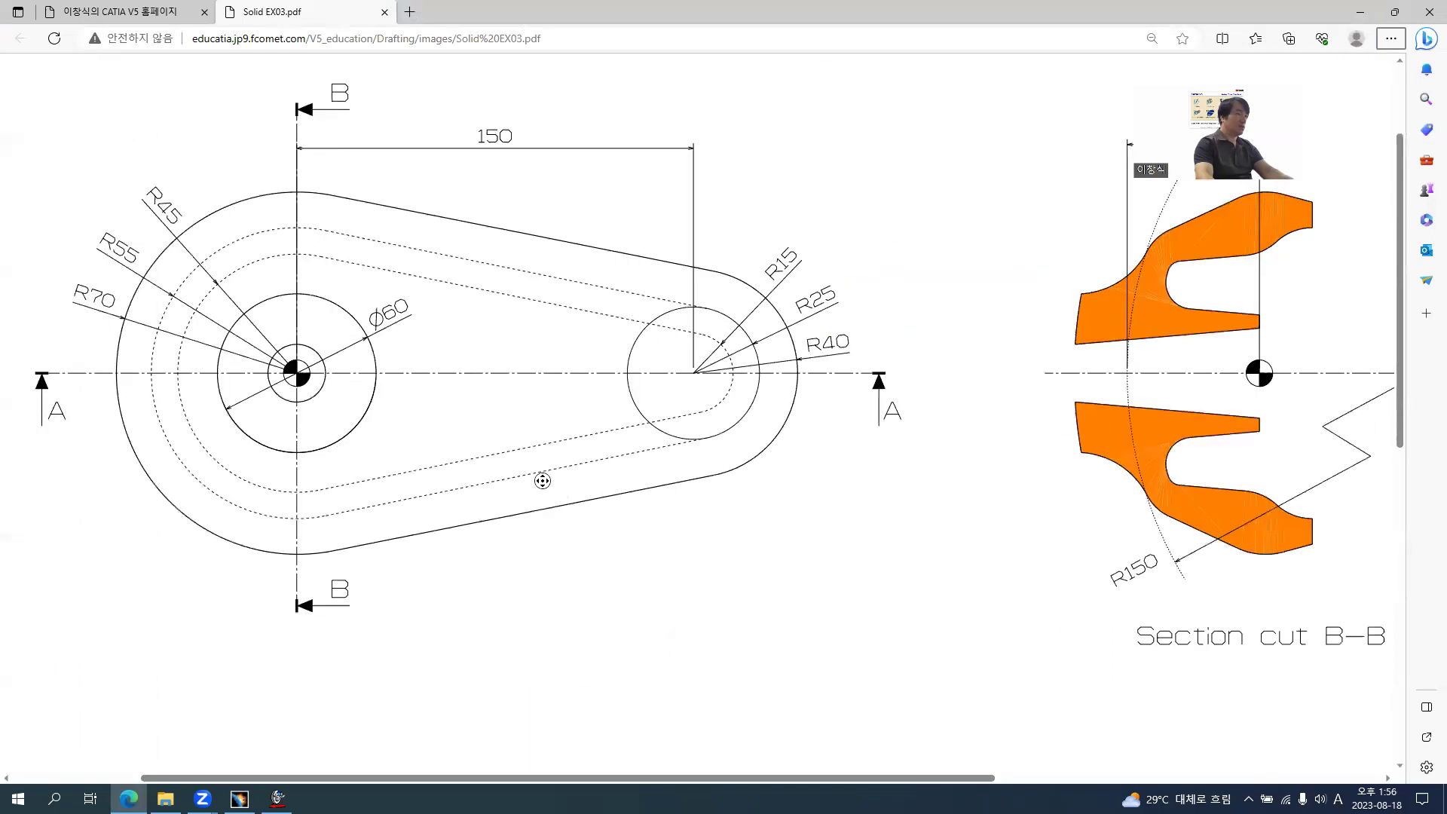
{"action": "scroll", "coordinate": [316, 463], "scroll_direction": "down", "scroll_amount": 1, "text": "ctrl"}
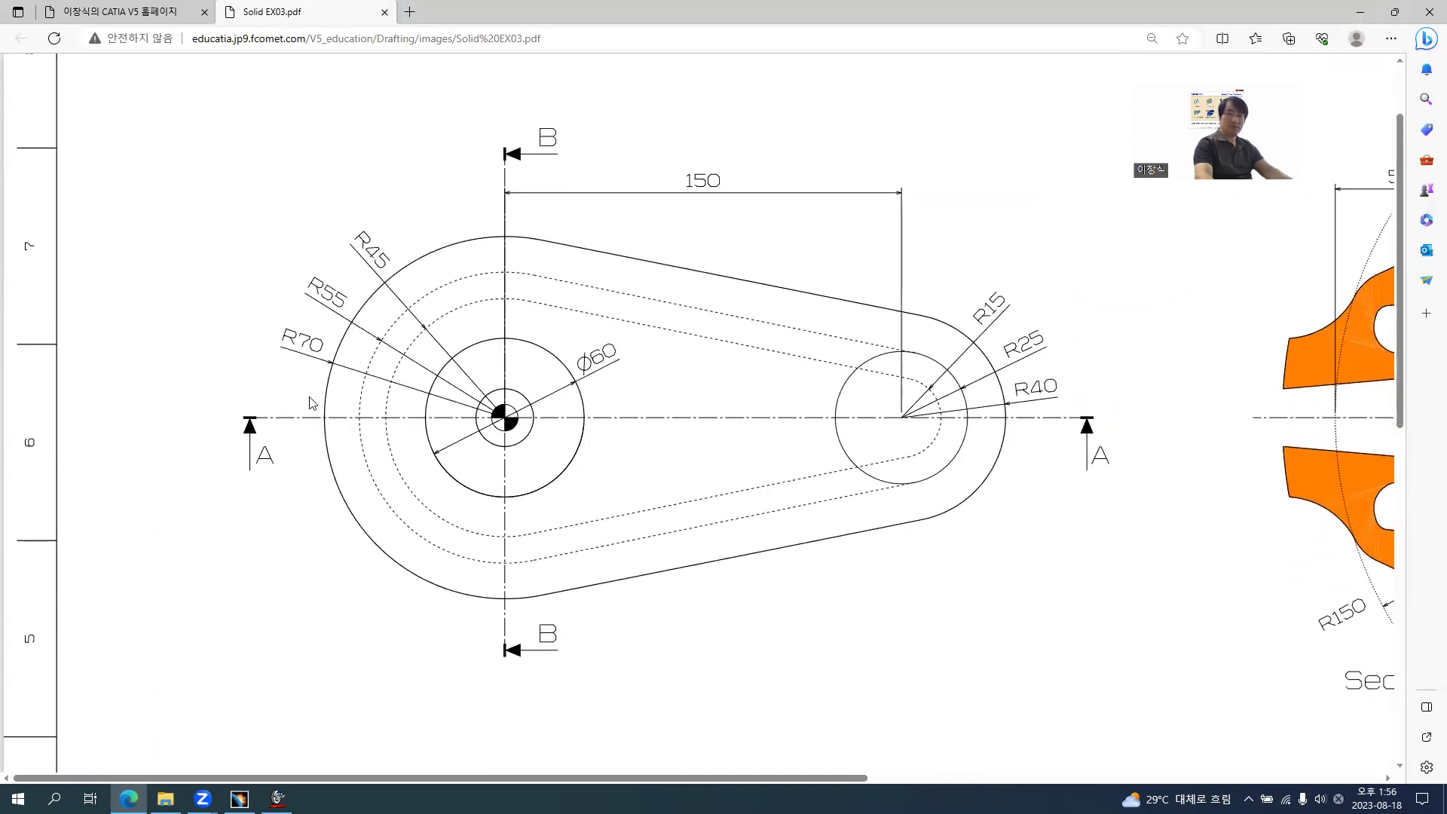
{"action": "key", "text": "alt+Tab"}
{"action": "middle_click_drag", "start_coordinate": [306, 314], "coordinate": [928, 606]}
{"action": "middle_click_drag", "start_coordinate": [719, 547], "coordinate": [722, 323]}
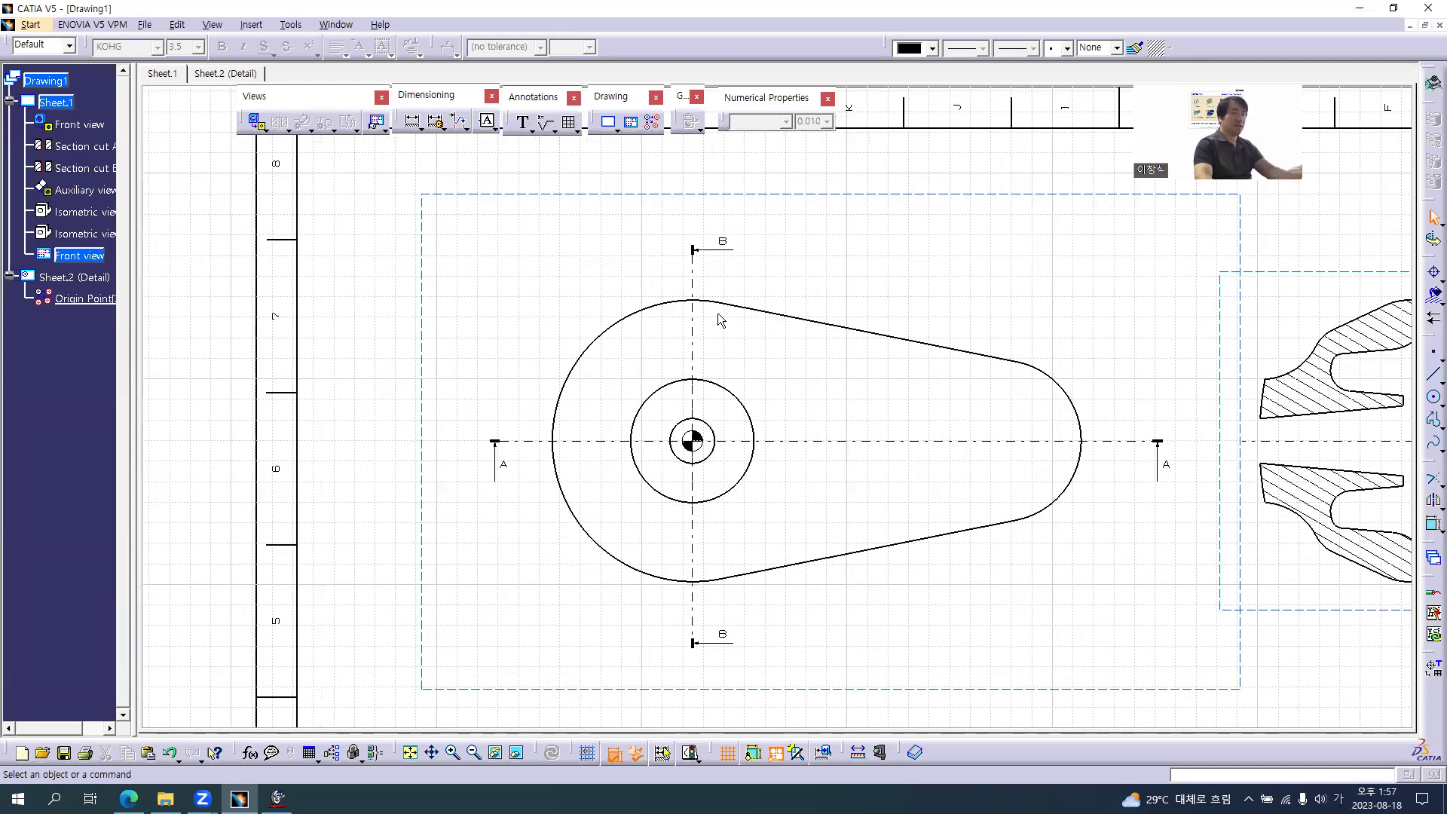
{"action": "left_click", "coordinate": [567, 193]}
{"action": "left_click", "coordinate": [547, 253]}
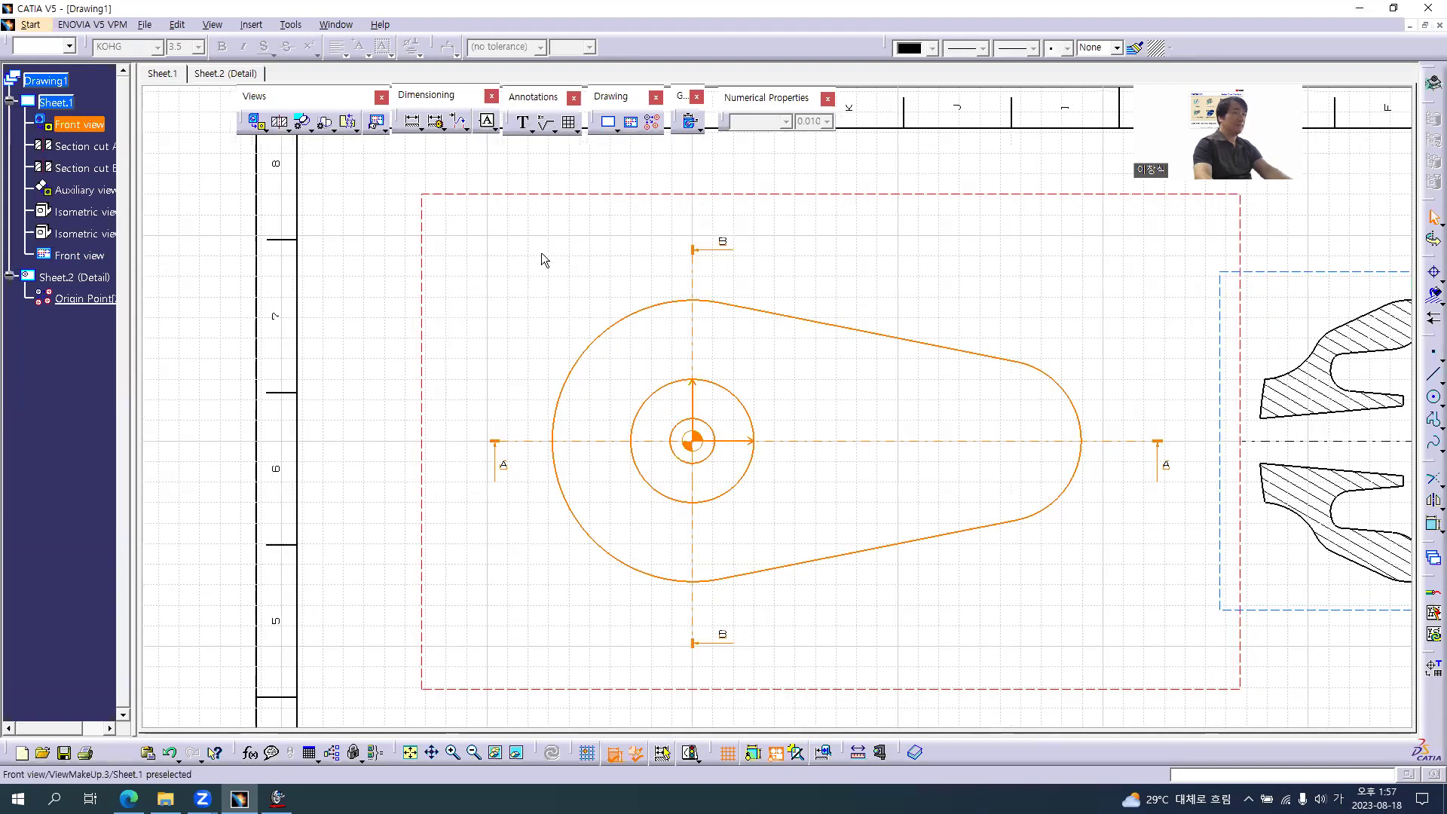
Sketch two circles centred on the front view's origin symbol, about 42 mm and 54 mm in radius, following the reference PDF
{"action": "key", "text": "alt+Tab"}
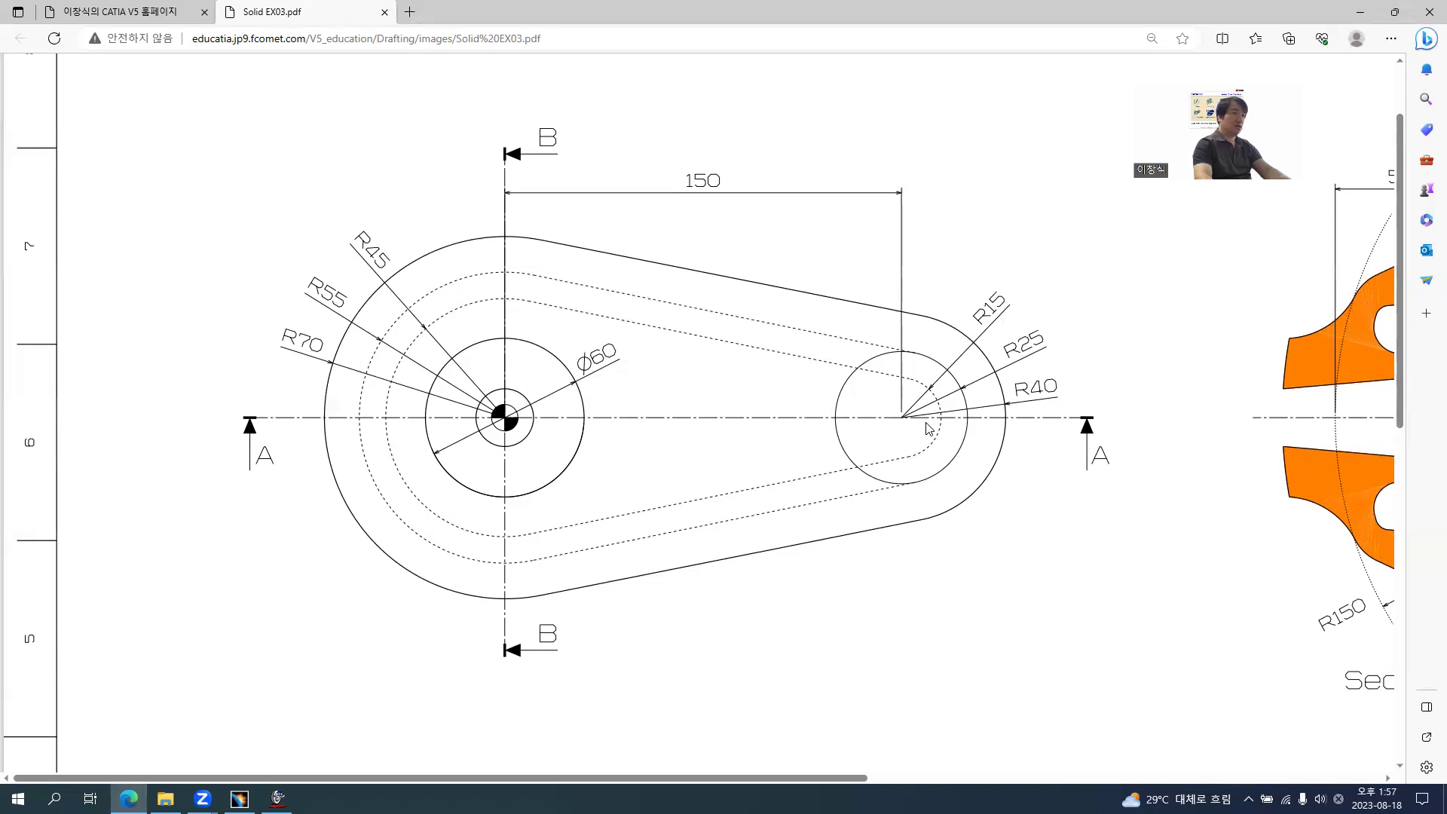
{"action": "key", "text": "alt+Tab"}
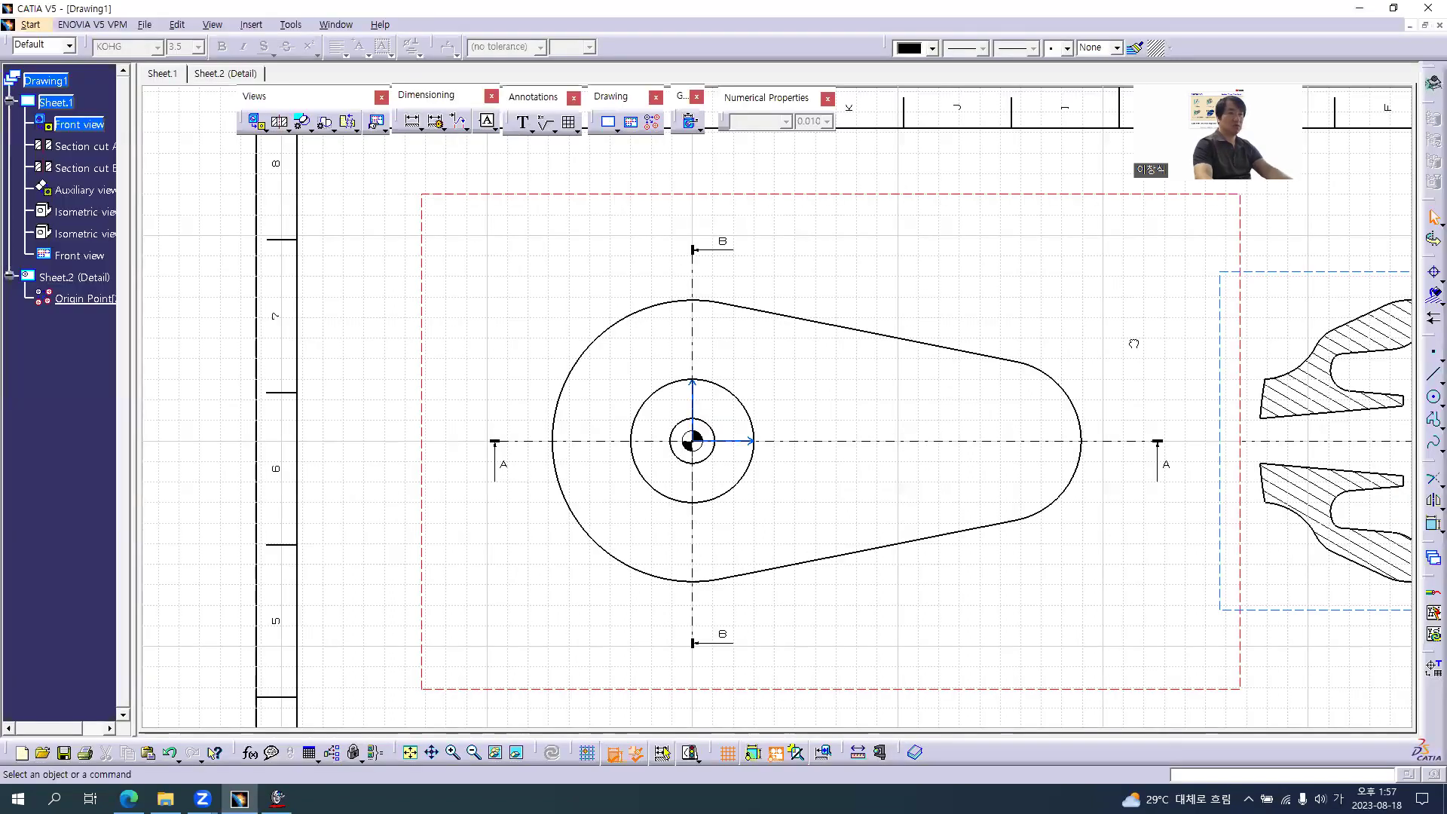
{"action": "left_click", "coordinate": [1432, 398]}
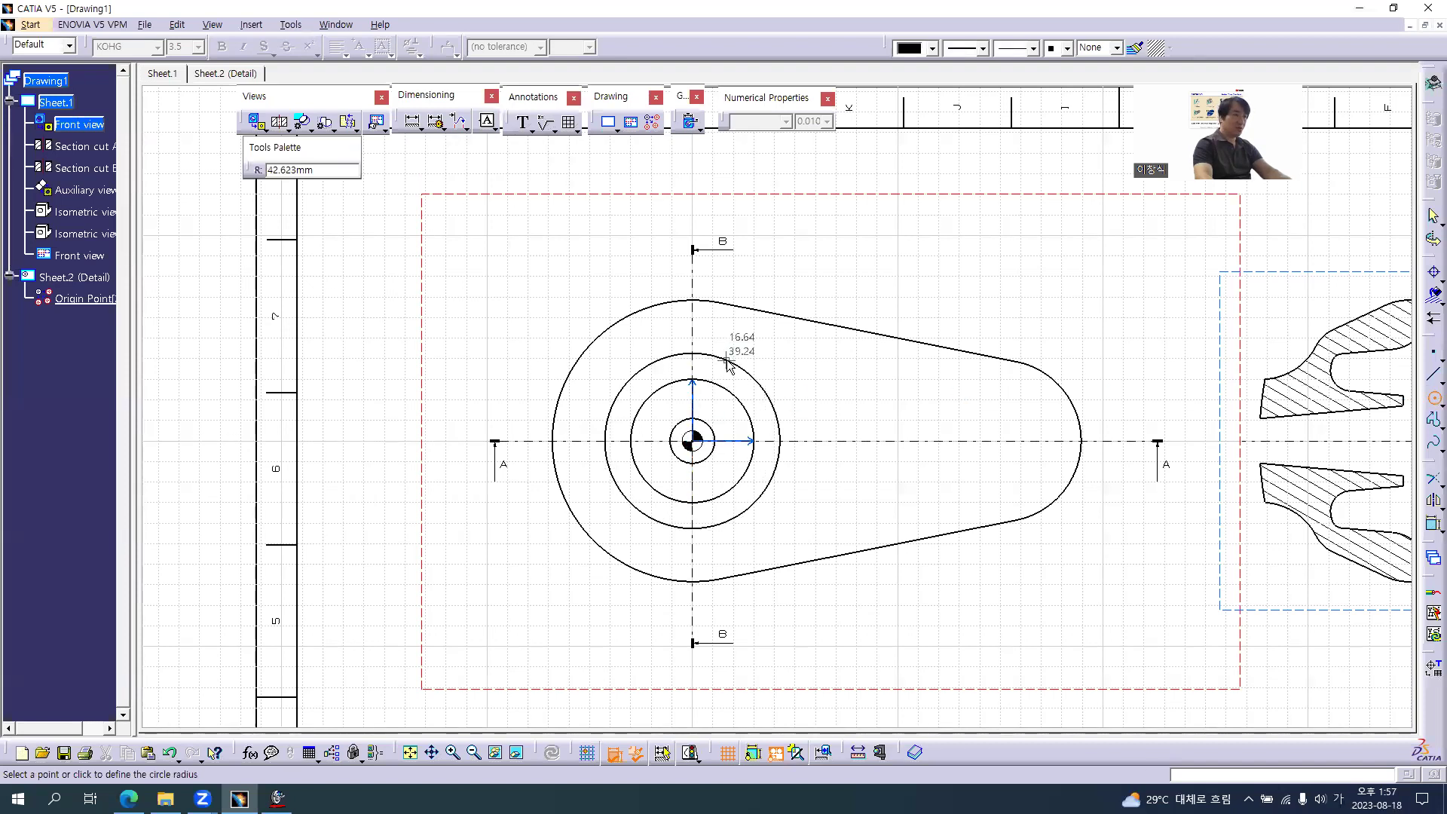
{"action": "key", "text": "alt+Tab"}
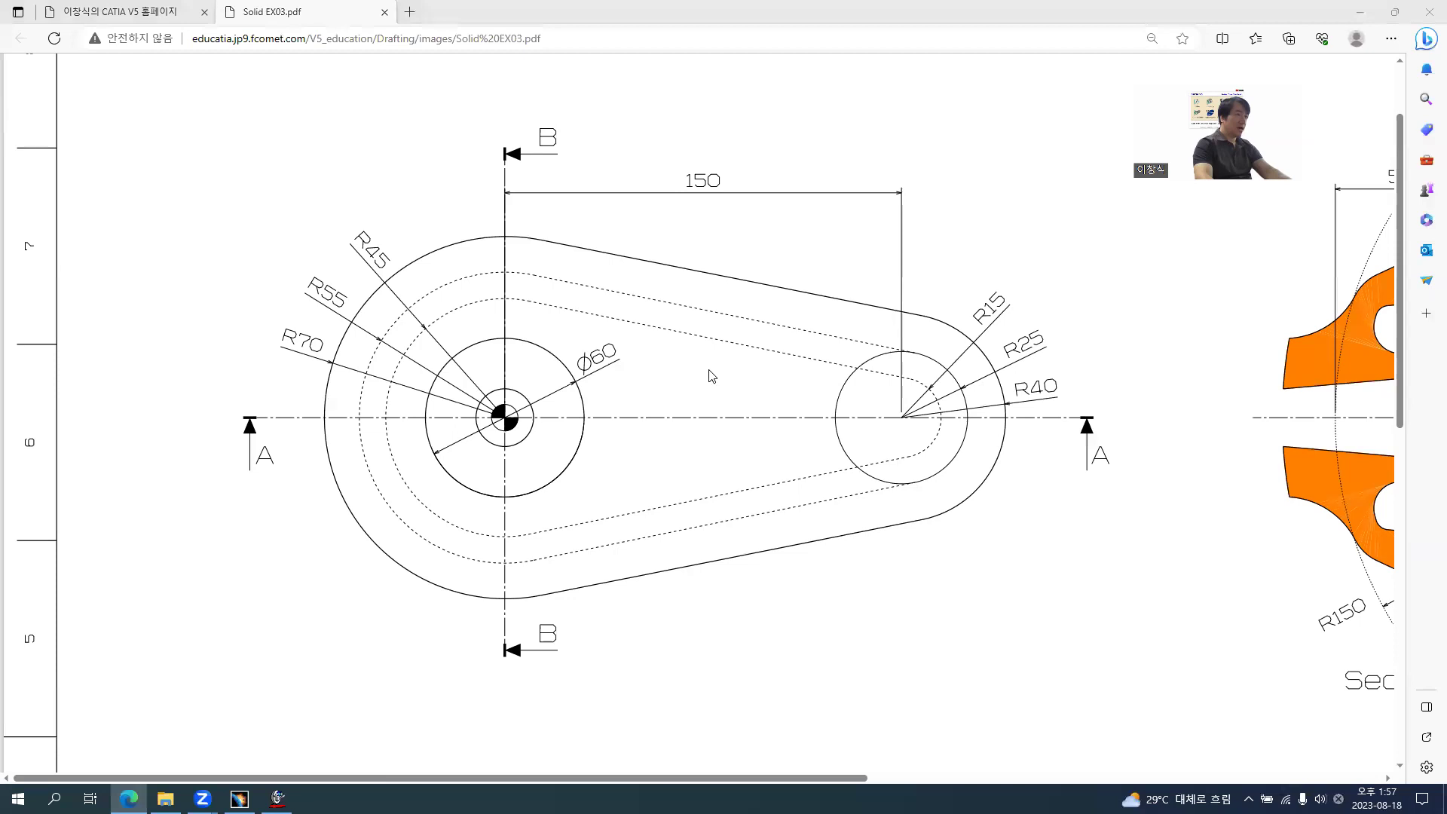
{"action": "key", "text": "alt+Tab"}
{"action": "left_click", "coordinate": [761, 389]}
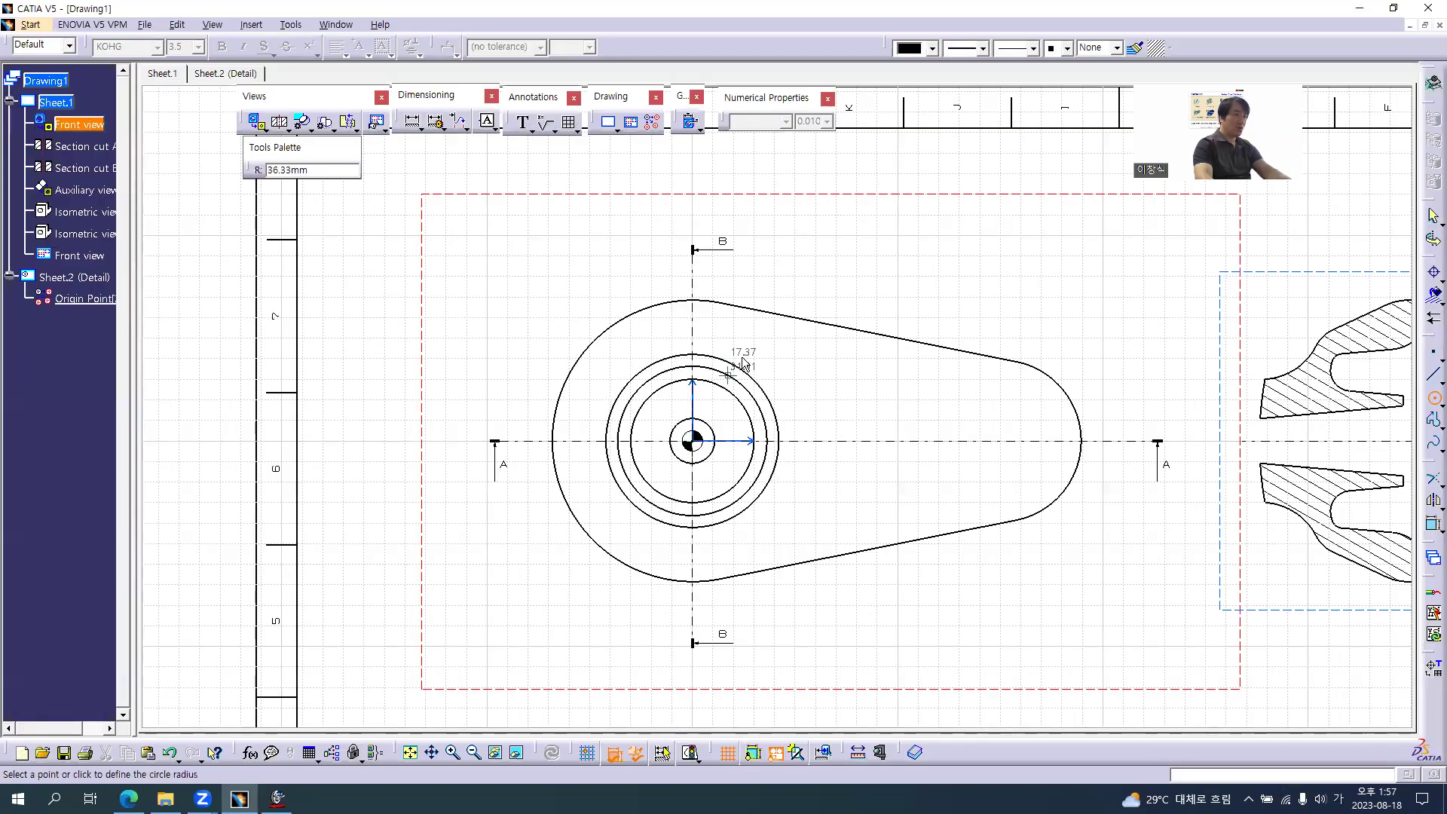
{"action": "key", "text": "alt+Tab"}
{"action": "key", "text": "alt+Tab"}
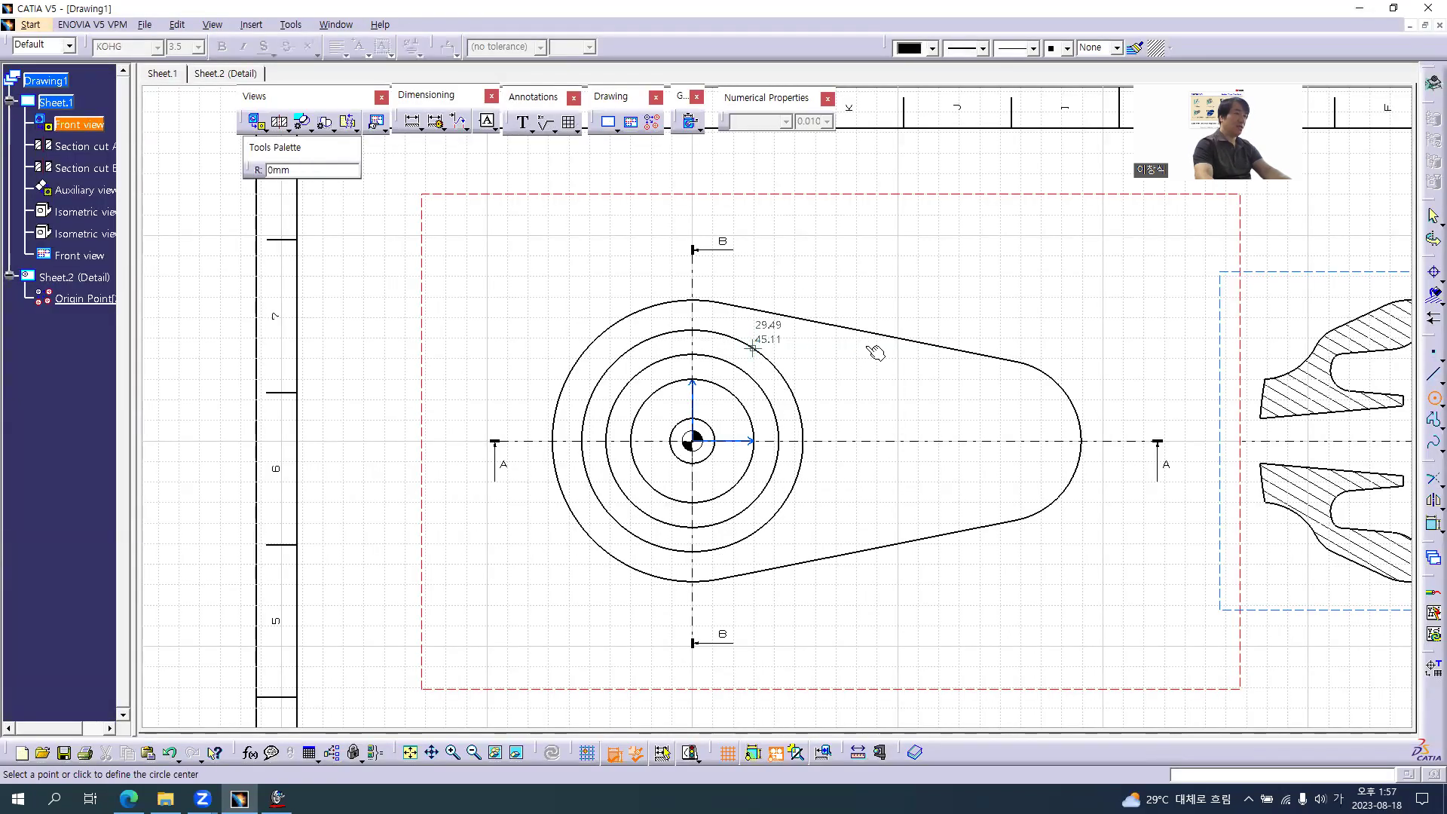
Sketch two concentric circles at the centre of the front view's small end arc, one about 23 mm in radius and a smaller one inside
{"action": "key", "text": "alt+Tab"}
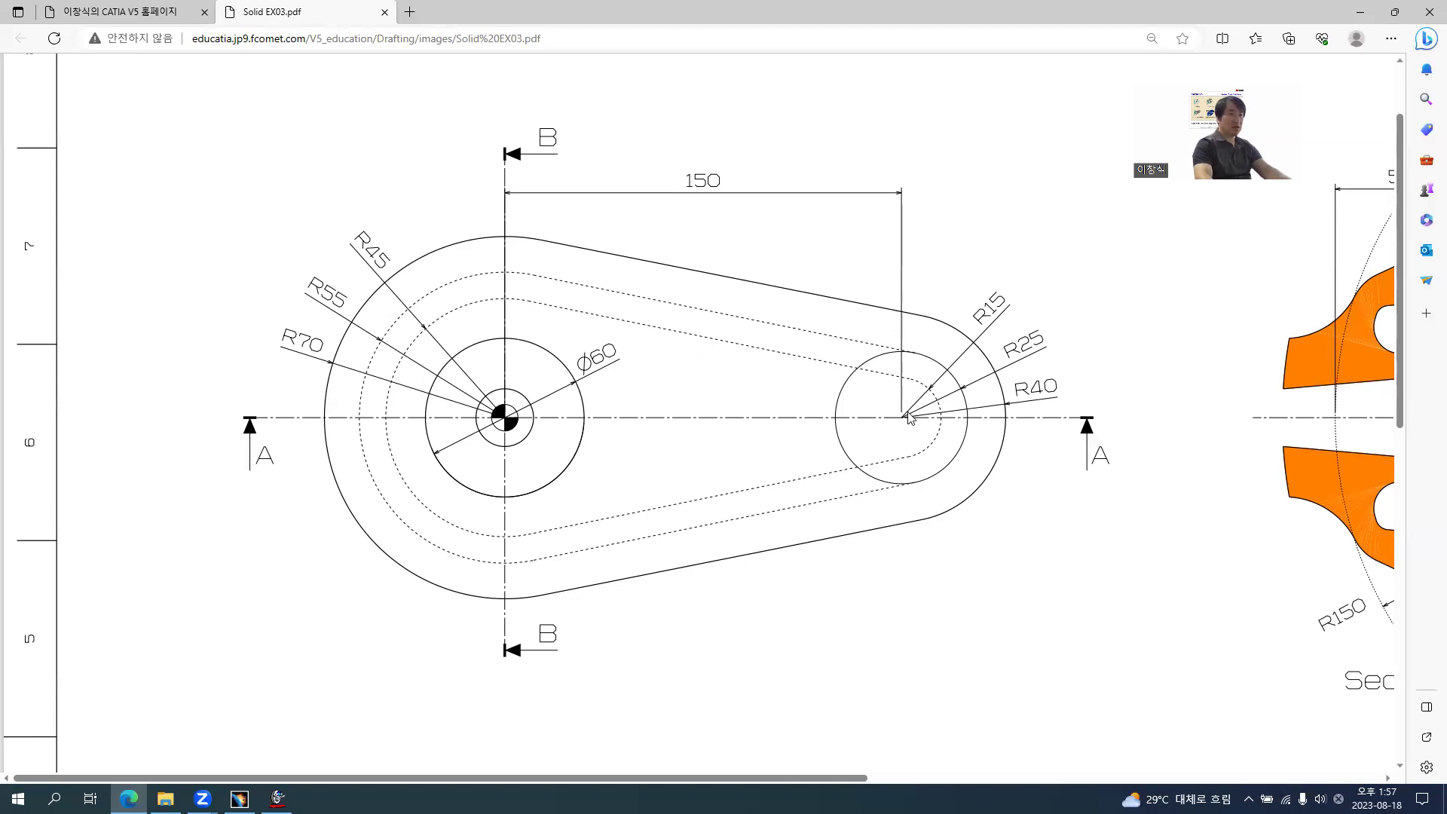
{"action": "key", "text": "alt+Tab"}
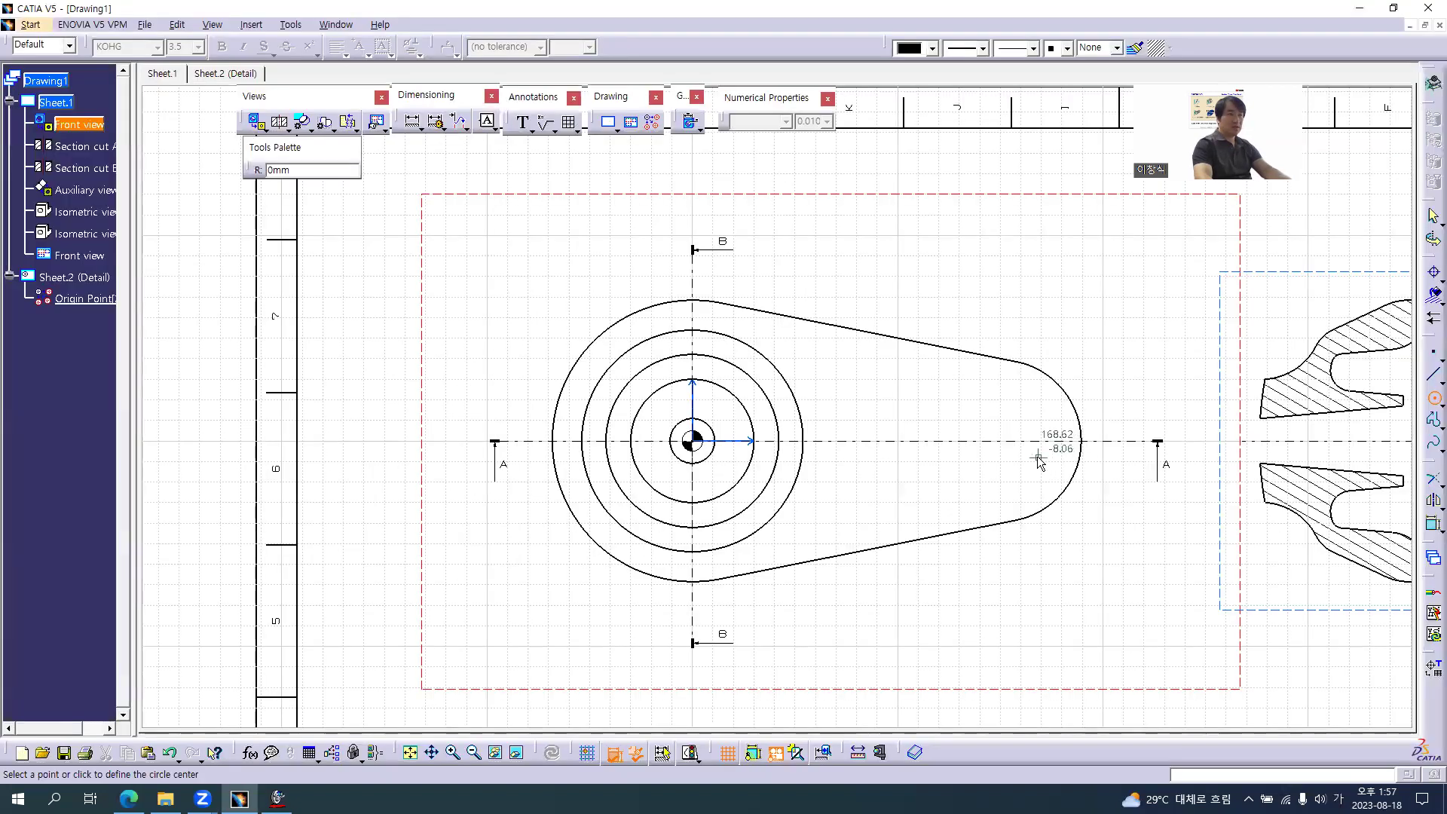
{"action": "left_click", "coordinate": [1003, 440]}
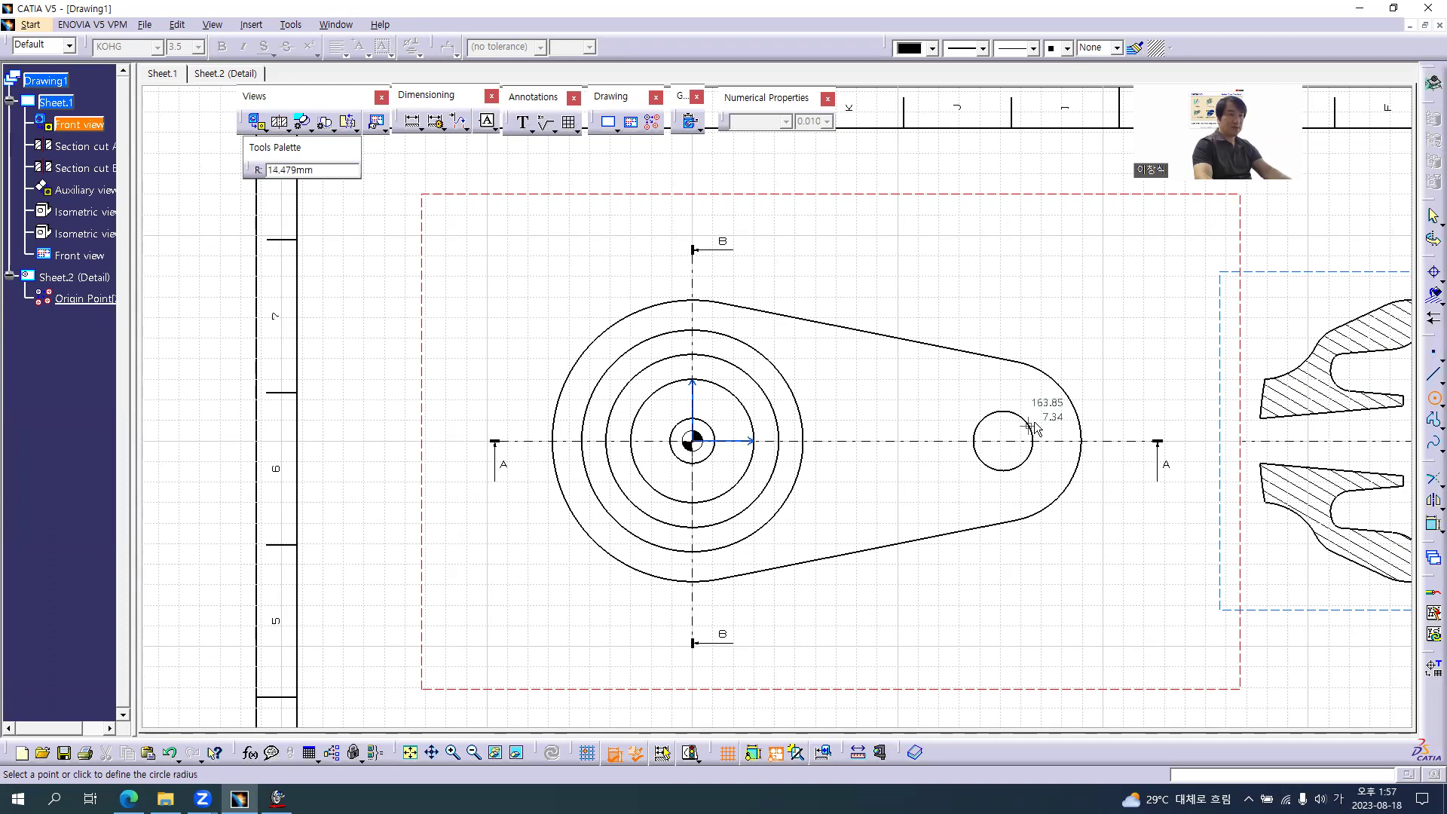
{"action": "key", "text": "alt+Tab"}
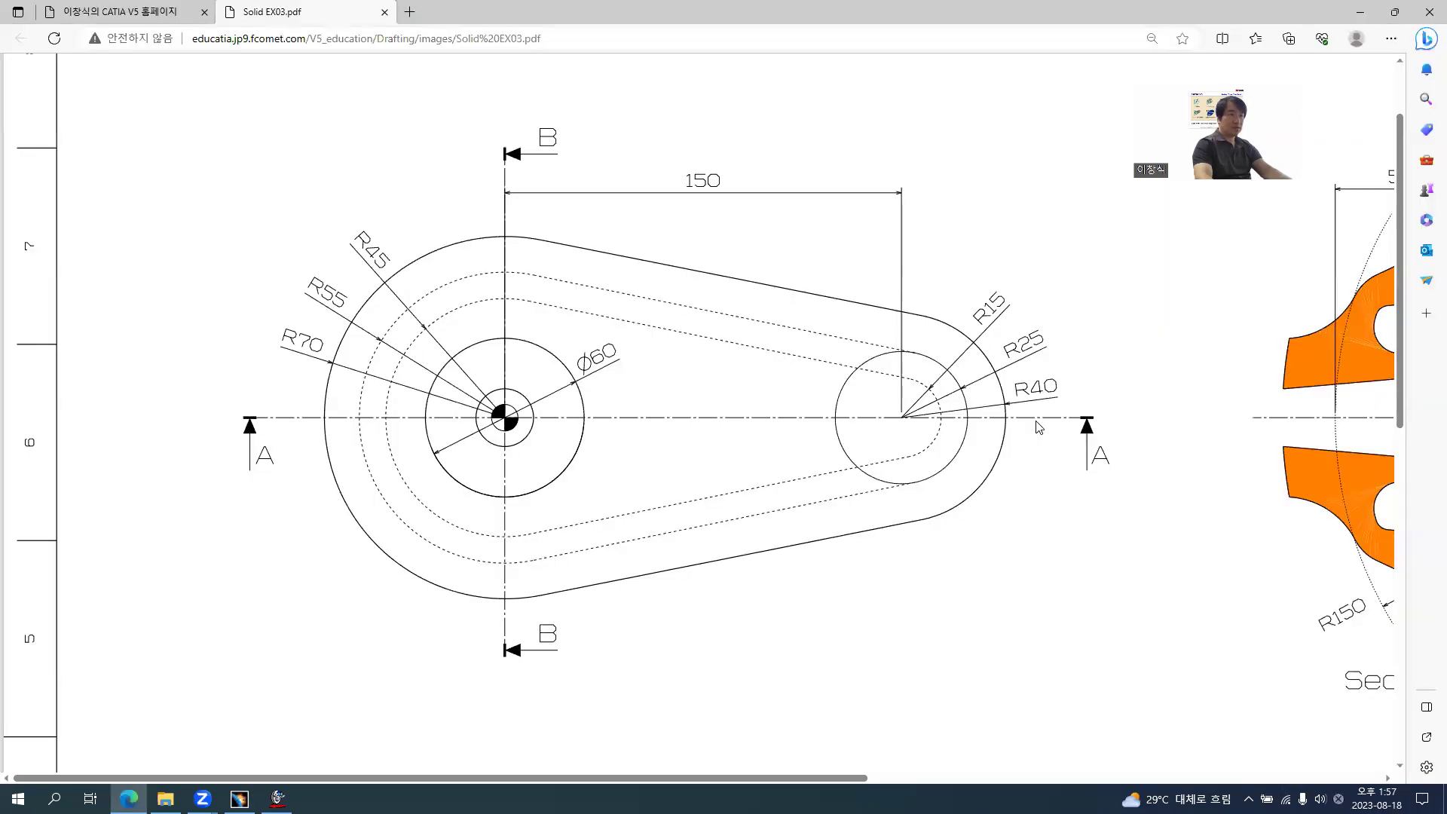
{"action": "key", "text": "alt+Tab"}
{"action": "left_click", "coordinate": [1043, 417]}
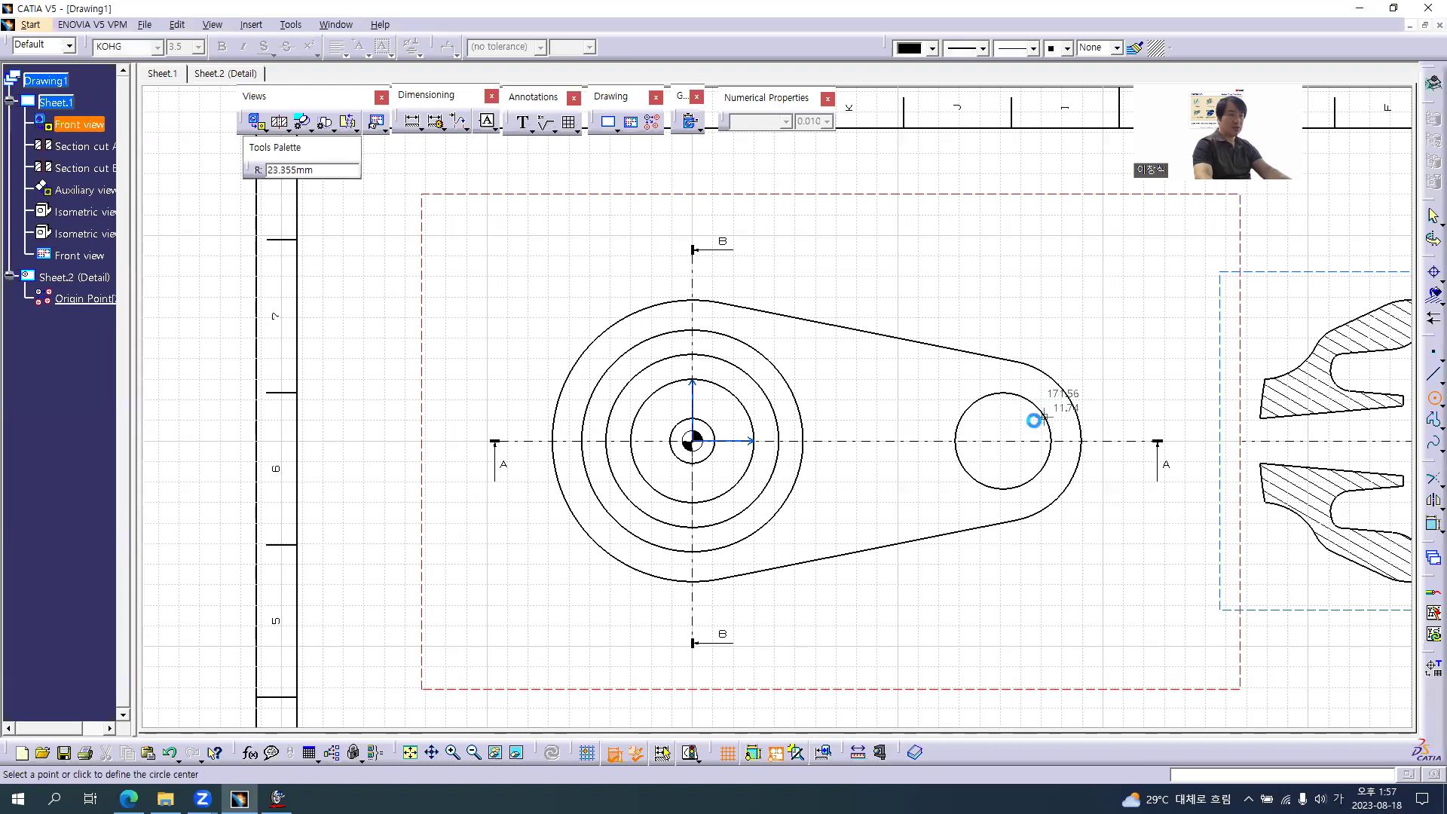
{"action": "key", "text": "alt+Tab"}
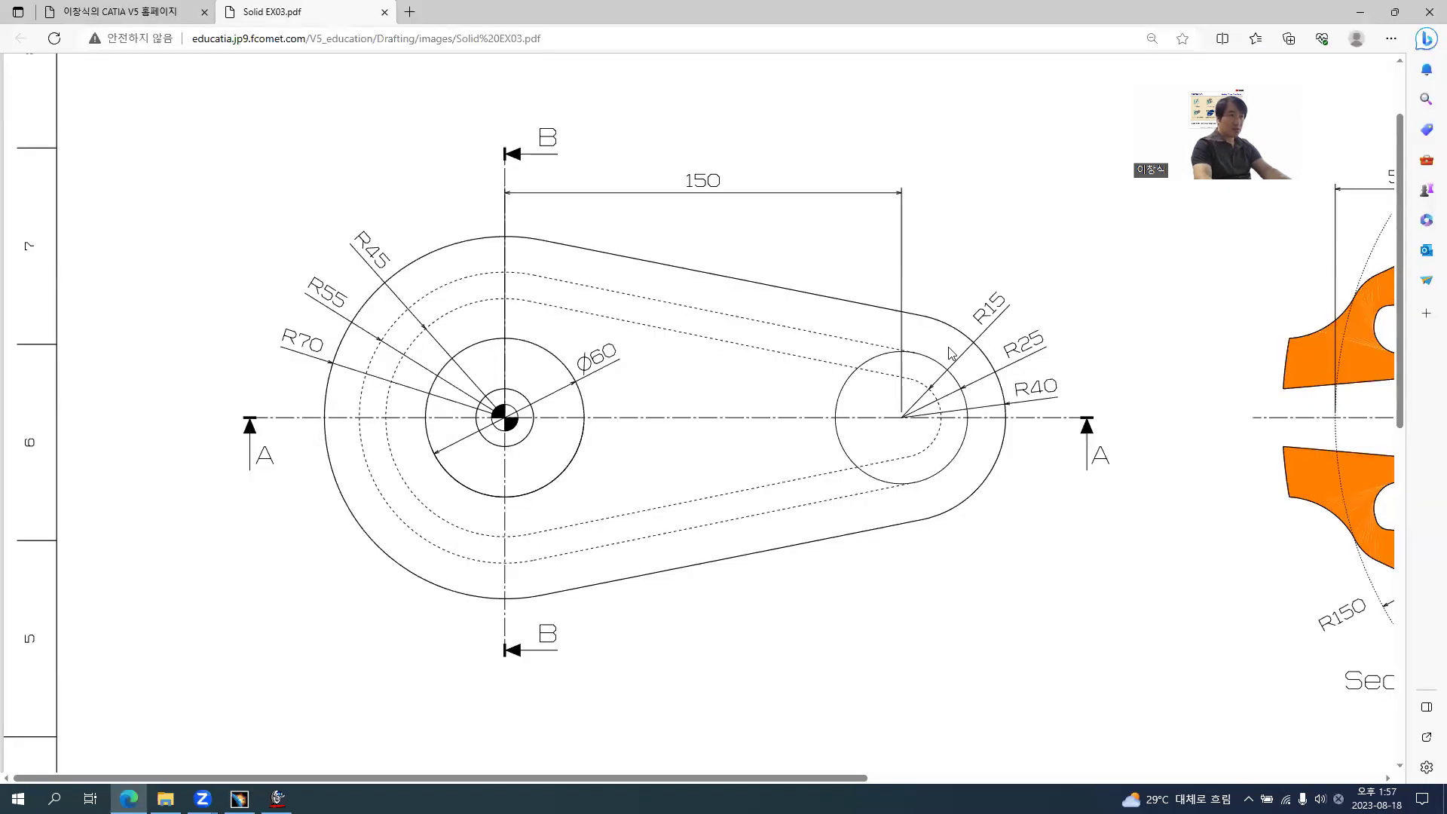
{"action": "key", "text": "alt+Tab"}
{"action": "left_click", "coordinate": [1003, 441]}
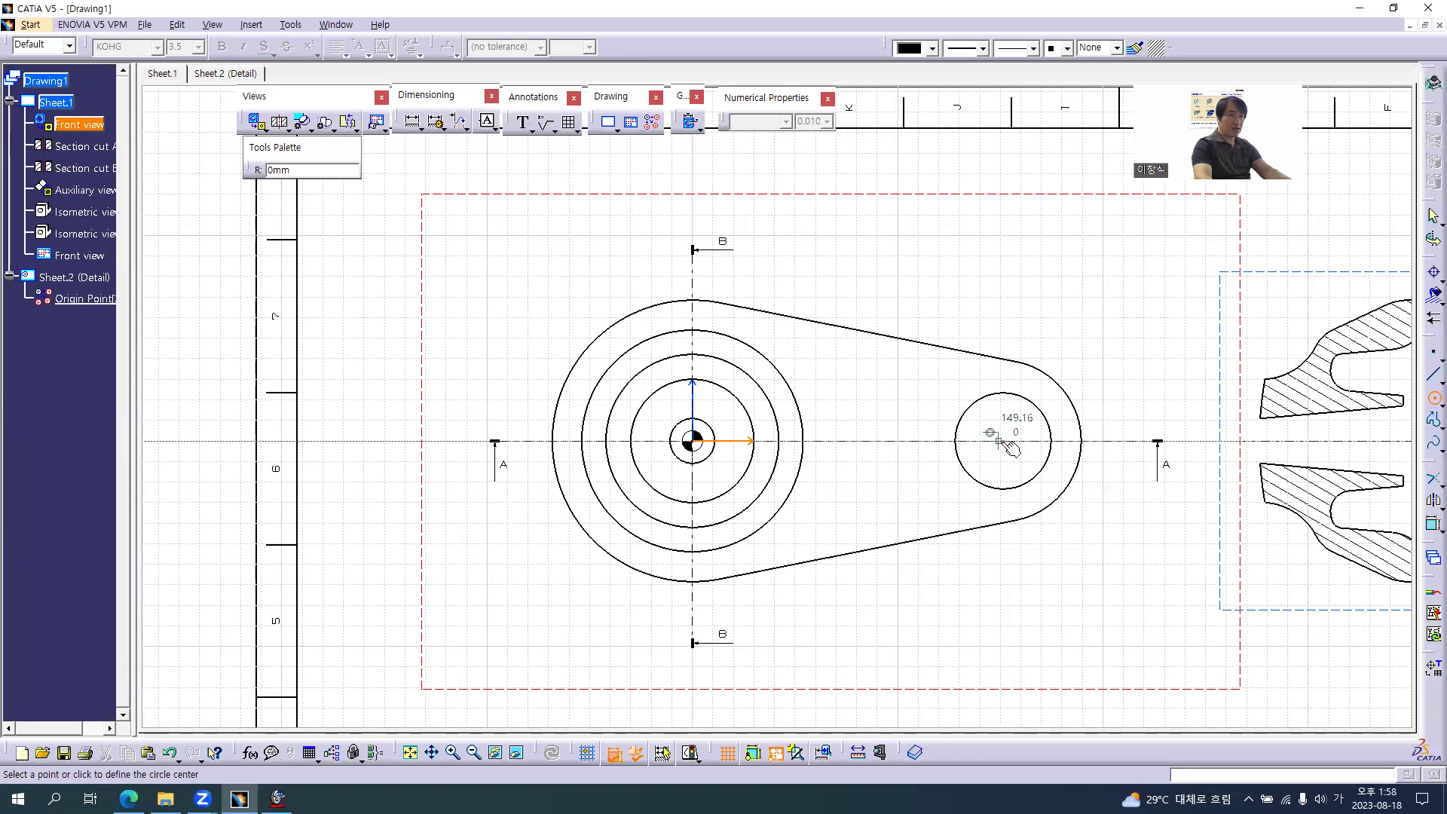
{"action": "left_click", "coordinate": [1026, 424]}
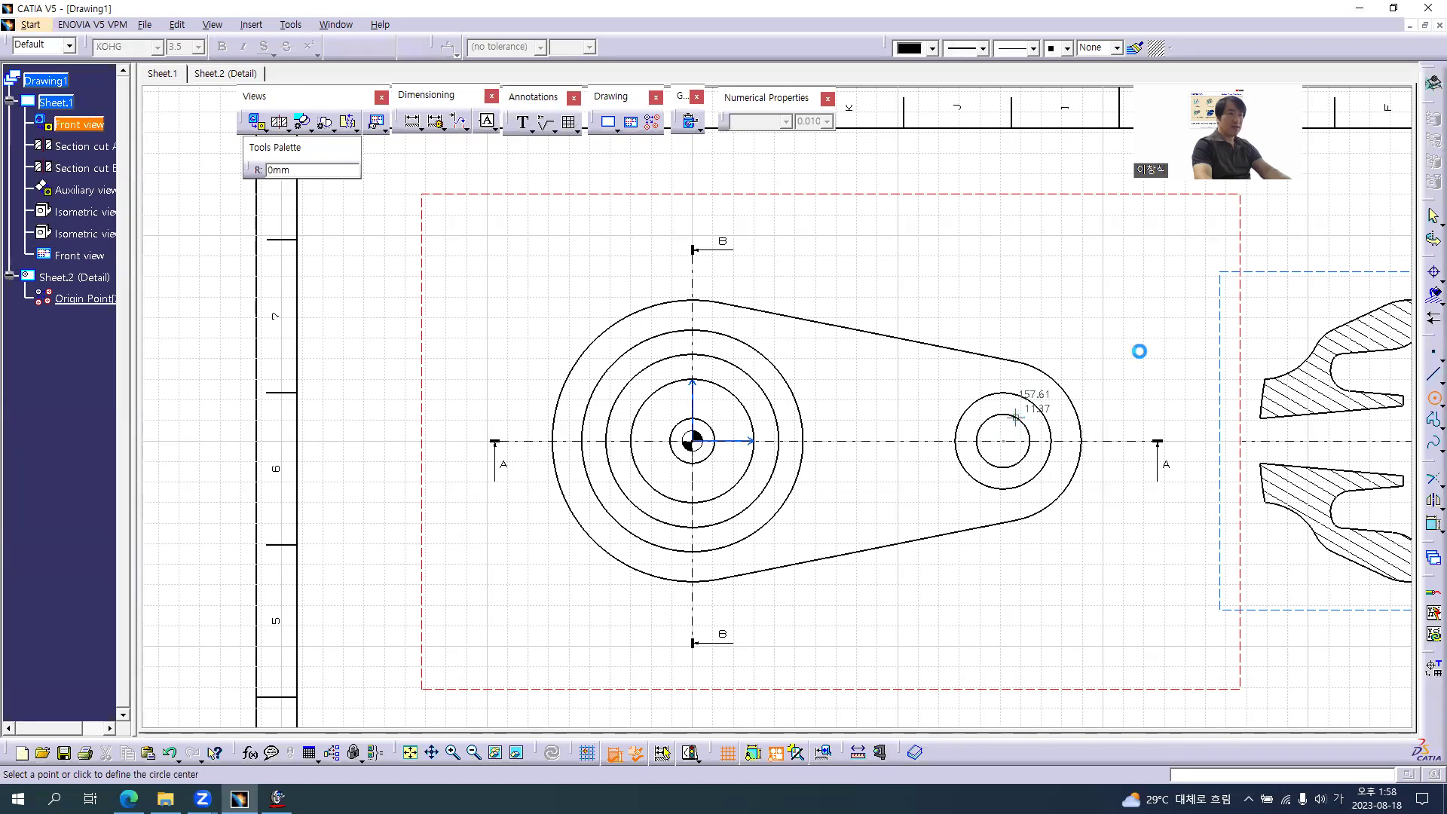
Dimension the radii of the two sketched circles around the origin symbol, placing the values outside the outline as in the reference PDF
{"action": "key", "text": "alt+Tab"}
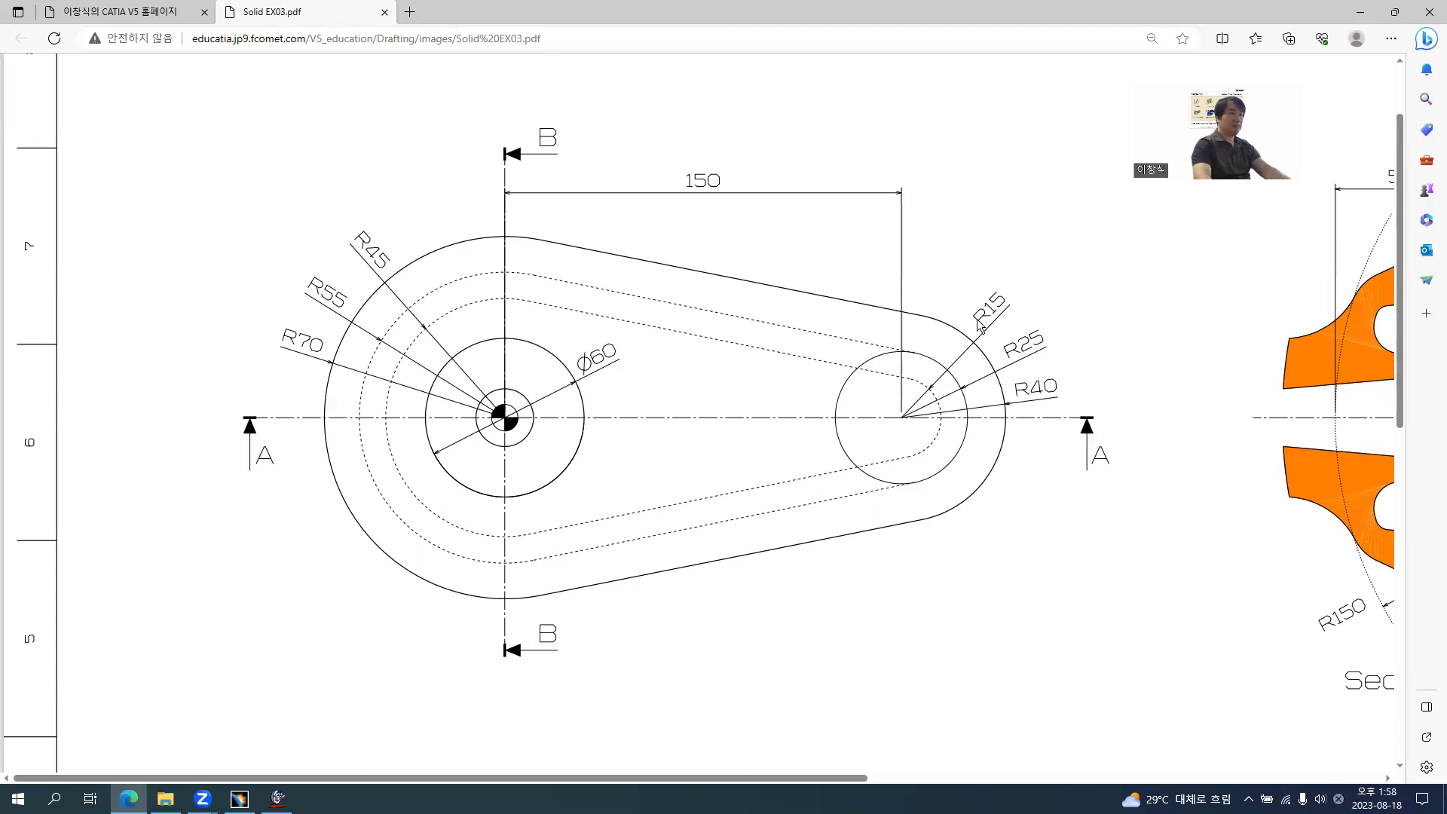
{"action": "key", "text": "alt+Tab"}
{"action": "left_click", "coordinate": [412, 119]}
{"action": "left_click", "coordinate": [646, 366]}
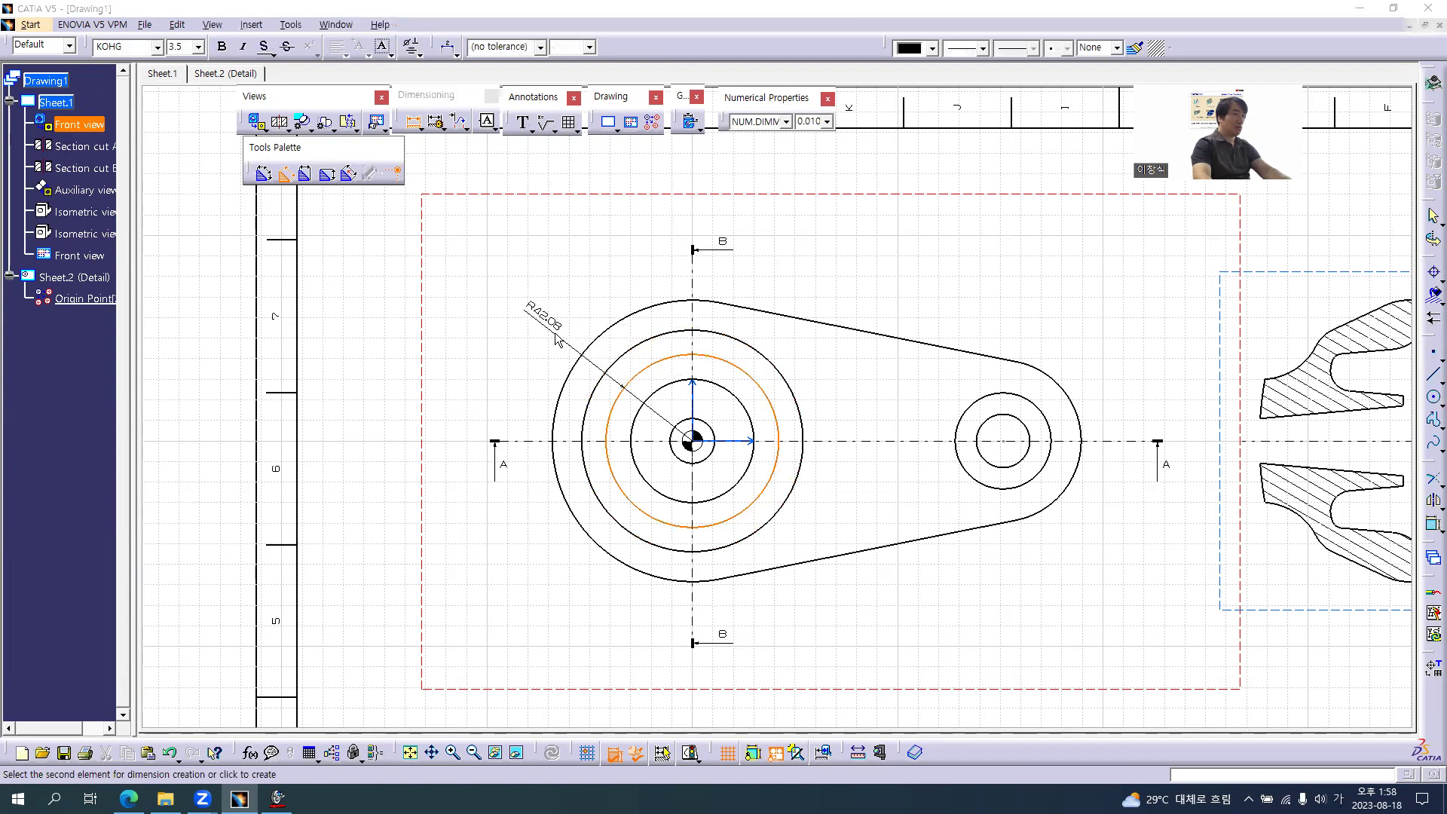
{"action": "key", "text": "alt+Tab"}
{"action": "key", "text": "alt+Tab"}
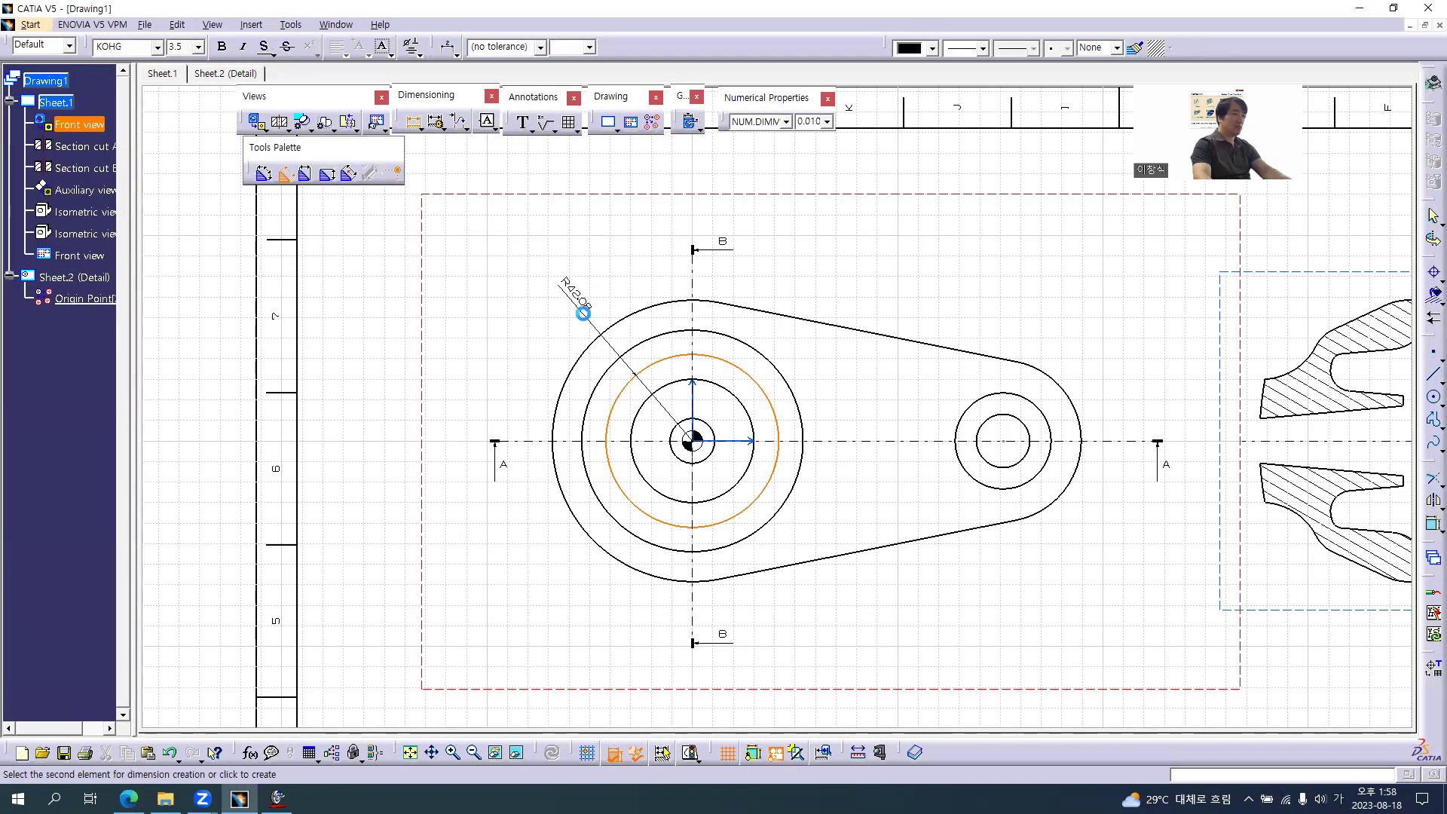
{"action": "left_click", "coordinate": [583, 313]}
{"action": "left_click", "coordinate": [619, 372]}
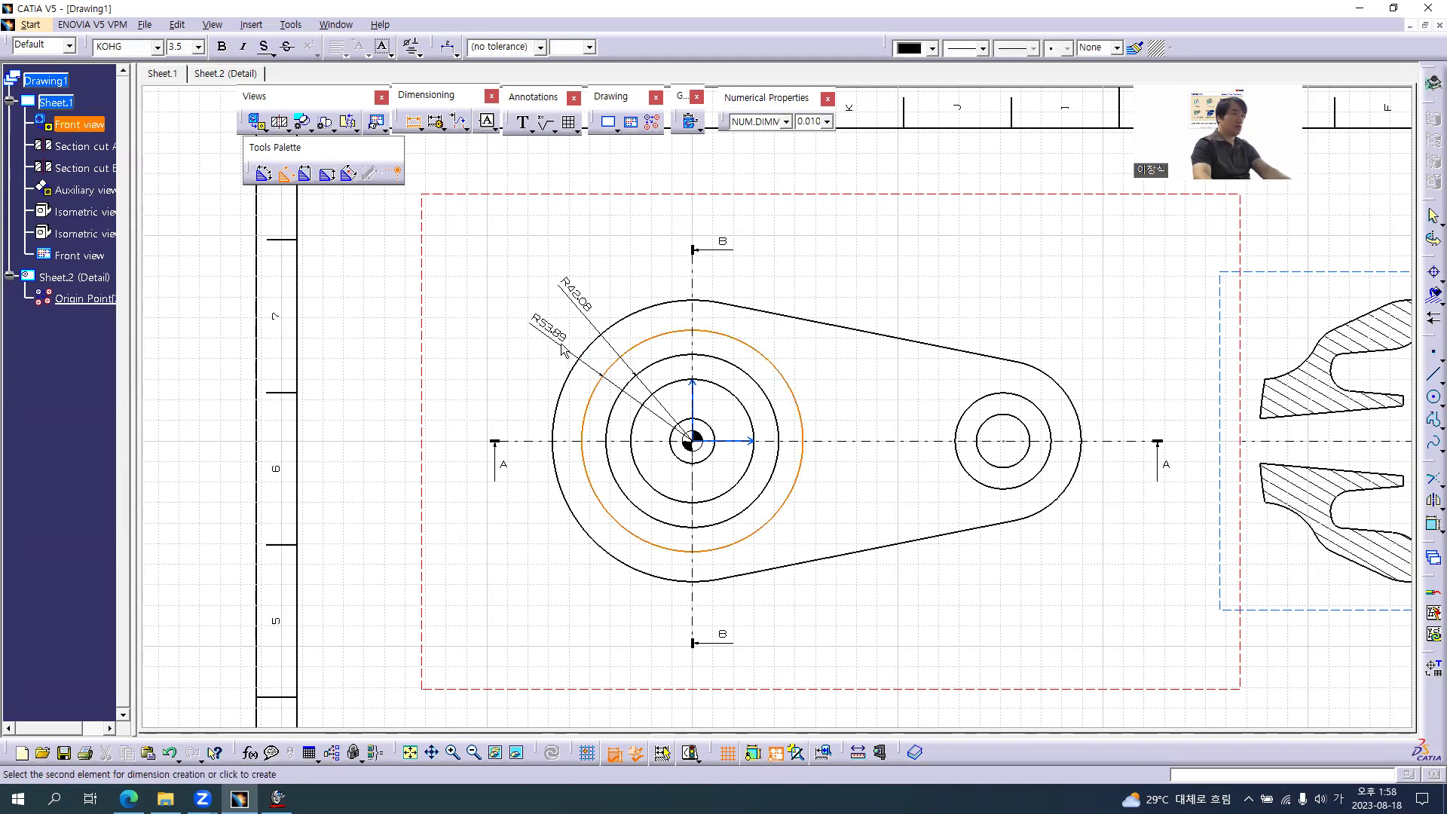
{"action": "left_click", "coordinate": [566, 360]}
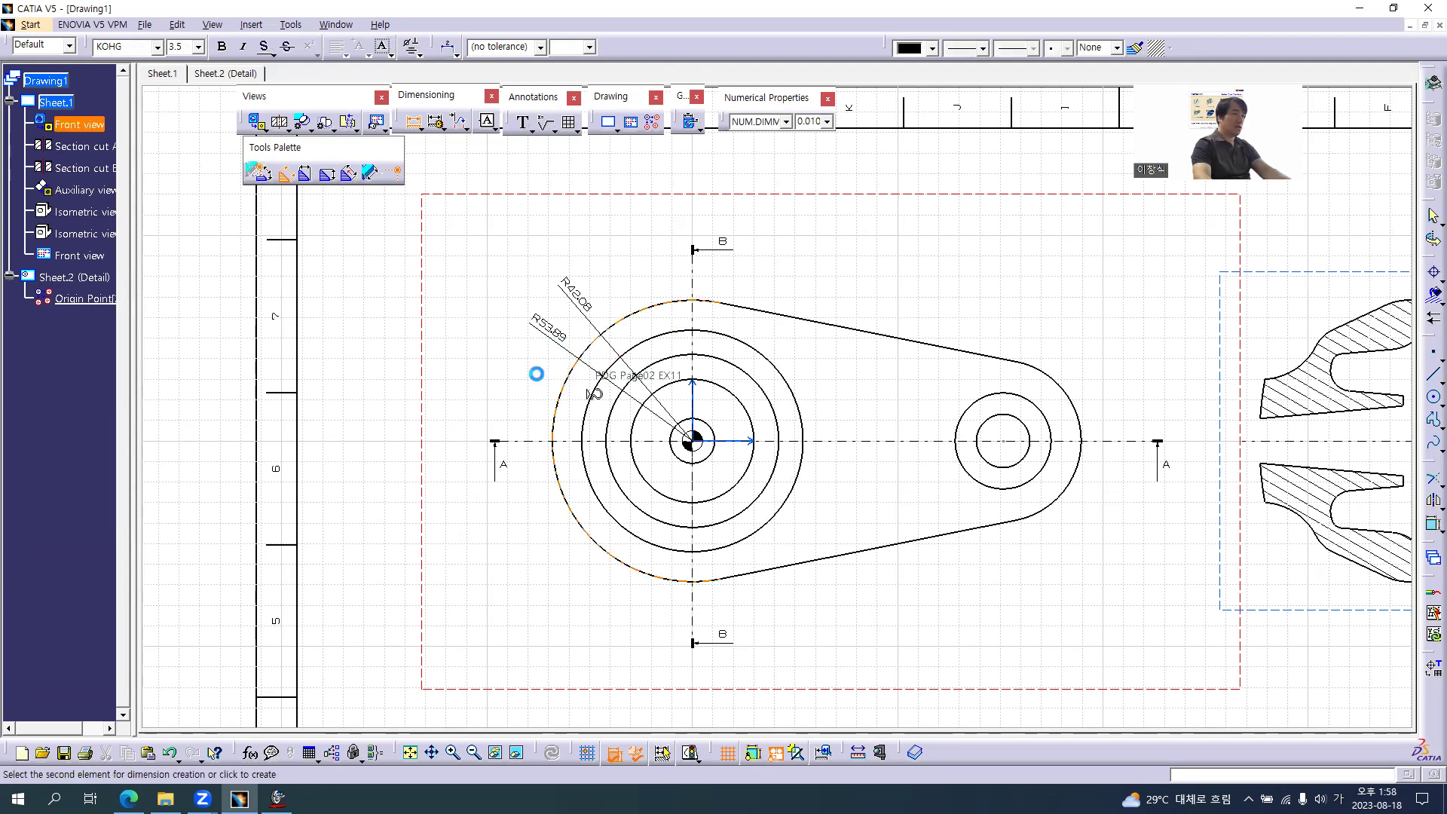
Dimension the radius of the outline's large end arc, placing the value outside the outline as in the reference PDF
{"action": "key", "text": "alt+Tab"}
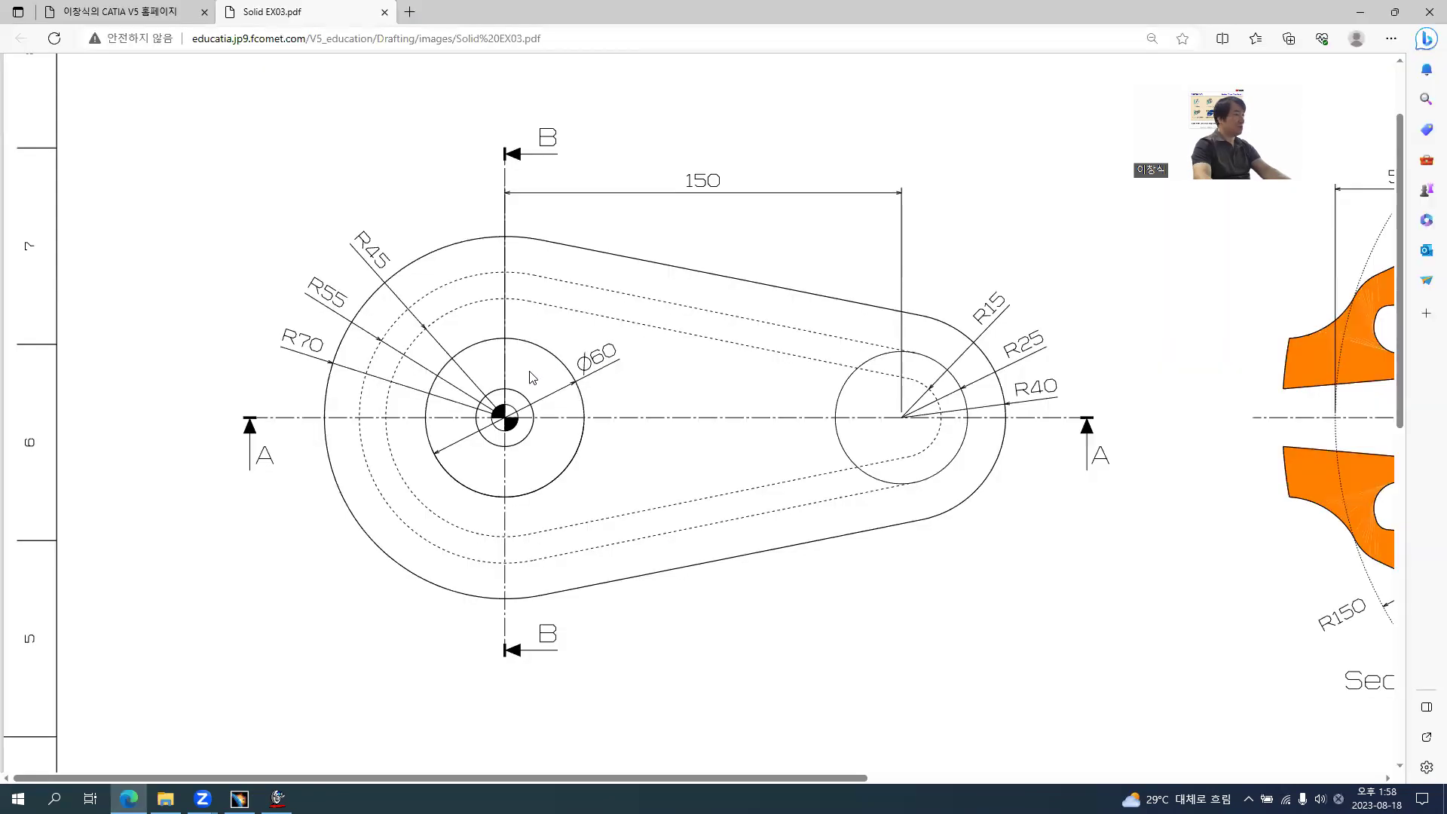
{"action": "key", "text": "alt+Tab"}
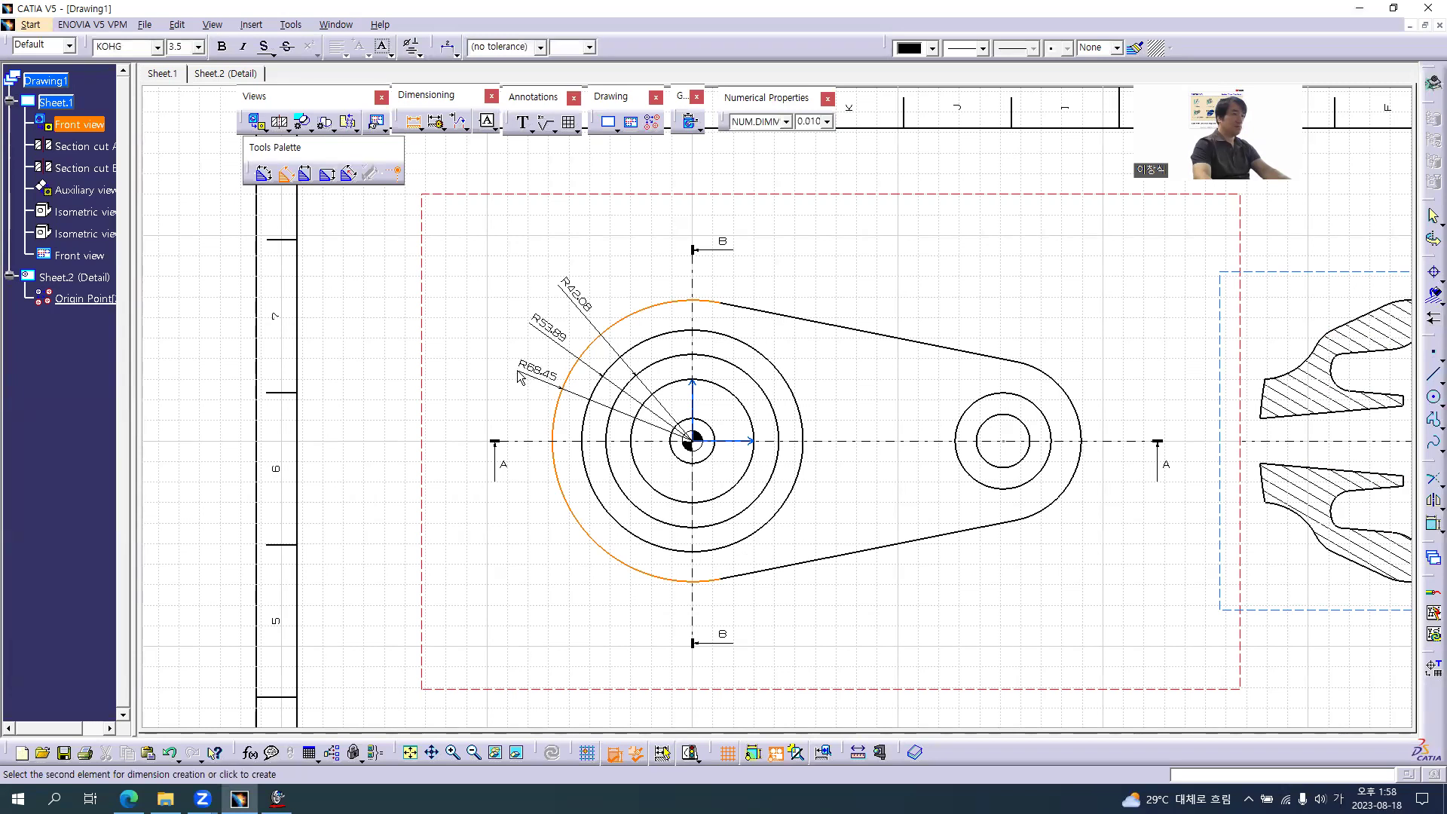
{"action": "left_click", "coordinate": [516, 370]}
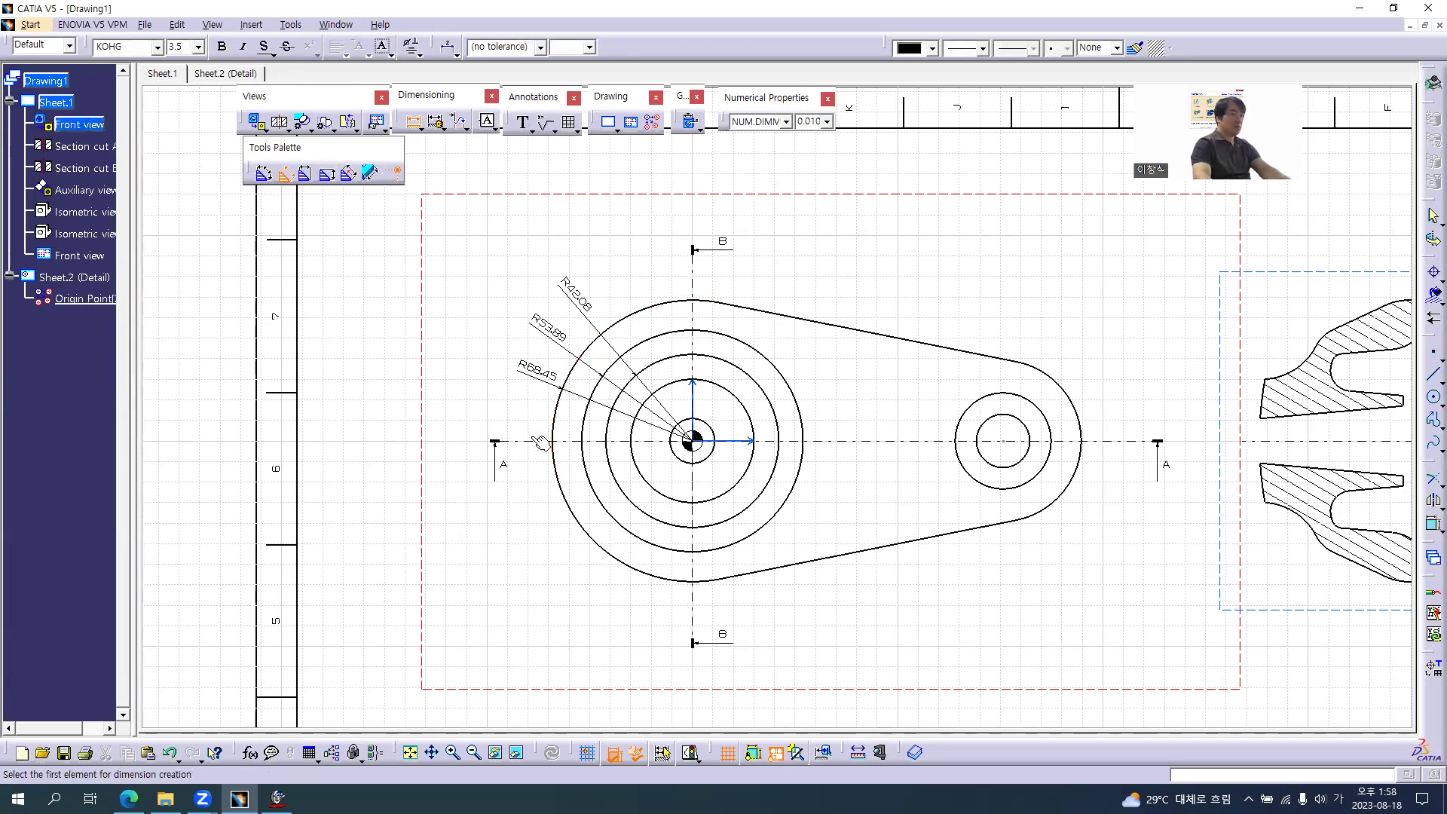
{"action": "mouse_move", "coordinate": [532, 399]}
{"action": "middle_mouse_down"}
{"action": "mouse_move", "coordinate": [678, 397]}
{"action": "mouse_move", "coordinate": [634, 289]}
{"action": "mouse_move", "coordinate": [600, 348]}
{"action": "mouse_move", "coordinate": [487, 367]}
{"action": "middle_mouse_up"}
Examine the reference PDF's Section cut A-A and the plan view's radius dimensions around the origin symbol
{"action": "key", "text": "alt+Tab"}
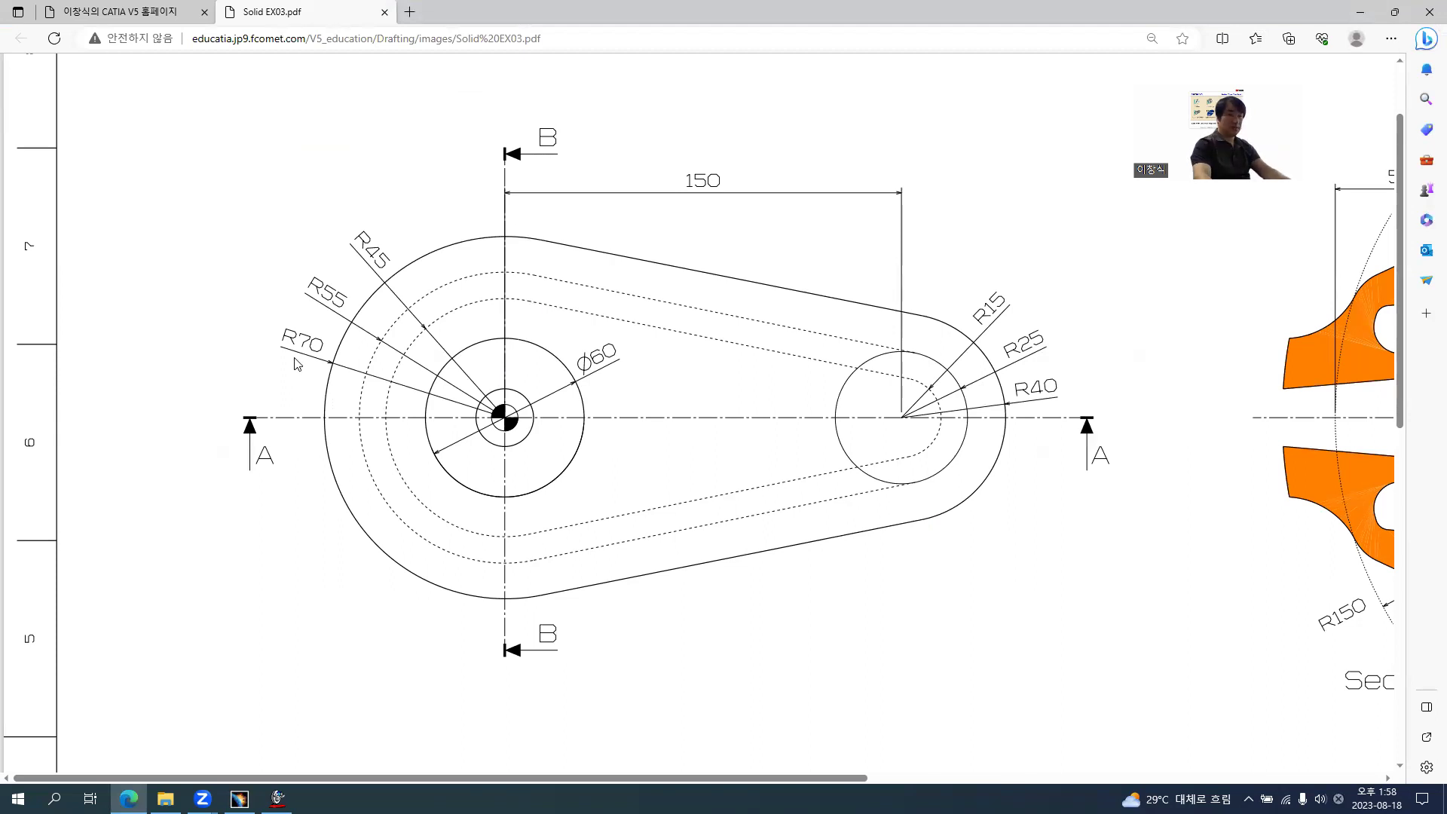
{"action": "scroll", "coordinate": [384, 415], "scroll_direction": "down", "scroll_amount": 3, "text": "ctrl"}
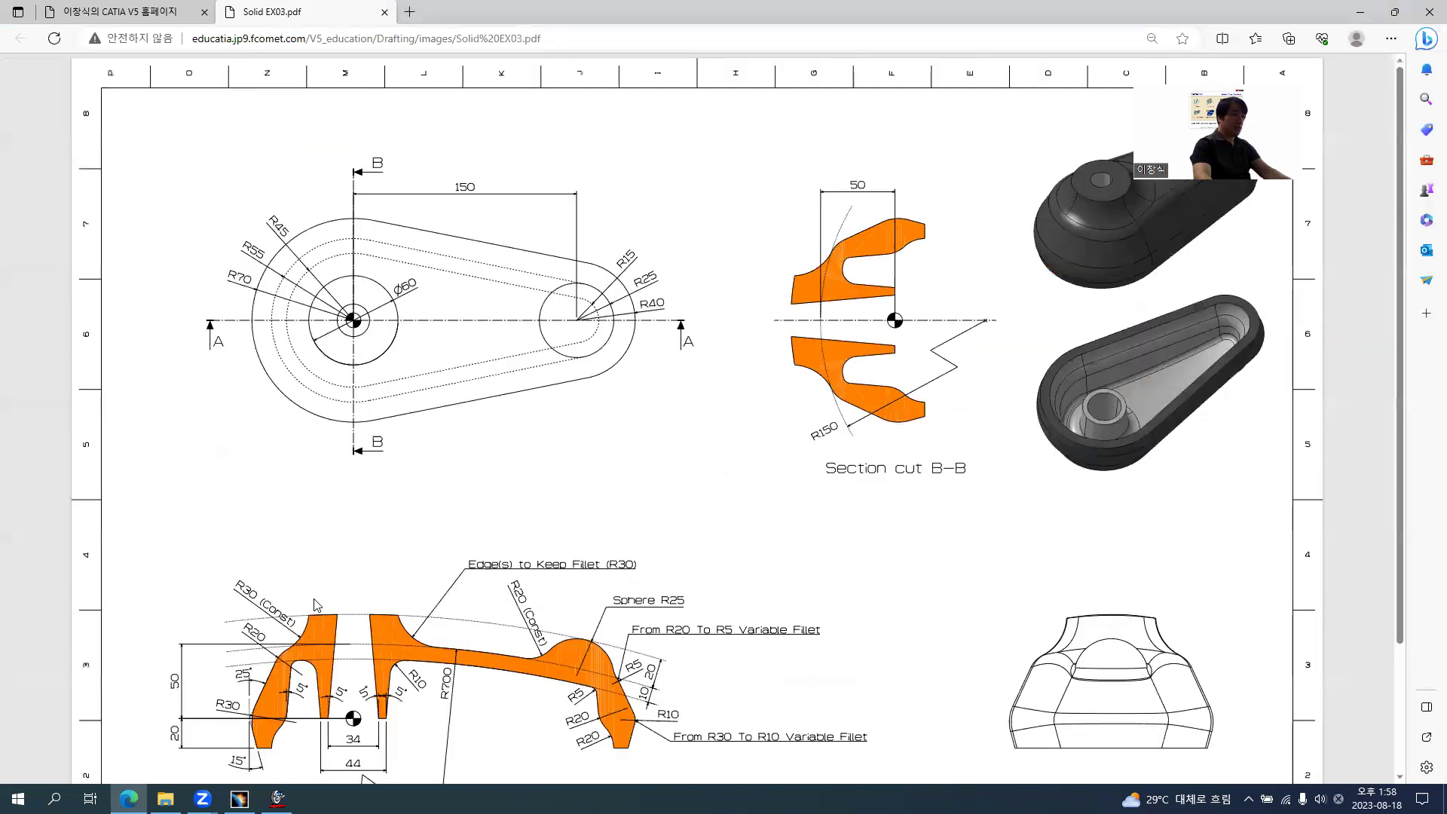
{"action": "scroll", "coordinate": [228, 586], "scroll_direction": "up", "scroll_amount": 2, "text": "ctrl"}
{"action": "scroll", "coordinate": [227, 585], "scroll_direction": "up", "scroll_amount": 3, "text": "ctrl"}
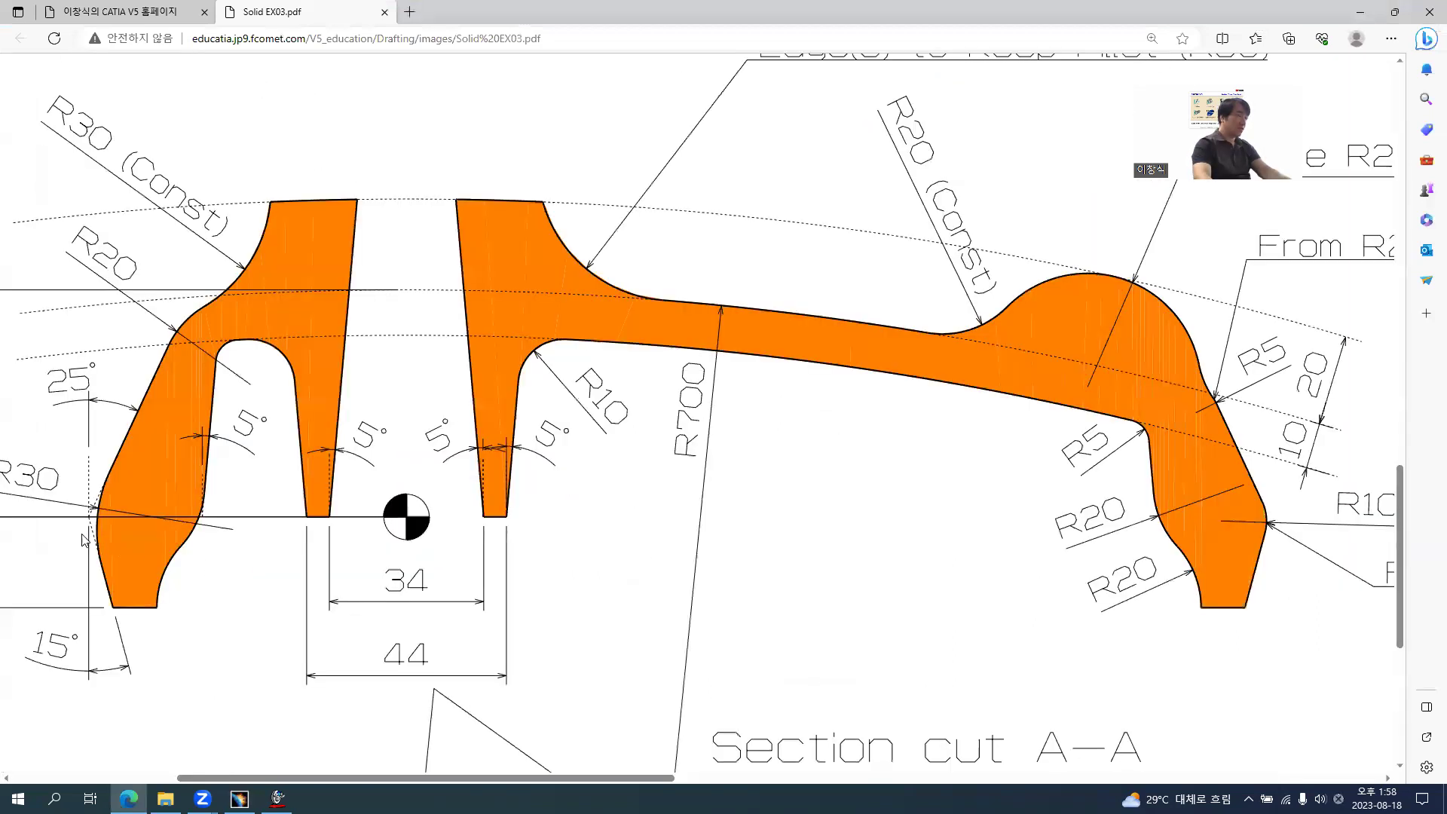
{"action": "scroll", "coordinate": [85, 540], "scroll_direction": "down", "scroll_amount": 1, "text": "ctrl"}
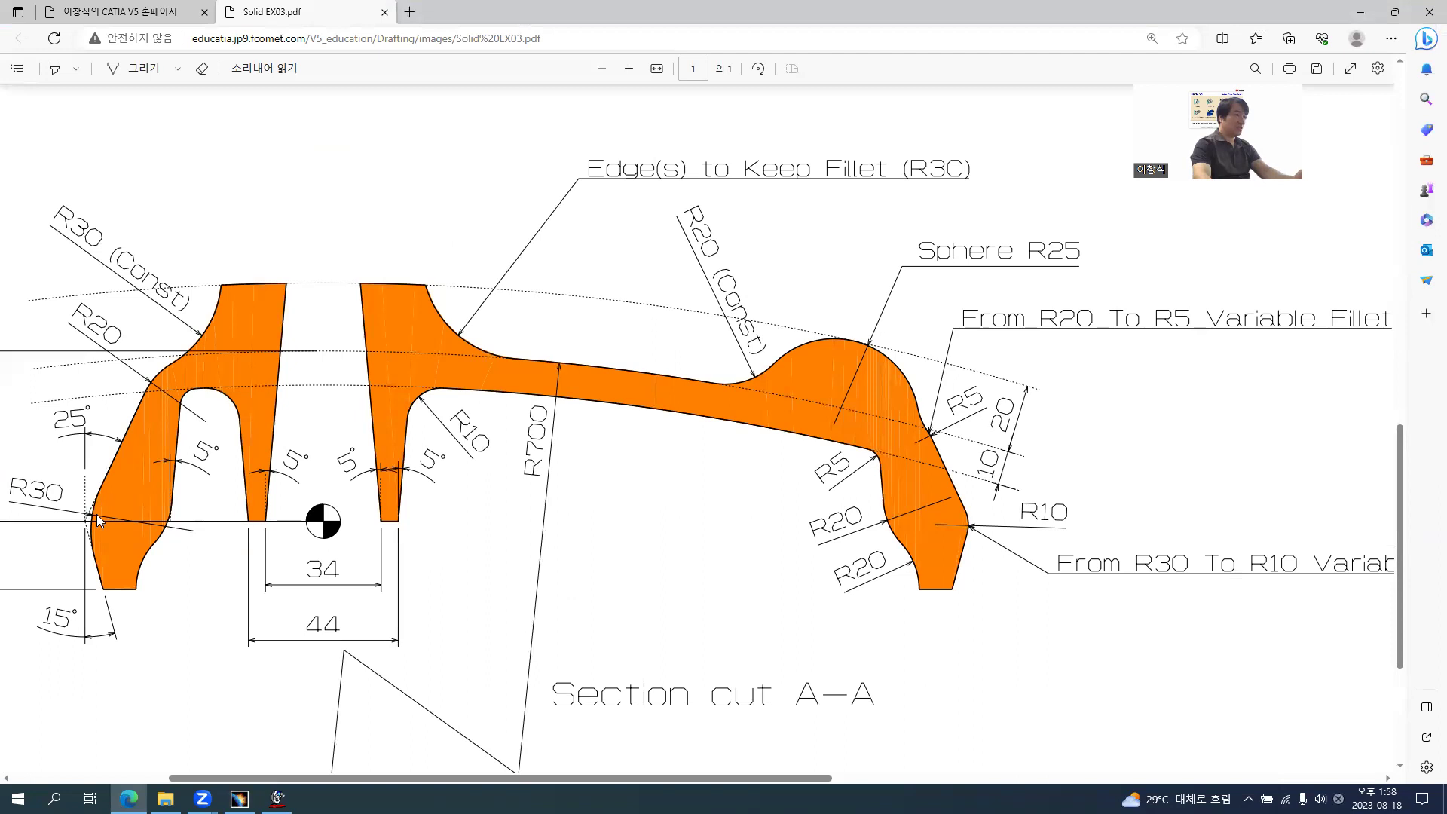
{"action": "scroll", "coordinate": [163, 455], "scroll_direction": "down", "scroll_amount": 3, "text": "ctrl"}
{"action": "scroll", "coordinate": [248, 434], "scroll_direction": "up", "scroll_amount": 2, "text": "ctrl"}
{"action": "scroll", "coordinate": [135, 373], "scroll_direction": "up", "scroll_amount": 2}
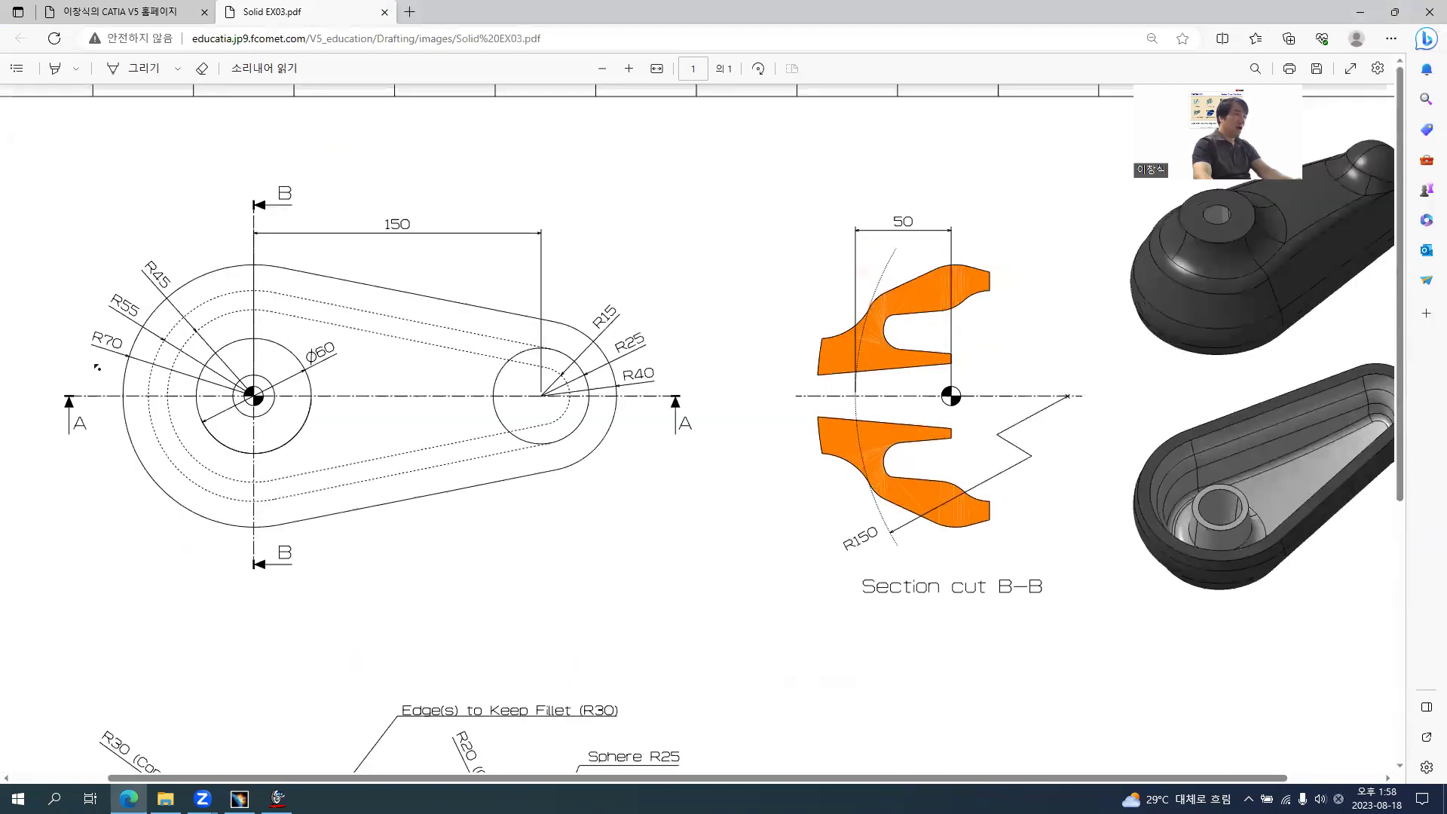
{"action": "scroll", "coordinate": [154, 373], "scroll_direction": "up", "scroll_amount": 4, "text": "ctrl"}
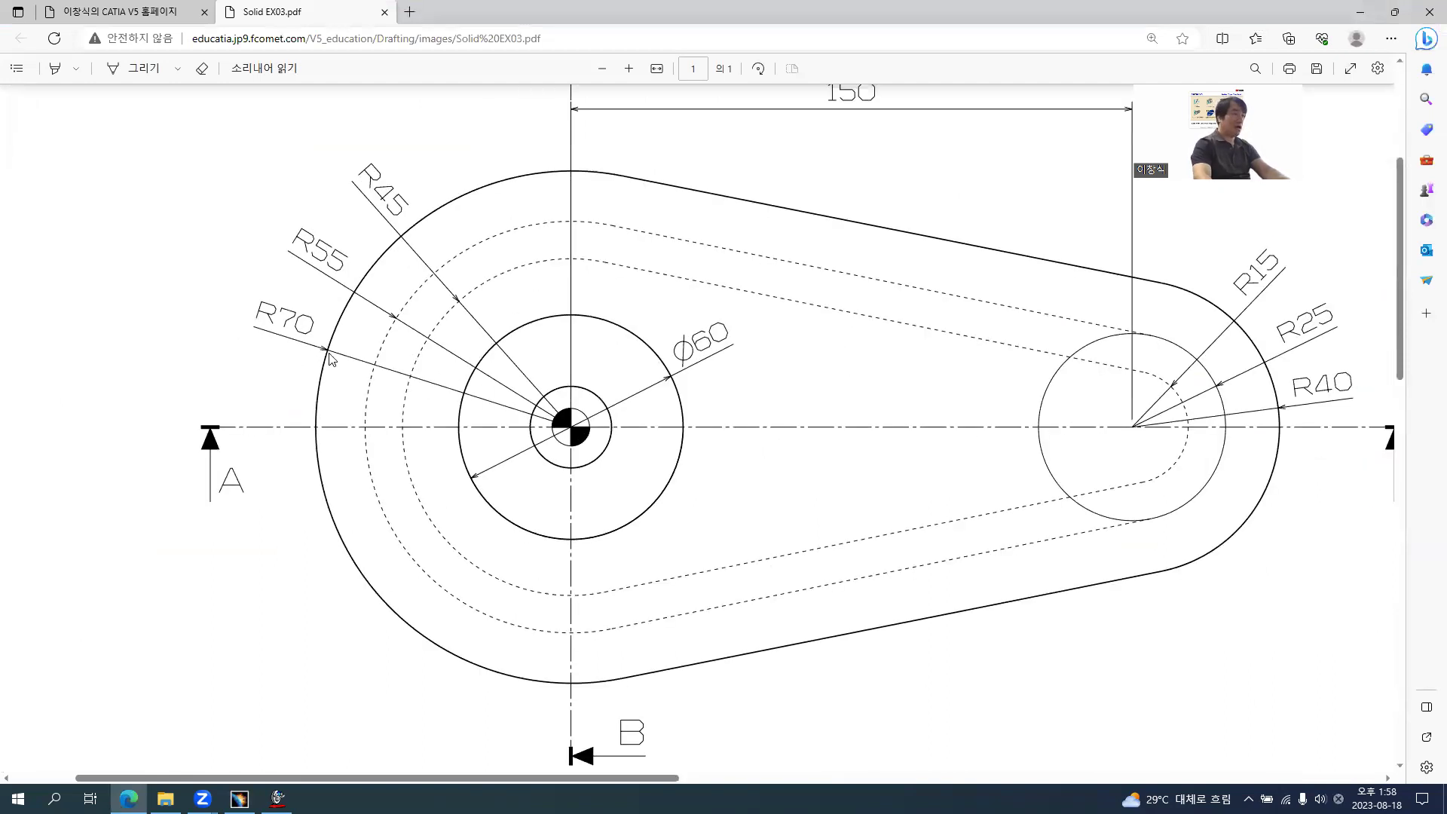
{"action": "key", "text": "alt"}
{"action": "key", "text": "alt+Tab"}
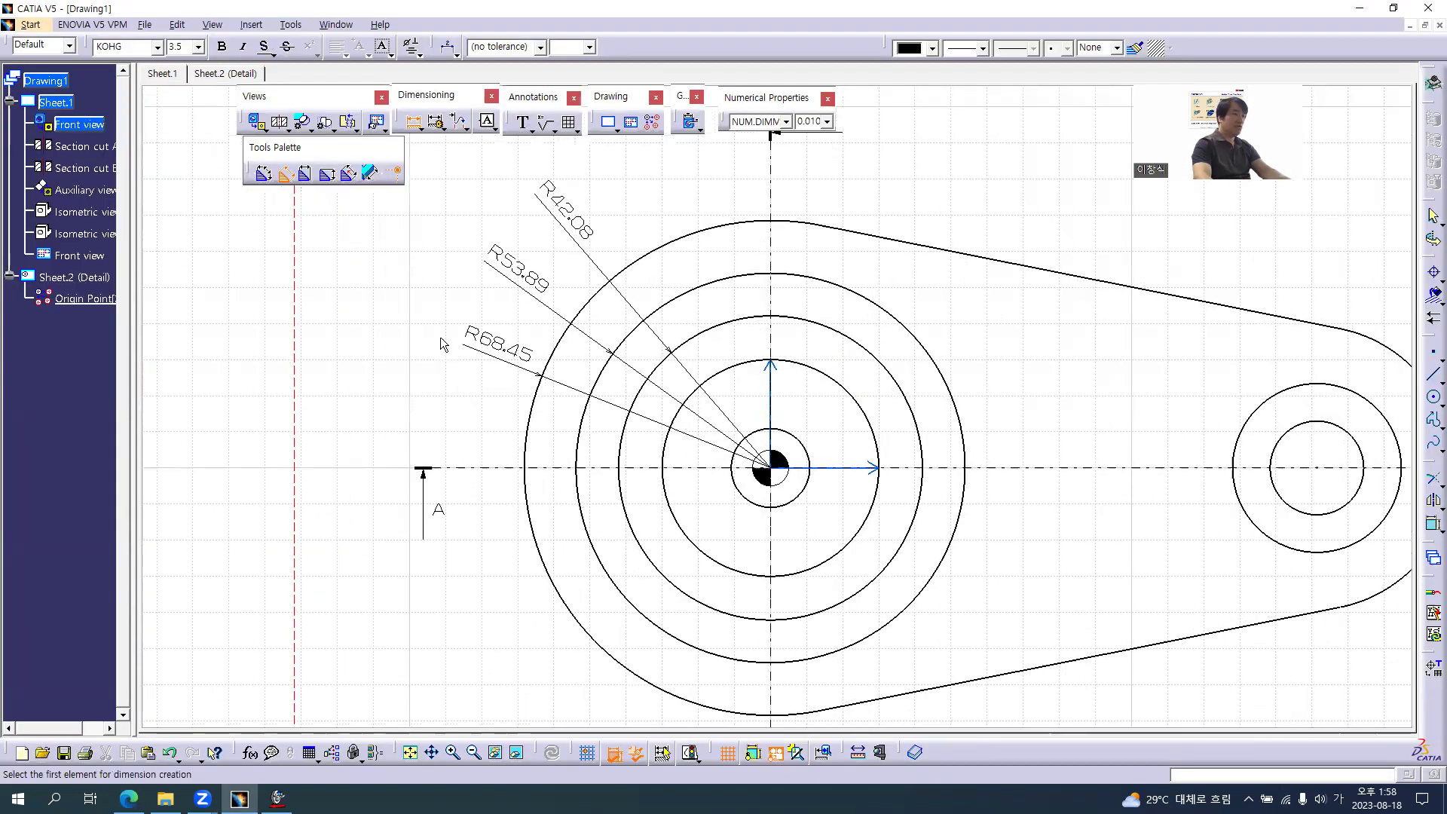
{"action": "middle_click_drag", "start_coordinate": [488, 392], "coordinate": [547, 427]}
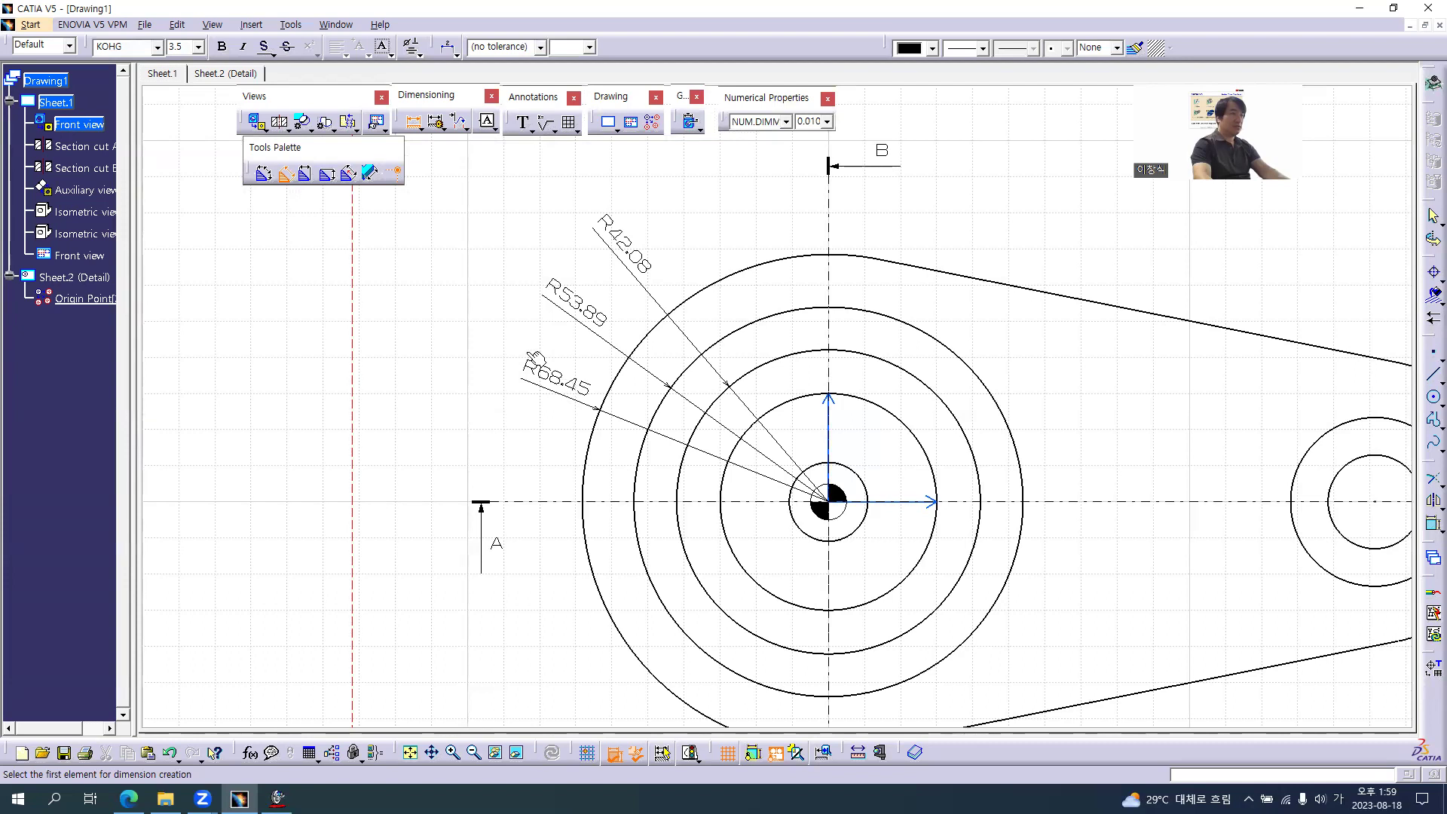
{"action": "key", "text": "Escape"}
{"action": "left_click", "coordinate": [538, 375]}
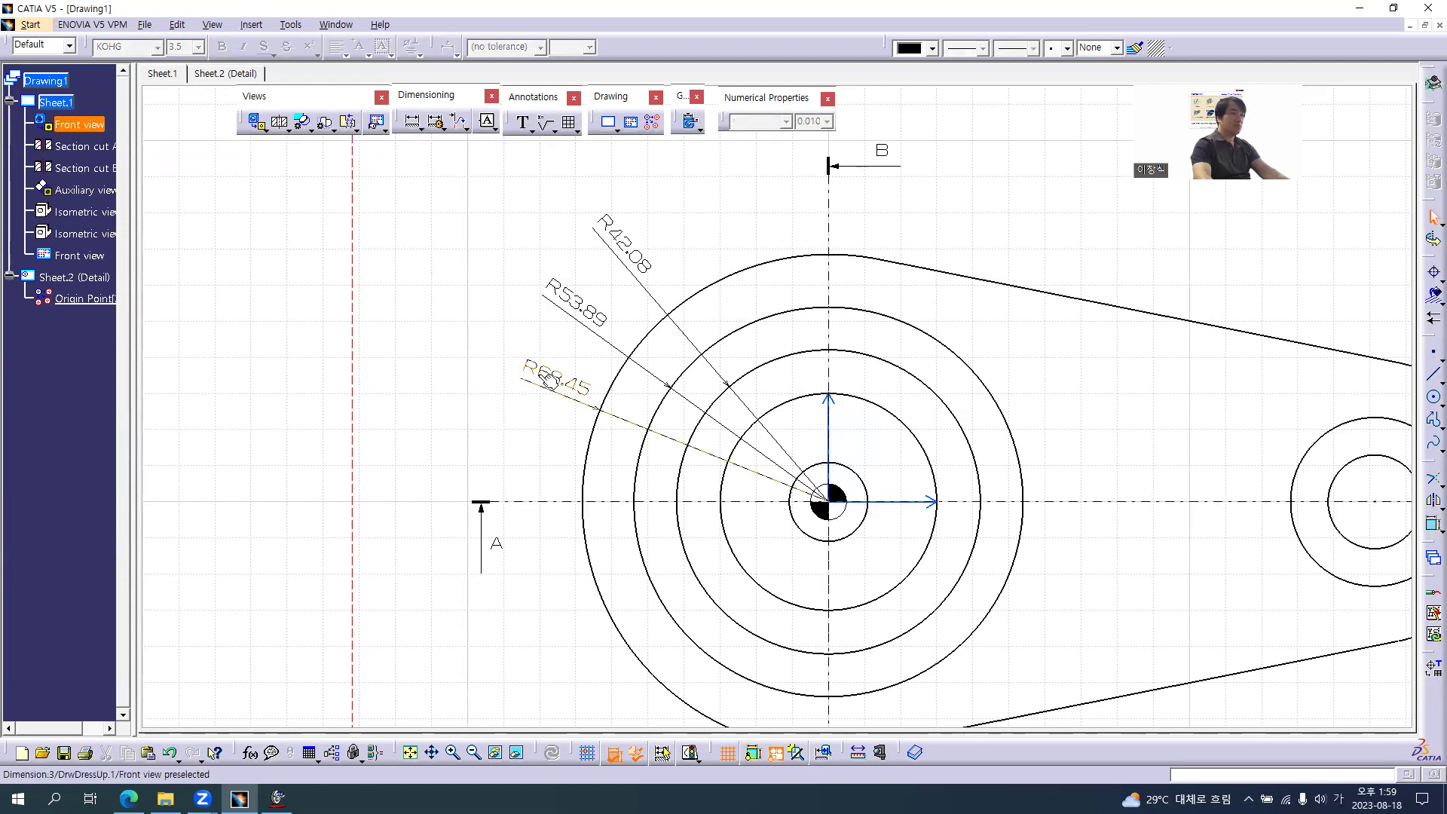
{"action": "double_click", "coordinate": [537, 375]}
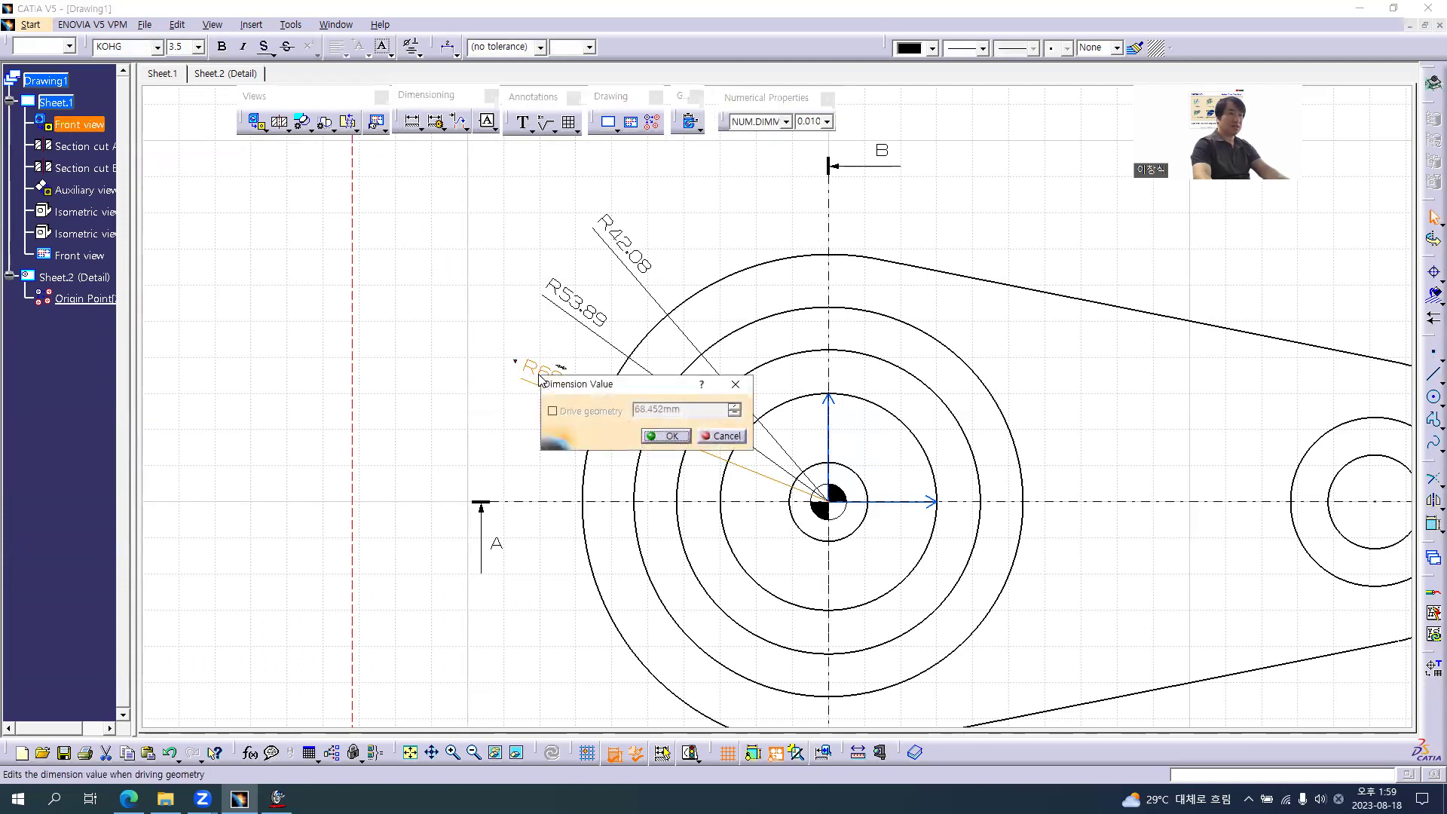
{"action": "left_click", "coordinate": [718, 438]}
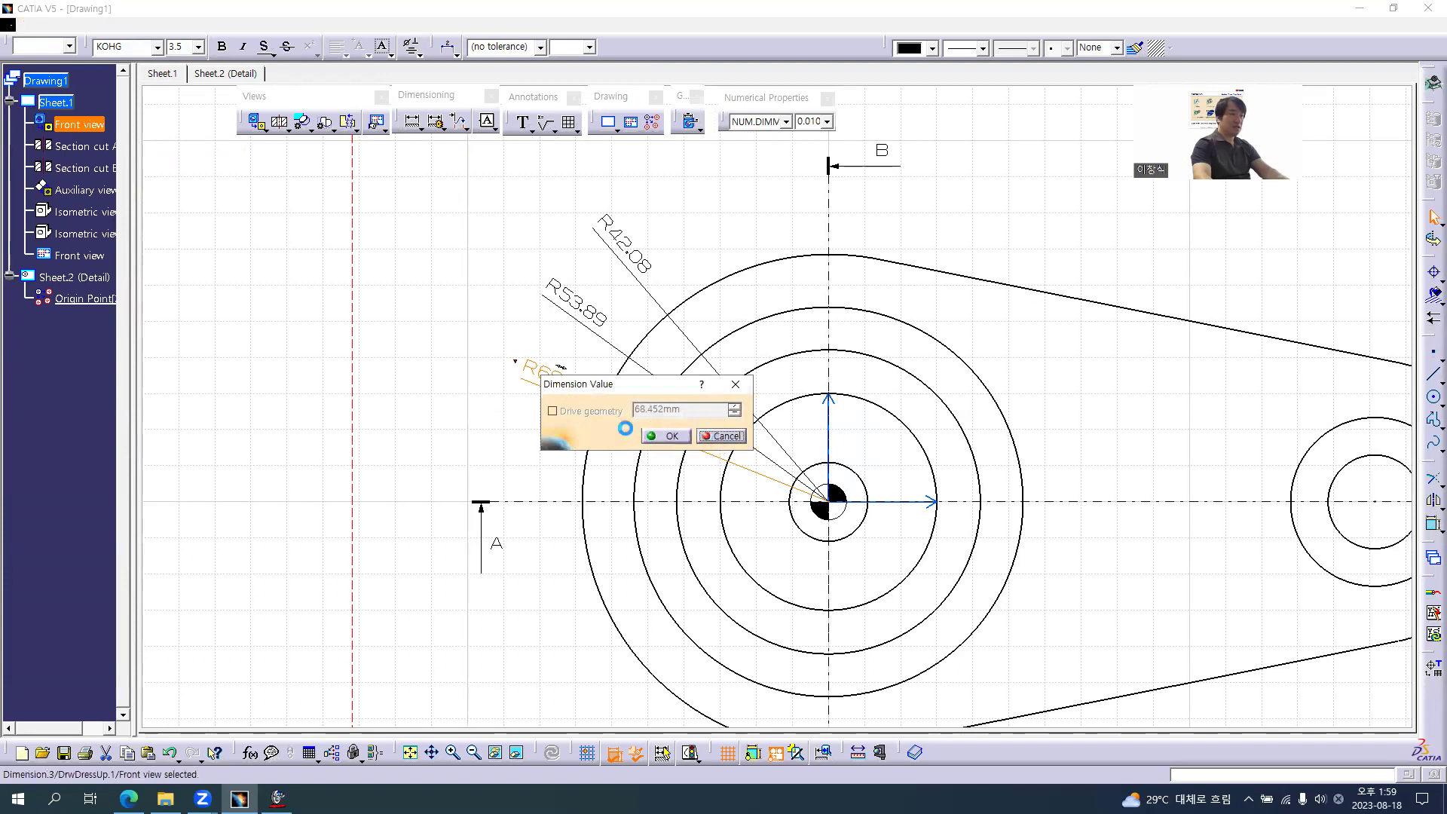
Make the large end arc's radius dimension a numerical fake dimension with a main value of 70
{"action": "key", "text": "alt+Return"}
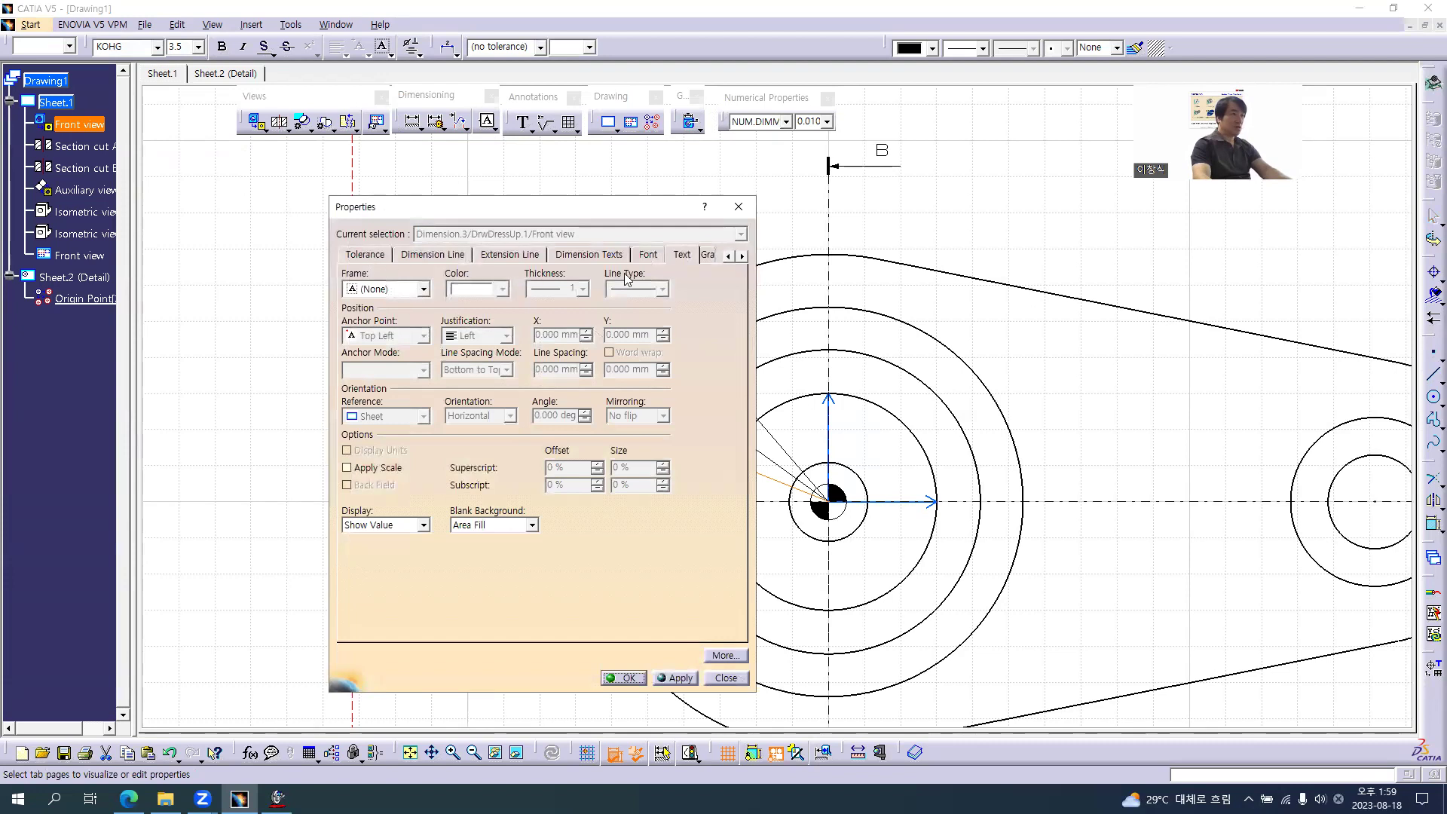
{"action": "left_click", "coordinate": [729, 257]}
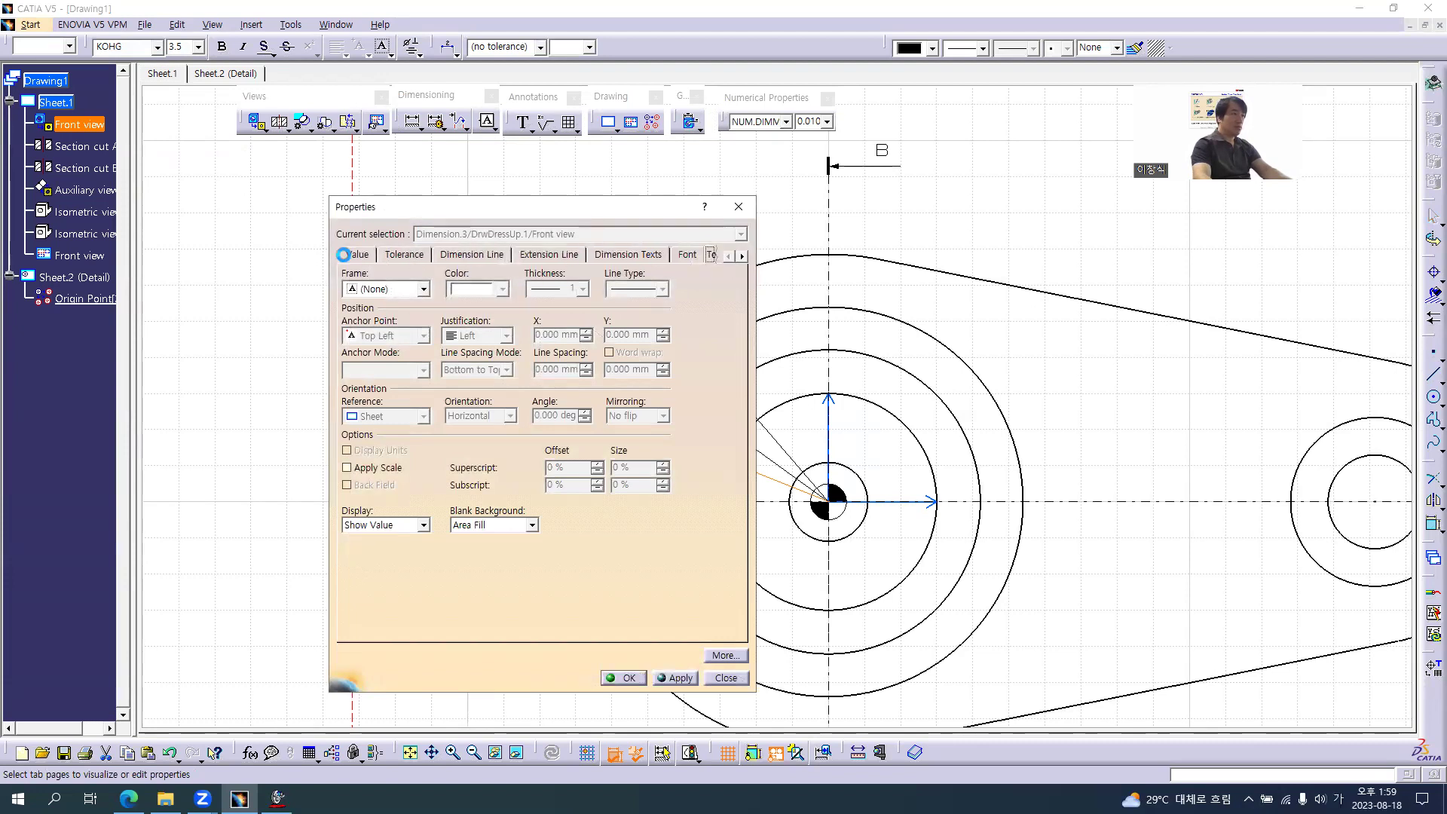
{"action": "left_click", "coordinate": [346, 255]}
{"action": "left_click", "coordinate": [347, 549]}
{"action": "left_click", "coordinate": [400, 568]}
{"action": "left_click_drag", "start_coordinate": [471, 585], "coordinate": [361, 581]}
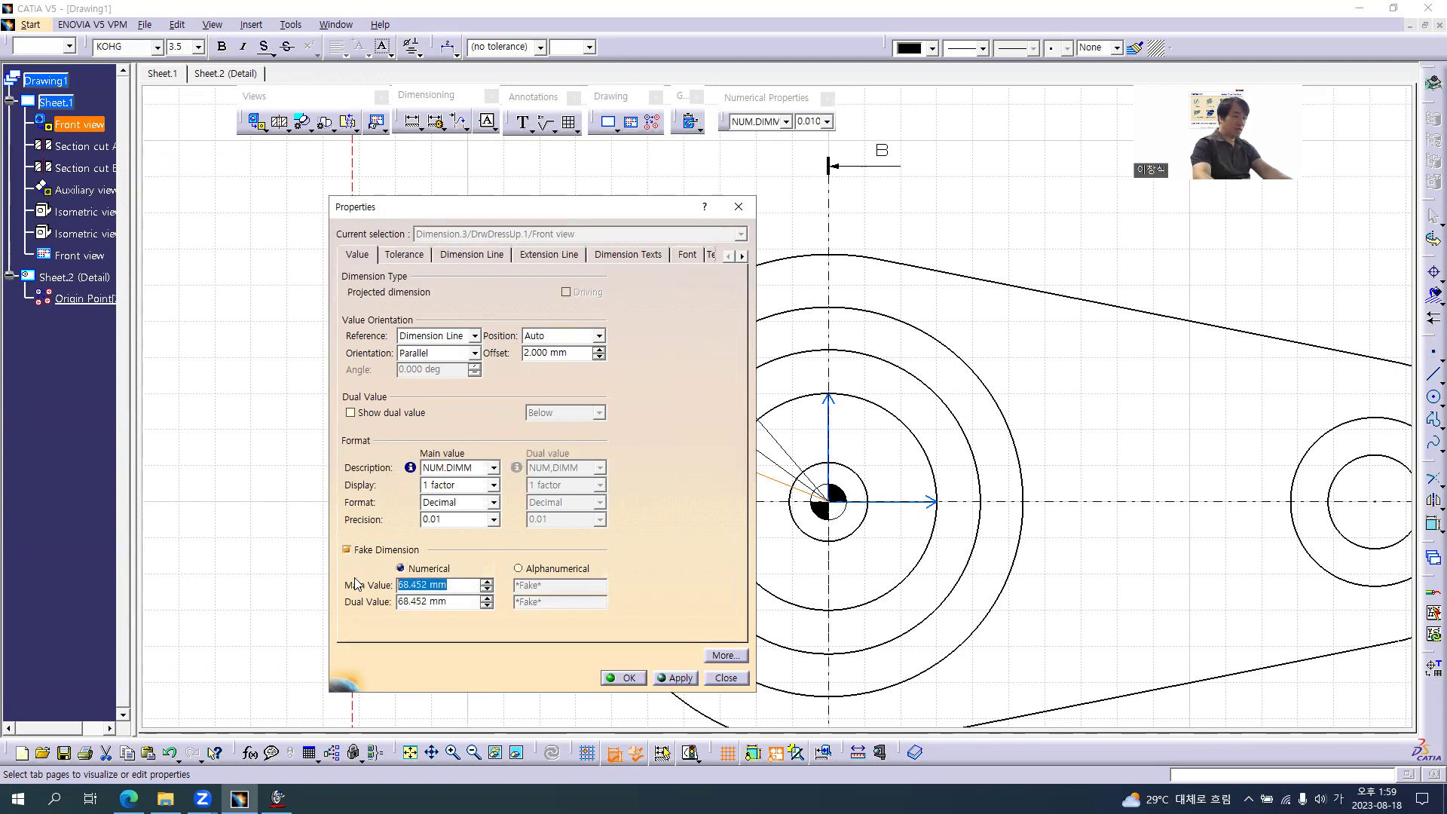
{"action": "type", "text": "70"}
{"action": "key", "text": "Return"}
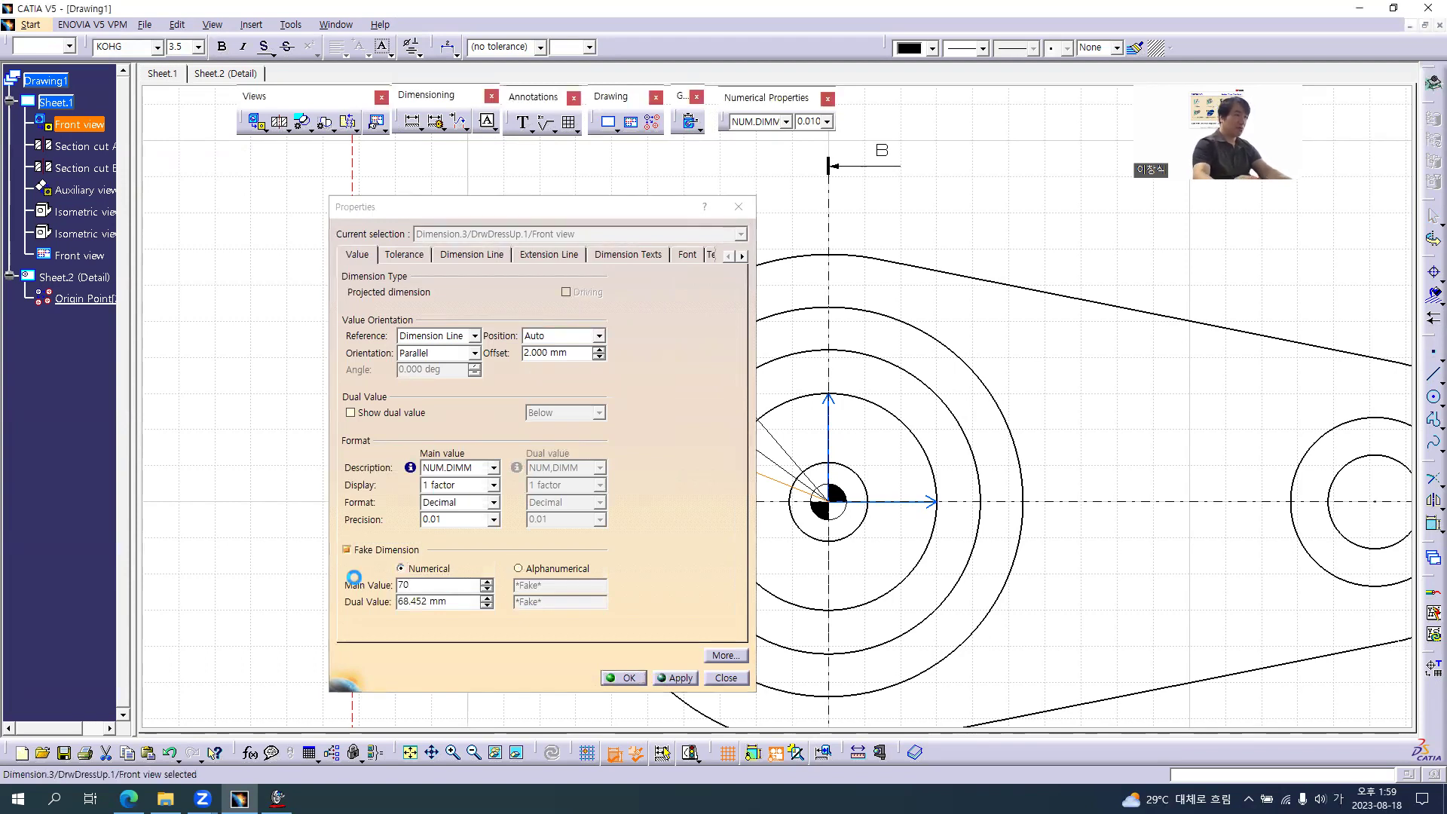
Set the outer sketched circle's radius around the origin symbol to 55 mm by driving its geometry, as in the reference PDF
{"action": "double_click", "coordinate": [570, 306]}
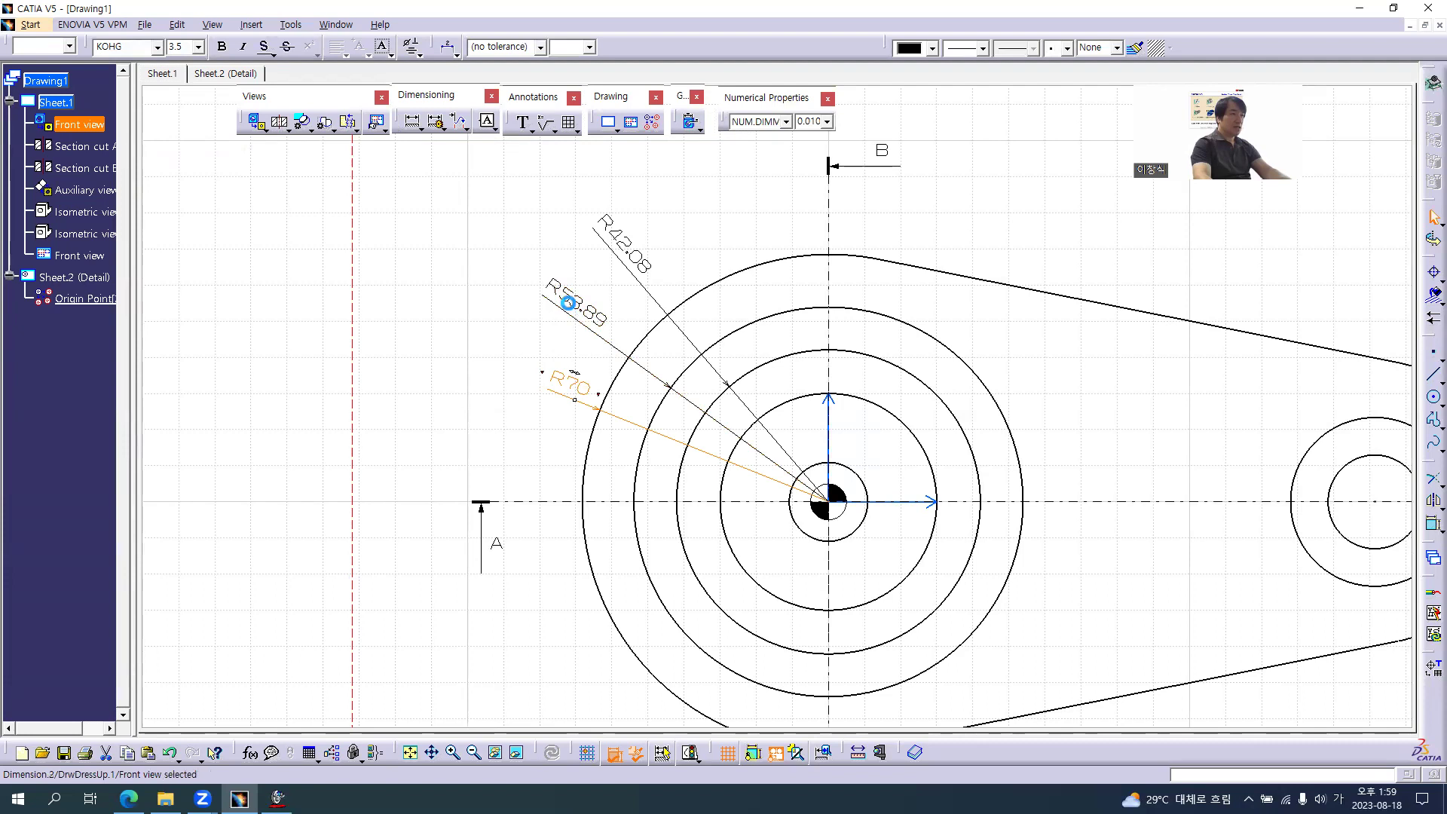
{"action": "key", "text": "alt+Tab"}
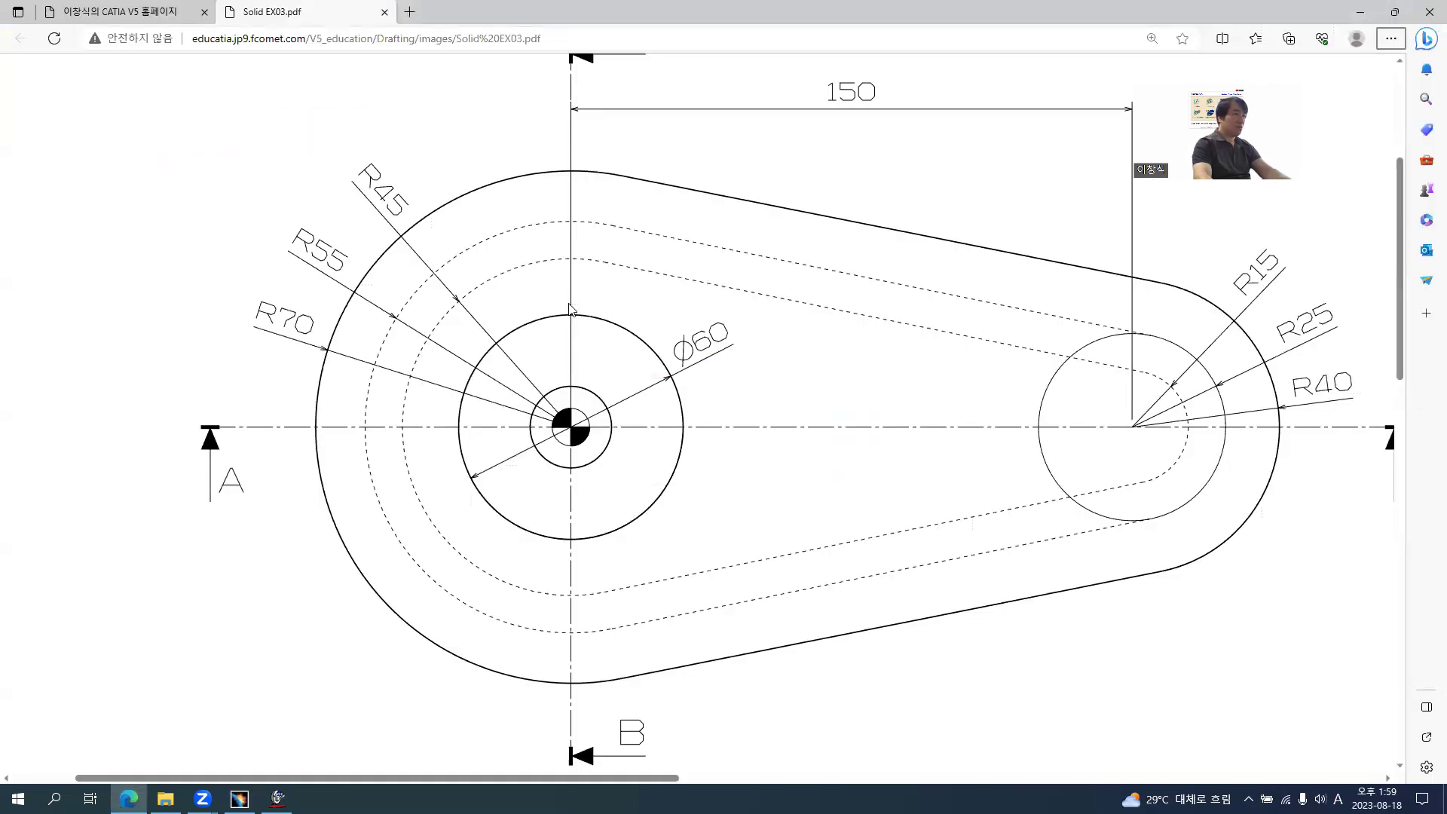
{"action": "key", "text": "alt+Tab"}
{"action": "left_click", "coordinate": [583, 340]}
{"action": "type", "text": "55"}
{"action": "key", "text": "Return"}
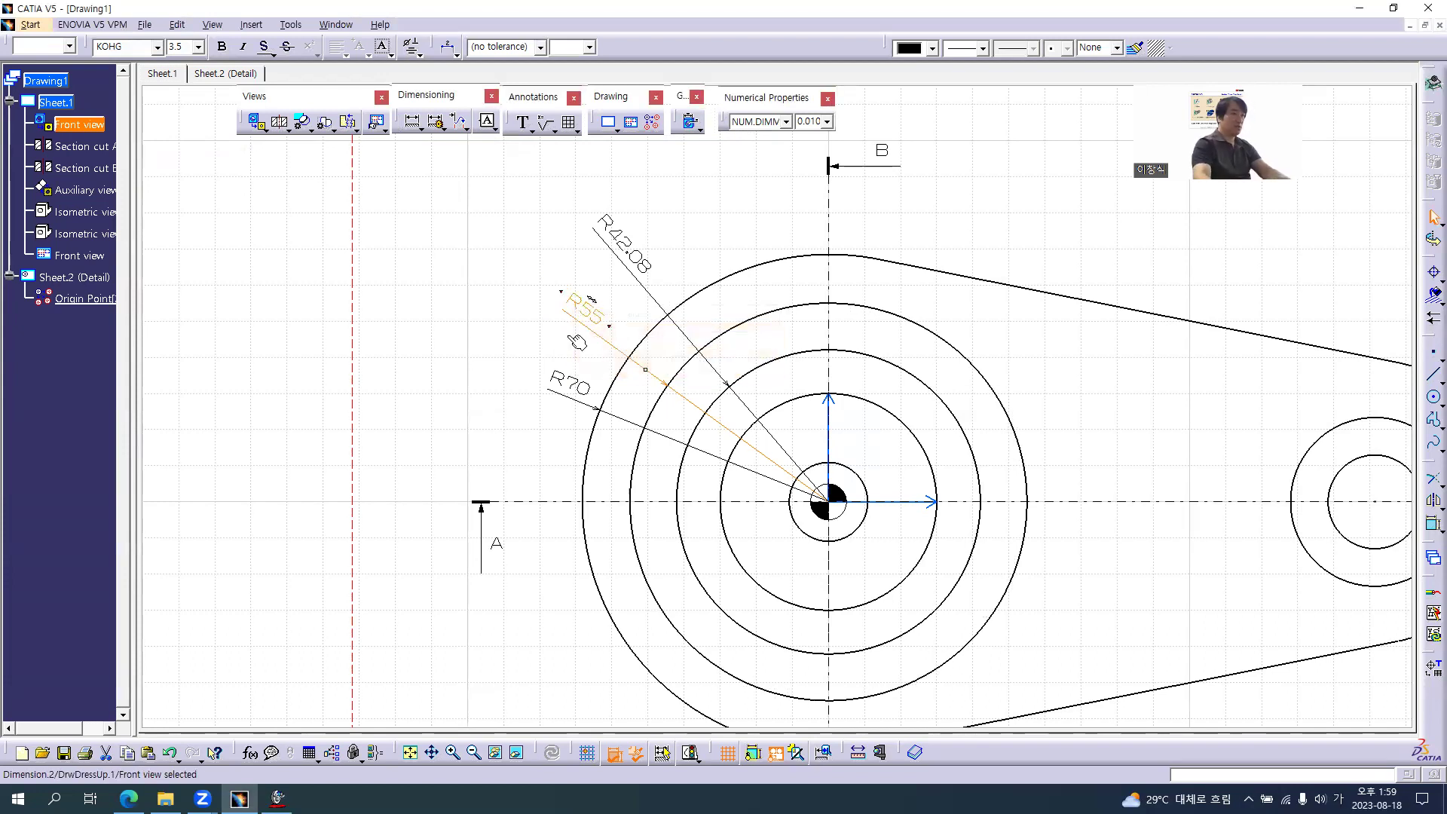
Set the inner sketched circle's radius around the origin symbol to 45 mm by driving its geometry, as in the reference PDF
{"action": "key", "text": "alt+Tab"}
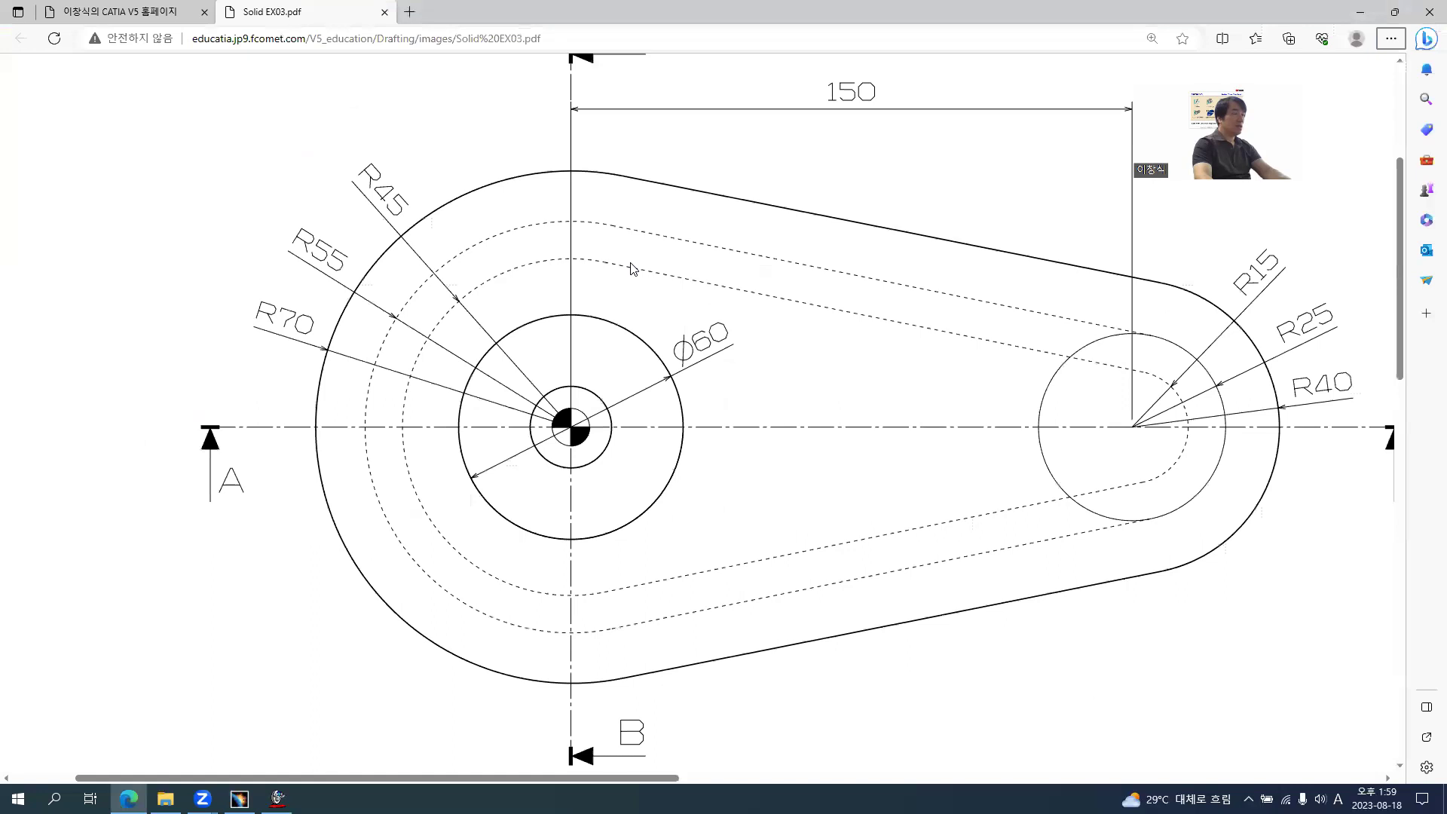
{"action": "key", "text": "alt+Tab"}
{"action": "double_click", "coordinate": [693, 347]}
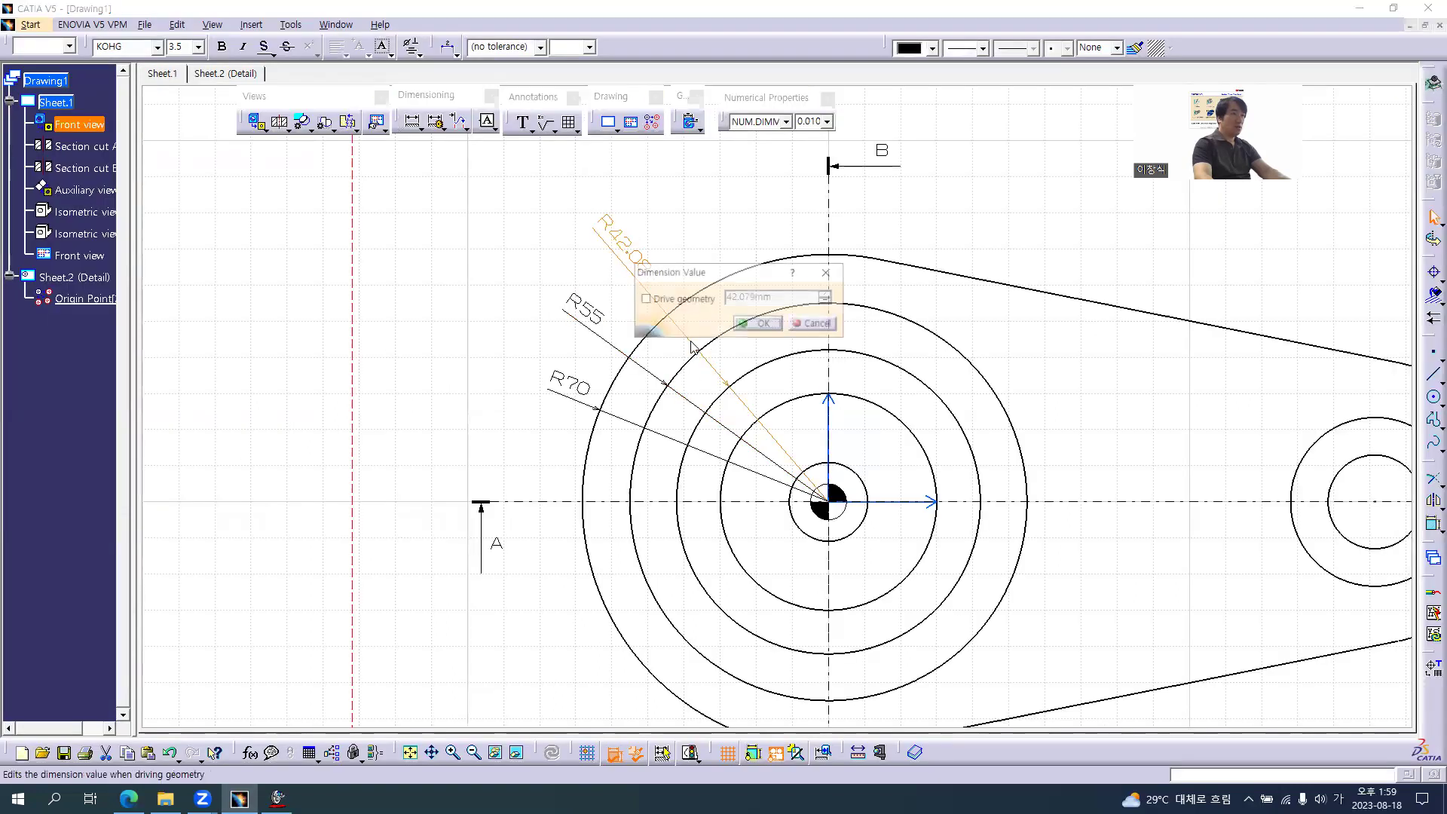
{"action": "left_click", "coordinate": [690, 301]}
{"action": "type", "text": "45"}
{"action": "key", "text": "Return"}
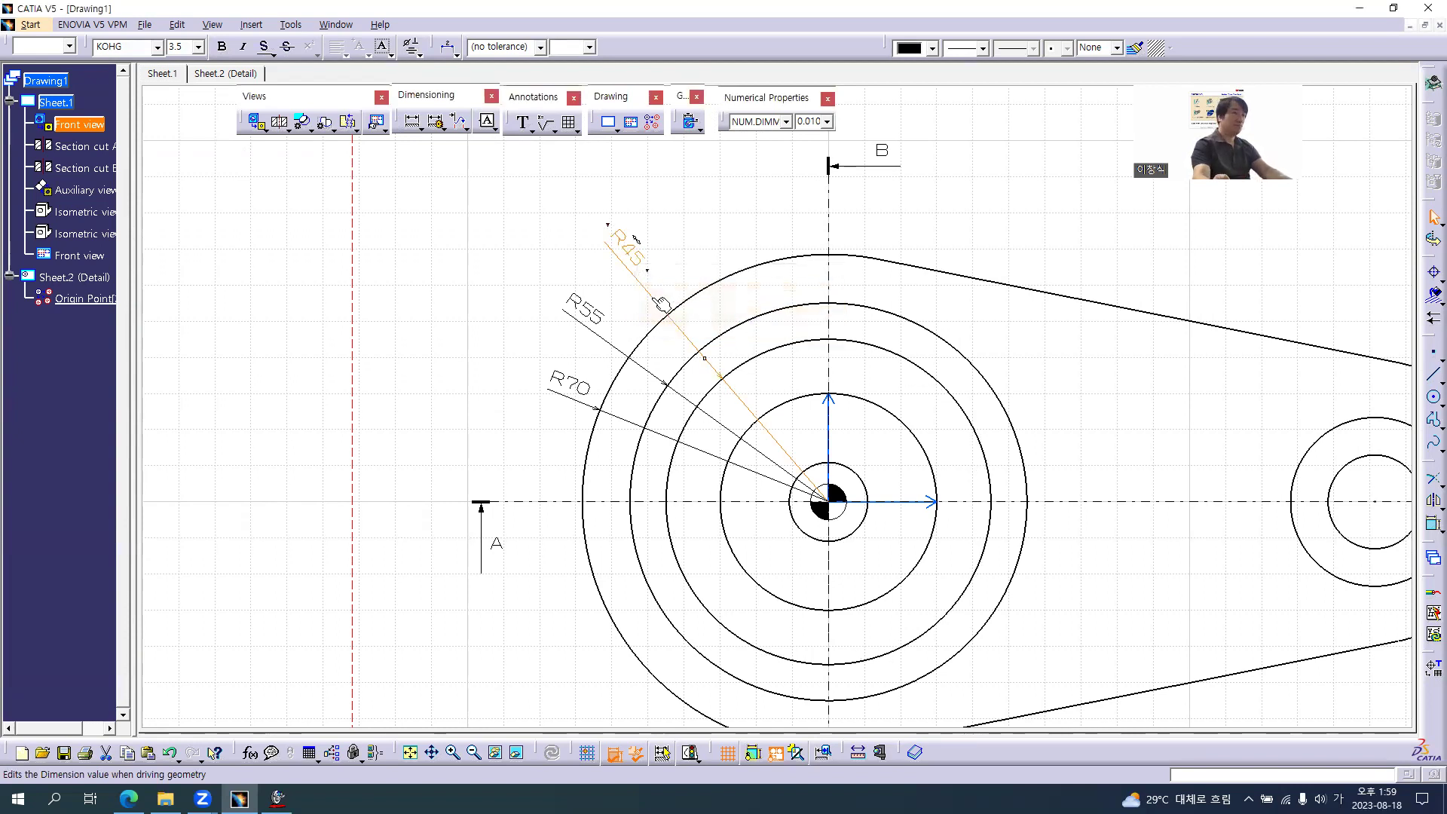
Reposition the R45 and R55 dimension values along their leader lines, closer to the outline
{"action": "left_click_drag", "start_coordinate": [639, 240], "coordinate": [661, 268]}
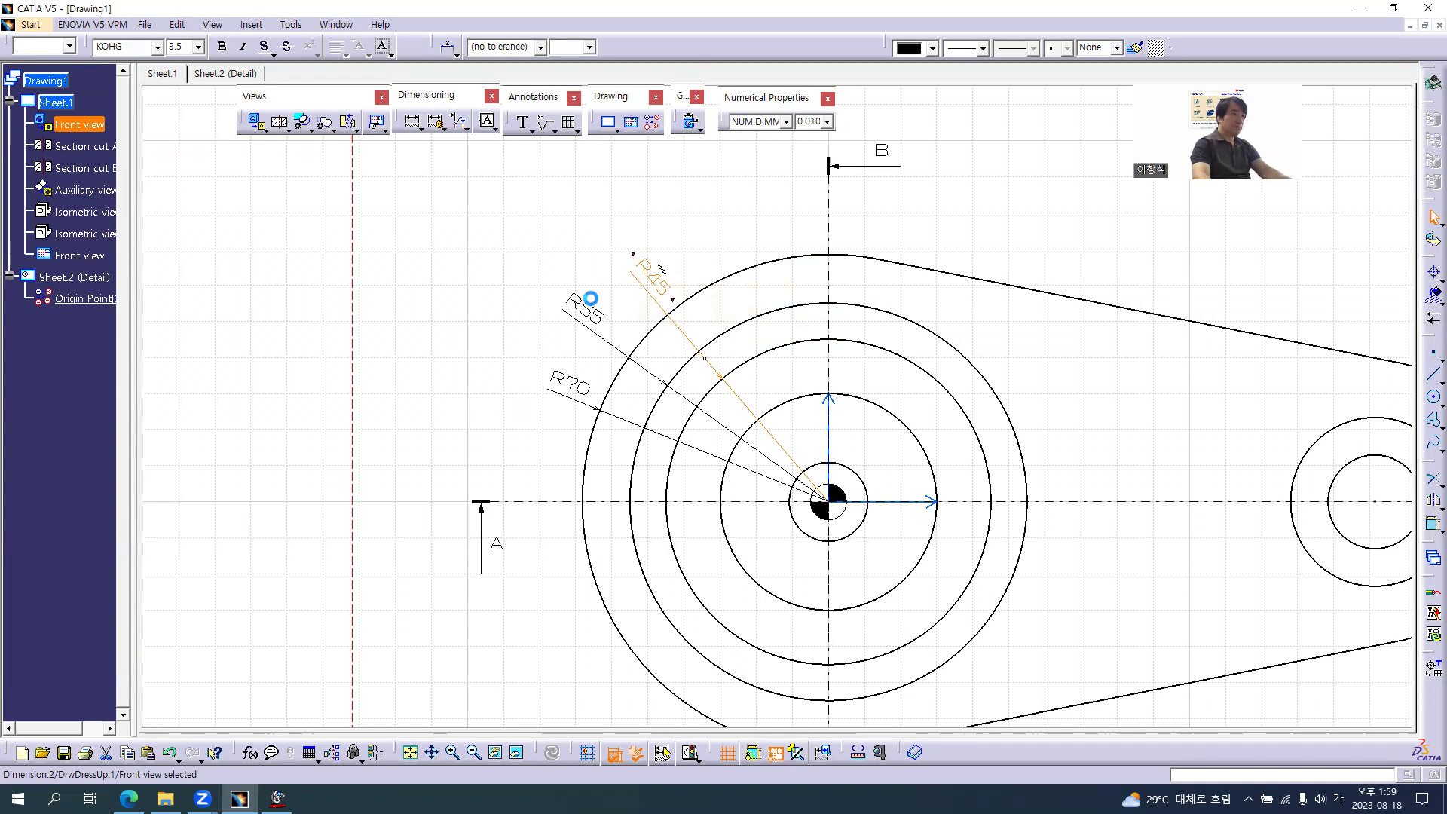
{"action": "left_click_drag", "start_coordinate": [591, 302], "coordinate": [614, 347]}
{"action": "left_click", "coordinate": [762, 218]}
Give the R45 and R55 circles a 0.13 mm line thickness and the dotted line type 6
{"action": "middle_click_drag", "start_coordinate": [1147, 451], "coordinate": [694, 404]}
{"action": "left_click", "coordinate": [573, 350]}
{"action": "left_click", "coordinate": [581, 313], "text": "ctrl"}
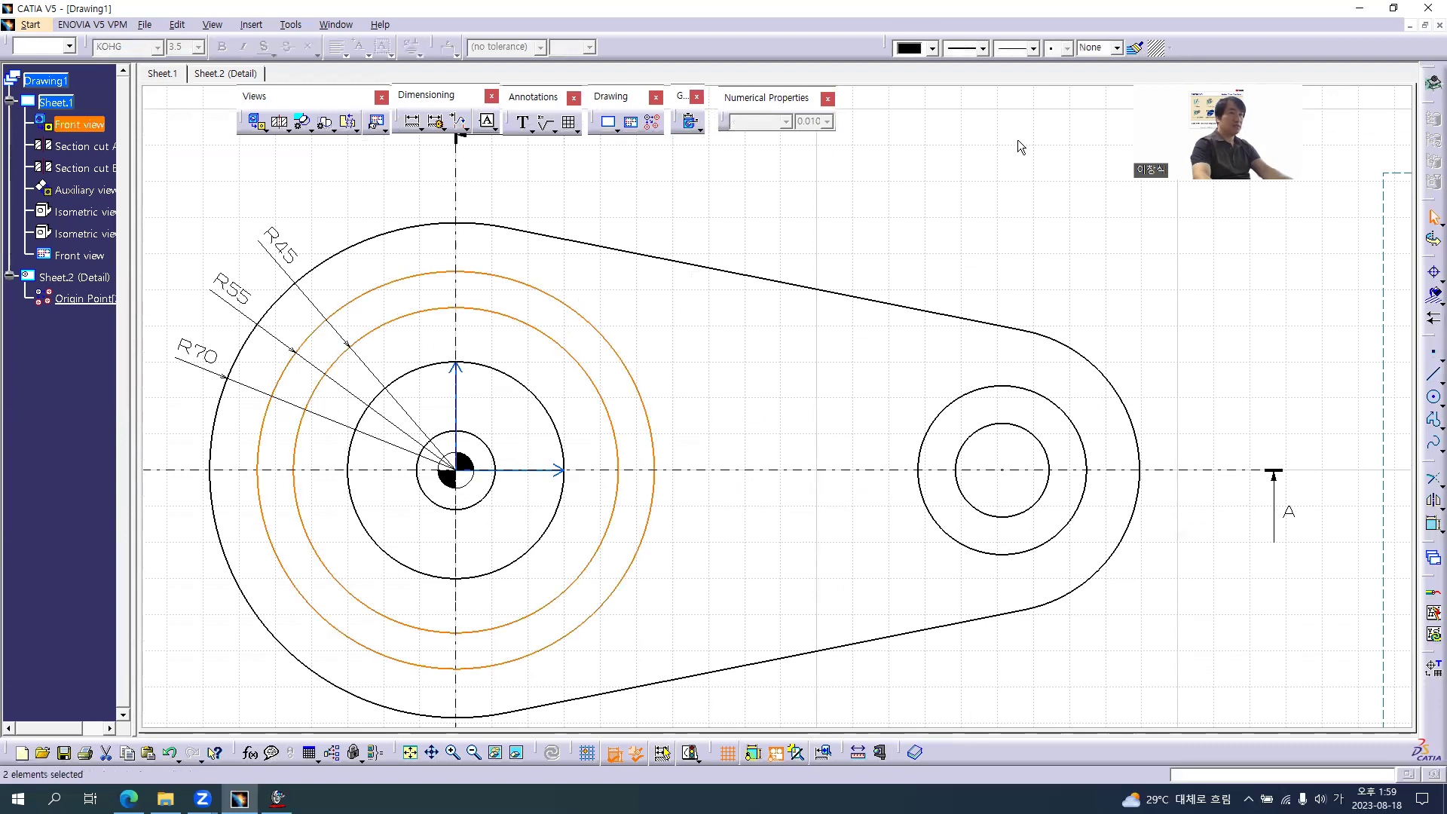
{"action": "left_click", "coordinate": [981, 48]}
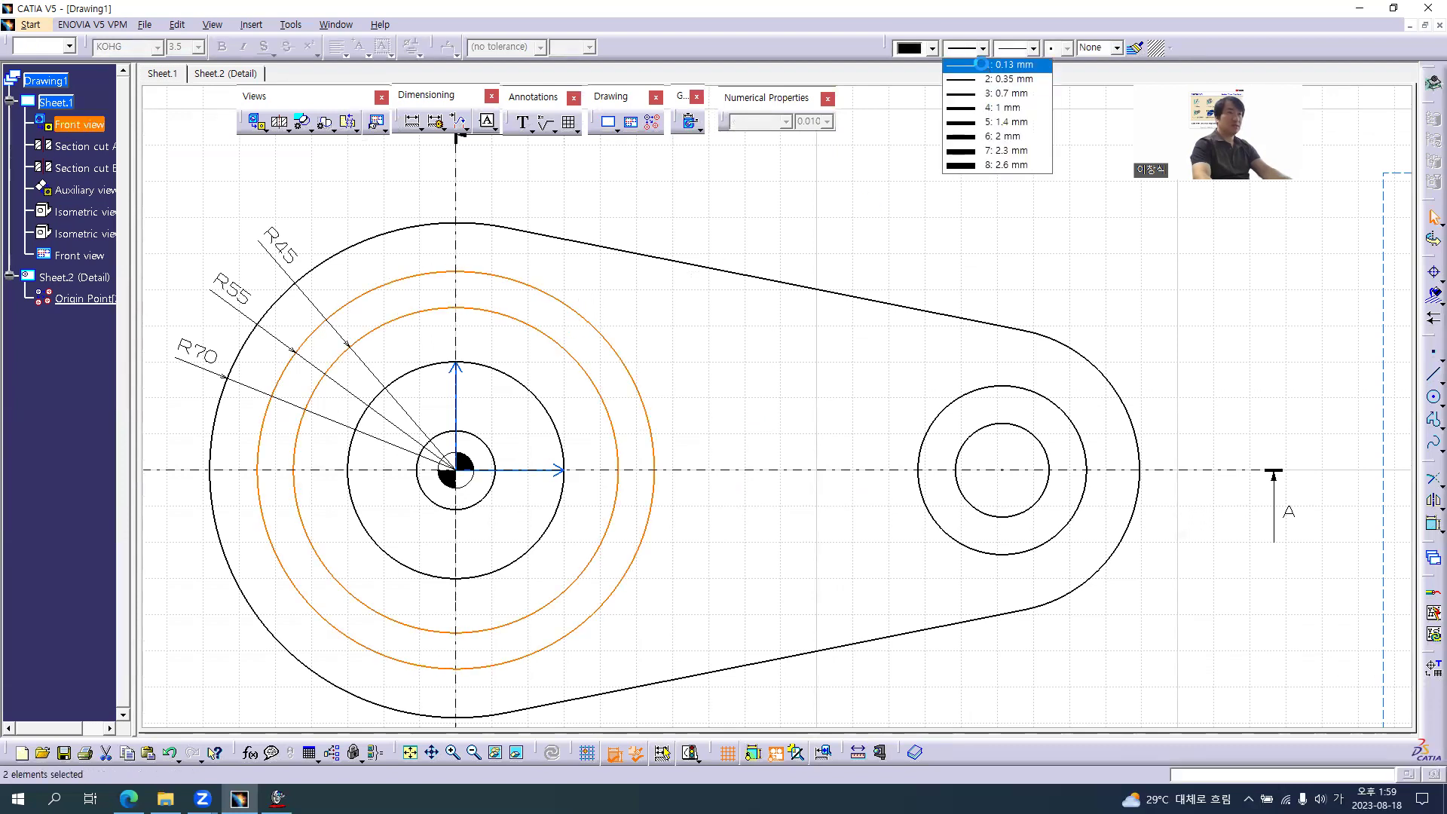
{"action": "left_click", "coordinate": [980, 64]}
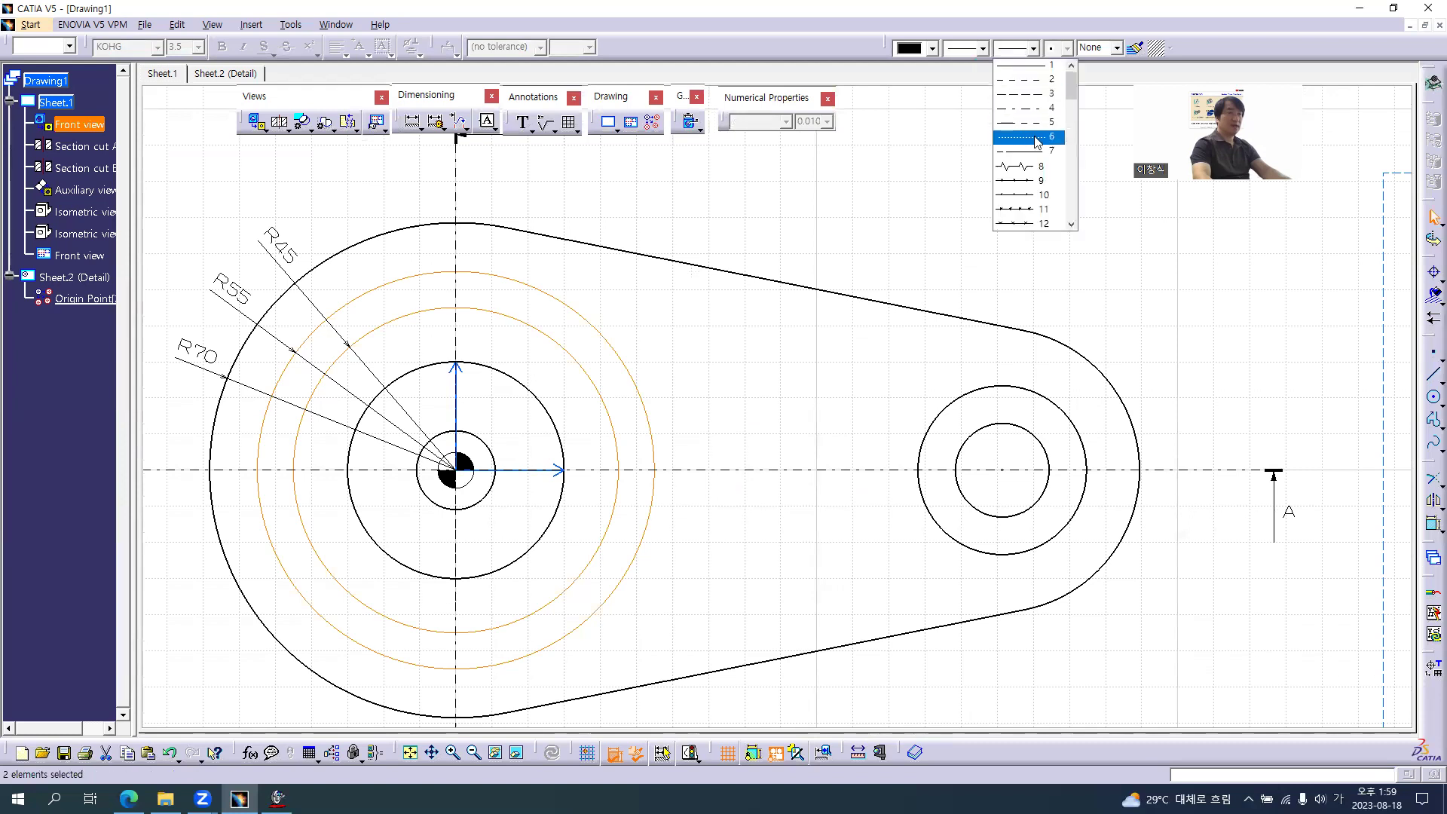
{"action": "left_click", "coordinate": [1036, 138]}
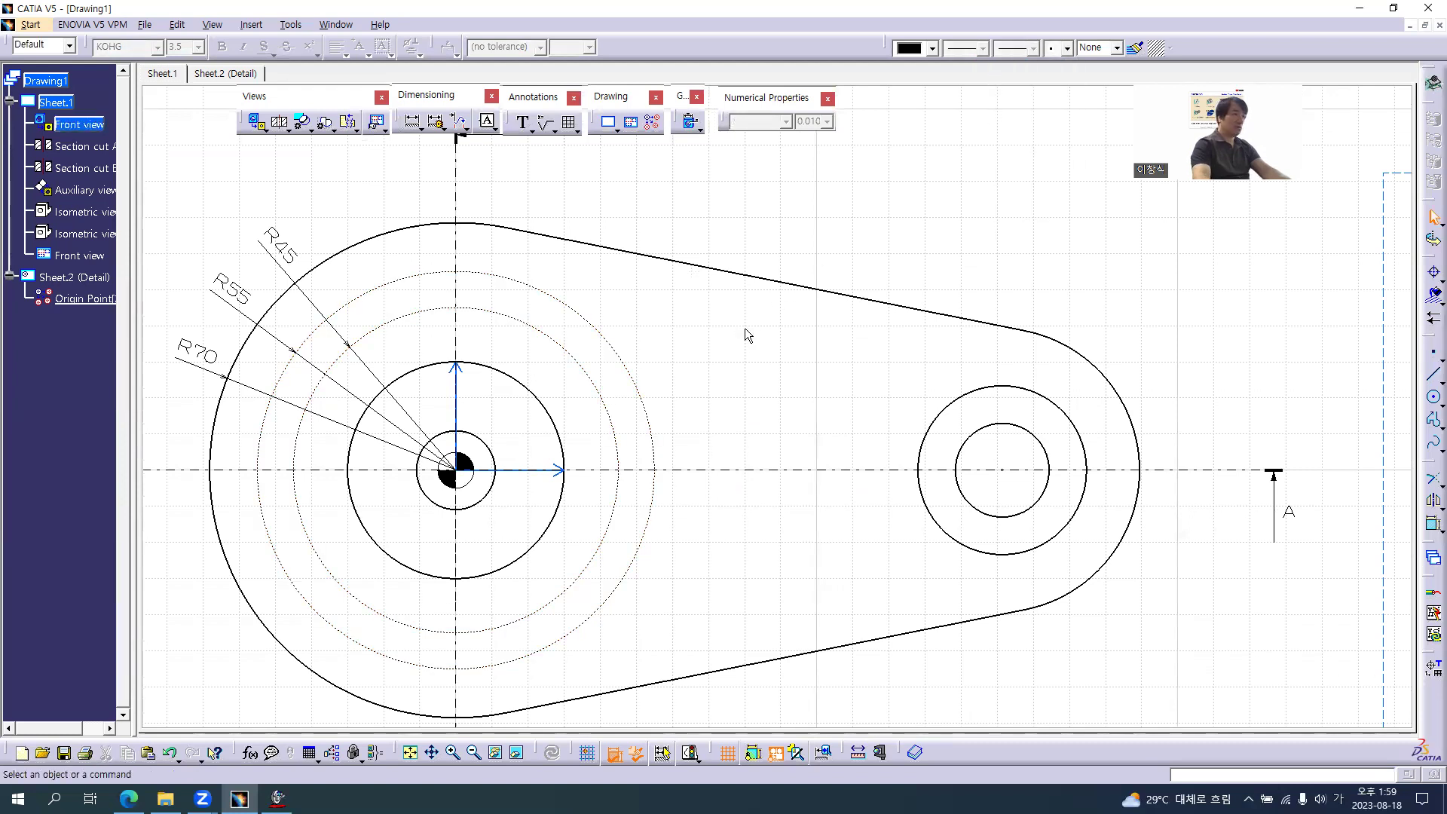
Add radius dimensions to both sketched circles at the small end and the end's outline arc, spacing the leaders as in the reference PDF
{"action": "key", "text": "alt+Tab"}
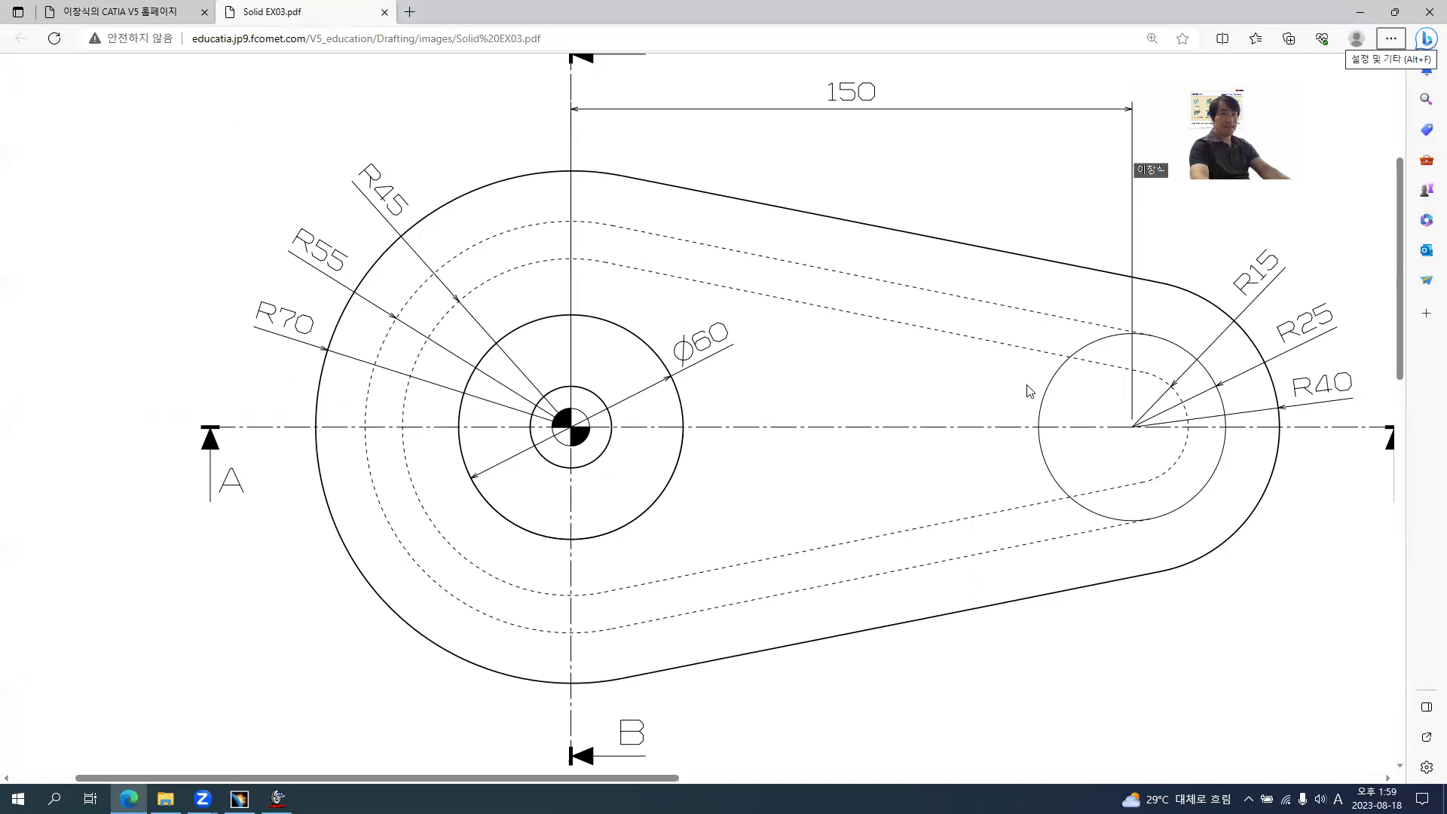
{"action": "key", "text": "alt+Tab"}
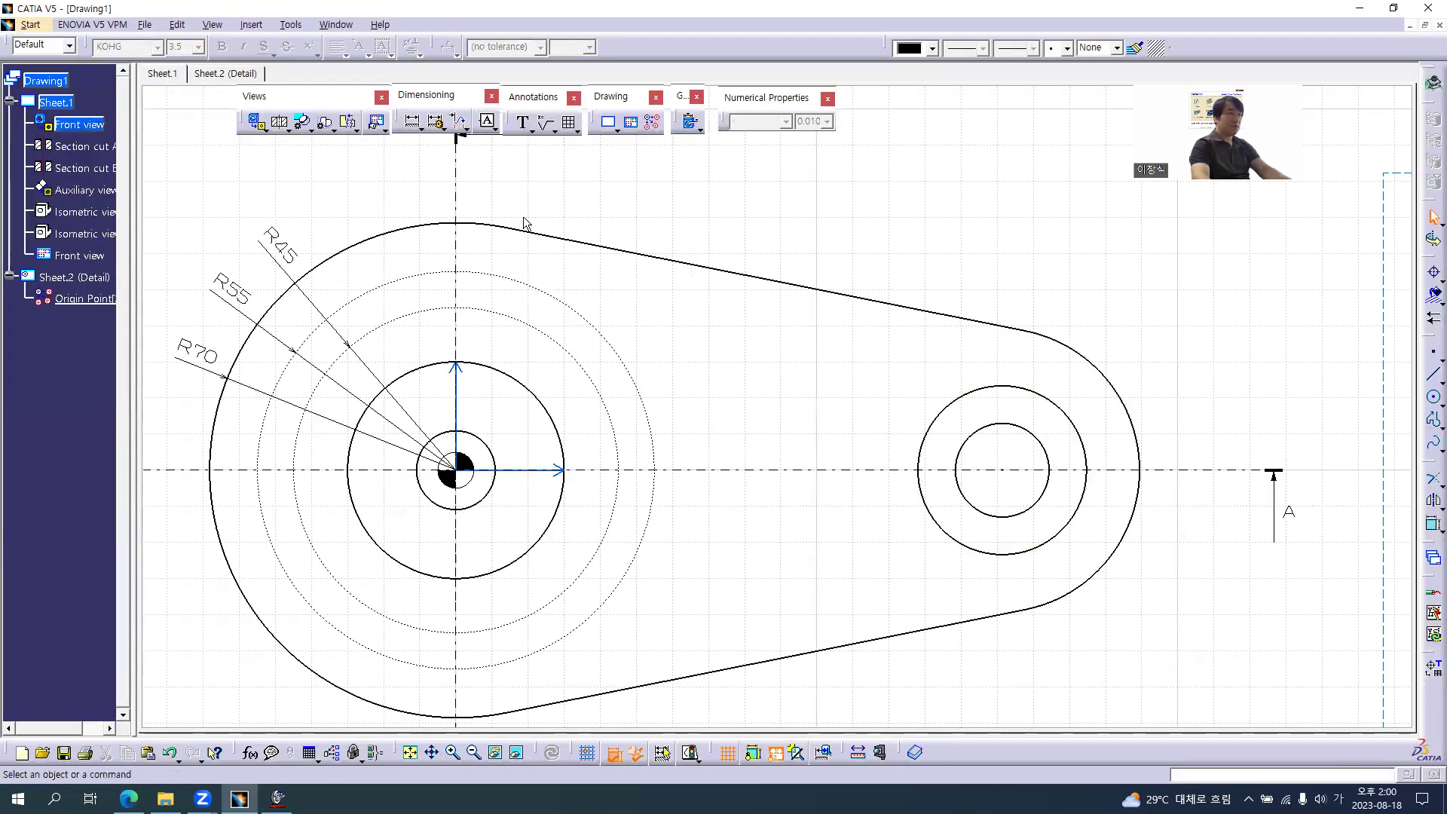
{"action": "left_click", "coordinate": [412, 121]}
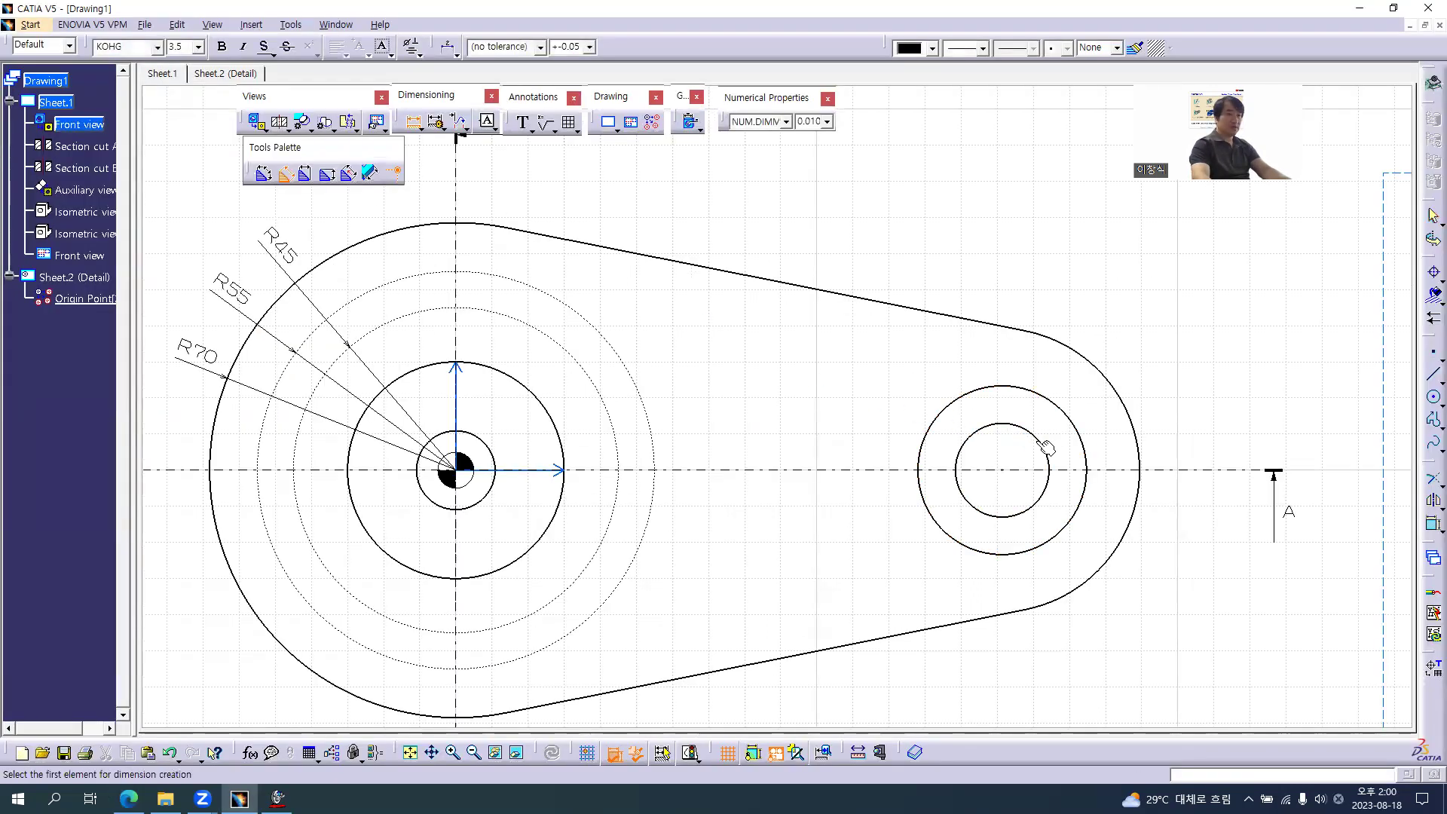
{"action": "key", "text": "alt+Tab"}
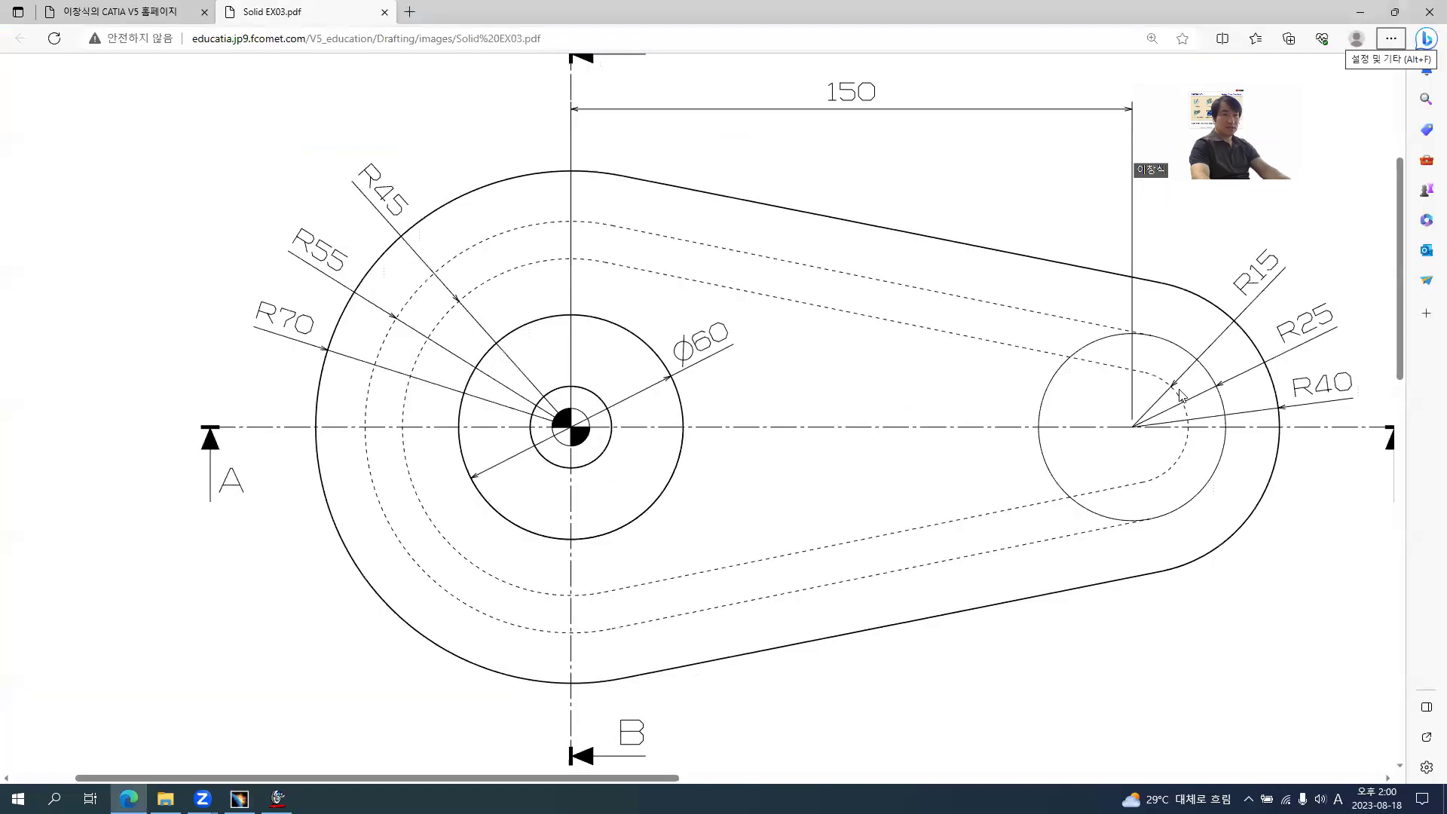
{"action": "key", "text": "alt+Tab"}
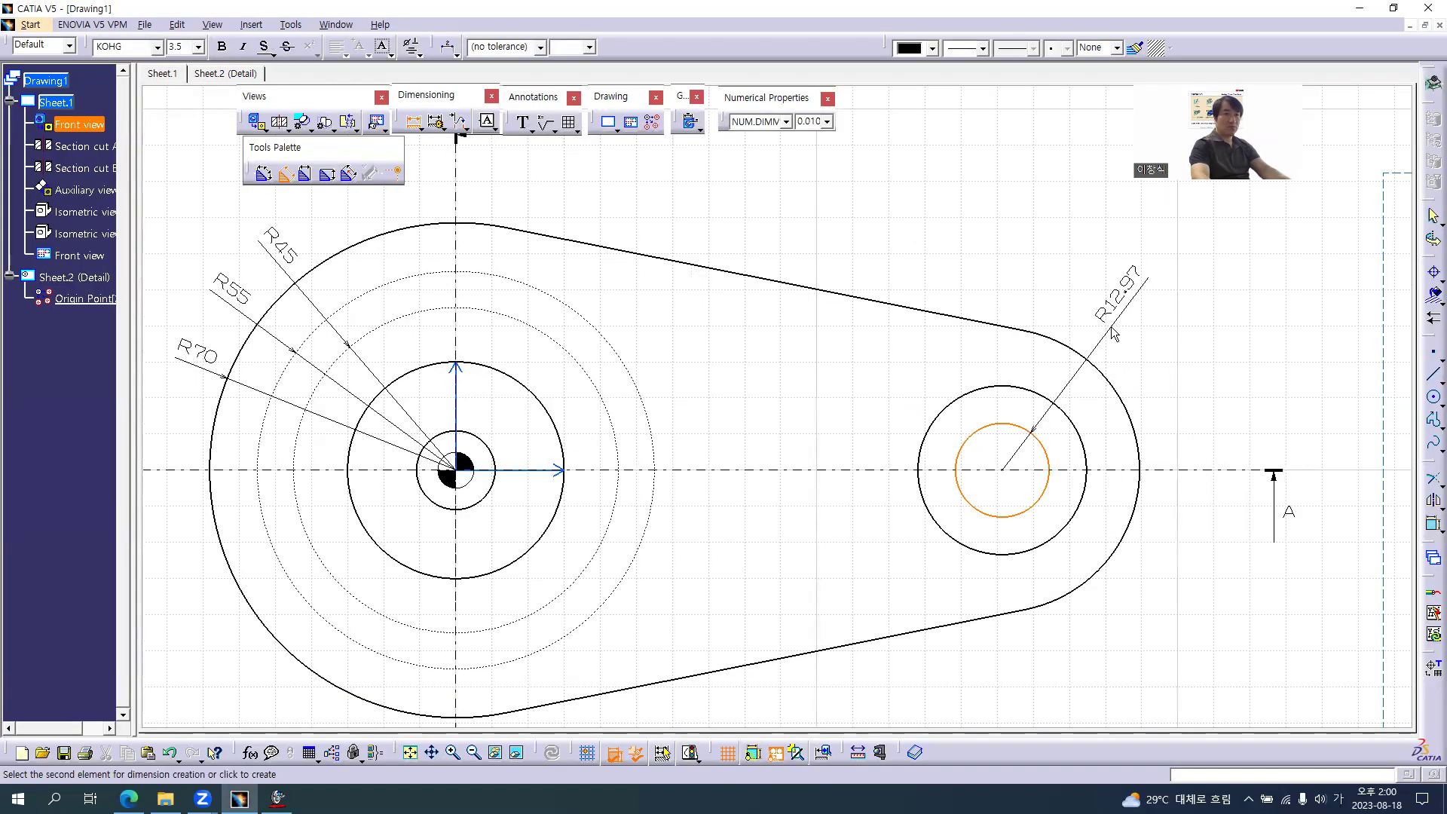
{"action": "left_click", "coordinate": [1069, 417]}
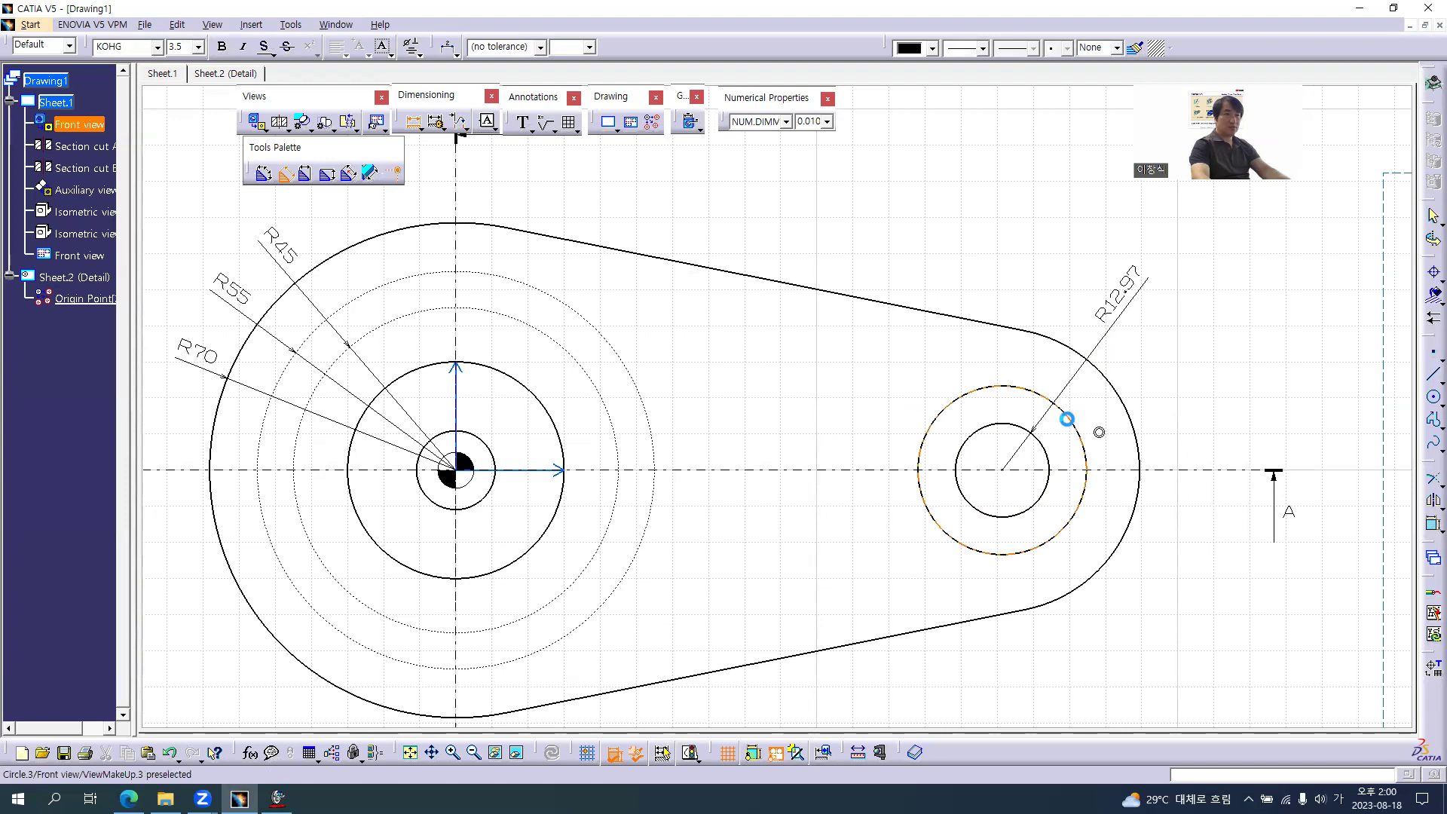
{"action": "key", "text": "alt+Tab"}
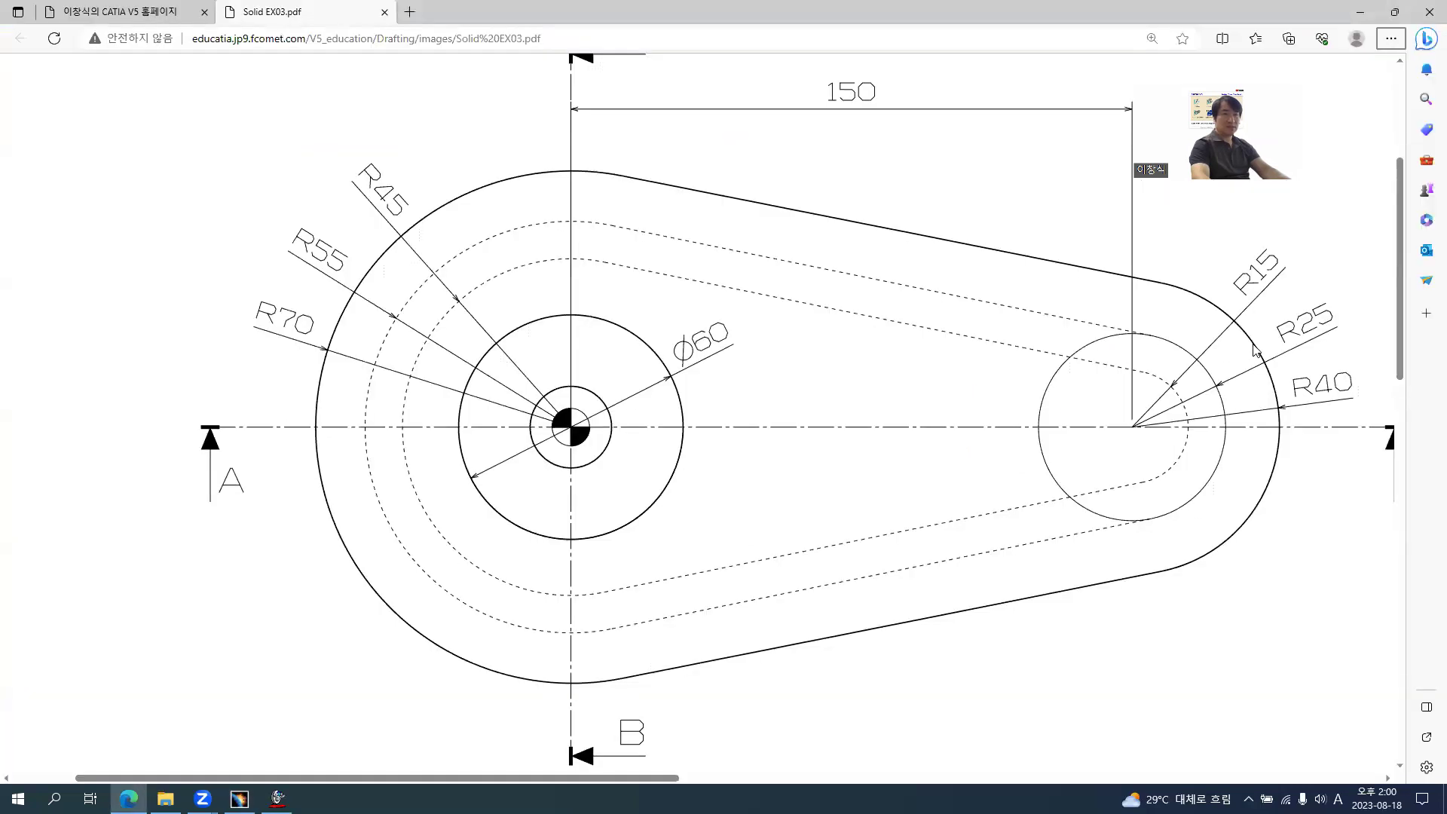
{"action": "key", "text": "alt+Tab"}
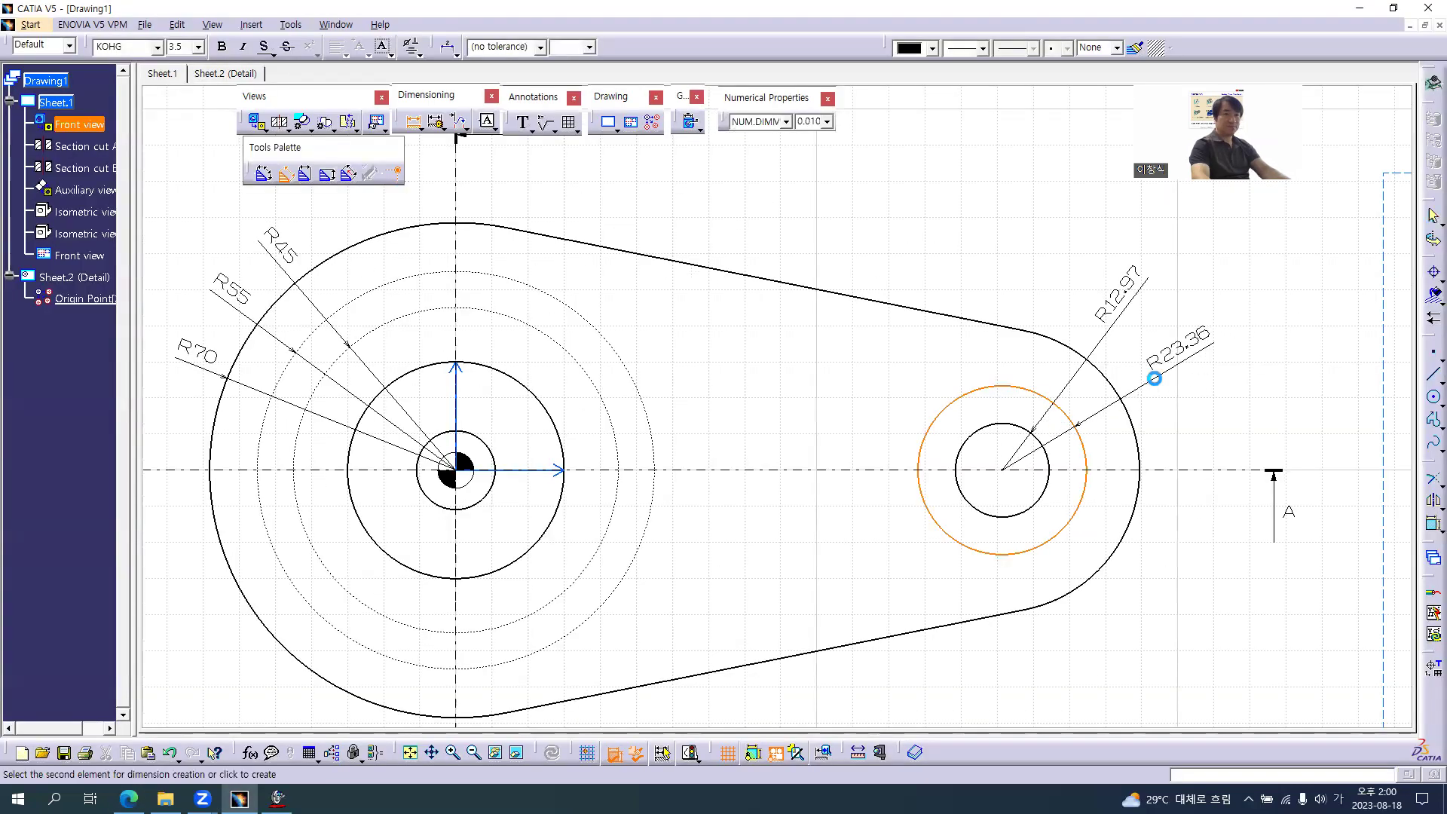
{"action": "left_click", "coordinate": [1155, 439]}
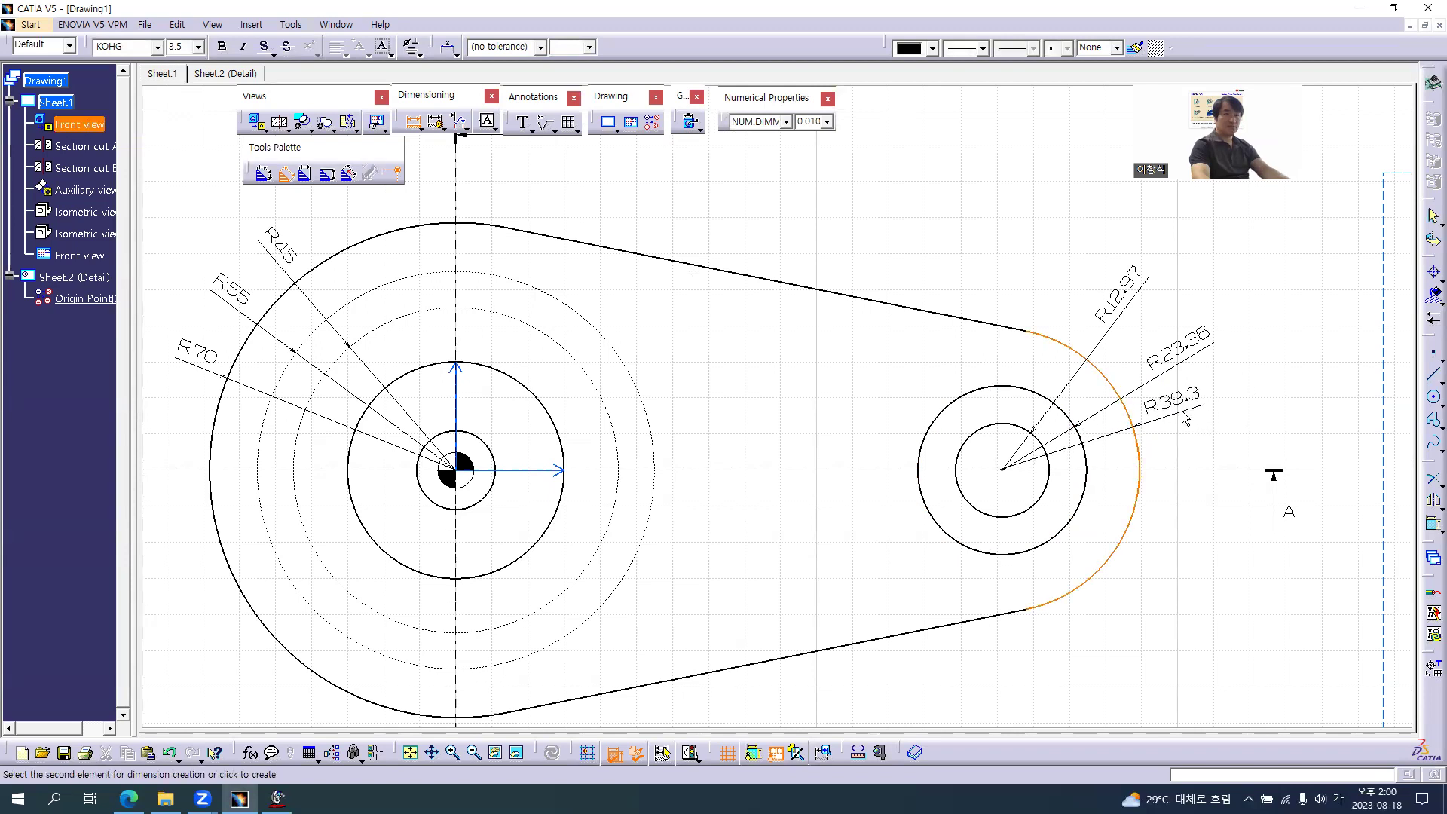
{"action": "left_click", "coordinate": [1185, 418]}
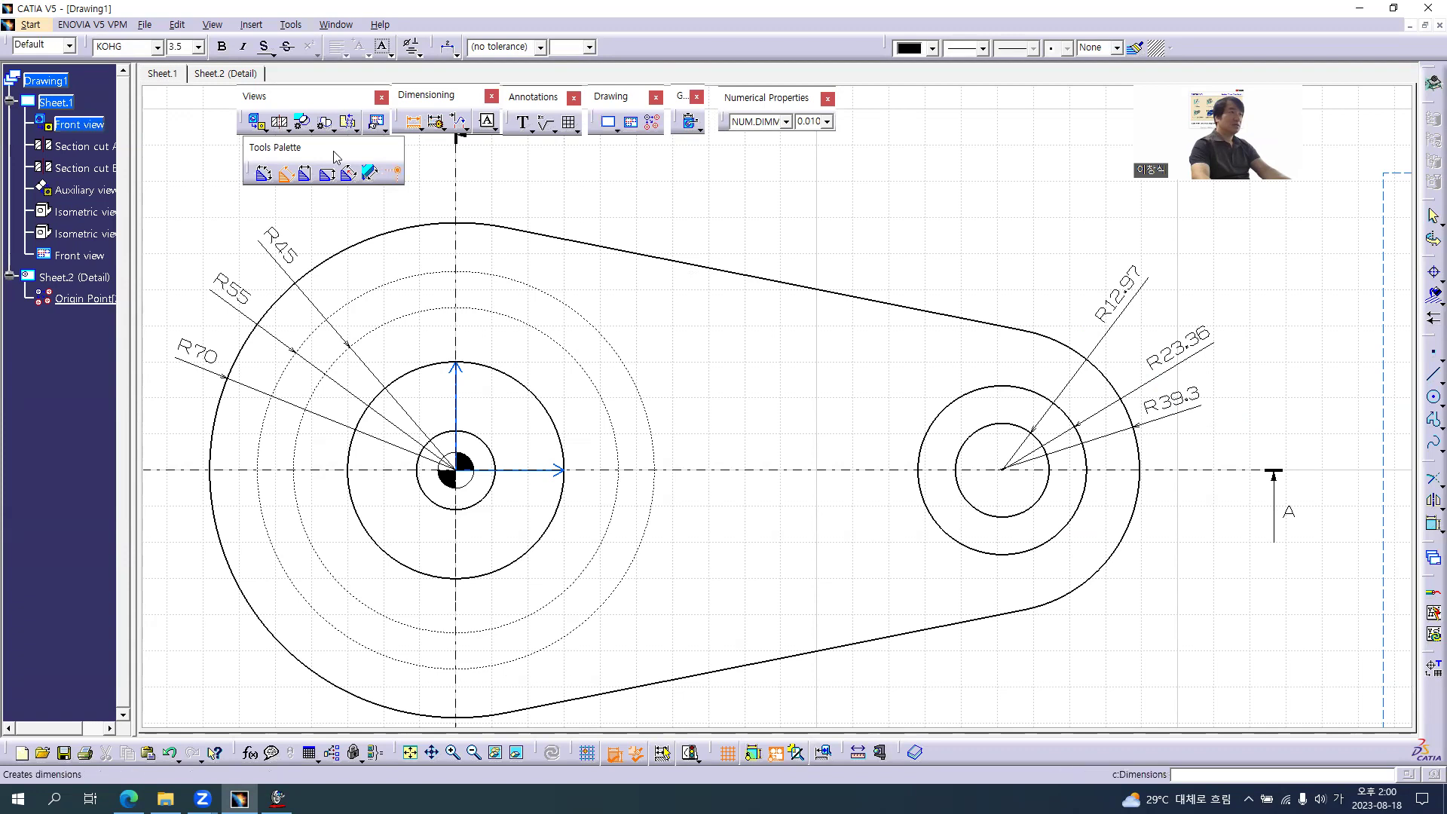
{"action": "key", "text": "Escape"}
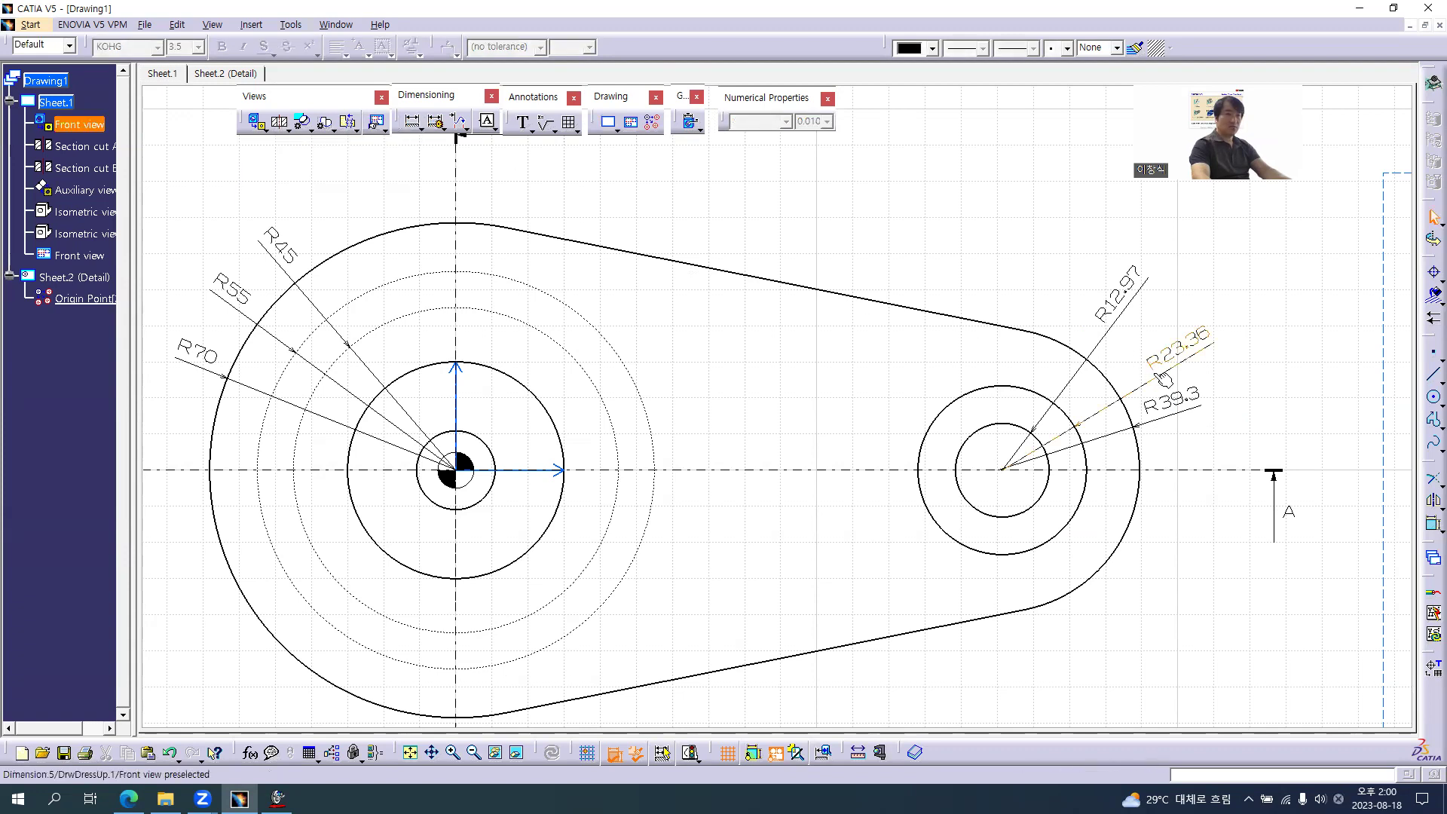
{"action": "left_click_drag", "start_coordinate": [1155, 378], "coordinate": [1141, 370]}
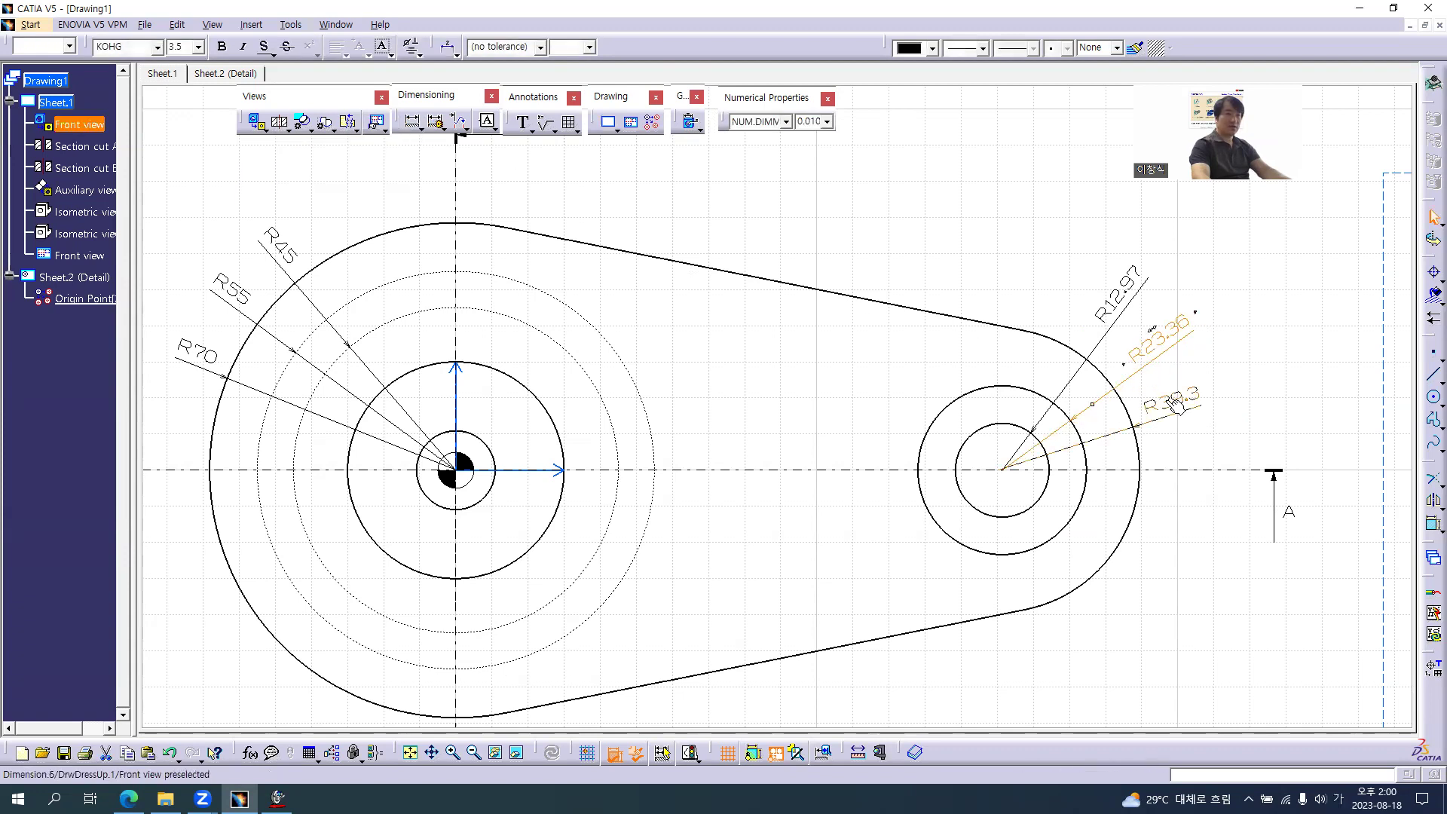
Override the small end's outline arc radius with a numerical fake dimension of 40 mm
{"action": "double_click", "coordinate": [1157, 395]}
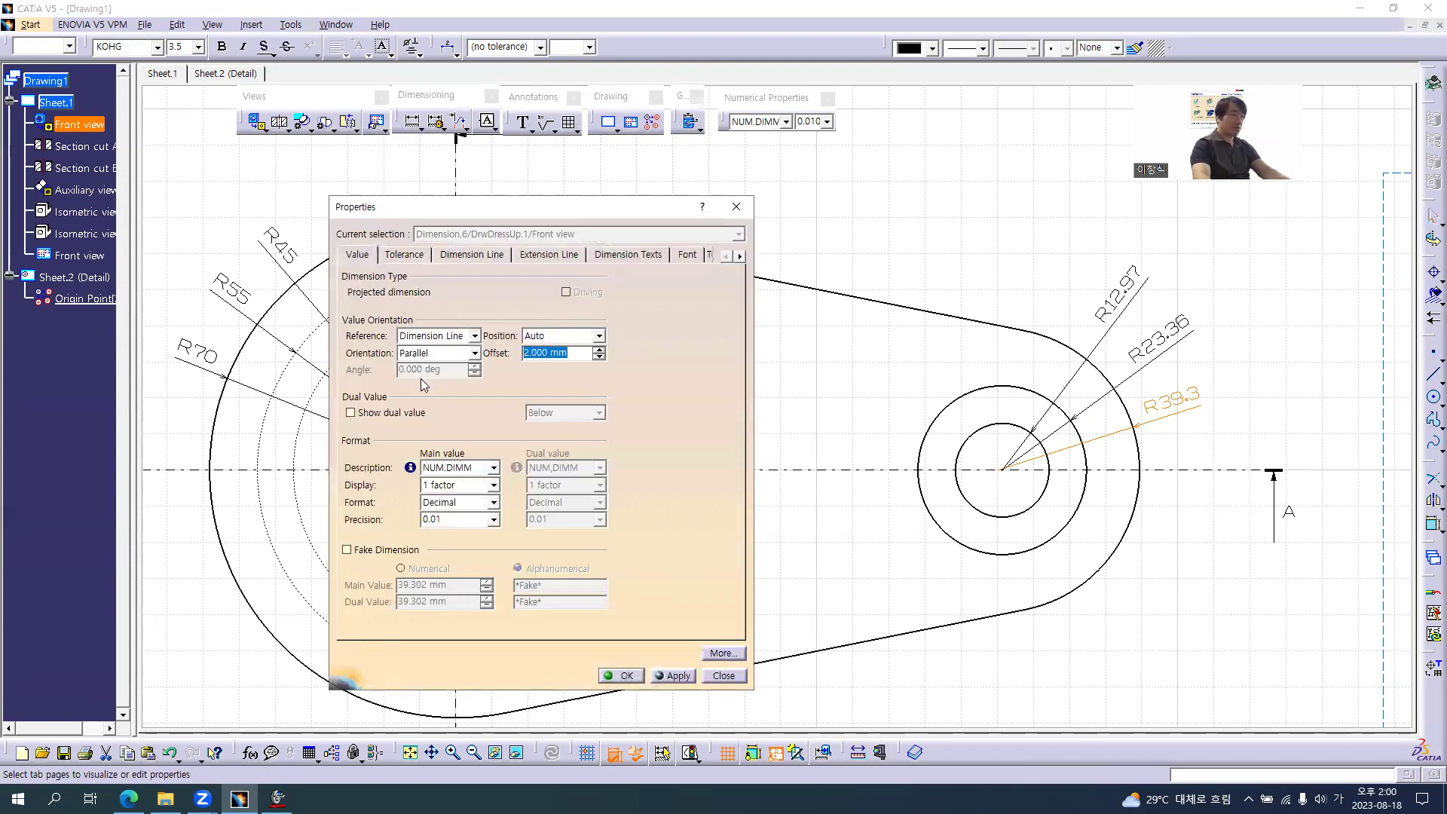
{"action": "left_click", "coordinate": [382, 550]}
{"action": "left_click", "coordinate": [427, 568]}
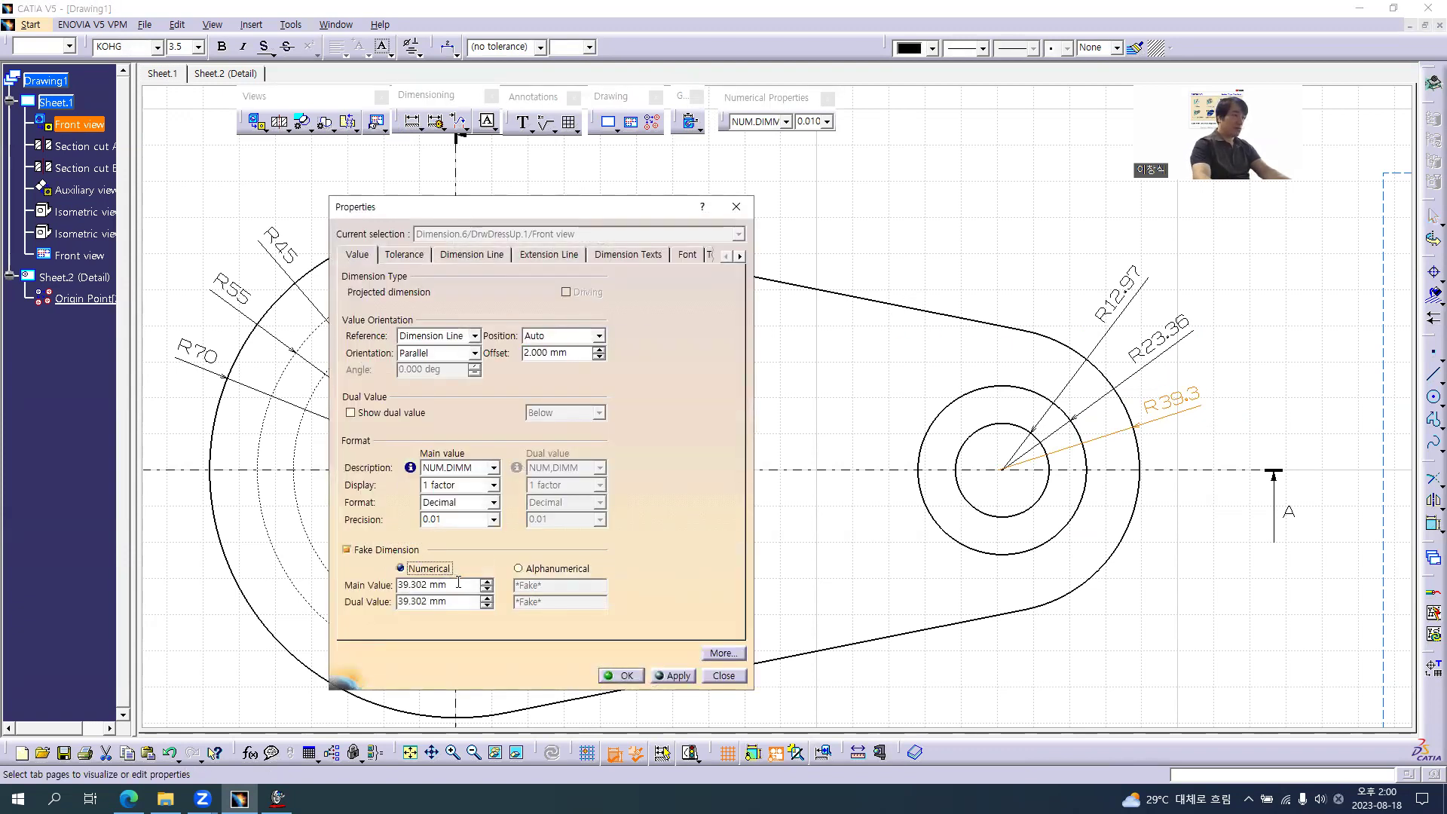
{"action": "type", "text": "40"}
{"action": "key", "text": "Return"}
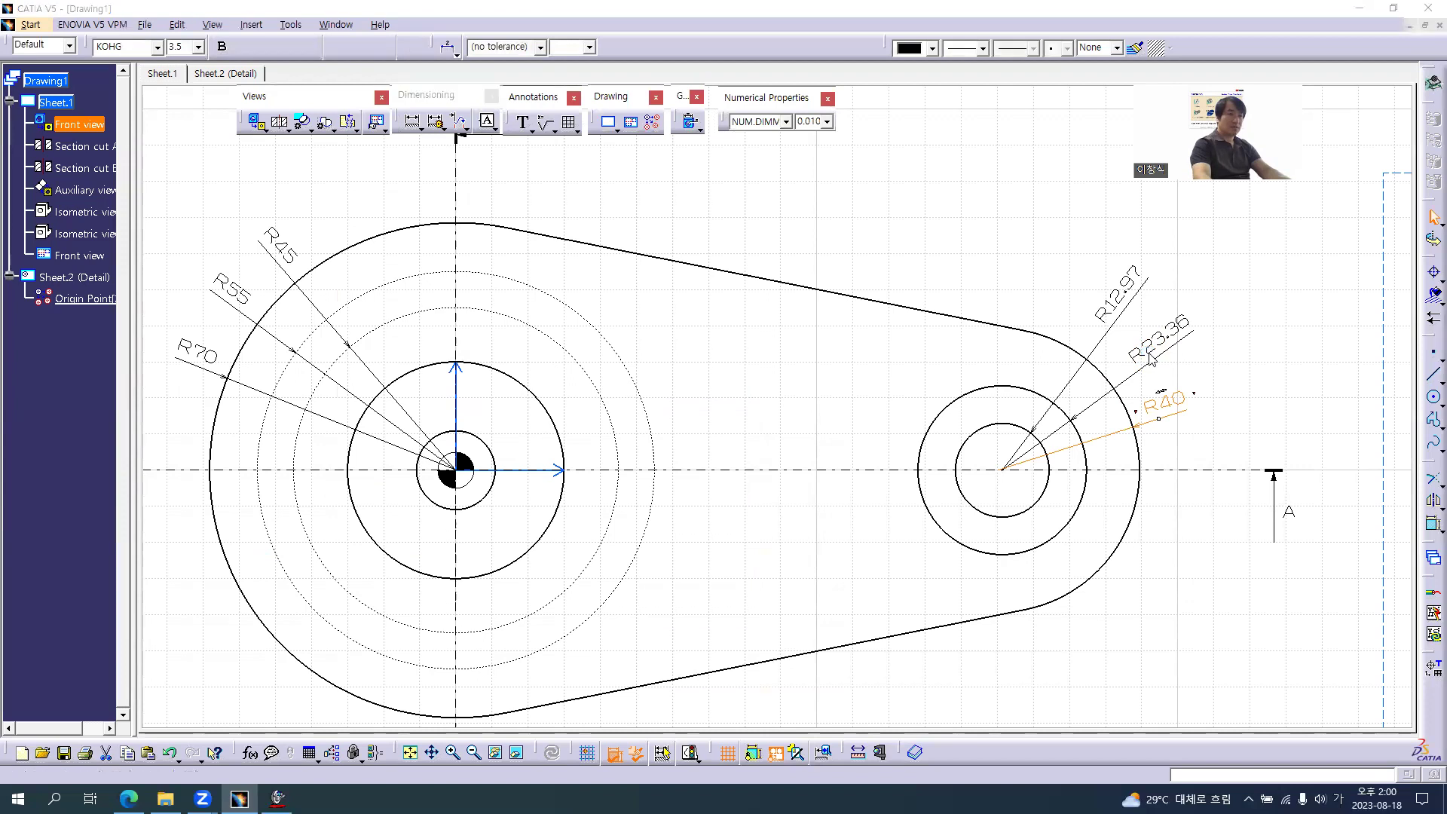
Set the outer sketched circle's radius at the small end to 25 mm by driving its geometry, as in the reference PDF
{"action": "key", "text": "alt+Tab"}
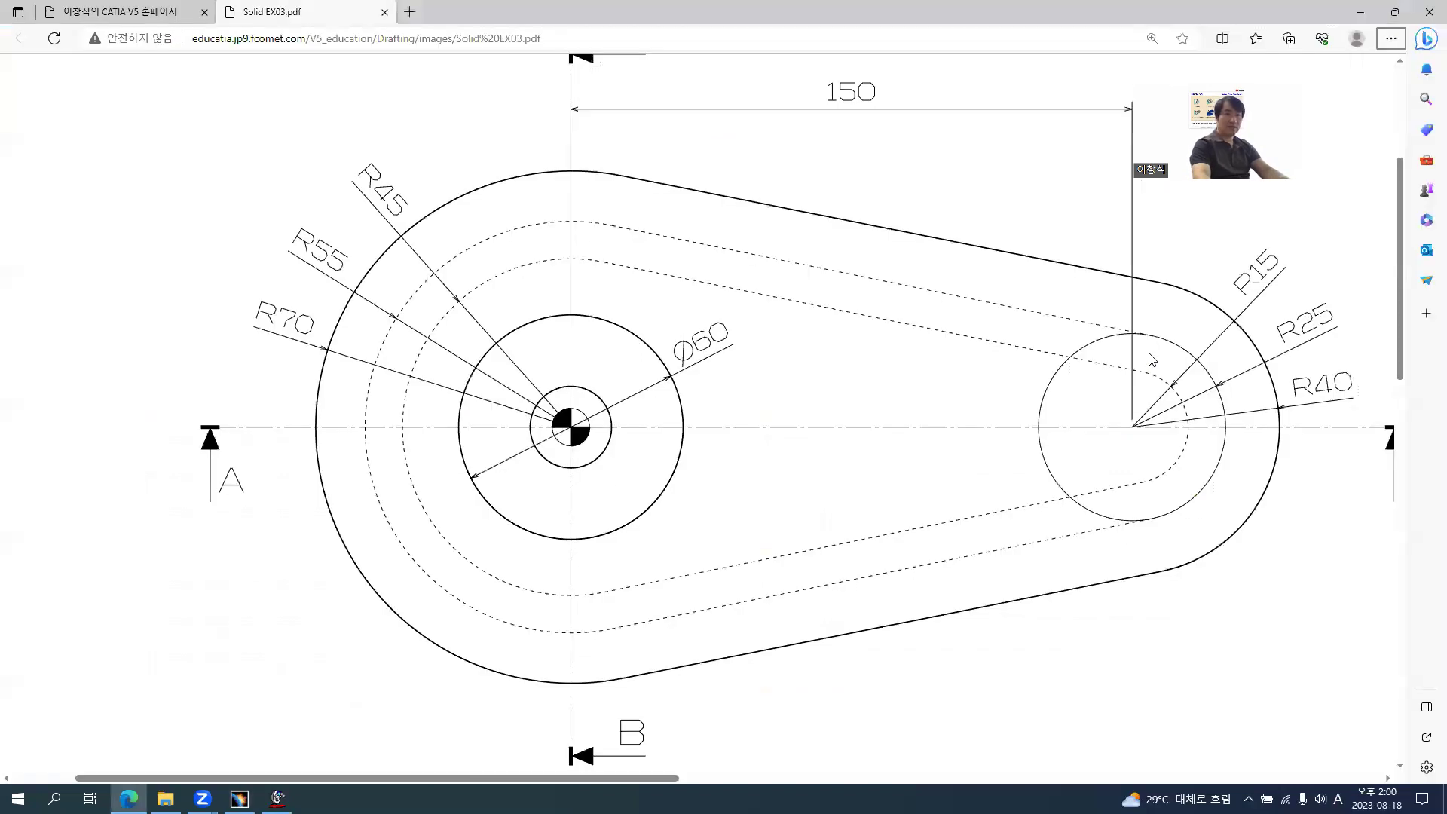
{"action": "key", "text": "alt+Tab"}
{"action": "double_click", "coordinate": [1153, 338]}
{"action": "left_click", "coordinate": [1162, 389]}
{"action": "double_click", "coordinate": [1251, 388]}
{"action": "type", "text": "25"}
{"action": "key", "text": "Return"}
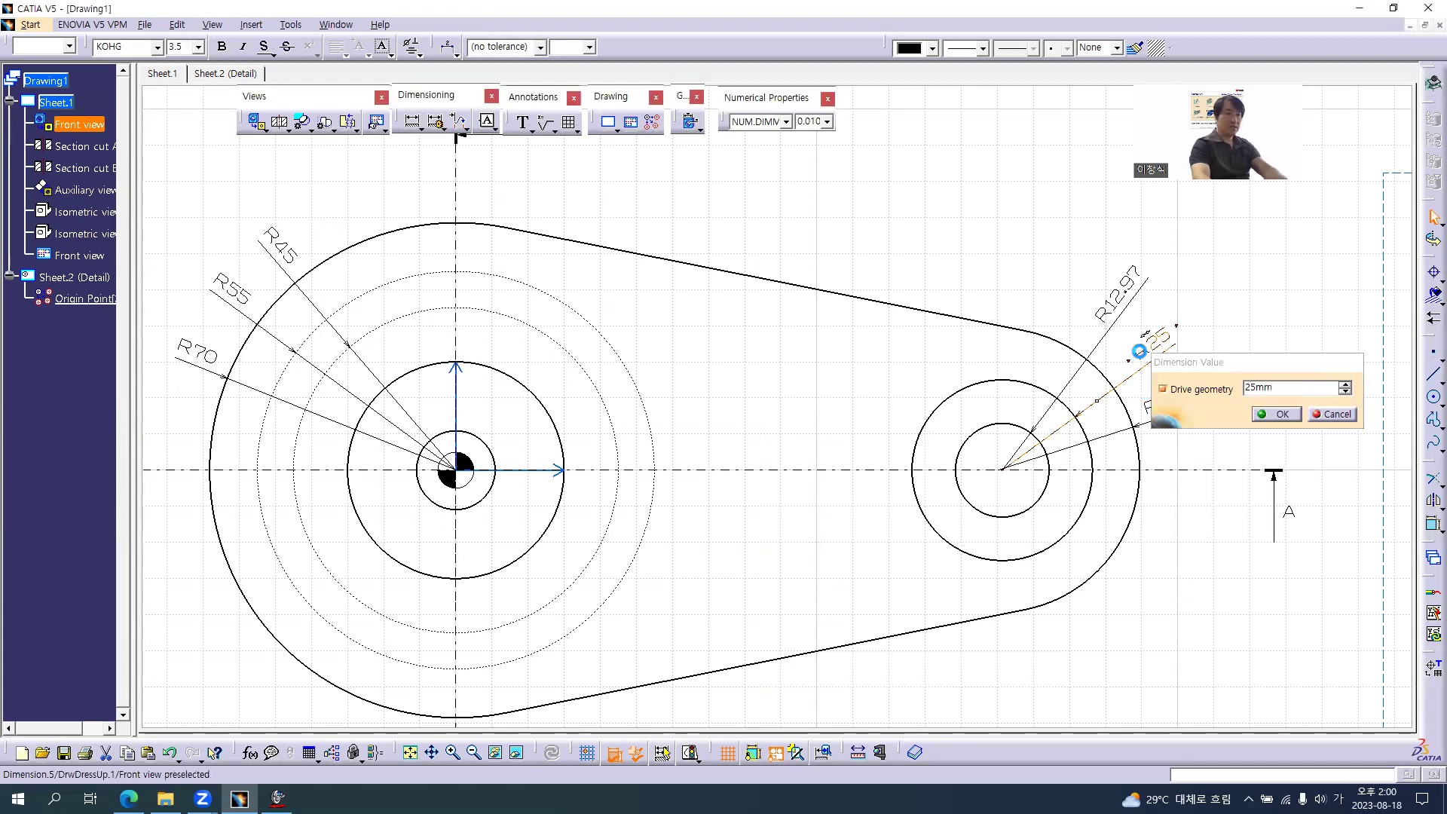
Set the inner sketched circle's radius at the small end to 15 mm by driving its geometry, as in the reference PDF
{"action": "key", "text": "alt+Tab"}
{"action": "key", "text": "alt+Tab"}
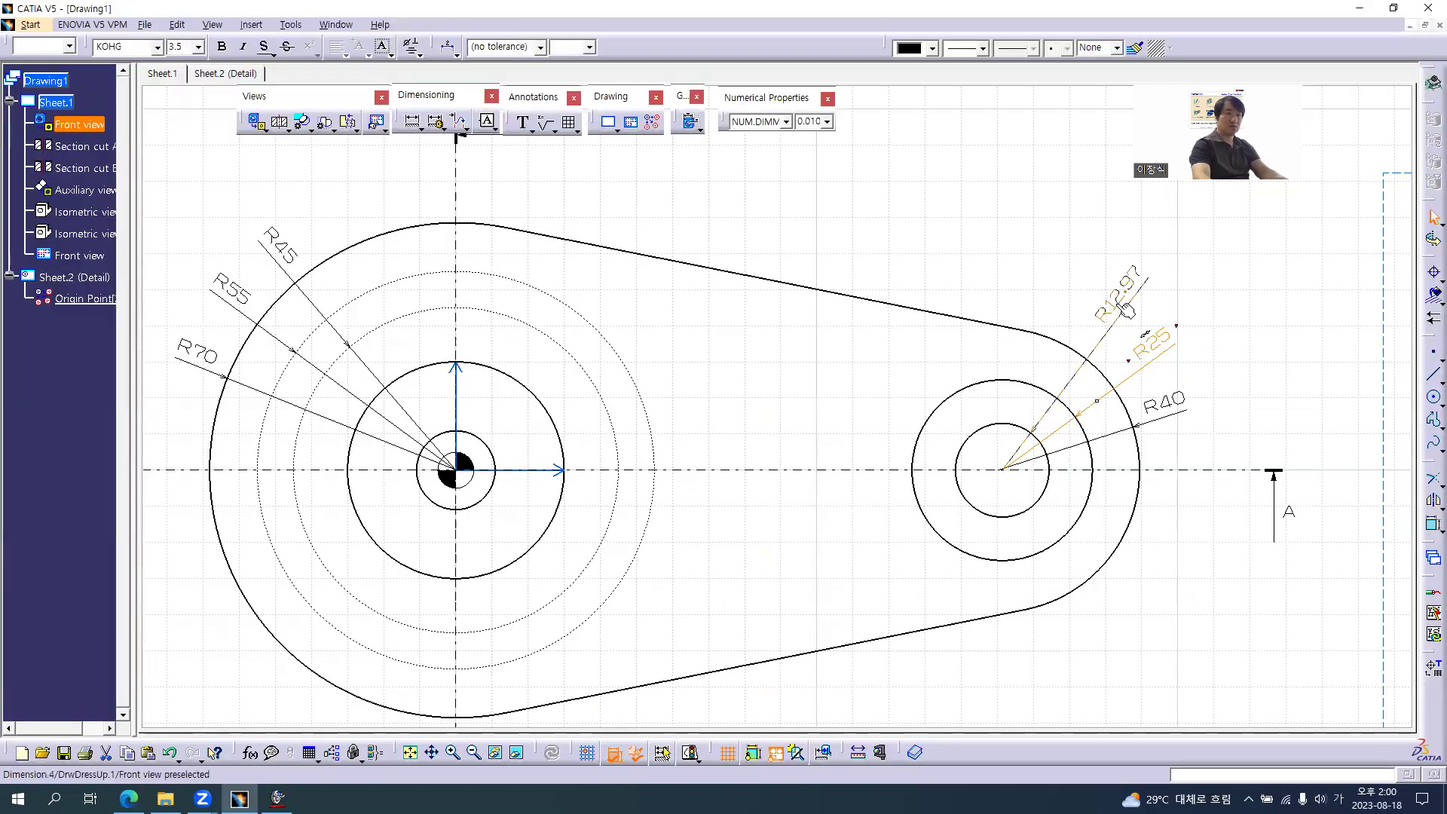
{"action": "double_click", "coordinate": [1116, 304]}
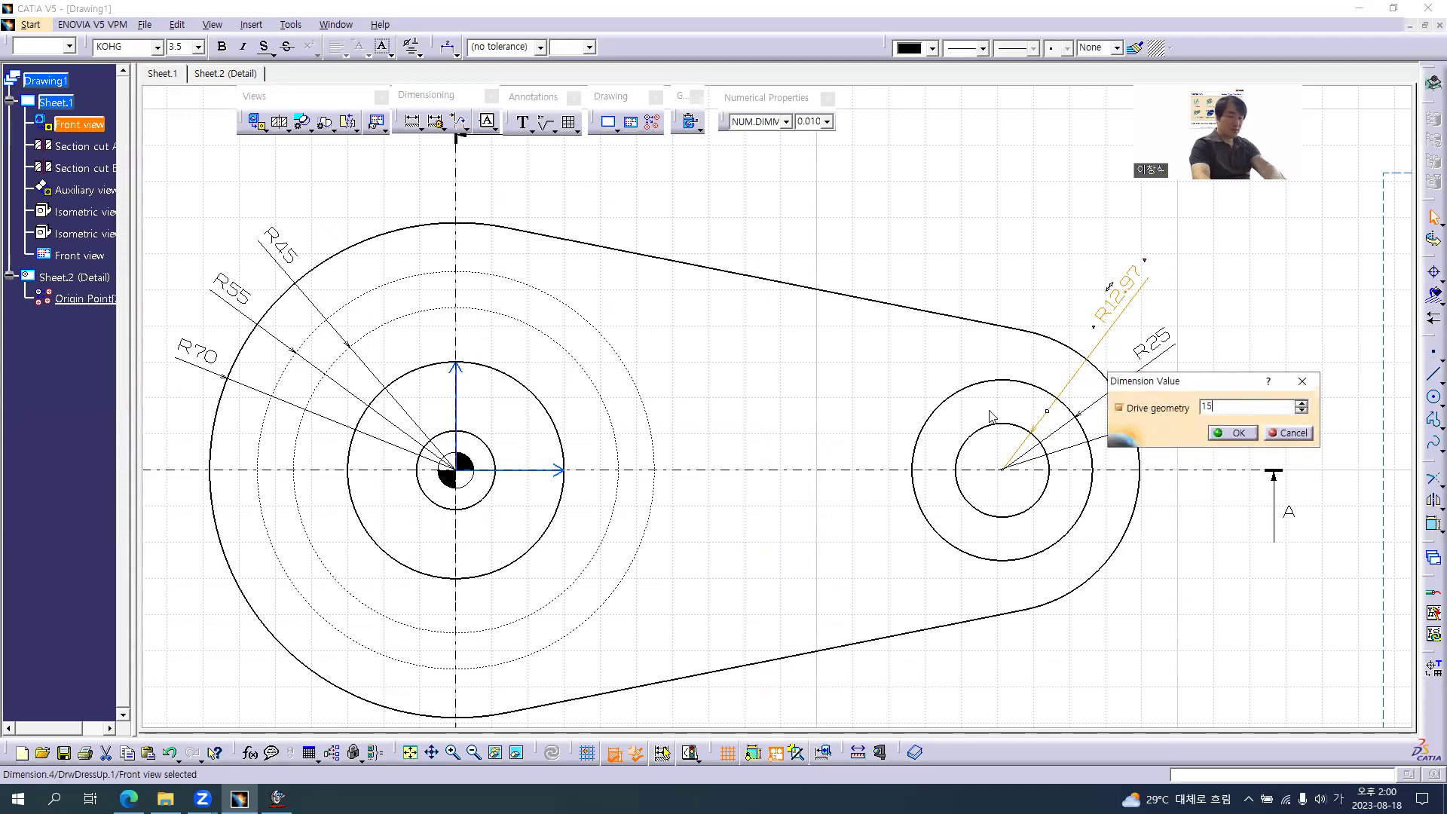
{"action": "key", "text": "Return"}
Reposition the R25 and R15 dimension values along their leaders, closer to the outline
{"action": "left_click", "coordinate": [1146, 347]}
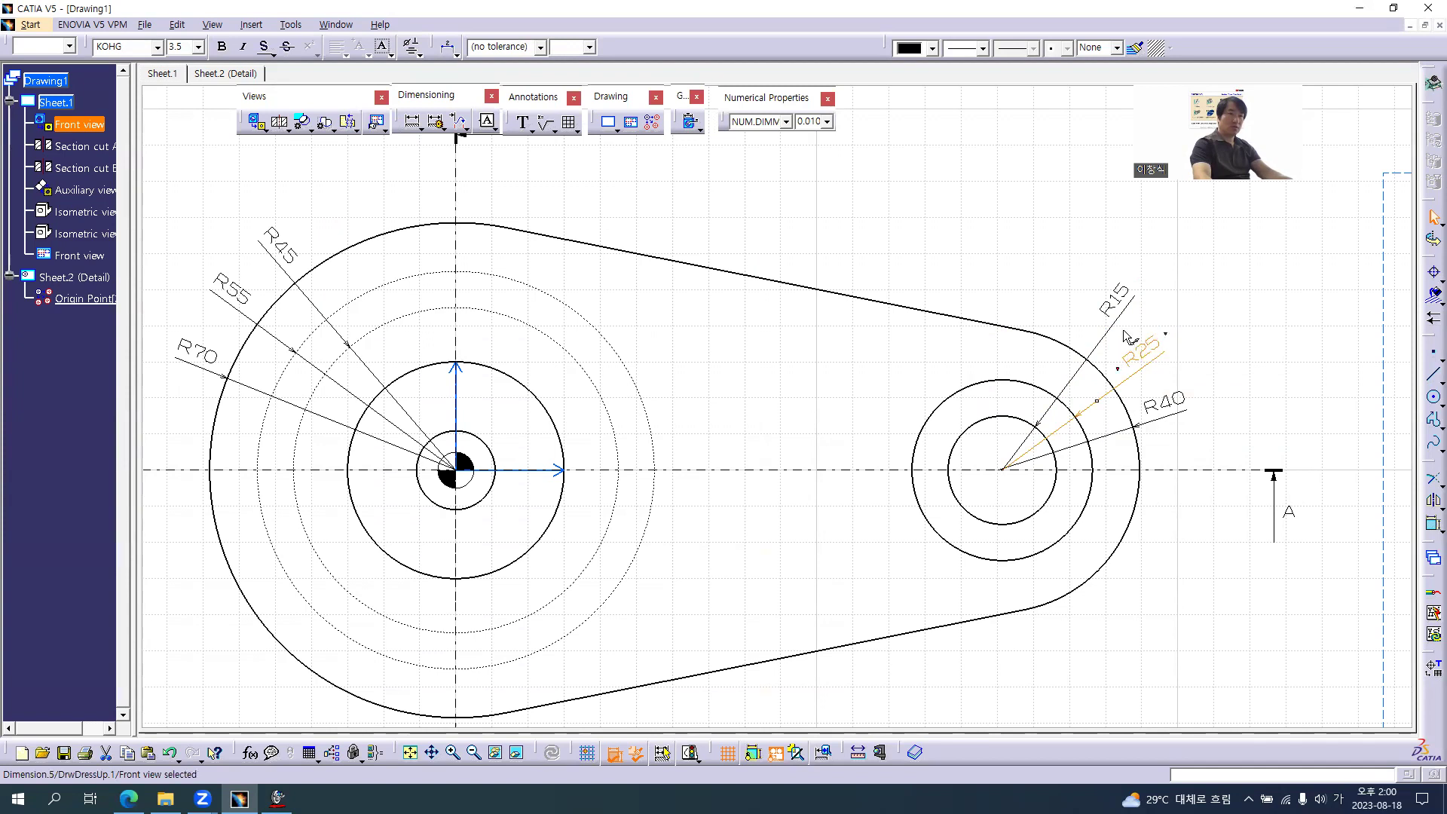
{"action": "left_click", "coordinate": [1100, 308]}
{"action": "left_click", "coordinate": [1011, 279]}
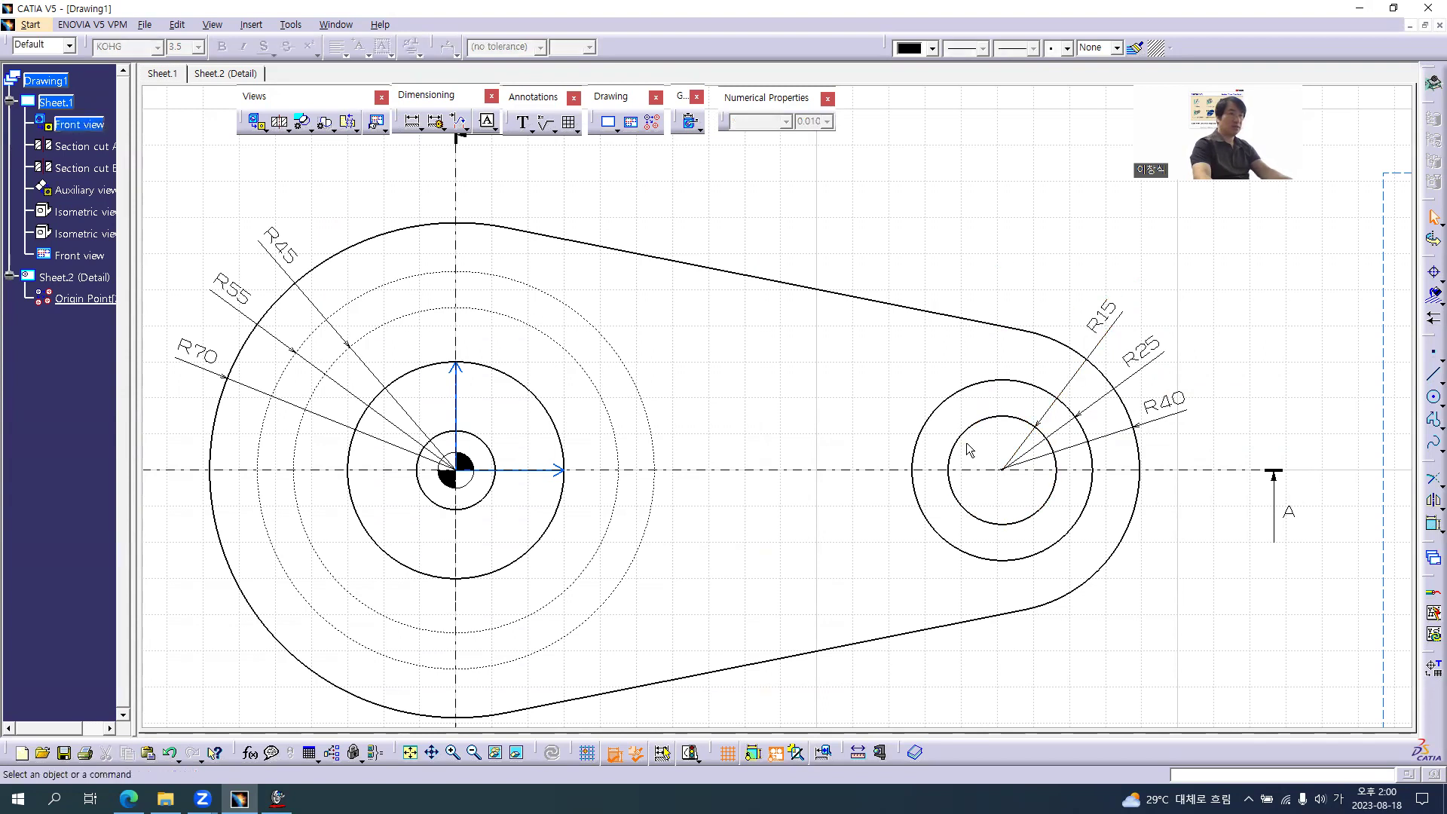
Copy the thin dotted line format of the R45 circle onto the R15 and R25 circles
{"action": "left_click", "coordinate": [988, 428]}
{"action": "left_click", "coordinate": [963, 387], "text": "ctrl"}
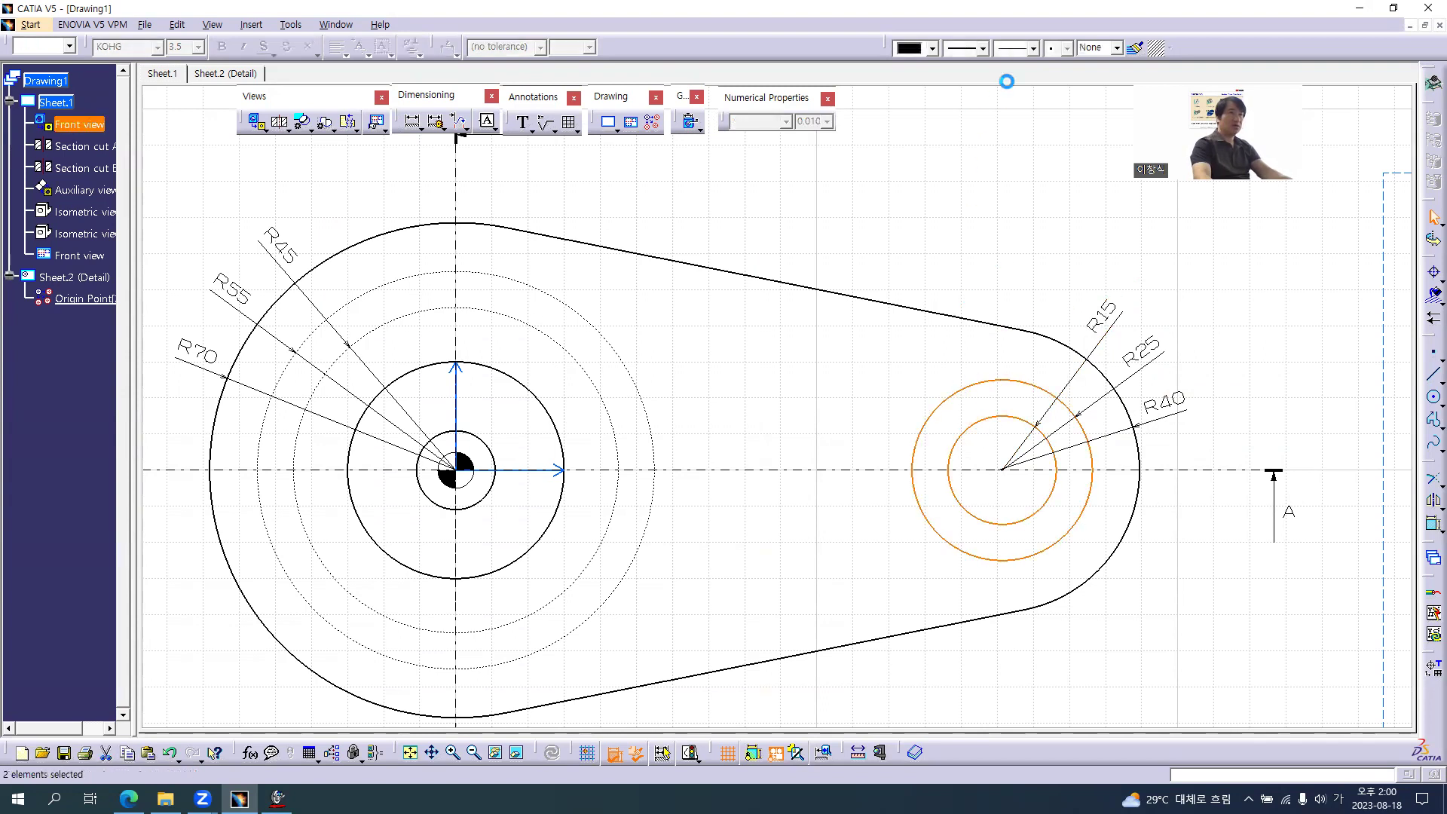
{"action": "left_click", "coordinate": [1130, 50]}
{"action": "left_click", "coordinate": [595, 383]}
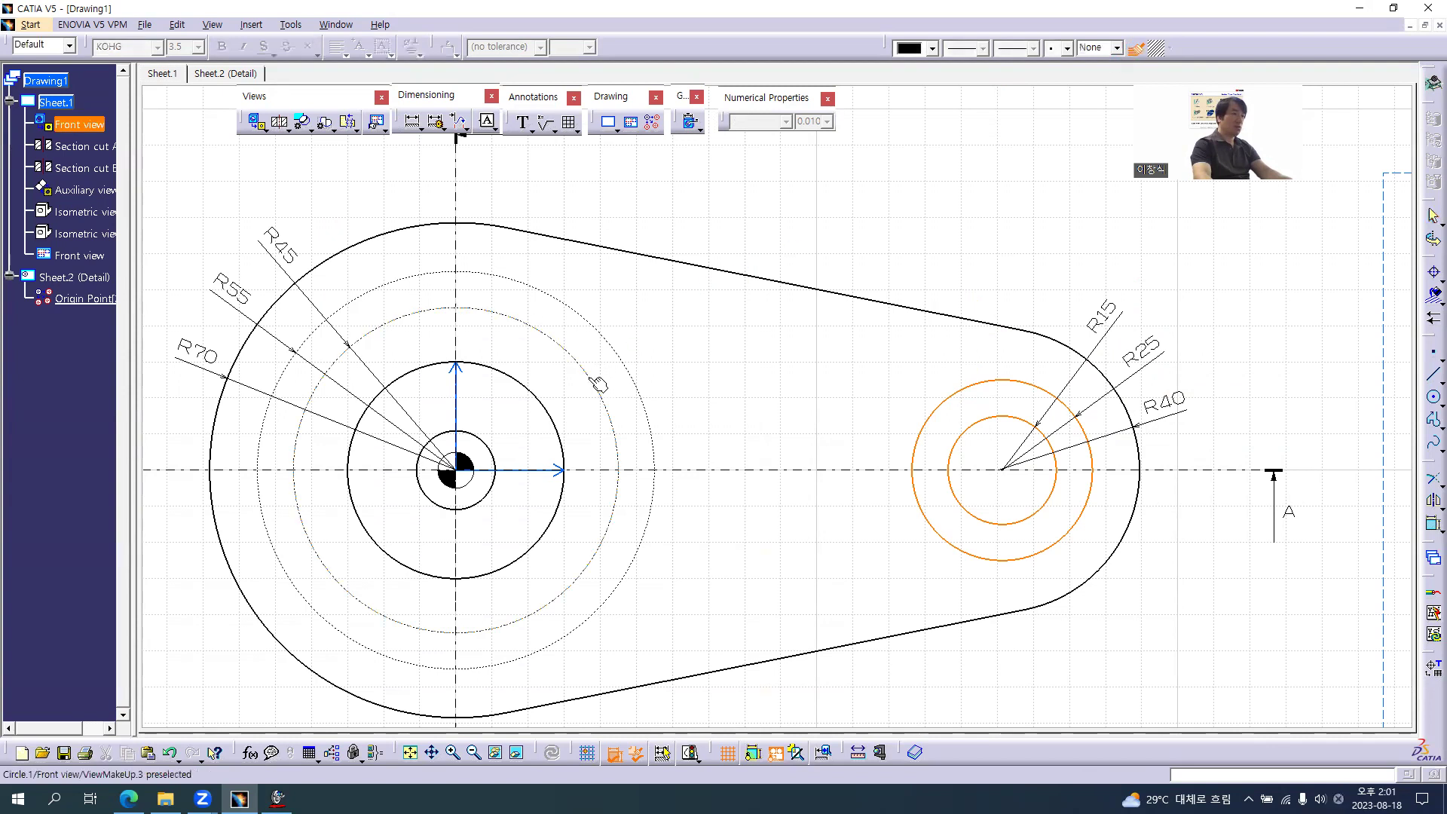
{"action": "middle_click_drag", "start_coordinate": [705, 257], "coordinate": [715, 296]}
{"action": "left_click", "coordinate": [412, 122]}
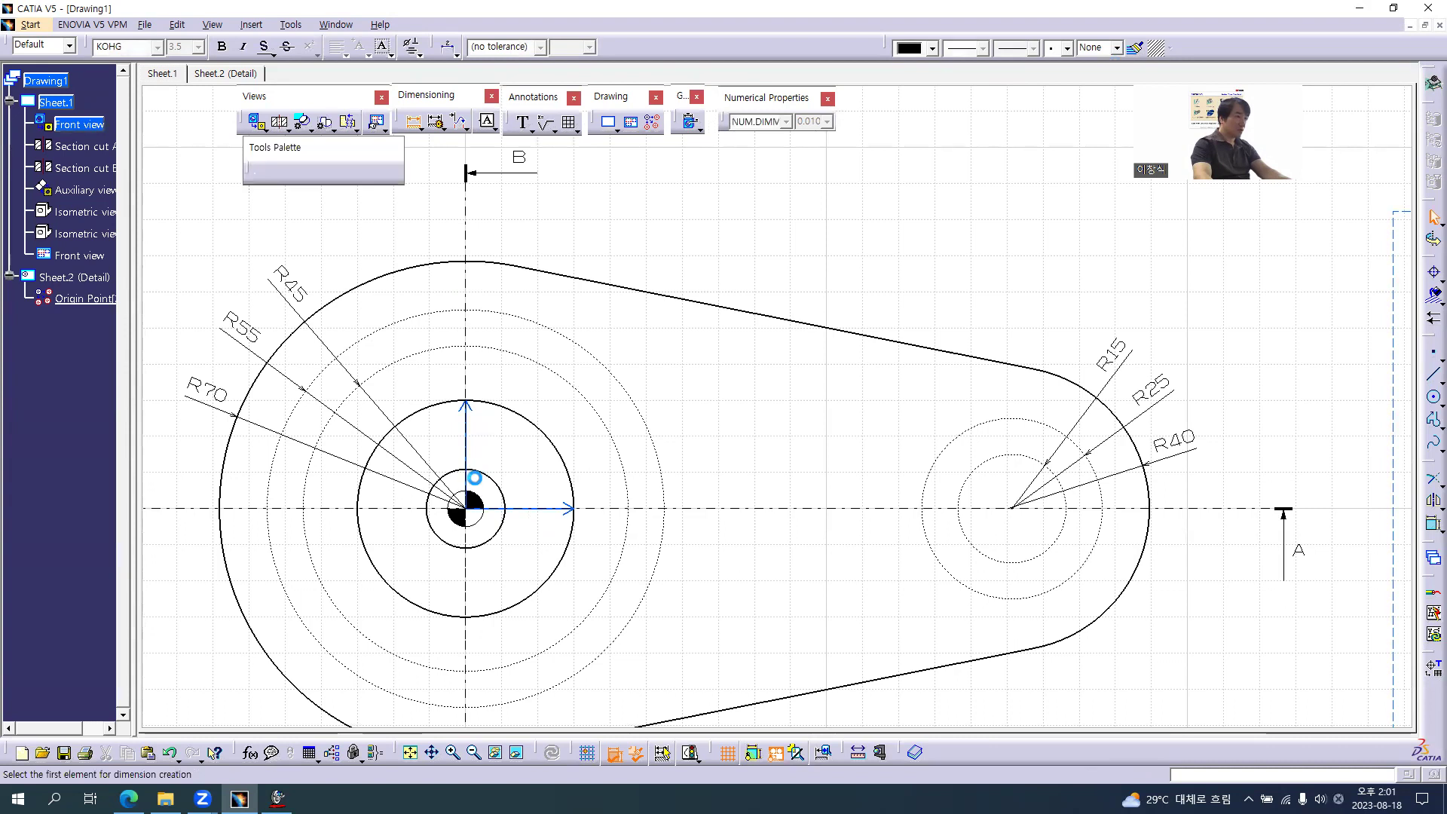
{"action": "left_click", "coordinate": [1010, 508]}
{"action": "left_click", "coordinate": [466, 508]}
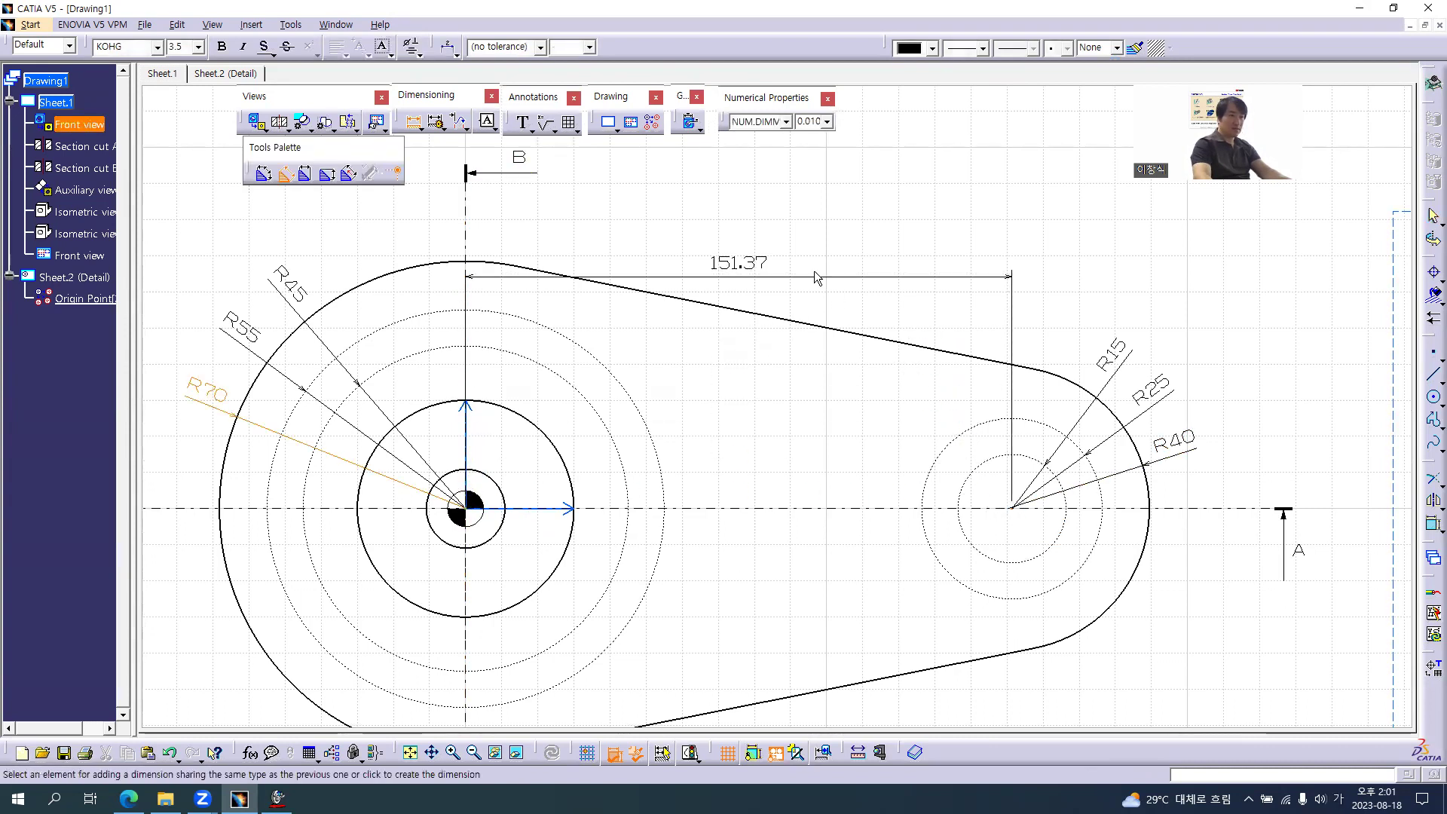
{"action": "key", "text": "alt+Tab"}
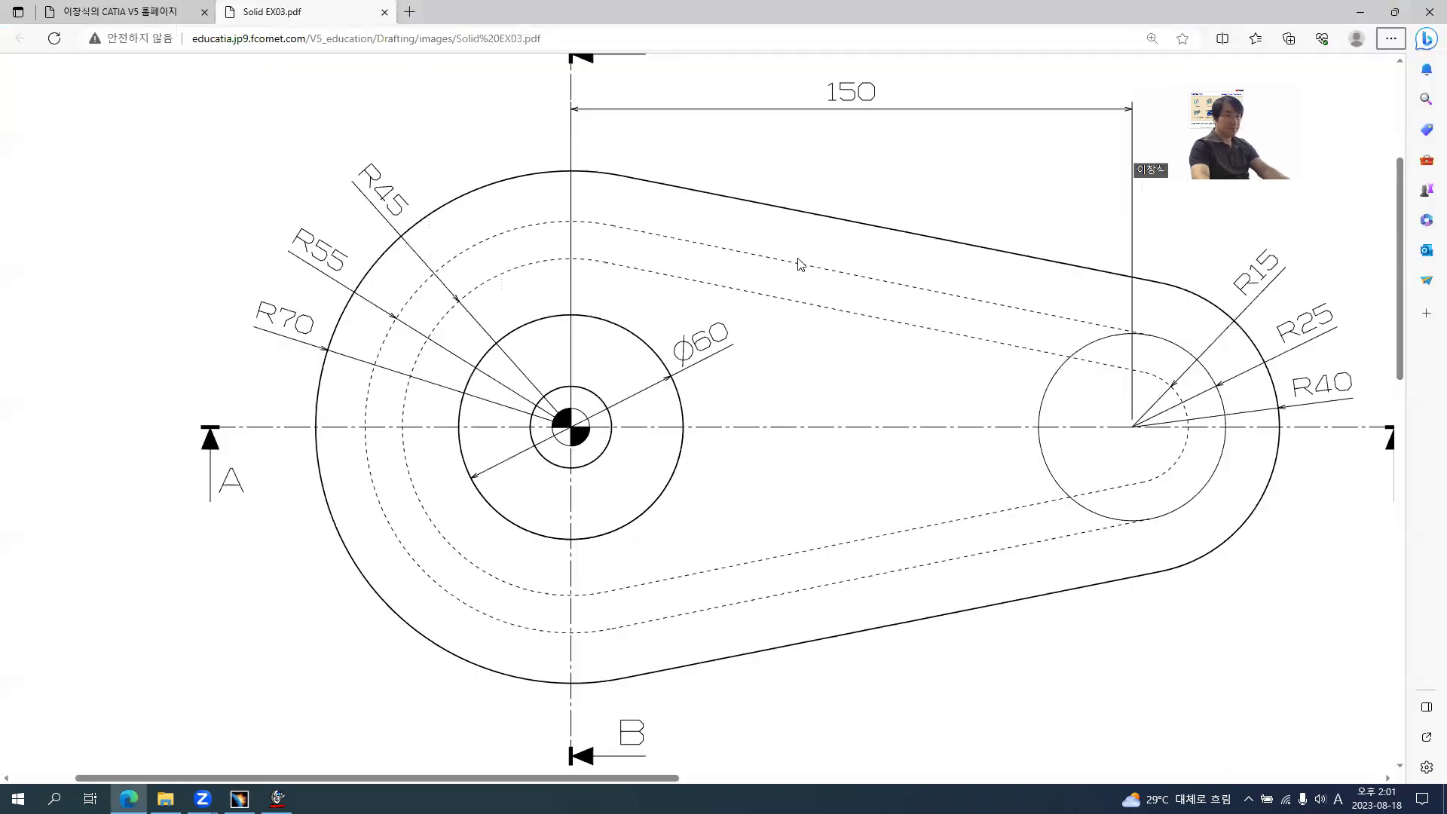
{"action": "key", "text": "alt+Tab"}
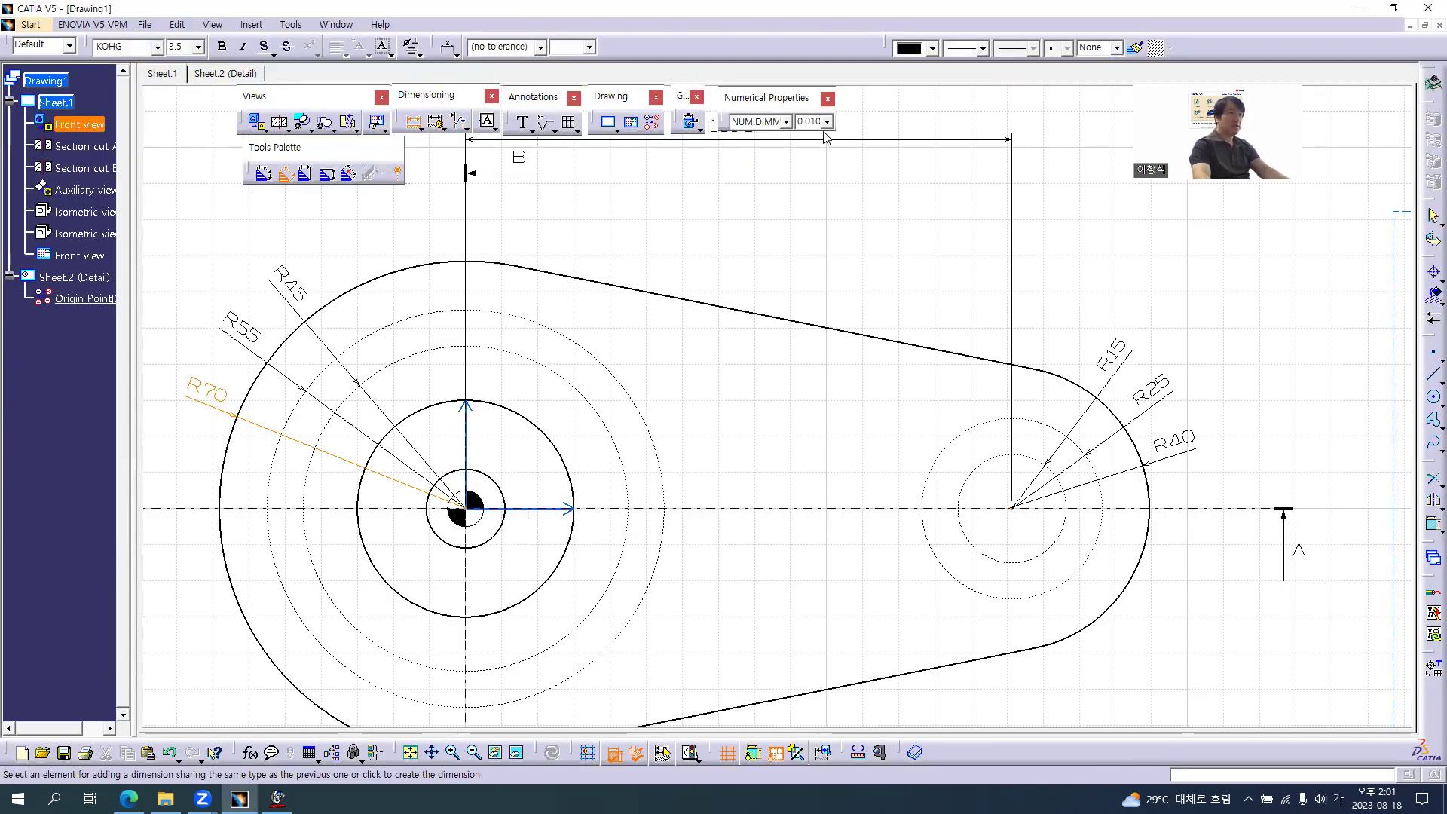
{"action": "left_click", "coordinate": [412, 123]}
{"action": "left_click", "coordinate": [412, 123]}
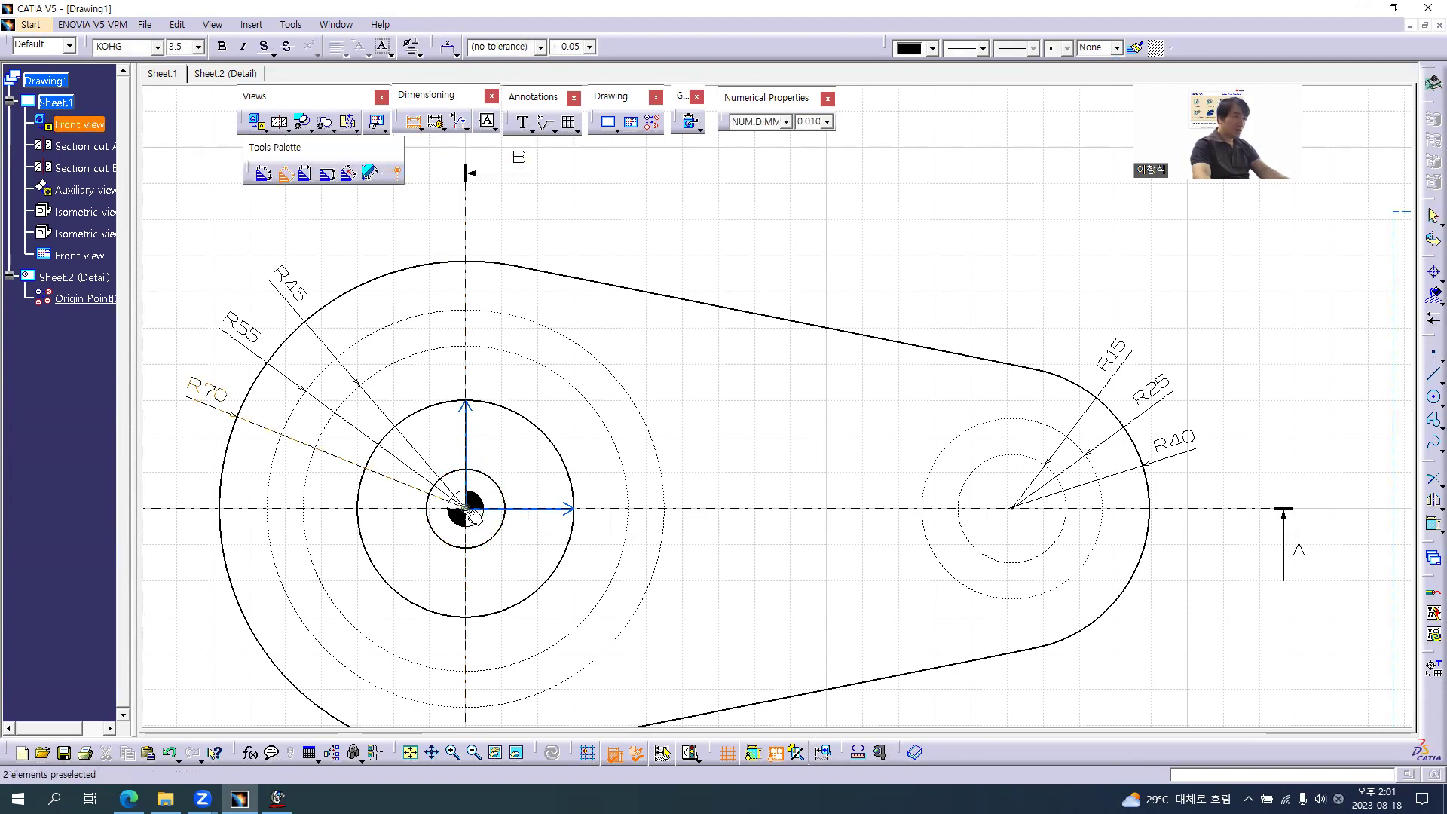
Dimension the horizontal distance between the origin symbol and the small-end circles' centre, placed above the outline as in the reference PDF
{"action": "middle_click_drag", "start_coordinate": [910, 462], "coordinate": [780, 415]}
{"action": "mouse_move", "coordinate": [772, 301]}
{"action": "middle_mouse_down", "text": "ctrl"}
{"action": "mouse_move", "coordinate": [844, 431]}
{"action": "mouse_move", "coordinate": [545, 278]}
{"action": "mouse_move", "coordinate": [538, 236]}
{"action": "middle_mouse_up", "text": "ctrl"}
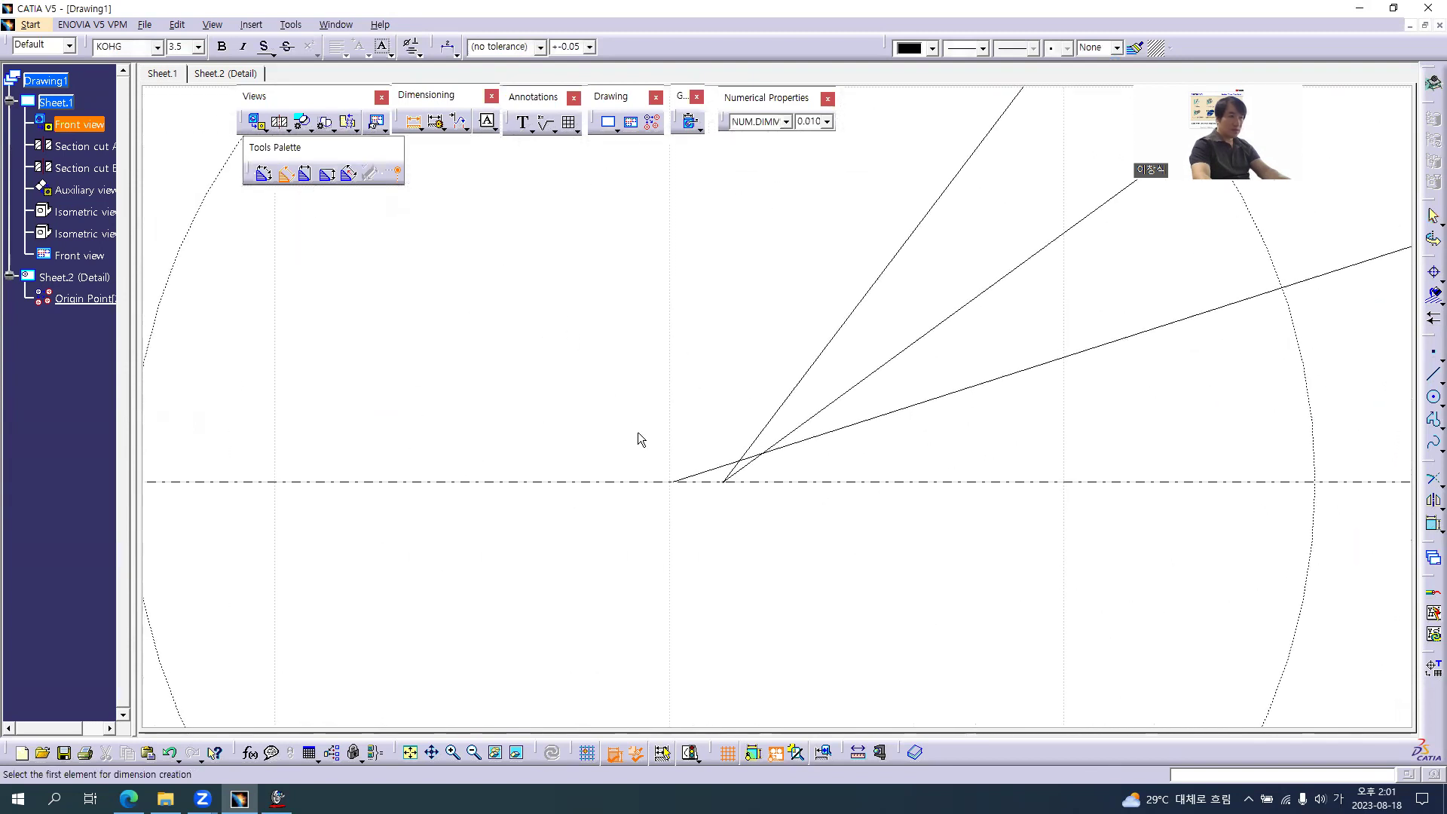
{"action": "left_click", "coordinate": [723, 483]}
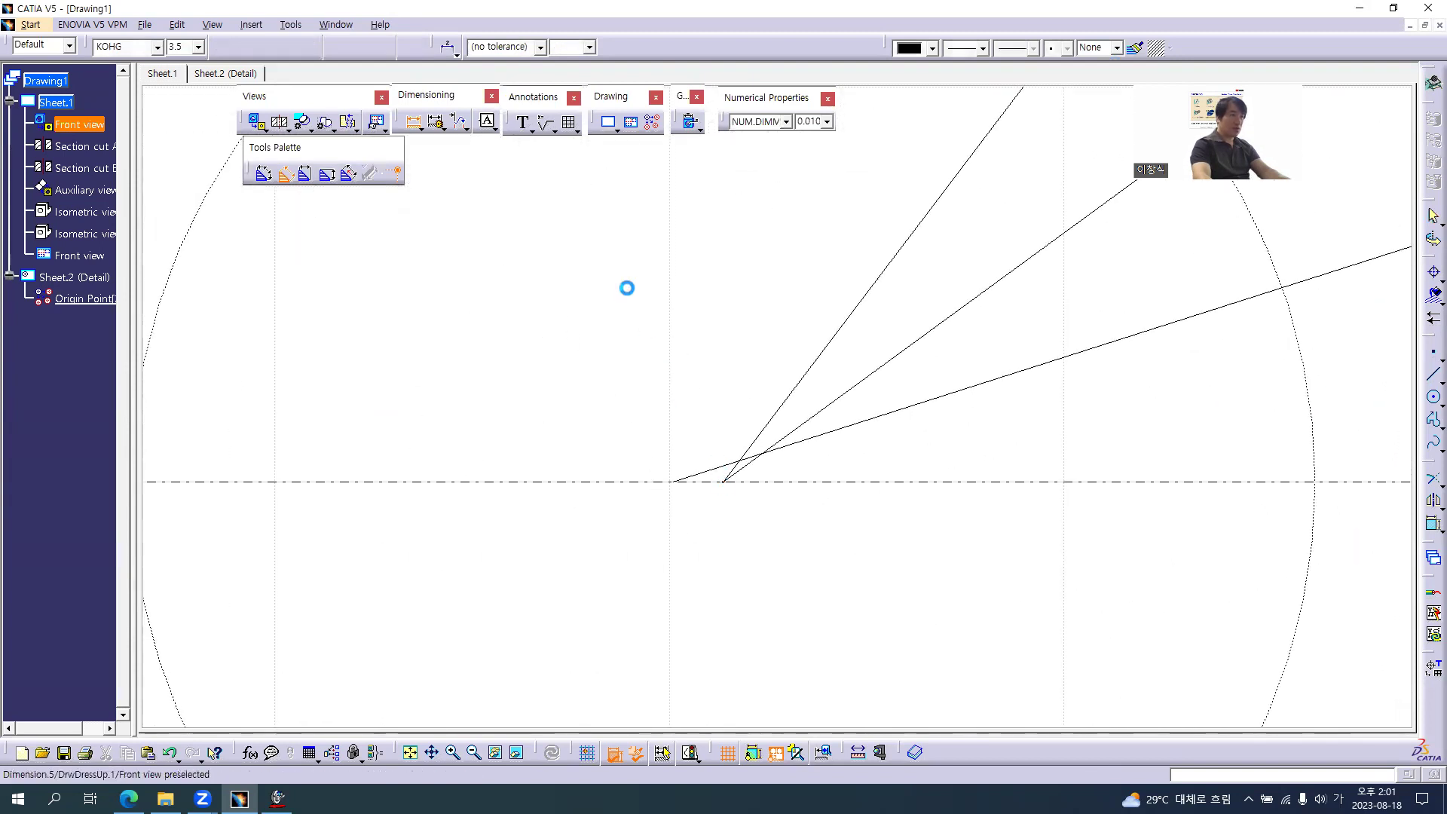
{"action": "middle_click_drag", "start_coordinate": [739, 375], "coordinate": [658, 509], "text": "ctrl"}
{"action": "middle_click_drag", "start_coordinate": [537, 253], "coordinate": [927, 539]}
{"action": "middle_click_drag", "start_coordinate": [768, 282], "coordinate": [762, 354], "text": "ctrl"}
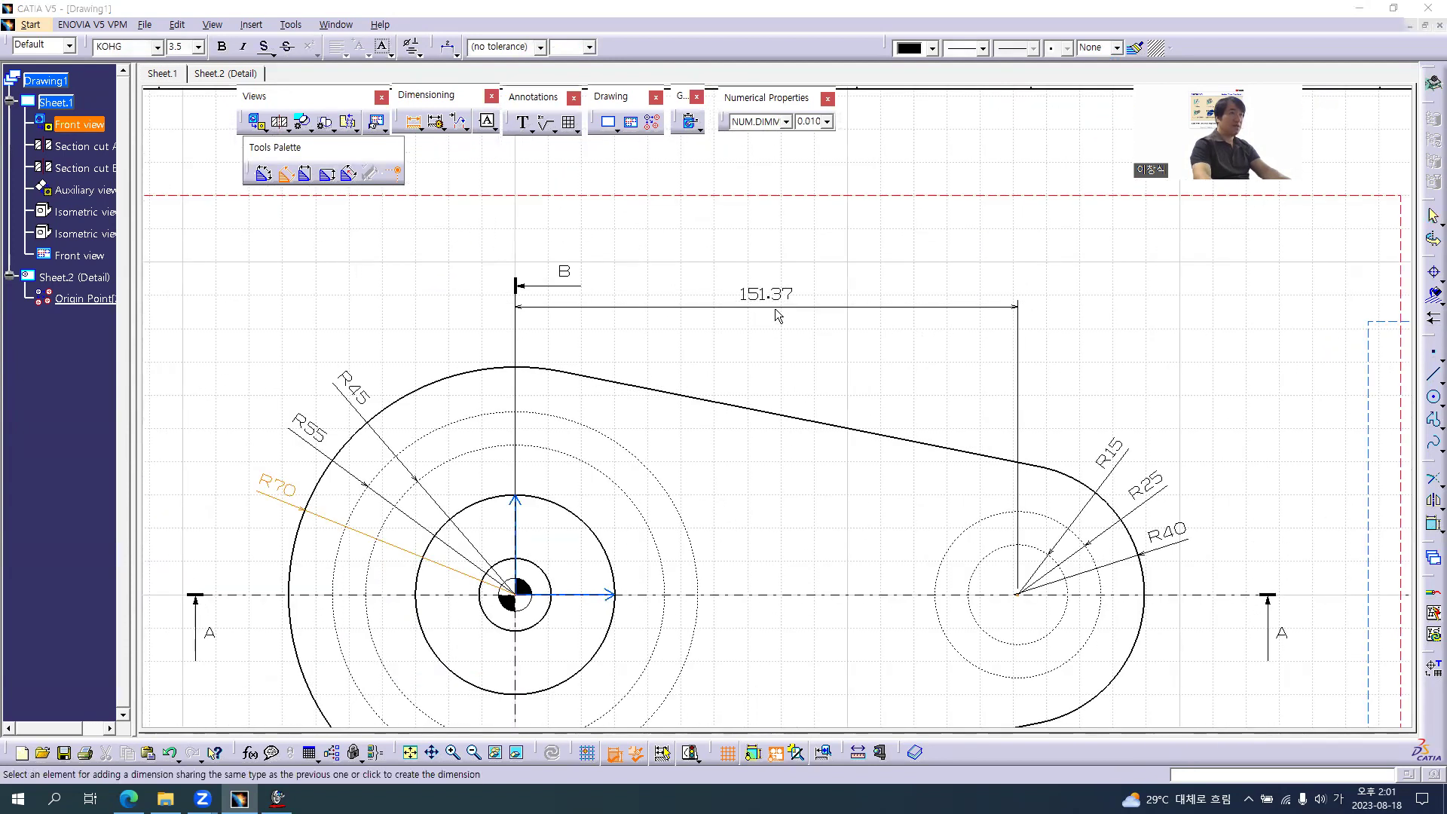
{"action": "key", "text": "alt+Tab"}
{"action": "scroll", "coordinate": [979, 324], "scroll_direction": "down", "scroll_amount": 1, "text": "ctrl"}
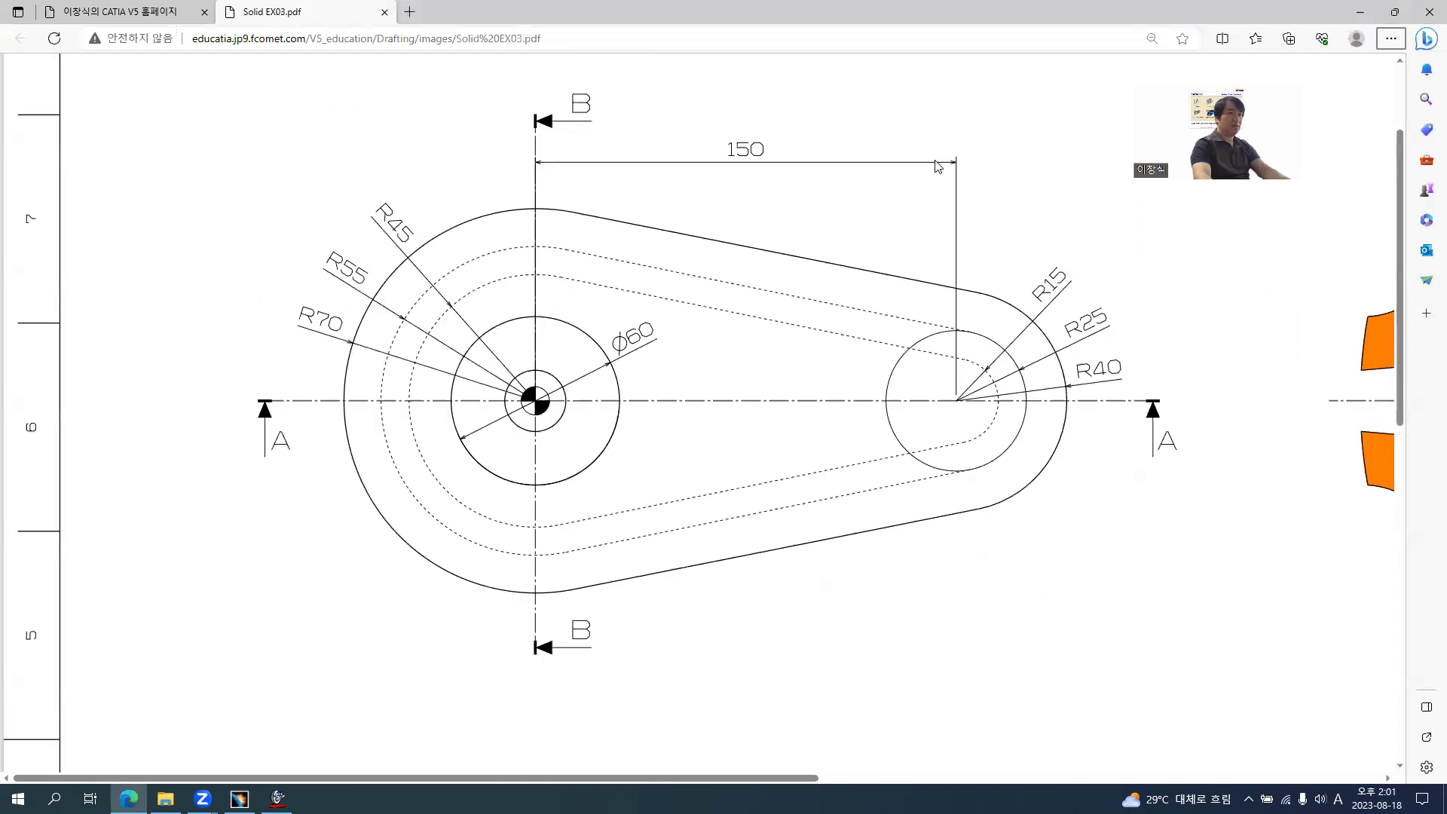
{"action": "key", "text": "alt+Tab"}
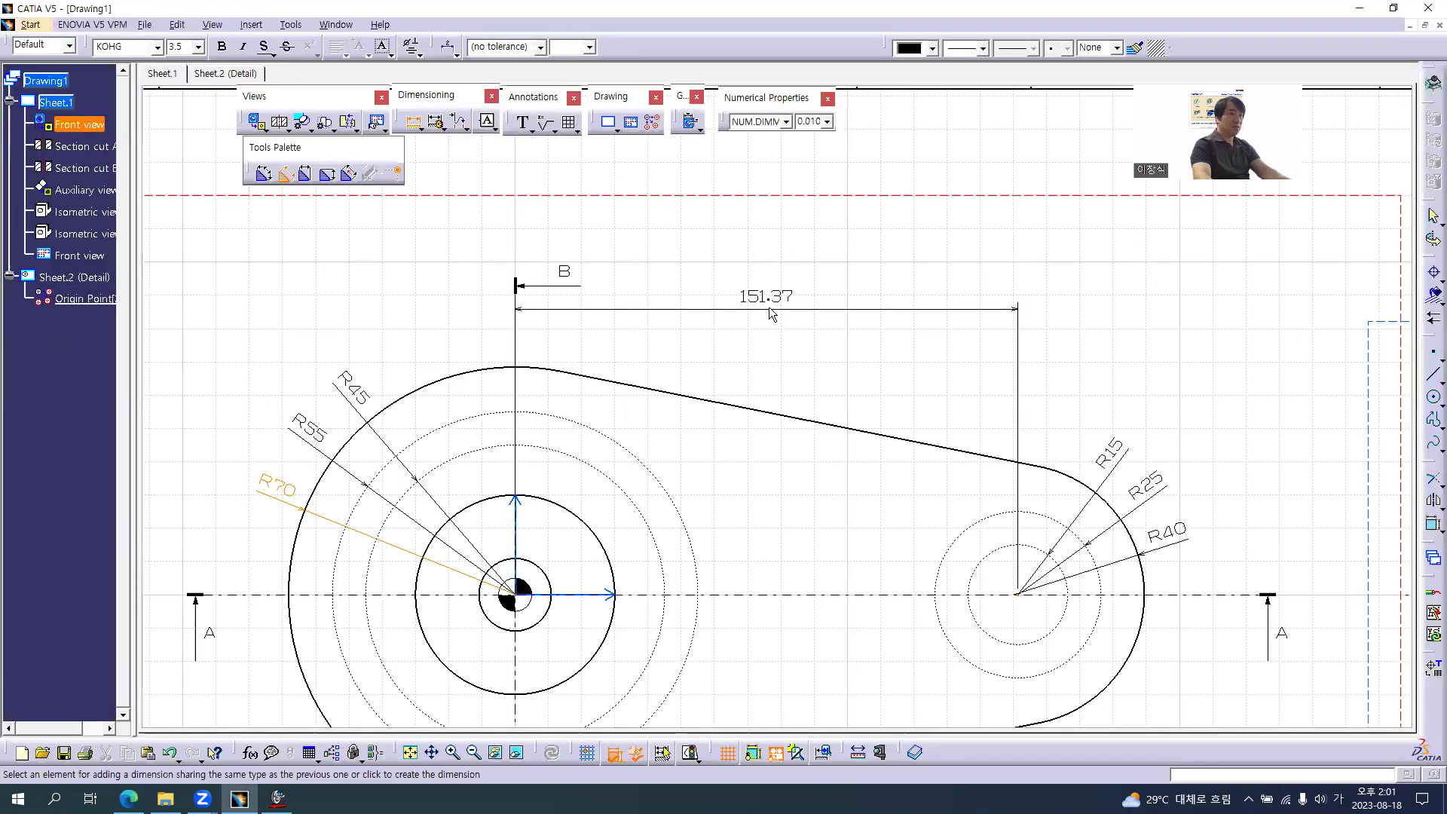
{"action": "left_click", "coordinate": [768, 306]}
{"action": "left_click", "coordinate": [765, 299]}
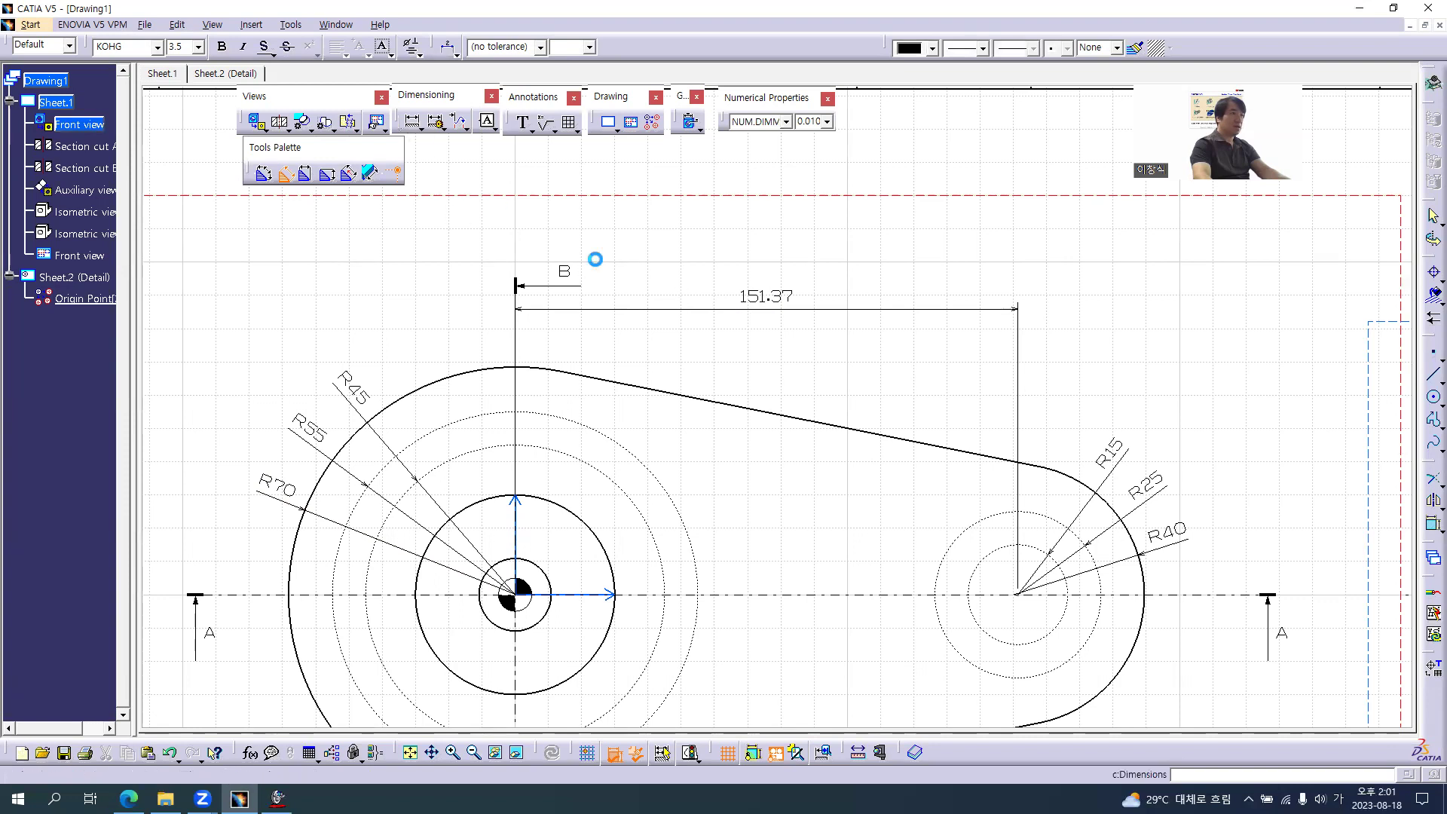
{"action": "key", "text": "Escape"}
Set the horizontal distance from the origin symbol to the small-end circles' centre to 150 mm, driving the geometry
{"action": "double_click", "coordinate": [750, 296]}
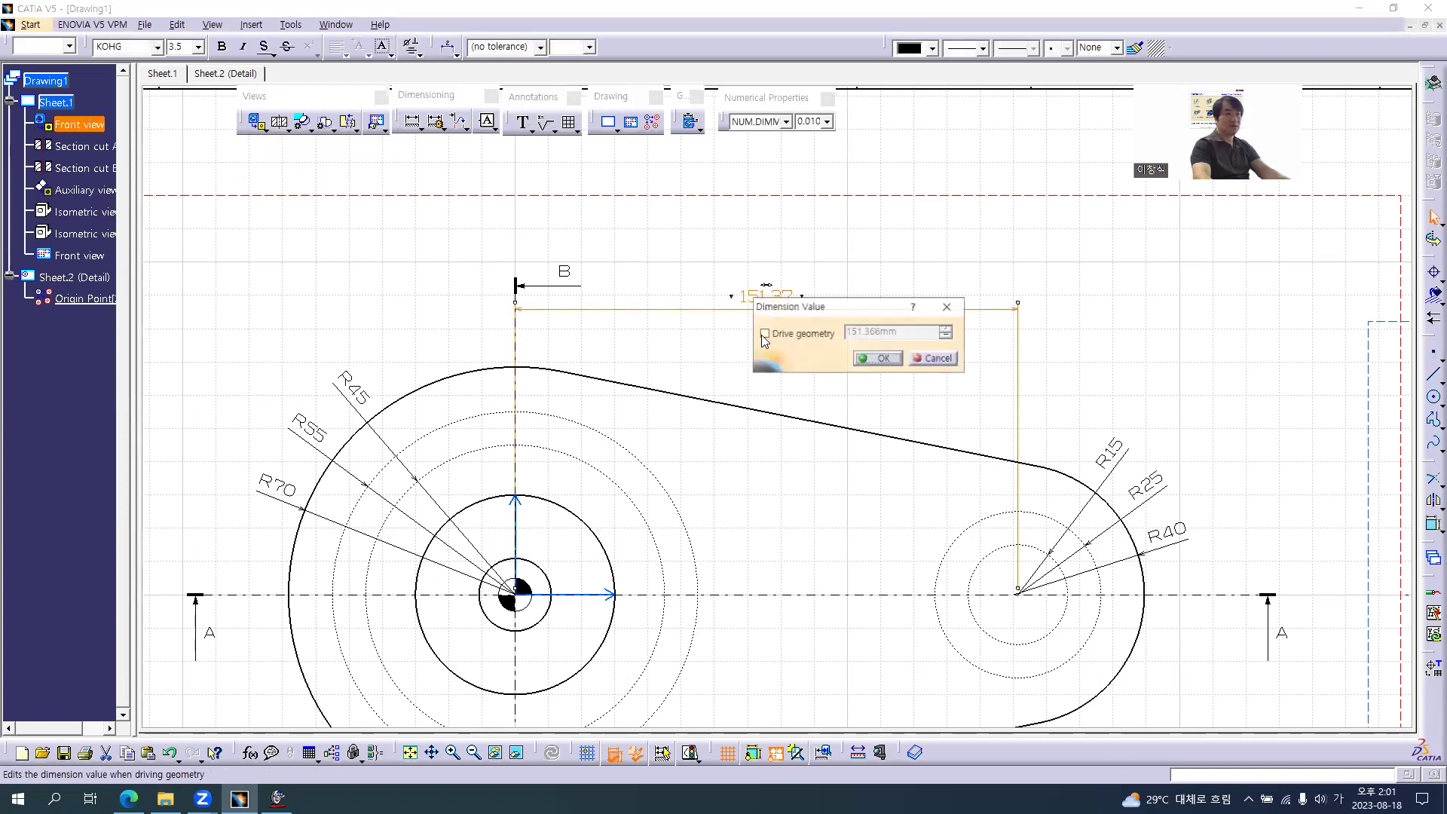
{"action": "type", "text": "150"}
{"action": "key", "text": "Return"}
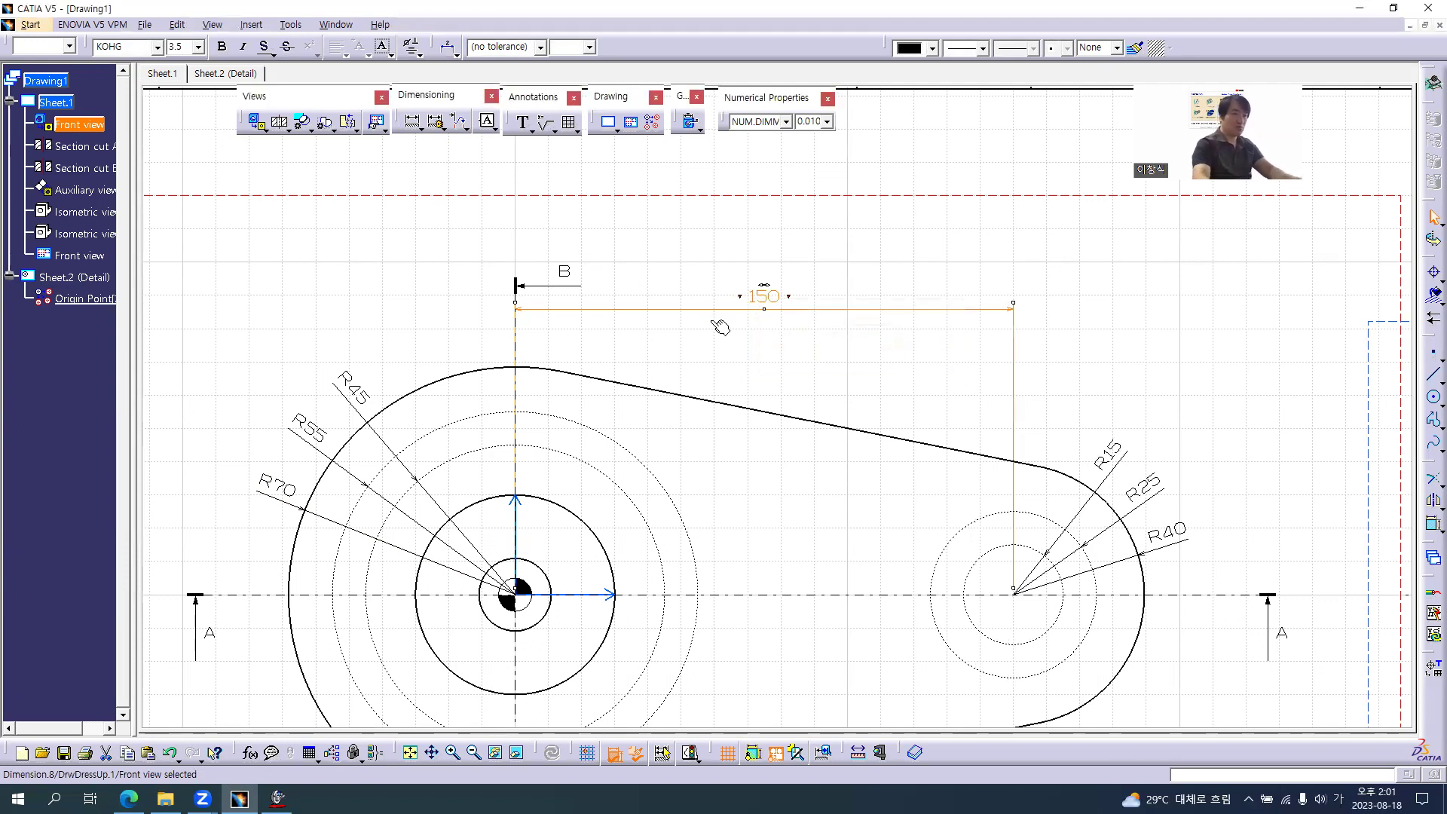
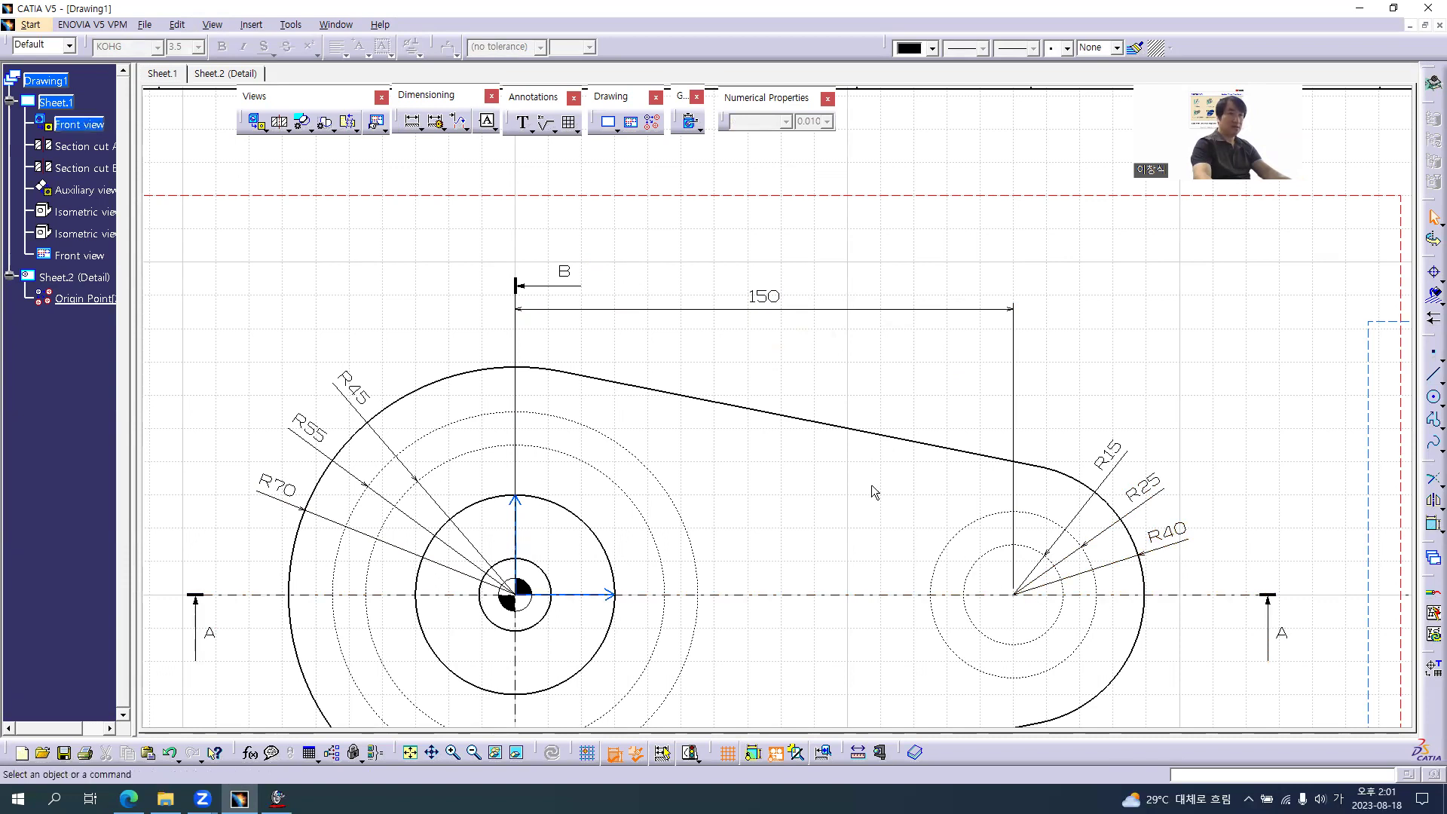
Draw bi-tangent lines along the upper side, joining the R55 circle to the R25 circle and the R45 circle to the R15 circle
{"action": "scroll", "coordinate": [765, 407], "scroll_direction": "down", "scroll_amount": 5}
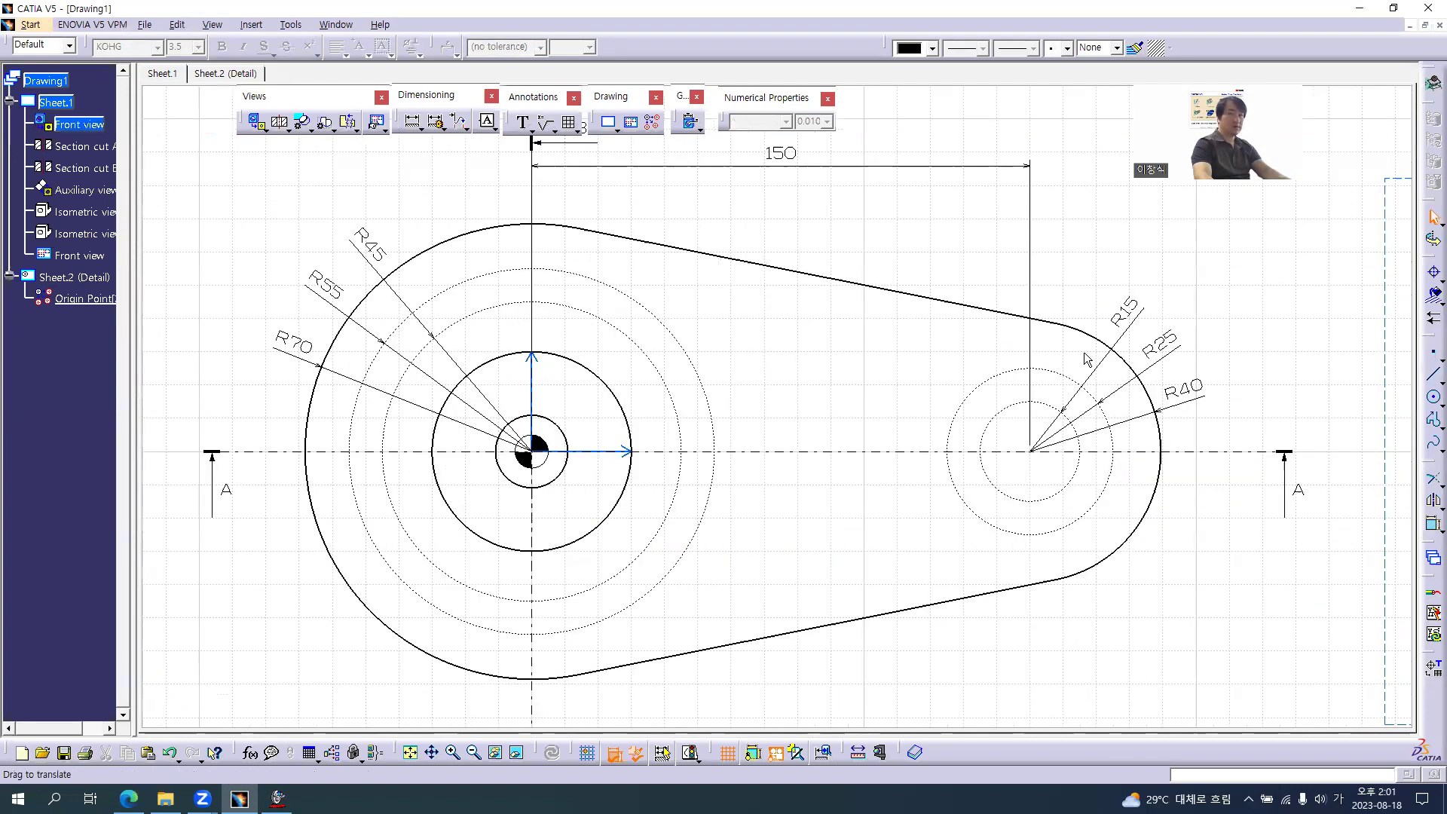
{"action": "left_click", "coordinate": [1438, 380]}
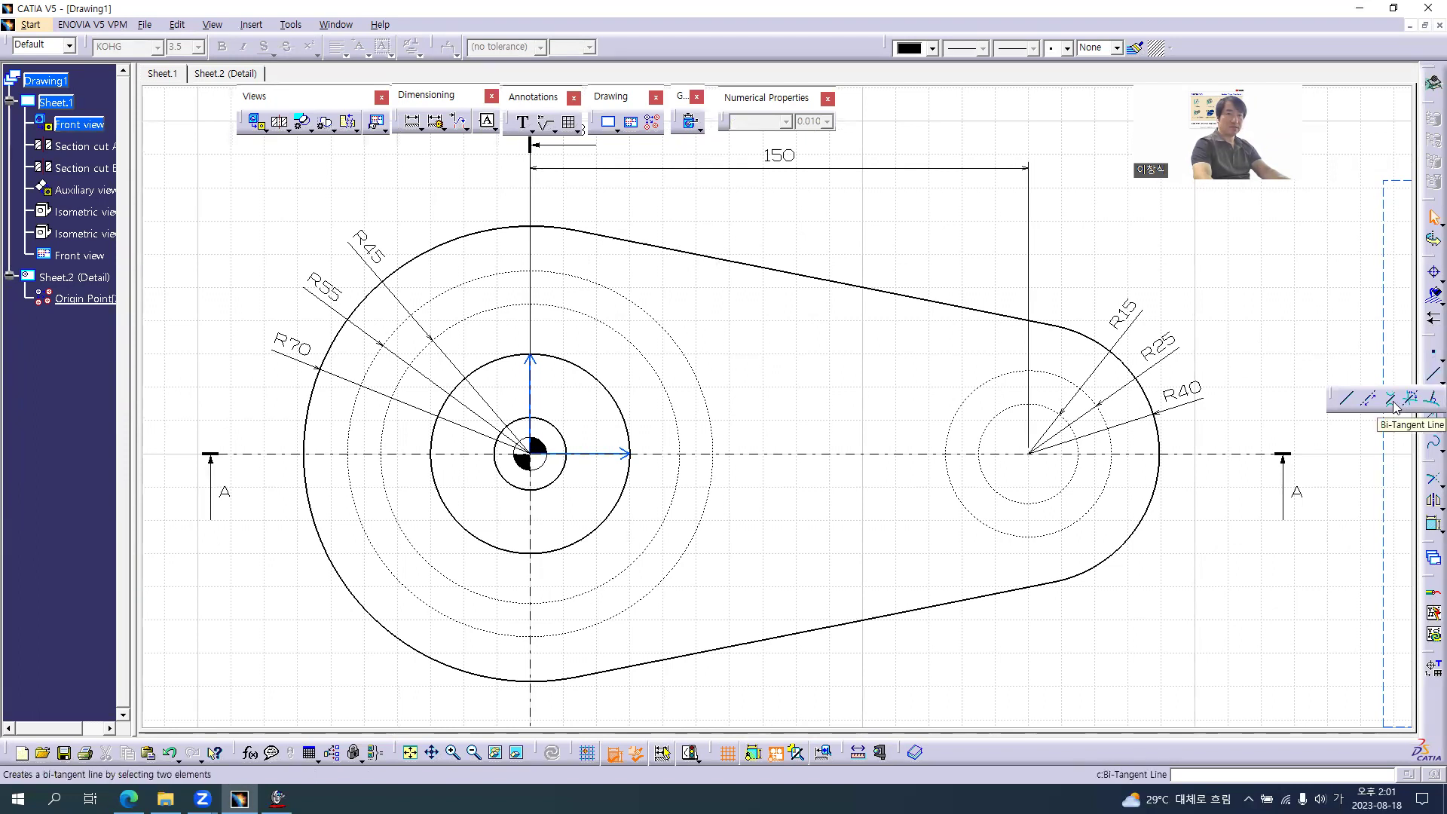
{"action": "left_click", "coordinate": [1393, 405]}
{"action": "left_click", "coordinate": [594, 284]}
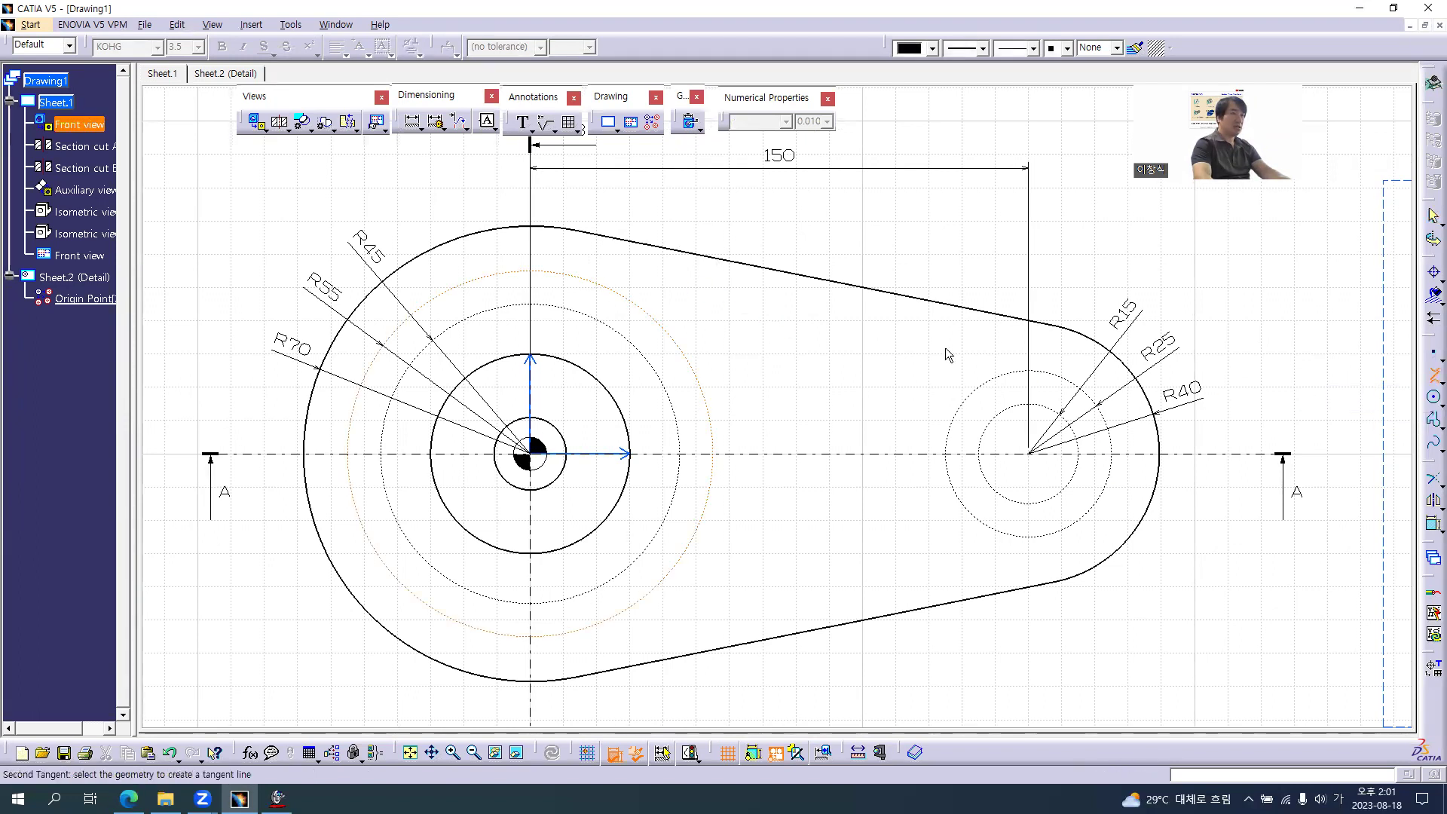
{"action": "left_click", "coordinate": [1065, 381]}
{"action": "left_click", "coordinate": [579, 313]}
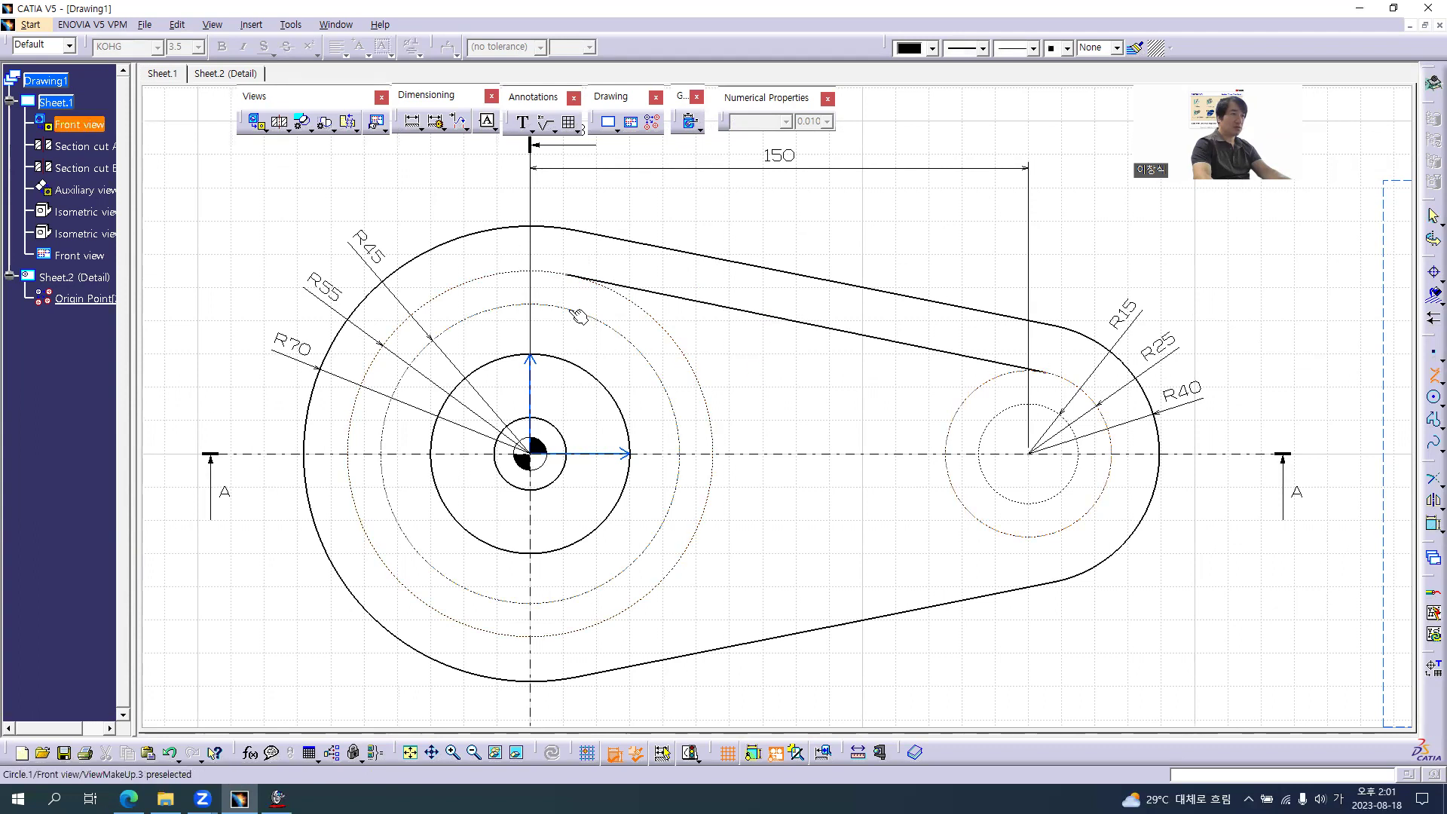
{"action": "left_click", "coordinate": [1059, 417]}
Draw the matching bi-tangent lines along the lower side, from the R55 to the R25 circle and from the R45 to the R15 circle
{"action": "left_click", "coordinate": [596, 627]}
{"action": "left_click", "coordinate": [1034, 534]}
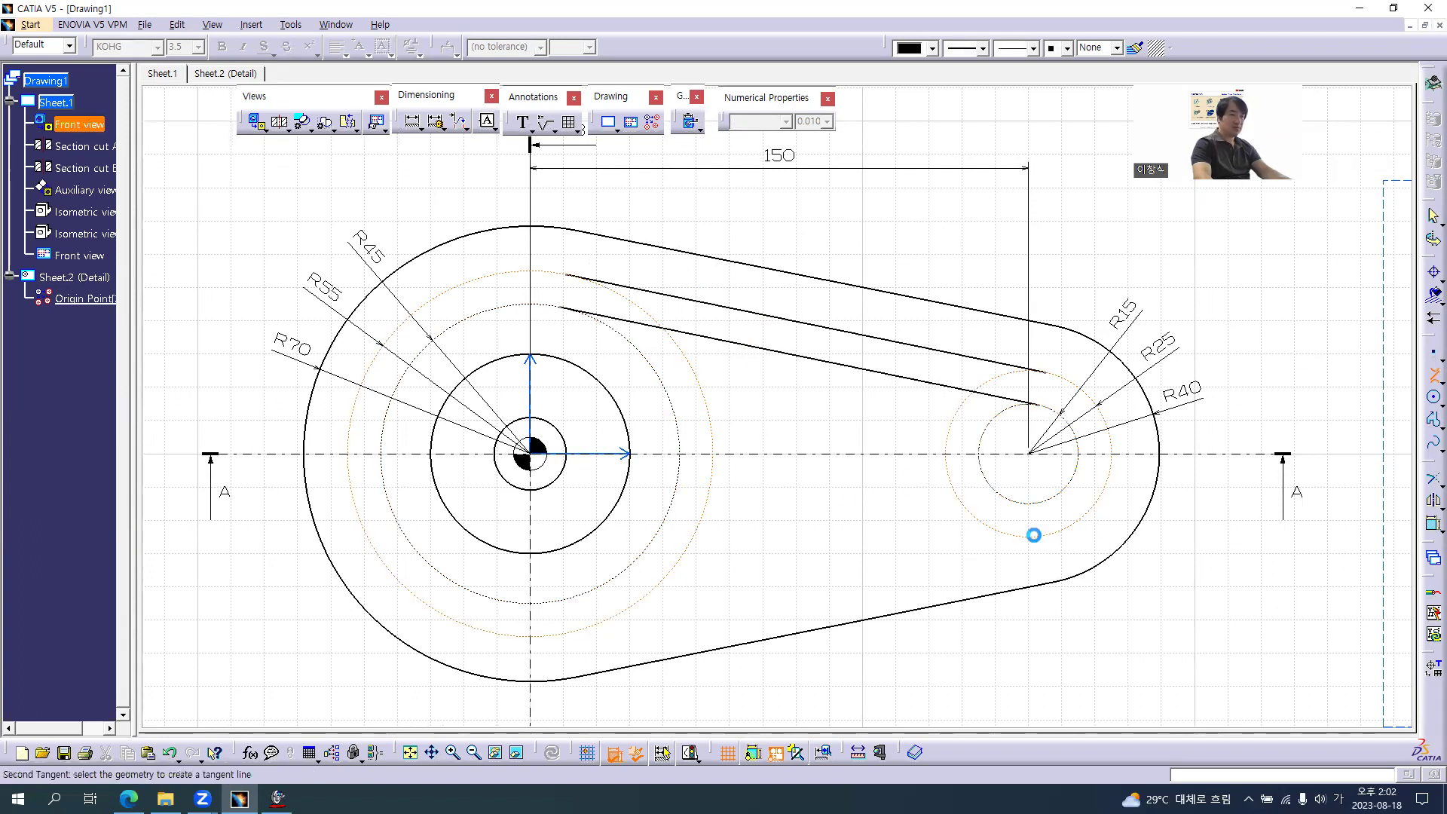
{"action": "left_click", "coordinate": [542, 602]}
{"action": "left_click", "coordinate": [1038, 502]}
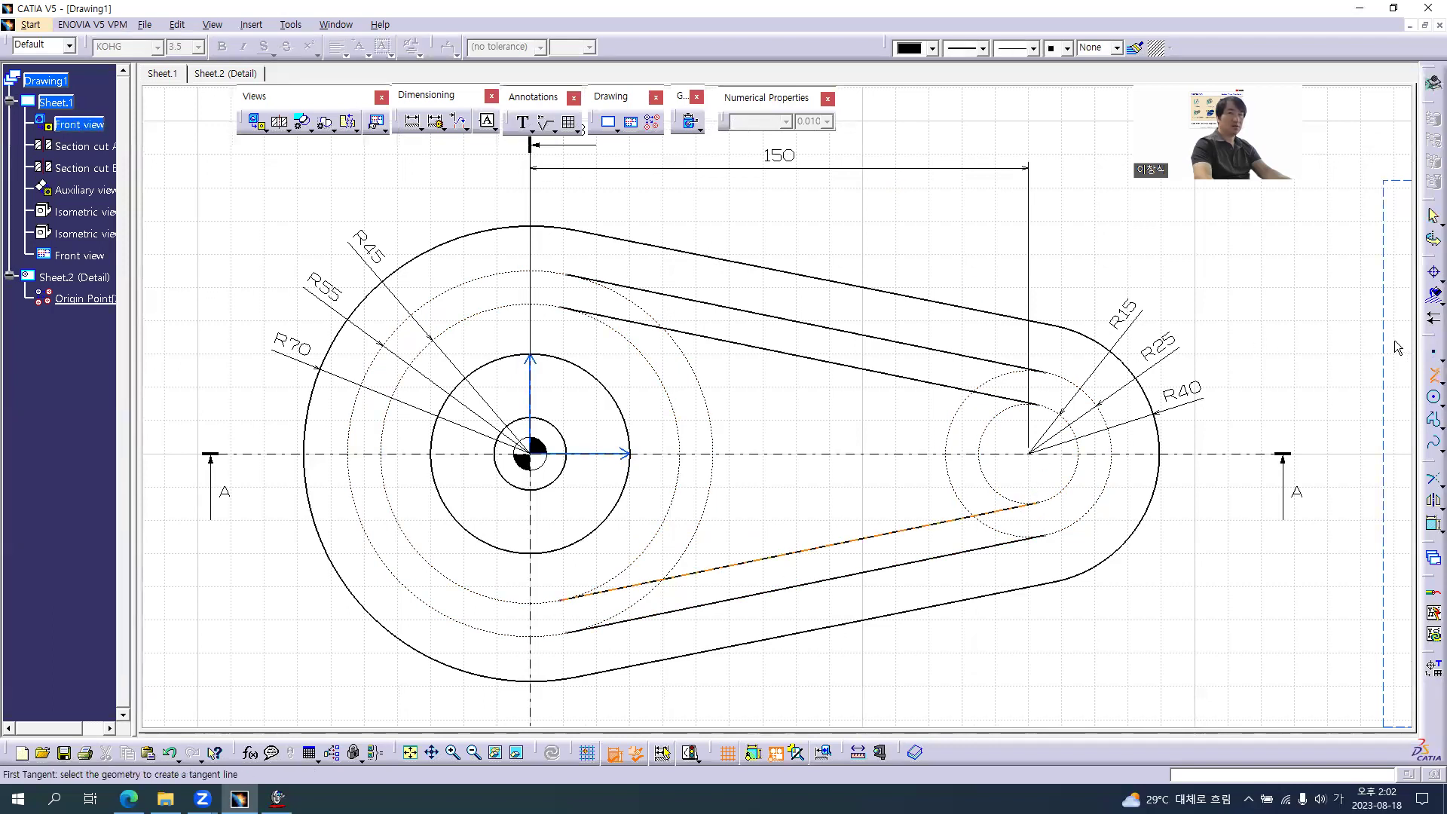
{"action": "left_click", "coordinate": [1439, 379]}
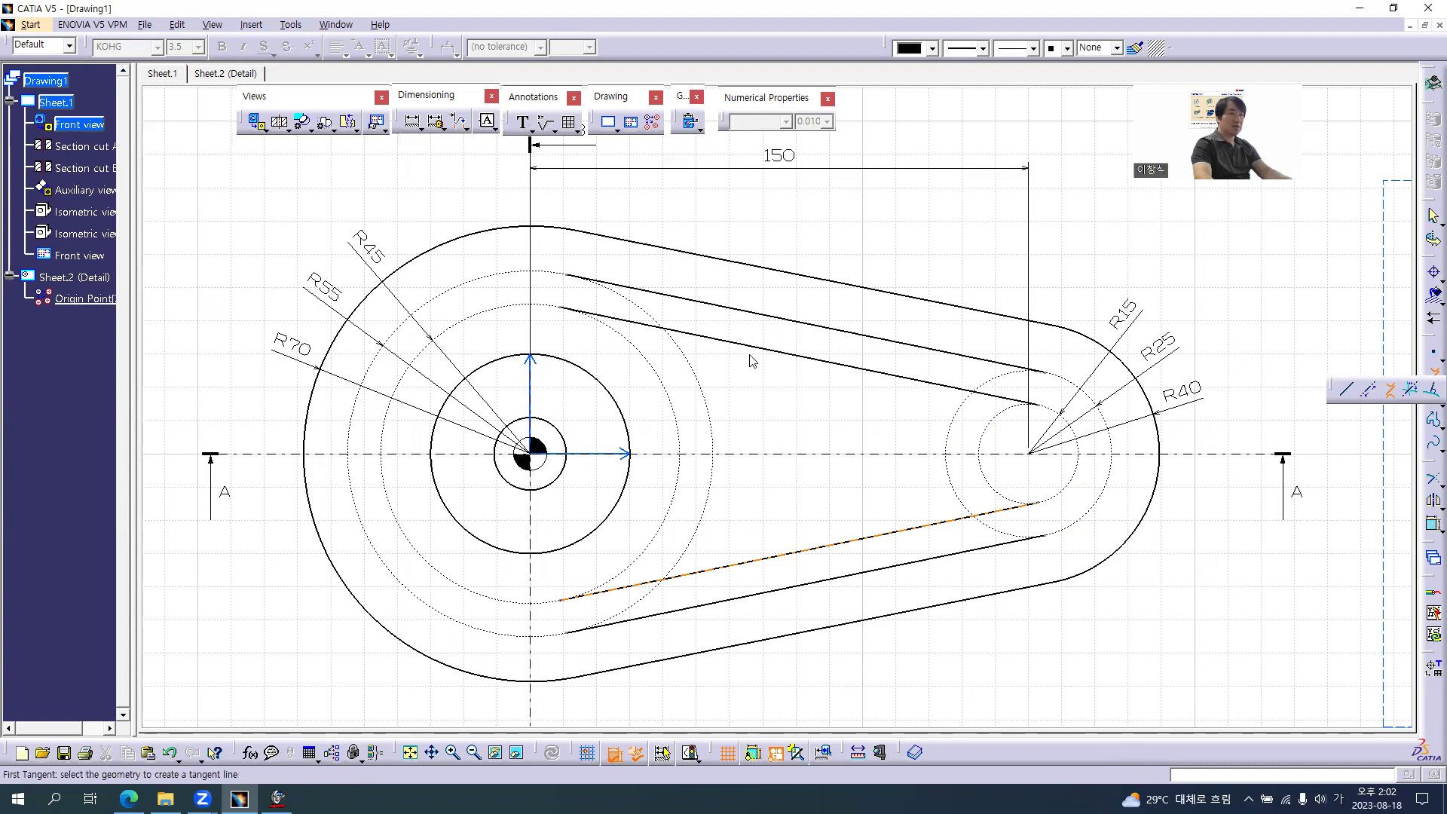
{"action": "key", "text": "Escape"}
Copy the thin dotted line format of the construction circles onto all four bi-tangent lines
{"action": "left_click", "coordinate": [791, 323]}
{"action": "left_click", "coordinate": [816, 366], "text": "ctrl"}
{"action": "left_click", "coordinate": [805, 552], "text": "ctrl"}
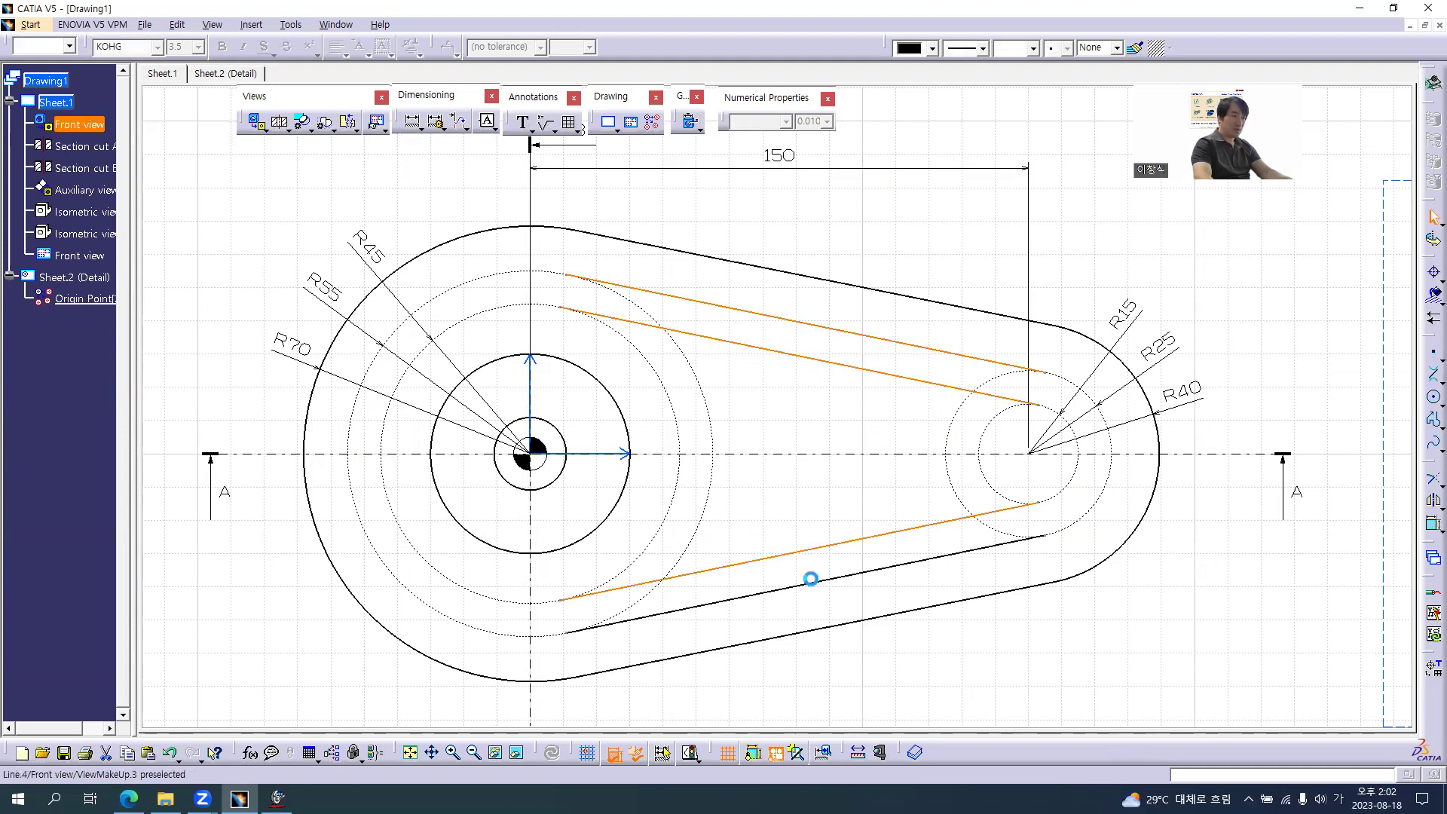
{"action": "left_click", "coordinate": [819, 593], "text": "ctrl"}
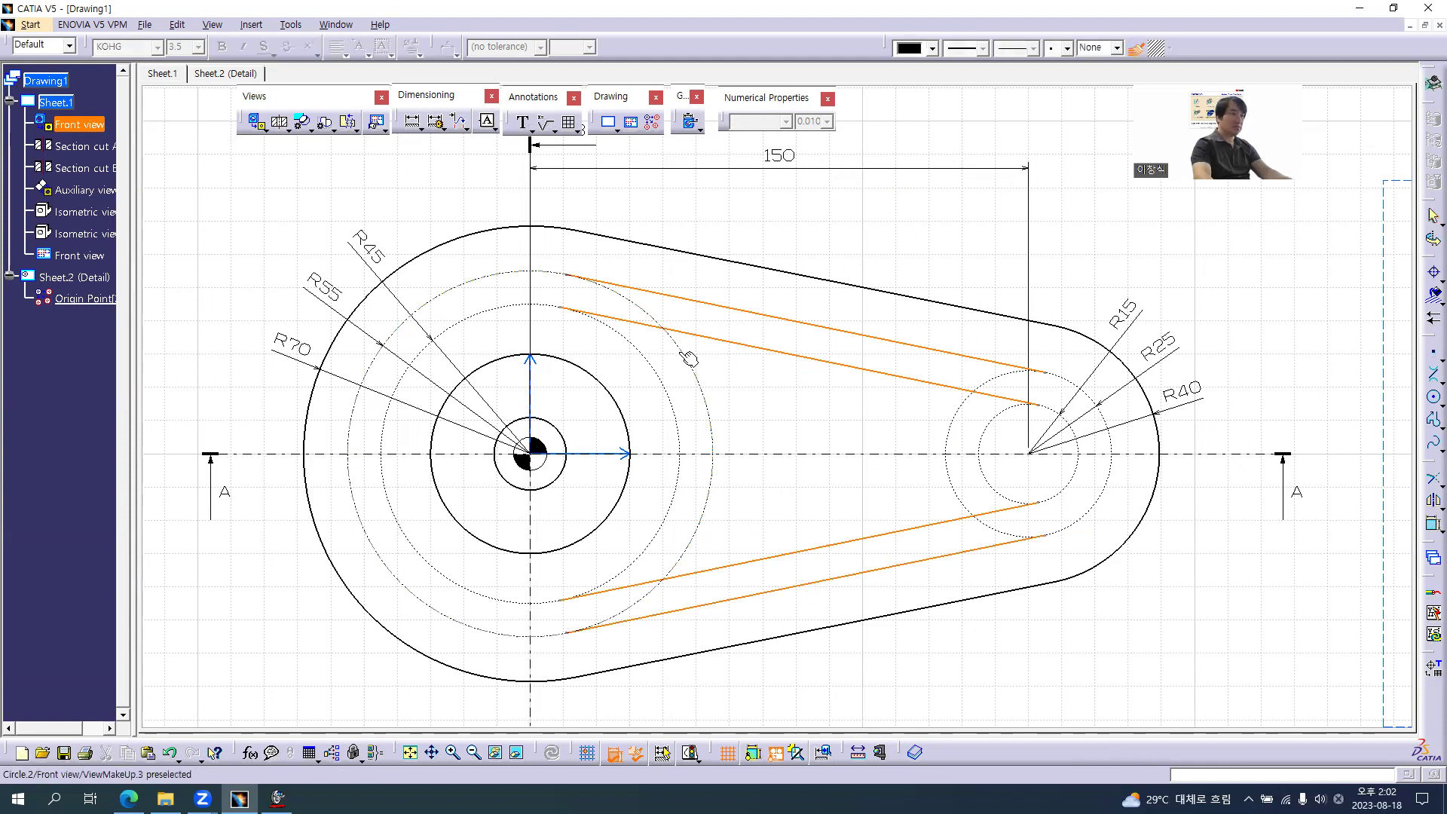
{"action": "left_click", "coordinate": [780, 427]}
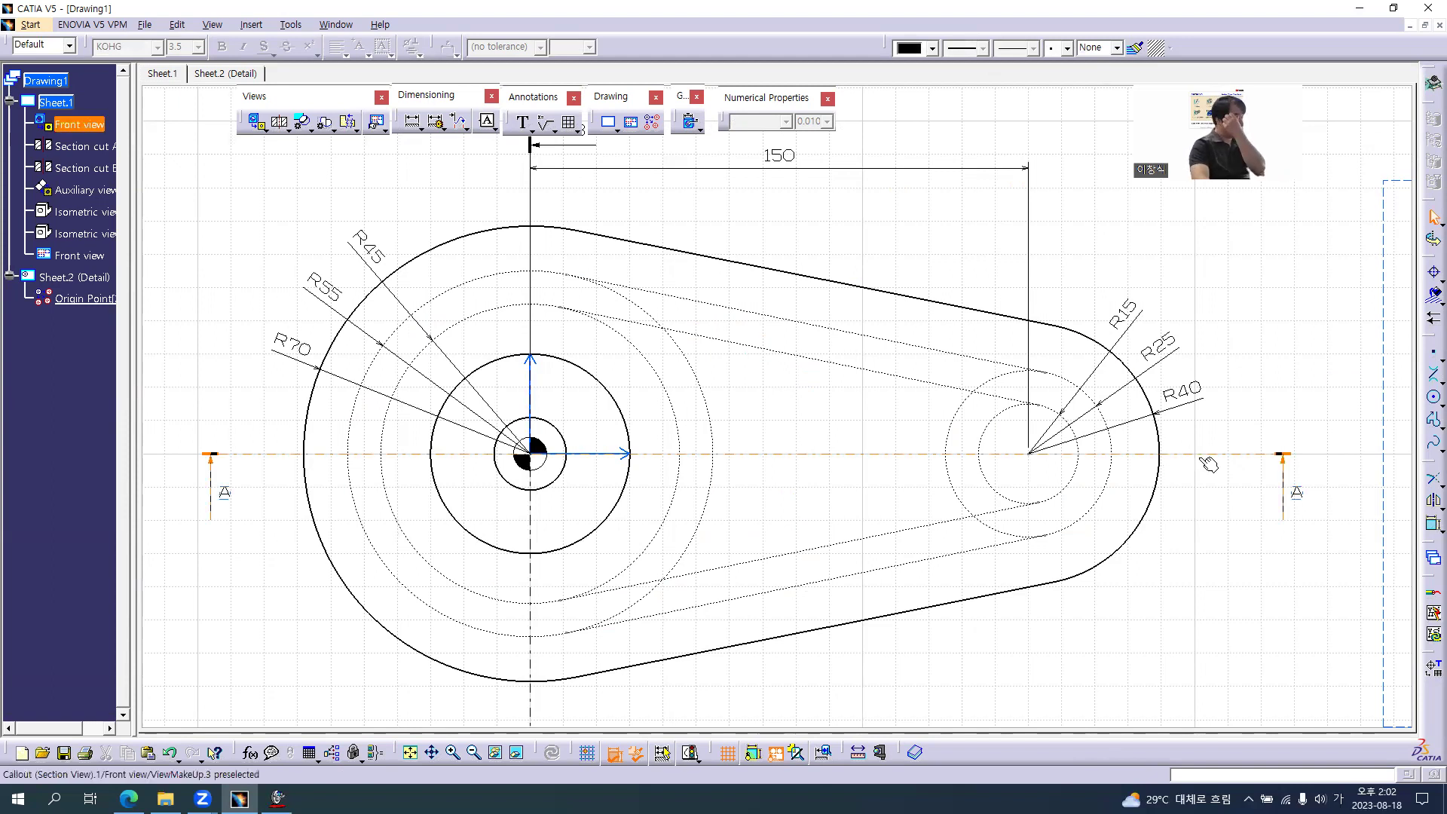
Trim the R55 and R25 circles against their two tangent lines to form one closed outer dotted contour
{"action": "left_click", "coordinate": [1433, 479]}
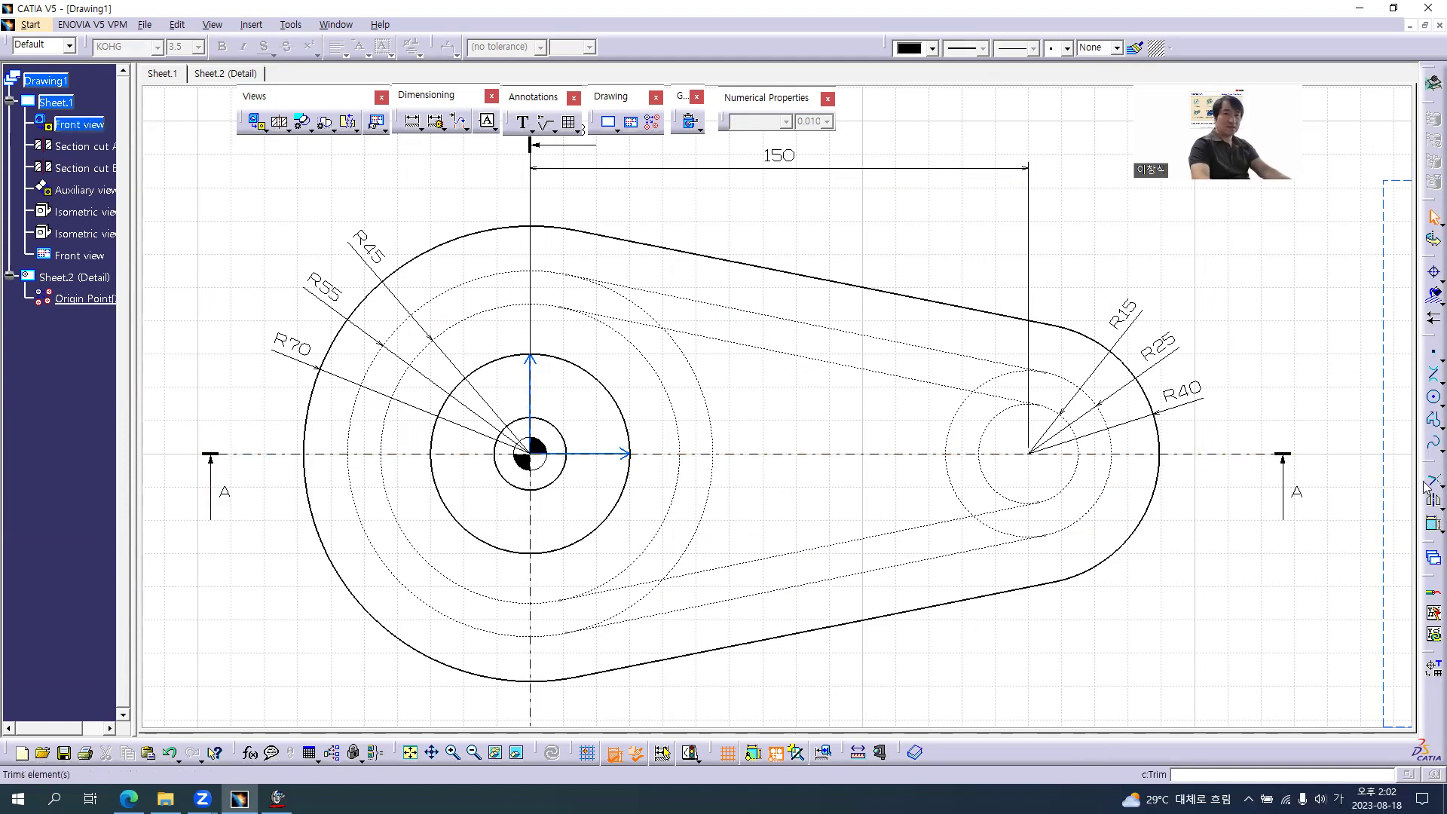
{"action": "left_click", "coordinate": [1059, 379]}
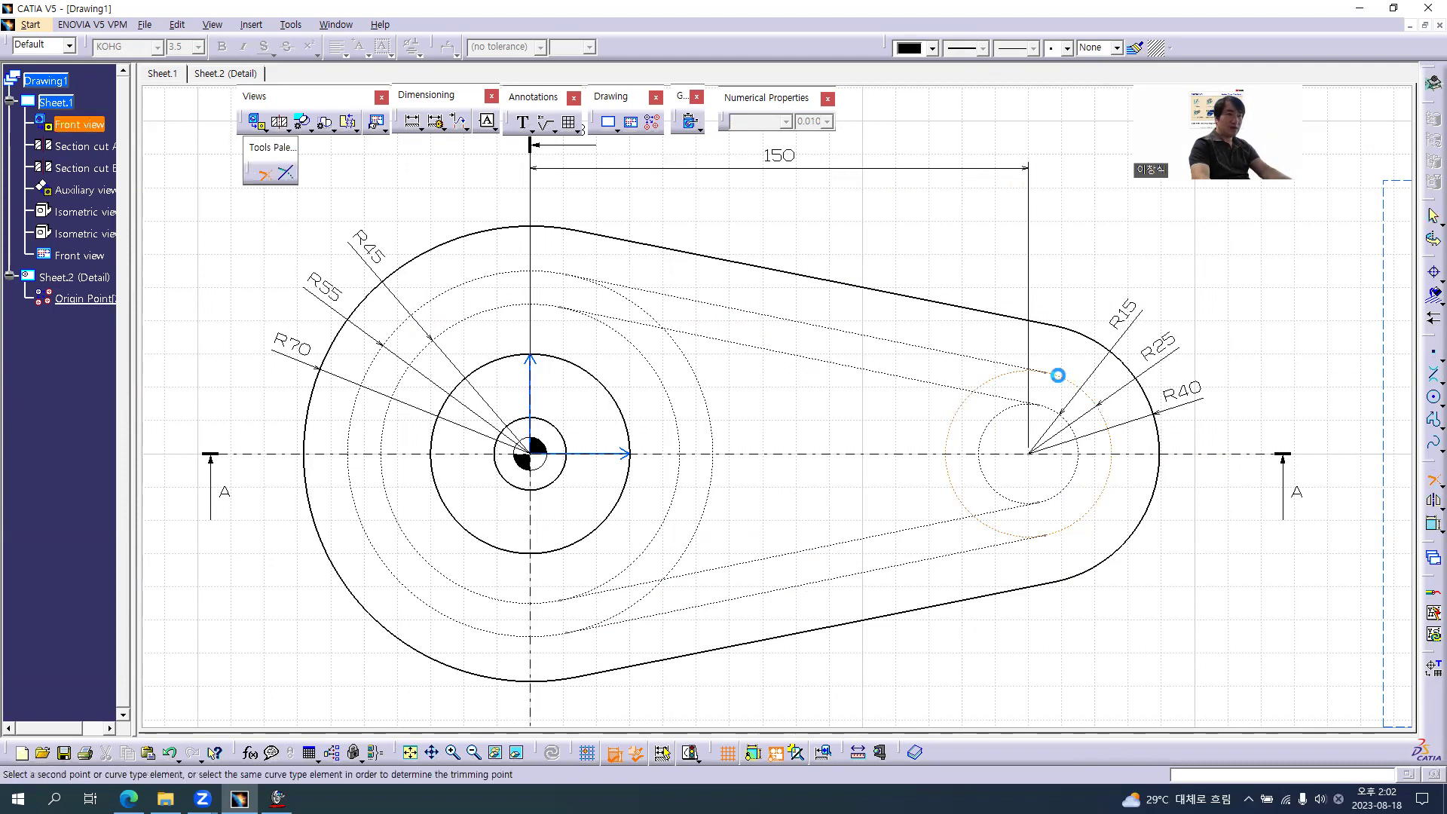
{"action": "left_click", "coordinate": [633, 288]}
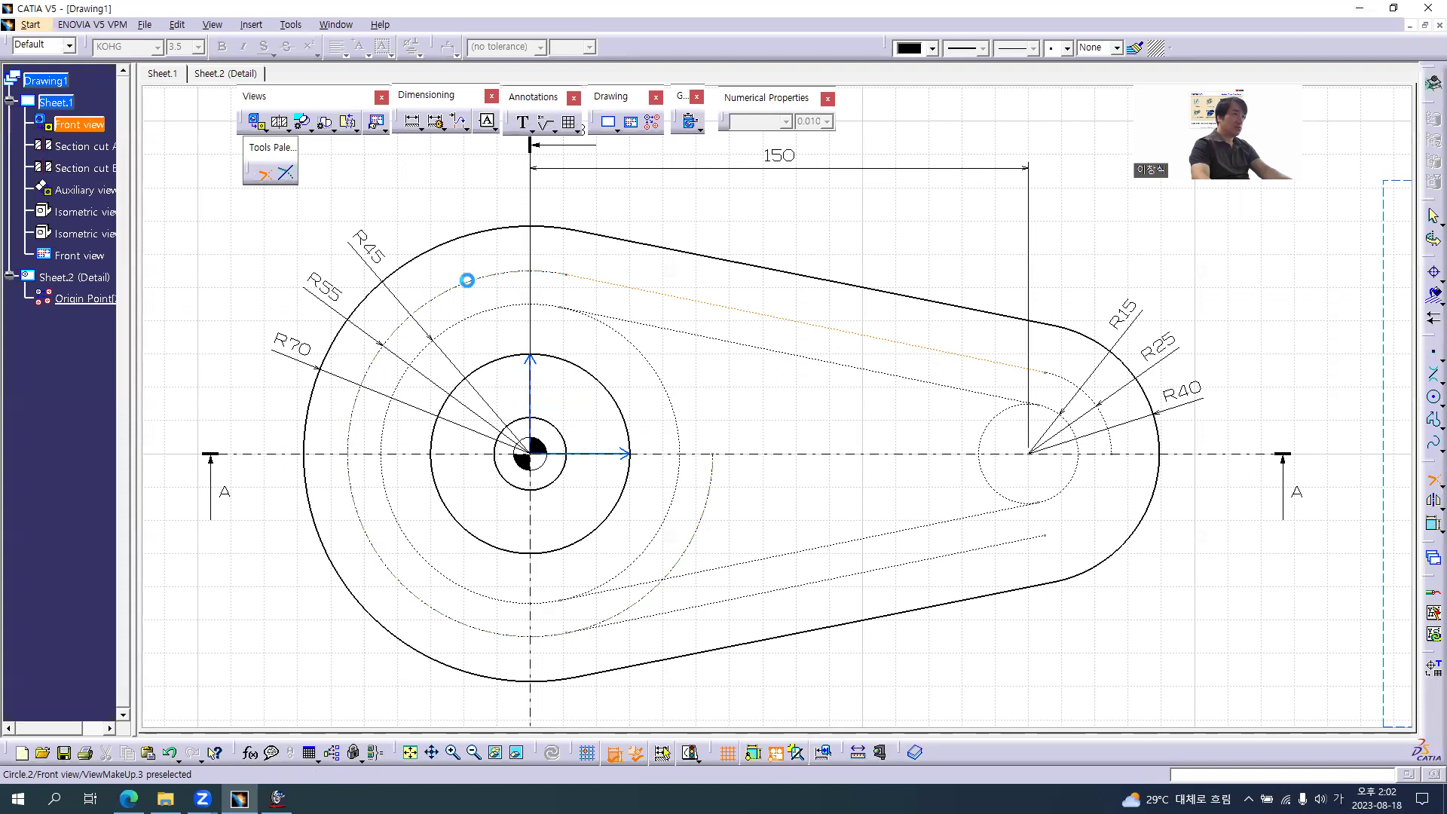
{"action": "left_click", "coordinate": [467, 281]}
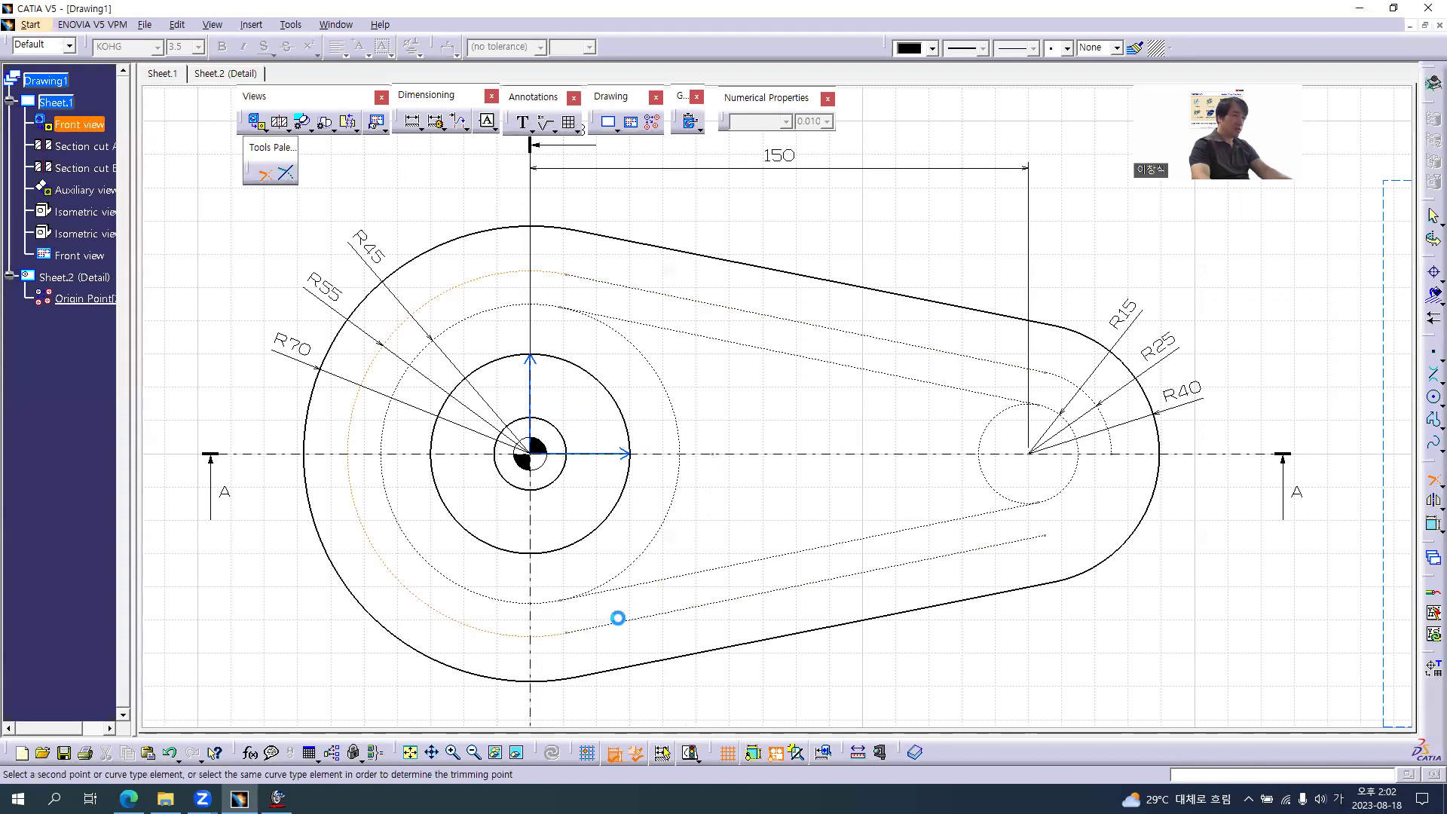
{"action": "left_click", "coordinate": [1031, 538]}
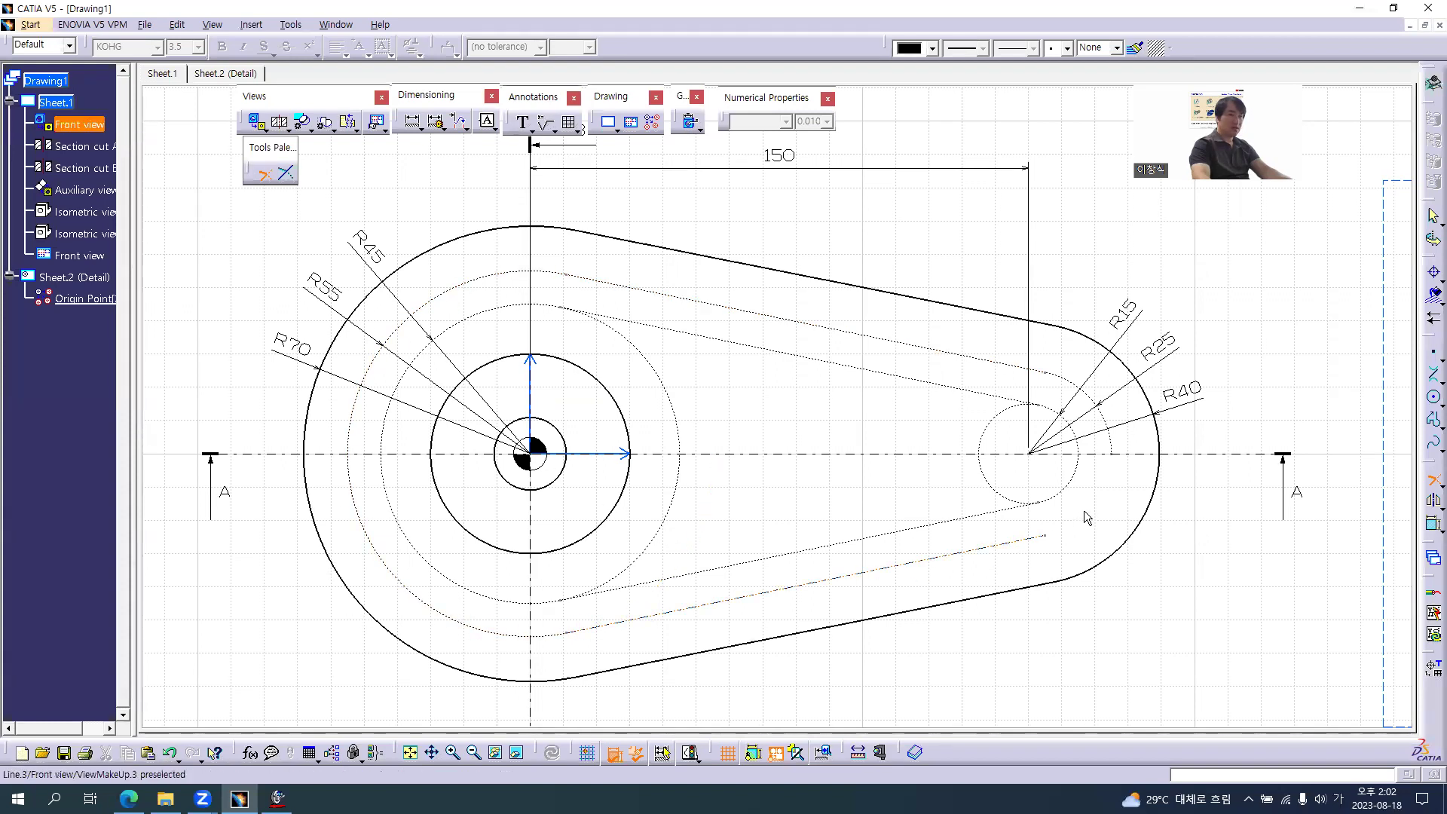
{"action": "left_click", "coordinate": [1119, 449]}
Trim the R45 and R15 circles against their two tangent lines to form one closed inner dotted contour
{"action": "left_click", "coordinate": [1055, 414]}
{"action": "left_click", "coordinate": [968, 394]}
{"action": "left_click", "coordinate": [631, 323]}
{"action": "left_click", "coordinate": [503, 316]}
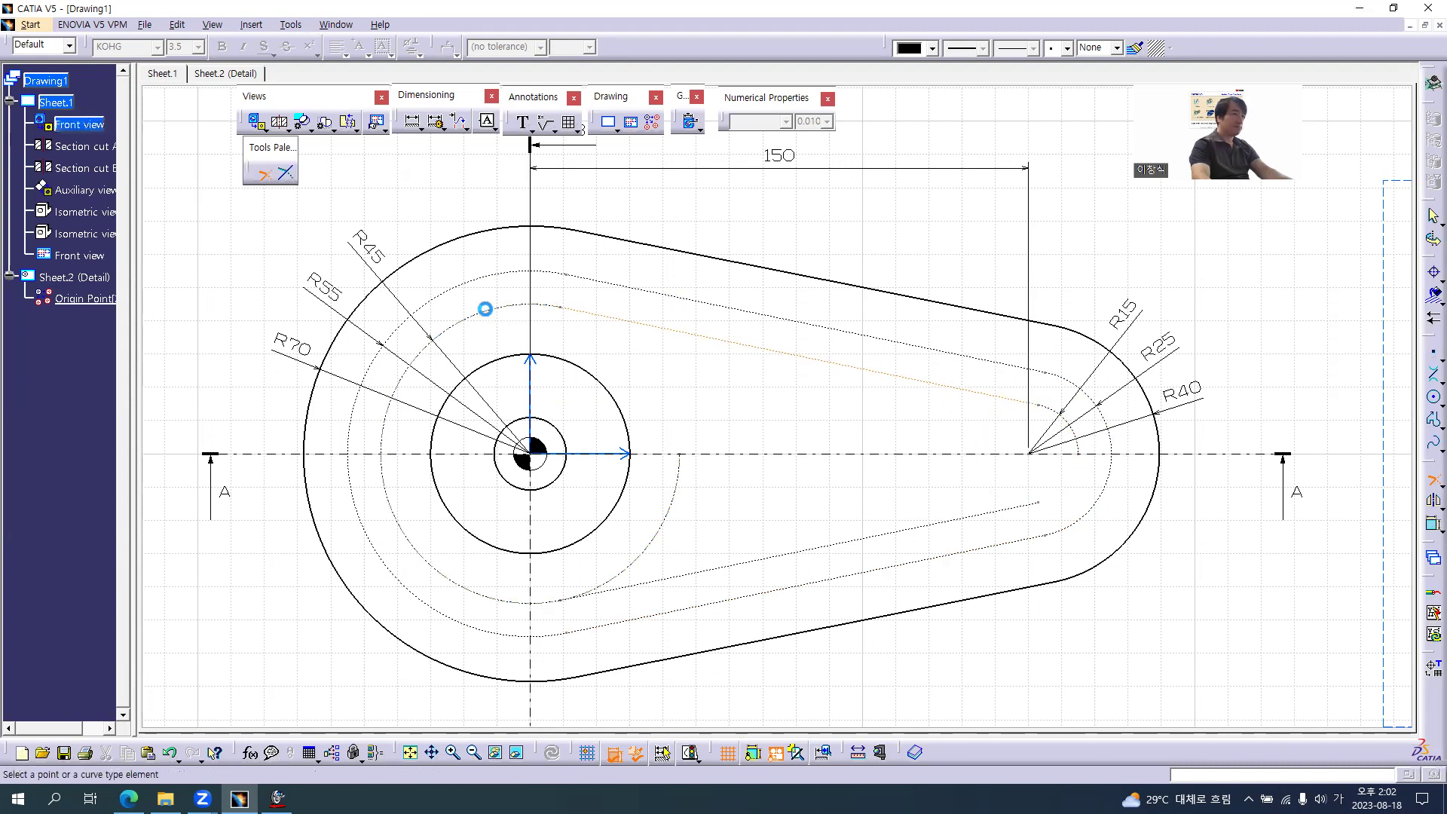
{"action": "left_click", "coordinate": [452, 581]}
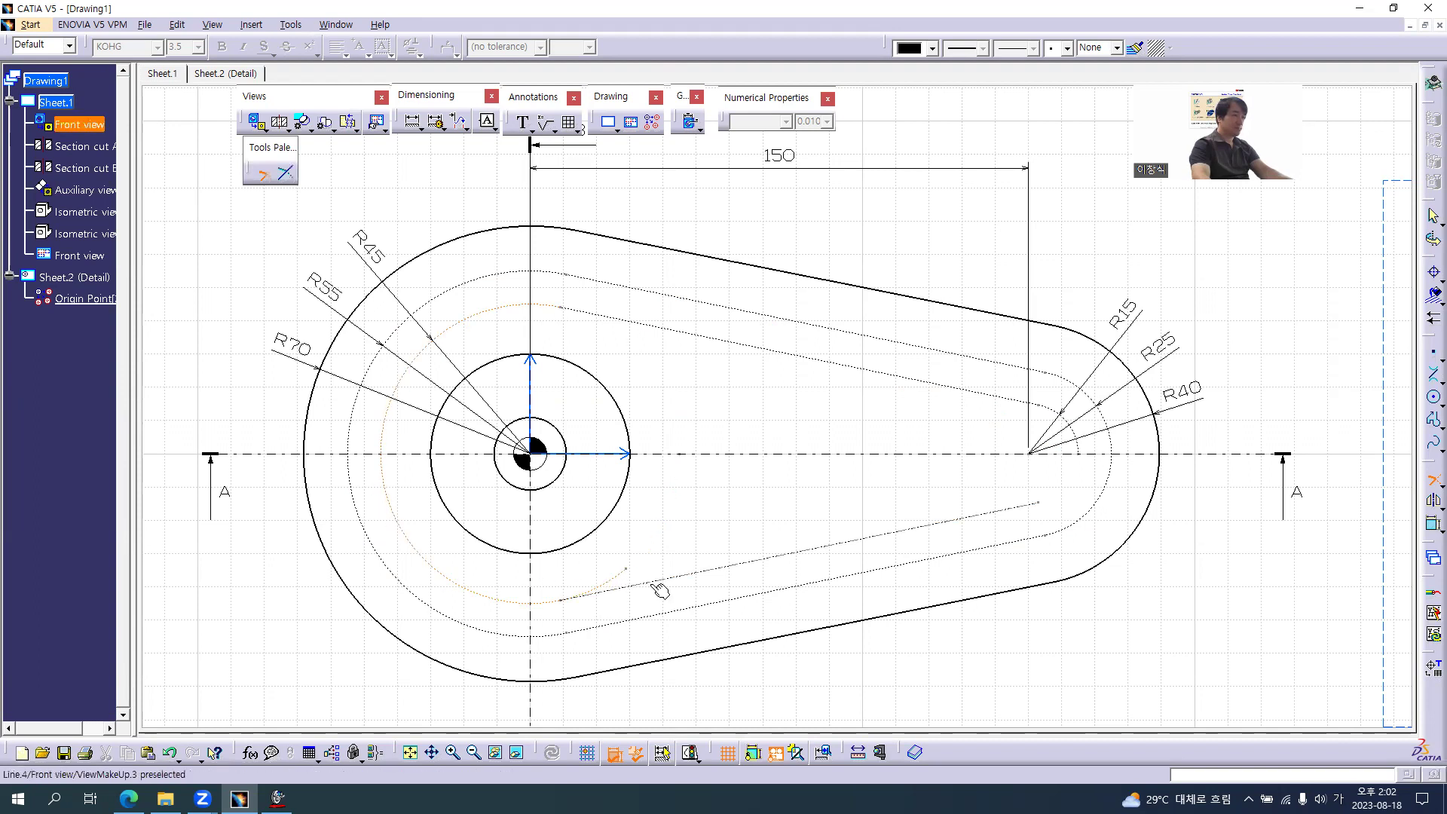
{"action": "left_click", "coordinate": [963, 517]}
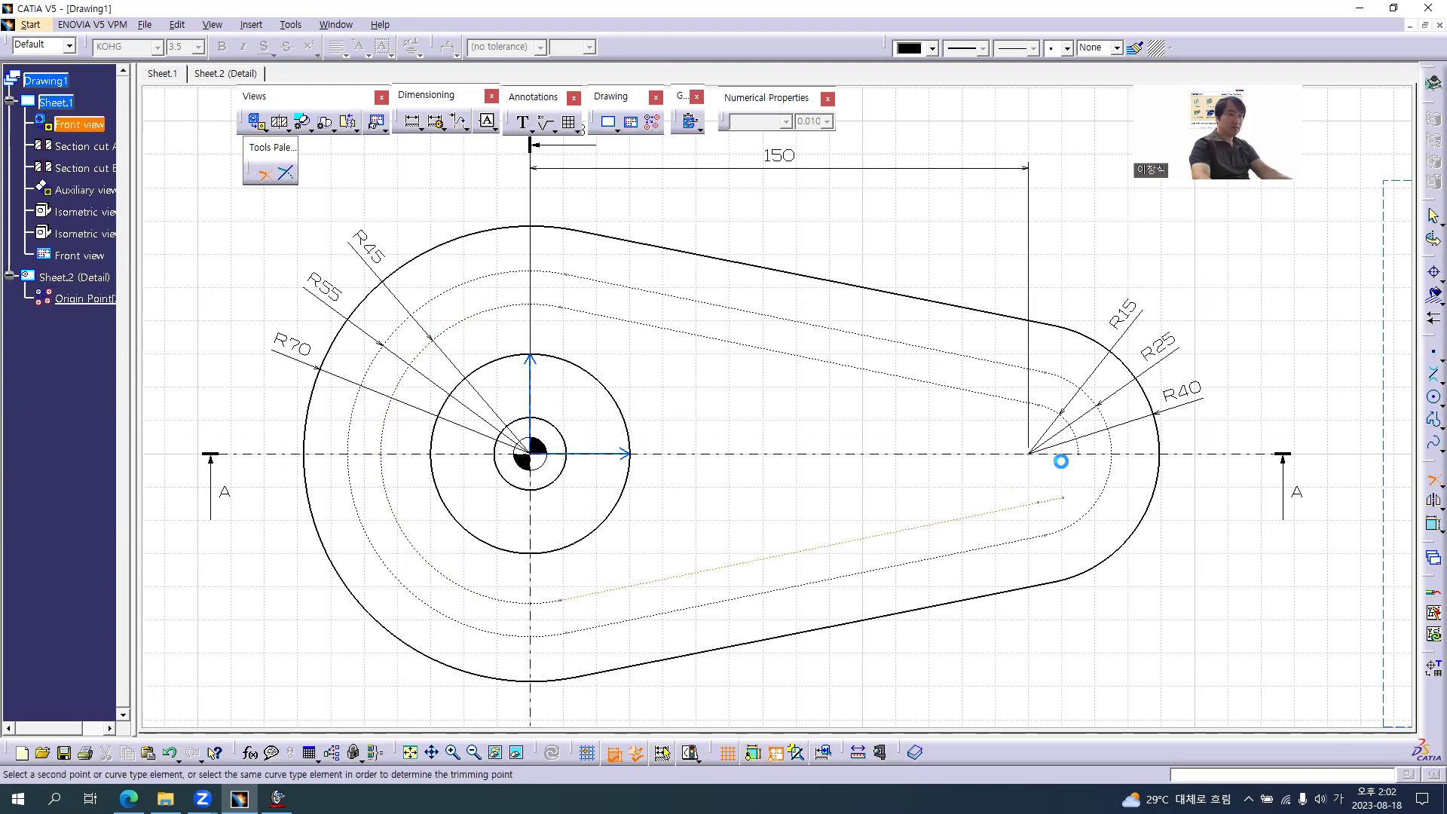
{"action": "left_click", "coordinate": [1084, 453]}
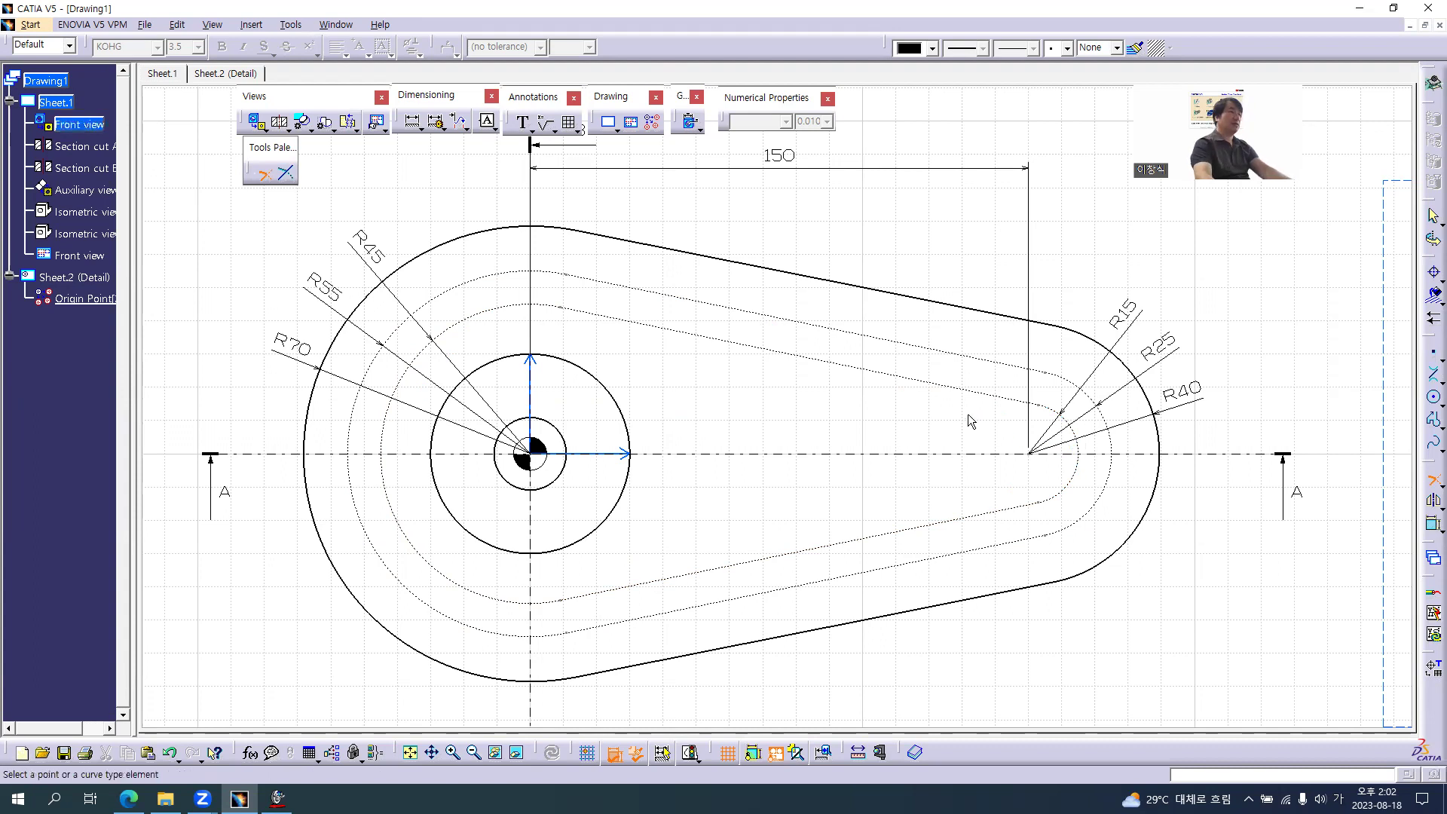
Switch to the reference Solid EX03.pdf in the browser to compare its front view with the drawing
{"action": "middle_click_drag", "start_coordinate": [690, 364], "coordinate": [693, 386]}
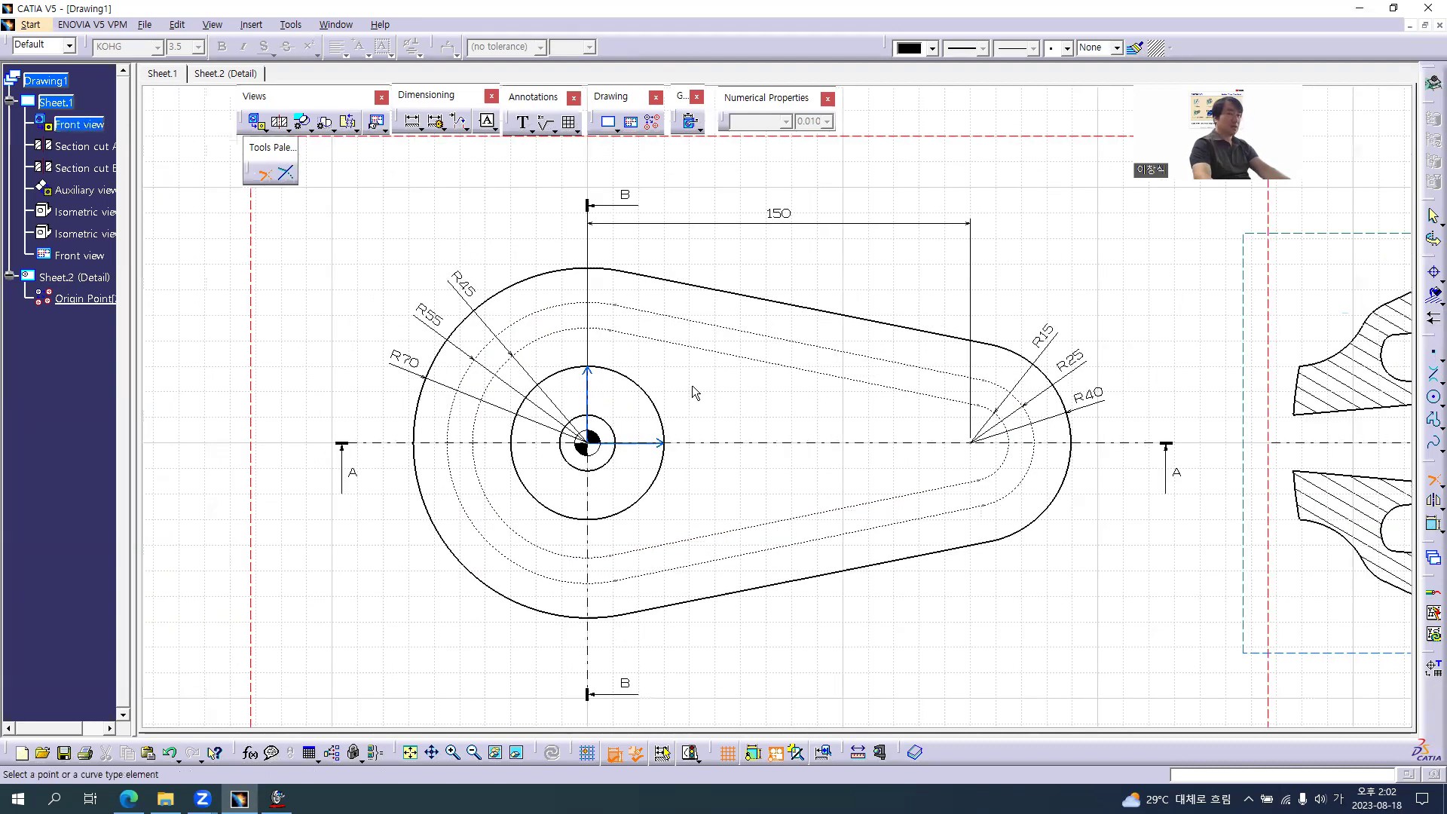
{"action": "key", "text": "alt+Tab"}
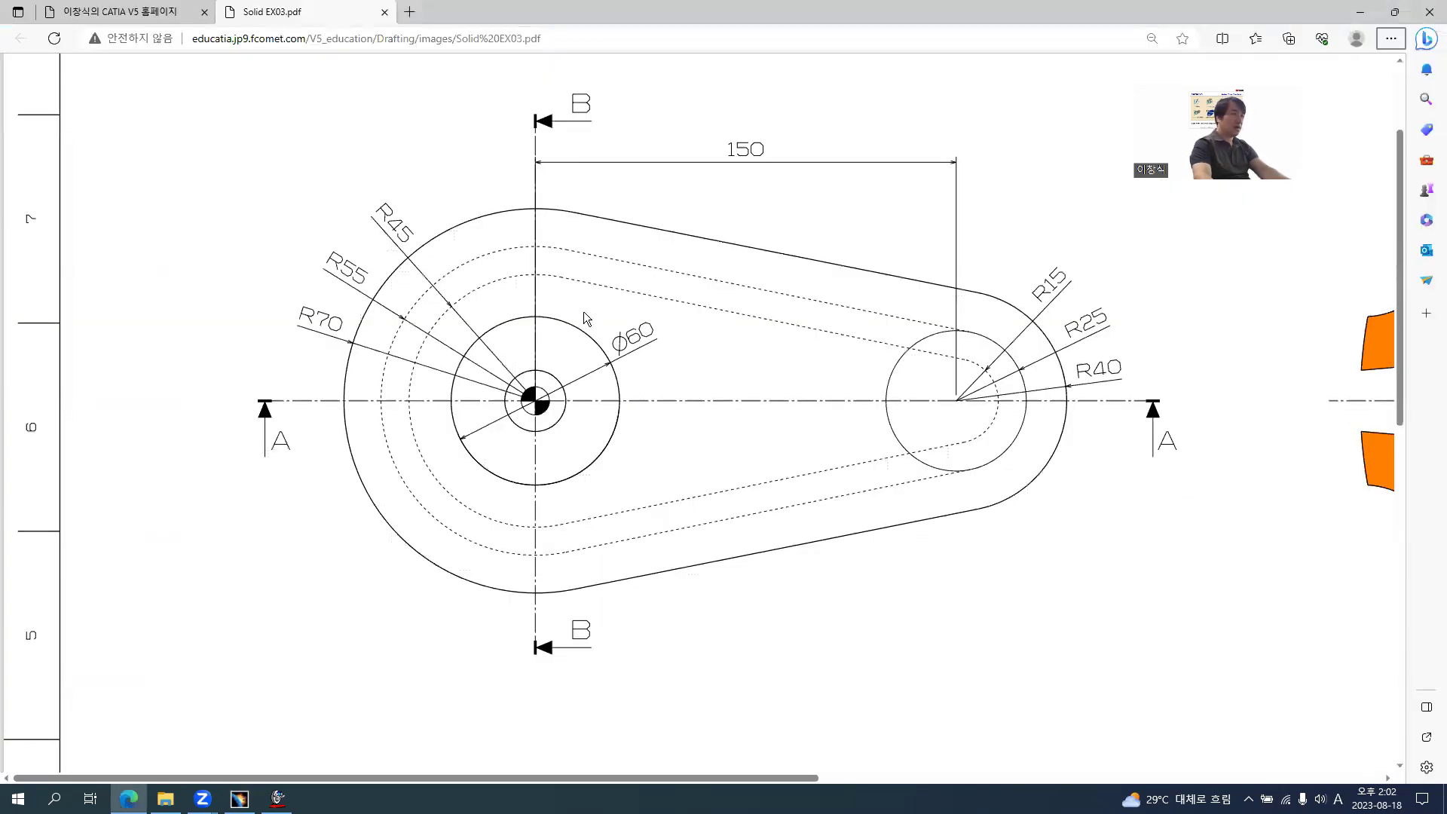
Switch to CATIA and add a diameter dimension to the larger hub circle in the front view
{"action": "key", "text": "alt+Tab"}
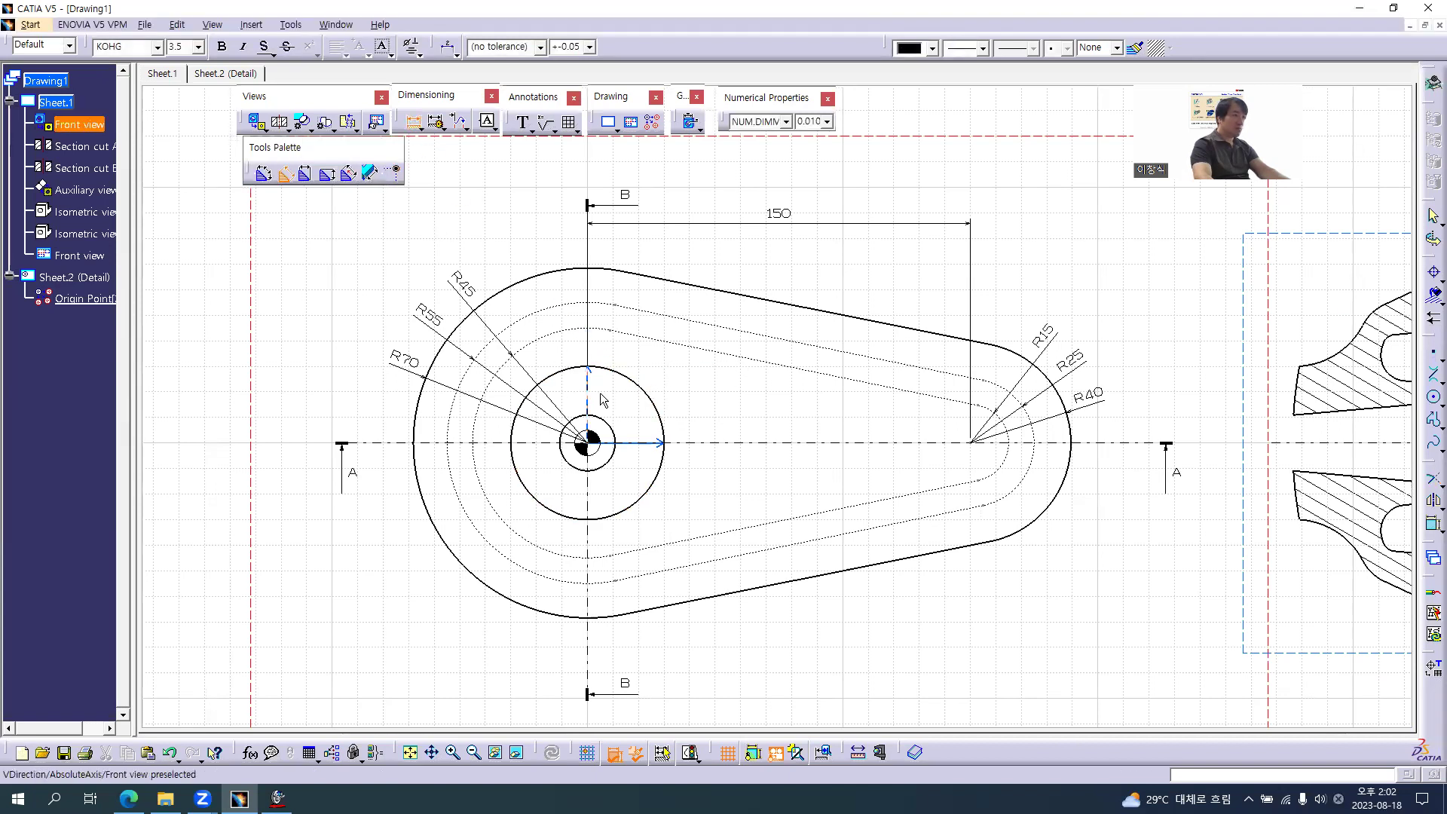
{"action": "left_click", "coordinate": [649, 399]}
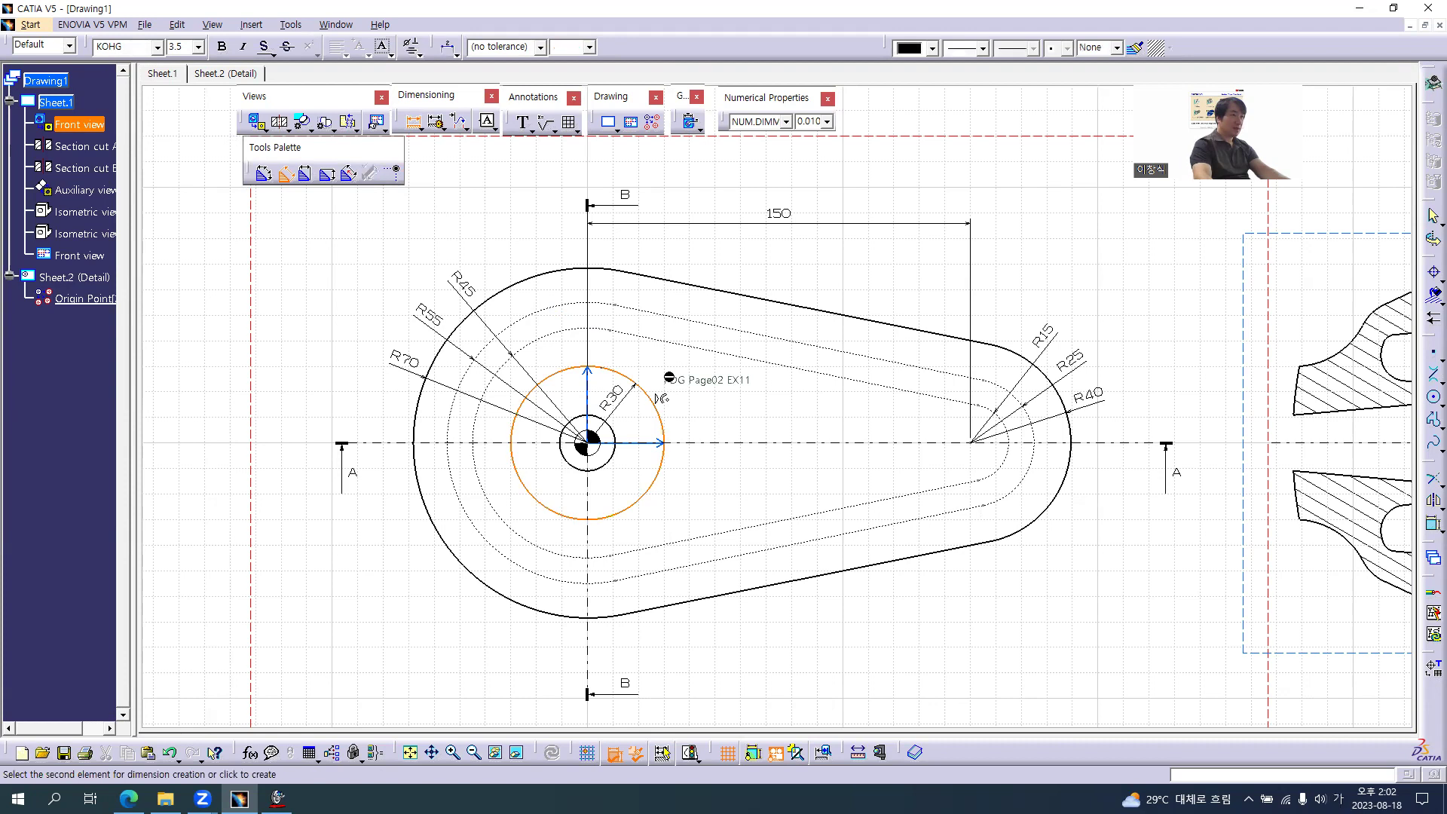
{"action": "right_click", "coordinate": [669, 378]}
{"action": "left_click", "coordinate": [717, 389]}
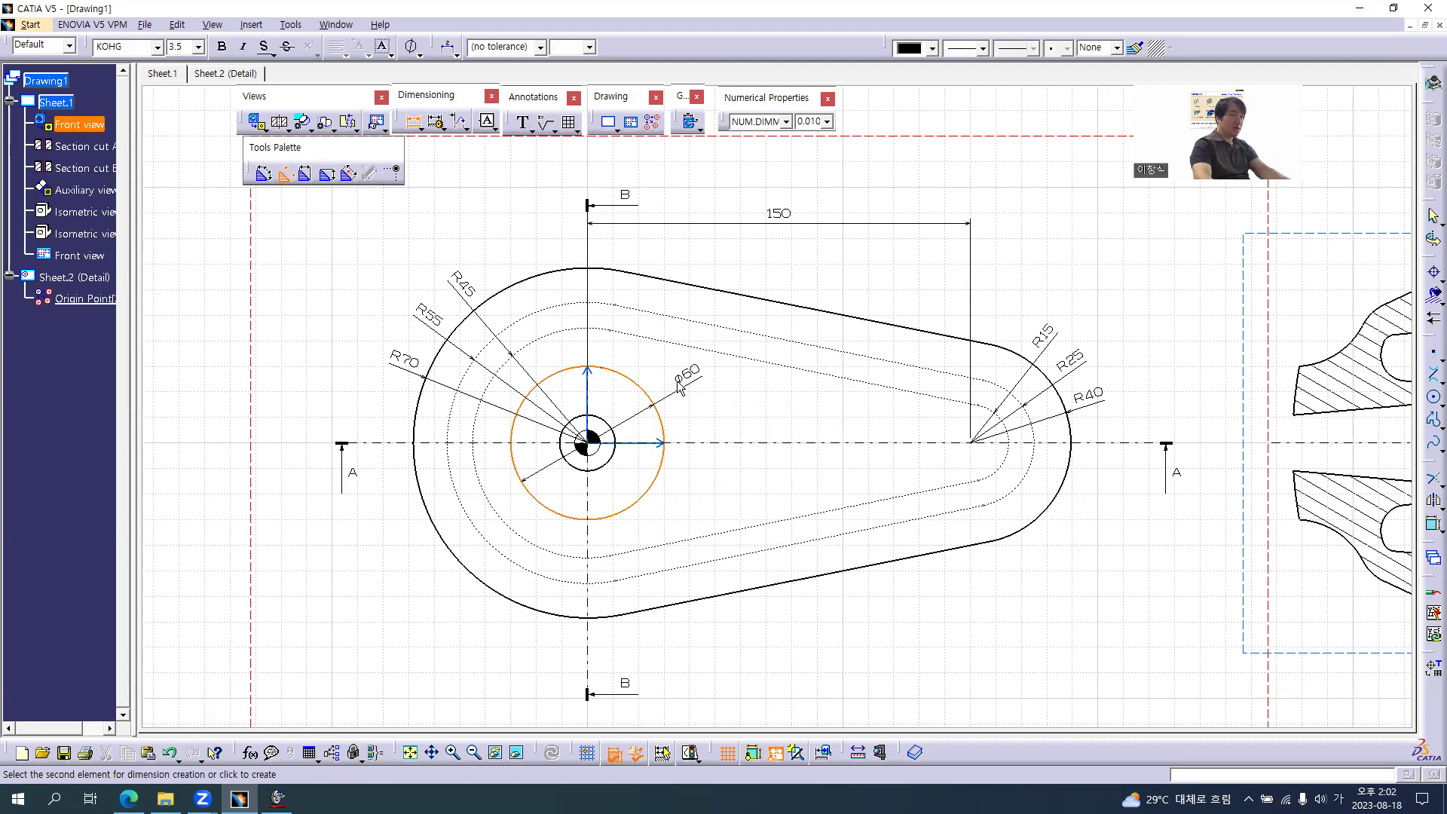
{"action": "left_click", "coordinate": [685, 393]}
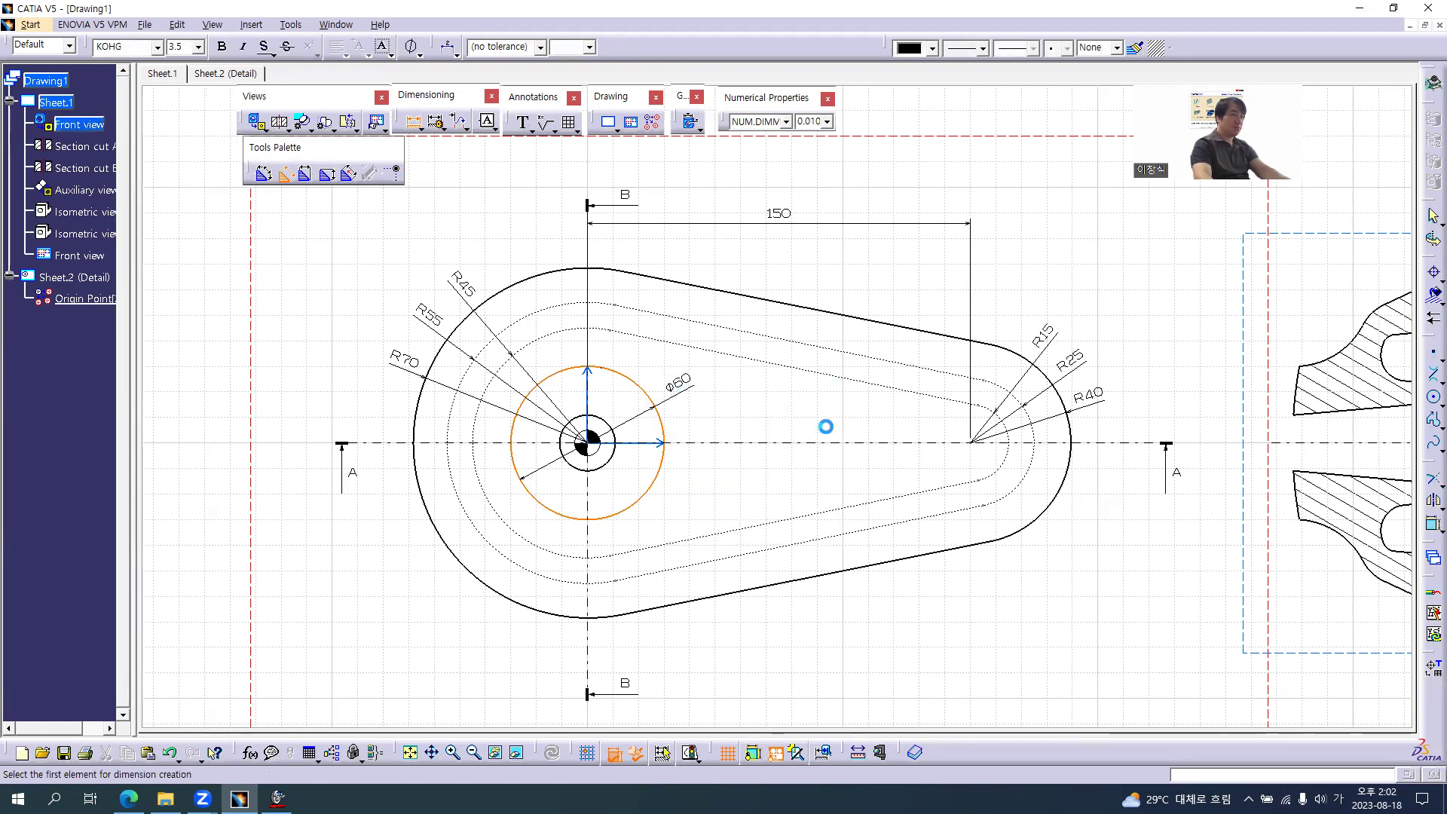
Check the reference drawing, and set the arrow length of the A-A and B-B section callouts to 10 mm
{"action": "key", "text": "alt+Tab"}
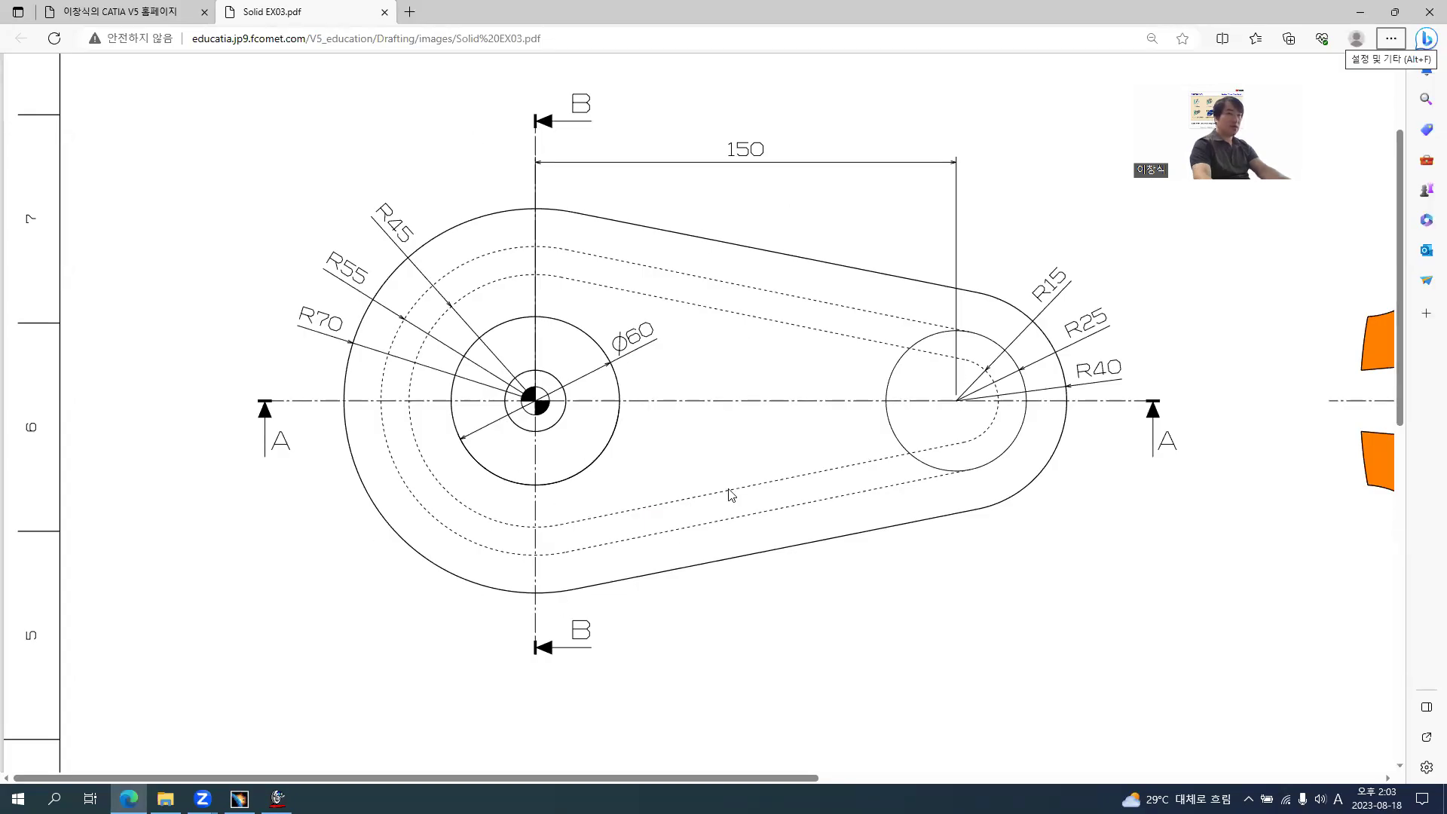
{"action": "scroll", "coordinate": [654, 482], "scroll_direction": "down", "scroll_amount": 1, "text": "ctrl"}
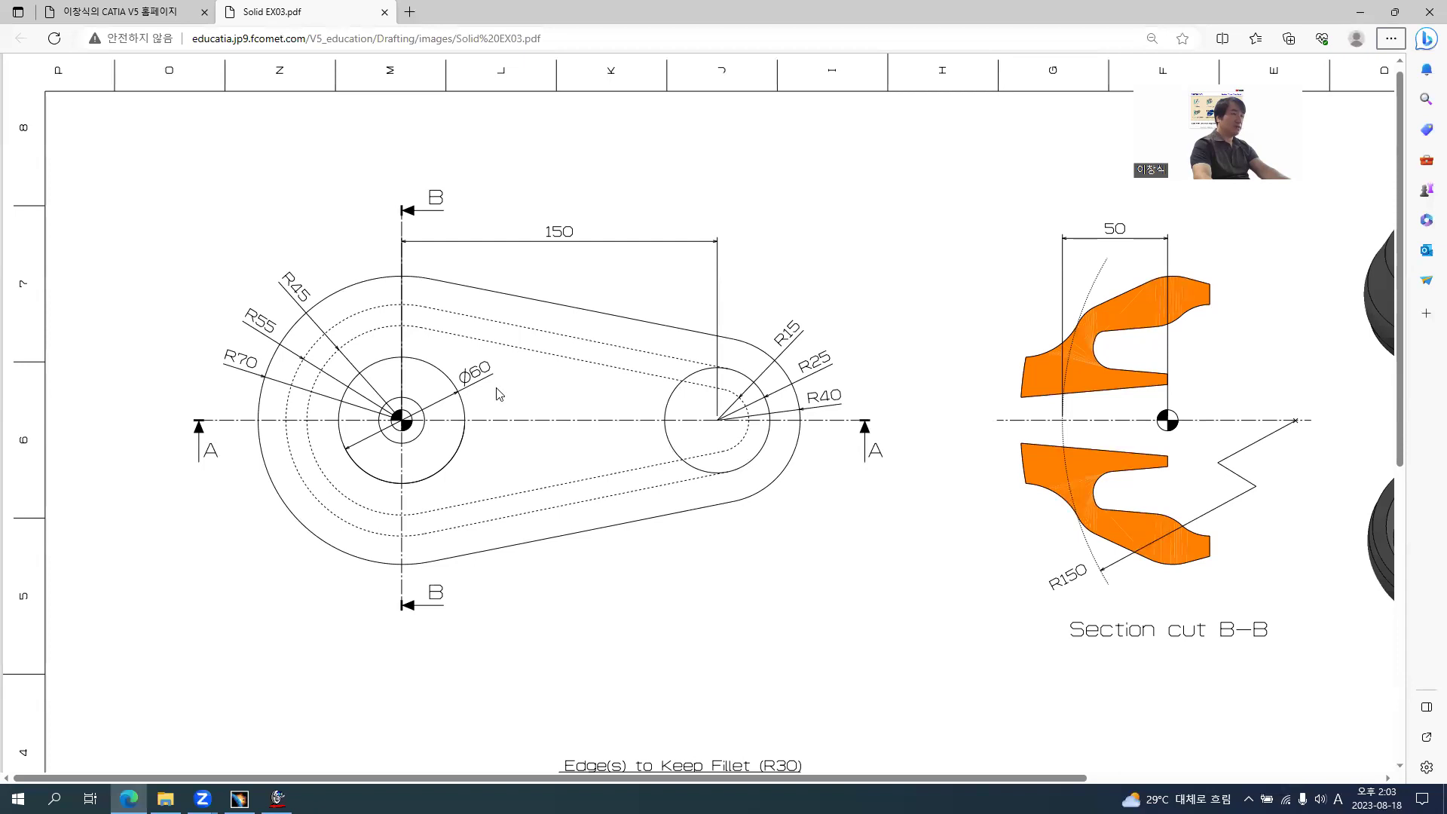
{"action": "key", "text": "alt+Tab"}
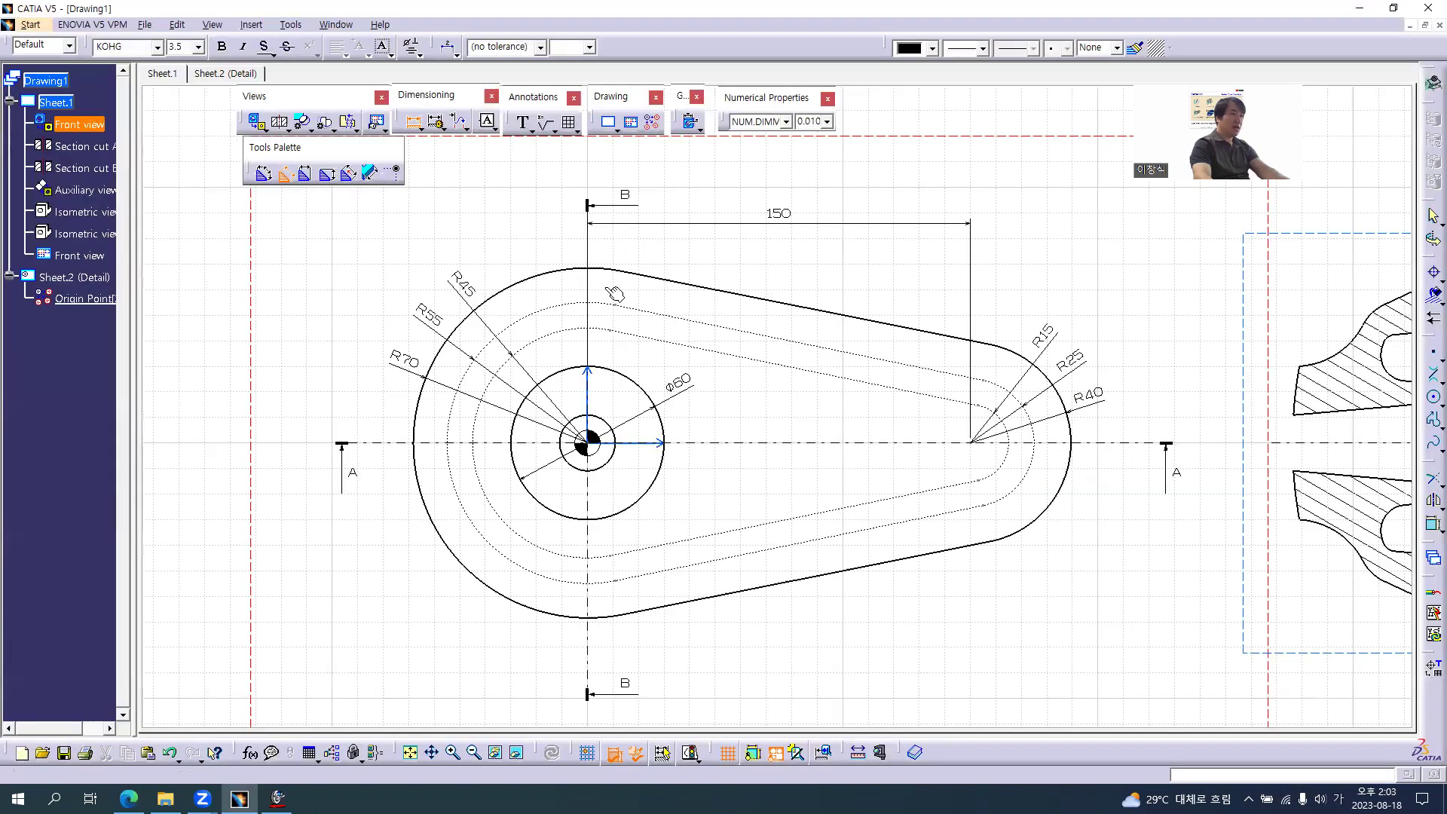
{"action": "left_click", "coordinate": [588, 250]}
{"action": "left_click", "coordinate": [394, 444], "text": "ctrl"}
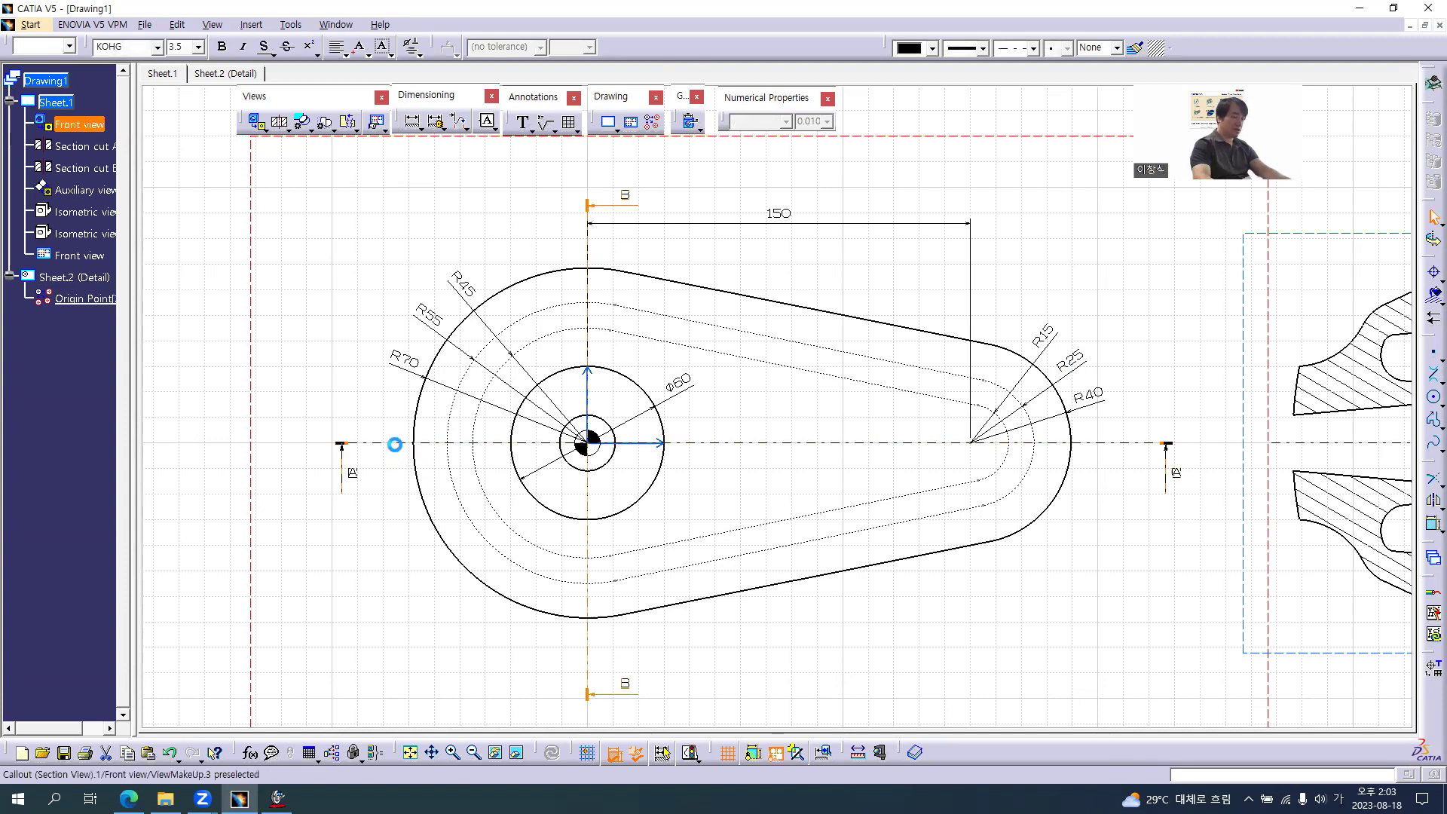
{"action": "key", "text": "alt+Return"}
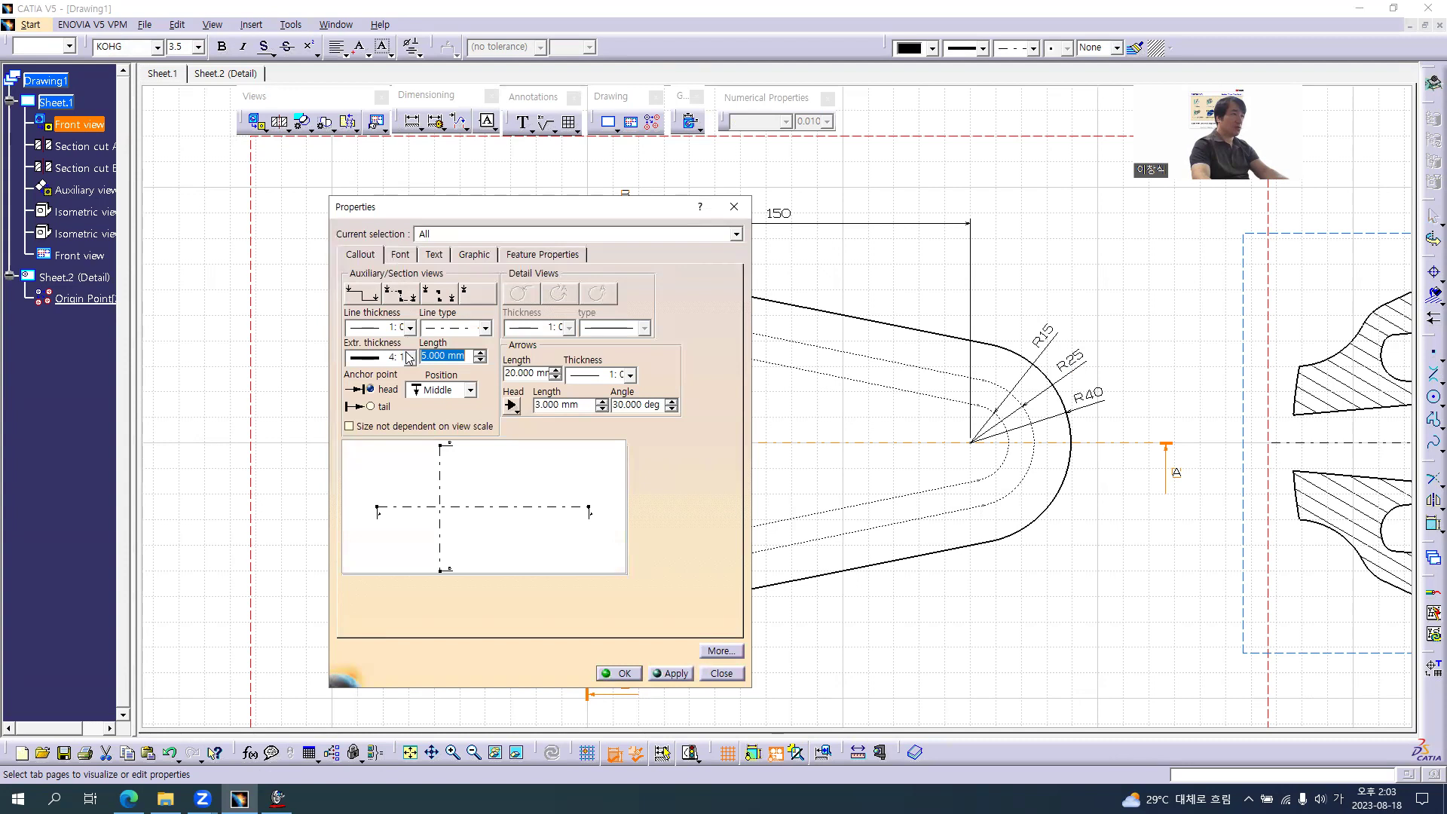
{"action": "left_click", "coordinate": [512, 374]}
{"action": "key", "text": "Tab"}
{"action": "left_click", "coordinate": [509, 372]}
{"action": "type", "text": "1"}
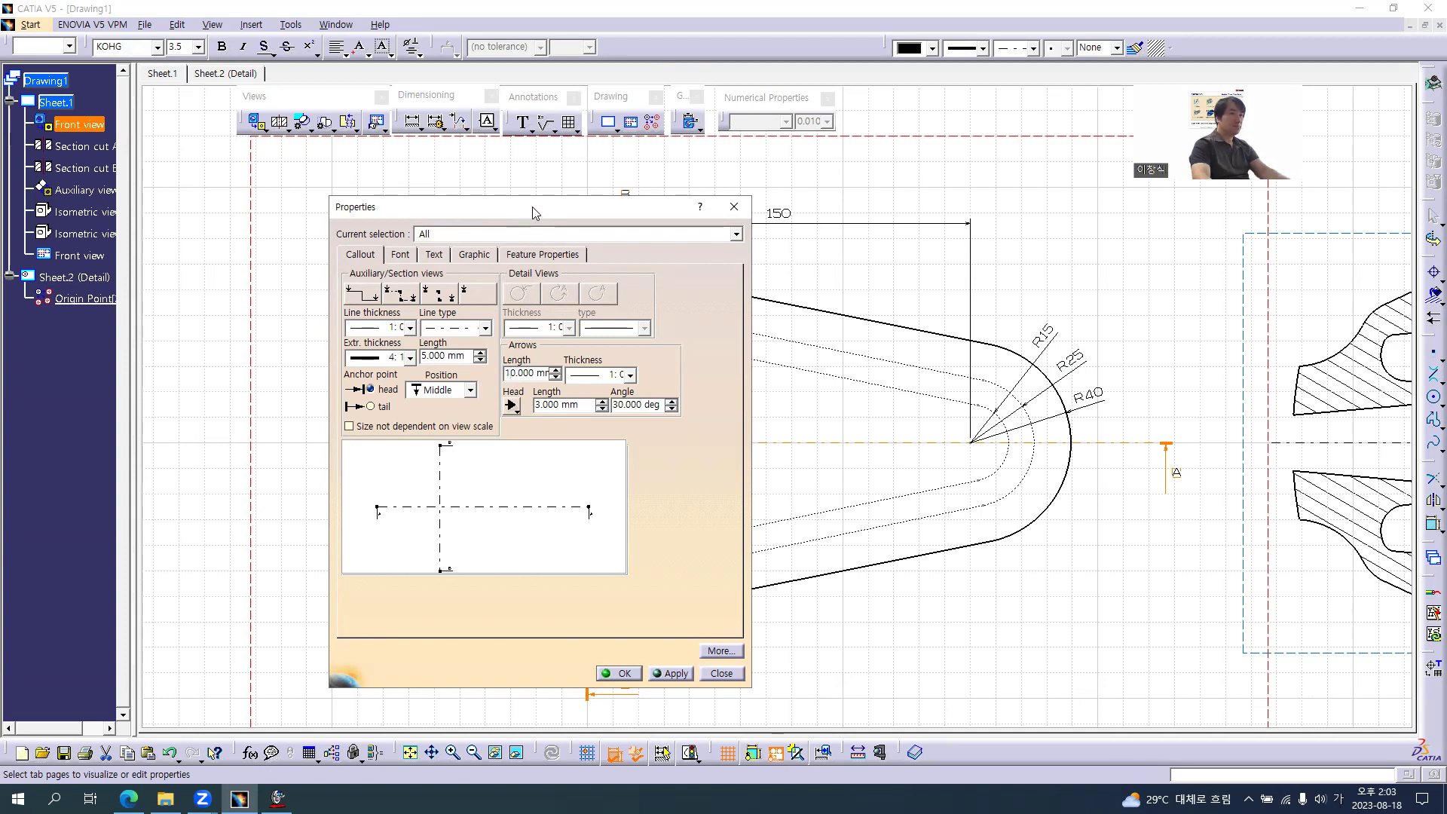
Set the font size of both section callouts' letters to 5 mm
{"action": "left_click_drag", "start_coordinate": [531, 207], "coordinate": [889, 234]}
{"action": "left_click", "coordinate": [756, 283]}
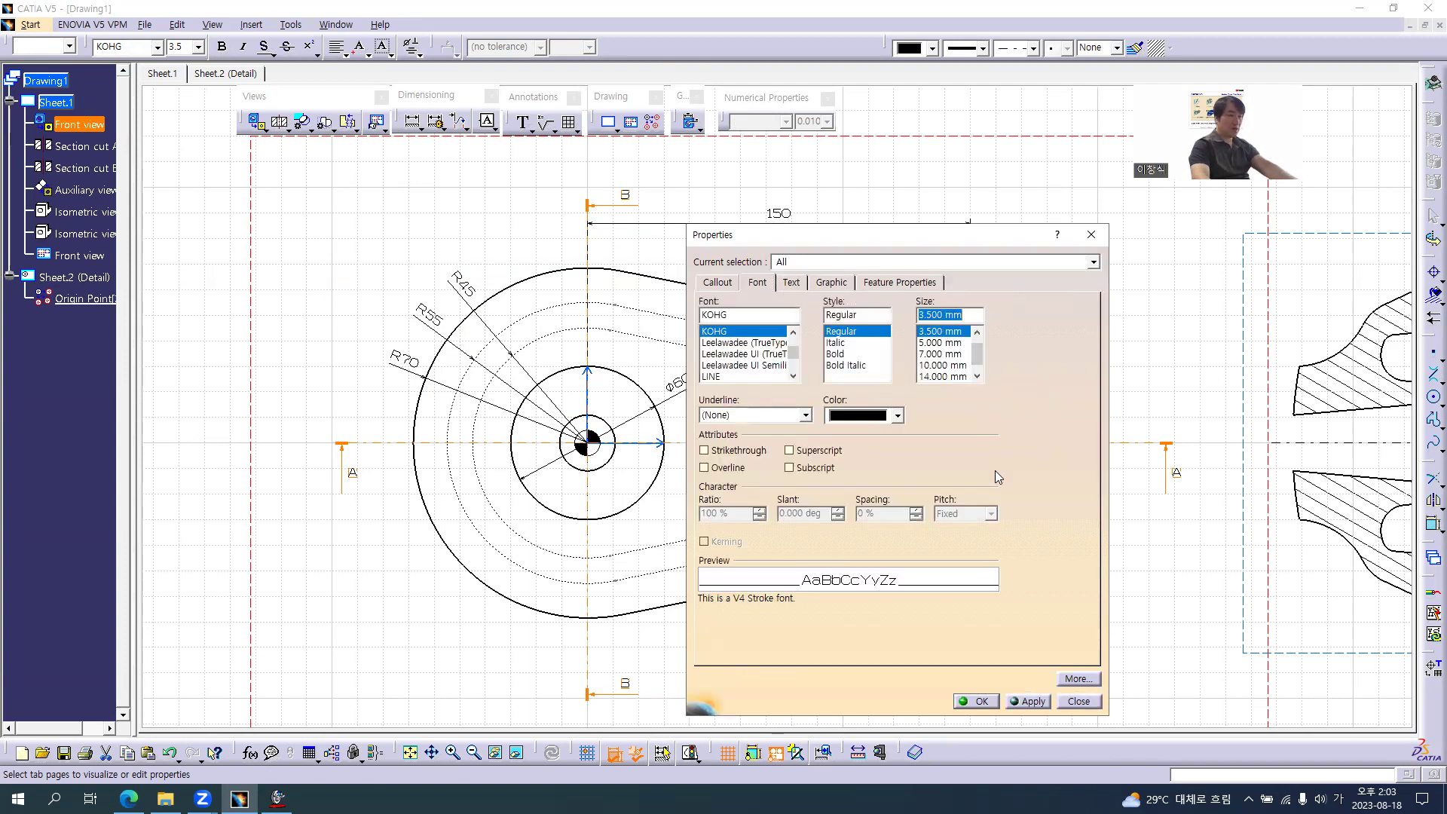
{"action": "left_click", "coordinate": [941, 342]}
{"action": "left_click", "coordinate": [1028, 701]}
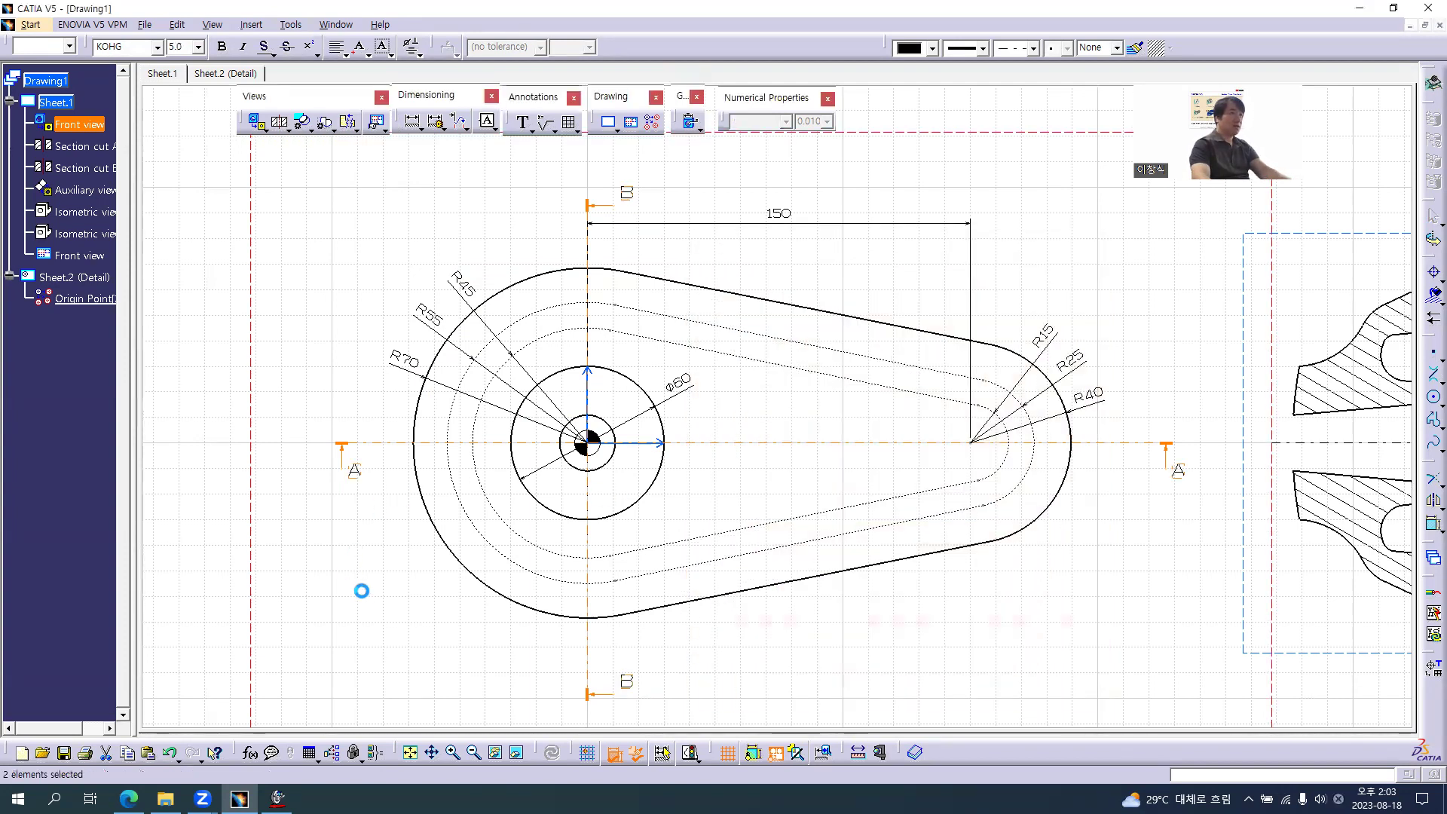
Reposition the A and B callout letters closer to their section arrows in the front view
{"action": "left_click", "coordinate": [610, 192]}
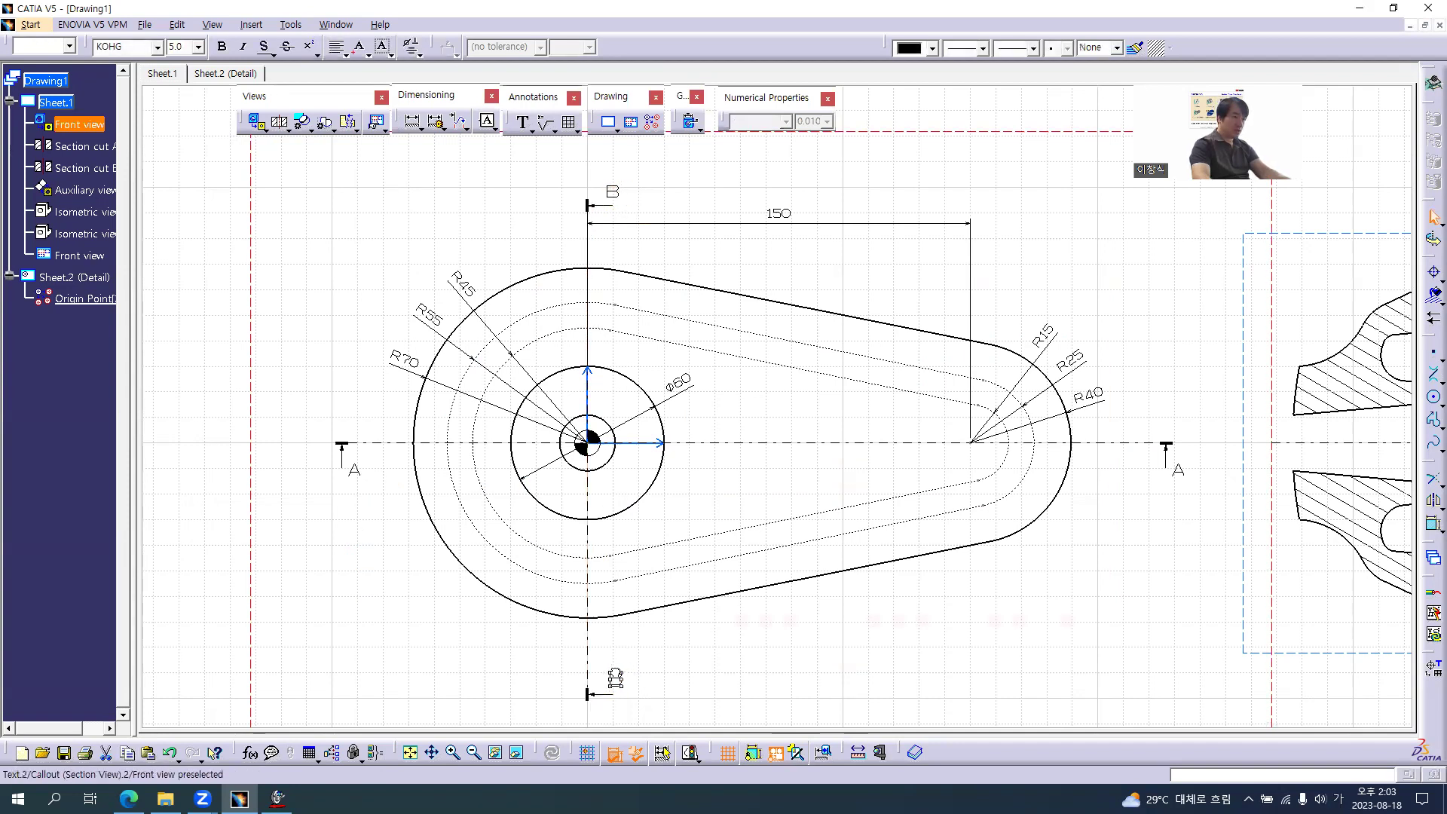
{"action": "left_click", "coordinate": [1177, 467]}
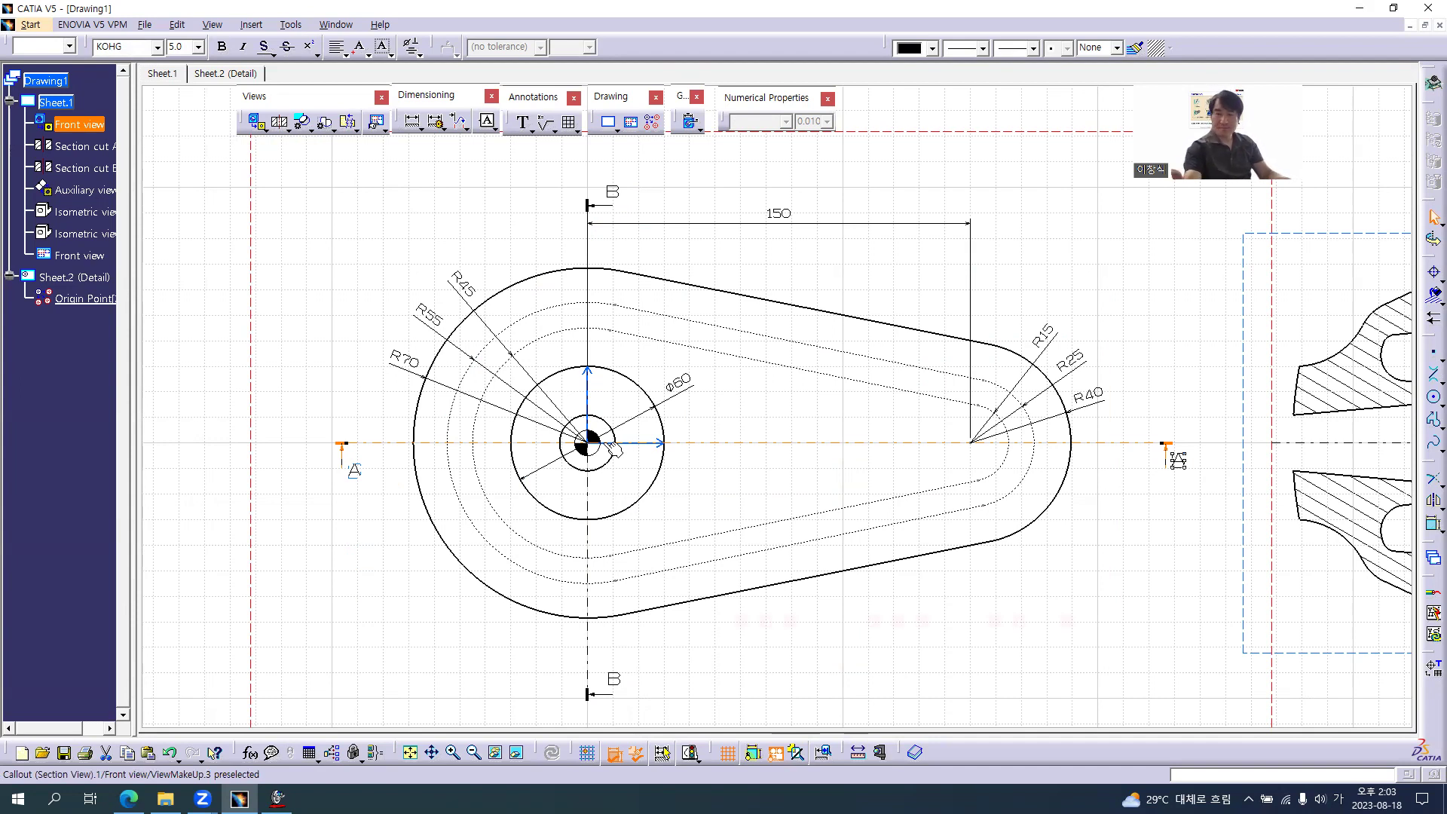
{"action": "left_click", "coordinate": [353, 470]}
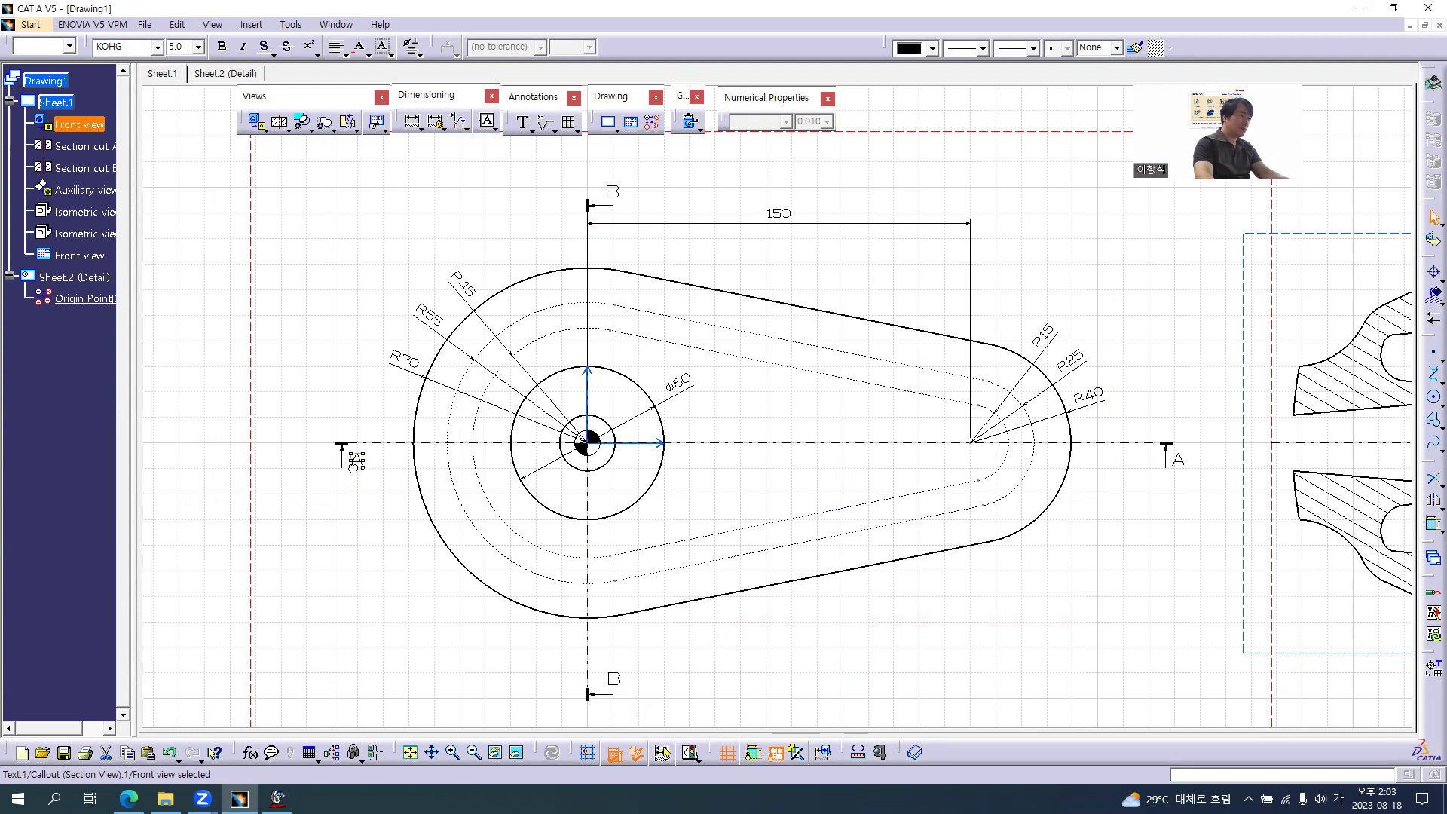
{"action": "left_click", "coordinate": [352, 601]}
Activate the Section cut A-A view and add the text "Section Cut A-A" beneath the section, following the reference drawing
{"action": "middle_click_drag", "start_coordinate": [852, 534], "coordinate": [758, 418]}
{"action": "middle_click_drag", "start_coordinate": [758, 418], "coordinate": [746, 558]}
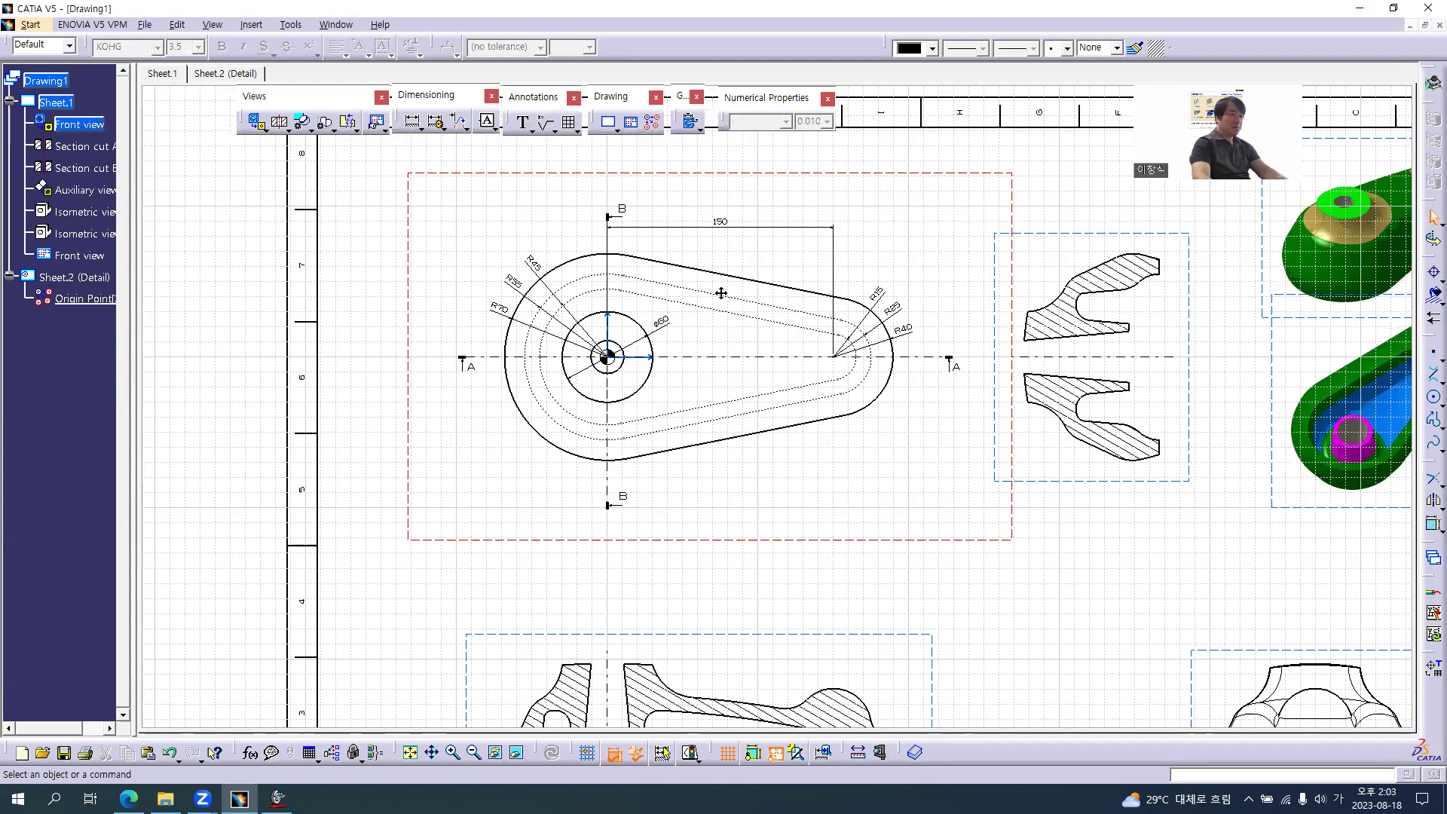
{"action": "middle_click_drag", "start_coordinate": [709, 375], "coordinate": [686, 347]}
{"action": "double_click", "coordinate": [687, 349]}
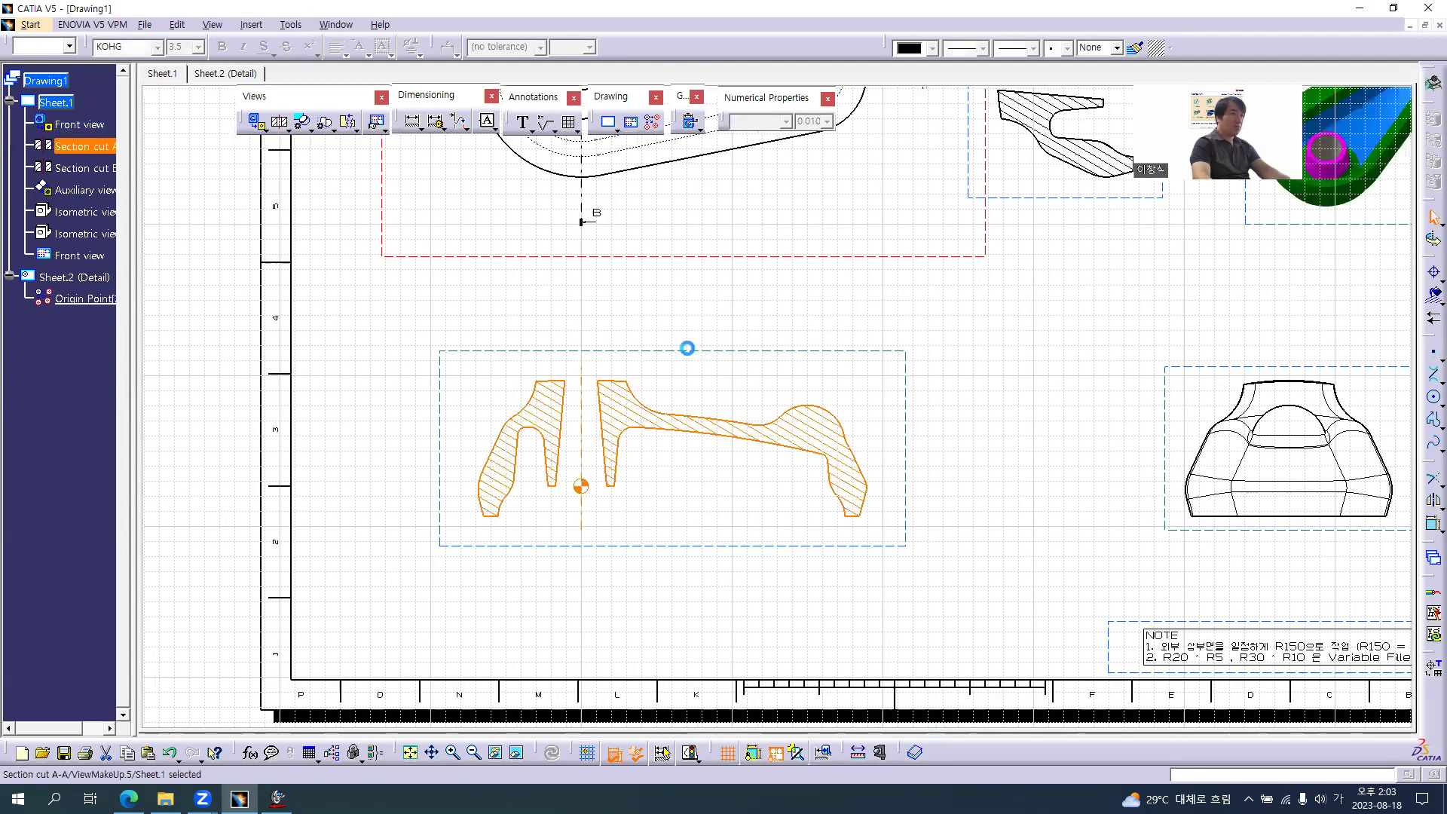
{"action": "key", "text": "alt+Tab"}
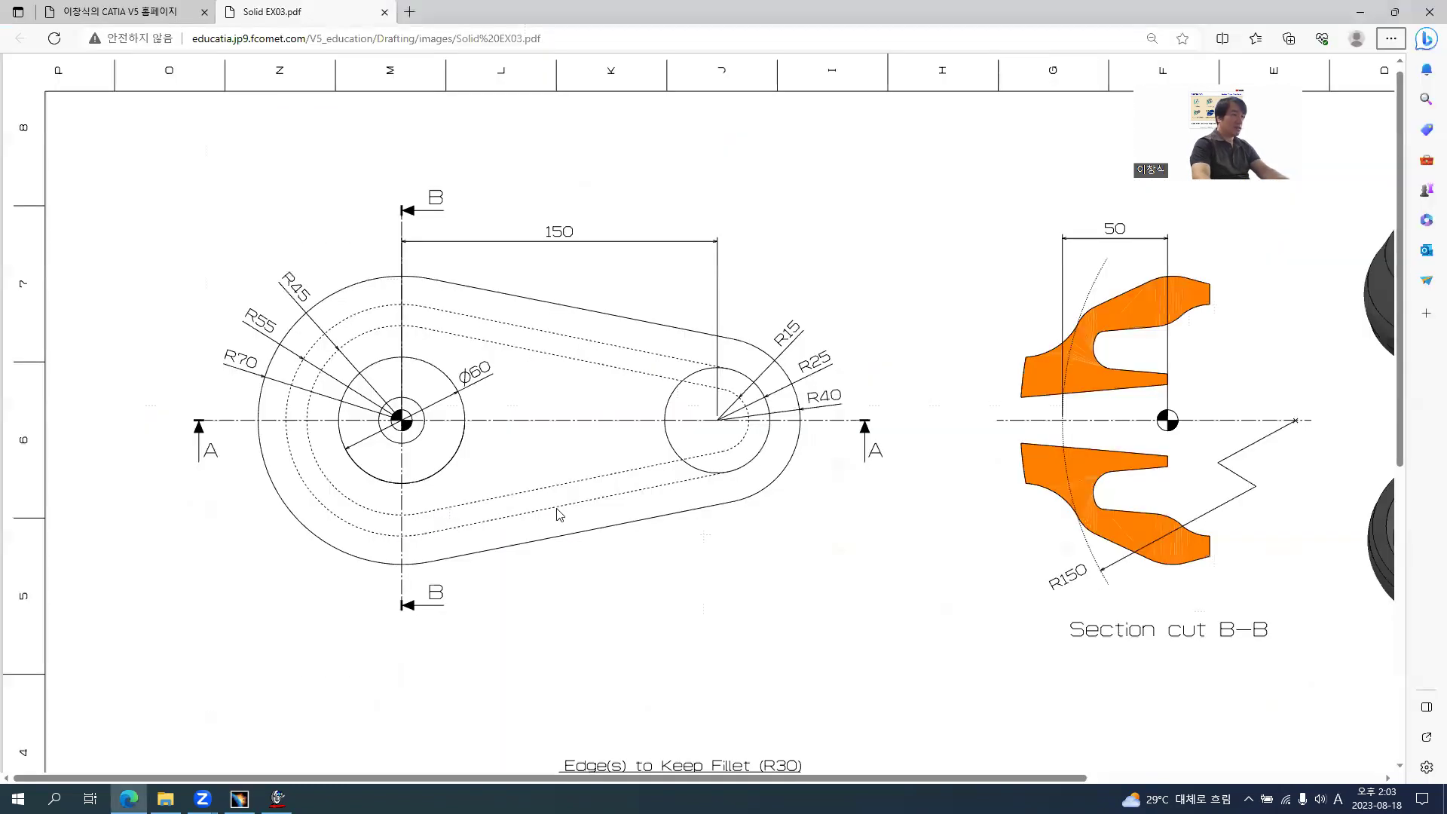
{"action": "scroll", "coordinate": [565, 497], "scroll_direction": "down", "scroll_amount": 7}
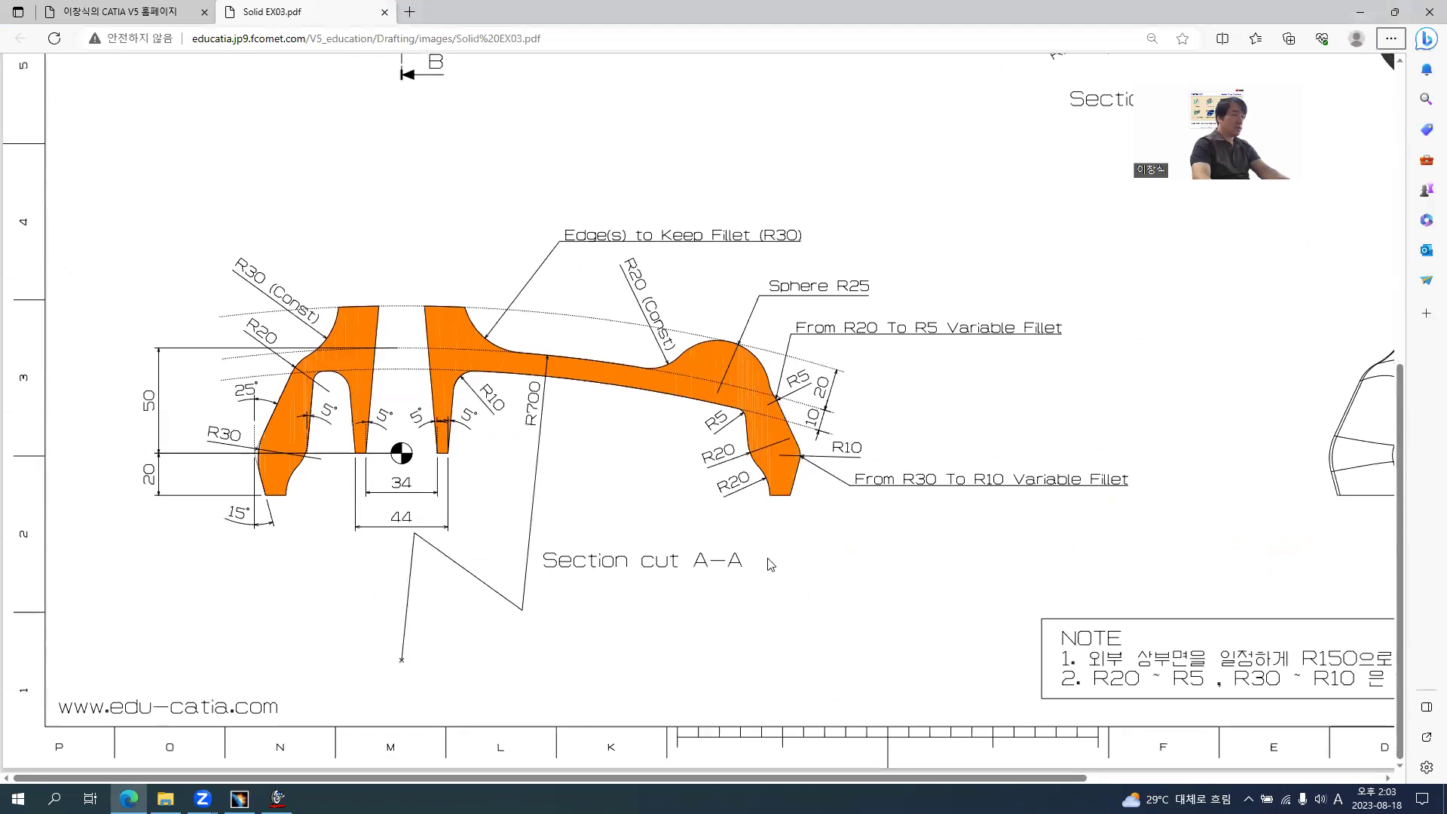
{"action": "key", "text": "alt+Tab"}
{"action": "left_click", "coordinate": [522, 126]}
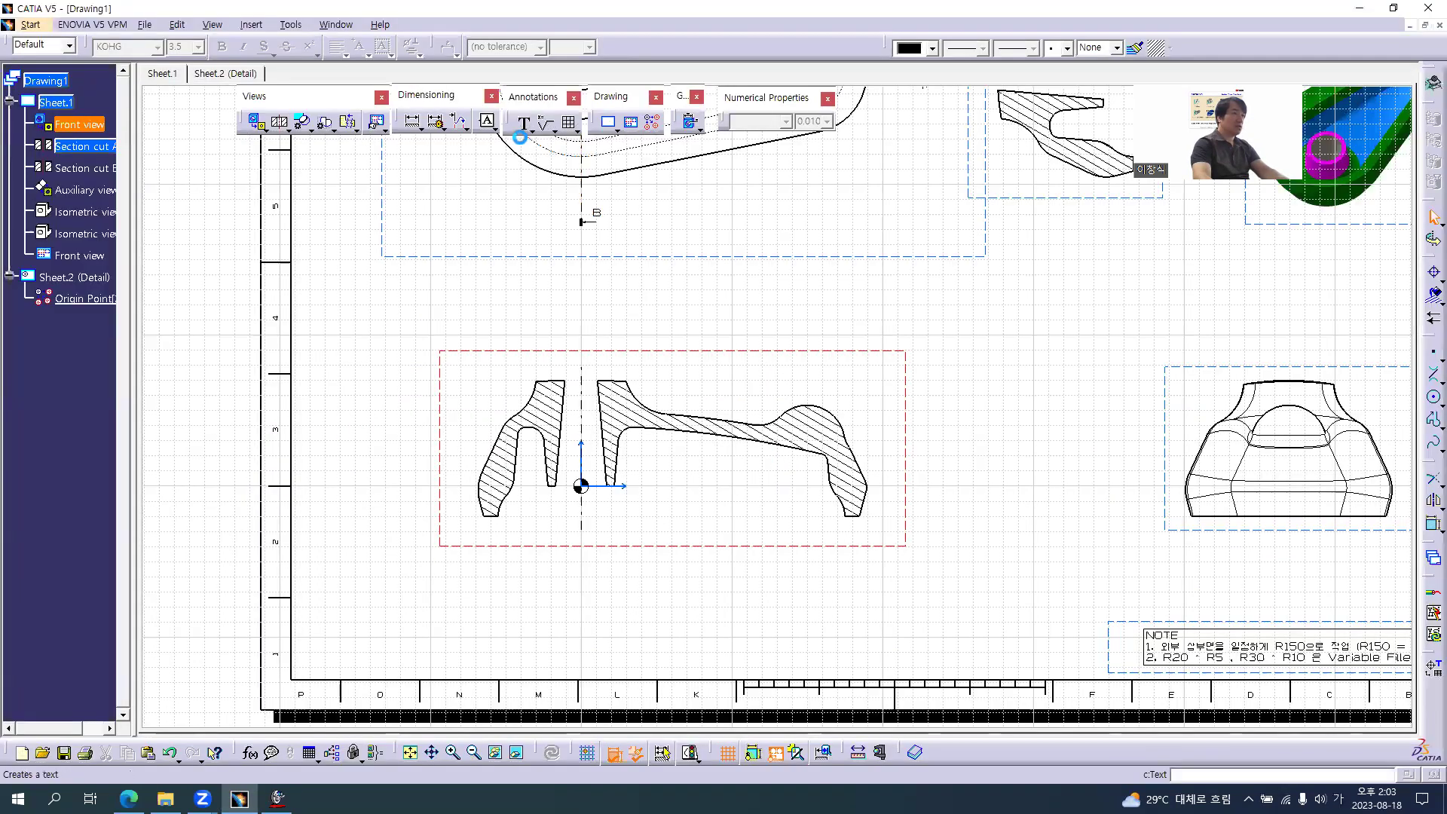
{"action": "left_click", "coordinate": [873, 577]}
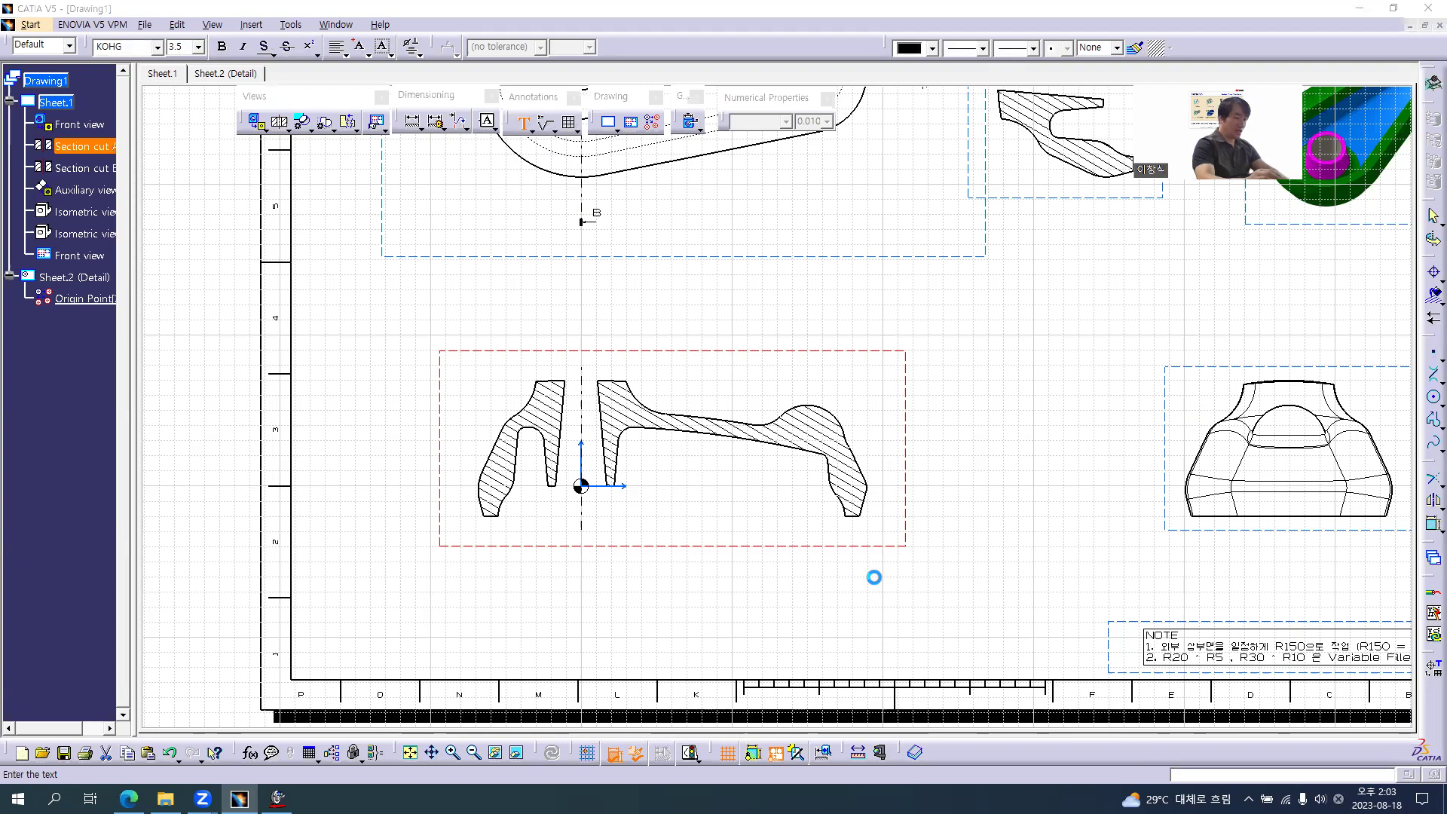
{"action": "type", "text": "ㄴㄷㅊ"}
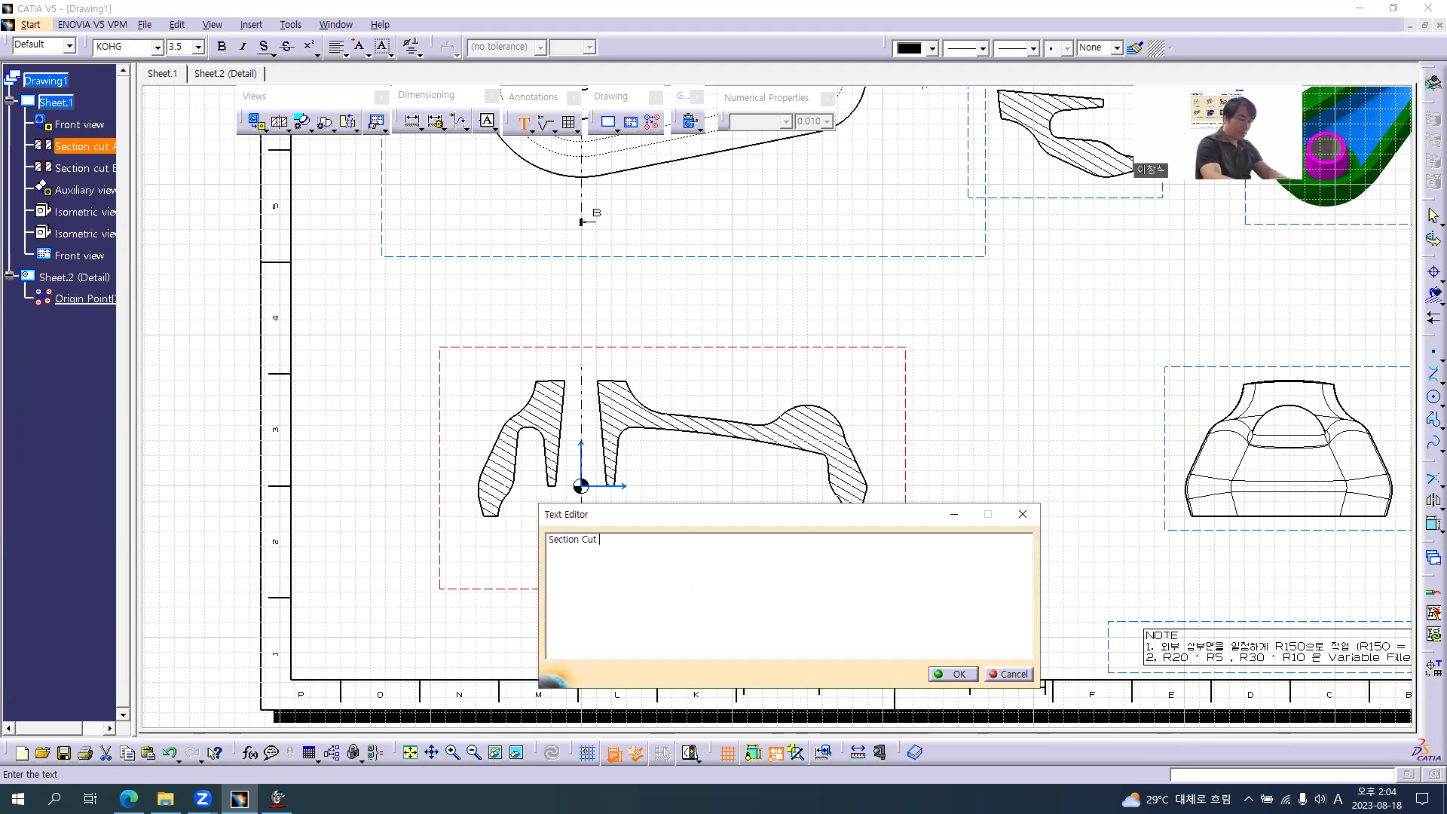
{"action": "key", "text": "Return"}
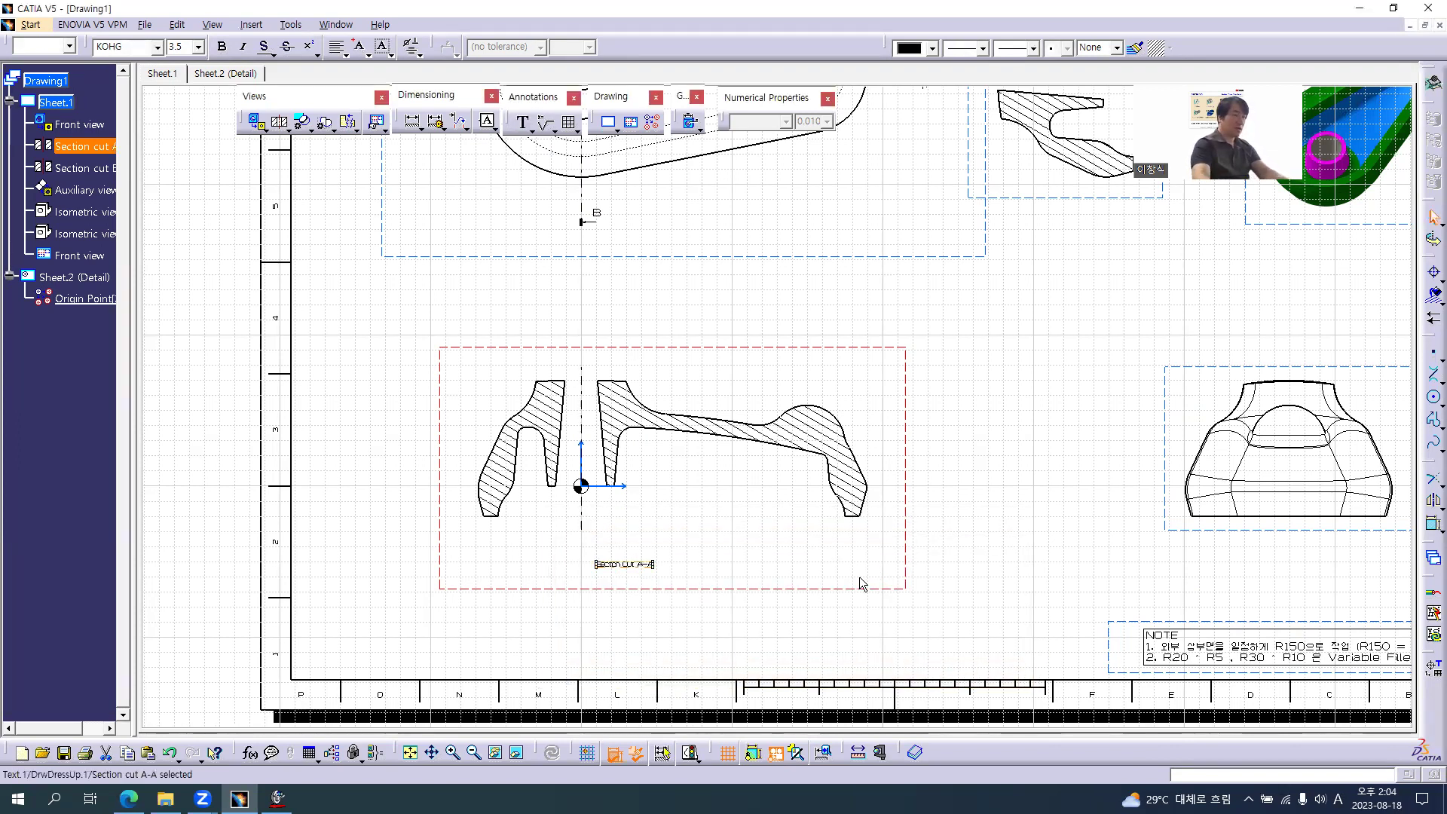
Set the Section Cut A-A caption to a 5 mm font size with 25 % character spacing
{"action": "left_click", "coordinate": [719, 608]}
{"action": "left_click", "coordinate": [624, 563]}
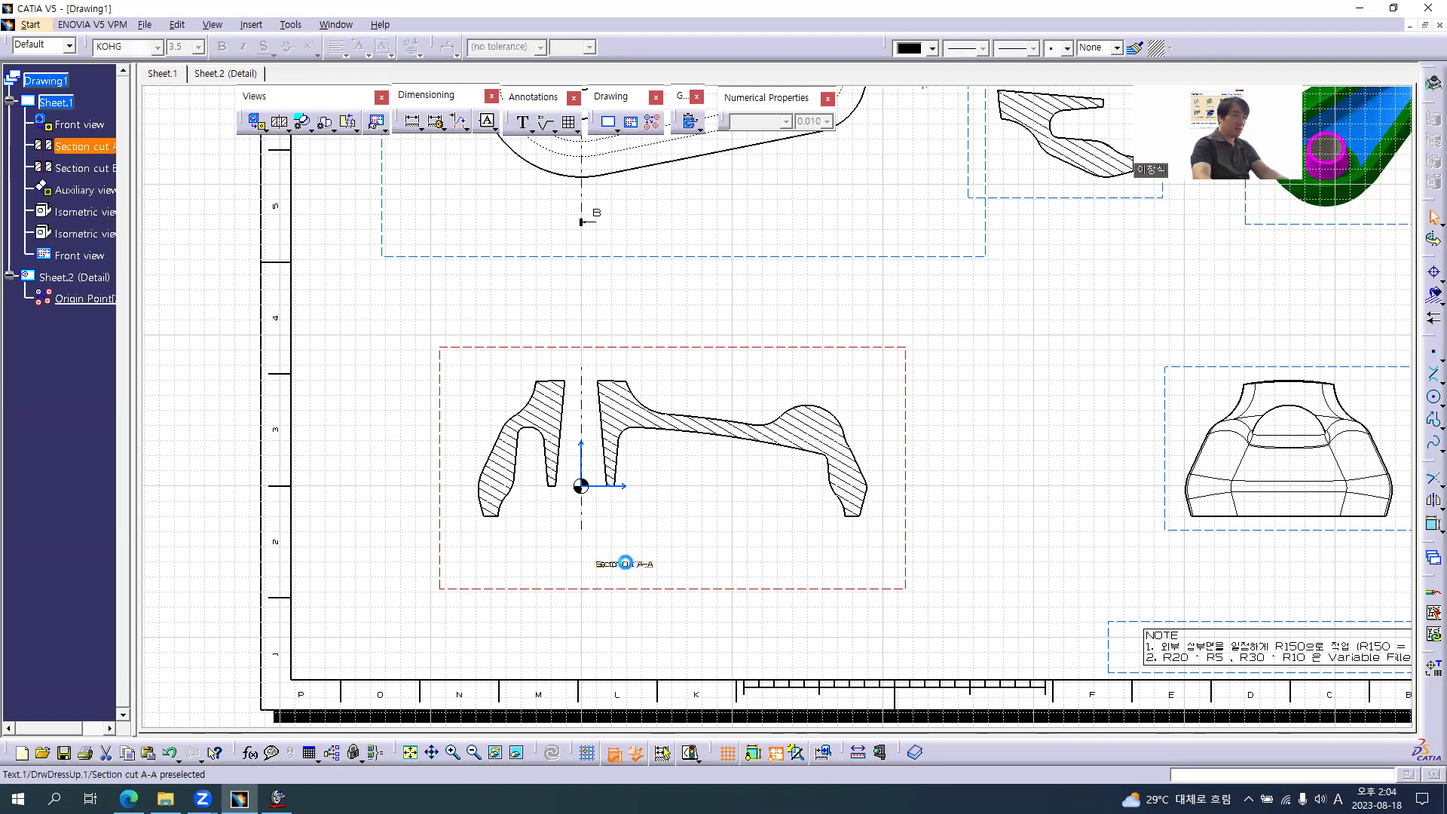
{"action": "key", "text": "alt+Return"}
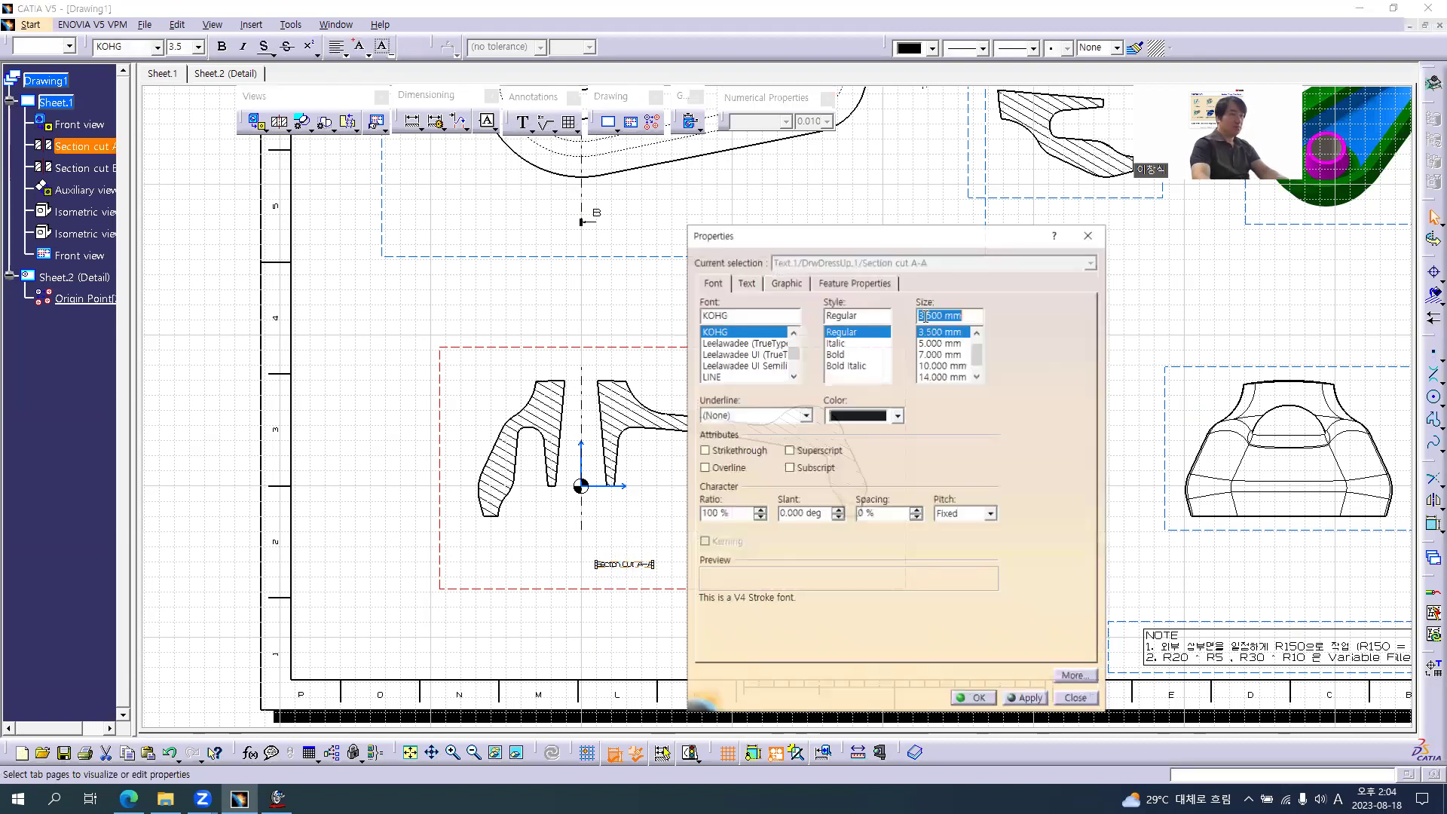
{"action": "left_click", "coordinate": [934, 343]}
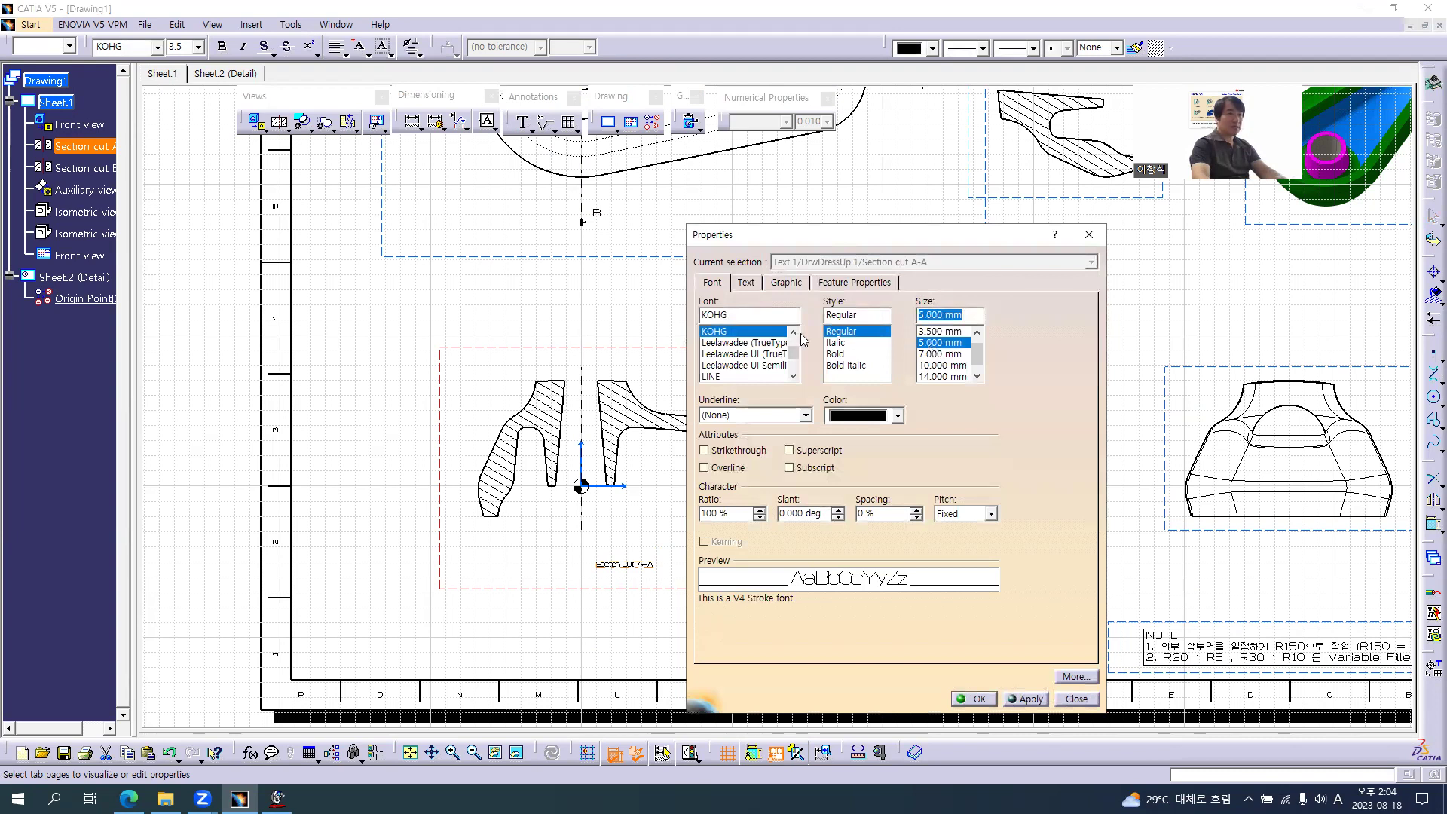
{"action": "left_click_drag", "start_coordinate": [865, 514], "coordinate": [808, 514]}
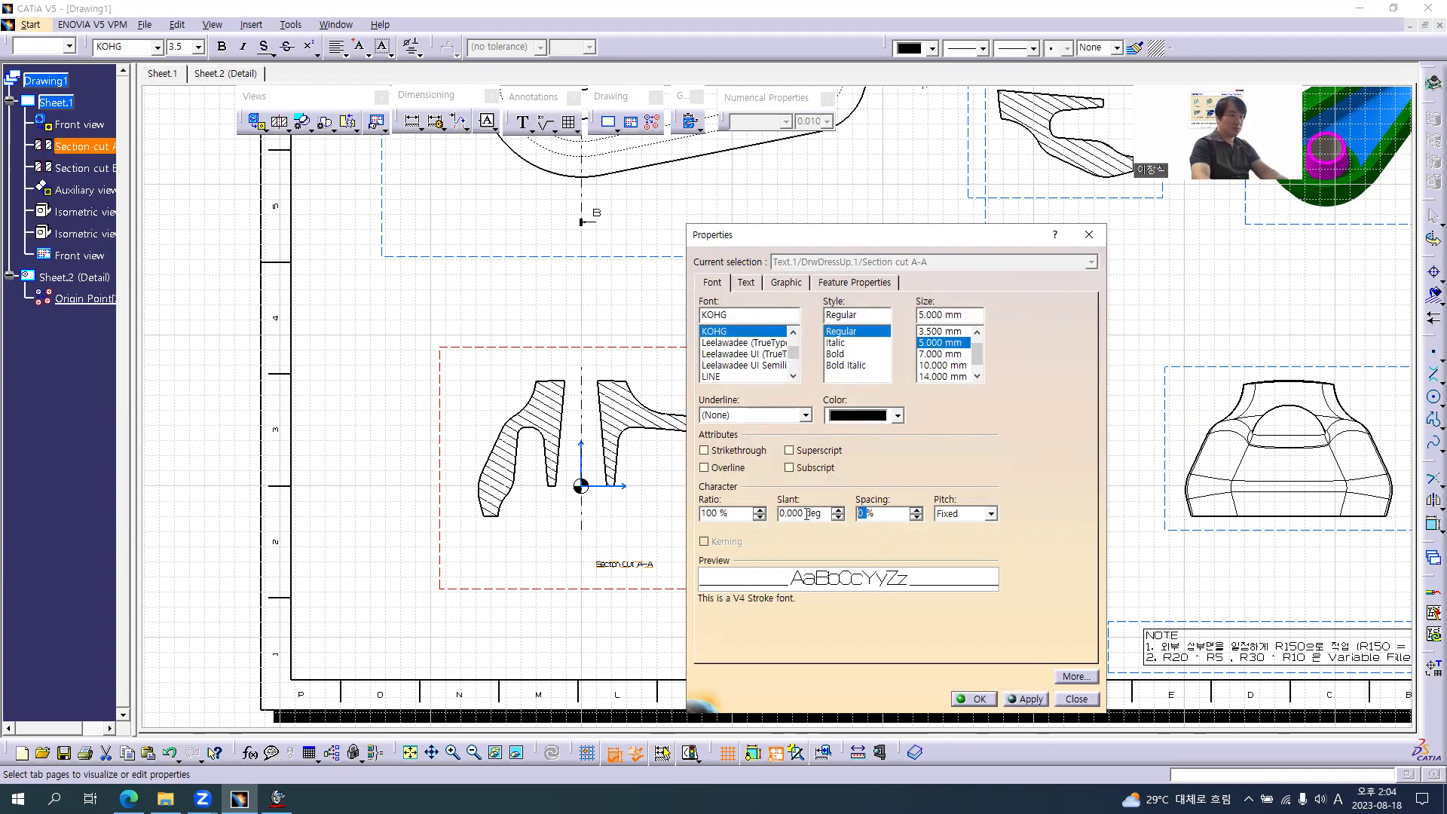
{"action": "type", "text": "25"}
{"action": "left_click", "coordinate": [1024, 698]}
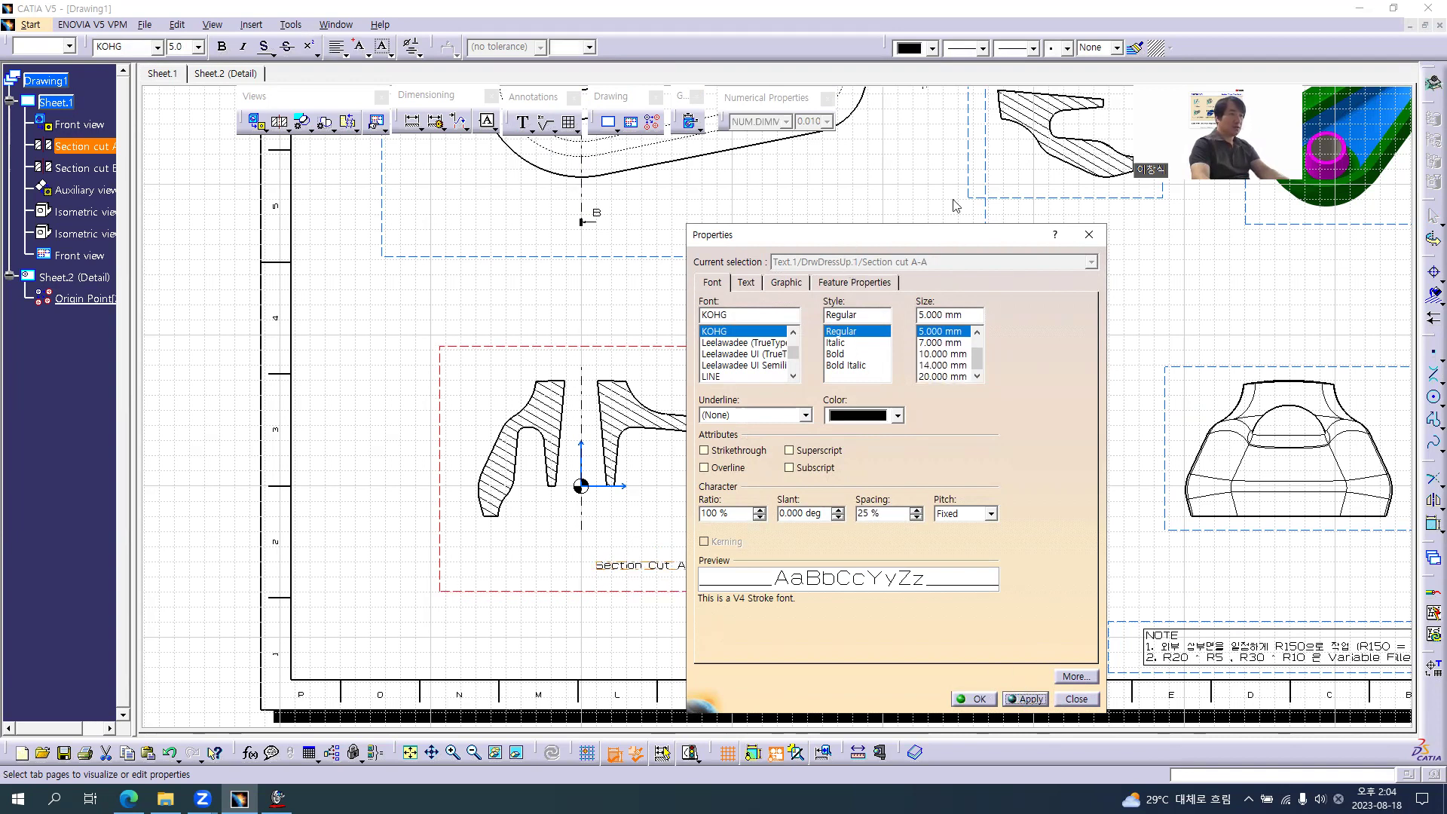
Compare the caption with the reference drawing and increase its font size to 7 mm
{"action": "key", "text": "alt+Tab"}
{"action": "key", "text": "alt+Tab"}
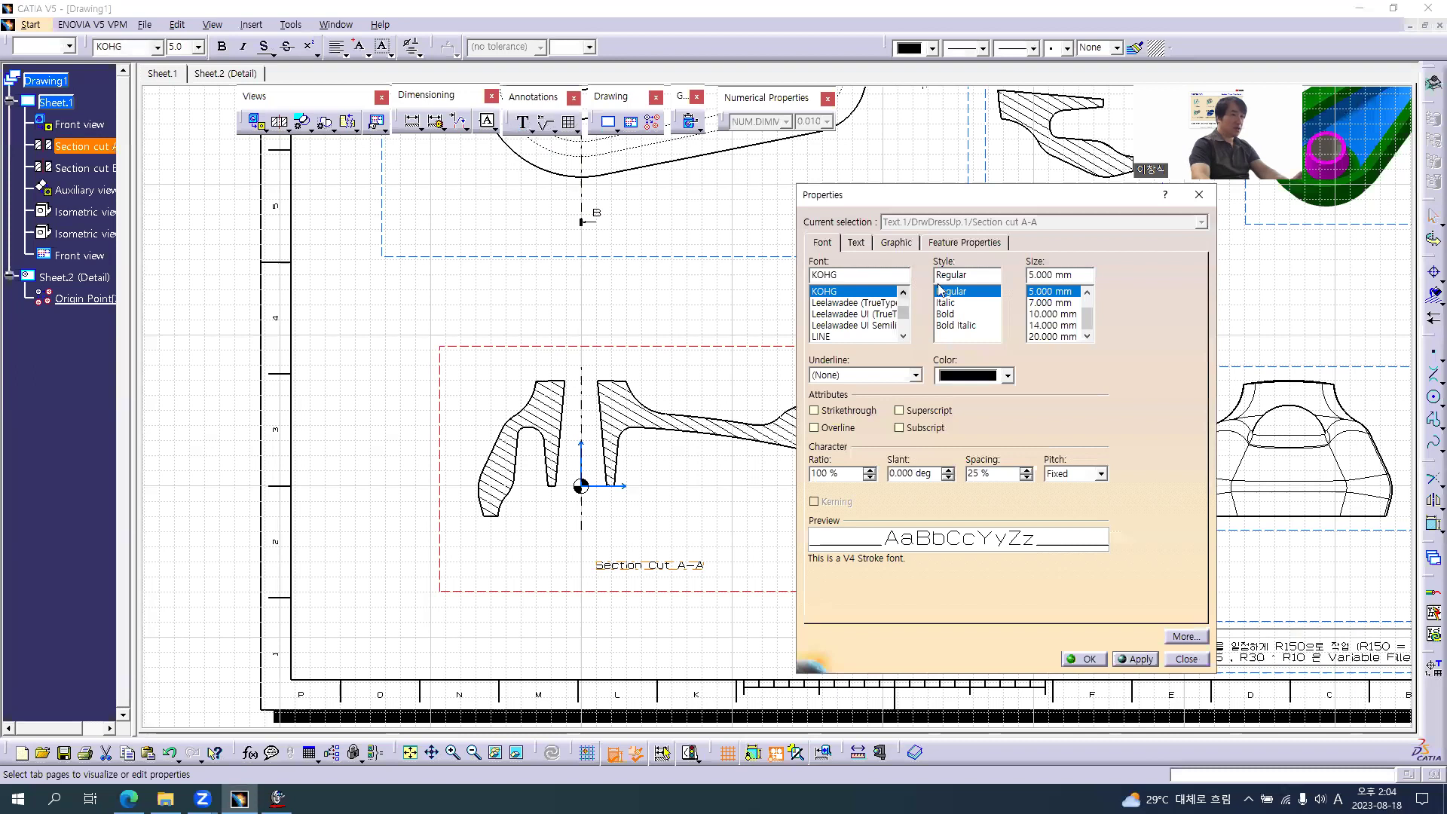
{"action": "left_click", "coordinate": [1052, 302]}
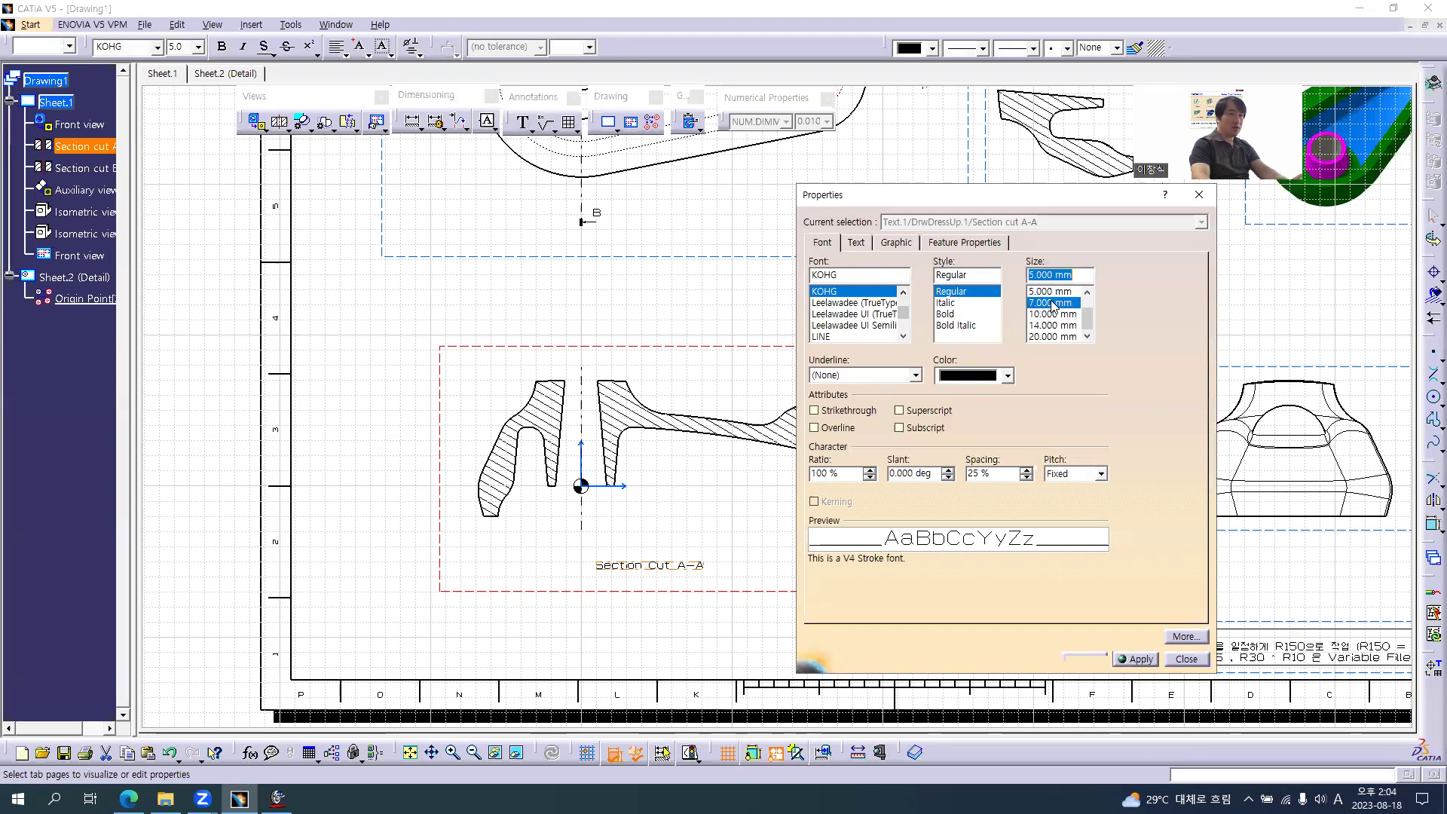
{"action": "left_click", "coordinate": [1136, 658]}
{"action": "left_click", "coordinate": [1097, 660]}
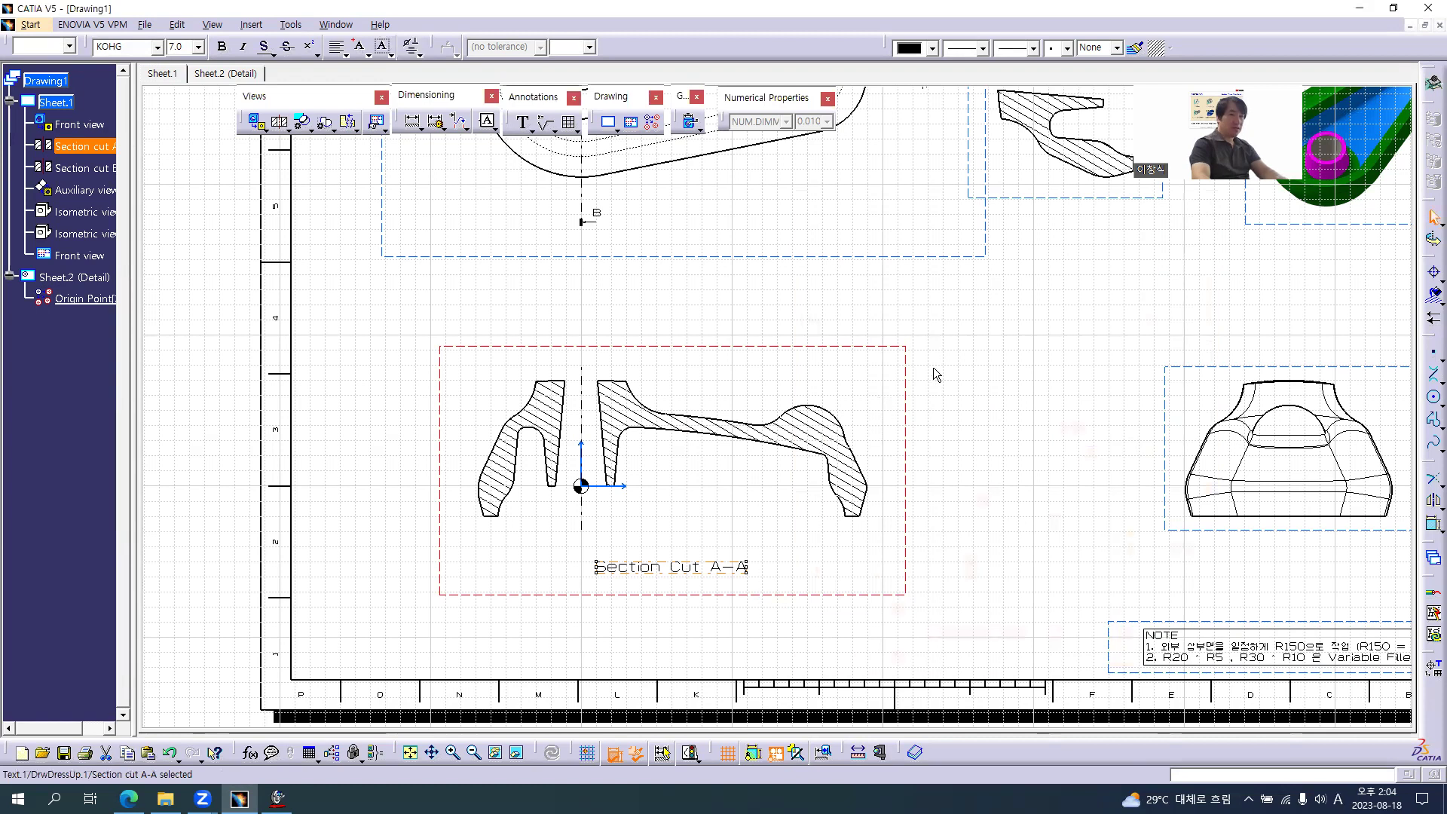
Activate the Section cut B-B view, paste a copy of the Section Cut A-A caption into it, and check the reference drawing
{"action": "left_click", "coordinate": [1074, 197]}
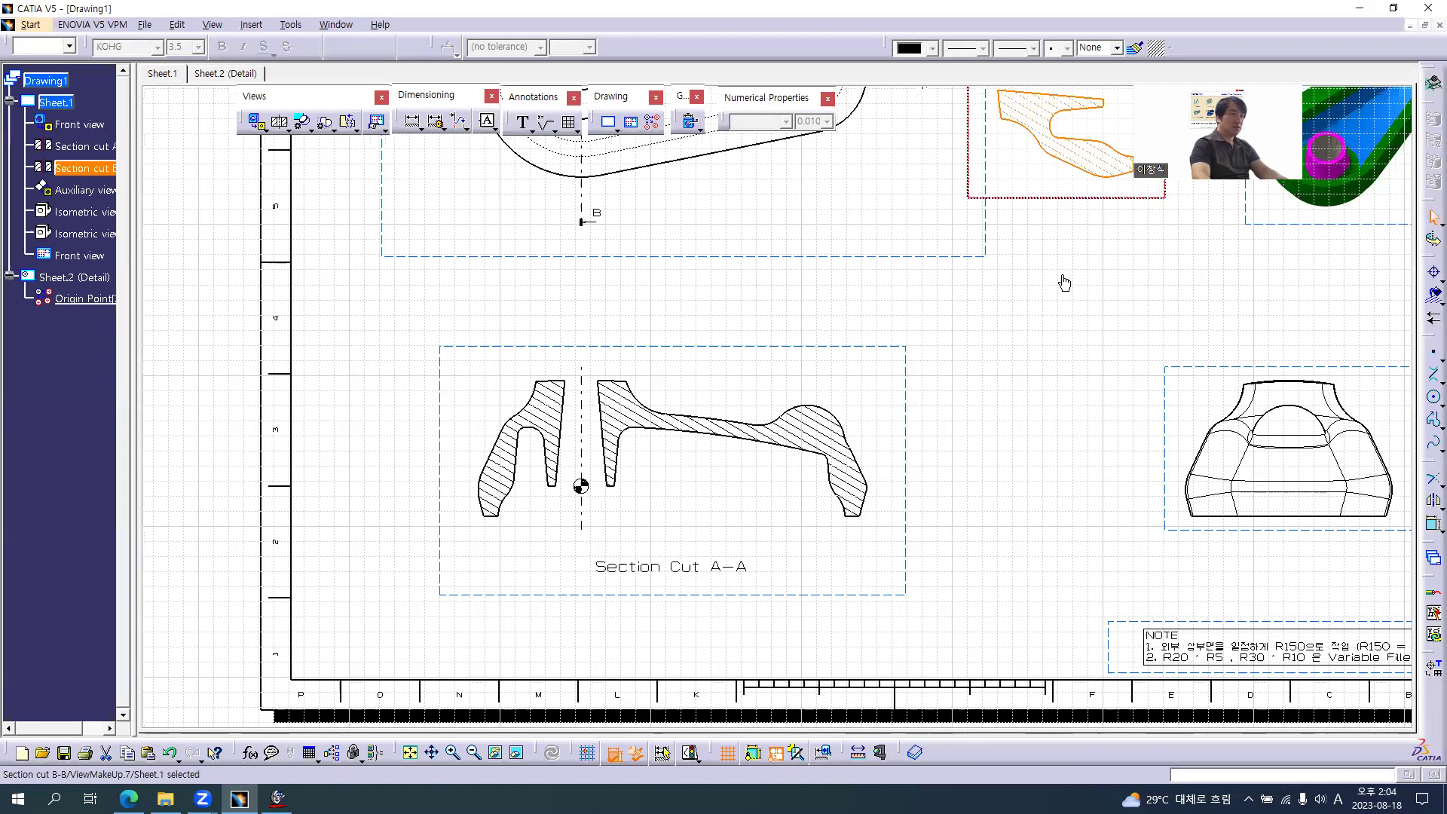
{"action": "key", "text": "alt+Tab"}
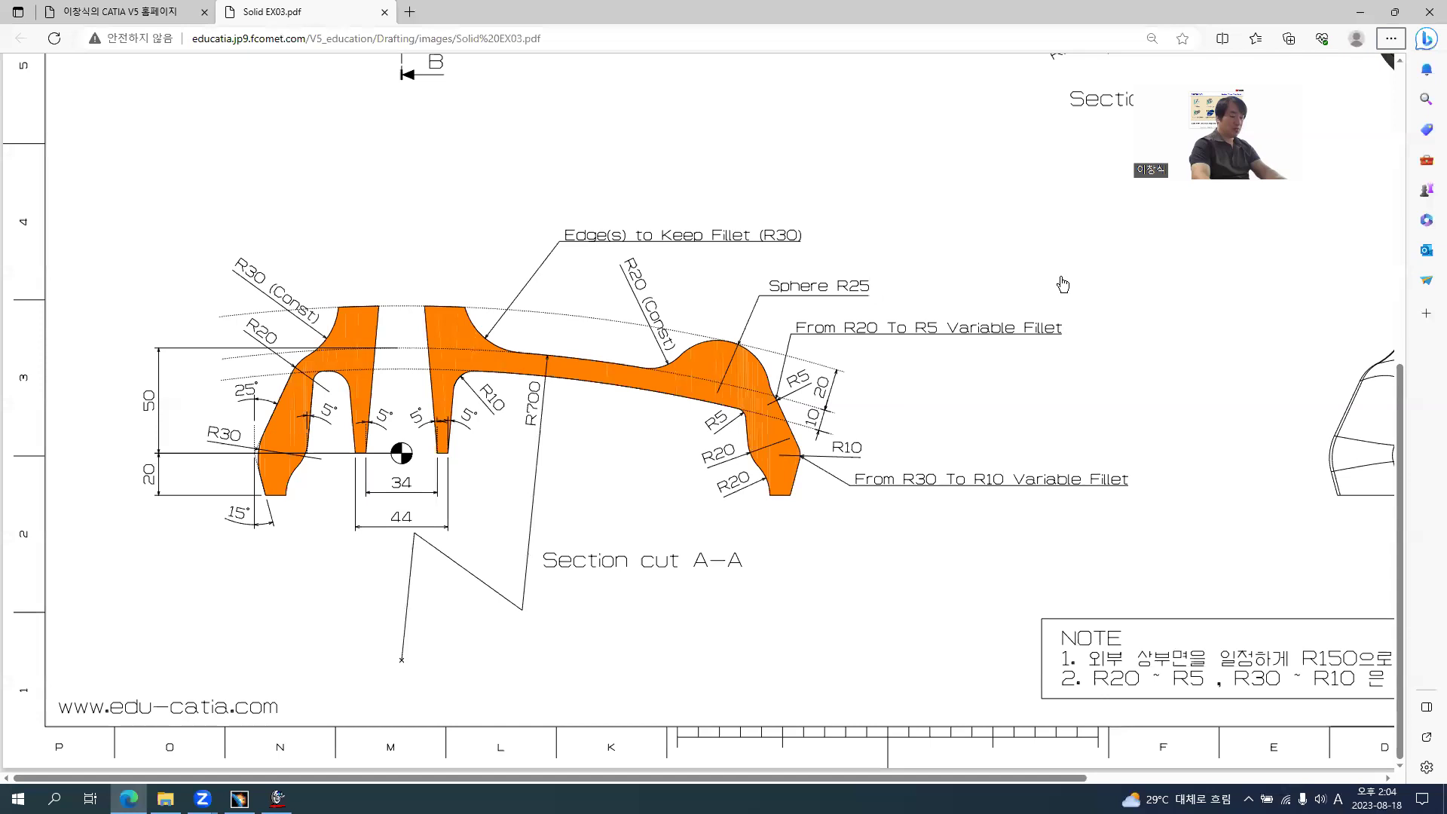
{"action": "key", "text": "alt+Tab"}
{"action": "middle_click_drag", "start_coordinate": [901, 445], "coordinate": [834, 498]}
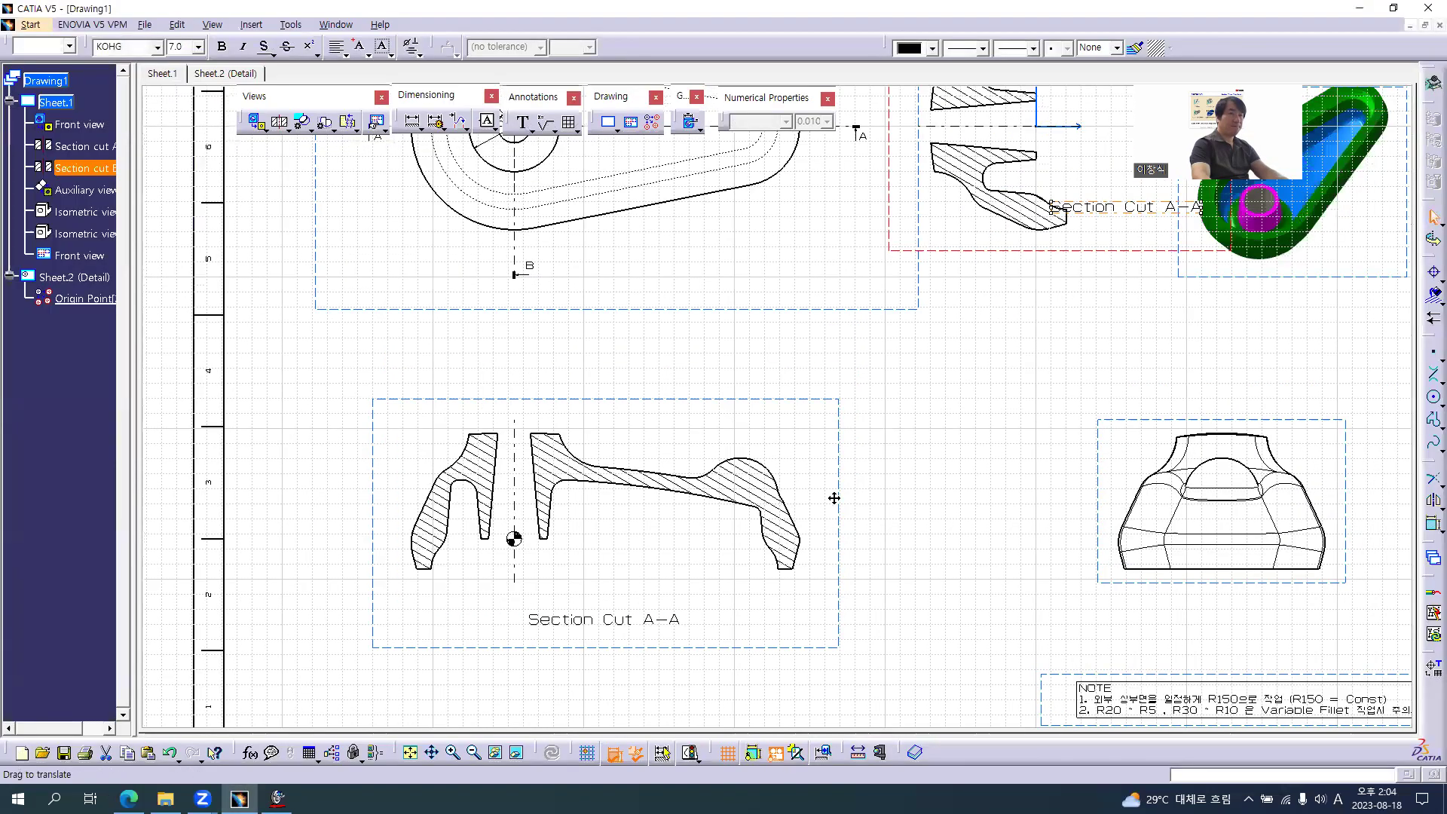
{"action": "middle_click_drag", "start_coordinate": [914, 424], "coordinate": [718, 625]}
{"action": "key", "text": "alt+Tab"}
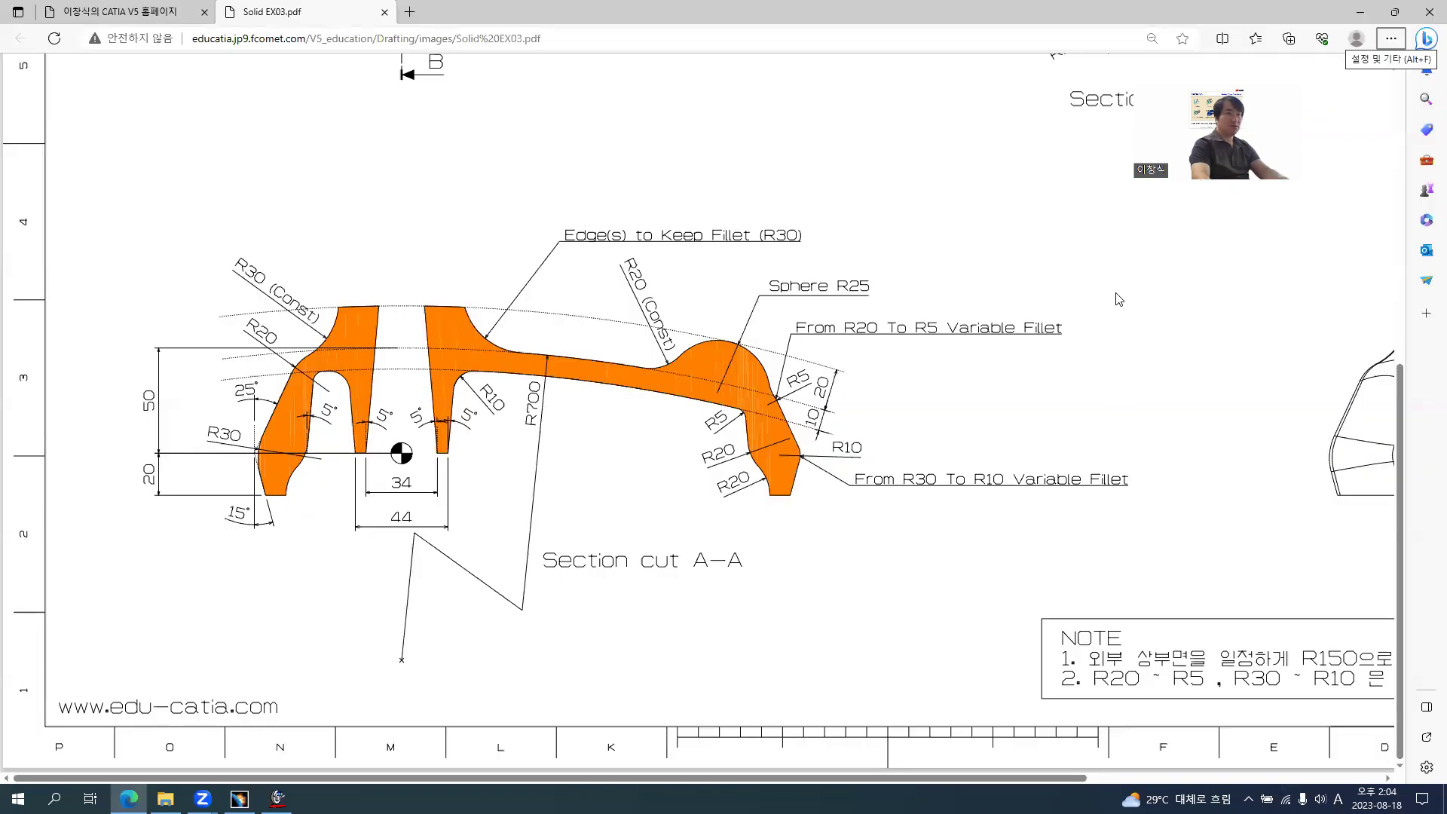
Place the pasted caption beneath the B-B section and change its text to "Section Cut B-B"
{"action": "scroll", "coordinate": [1117, 299], "scroll_direction": "down", "scroll_amount": 4, "text": "ctrl"}
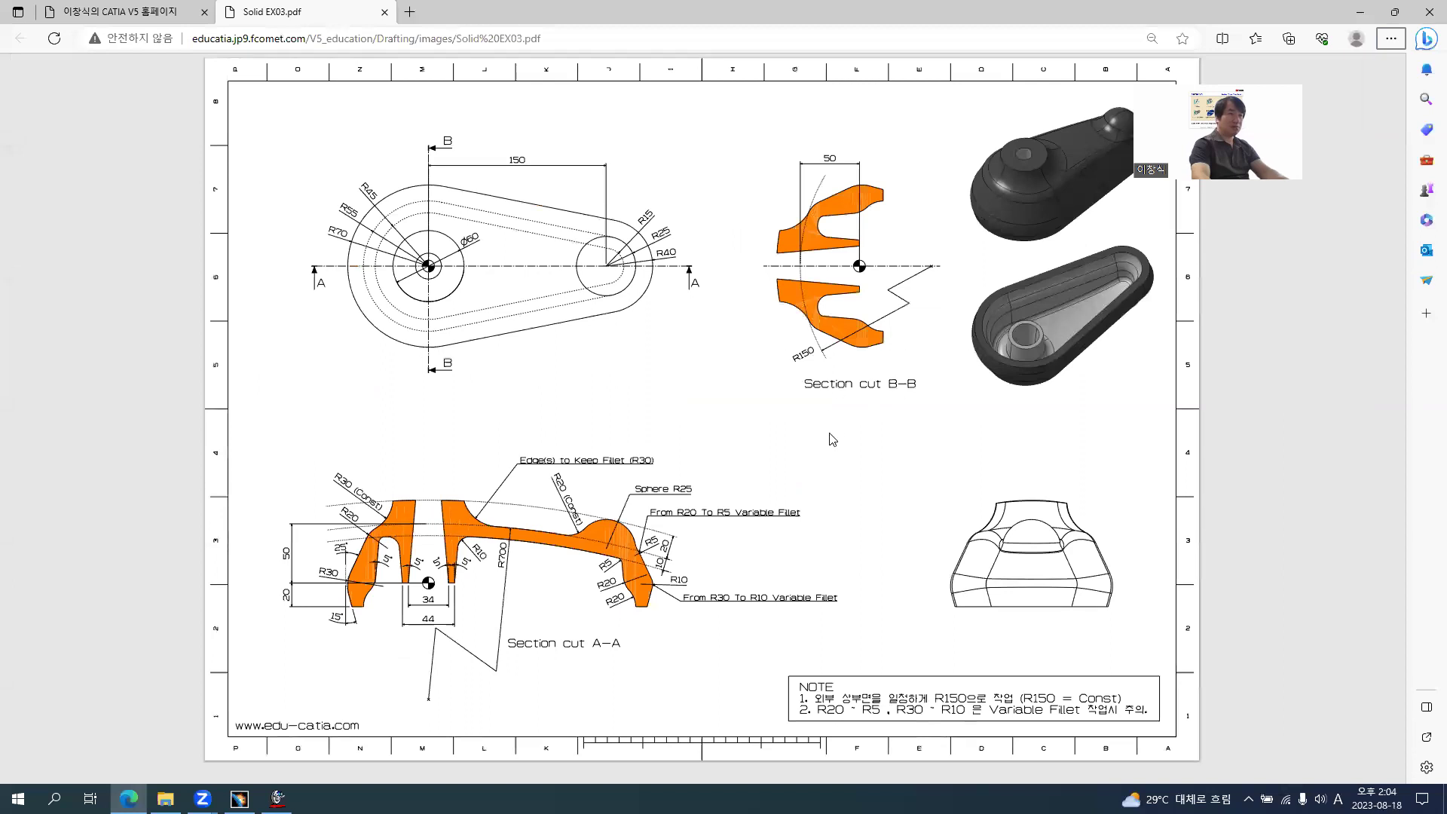
{"action": "key", "text": "alt+Tab"}
{"action": "left_click_drag", "start_coordinate": [857, 416], "coordinate": [811, 467]}
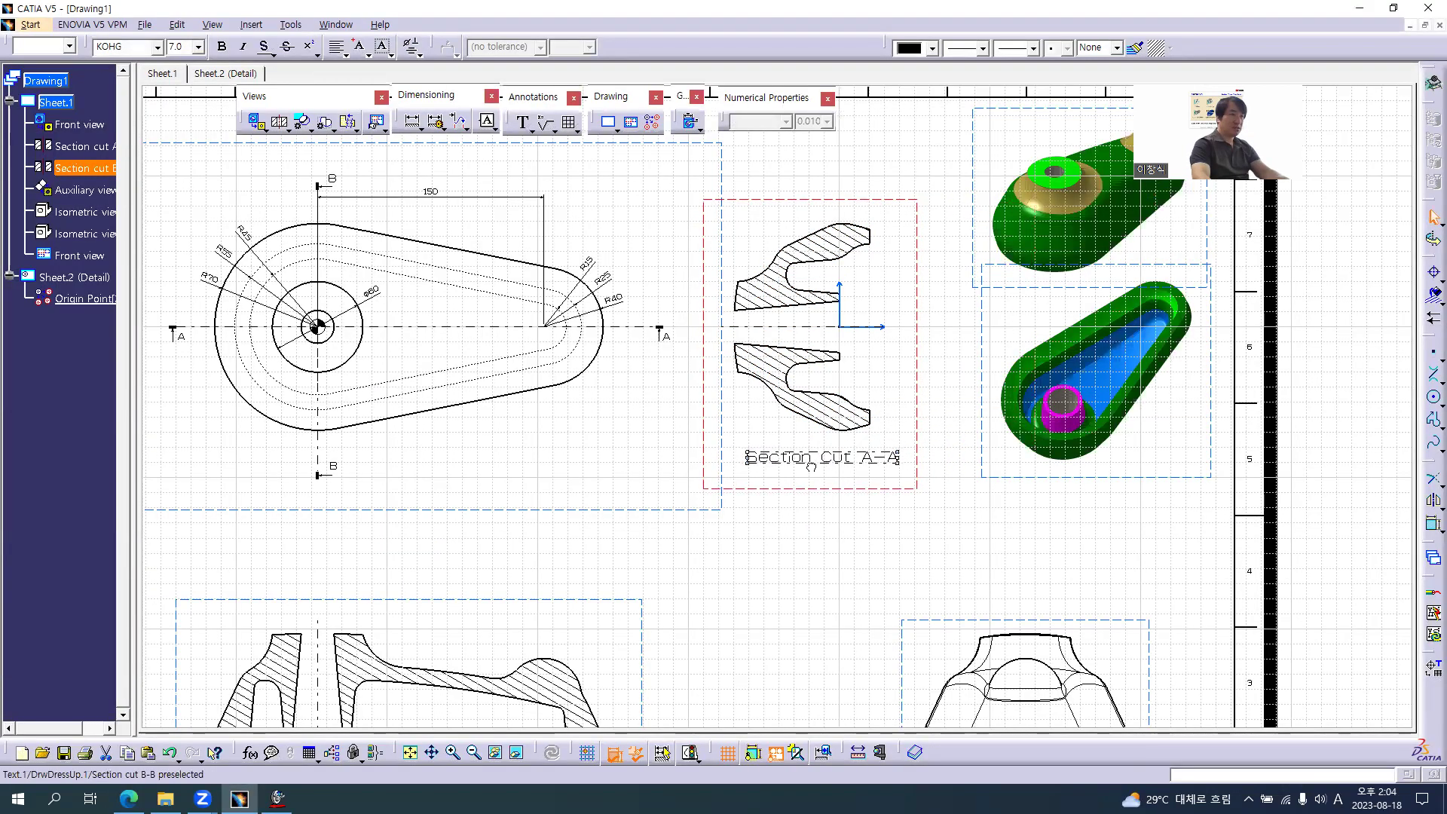
{"action": "double_click", "coordinate": [823, 459]}
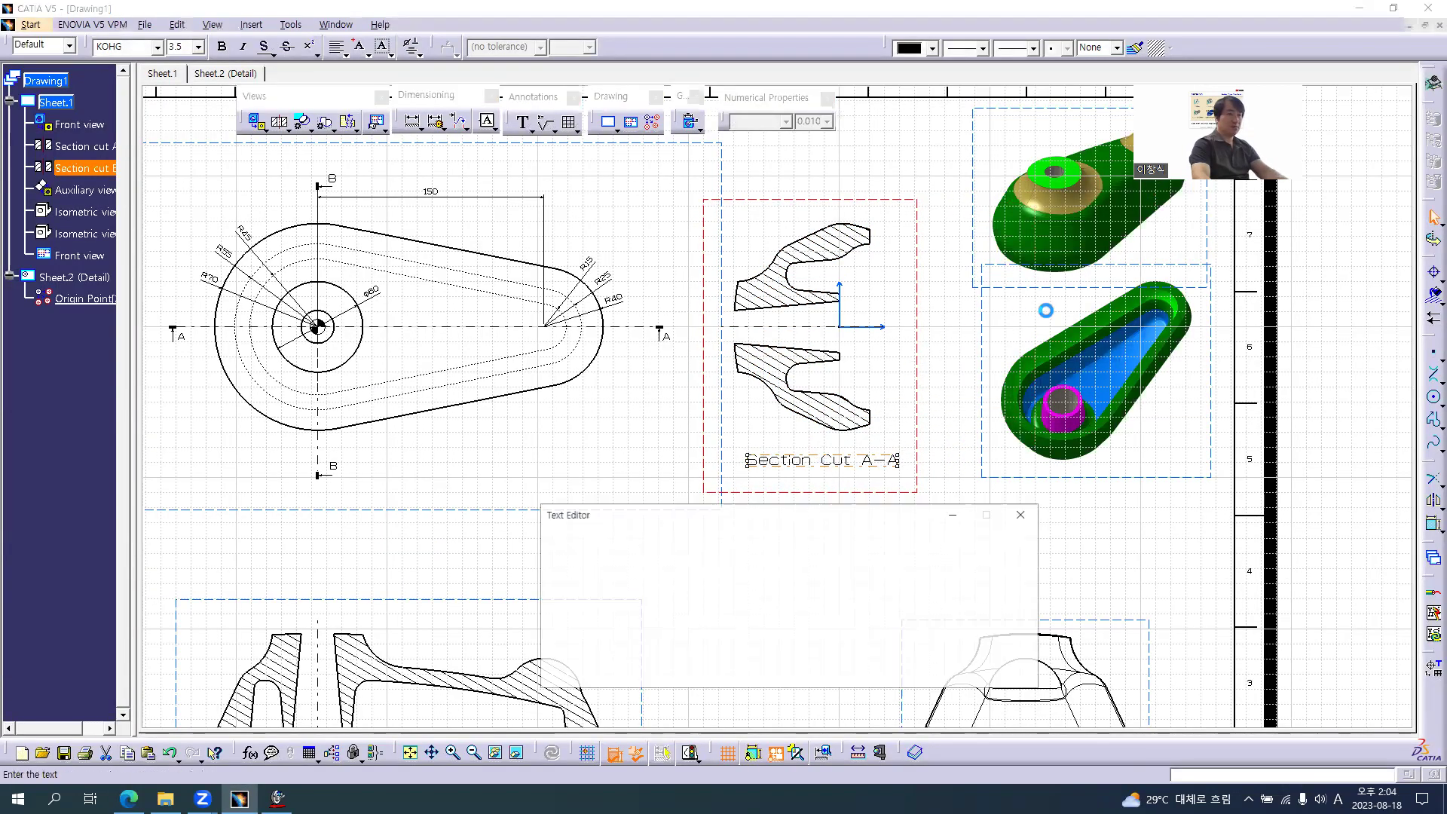
{"action": "left_click_drag", "start_coordinate": [599, 543], "coordinate": [665, 540]}
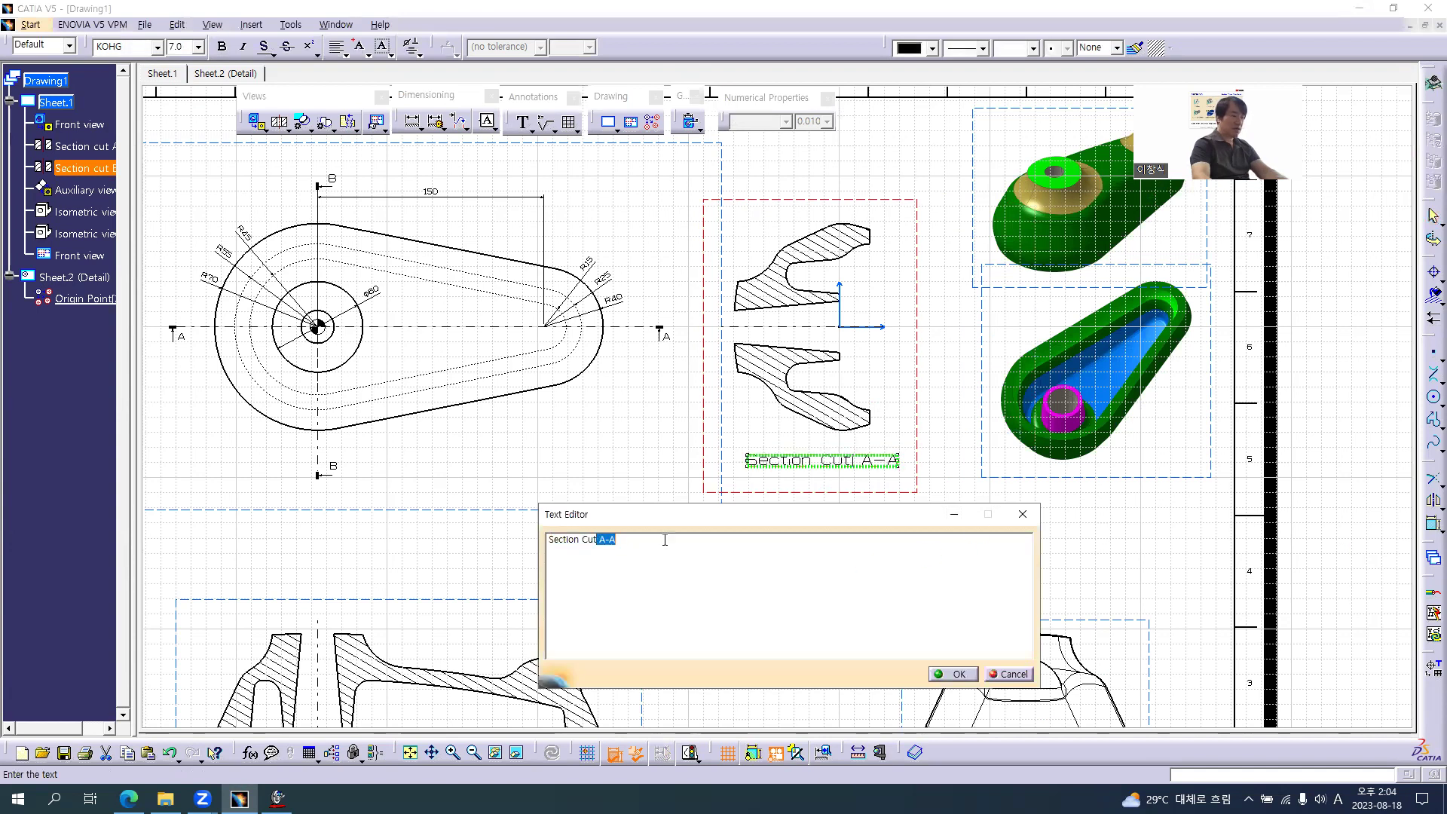
{"action": "key", "text": "BackSpace"}
{"action": "type", "text": "B-B"}
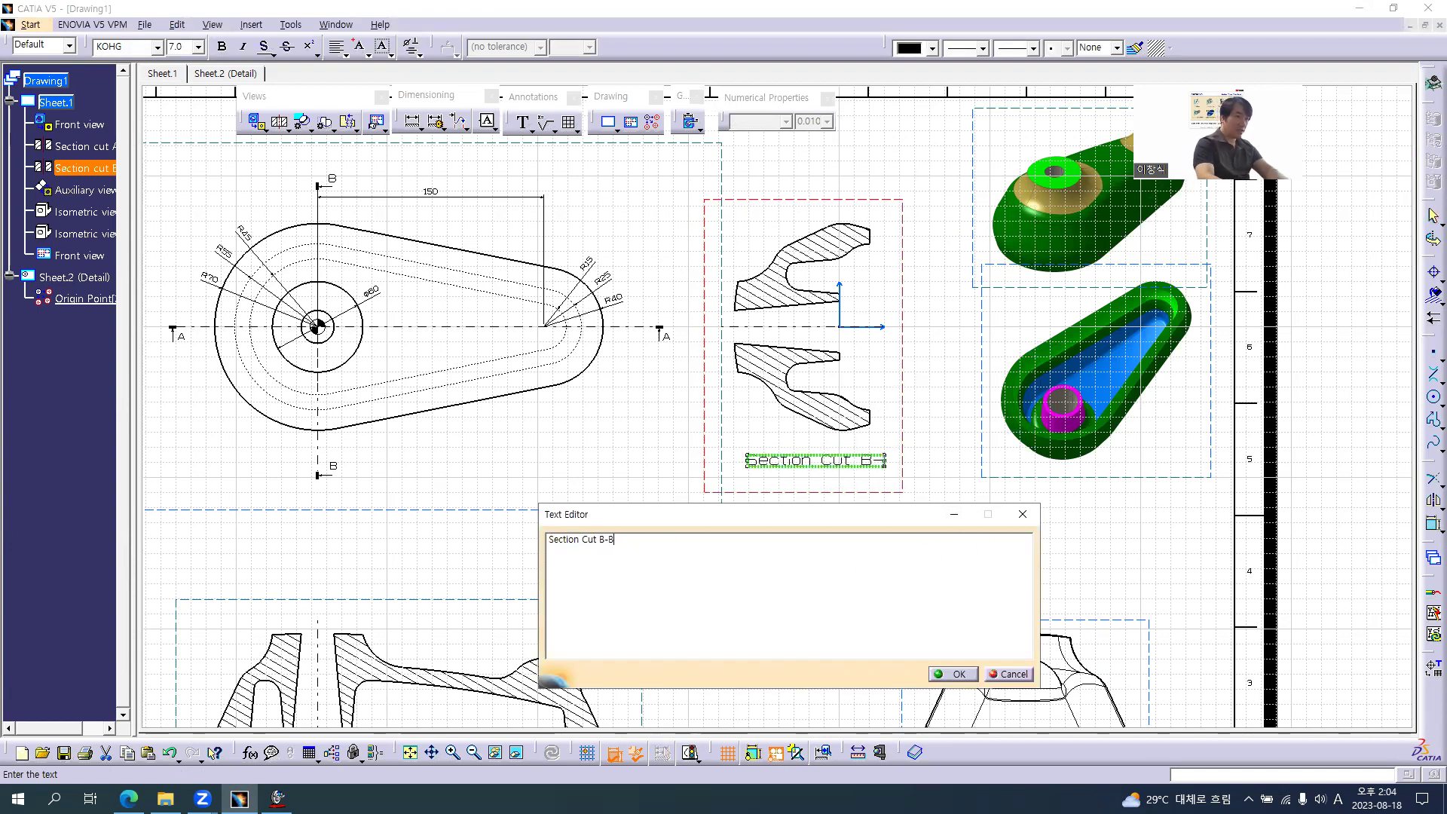
{"action": "left_click", "coordinate": [953, 674]}
{"action": "left_click", "coordinate": [670, 541]}
Activate the Section cut A-A view and examine that section's dimensions in the reference drawing
{"action": "middle_click_drag", "start_coordinate": [604, 545], "coordinate": [851, 369]}
{"action": "double_click", "coordinate": [776, 272]}
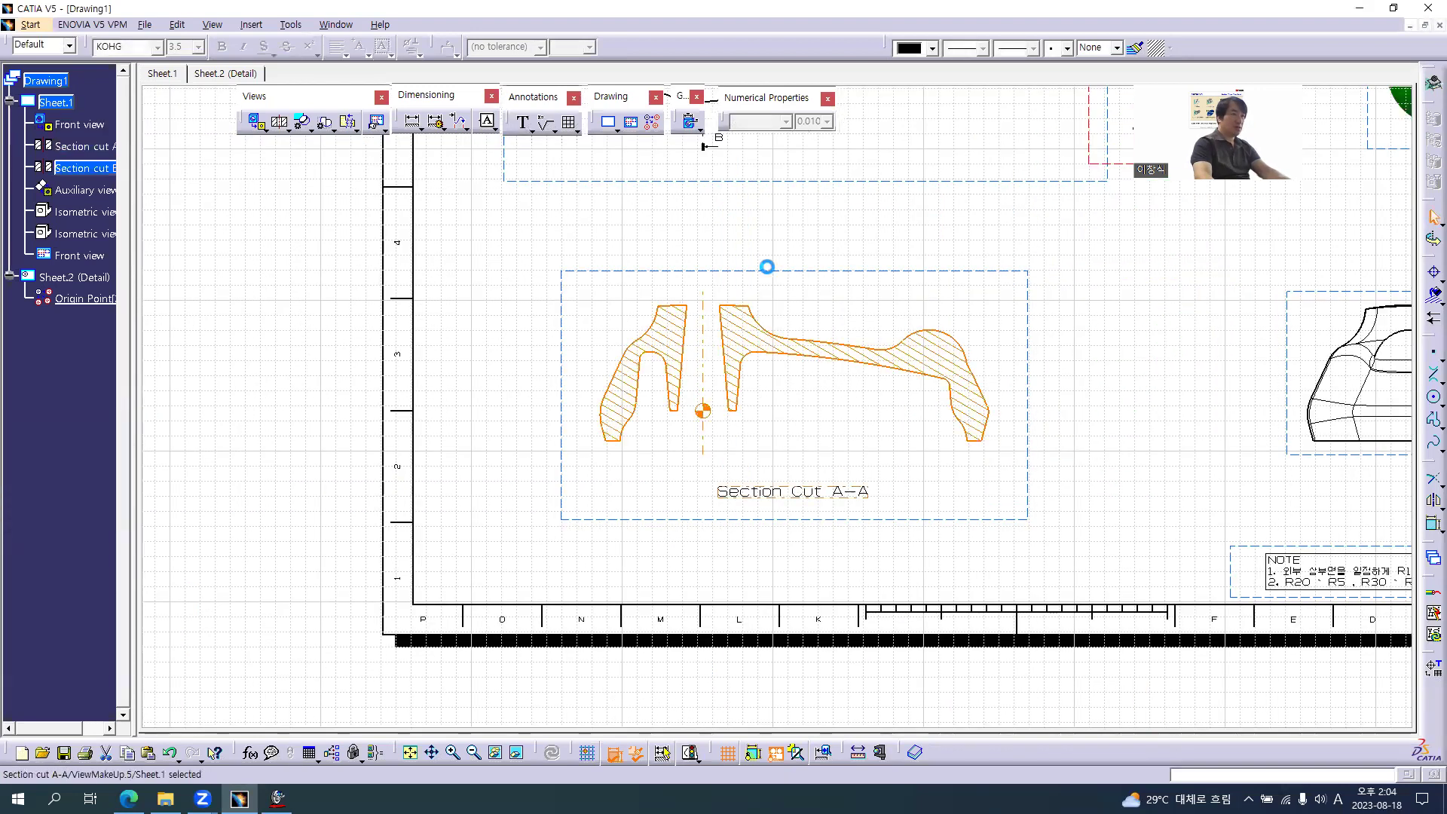
{"action": "middle_click_drag", "start_coordinate": [661, 407], "coordinate": [662, 340]}
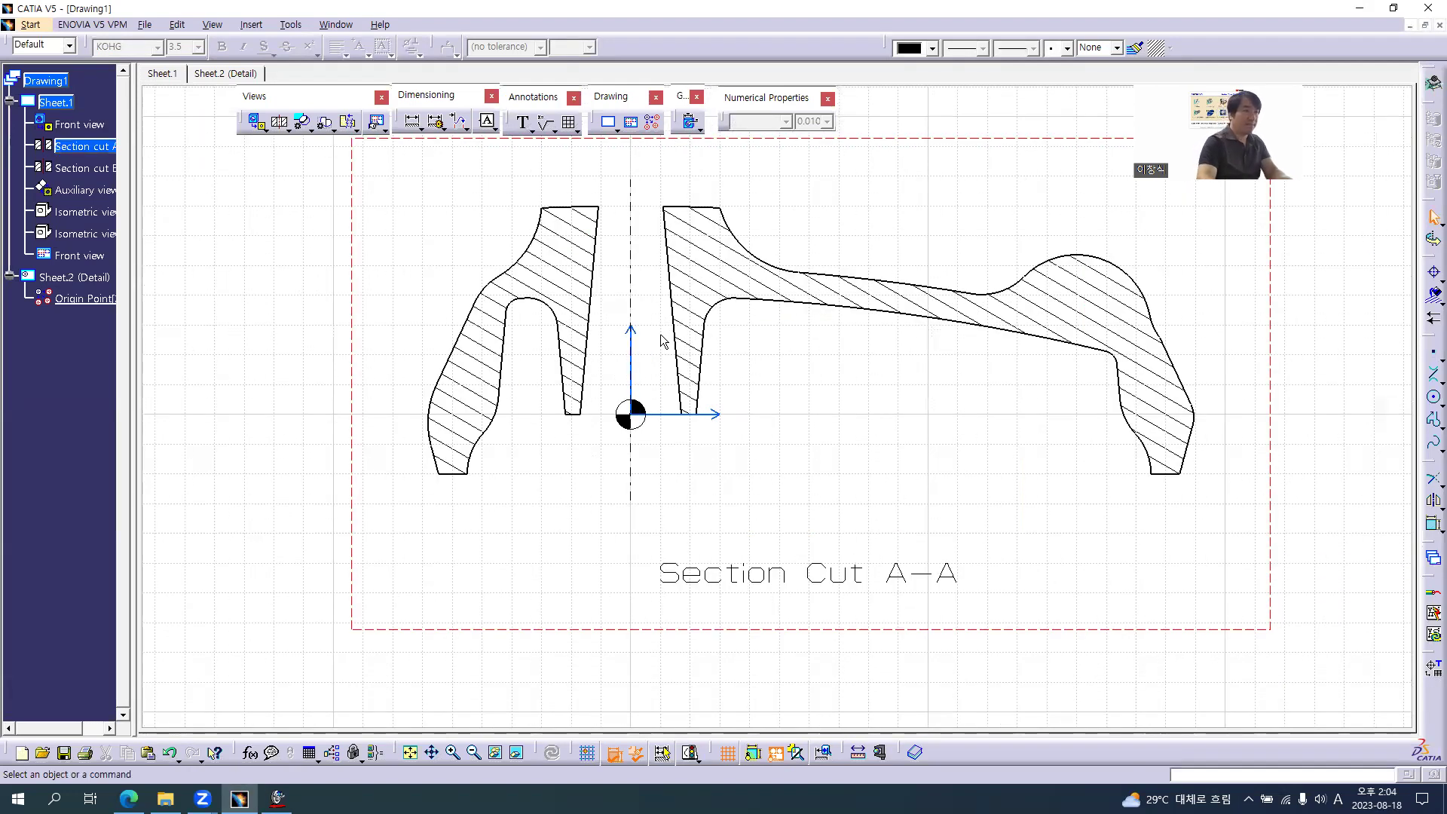
{"action": "key", "text": "alt+Tab"}
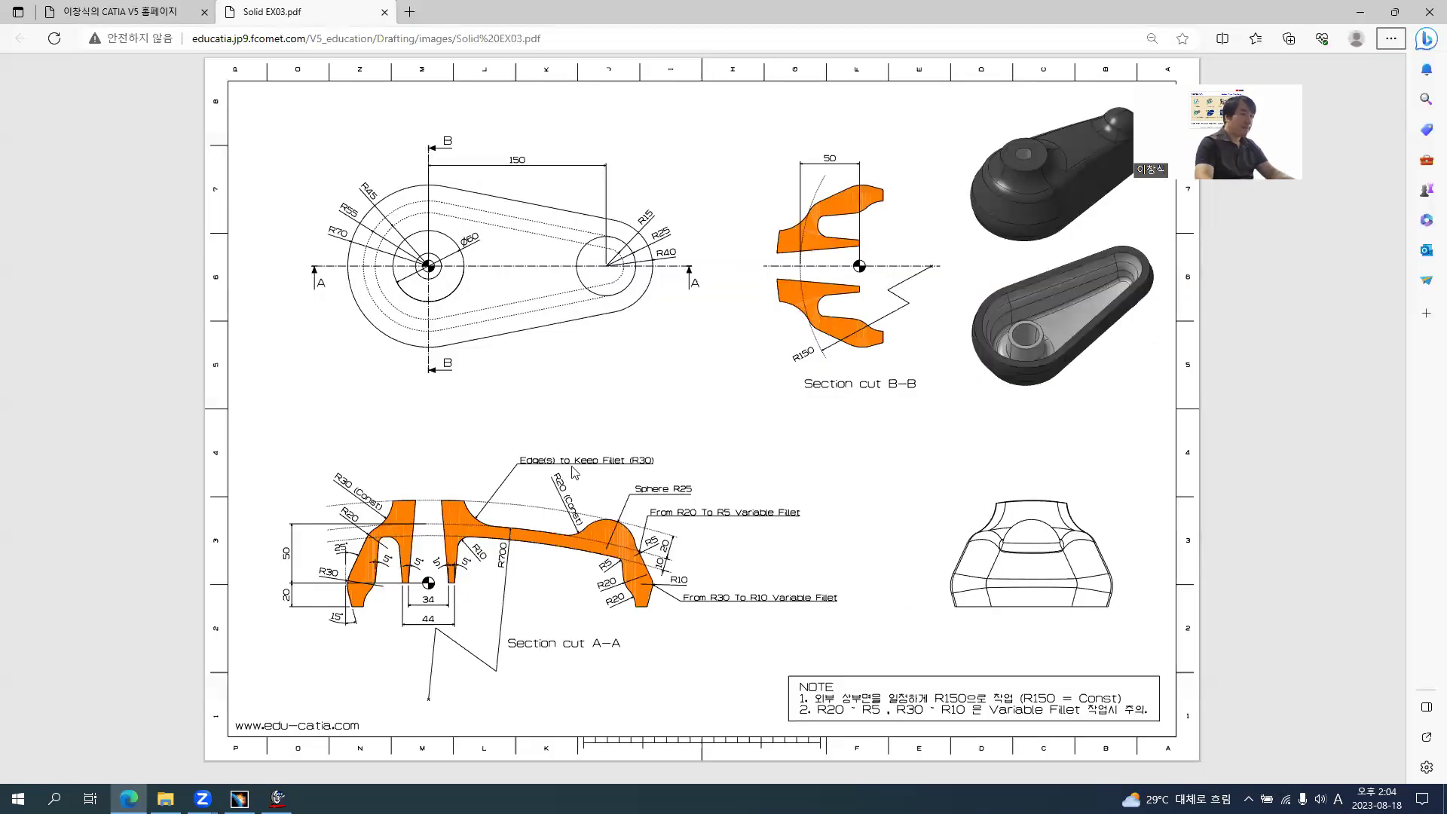
{"action": "scroll", "coordinate": [350, 574], "scroll_direction": "up", "scroll_amount": 3, "text": "ctrl"}
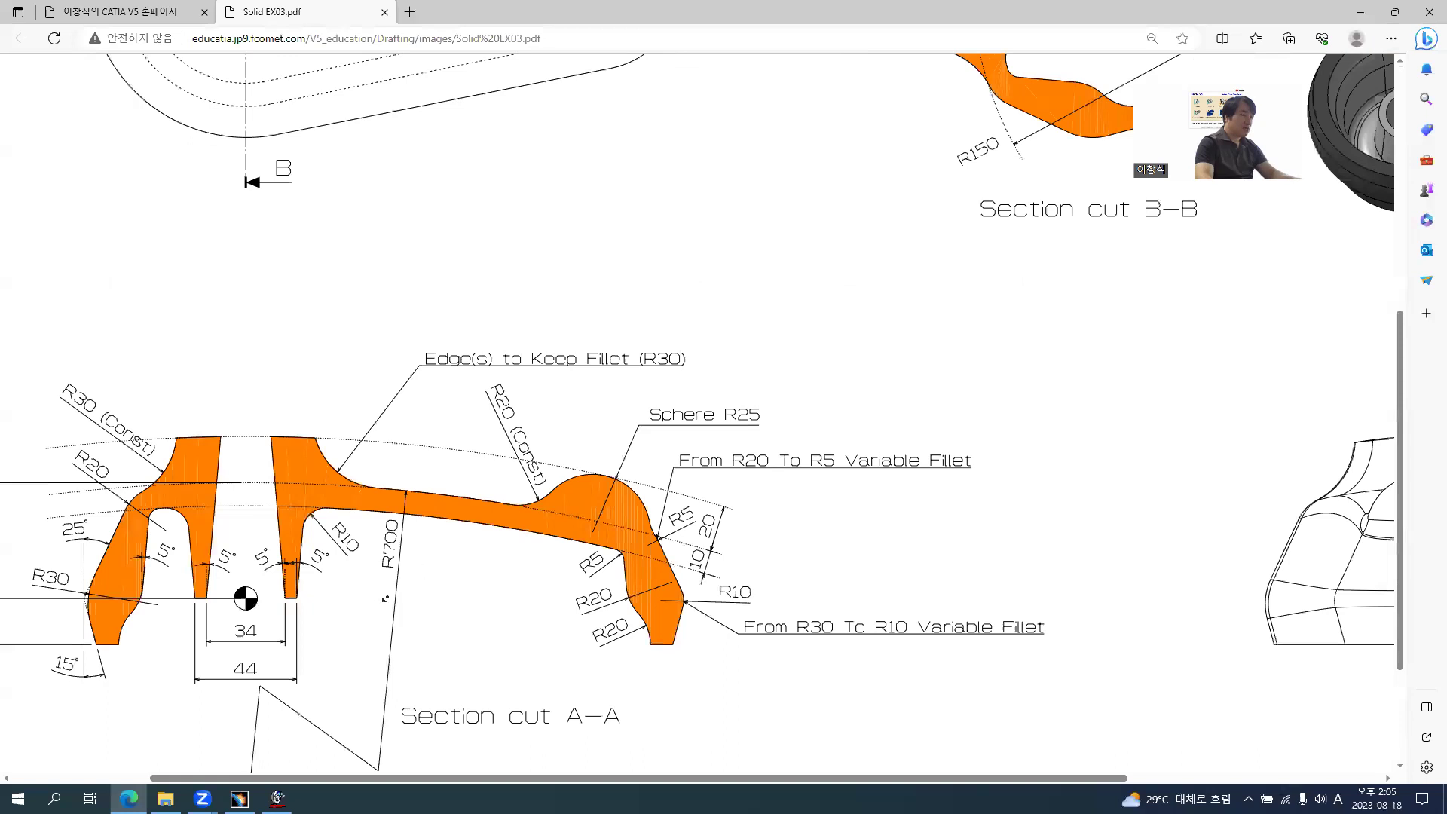
{"action": "scroll", "coordinate": [340, 614], "scroll_direction": "left", "scroll_amount": 2}
{"action": "scroll", "coordinate": [340, 614], "scroll_direction": "down", "scroll_amount": 2}
{"action": "scroll", "coordinate": [345, 573], "scroll_direction": "left", "scroll_amount": 2}
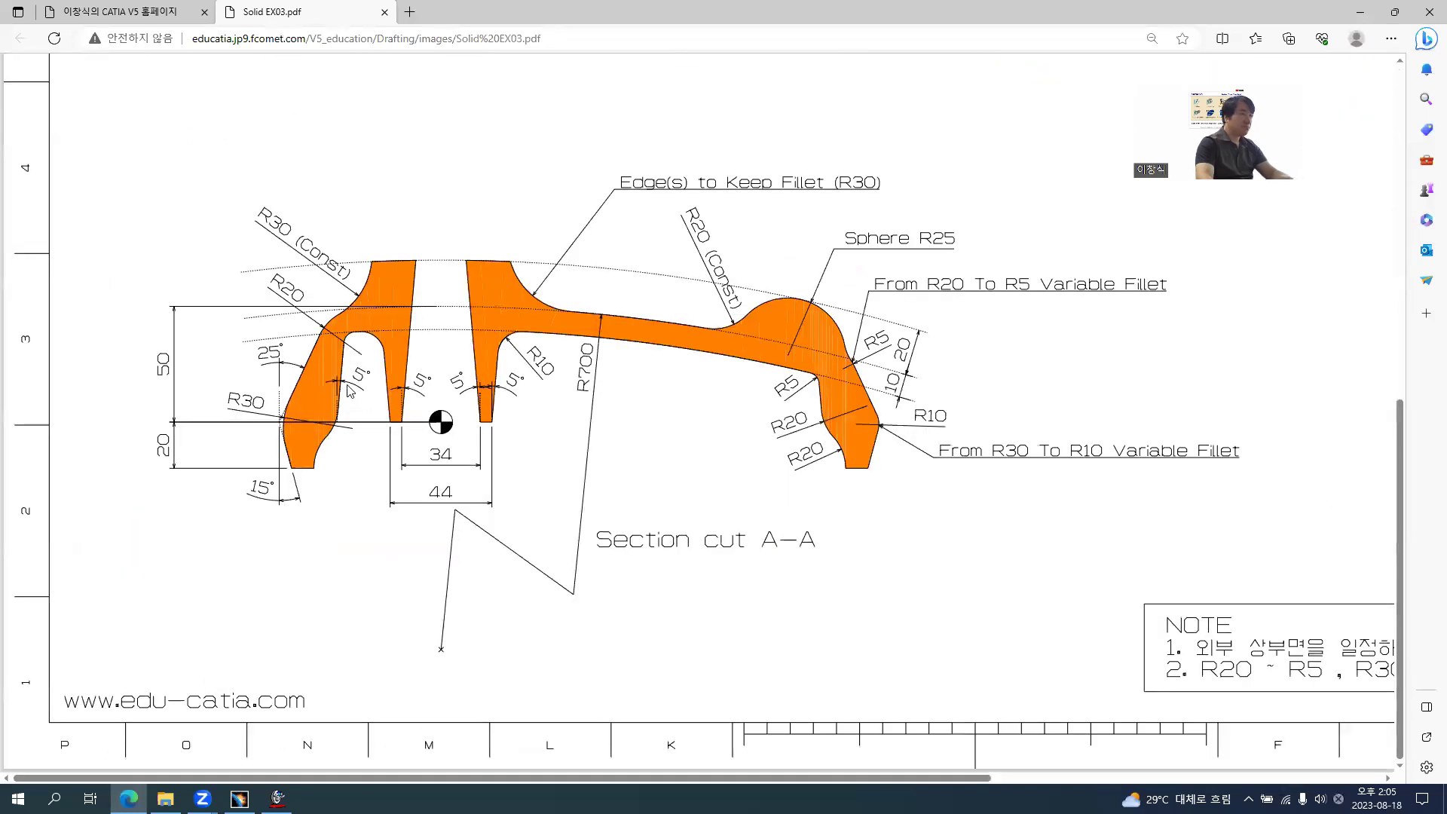
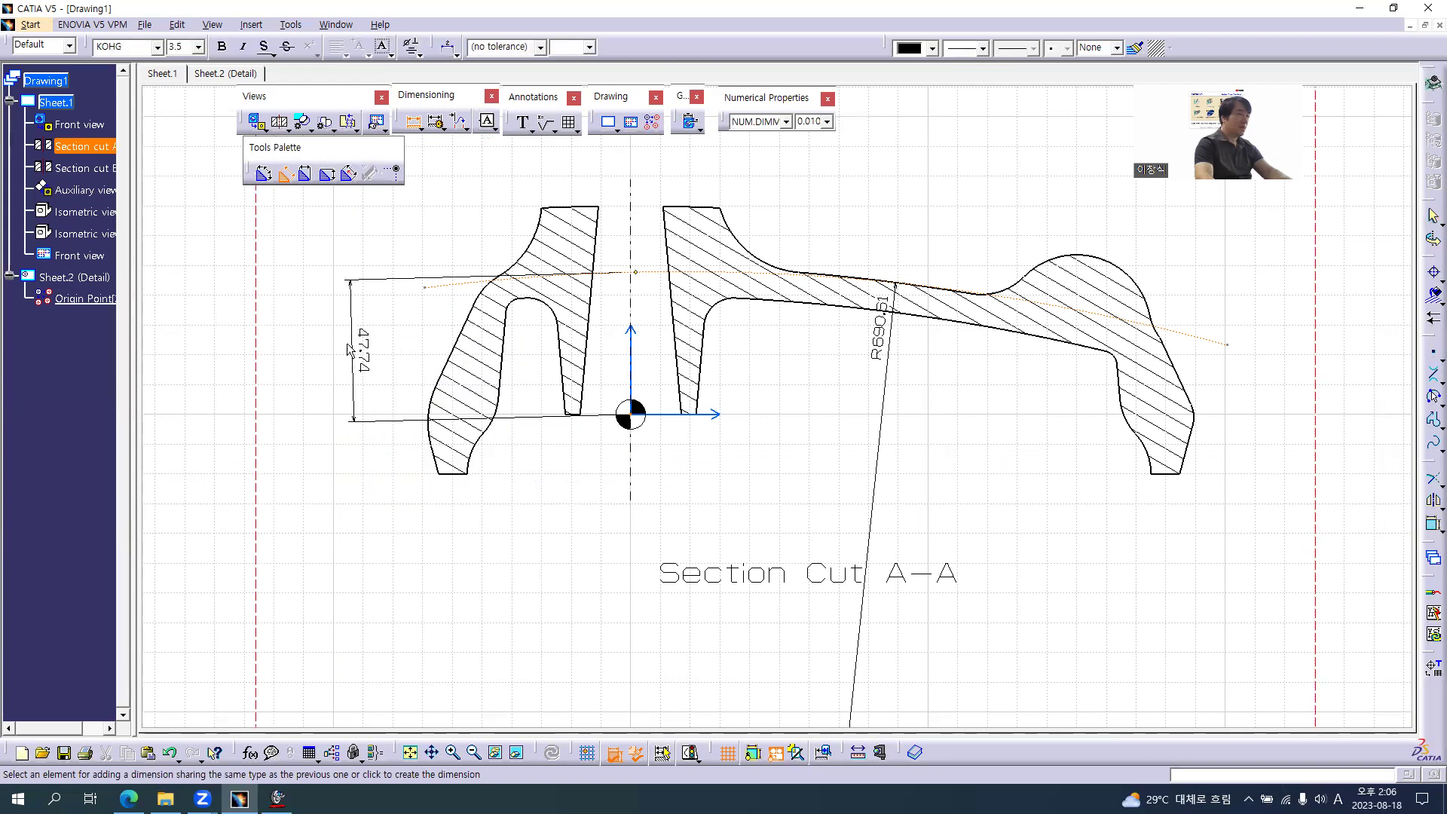
Place a vertical dimension outside the A-A section, from the origin's horizontal axis to the top of the construction arc
{"action": "left_click", "coordinate": [323, 174]}
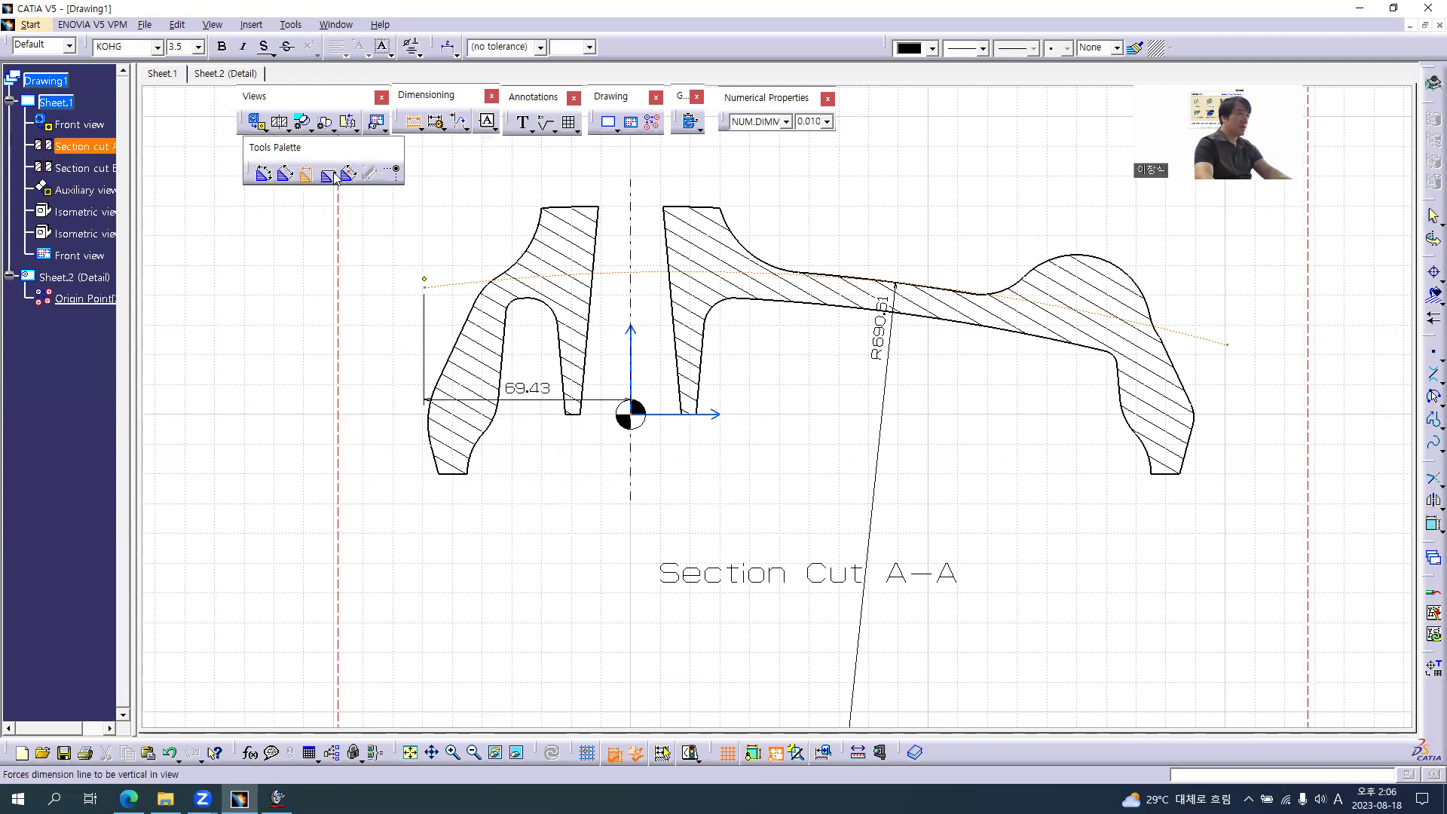
{"action": "left_click", "coordinate": [331, 173]}
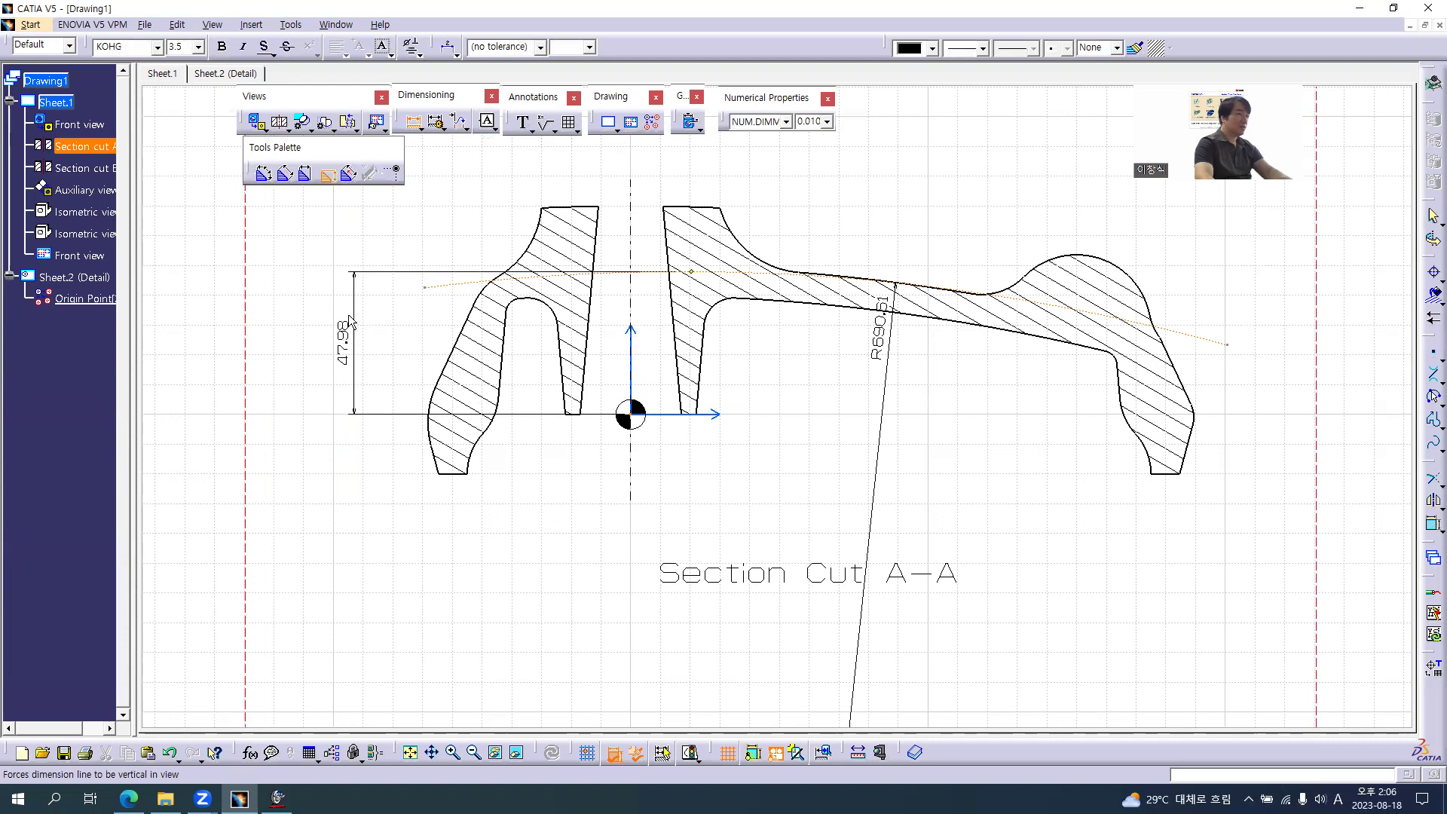
{"action": "key", "text": "alt+Tab"}
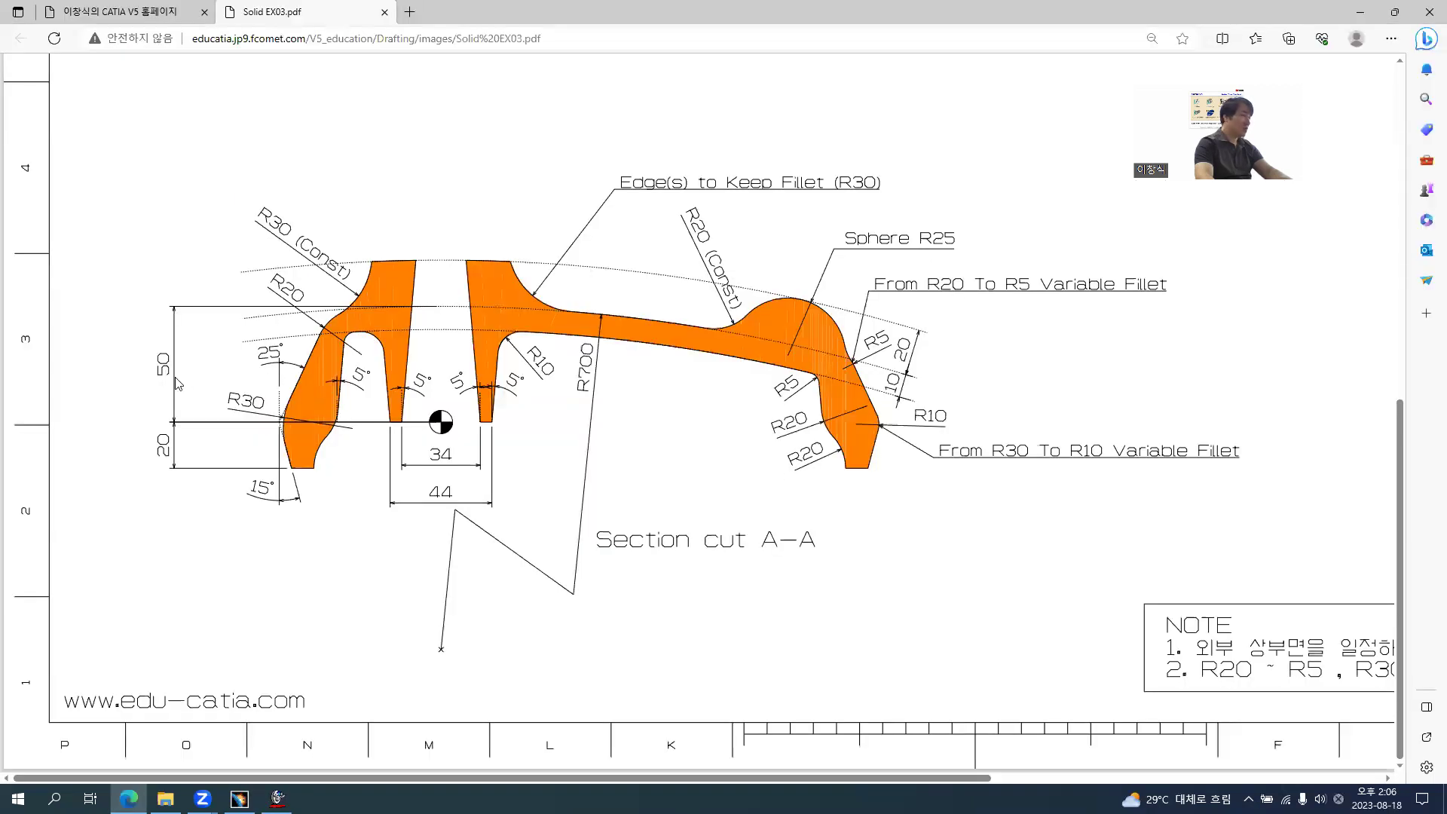
{"action": "key", "text": "alt+Tab"}
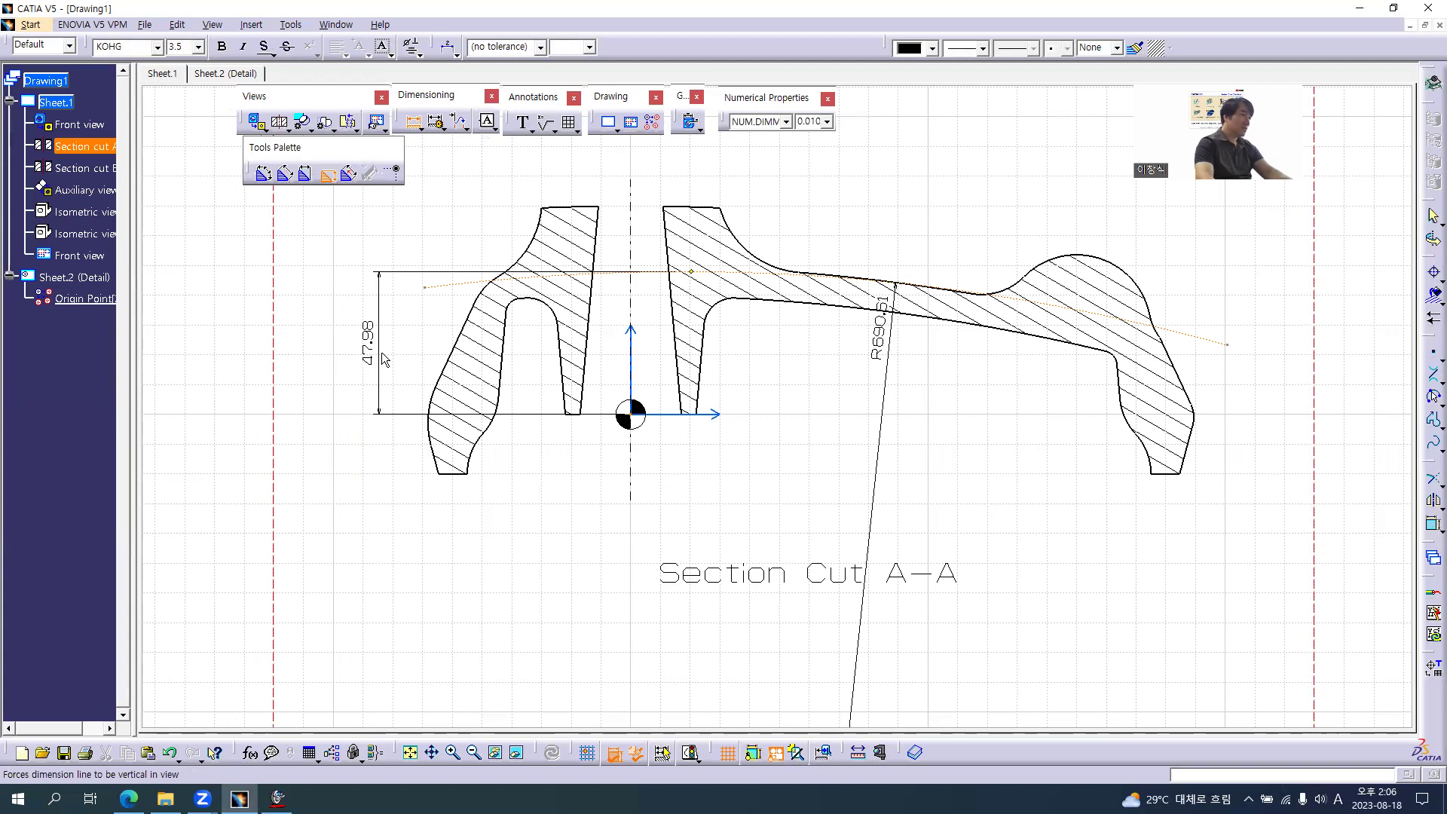
{"action": "key", "text": "alt+Tab"}
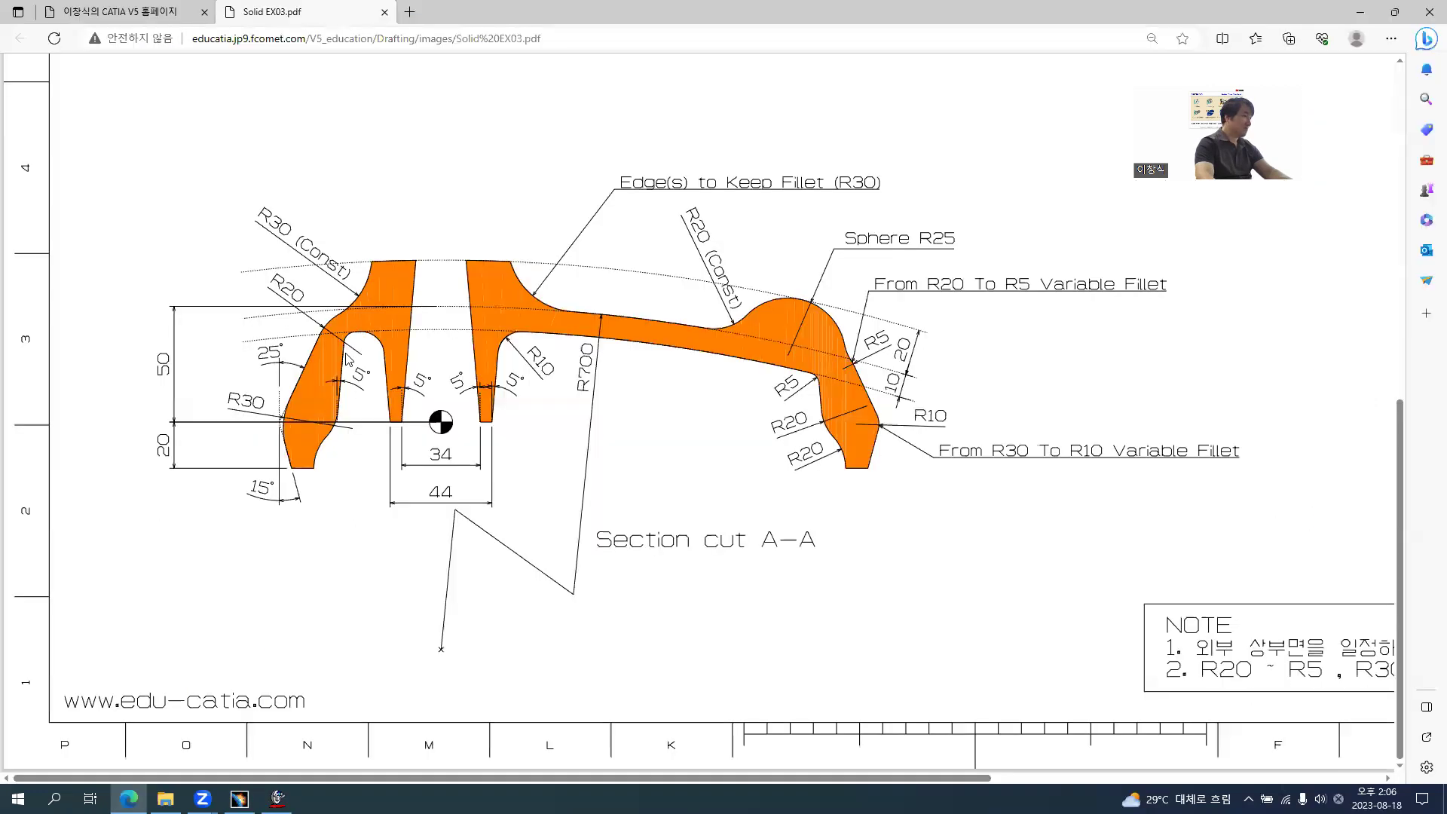
{"action": "key", "text": "alt+Tab"}
{"action": "left_click", "coordinate": [333, 357]}
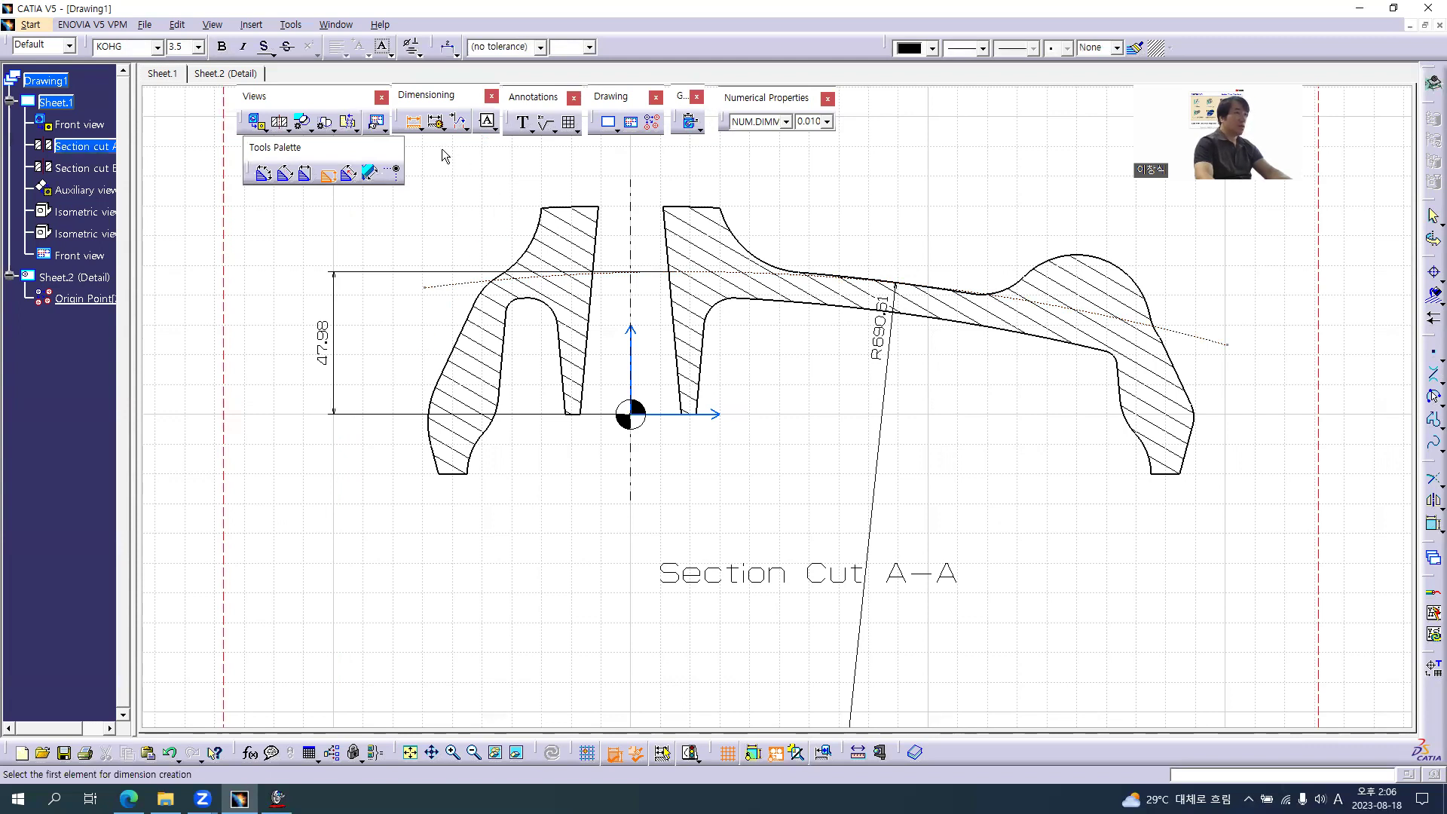
{"action": "key", "text": "Escape"}
Make the arc's height dimension drive the geometry and set it to 50 mm
{"action": "left_click", "coordinate": [321, 339]}
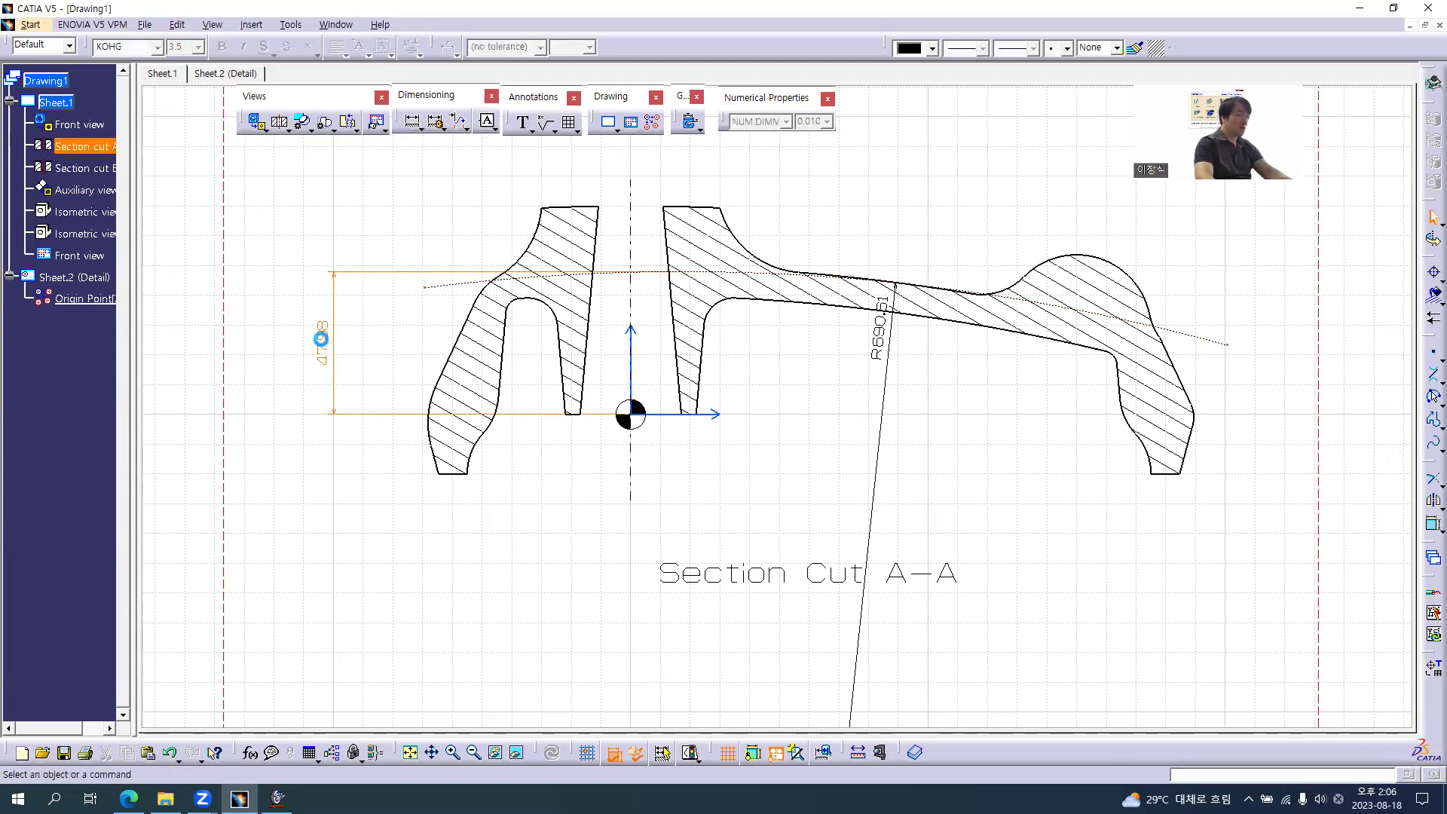
{"action": "double_click", "coordinate": [321, 339]}
{"action": "left_click", "coordinate": [362, 377]}
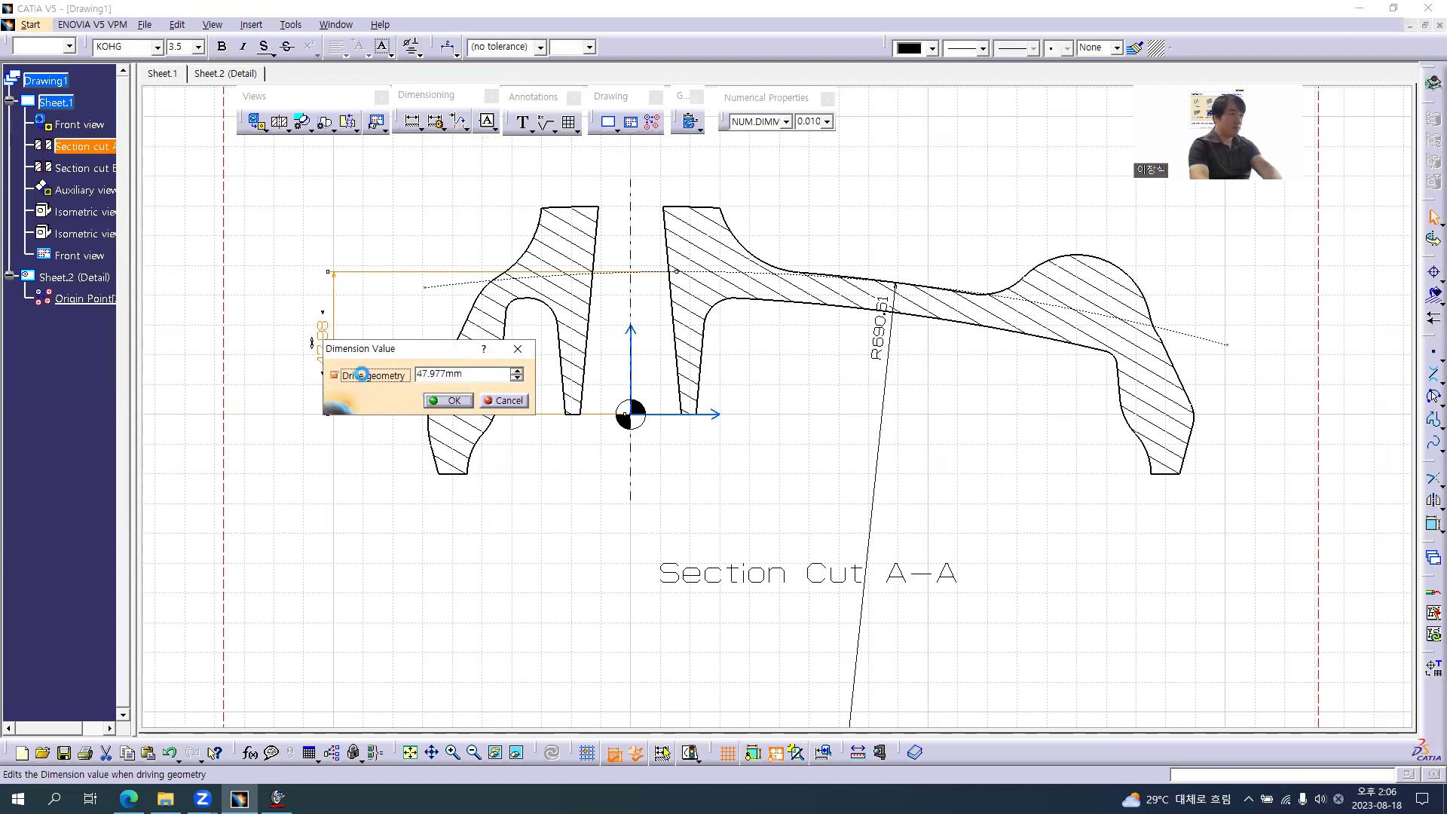
{"action": "key", "text": "Return"}
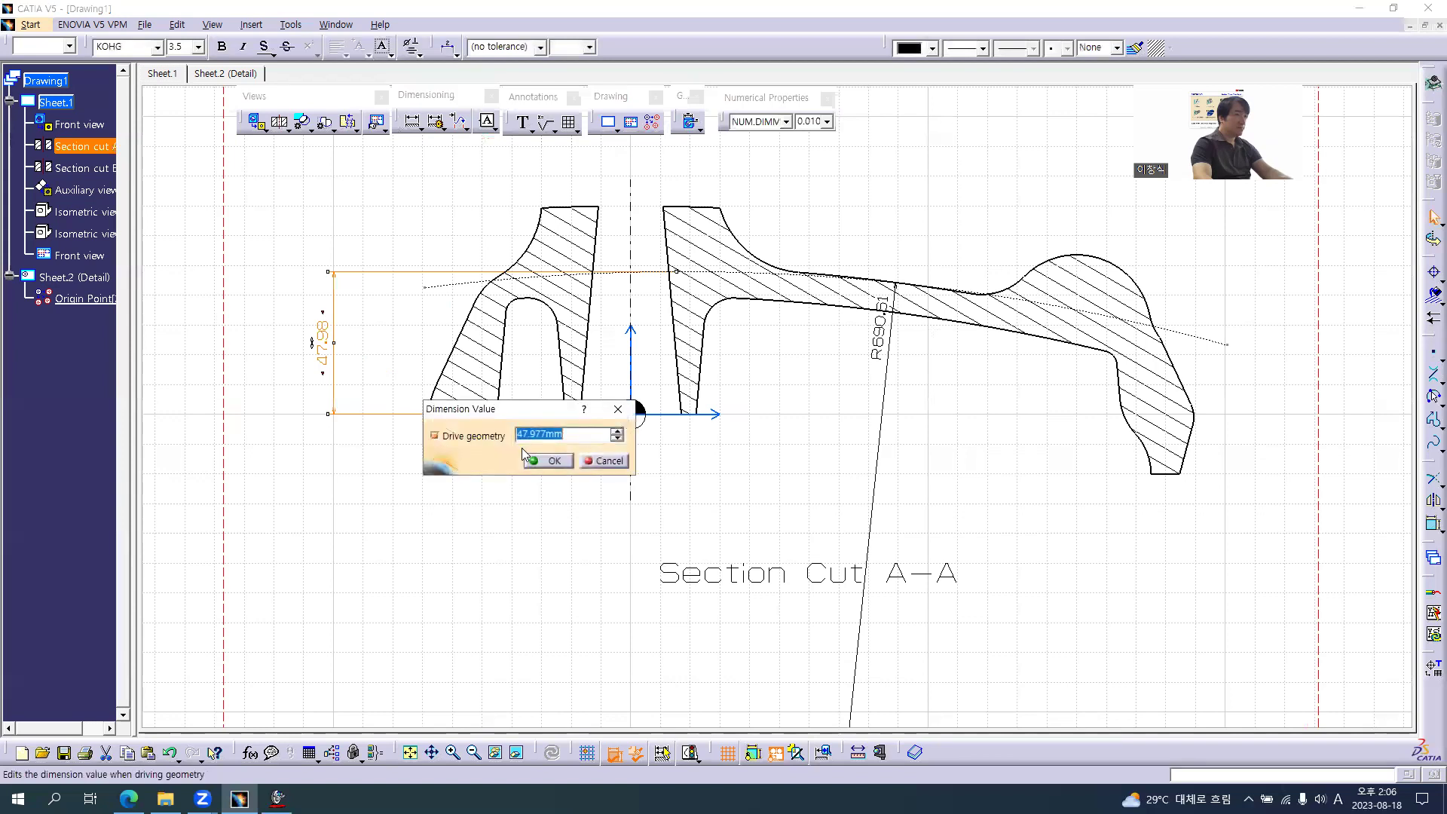
{"action": "type", "text": "50"}
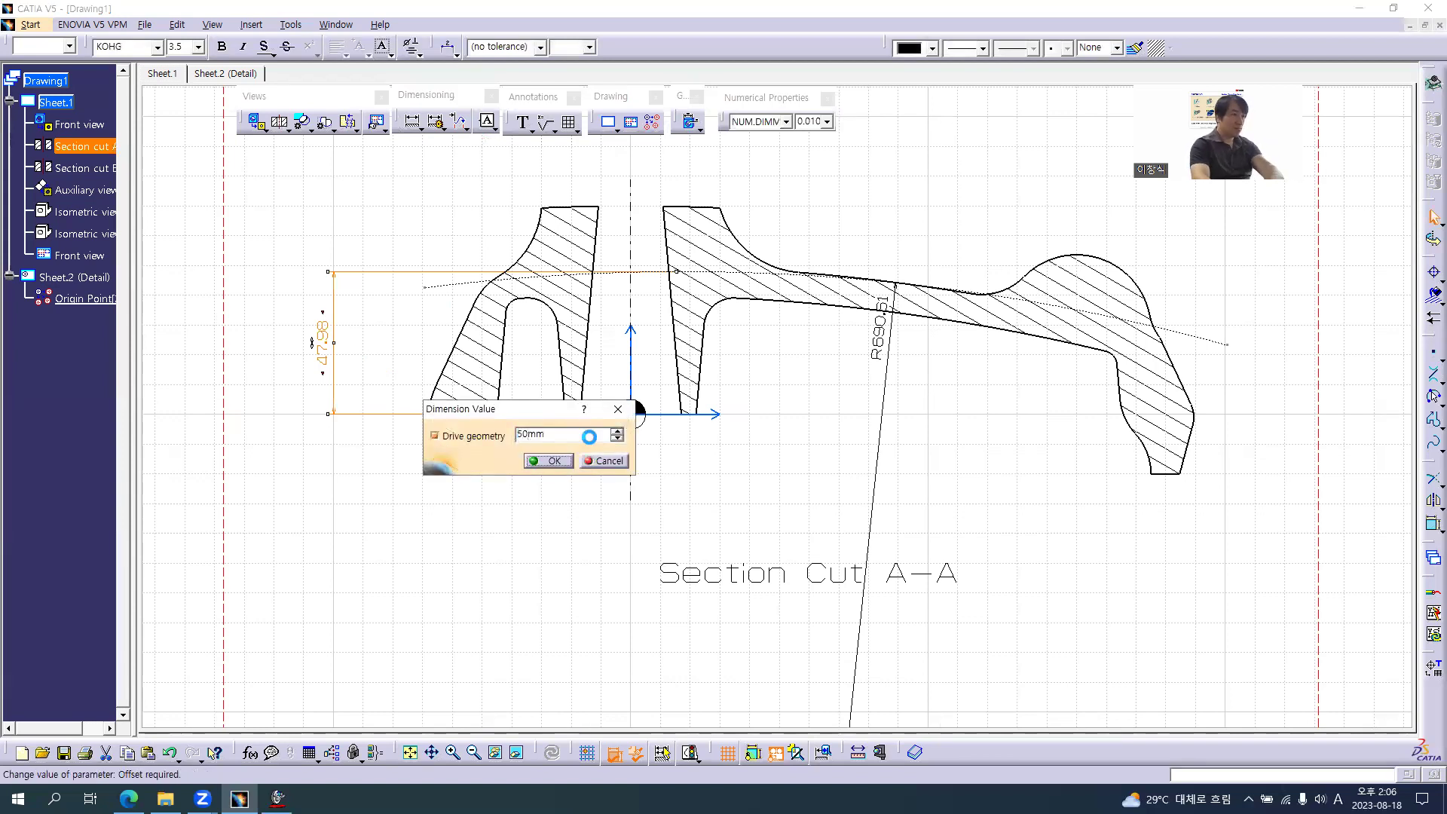
{"action": "key", "text": "Return"}
Make the construction arc's radius dimension drive the geometry at 700 mm and compare it with the reference drawing
{"action": "double_click", "coordinate": [884, 324]}
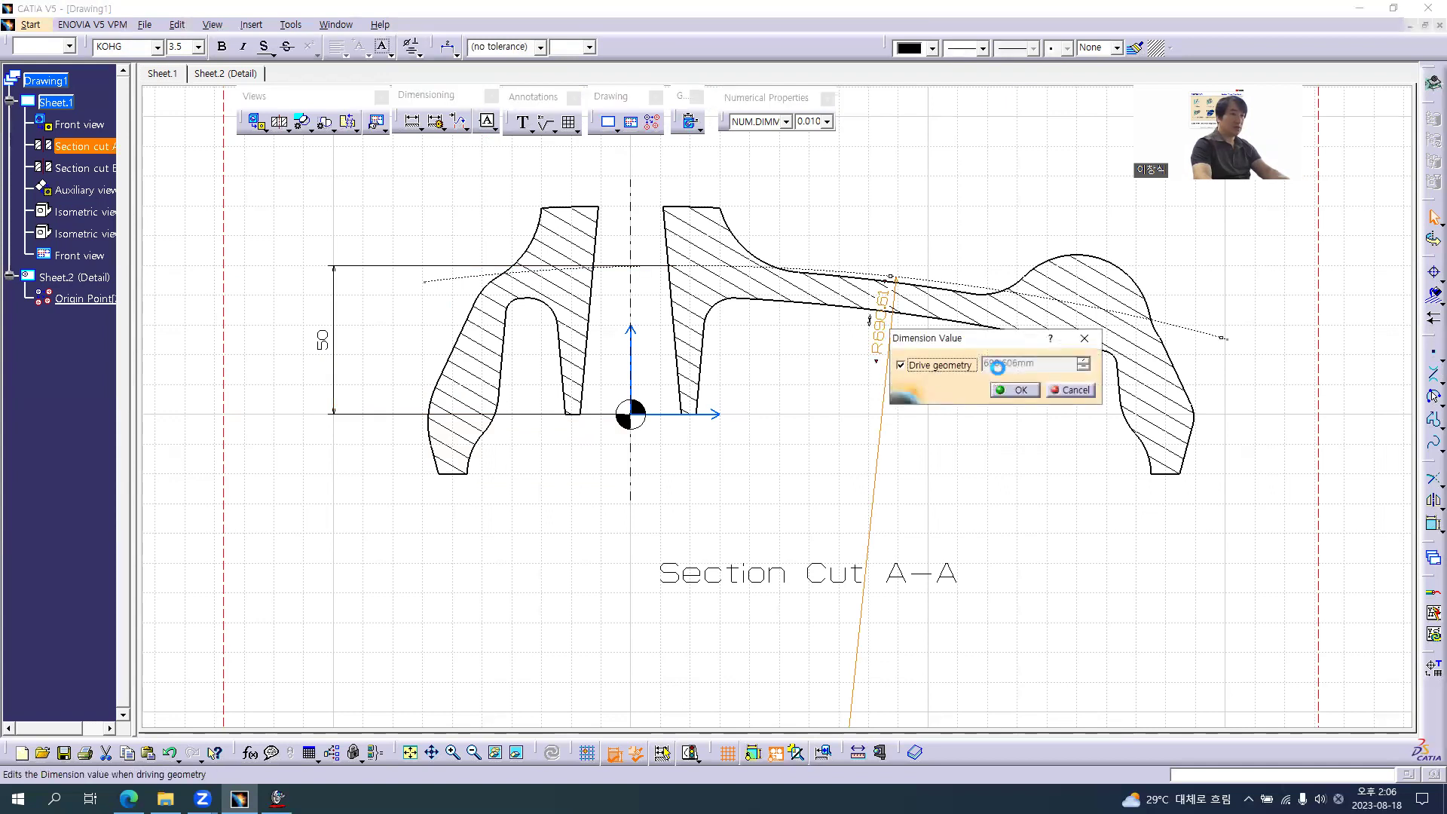
{"action": "type", "text": "5"}
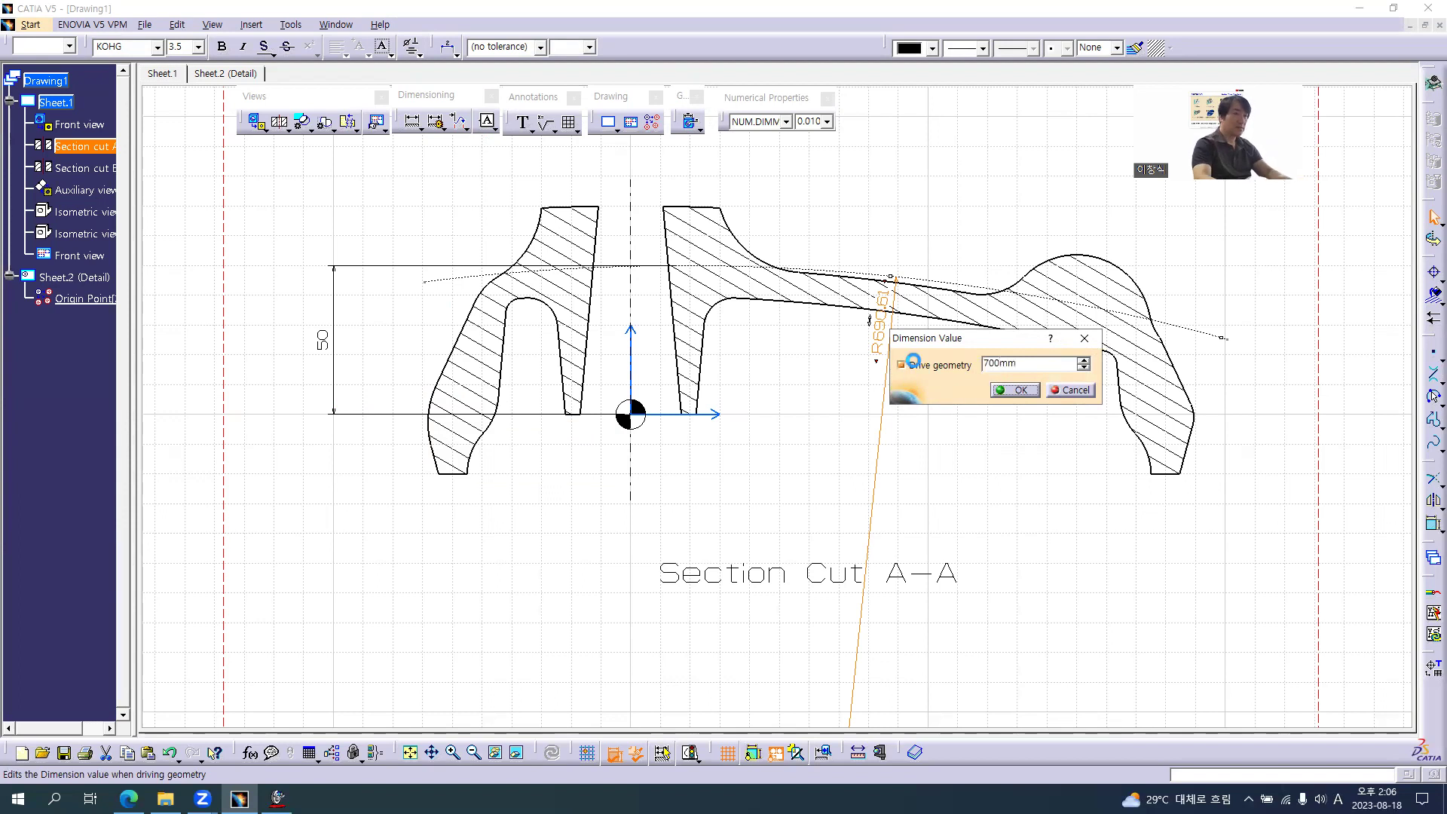
{"action": "key", "text": "alt+Tab"}
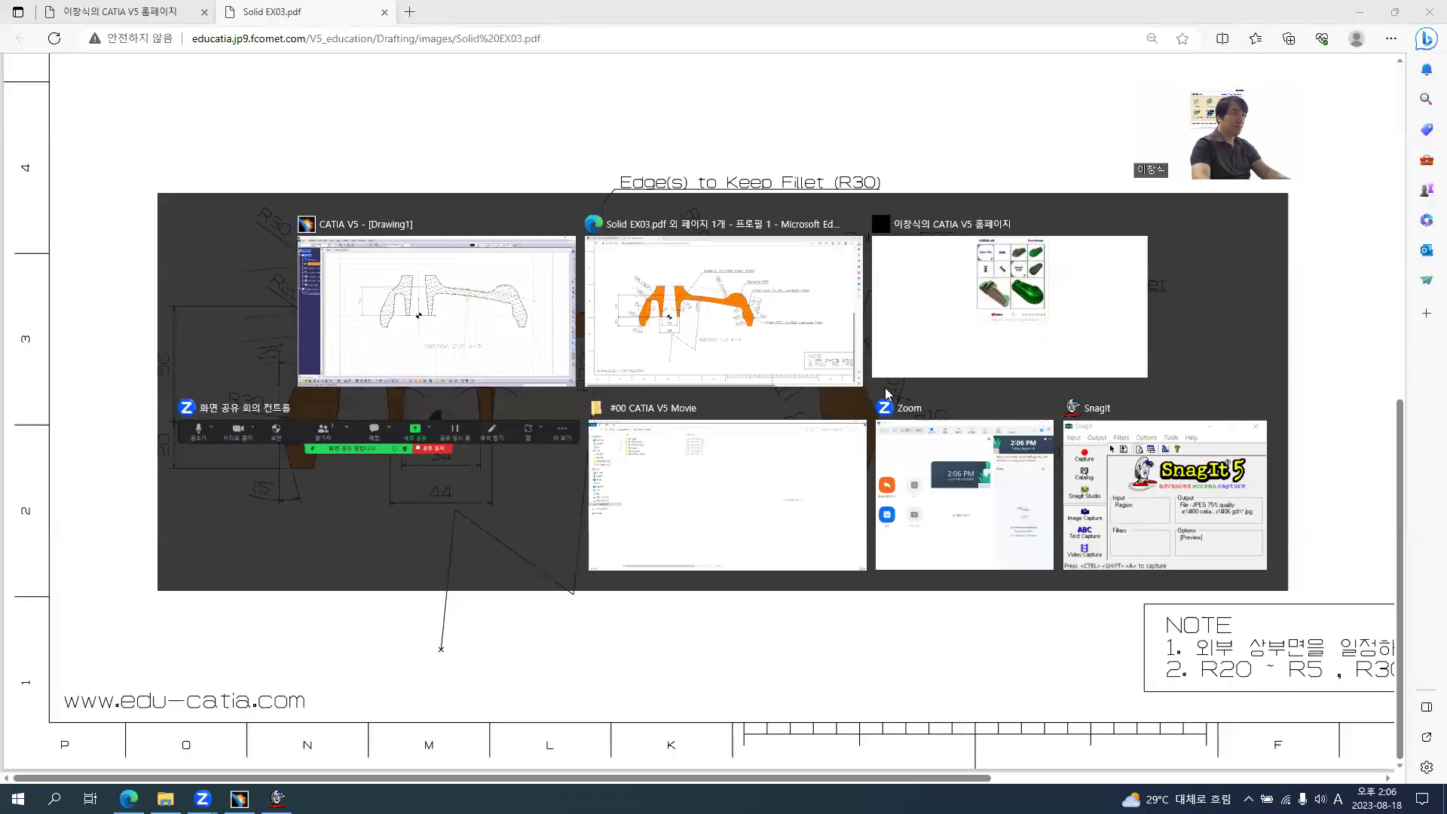
{"action": "key", "text": "alt+Tab"}
{"action": "key", "text": "Escape"}
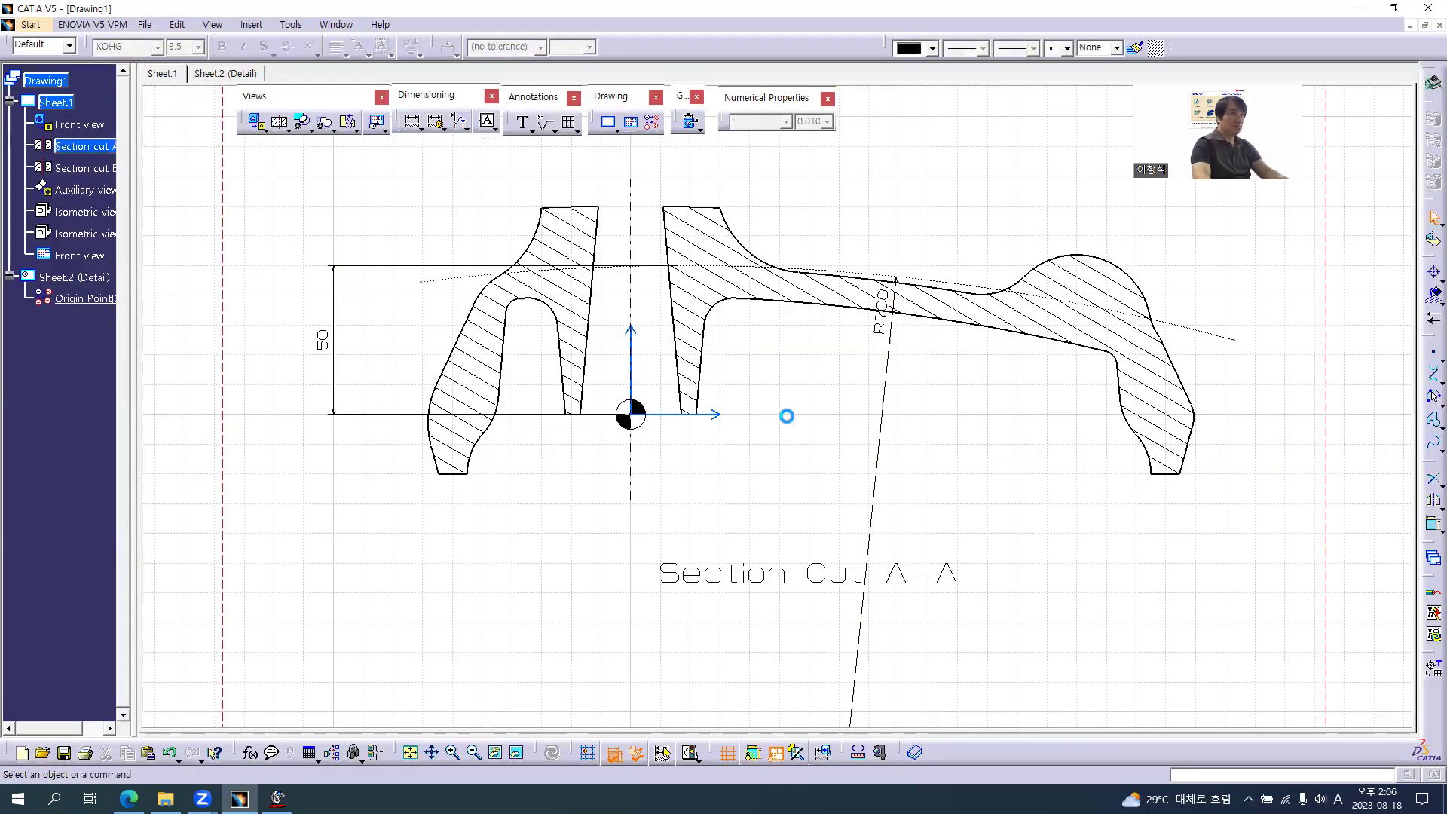
{"action": "middle_click_drag", "start_coordinate": [785, 414], "coordinate": [787, 499], "text": "ctrl"}
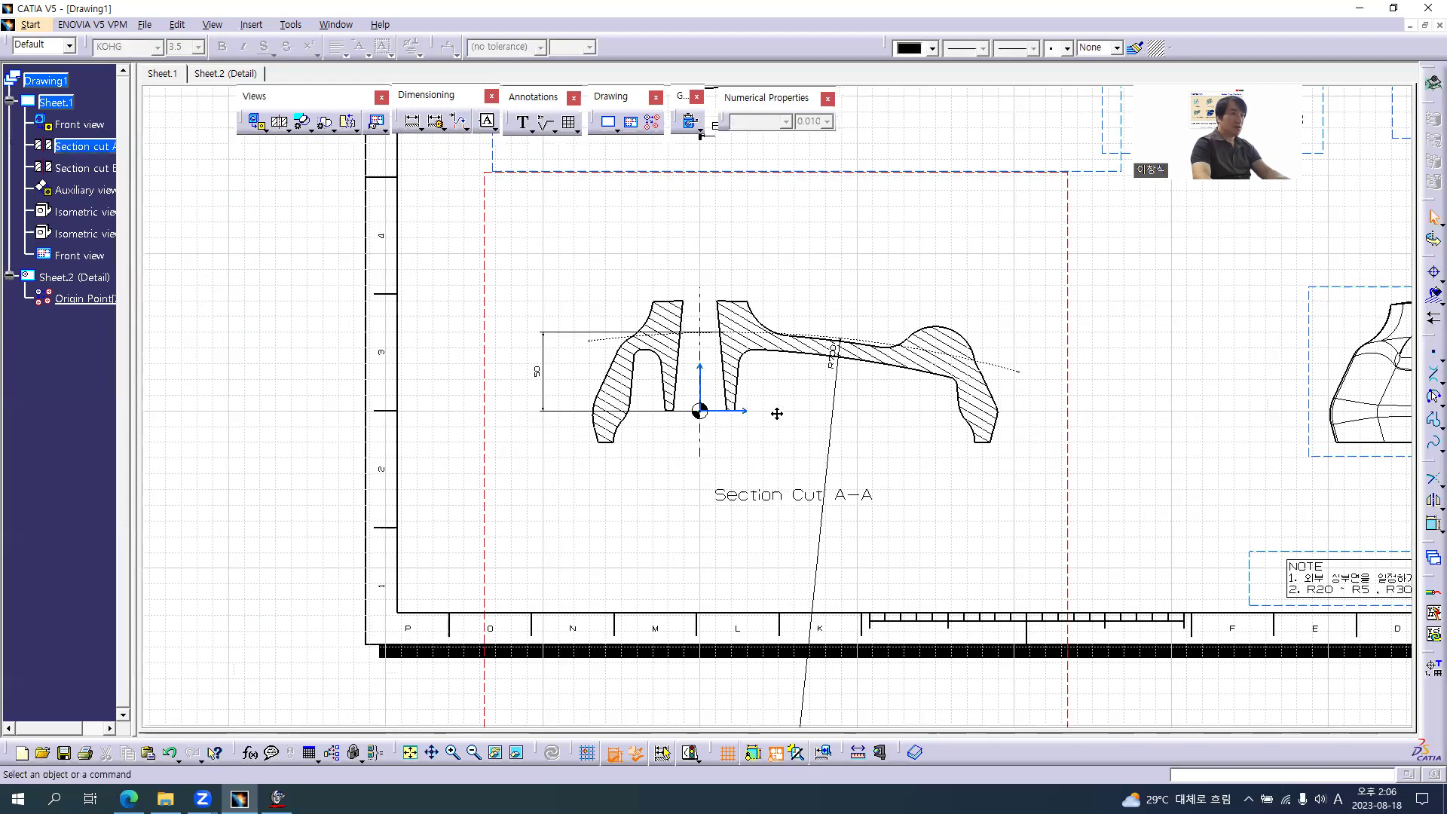
{"action": "middle_click_drag", "start_coordinate": [777, 413], "coordinate": [776, 413], "text": "ctrl"}
{"action": "key", "text": "alt+Tab"}
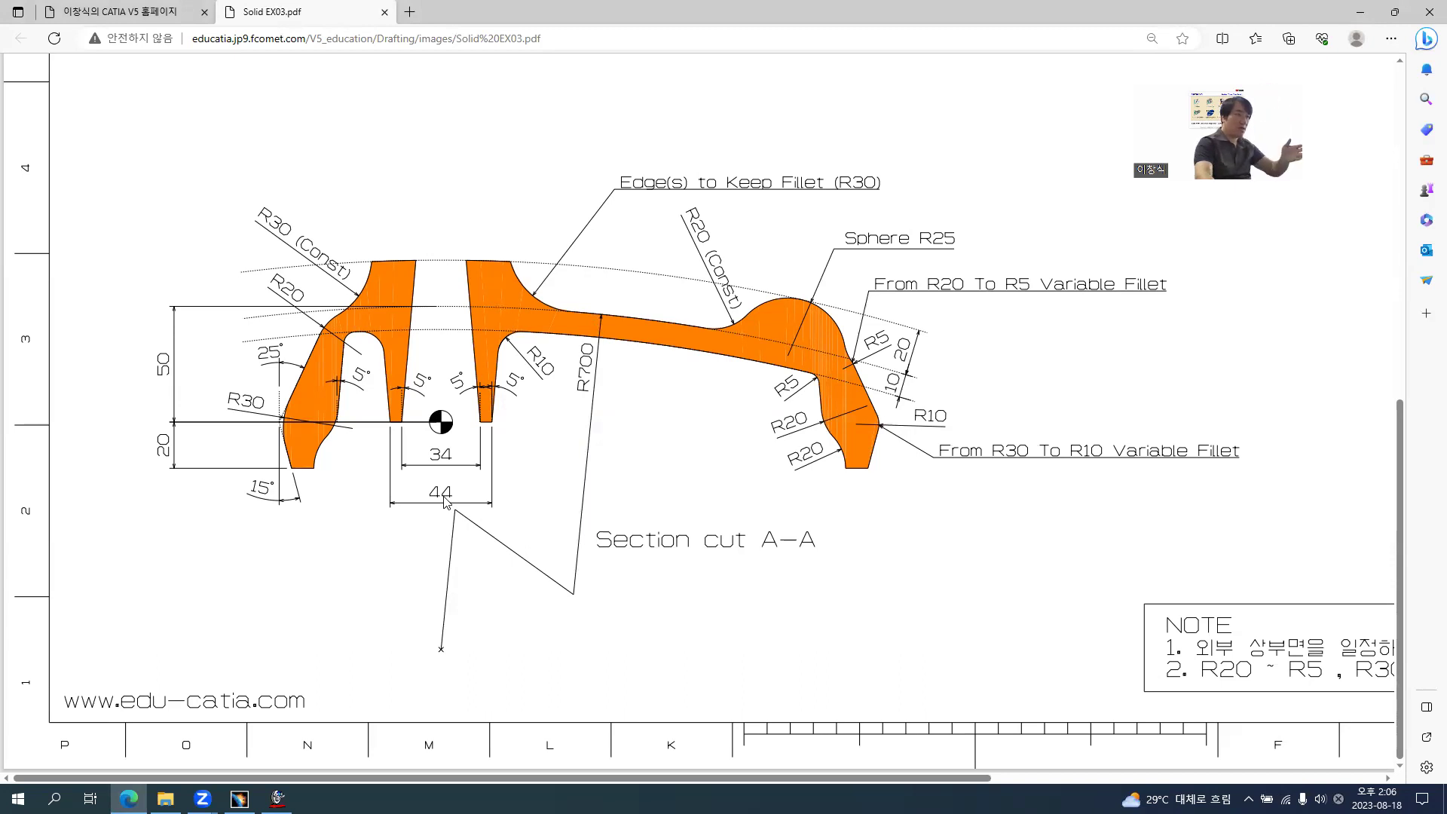
{"action": "key", "text": "alt+Tab"}
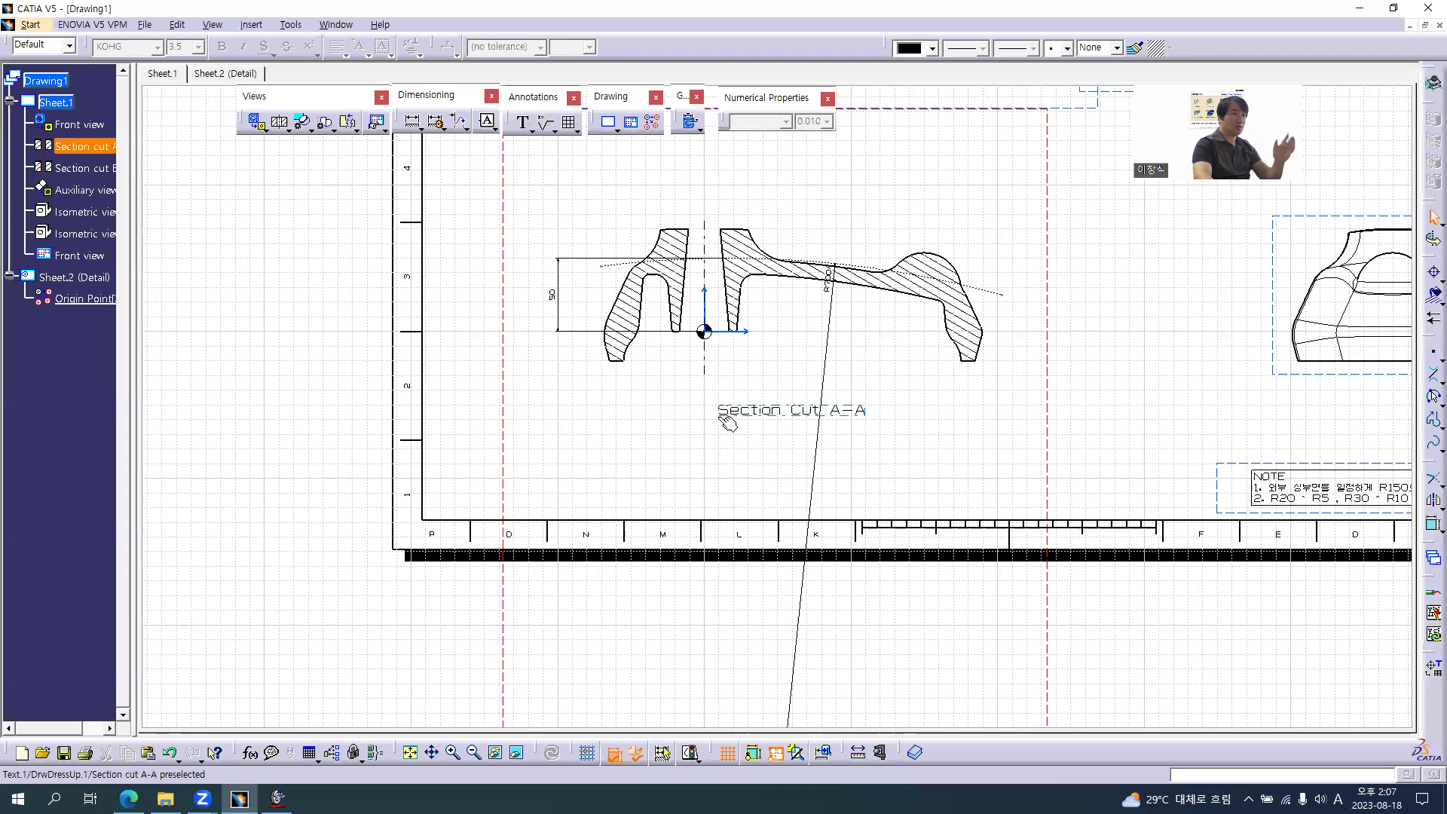
Constrain the center point of the R700 construction arc to be coincident with the A-A section's vertical axis
{"action": "middle_click_drag", "start_coordinate": [714, 369], "coordinate": [708, 523], "text": "ctrl"}
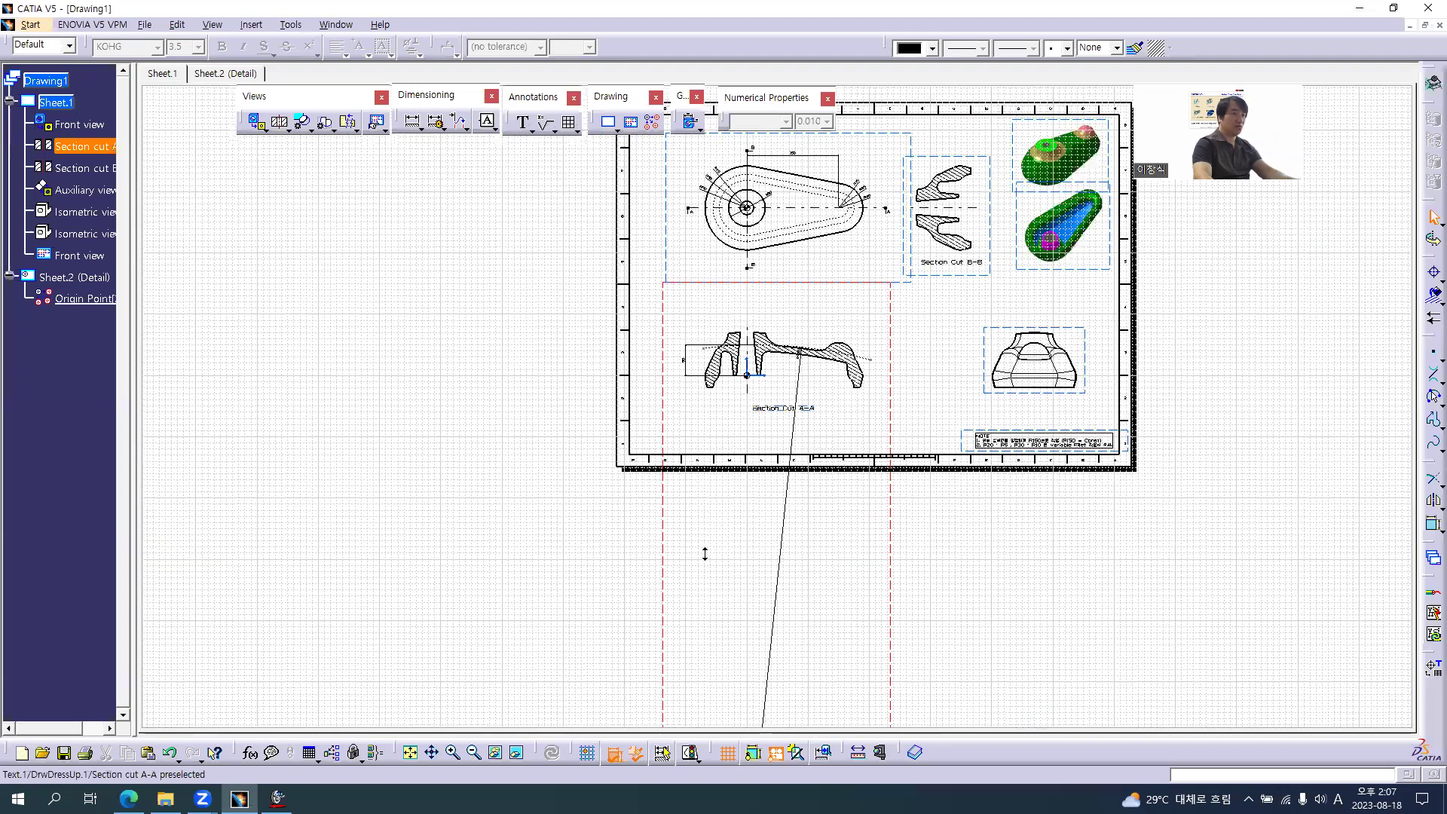
{"action": "left_click", "coordinate": [415, 121]}
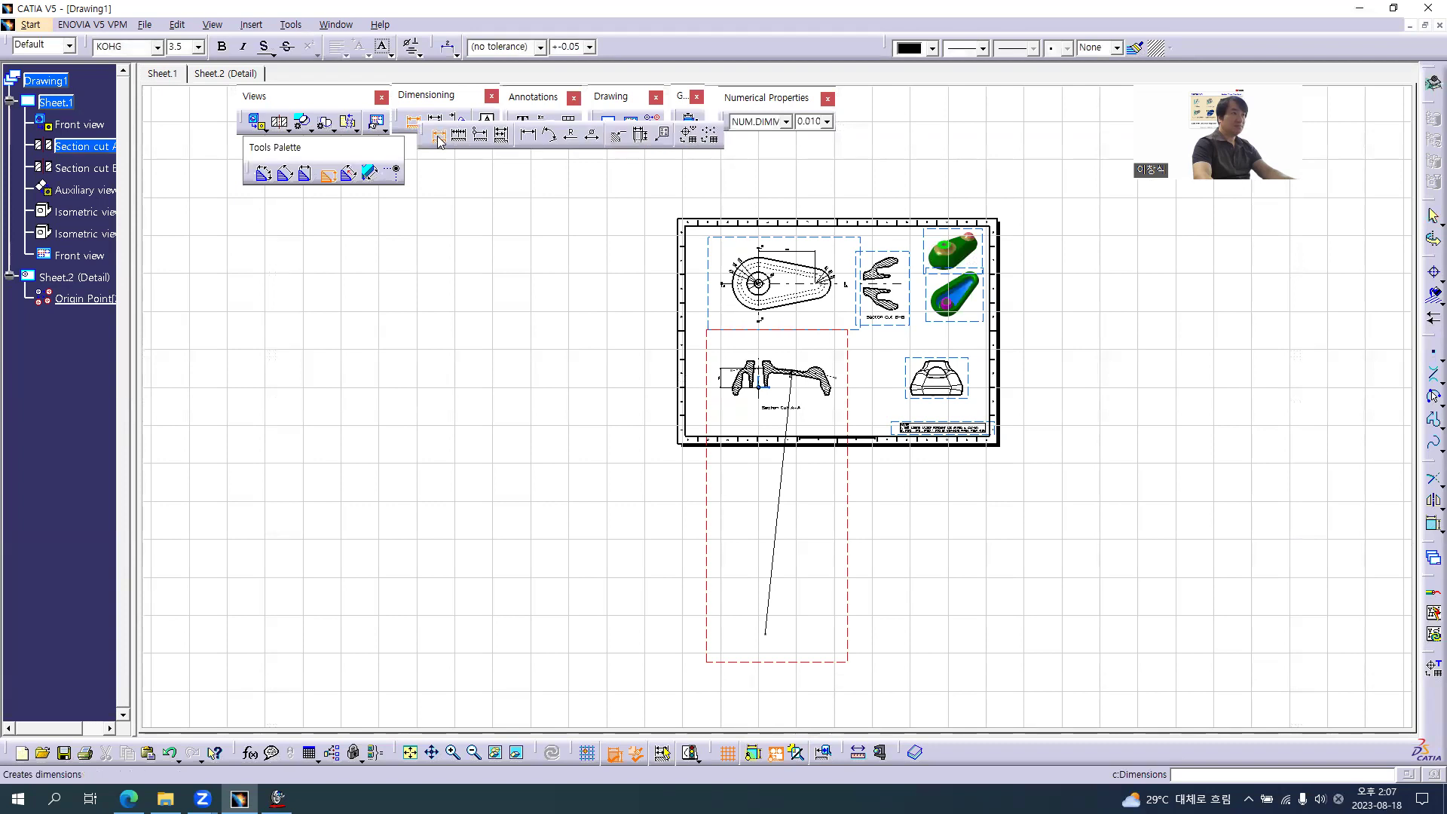
{"action": "key", "text": "Escape"}
{"action": "left_click", "coordinate": [1433, 523]}
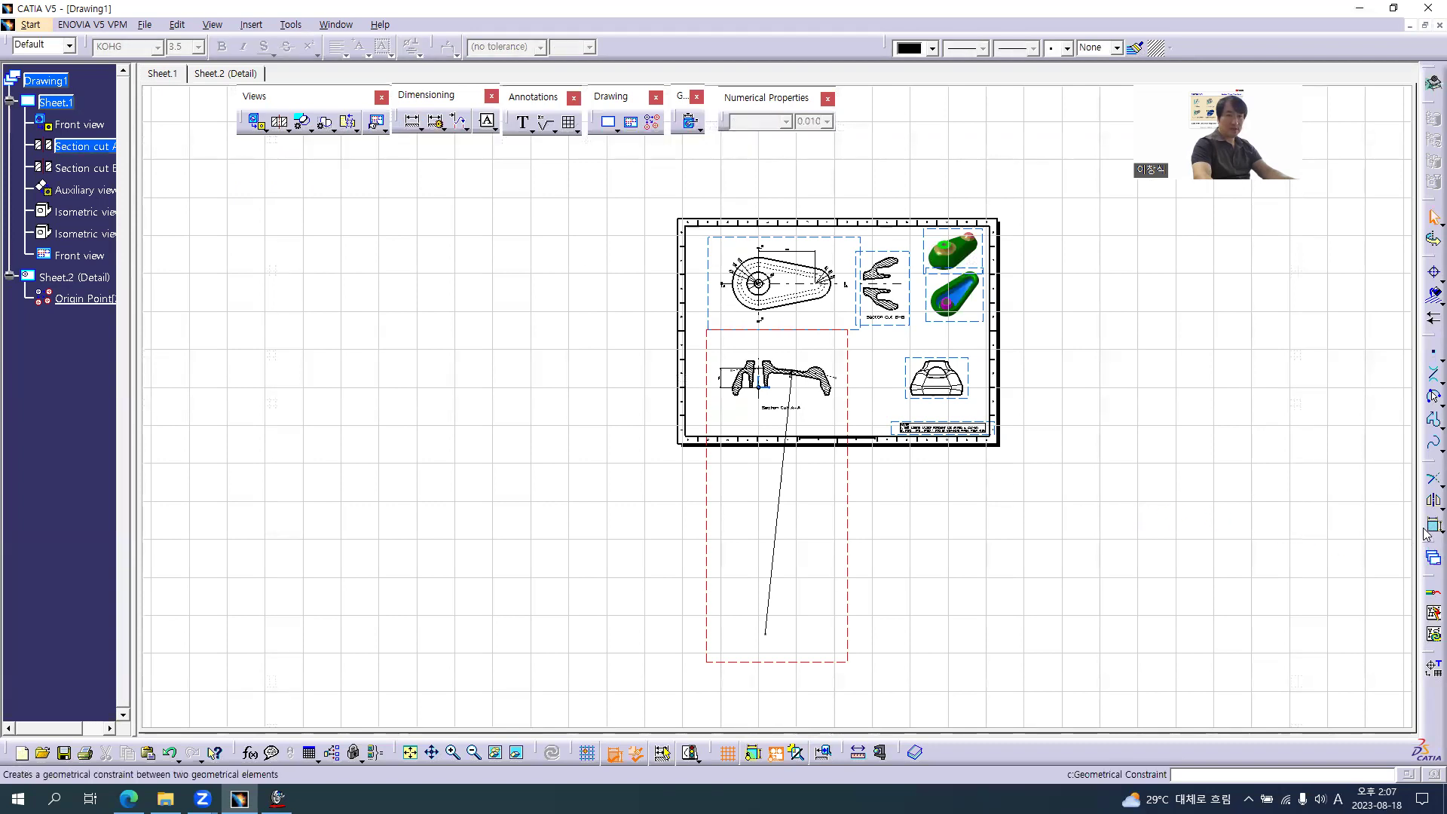
{"action": "left_click", "coordinate": [763, 636]}
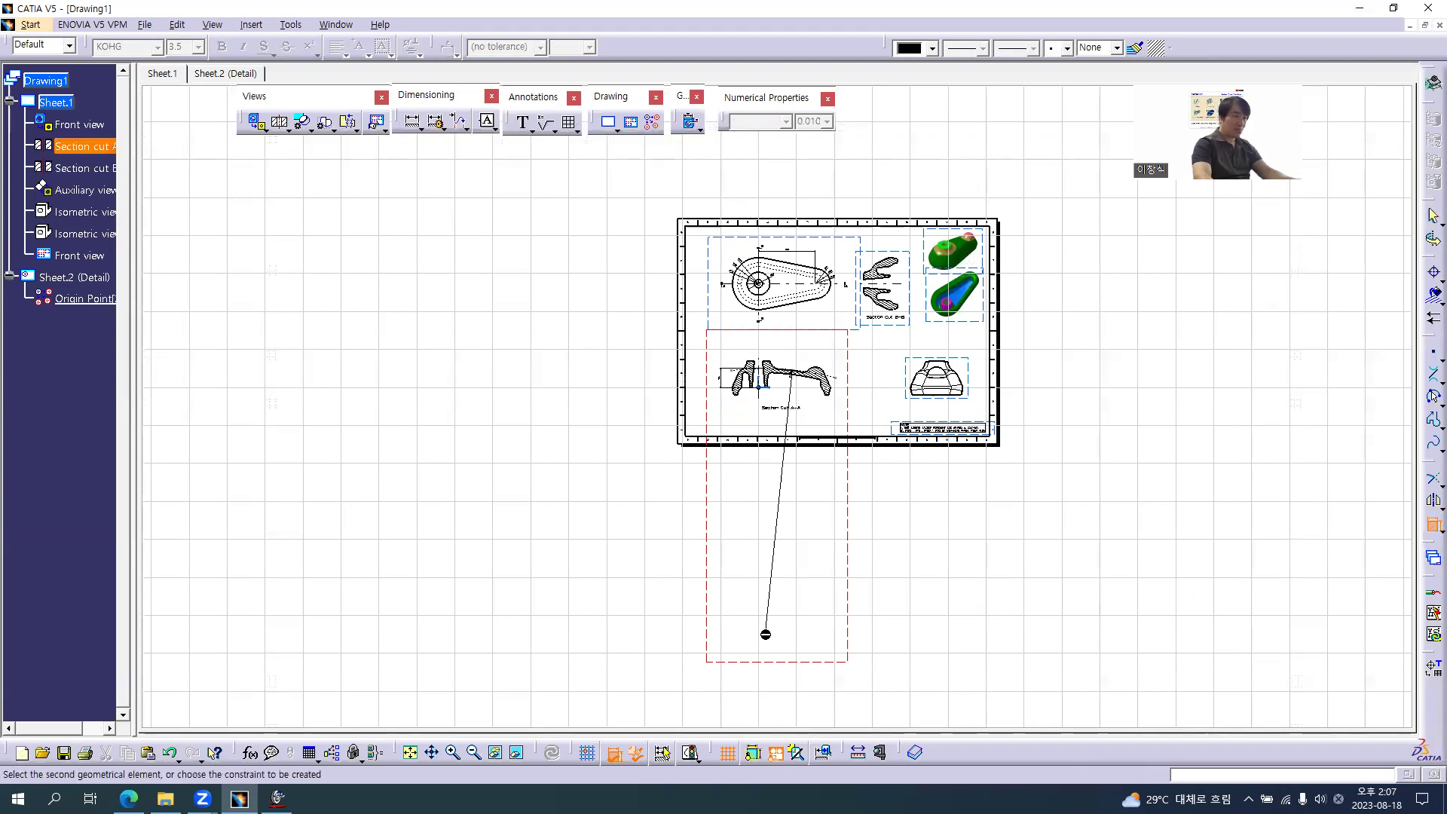
{"action": "scroll", "coordinate": [757, 546], "scroll_direction": "up", "scroll_amount": 2}
{"action": "scroll", "coordinate": [776, 407], "scroll_direction": "up", "scroll_amount": 5}
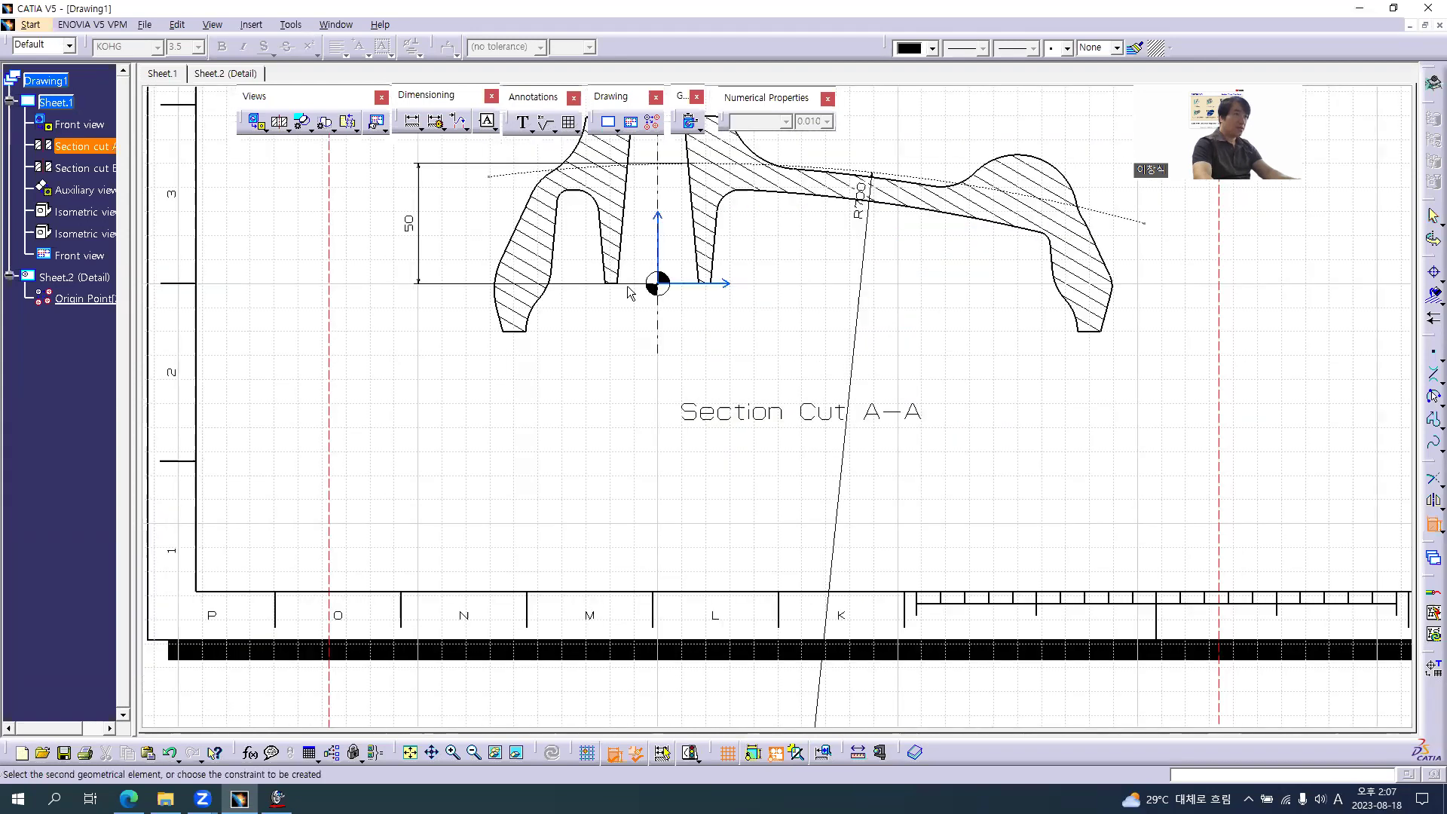
{"action": "scroll", "coordinate": [630, 293], "scroll_direction": "up", "scroll_amount": 2}
{"action": "left_click", "coordinate": [632, 258]}
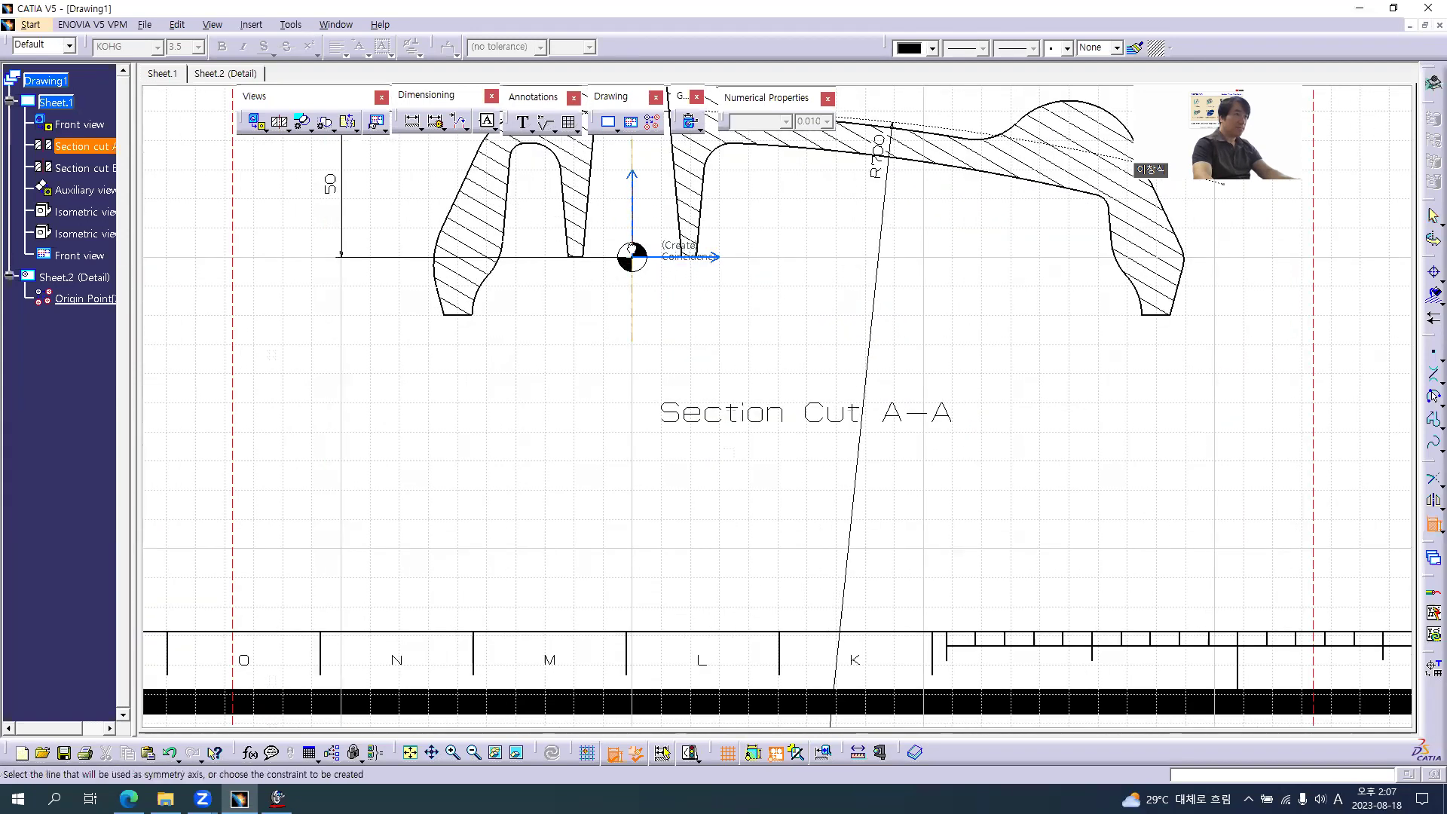
{"action": "right_click", "coordinate": [745, 339]}
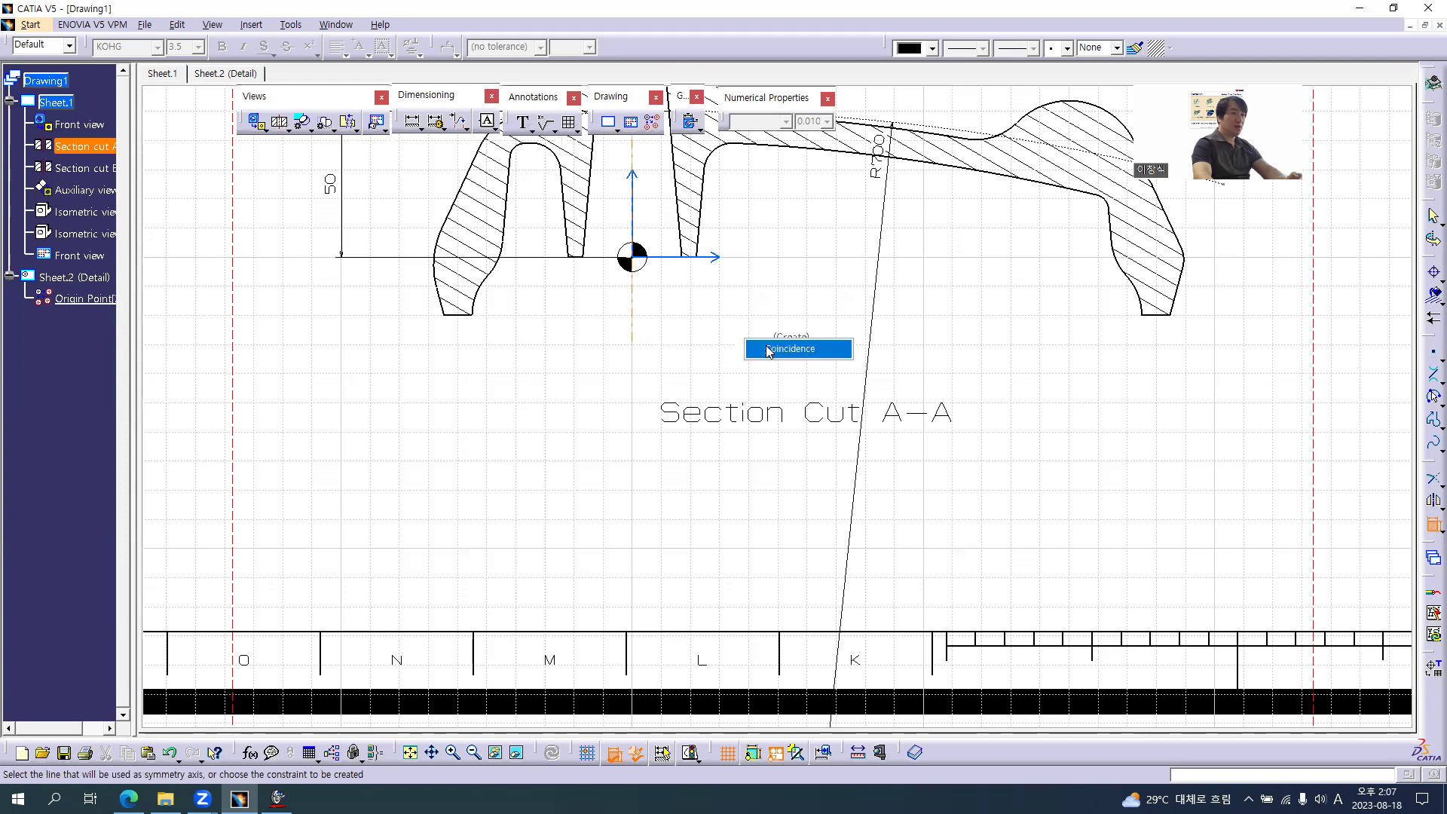
{"action": "left_click", "coordinate": [769, 350]}
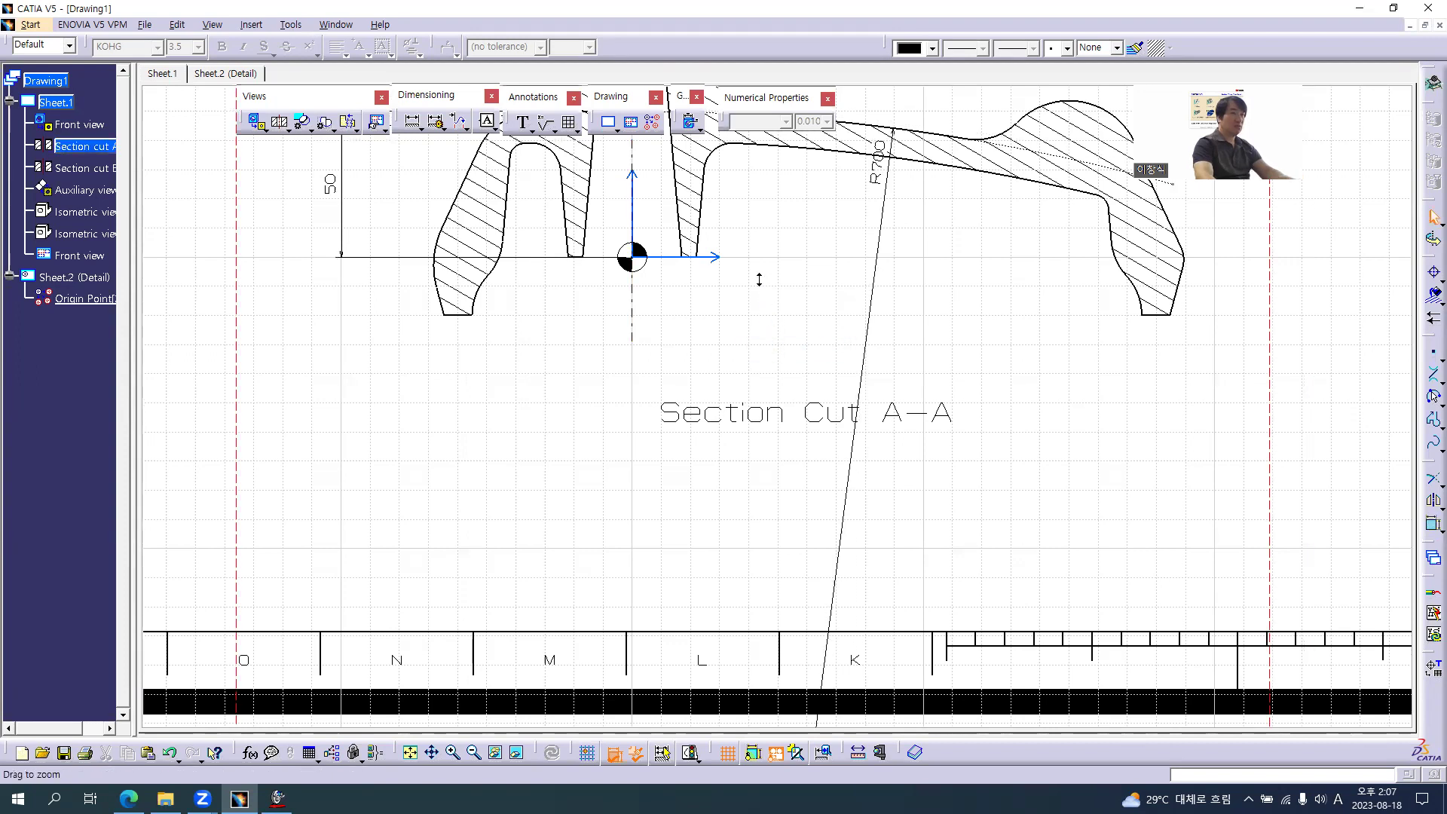
Switch the R700 radius dimension in Section A-A to a foreshortened, zigzag dimension line
{"action": "scroll", "coordinate": [760, 316], "scroll_direction": "down", "scroll_amount": 2}
{"action": "middle_click_drag", "start_coordinate": [806, 434], "coordinate": [780, 331], "text": "ctrl"}
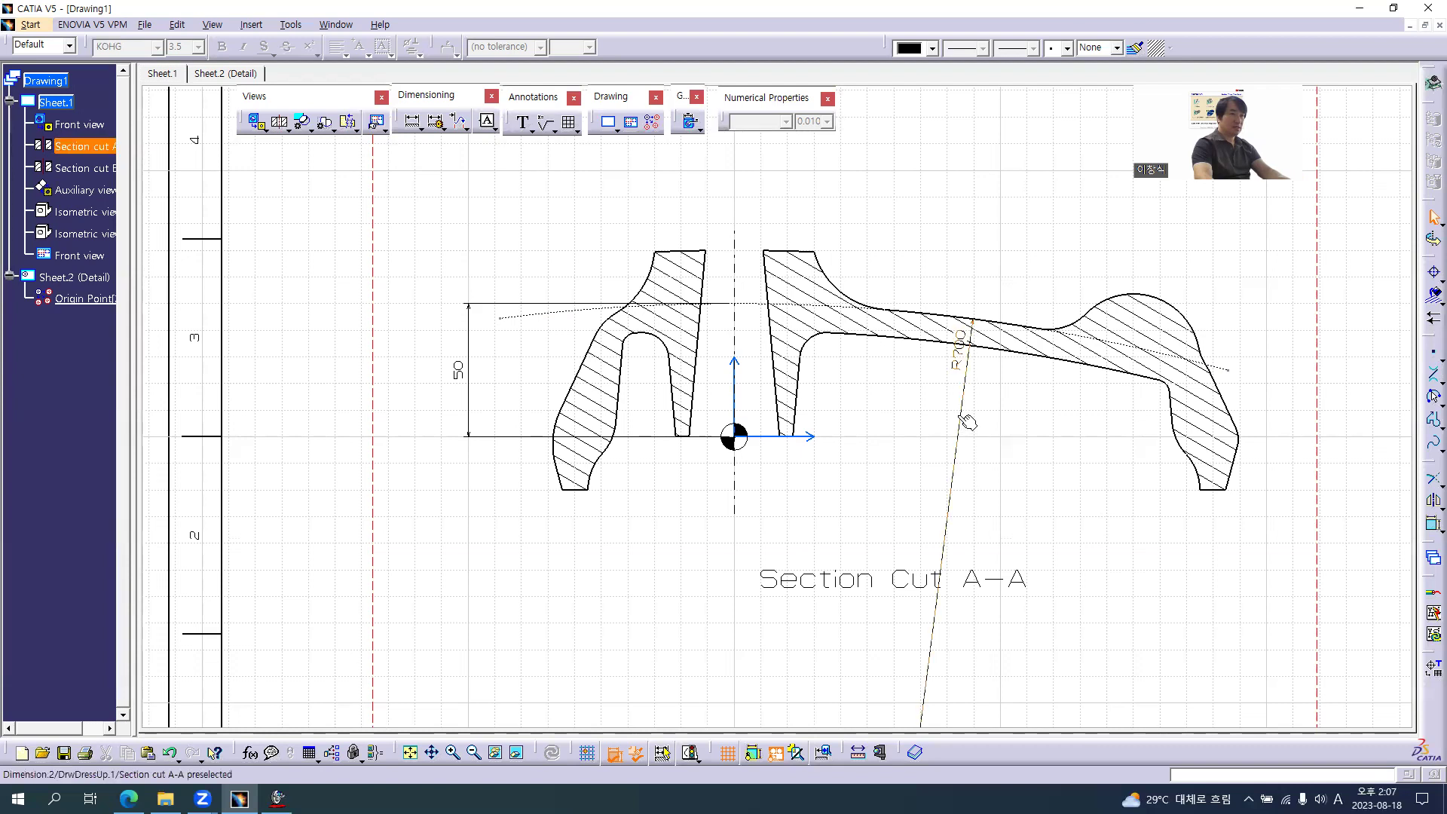
{"action": "left_click", "coordinate": [959, 346]}
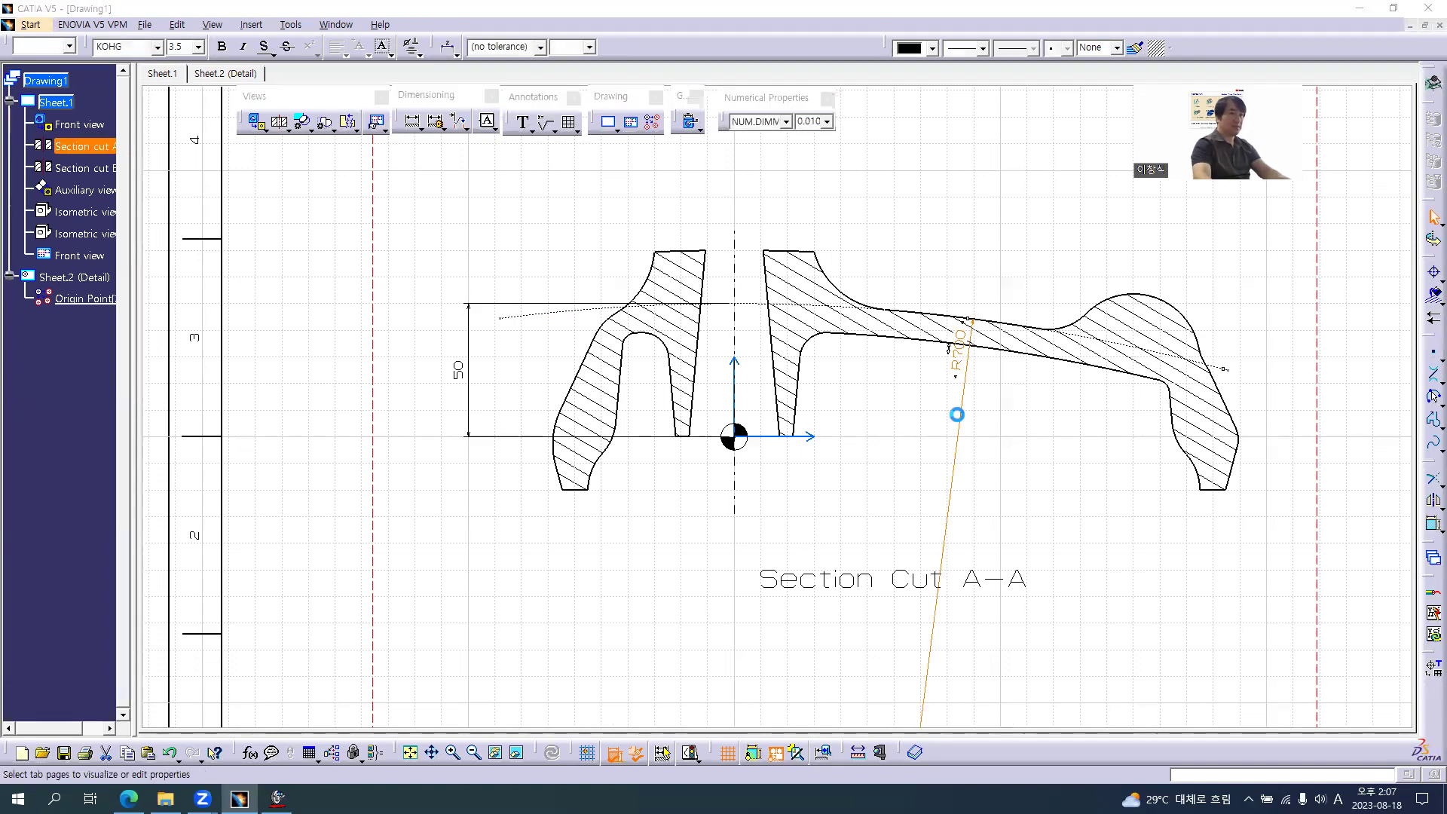
{"action": "key", "text": "alt+Return"}
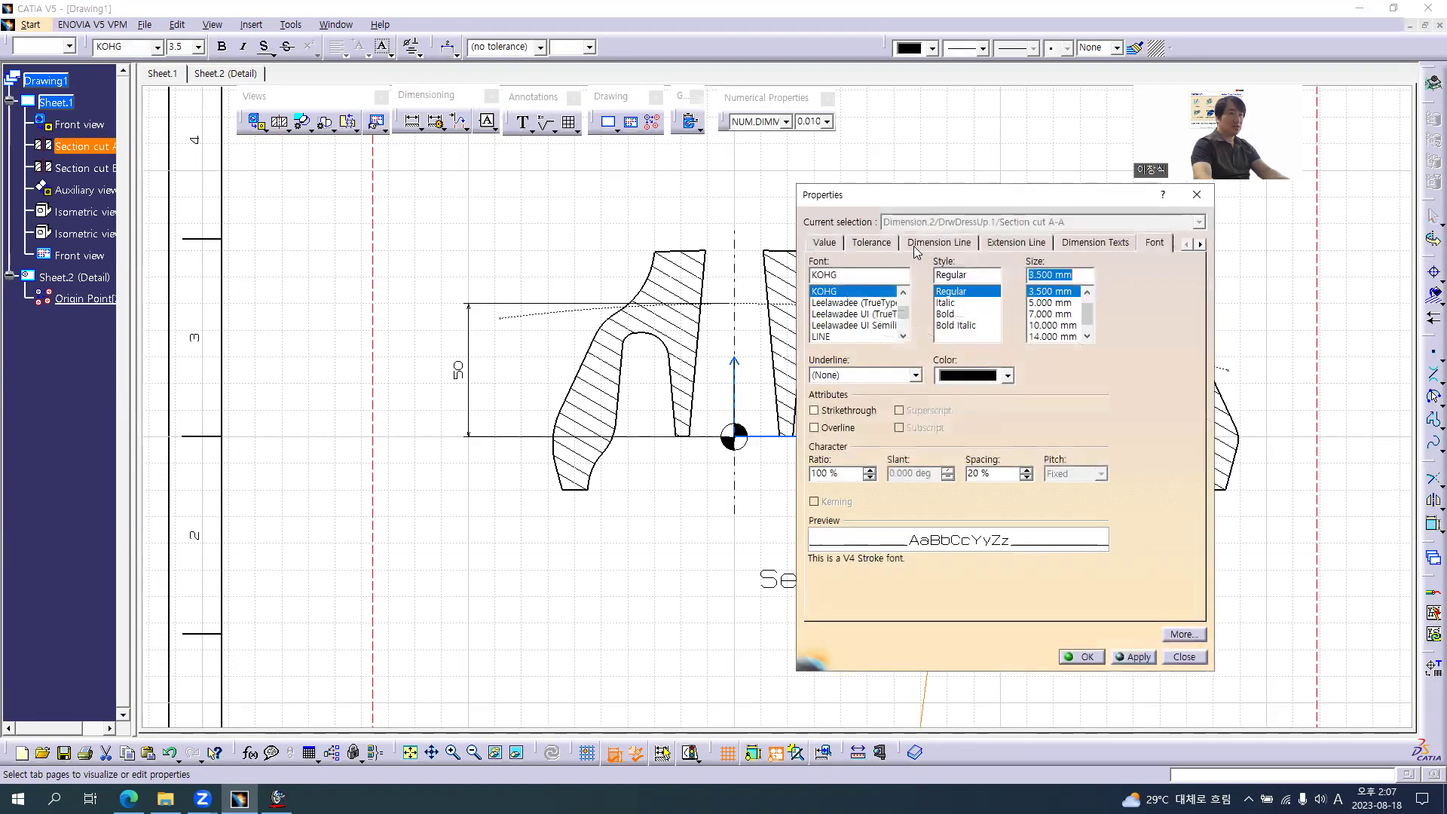
{"action": "left_click", "coordinate": [912, 236]}
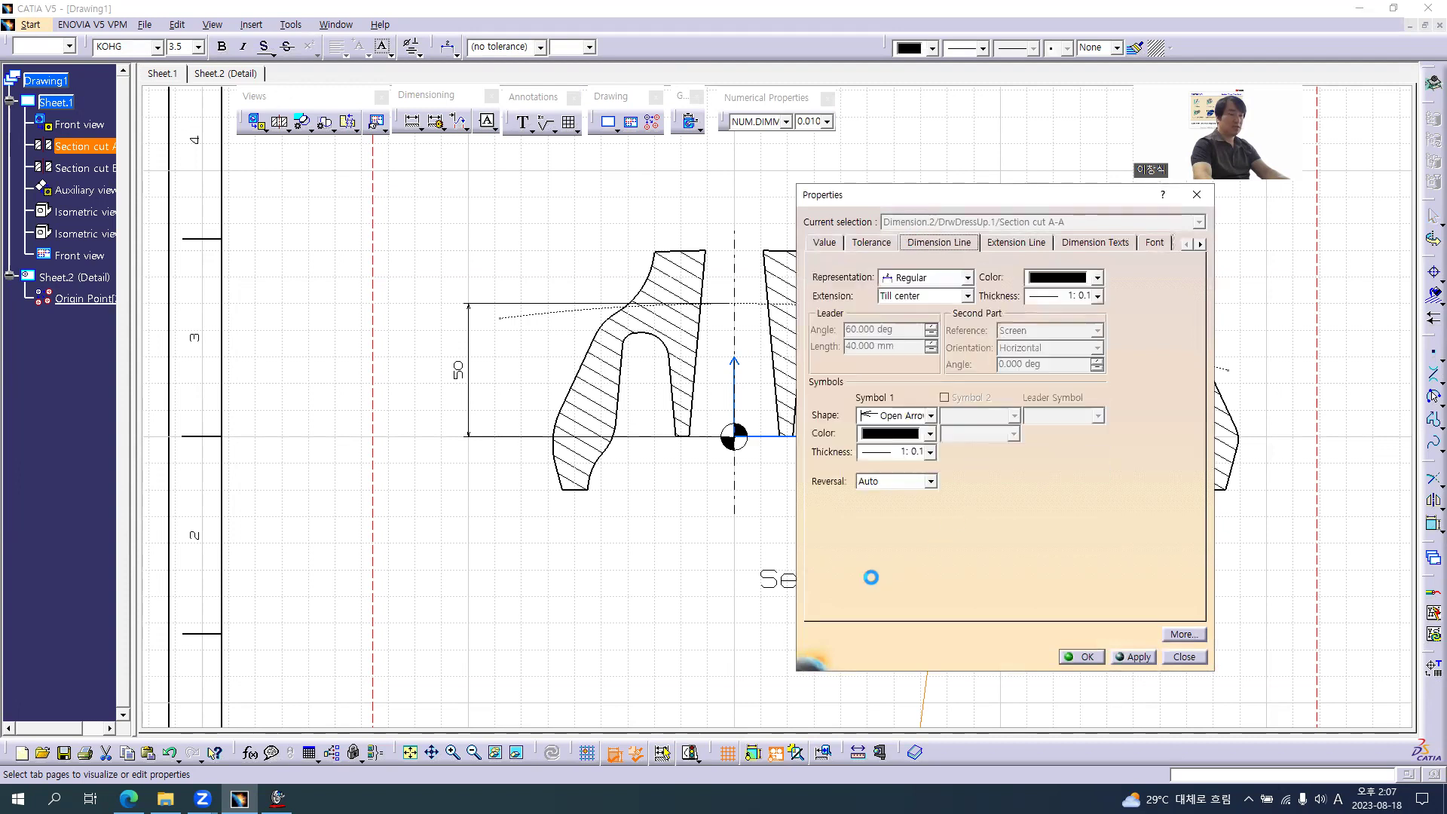
{"action": "left_click", "coordinate": [840, 501]}
{"action": "left_click", "coordinate": [872, 606]}
{"action": "left_click", "coordinate": [1085, 657]}
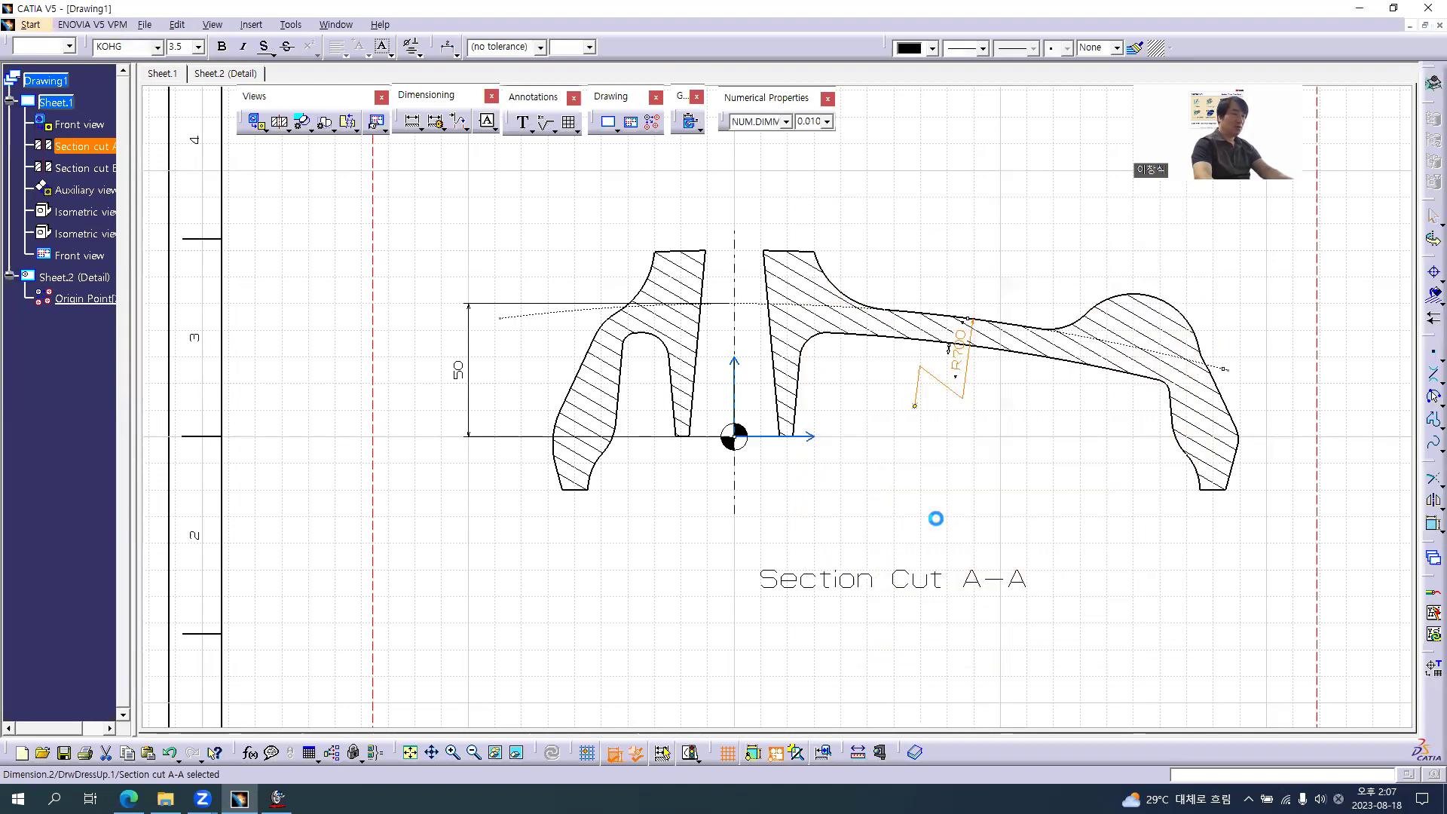
Lengthen the foreshortened R700 dimension line downward and move its value just below the hatched section
{"action": "left_click_drag", "start_coordinate": [914, 407], "coordinate": [910, 461]}
{"action": "left_click", "coordinate": [947, 549]}
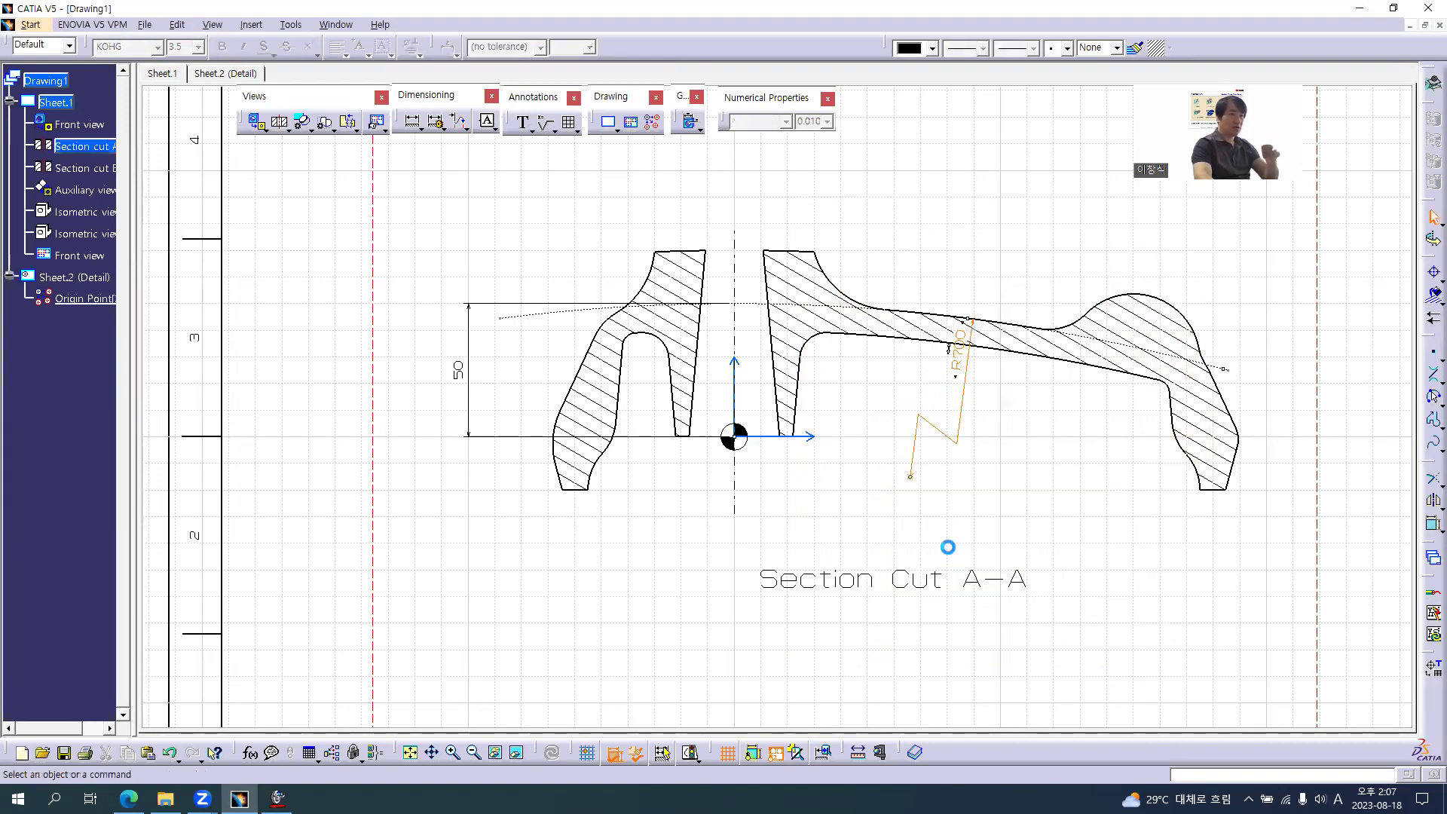
{"action": "left_click", "coordinate": [947, 361]}
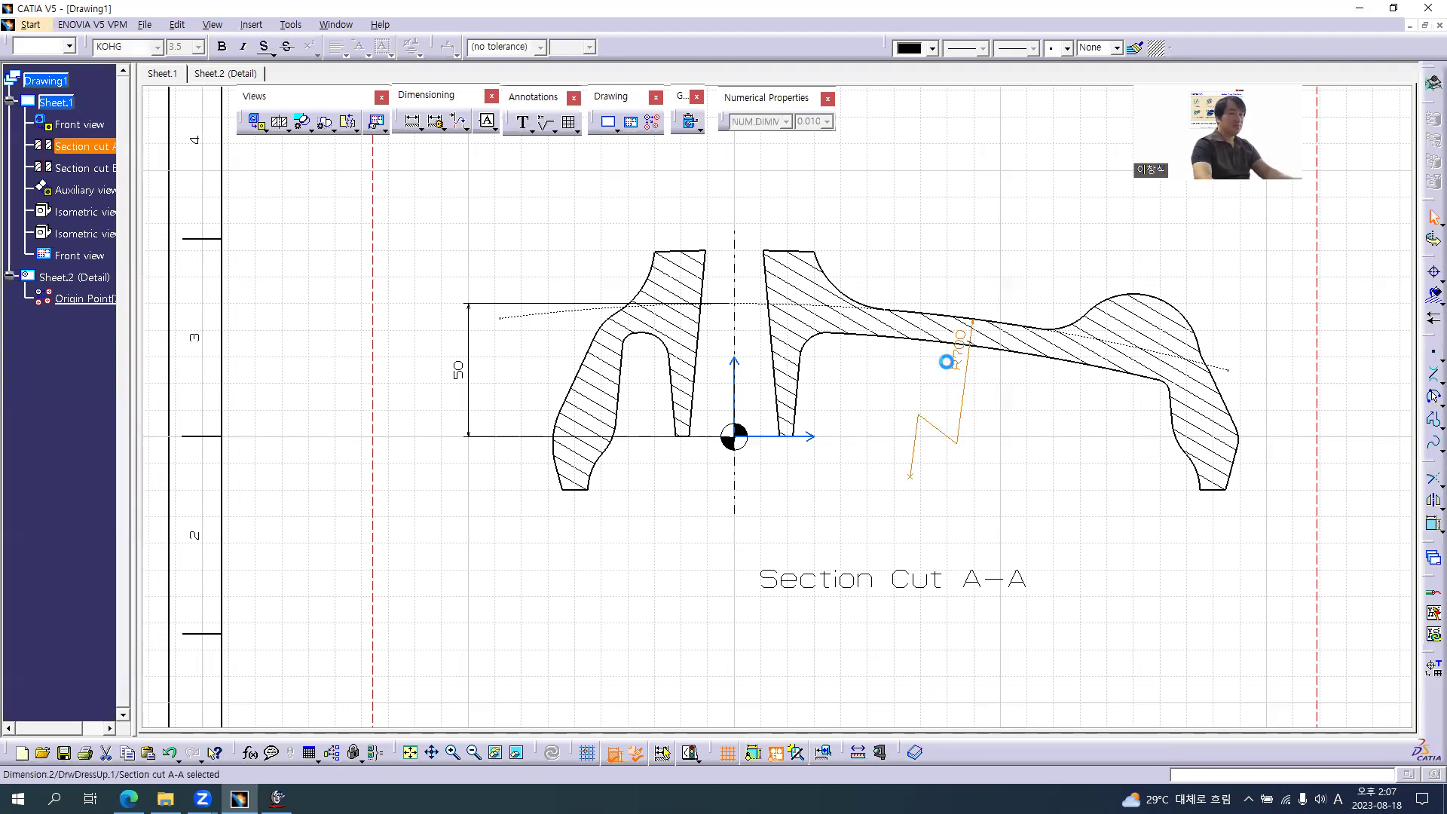
{"action": "left_click_drag", "start_coordinate": [947, 350], "coordinate": [942, 376]}
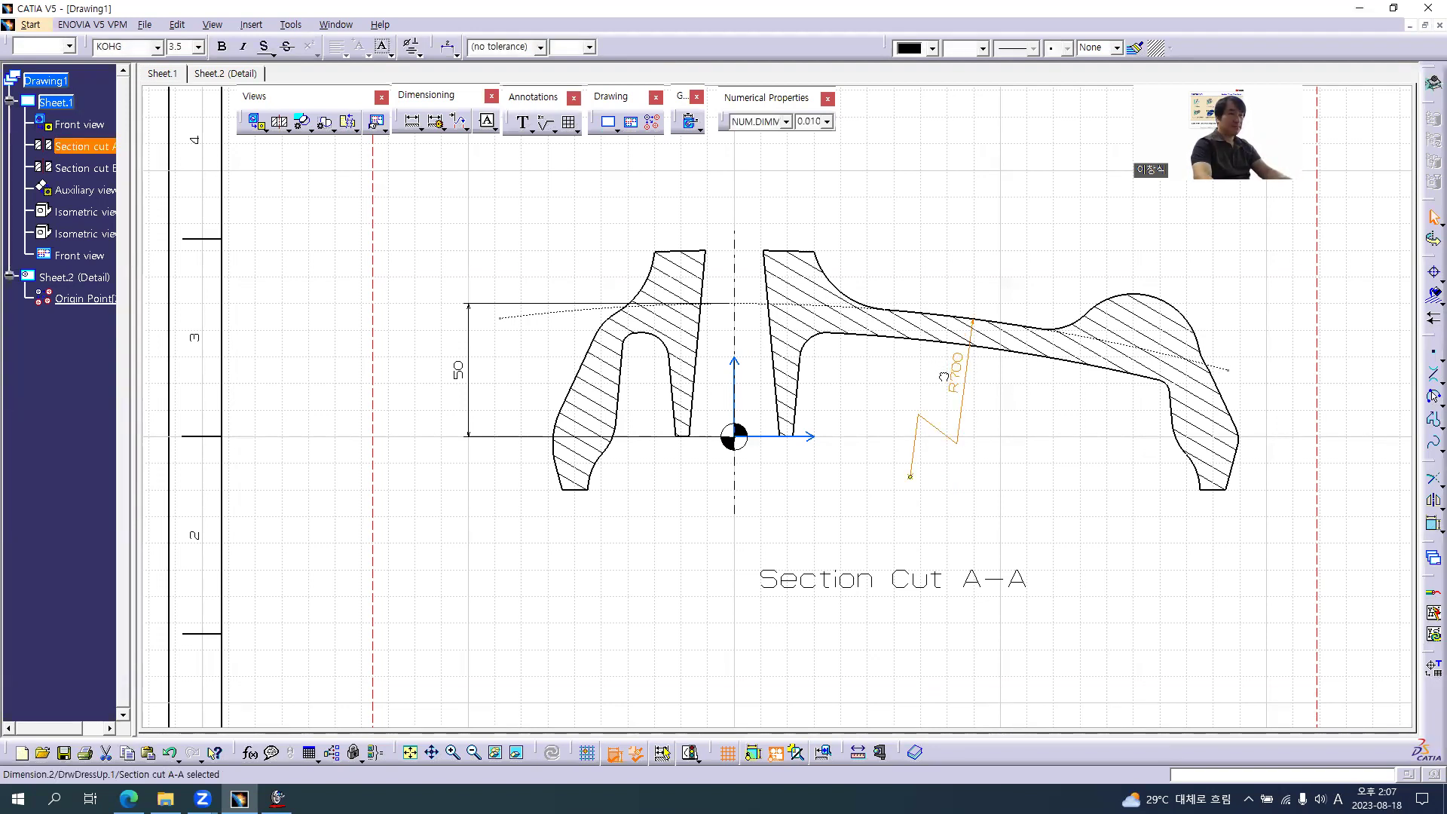
{"action": "left_click", "coordinate": [955, 494]}
{"action": "left_click", "coordinate": [910, 478]}
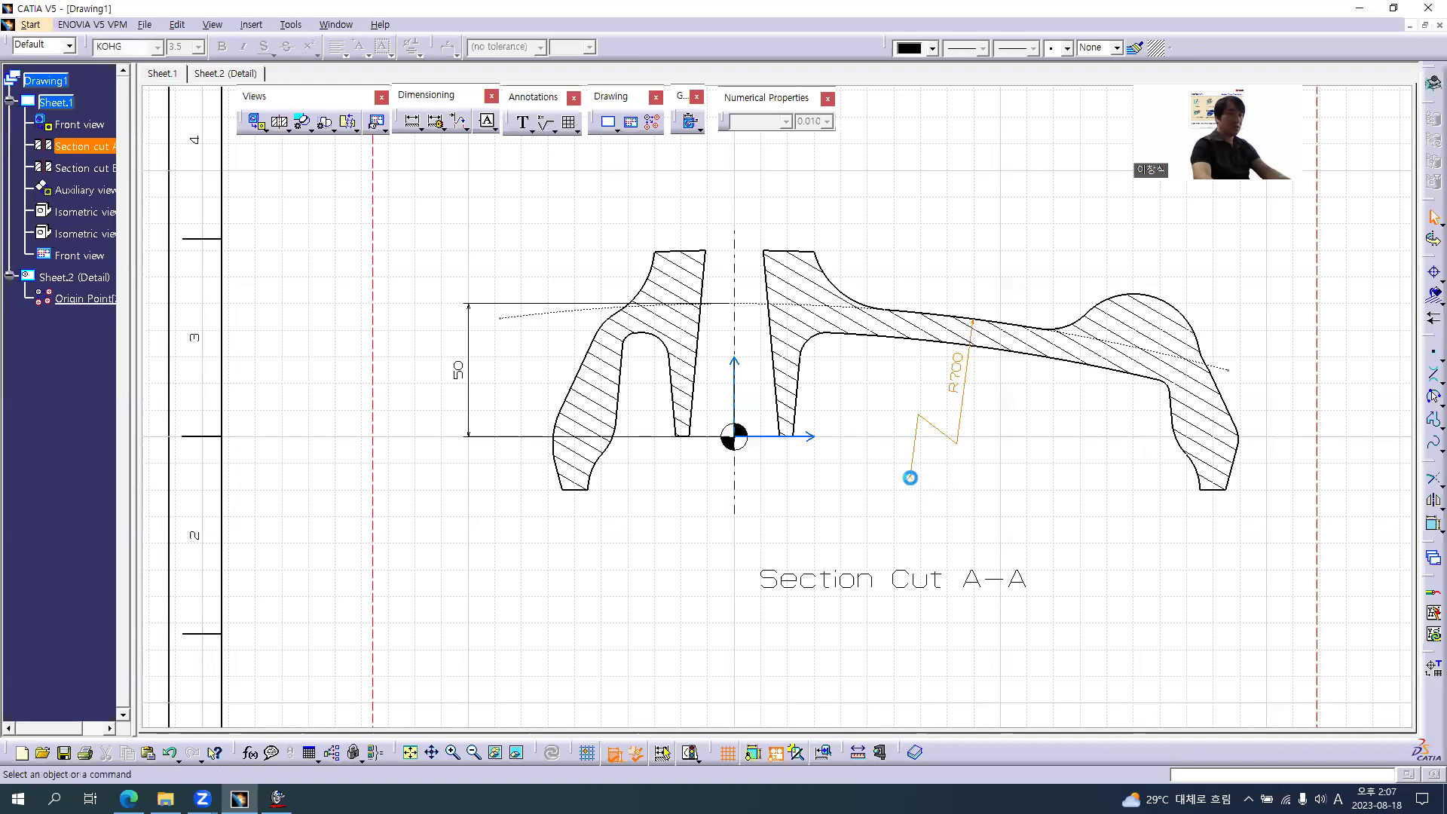
{"action": "left_click", "coordinate": [485, 203]}
Add a text with leader near the R700 dimension's center mark reading "R700 Center Point는 Vertical Axis에 일치됨."
{"action": "left_click", "coordinate": [532, 133]}
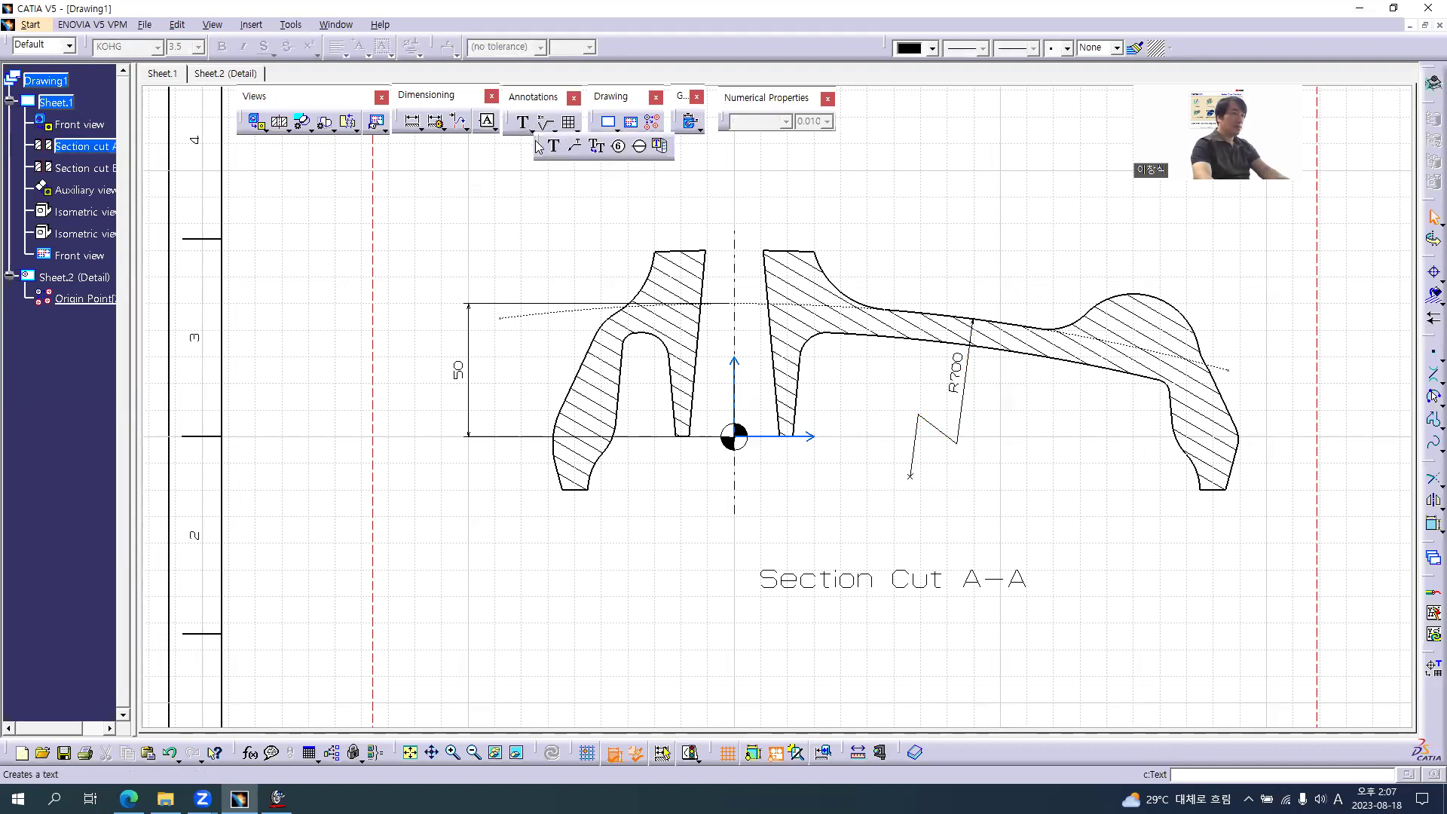
{"action": "left_click", "coordinate": [574, 145]}
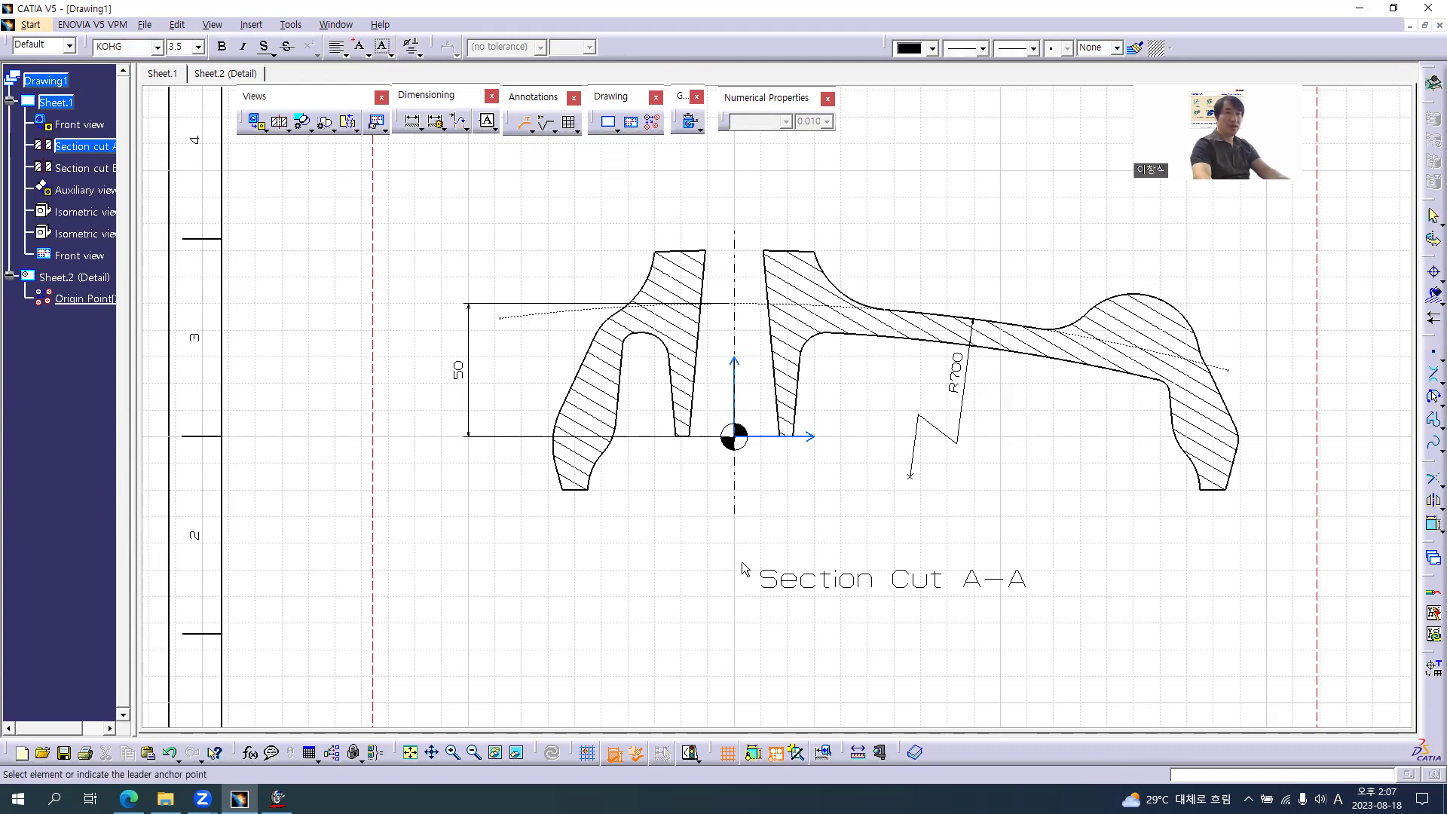
{"action": "mouse_move", "coordinate": [880, 484]}
{"action": "middle_mouse_down"}
{"action": "mouse_move", "coordinate": [842, 474]}
{"action": "mouse_move", "coordinate": [818, 403]}
{"action": "middle_mouse_up"}
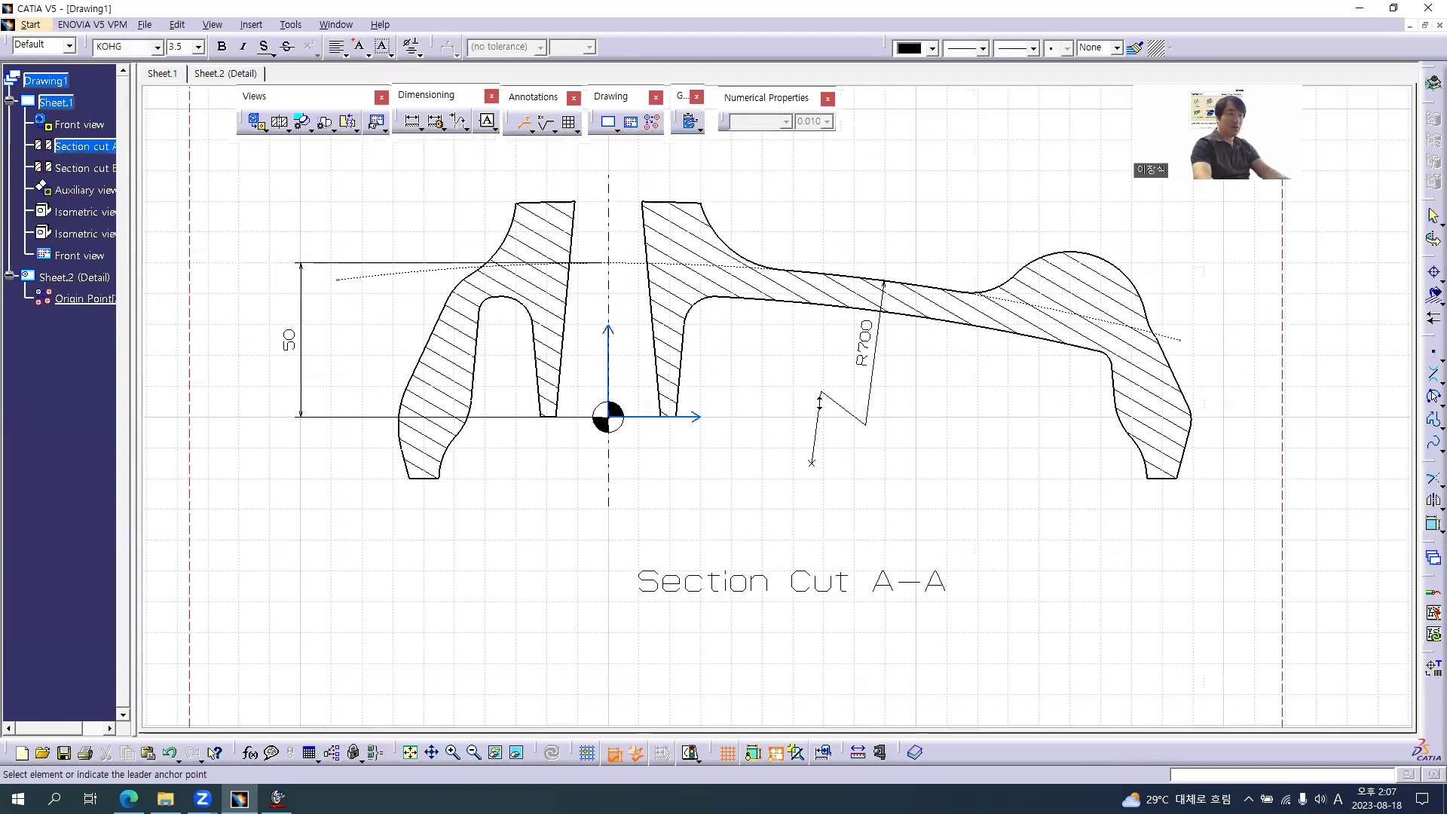
{"action": "left_click", "coordinate": [845, 515]}
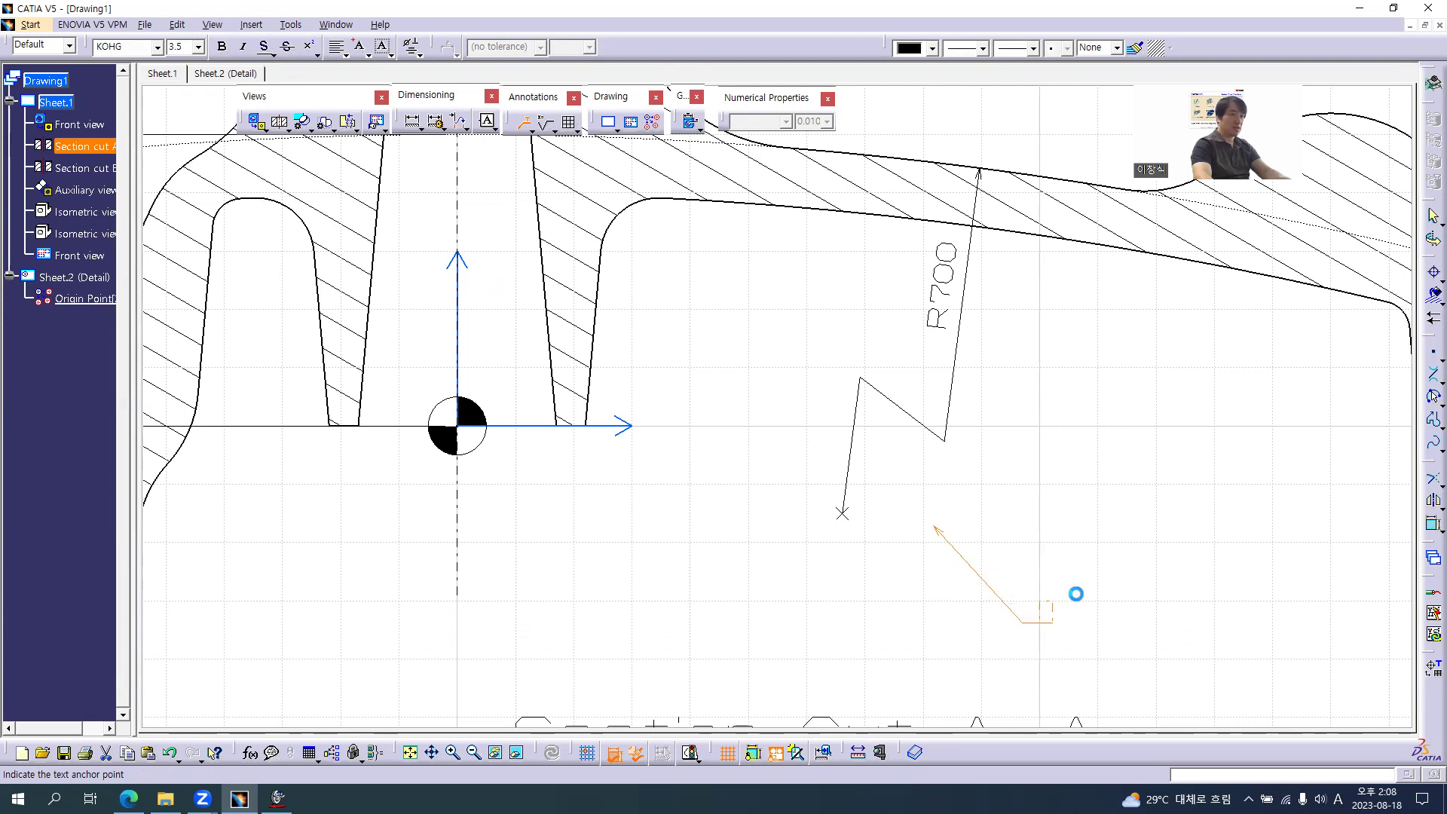
{"action": "type", "text": "R700"}
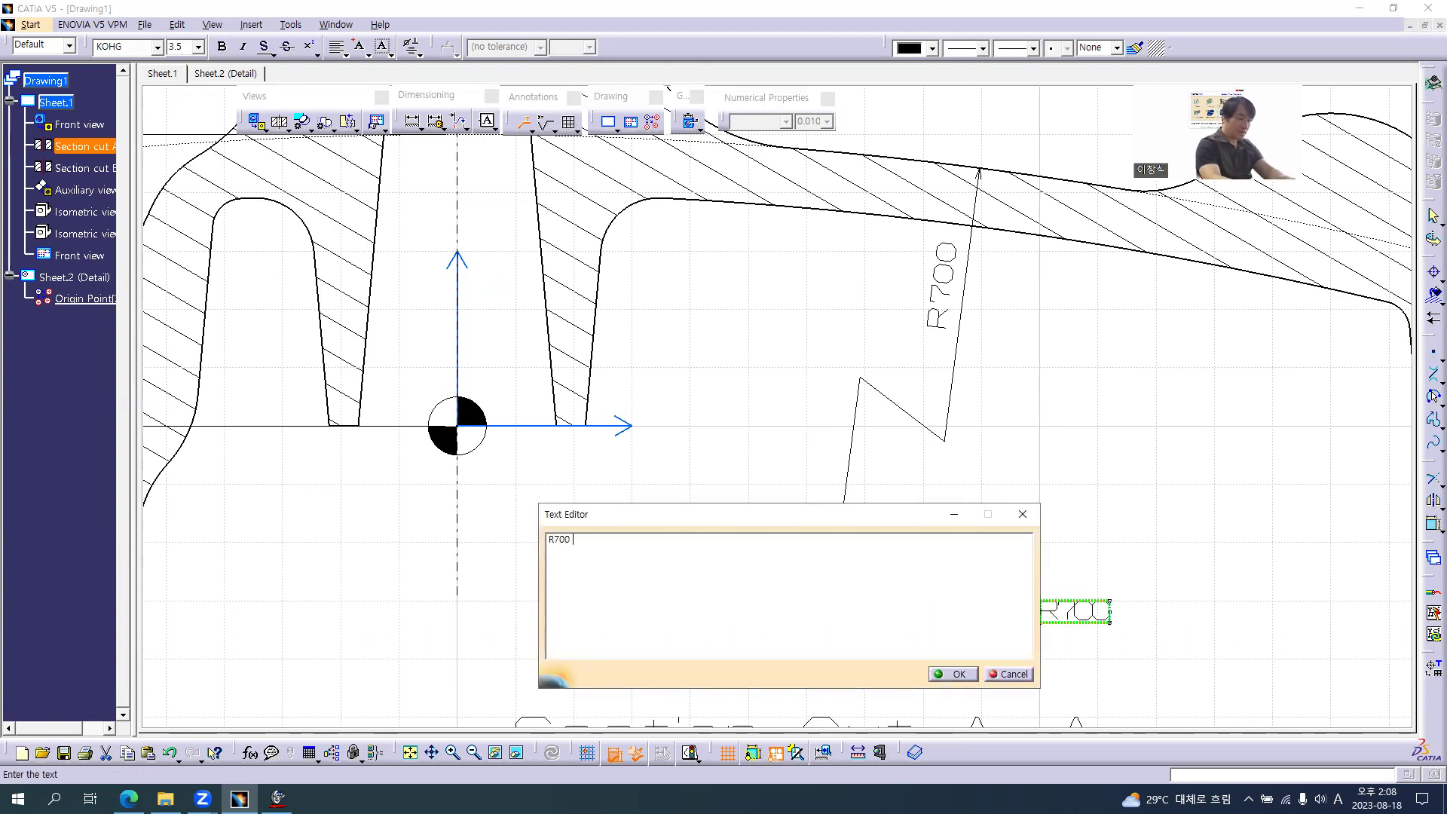
{"action": "type", "text": " Cent"}
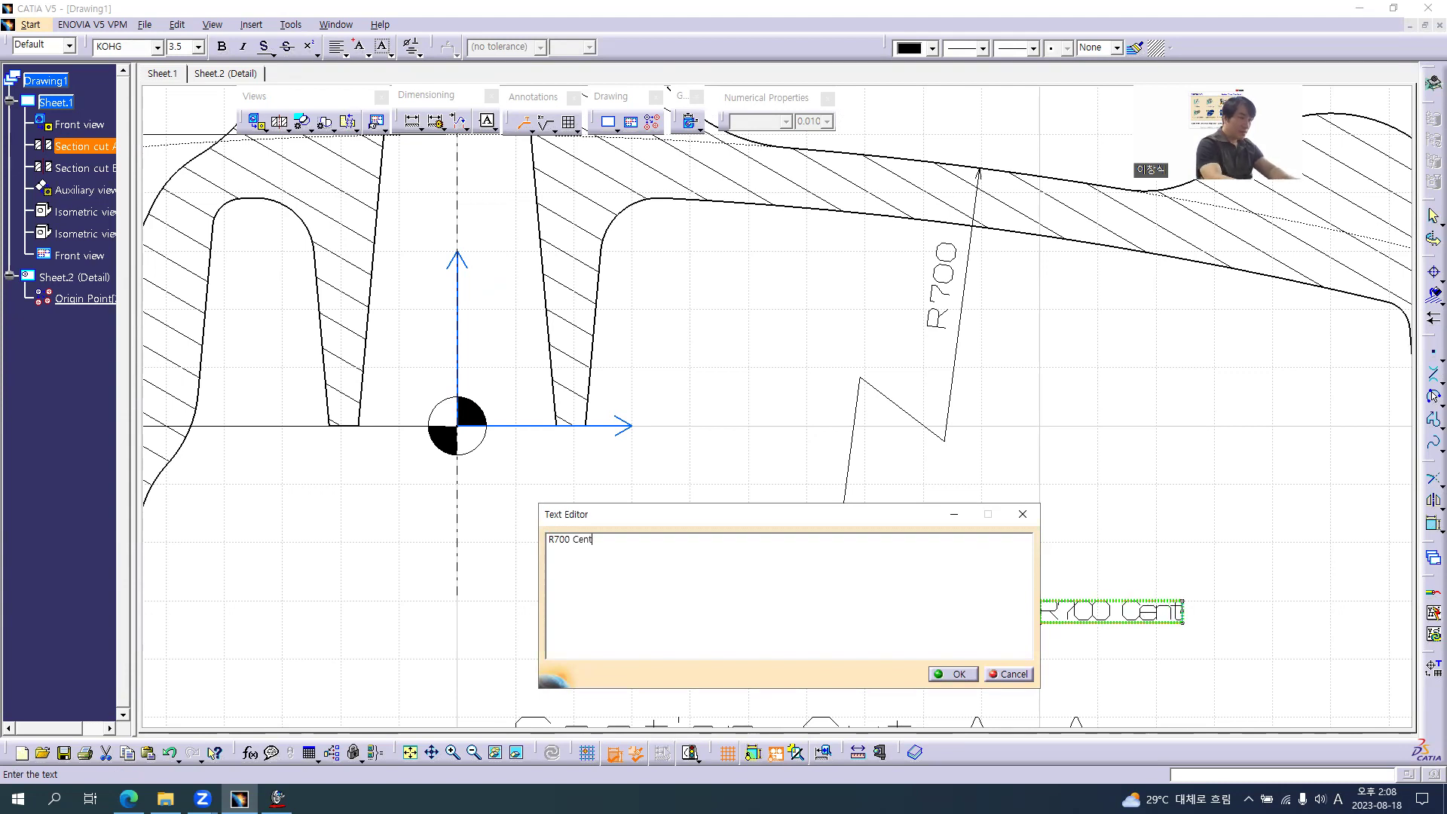
{"action": "type", "text": "er Point"}
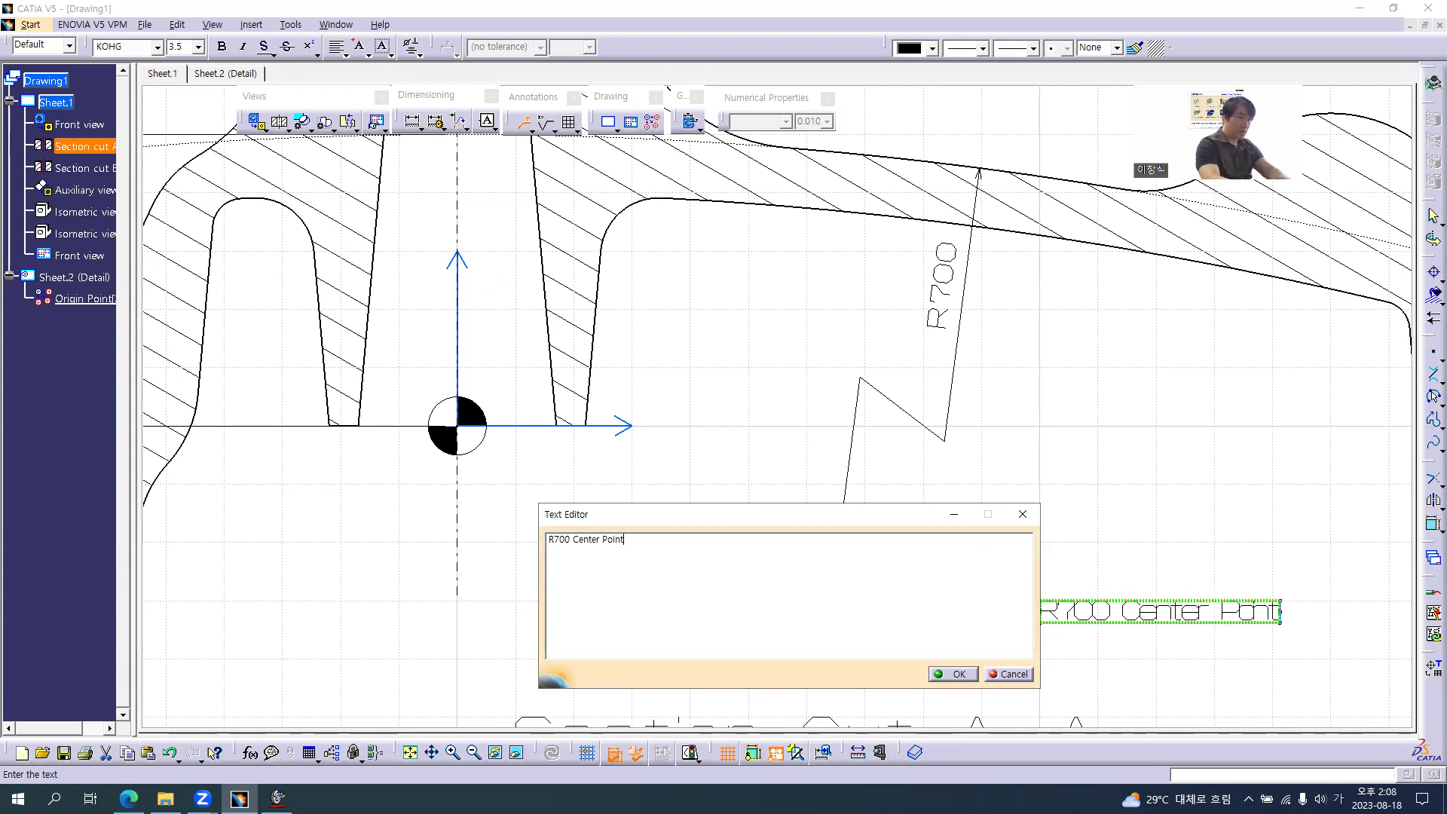
{"action": "key", "text": "Hangul"}
{"action": "type", "text": "는 Vert"}
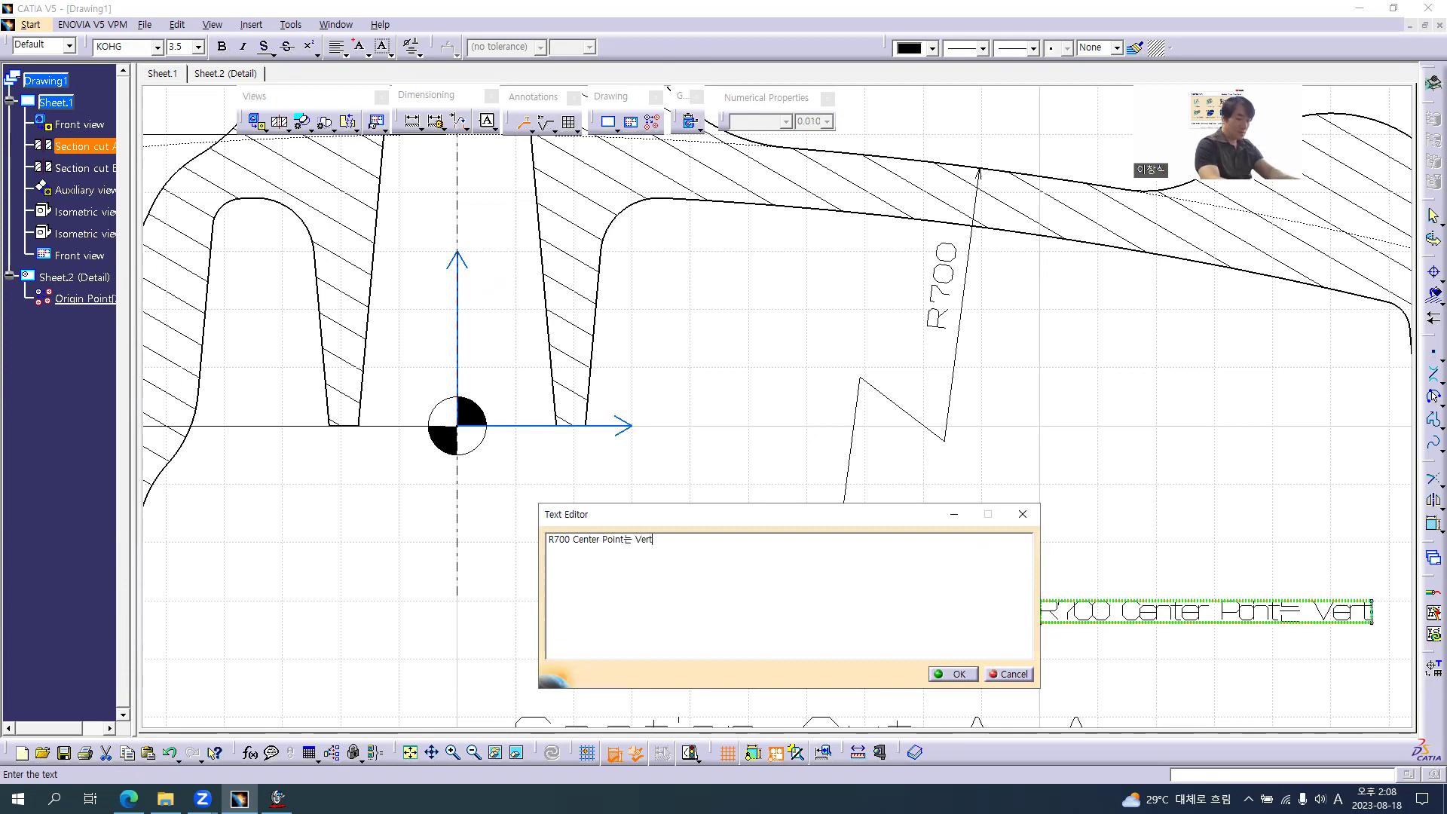
{"action": "type", "text": "ical A"}
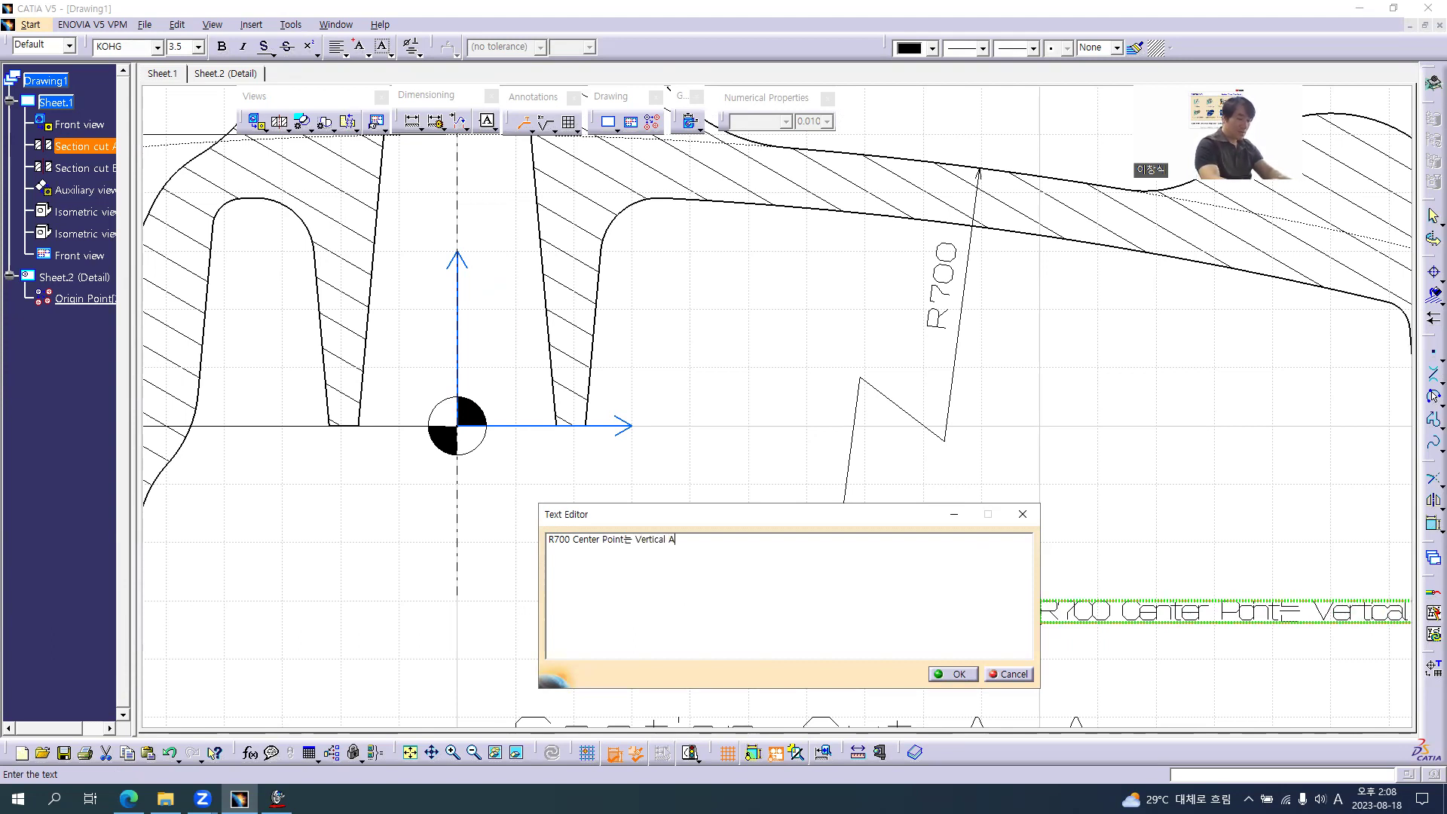
{"action": "type", "text": "xis에 ㅈ"}
{"action": "key", "text": "BackSpace"}
{"action": "type", "text": "ㅇ정"}
{"action": "key", "text": "BackSpace"}
{"action": "key", "text": "BackSpace"}
{"action": "type", "text": "이ㅊㅣㄷ"}
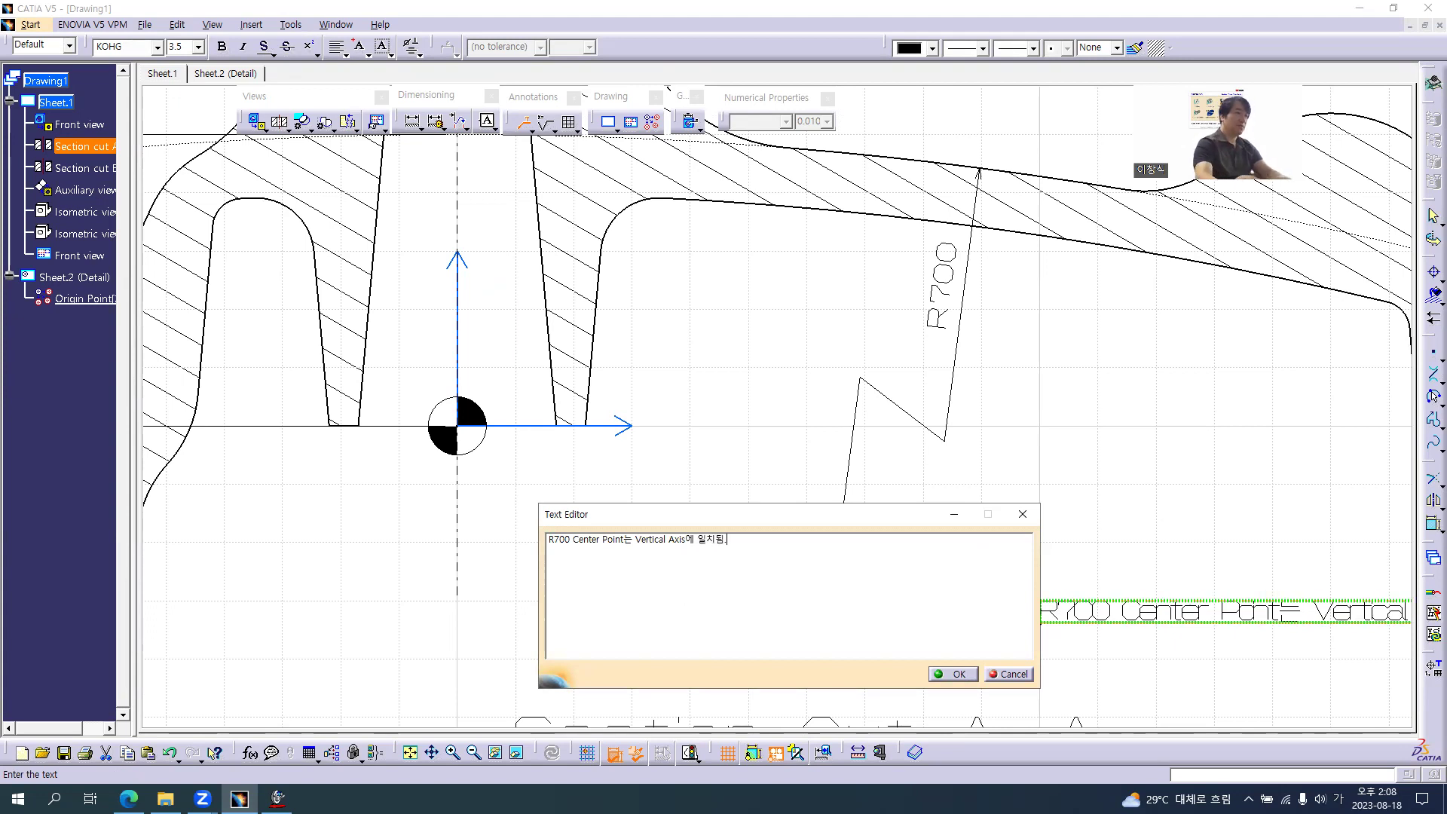
{"action": "left_click", "coordinate": [952, 674]}
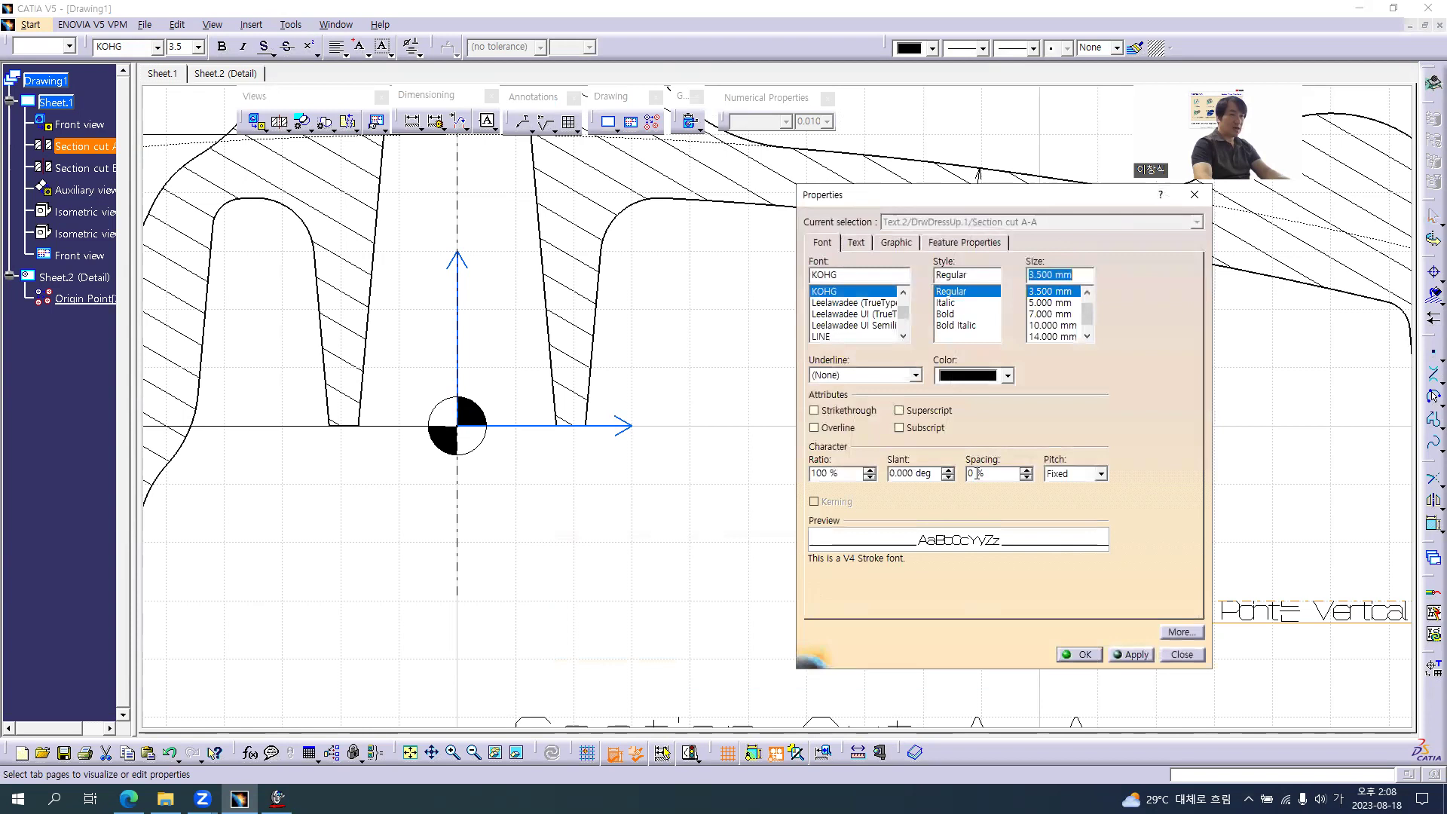
Set the character spacing of the R700 center point note to 20 %
{"action": "double_click", "coordinate": [977, 473]}
{"action": "type", "text": "20"}
{"action": "key", "text": "Return"}
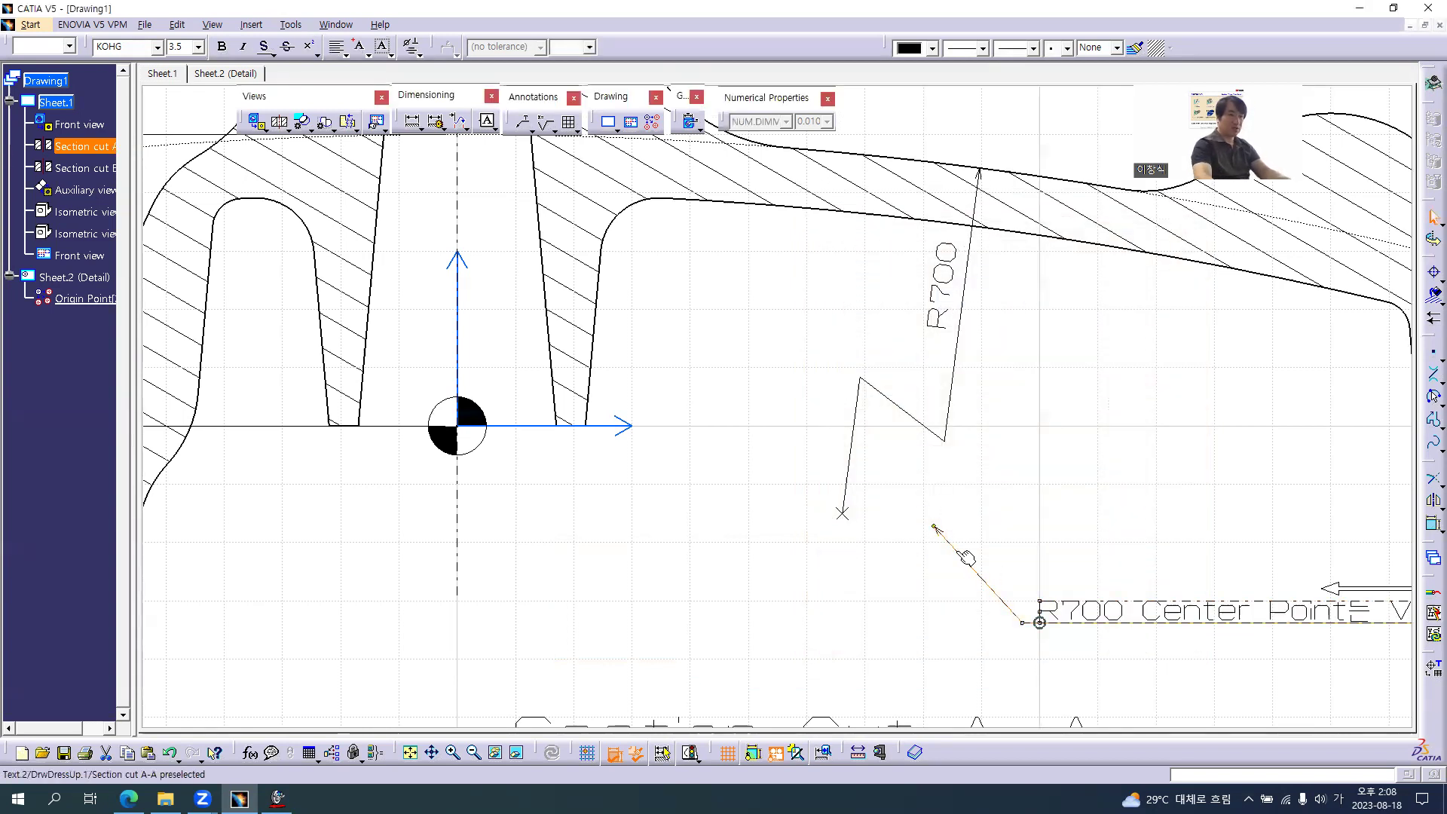
Place the note's leader arrow on the R700 center mark and bring the note text closer to it
{"action": "left_click", "coordinate": [933, 527]}
{"action": "mouse_move", "coordinate": [850, 581]}
{"action": "left_mouse_down"}
{"action": "mouse_move", "coordinate": [872, 469]}
{"action": "mouse_move", "coordinate": [842, 513]}
{"action": "left_mouse_up"}
{"action": "middle_click_drag", "start_coordinate": [865, 527], "coordinate": [867, 443], "text": "ctrl"}
{"action": "middle_click_drag", "start_coordinate": [785, 466], "coordinate": [621, 353]}
{"action": "mouse_move", "coordinate": [889, 499]}
{"action": "left_mouse_down"}
{"action": "mouse_move", "coordinate": [727, 489]}
{"action": "mouse_move", "coordinate": [702, 541]}
{"action": "mouse_move", "coordinate": [918, 455]}
{"action": "mouse_move", "coordinate": [723, 517]}
{"action": "mouse_move", "coordinate": [816, 471]}
{"action": "mouse_move", "coordinate": [884, 307]}
{"action": "mouse_move", "coordinate": [927, 319]}
{"action": "mouse_move", "coordinate": [840, 329]}
{"action": "mouse_move", "coordinate": [738, 490]}
{"action": "left_mouse_up"}
{"action": "left_click_drag", "start_coordinate": [1097, 678], "coordinate": [882, 571]}
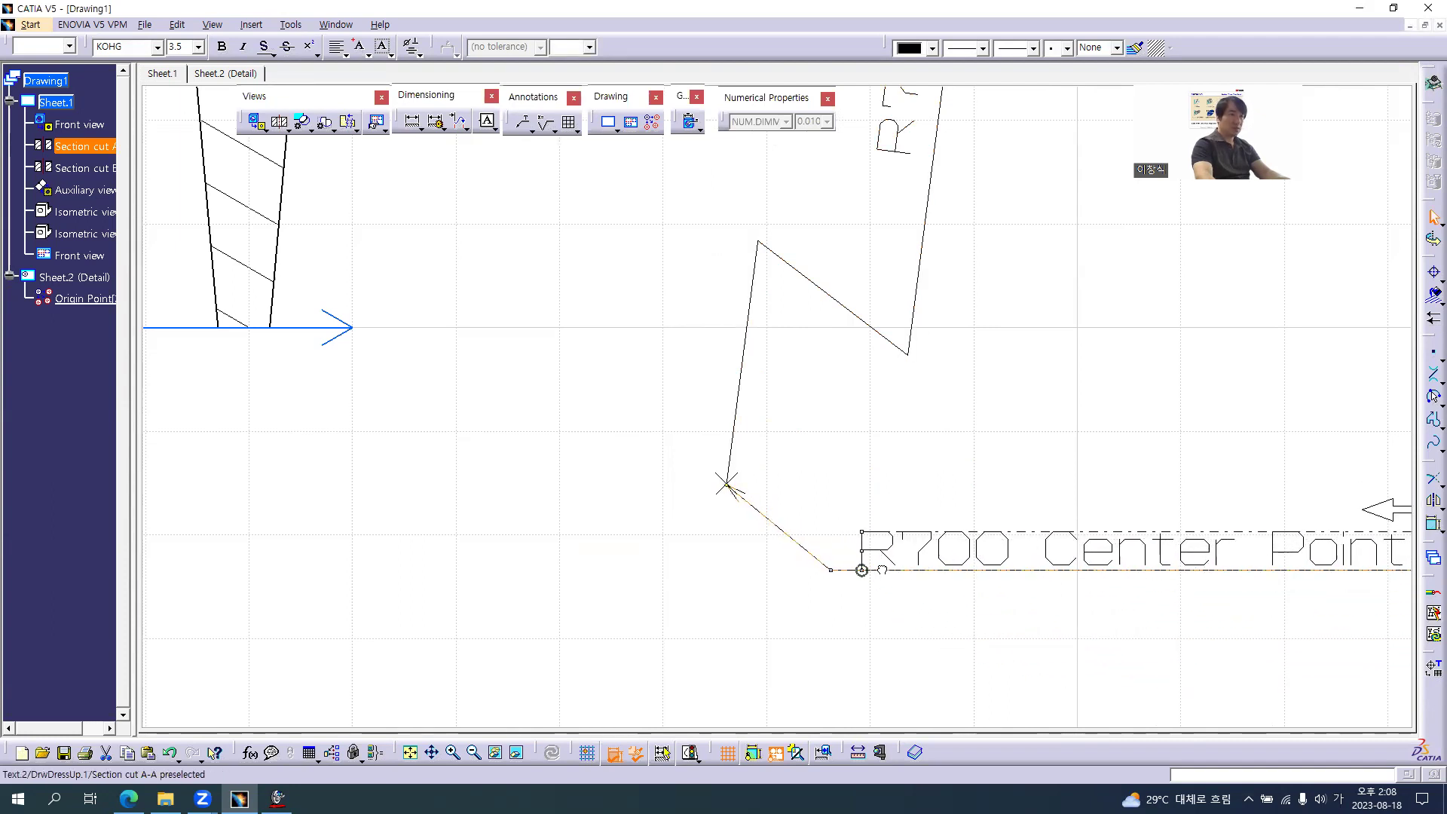
{"action": "left_click", "coordinate": [868, 464]}
{"action": "mouse_move", "coordinate": [936, 449]}
{"action": "middle_mouse_down"}
{"action": "mouse_move", "coordinate": [692, 418]}
{"action": "mouse_move", "coordinate": [694, 512]}
{"action": "middle_mouse_up"}
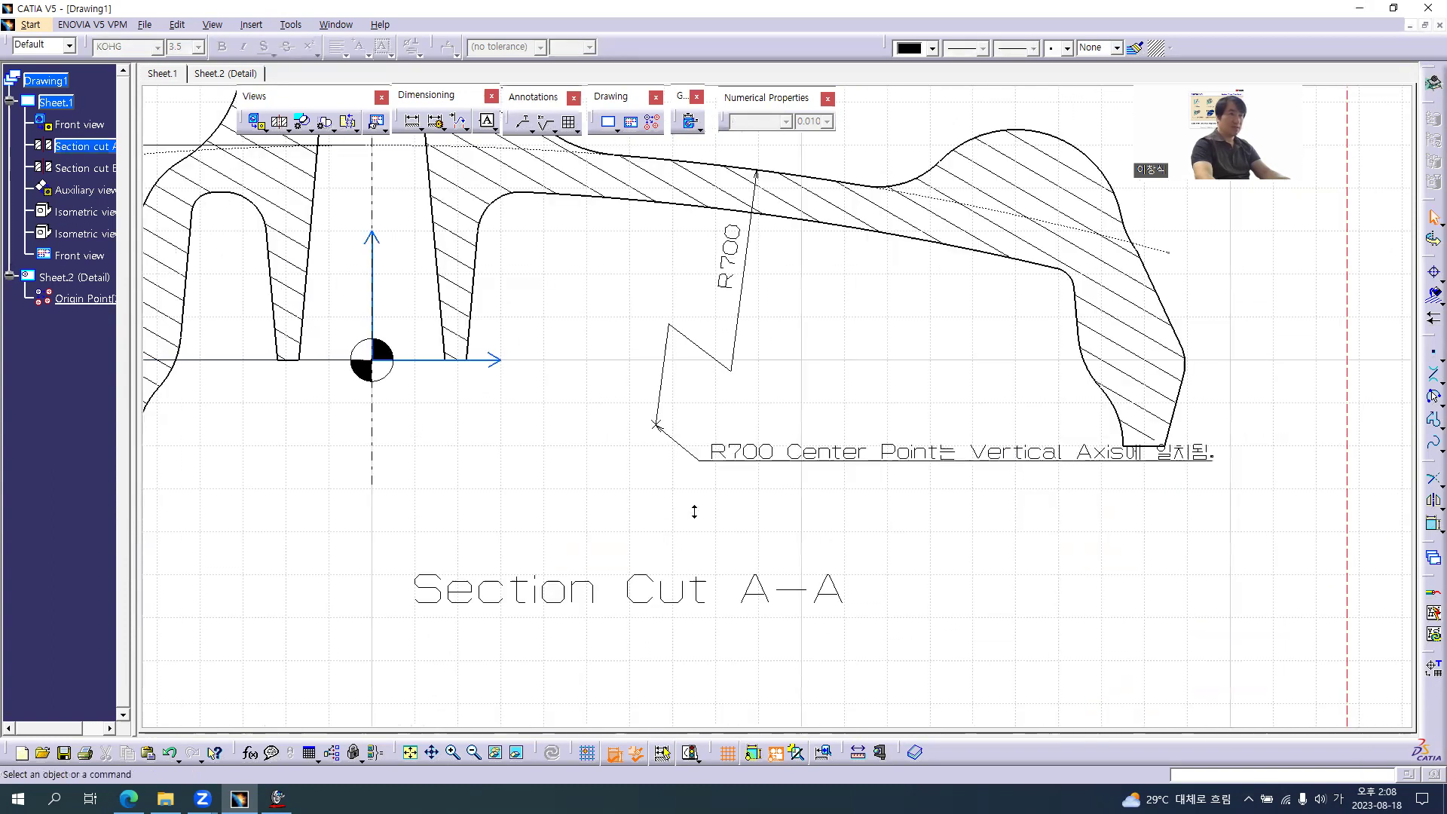
Compare Section A-A with the reference PDF and move the R700 center point note down, clear of the section profile
{"action": "key", "text": "alt+Tab"}
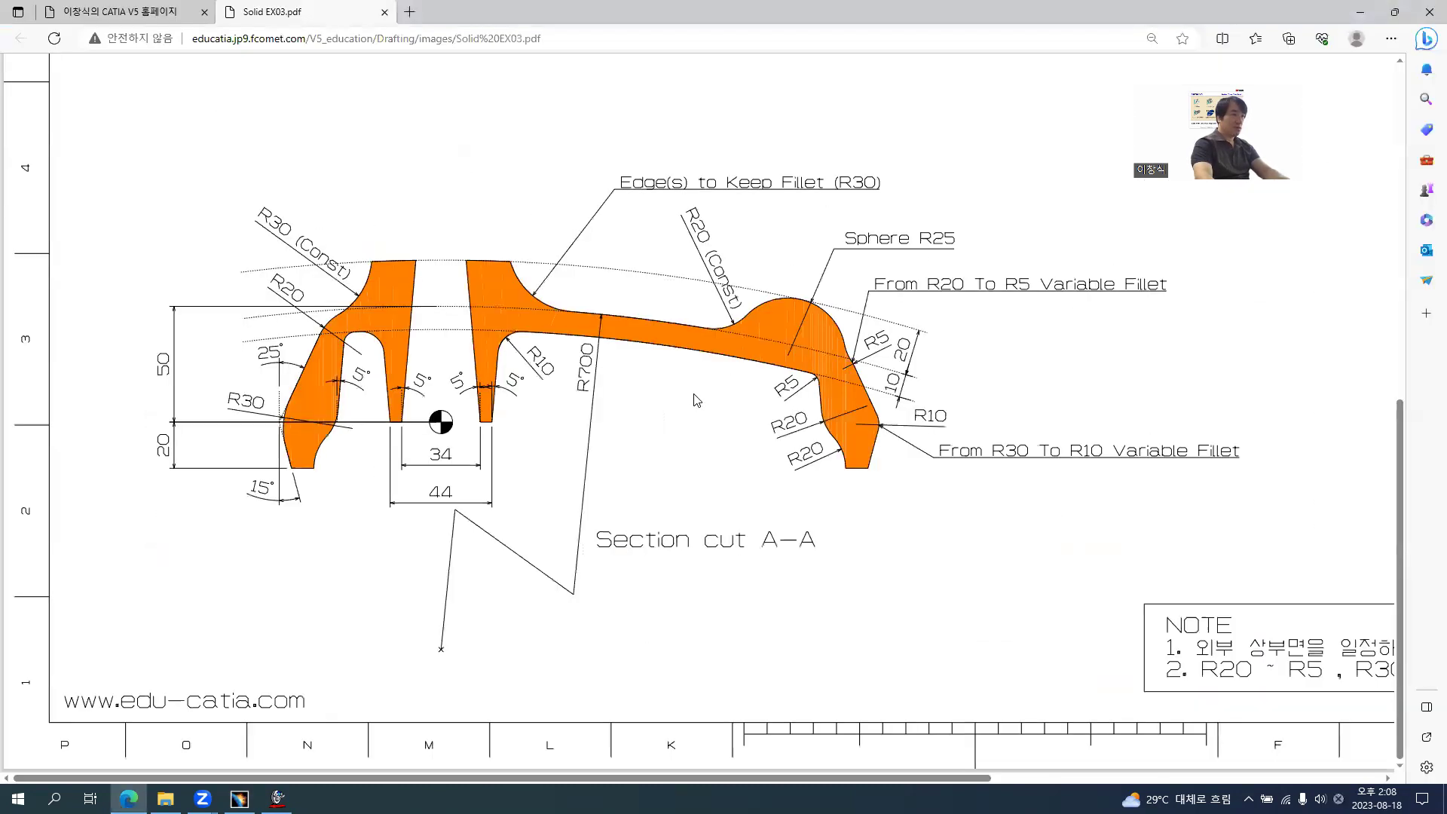
{"action": "key", "text": "alt+Tab"}
{"action": "left_click_drag", "start_coordinate": [791, 454], "coordinate": [828, 507]}
{"action": "left_click", "coordinate": [811, 436]}
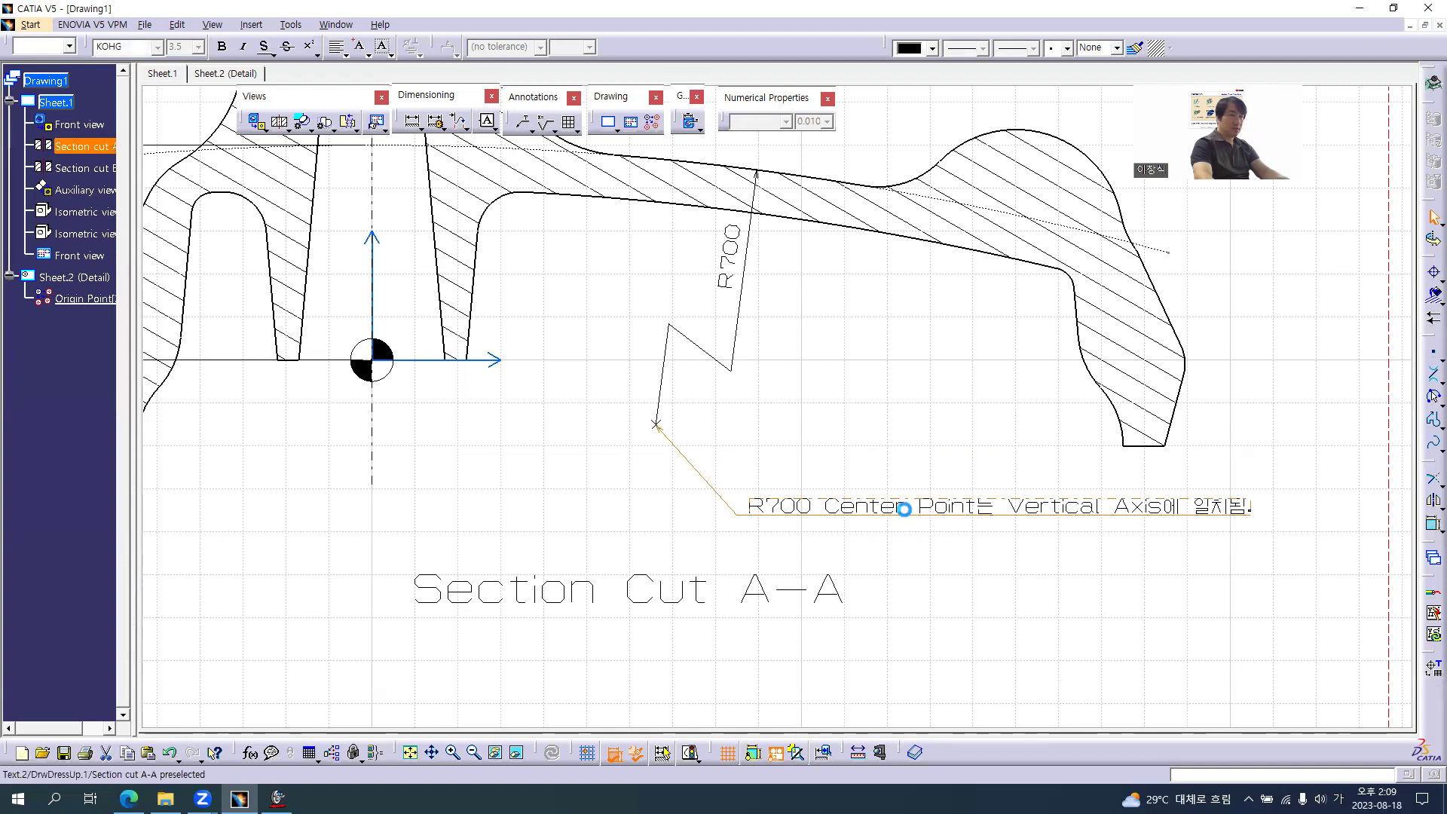
Split the R700 center point note into two lines, starting the second line at "Vertical Axis에 일치됨."
{"action": "double_click", "coordinate": [913, 514]}
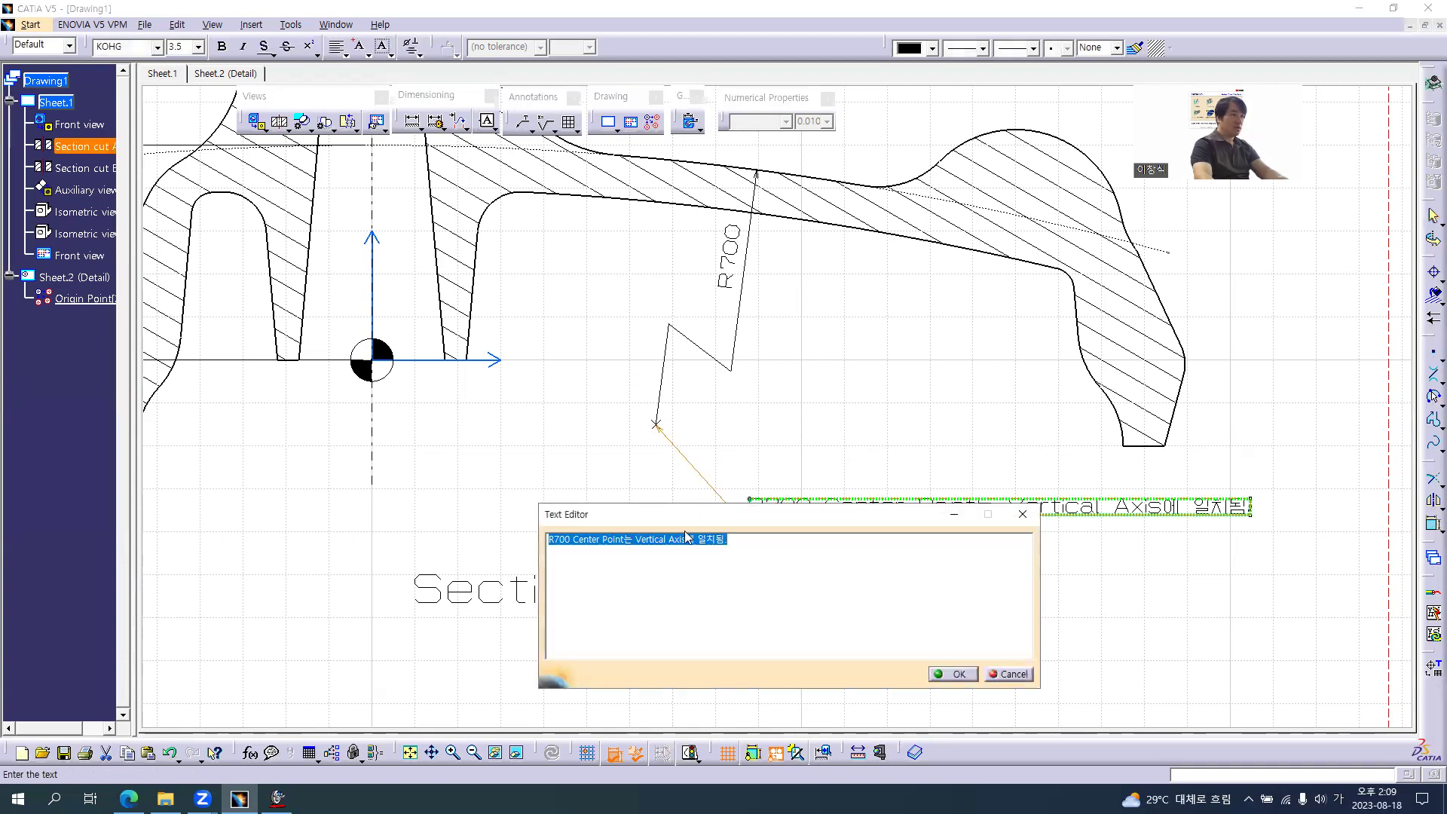
{"action": "left_click", "coordinate": [638, 539]}
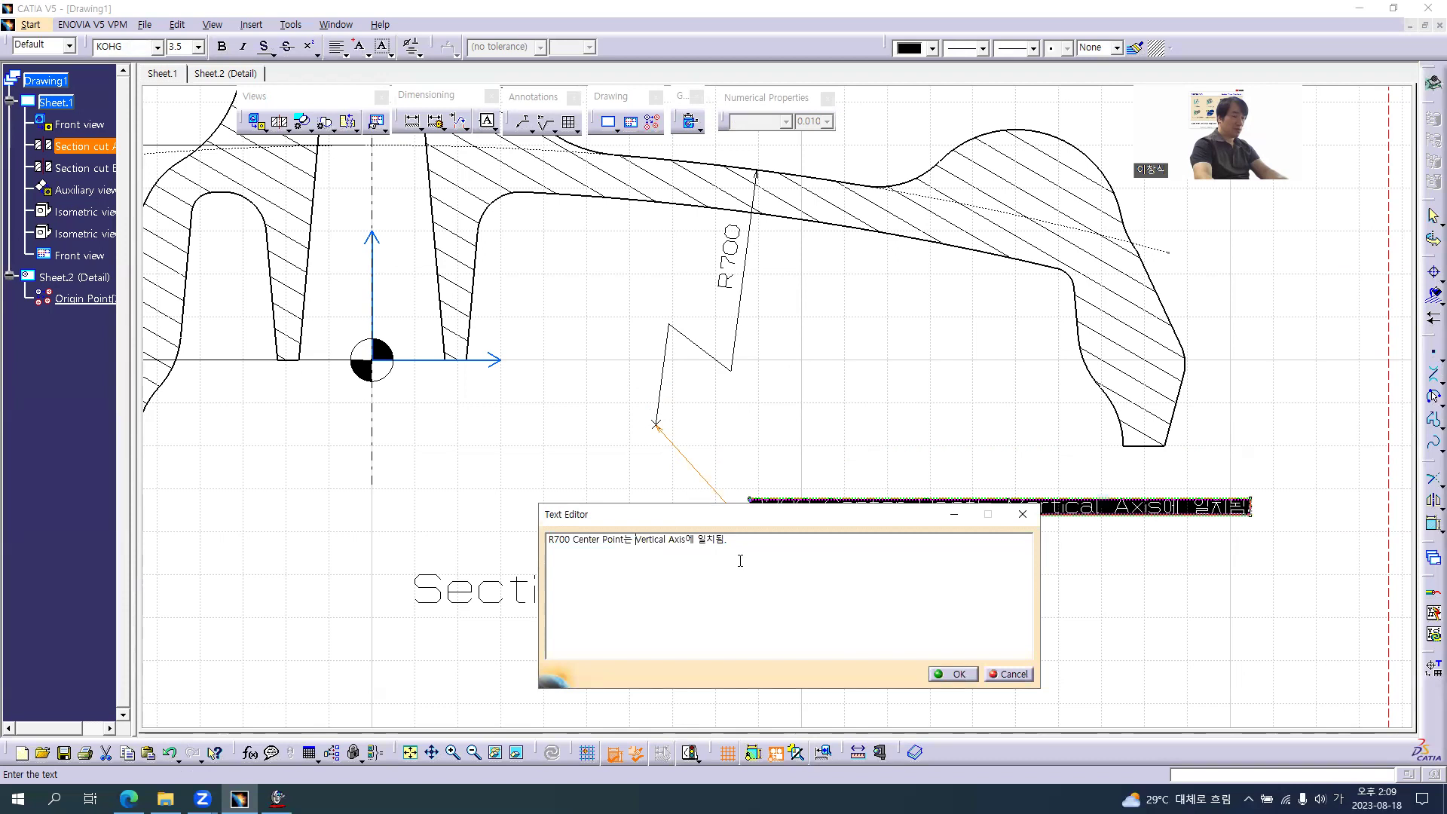
{"action": "key", "text": "Return"}
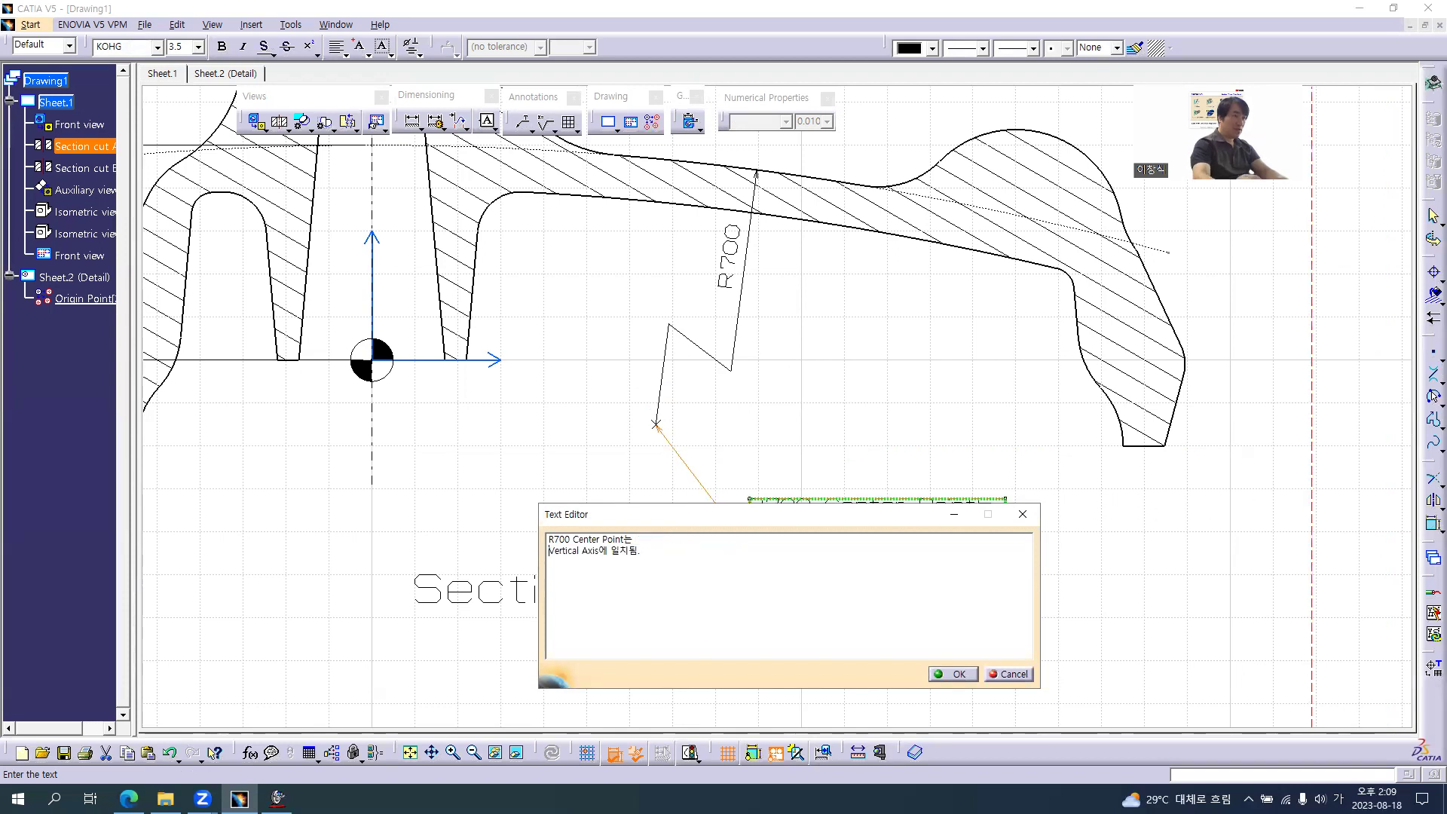
{"action": "left_click", "coordinate": [952, 673]}
Increase the line spacing of the two-line R700 center point note in its text properties
{"action": "middle_click_drag", "start_coordinate": [829, 455], "coordinate": [830, 380]}
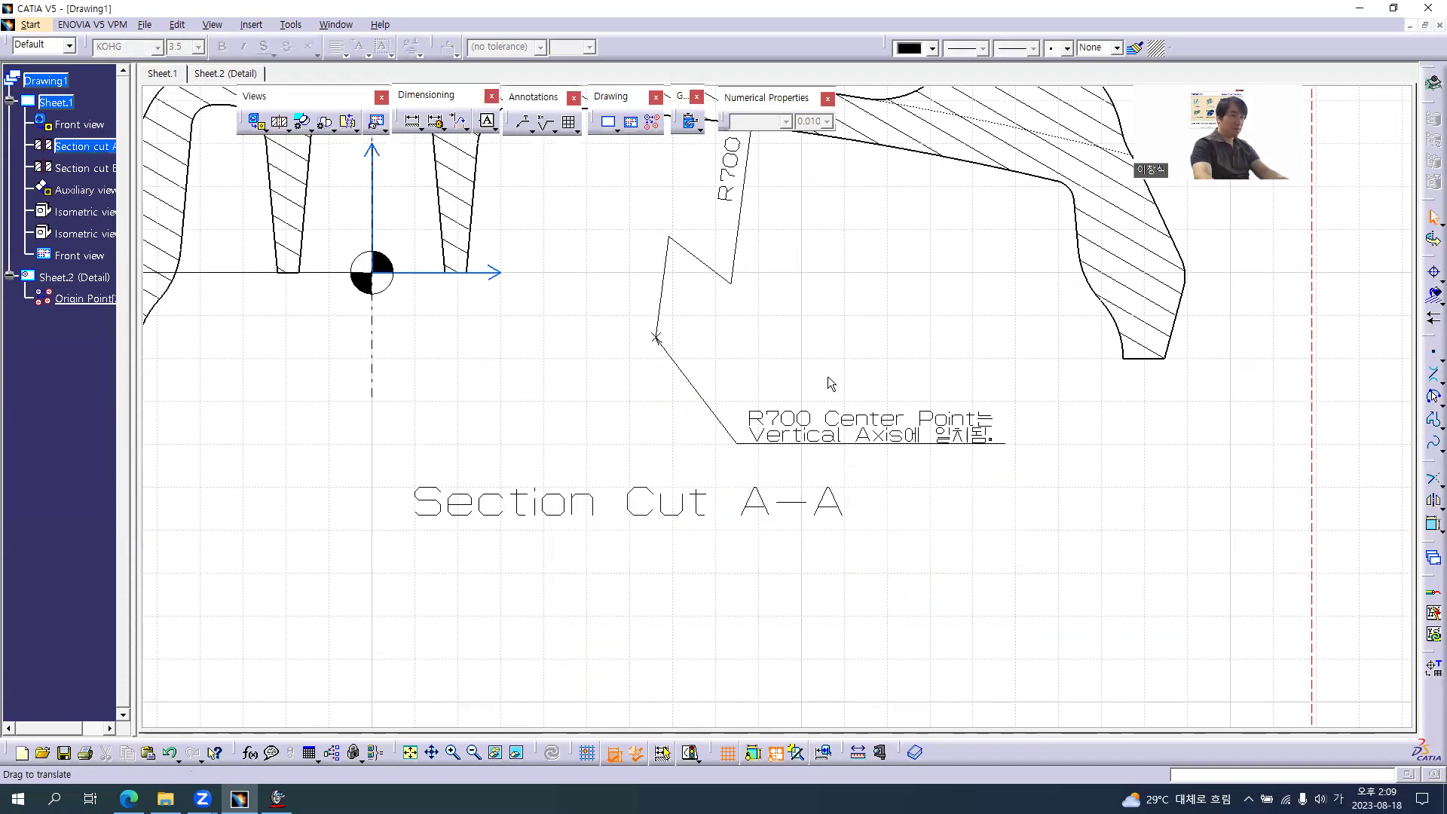
{"action": "left_click", "coordinate": [845, 427]}
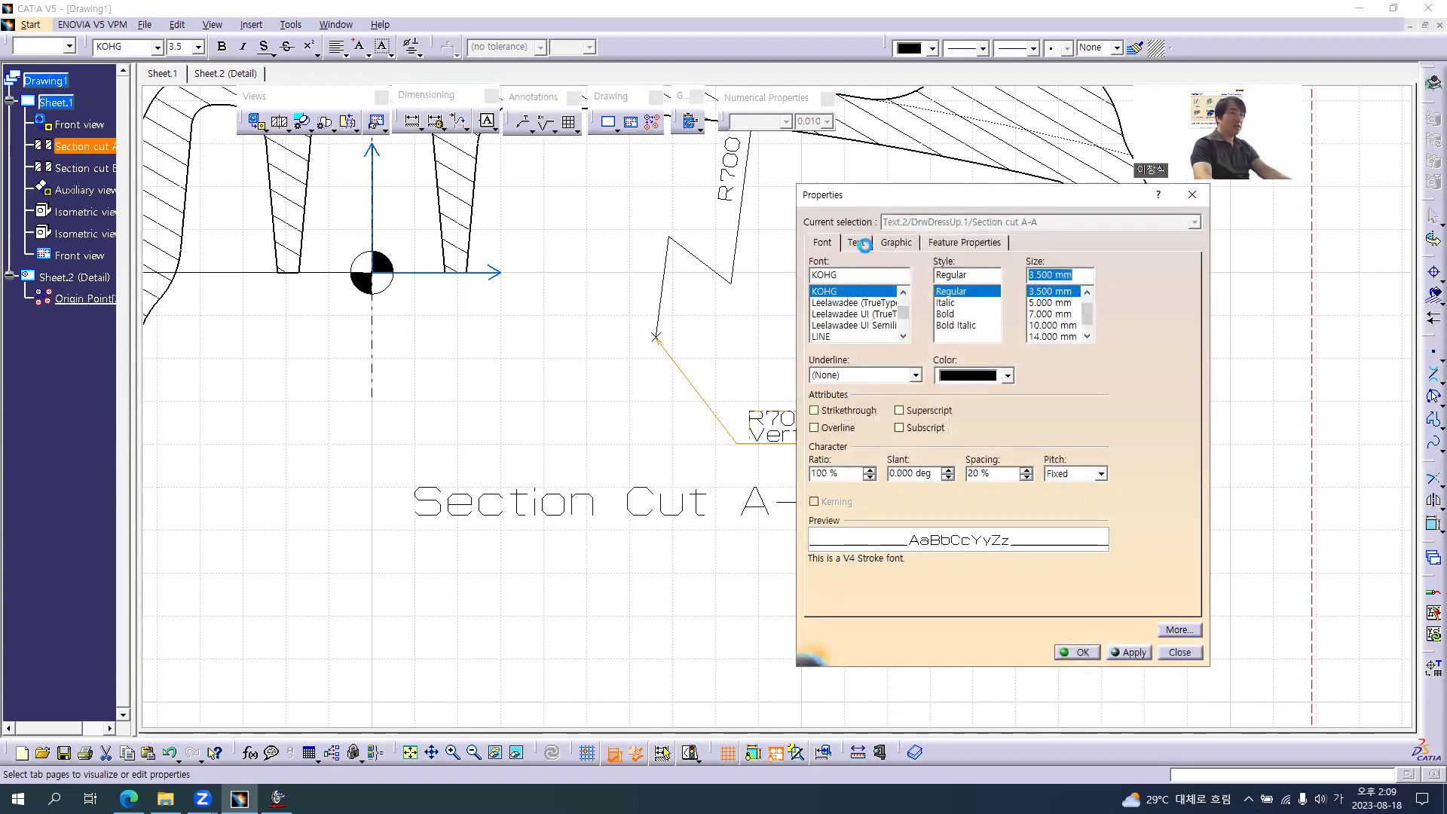
{"action": "left_click", "coordinate": [857, 242]}
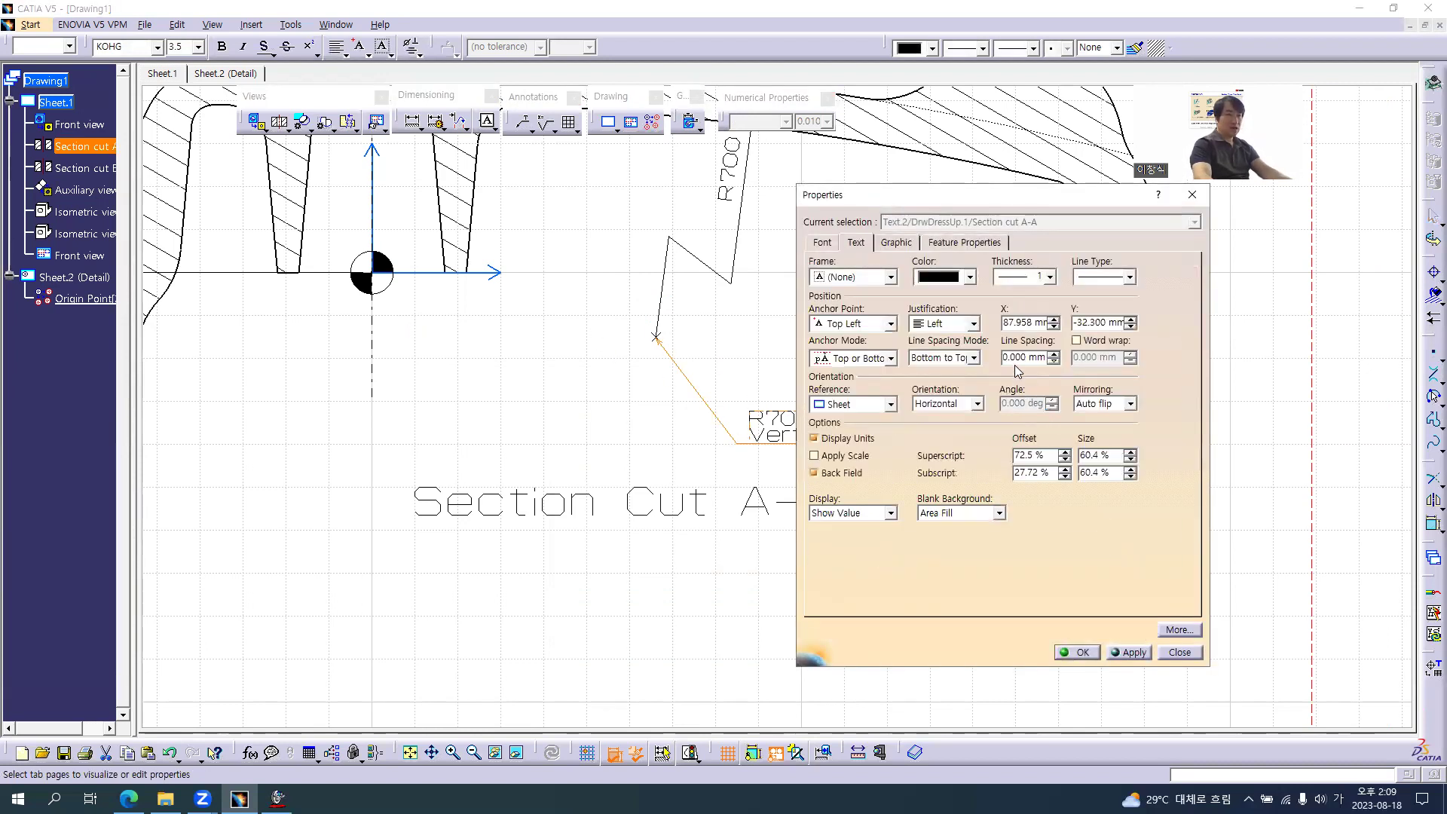
{"action": "left_click", "coordinate": [1076, 653]}
{"action": "left_click", "coordinate": [919, 503]}
{"action": "middle_click_drag", "start_coordinate": [826, 465], "coordinate": [711, 414]}
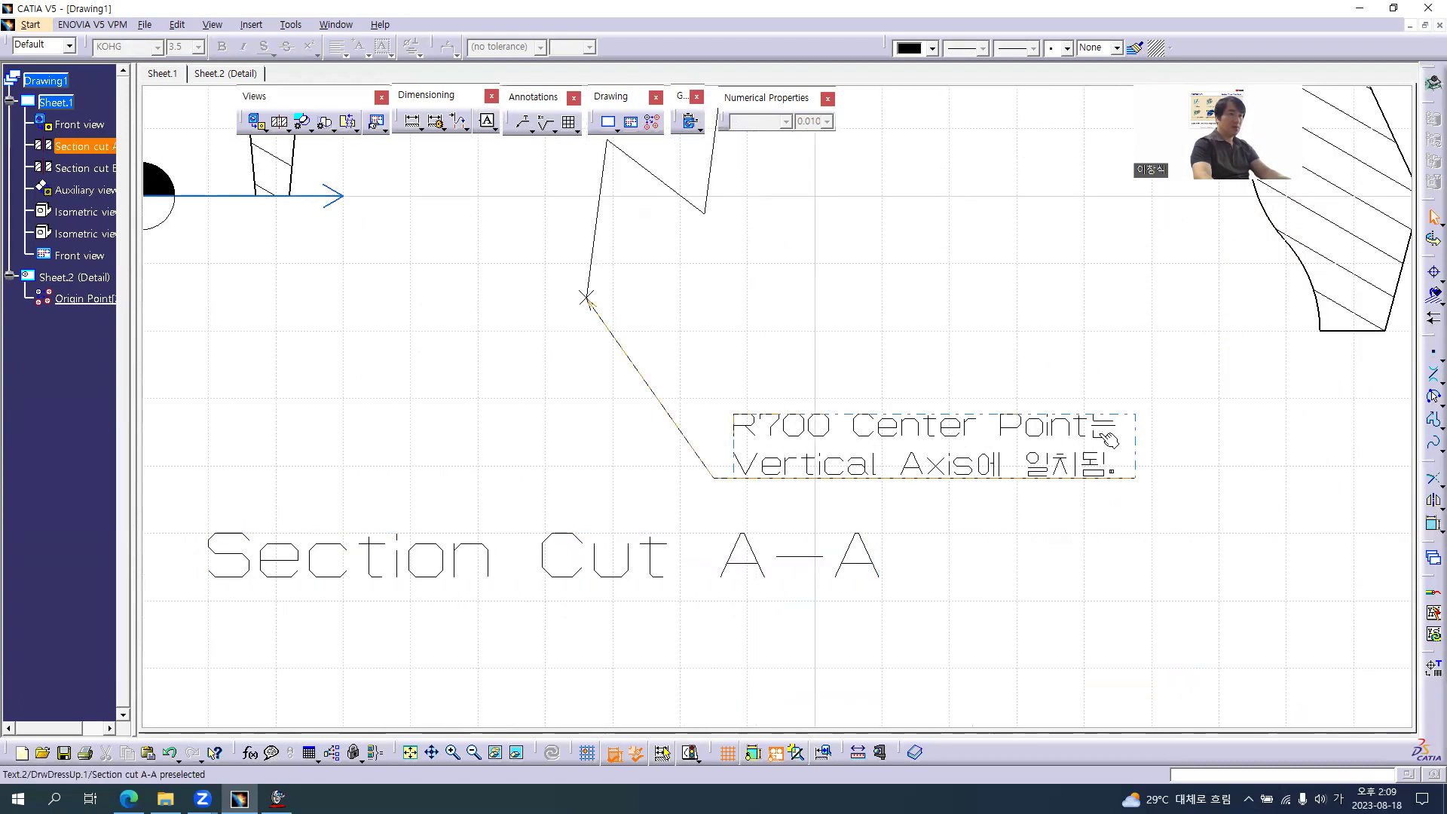
{"action": "mouse_move", "coordinate": [726, 459]}
{"action": "middle_mouse_down"}
{"action": "mouse_move", "coordinate": [553, 427]}
{"action": "mouse_move", "coordinate": [554, 520]}
{"action": "mouse_move", "coordinate": [654, 517]}
{"action": "middle_mouse_up"}
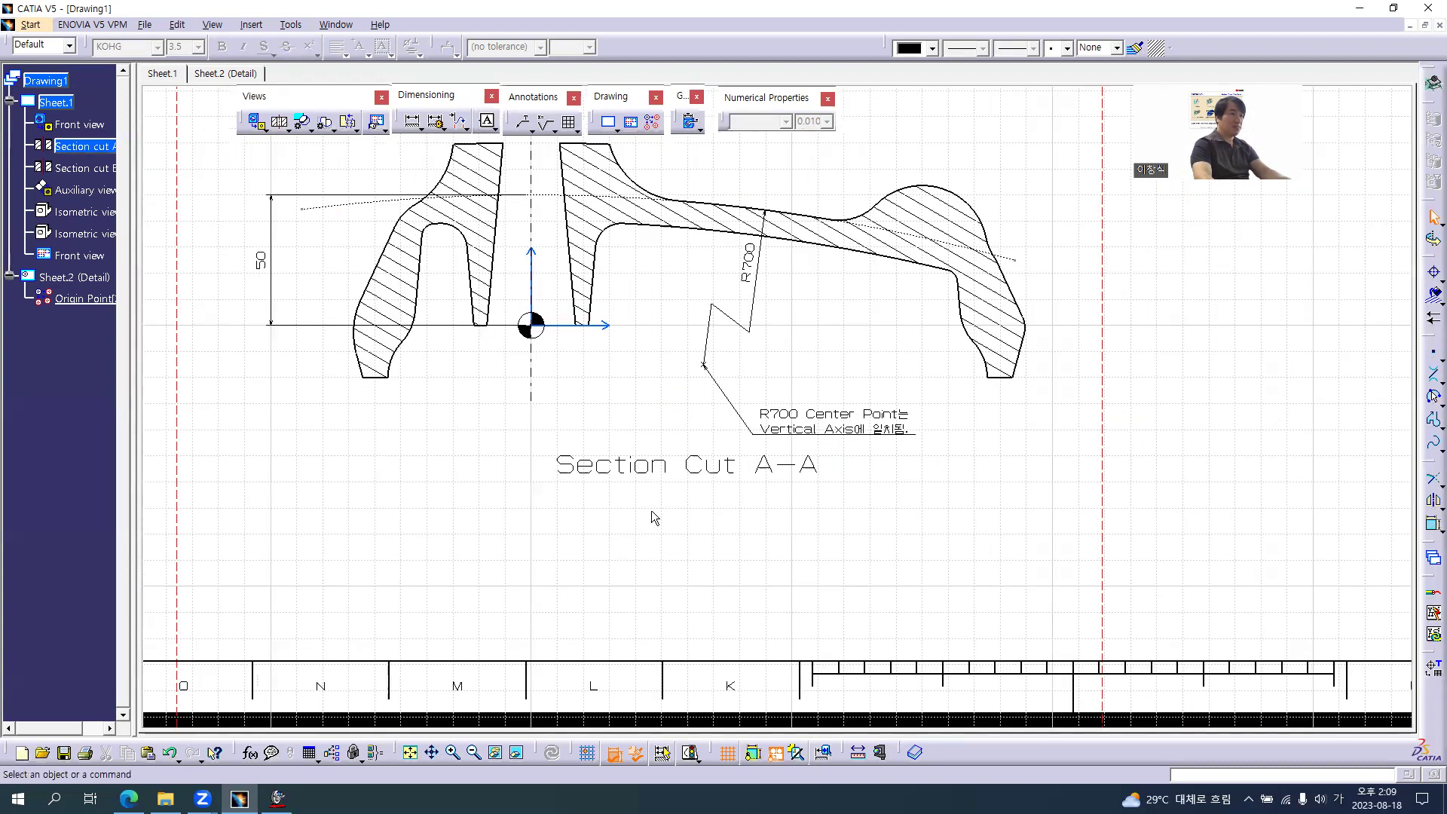
Move the "Section Cut A-A" view title slightly down, farther below the R700 center point note
{"action": "left_click", "coordinate": [684, 485]}
{"action": "left_click_drag", "start_coordinate": [681, 487], "coordinate": [682, 493]}
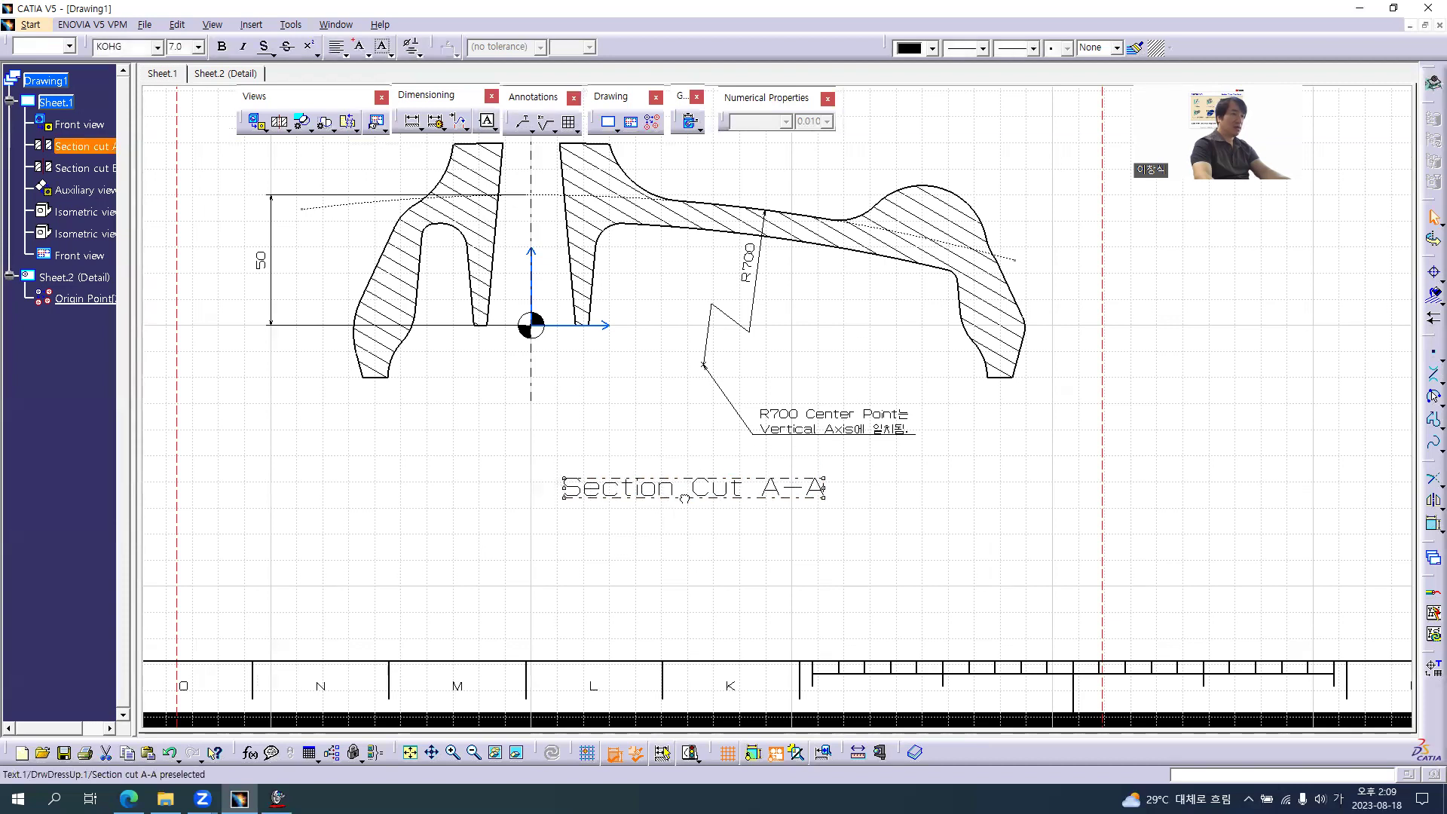
{"action": "left_click", "coordinate": [671, 452]}
{"action": "middle_click_drag", "start_coordinate": [671, 452], "coordinate": [556, 341], "text": "ctrl"}
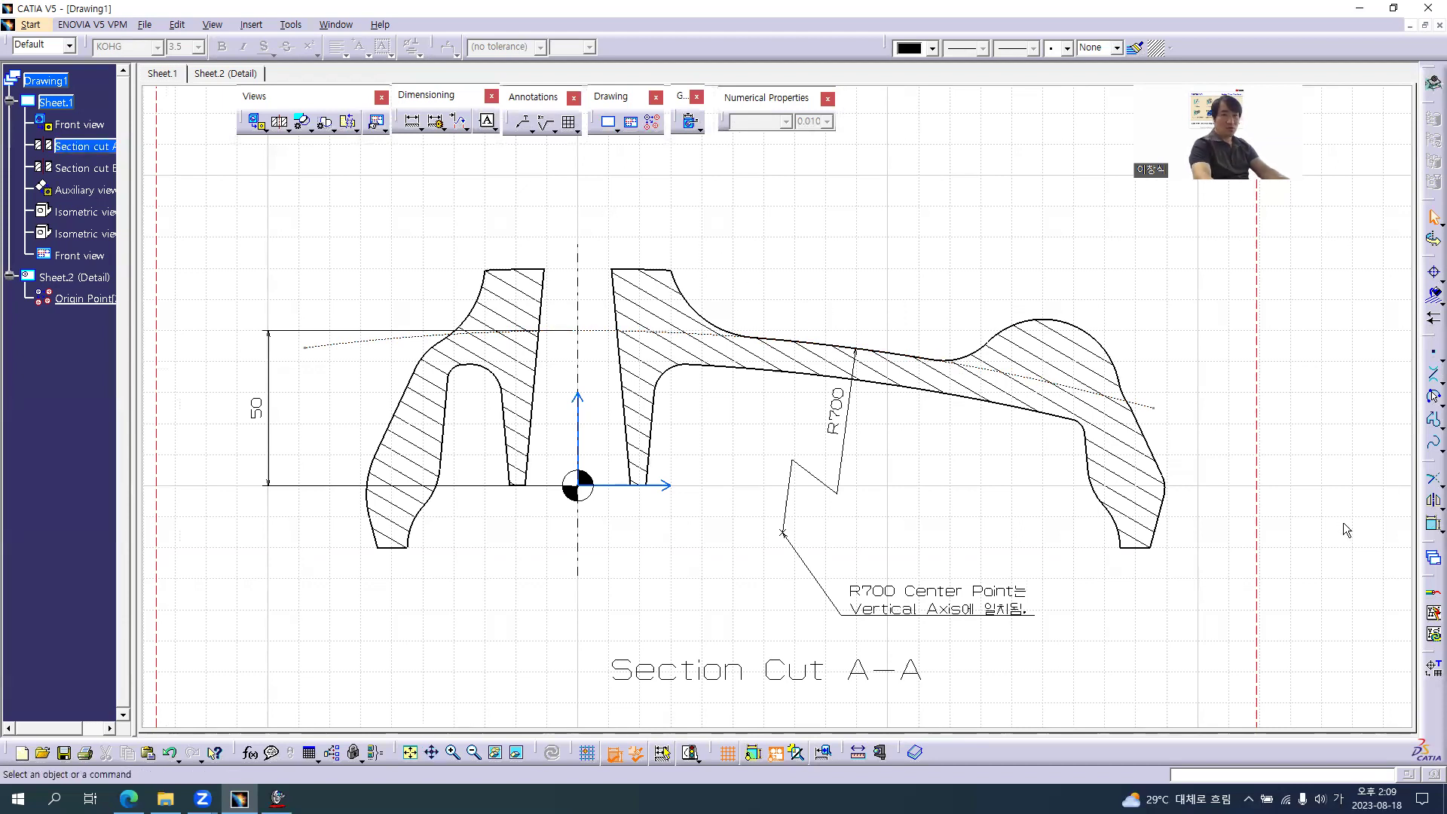
Offset the dotted R700 arc in Section A-A upward by 20 mm
{"action": "left_click", "coordinate": [1436, 527]}
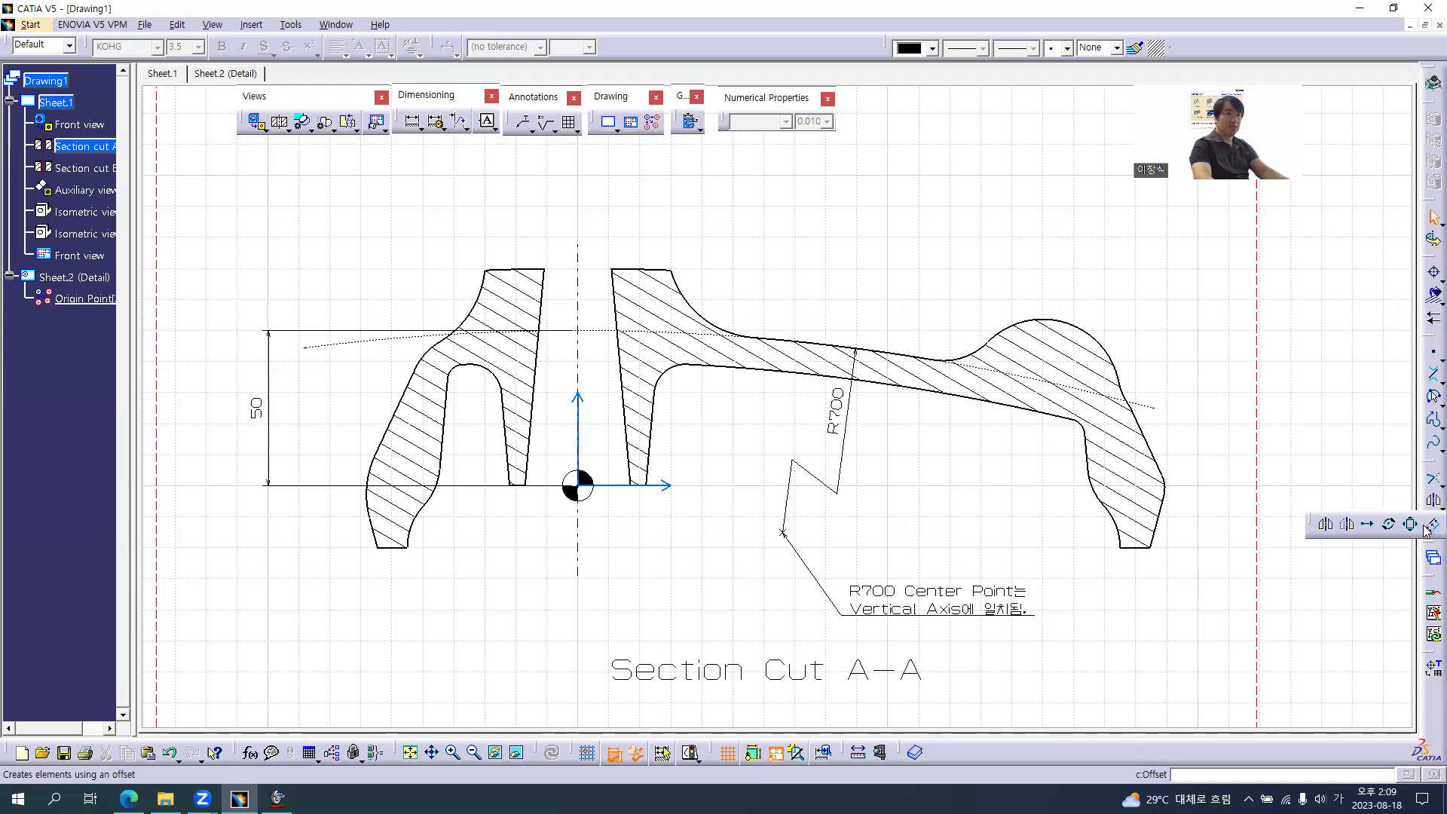
{"action": "left_click", "coordinate": [1427, 527]}
{"action": "left_click", "coordinate": [983, 379]}
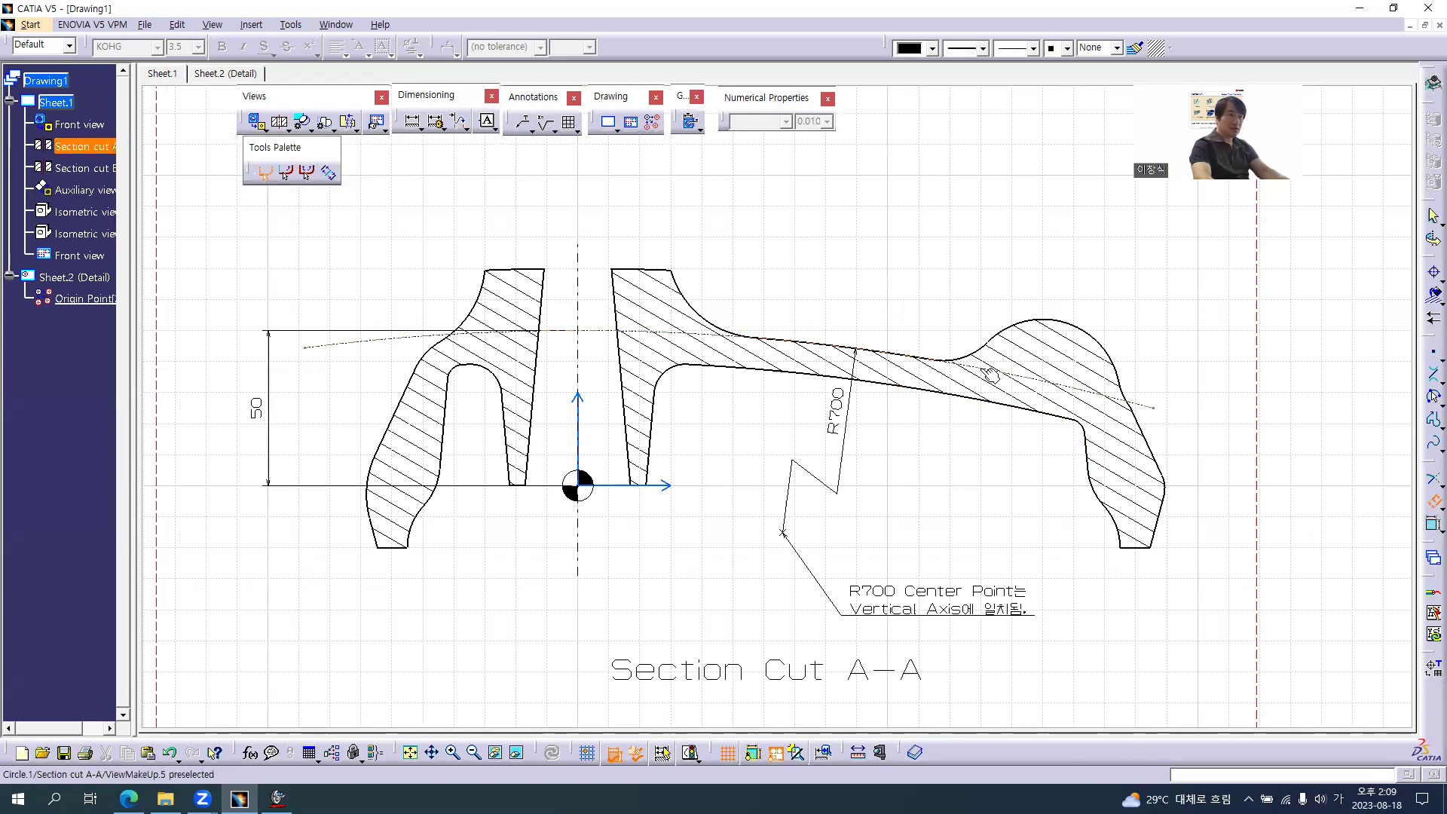
{"action": "left_click", "coordinate": [978, 310]}
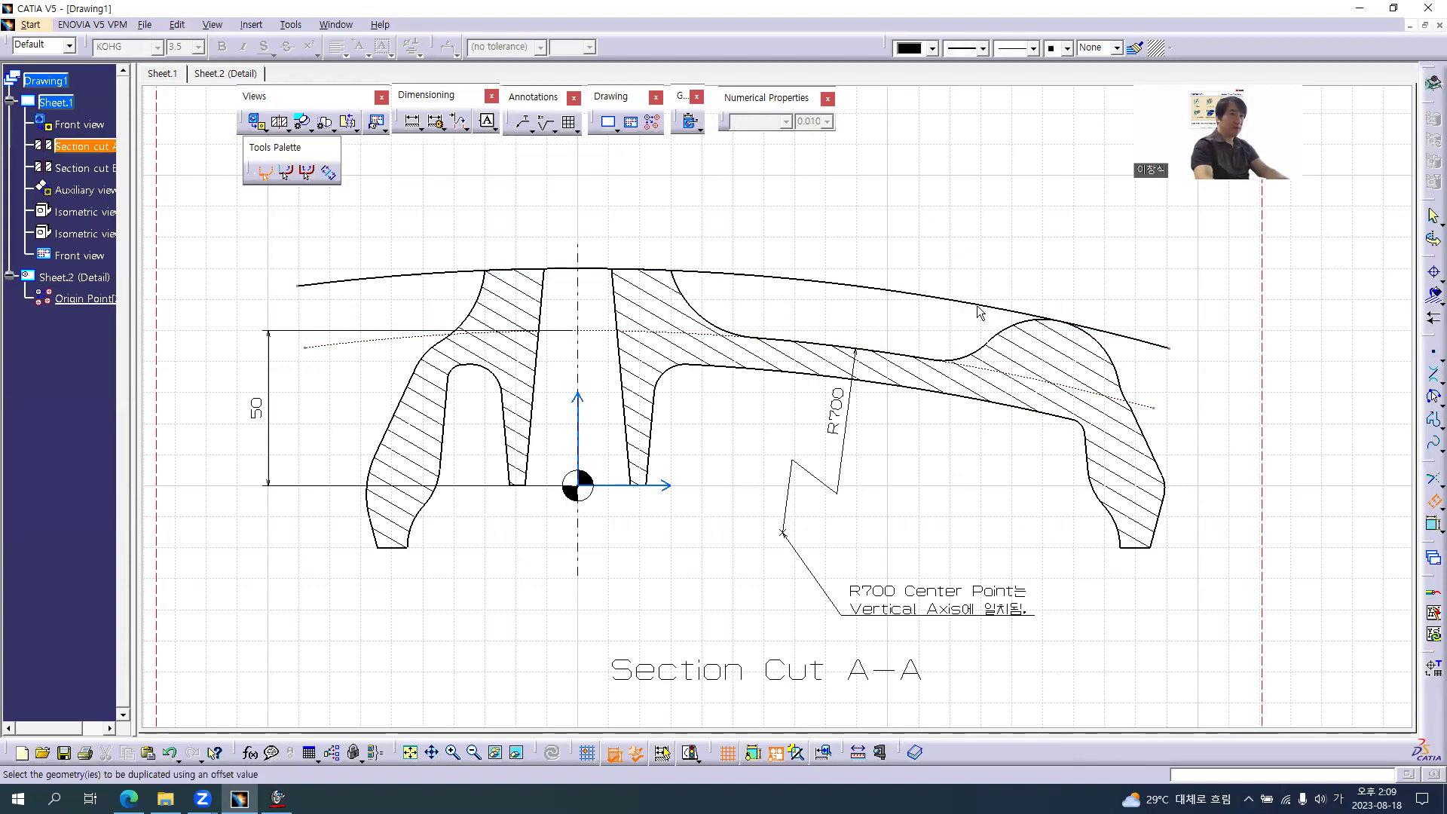
Offset the same dotted R700 arc downward by 10 mm and finish the Offset command
{"action": "left_click", "coordinate": [959, 360]}
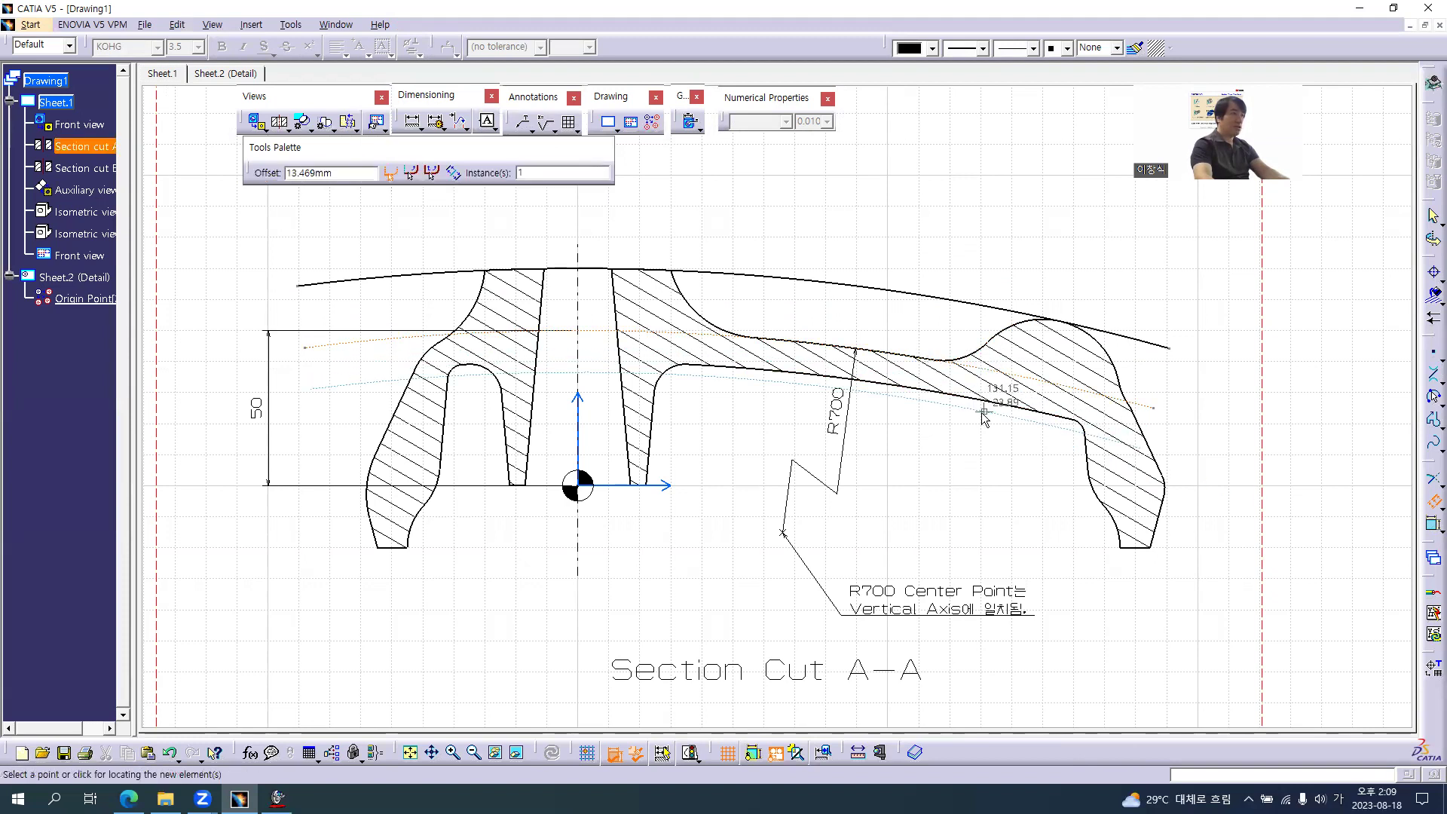
{"action": "type", "text": "10"}
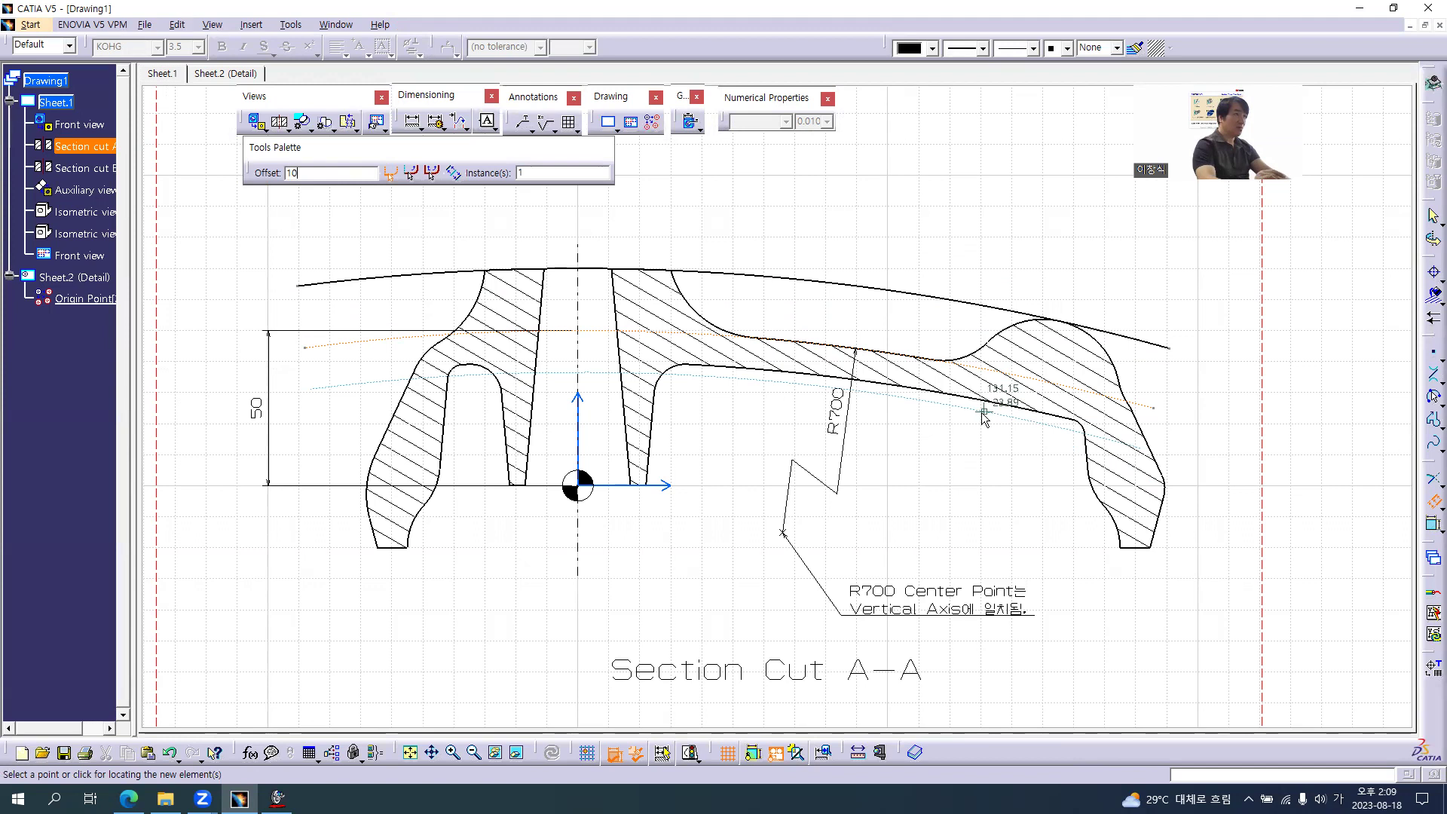
{"action": "key", "text": "Return"}
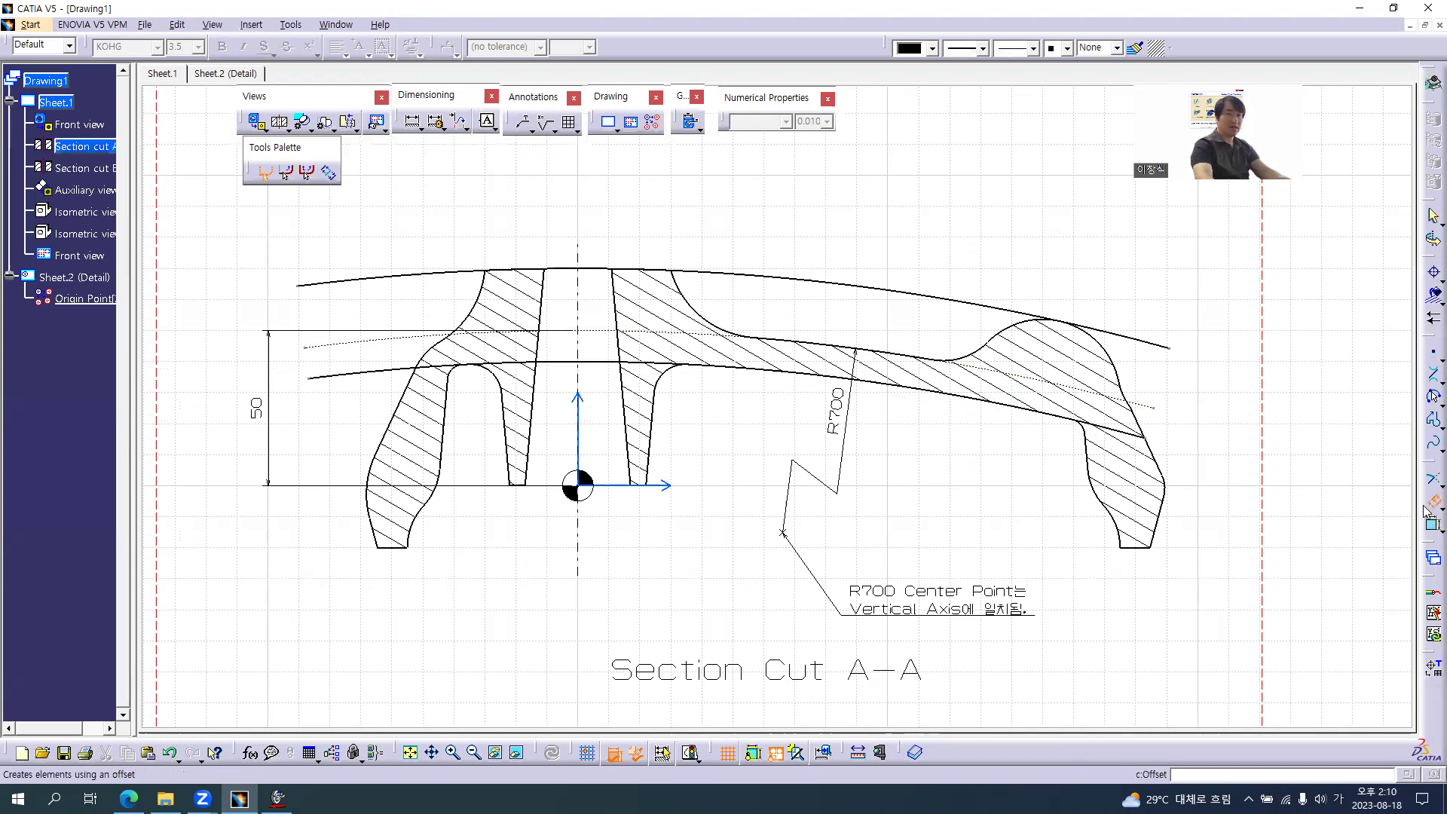
{"action": "left_click", "coordinate": [1433, 396]}
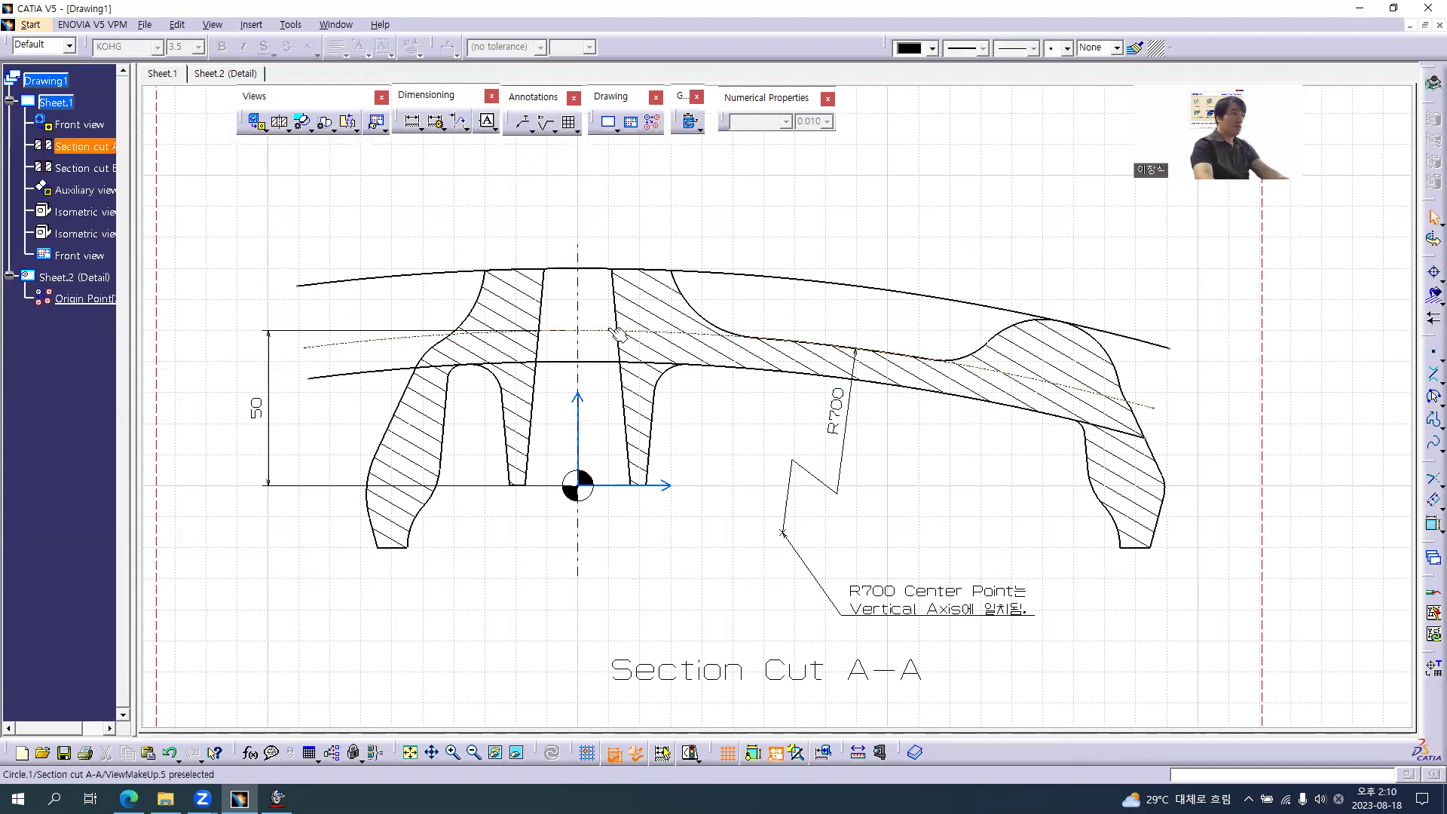
Fix the dotted R700 arc and its upper and lower offset arcs together so they cannot move
{"action": "left_click", "coordinate": [786, 281]}
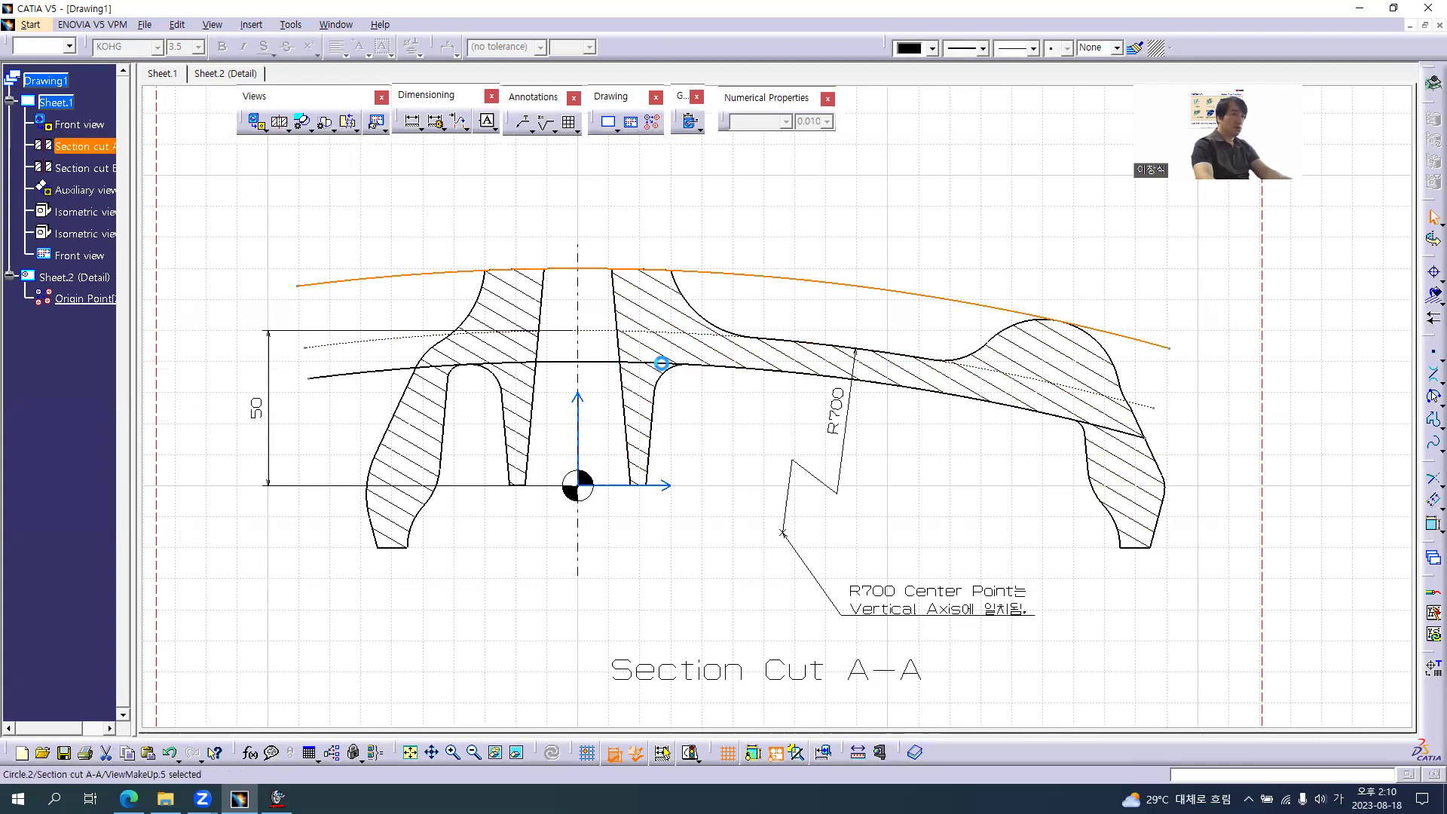
{"action": "left_click", "coordinate": [641, 362], "text": "ctrl"}
{"action": "left_click", "coordinate": [605, 331], "text": "ctrl"}
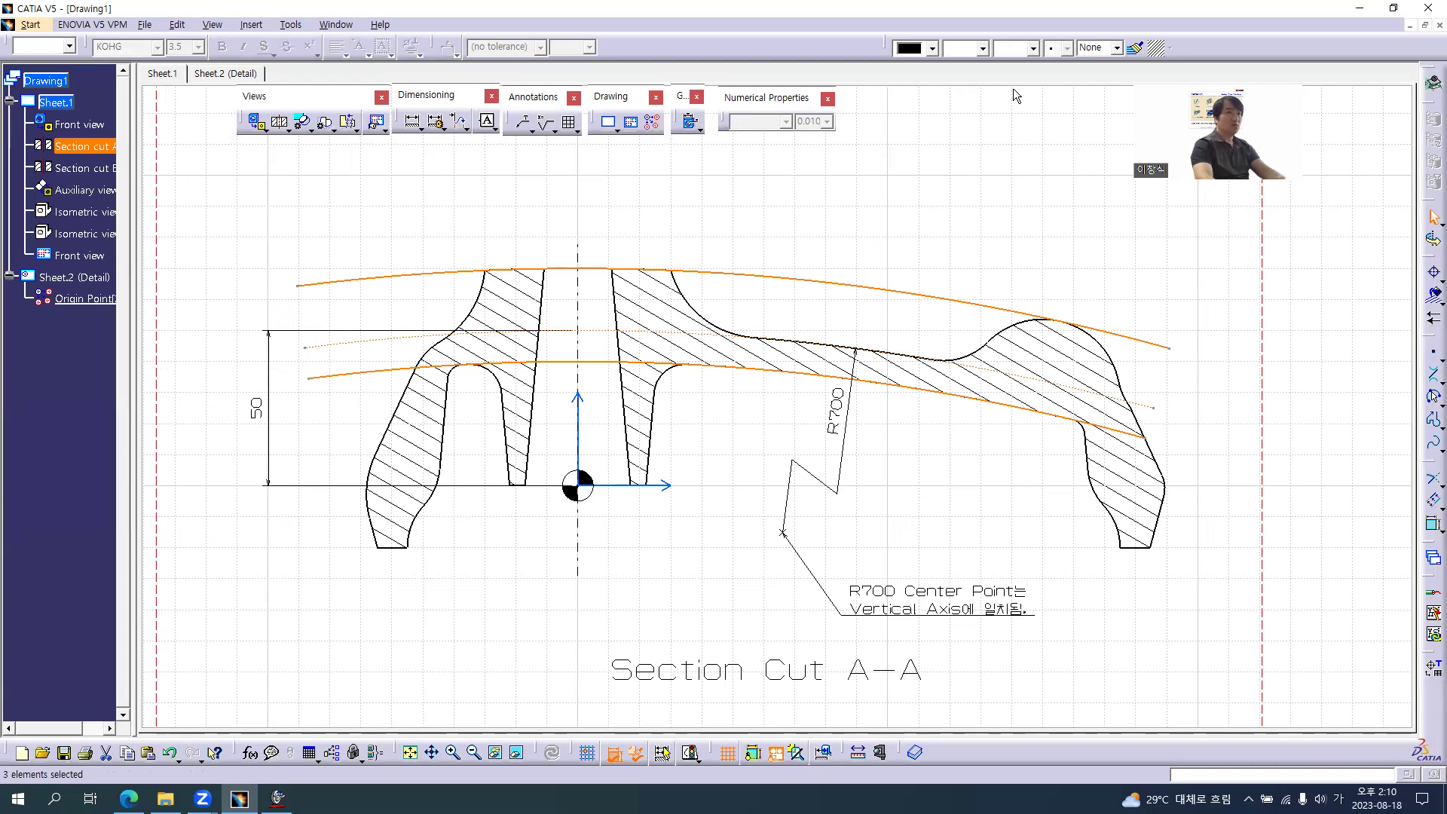
{"action": "right_click", "coordinate": [784, 277]}
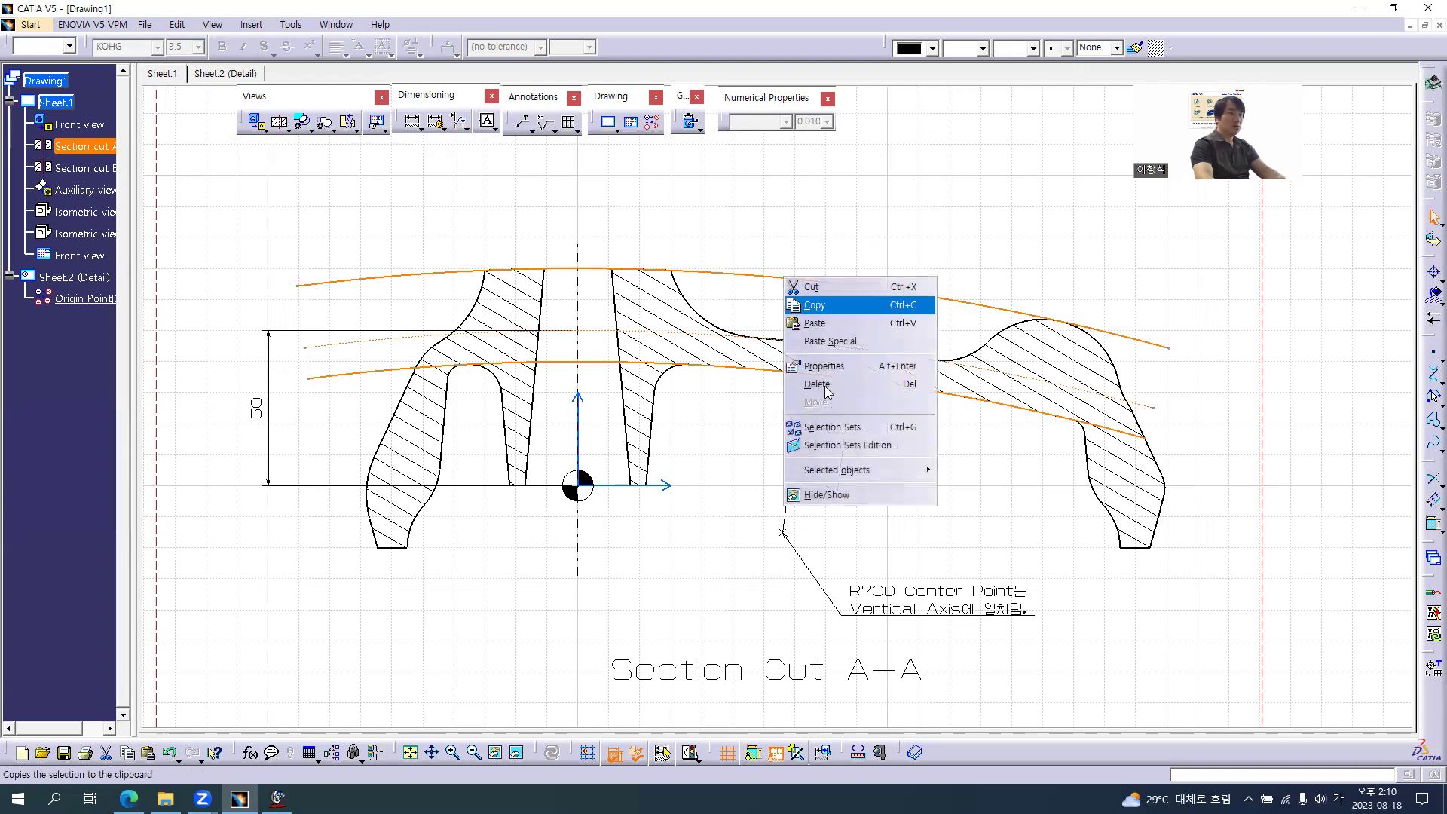
{"action": "mouse_move", "coordinate": [861, 473]}
{"action": "left_click", "coordinate": [974, 476]}
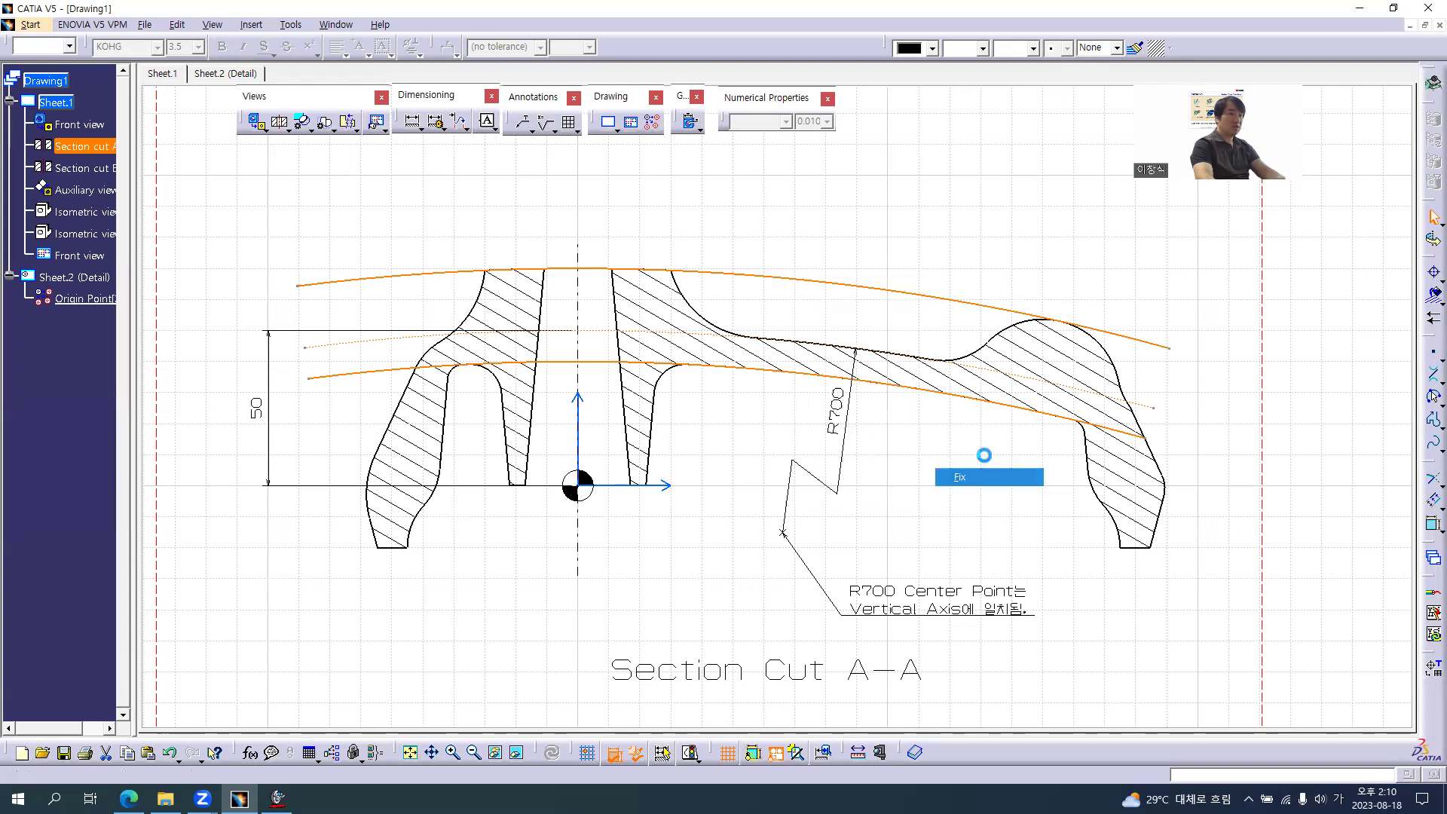
{"action": "key", "text": "Escape"}
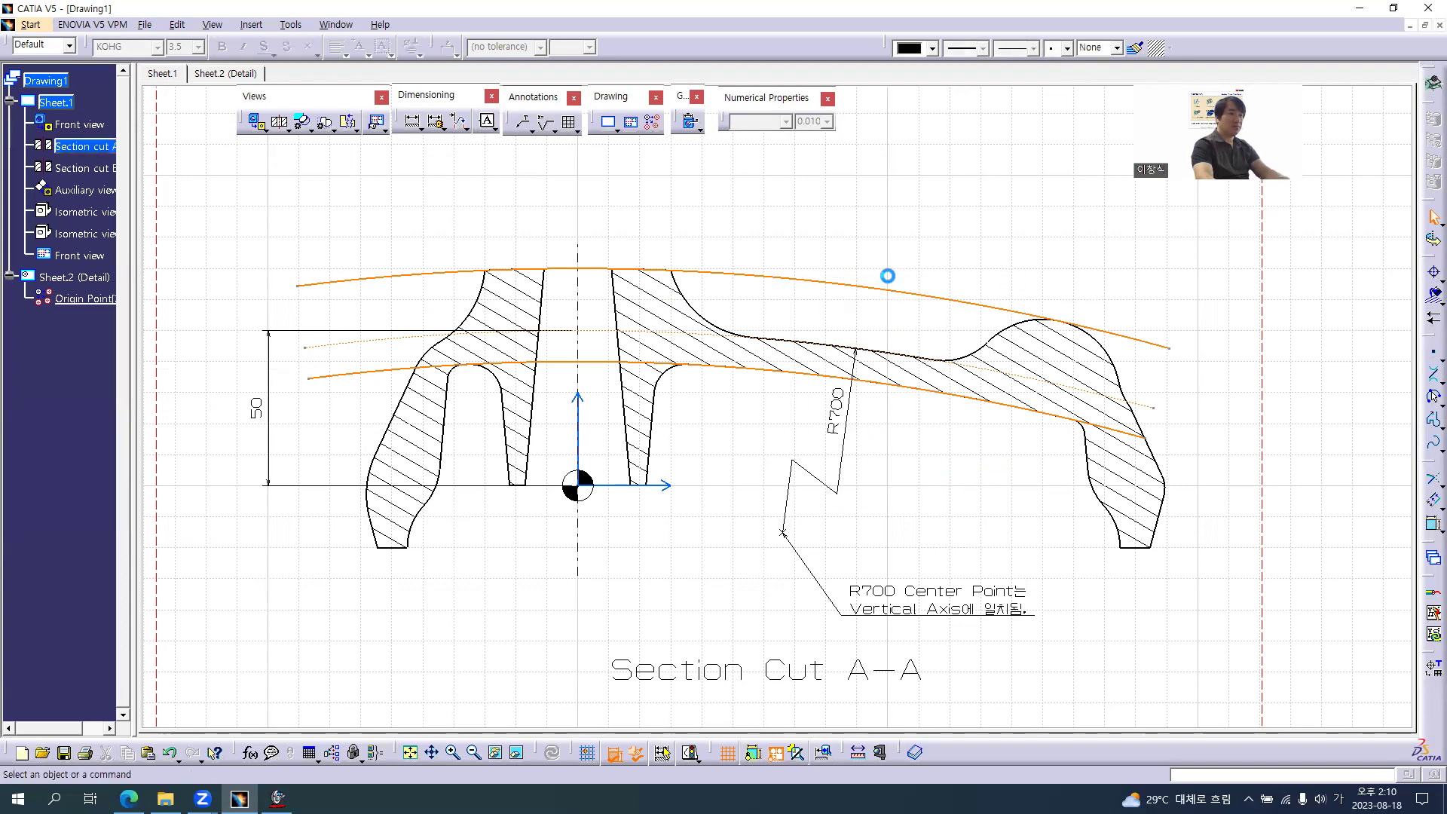
Copy the thin dotted format of the R700 arc onto the upper and lower offset arcs
{"action": "left_click", "coordinate": [770, 278]}
{"action": "left_click", "coordinate": [614, 363], "text": "ctrl"}
{"action": "left_click", "coordinate": [1134, 48]}
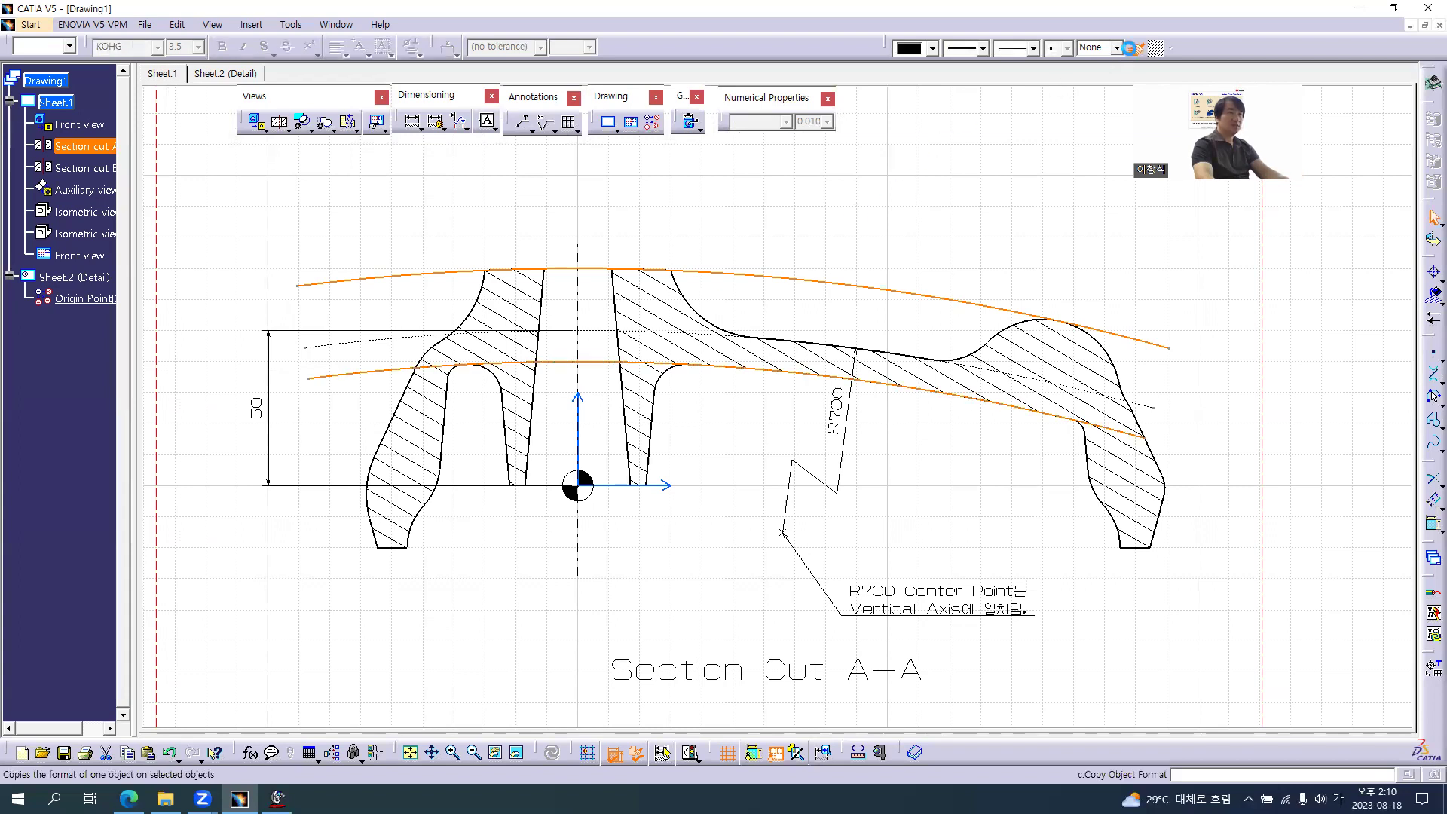
{"action": "left_click", "coordinate": [597, 330]}
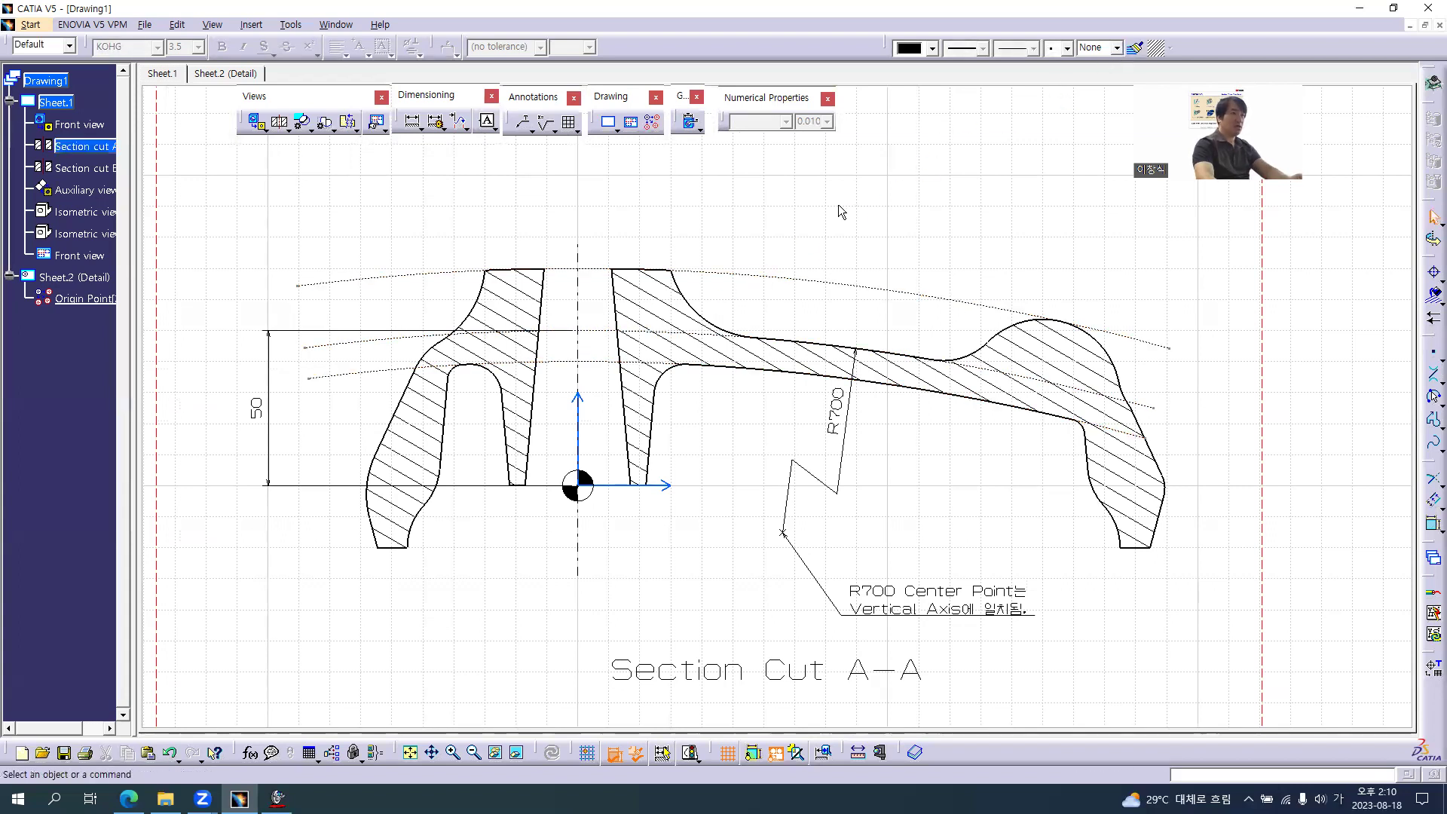
Following the reference PDF, dimension the gap between the R700 arc and the lower offset arc, with an aligned dimension line near their outer ends
{"action": "key", "text": "alt+Tab"}
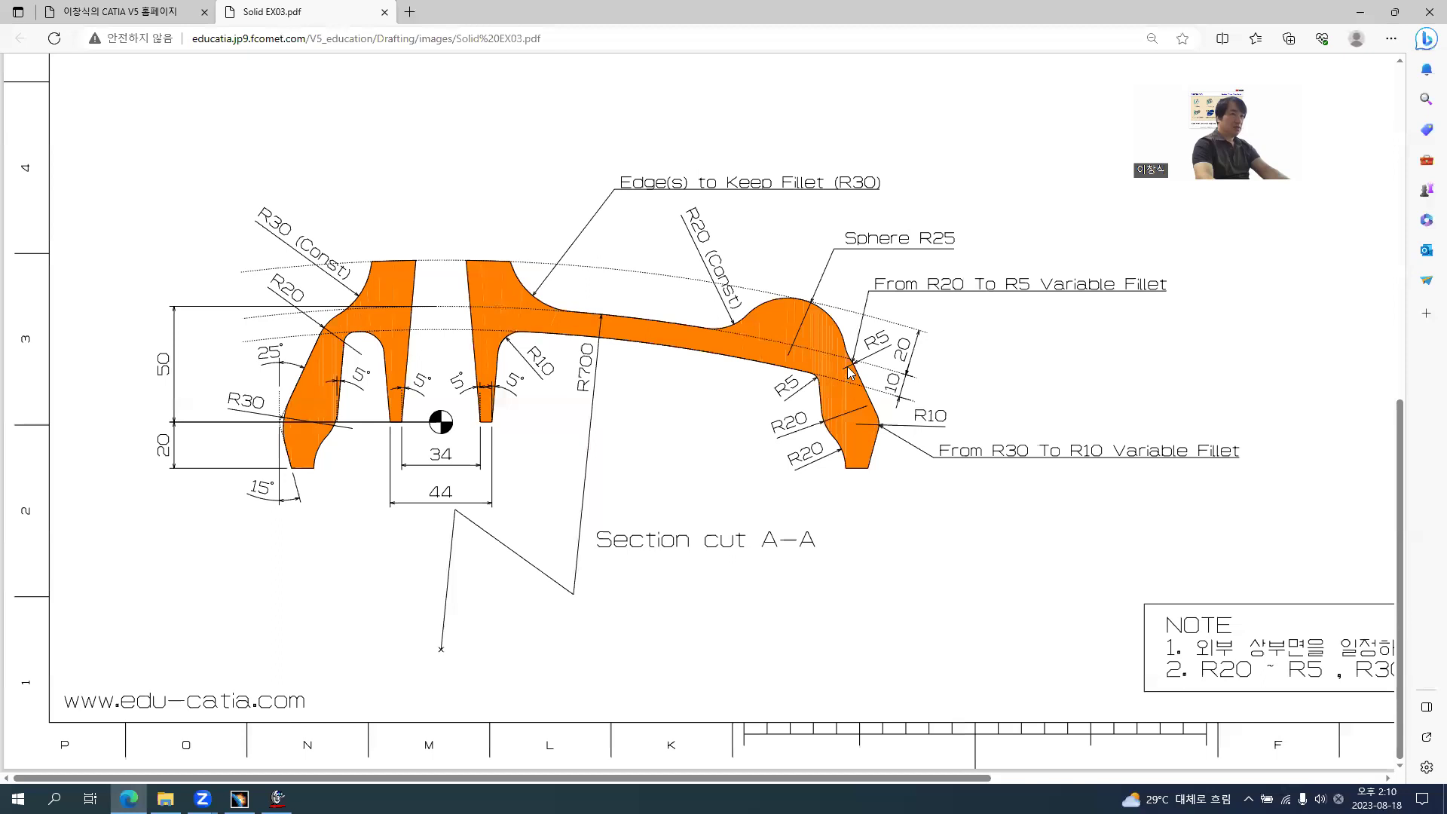
{"action": "key", "text": "alt+Tab"}
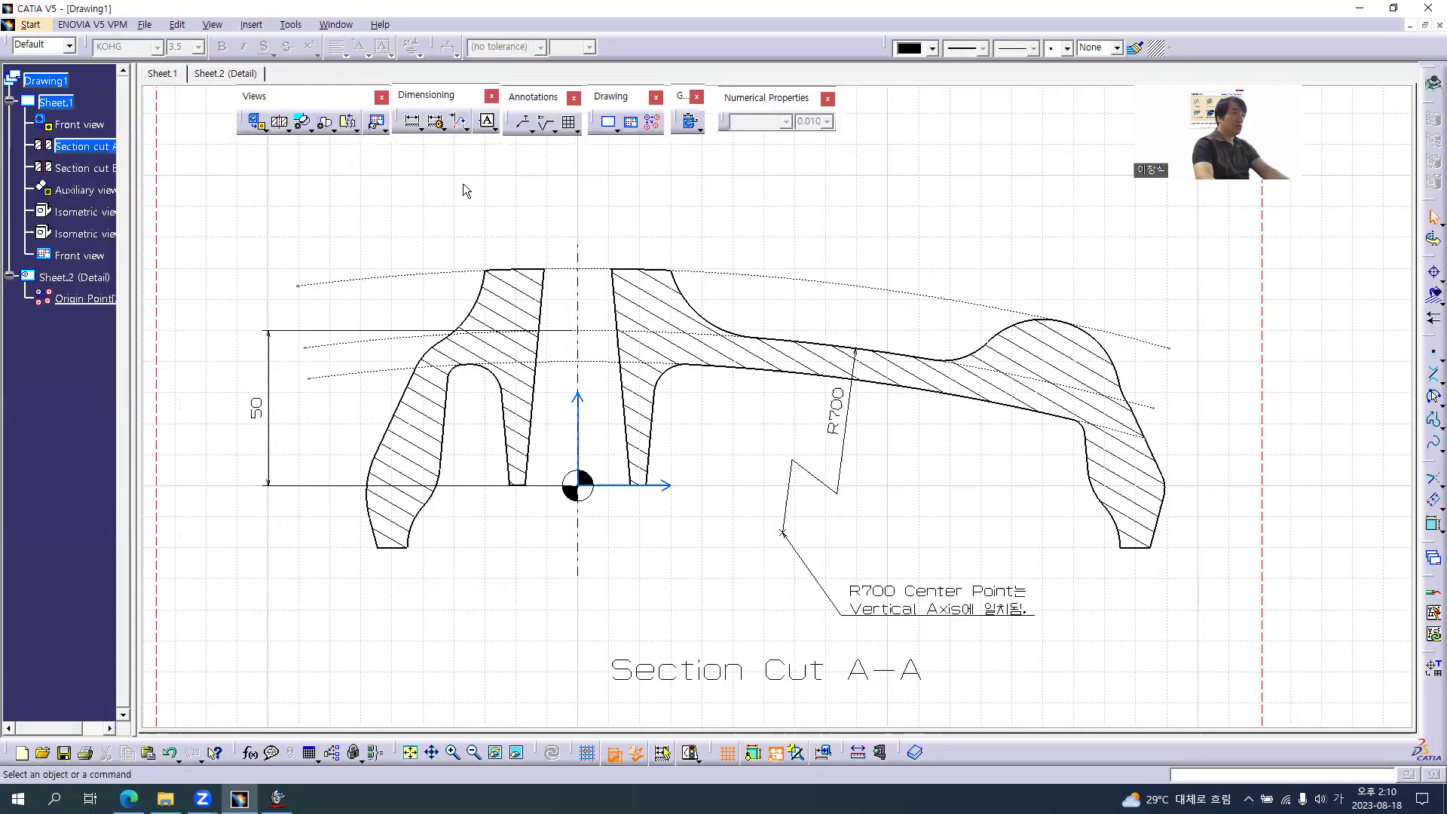
{"action": "left_click", "coordinate": [407, 119]}
{"action": "middle_click_drag", "start_coordinate": [1117, 461], "coordinate": [828, 489]}
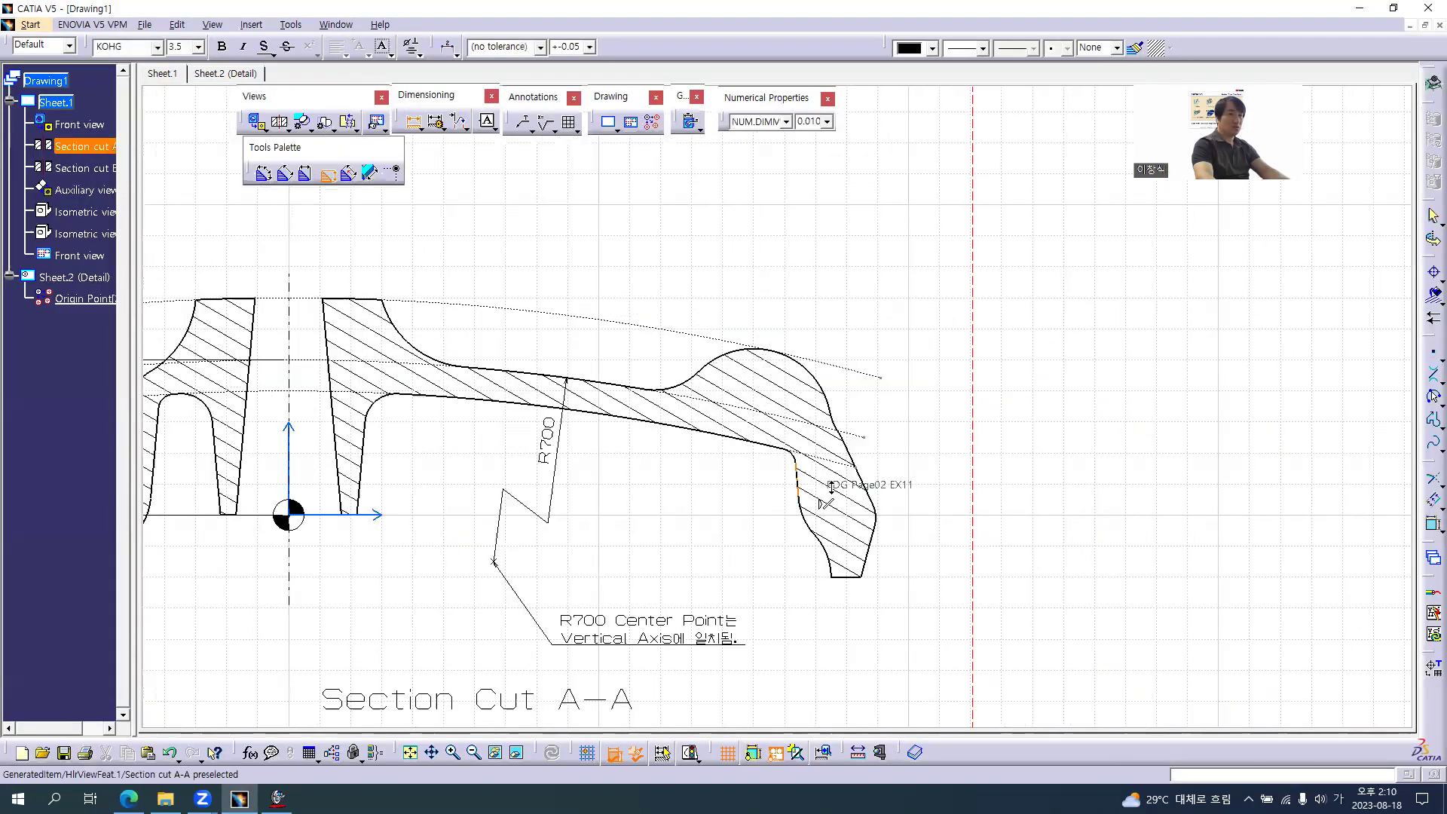
{"action": "scroll", "coordinate": [861, 452], "scroll_direction": "up", "scroll_amount": 3}
{"action": "left_click", "coordinate": [940, 488]}
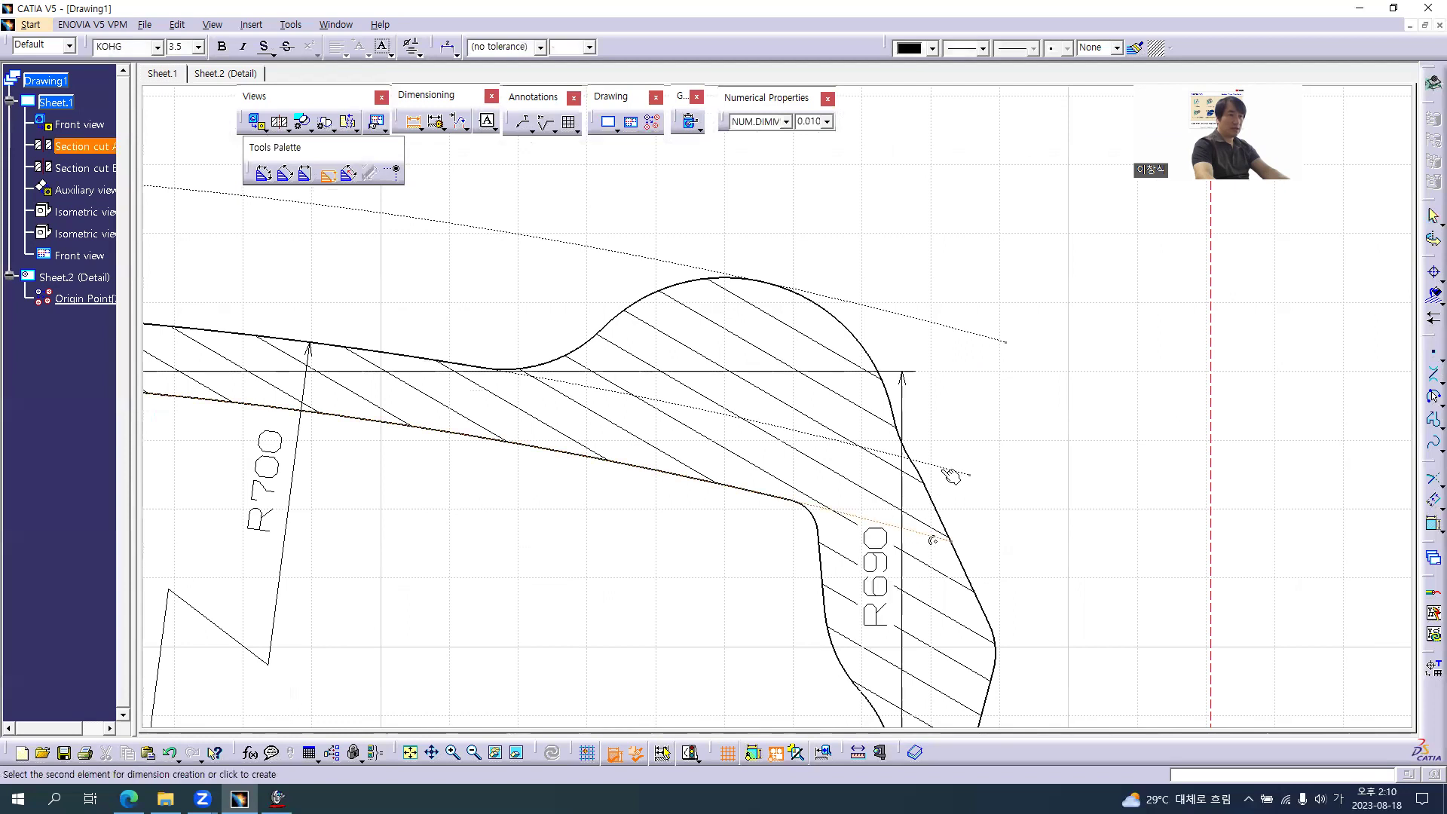
{"action": "left_click", "coordinate": [958, 478]}
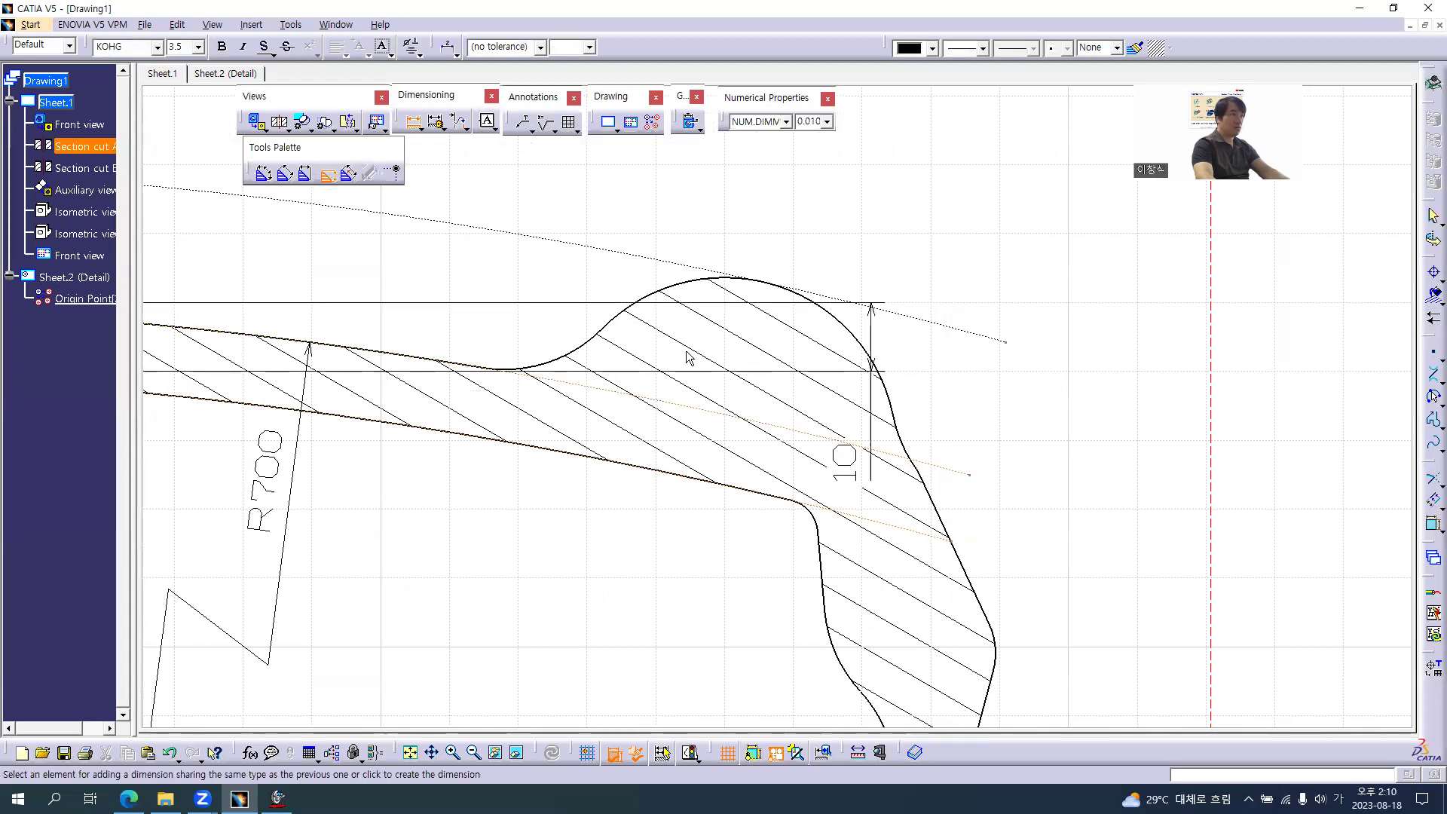
{"action": "left_click", "coordinate": [285, 172]}
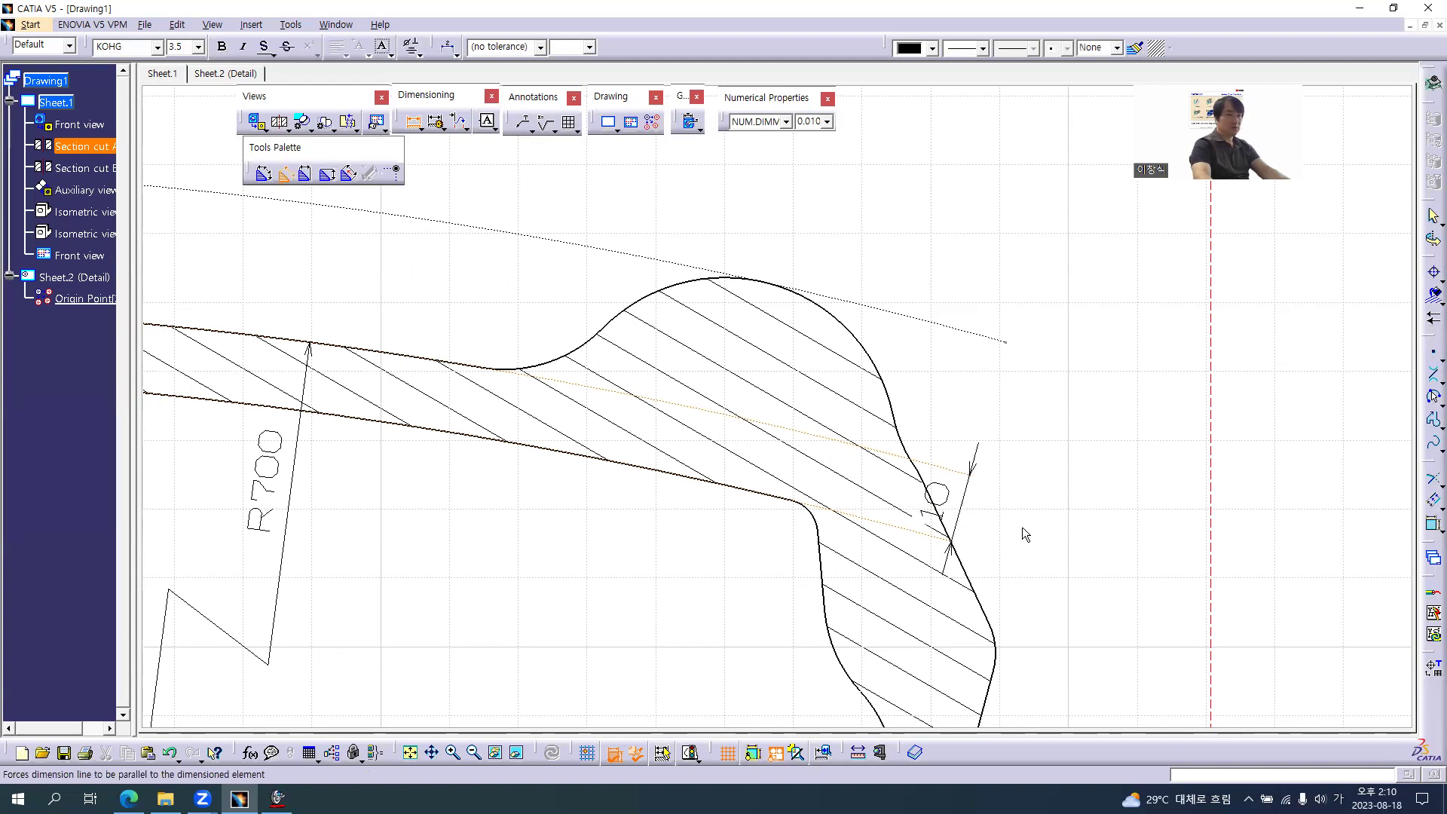
{"action": "key", "text": "alt+Tab"}
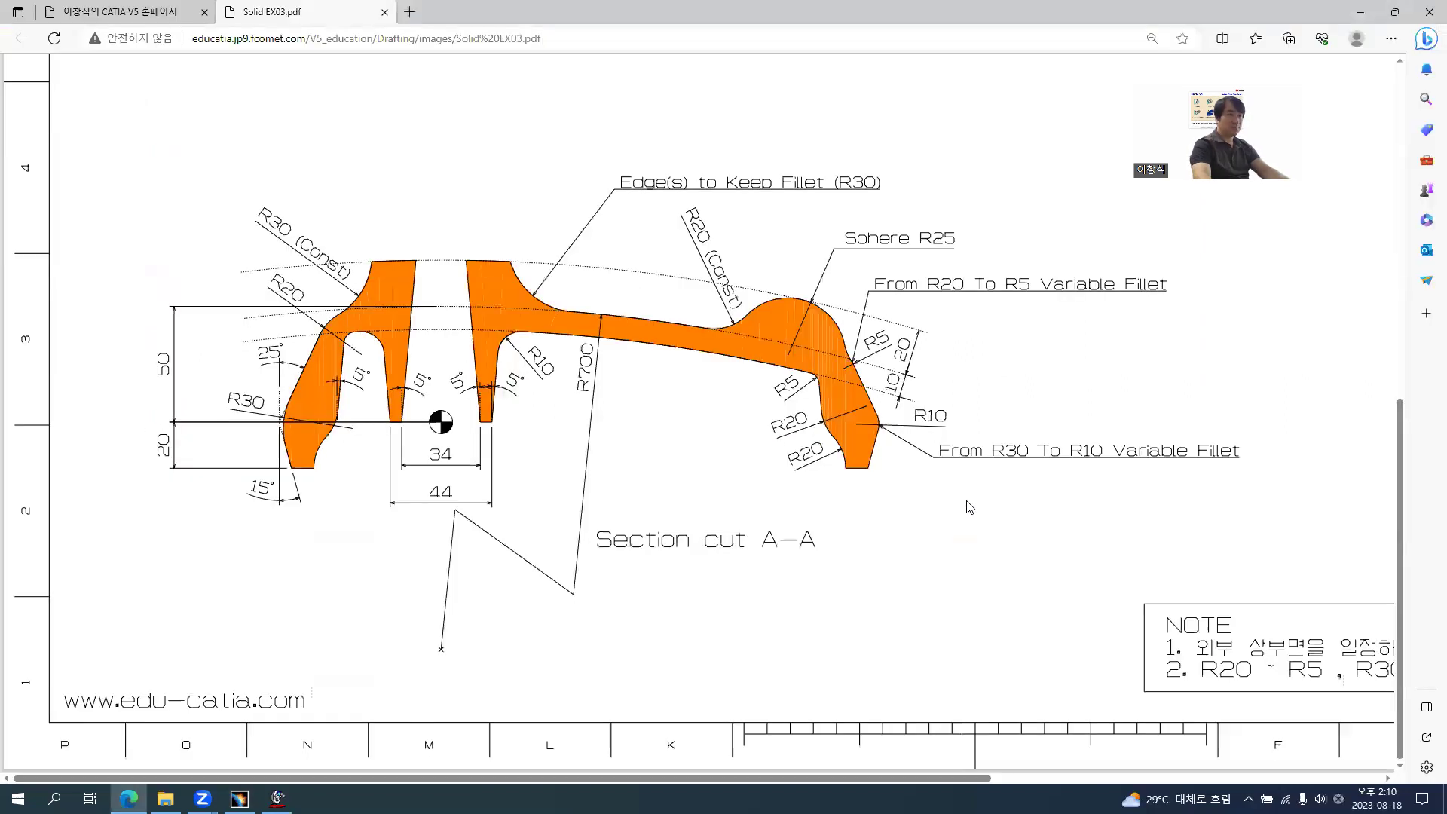
{"action": "key", "text": "alt+Tab"}
{"action": "left_click", "coordinate": [955, 492]}
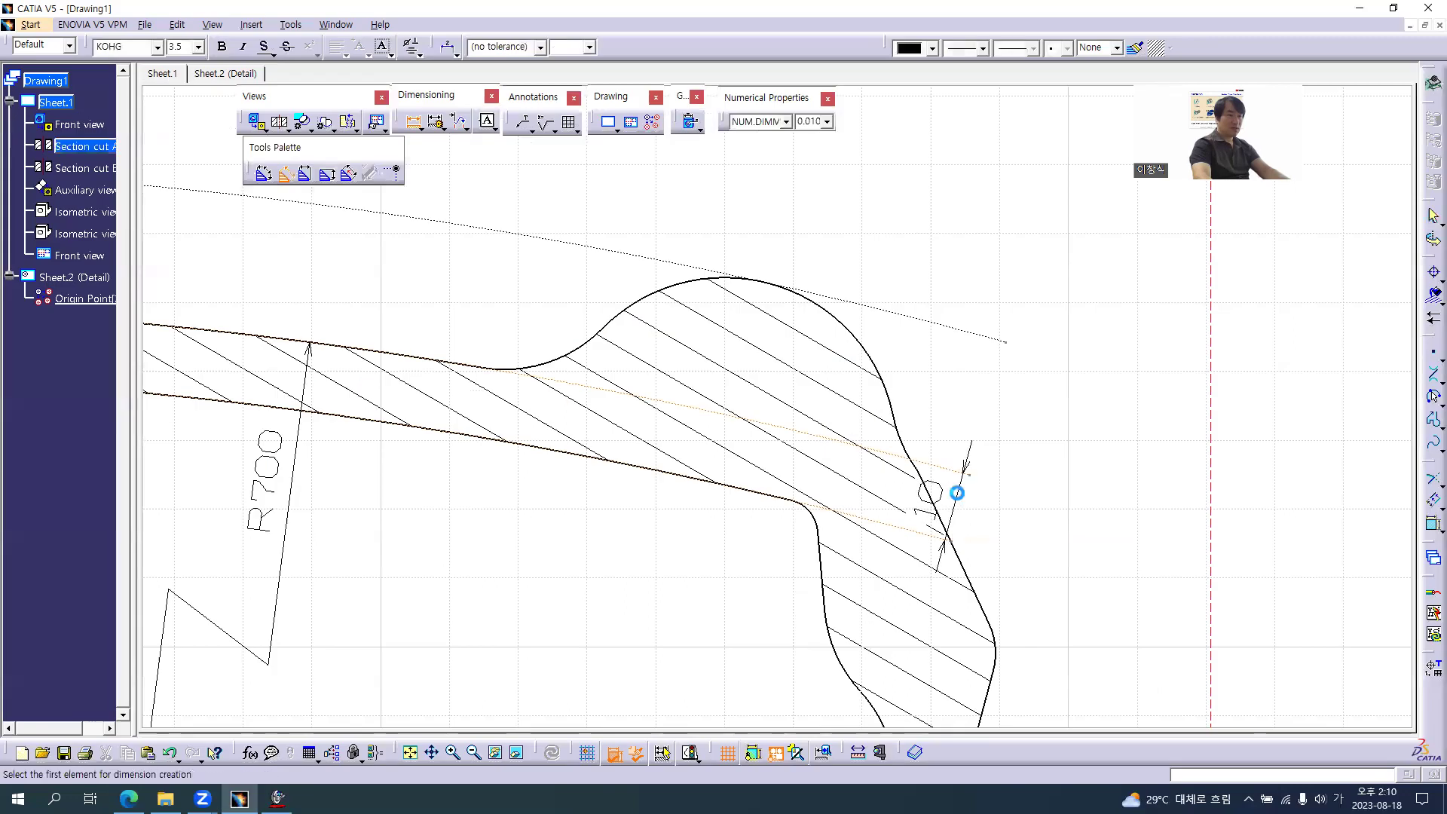
Dimension the gap between the upper offset arc and the R700 arc in line with the lower gap dimension, and check the reference PDF
{"action": "left_click", "coordinate": [990, 338]}
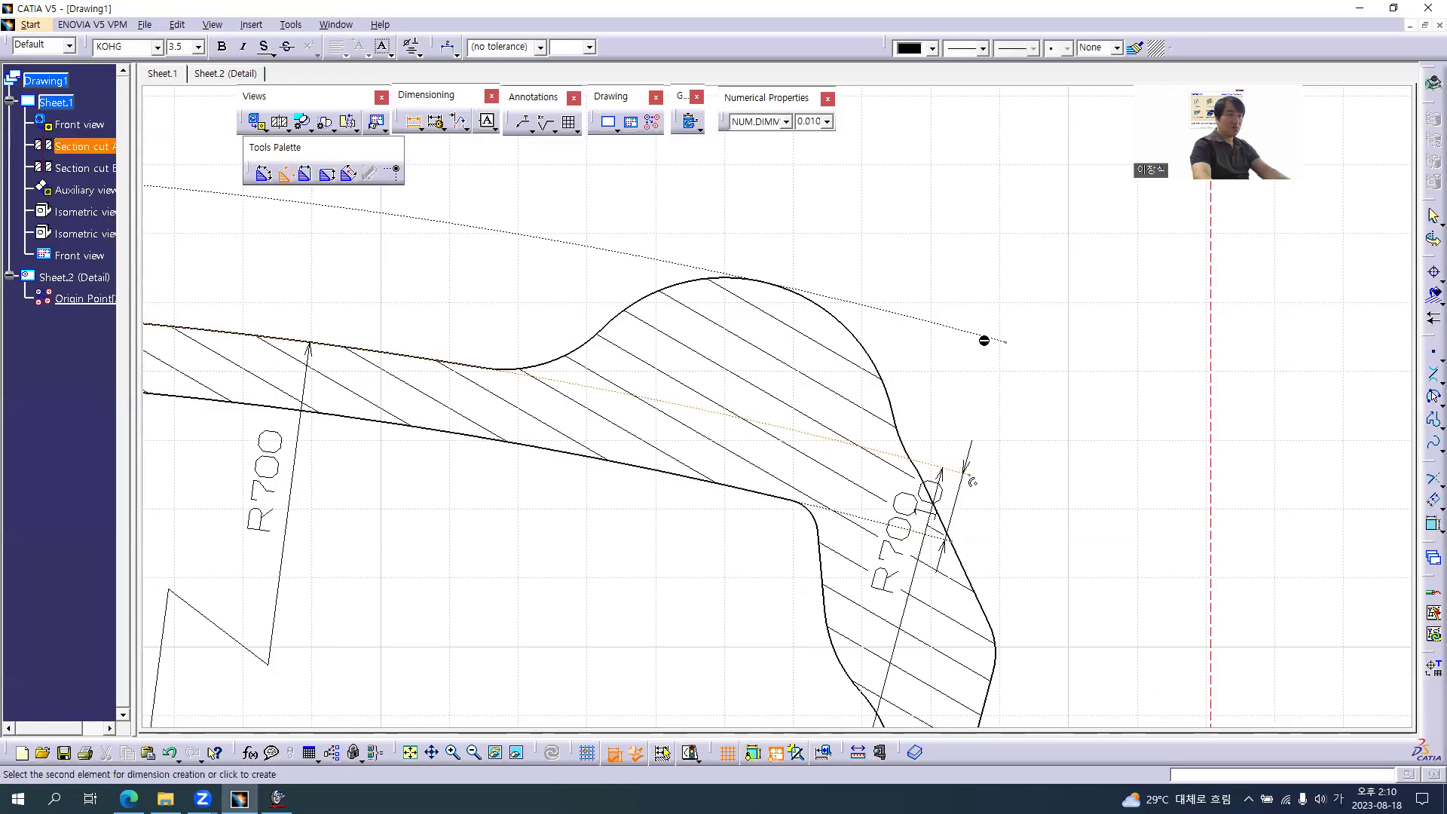
{"action": "left_click", "coordinate": [966, 468]}
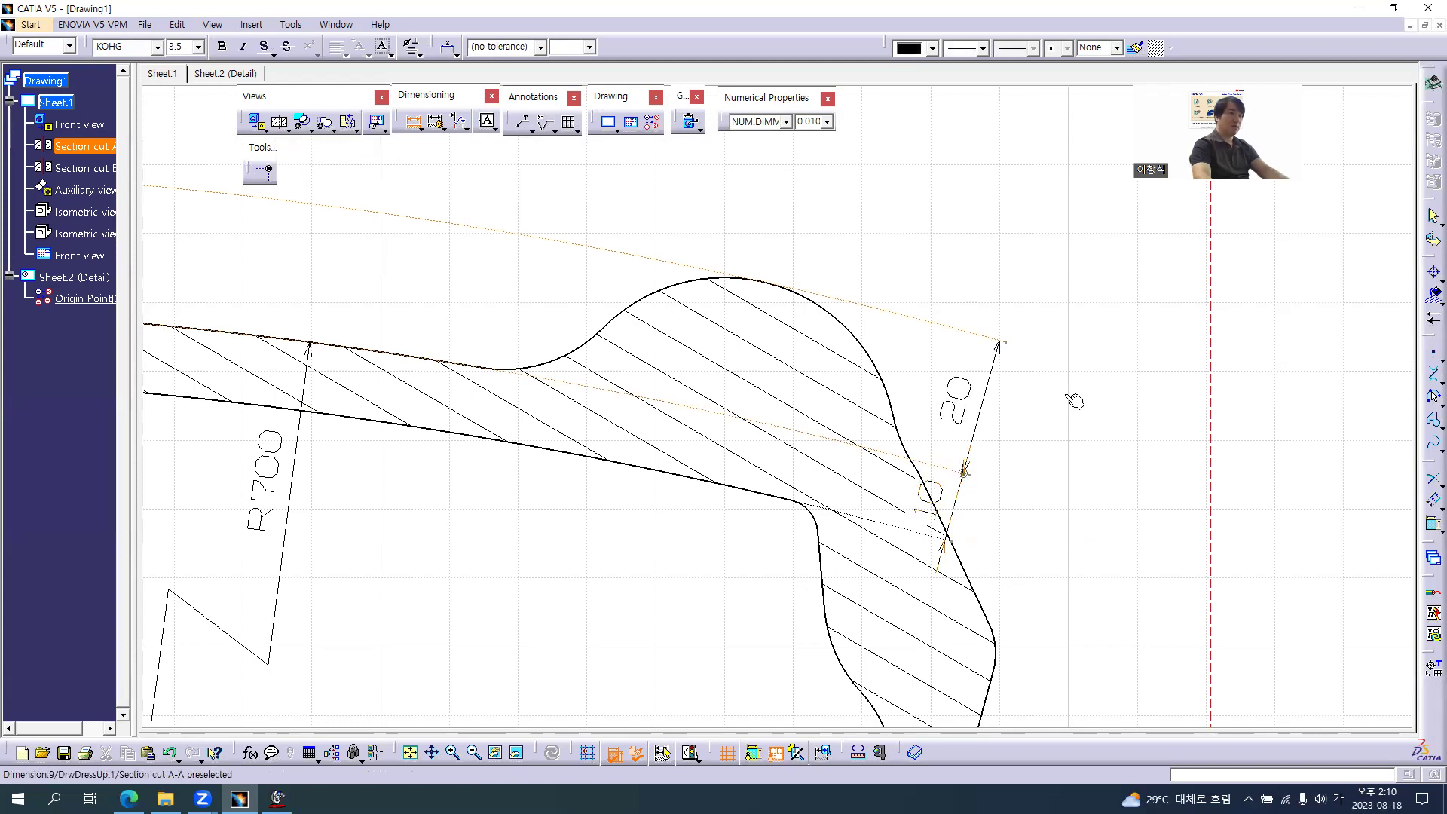
{"action": "key", "text": "alt+Tab"}
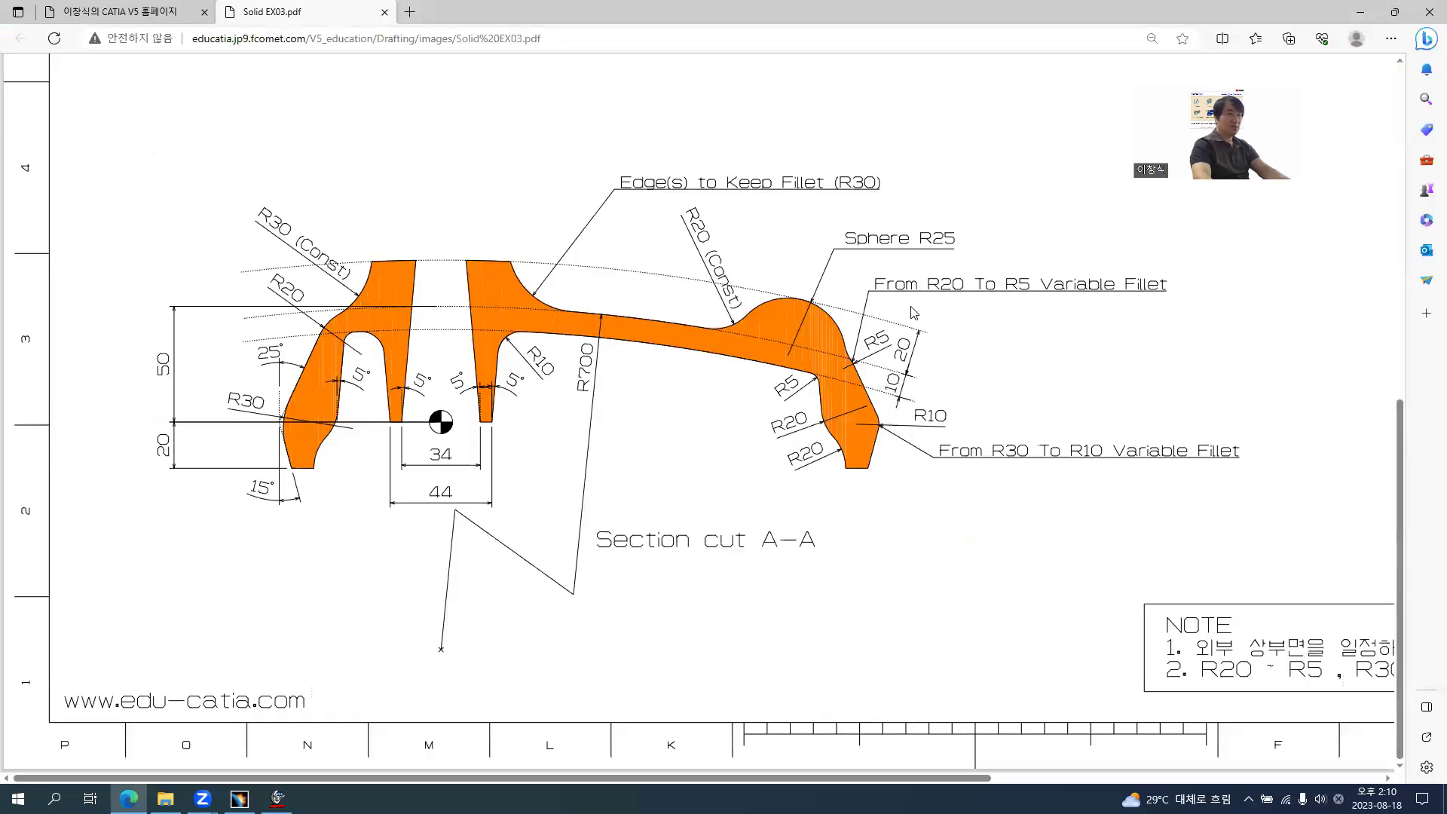
Place the gap dimension between the upper offset arc and the R700 arc, lined up with the lower gap dimension's arrow
{"action": "key", "text": "alt+Tab"}
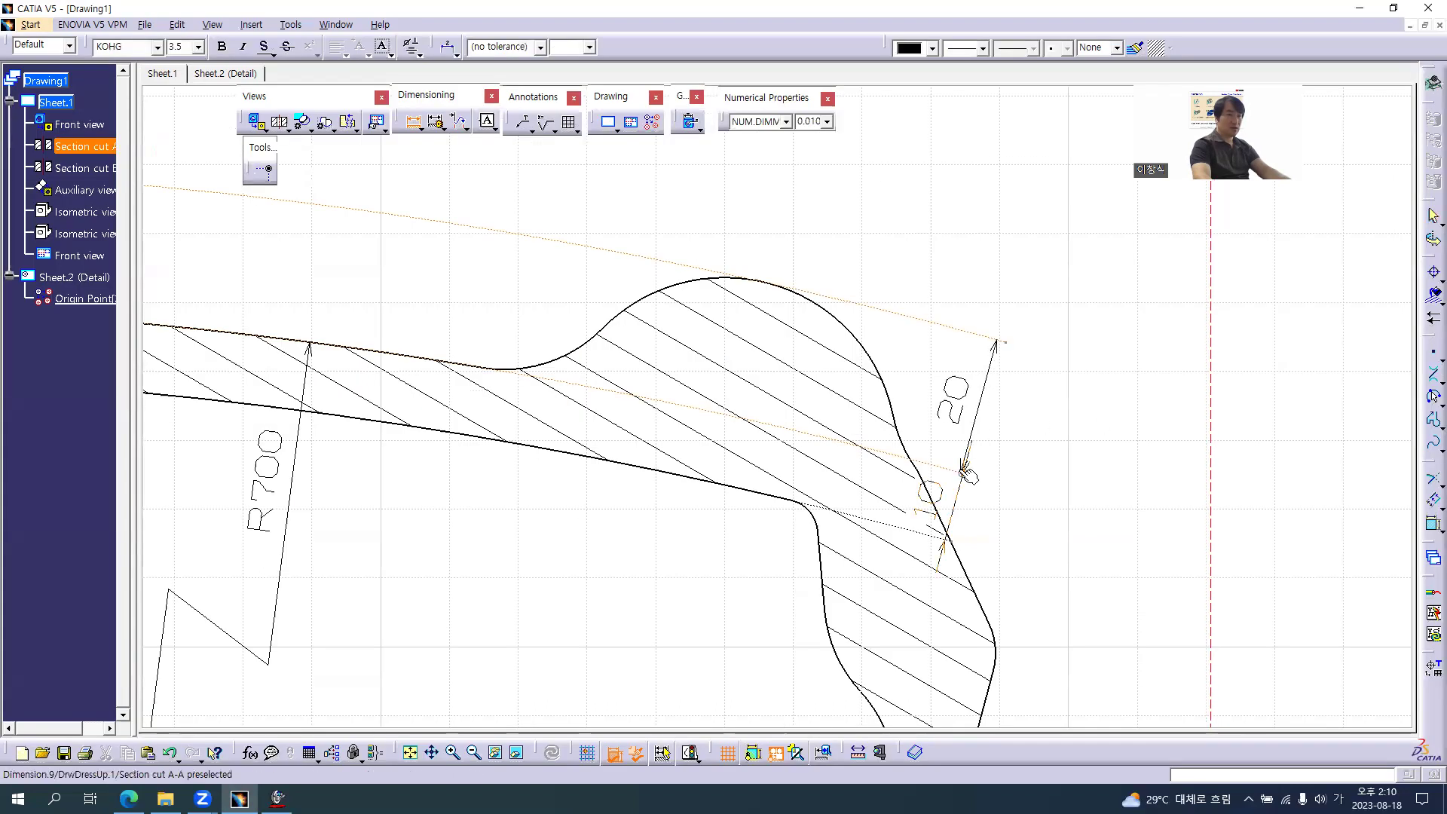
{"action": "left_click", "coordinate": [963, 470]}
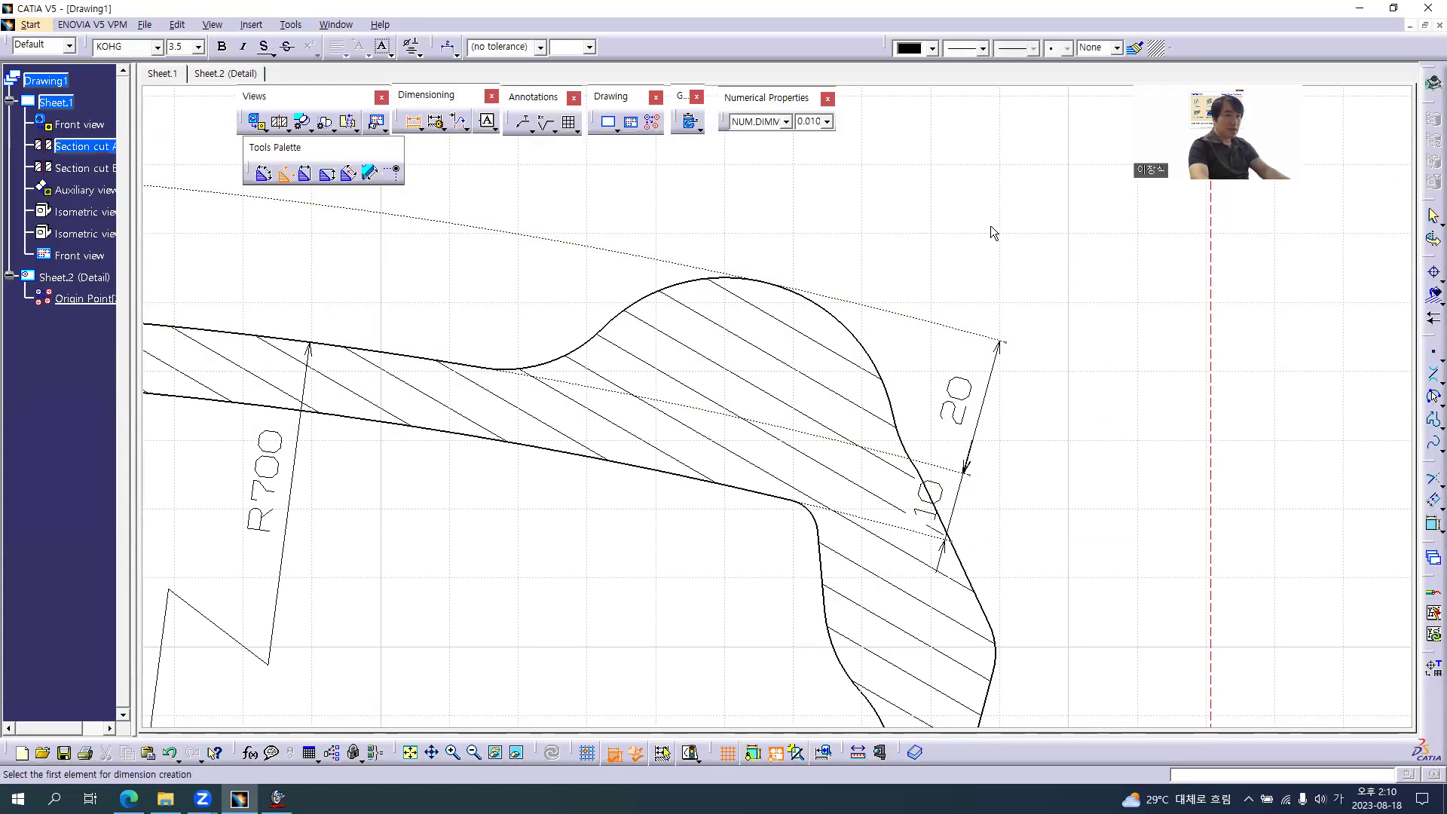
{"action": "key", "text": "Escape"}
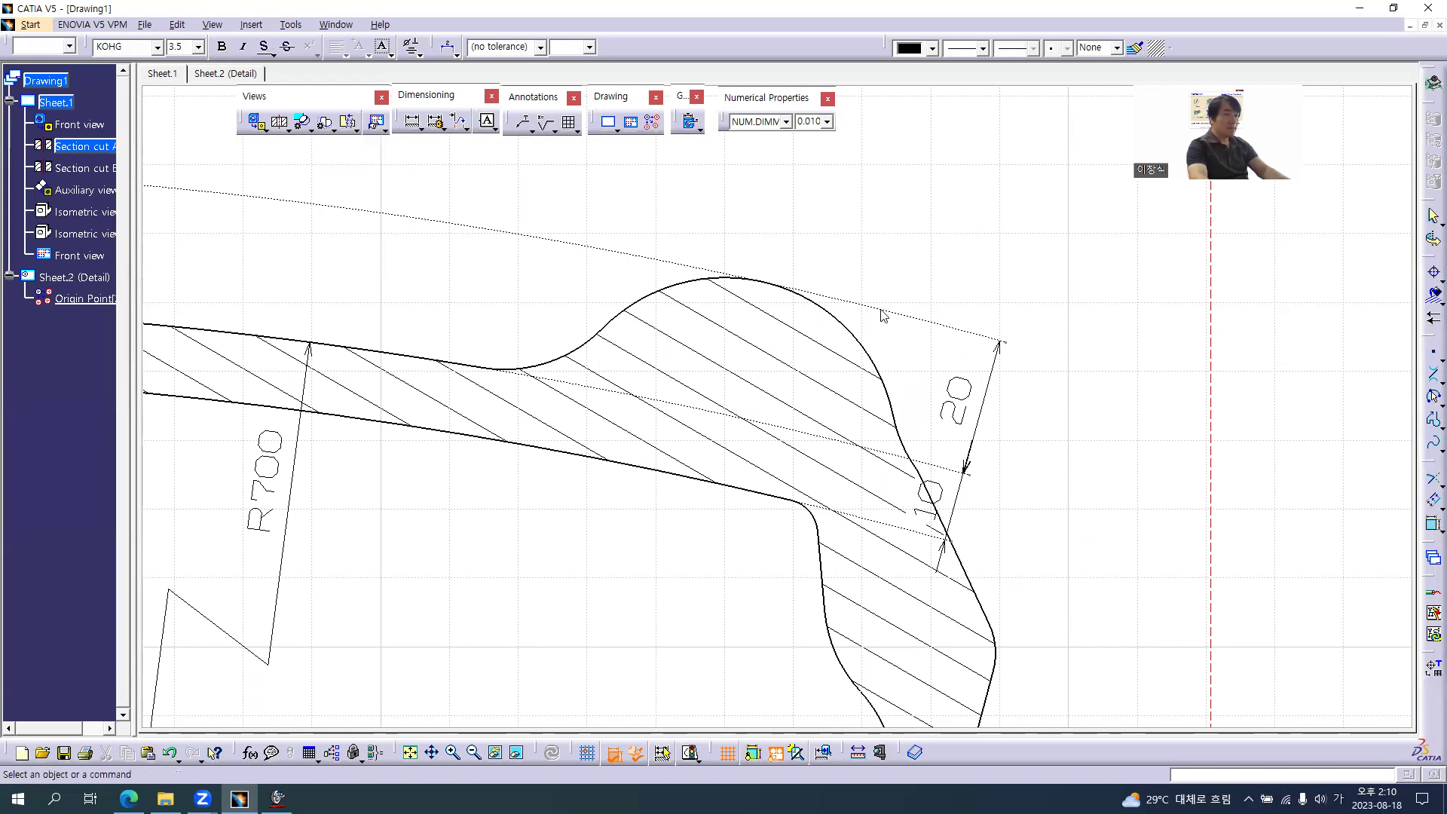
Extend the outer ends of the lower offset arc, the R700 arc and the upper offset arc past the gap dimensions using Trim
{"action": "left_click", "coordinate": [1425, 489]}
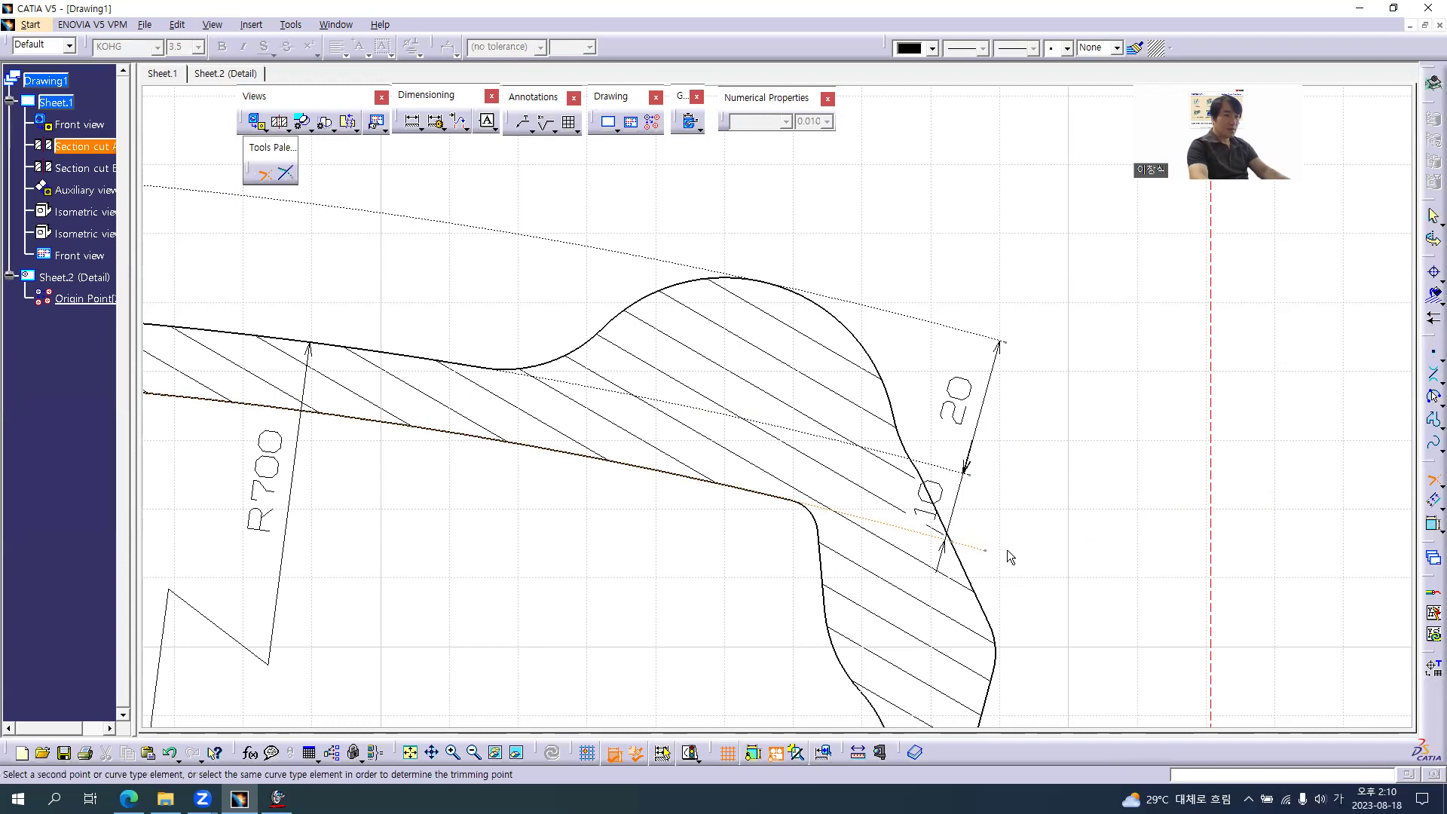
{"action": "left_click", "coordinate": [1041, 568]}
{"action": "left_click", "coordinate": [959, 472]}
{"action": "left_click", "coordinate": [1051, 513]}
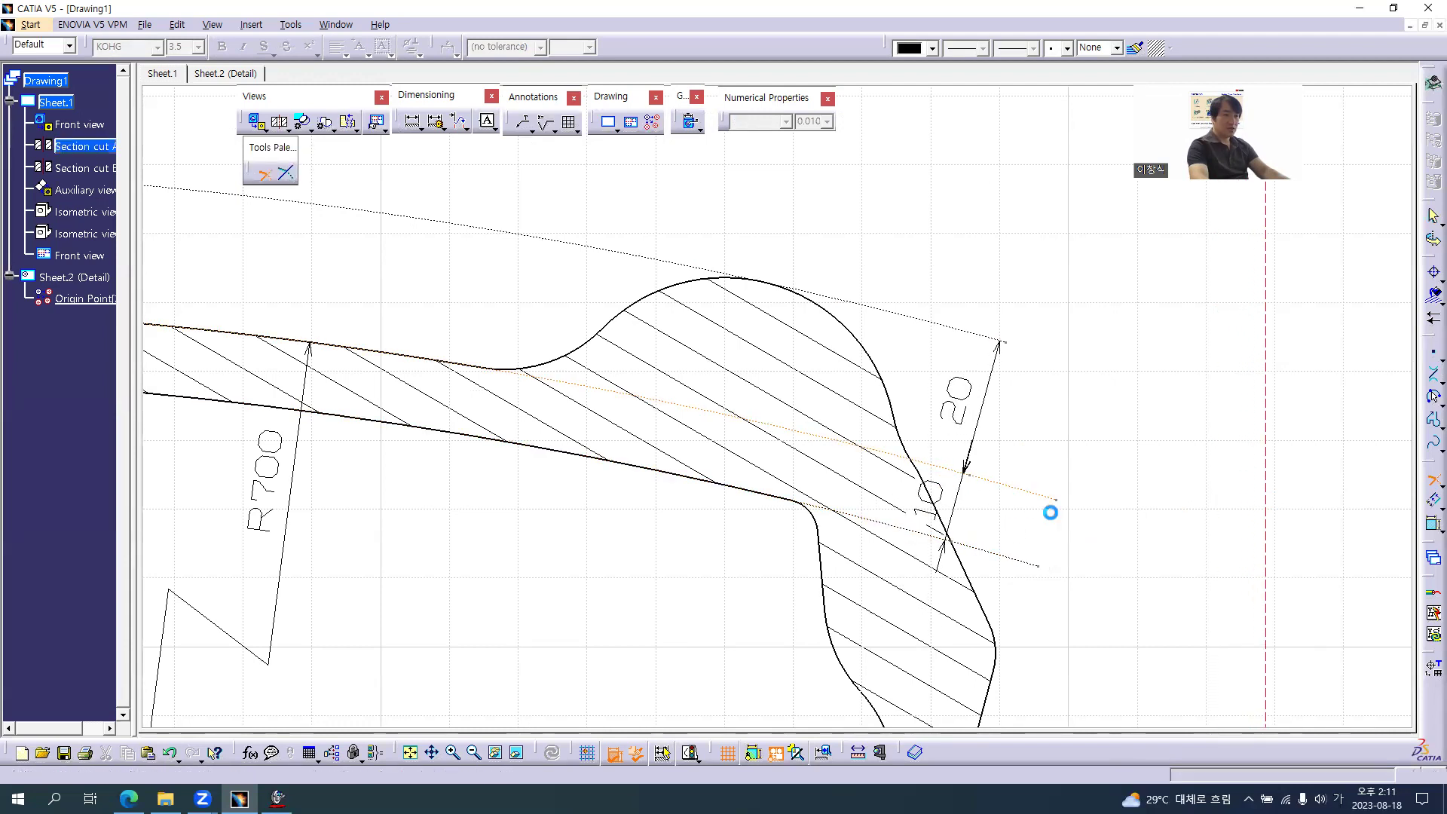
{"action": "left_click", "coordinate": [975, 337]}
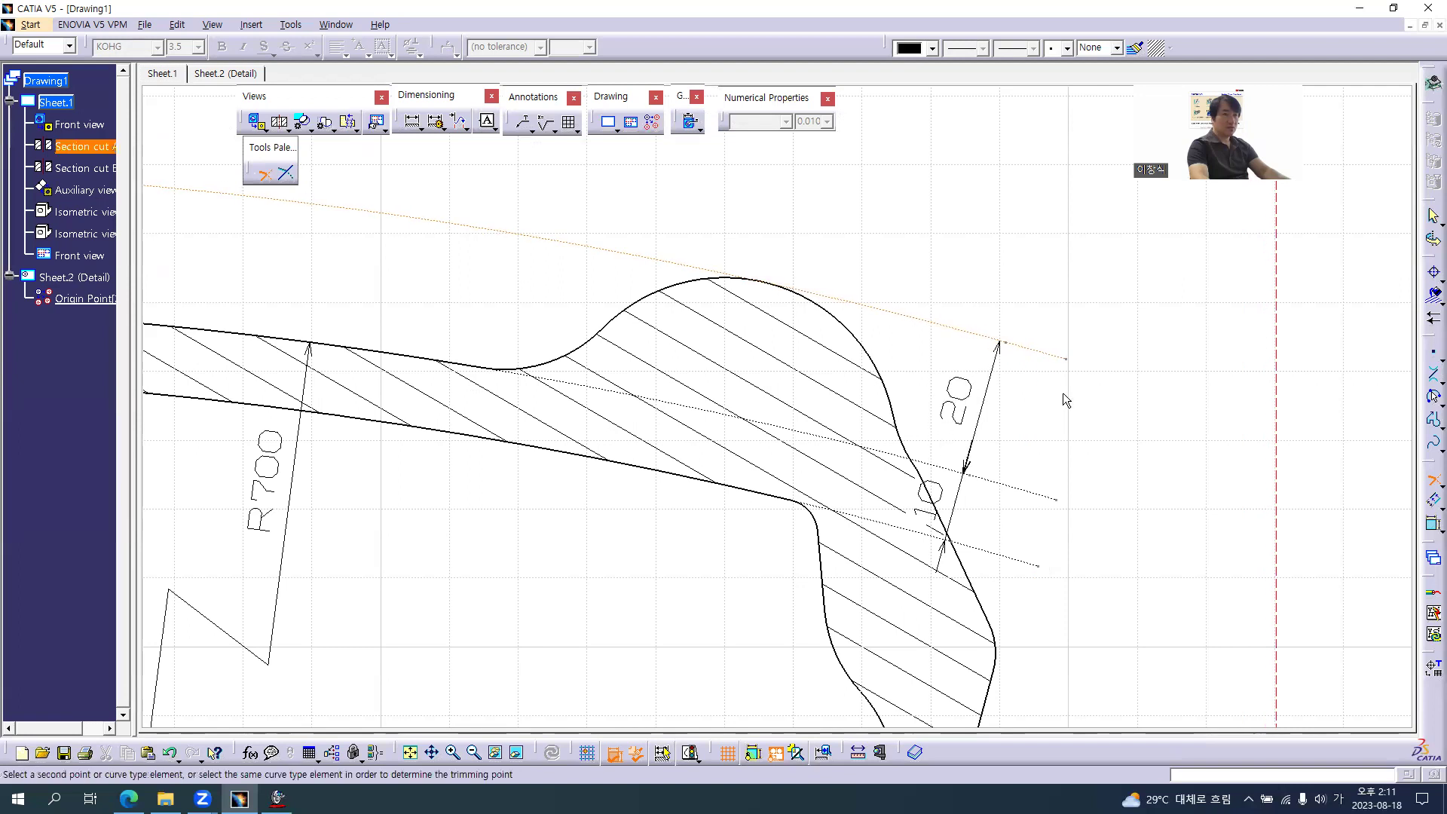
{"action": "left_click", "coordinate": [1077, 406]}
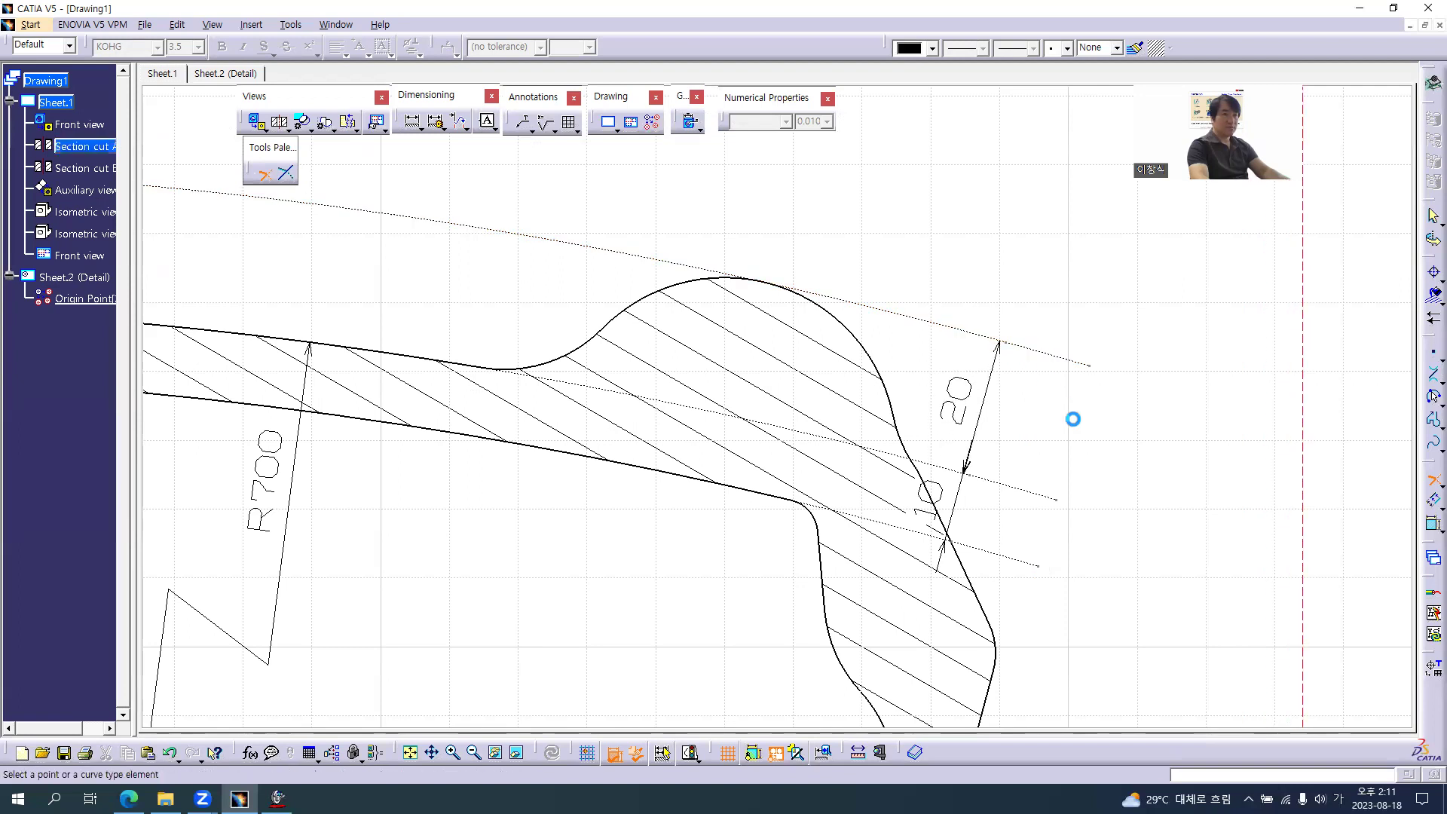
{"action": "left_click", "coordinate": [1426, 478]}
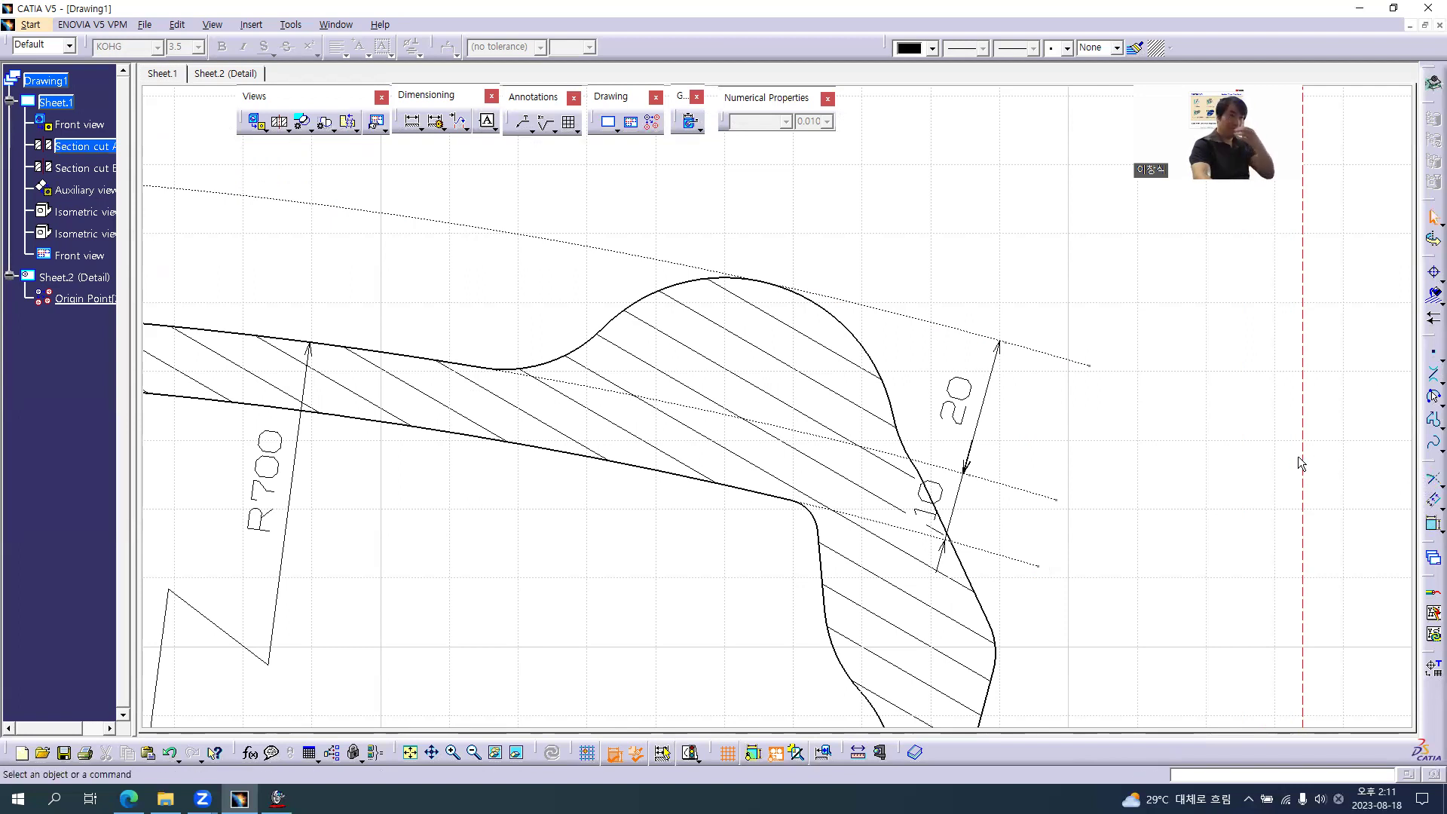
Move the upper and lower gap dimensions outward along the extended arcs, and delete the duplicate upper gap dimension
{"action": "left_click_drag", "start_coordinate": [989, 424], "coordinate": [1017, 446]}
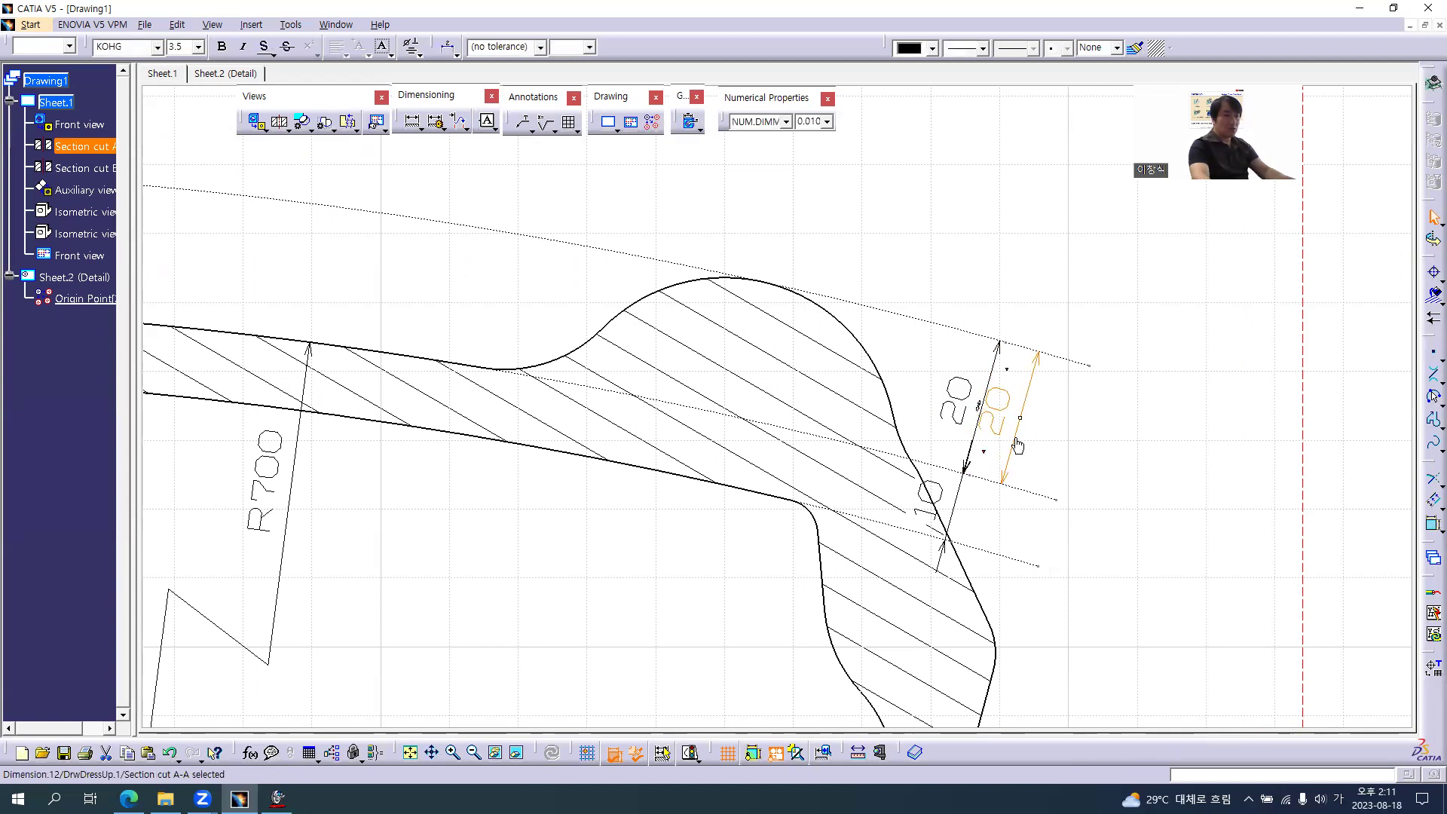
{"action": "left_click_drag", "start_coordinate": [955, 496], "coordinate": [999, 514]}
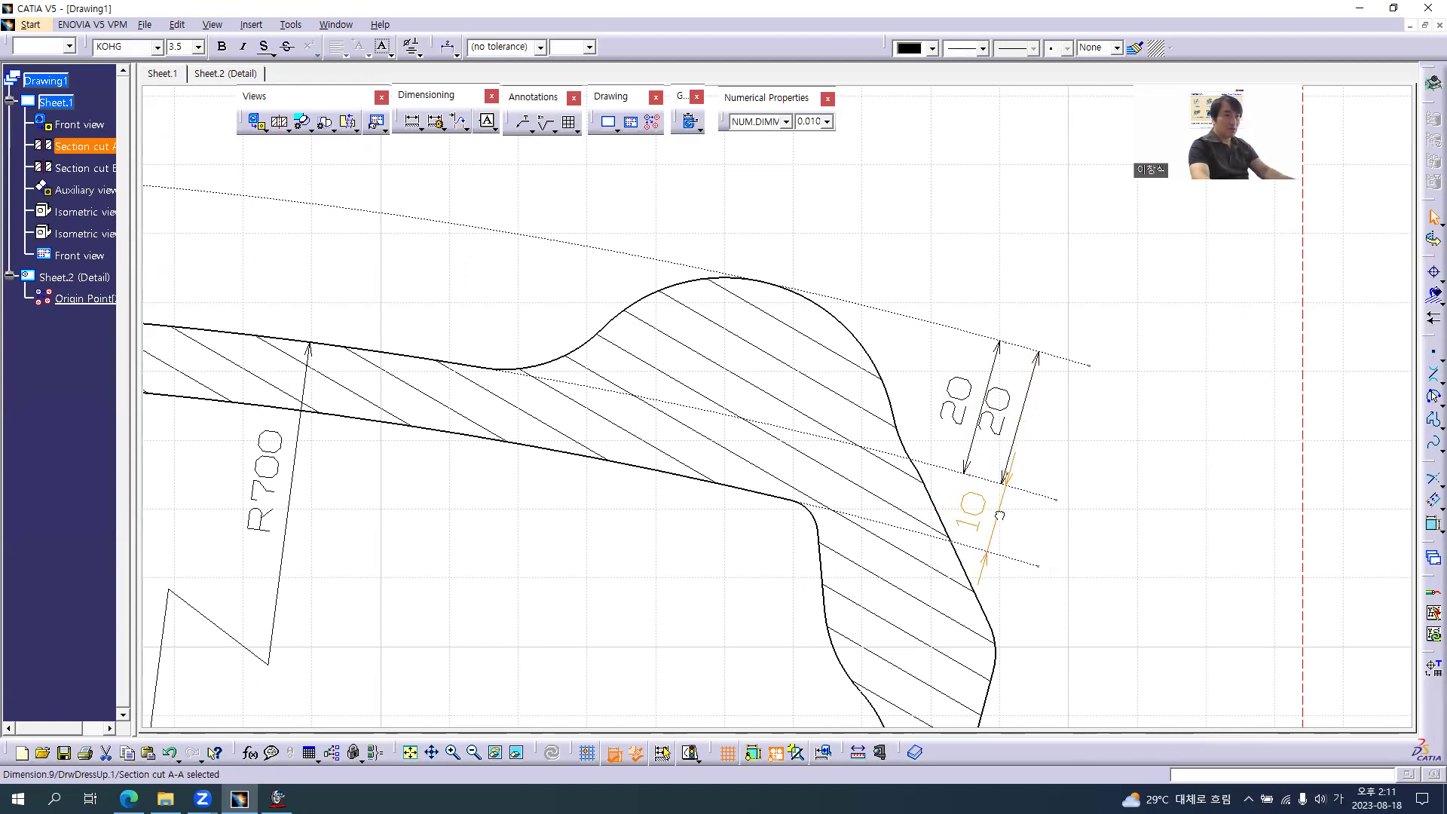
{"action": "left_click", "coordinate": [963, 395]}
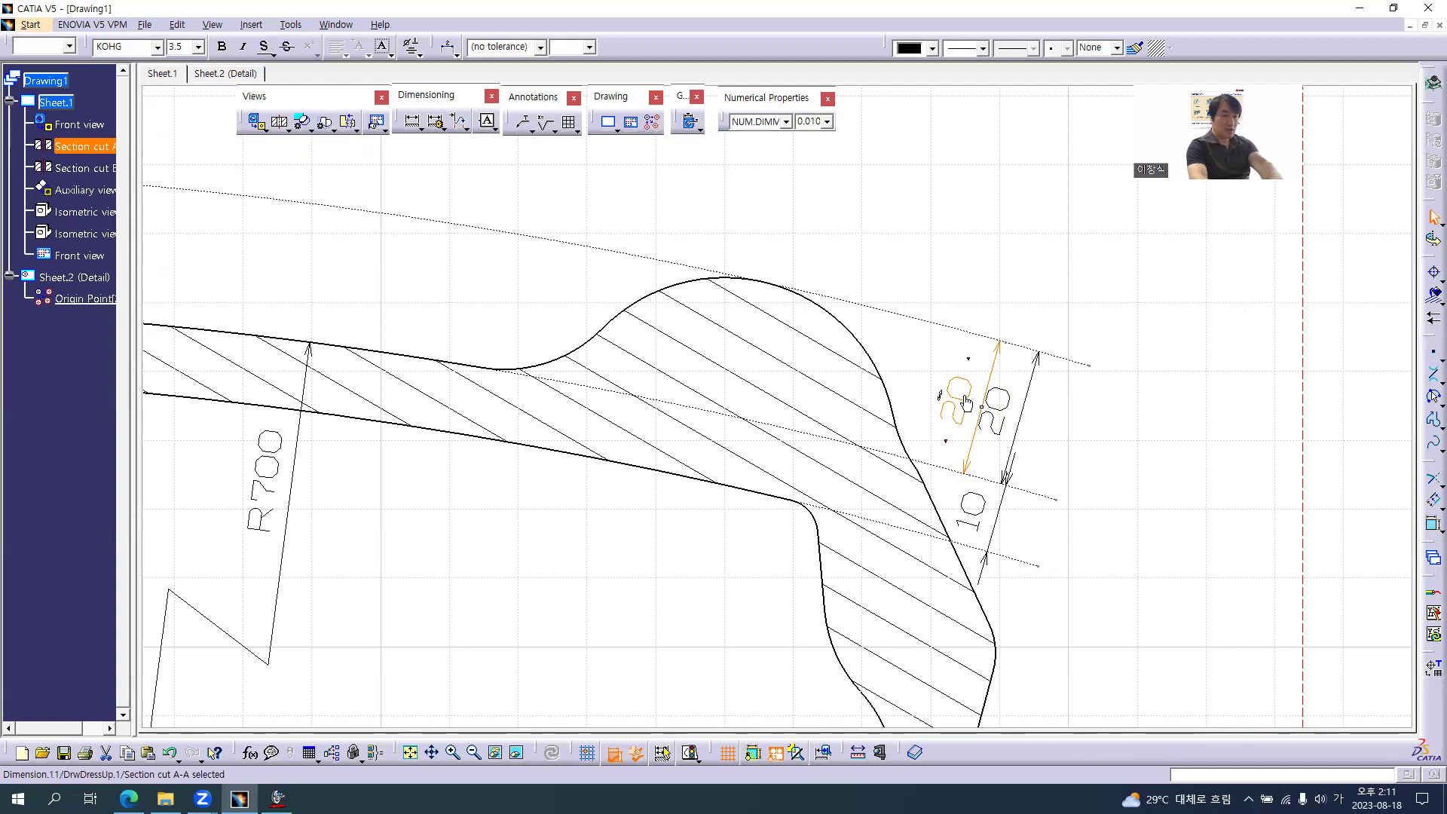
{"action": "key", "text": "Delete"}
Following the reference PDF, move the lower gap dimension farther outward and line up the upper gap dimension with it at zero offset
{"action": "middle_click_drag", "start_coordinate": [1049, 436], "coordinate": [1031, 359]}
{"action": "key", "text": "alt+Tab"}
{"action": "key", "text": "alt+Tab"}
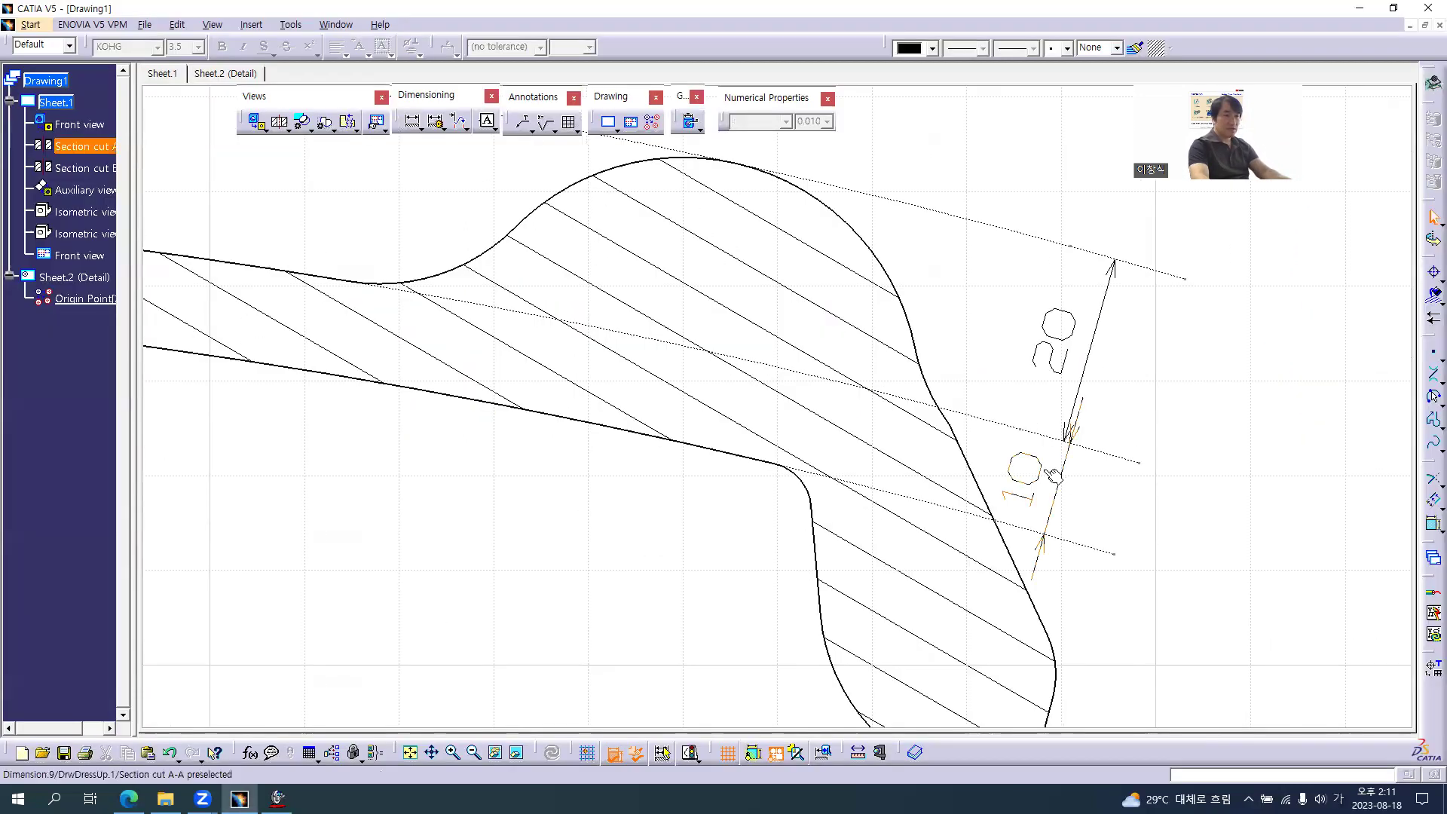
{"action": "left_click", "coordinate": [1088, 502]}
{"action": "left_click_drag", "start_coordinate": [1088, 503], "coordinate": [1093, 504]}
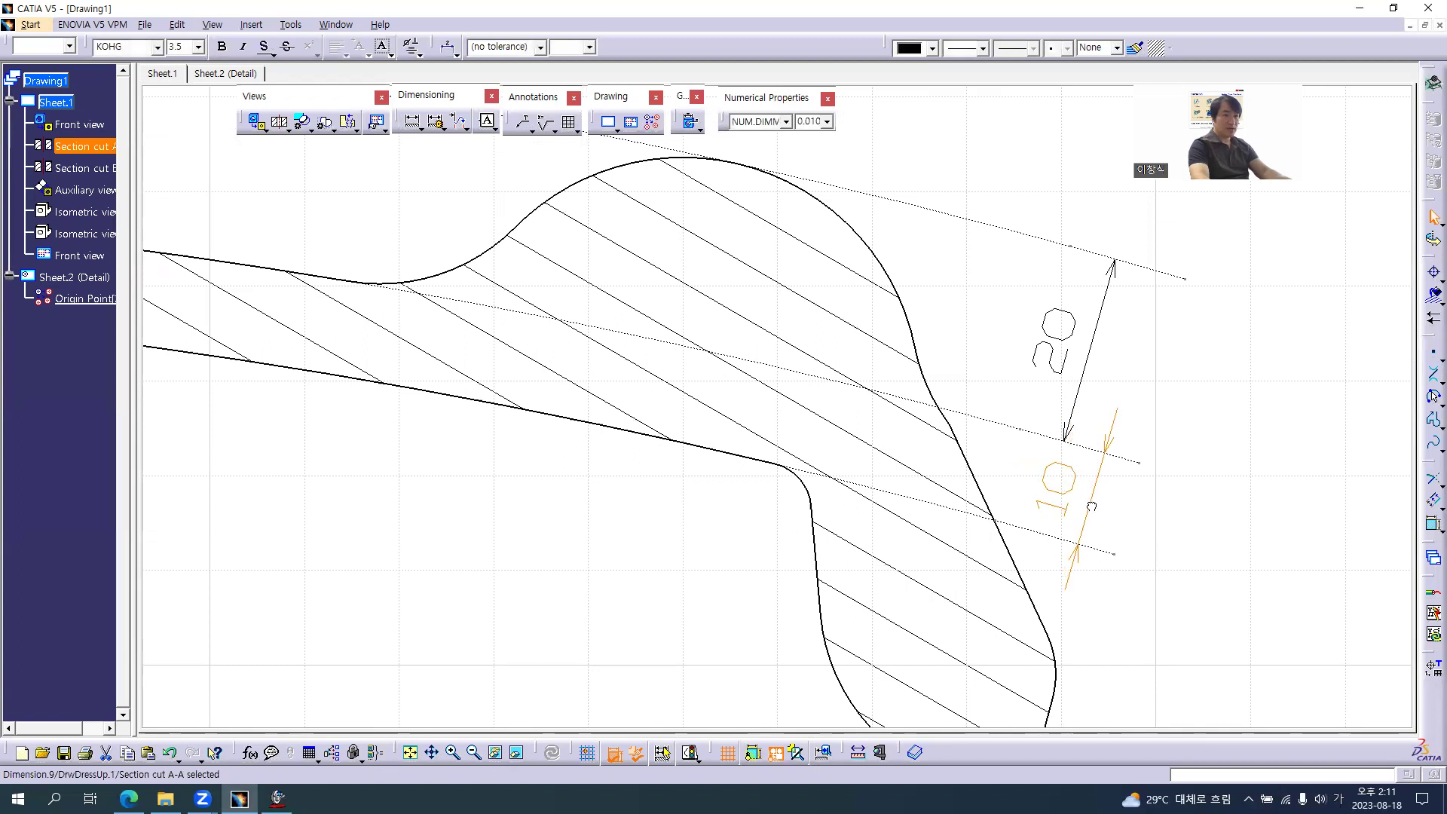
{"action": "right_click", "coordinate": [1077, 384]}
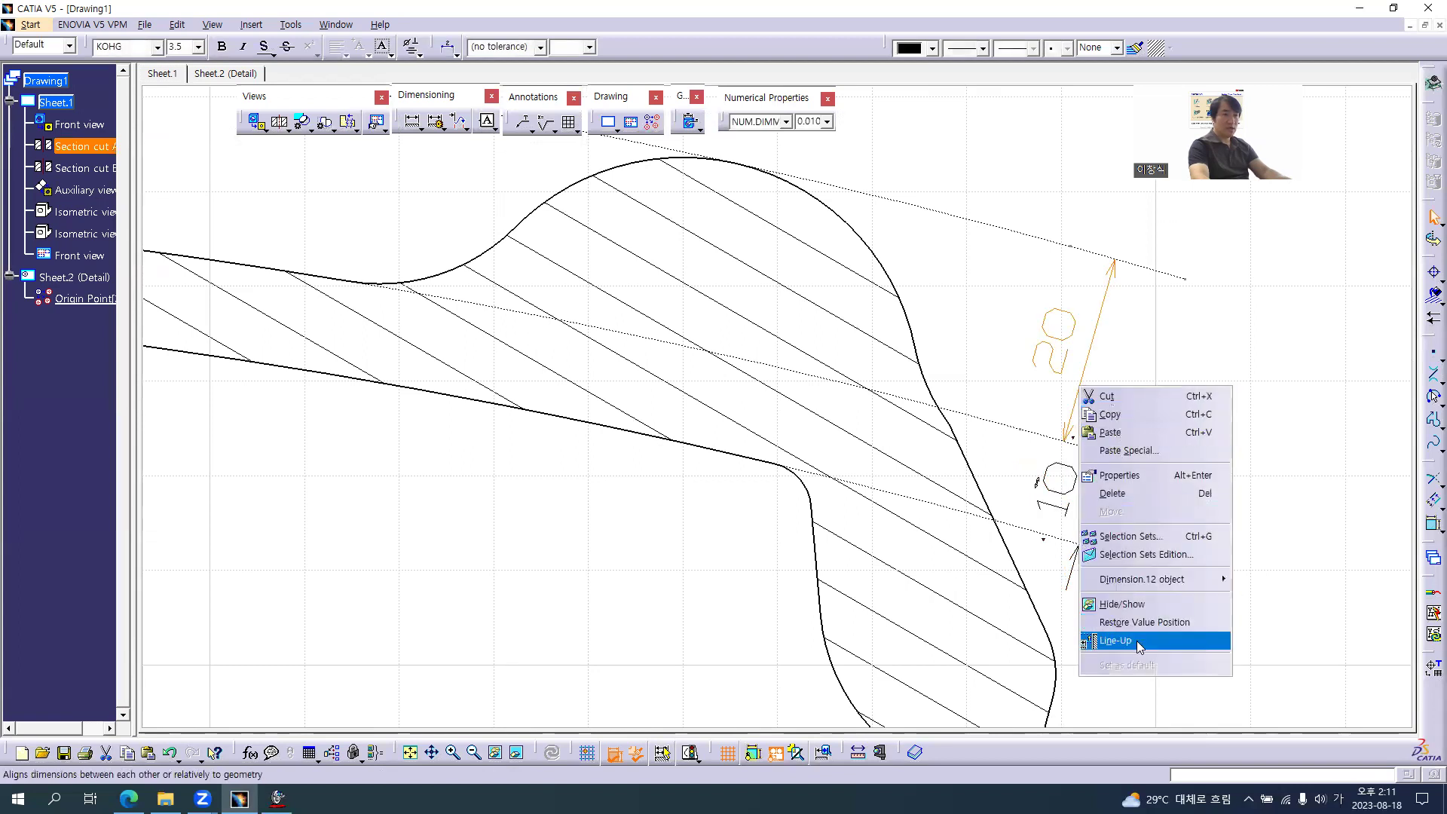
{"action": "left_click", "coordinate": [1122, 641]}
{"action": "left_click", "coordinate": [1106, 452]}
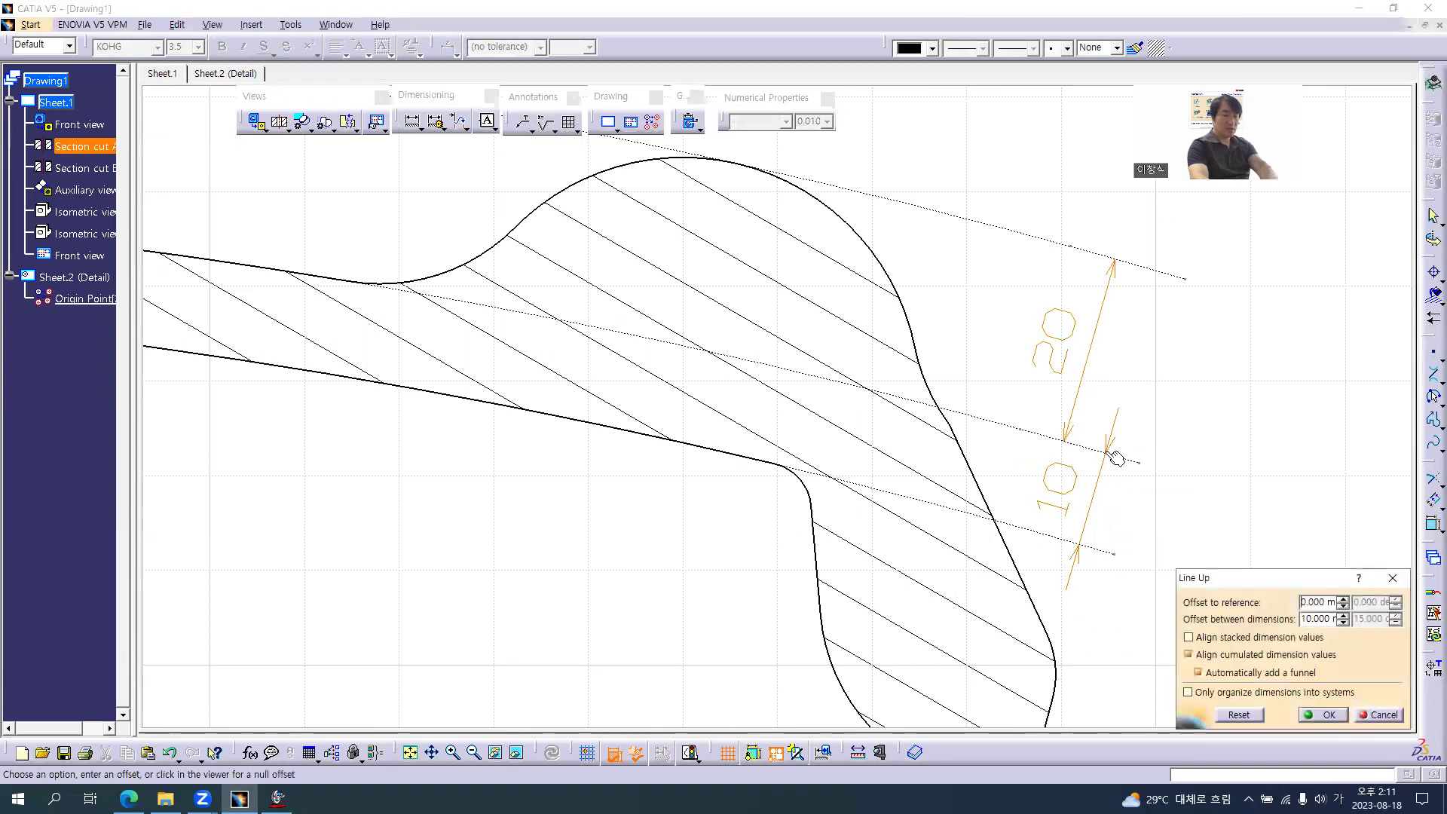
{"action": "key", "text": "Return"}
{"action": "left_click", "coordinate": [623, 314]}
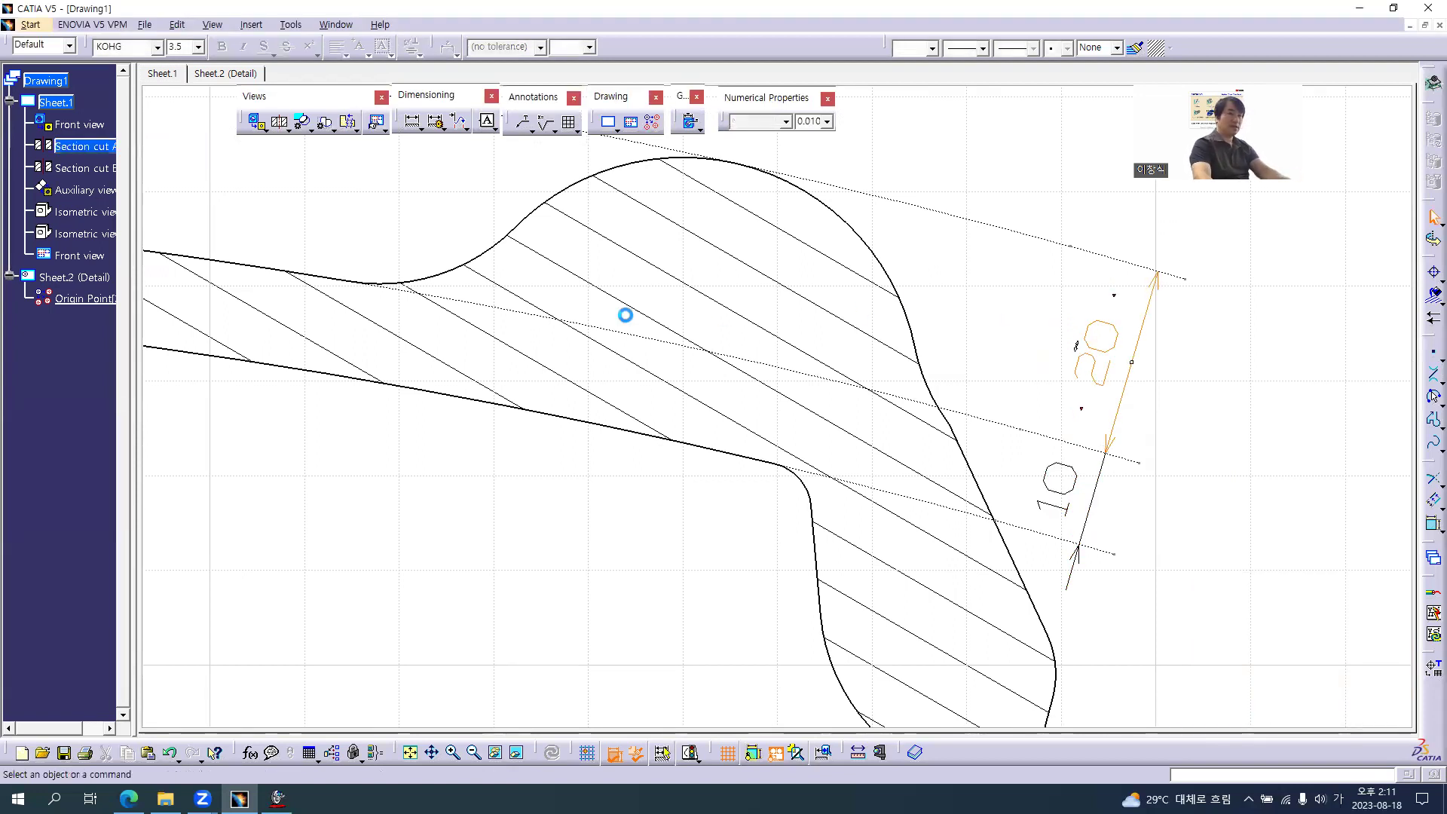
Following the reference PDF, dimension the radius of the concave fillet where the web meets the spherical bump, with the value above the profile
{"action": "mouse_move", "coordinate": [365, 386]}
{"action": "middle_mouse_down"}
{"action": "mouse_move", "coordinate": [374, 500]}
{"action": "mouse_move", "coordinate": [387, 468]}
{"action": "mouse_move", "coordinate": [746, 457]}
{"action": "middle_mouse_up"}
{"action": "key", "text": "alt+Tab"}
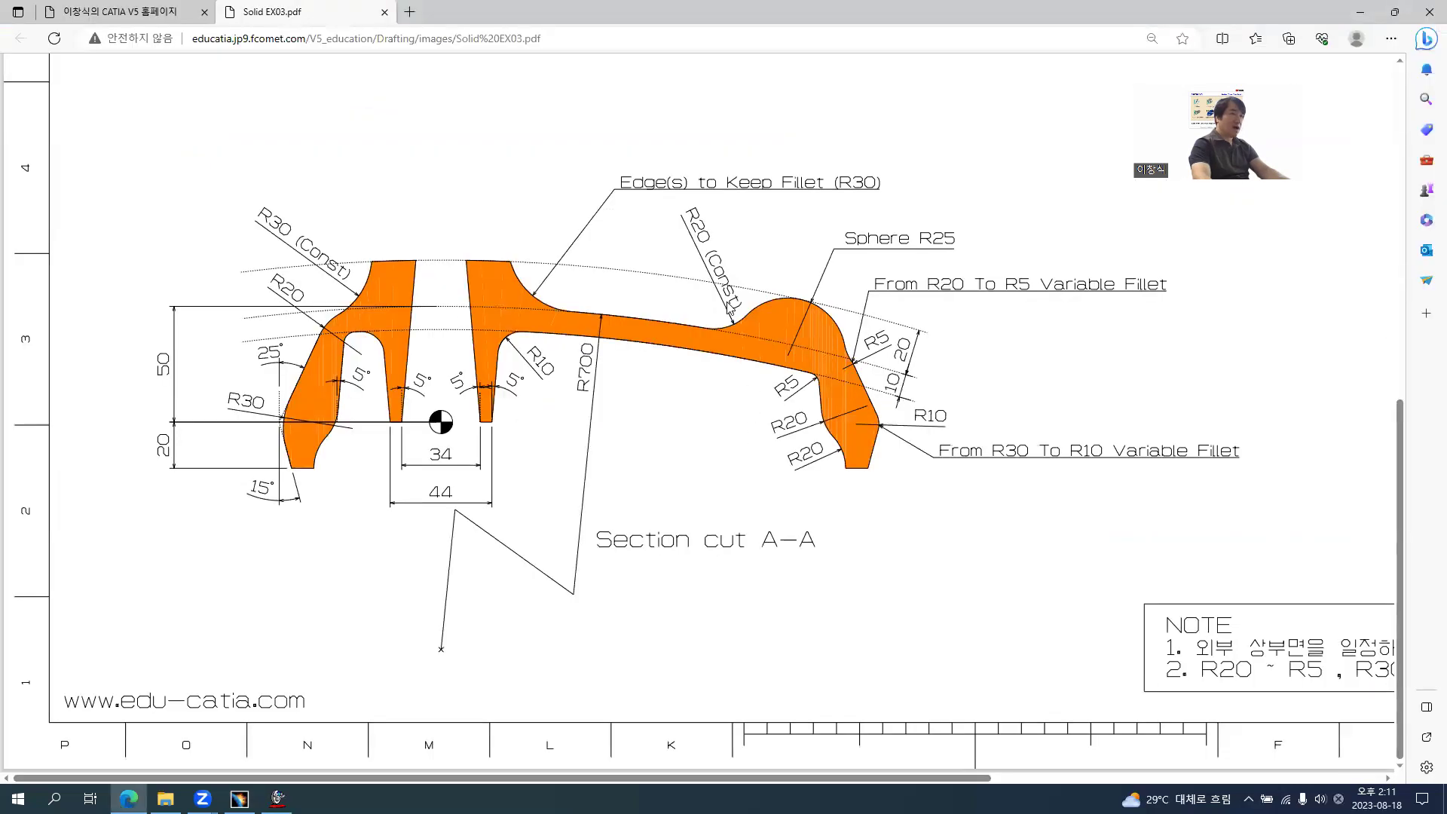
{"action": "key", "text": "alt+Tab"}
{"action": "left_click", "coordinate": [410, 121]}
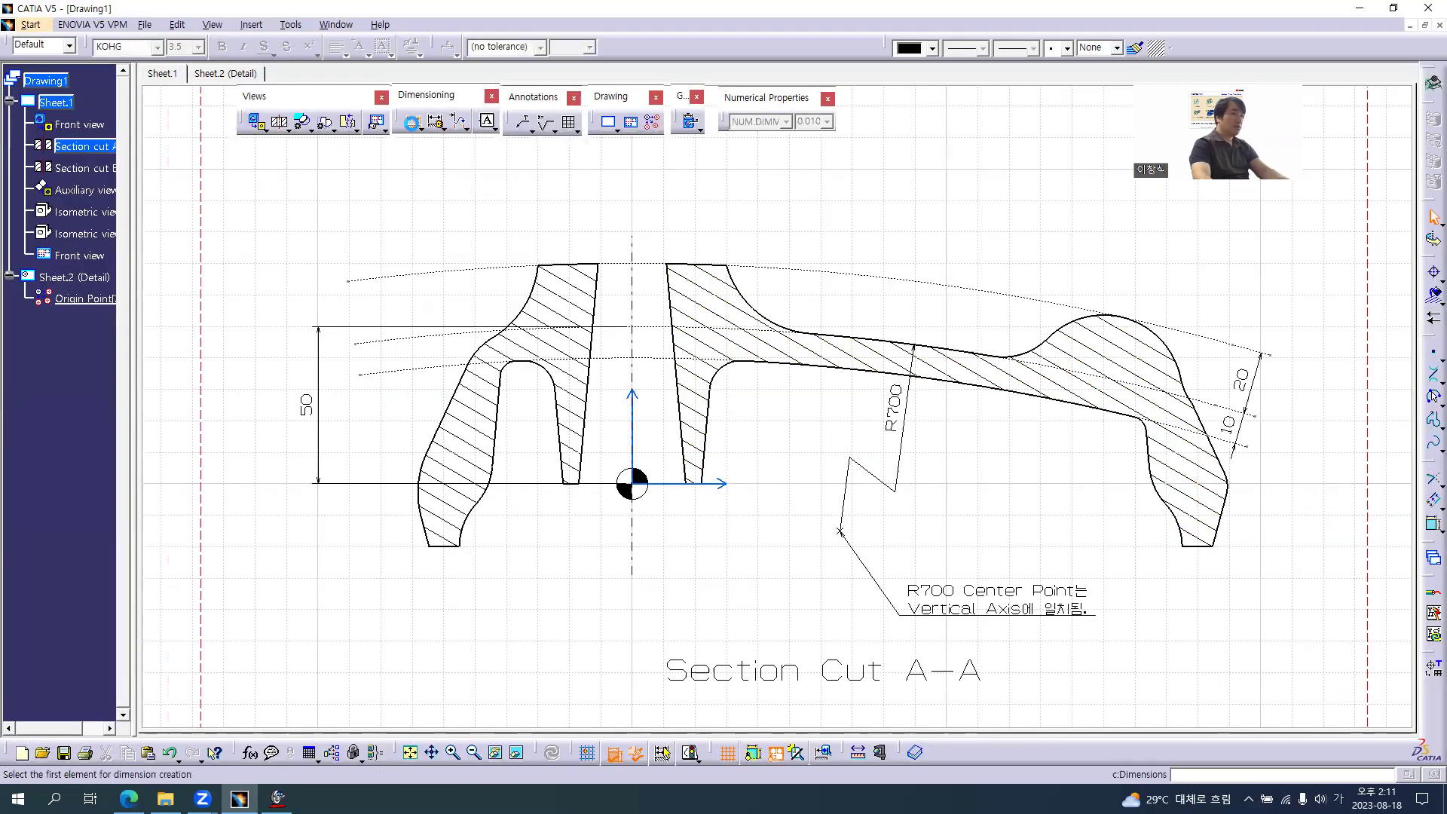
{"action": "left_click", "coordinate": [1047, 345]}
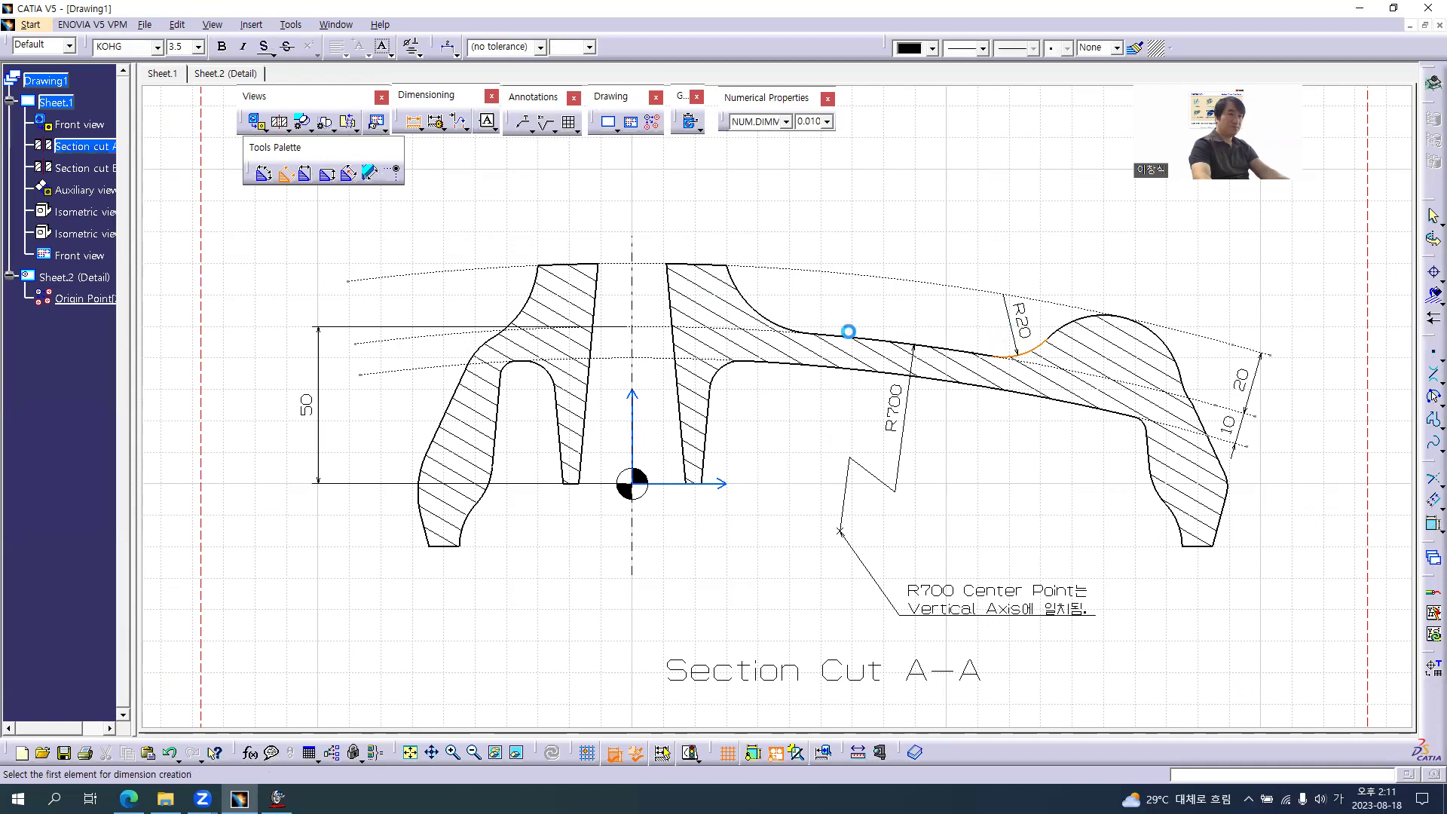
Dimension the radius of the large concave fillet between the right boss wall and the web, with the value above the arc
{"action": "key", "text": "alt+Tab"}
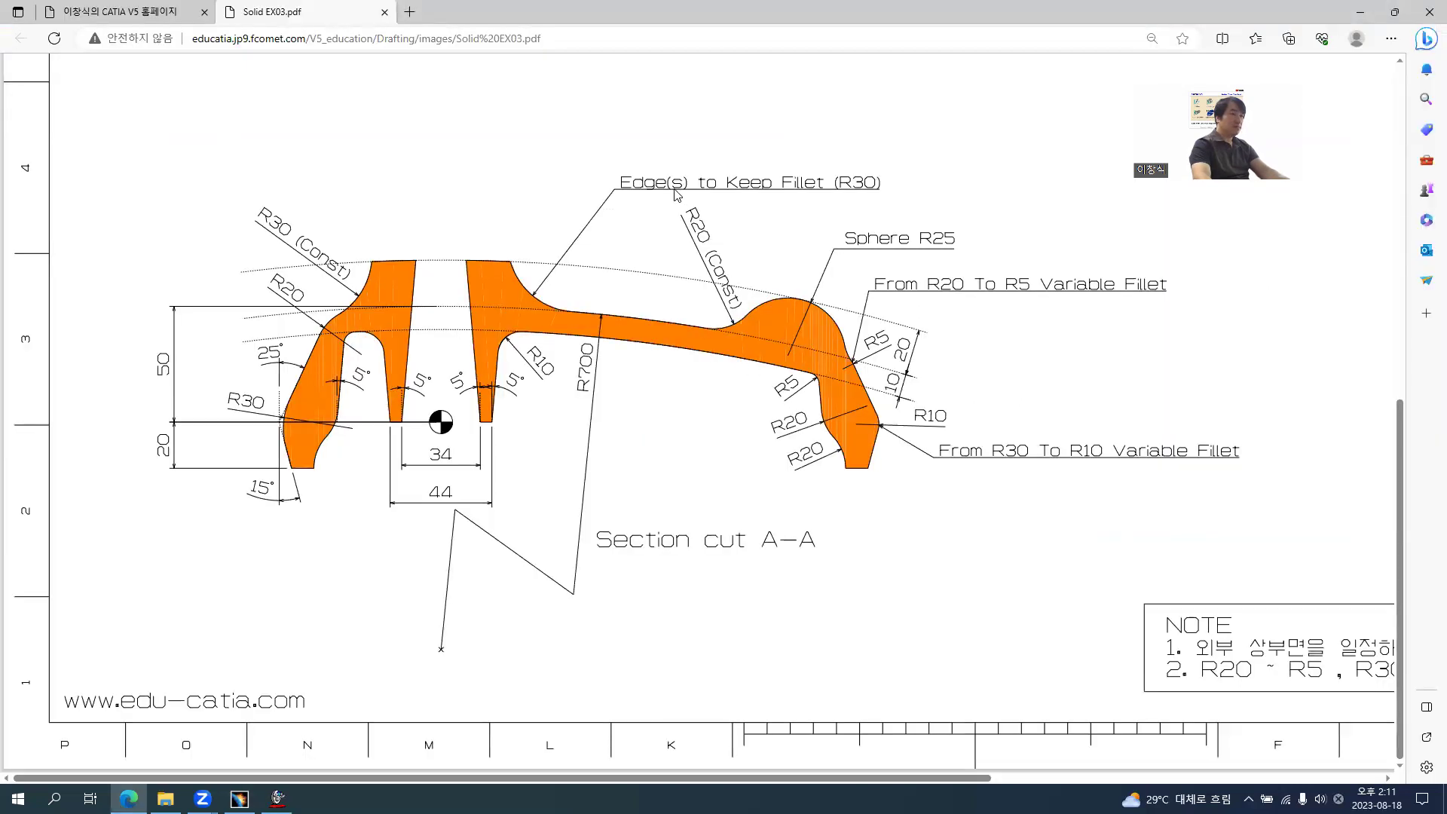
{"action": "key", "text": "alt+Tab"}
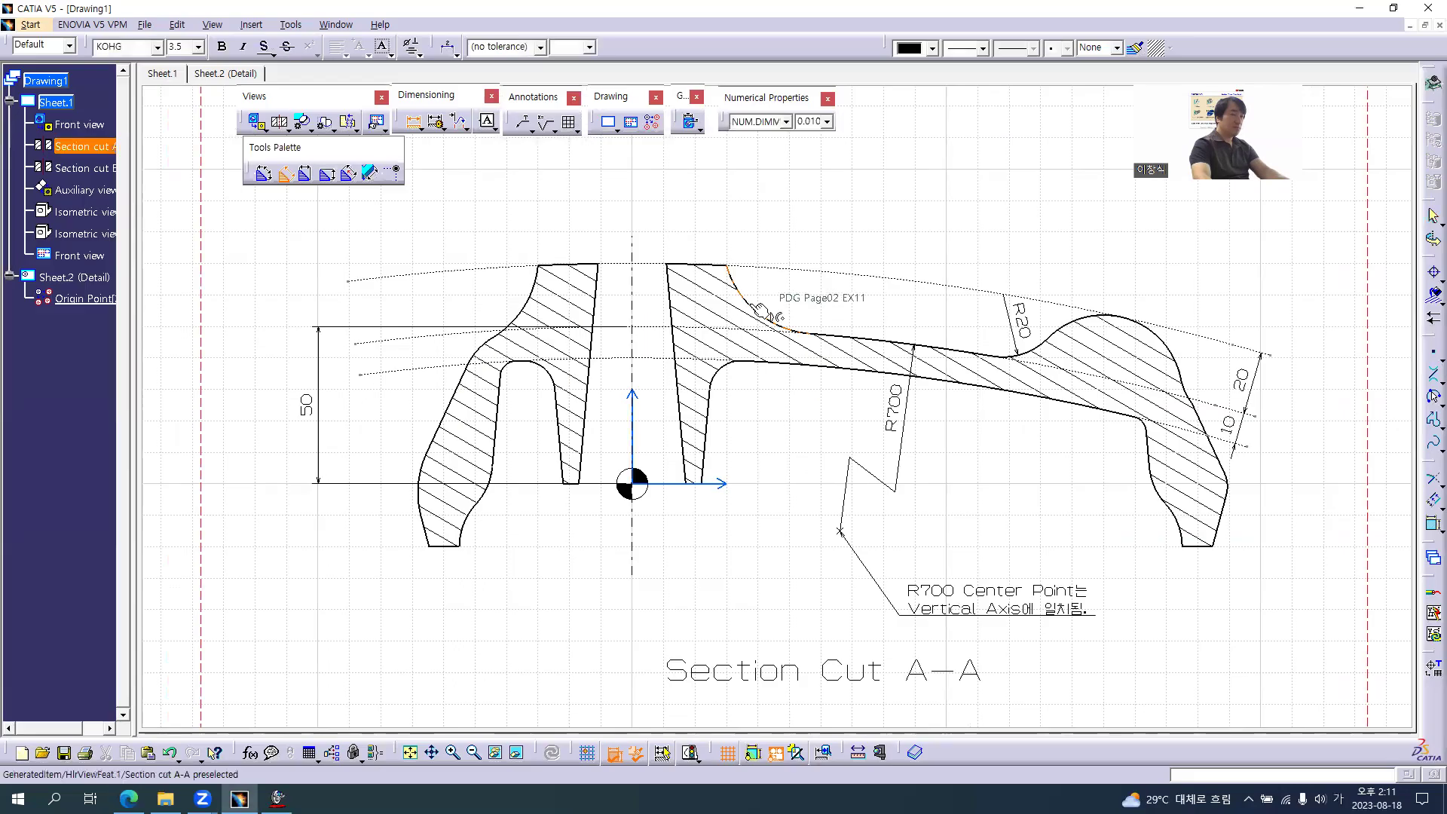
{"action": "left_click", "coordinate": [776, 316]}
{"action": "middle_click_drag", "start_coordinate": [804, 332], "coordinate": [734, 426]}
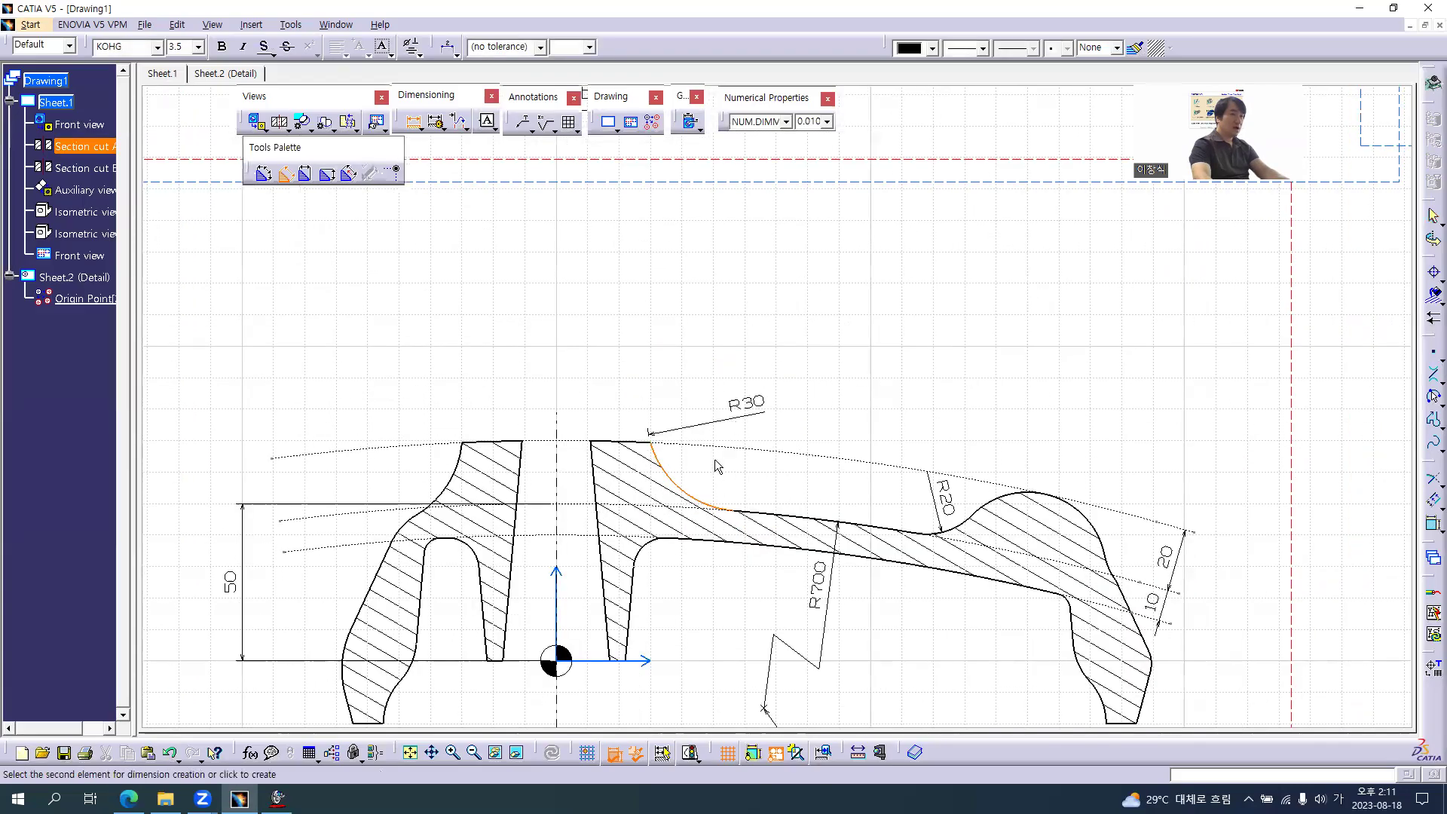
{"action": "key", "text": "Escape"}
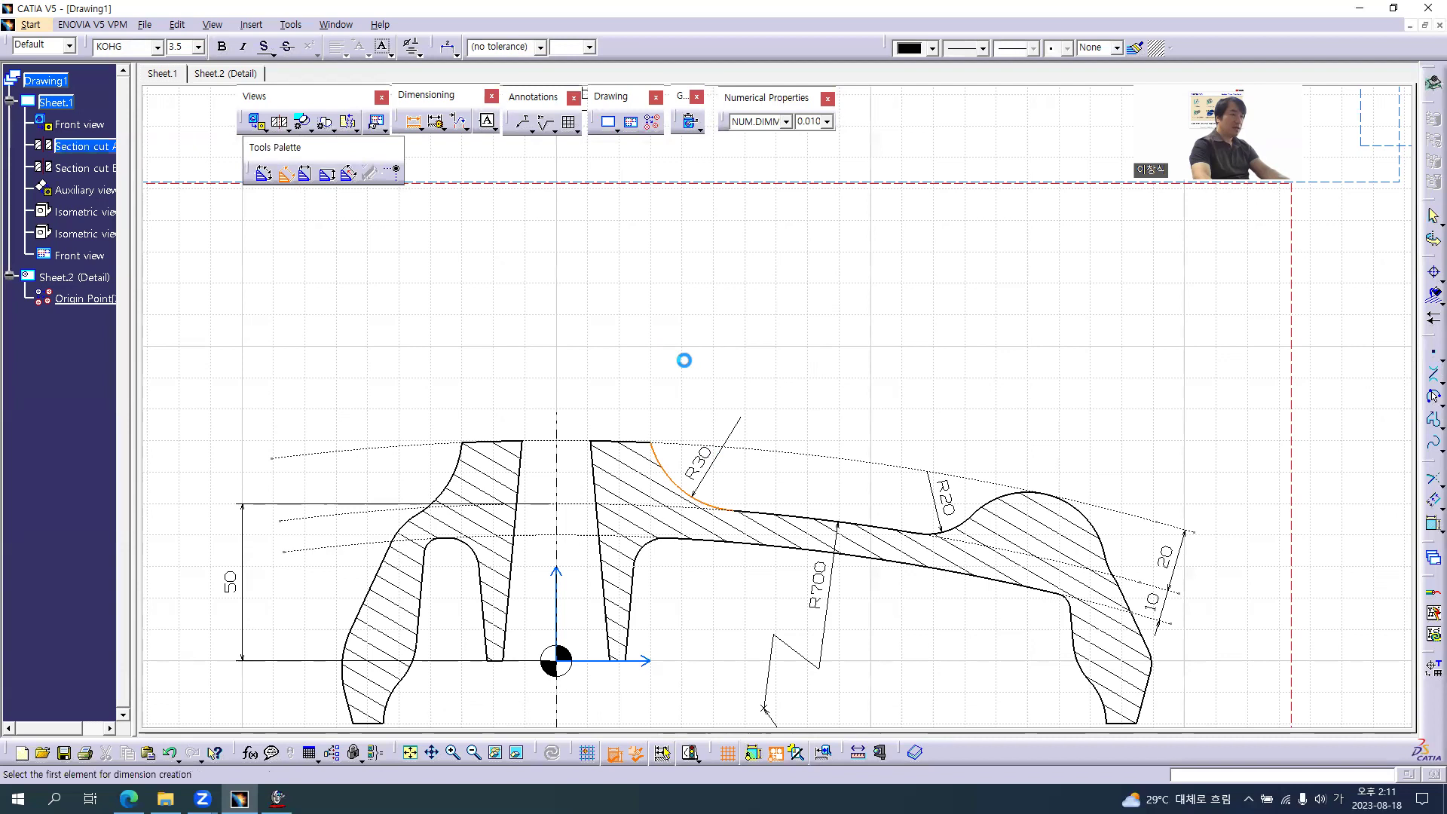
Following the reference PDF, dimension the radius of the concave fillet on the outer side of the left boss wall
{"action": "key", "text": "alt+Tab"}
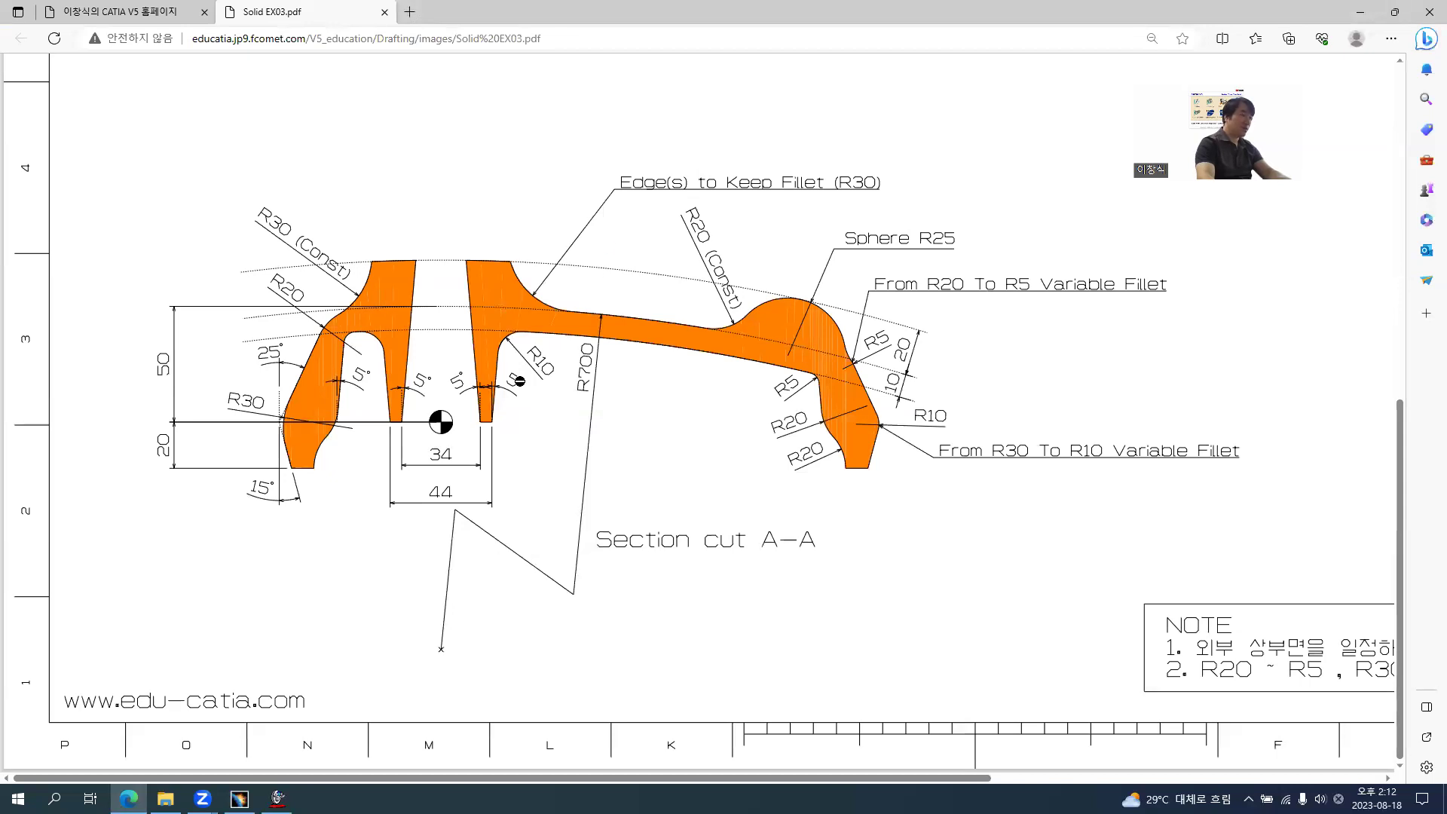
{"action": "key", "text": "alt+Tab"}
{"action": "left_click", "coordinate": [423, 480]}
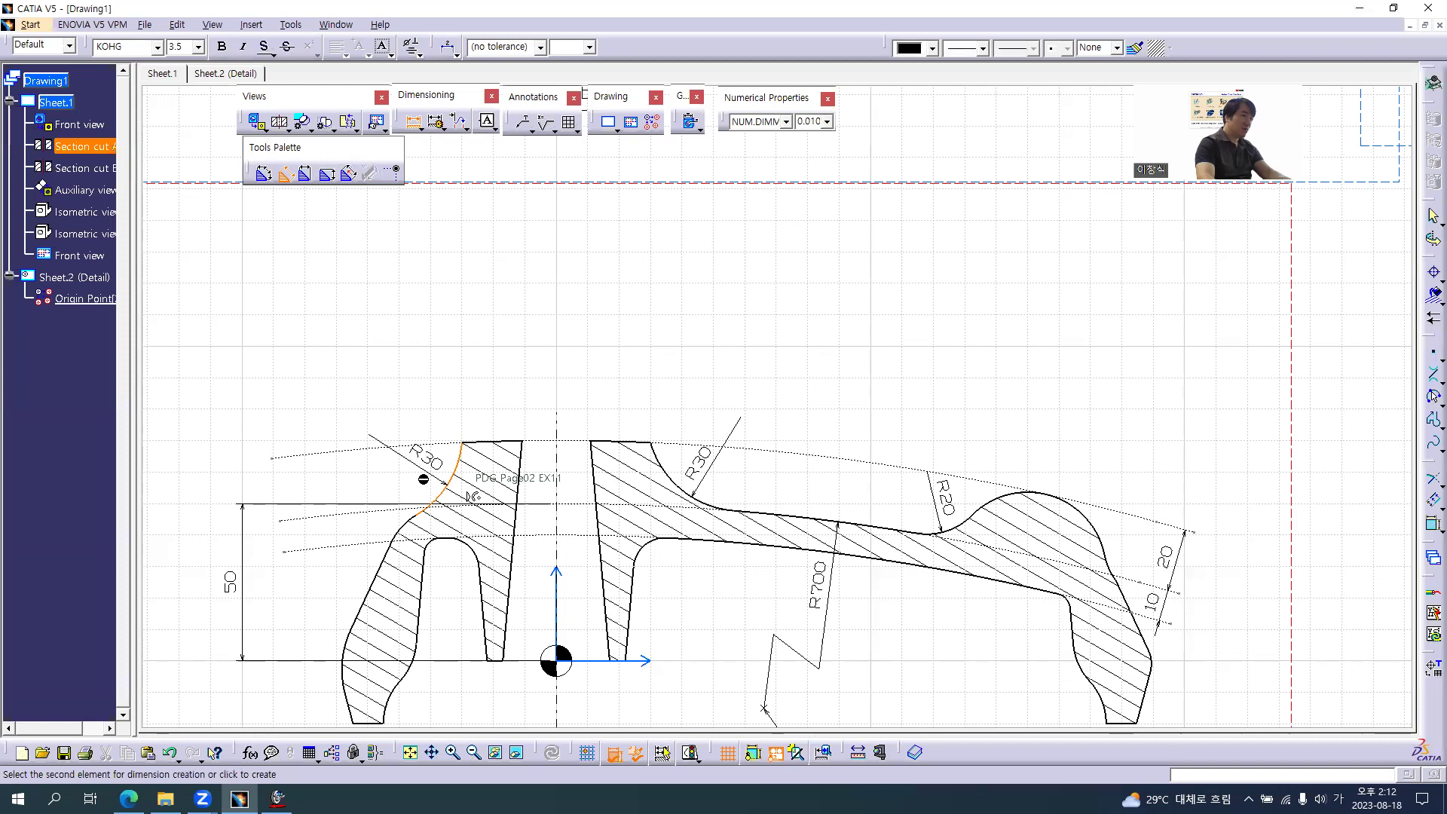
{"action": "left_click", "coordinate": [424, 481]}
{"action": "middle_click_drag", "start_coordinate": [549, 484], "coordinate": [665, 334]}
Following the reference PDF, dimension the radius of the convex fillet on the left outer shoulder, with the value outside the profile
{"action": "key", "text": "alt+Tab"}
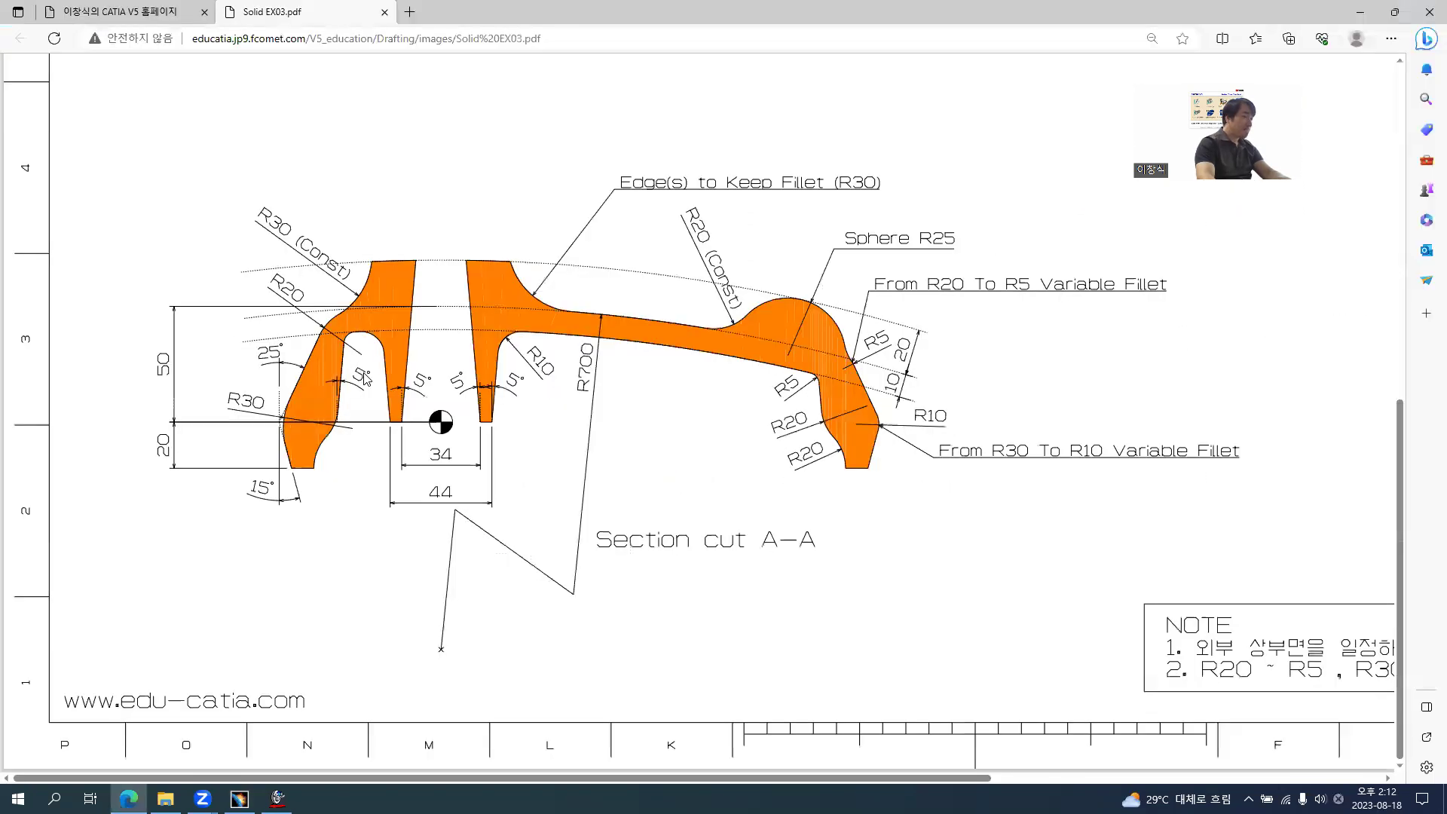
{"action": "key", "text": "alt+Tab"}
{"action": "left_click", "coordinate": [501, 388]}
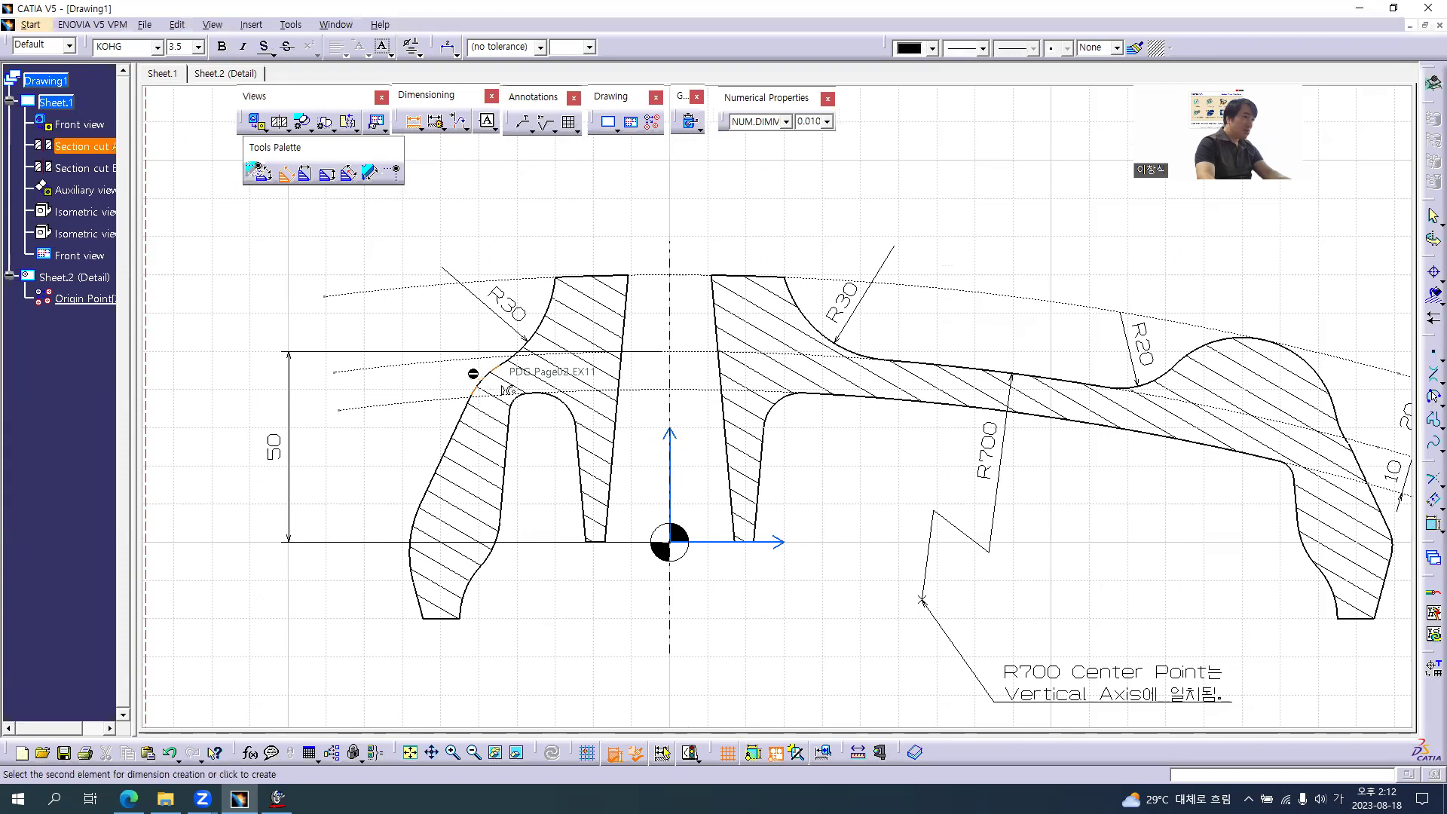
{"action": "left_click", "coordinate": [473, 374]}
Dimension the radius of the small fillet arc below the spherical bump on the right outer edge, with the value outside the profile
{"action": "middle_click_drag", "start_coordinate": [1130, 473], "coordinate": [813, 473]}
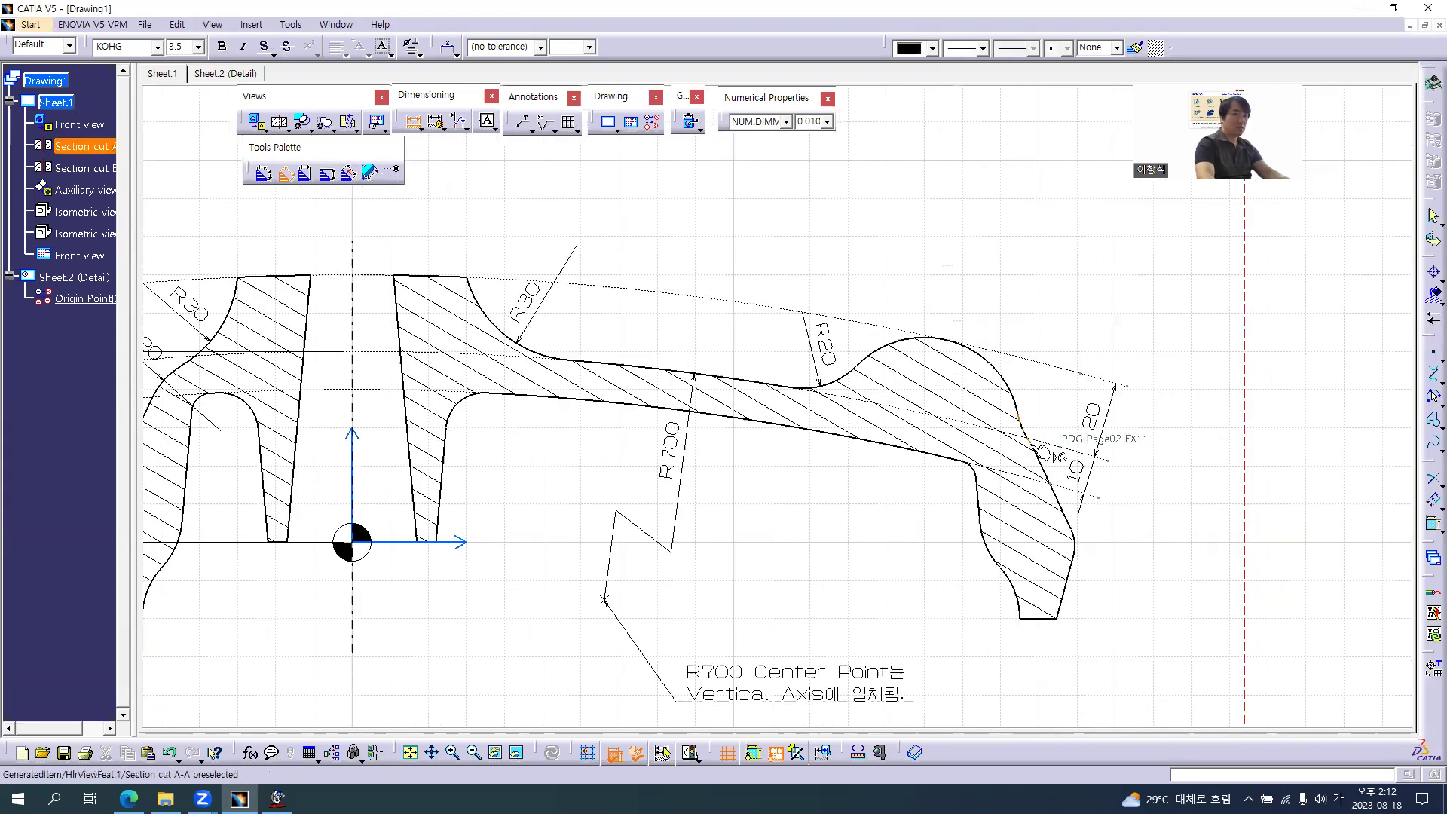
{"action": "key", "text": "alt+Tab"}
{"action": "key", "text": "alt+Tab"}
{"action": "middle_click_drag", "start_coordinate": [1023, 443], "coordinate": [755, 382]}
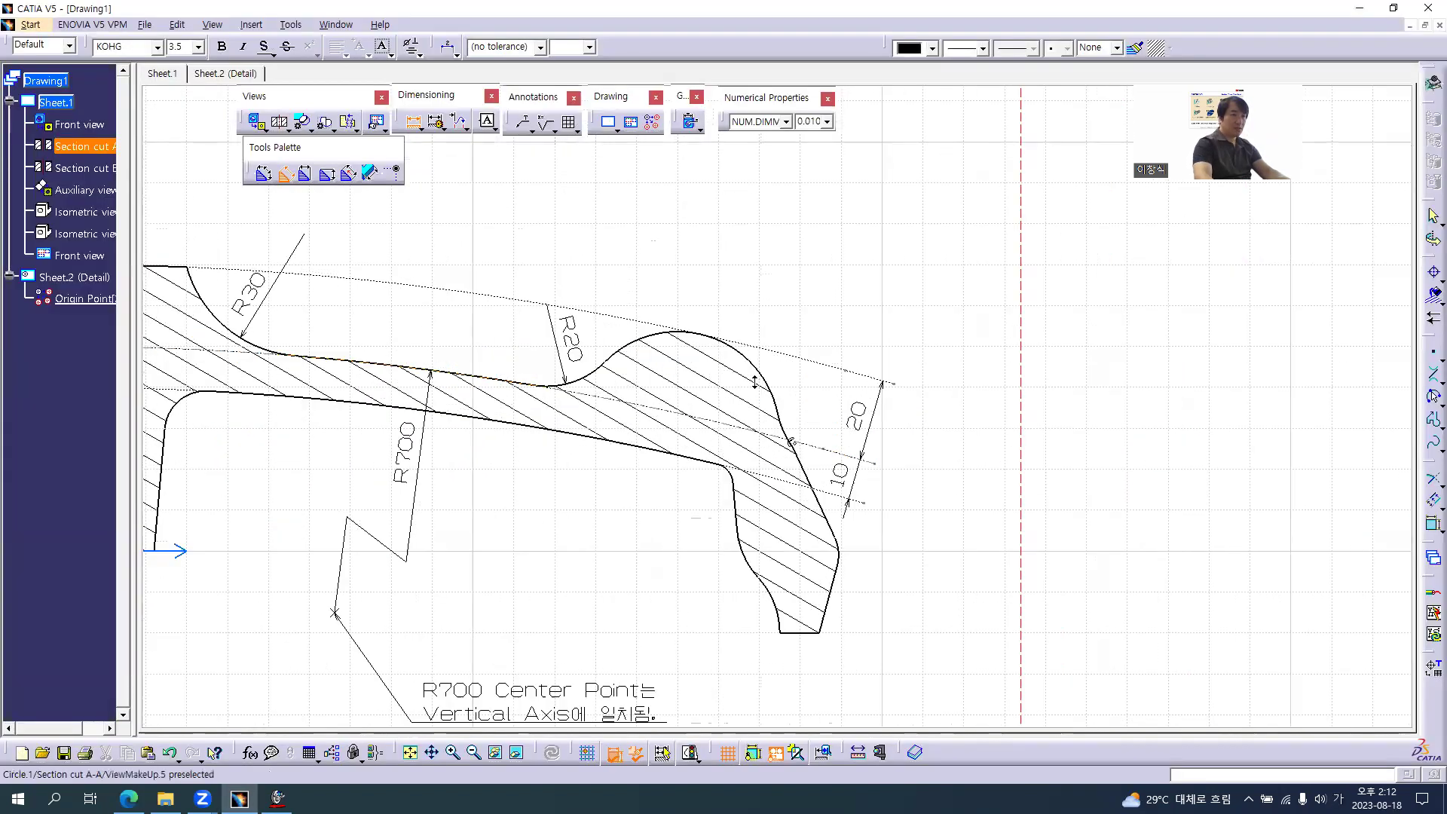
{"action": "middle_click_drag", "start_coordinate": [732, 256], "coordinate": [735, 143], "text": "ctrl"}
{"action": "middle_click_drag", "start_coordinate": [859, 477], "coordinate": [734, 309]}
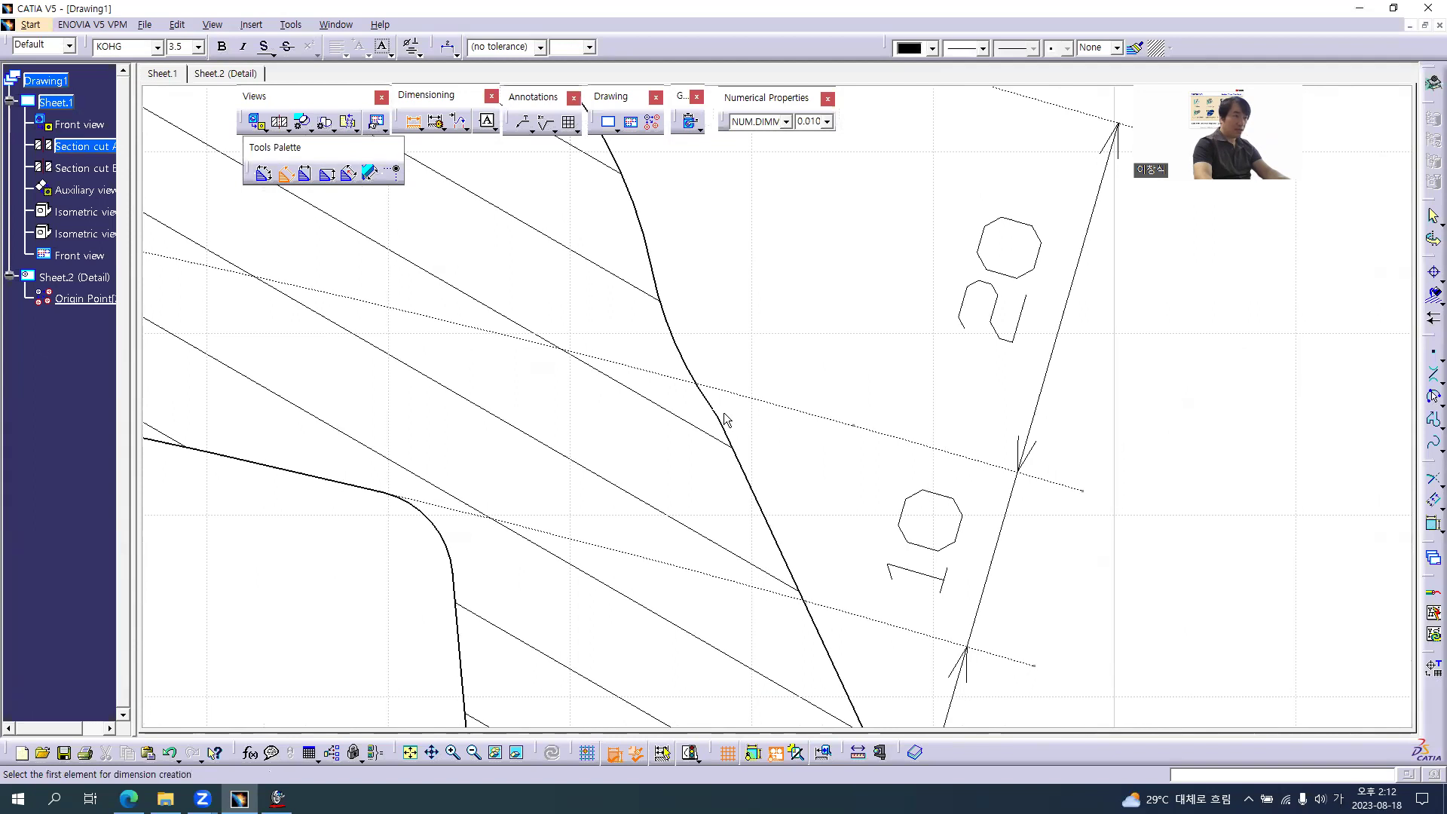
{"action": "left_click", "coordinate": [725, 420]}
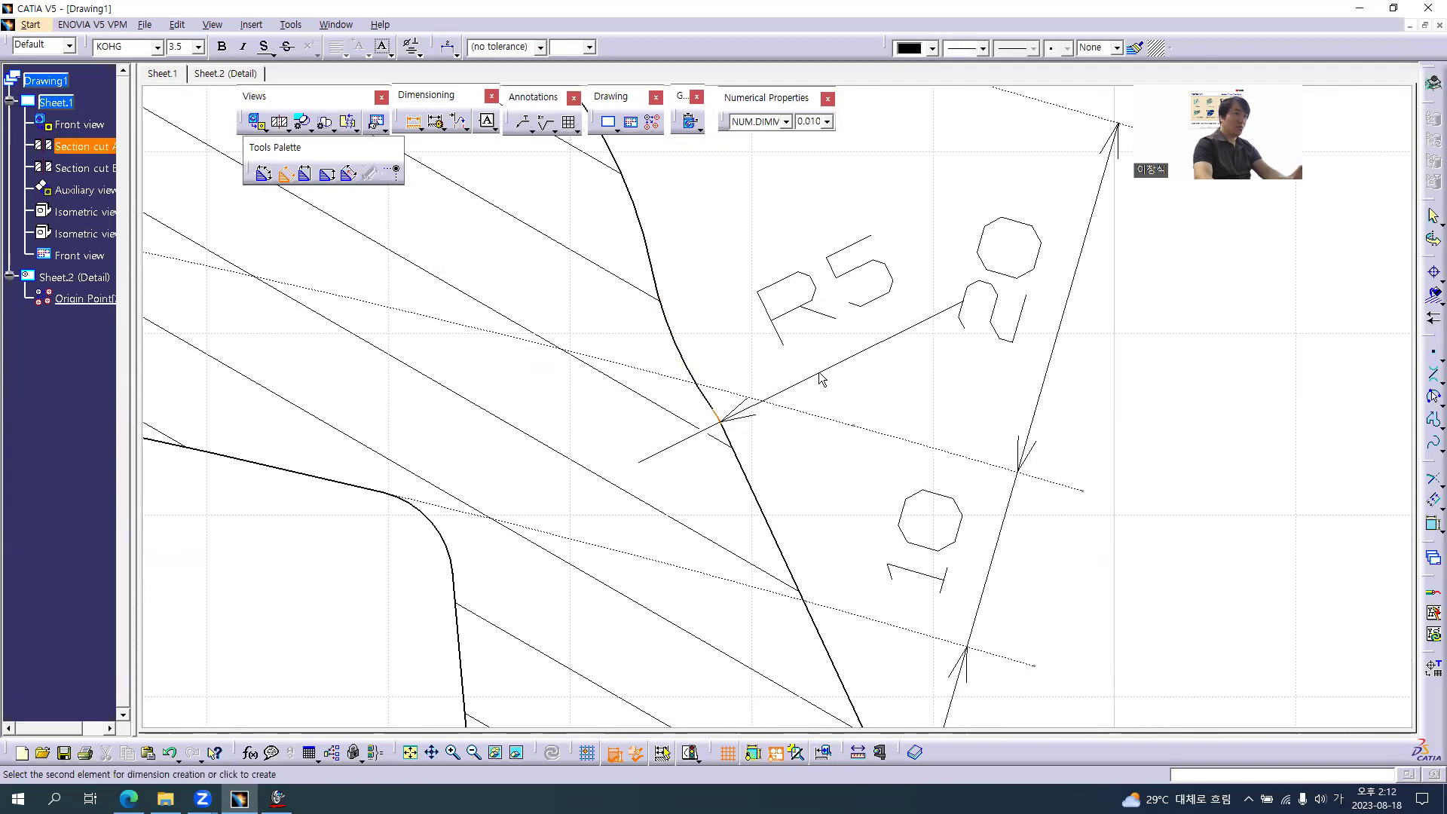
{"action": "left_click", "coordinate": [820, 362]}
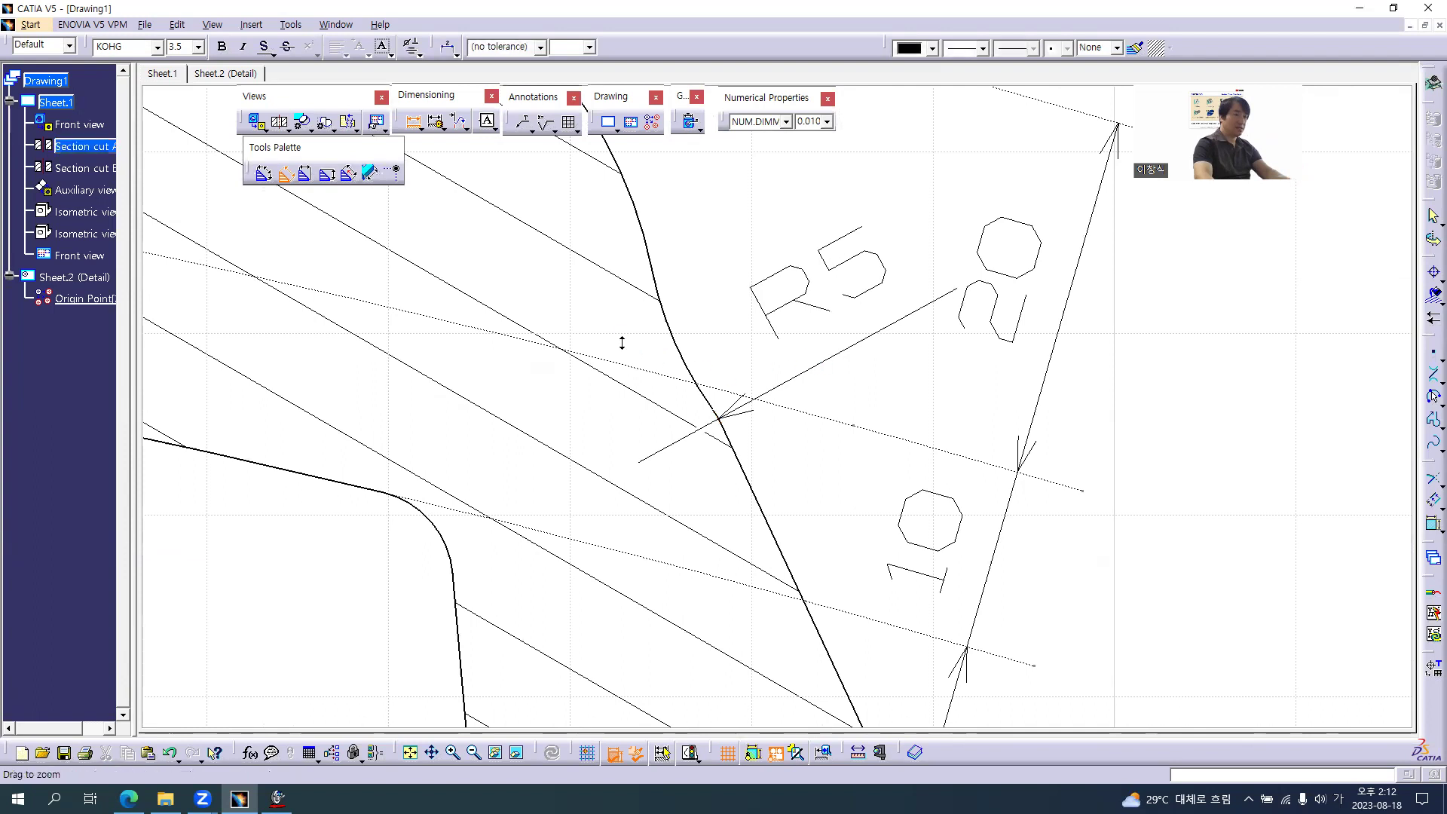
Following the reference PDF, dimension the radii of the convex arcs on the left and right outer walls at origin height, with values outside
{"action": "scroll", "coordinate": [630, 527], "scroll_direction": "down", "scroll_amount": 3}
{"action": "scroll", "coordinate": [505, 457], "scroll_direction": "down", "scroll_amount": 1}
{"action": "mouse_move", "coordinate": [514, 458]}
{"action": "middle_mouse_down"}
{"action": "mouse_move", "coordinate": [859, 429]}
{"action": "mouse_move", "coordinate": [898, 449]}
{"action": "middle_mouse_up"}
{"action": "middle_click_drag", "start_coordinate": [544, 401], "coordinate": [553, 405]}
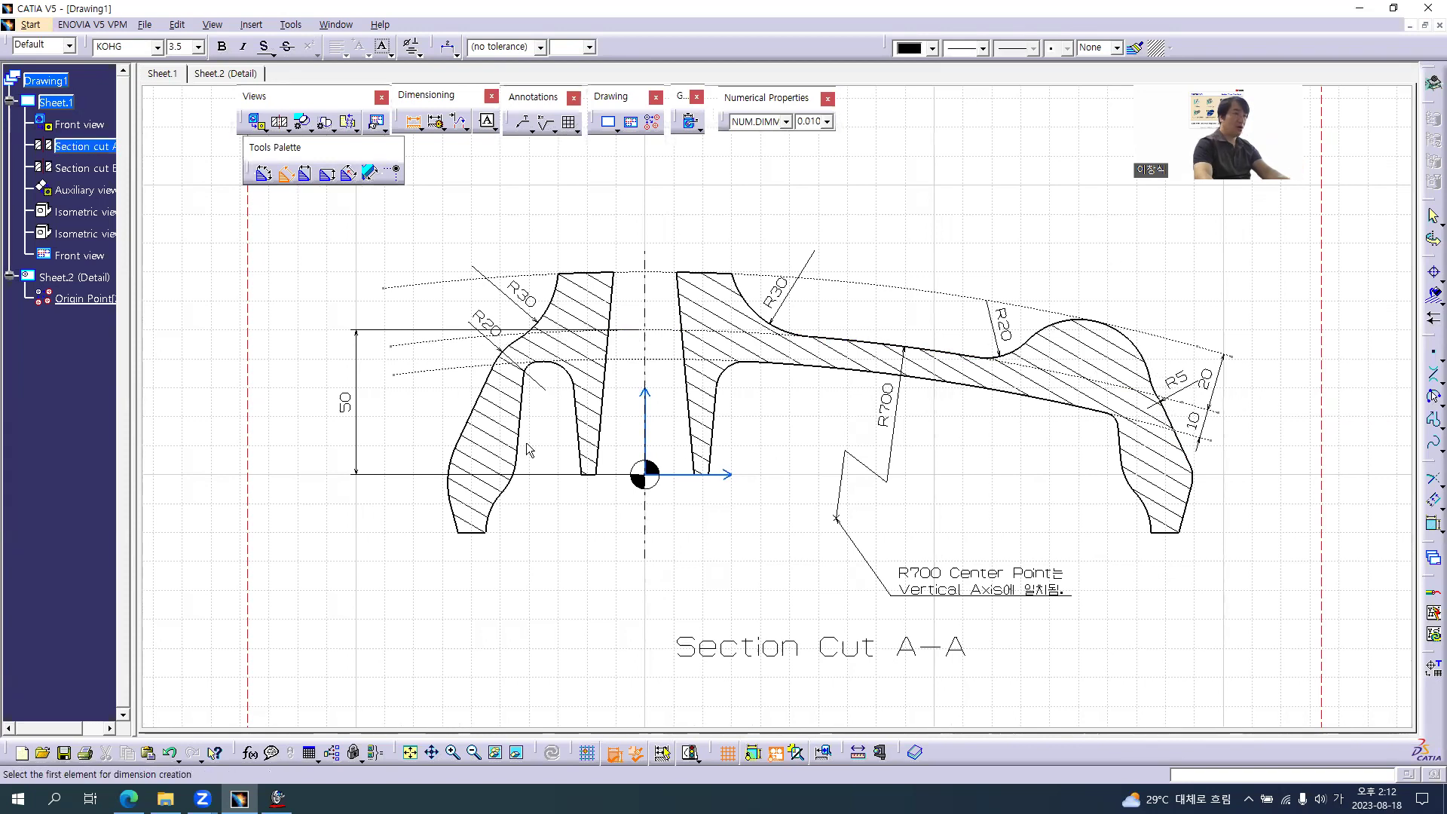
{"action": "key", "text": "alt+Tab"}
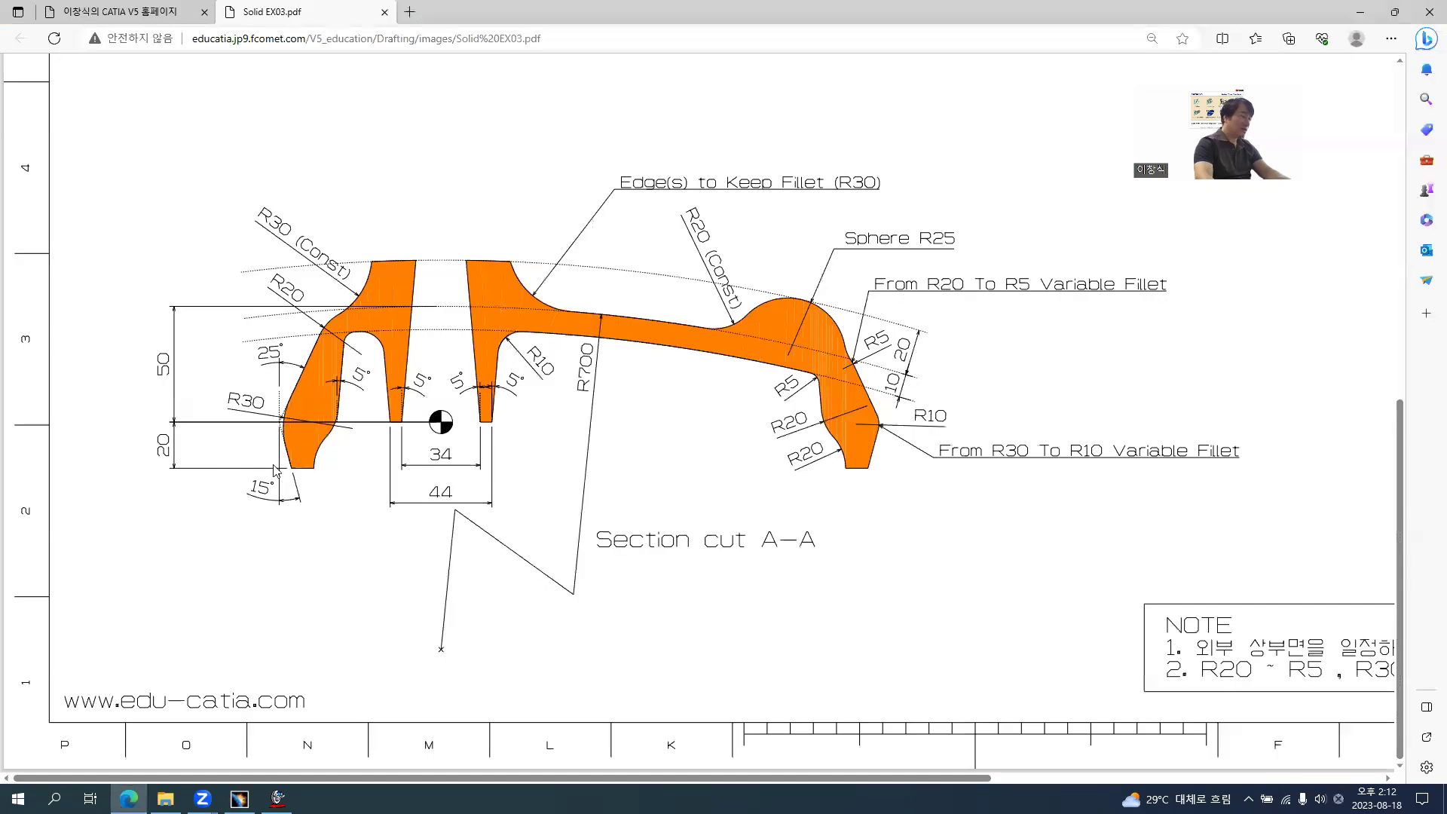
{"action": "key", "text": "alt+Tab"}
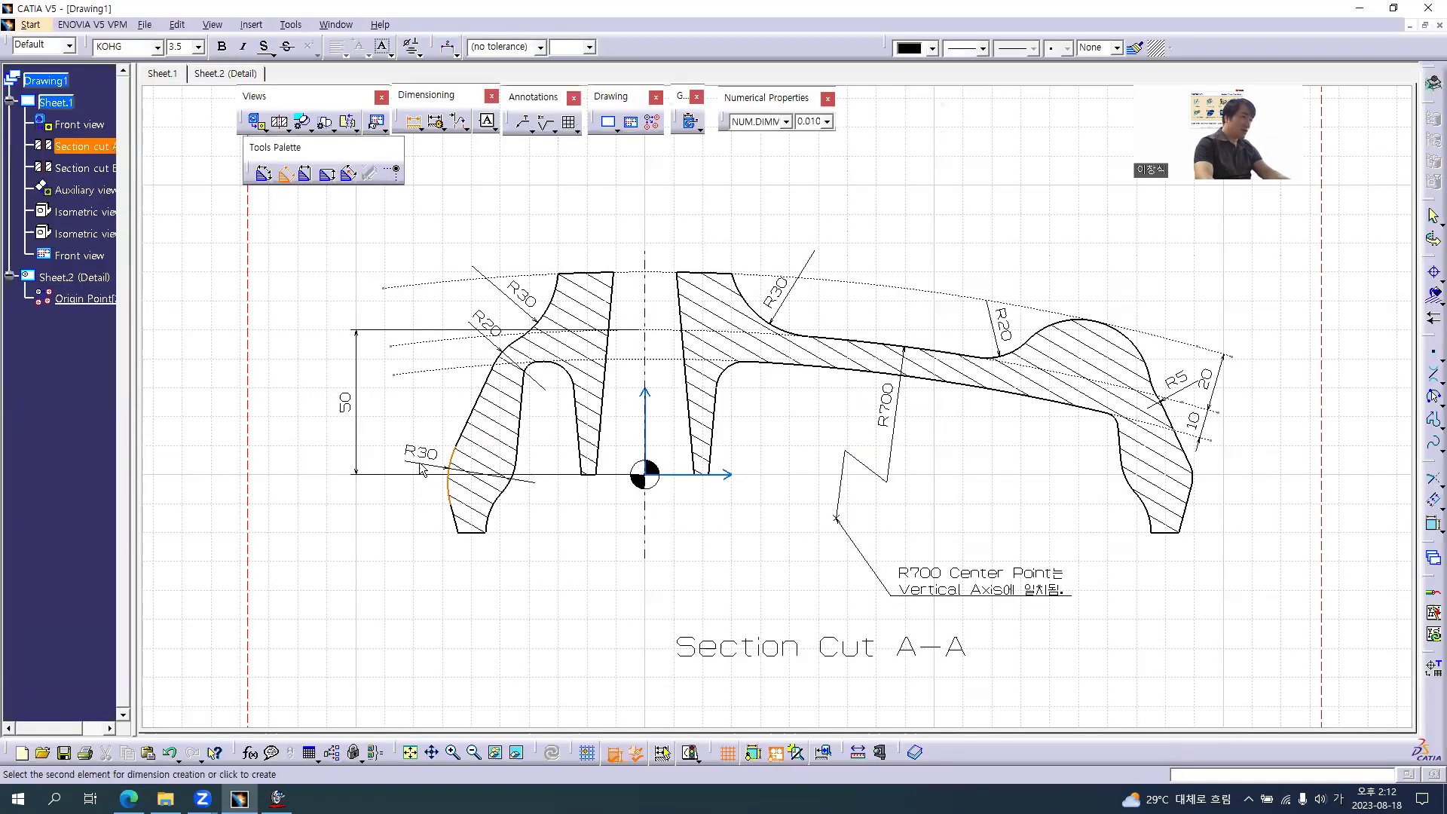
{"action": "left_click", "coordinate": [419, 472]}
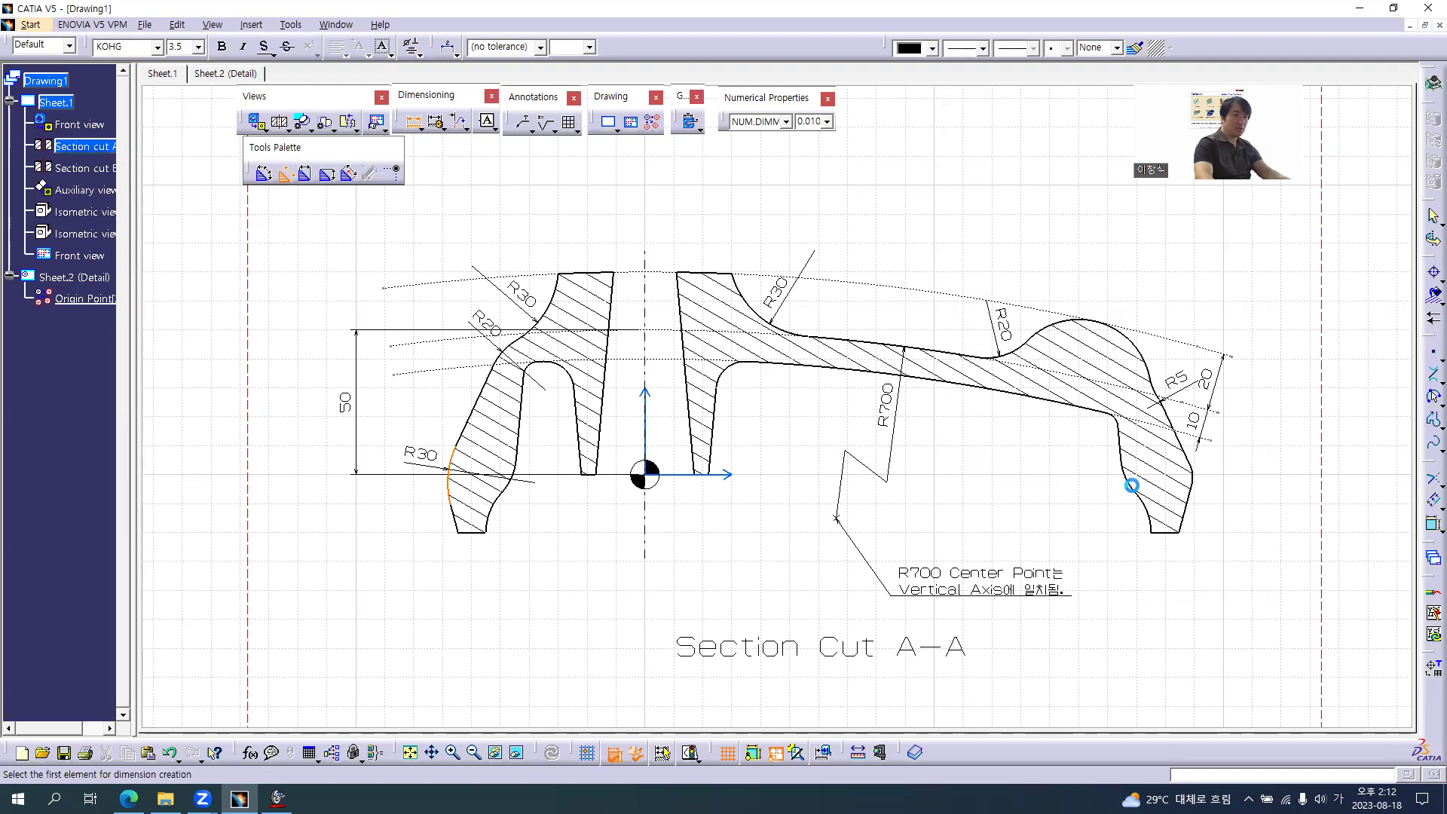
{"action": "left_click", "coordinate": [1190, 474]}
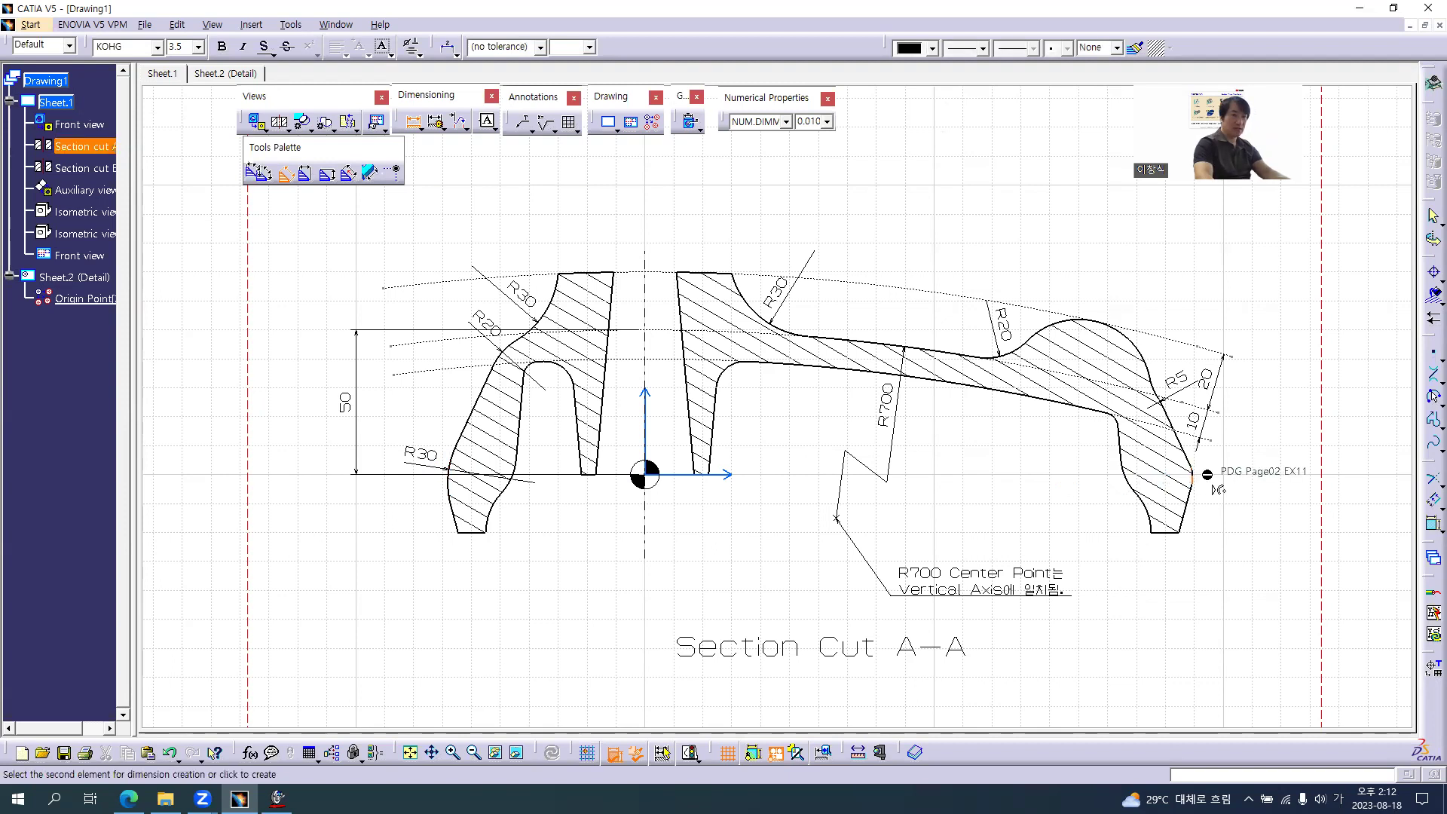
{"action": "left_click", "coordinate": [1234, 475]}
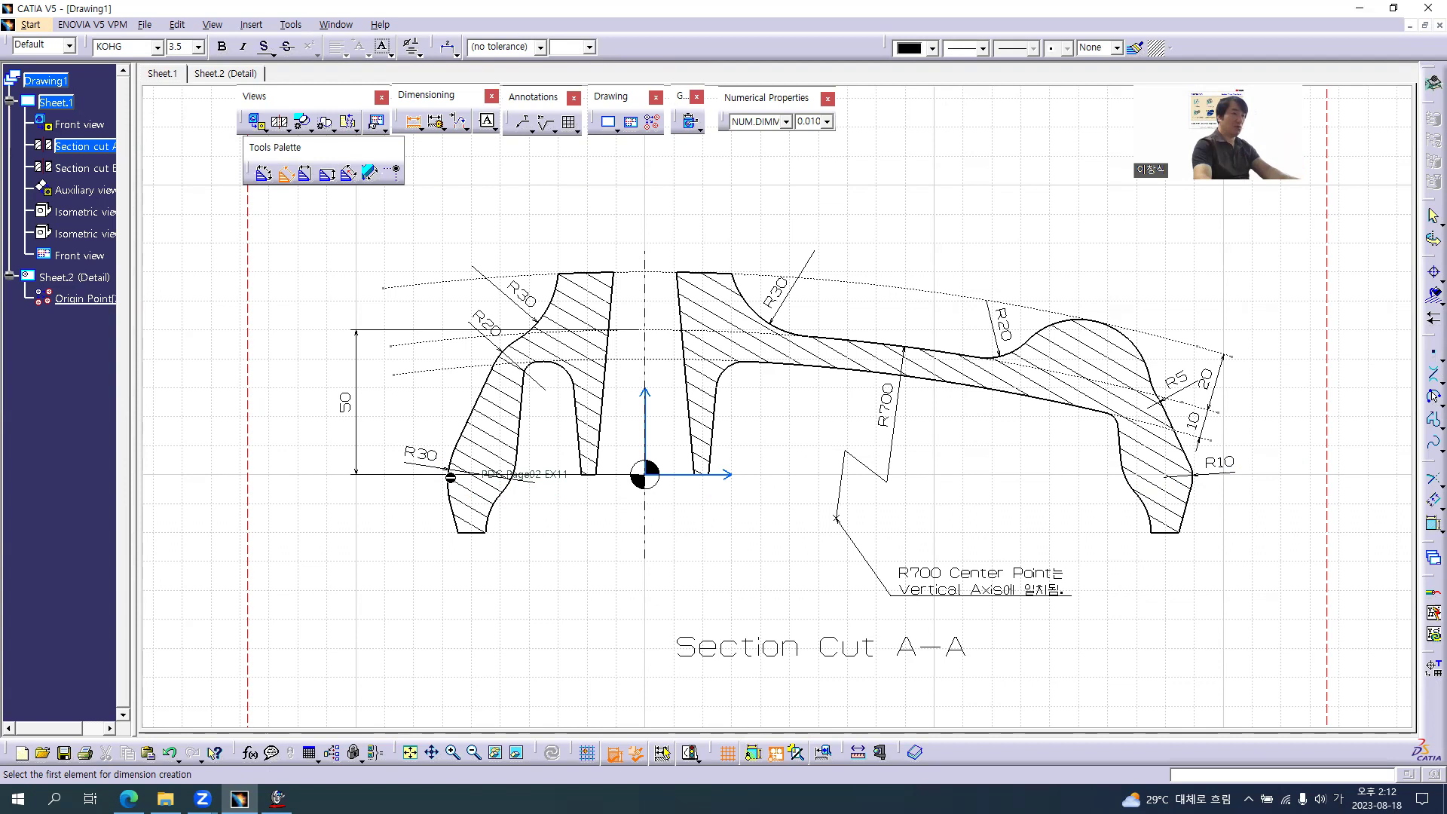
Following the reference PDF, dimension the radius of the inner fillet between the right boss wall and the web's underside
{"action": "key", "text": "alt+Tab"}
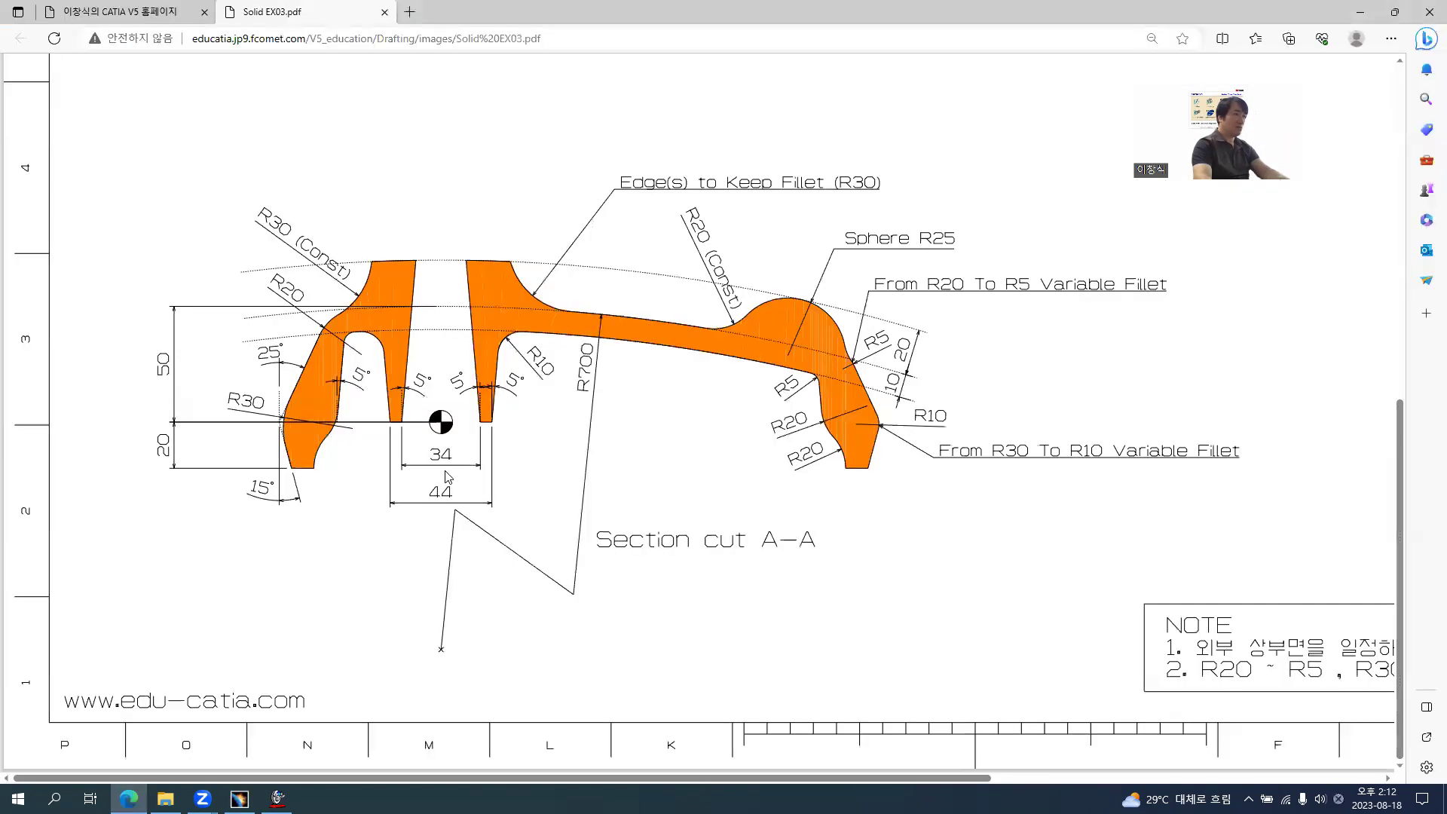
{"action": "key", "text": "alt+Tab"}
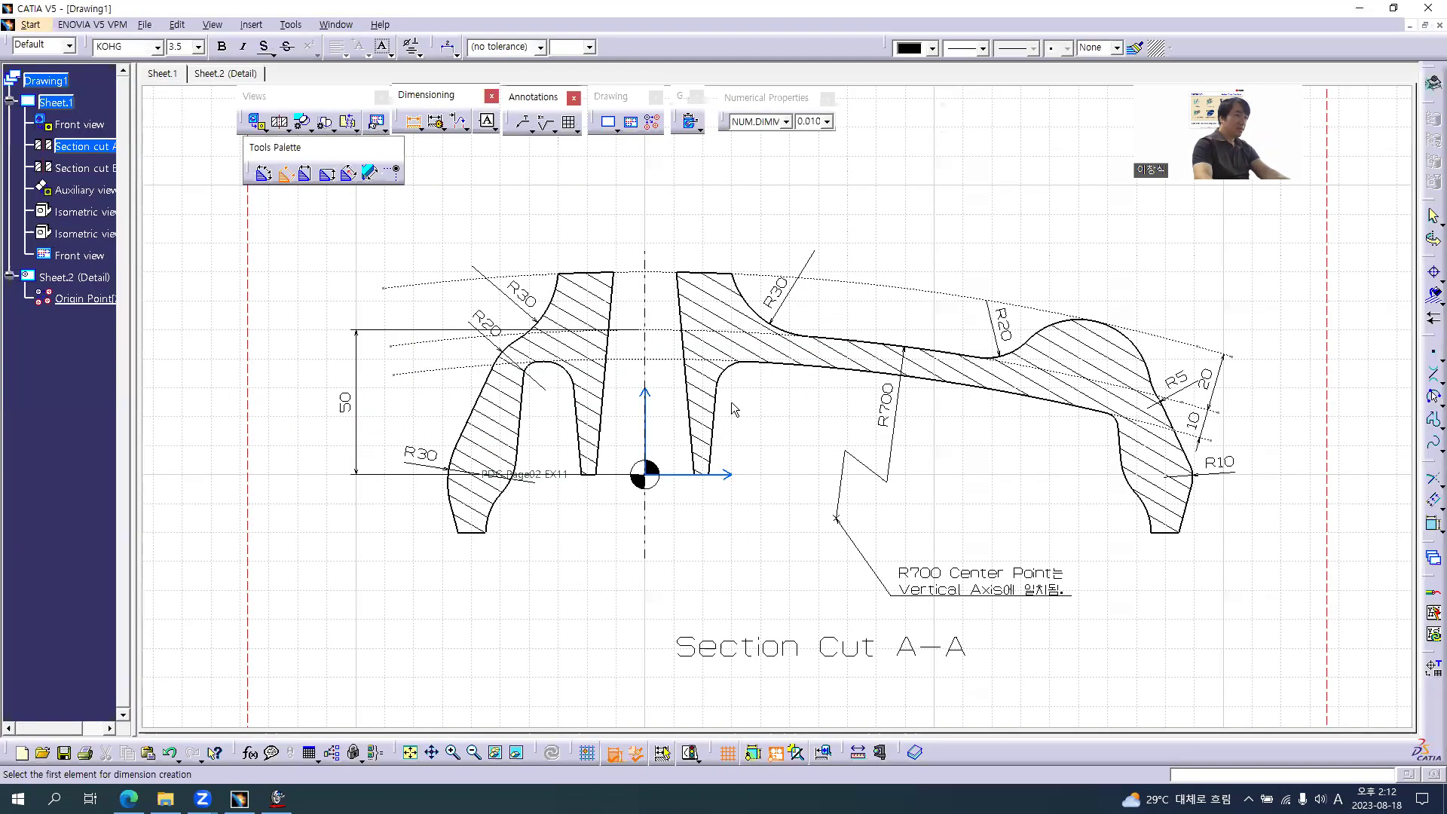
{"action": "left_click", "coordinate": [729, 374]}
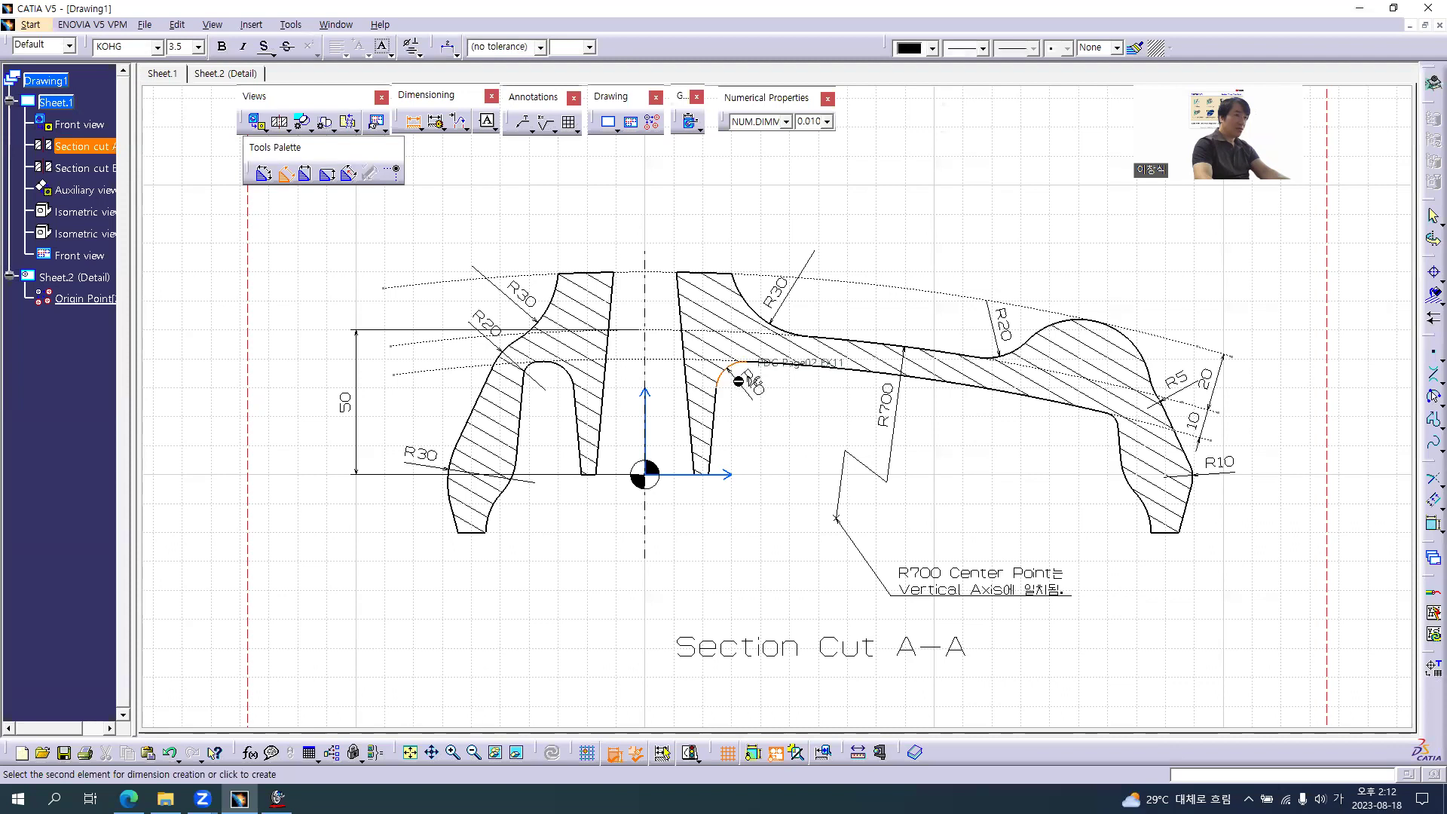
{"action": "key", "text": "alt+Tab"}
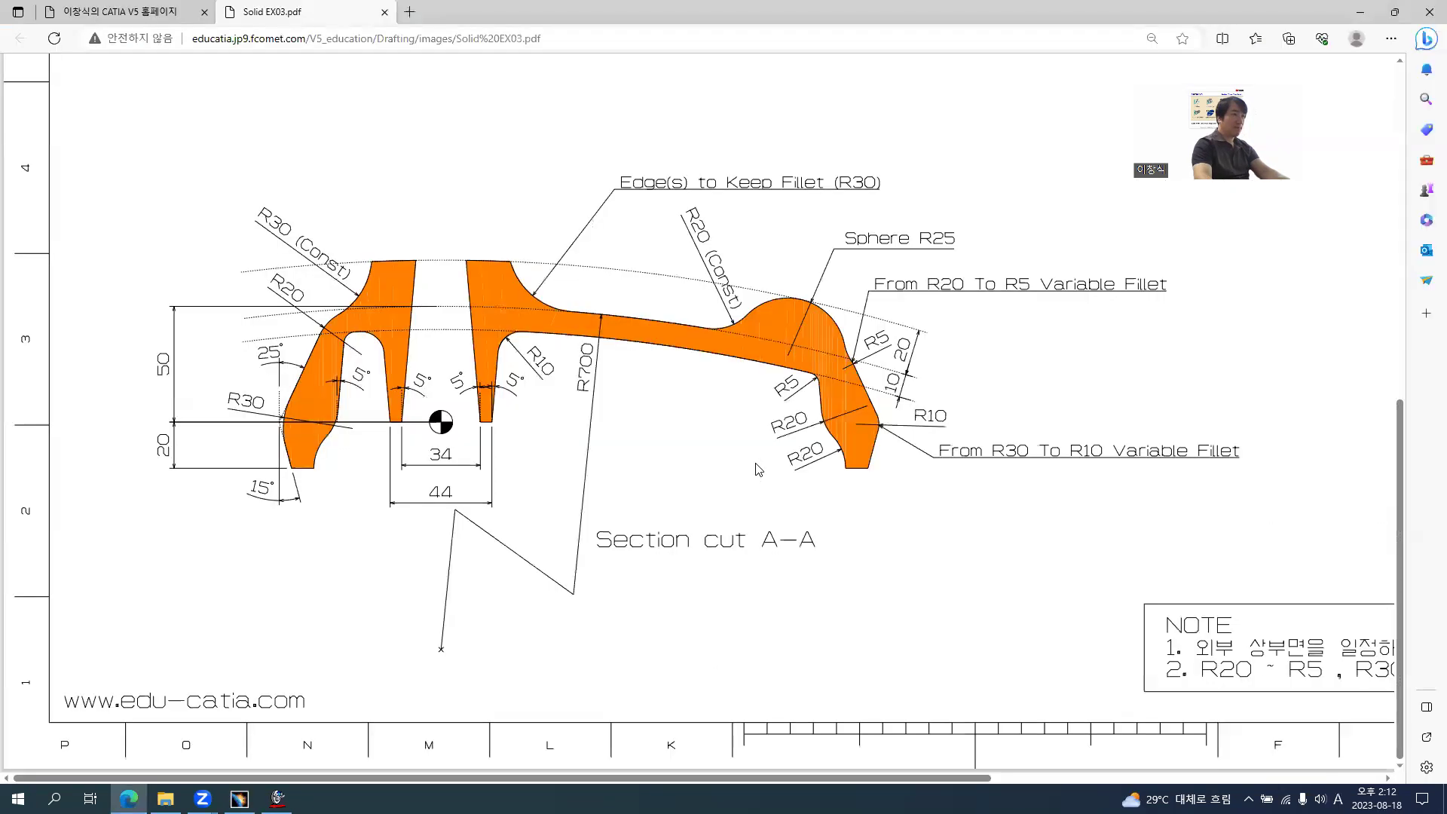
{"action": "key", "text": "alt+Tab"}
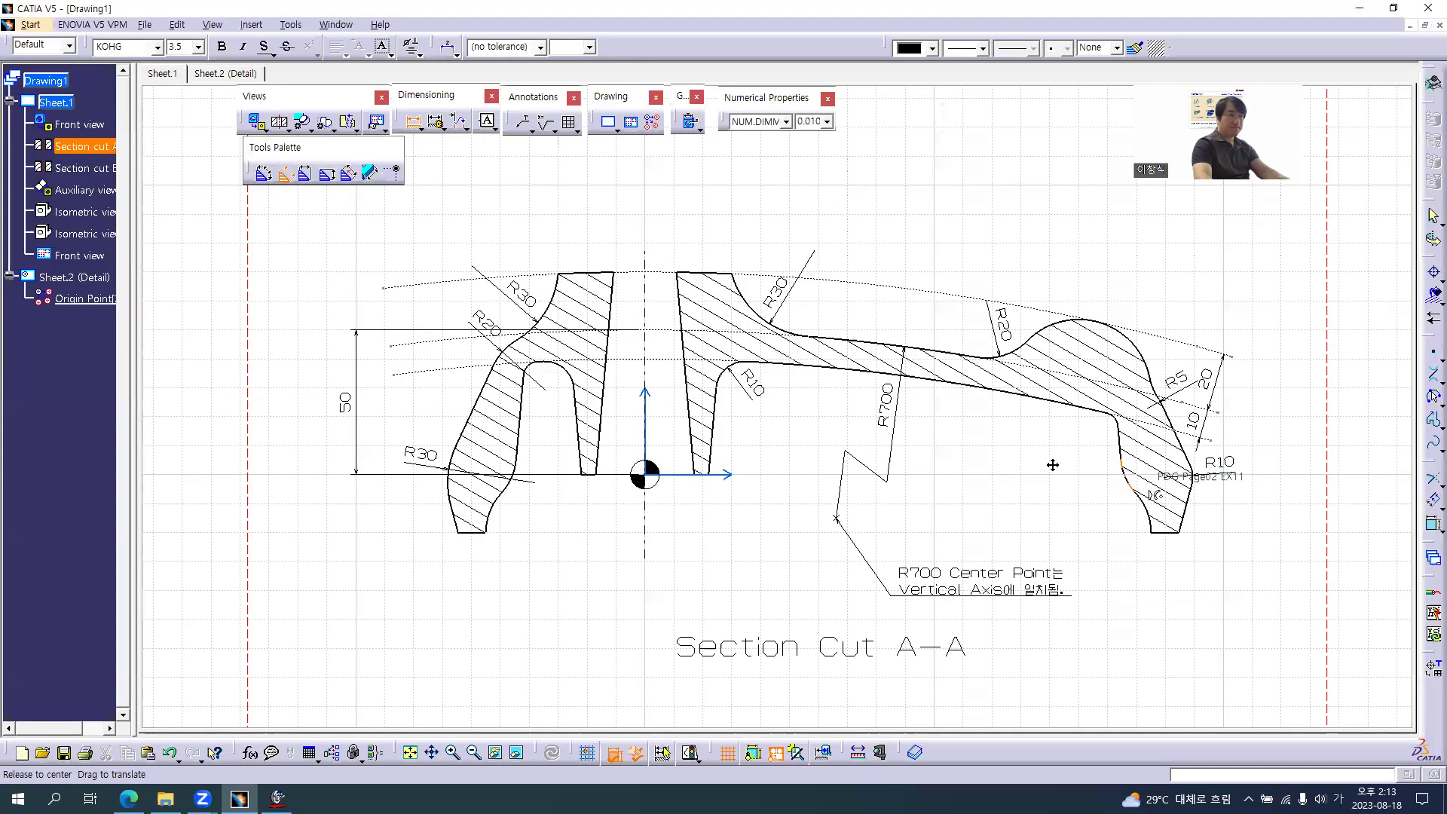
Dimension the radius of the small inner corner fillet where the web's underside meets the right outer wall
{"action": "middle_click_drag", "start_coordinate": [908, 389], "coordinate": [953, 380]}
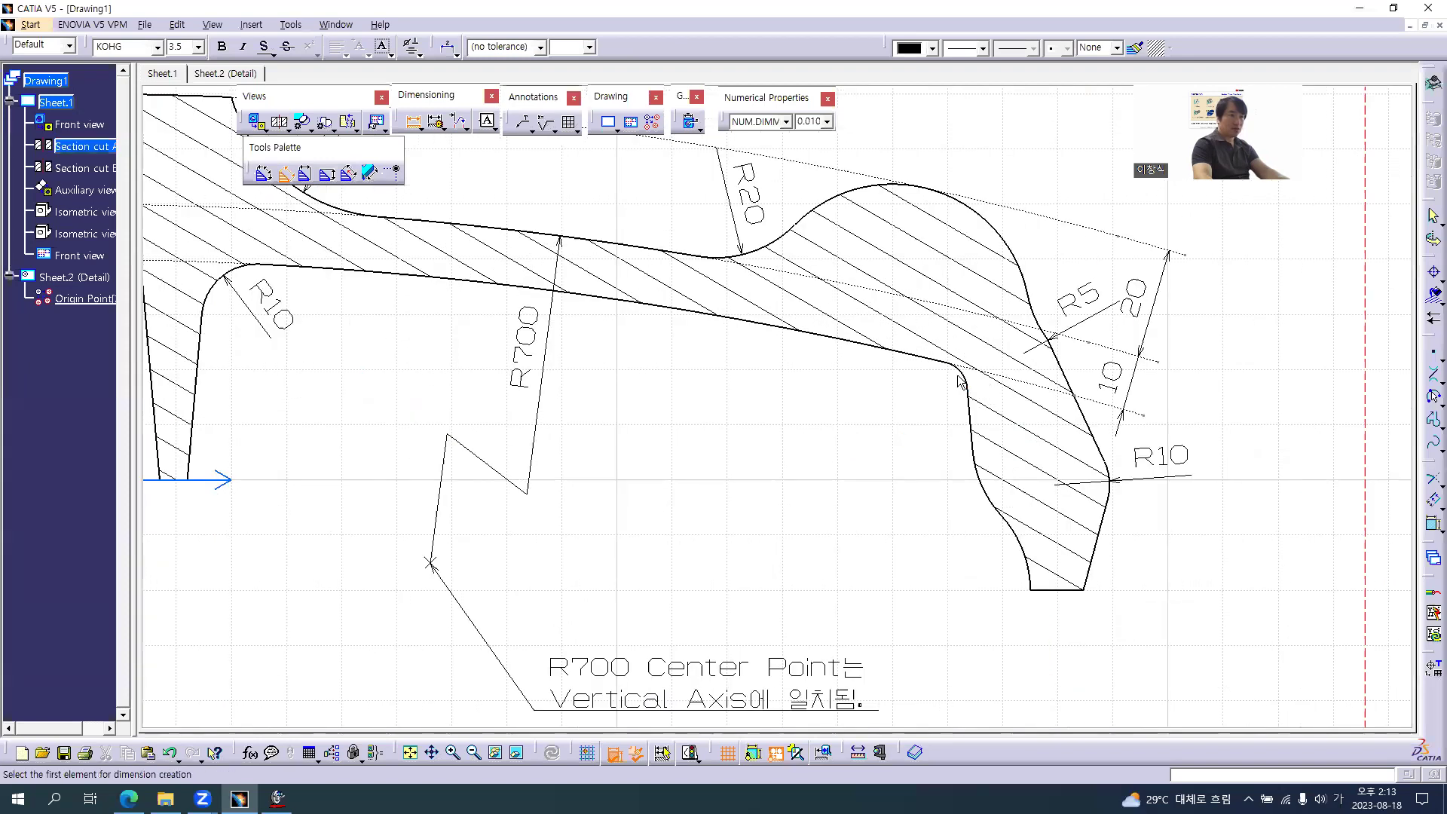
{"action": "left_click", "coordinate": [953, 380]}
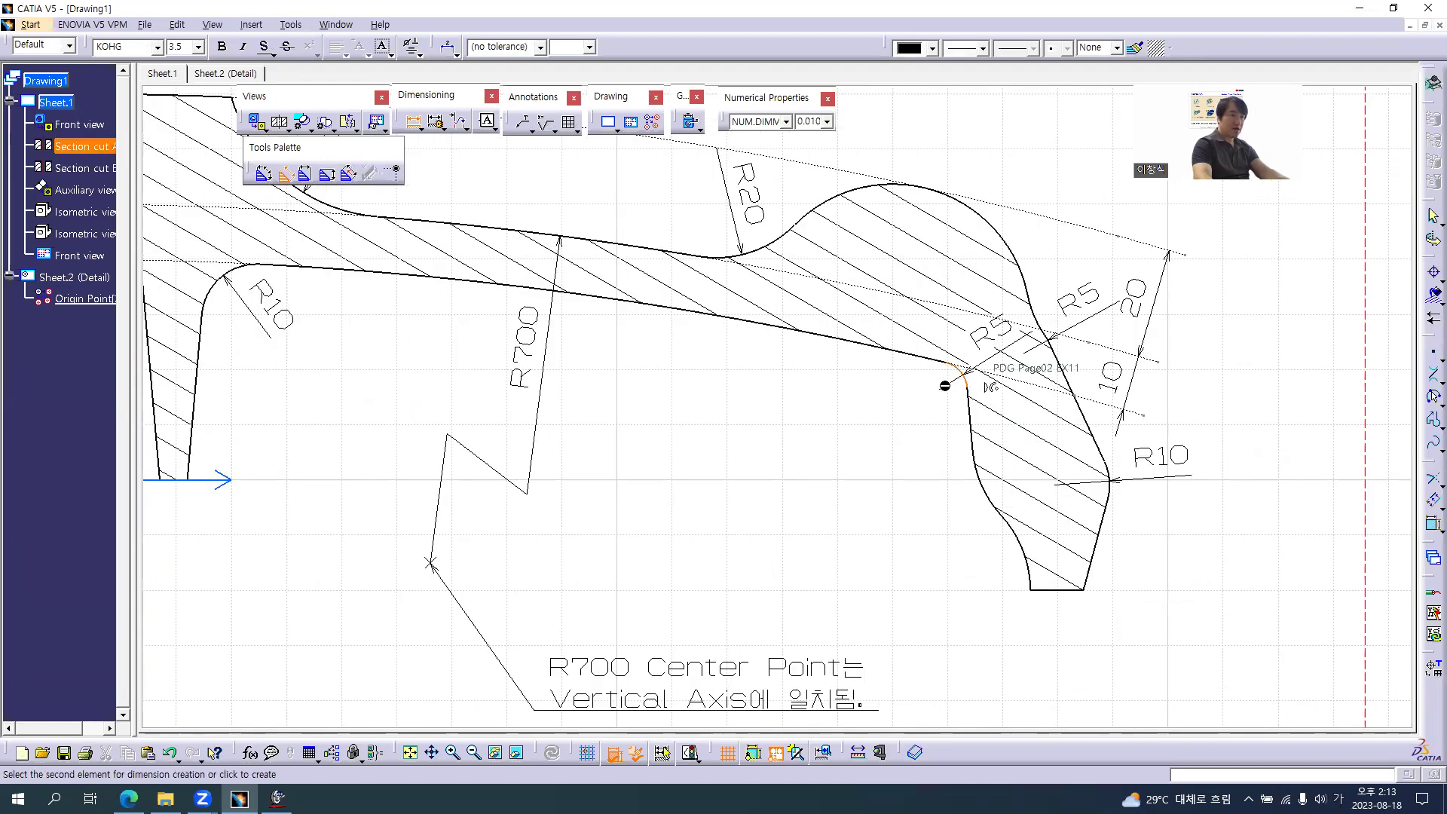
{"action": "left_click", "coordinate": [913, 408]}
Dimension the radii of the two consecutive arcs on the inner side of the right outer wall, with the values inside the cavity
{"action": "left_click", "coordinate": [966, 472]}
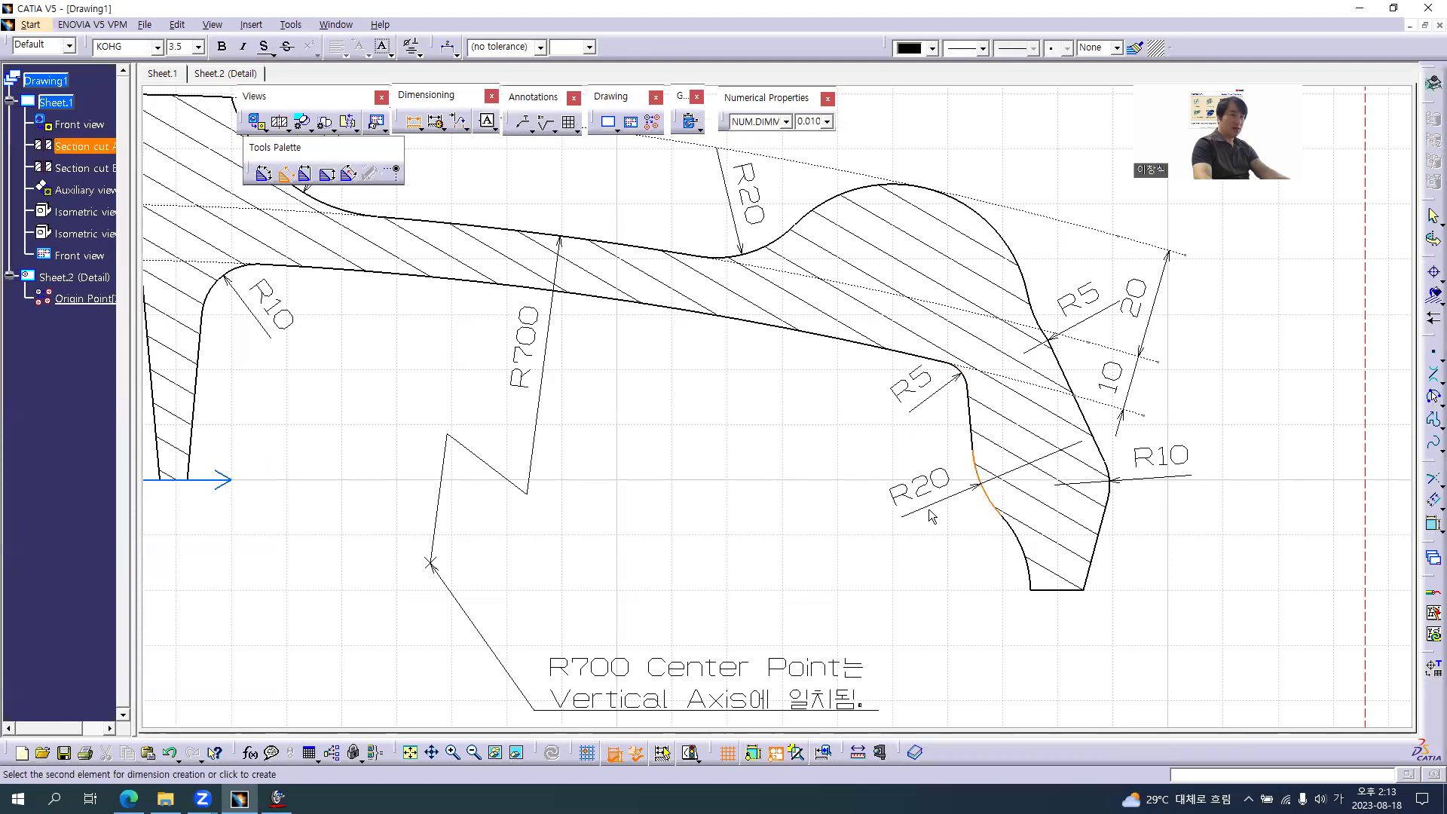
{"action": "left_click", "coordinate": [934, 513]}
{"action": "left_click", "coordinate": [1008, 559]}
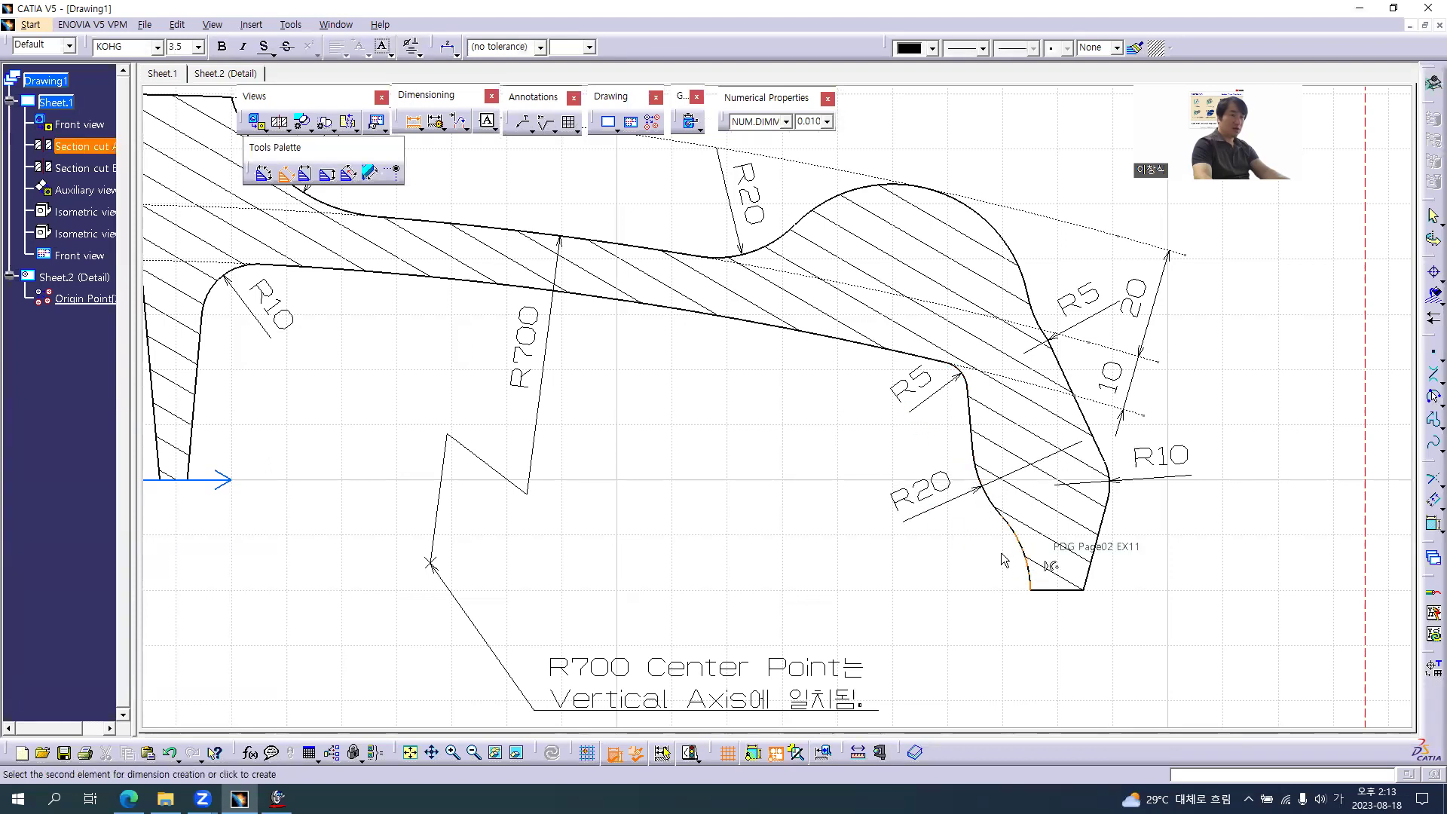
{"action": "left_click", "coordinate": [987, 564]}
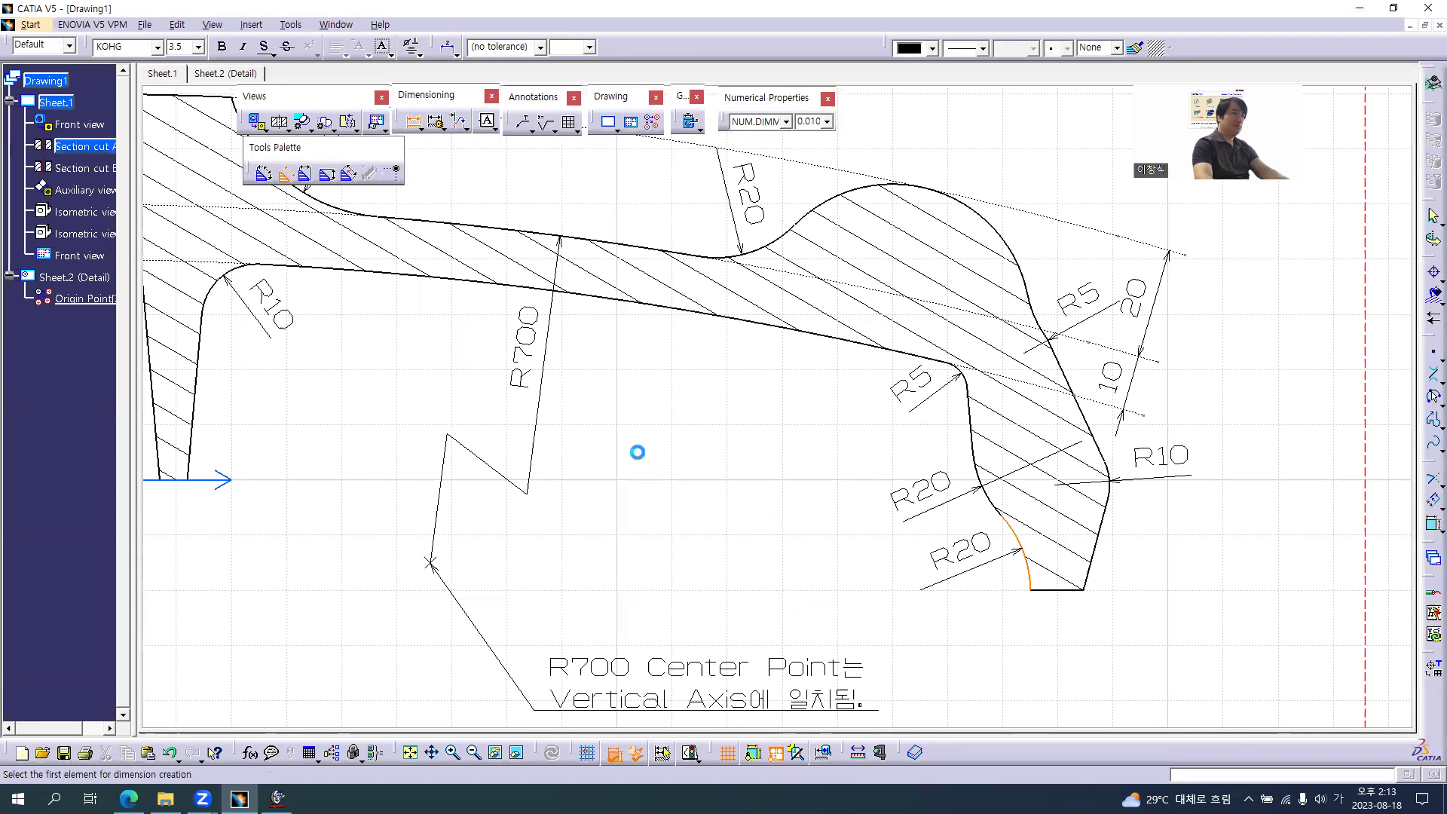
Following the reference PDF, dimension the height from the origin to the left wall's bottom edge, aligned with the 50 dimension
{"action": "key", "text": "alt+Tab"}
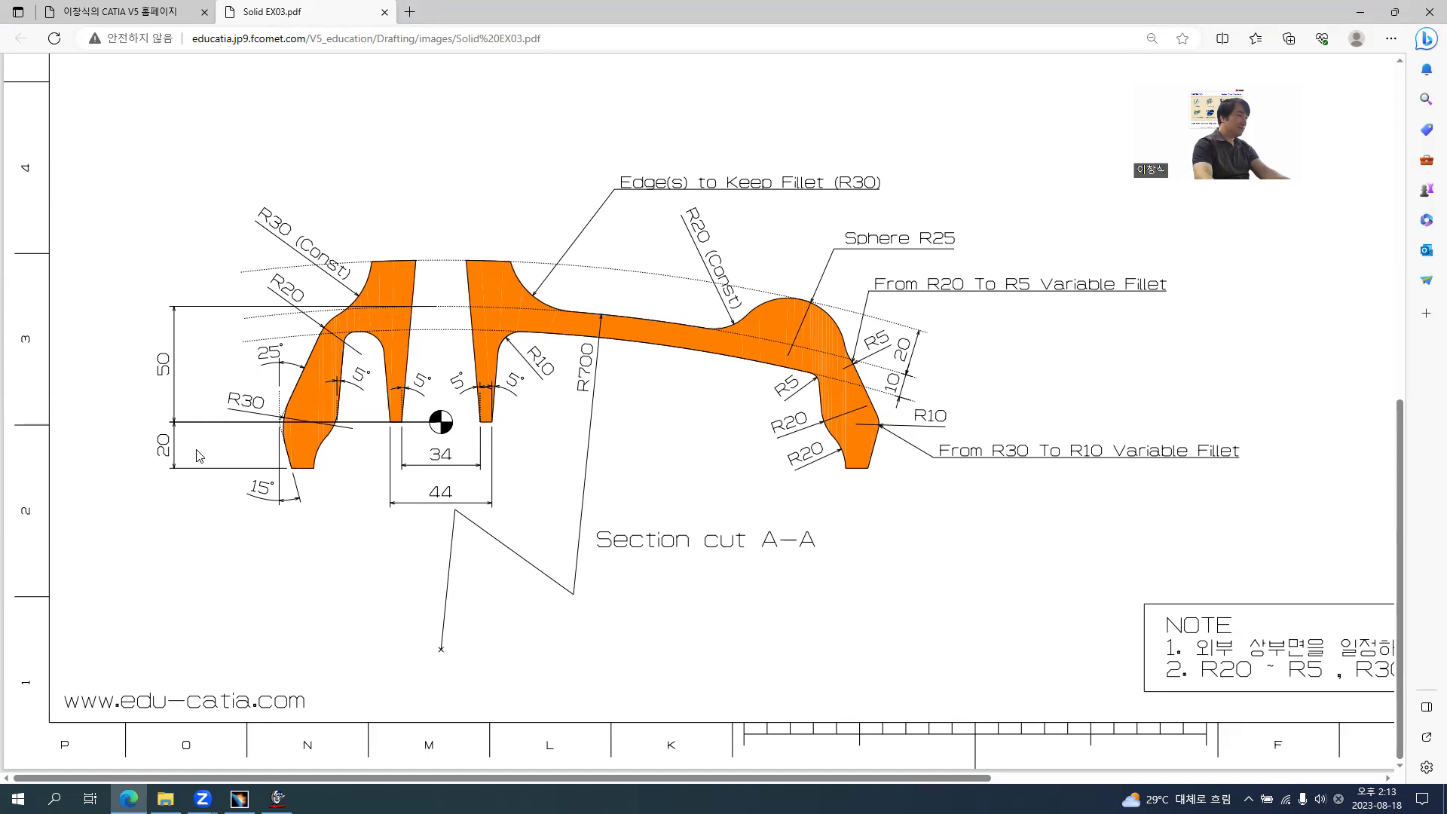
{"action": "scroll", "coordinate": [156, 430], "scroll_direction": "up", "scroll_amount": 2, "text": "ctrl"}
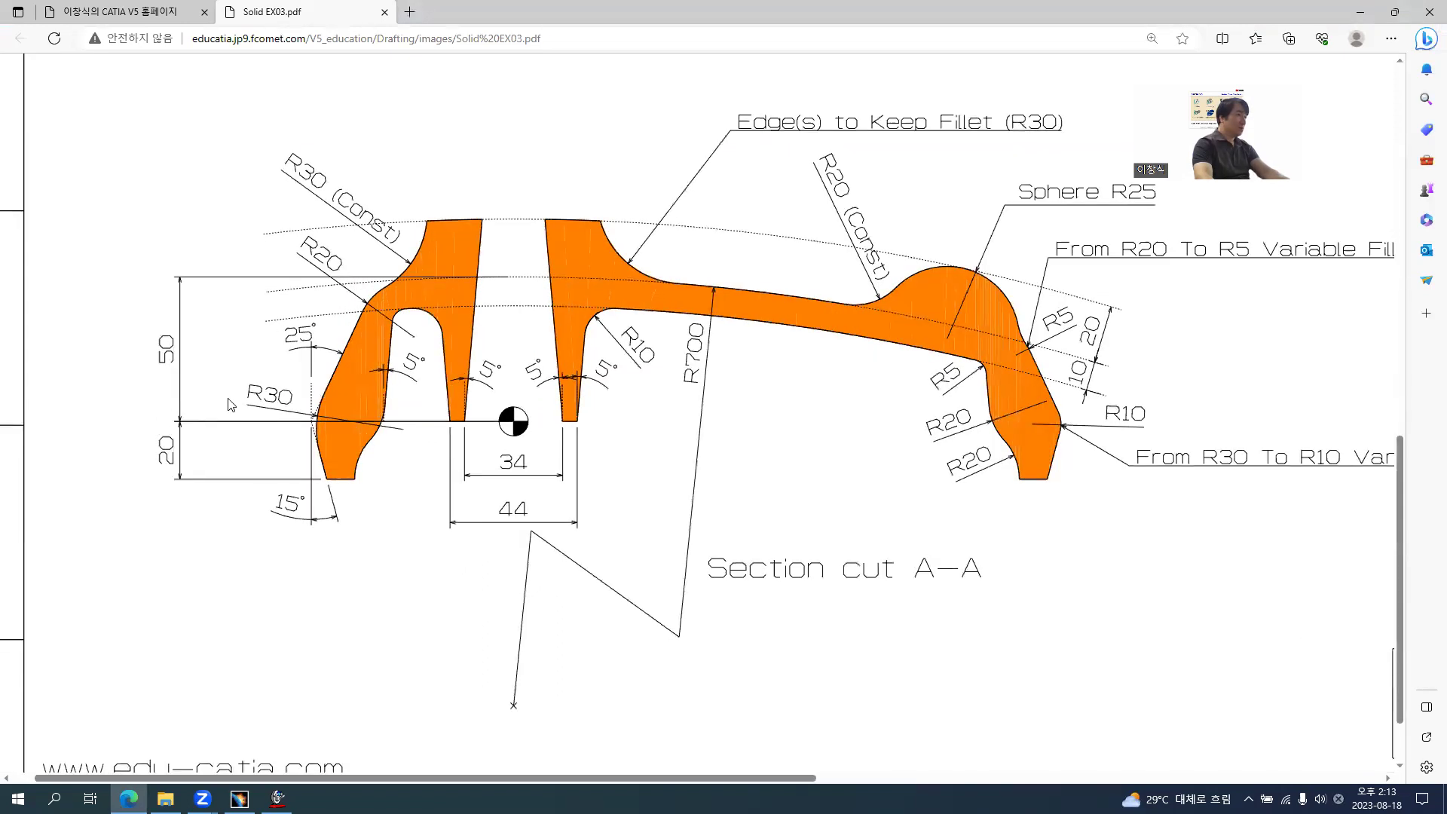
{"action": "key", "text": "alt+Tab"}
{"action": "middle_click_drag", "start_coordinate": [256, 494], "coordinate": [826, 562]}
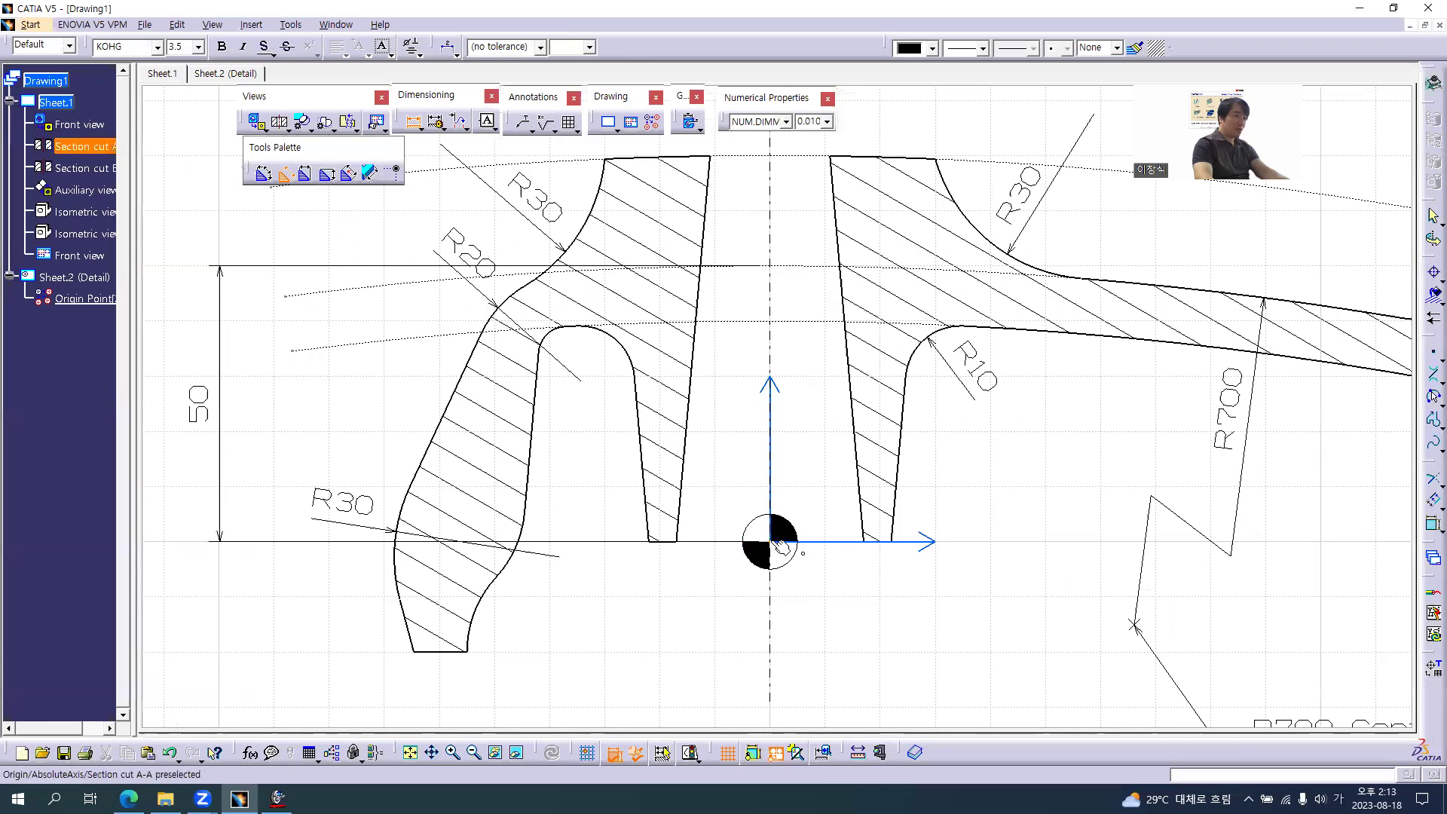
{"action": "key", "text": "alt+Tab"}
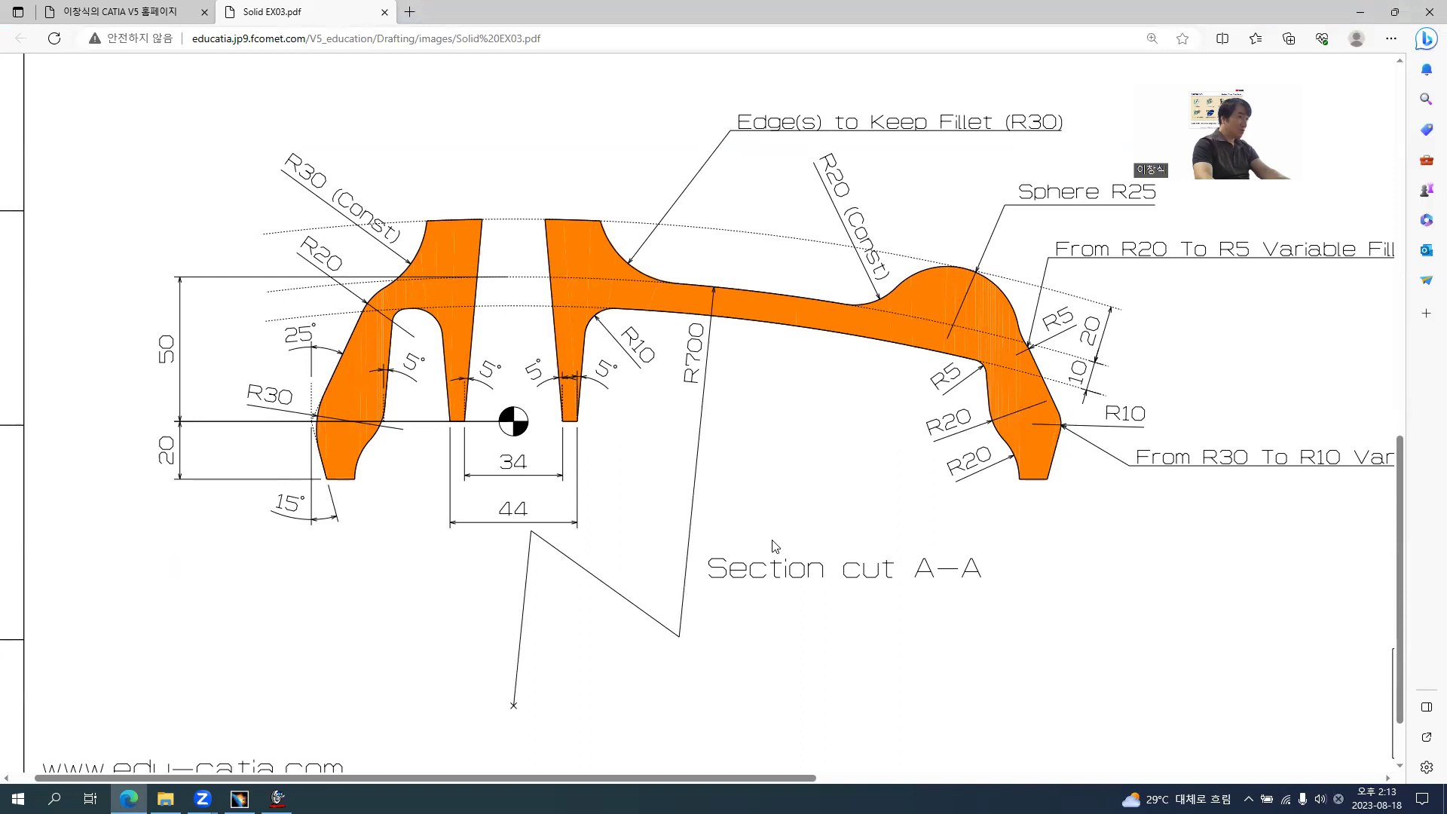
{"action": "key", "text": "alt+Tab"}
{"action": "left_click", "coordinate": [781, 546]}
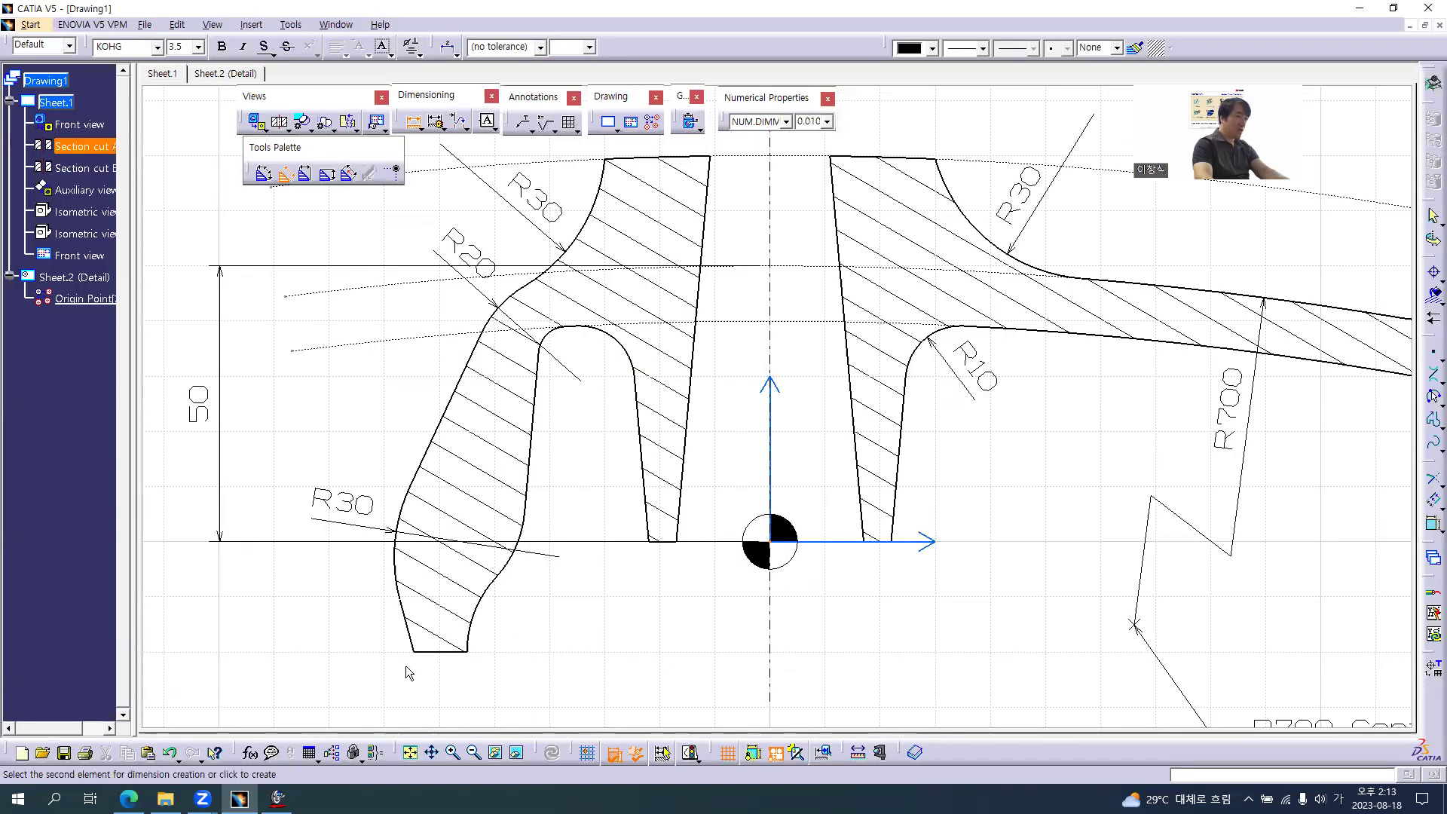
{"action": "left_click", "coordinate": [461, 657]}
{"action": "left_click", "coordinate": [219, 548]}
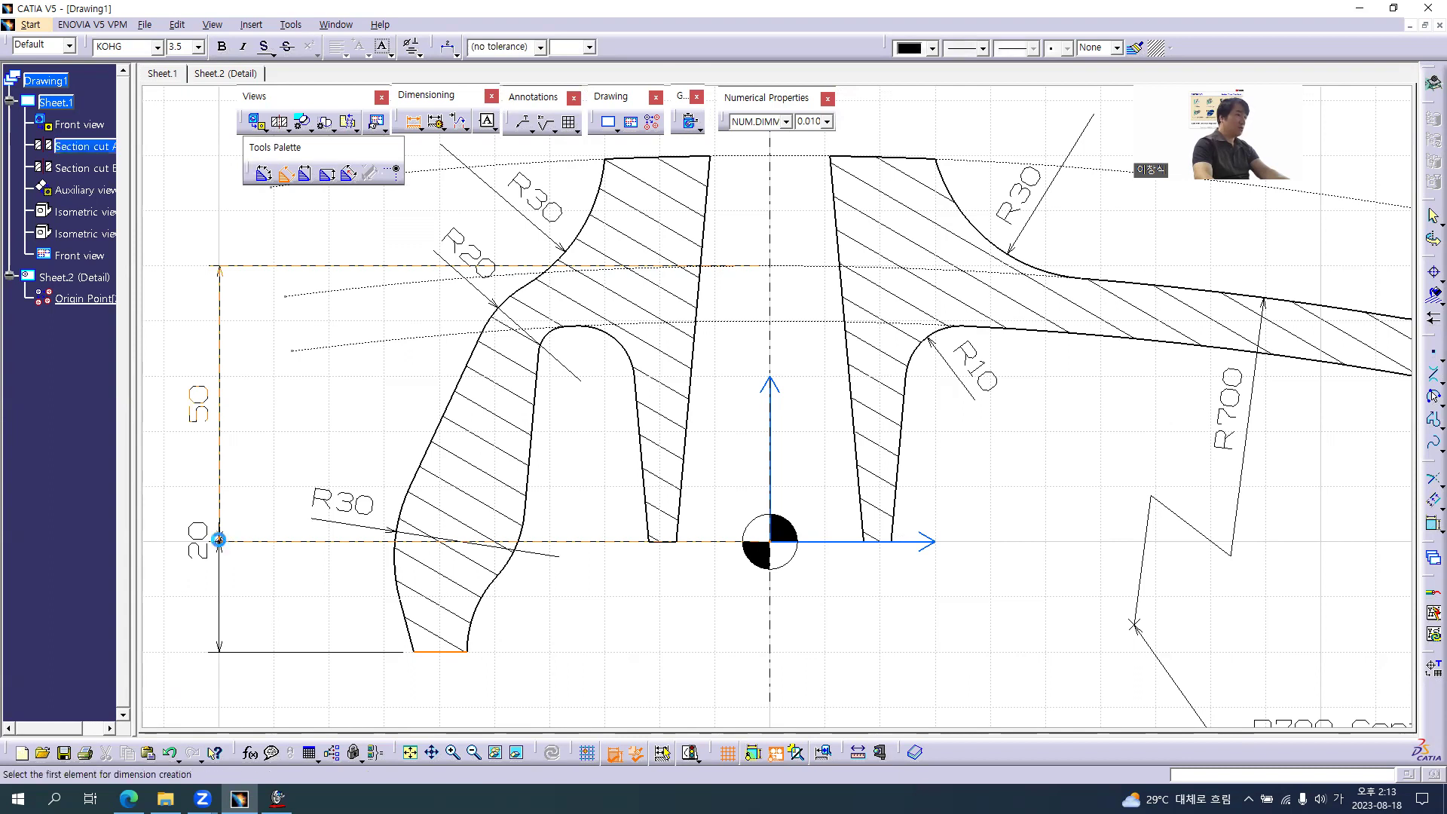
Dimension the horizontal distance between the two inner boss walls, as a distance instead of an angle, placed below the origin
{"action": "key", "text": "alt+Tab"}
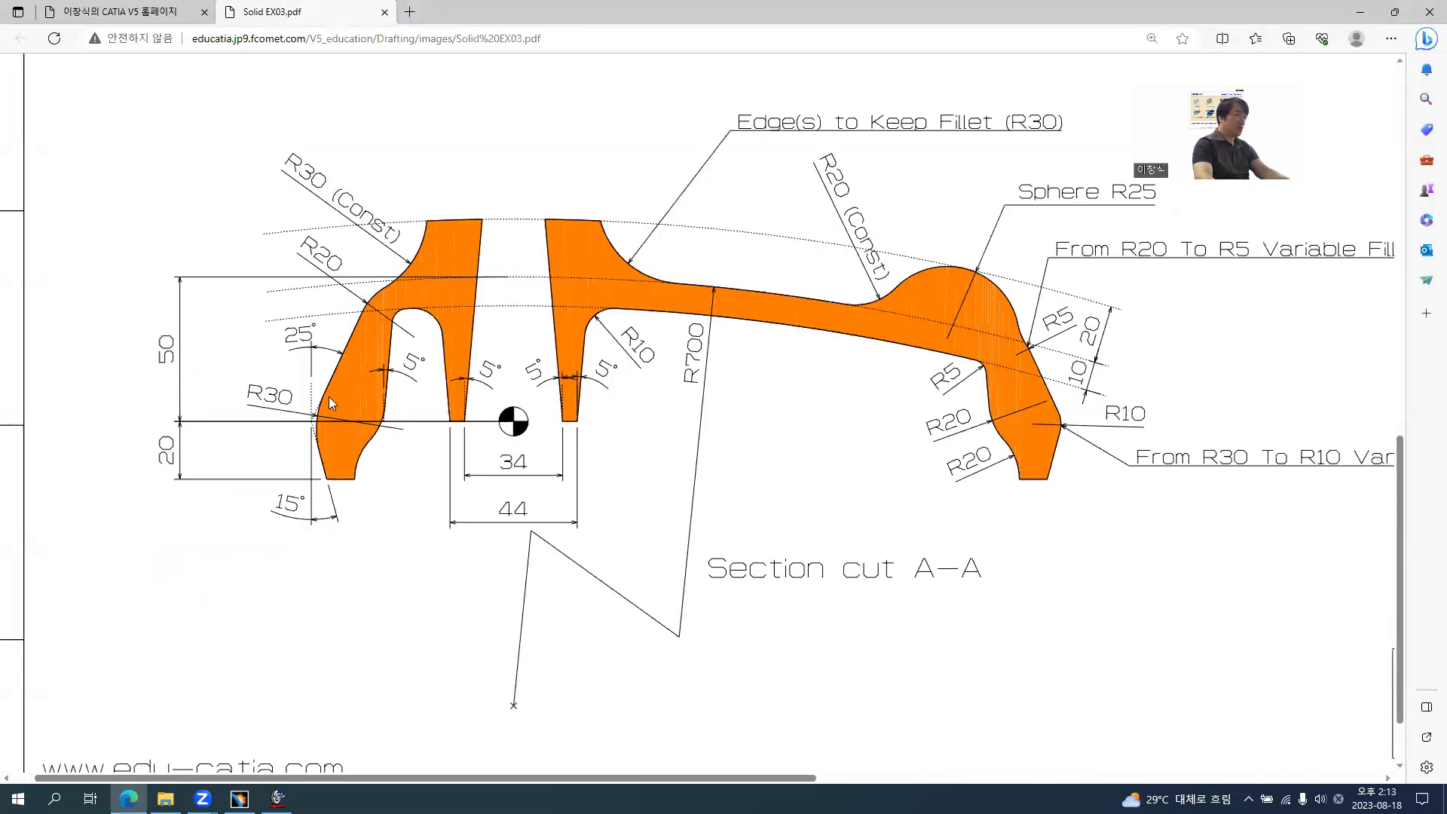
{"action": "key", "text": "alt+Tab"}
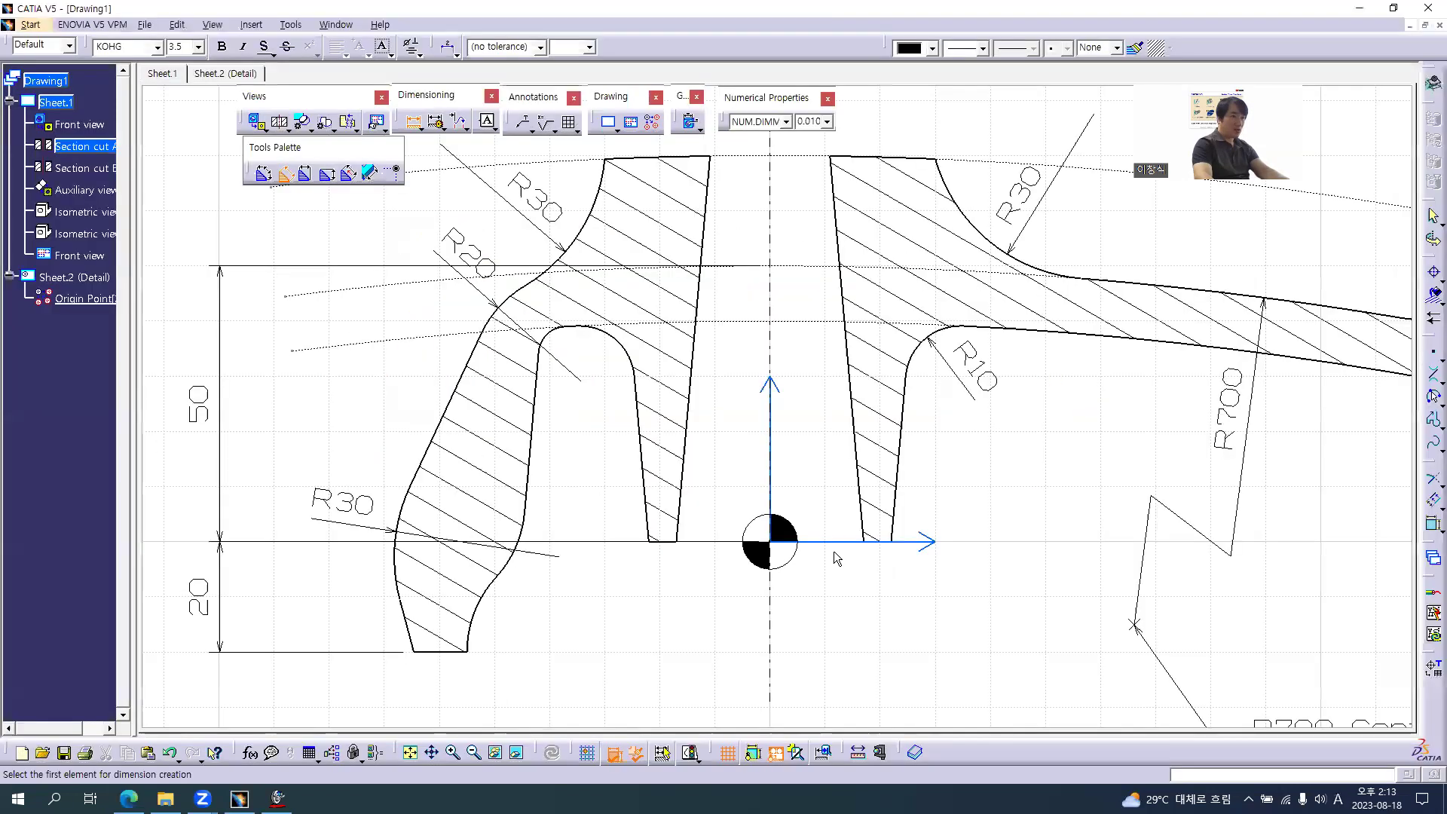
{"action": "left_click", "coordinate": [680, 449]}
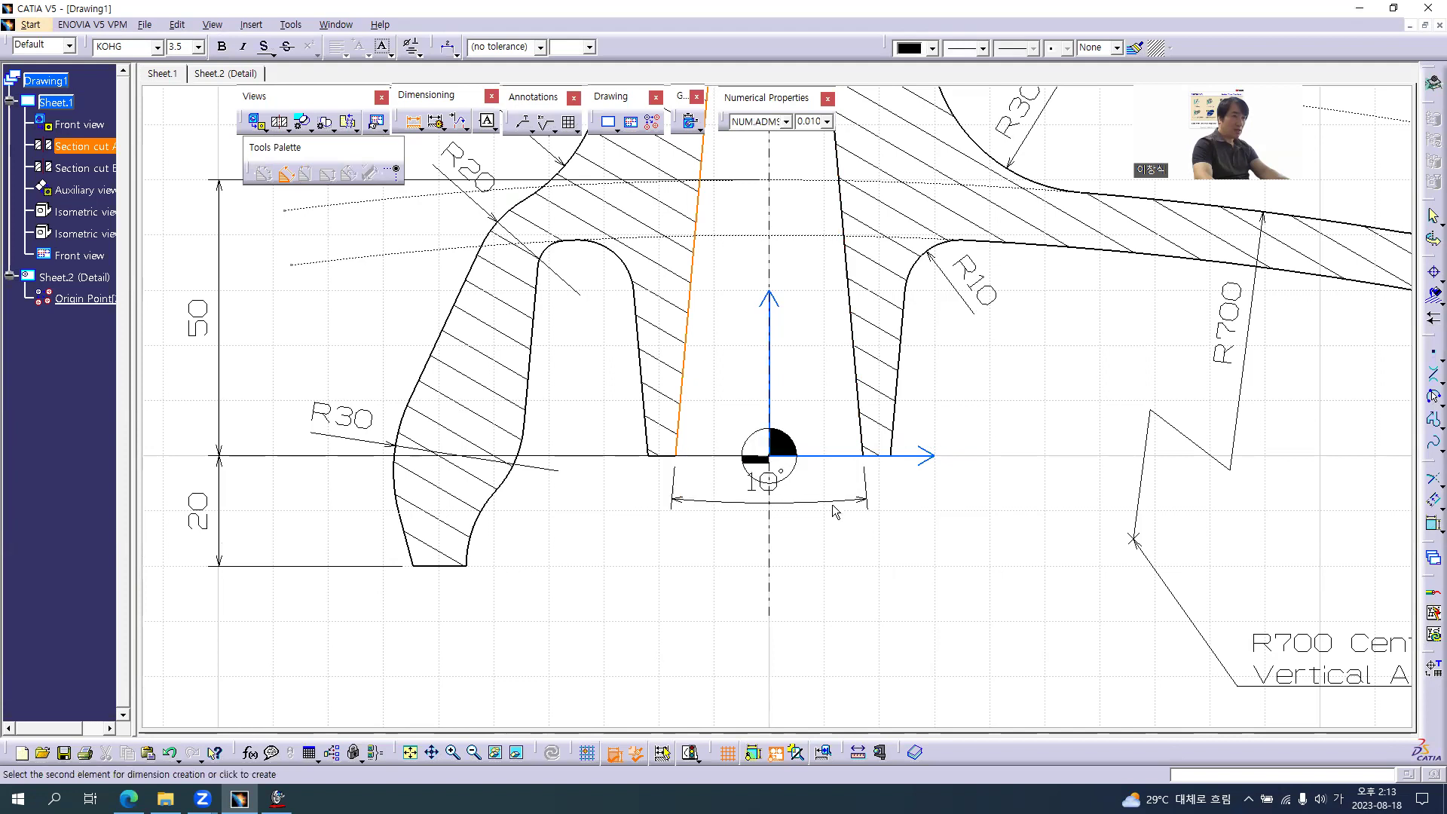
{"action": "right_click", "coordinate": [833, 505]}
{"action": "left_click", "coordinate": [862, 534]}
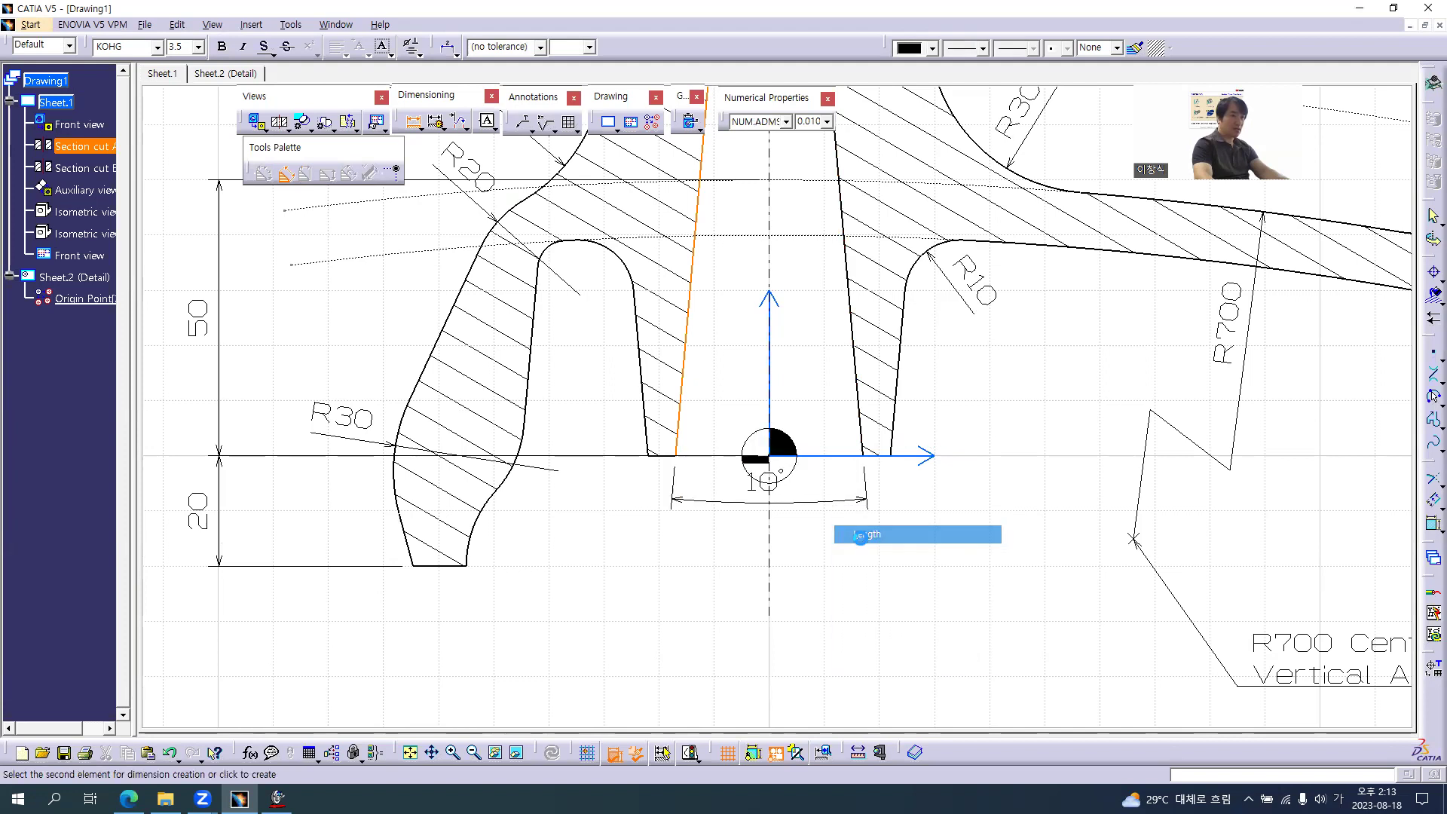
{"action": "left_click", "coordinate": [874, 455]}
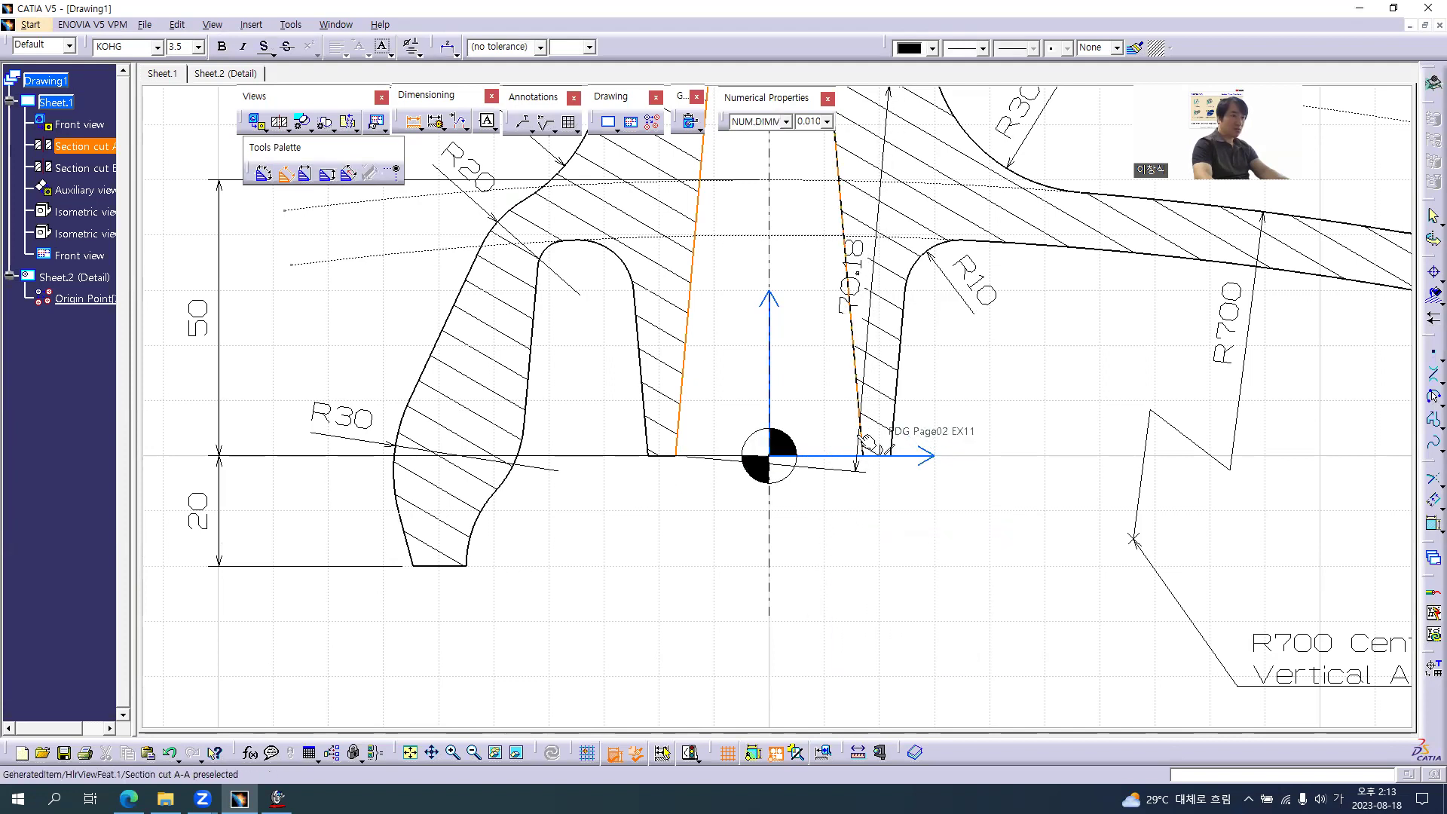
{"action": "right_click", "coordinate": [838, 566]}
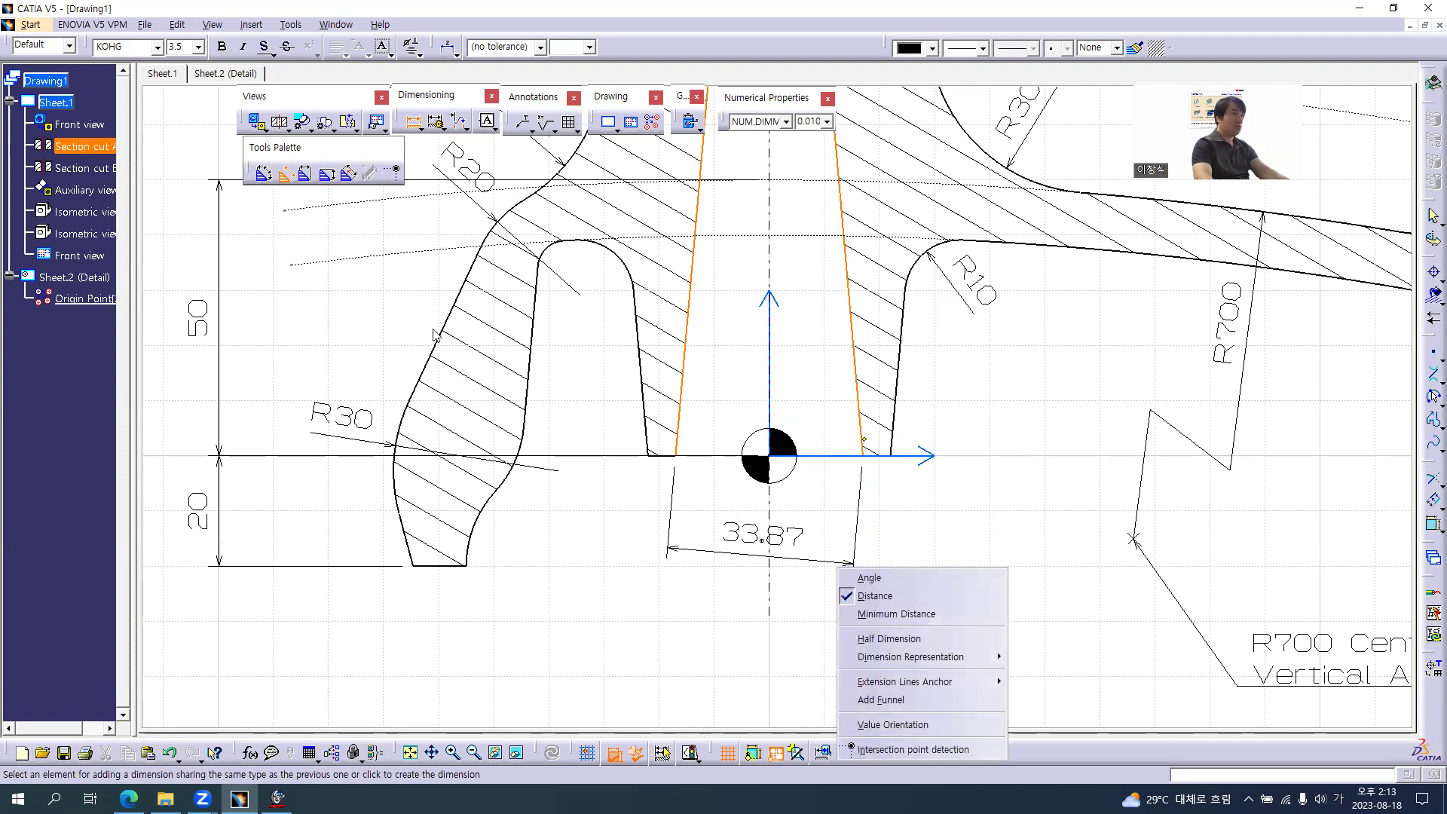
{"action": "left_click", "coordinate": [306, 176]}
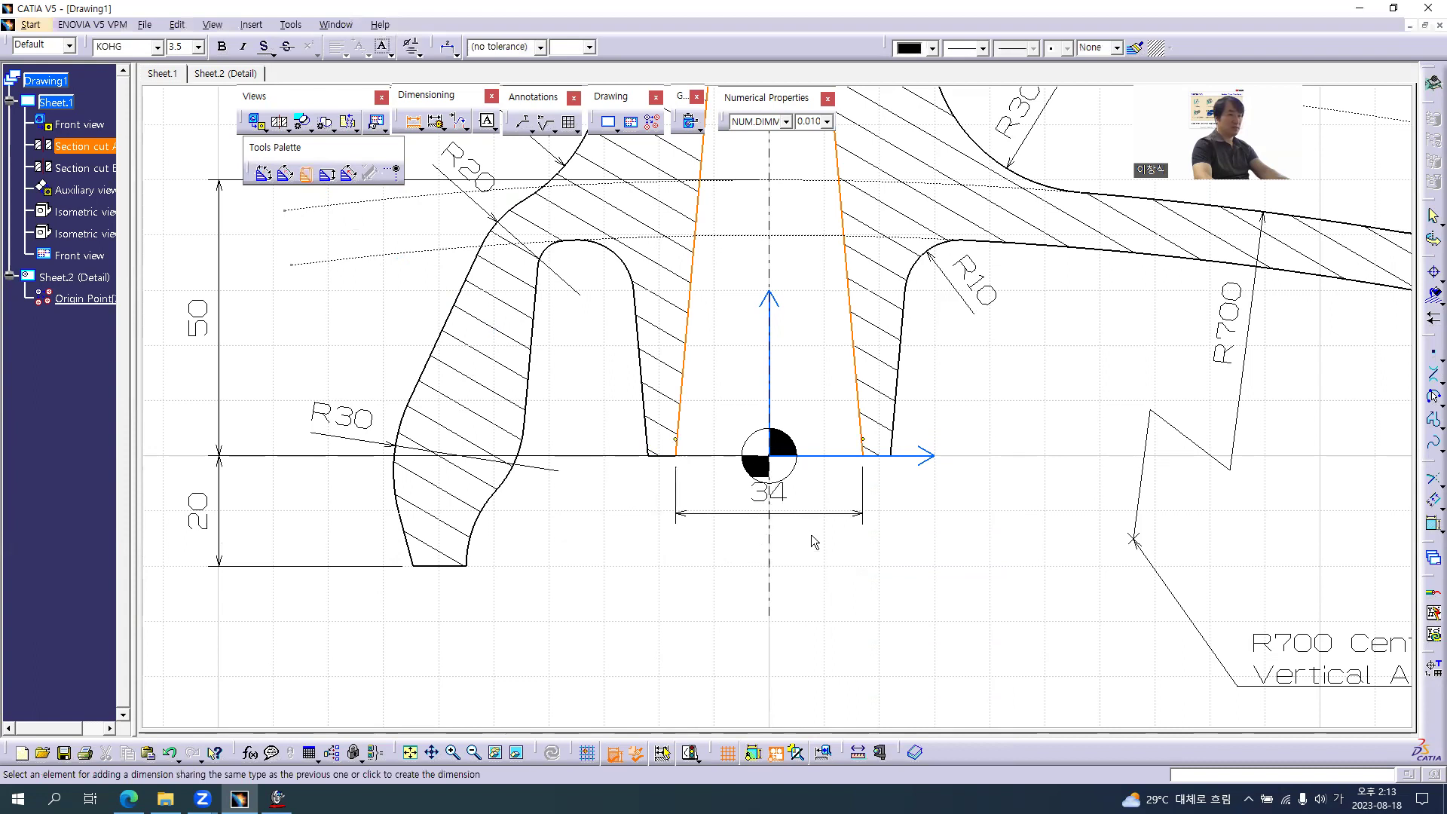
{"action": "key", "text": "alt+Tab"}
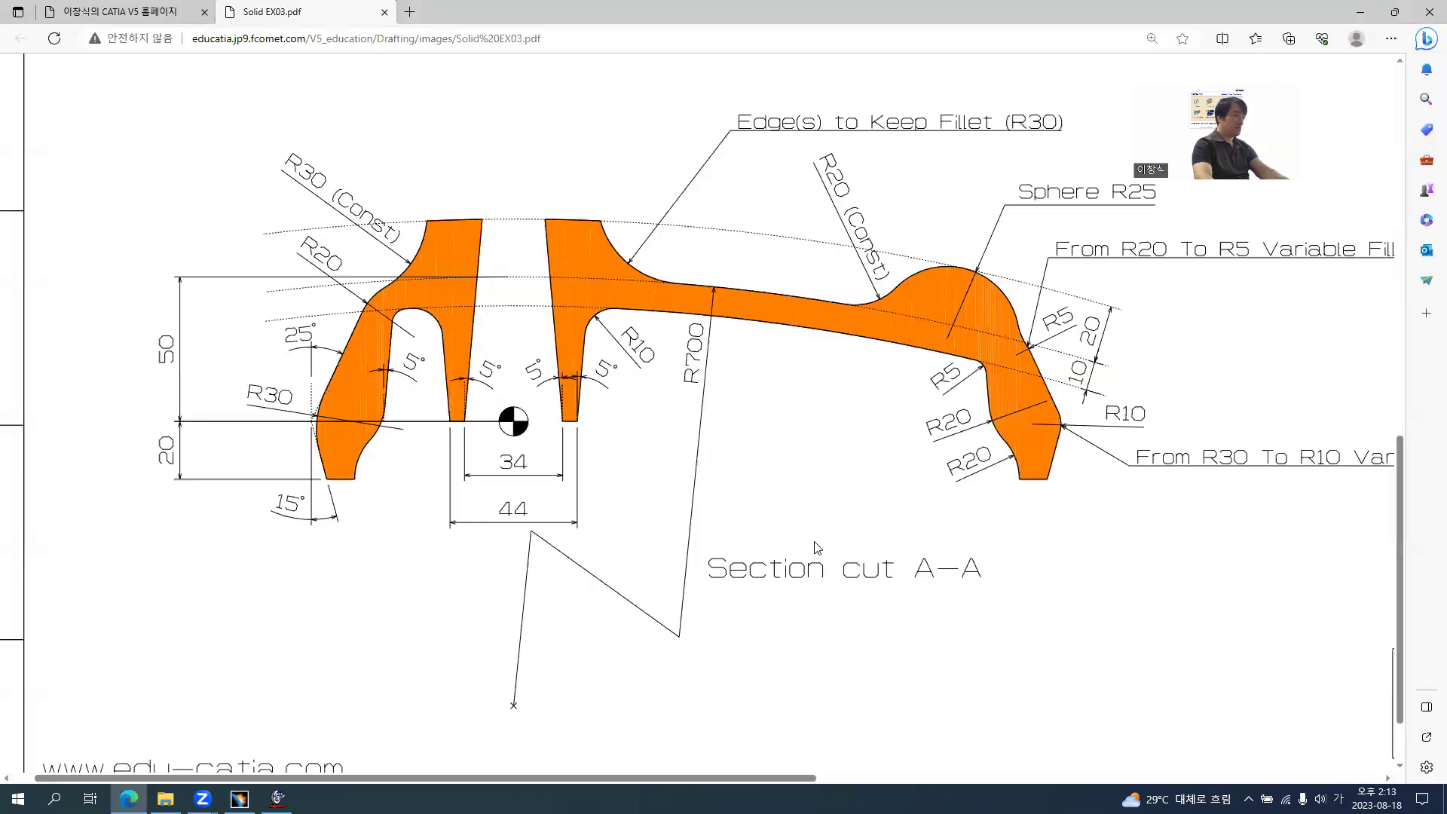
{"action": "key", "text": "alt+Tab"}
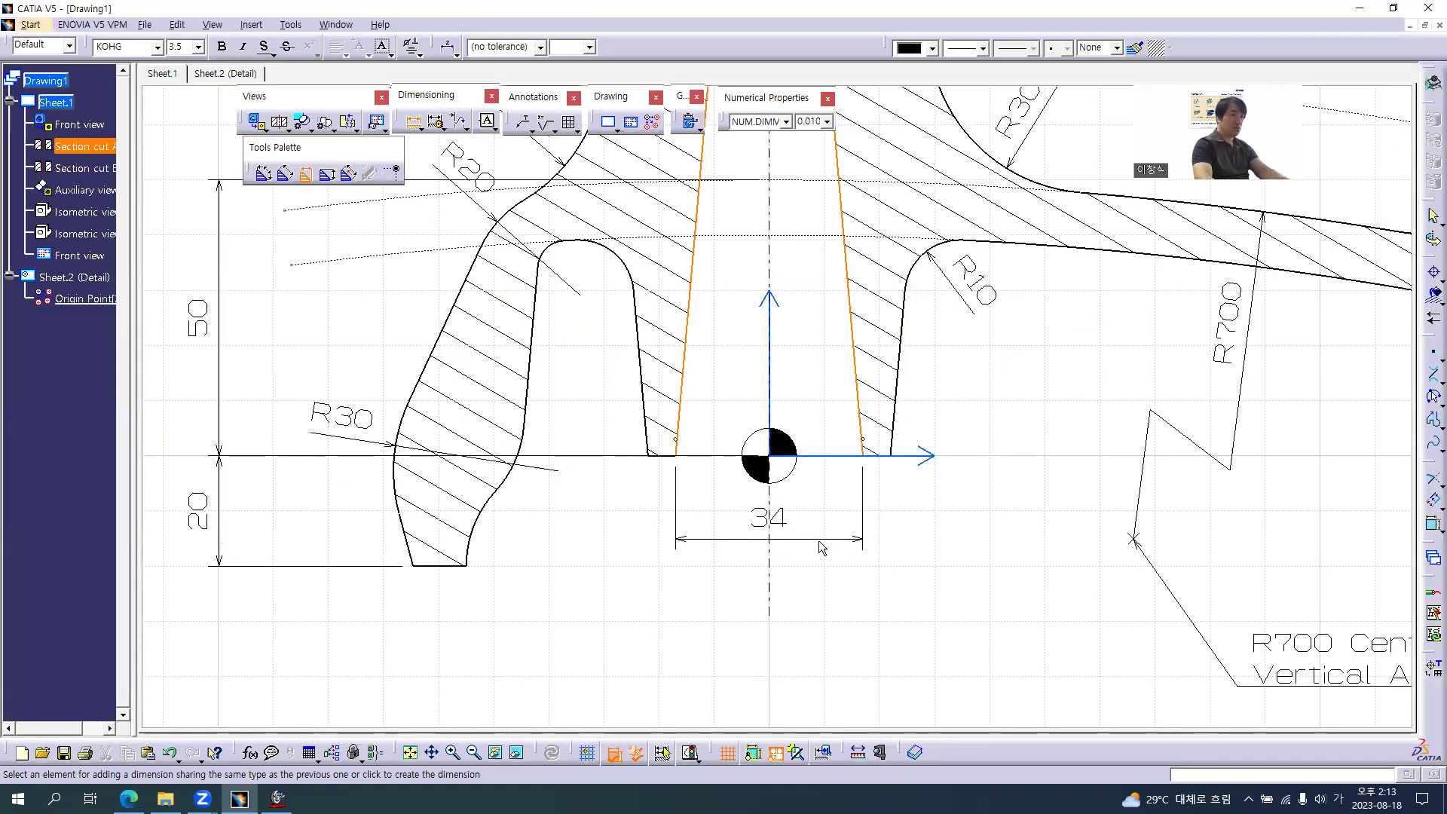
{"action": "left_click", "coordinate": [815, 550]}
Dimension the horizontal distance between the two outer boss walls, placed below the 34 dimension as in the reference PDF
{"action": "left_click", "coordinate": [645, 449]}
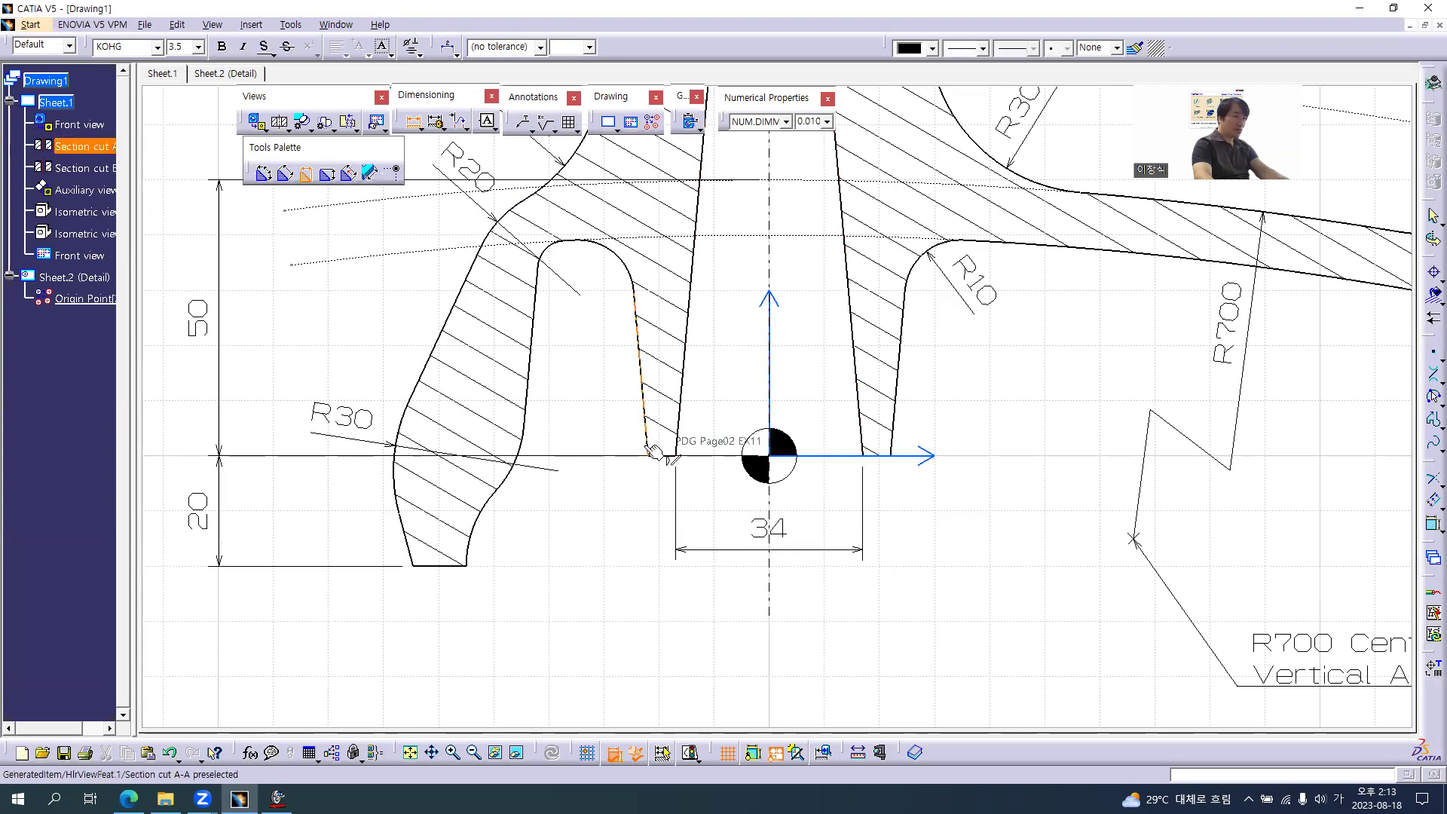
{"action": "left_click", "coordinate": [900, 450]}
{"action": "key", "text": "alt+Tab"}
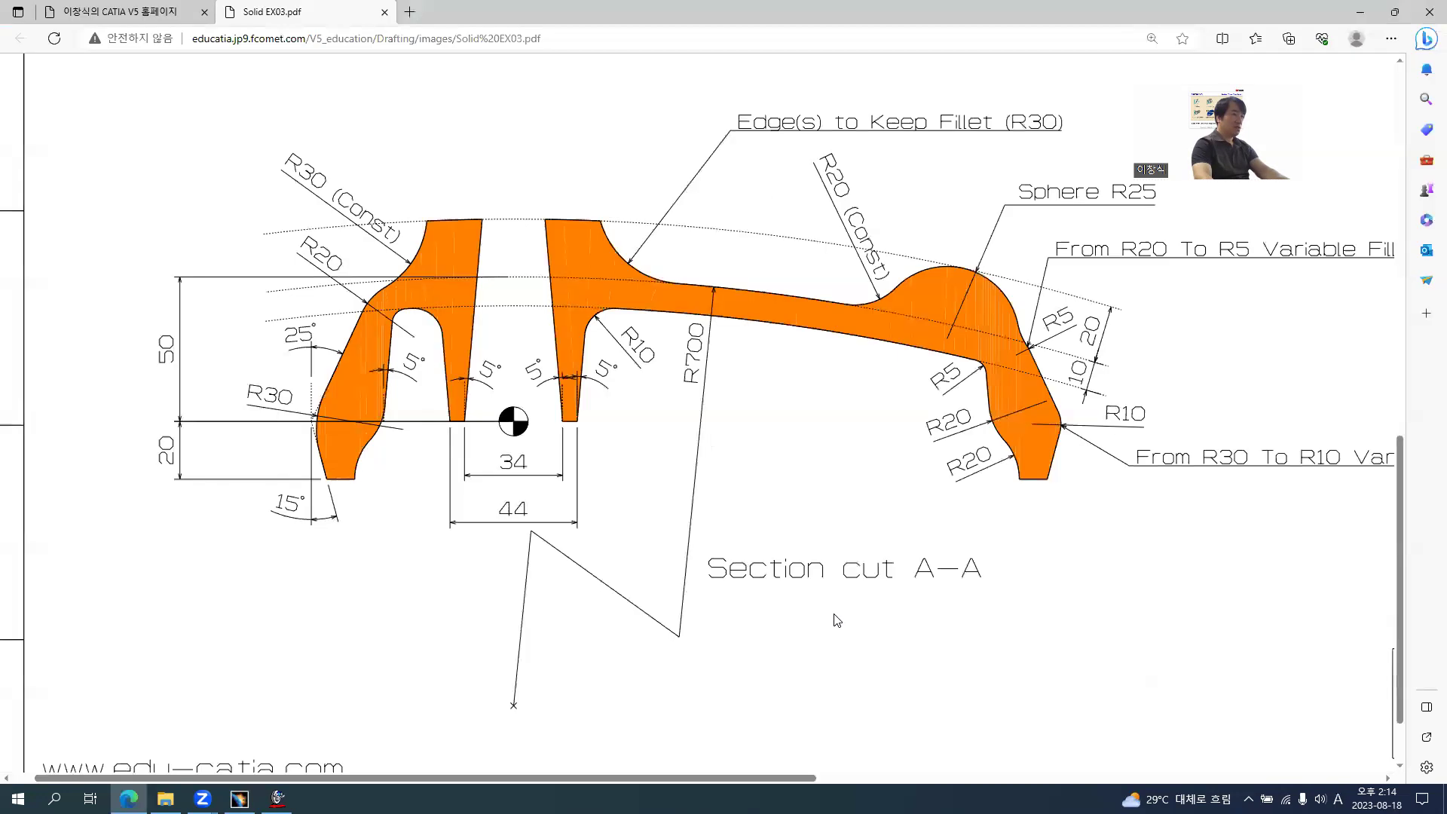
{"action": "key", "text": "alt+Tab"}
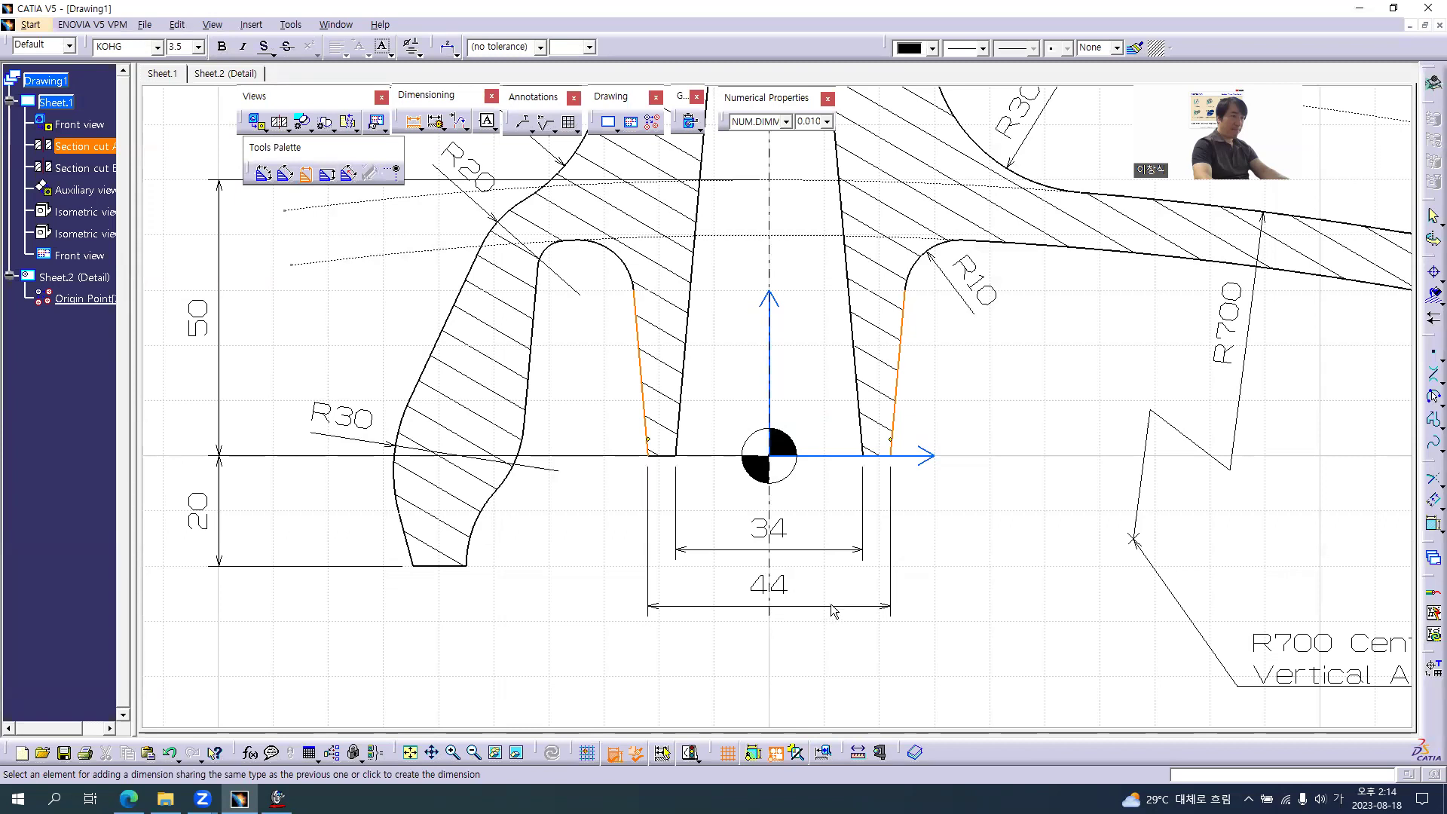
{"action": "left_click", "coordinate": [833, 606]}
{"action": "key", "text": "Escape"}
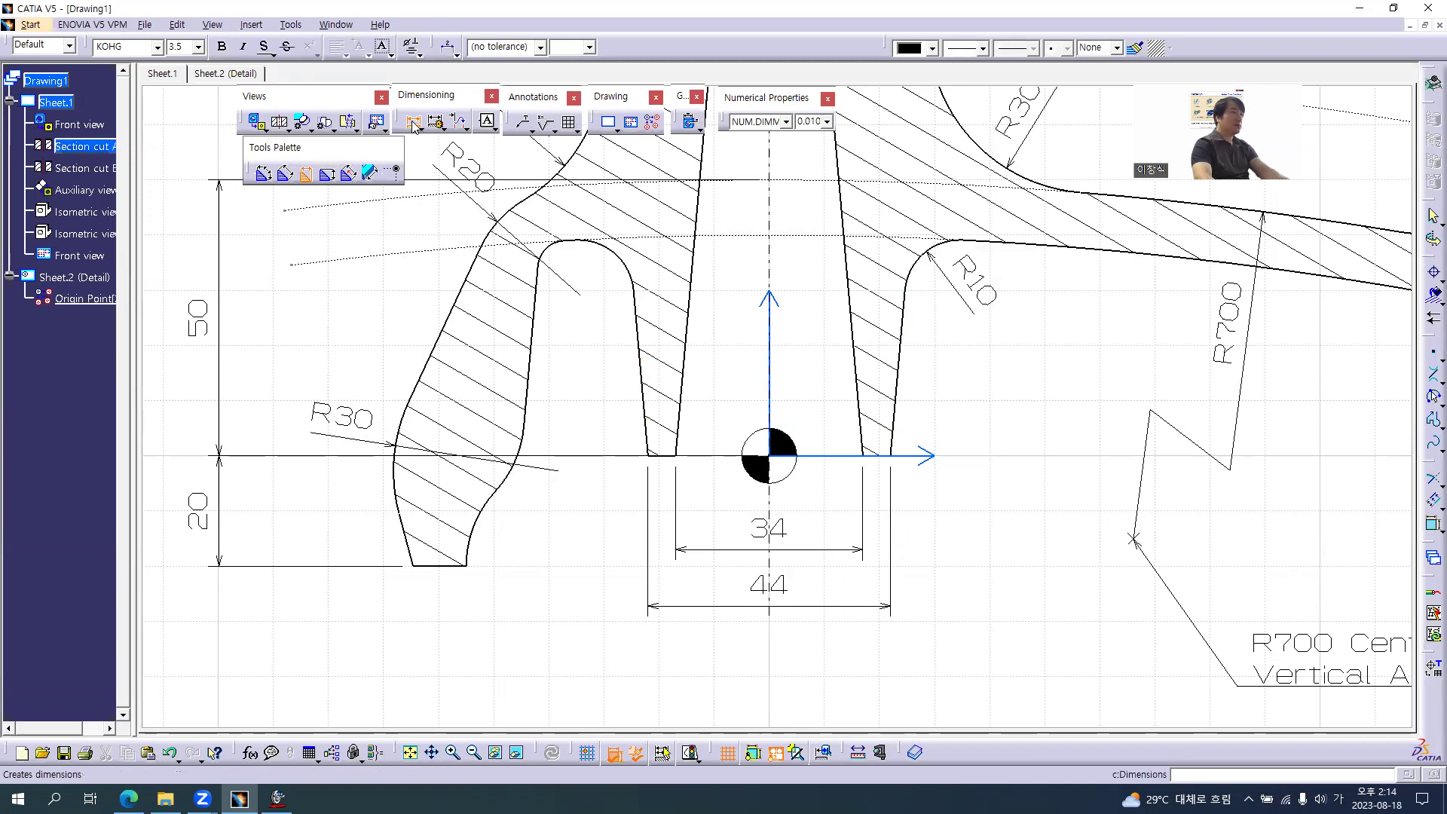
Add the diameter symbol in front of the 34 and 44 boss dimensions
{"action": "left_click", "coordinate": [763, 527]}
{"action": "left_click", "coordinate": [756, 578], "text": "ctrl"}
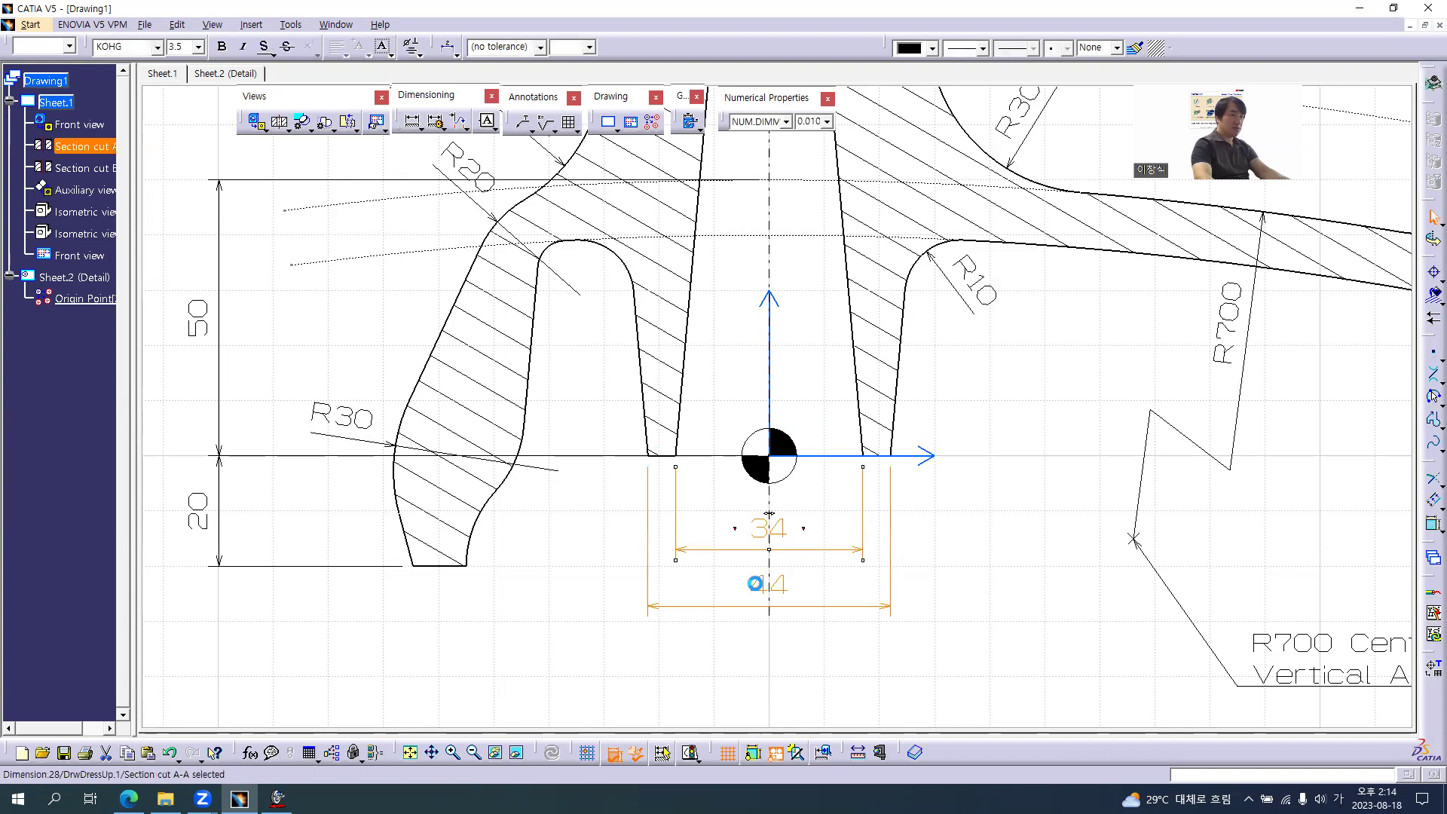
{"action": "left_click", "coordinate": [418, 55]}
{"action": "left_click", "coordinate": [459, 68]}
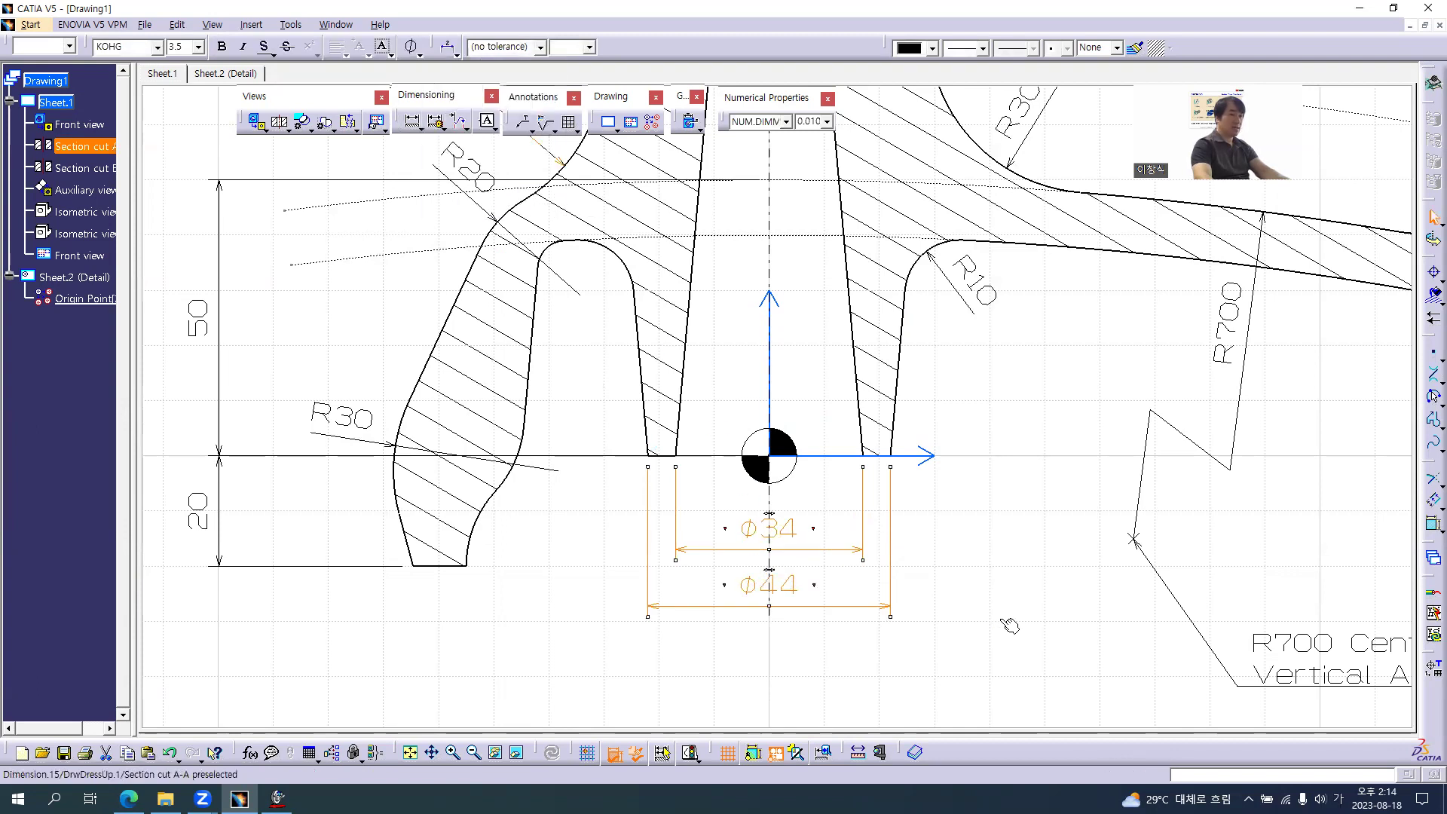
{"action": "left_click", "coordinate": [975, 603]}
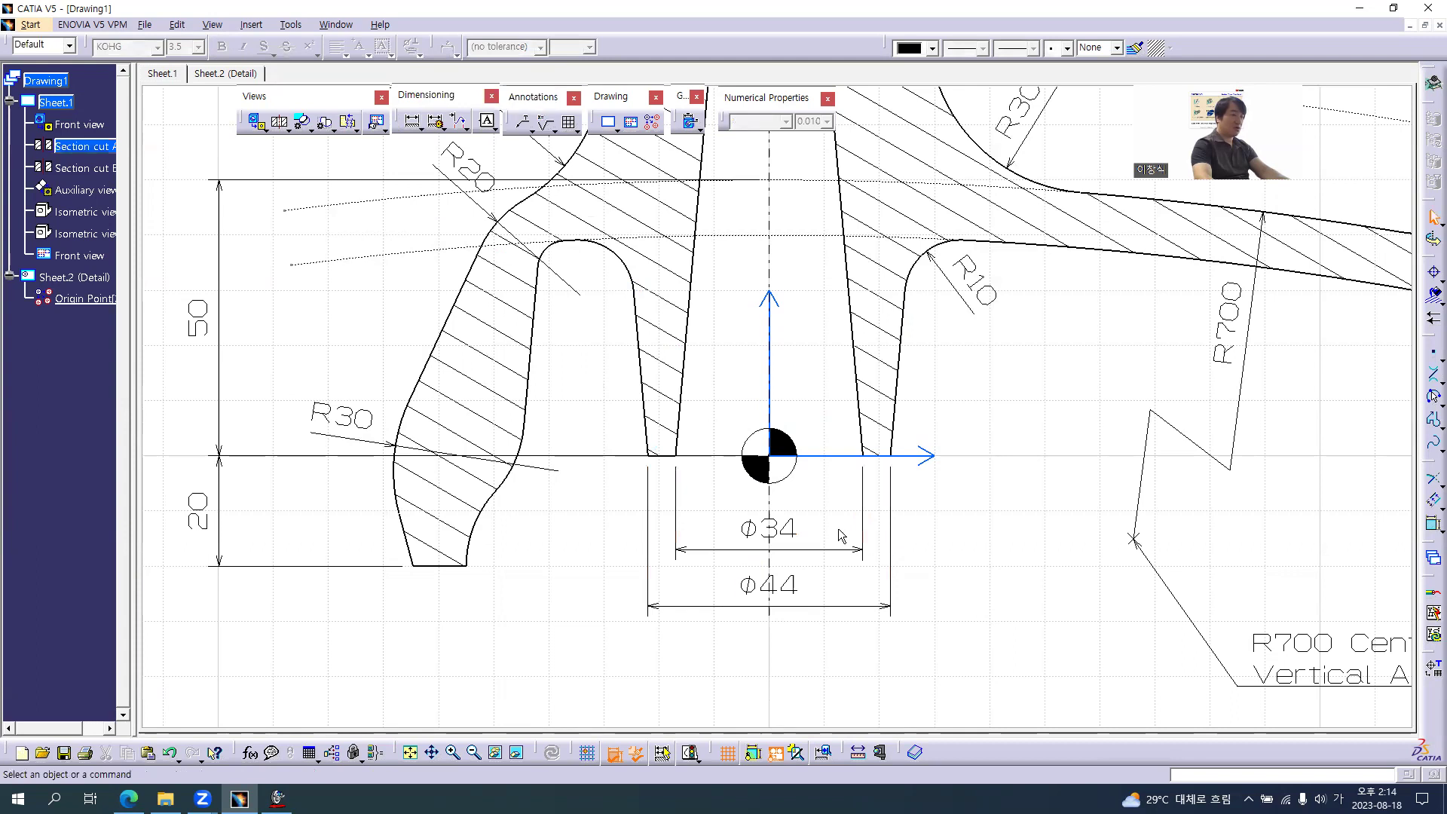
Examine the angle dimensions and dotted construction lines of Section A-A in the reference PDF
{"action": "key", "text": "alt+Tab"}
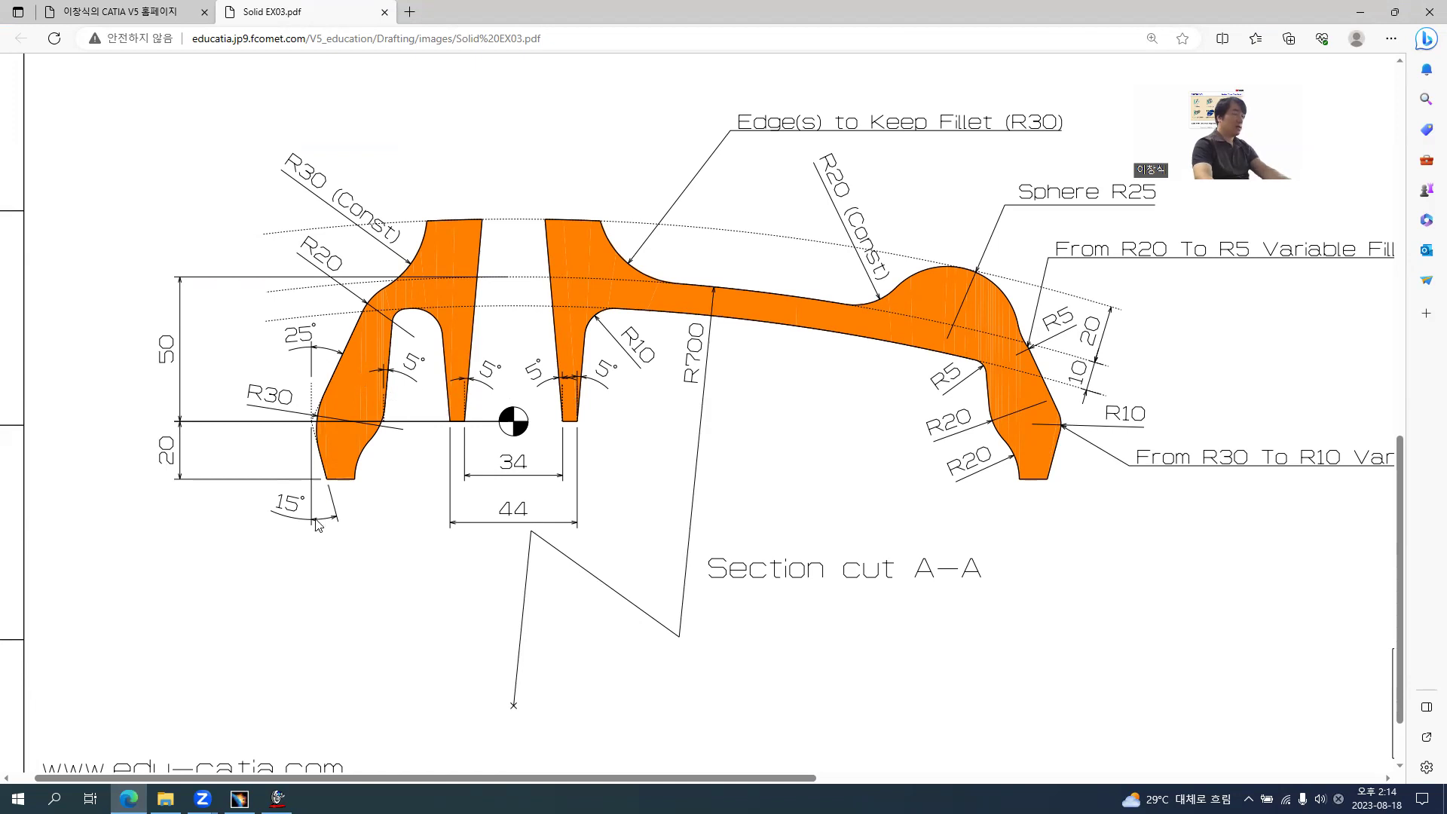
{"action": "scroll", "coordinate": [288, 397], "scroll_direction": "up", "scroll_amount": 3, "text": "ctrl"}
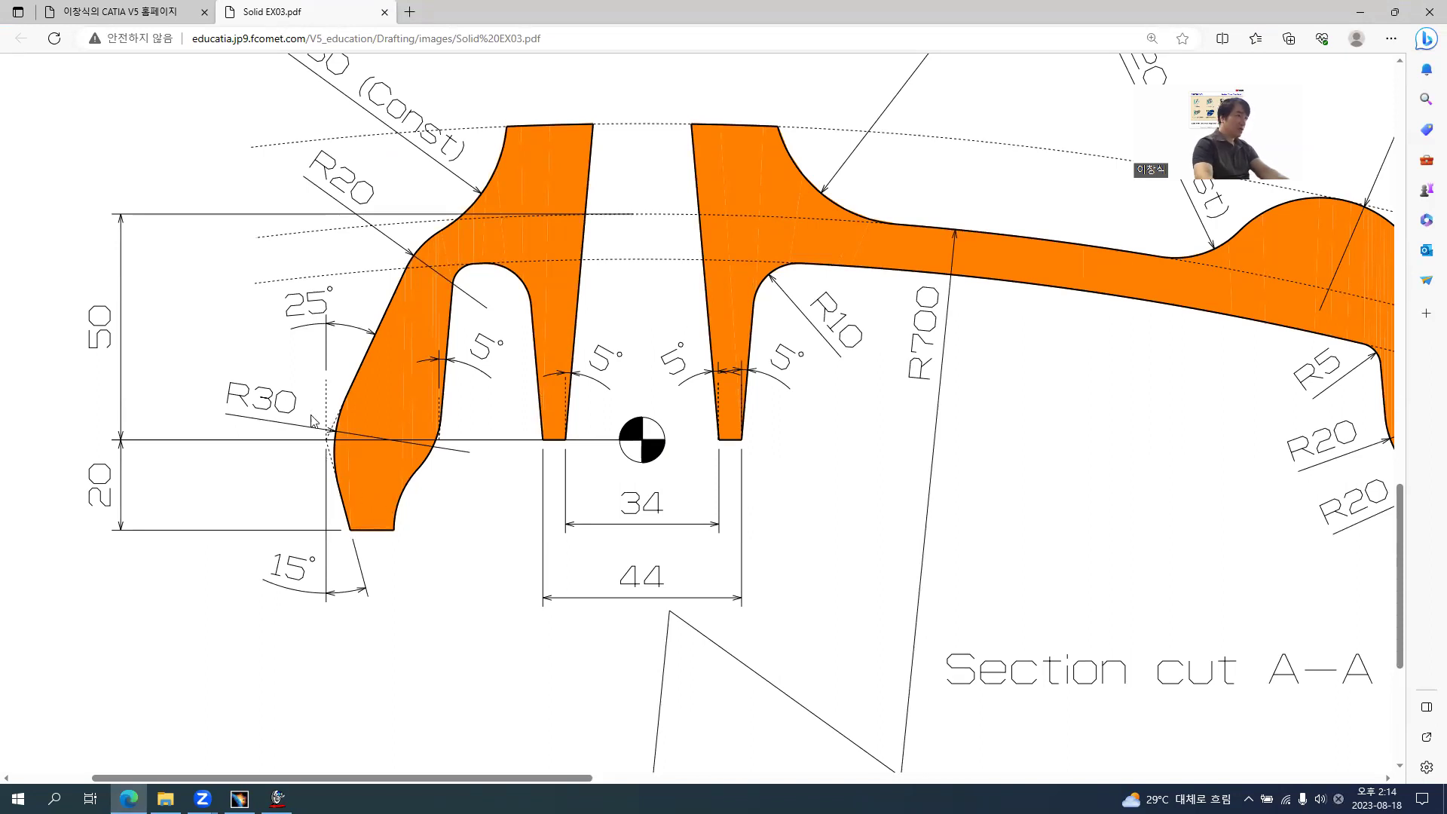
{"action": "scroll", "coordinate": [397, 461], "scroll_direction": "down", "scroll_amount": 1, "text": "ctrl"}
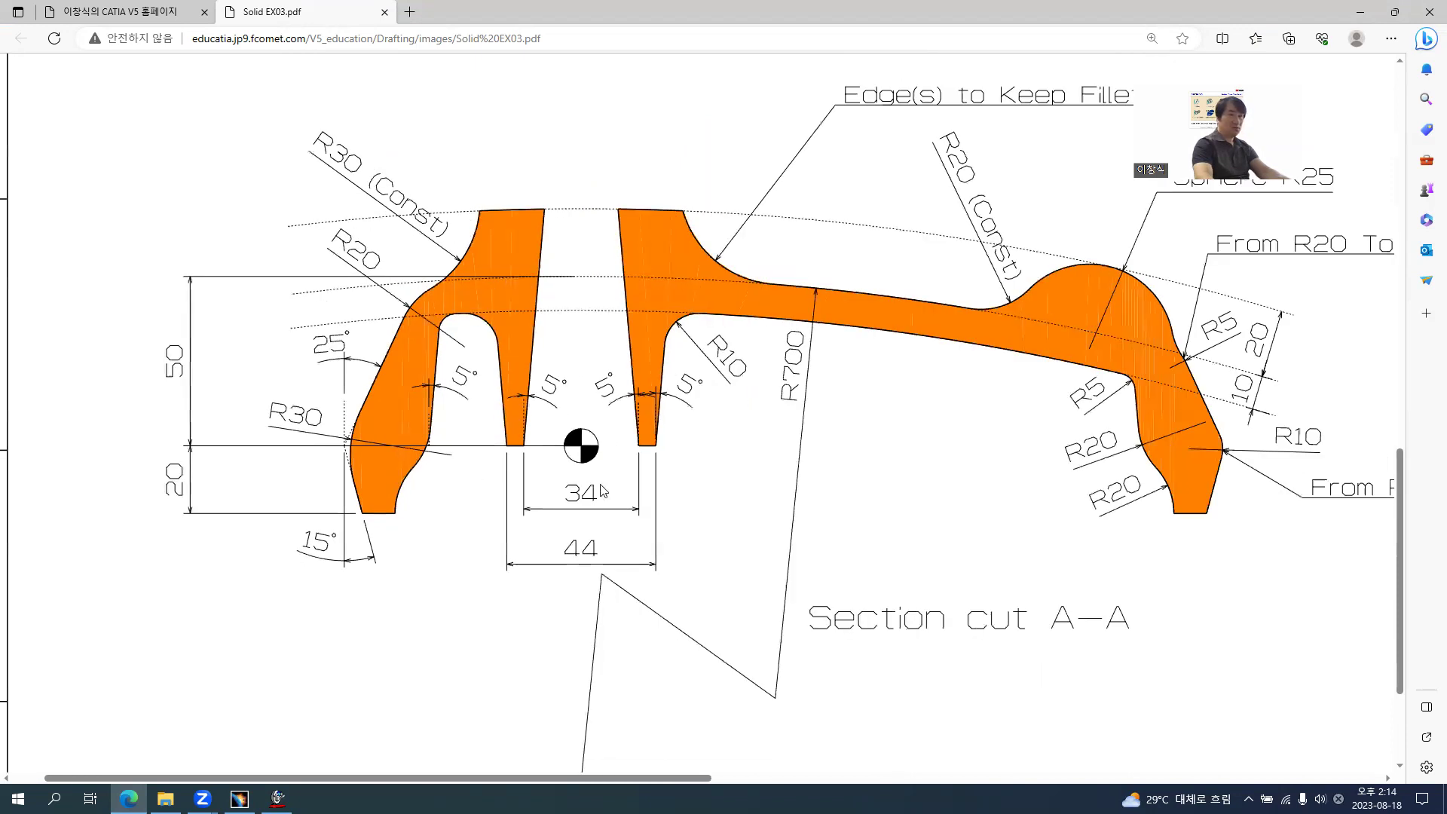
{"action": "scroll", "coordinate": [403, 459], "scroll_direction": "down", "scroll_amount": 2, "text": "ctrl"}
{"action": "scroll", "coordinate": [279, 466], "scroll_direction": "up", "scroll_amount": 1, "text": "ctrl"}
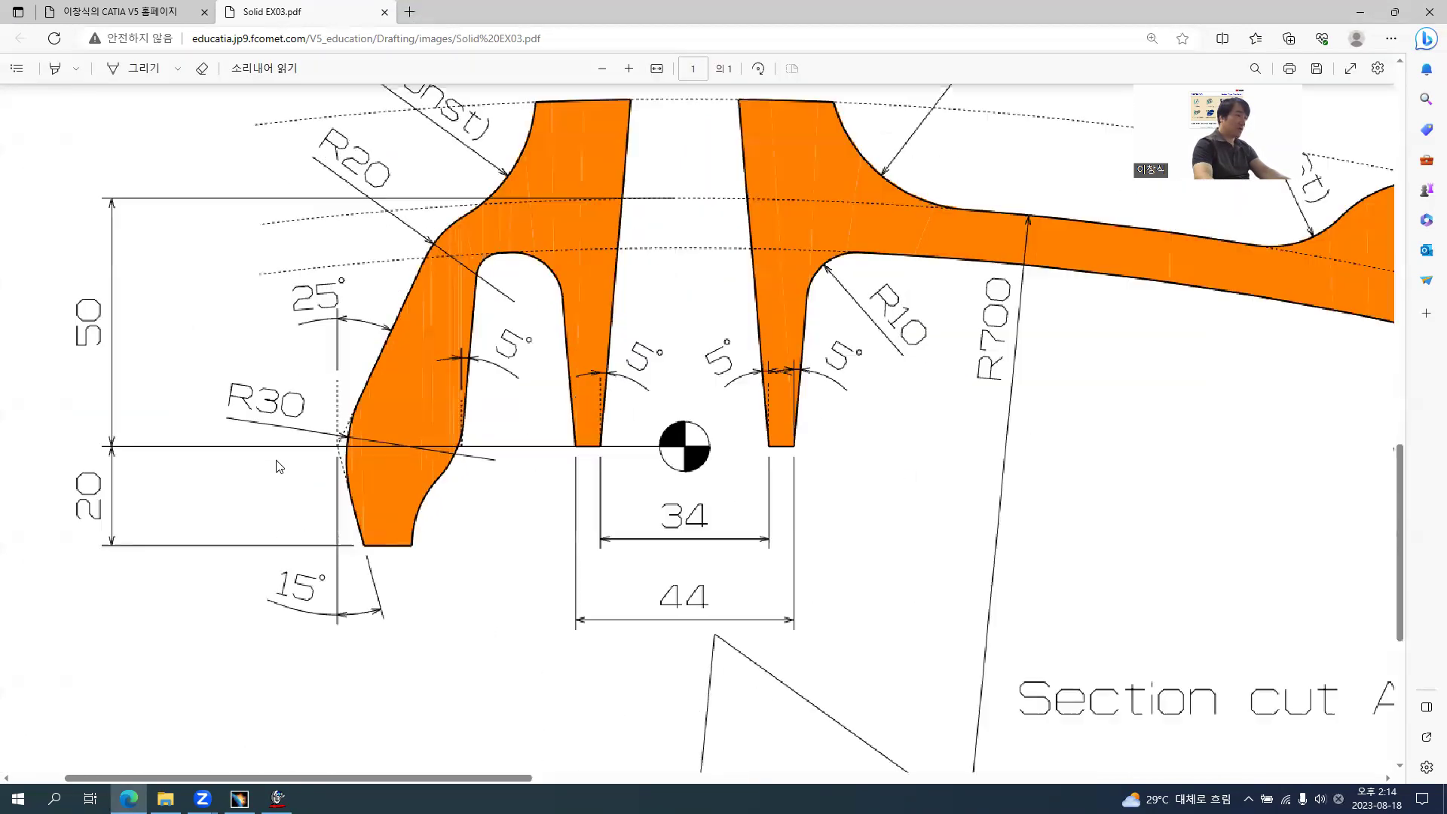
{"action": "scroll", "coordinate": [343, 445], "scroll_direction": "up", "scroll_amount": 2, "text": "ctrl"}
{"action": "key", "text": "alt+Tab"}
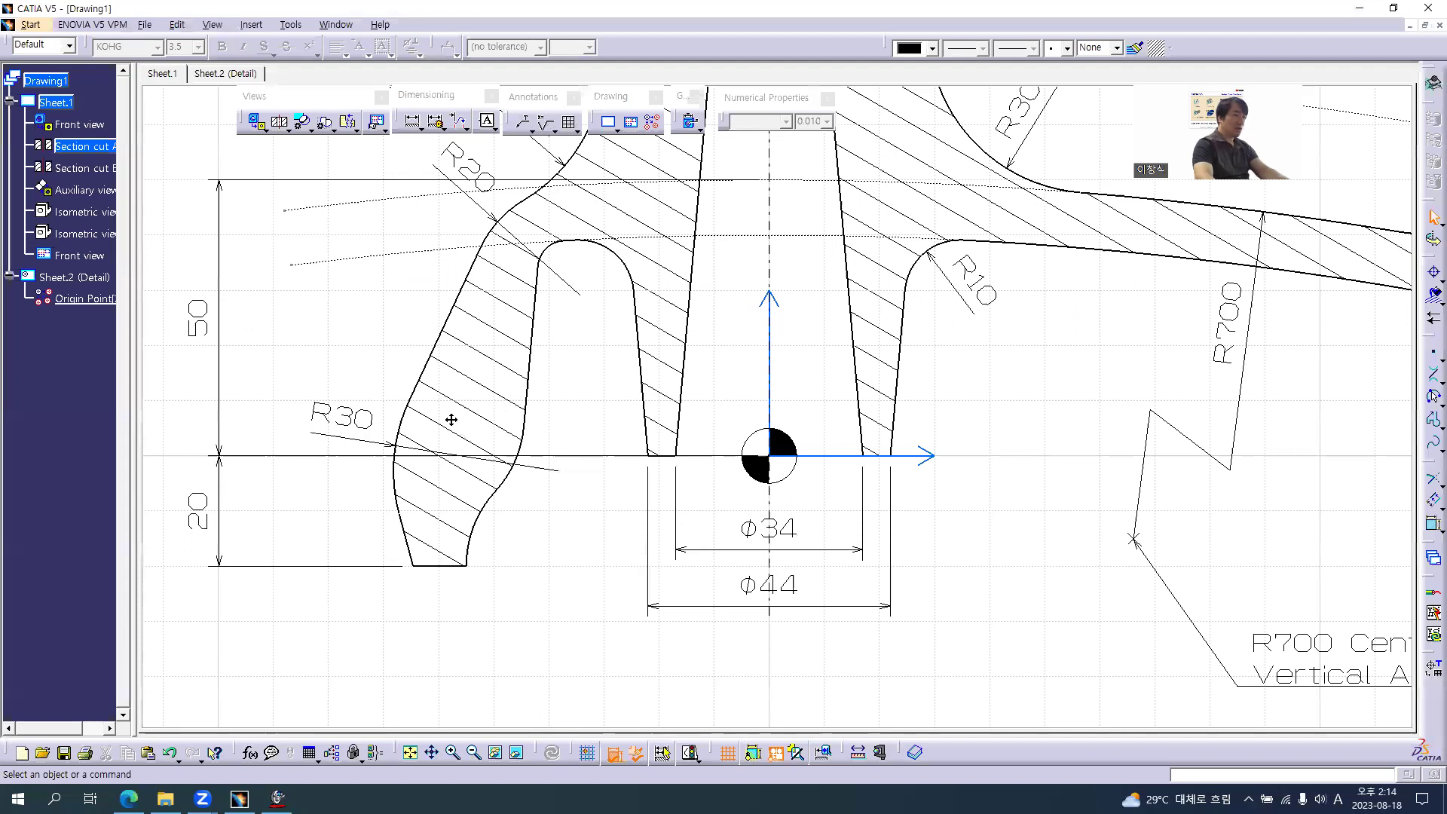
Duplicate the geometry of the upper and lower slanted outer edges of the left wall in Section A-A
{"action": "middle_click_drag", "start_coordinate": [451, 420], "coordinate": [698, 425]}
{"action": "left_click", "coordinate": [669, 388]}
{"action": "right_click", "coordinate": [668, 388]}
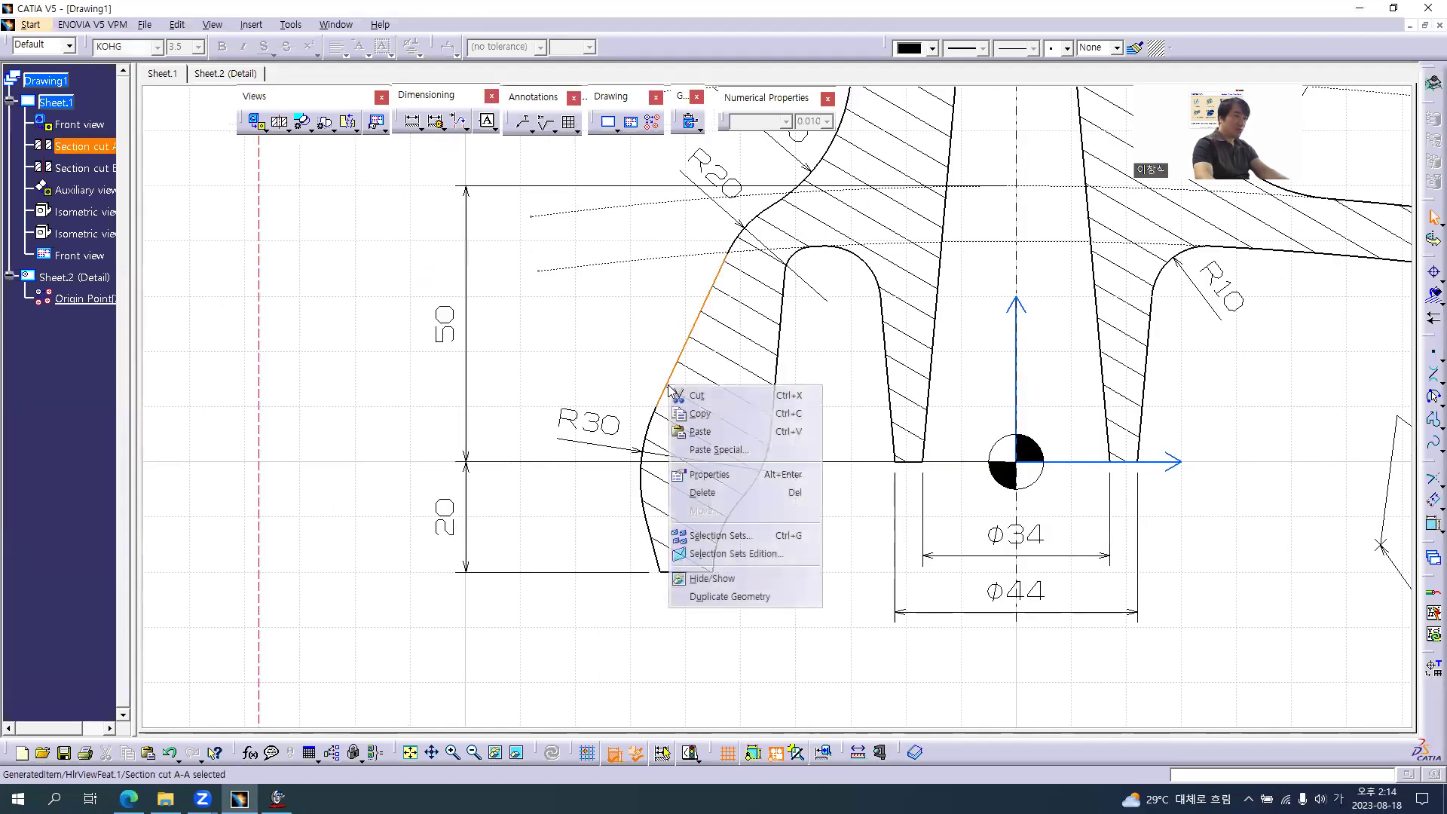
{"action": "left_click", "coordinate": [757, 596]}
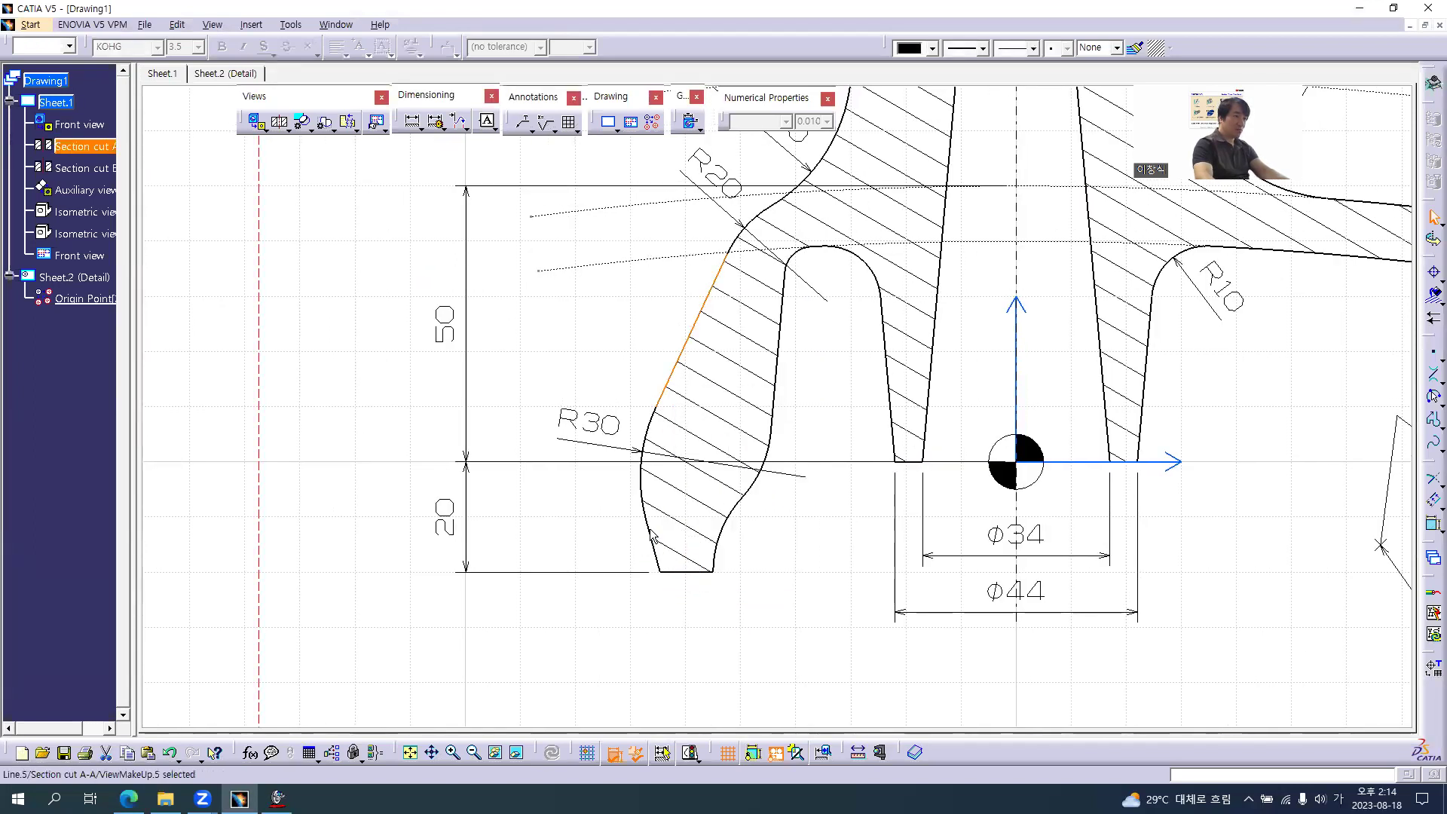
{"action": "right_click", "coordinate": [653, 536]}
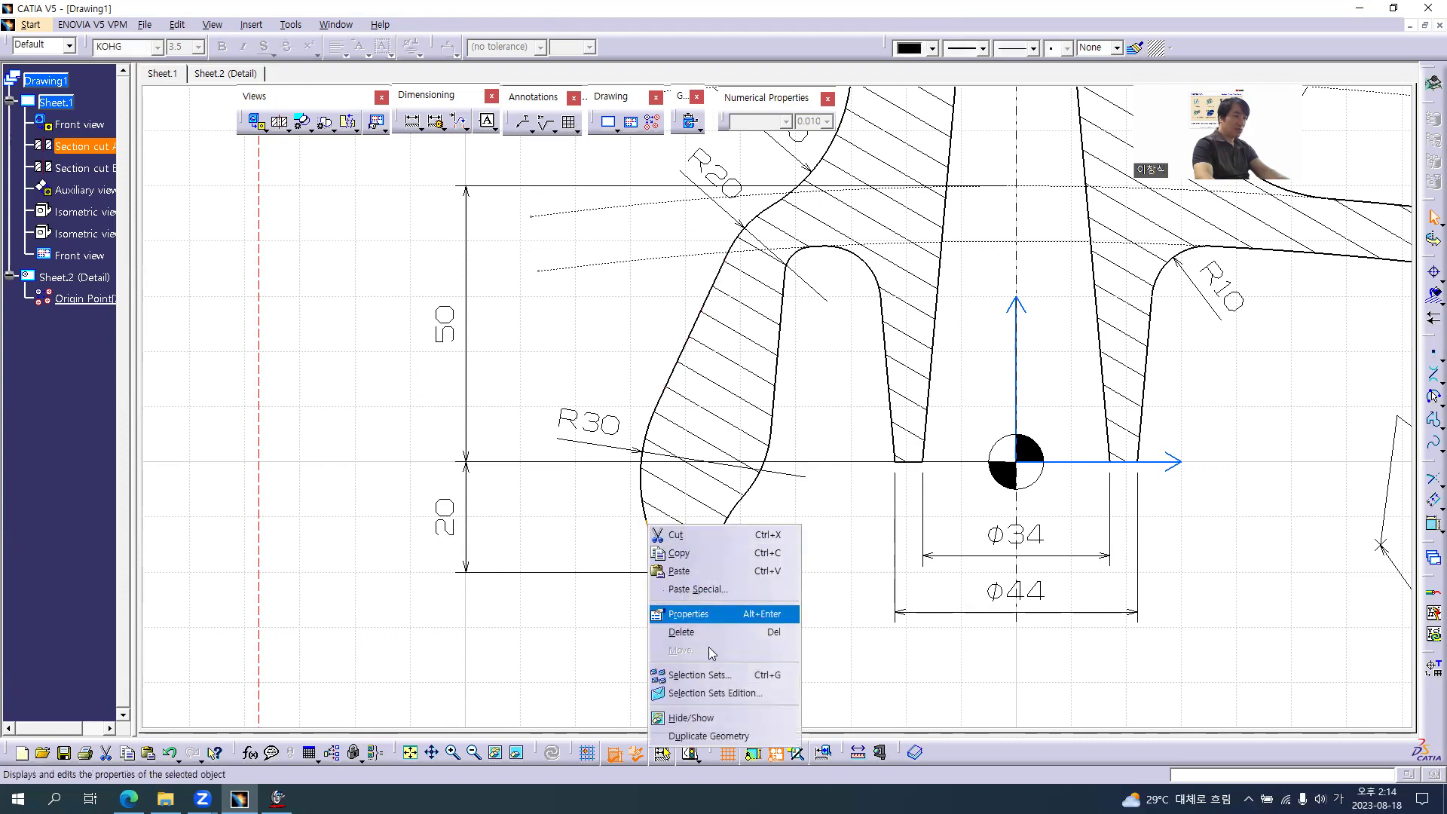
{"action": "left_click", "coordinate": [722, 737]}
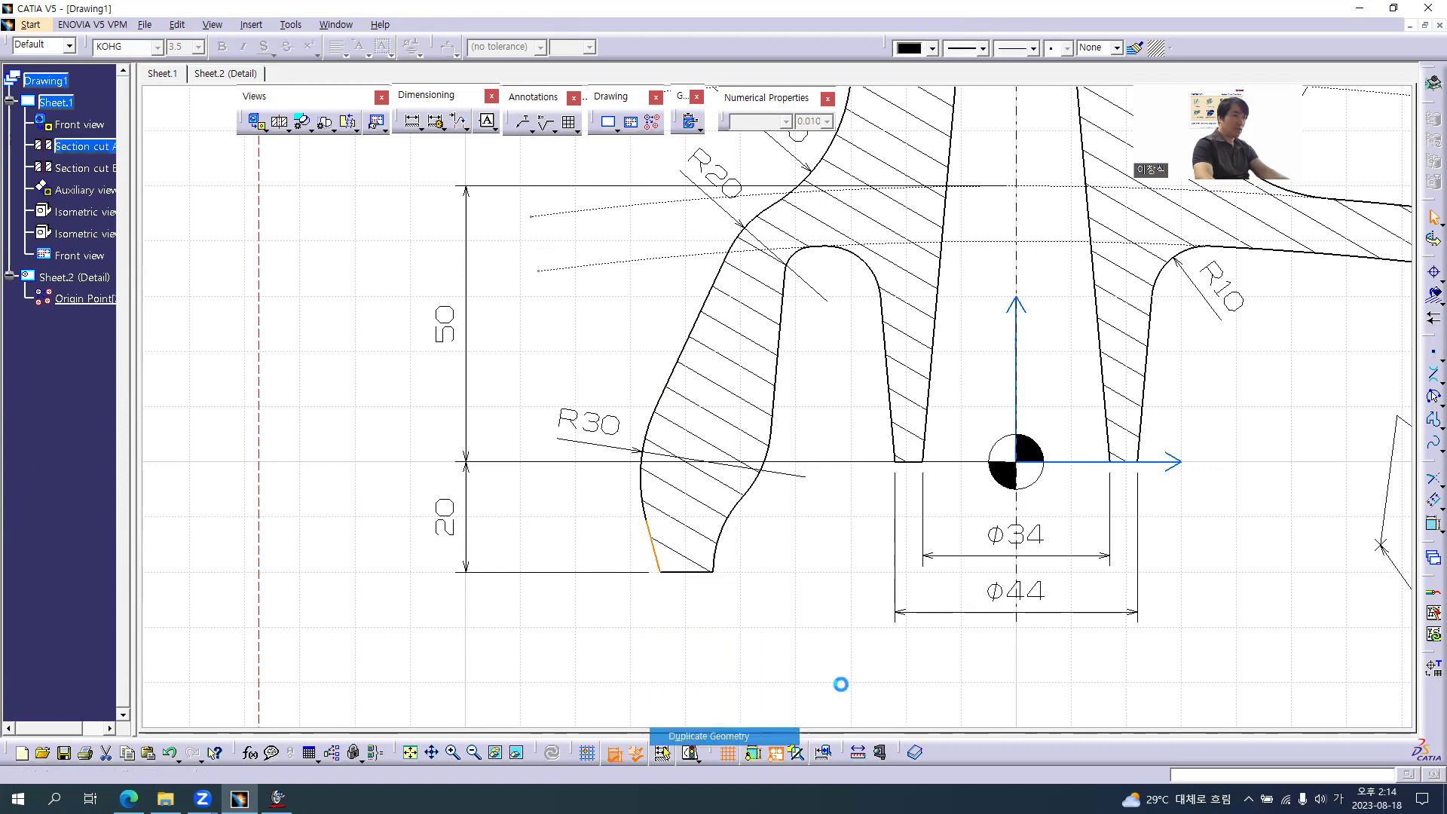
Trim the two duplicated wall lines so they extend to their common intersection outside the R30 arc
{"action": "left_click", "coordinate": [1427, 483]}
{"action": "left_click", "coordinate": [681, 365]}
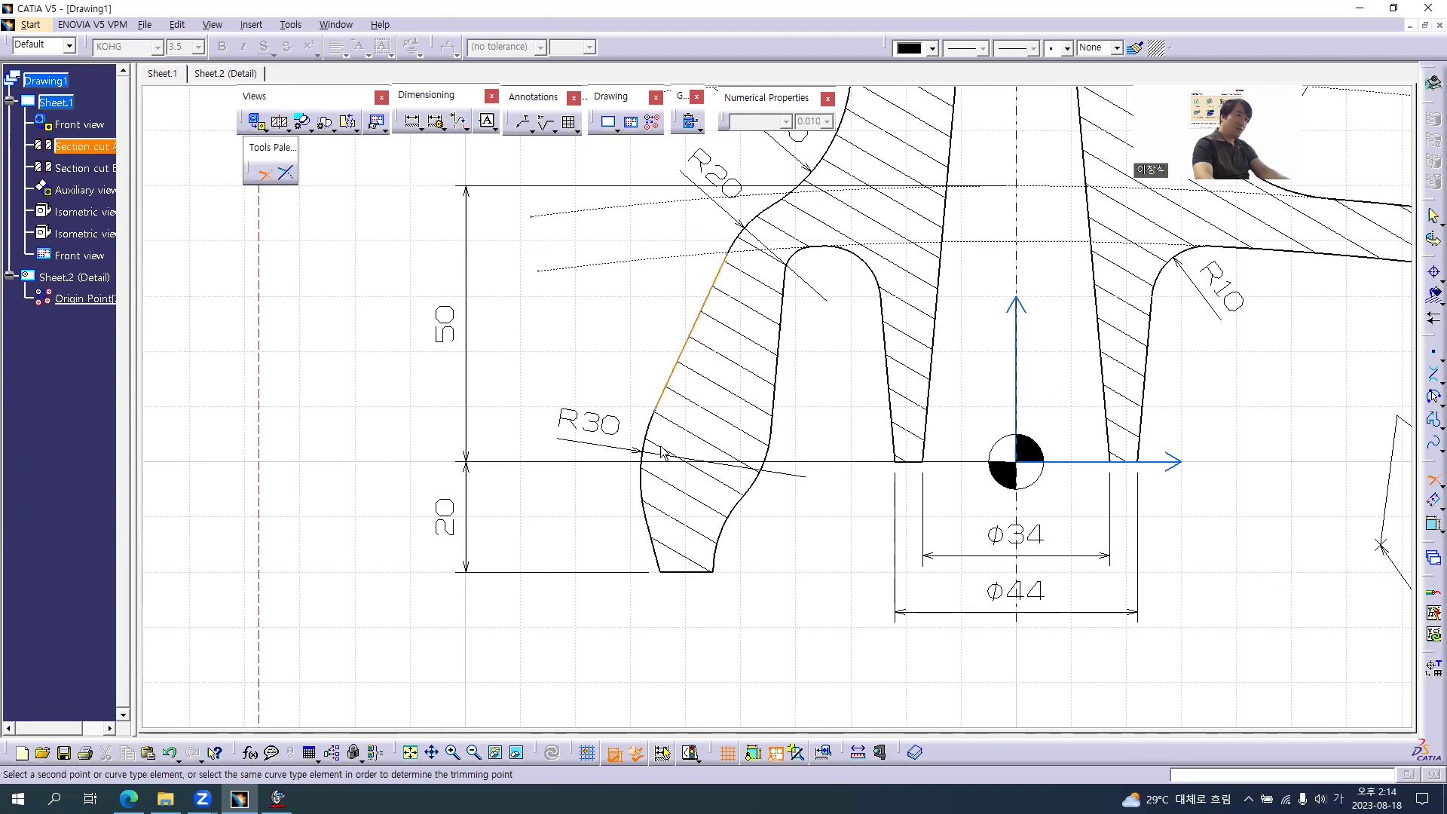
{"action": "left_click", "coordinate": [649, 532]}
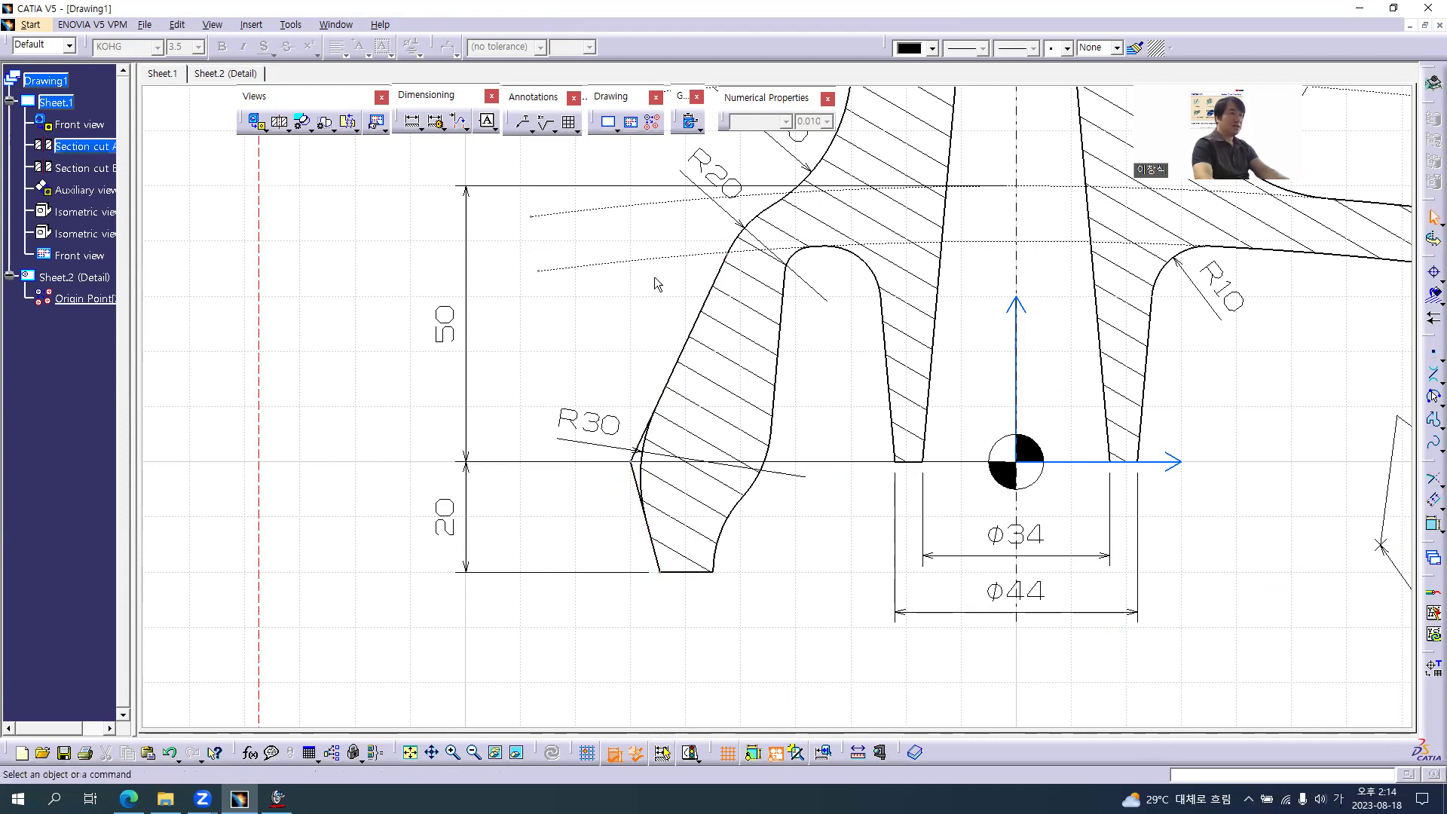
Copy the dotted format of the lower reference arc onto the two trimmed wall lines
{"action": "left_click", "coordinate": [645, 500]}
{"action": "left_click", "coordinate": [647, 444], "text": "ctrl"}
{"action": "right_click", "coordinate": [666, 387]}
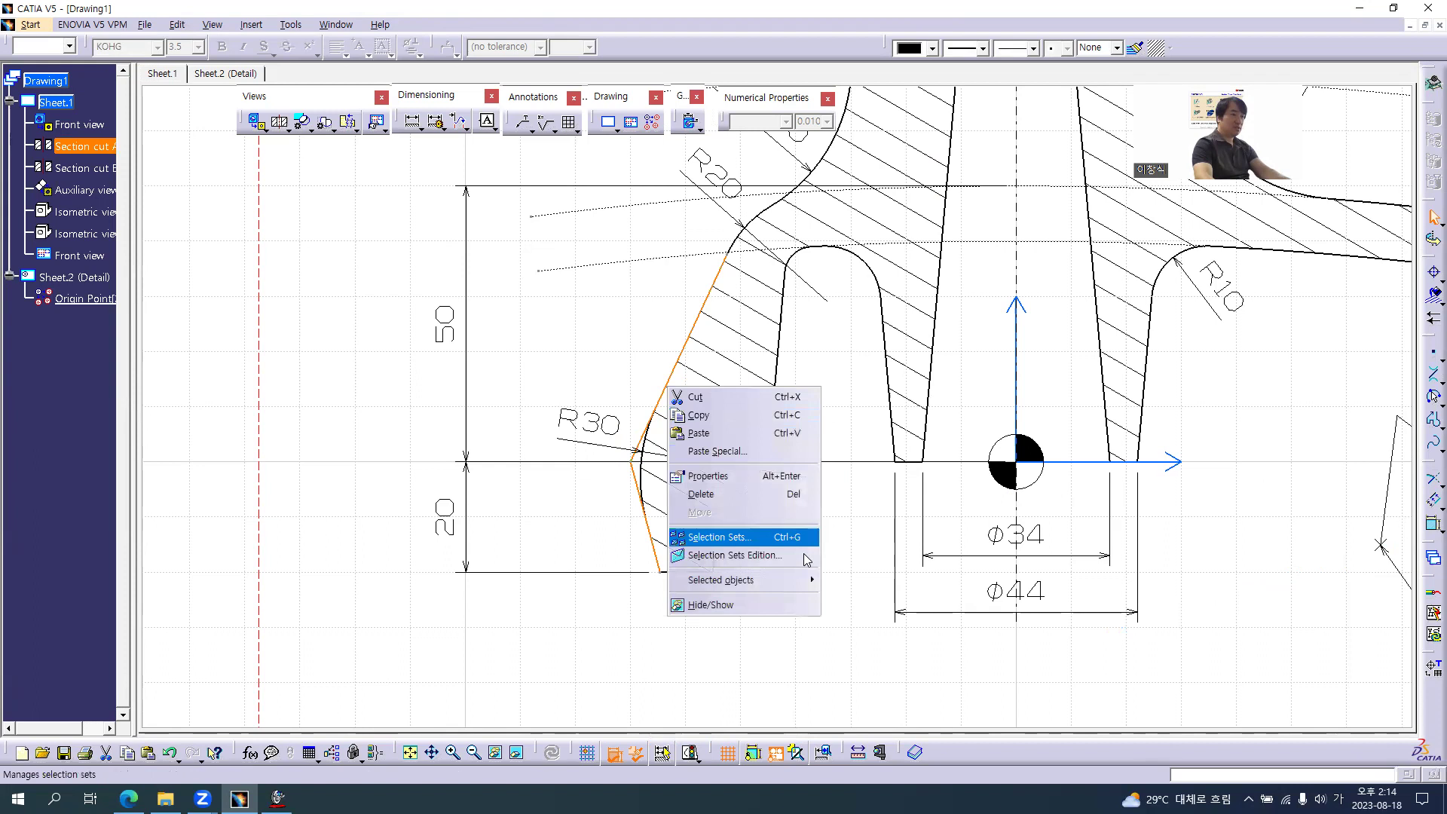
{"action": "mouse_move", "coordinate": [799, 580]}
{"action": "left_click", "coordinate": [876, 589]}
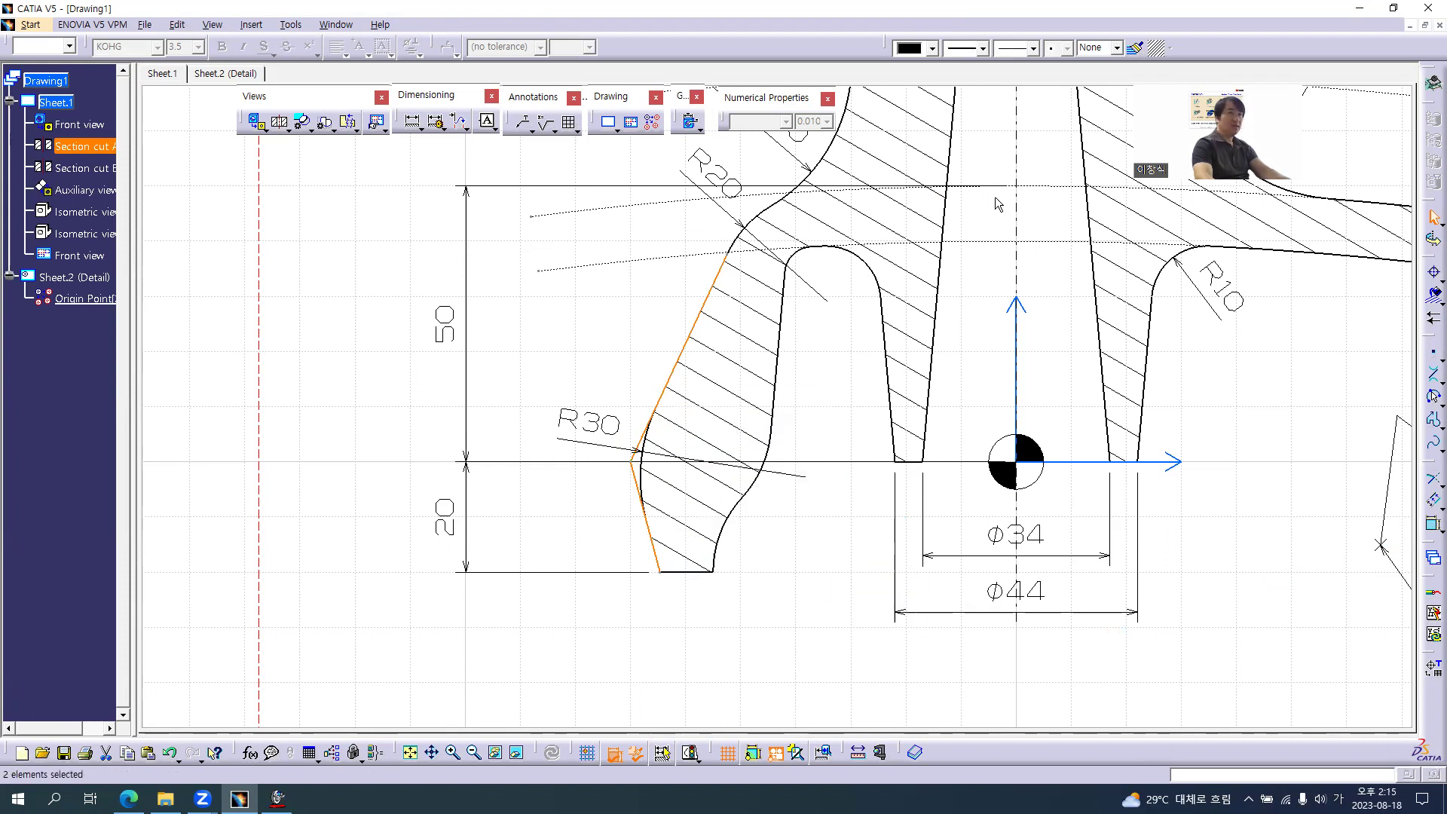
{"action": "left_click", "coordinate": [1134, 48]}
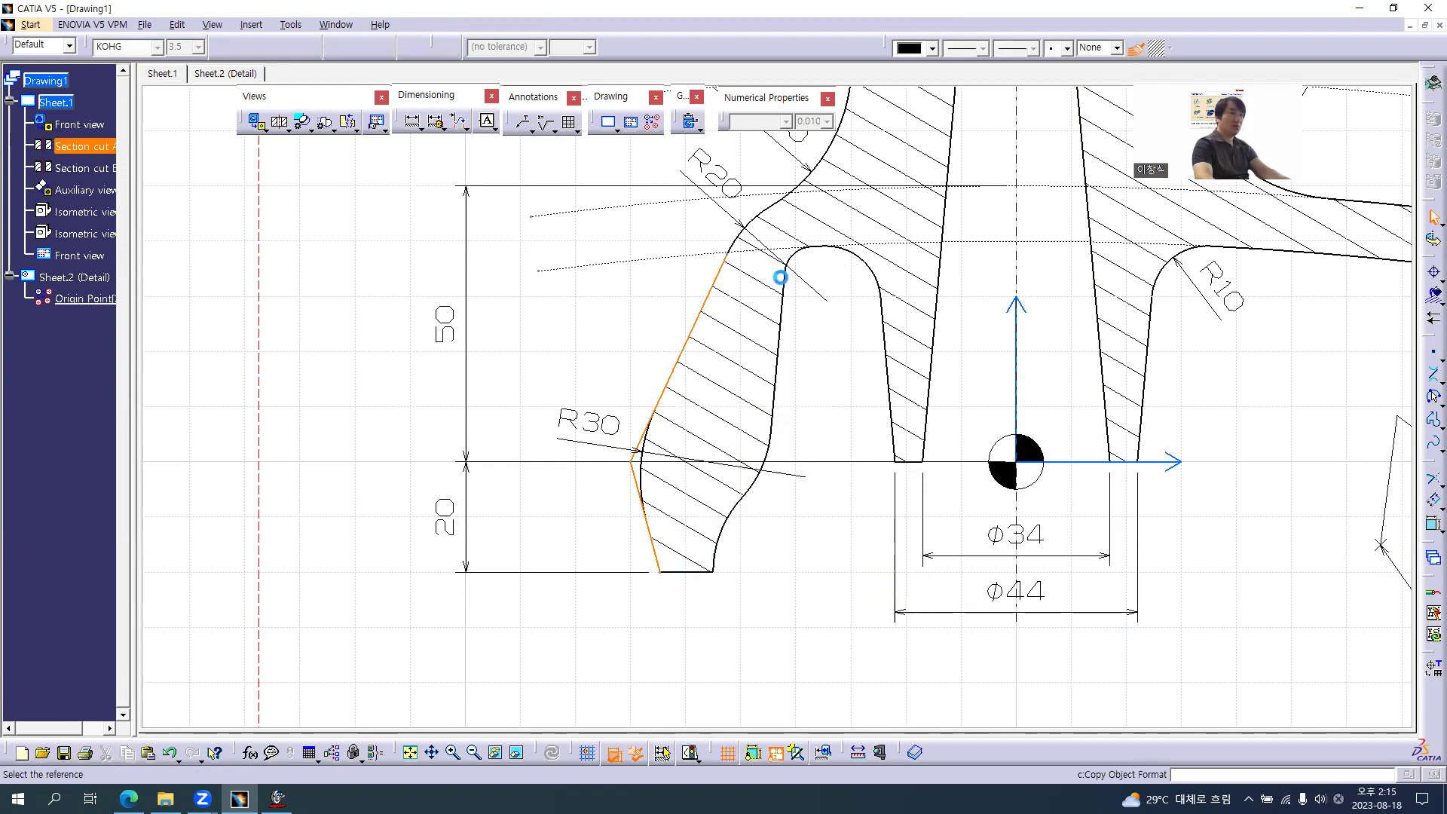
{"action": "left_click", "coordinate": [660, 263]}
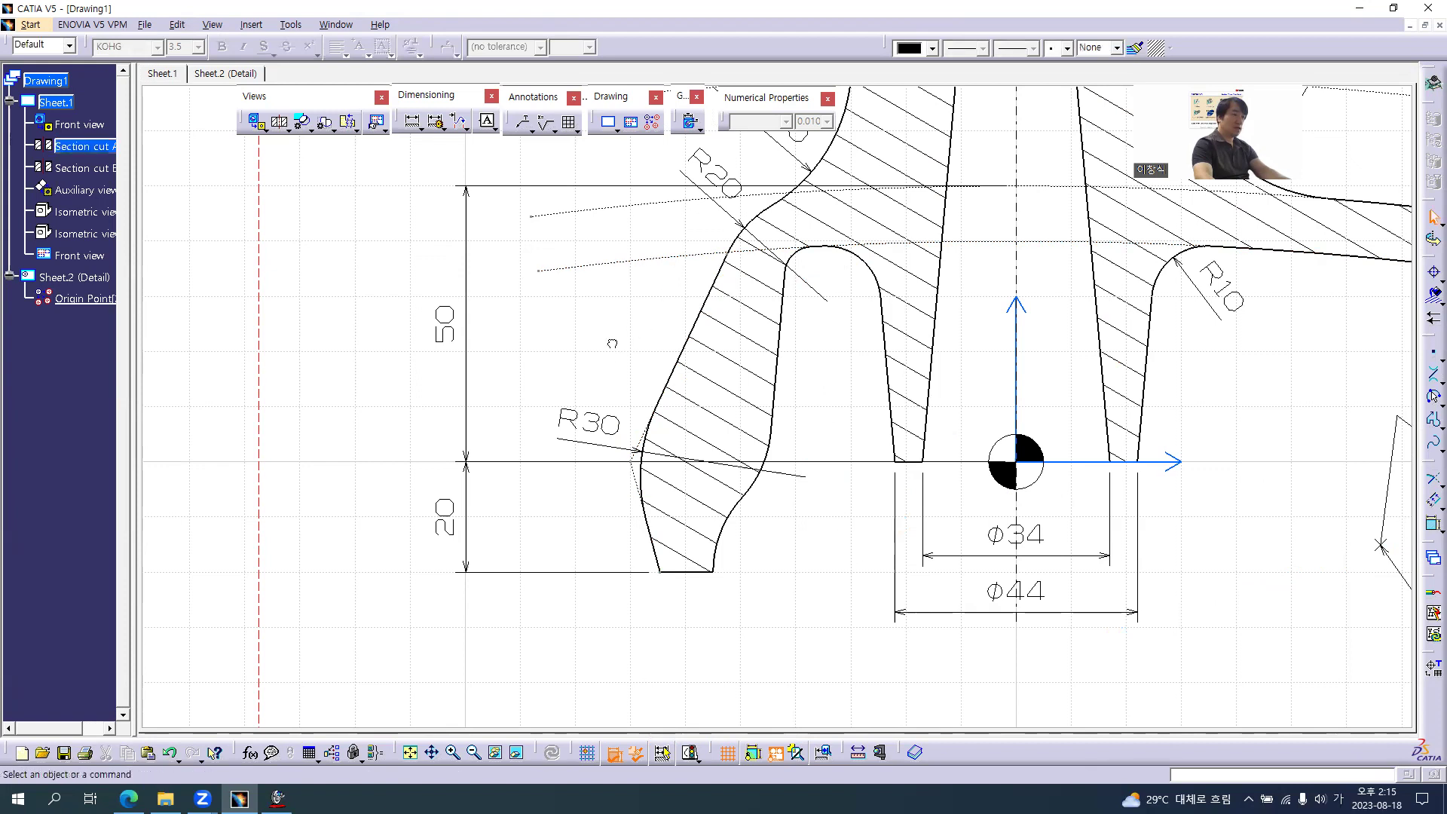
As in the reference PDF, draw a short vertical line up from the trimmed lines' intersection and give it their dotted format
{"action": "key", "text": "alt+Tab"}
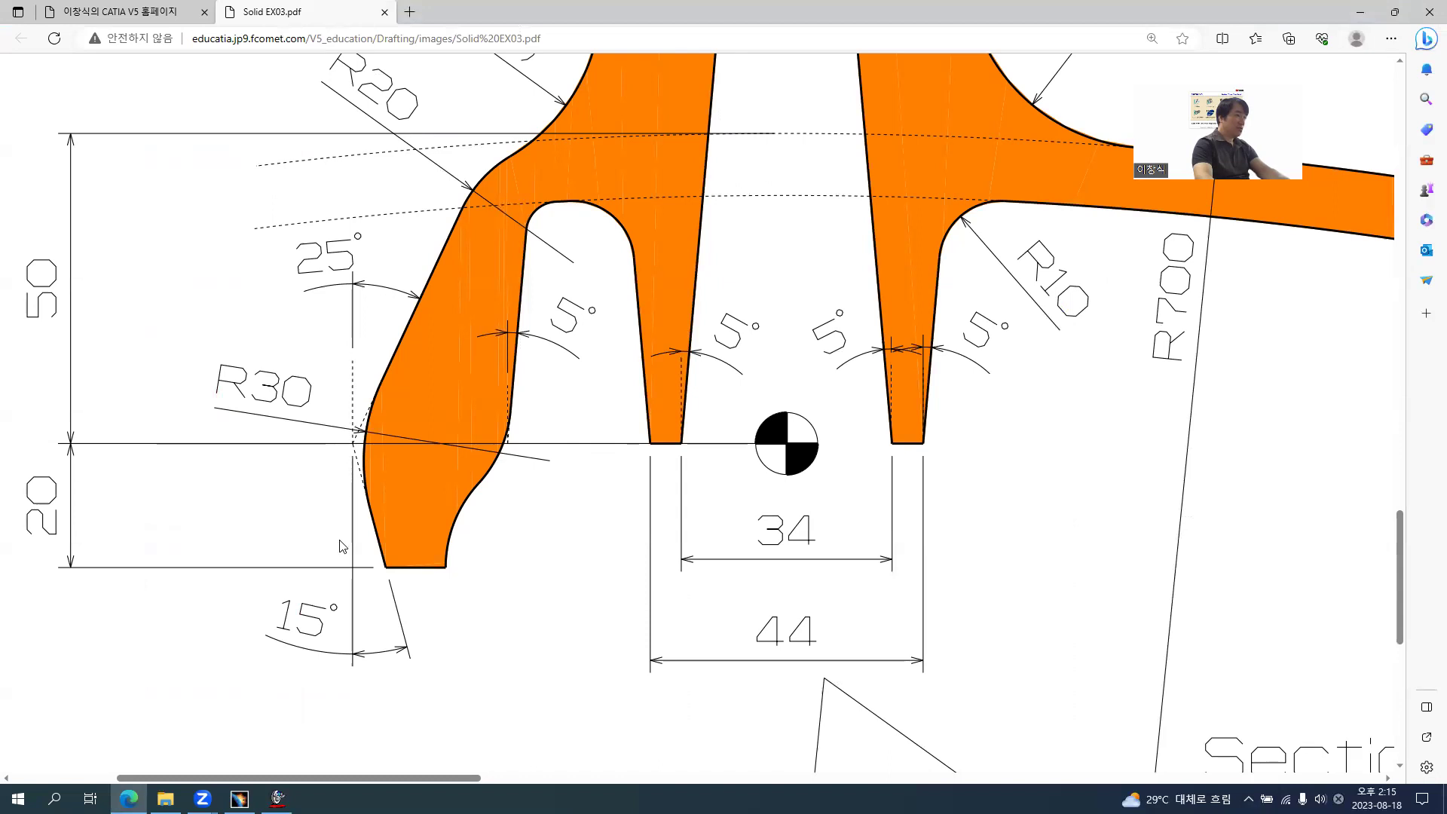
{"action": "key", "text": "alt+Tab"}
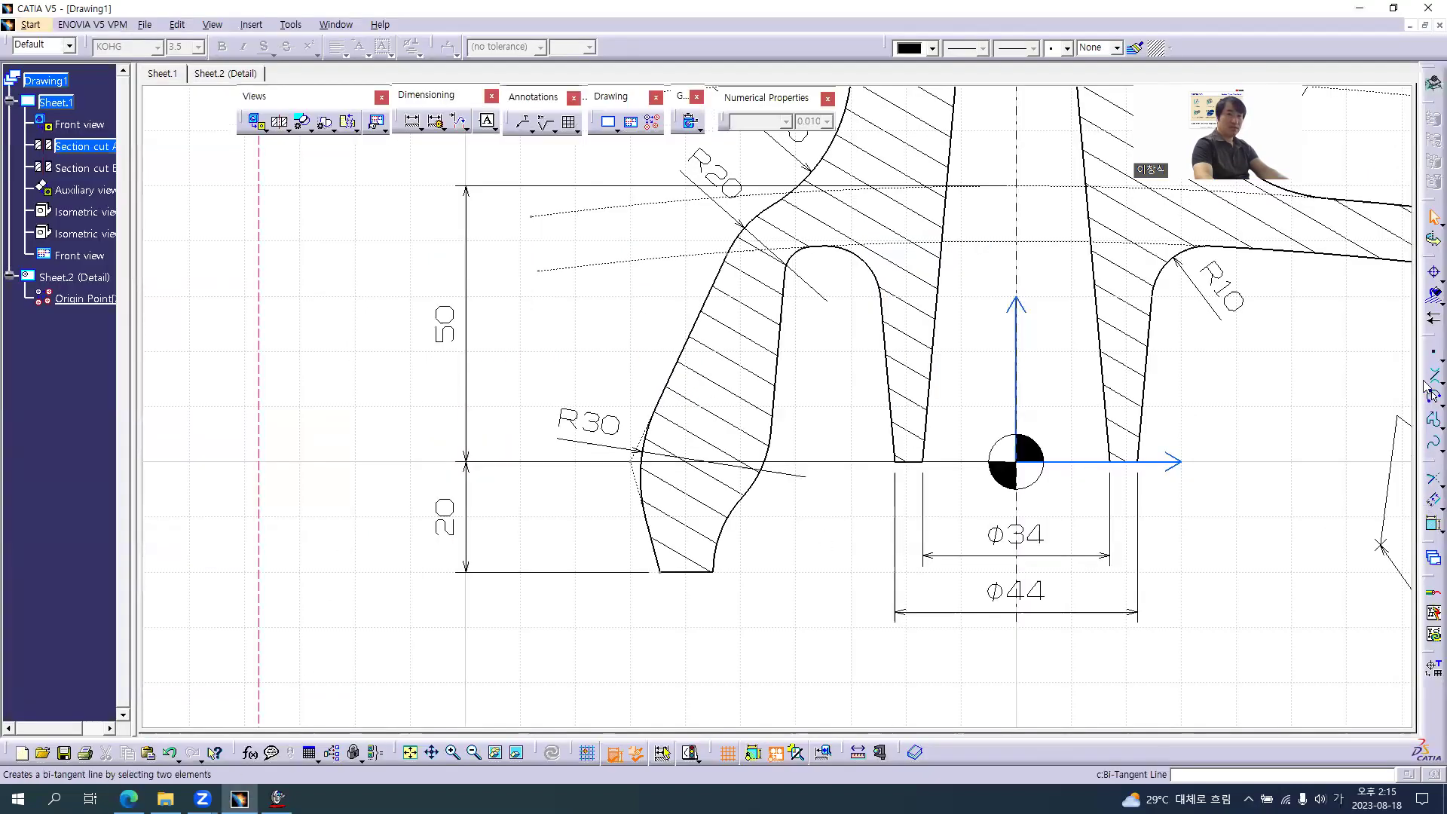
{"action": "left_click", "coordinate": [1429, 393]}
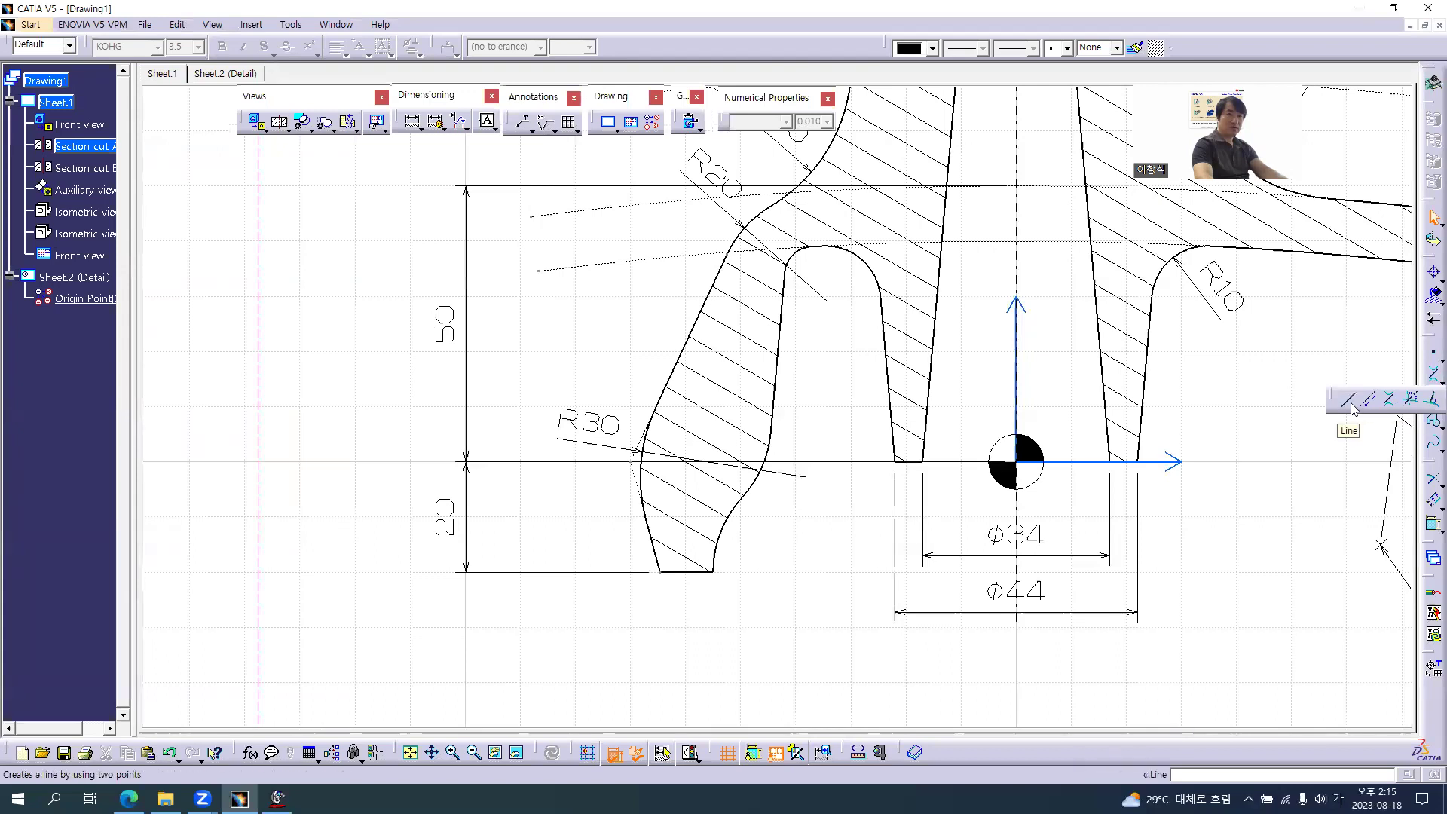
{"action": "left_click", "coordinate": [1349, 404]}
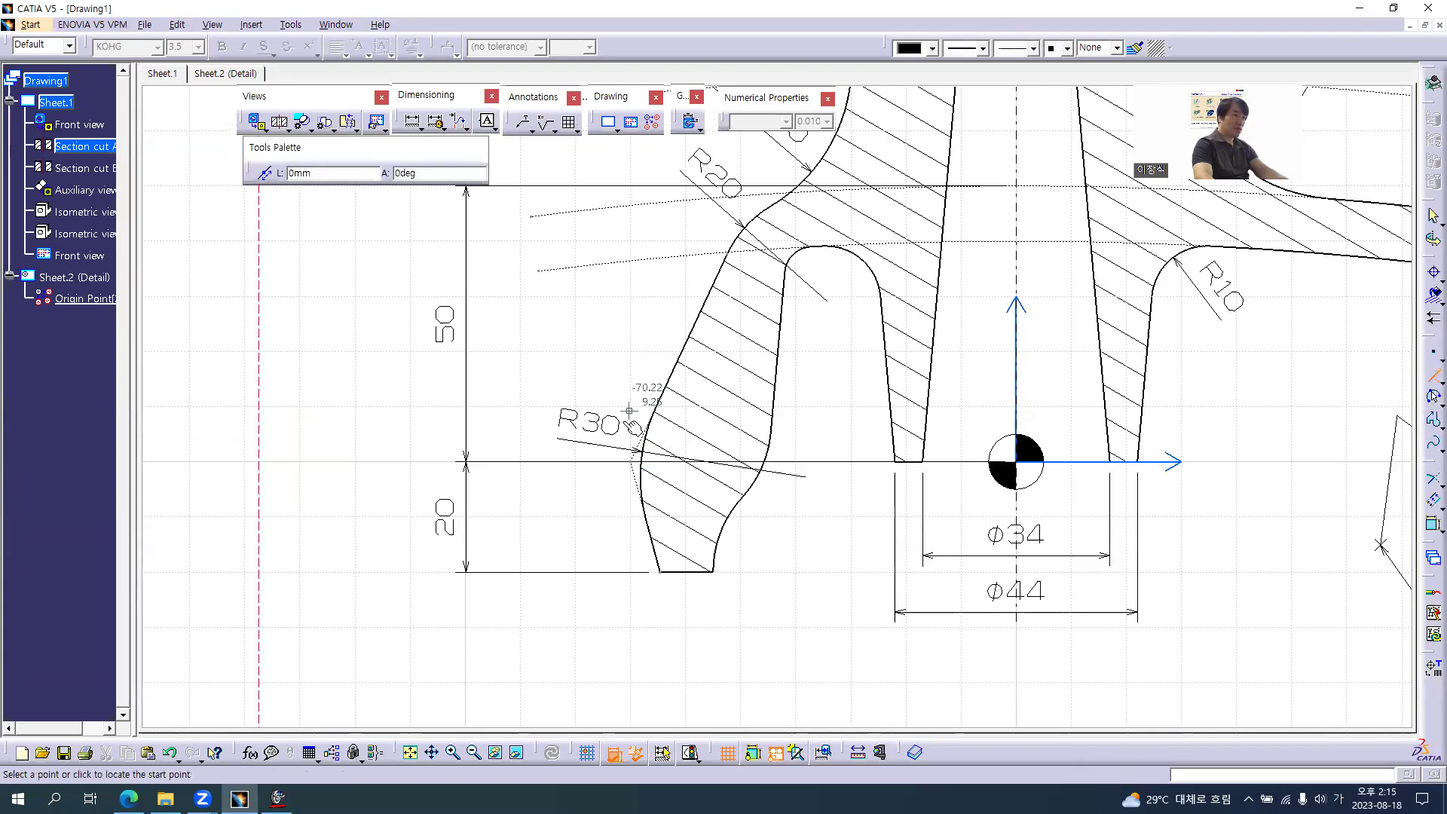
{"action": "mouse_move", "coordinate": [634, 457]}
{"action": "middle_mouse_down"}
{"action": "mouse_move", "coordinate": [846, 423]}
{"action": "mouse_move", "coordinate": [841, 358]}
{"action": "middle_mouse_up"}
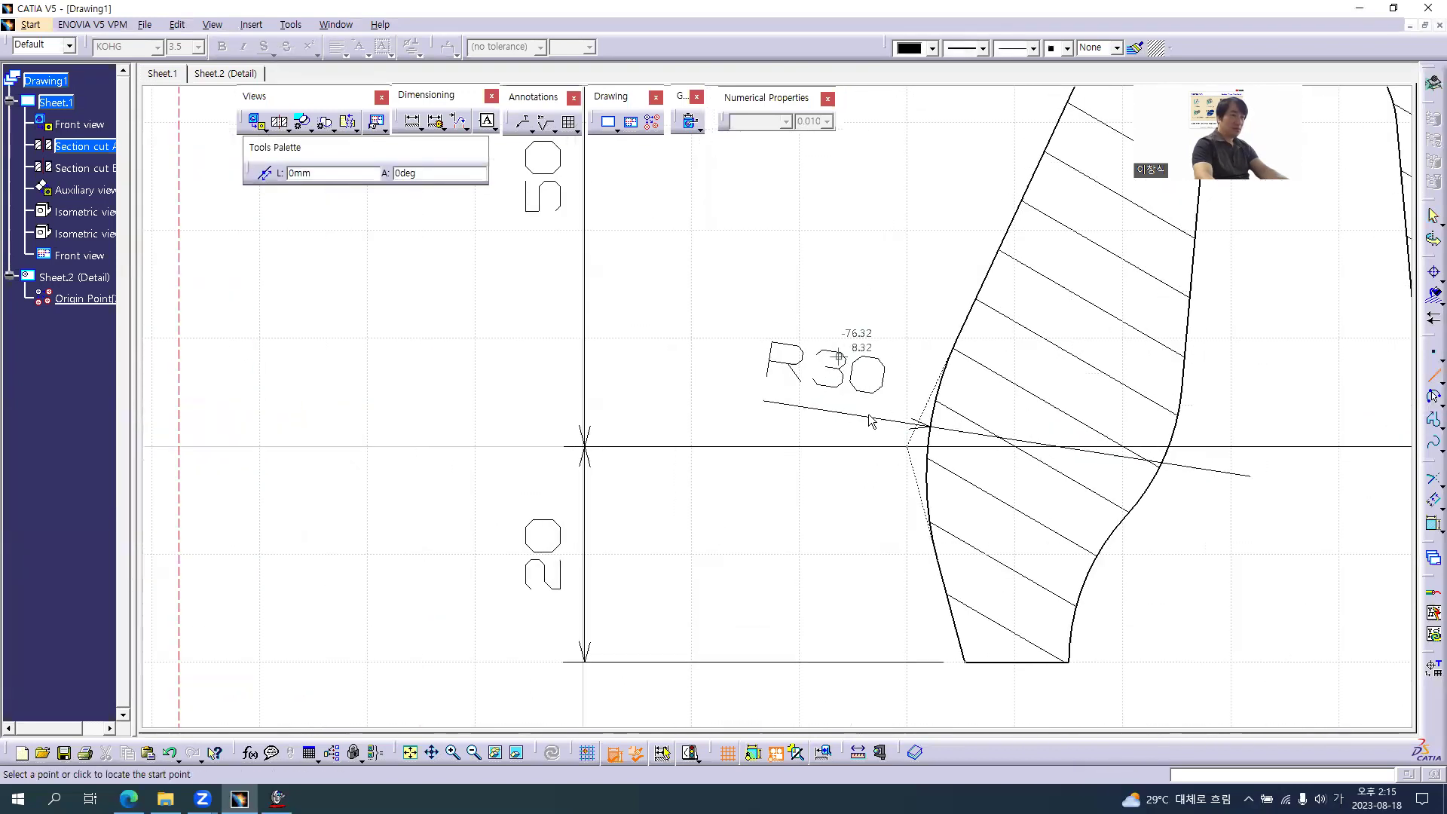
{"action": "left_click", "coordinate": [906, 446]}
{"action": "left_click", "coordinate": [906, 345]}
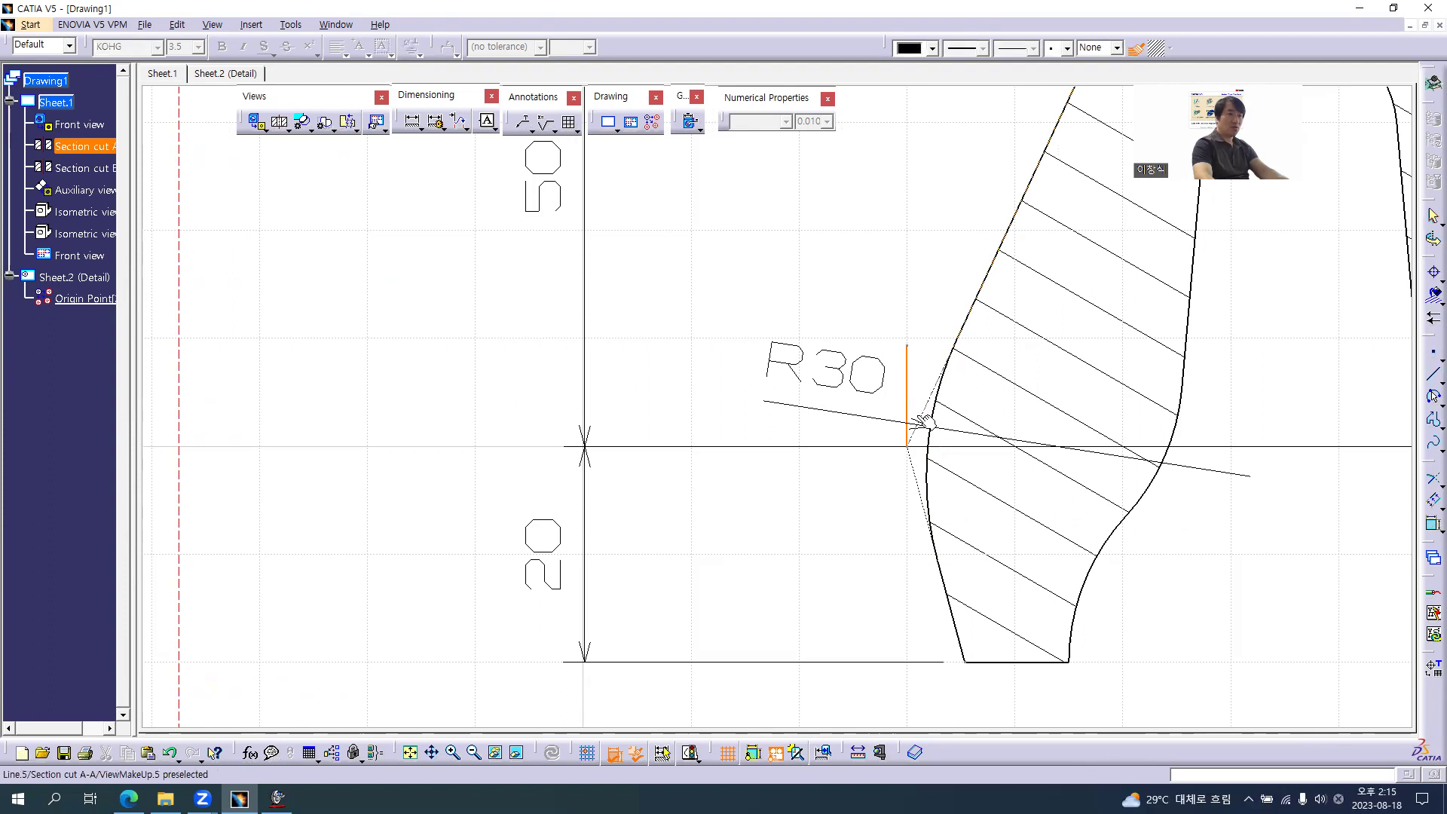
{"action": "key", "text": "Delete"}
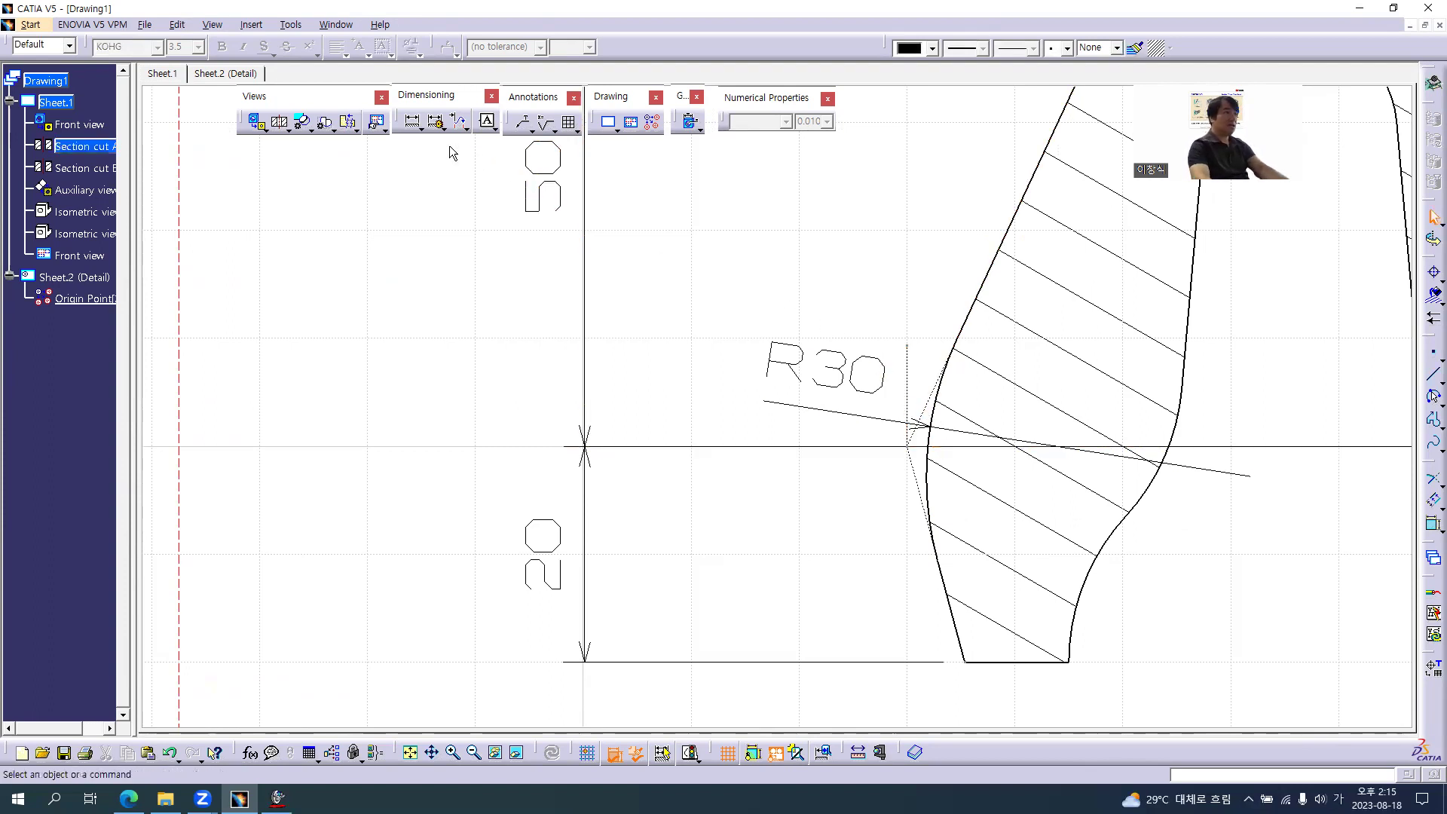
Dimension the angle between the dotted vertical line and the left wall's upper slanted edge, placed above the R30 value
{"action": "left_click", "coordinate": [412, 120]}
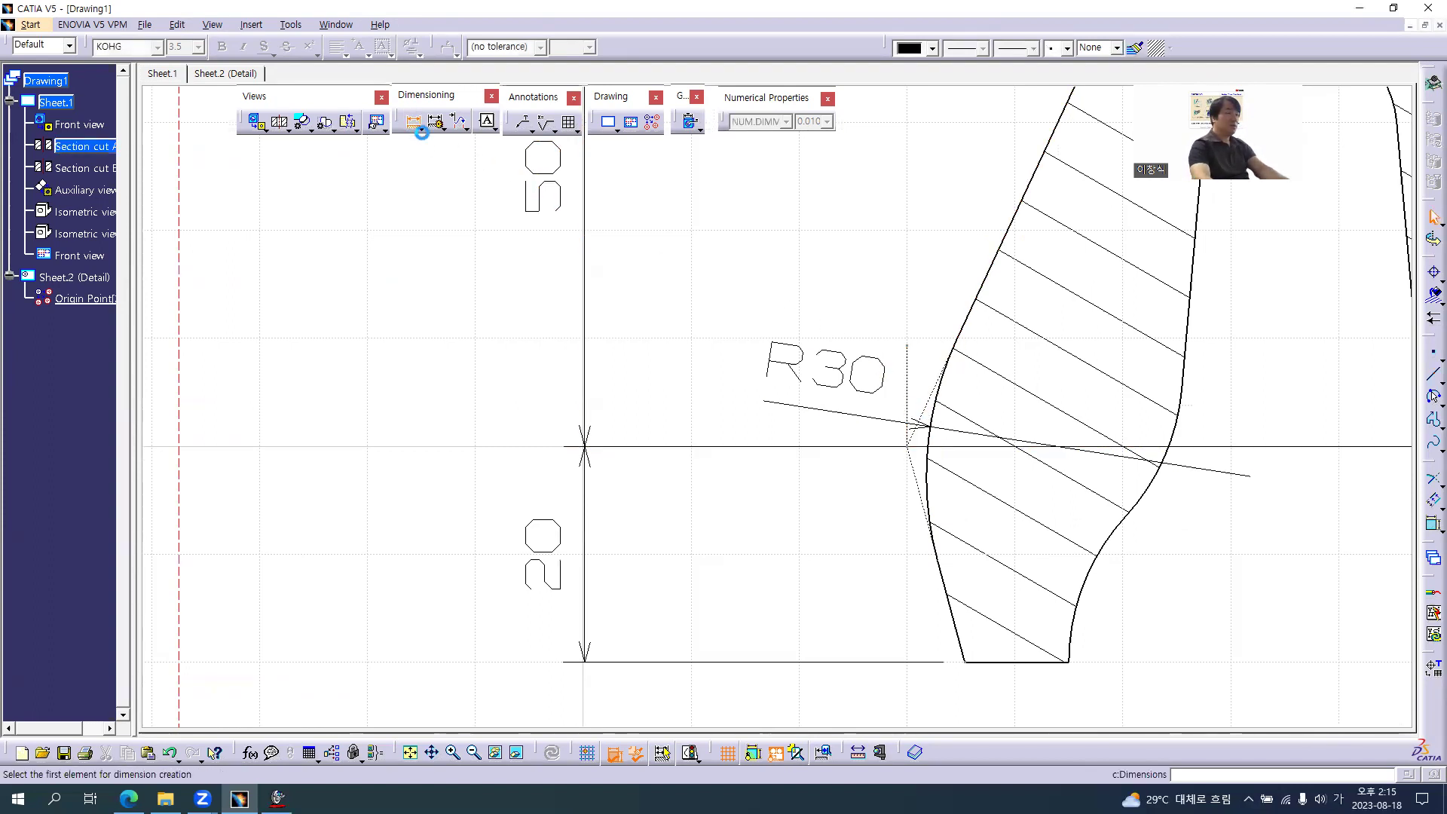
{"action": "left_click", "coordinate": [919, 411]}
{"action": "left_click", "coordinate": [938, 405]}
{"action": "middle_click_drag", "start_coordinate": [897, 294], "coordinate": [753, 488]}
{"action": "key", "text": "alt+Tab"}
{"action": "key", "text": "alt+Tab"}
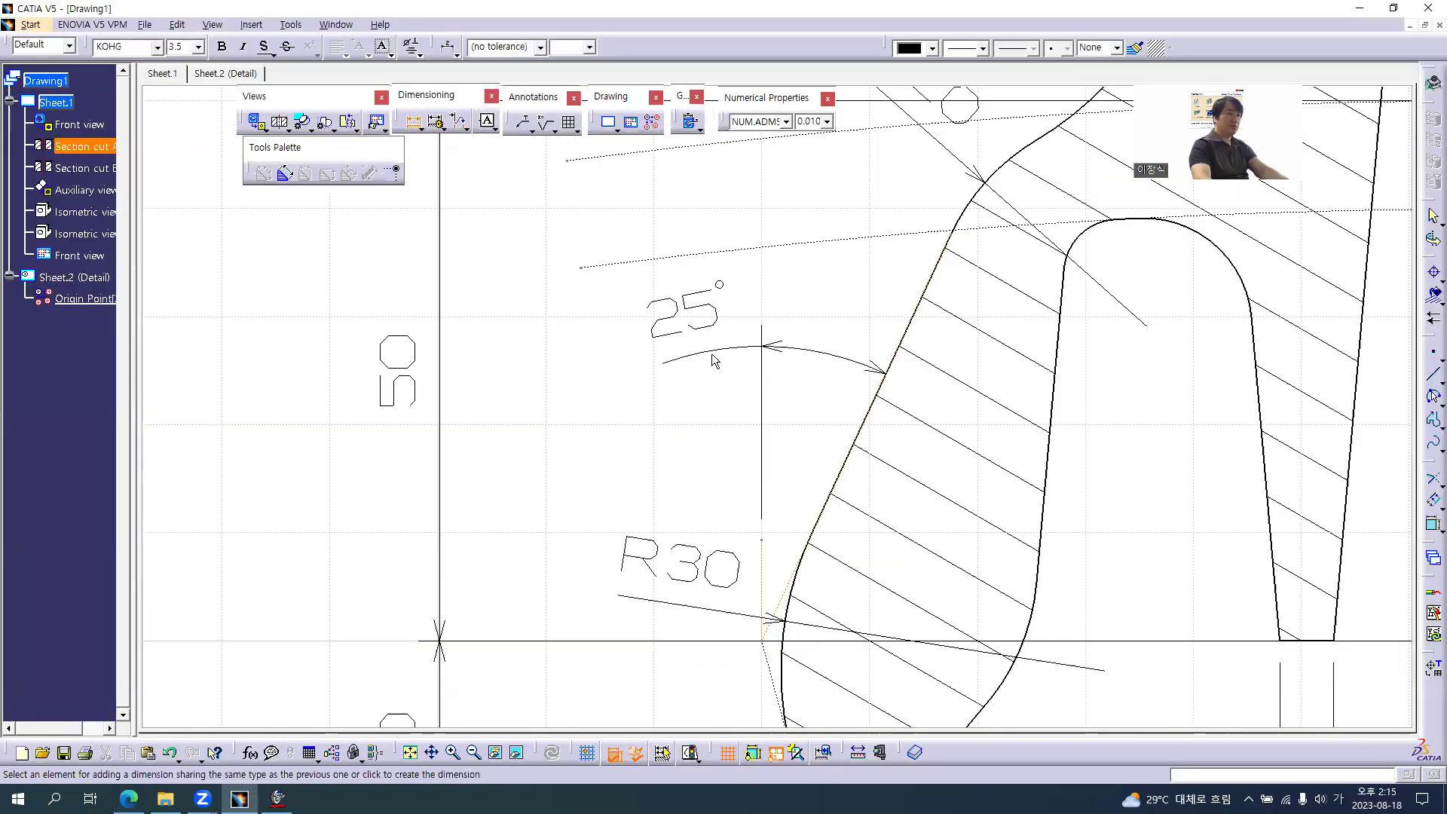
{"action": "left_click", "coordinate": [719, 364]}
Dimension the angle between the dotted vertical line and the left wall's lower slanted edge, using angle Sector 3 and placed below the wall
{"action": "key", "text": "alt+Tab"}
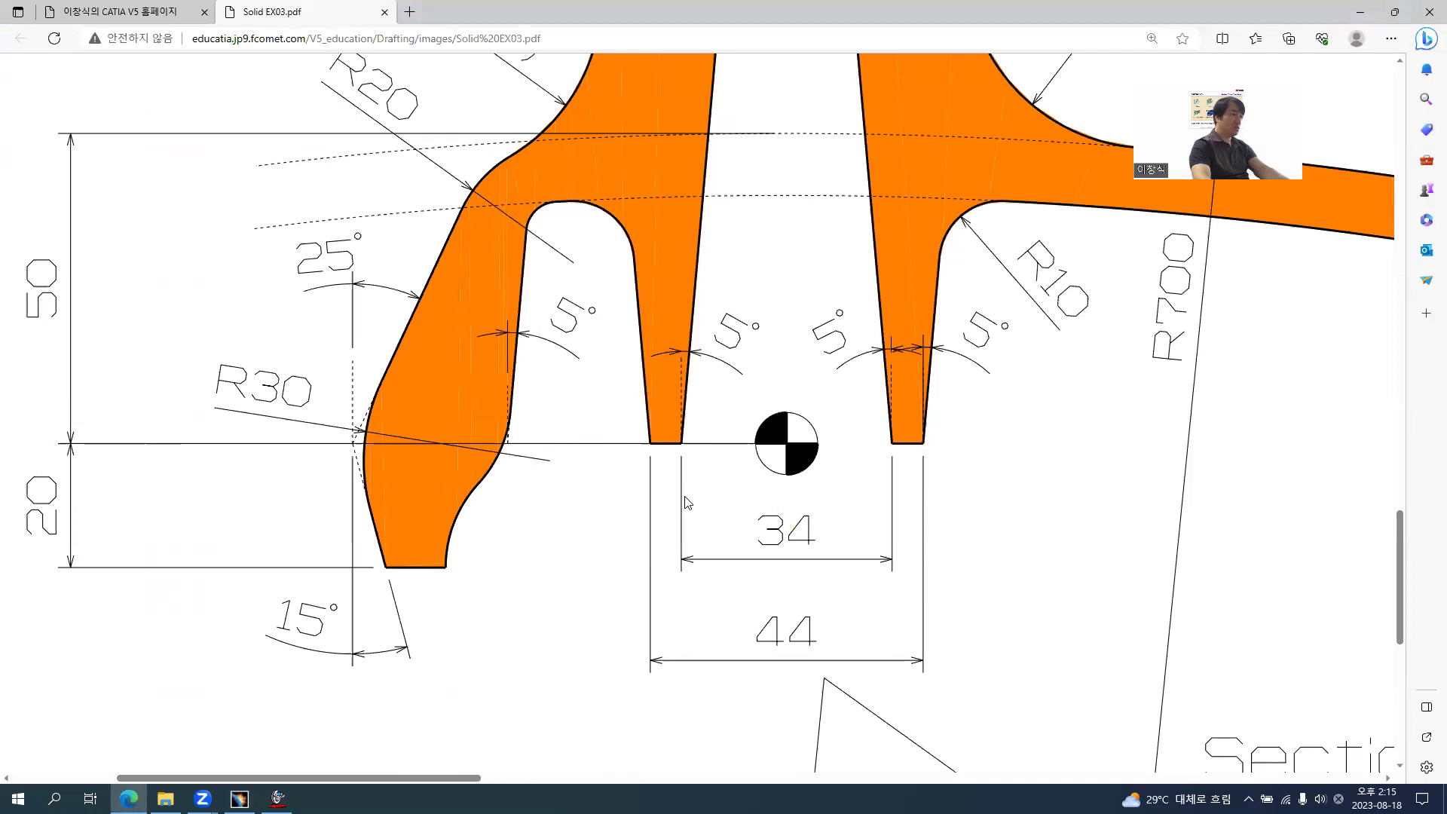
{"action": "key", "text": "alt+Tab"}
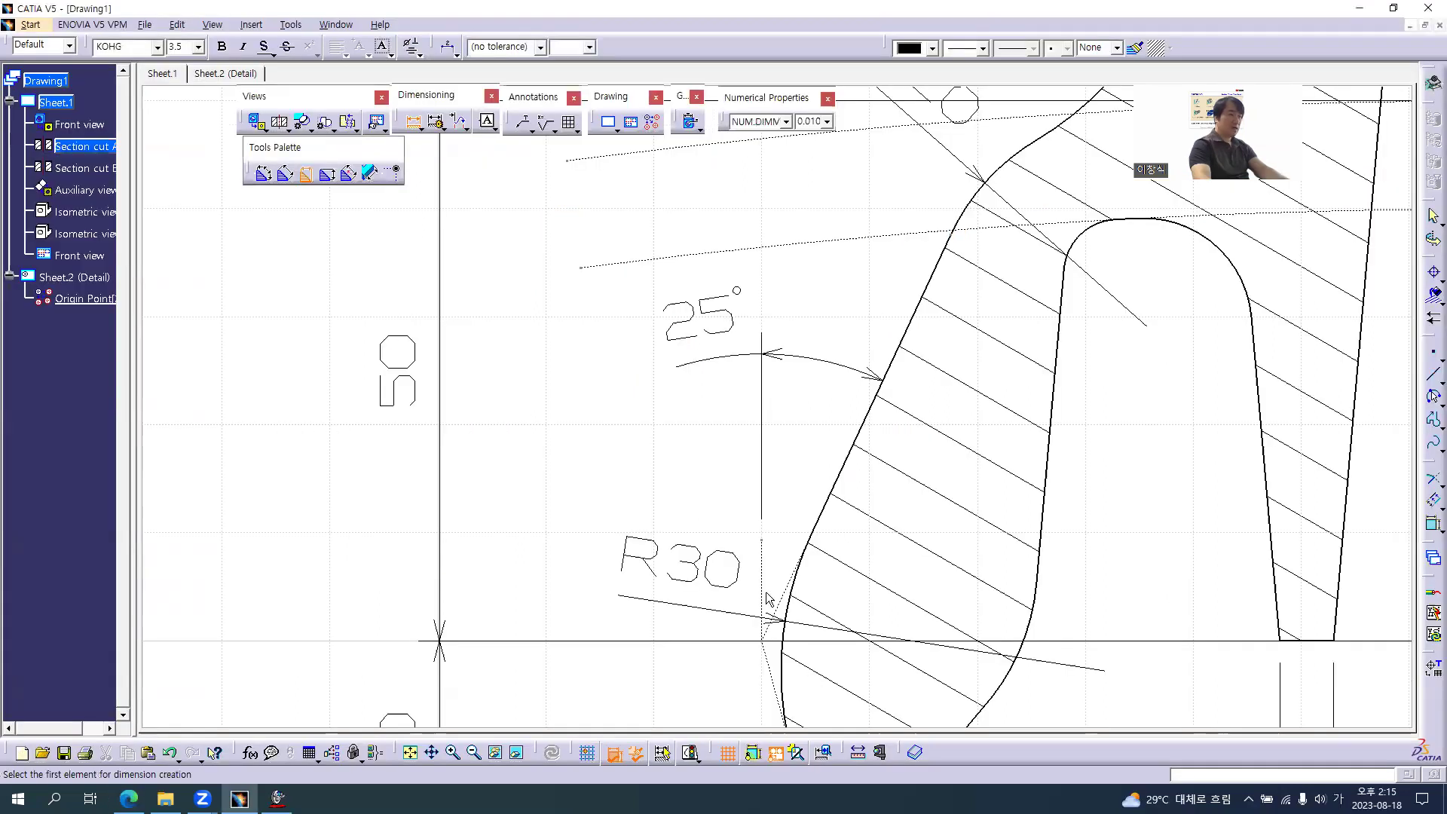
{"action": "middle_click_drag", "start_coordinate": [867, 617], "coordinate": [814, 293]}
{"action": "left_click", "coordinate": [751, 470]}
{"action": "middle_click_drag", "start_coordinate": [800, 655], "coordinate": [762, 413]}
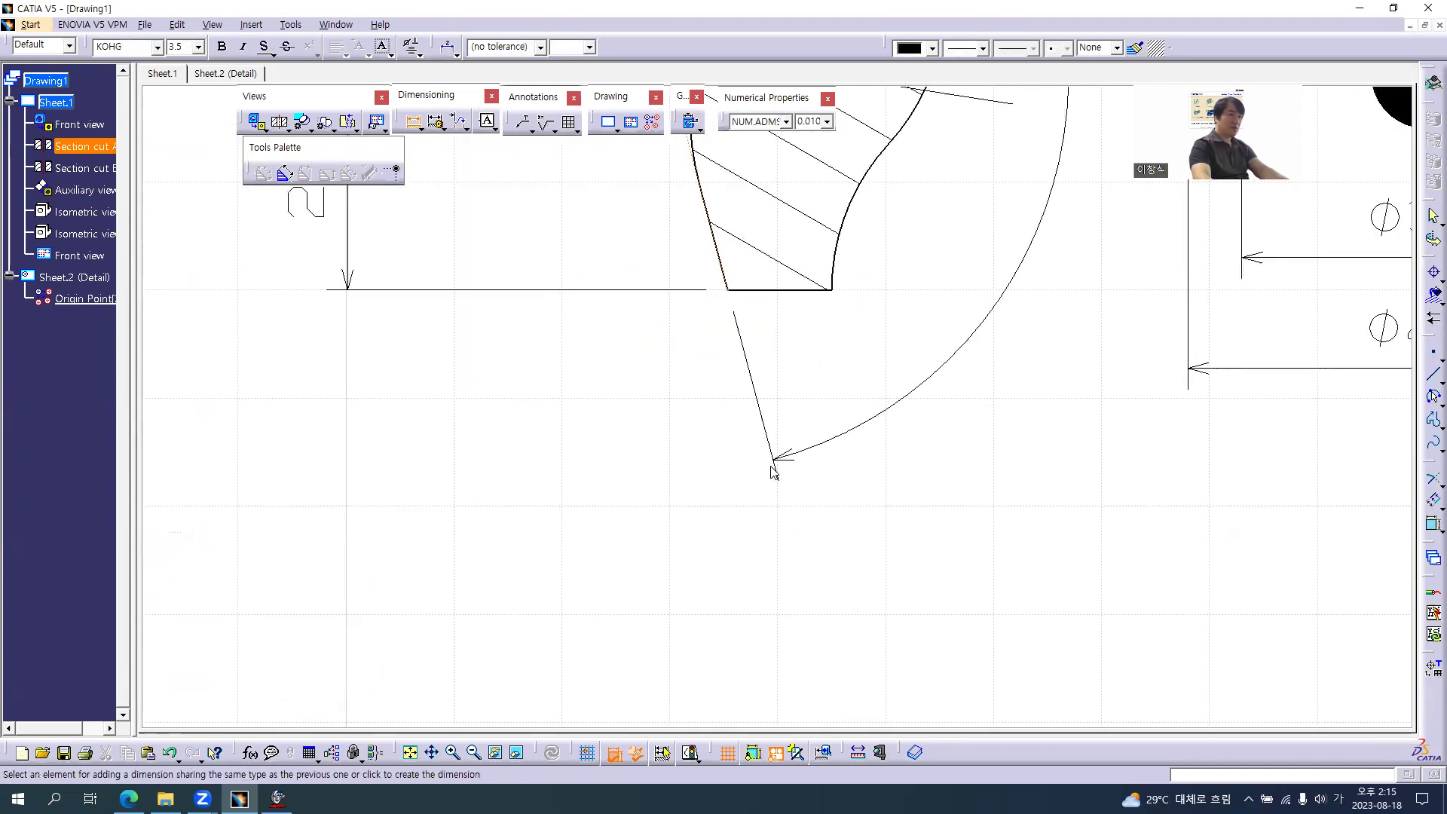
{"action": "right_click", "coordinate": [773, 466]}
{"action": "mouse_move", "coordinate": [874, 538]}
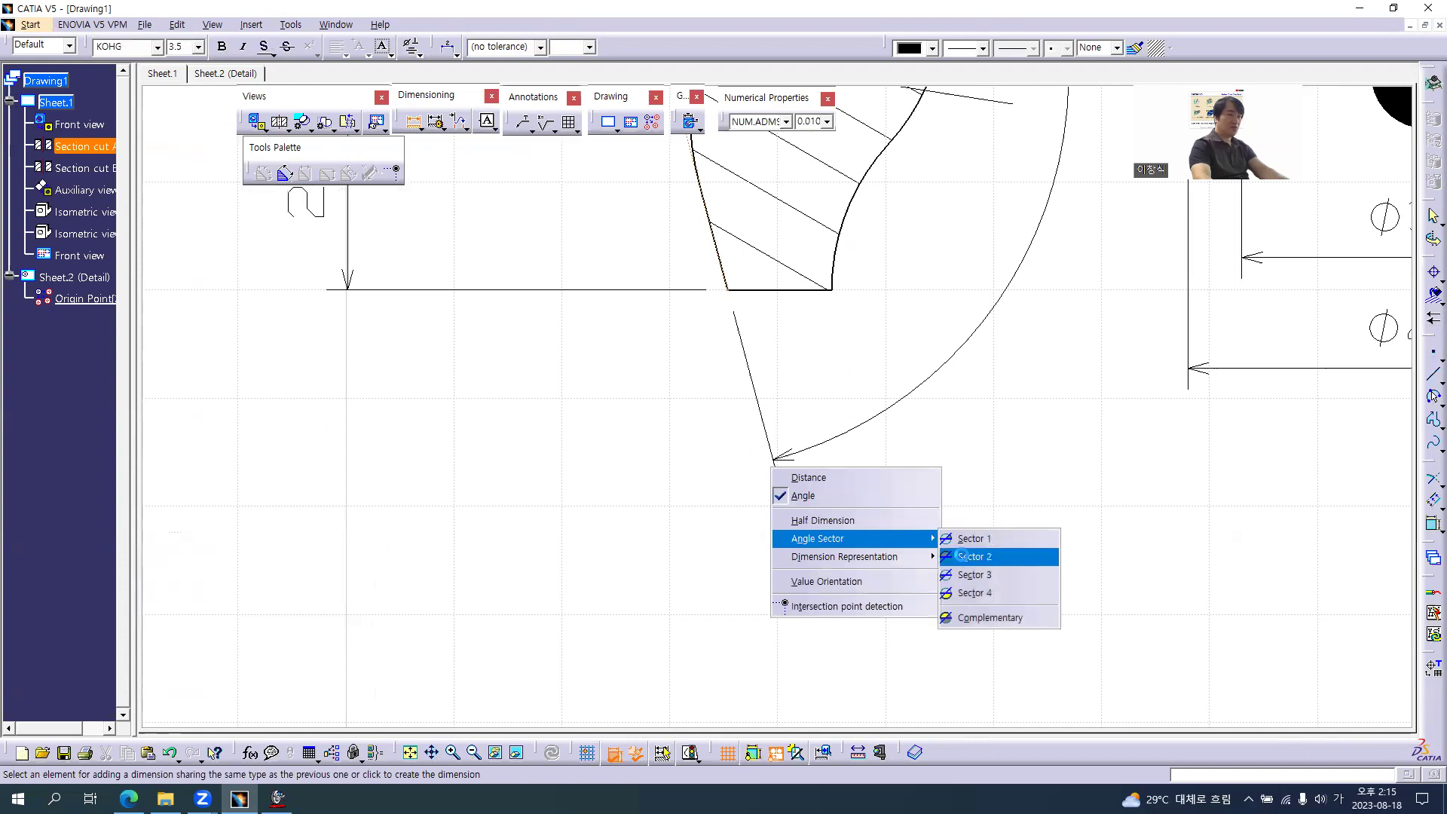
{"action": "left_click", "coordinate": [962, 556]}
{"action": "right_click", "coordinate": [711, 472]}
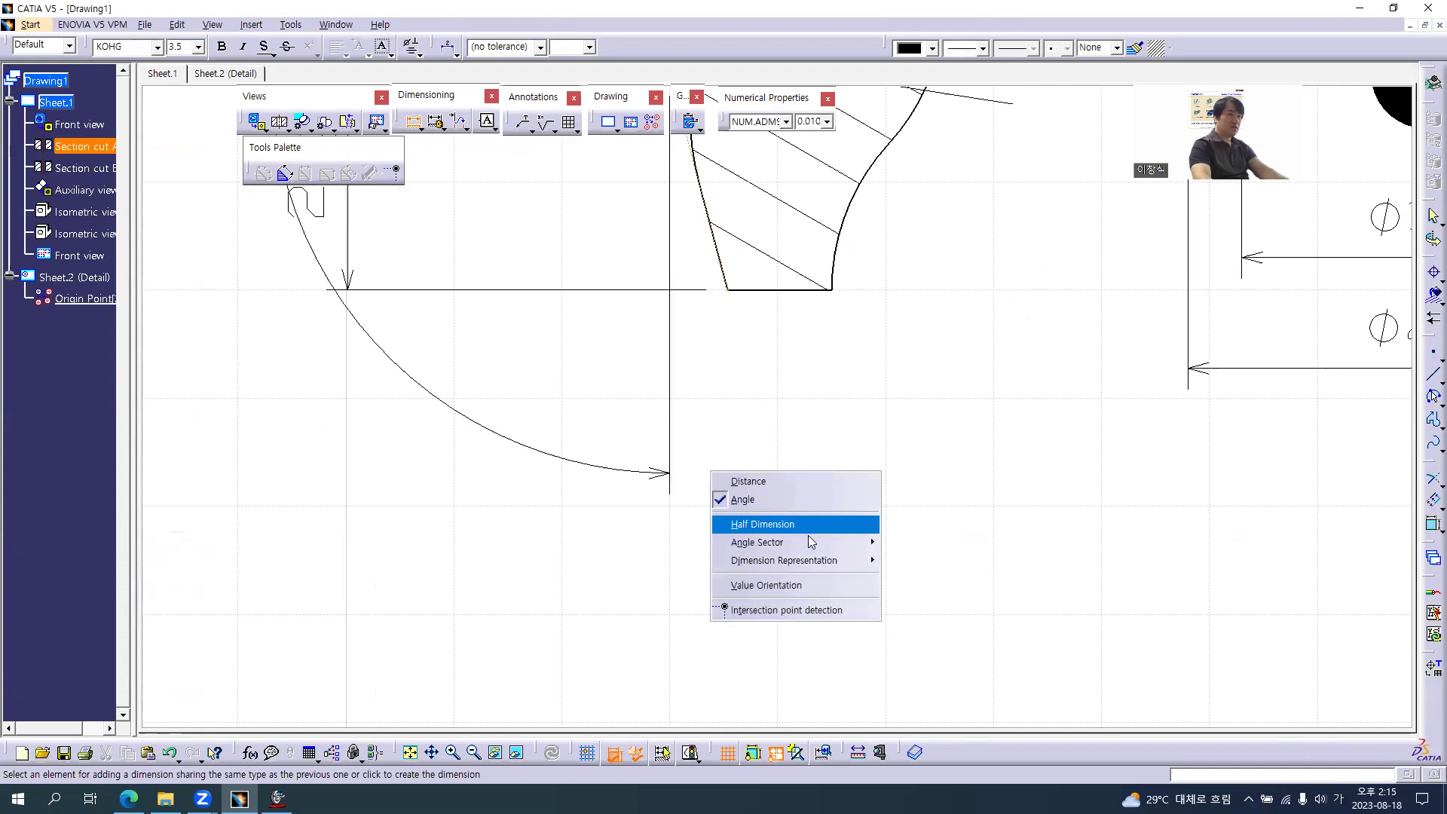
{"action": "mouse_move", "coordinate": [870, 548]}
{"action": "left_click", "coordinate": [927, 576]}
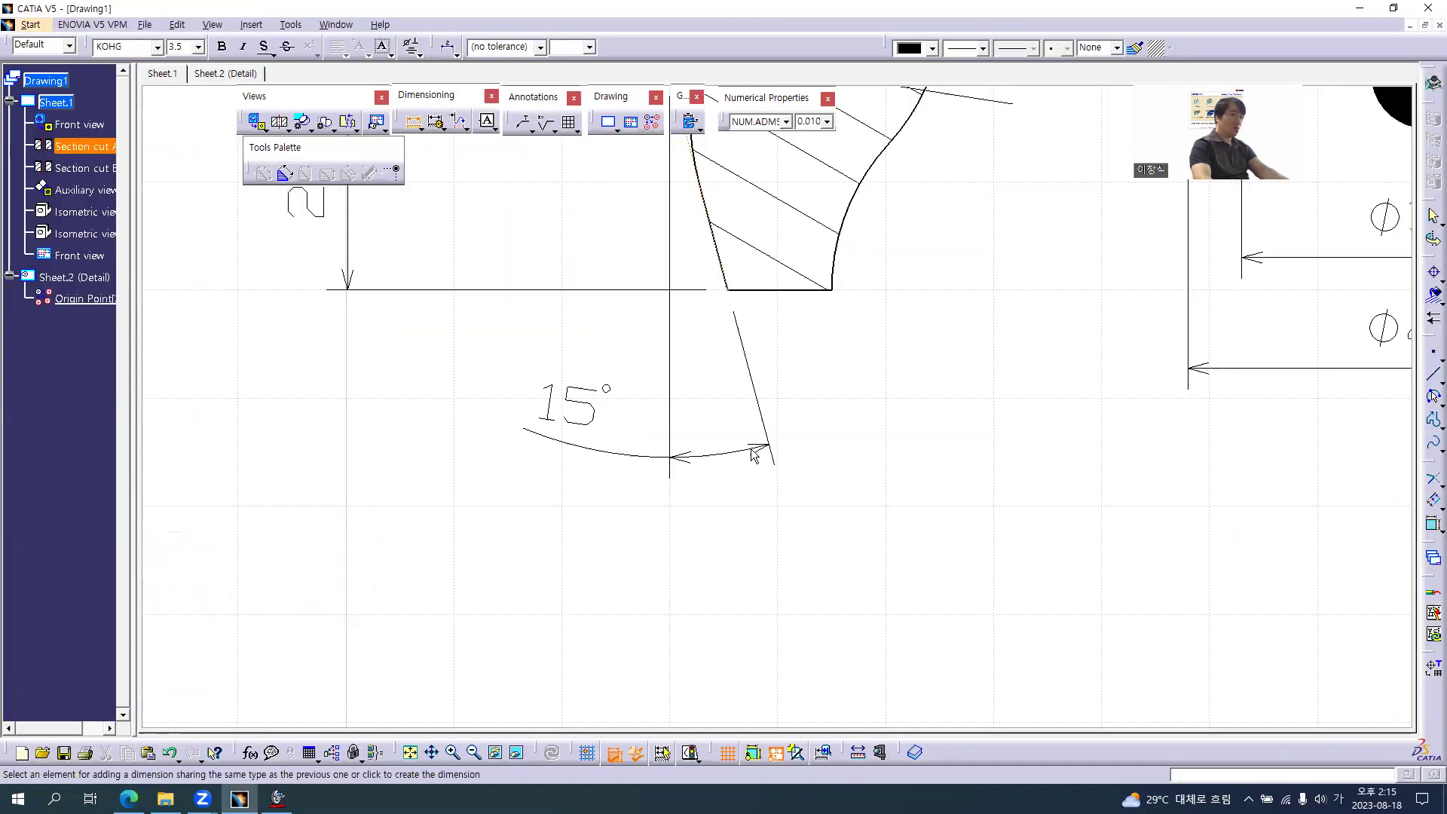
{"action": "left_click", "coordinate": [754, 450]}
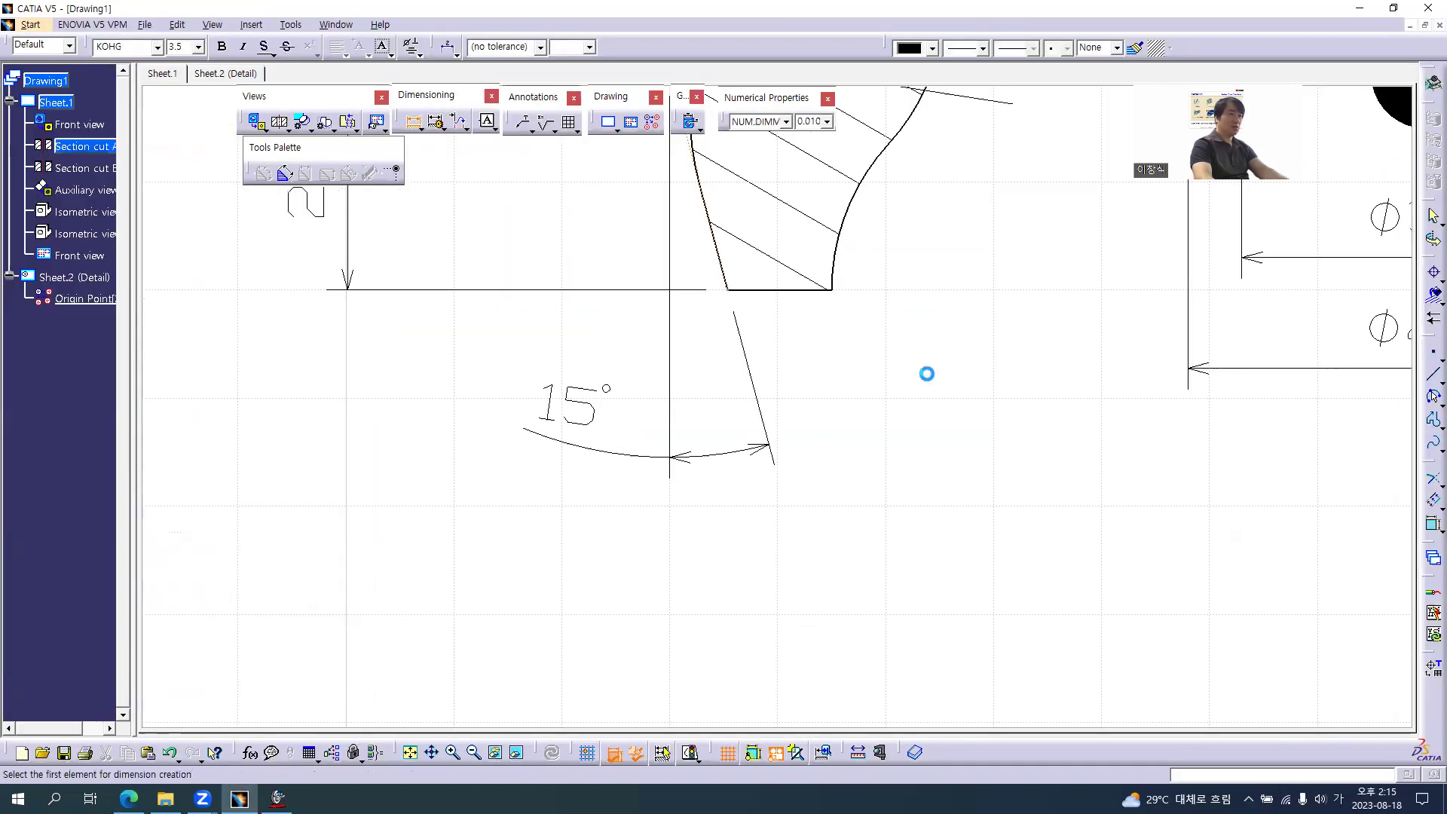
{"action": "middle_click_drag", "start_coordinate": [927, 372], "coordinate": [897, 526]}
{"action": "mouse_move", "coordinate": [817, 407]}
{"action": "middle_mouse_down"}
{"action": "mouse_move", "coordinate": [706, 407]}
{"action": "mouse_move", "coordinate": [700, 368]}
{"action": "middle_mouse_up"}
{"action": "middle_click_drag", "start_coordinate": [607, 397], "coordinate": [702, 472]}
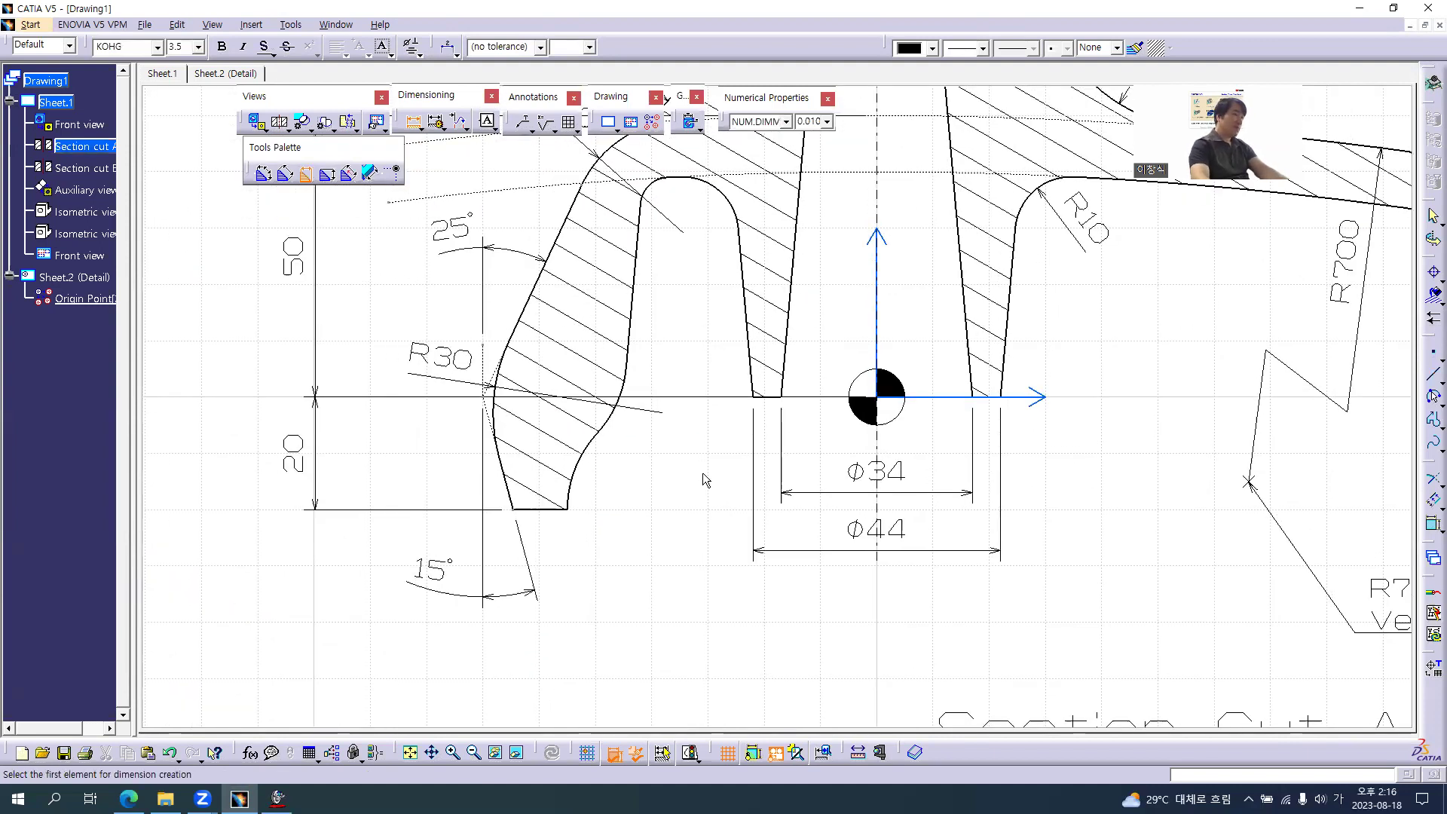
Following the reference PDF, duplicate the geometry of the left wall's inner slanted edge in Section A-A
{"action": "key", "text": "alt+Tab"}
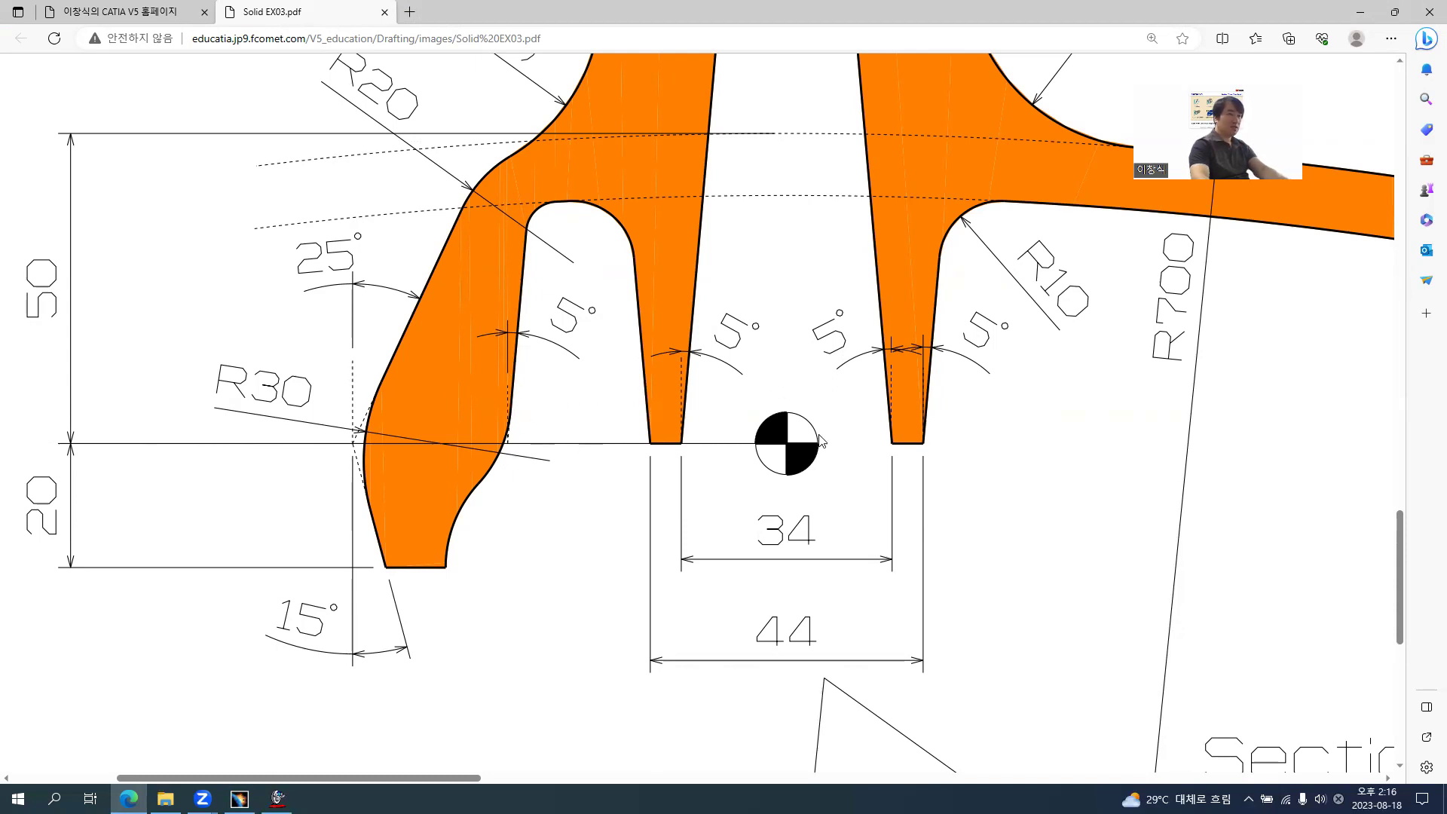
{"action": "key", "text": "alt+Tab"}
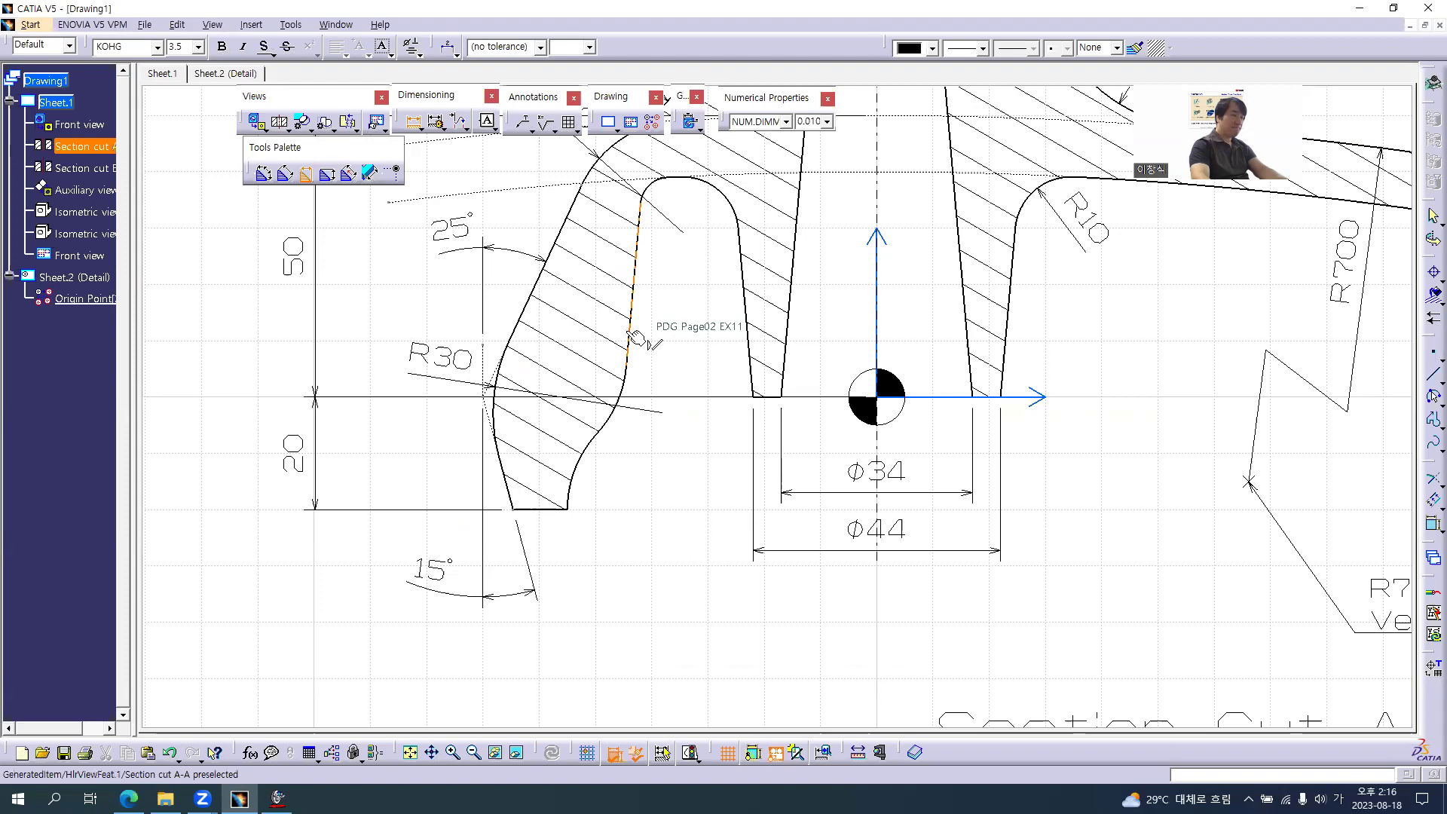
{"action": "key", "text": "alt+Tab"}
{"action": "key", "text": "alt+Tab"}
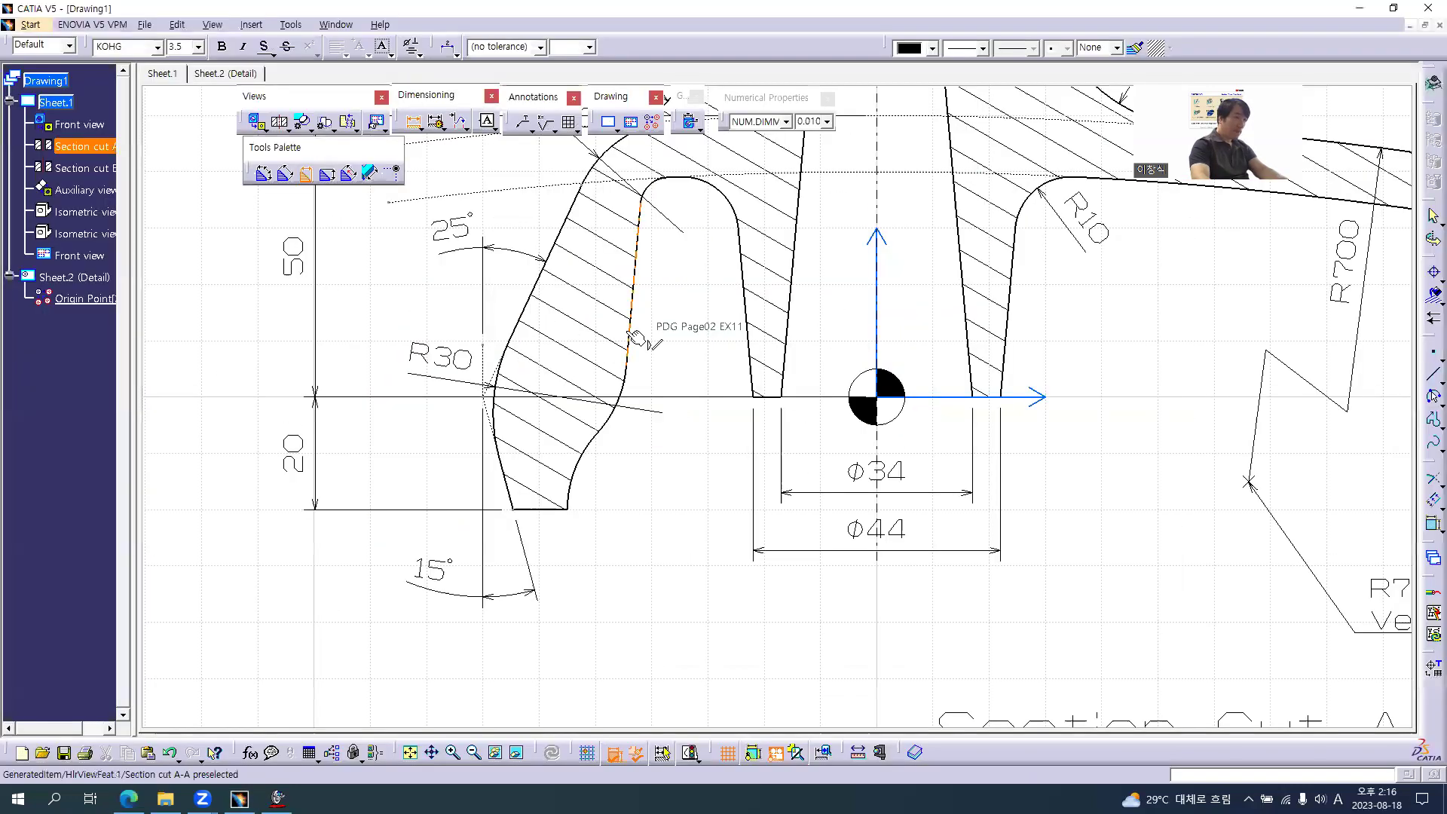
{"action": "right_click", "coordinate": [630, 338]}
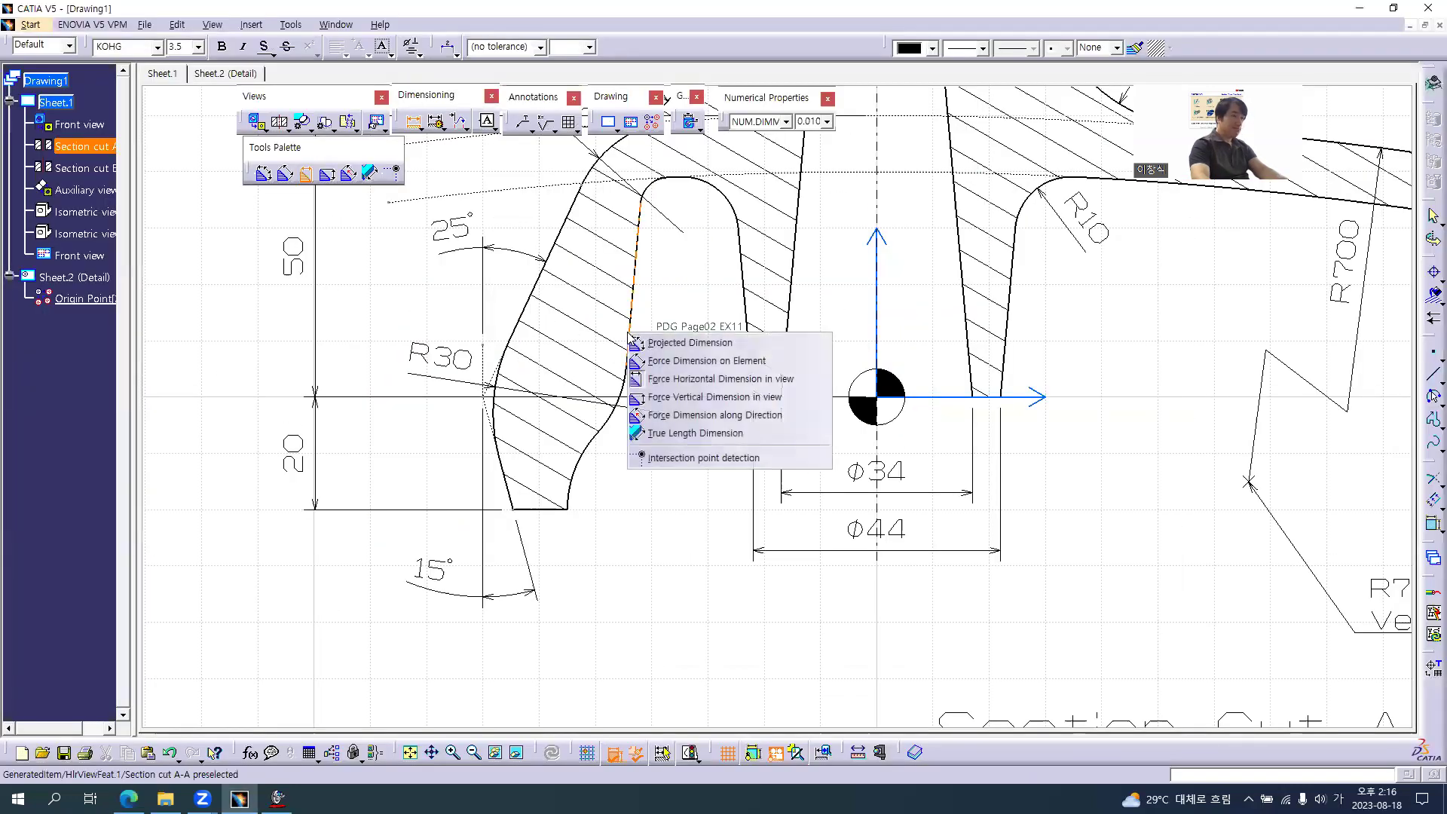
{"action": "key", "text": "Escape"}
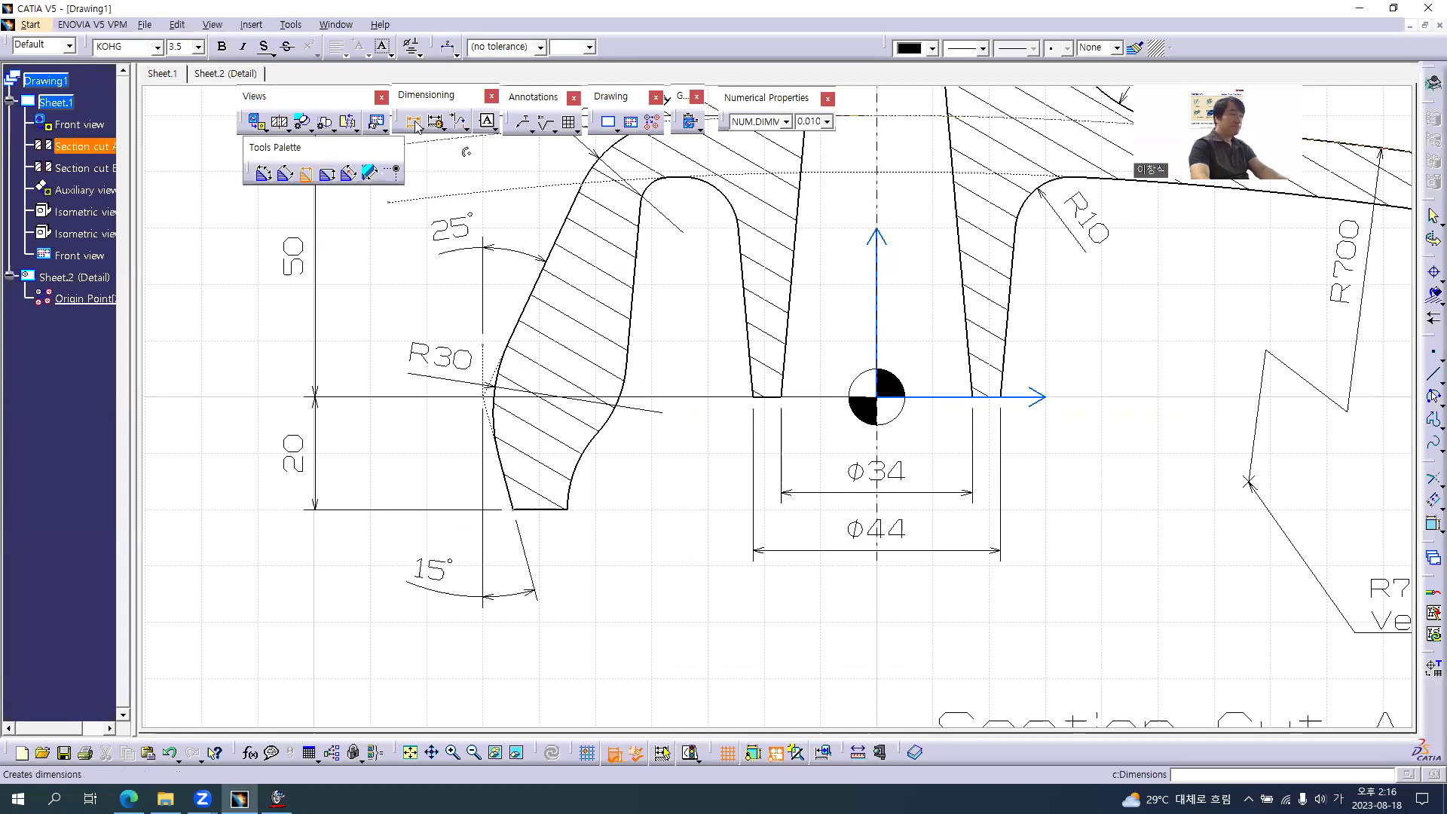
{"action": "key", "text": "Escape"}
{"action": "right_click", "coordinate": [630, 338]}
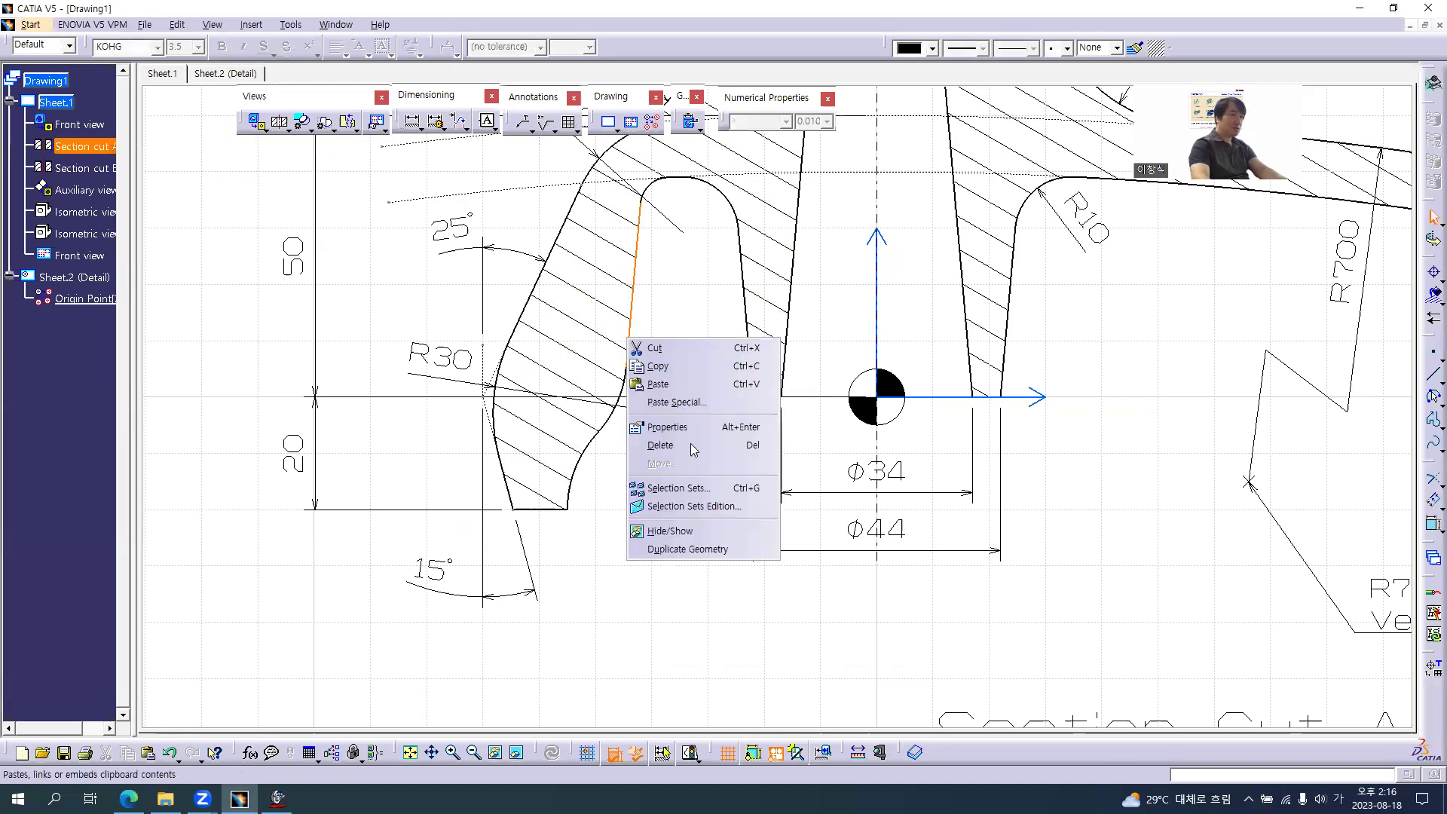
{"action": "left_click", "coordinate": [669, 548]}
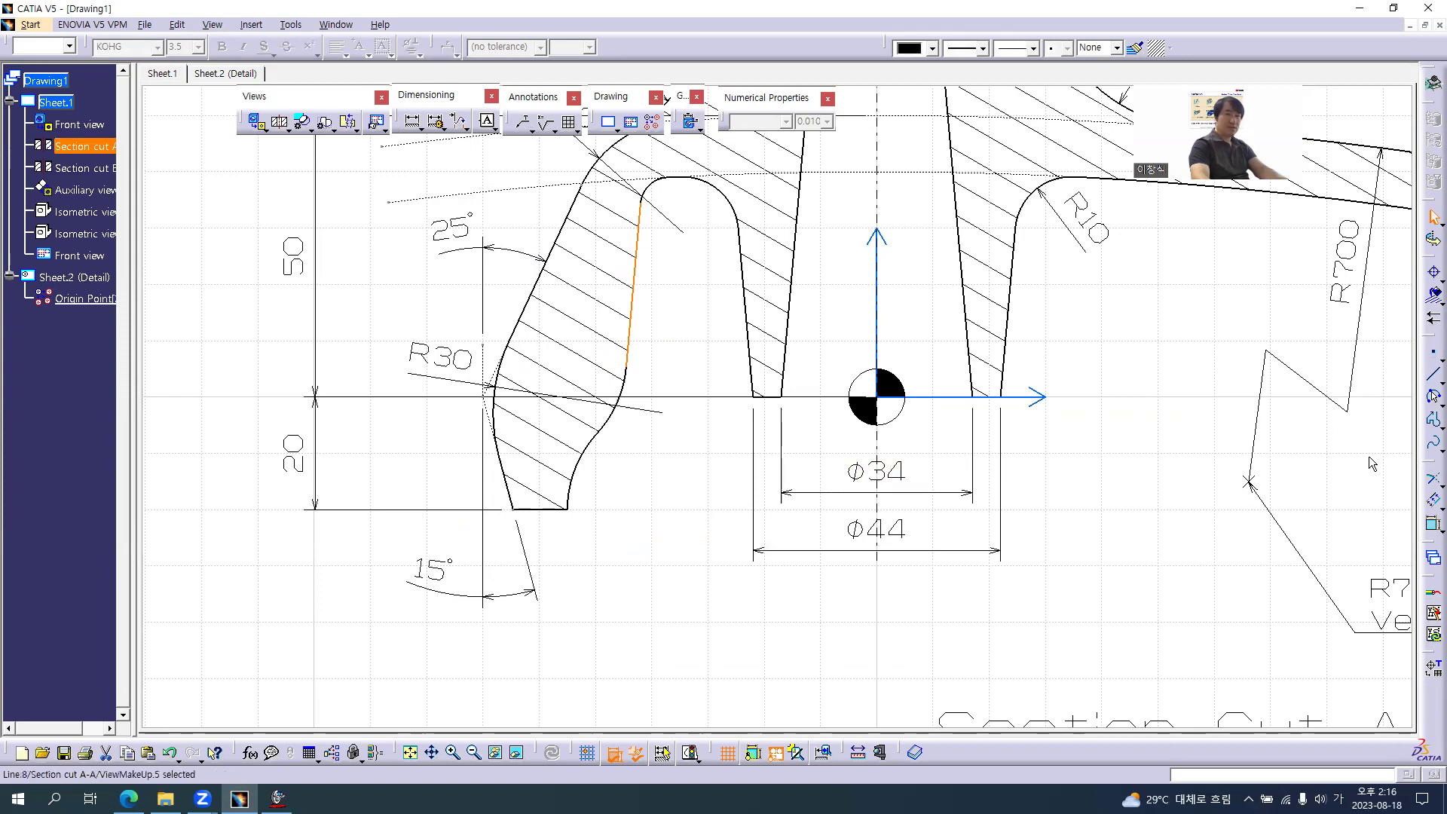
Extend the duplicated inner edge line down to the horizontal base line through the origin
{"action": "left_click", "coordinate": [1310, 486]}
{"action": "left_click", "coordinate": [1433, 480]}
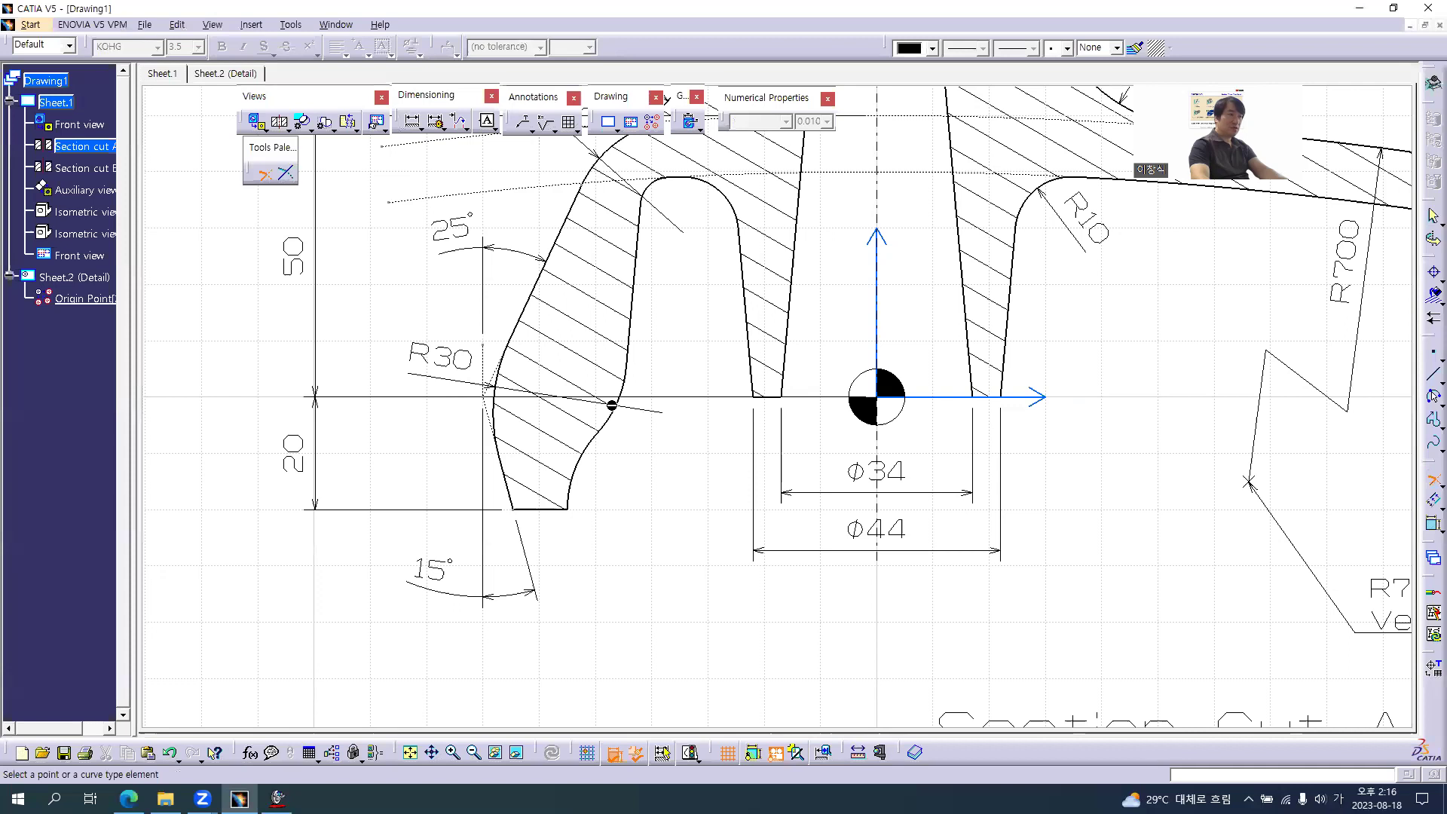
{"action": "left_click", "coordinate": [631, 351]}
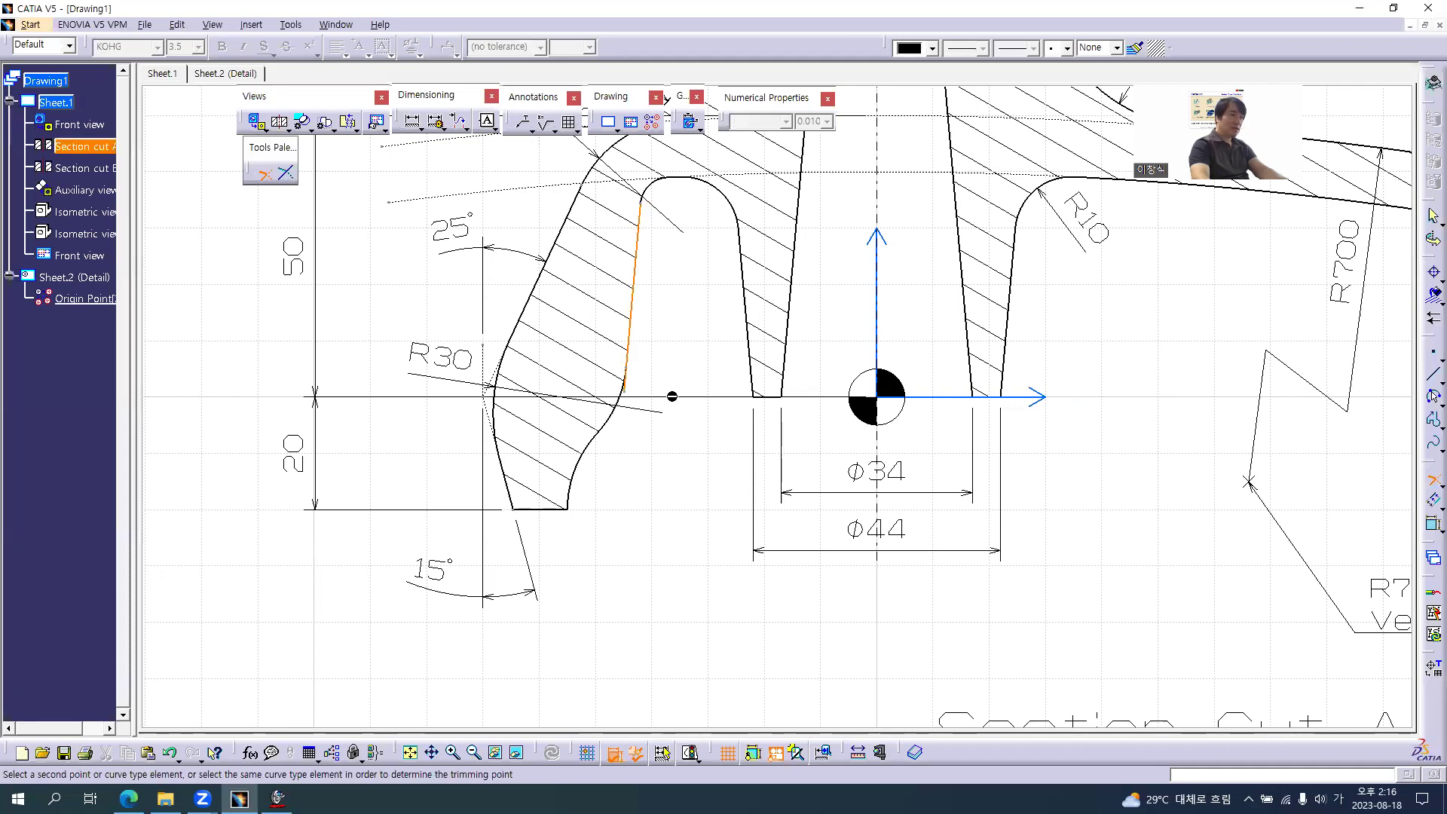
{"action": "left_click", "coordinate": [931, 403]}
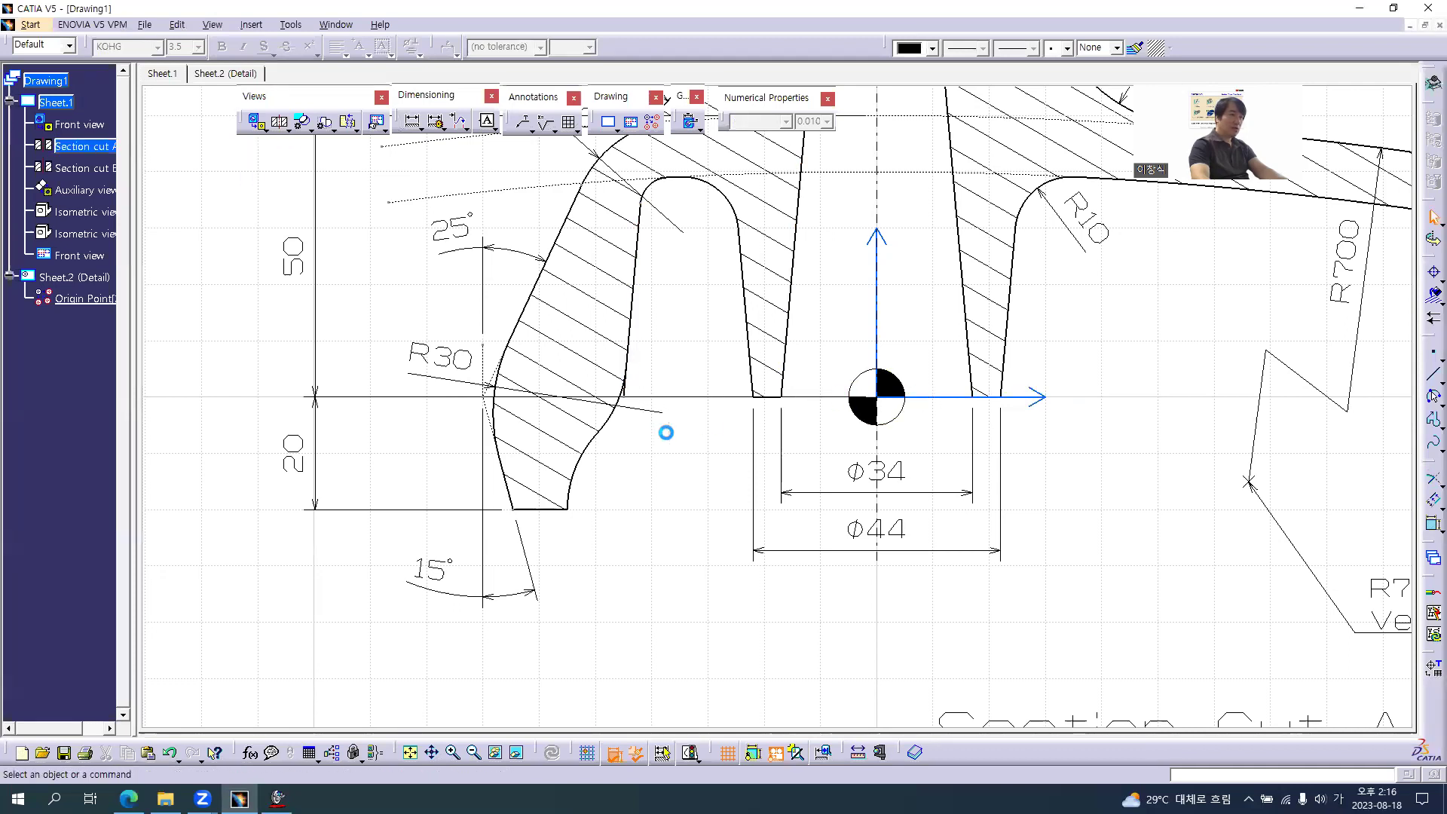
Fix the extended inner edge line in place and copy the dotted format of the outer wall's reference line onto it
{"action": "key", "text": "alt+Tab"}
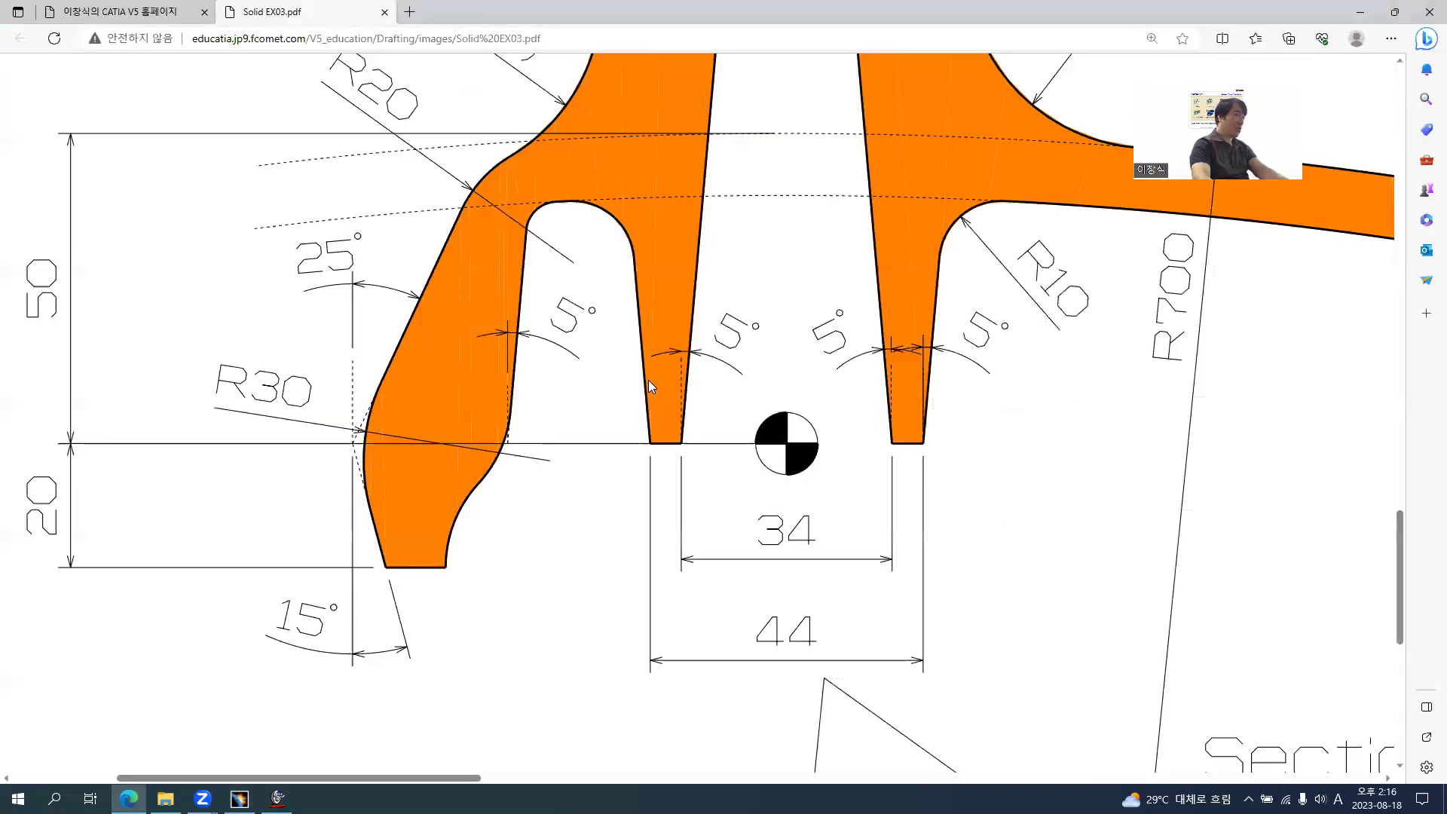
{"action": "key", "text": "alt+Tab"}
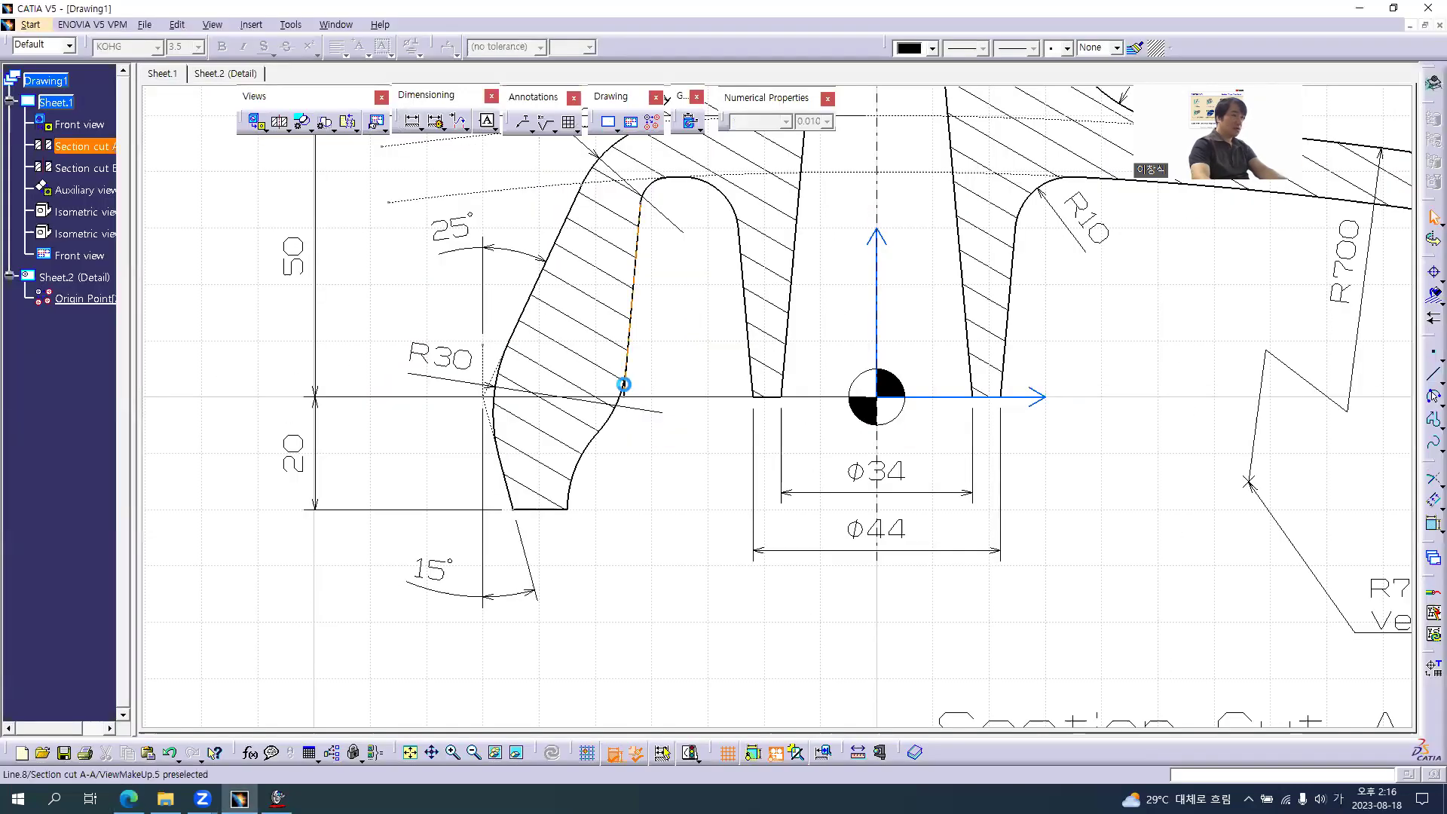
{"action": "right_click", "coordinate": [626, 389]}
{"action": "mouse_move", "coordinate": [746, 578]}
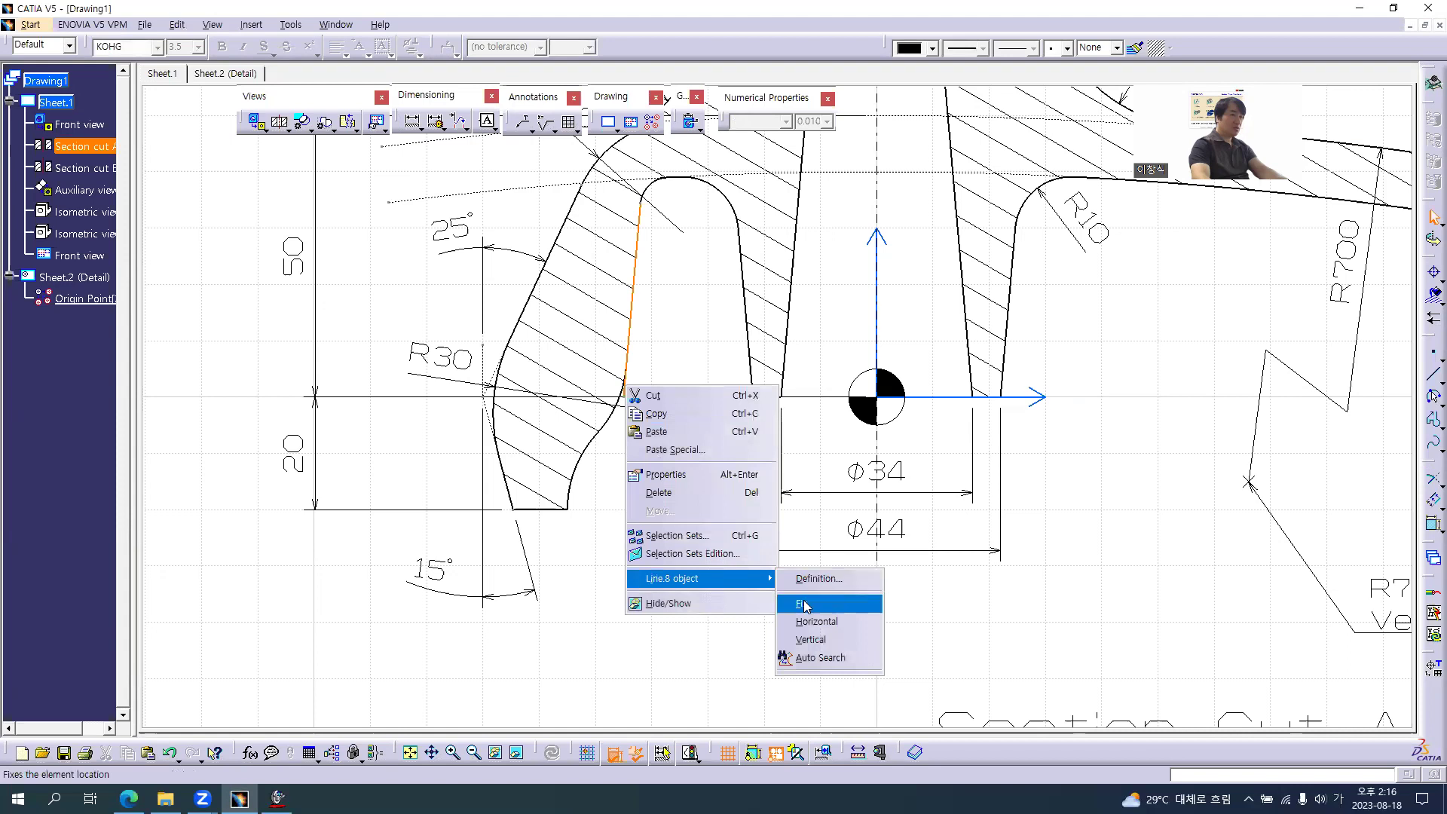
{"action": "left_click", "coordinate": [828, 604]}
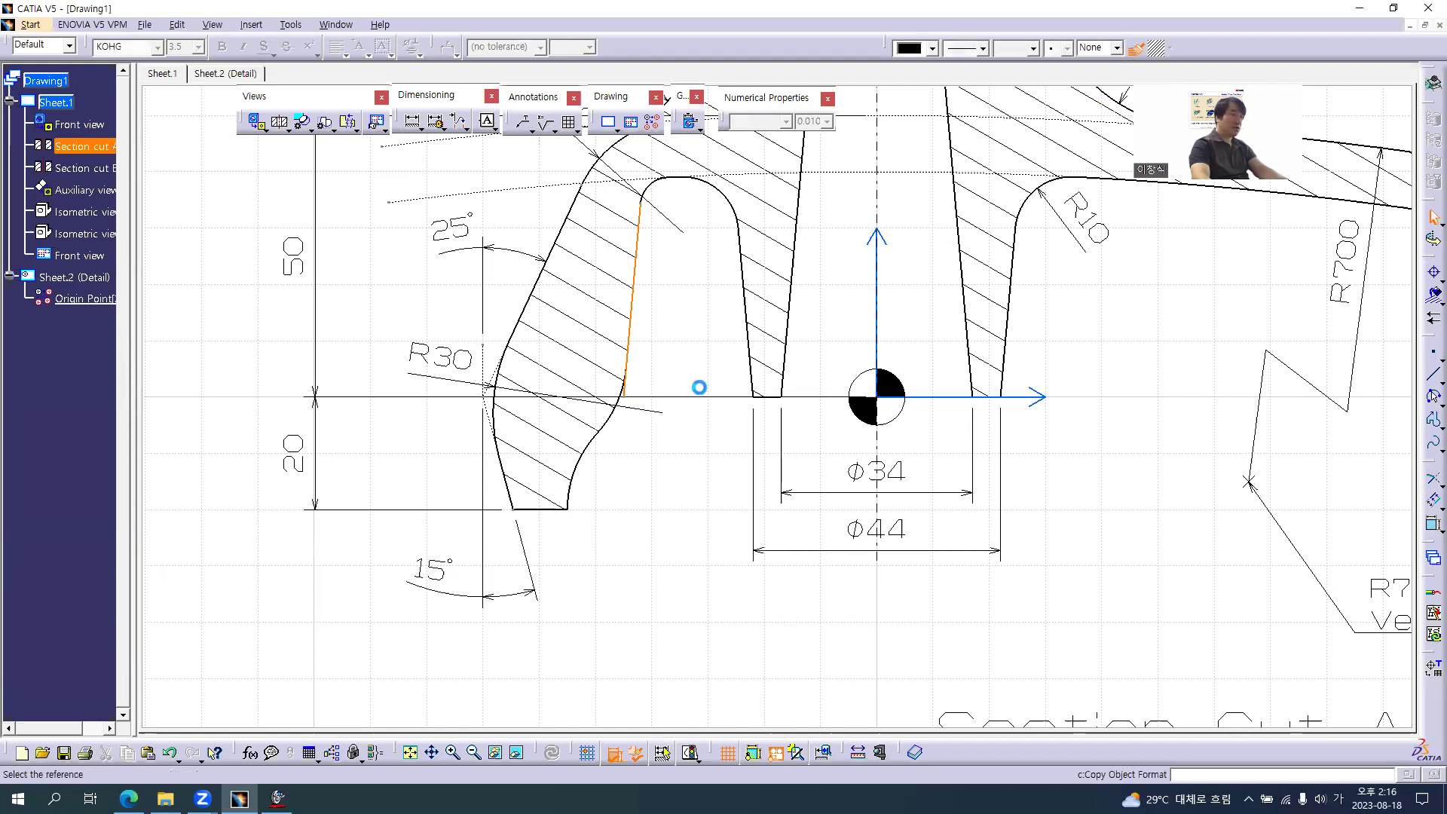
{"action": "left_click", "coordinate": [495, 418]}
{"action": "mouse_move", "coordinate": [708, 472]}
{"action": "middle_mouse_down", "text": "ctrl"}
{"action": "mouse_move", "coordinate": [607, 452]}
{"action": "mouse_move", "coordinate": [674, 491]}
{"action": "mouse_move", "coordinate": [648, 400]}
{"action": "mouse_move", "coordinate": [633, 407]}
{"action": "mouse_move", "coordinate": [662, 468]}
{"action": "mouse_move", "coordinate": [649, 495]}
{"action": "middle_mouse_up", "text": "ctrl"}
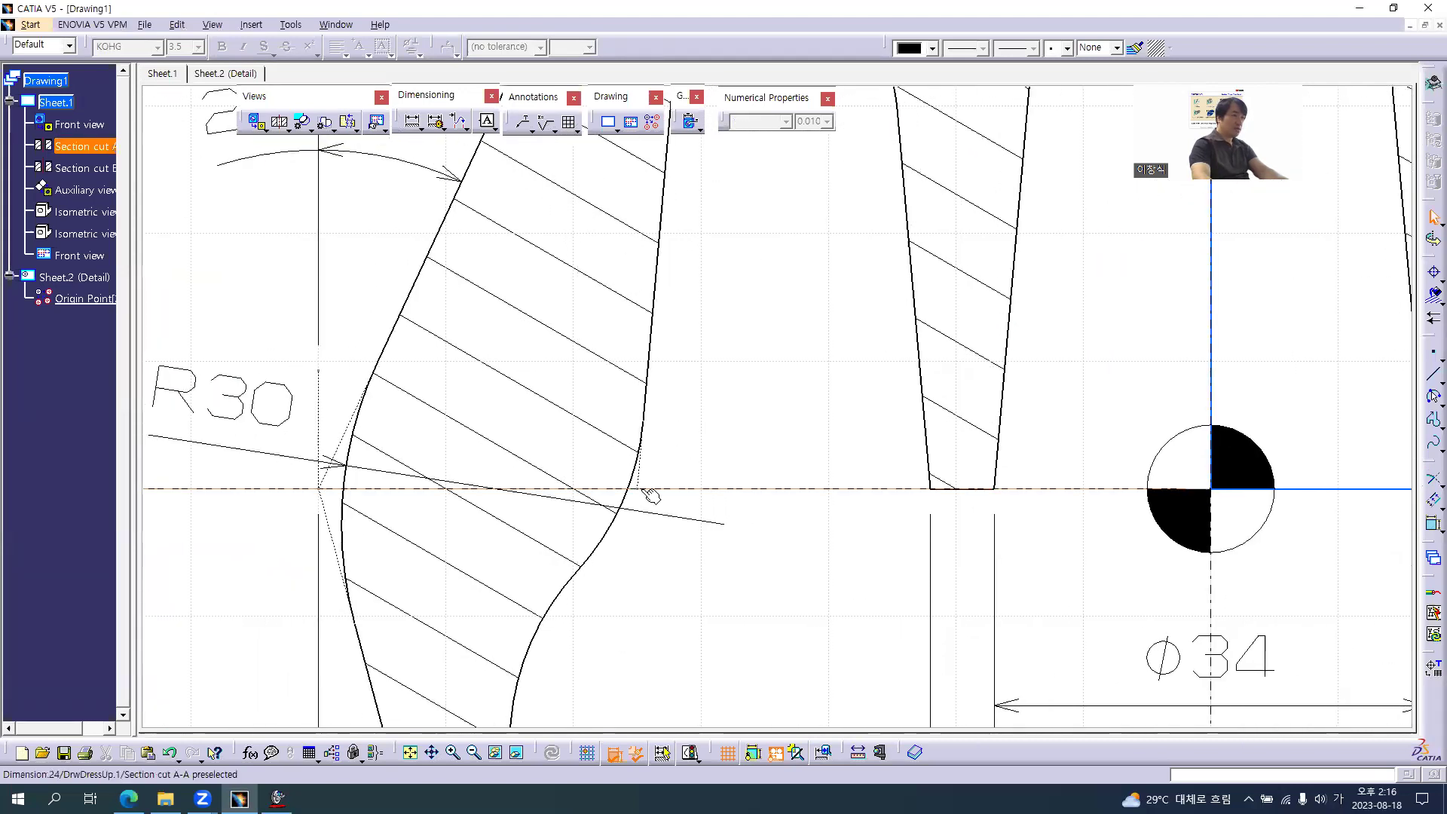
As in the reference PDF, draw a short vertical line up from the extended inner edge line's lower end and give it the dotted format
{"action": "key", "text": "alt+Tab"}
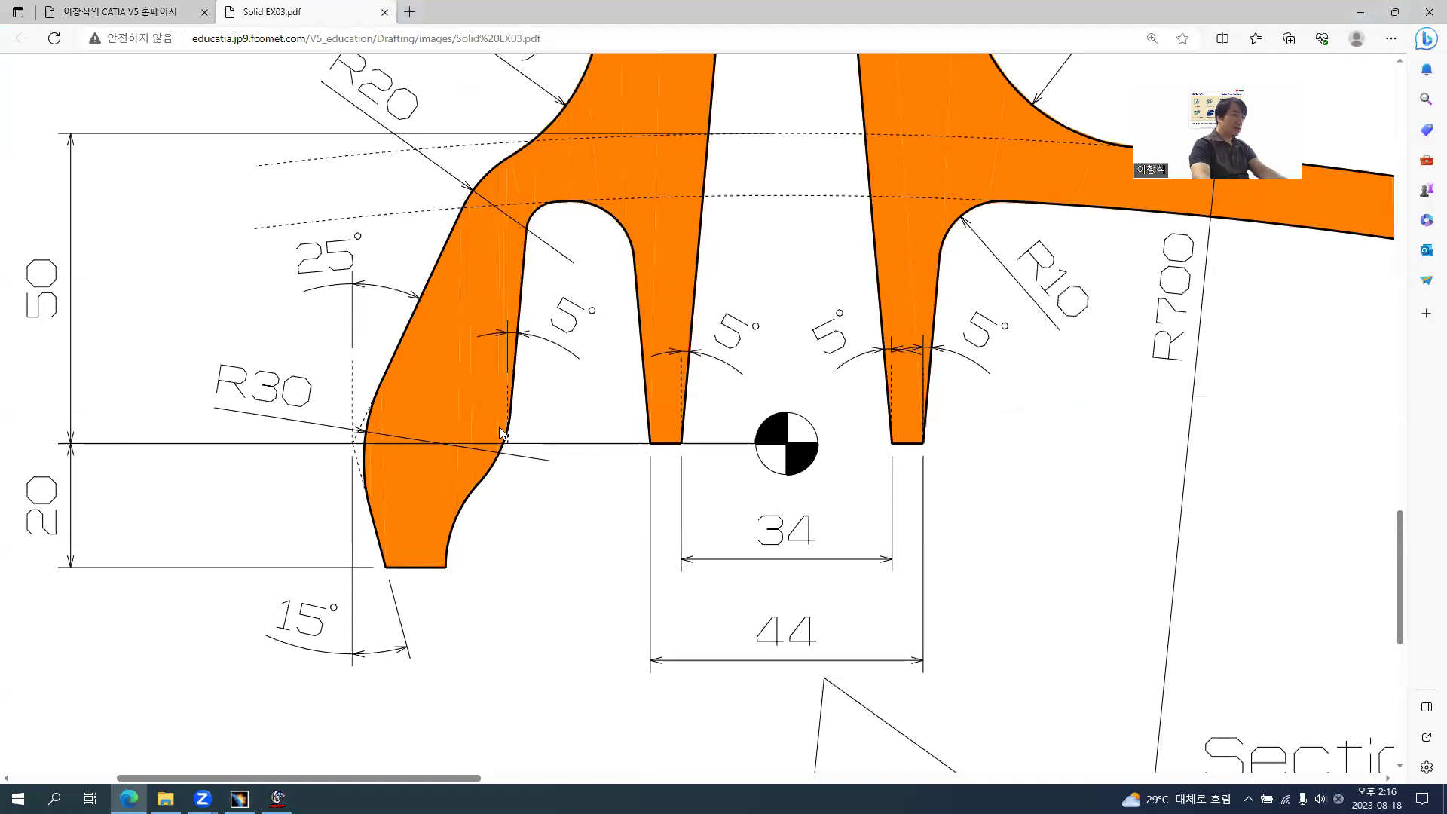
{"action": "key", "text": "alt+Tab"}
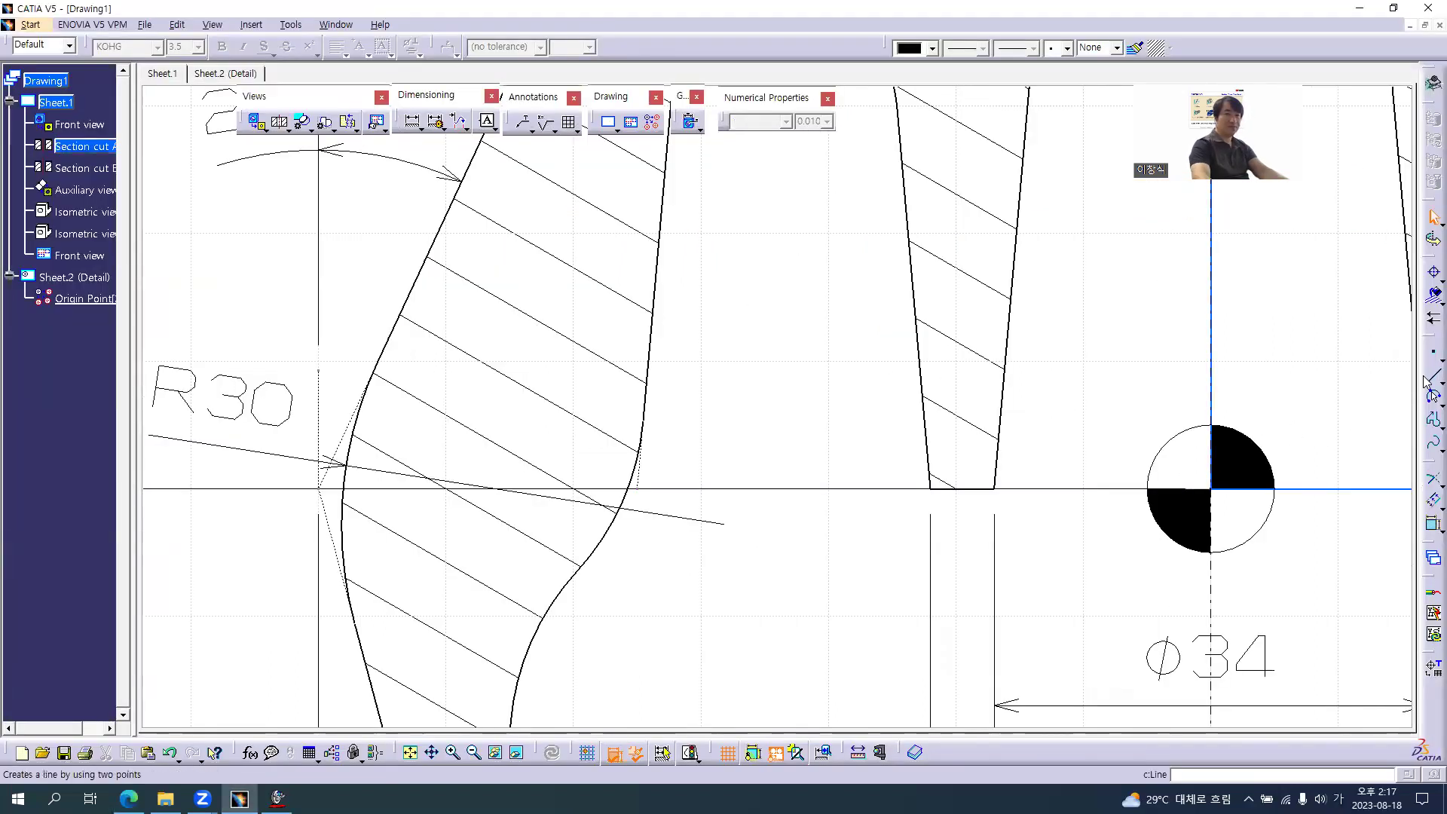
{"action": "left_click", "coordinate": [1431, 375]}
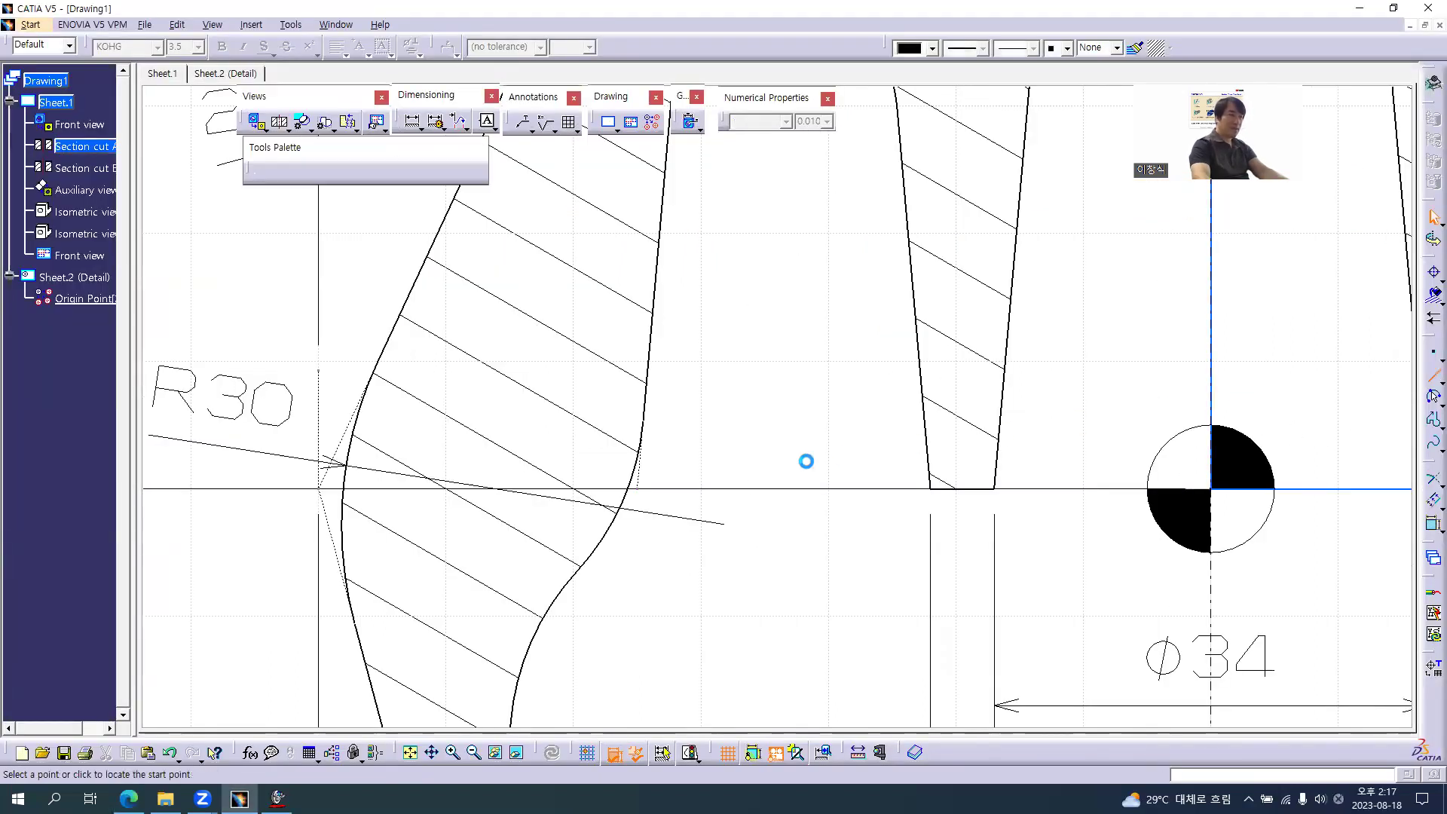
{"action": "left_click", "coordinate": [637, 488]}
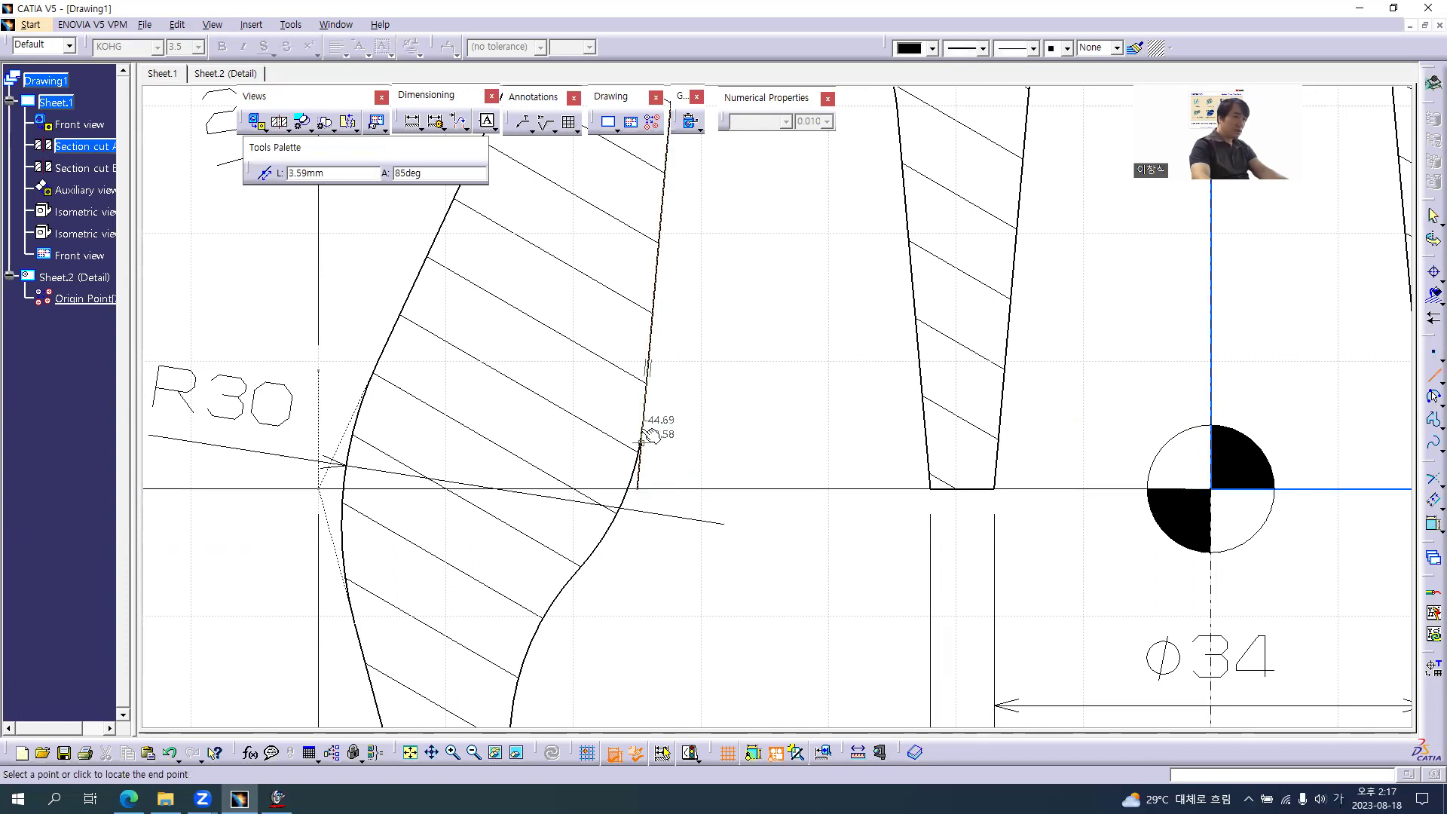
{"action": "left_click", "coordinate": [637, 359]}
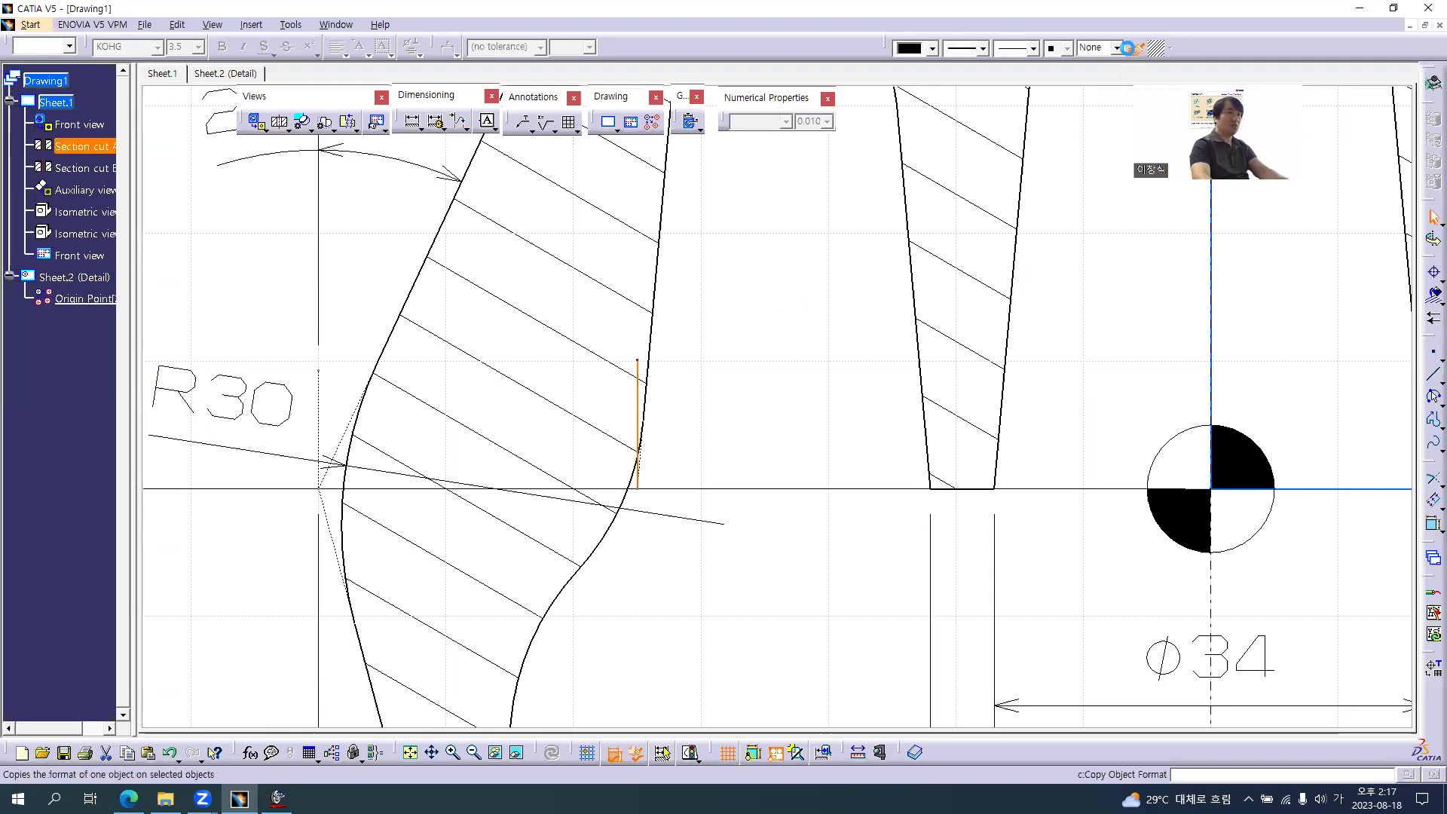
{"action": "left_click", "coordinate": [703, 444]}
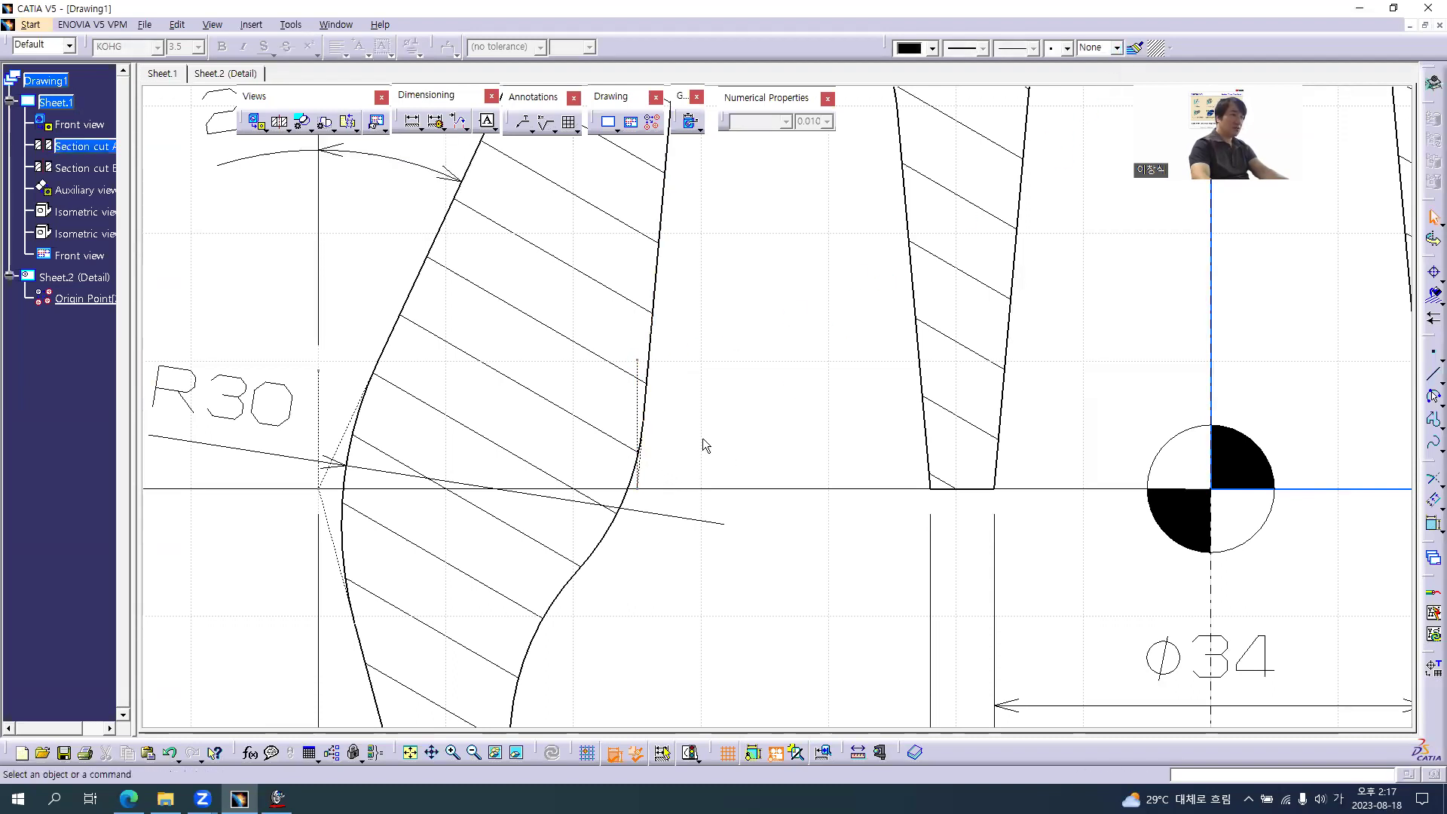
Fix the location of the dotted vertical line at the left wall's inner edge
{"action": "right_click", "coordinate": [640, 385]}
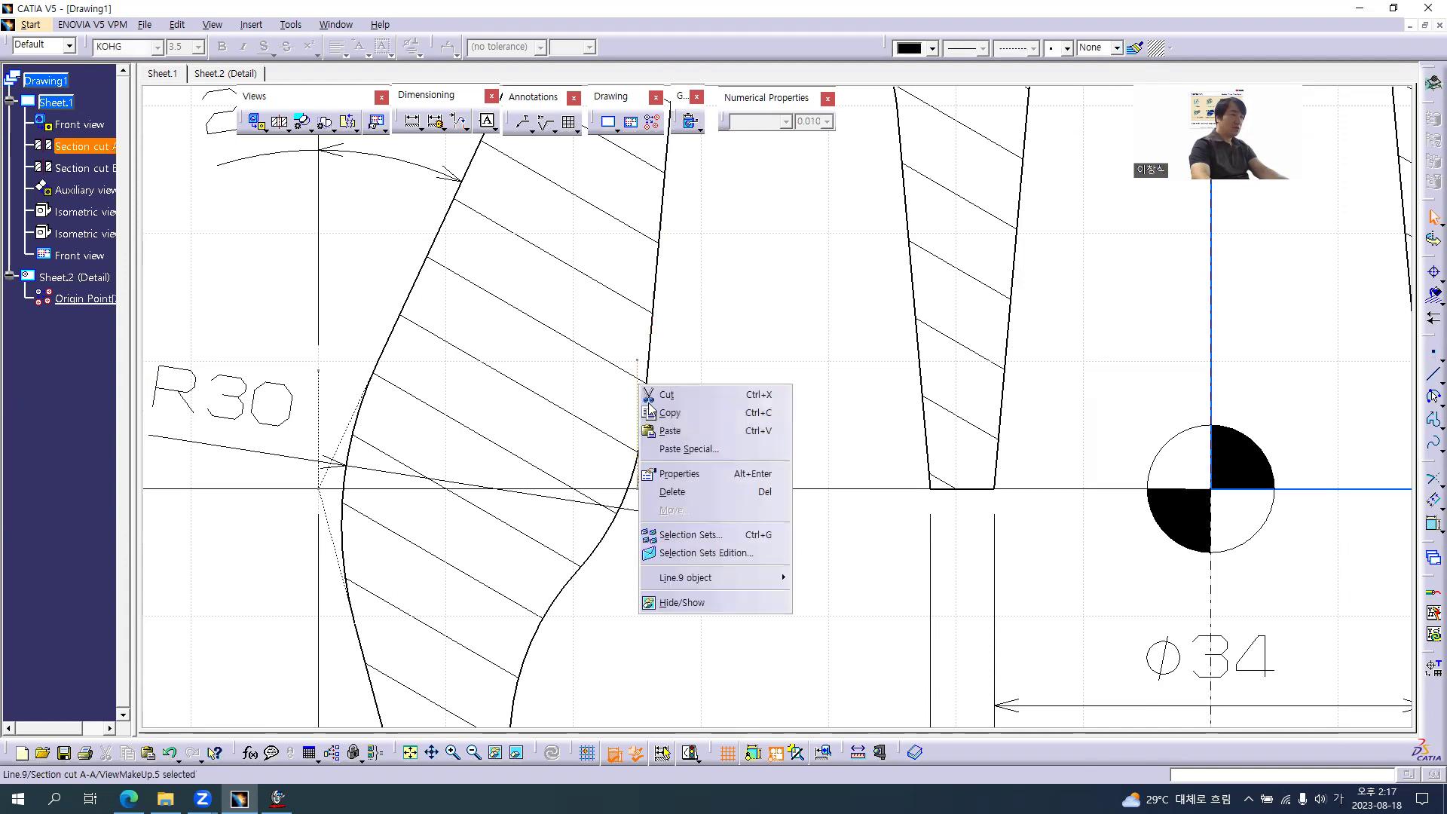
{"action": "mouse_move", "coordinate": [708, 576]}
{"action": "left_click", "coordinate": [813, 600]}
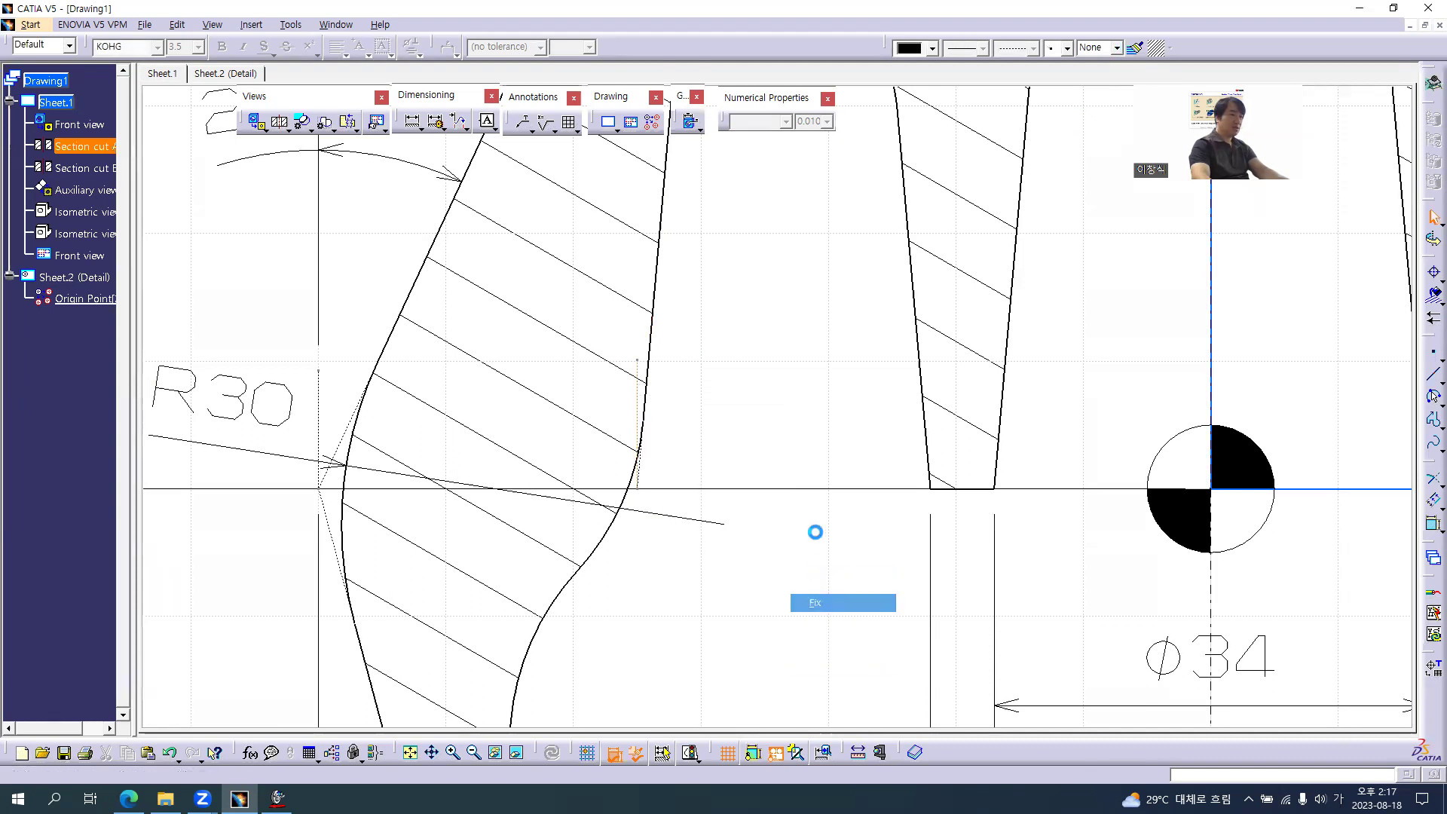
{"action": "left_click", "coordinate": [412, 121]}
{"action": "left_click", "coordinate": [649, 422]}
{"action": "left_click", "coordinate": [633, 380]}
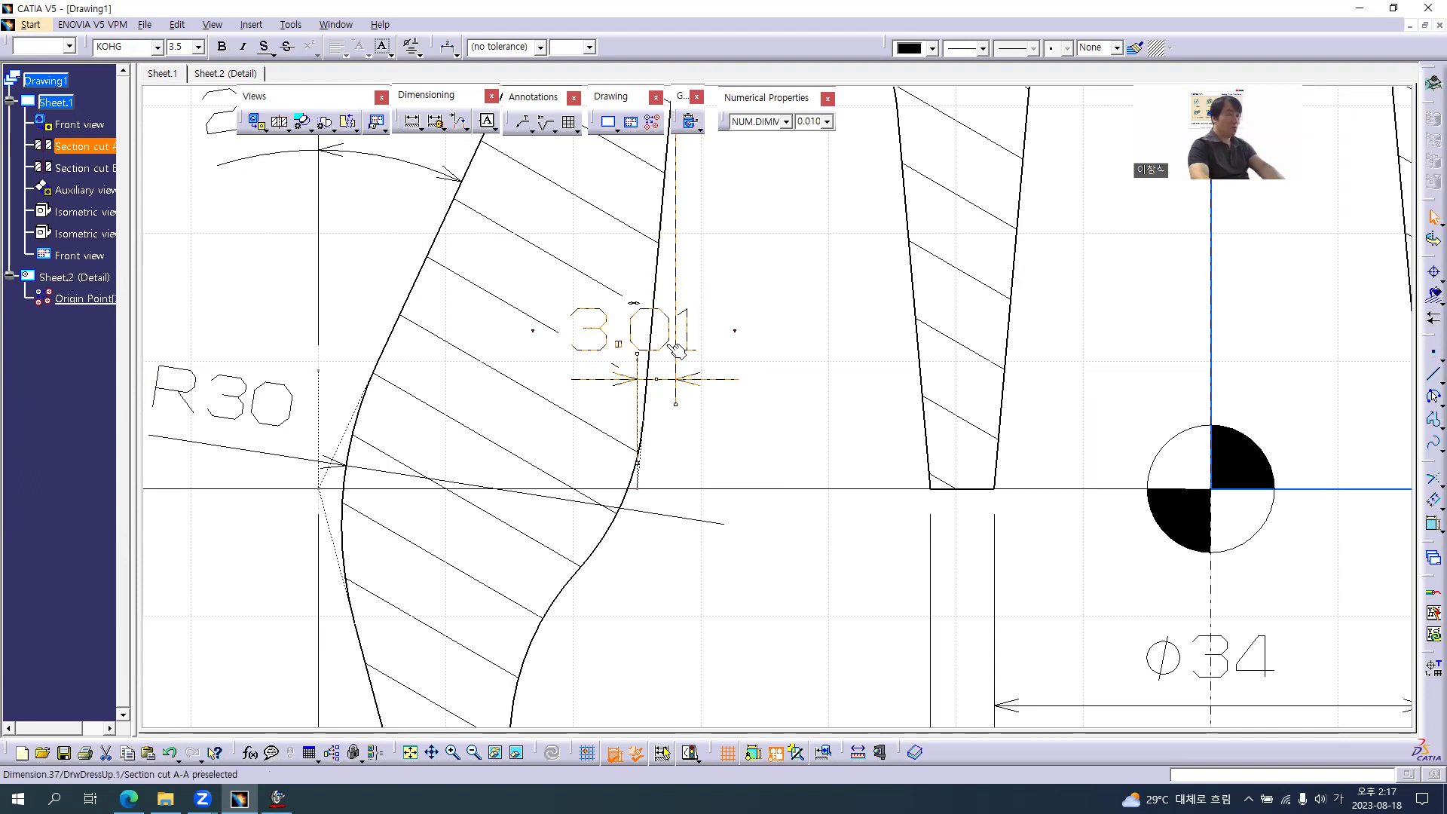
{"action": "key", "text": "Delete"}
Dimension the angle between the dotted vertical line and the left wall's inner slanted edge, placed above the base line beside the wall
{"action": "left_click", "coordinate": [412, 121]}
{"action": "left_click", "coordinate": [641, 415]}
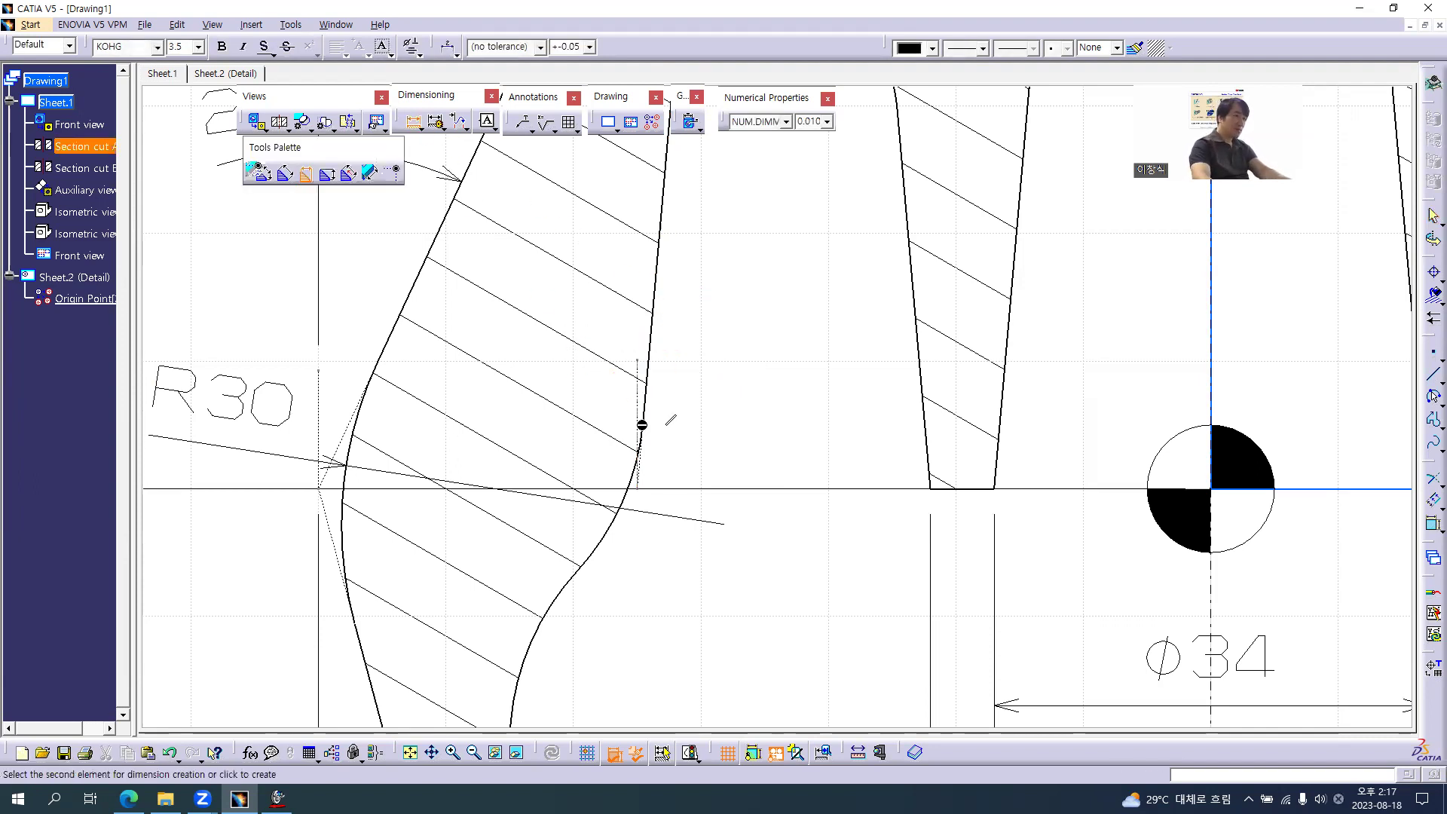
{"action": "scroll", "coordinate": [640, 418], "scroll_direction": "up", "scroll_amount": 5}
{"action": "left_click", "coordinate": [775, 498]}
{"action": "middle_click_drag", "start_coordinate": [891, 281], "coordinate": [859, 451], "text": "ctrl"}
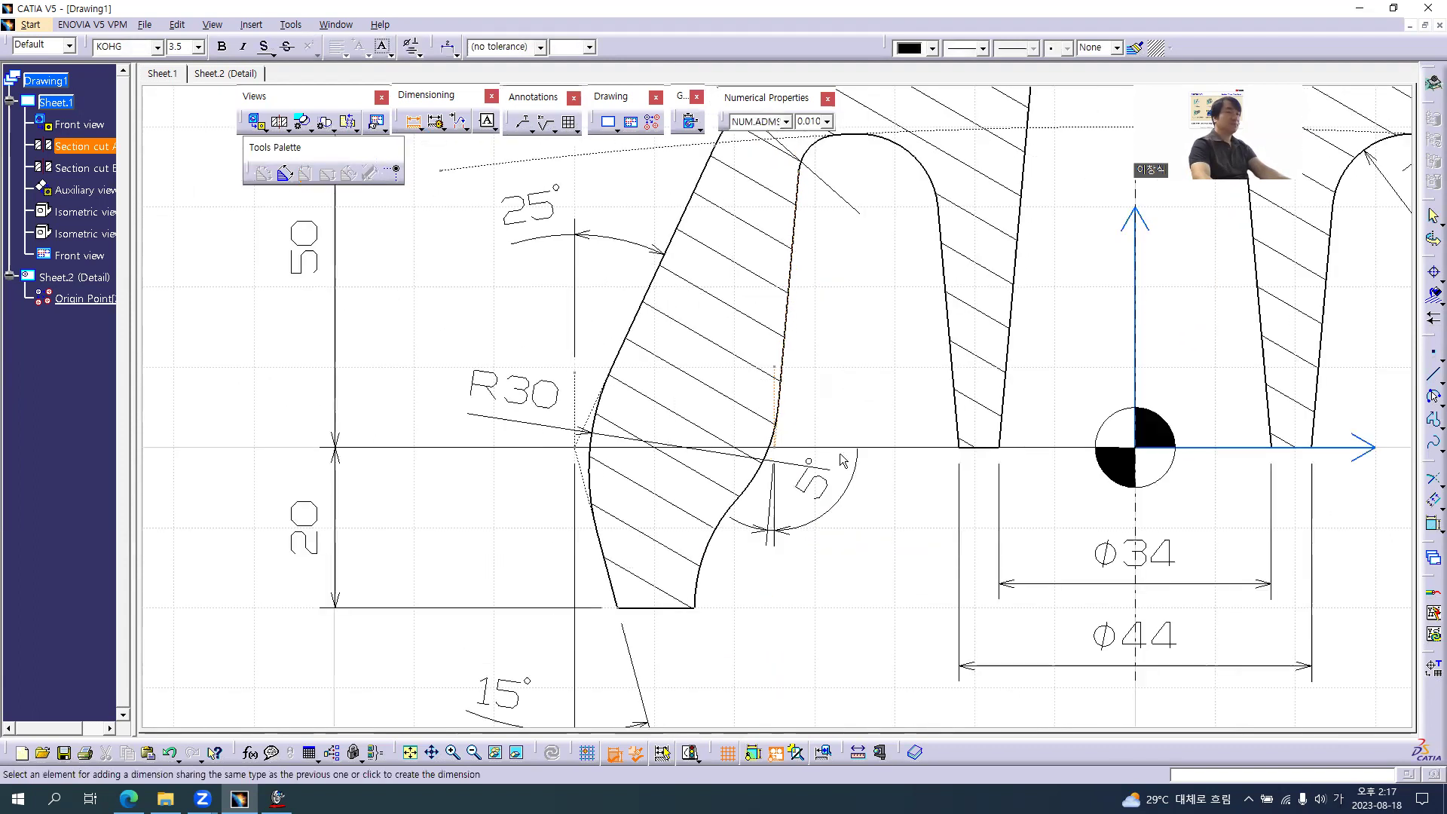
{"action": "left_click", "coordinate": [835, 330]}
{"action": "key", "text": "alt+Tab"}
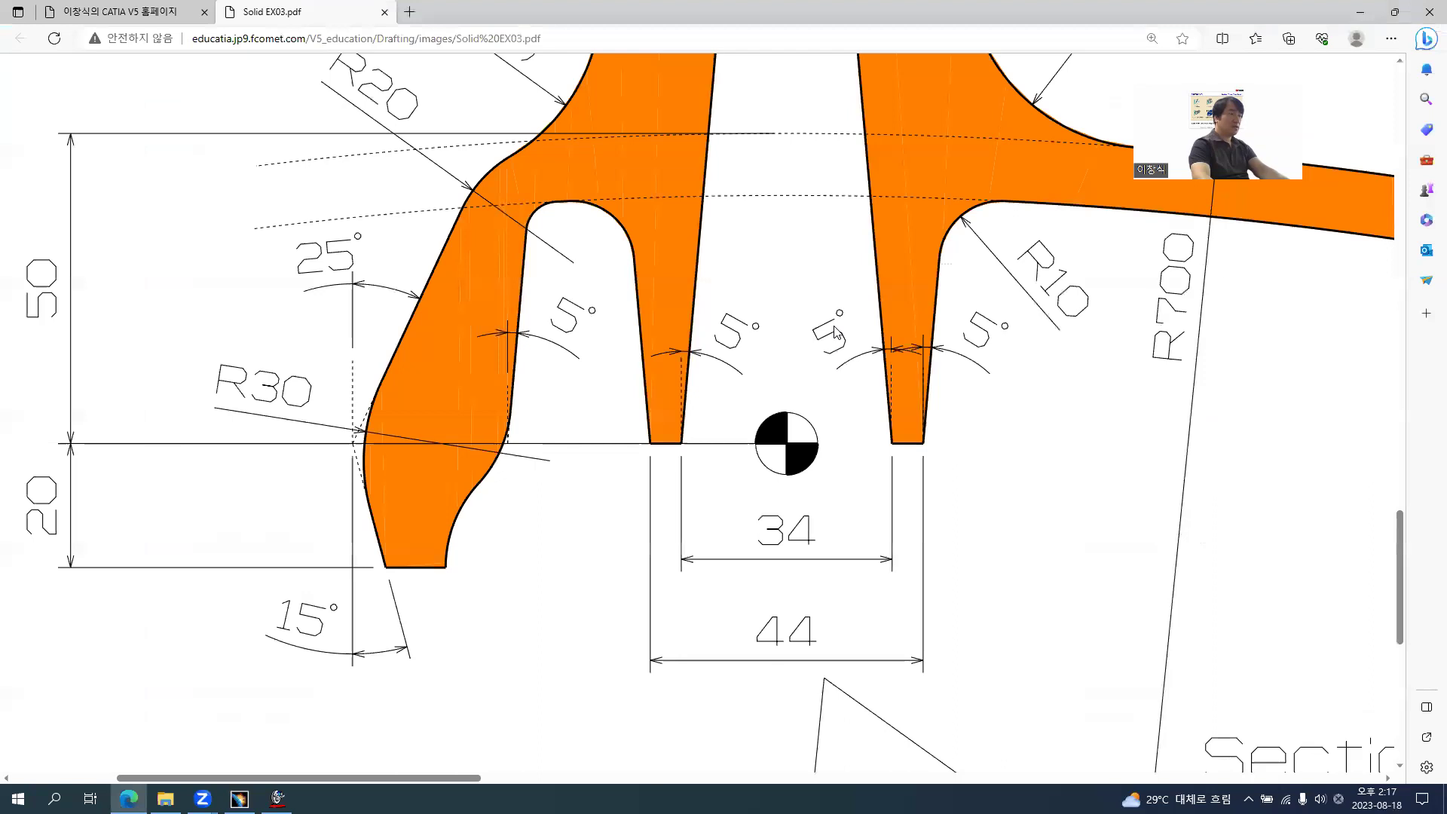
{"action": "key", "text": "alt+Tab"}
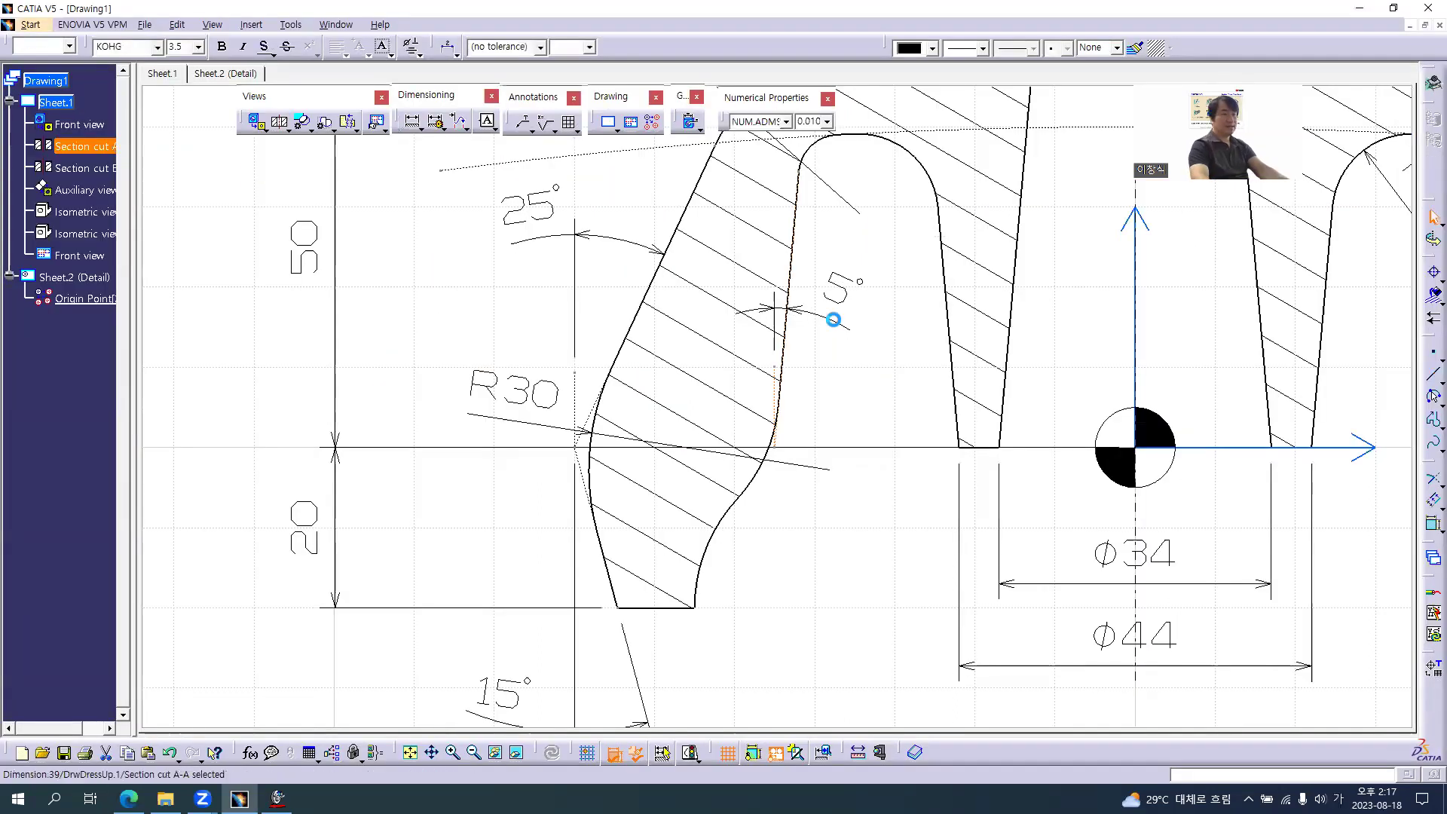
As in the reference PDF, draw short vertical lines up from the inner bottom corners of the two central boss walls
{"action": "middle_click_drag", "start_coordinate": [920, 455], "coordinate": [620, 463]}
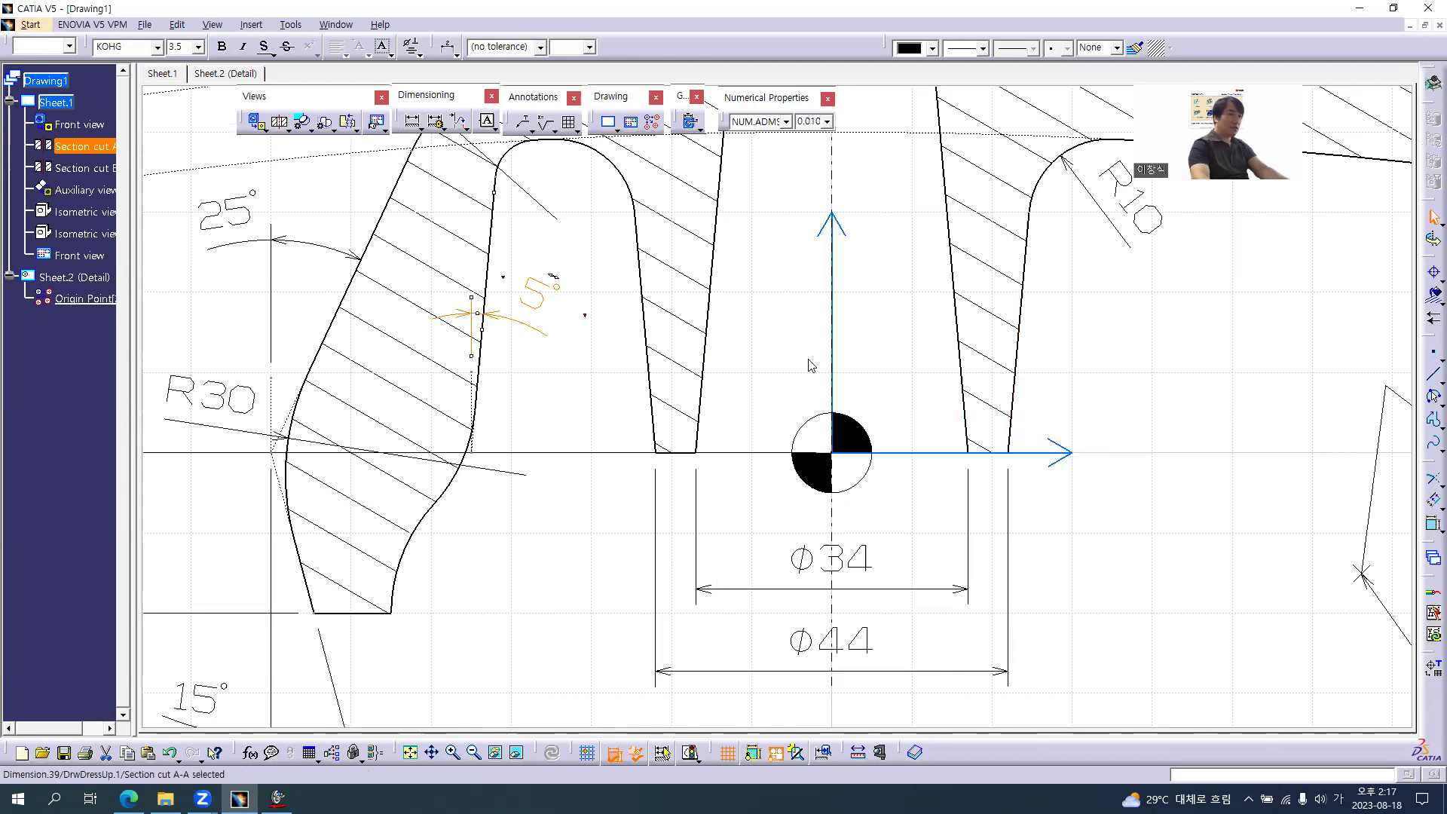
{"action": "key", "text": "alt+Tab"}
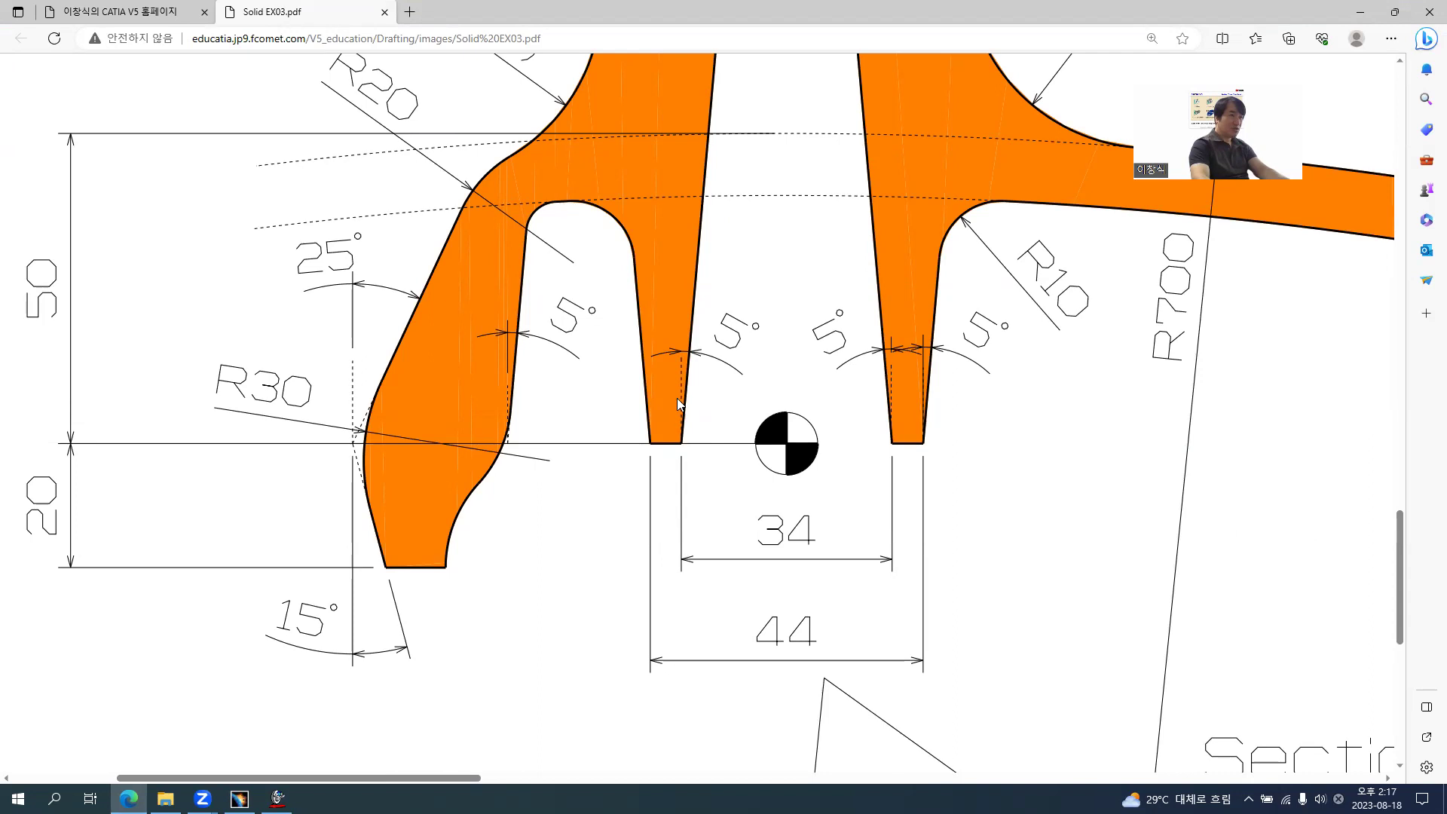
{"action": "key", "text": "alt+Tab"}
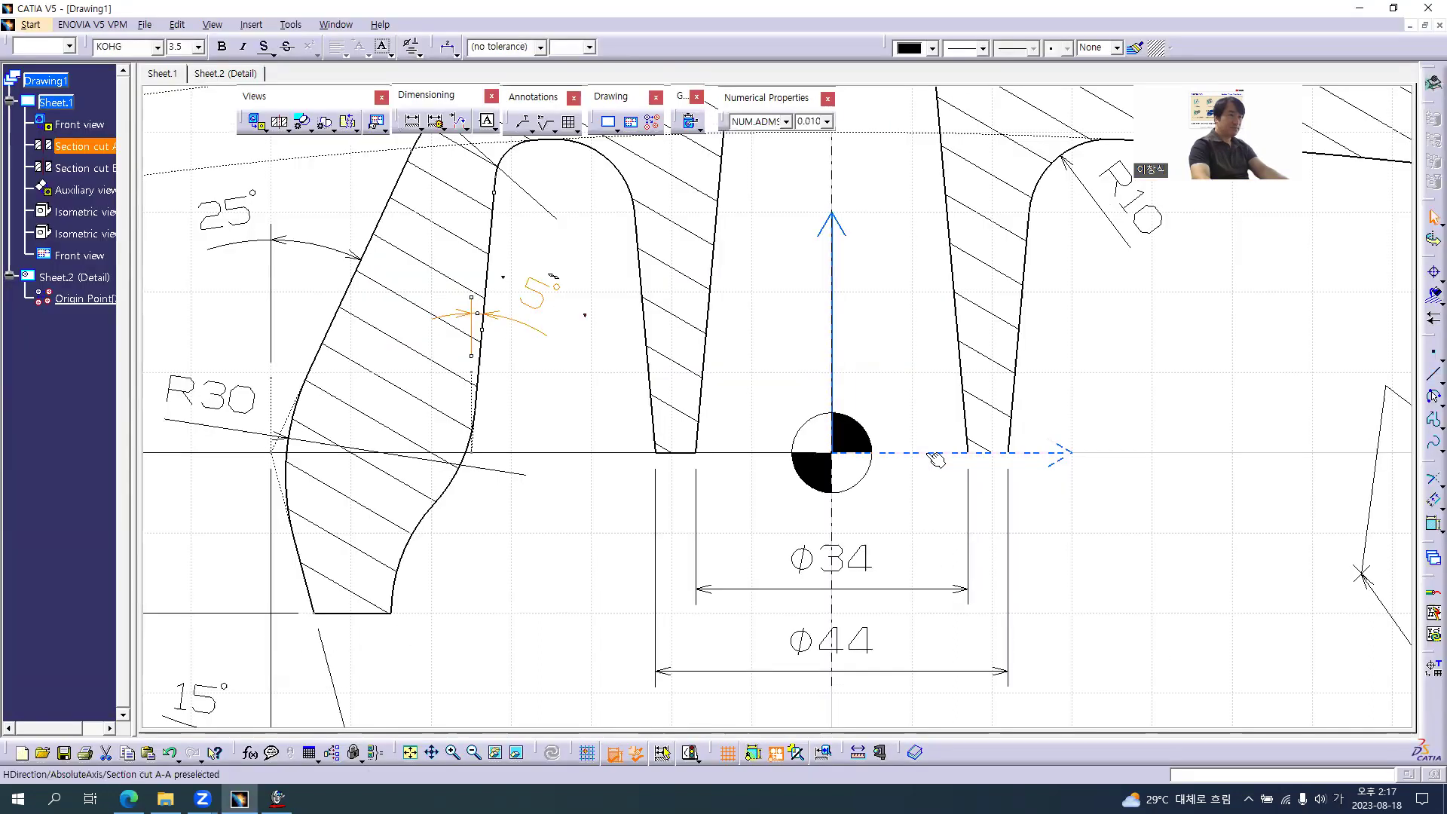
{"action": "left_click", "coordinate": [1432, 374]}
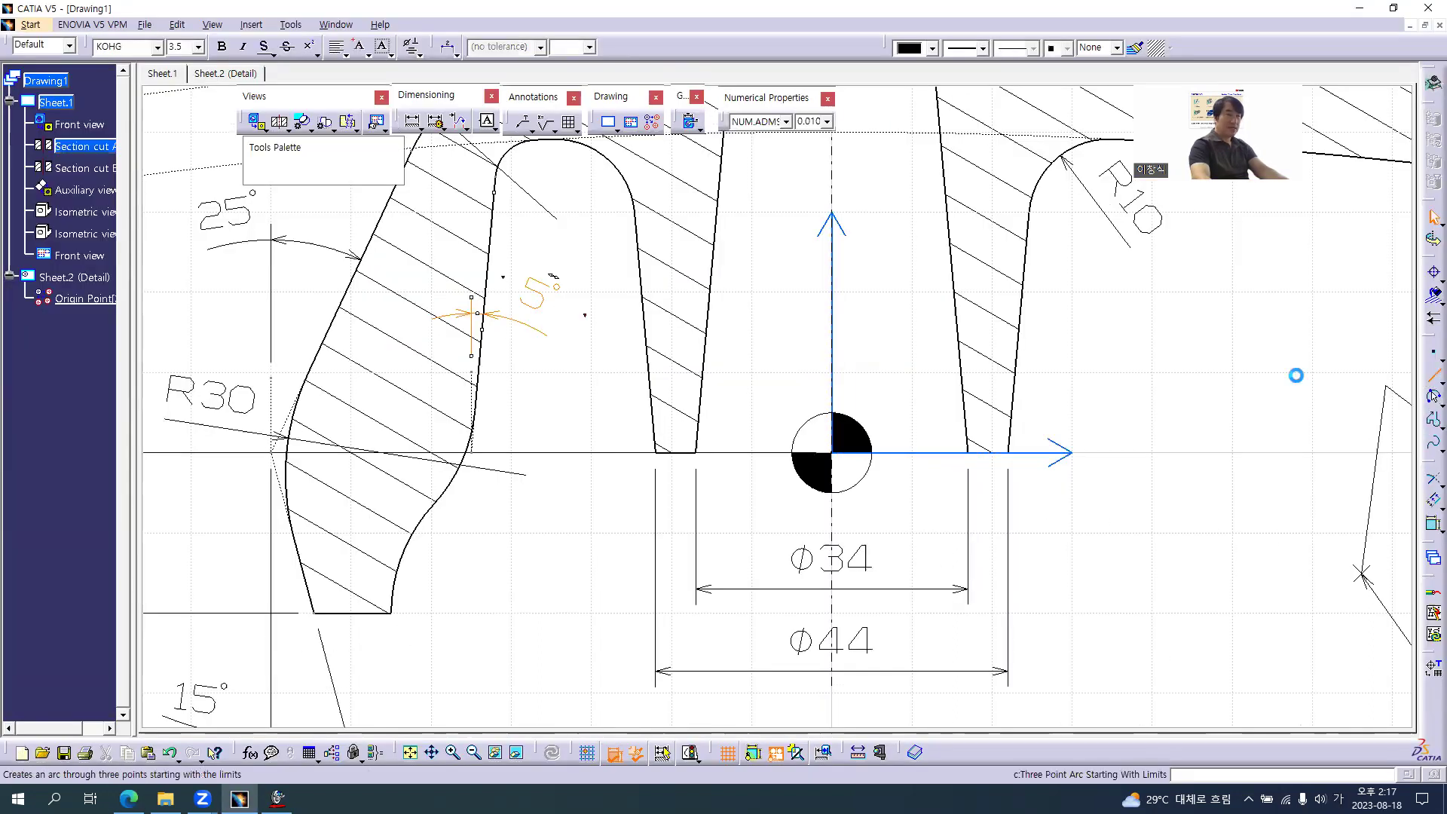
{"action": "left_click", "coordinate": [696, 452]}
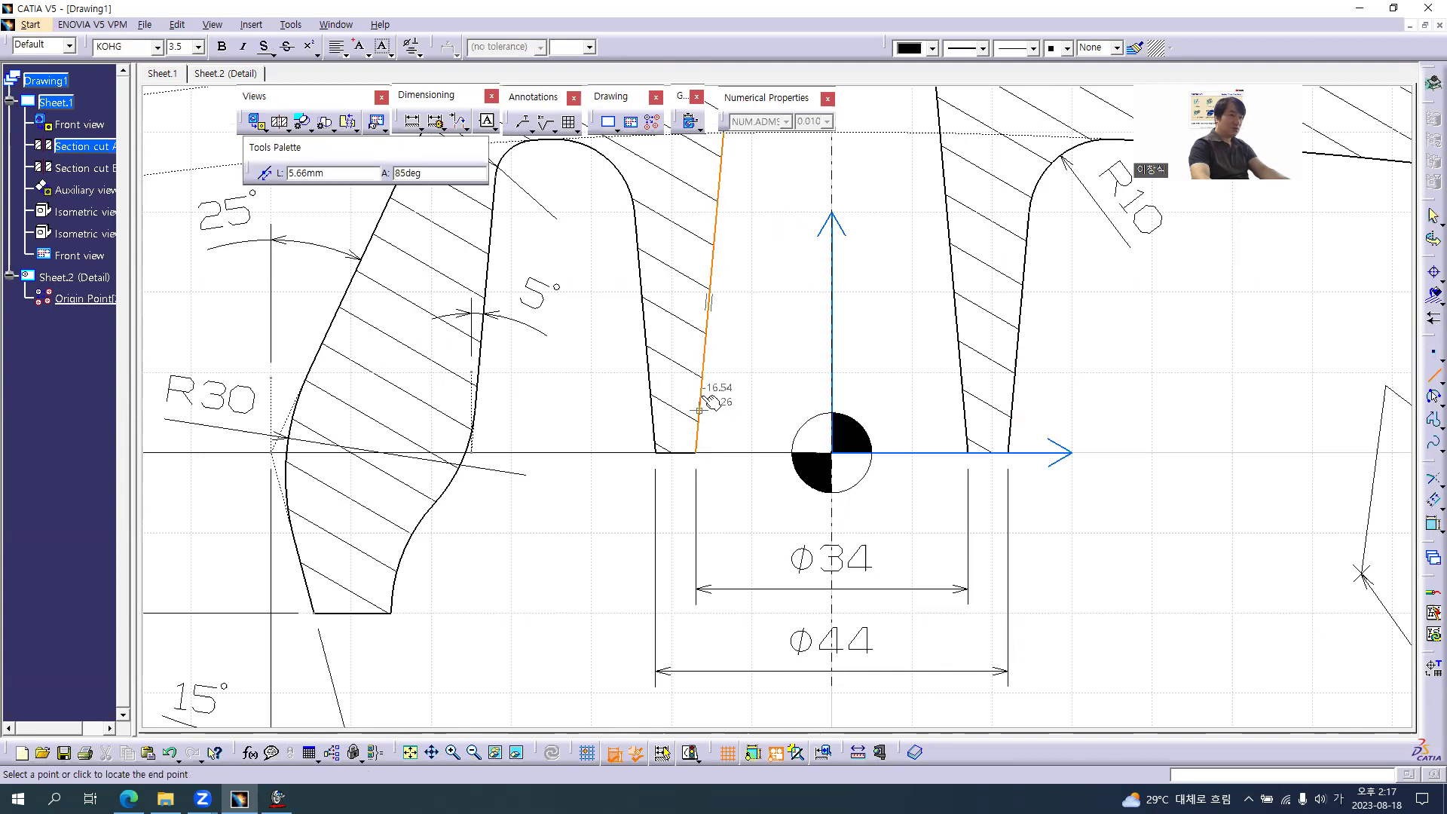
{"action": "left_click", "coordinate": [694, 354]}
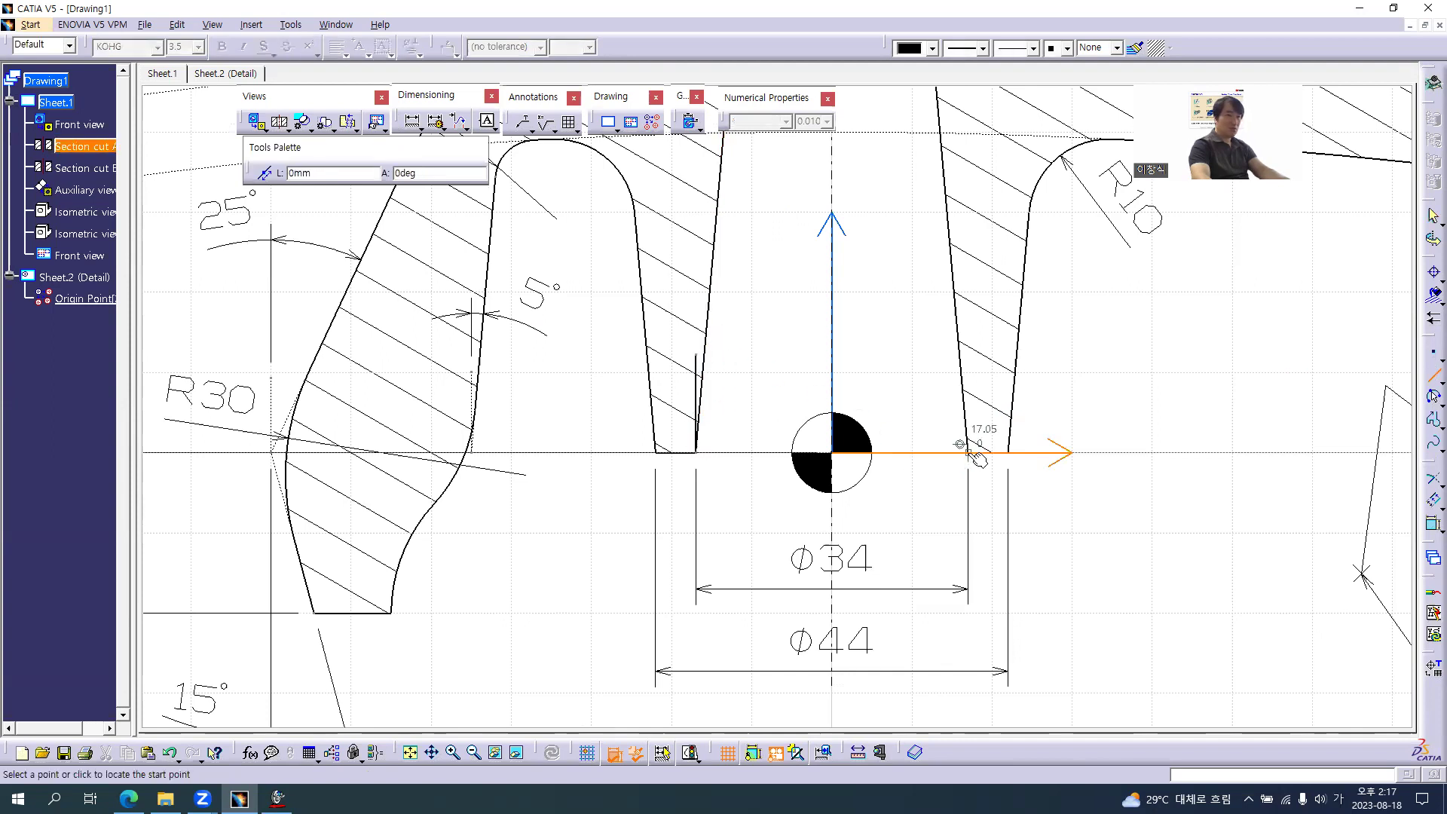
{"action": "left_click", "coordinate": [967, 362]}
{"action": "left_click", "coordinate": [1434, 375]}
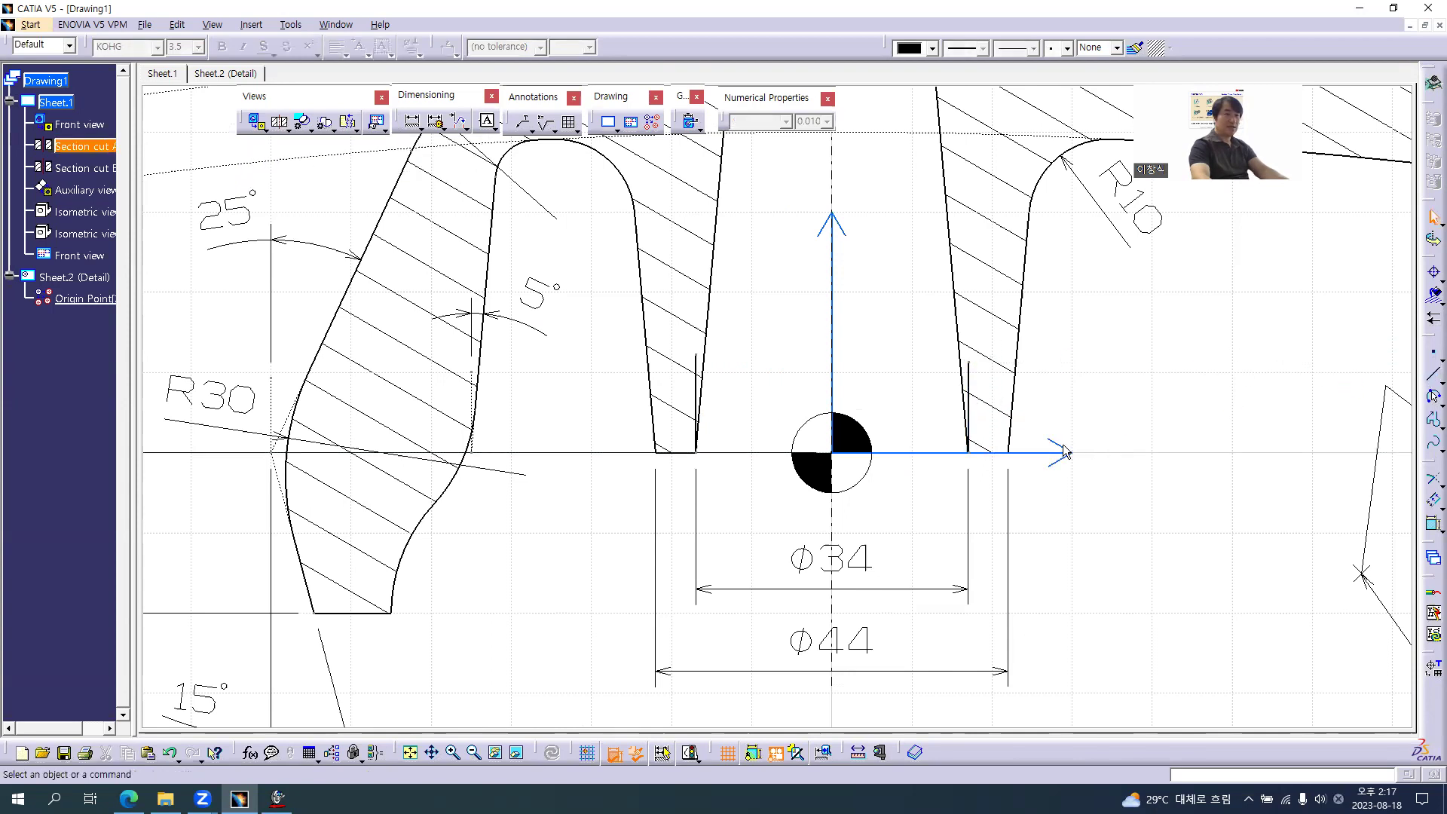
As in the reference PDF, draw a short vertical line up from the right boss wall's outer bottom corner and hide the view axis
{"action": "key", "text": "alt+Tab"}
{"action": "key", "text": "alt+Tab"}
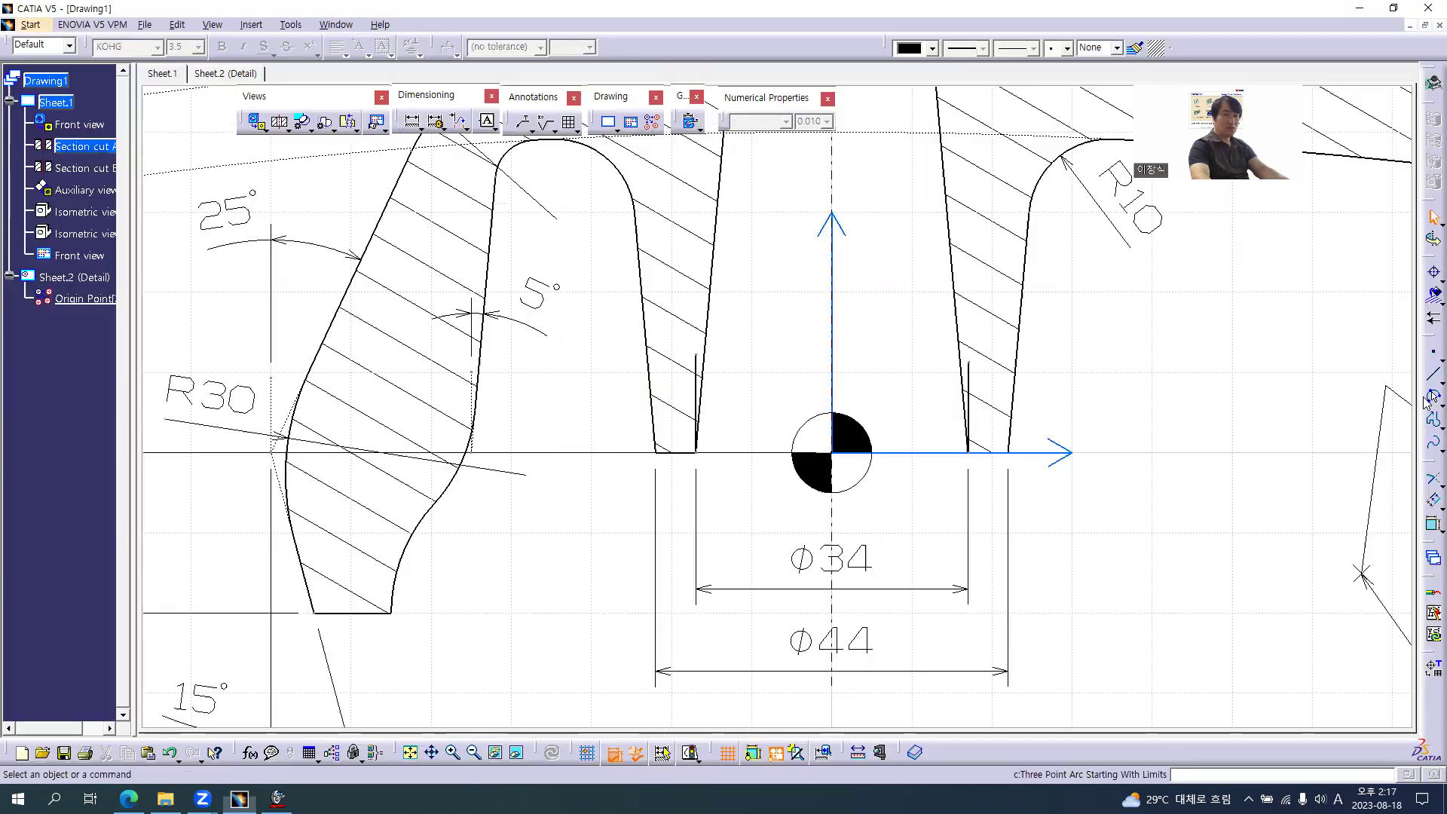
{"action": "left_click", "coordinate": [1007, 453]}
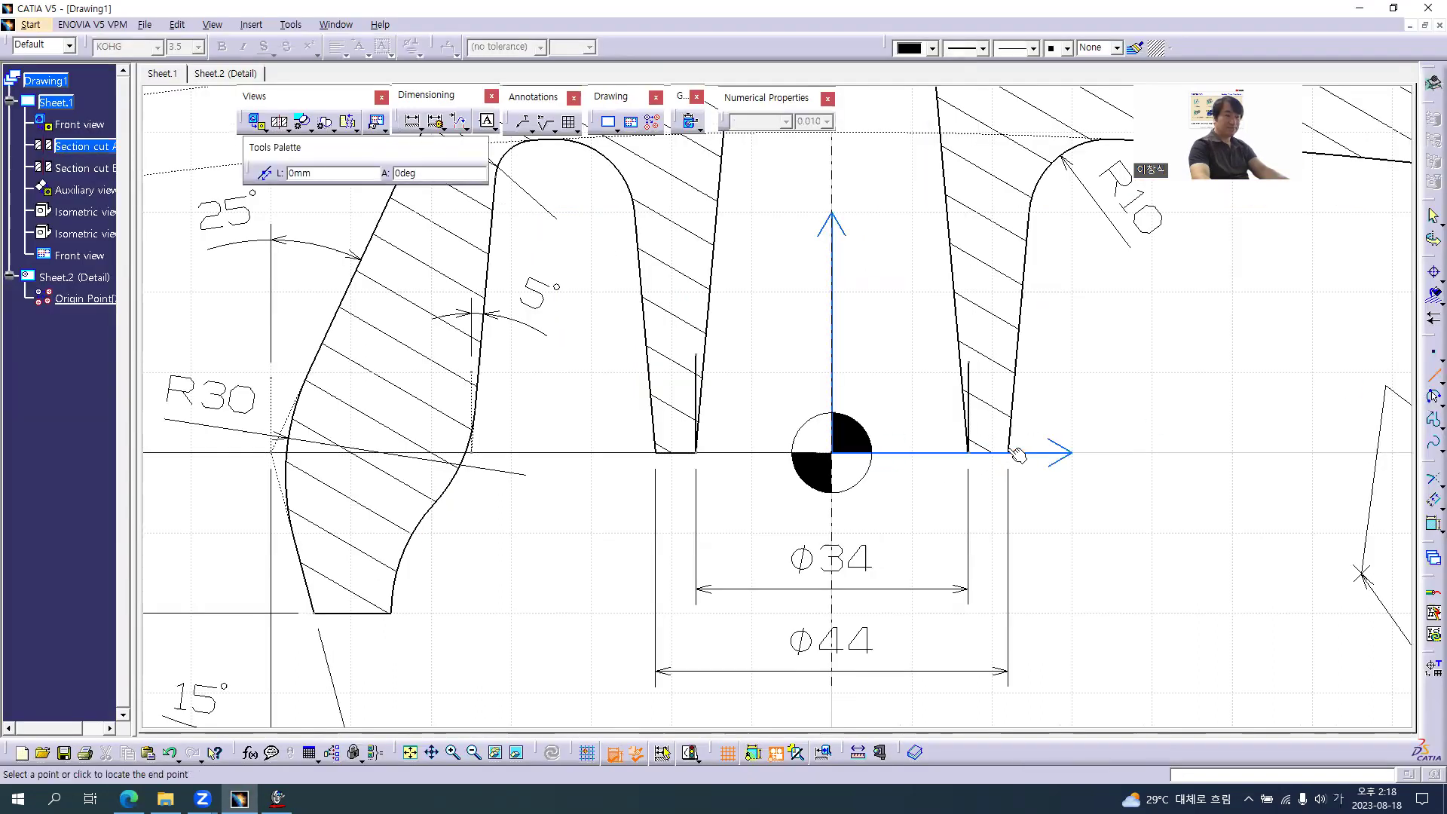
{"action": "left_click", "coordinate": [1008, 366]}
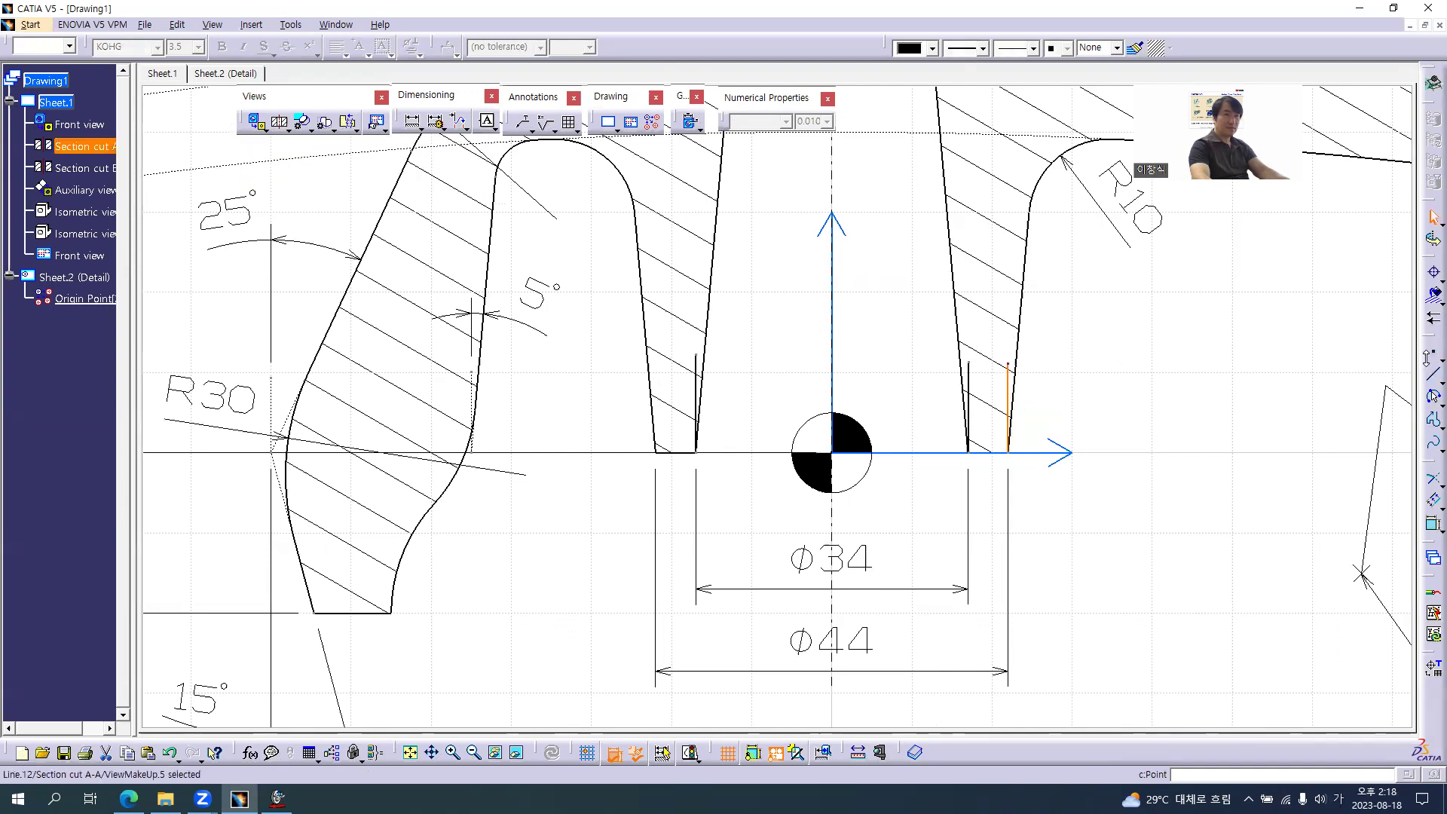
{"action": "right_click", "coordinate": [1063, 451]}
{"action": "left_click", "coordinate": [992, 421]}
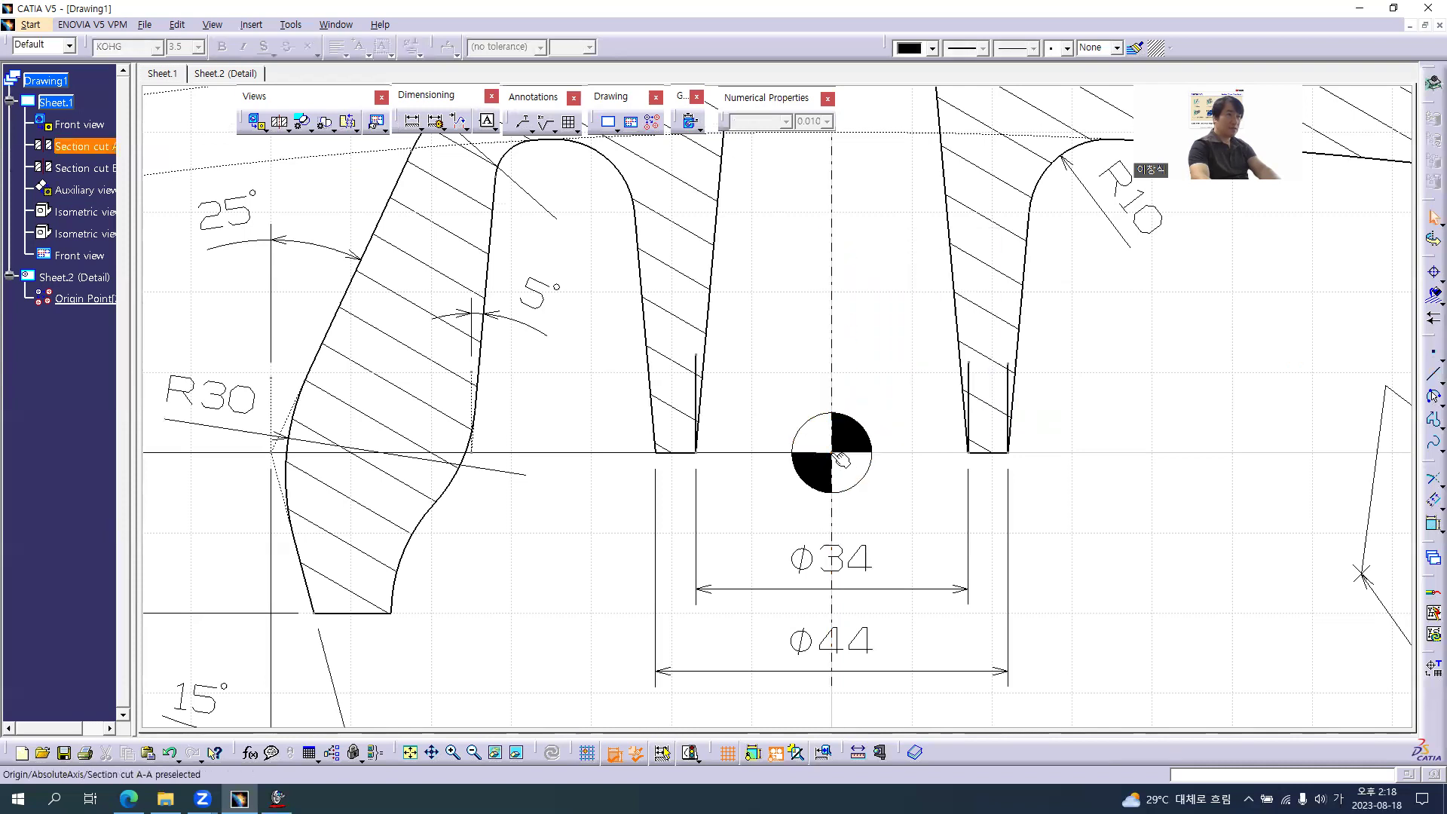
Copy the dotted format of the left wall's vertical line onto the three short vertical lines at the boss walls
{"action": "left_click", "coordinate": [692, 381]}
{"action": "left_click", "coordinate": [967, 373], "text": "ctrl"}
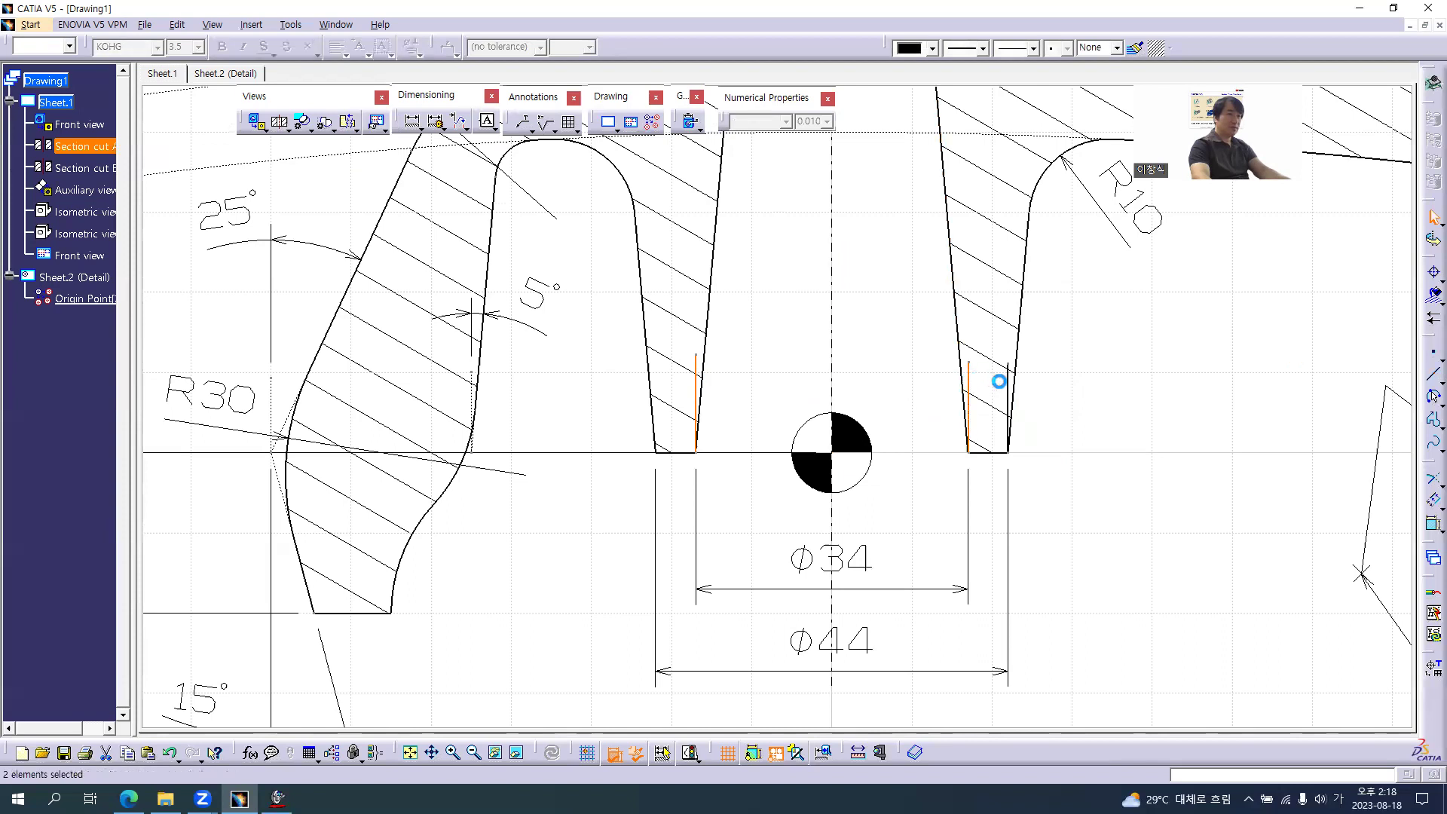
{"action": "right_click", "coordinate": [1007, 382]}
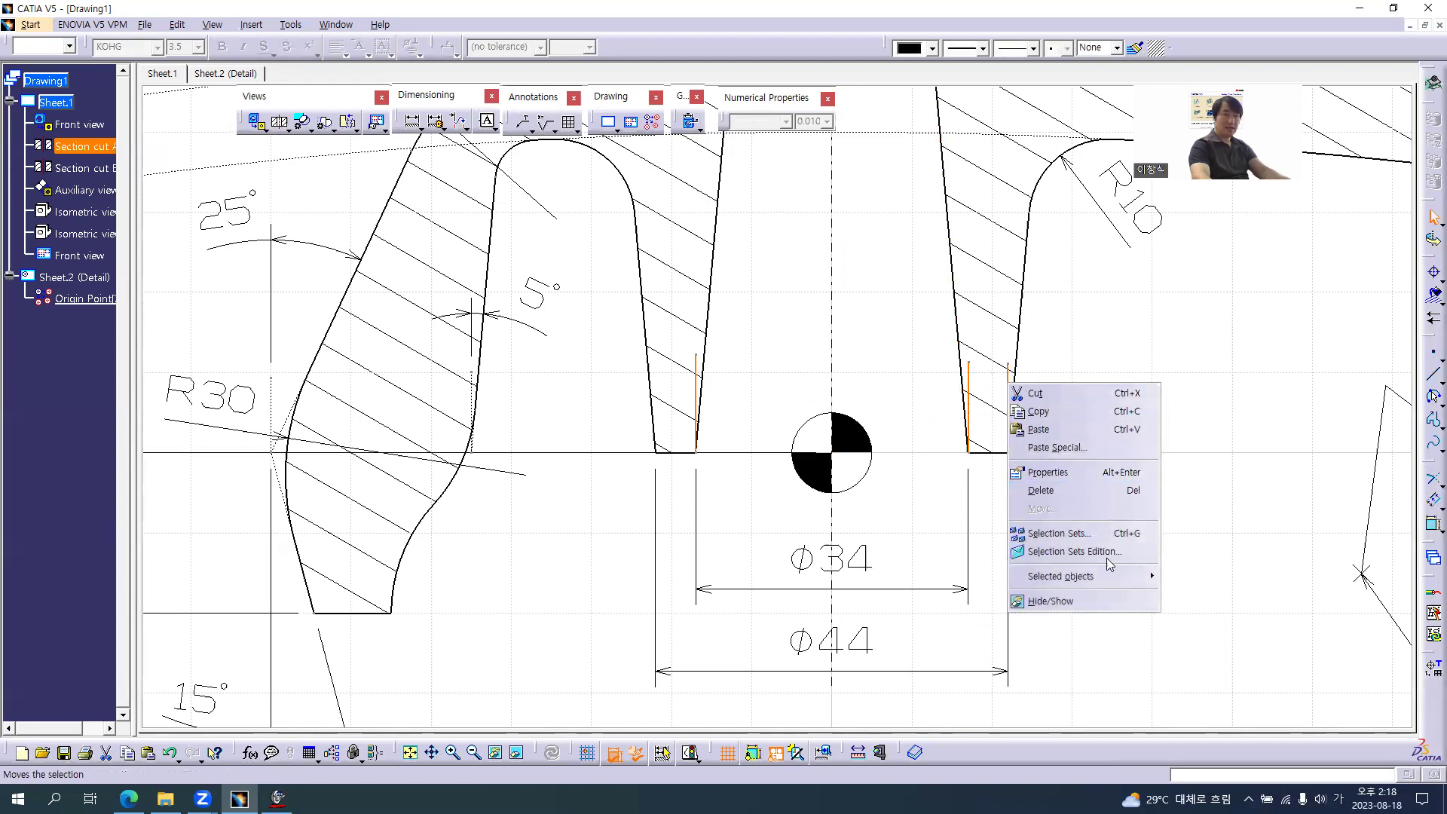
{"action": "mouse_move", "coordinate": [1131, 585]}
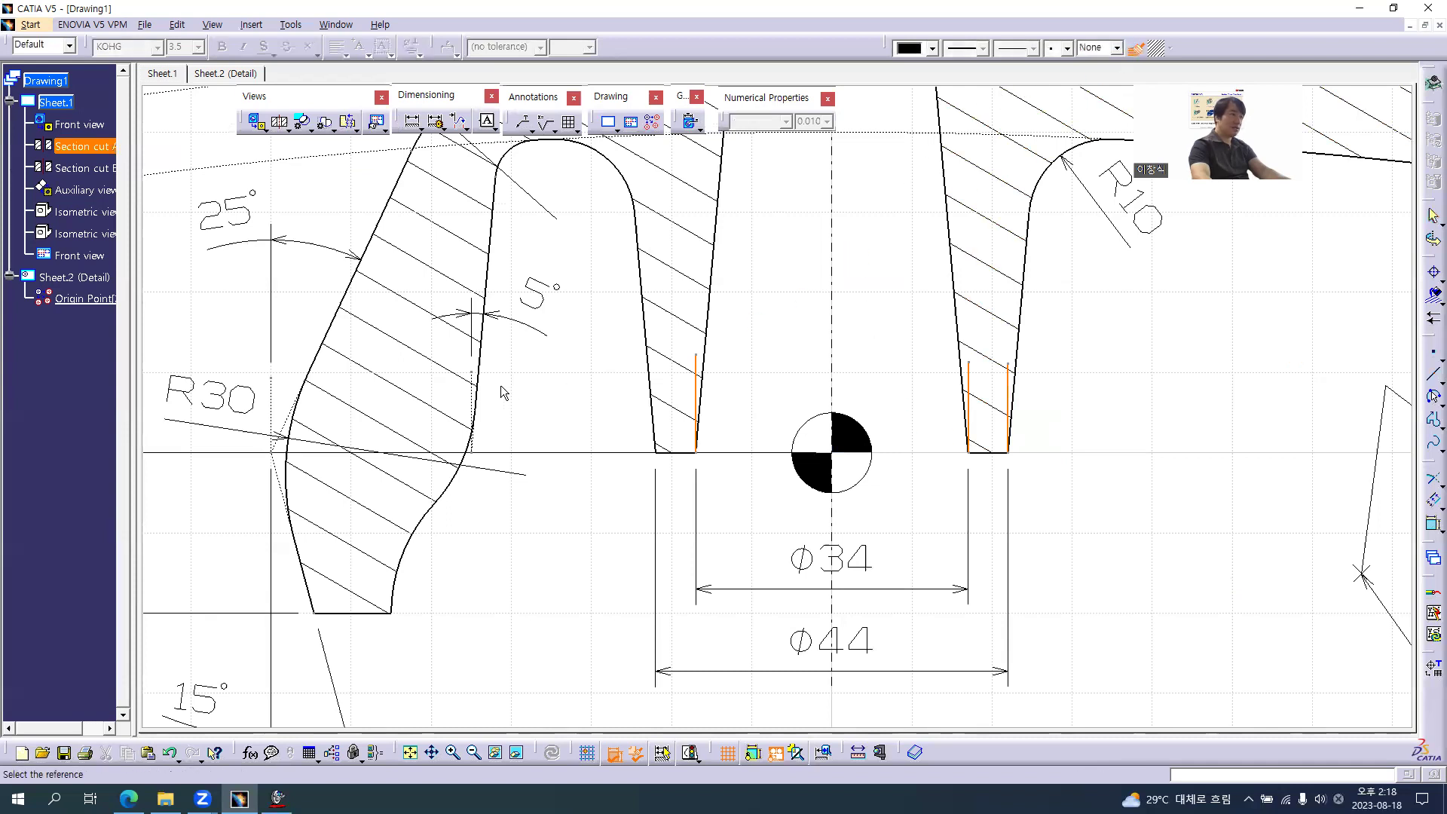
{"action": "left_click", "coordinate": [473, 396]}
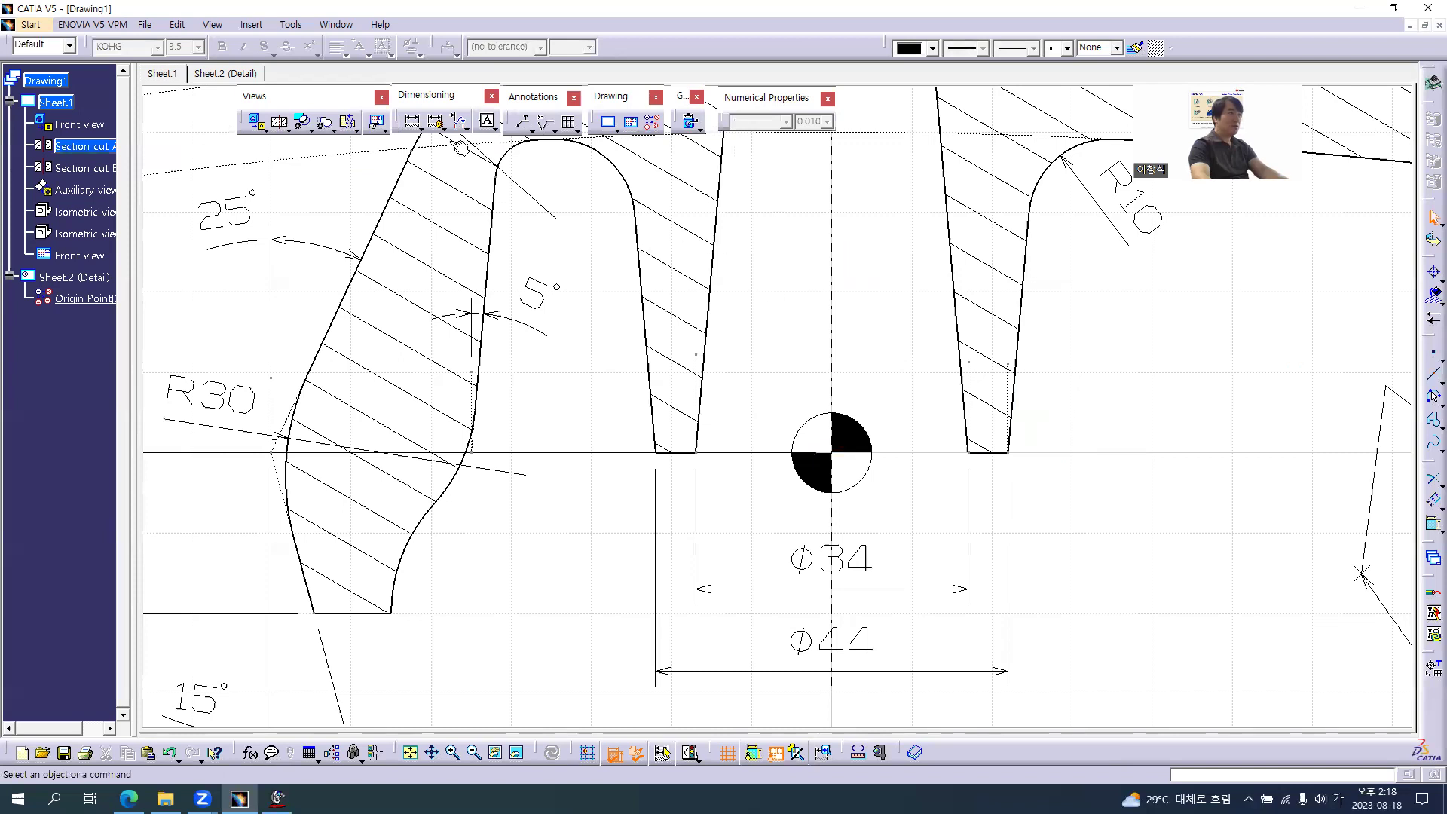
Dimension the angle between the left boss wall's dotted vertical line and its inner slanted edge, placed beside the wall above the base line
{"action": "left_click", "coordinate": [412, 120]}
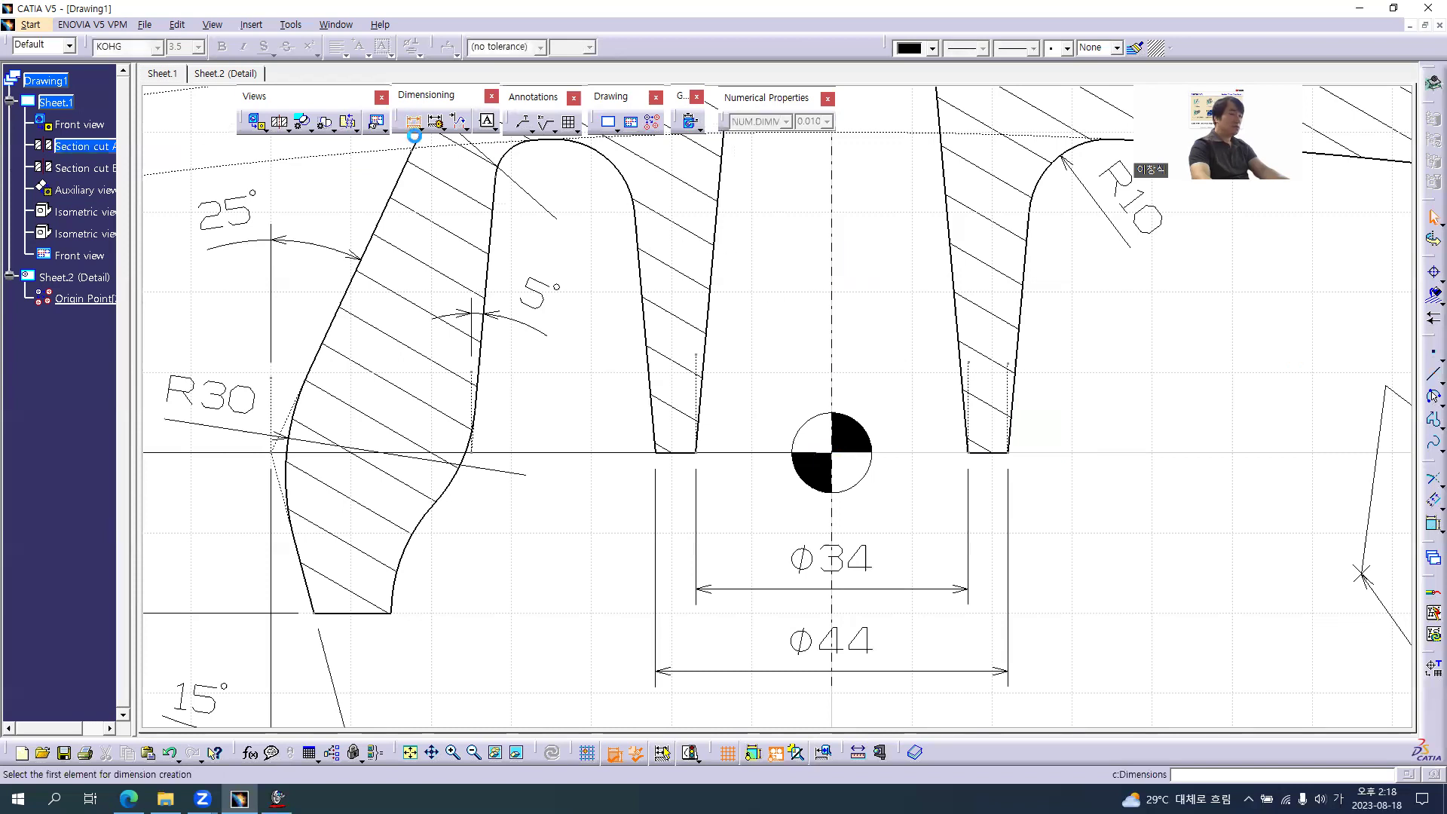
{"action": "left_click", "coordinate": [702, 374]}
{"action": "left_click", "coordinate": [698, 376]}
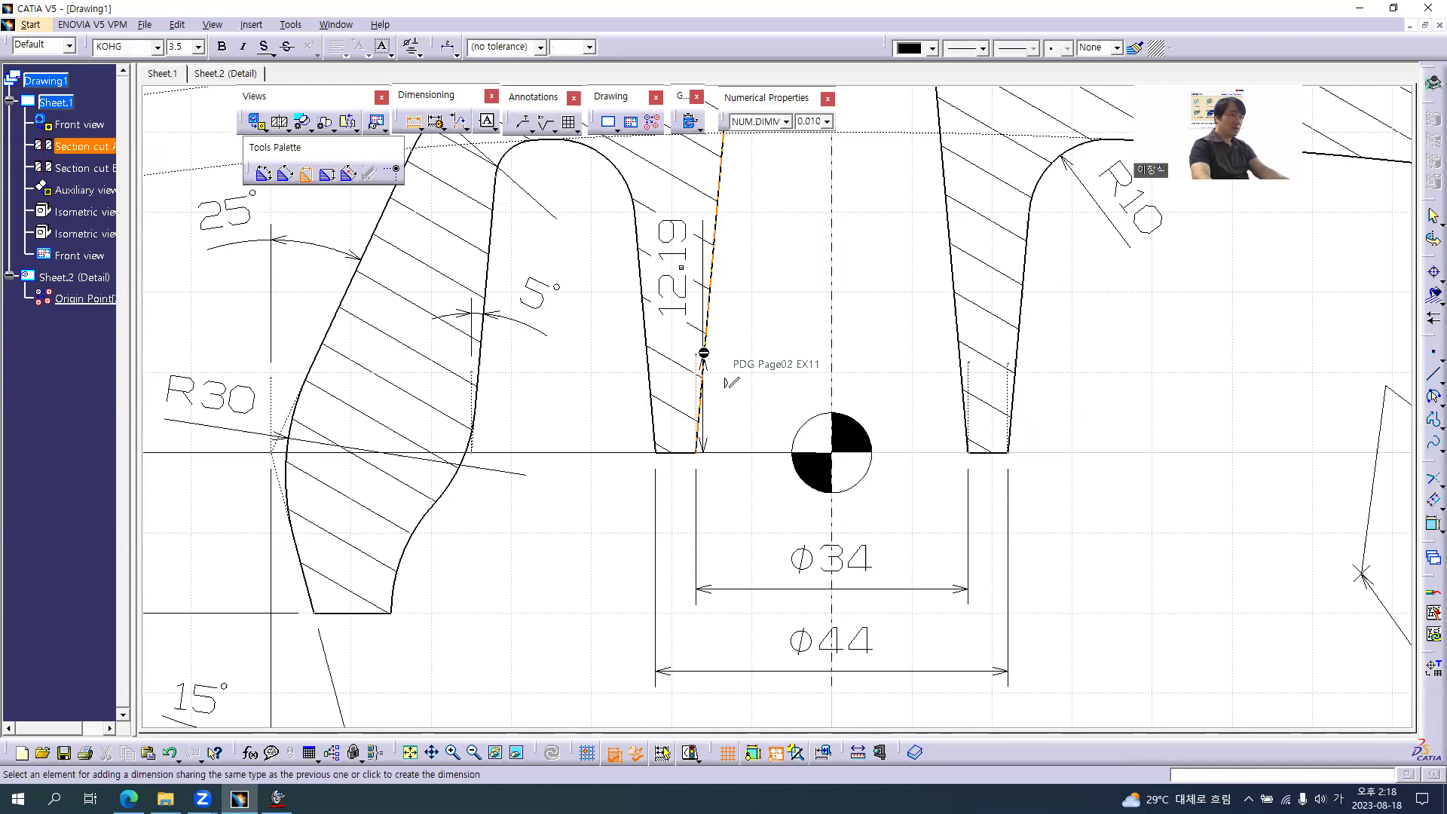
{"action": "left_click", "coordinate": [748, 327]}
Dimension the angles between the right boss wall's two dotted vertical lines and its inner and outer slanted edges, placed on either side
{"action": "mouse_move", "coordinate": [939, 429]}
{"action": "middle_mouse_down"}
{"action": "mouse_move", "coordinate": [839, 424]}
{"action": "mouse_move", "coordinate": [871, 367]}
{"action": "middle_mouse_up"}
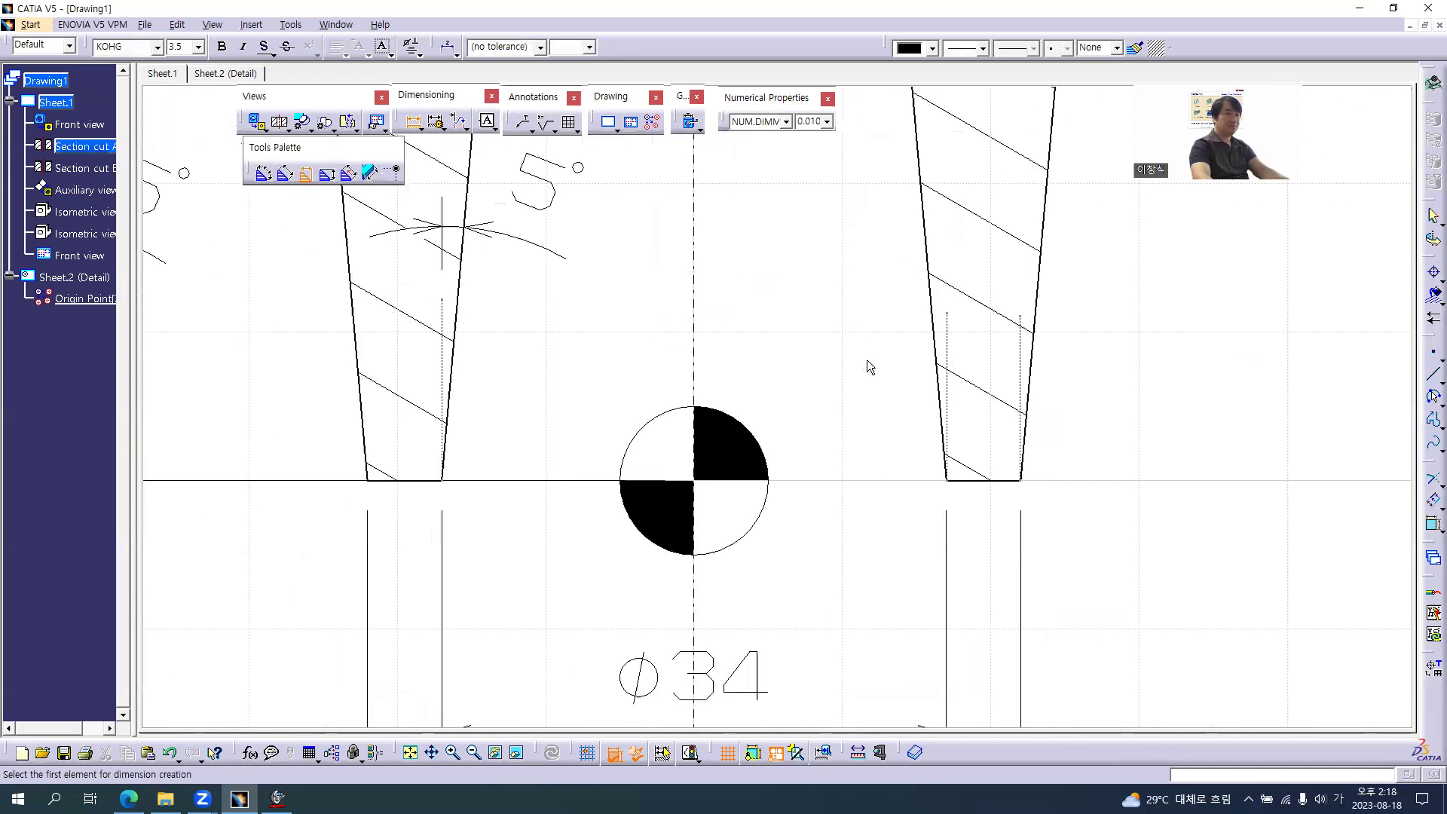
{"action": "left_click", "coordinate": [934, 332]}
{"action": "left_click", "coordinate": [942, 337]}
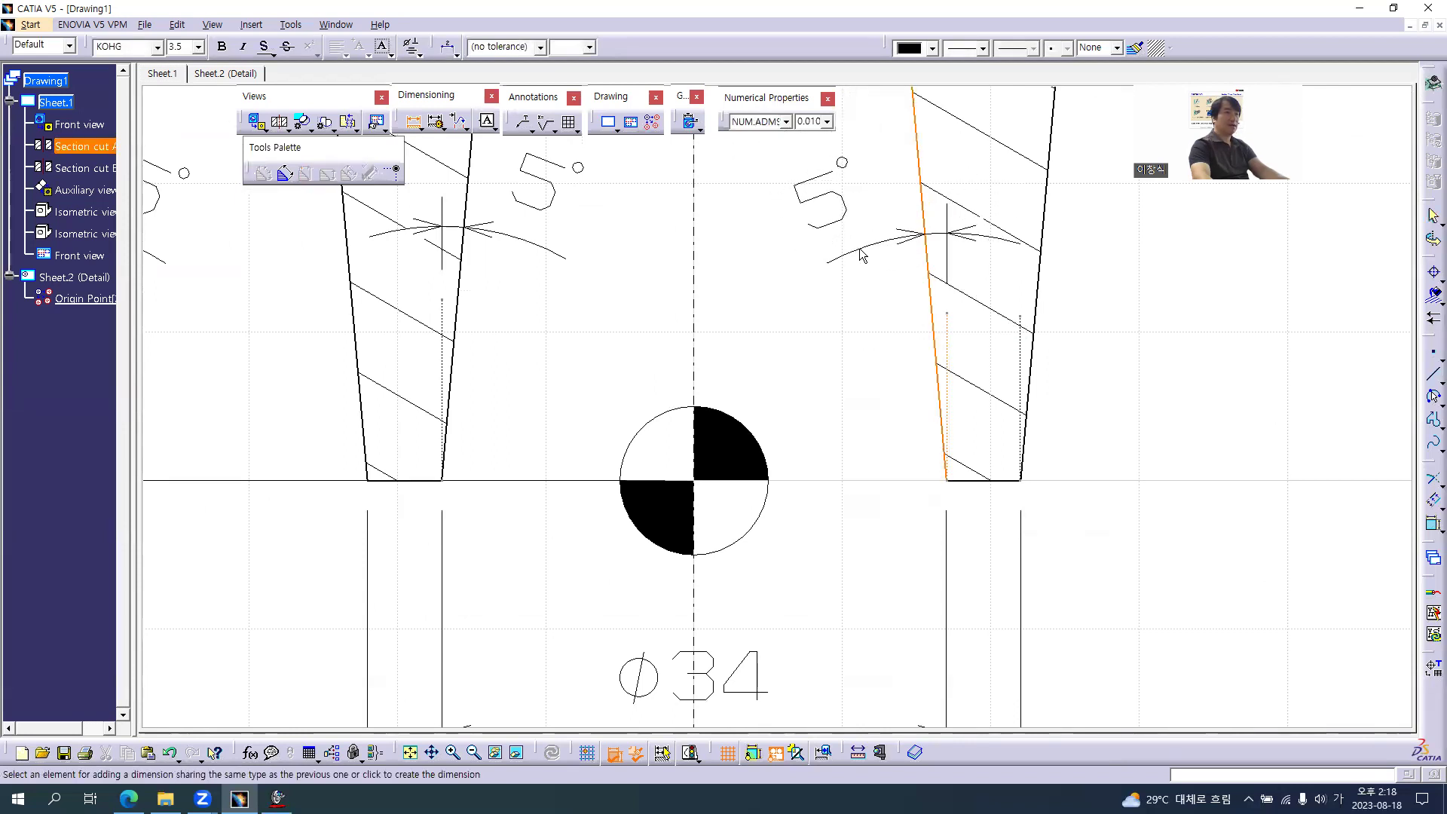
{"action": "left_click", "coordinate": [859, 258]}
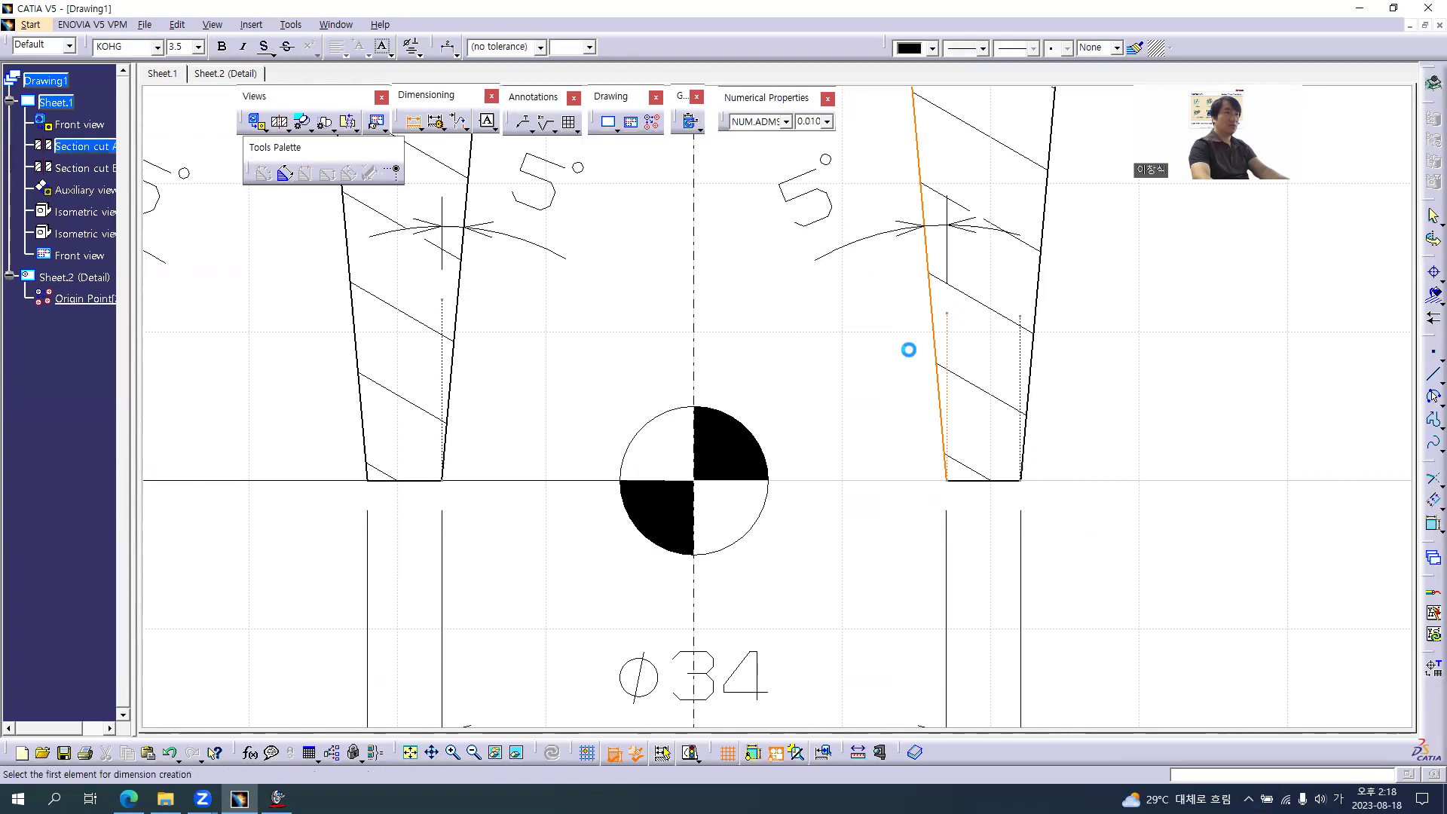
{"action": "left_click", "coordinate": [1042, 367]}
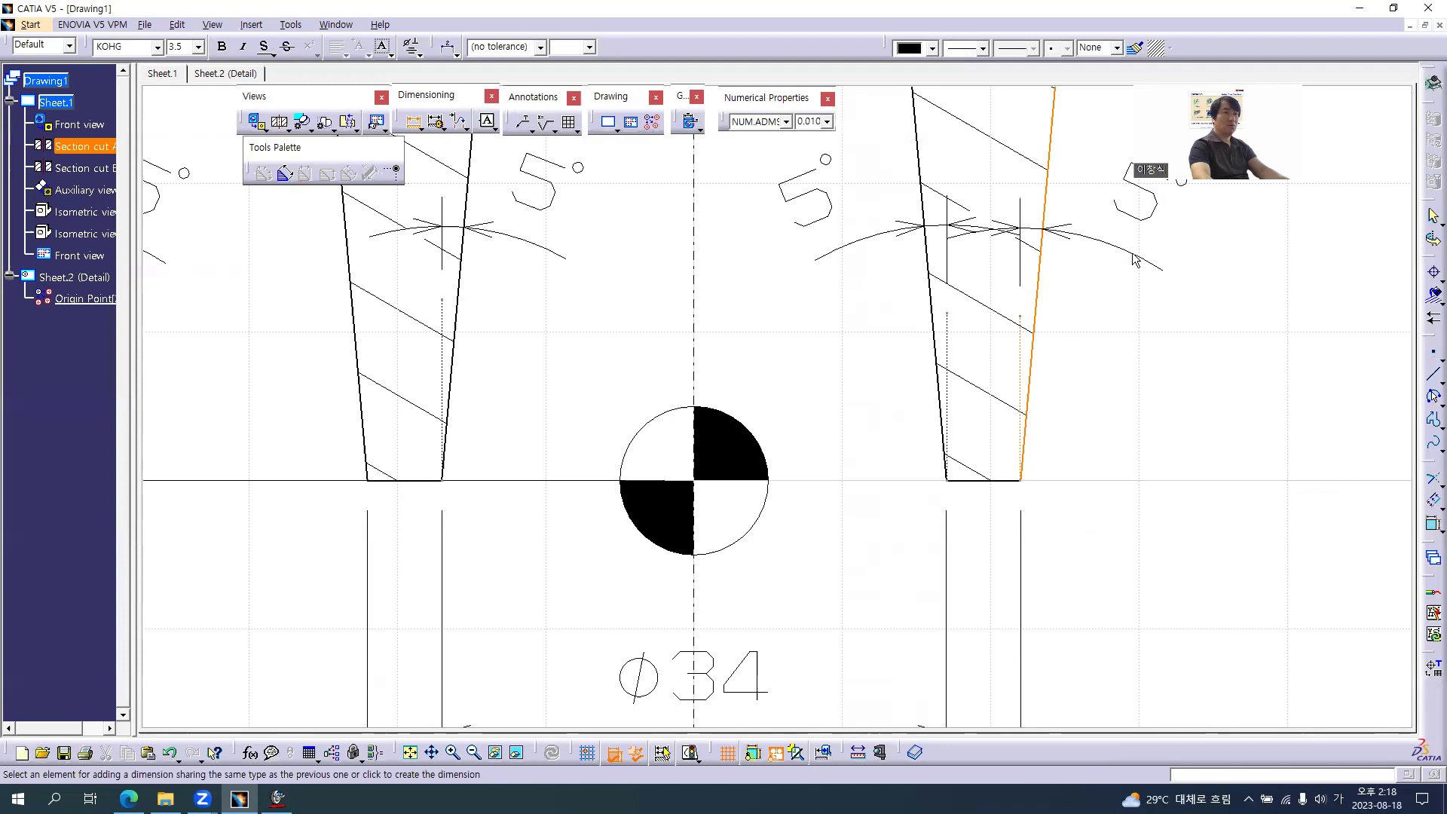
{"action": "left_click", "coordinate": [1134, 262]}
Compare Section A-A's angle dimensions with the reference PDF and hide the dotted vertical line at the left wall's inner edge
{"action": "middle_click_drag", "start_coordinate": [779, 301], "coordinate": [767, 443]}
{"action": "middle_click_drag", "start_coordinate": [622, 389], "coordinate": [812, 454]}
{"action": "key", "text": "alt+Tab"}
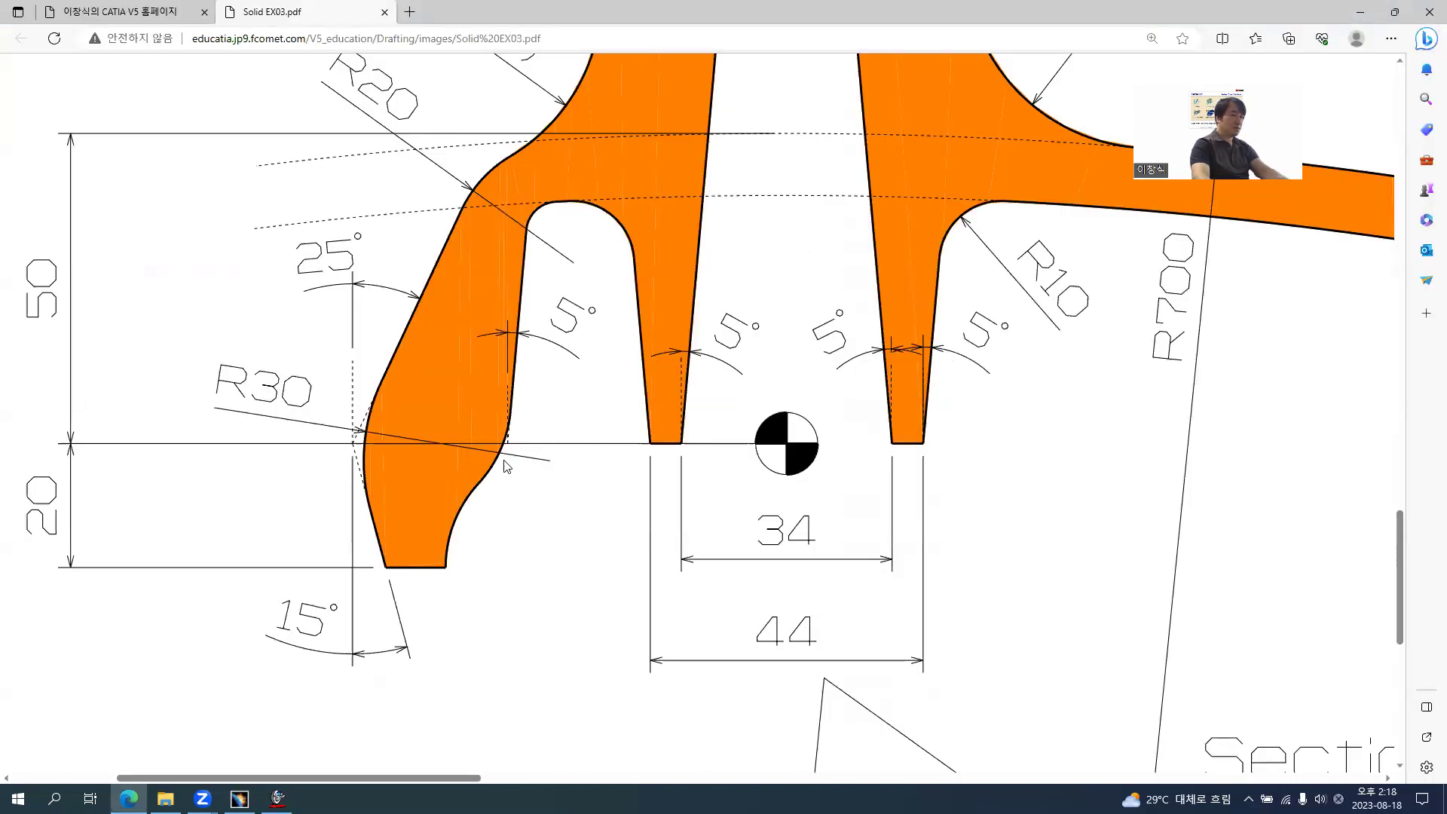
{"action": "key", "text": "alt+Tab"}
{"action": "key", "text": "alt+Tab"}
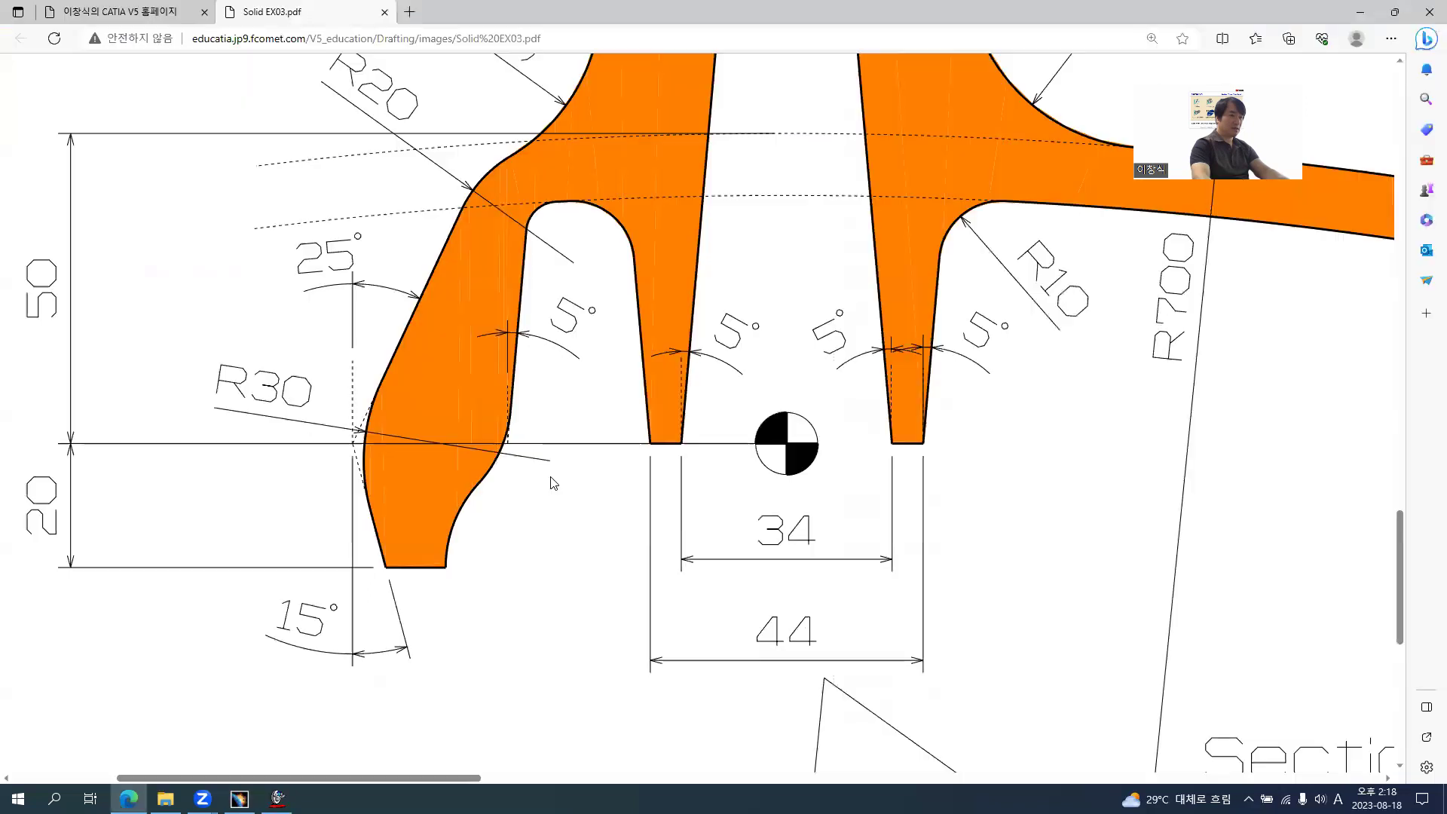
{"action": "key", "text": "alt+Tab"}
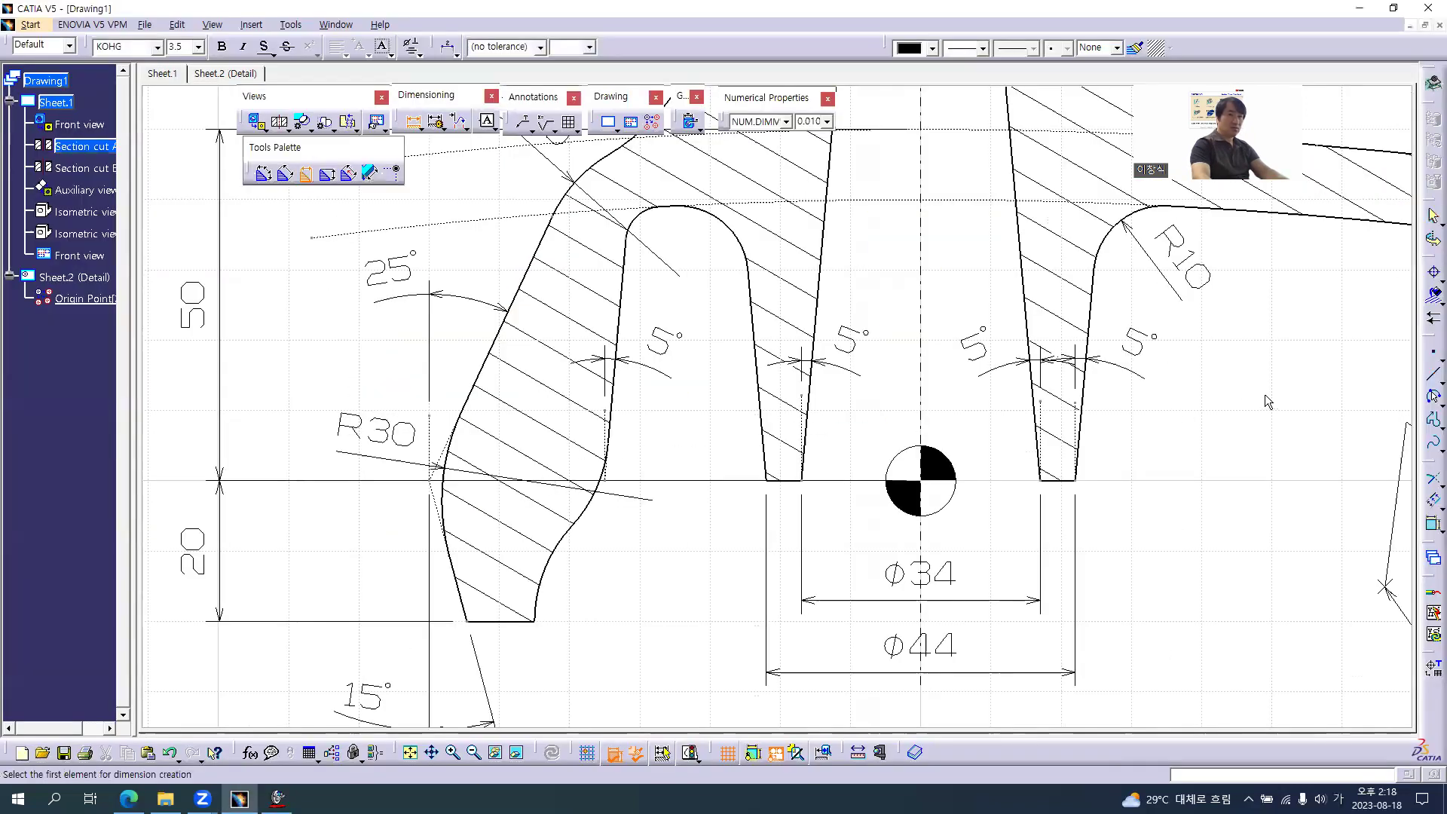
{"action": "left_click", "coordinate": [411, 122]}
{"action": "mouse_move", "coordinate": [753, 500]}
{"action": "middle_mouse_down"}
{"action": "mouse_move", "coordinate": [807, 480]}
{"action": "mouse_move", "coordinate": [783, 388]}
{"action": "mouse_move", "coordinate": [577, 333]}
{"action": "middle_mouse_up"}
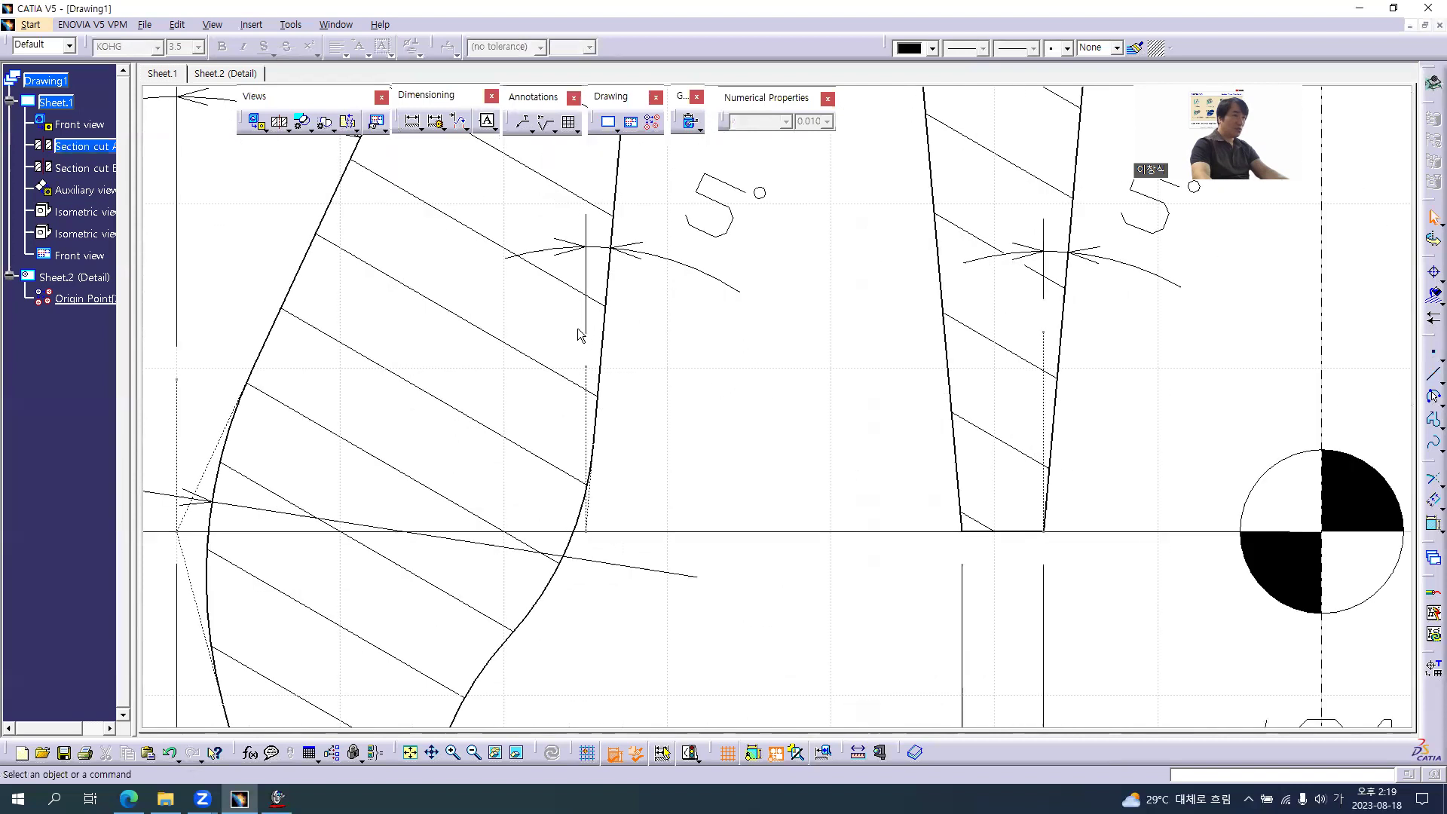
{"action": "left_click", "coordinate": [585, 332]}
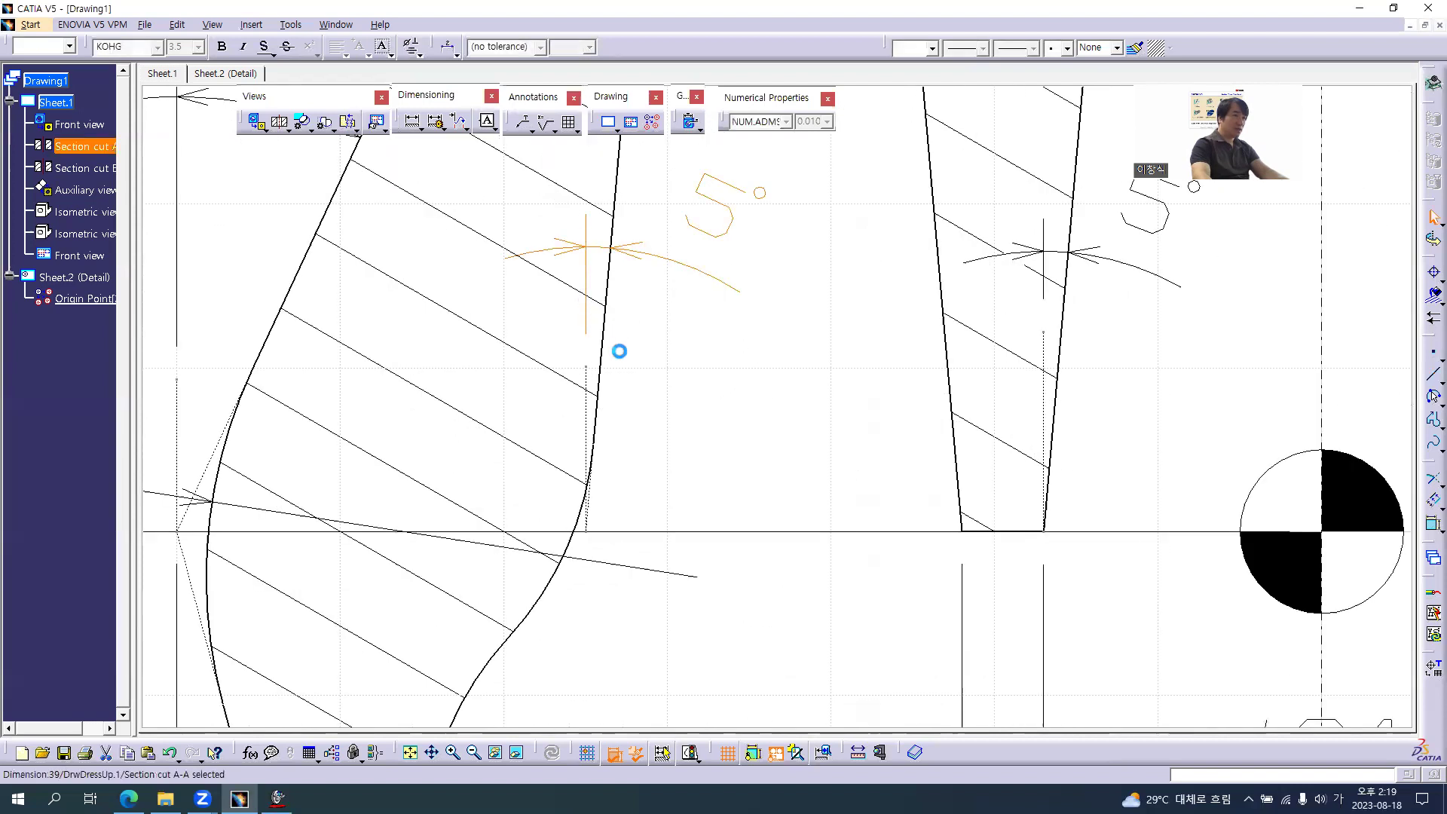
{"action": "right_click", "coordinate": [583, 380]}
{"action": "key", "text": "h"}
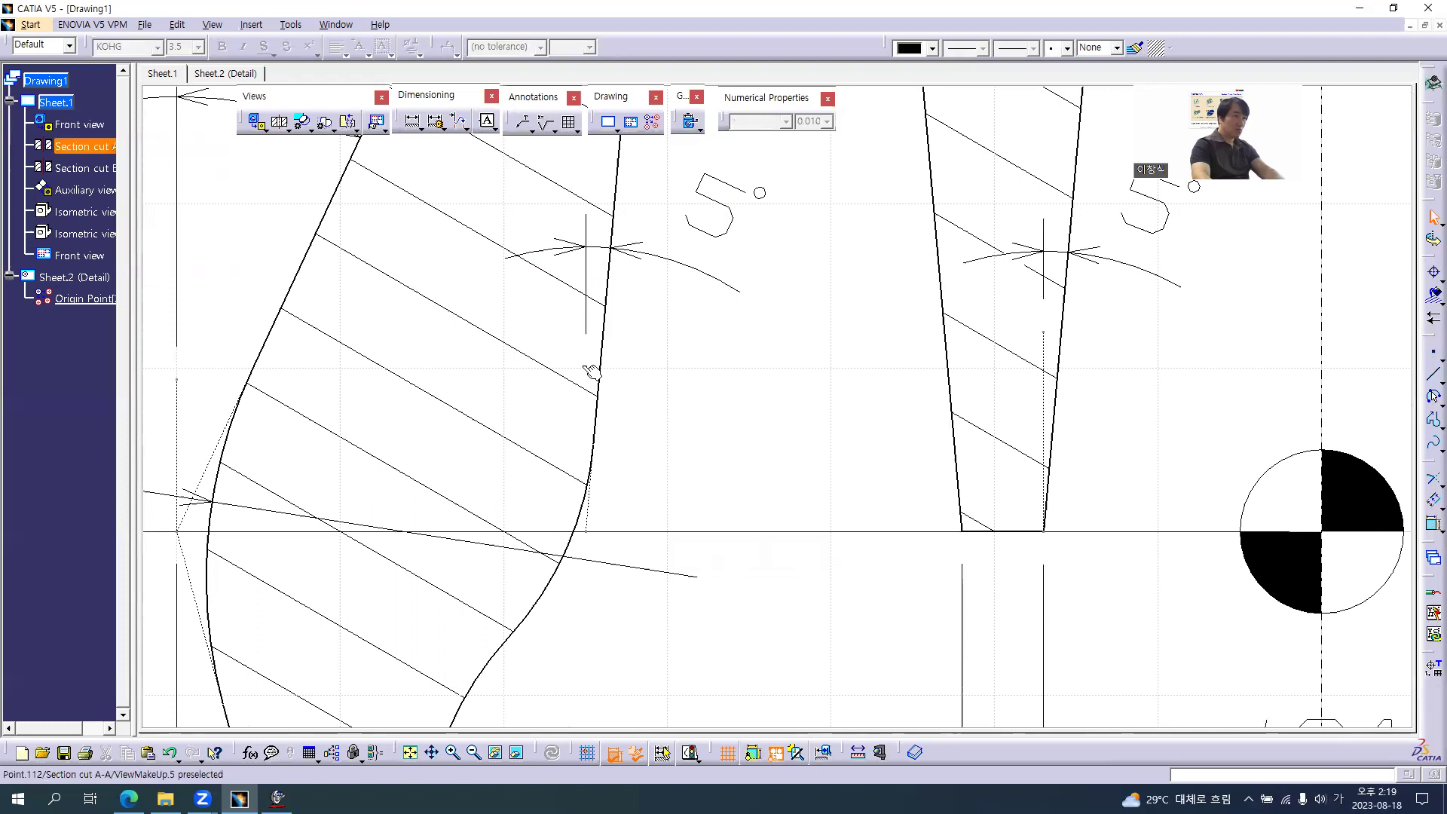
Shorten the hidden vertical reference line of the outer left leg's 5° dimension by lowering its upper endpoint, and return to the visible space
{"action": "left_click", "coordinate": [587, 324]}
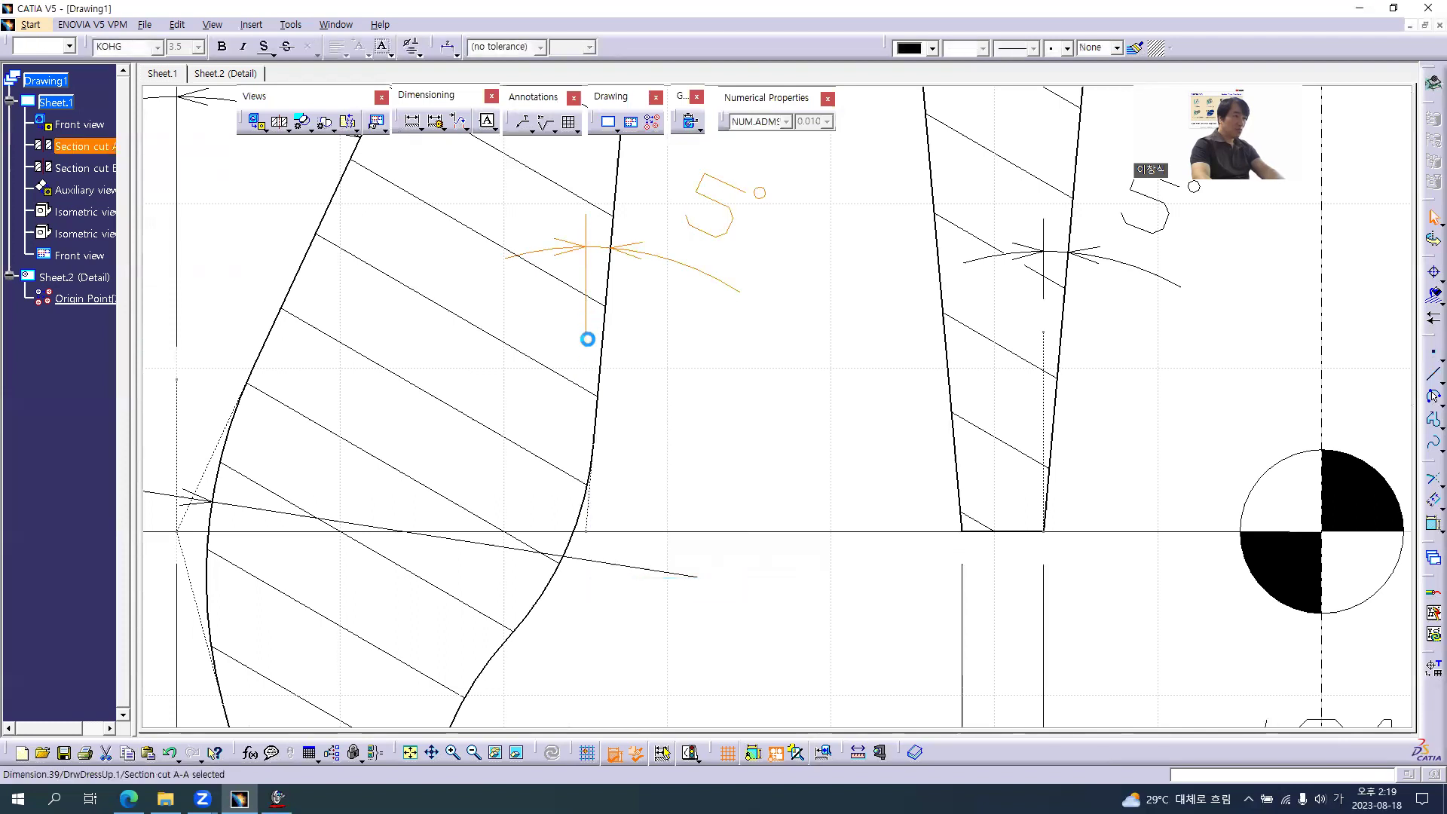
{"action": "left_click", "coordinate": [584, 338]}
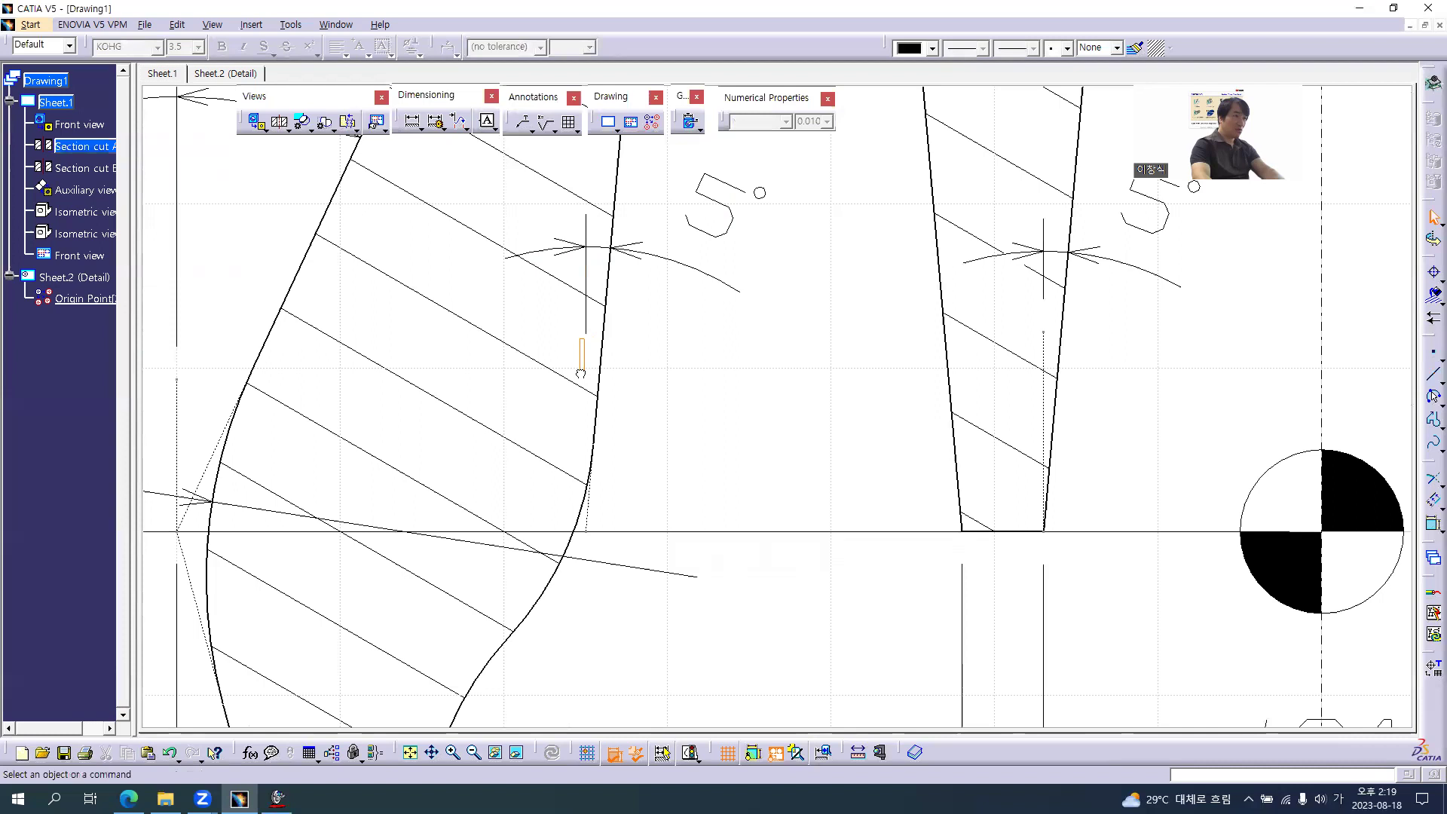
{"action": "left_click", "coordinate": [590, 322]}
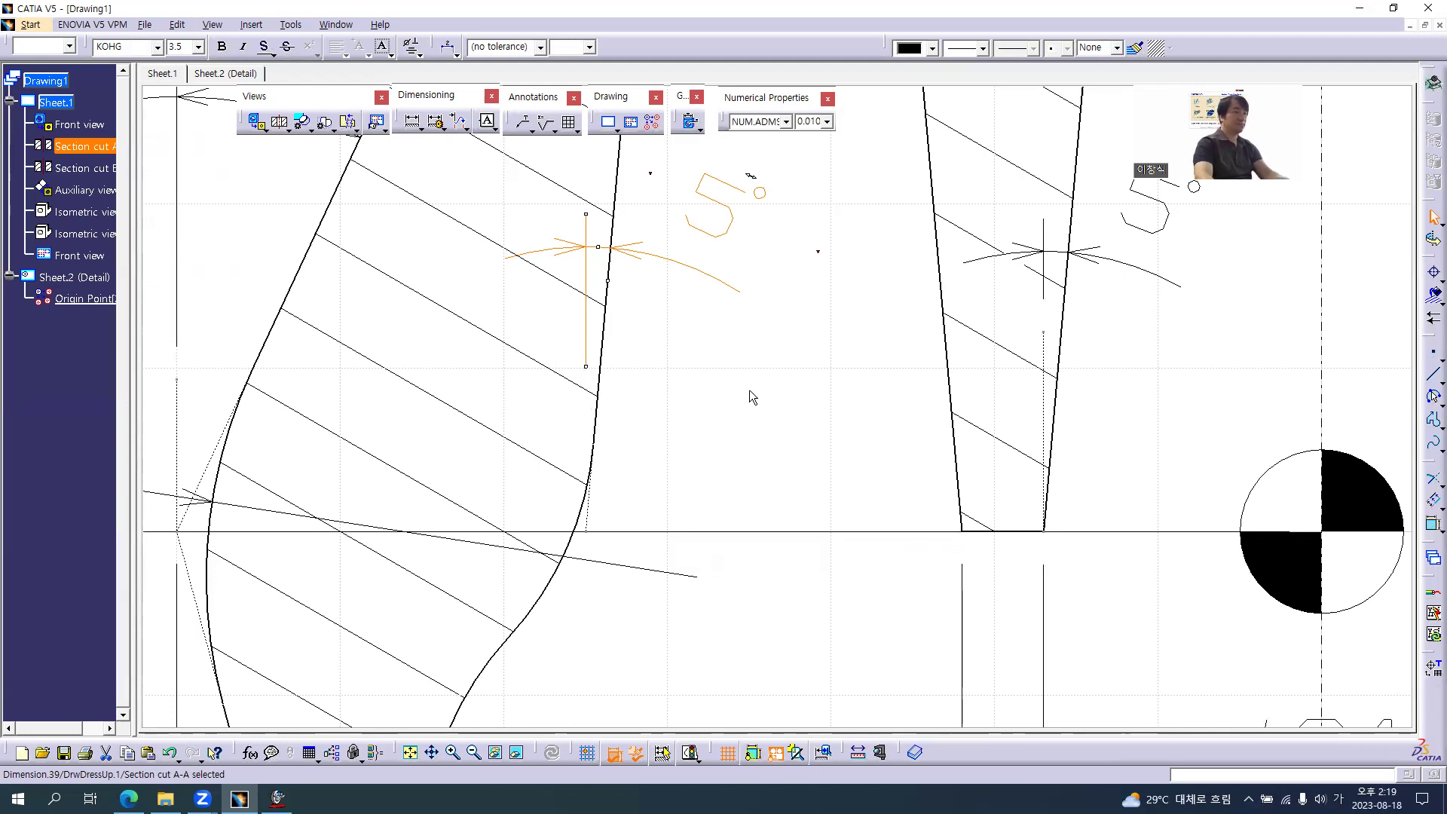
{"action": "left_click", "coordinate": [516, 752]}
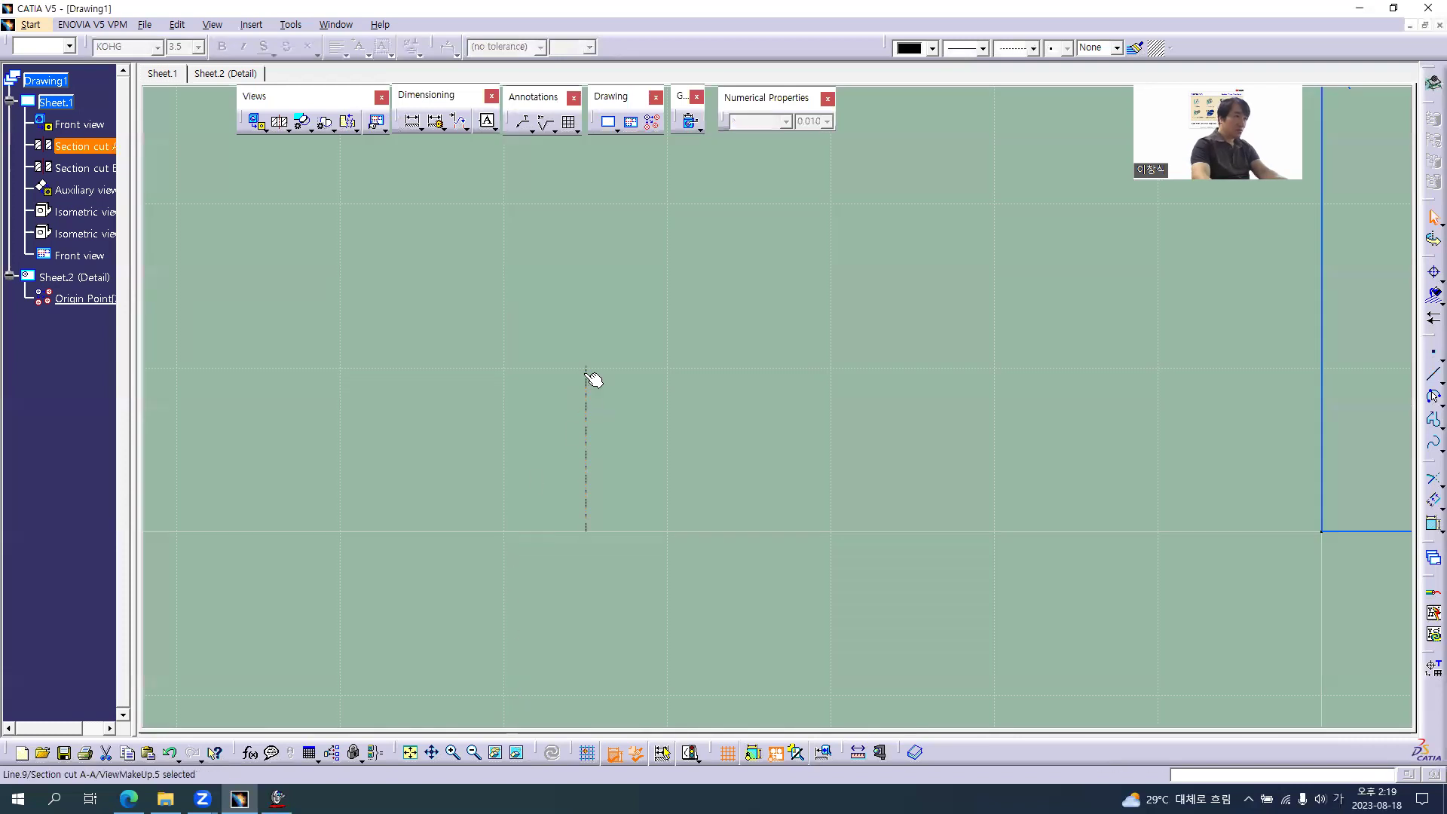
{"action": "left_click_drag", "start_coordinate": [594, 375], "coordinate": [580, 477]}
{"action": "left_click", "coordinate": [518, 756]}
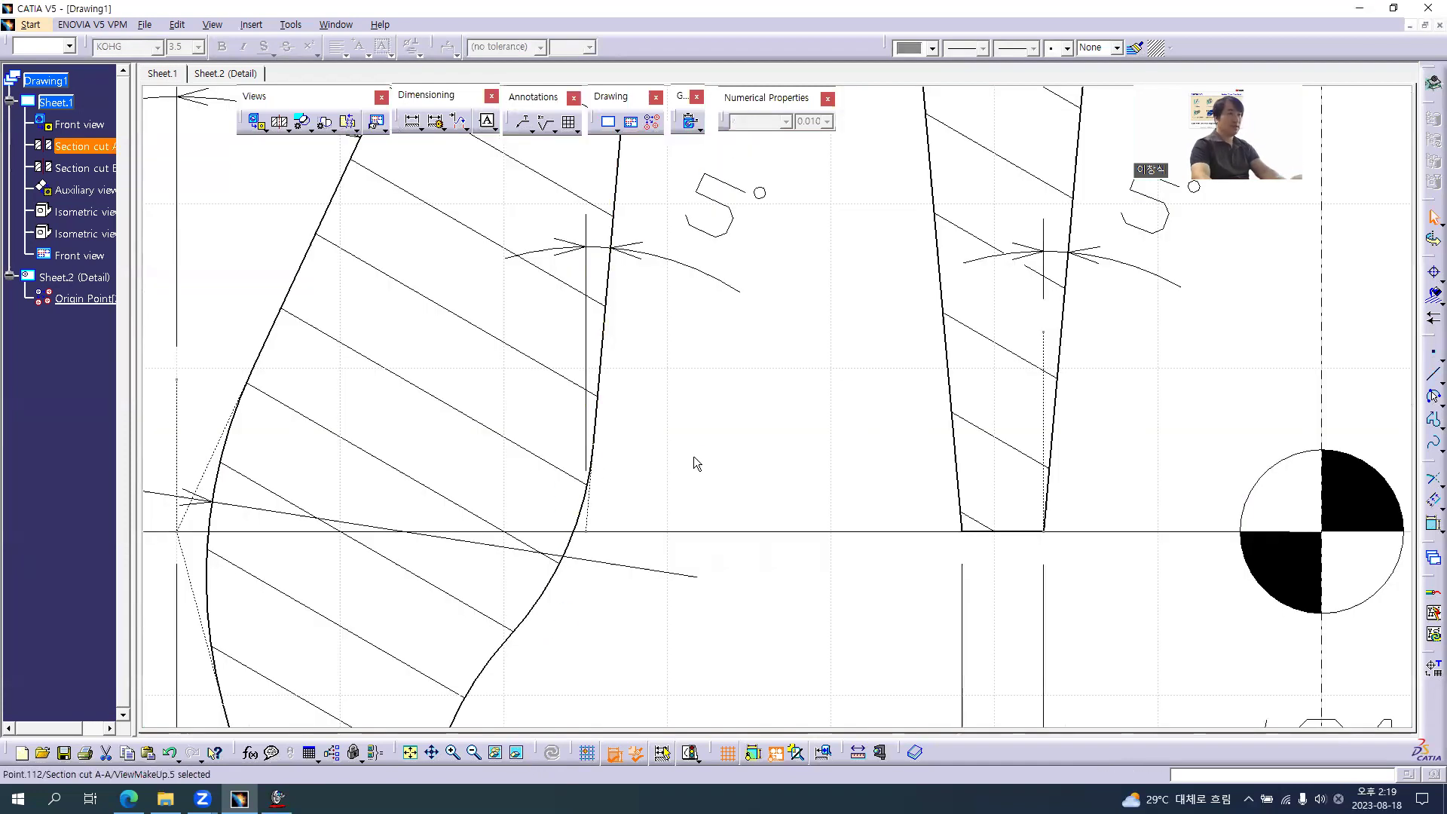
Shorten the dotted vertical reference line of the left boss wall's 5° dimension toward the base, and hide the line and its endpoint
{"action": "middle_click_drag", "start_coordinate": [1085, 430], "coordinate": [836, 476]}
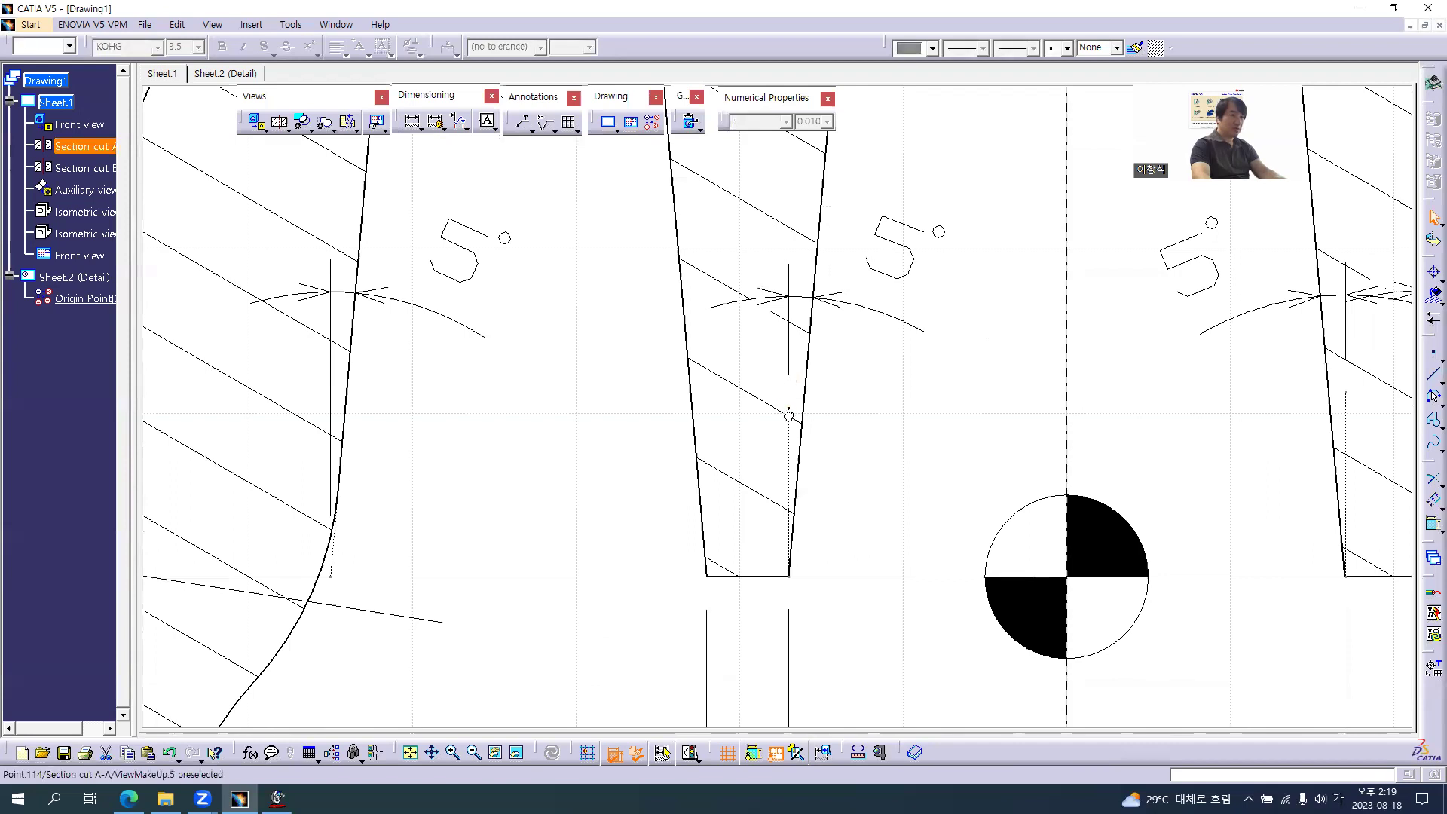
{"action": "right_click", "coordinate": [788, 555]}
{"action": "left_click", "coordinate": [824, 552]}
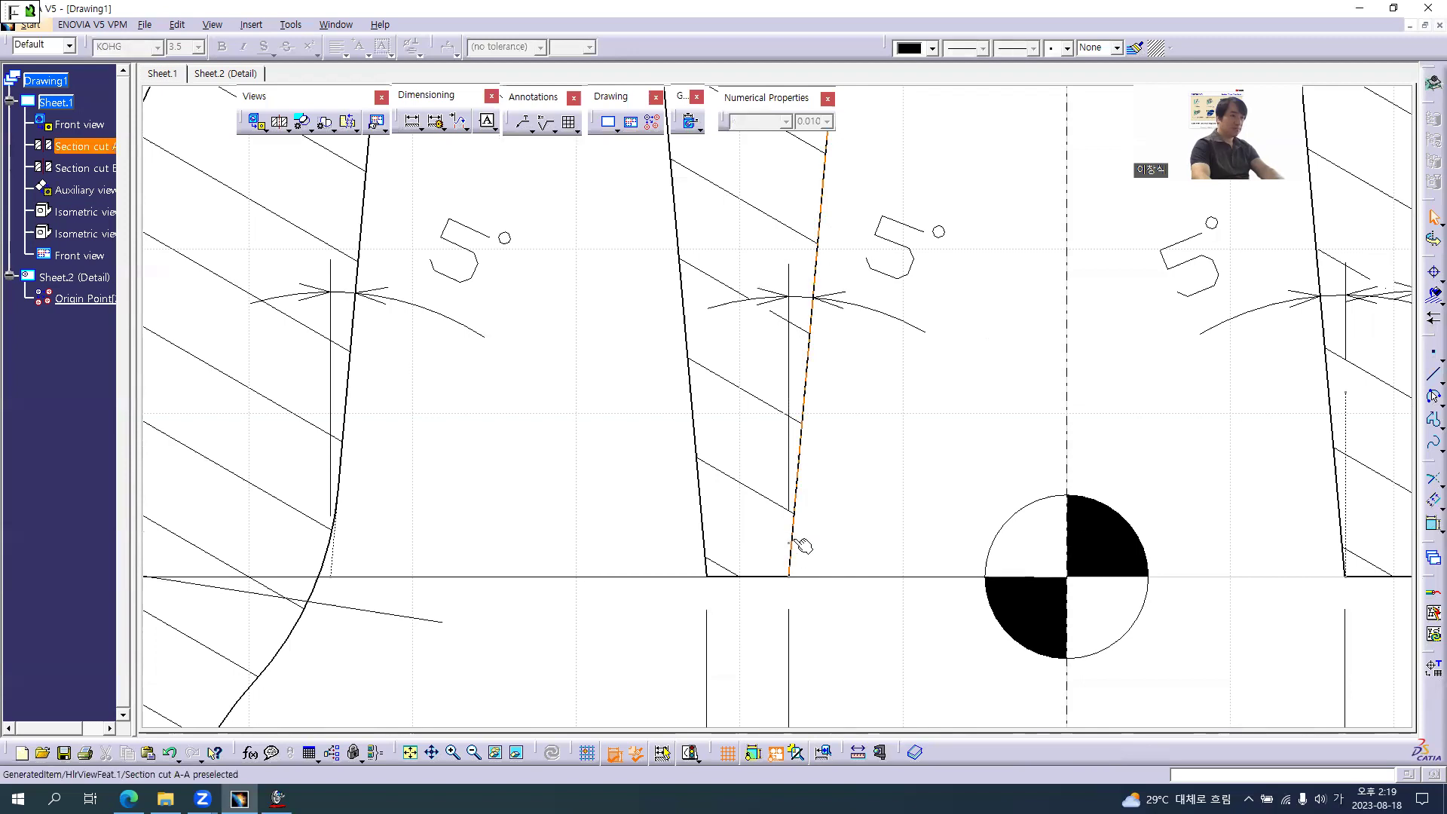
{"action": "right_click", "coordinate": [790, 545]}
{"action": "key", "text": "Escape"}
Shorten both dotted vertical reference lines of the right boss wall's 5° dimensions toward the wall's base
{"action": "mouse_move", "coordinate": [1170, 493]}
{"action": "middle_mouse_down"}
{"action": "mouse_move", "coordinate": [946, 507]}
{"action": "mouse_move", "coordinate": [972, 491]}
{"action": "middle_mouse_up"}
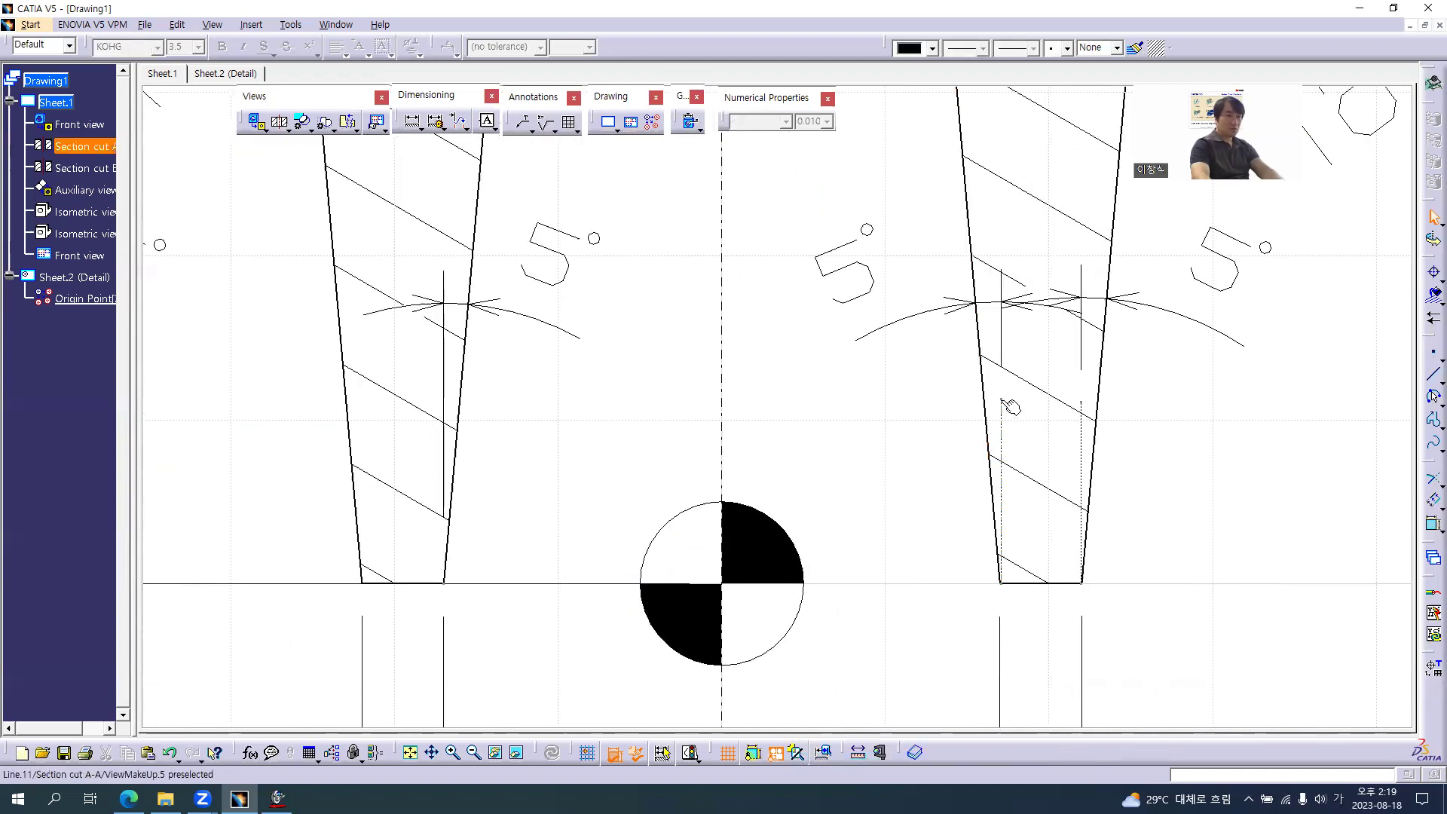
{"action": "left_click", "coordinate": [1001, 480]}
{"action": "left_click_drag", "start_coordinate": [1001, 517], "coordinate": [1002, 536]}
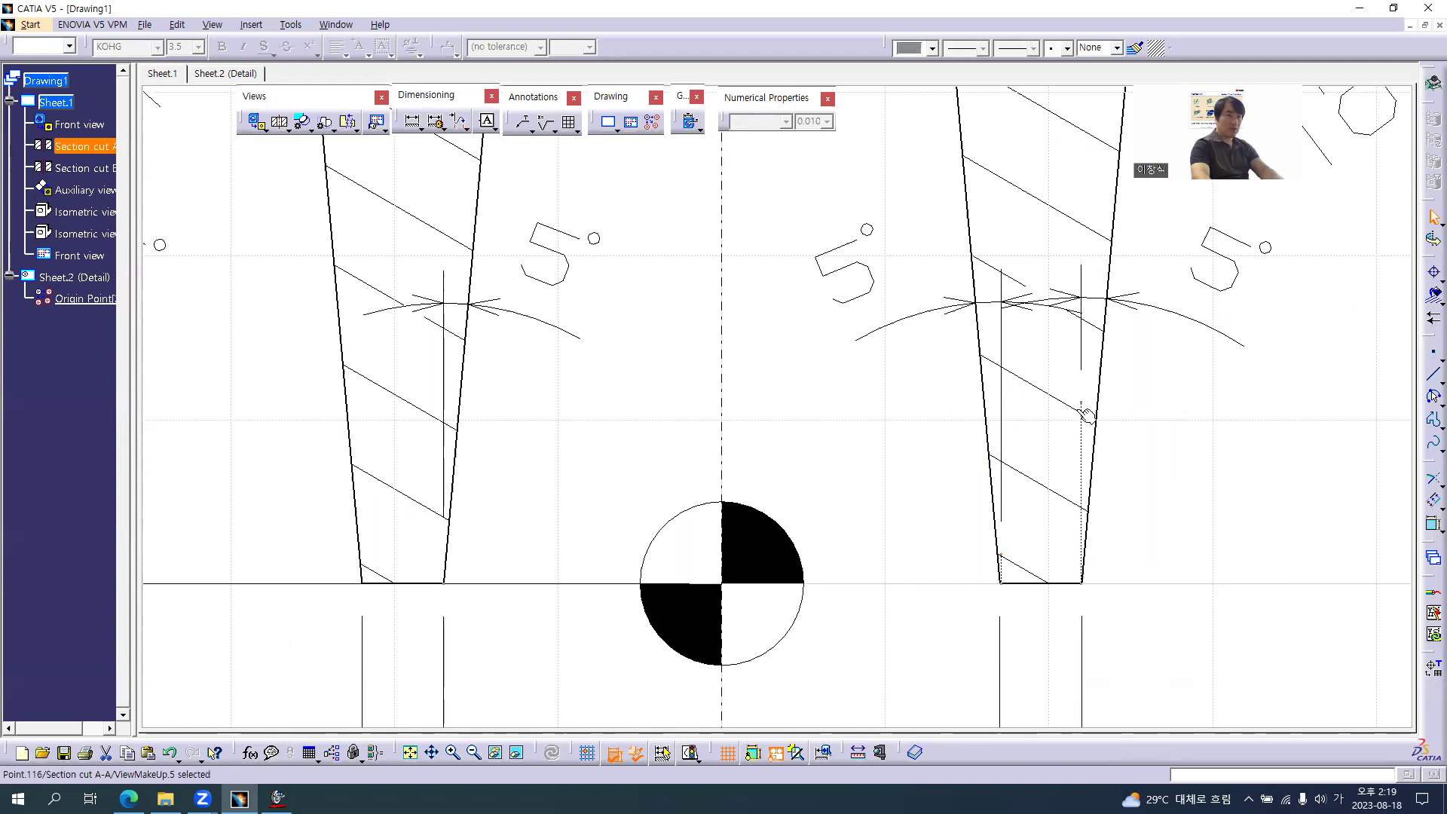
{"action": "left_click", "coordinate": [1068, 468]}
{"action": "left_click", "coordinate": [1070, 553]}
Hide the right boss wall's two shortened reference lines and their upper endpoints
{"action": "scroll", "coordinate": [959, 536], "scroll_direction": "up", "scroll_amount": 2}
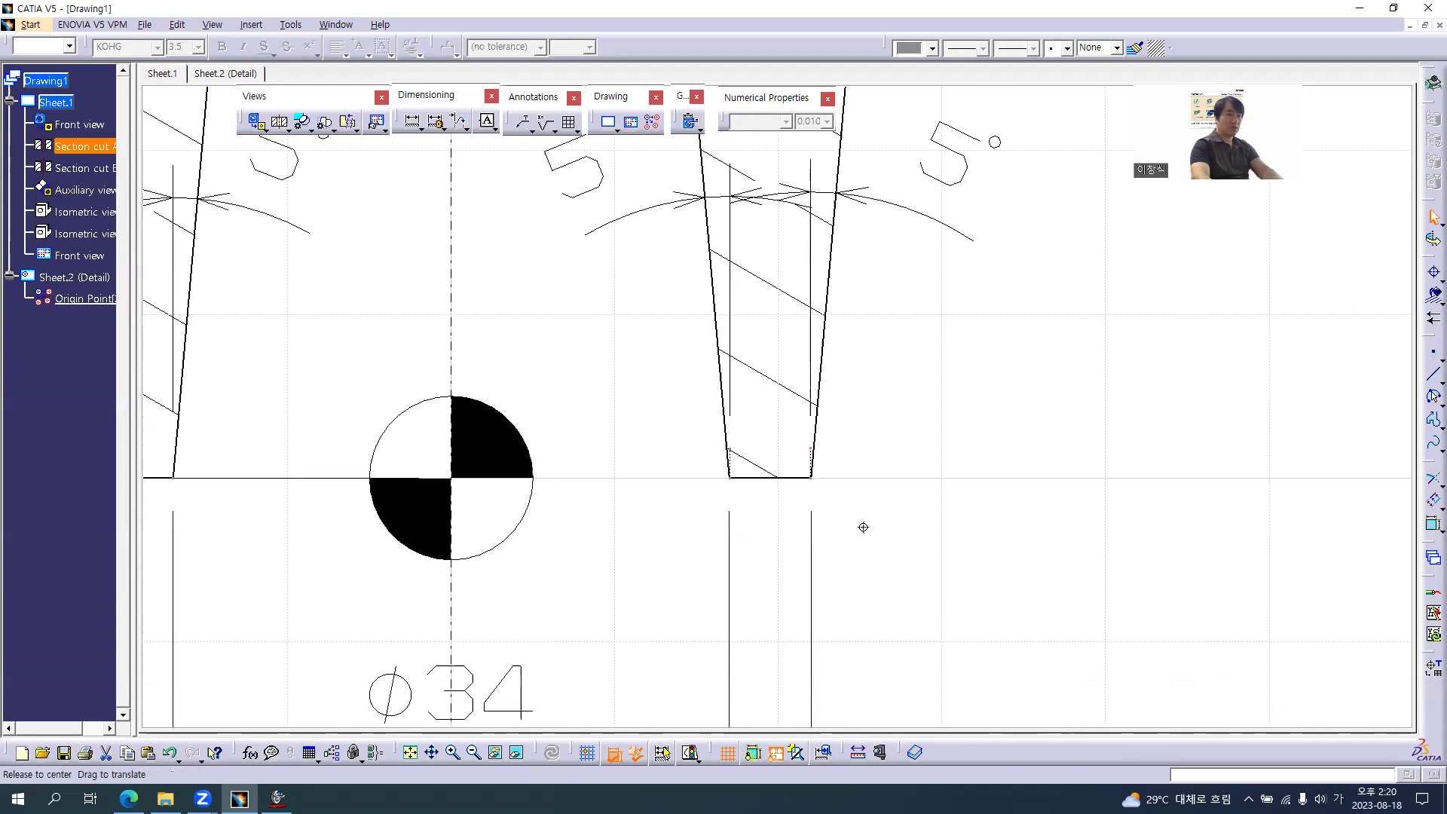
{"action": "scroll", "coordinate": [861, 526], "scroll_direction": "up", "scroll_amount": 2}
{"action": "scroll", "coordinate": [777, 415], "scroll_direction": "up", "scroll_amount": 2}
{"action": "right_click", "coordinate": [646, 557]}
{"action": "key", "text": "Escape"}
{"action": "right_click", "coordinate": [867, 535]}
{"action": "left_click", "coordinate": [878, 543]}
{"action": "right_click", "coordinate": [872, 527]}
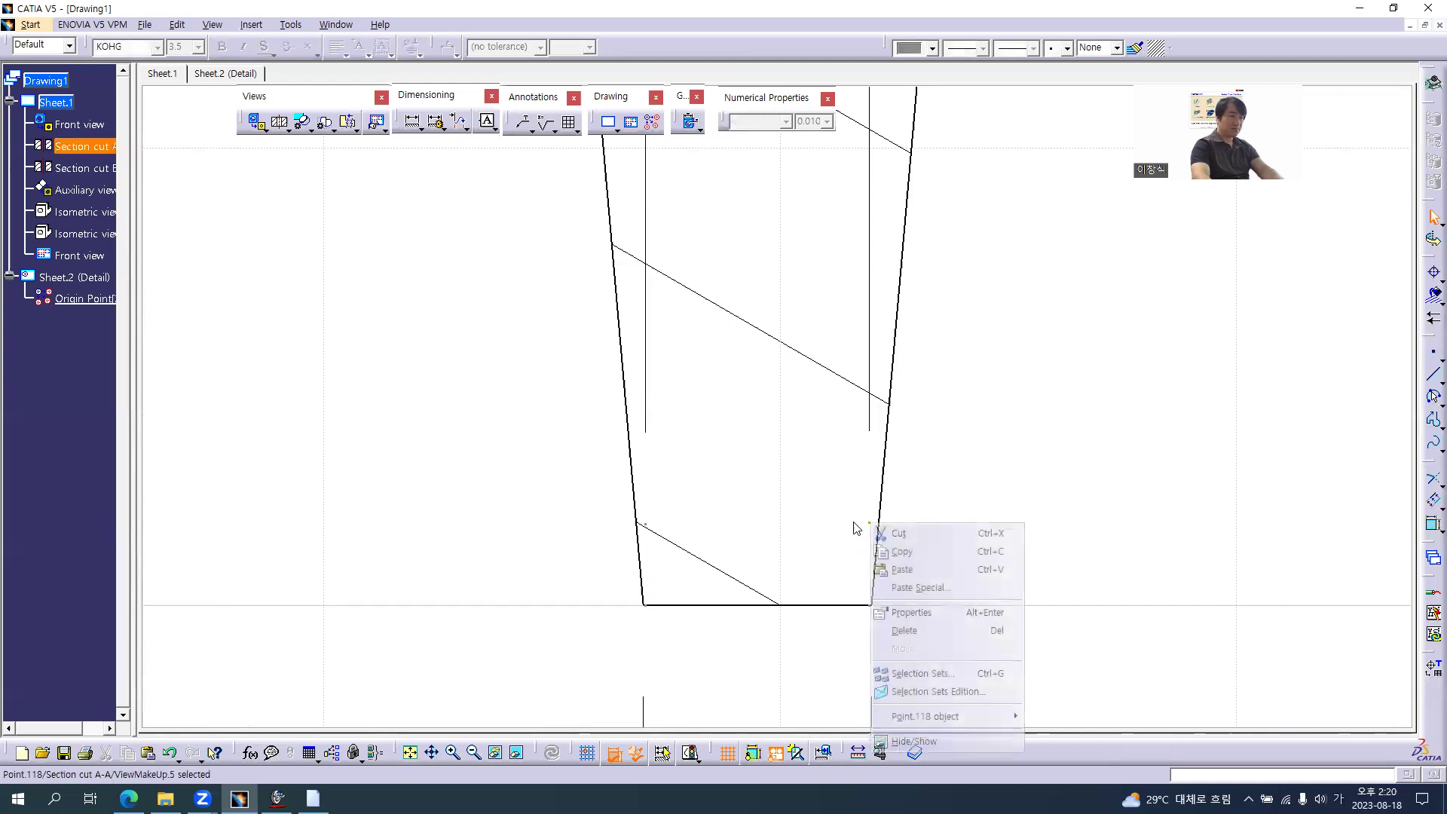
{"action": "key", "text": "Escape"}
{"action": "right_click", "coordinate": [648, 525]}
{"action": "key", "text": "Escape"}
Compare the dimensions of Section Cut A-A with the reference drawing Solid EX03.pdf in the browser, and return to the CATIA drawing
{"action": "mouse_move", "coordinate": [519, 442]}
{"action": "middle_mouse_down", "text": "ctrl"}
{"action": "mouse_move", "coordinate": [550, 669]}
{"action": "mouse_move", "coordinate": [637, 373]}
{"action": "mouse_move", "coordinate": [645, 470]}
{"action": "middle_mouse_up", "text": "ctrl"}
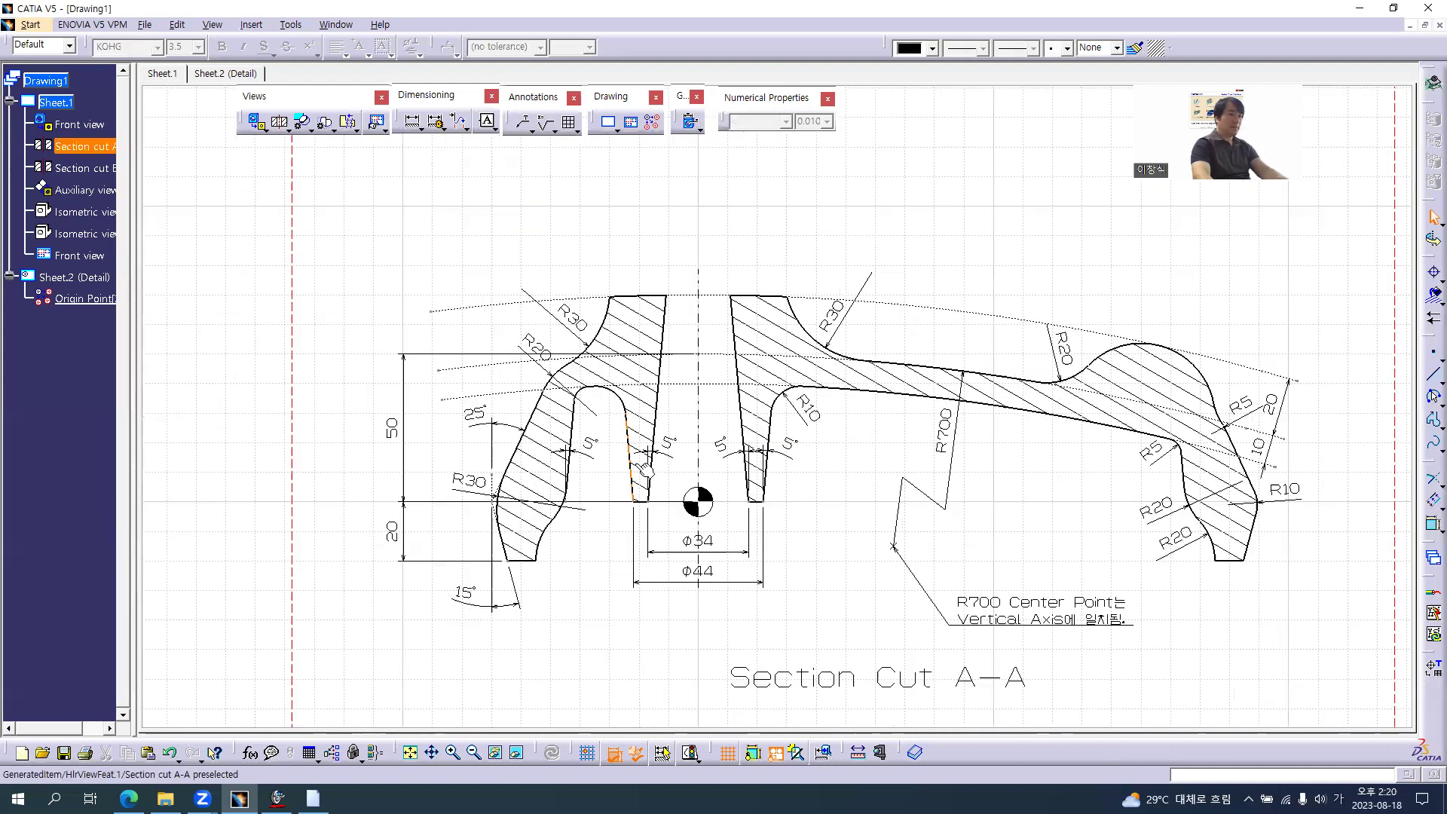
{"action": "key", "text": "alt+Tab"}
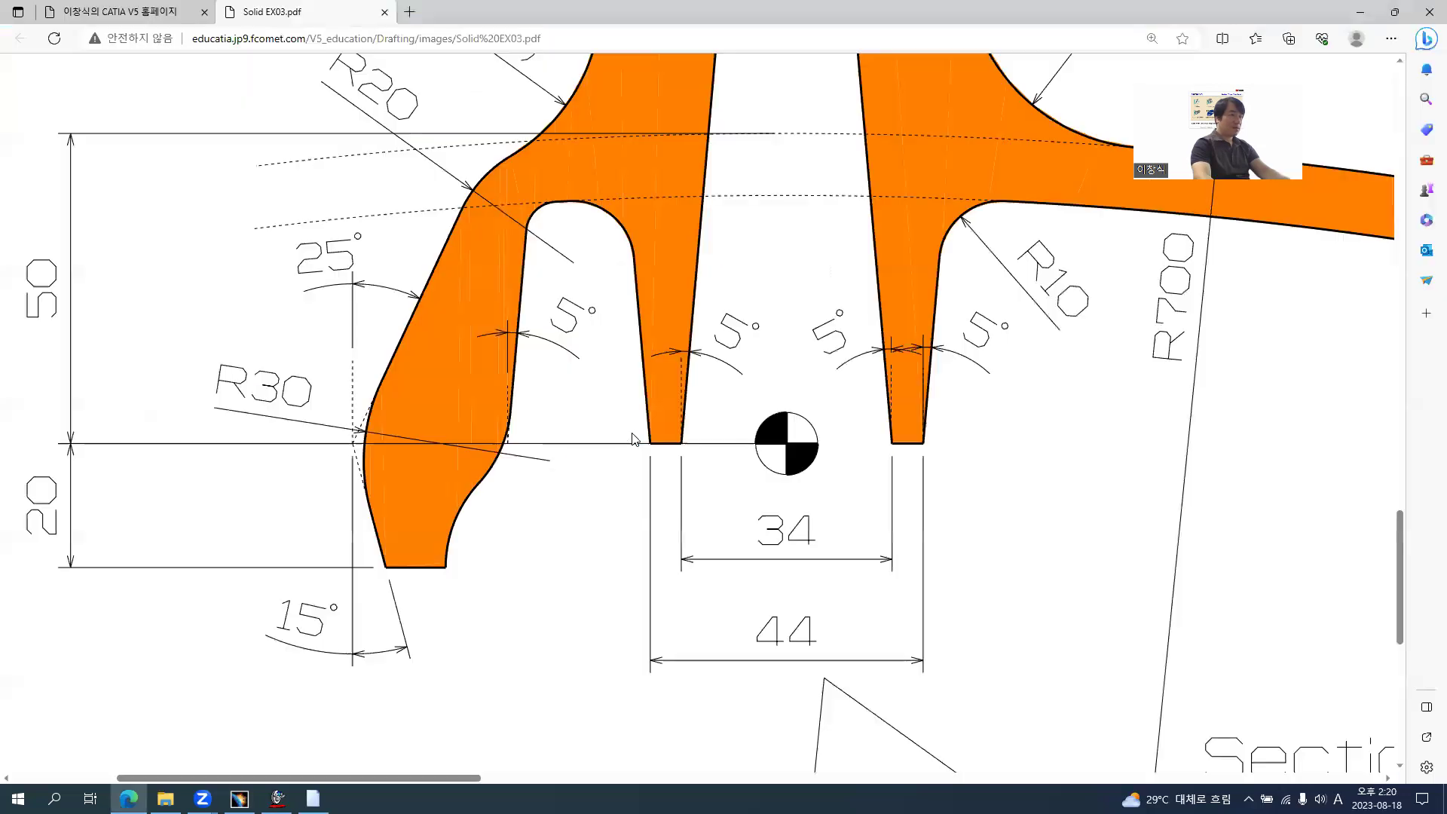
{"action": "scroll", "coordinate": [636, 445], "scroll_direction": "down", "scroll_amount": 1, "text": "ctrl"}
{"action": "scroll", "coordinate": [644, 482], "scroll_direction": "down", "scroll_amount": 1, "text": "ctrl"}
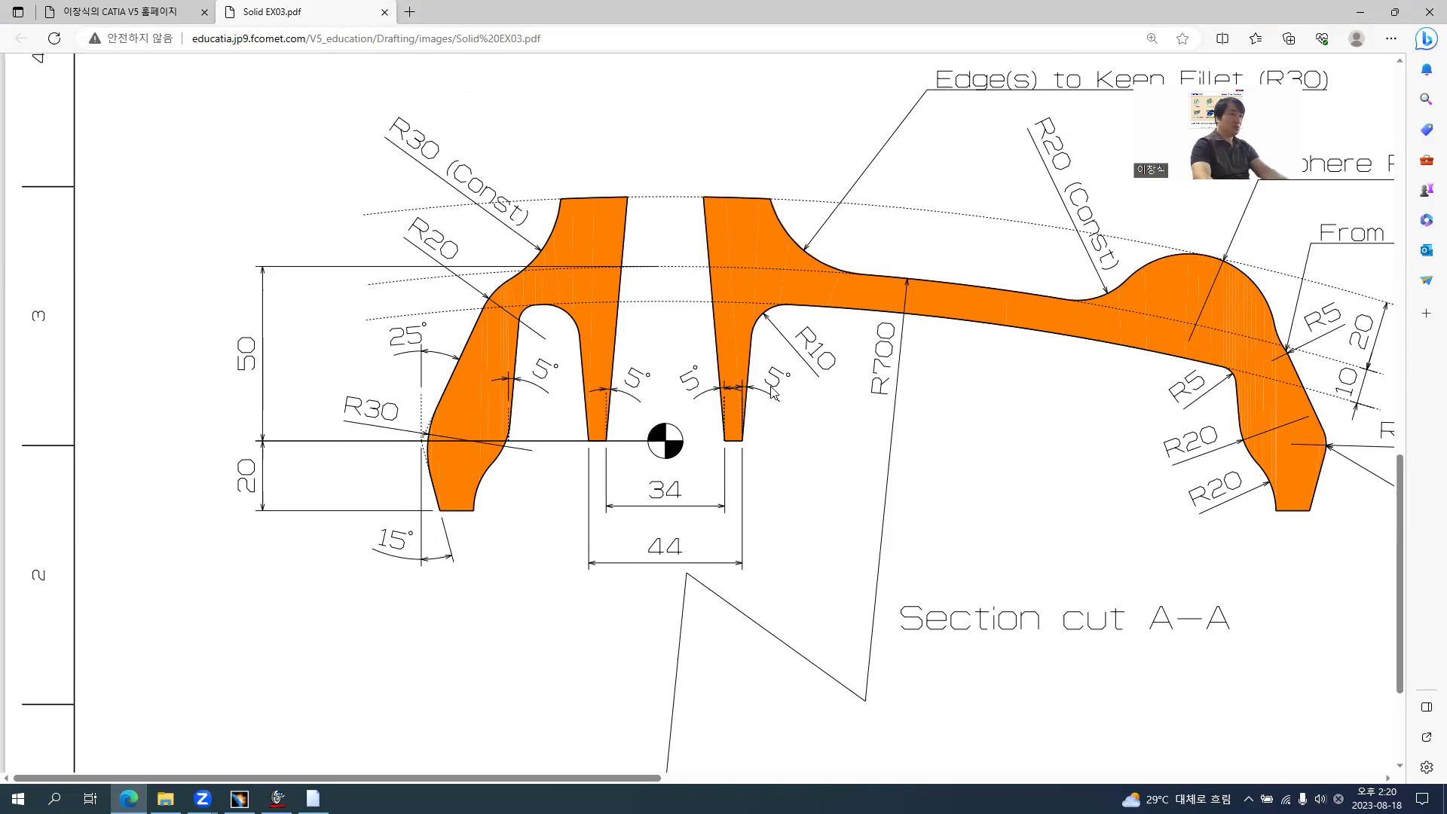
{"action": "key", "text": "alt+Tab"}
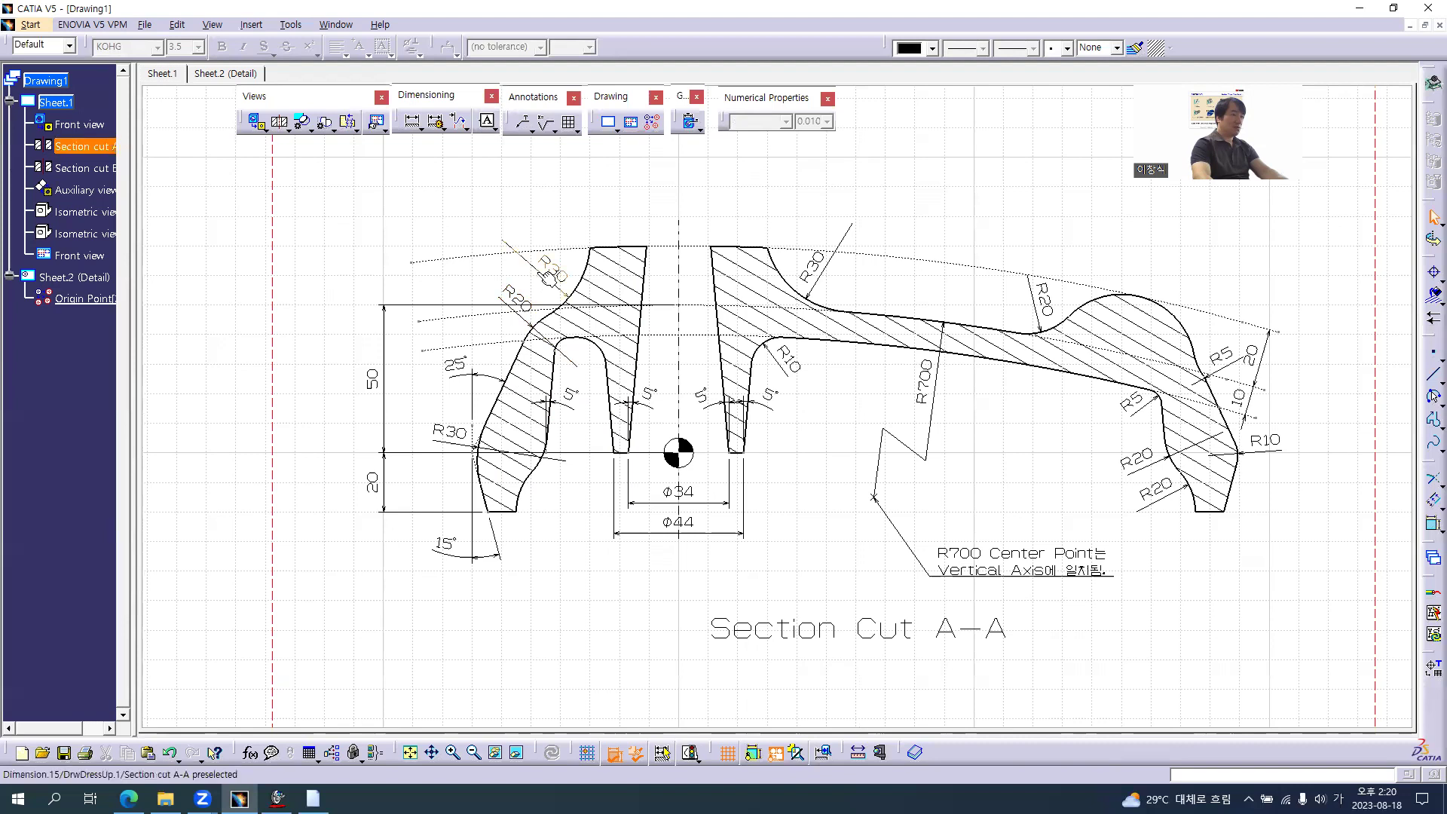
{"action": "key", "text": "alt+Tab"}
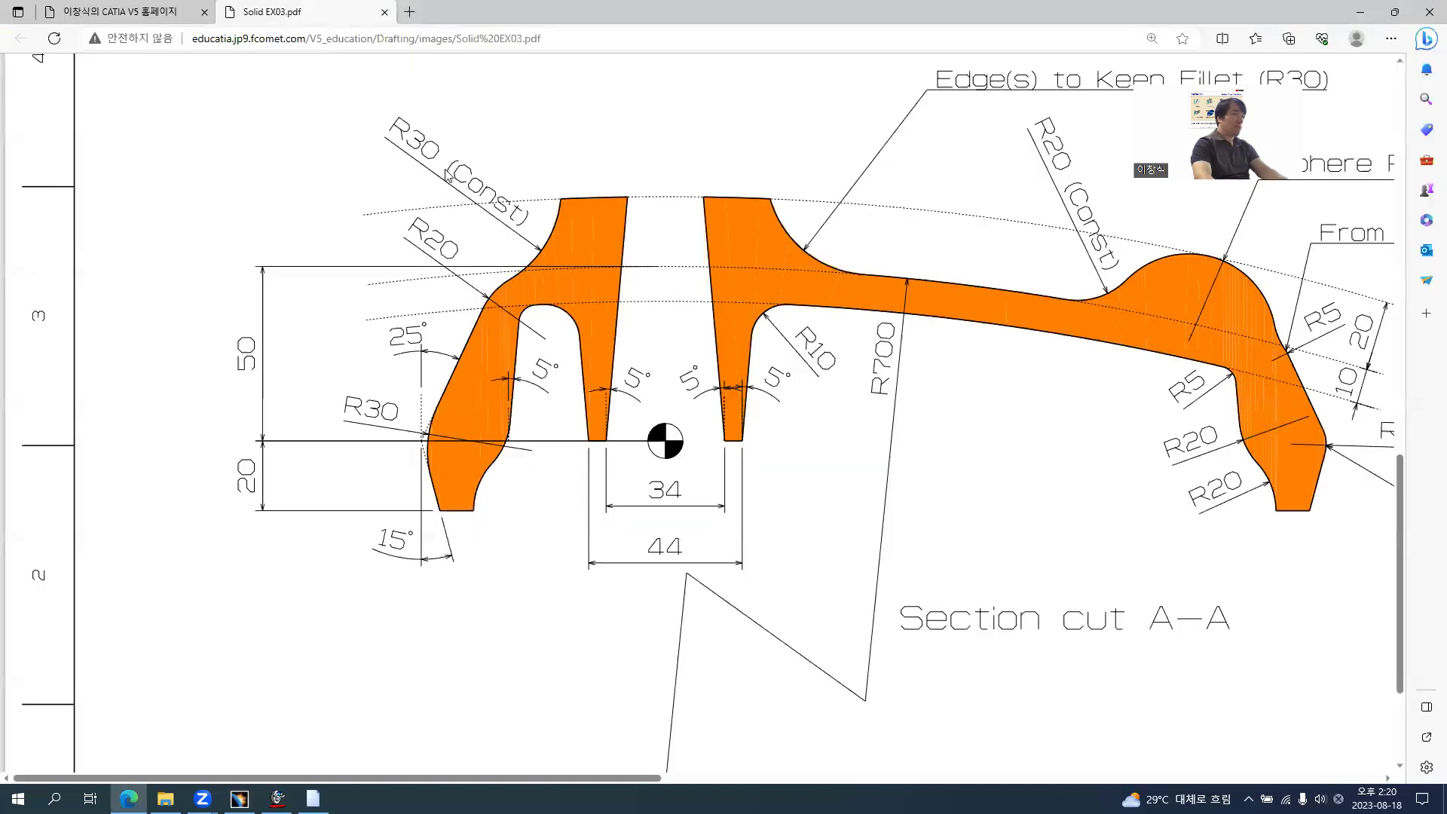
{"action": "key", "text": "alt+Tab"}
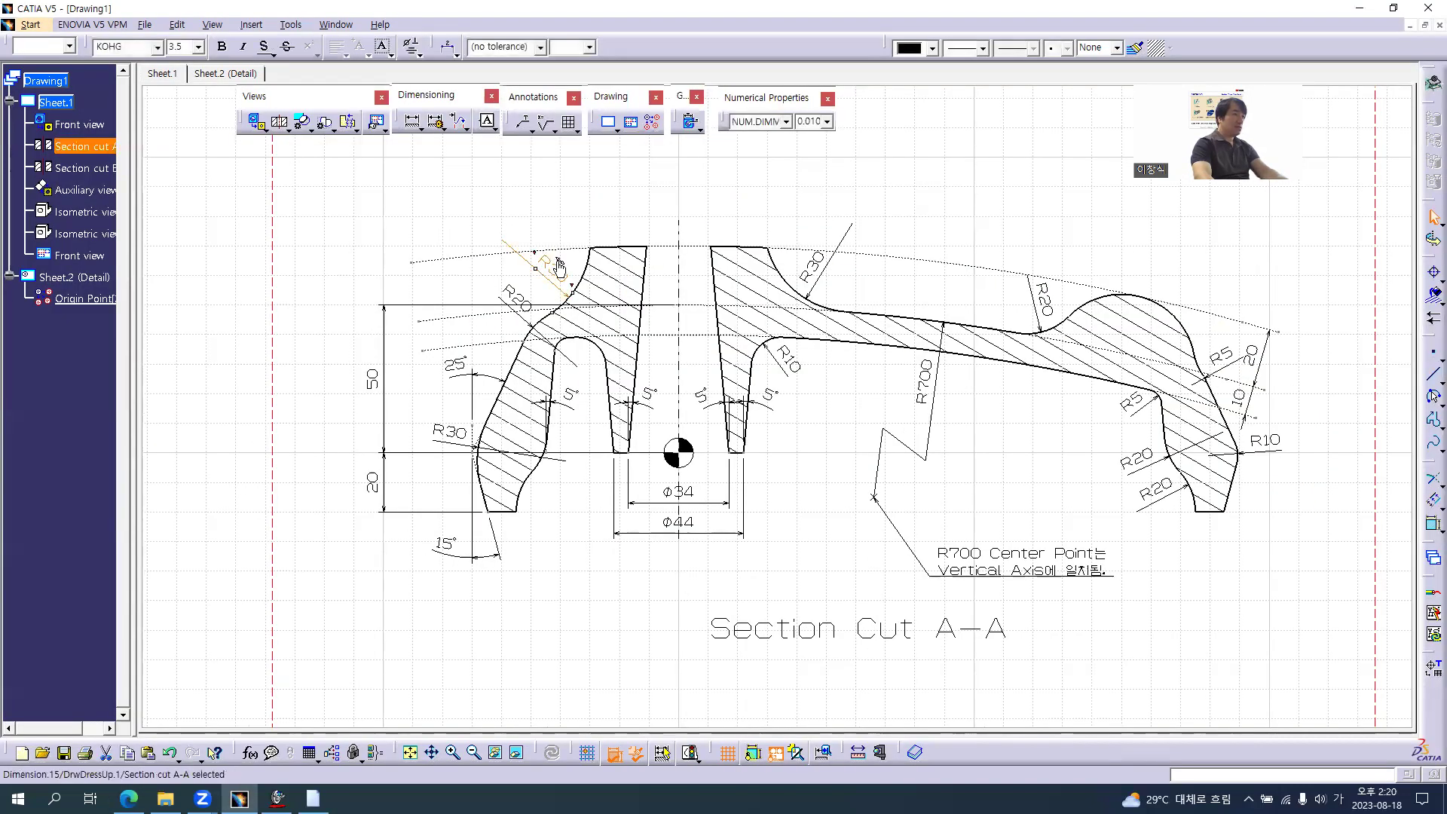
{"action": "left_click_drag", "start_coordinate": [558, 265], "coordinate": [531, 247]}
{"action": "left_click", "coordinate": [546, 264]}
{"action": "type", "text": "(ㅊ참고)"}
{"action": "key", "text": "Return"}
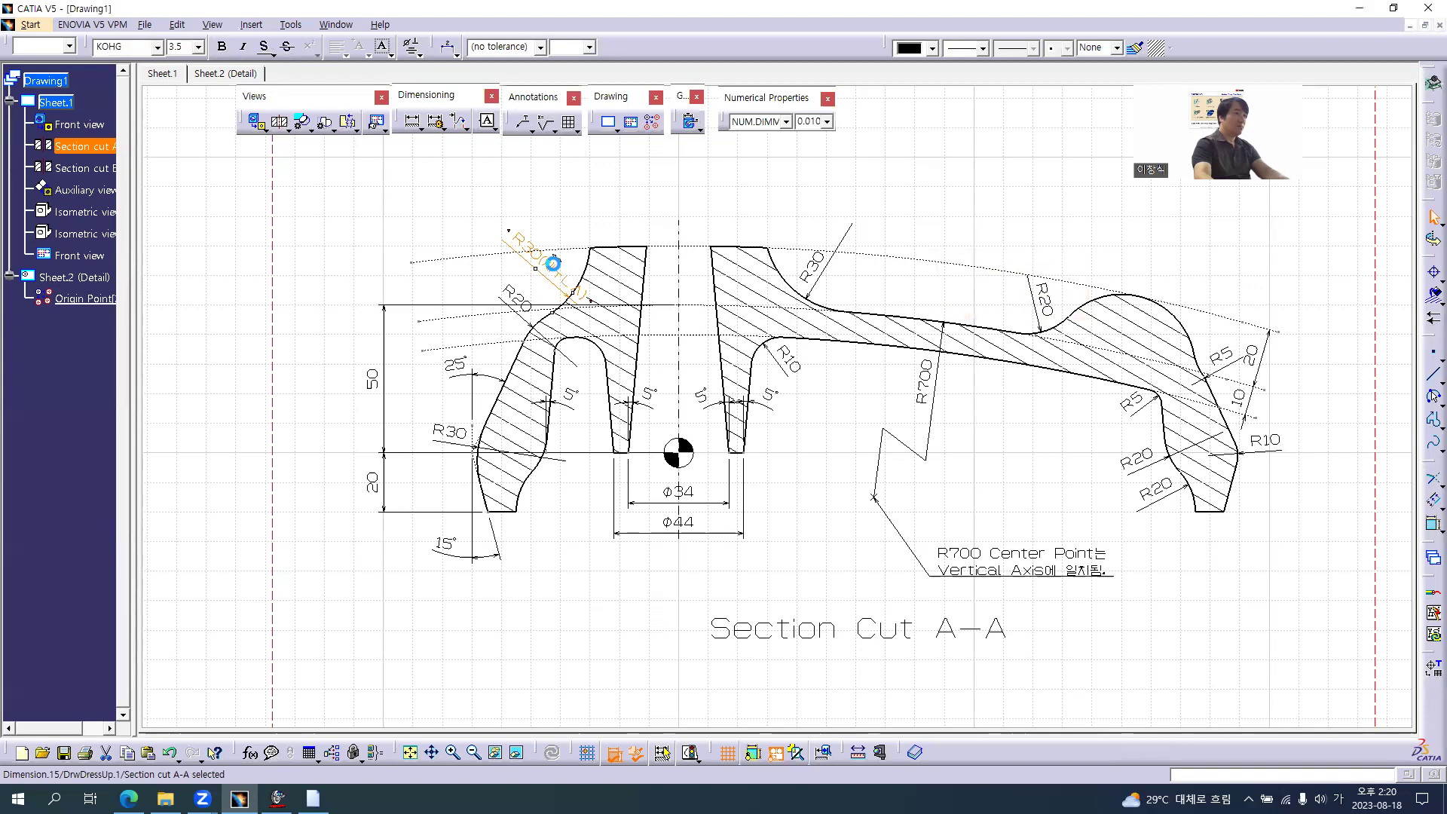
Move the upper-left R30 radius label outward along its leader and set the text after its value to (Const)
{"action": "middle_click_drag", "start_coordinate": [565, 333], "coordinate": [577, 344]}
{"action": "scroll", "coordinate": [569, 269], "scroll_direction": "up", "scroll_amount": 2}
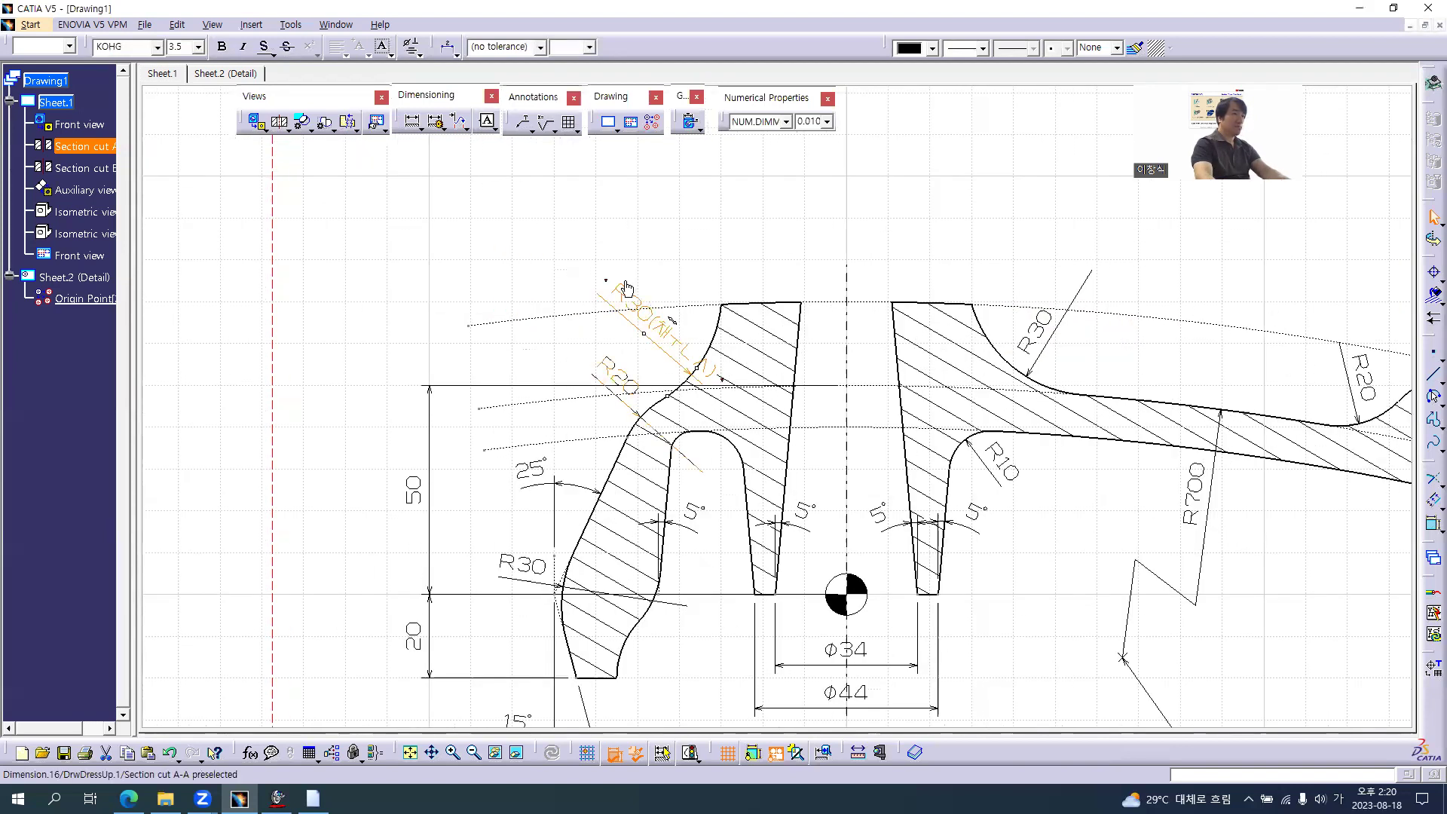
{"action": "left_click_drag", "start_coordinate": [620, 284], "coordinate": [597, 267]}
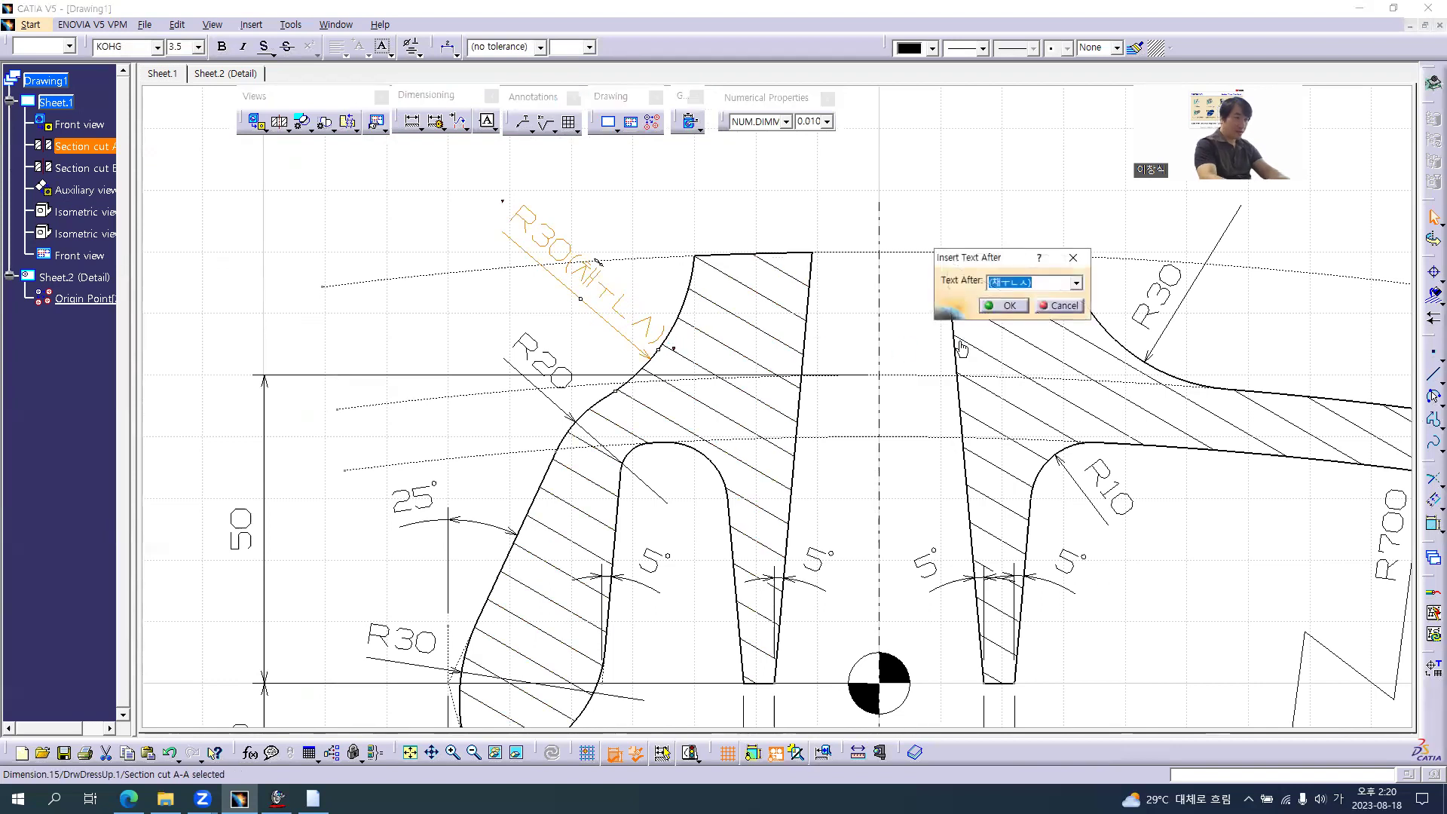
{"action": "type", "text": "(Const"}
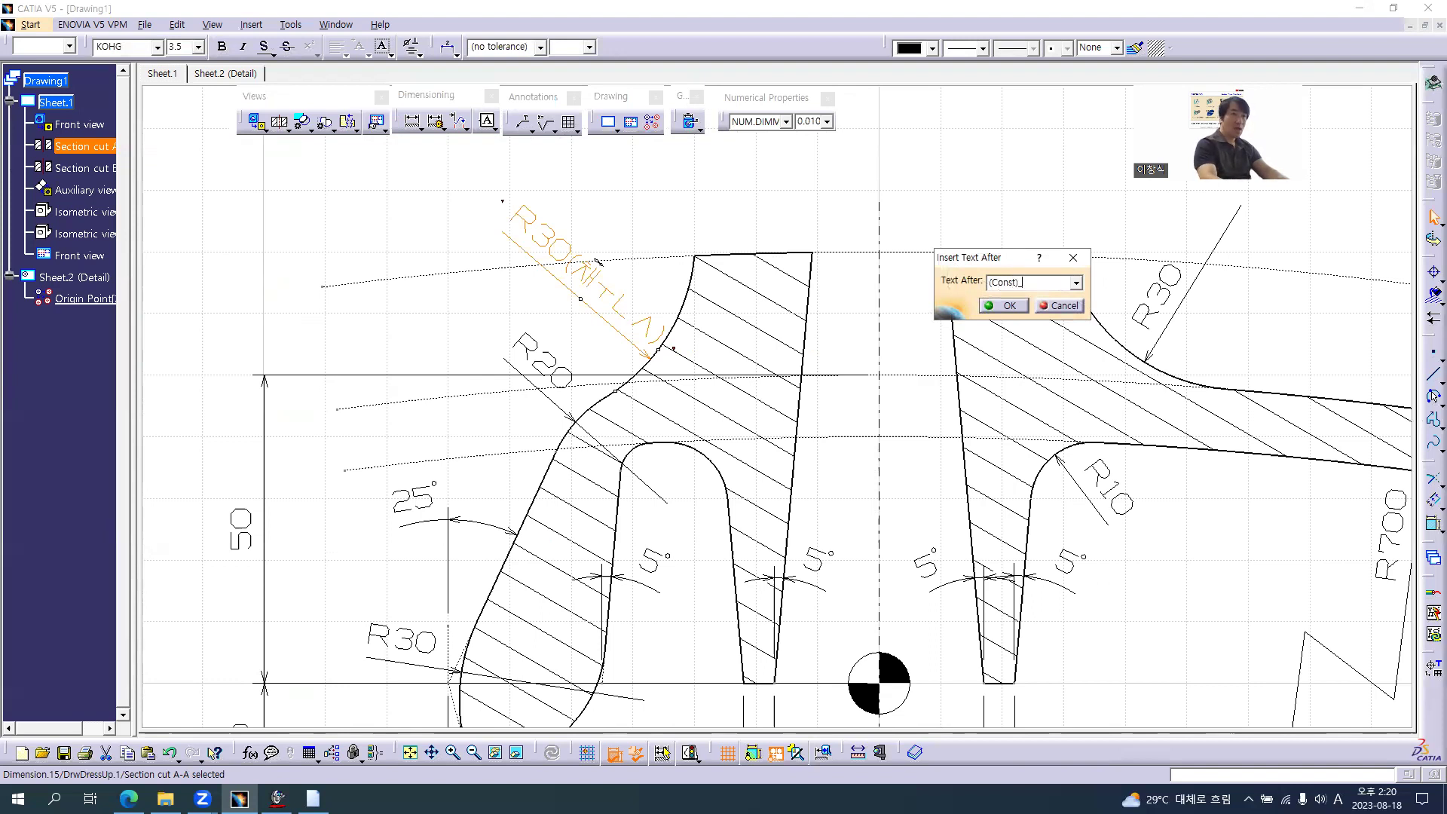
{"action": "key", "text": "Return"}
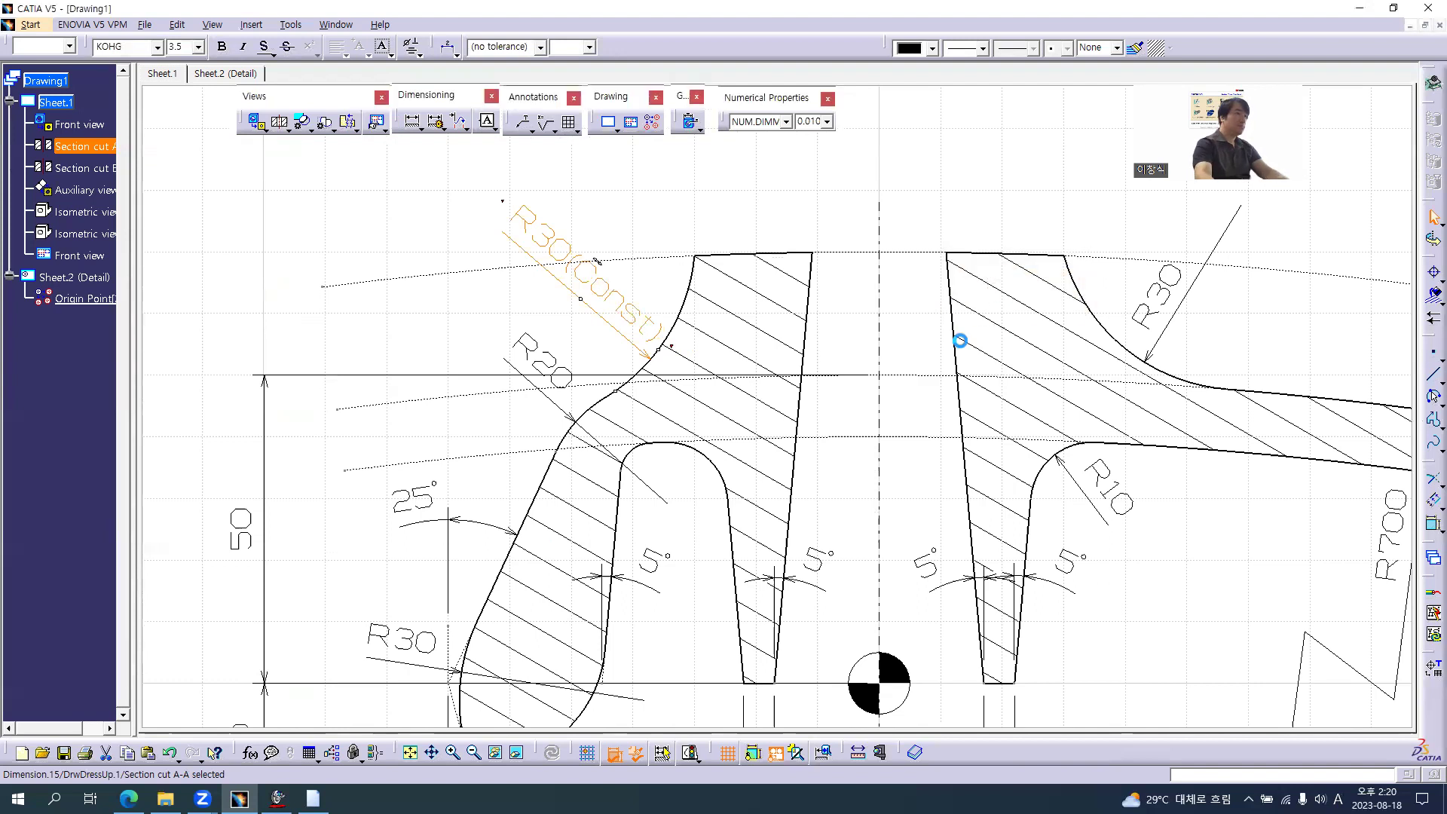
{"action": "left_click_drag", "start_coordinate": [600, 265], "coordinate": [593, 259]}
Check the label layout against the reference PDF and move the R20 label beneath R30(Const) outward along its leader
{"action": "key", "text": "alt+Tab"}
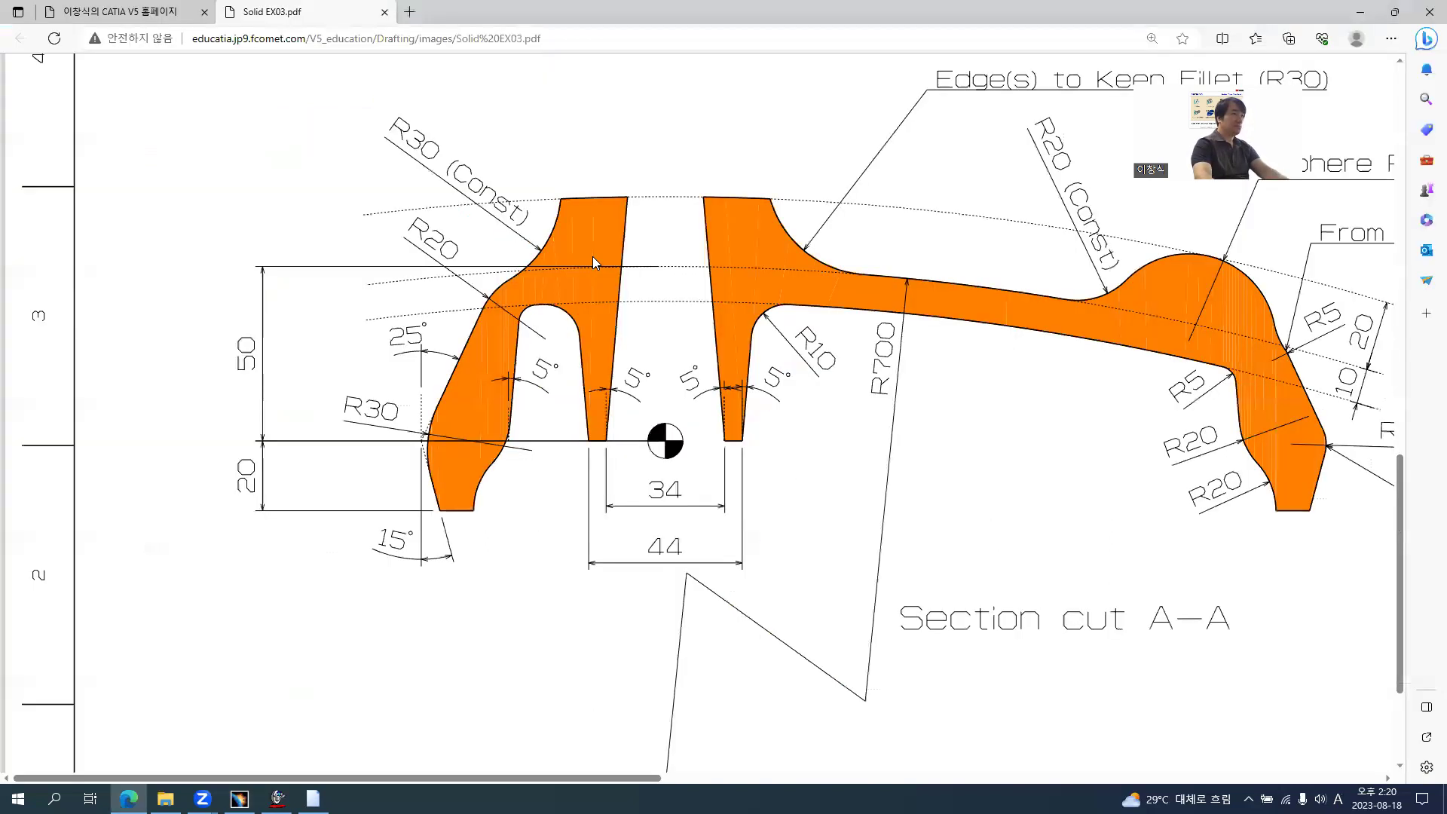
{"action": "key", "text": "alt+Tab"}
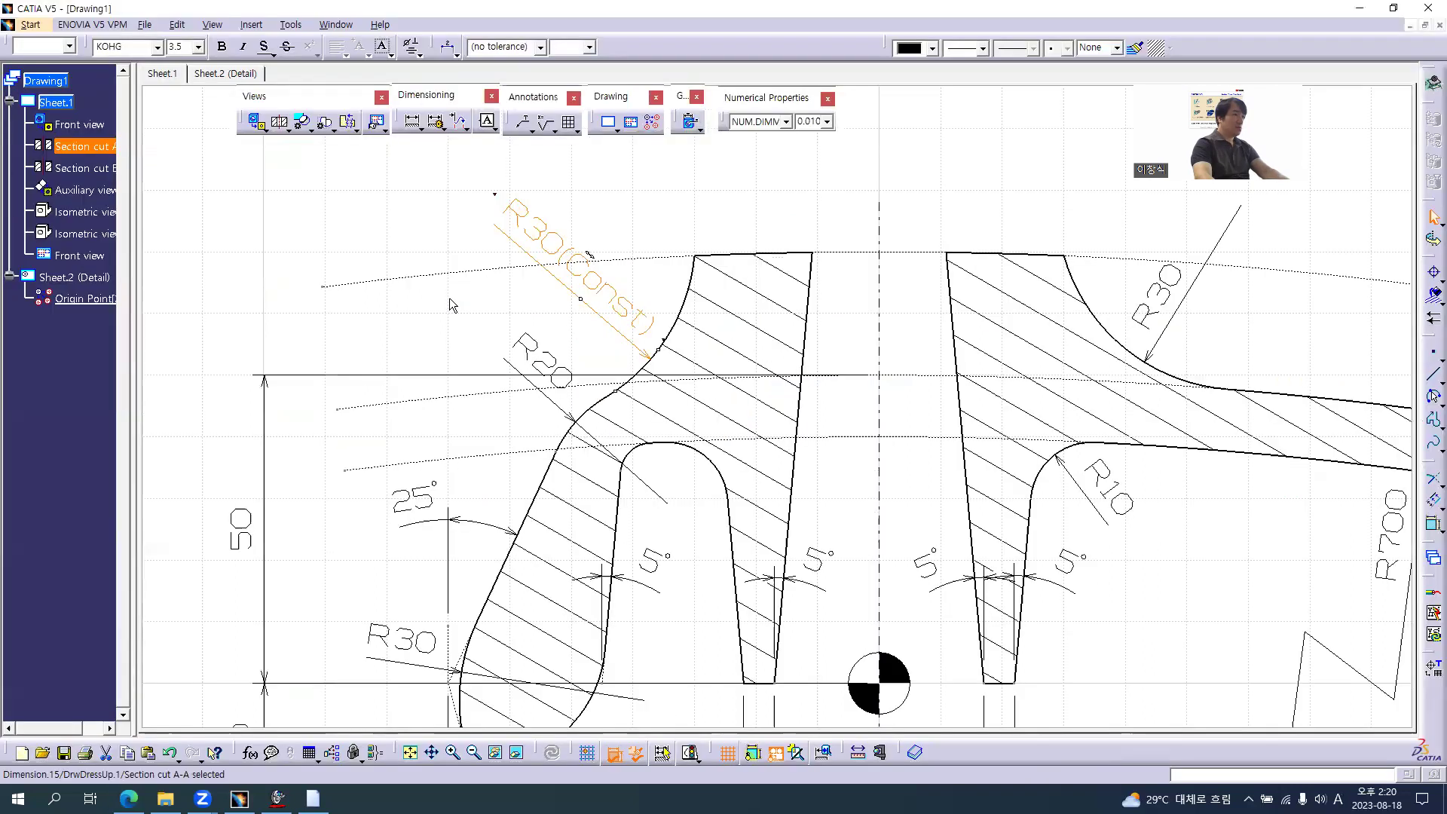
{"action": "middle_click_drag", "start_coordinate": [514, 471], "coordinate": [526, 417]}
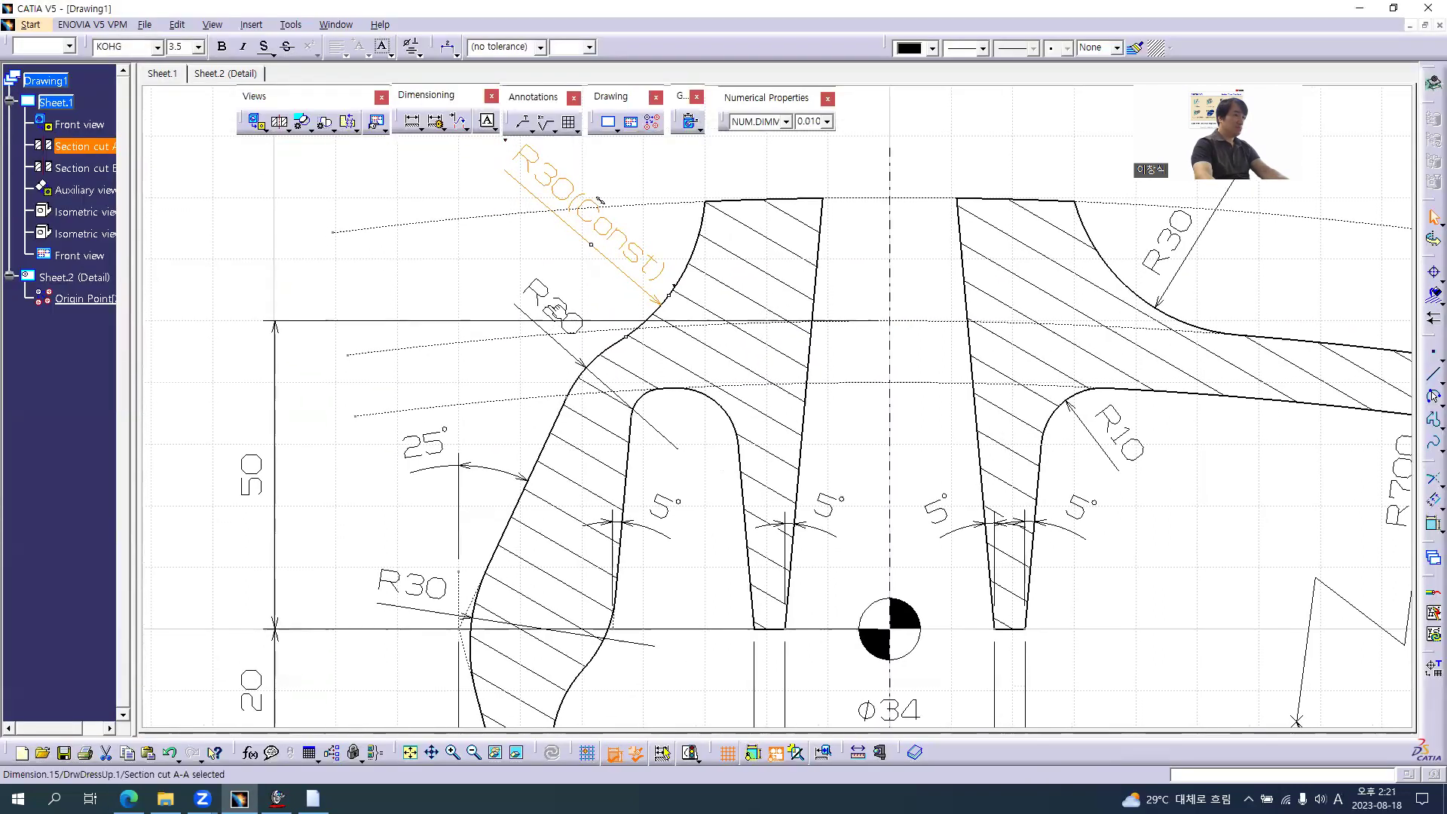
{"action": "left_click", "coordinate": [554, 301]}
{"action": "left_click_drag", "start_coordinate": [565, 302], "coordinate": [544, 280]}
Shorten the dotted vertical reference line at the outer left leg's 25° dimension, and hide the line and its upper endpoint
{"action": "mouse_move", "coordinate": [516, 364]}
{"action": "middle_mouse_down"}
{"action": "mouse_move", "coordinate": [630, 385]}
{"action": "mouse_move", "coordinate": [713, 362]}
{"action": "mouse_move", "coordinate": [506, 309]}
{"action": "middle_mouse_up"}
{"action": "left_click_drag", "start_coordinate": [429, 370], "coordinate": [429, 431]}
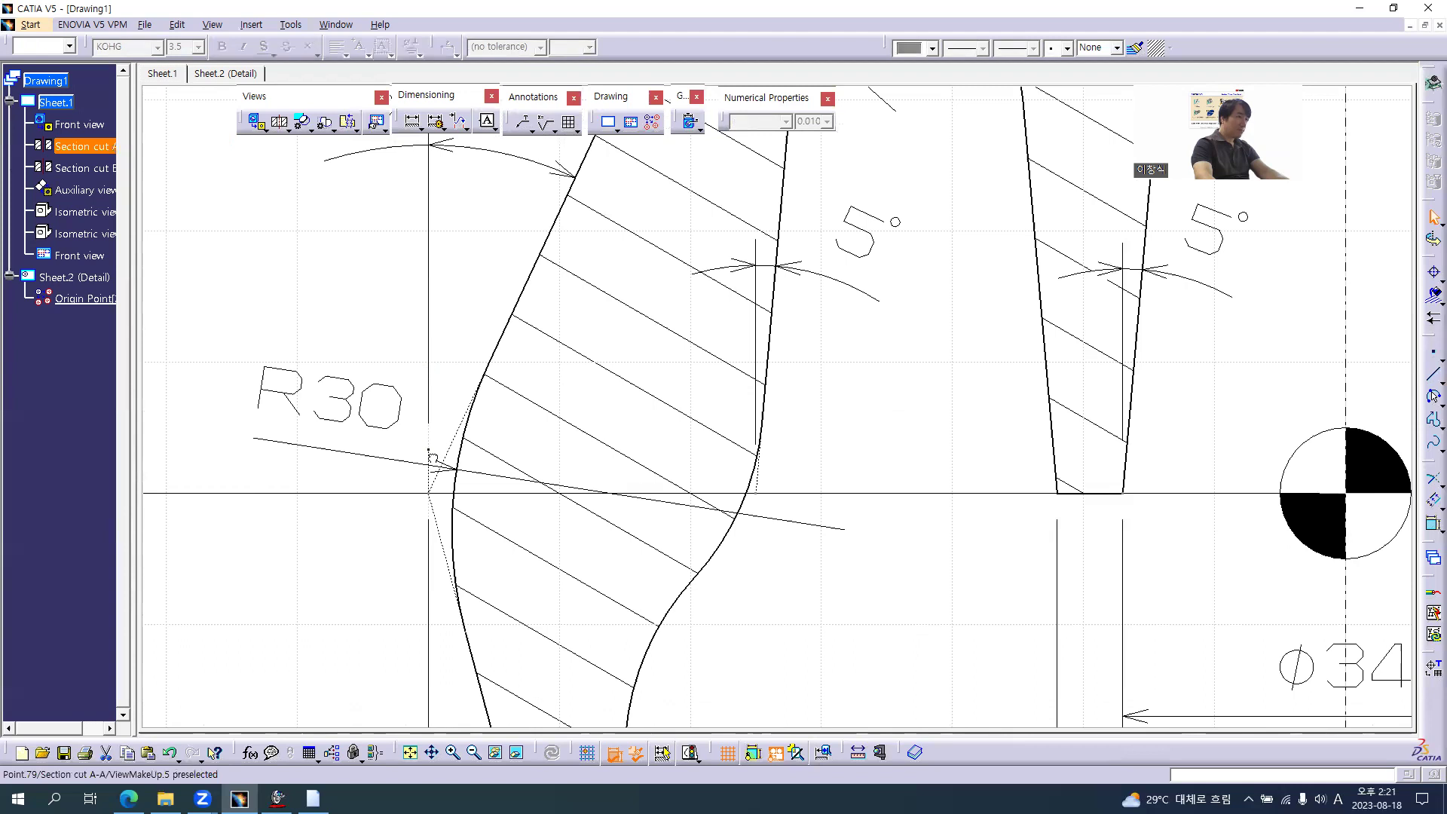
{"action": "left_click", "coordinate": [431, 484]}
{"action": "right_click", "coordinate": [427, 480]}
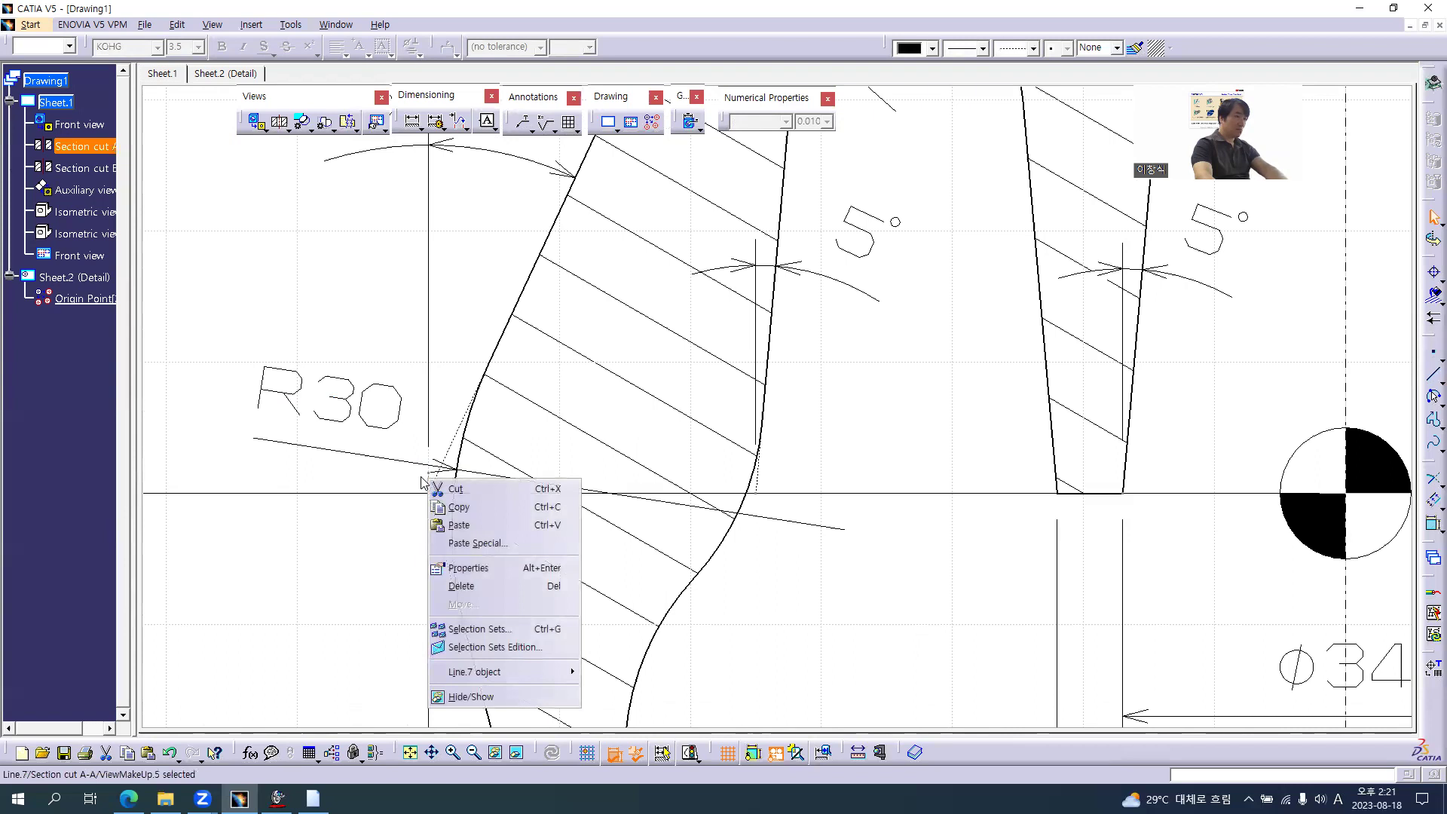
{"action": "left_click", "coordinate": [421, 488]}
{"action": "right_click", "coordinate": [426, 478]}
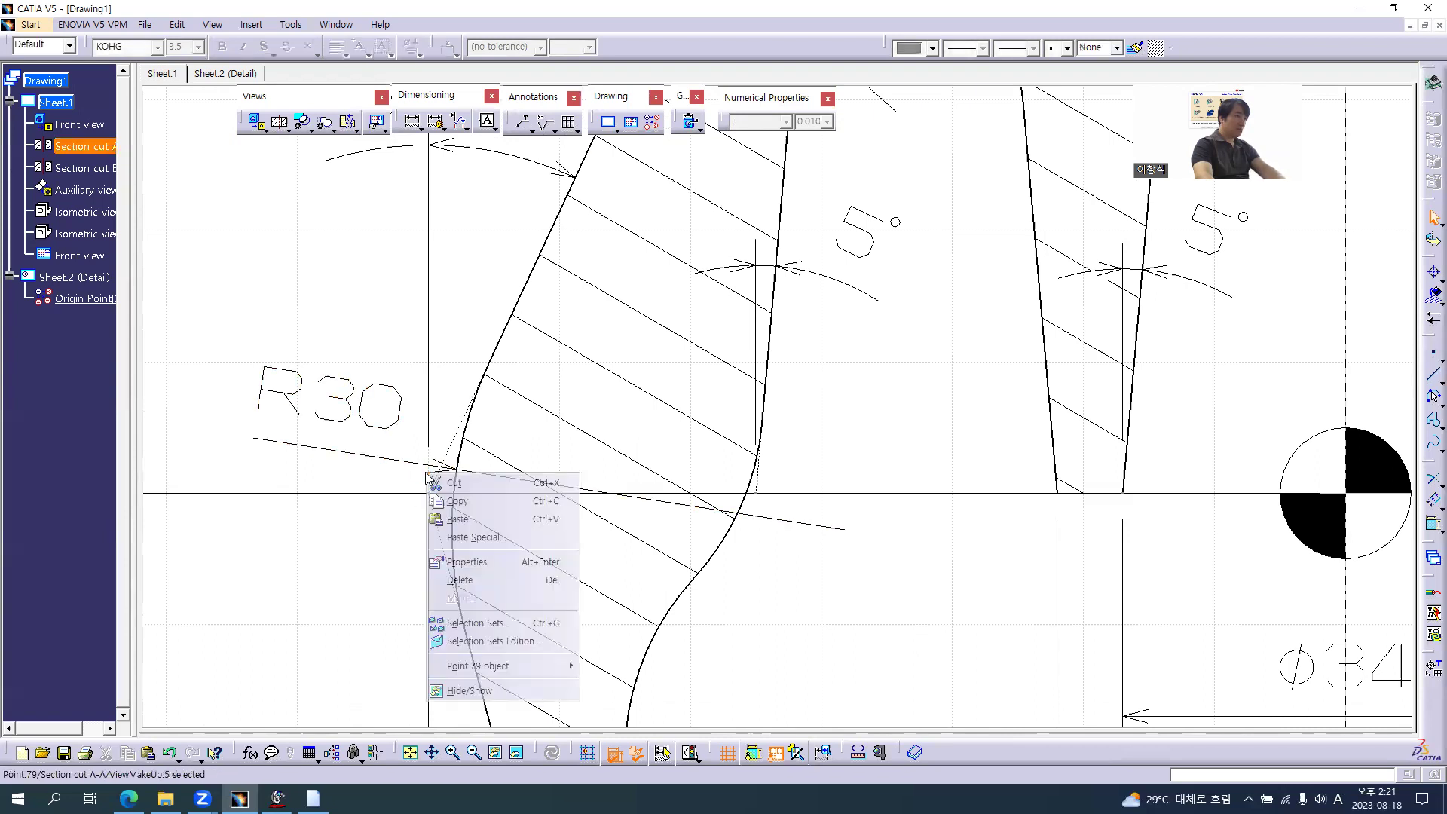
{"action": "left_click", "coordinate": [346, 526]}
Move the outer left leg's R30 radius label slightly outward along its leader
{"action": "left_click", "coordinate": [351, 451]}
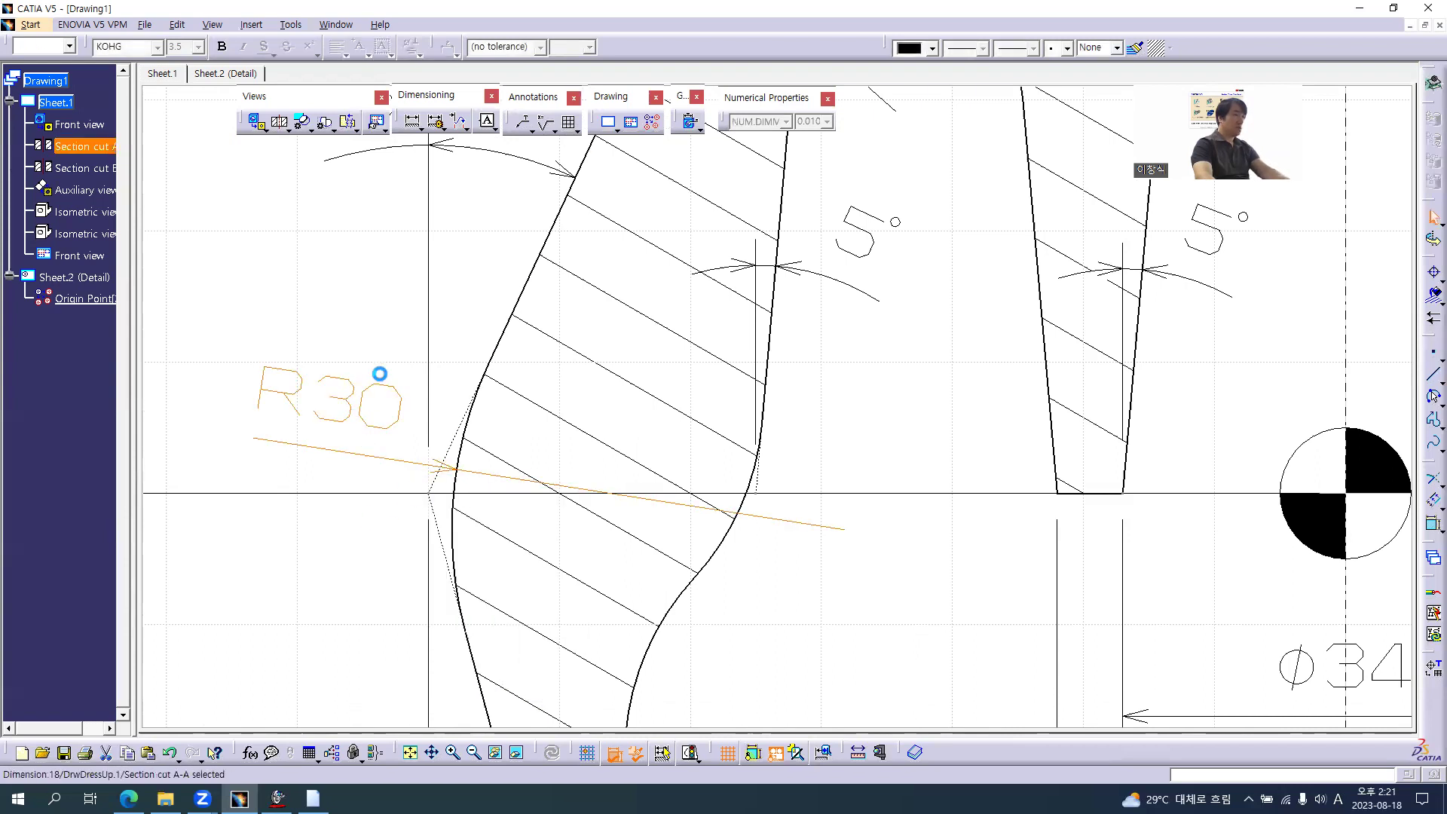
{"action": "left_click_drag", "start_coordinate": [334, 369], "coordinate": [304, 367]}
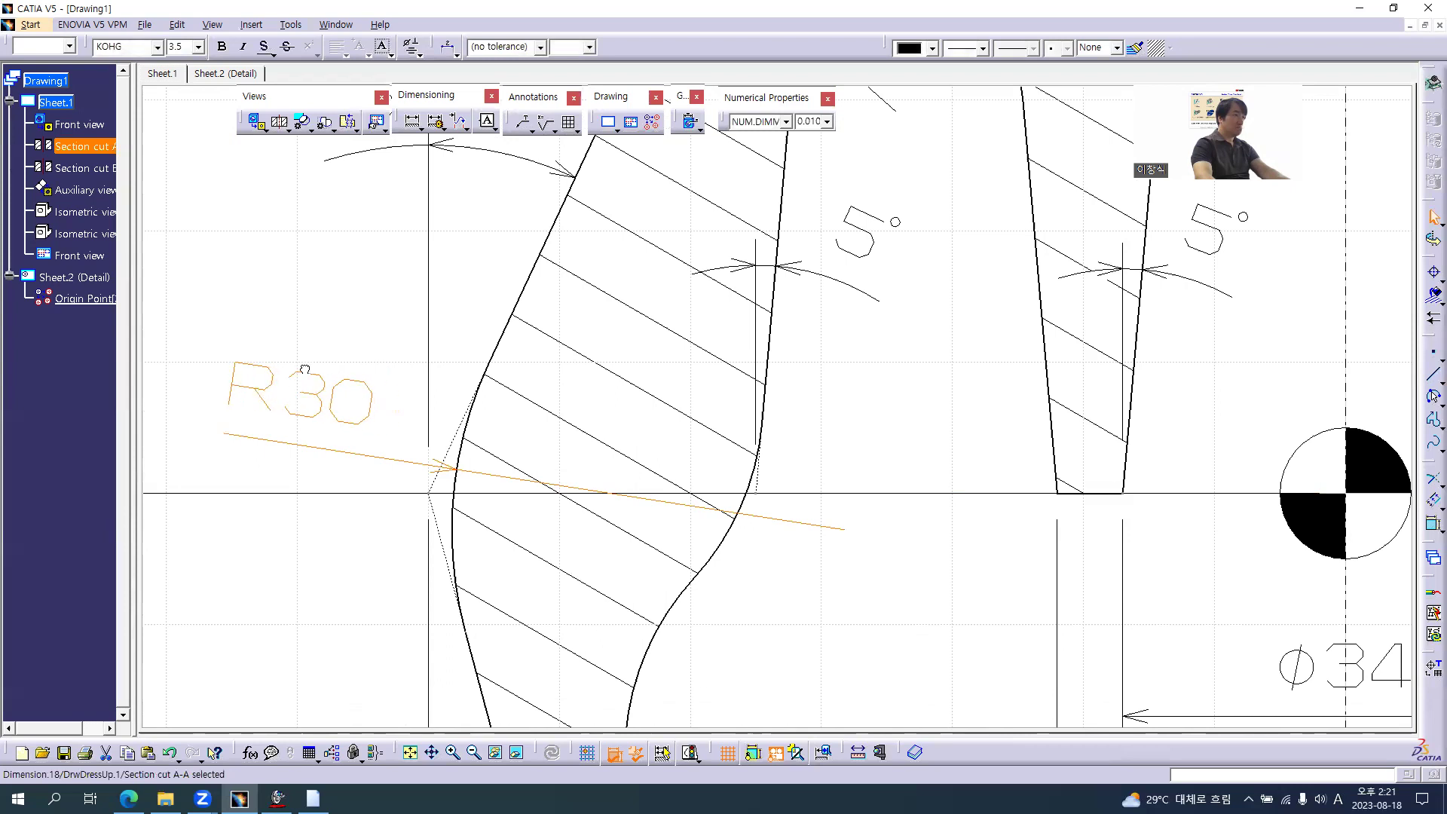
{"action": "left_click", "coordinate": [345, 526]}
Check the reference PDF and change the central R30 fillet dimension's line to an angled leader with horizontal text
{"action": "middle_click_drag", "start_coordinate": [340, 496], "coordinate": [339, 607]}
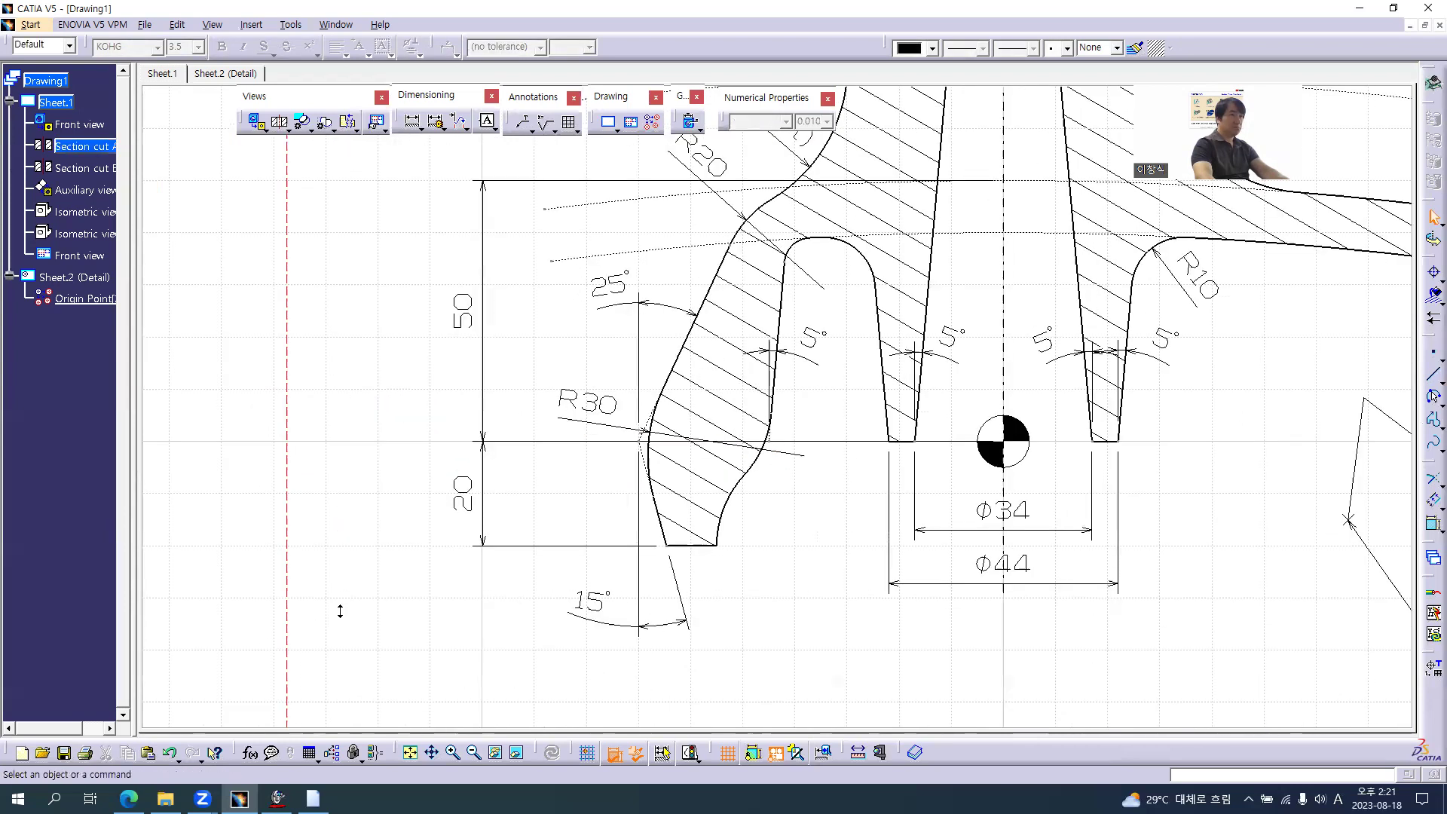
{"action": "mouse_move", "coordinate": [751, 452]}
{"action": "middle_mouse_down"}
{"action": "mouse_move", "coordinate": [601, 513]}
{"action": "mouse_move", "coordinate": [503, 516]}
{"action": "mouse_move", "coordinate": [489, 484]}
{"action": "middle_mouse_up"}
{"action": "key", "text": "alt+Tab"}
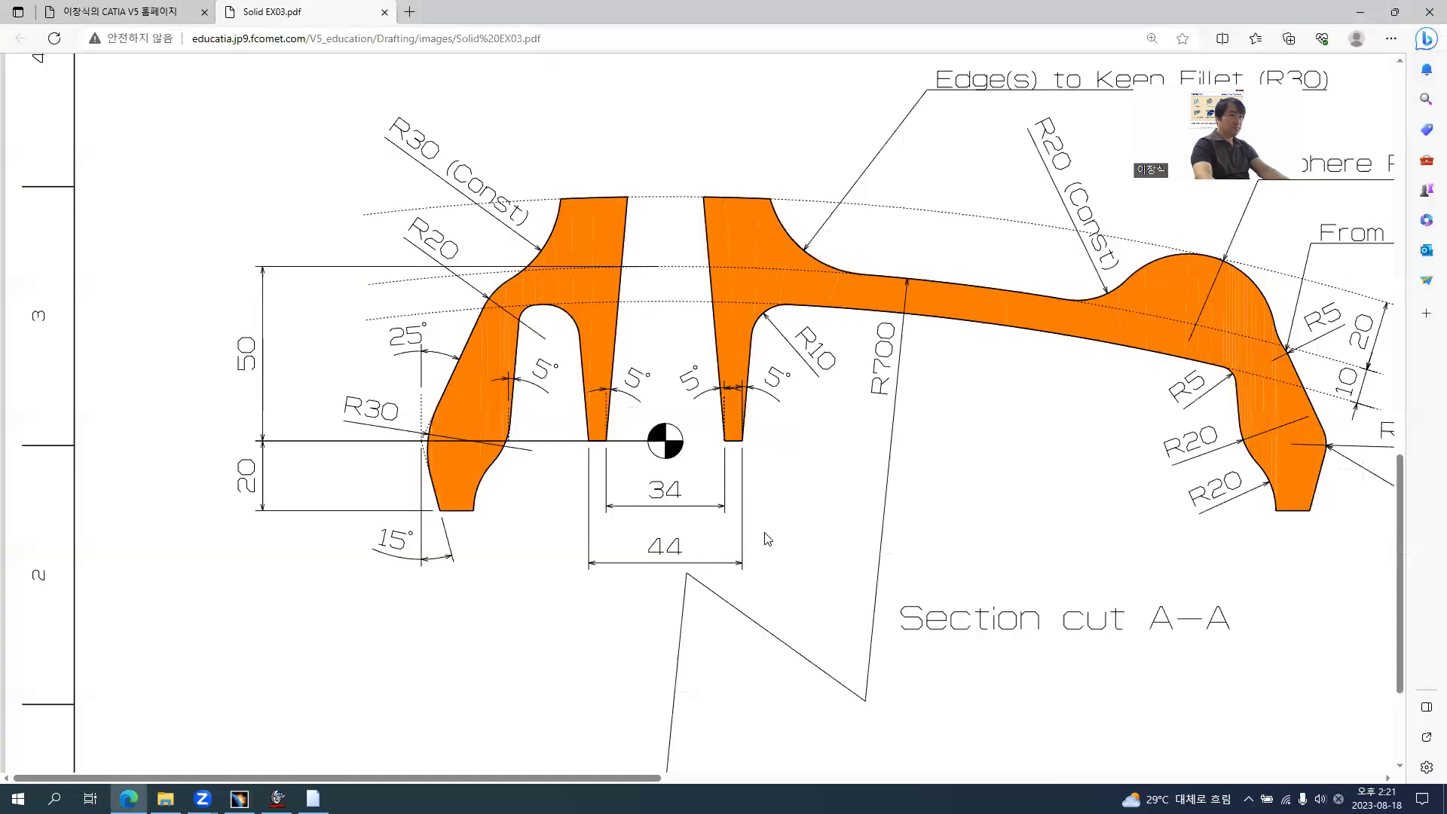
{"action": "scroll", "coordinate": [942, 362], "scroll_direction": "up", "scroll_amount": 3}
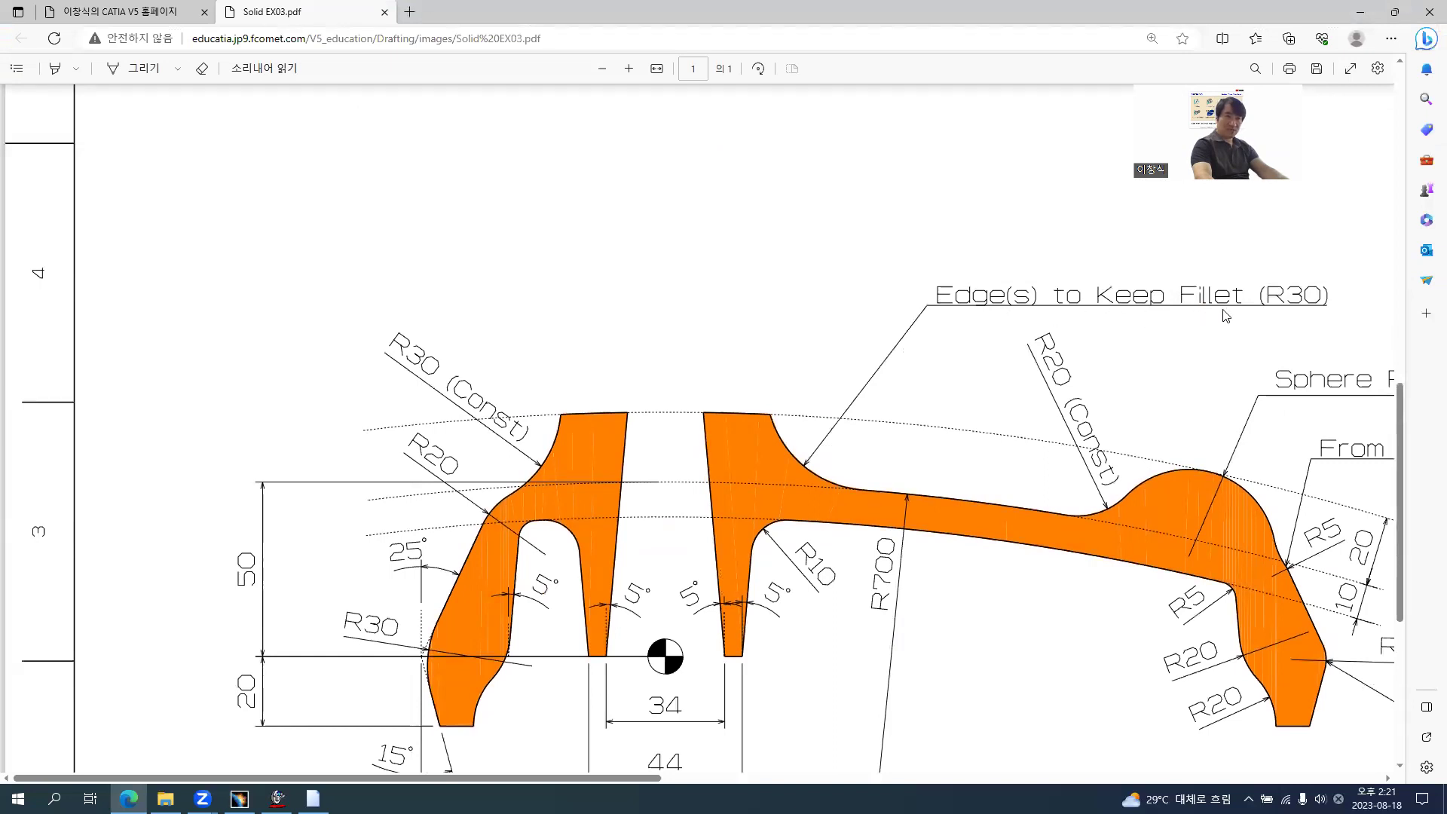
{"action": "key", "text": "alt+Tab"}
{"action": "middle_click_drag", "start_coordinate": [863, 500], "coordinate": [542, 791]}
{"action": "middle_click_drag", "start_coordinate": [704, 452], "coordinate": [765, 407]}
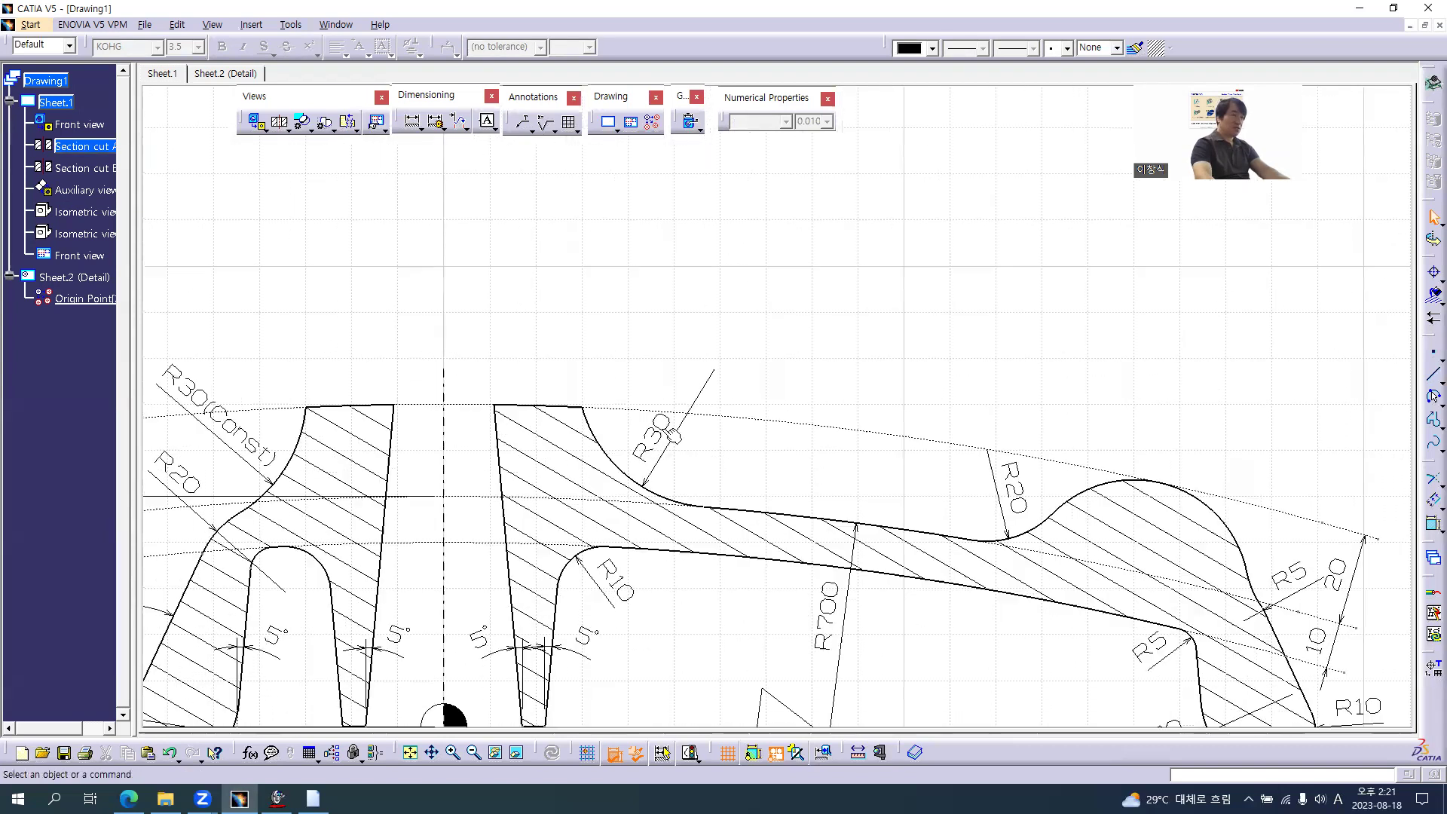
{"action": "left_click", "coordinate": [662, 423]}
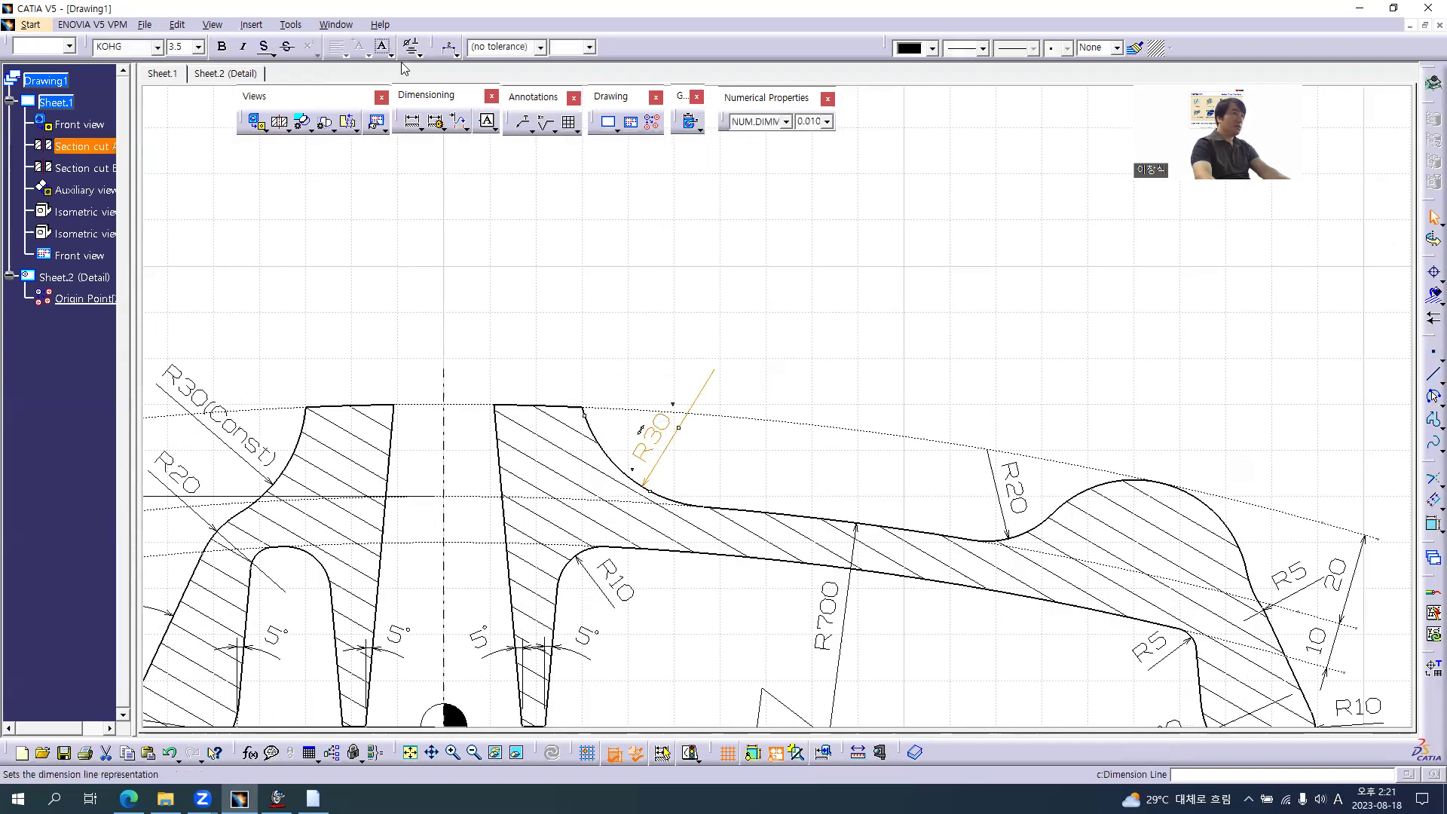
{"action": "left_click", "coordinate": [457, 56]}
{"action": "left_click", "coordinate": [472, 92]}
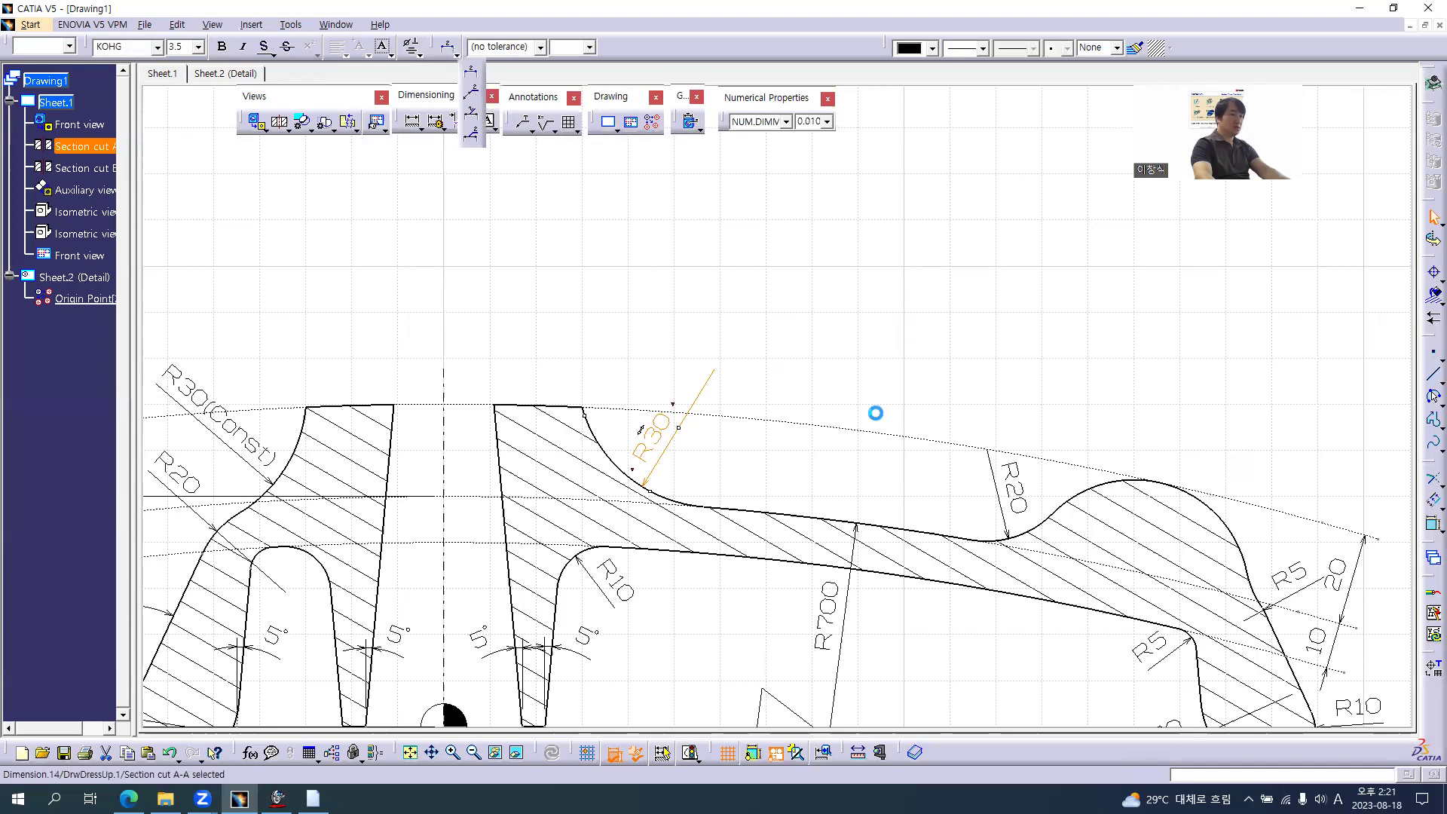
{"action": "key", "text": "alt+Tab"}
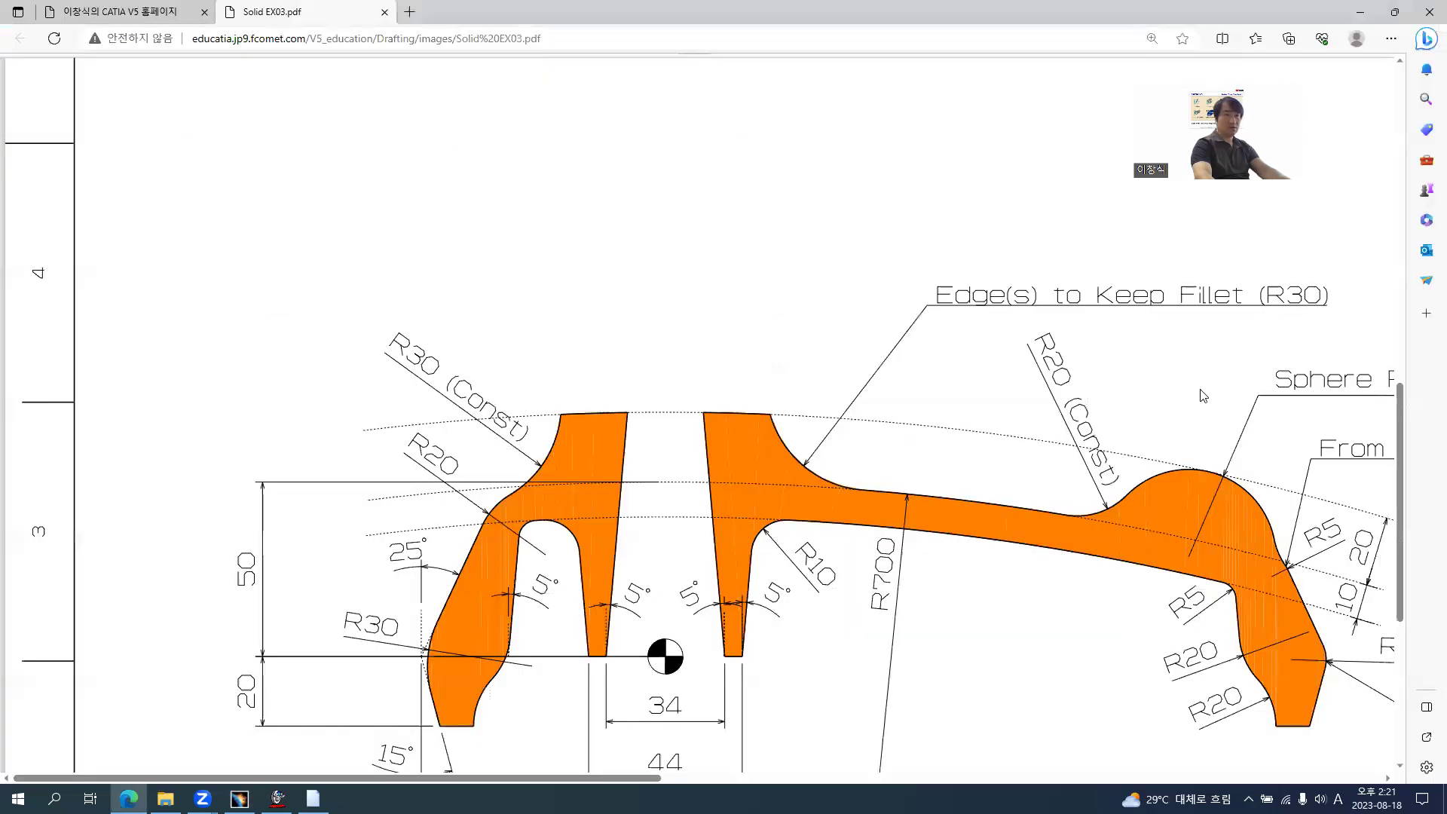
{"action": "key", "text": "alt+Tab"}
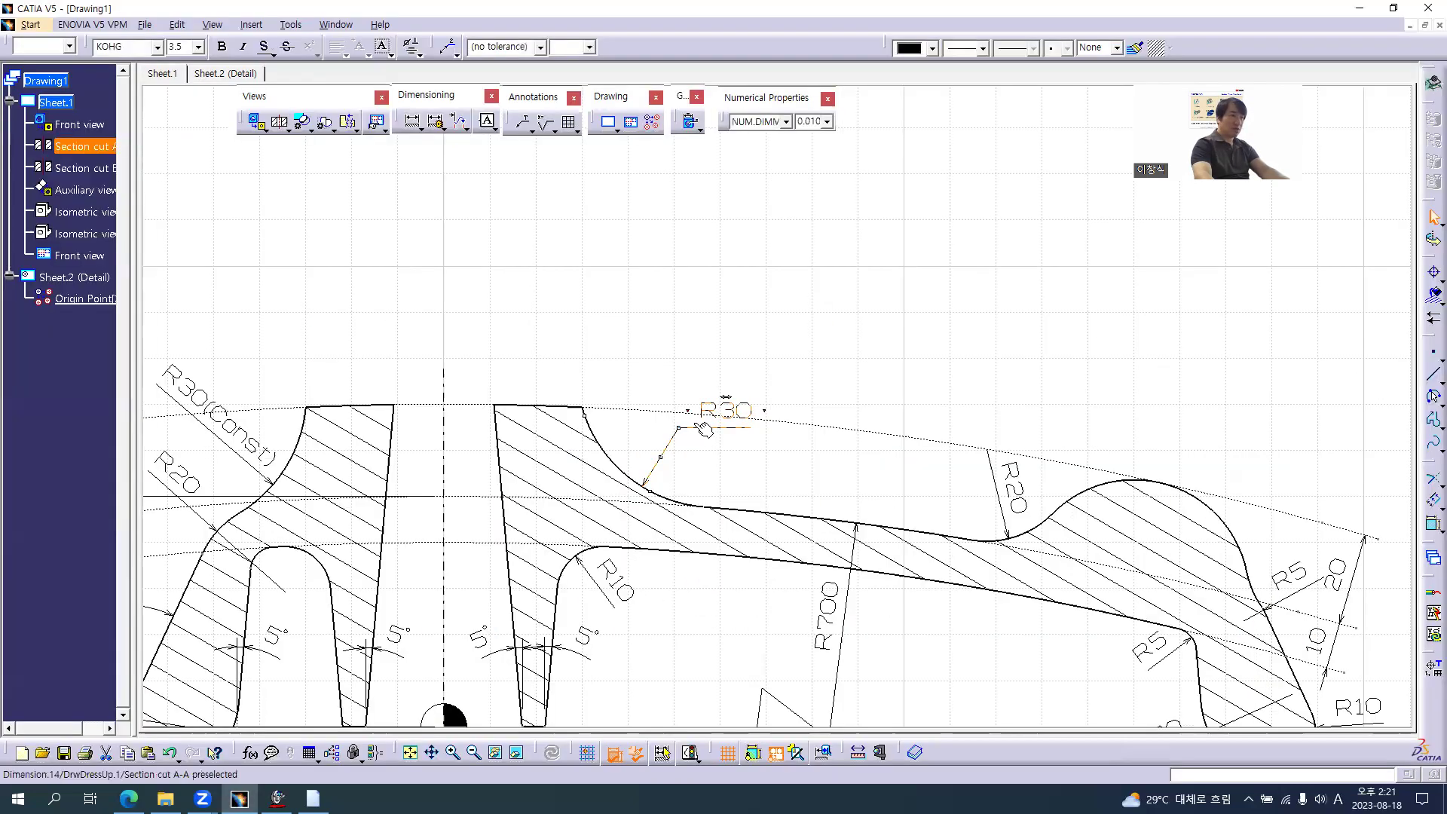
Set the text before the central R30 fillet dimension's value to Edge(s) to Keep Fillet, following the reference PDF
{"action": "left_click", "coordinate": [687, 412]}
{"action": "key", "text": "alt+Tab"}
{"action": "key", "text": "alt+Tab"}
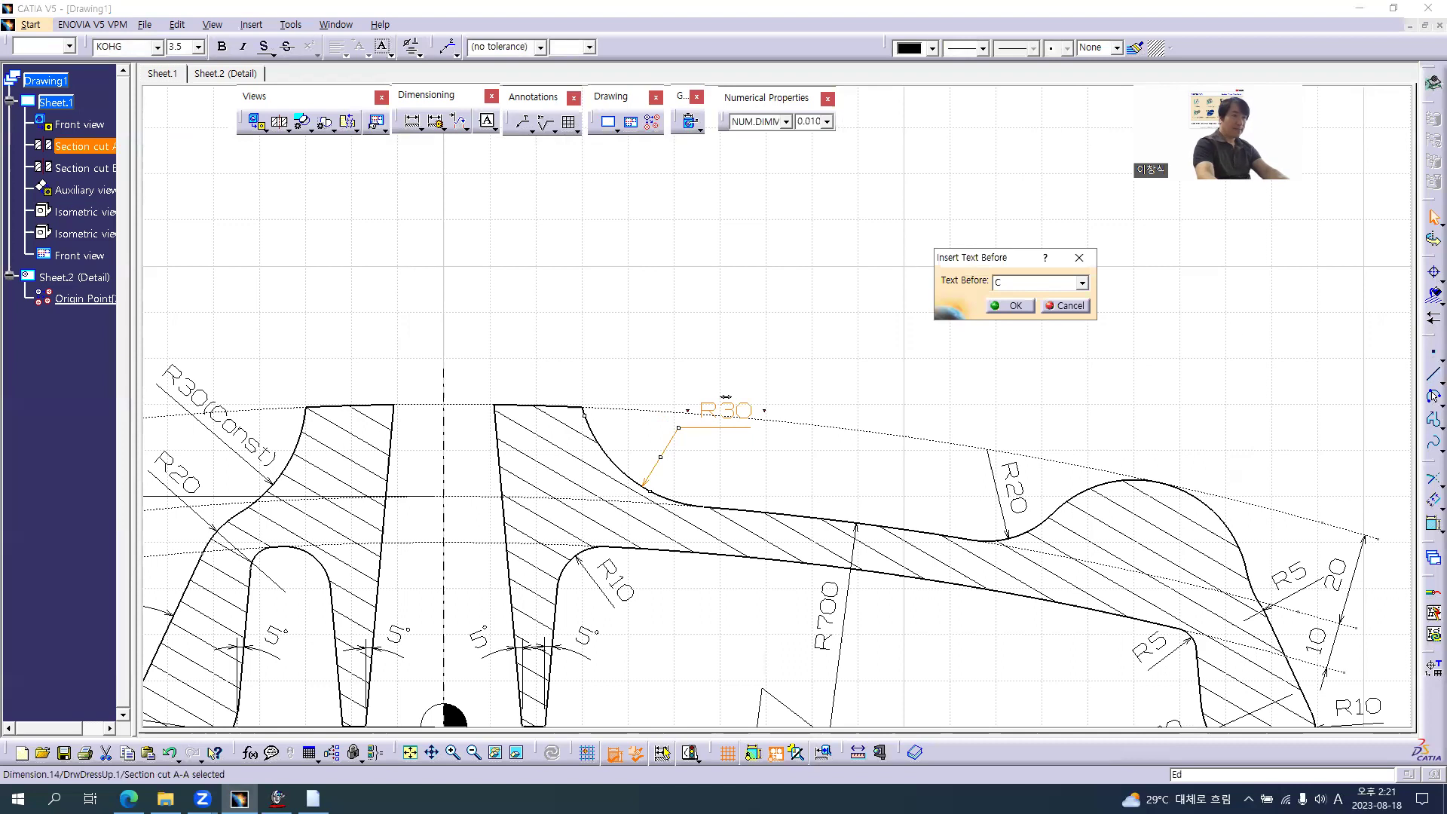
{"action": "left_click_drag", "start_coordinate": [1056, 289], "coordinate": [911, 300]}
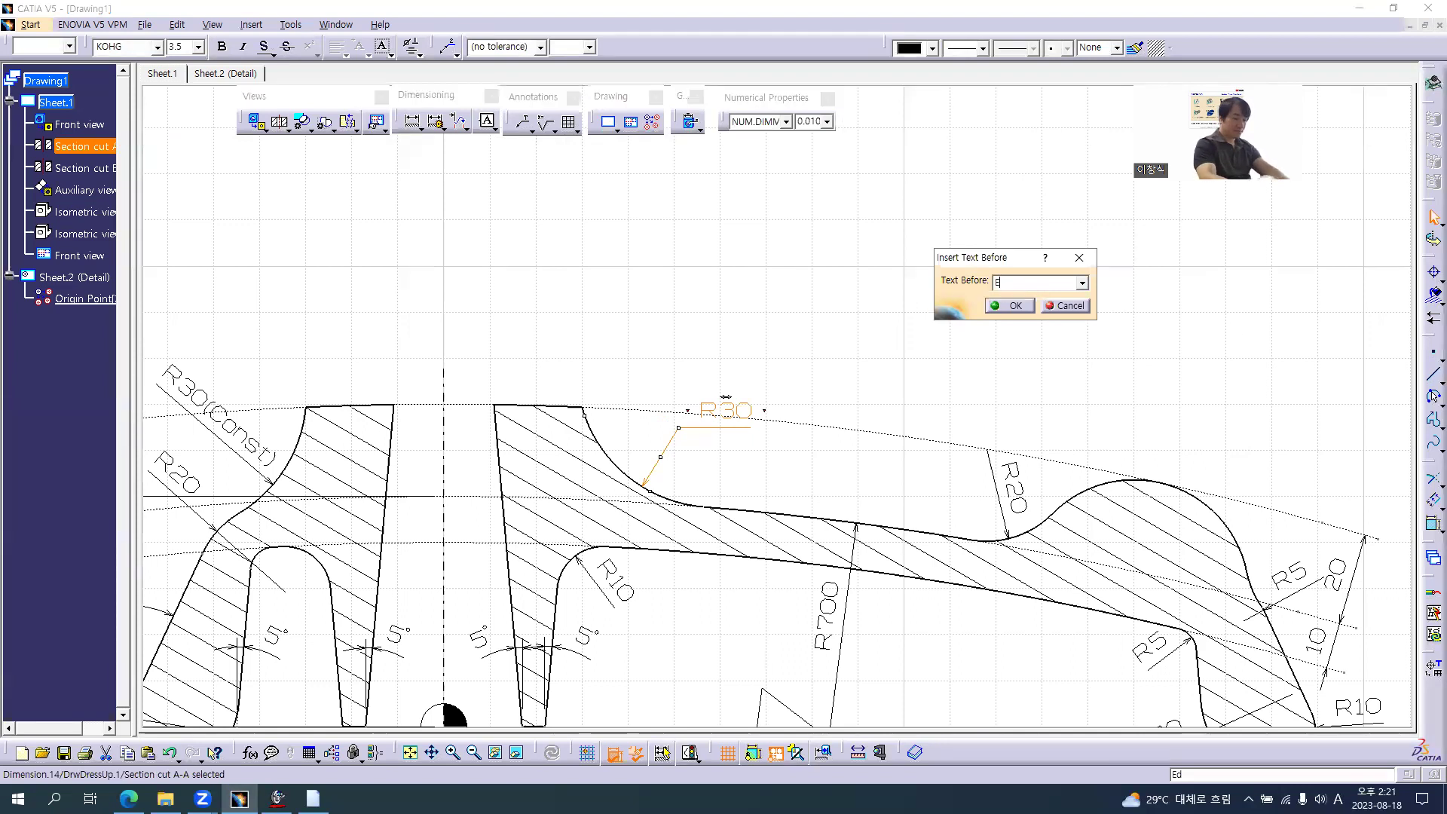
{"action": "type", "text": "Edges"}
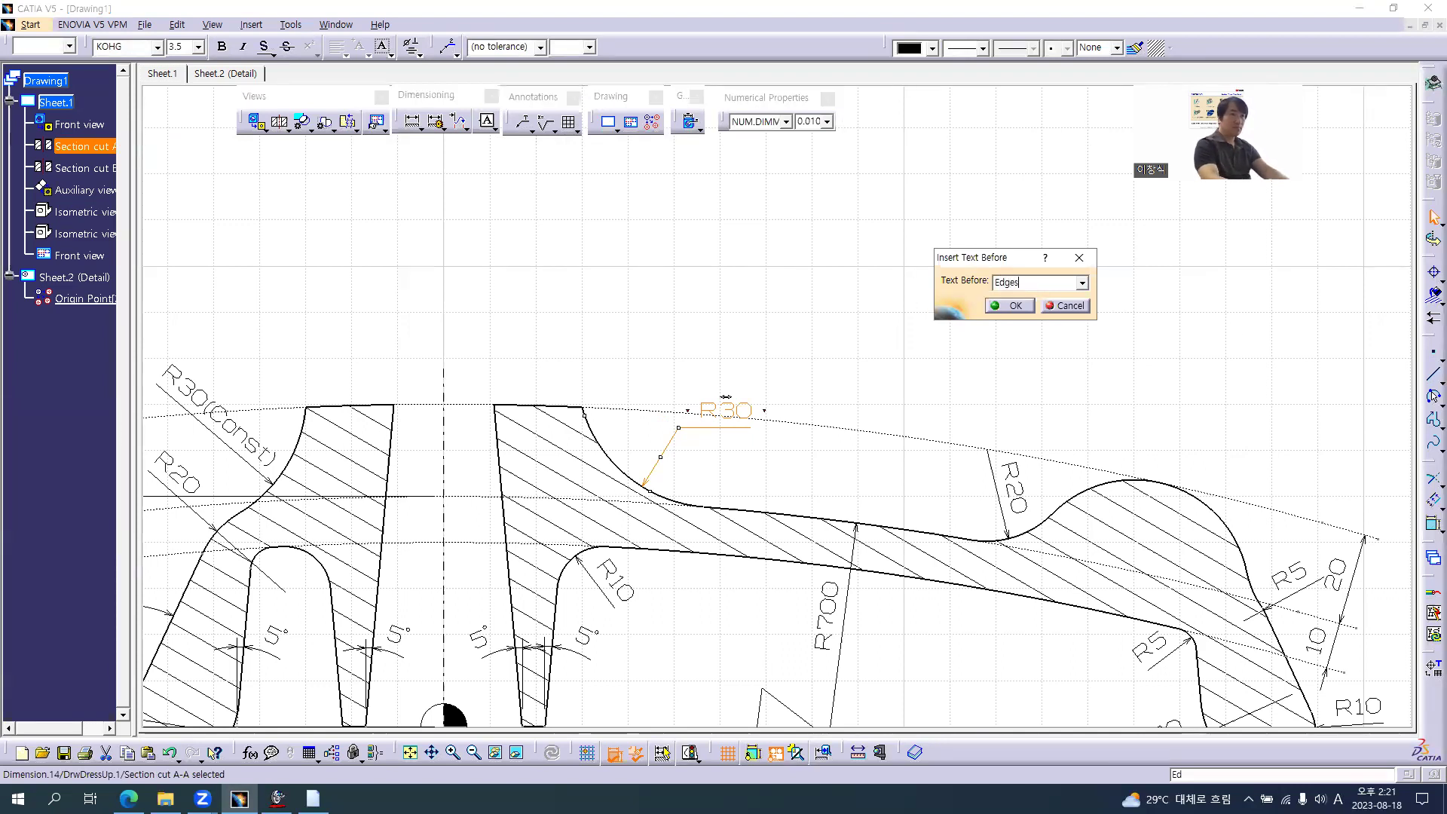
{"action": "key", "text": "alt+Tab"}
{"action": "key", "text": "alt+Tab"}
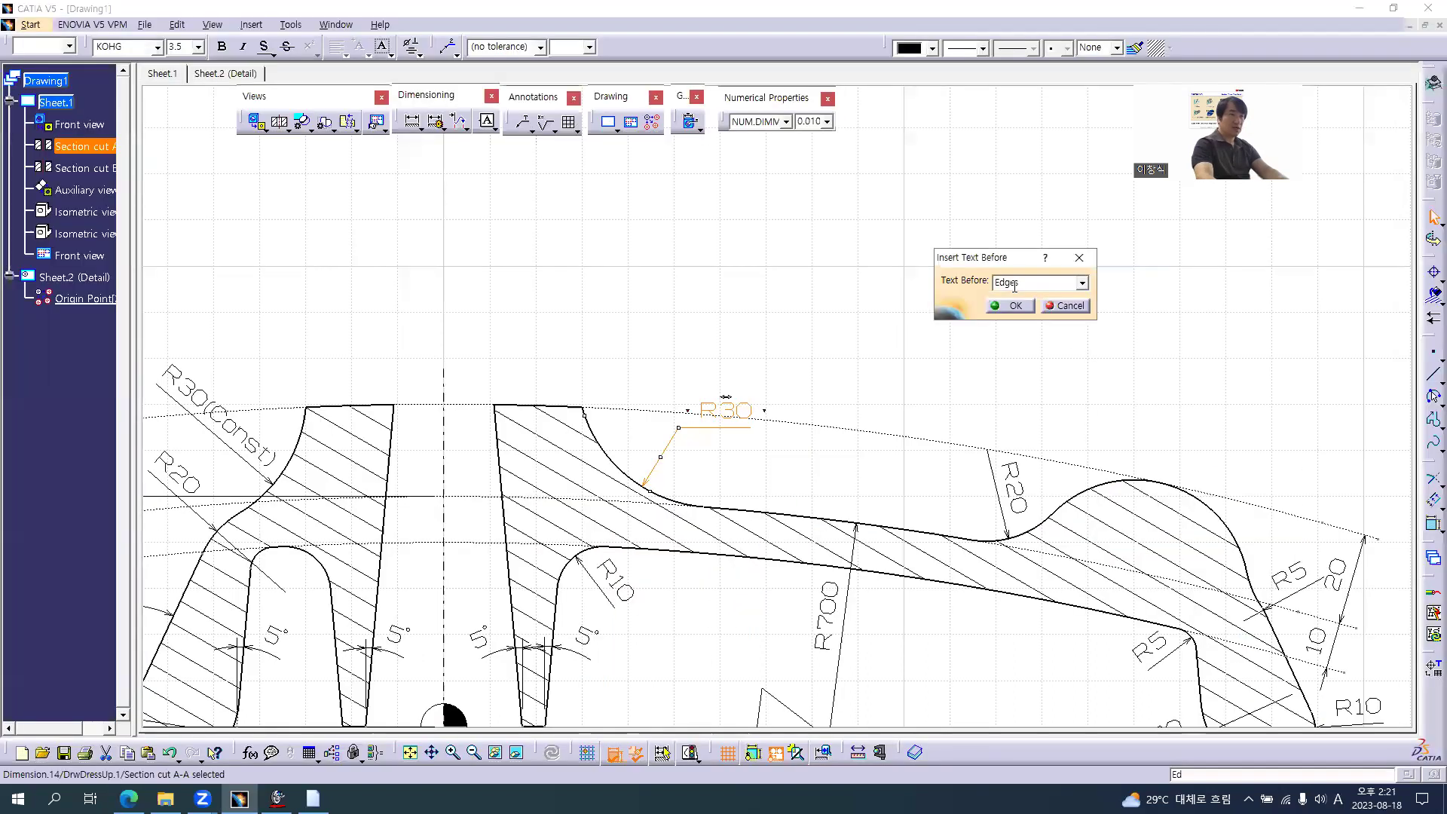
{"action": "left_click", "coordinate": [1022, 282]}
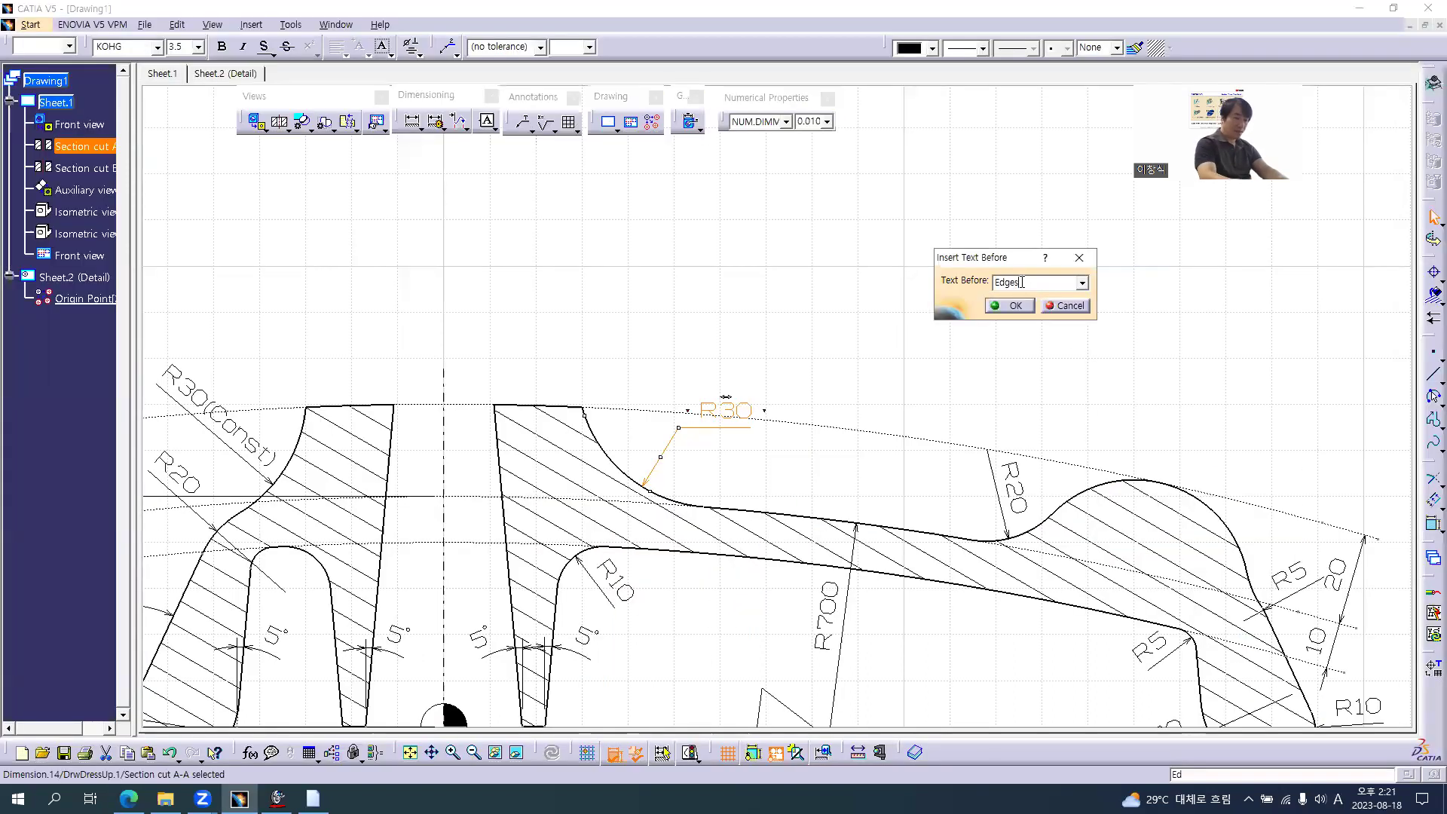
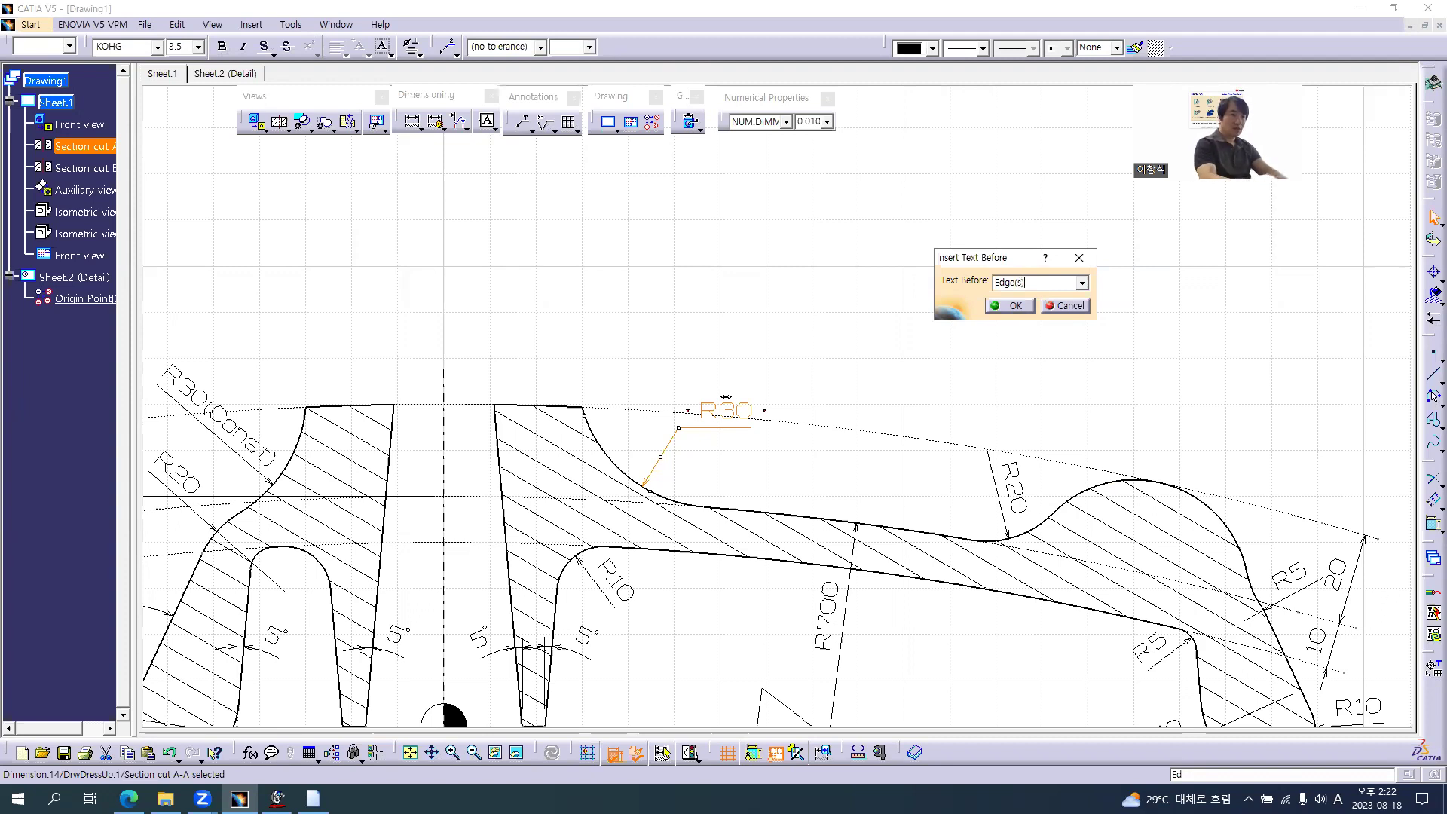
{"action": "key", "text": "alt+Tab"}
{"action": "key", "text": "alt+Tab"}
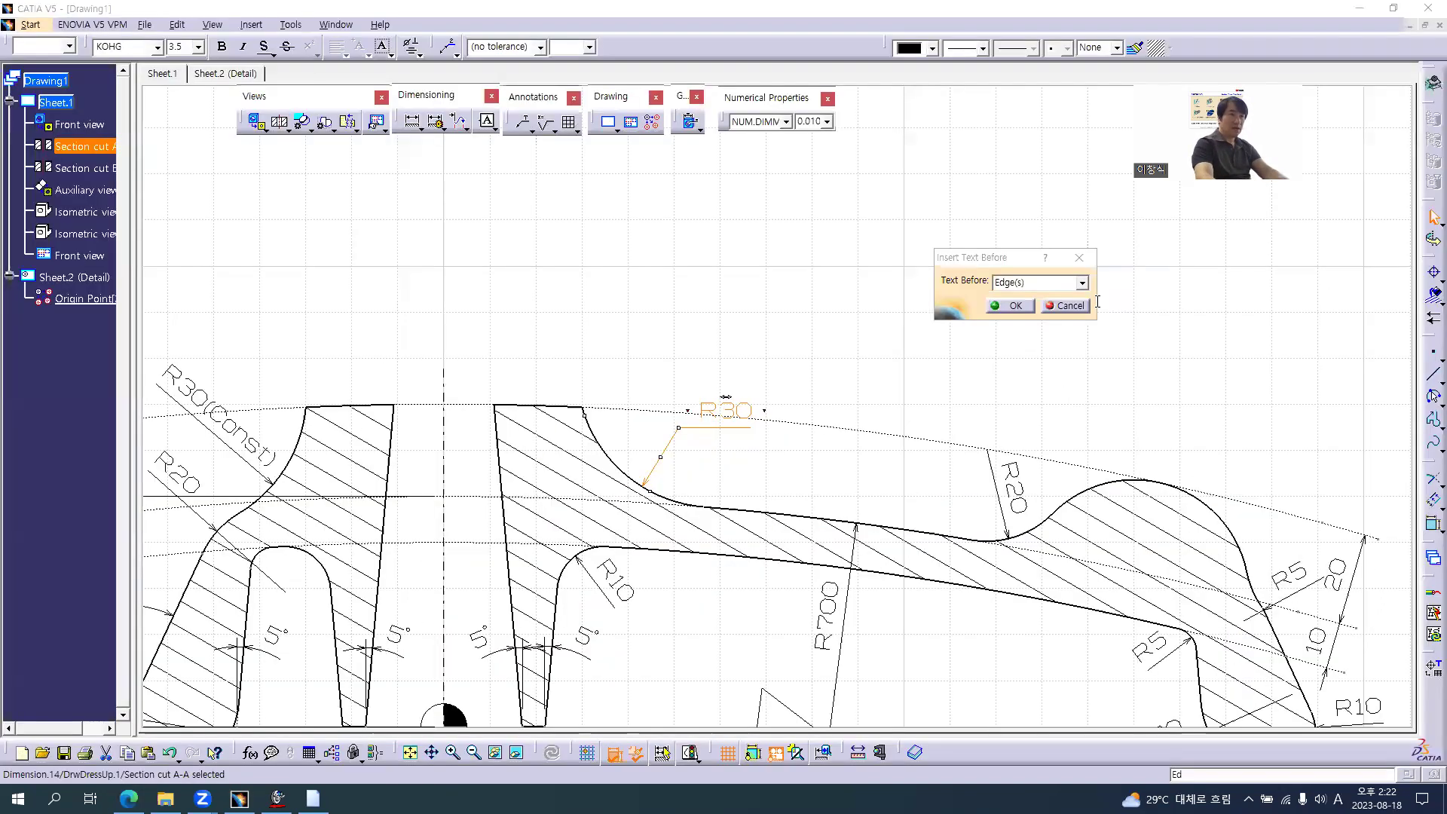
{"action": "double_click", "coordinate": [1038, 284]}
{"action": "left_click", "coordinate": [1048, 279]}
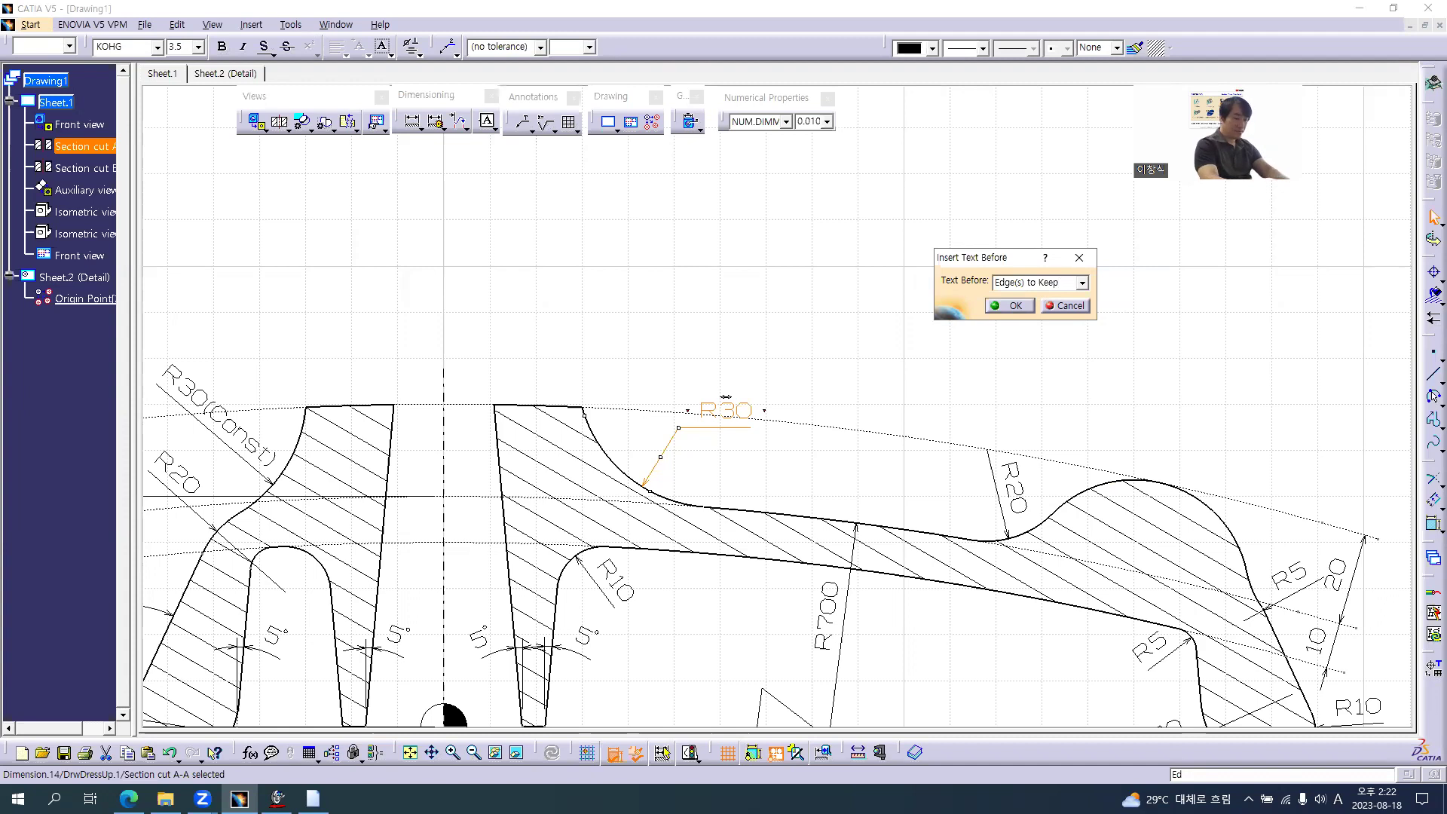
{"action": "type", "text": "le"}
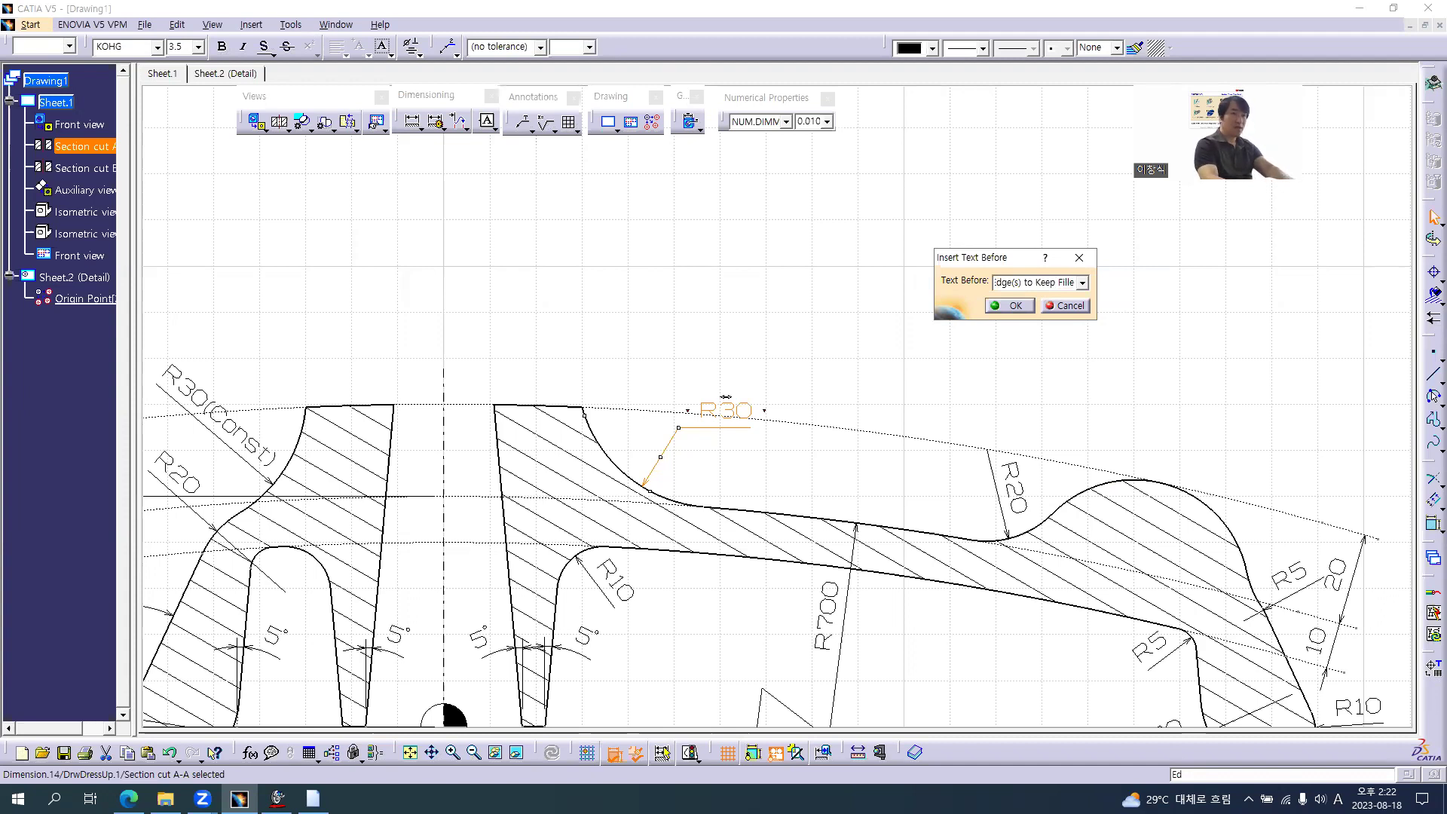
{"action": "type", "text": "t"}
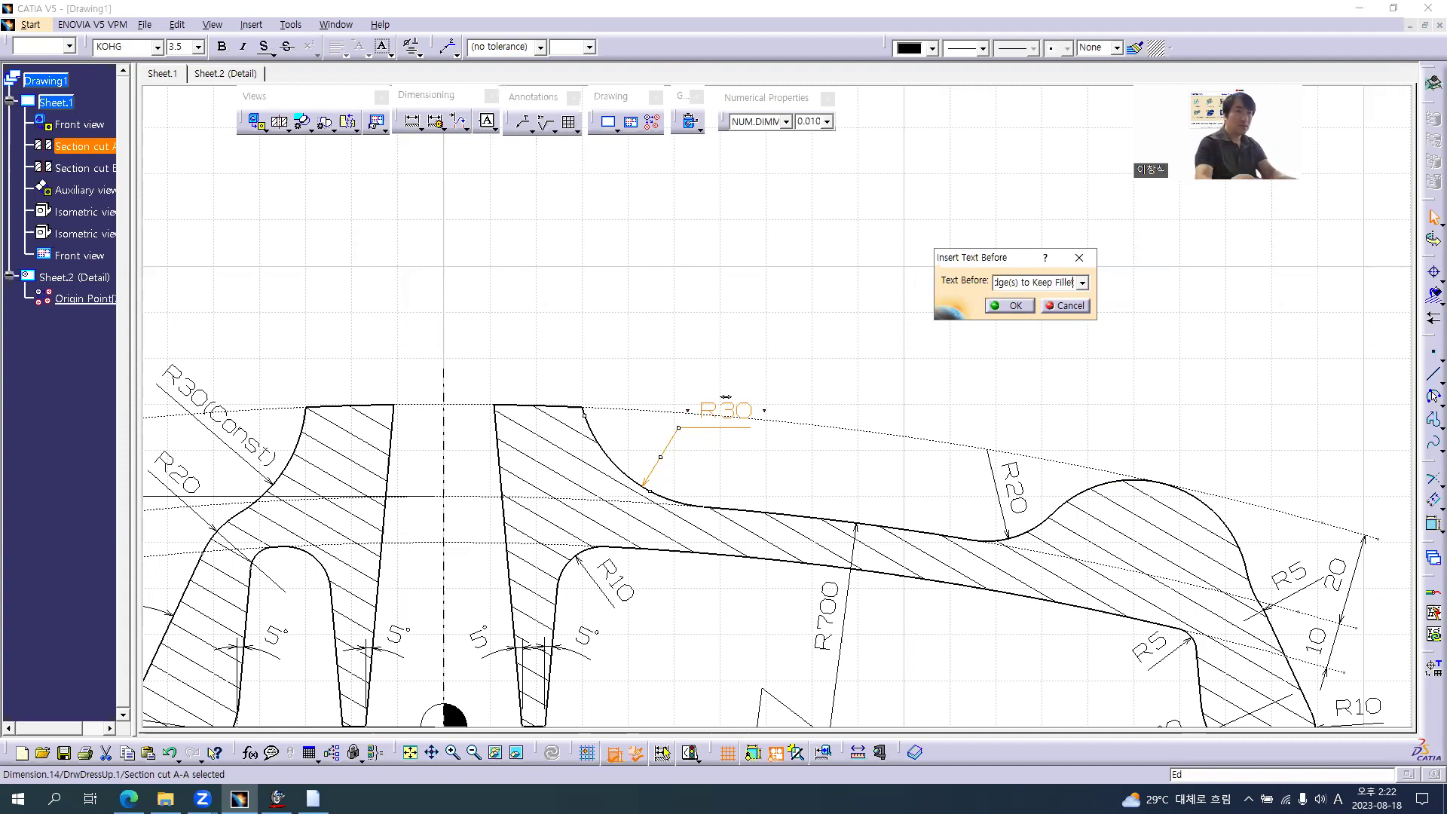
{"action": "key", "text": "alt+Tab"}
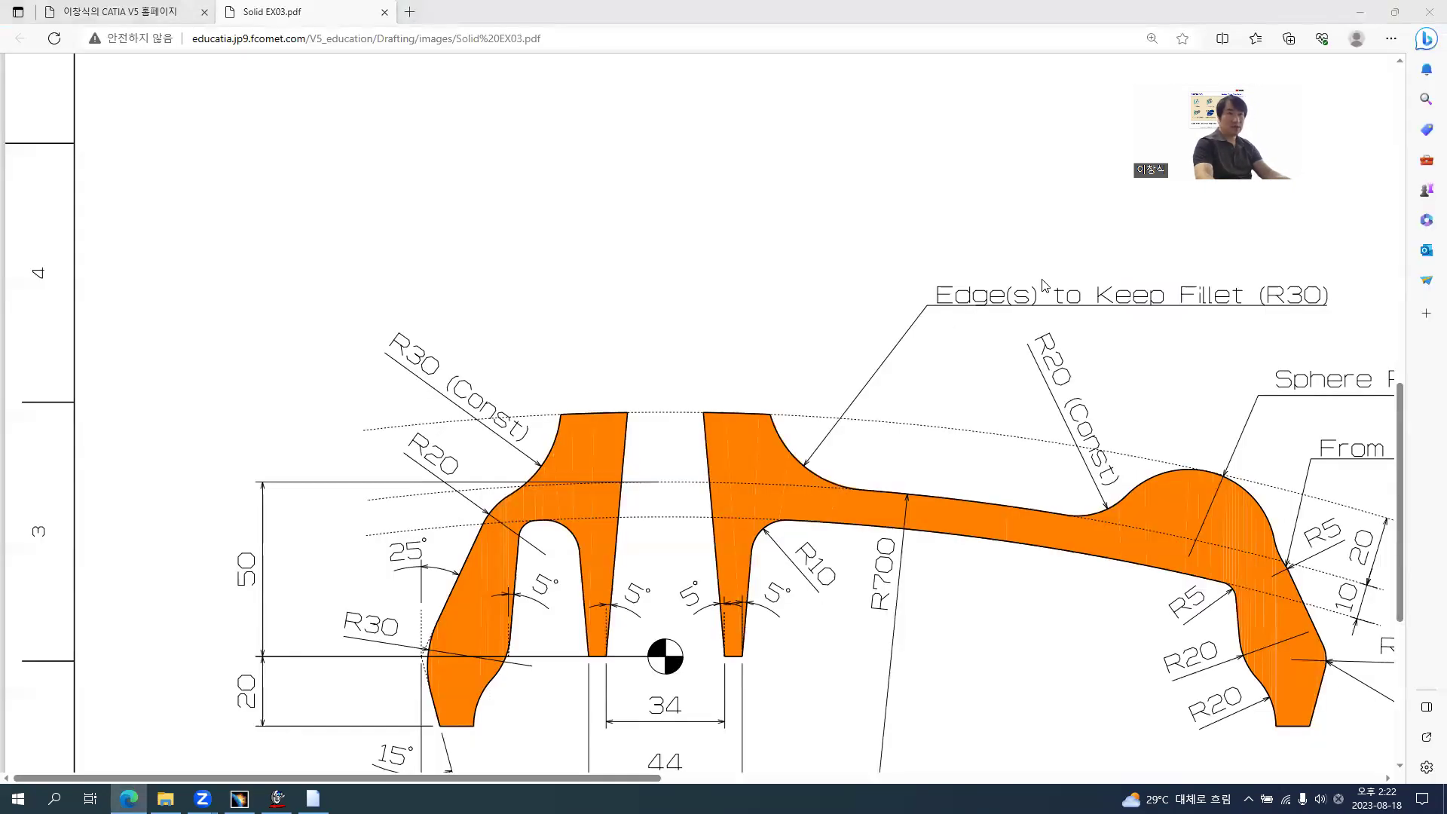
{"action": "key", "text": "alt+Tab"}
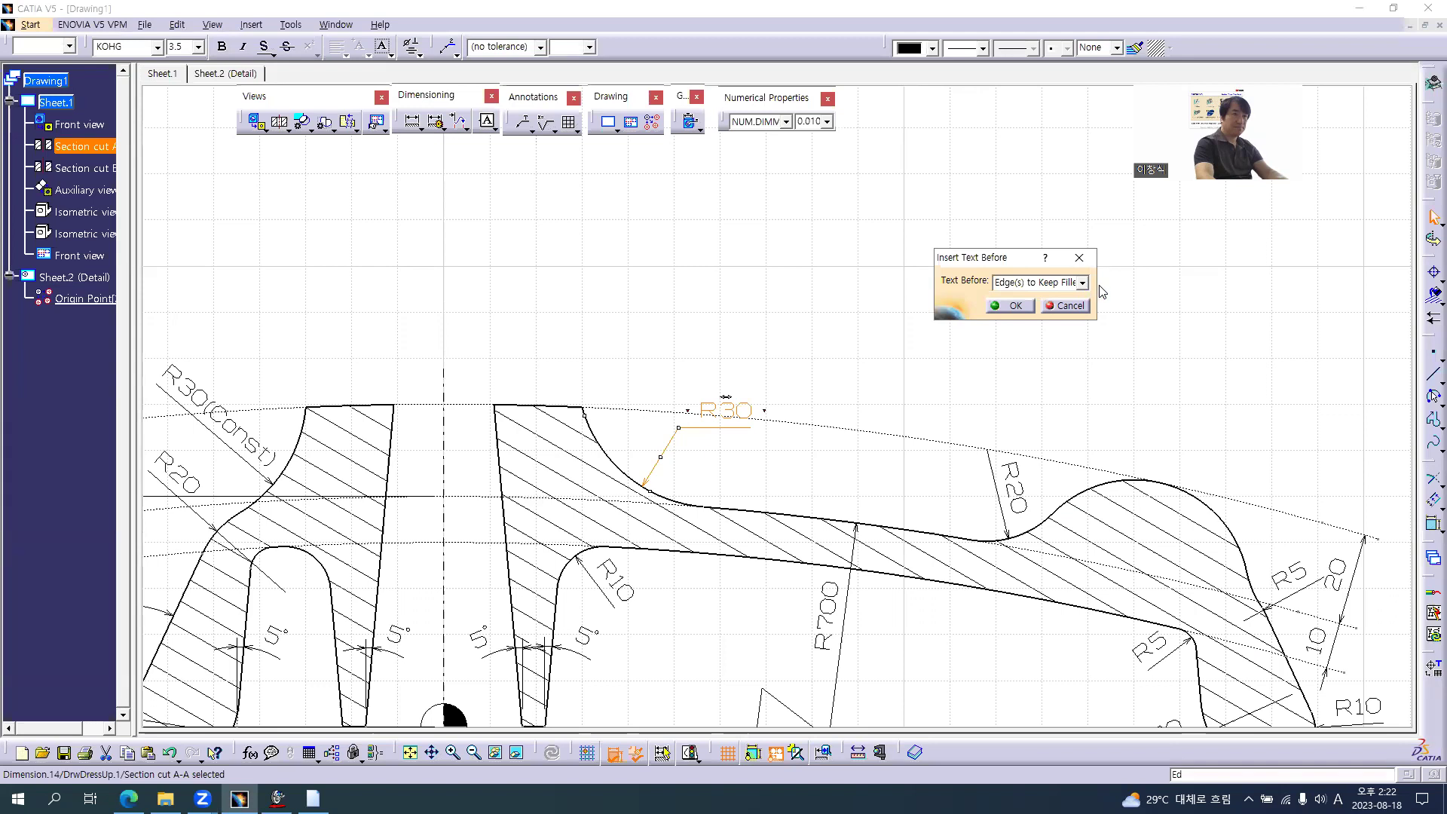
{"action": "left_click", "coordinate": [1081, 283]}
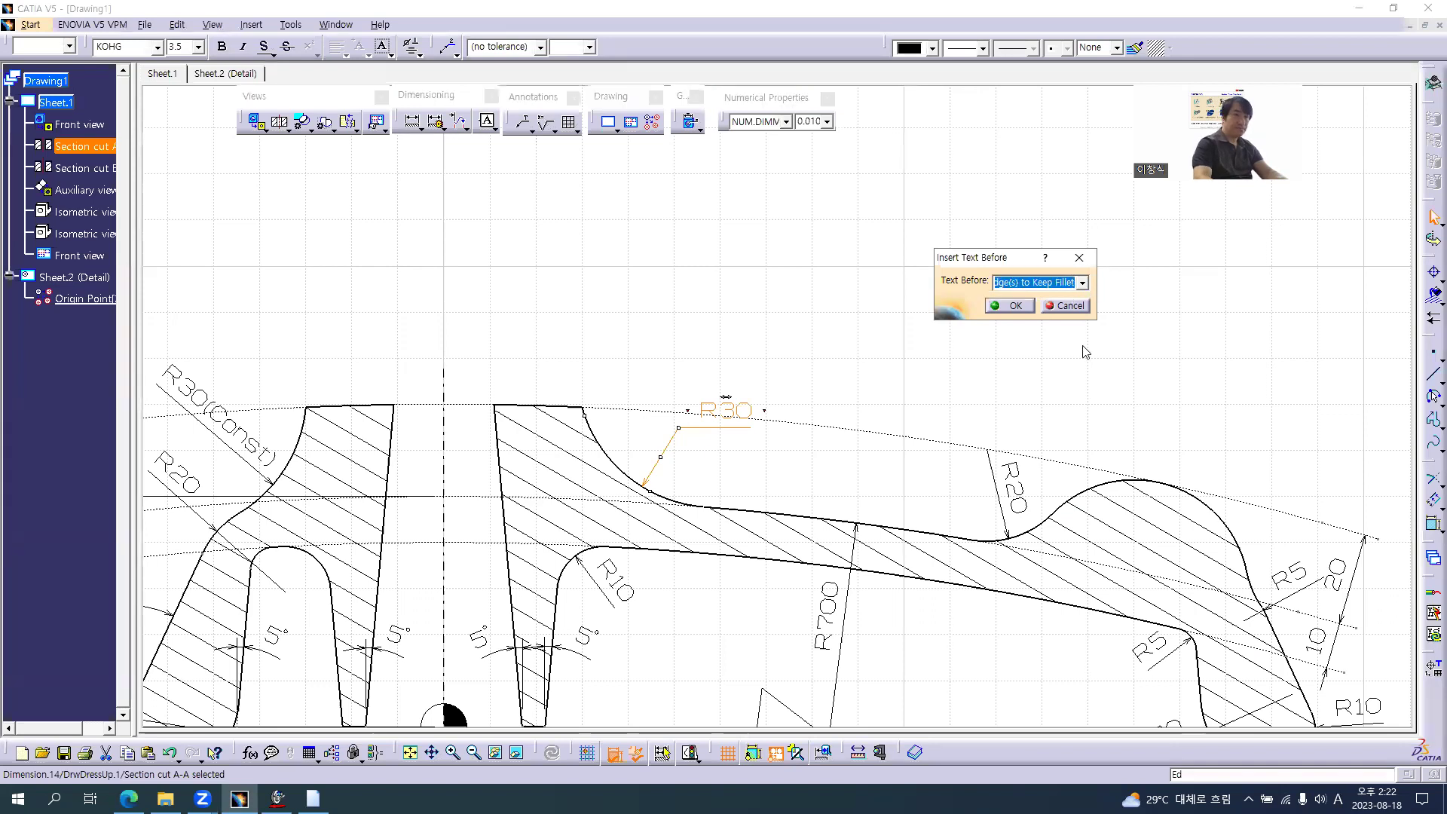
{"action": "key", "text": "End"}
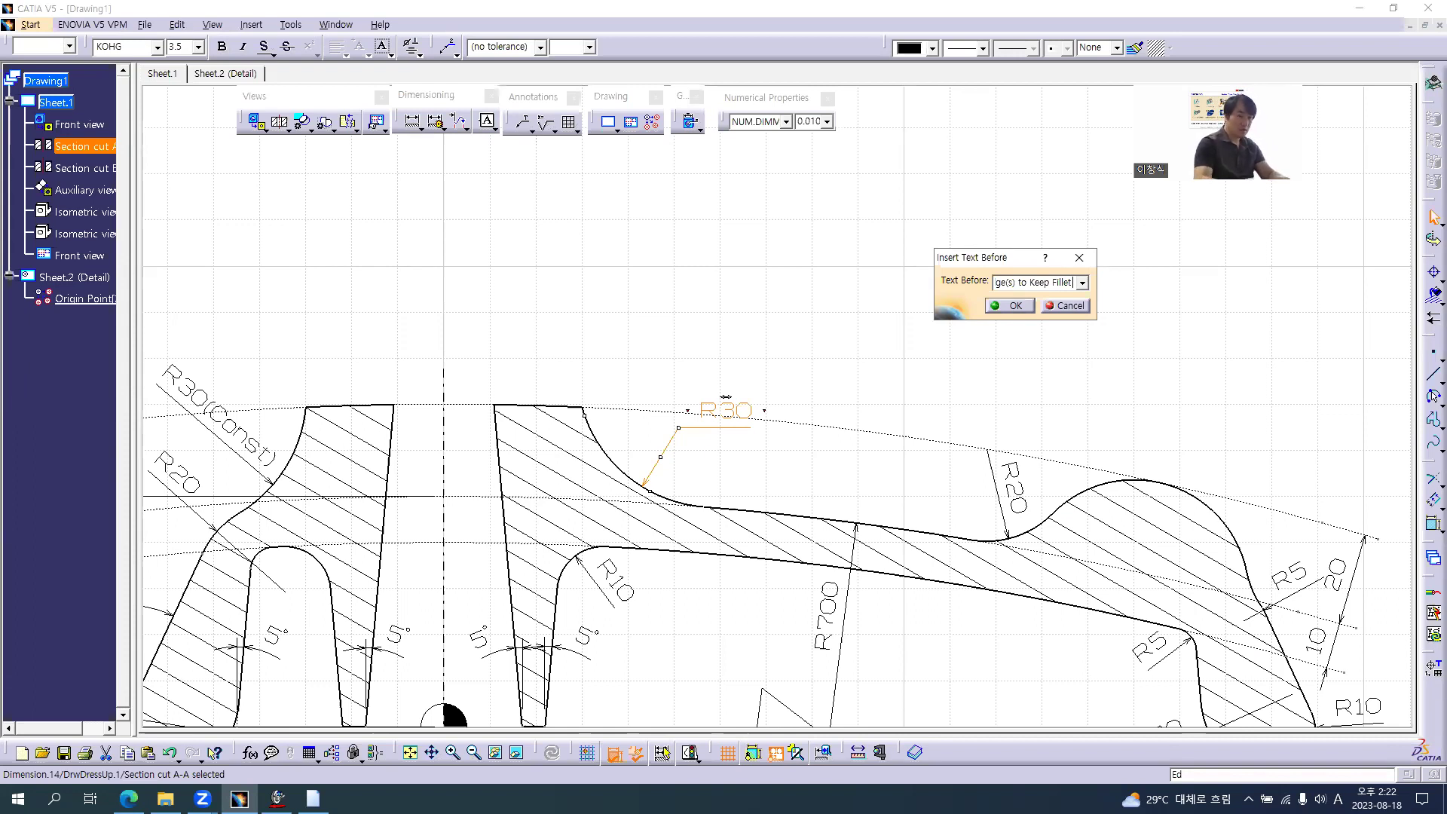
{"action": "key", "text": "Return"}
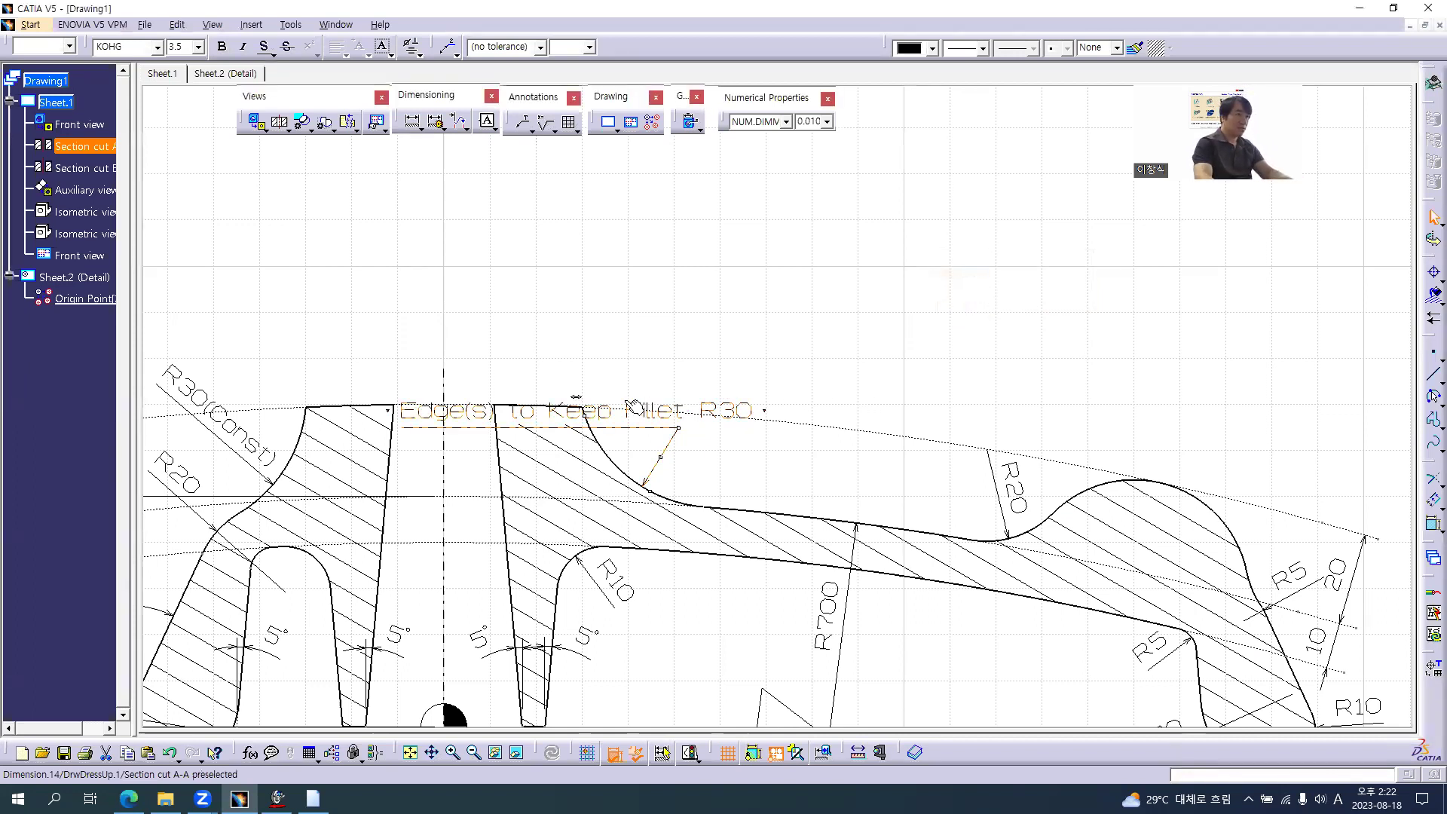
Move the Edge(s) to Keep Fillet R30 label up and right above the section, with its leader slanting down to the fillet
{"action": "left_click_drag", "start_coordinate": [600, 404], "coordinate": [888, 404]}
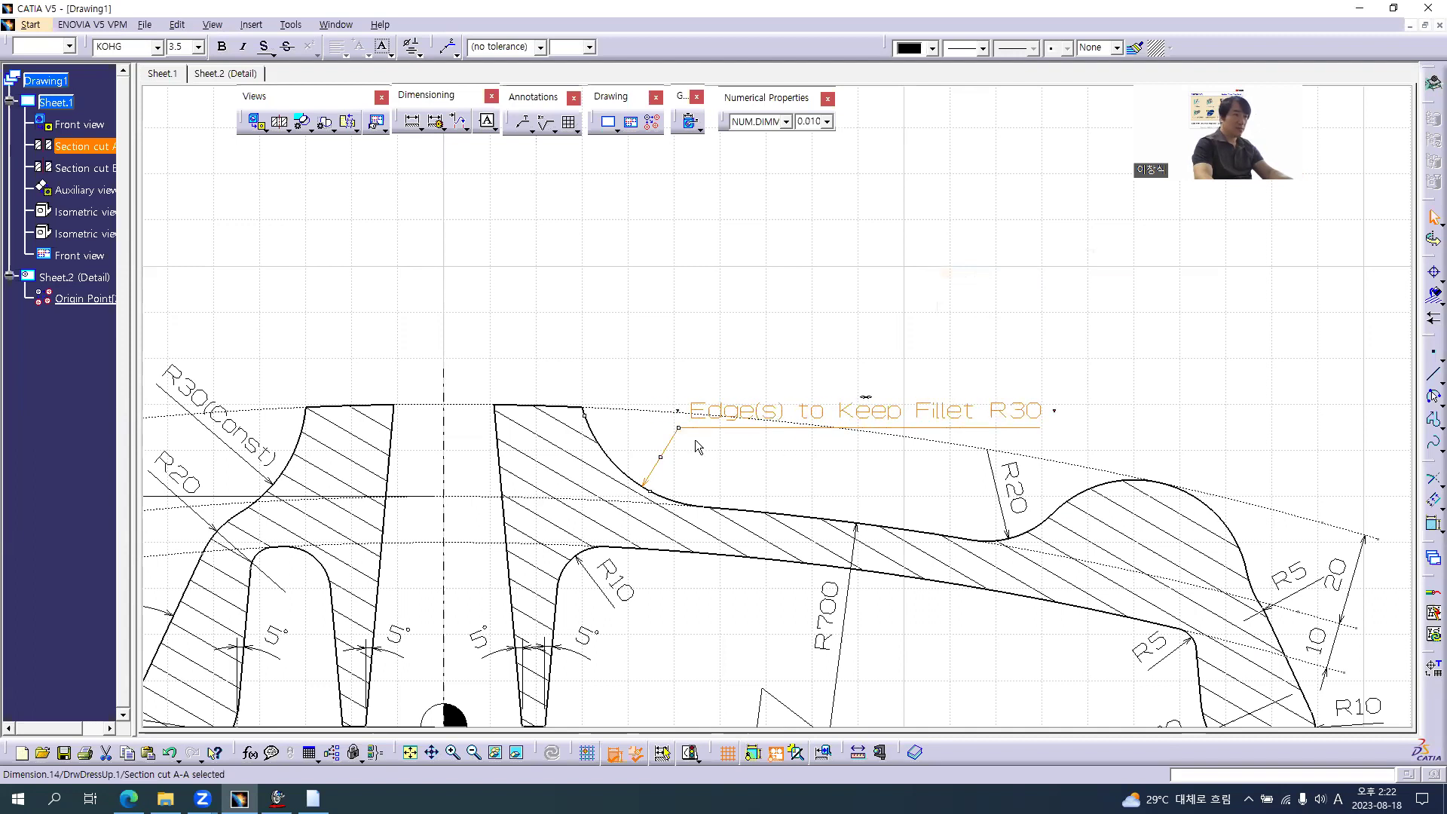
{"action": "left_click_drag", "start_coordinate": [682, 428], "coordinate": [694, 401]}
{"action": "left_click", "coordinate": [672, 318]}
{"action": "key", "text": "alt+Tab"}
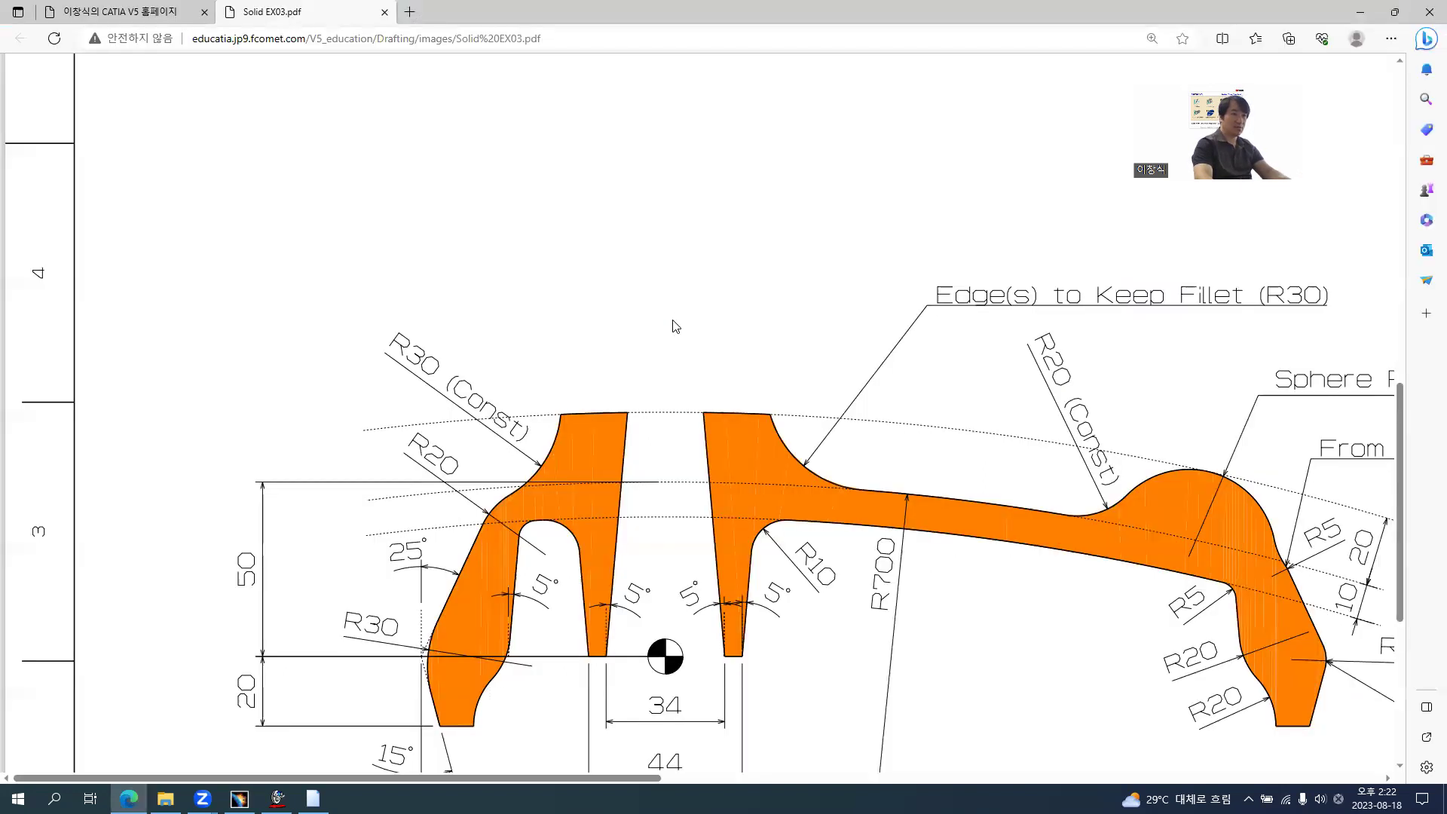
{"action": "key", "text": "alt+Tab"}
{"action": "left_click", "coordinate": [769, 390]}
{"action": "left_click_drag", "start_coordinate": [795, 369], "coordinate": [744, 391]}
{"action": "left_click", "coordinate": [578, 368]}
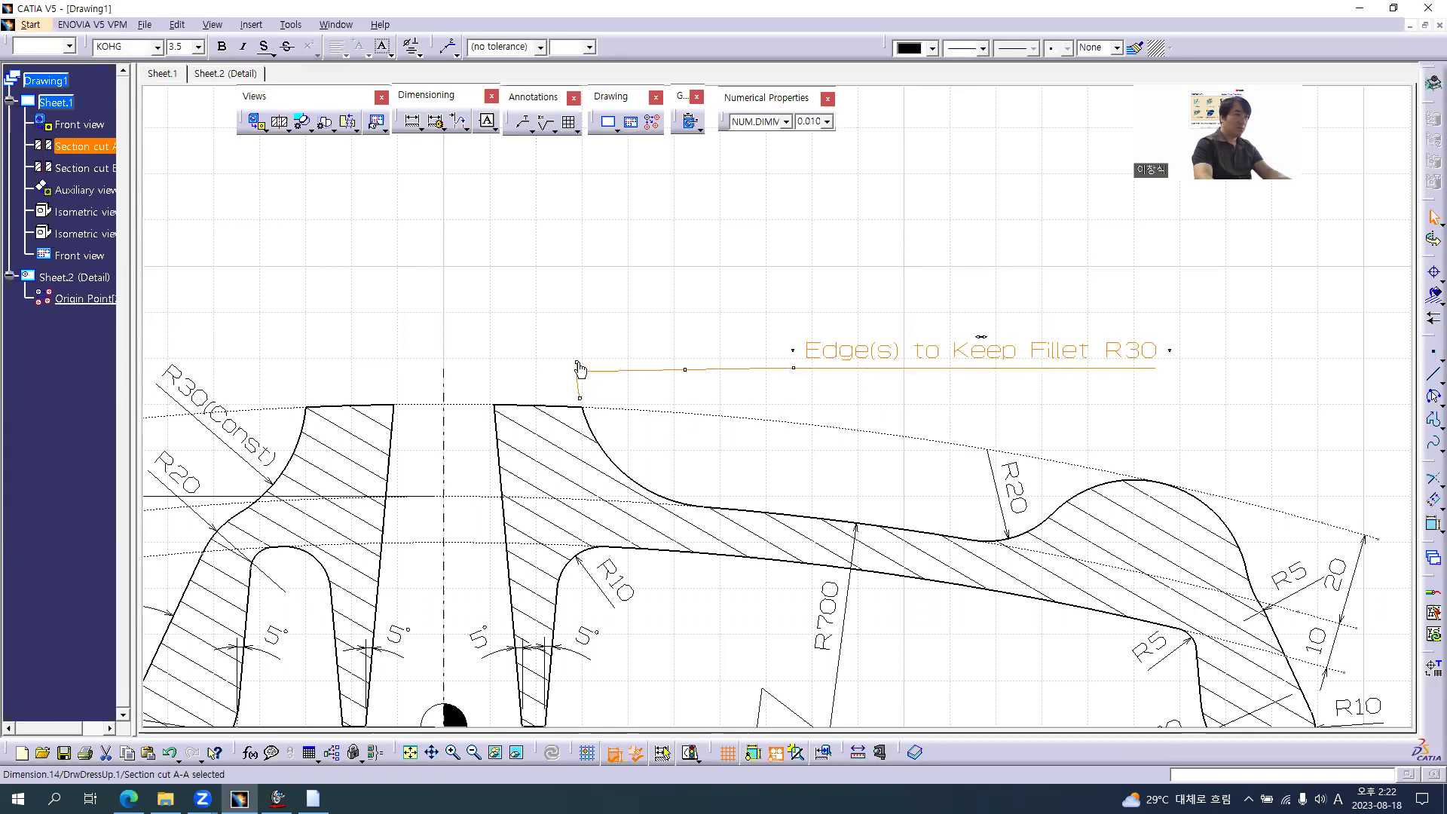
{"action": "left_click_drag", "start_coordinate": [687, 376], "coordinate": [671, 426]}
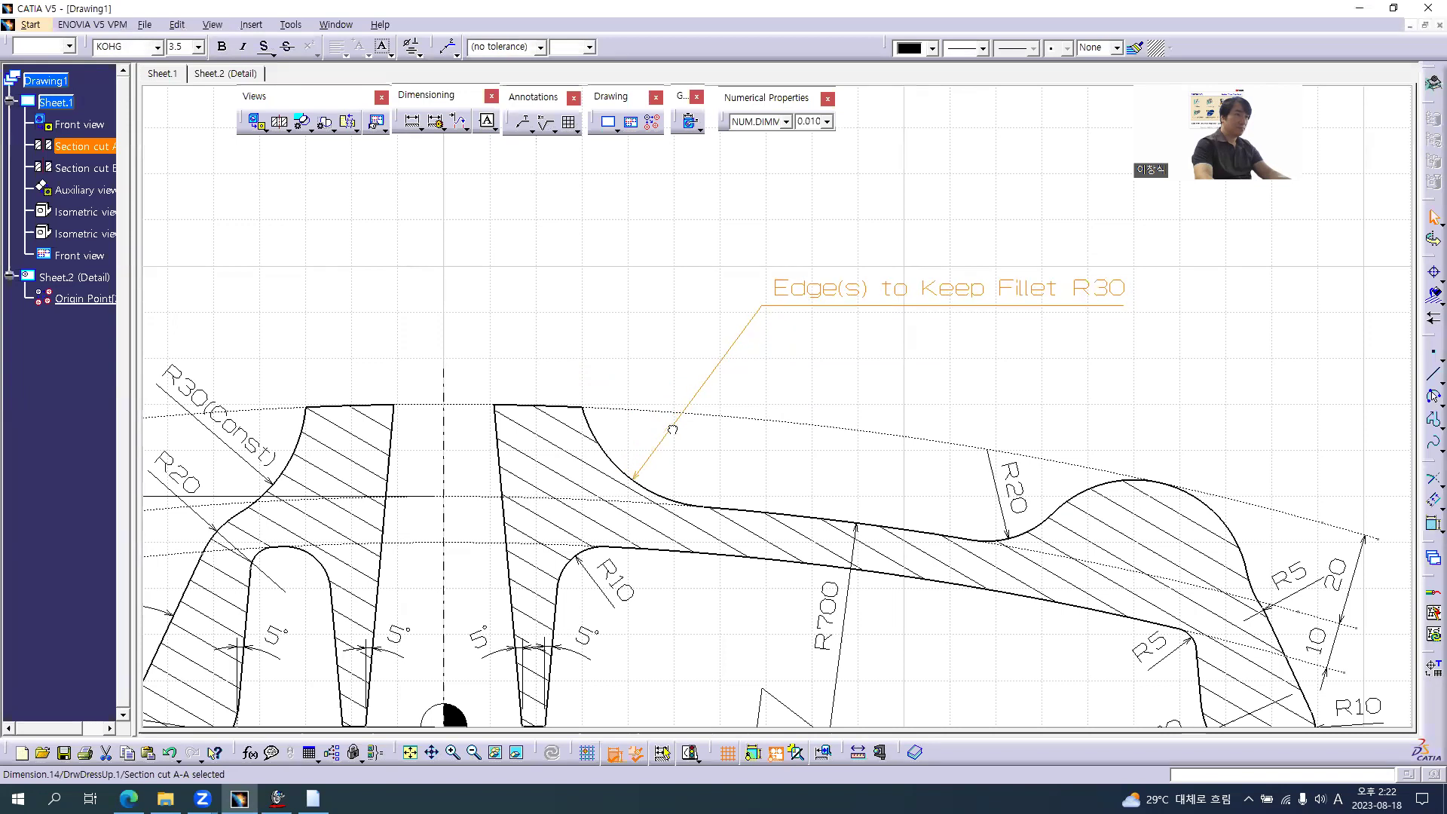
Set the text after the value of the R20 dimension beside the rounded bulge to (Const), following the reference PDF
{"action": "key", "text": "alt+Tab"}
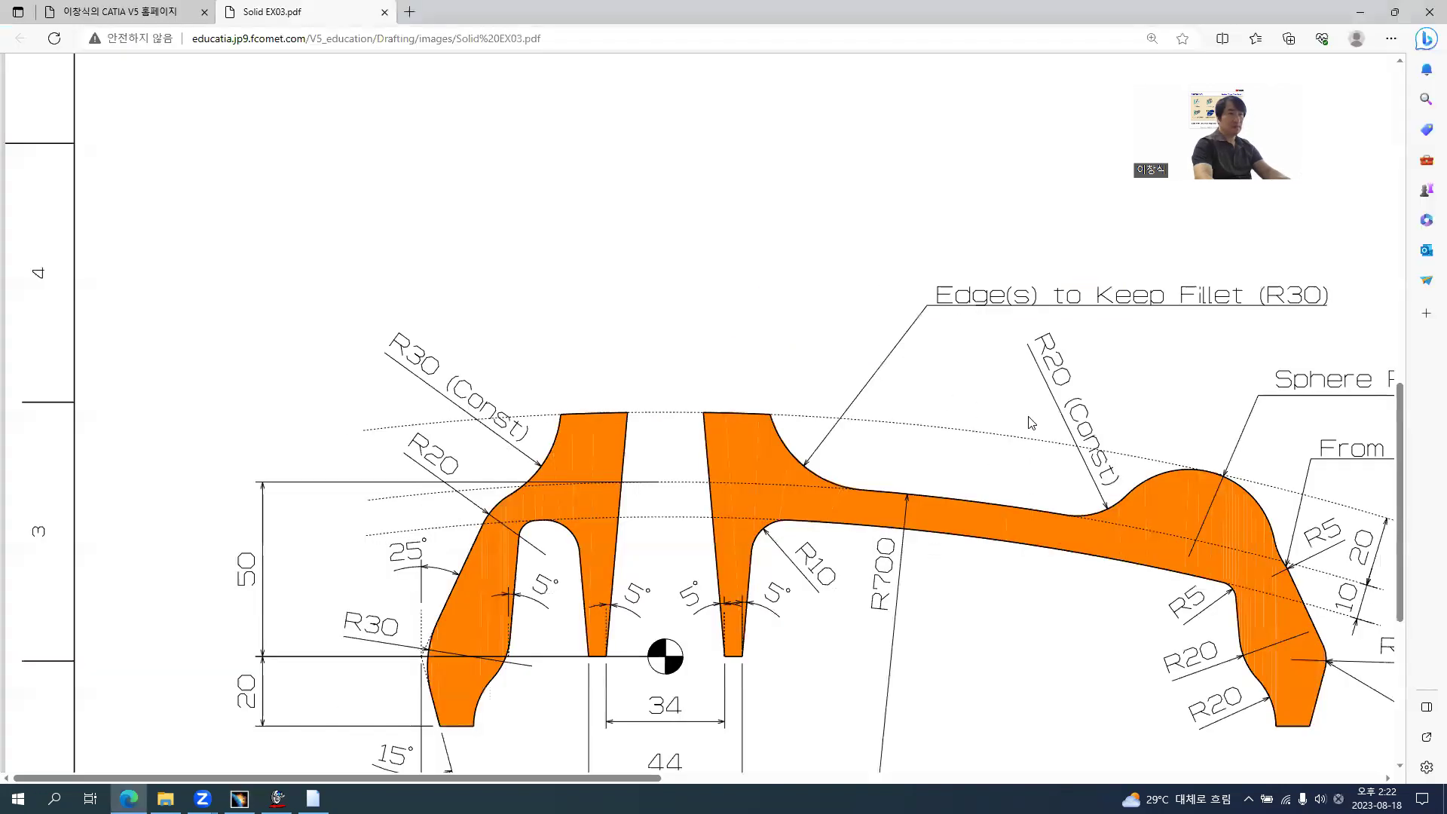
{"action": "key", "text": "alt+Tab"}
{"action": "left_click", "coordinate": [1015, 501]}
{"action": "left_click", "coordinate": [1022, 526]}
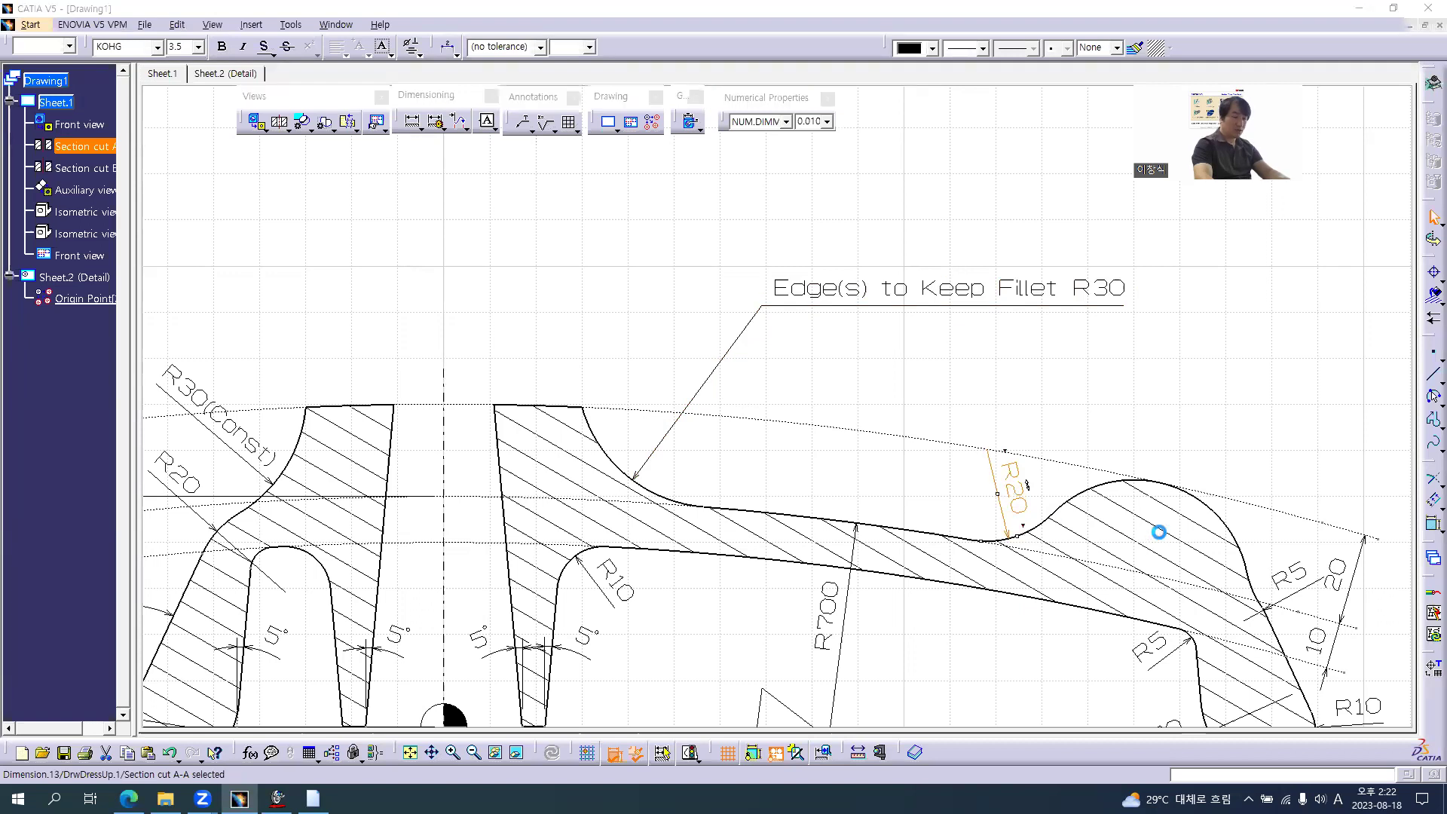
{"action": "type", "text": "("}
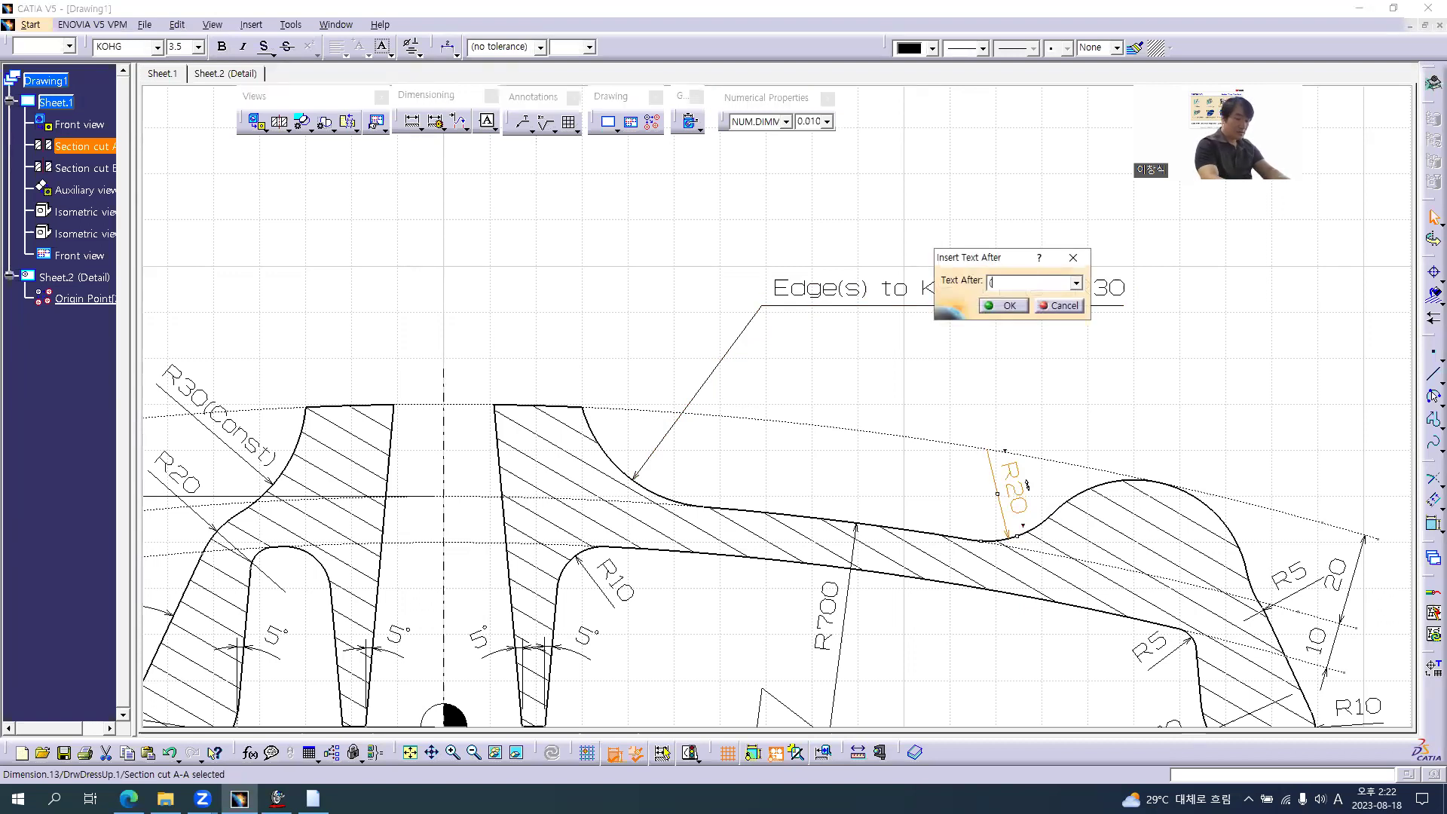
{"action": "type", "text": "Const)"}
{"action": "key", "text": "Return"}
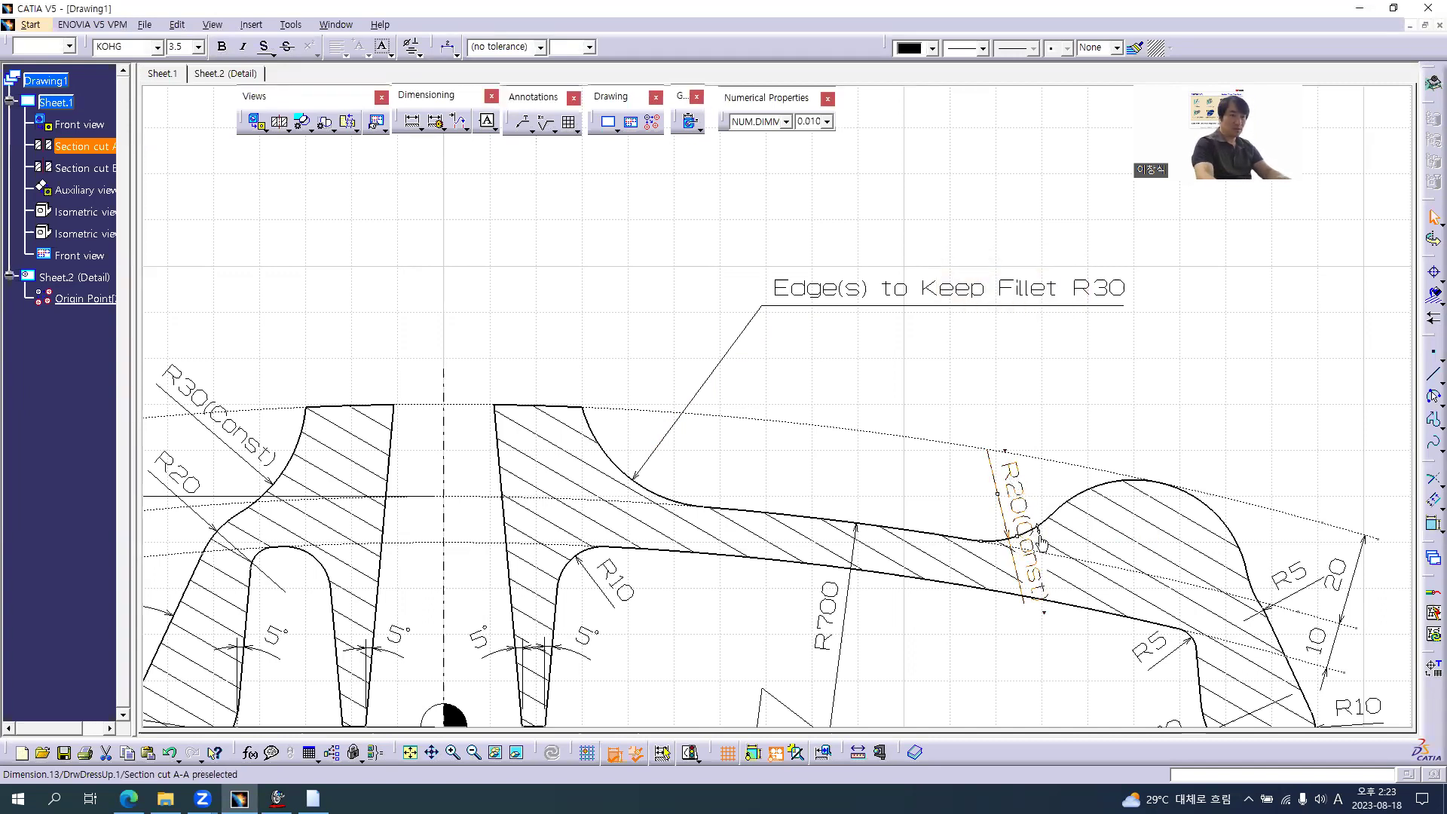
Move the R20(Const) label outward above the section and tilt its leader to slant down toward the bulge's fillet
{"action": "left_click_drag", "start_coordinate": [1040, 537], "coordinate": [1019, 452]}
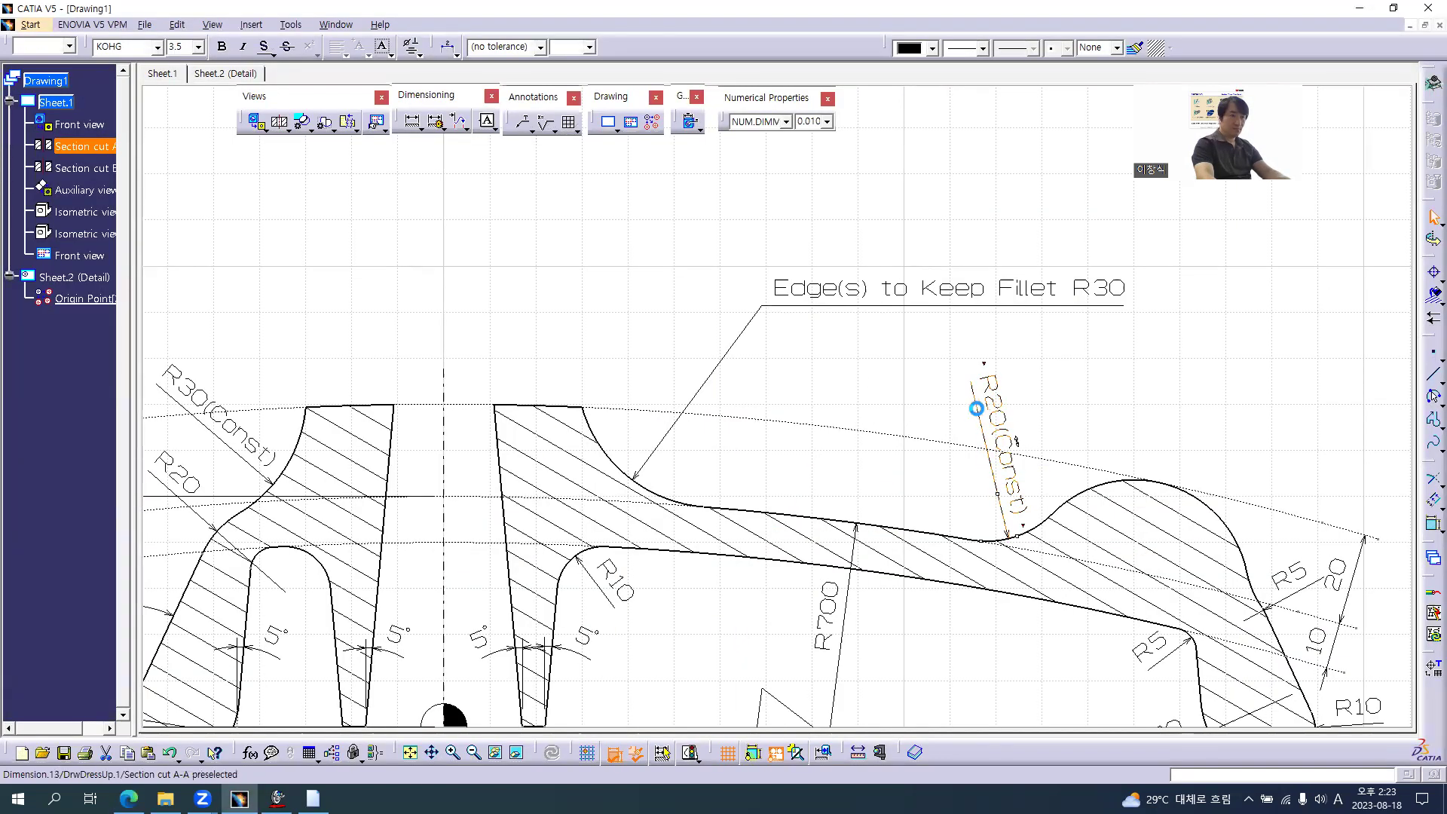
{"action": "double_click", "coordinate": [975, 408]}
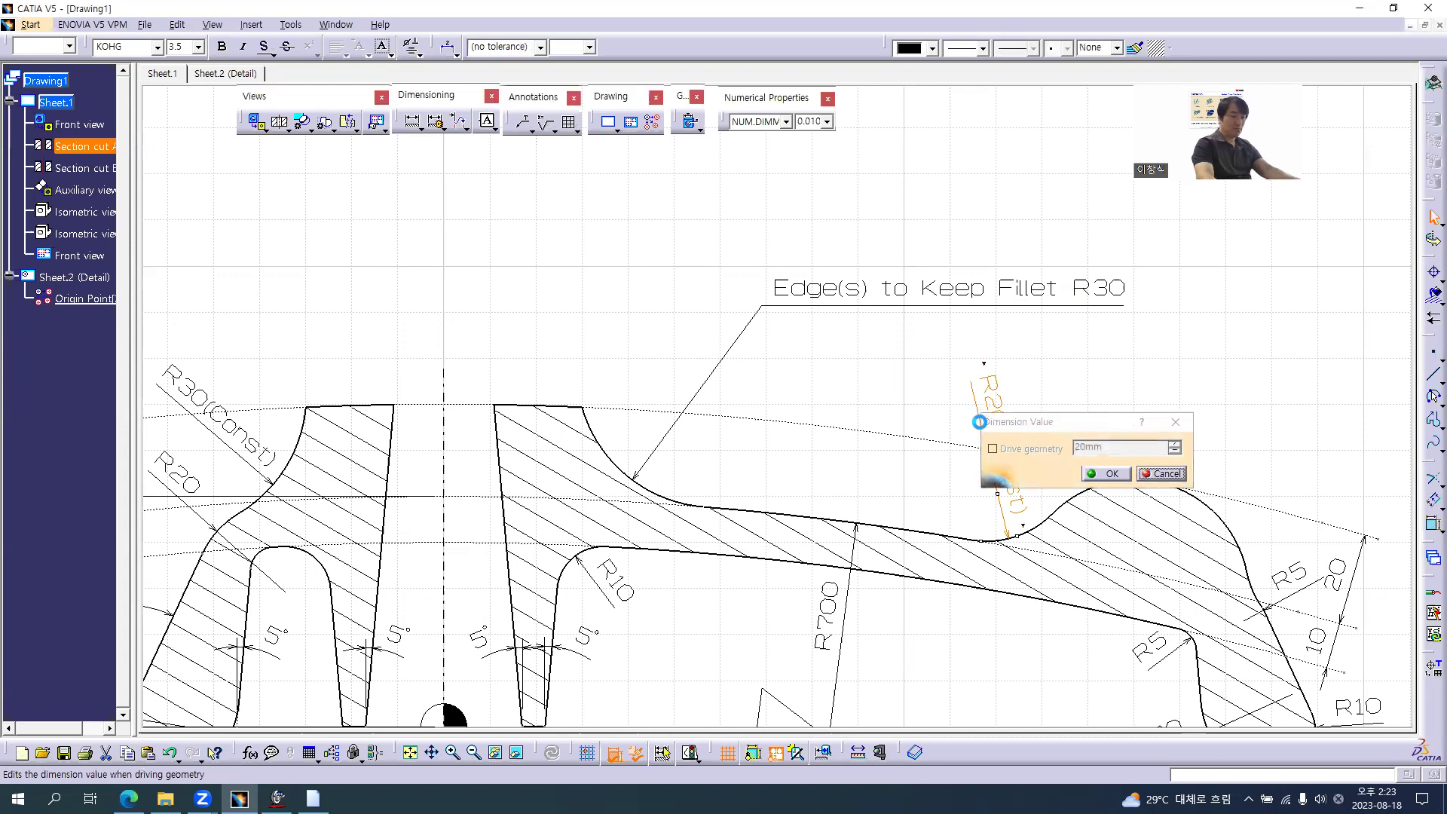
{"action": "key", "text": "Escape"}
{"action": "mouse_move", "coordinate": [983, 422]}
{"action": "left_mouse_down"}
{"action": "mouse_move", "coordinate": [970, 430]}
{"action": "mouse_move", "coordinate": [983, 434]}
{"action": "left_mouse_up"}
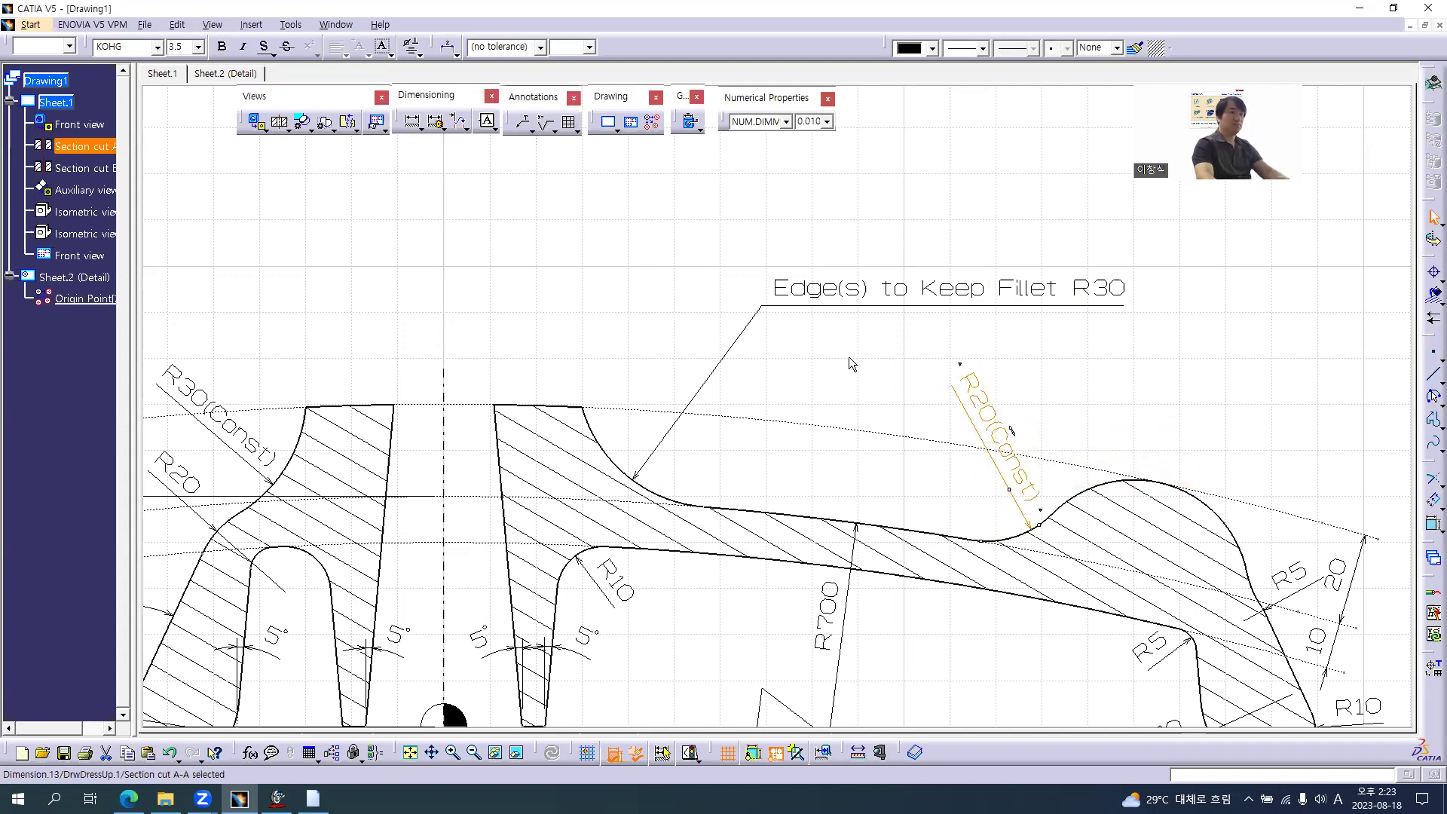
Change the R20(Const) dimension's line to an angled leader with horizontal text
{"action": "left_click", "coordinate": [456, 54]}
{"action": "left_click", "coordinate": [472, 84]}
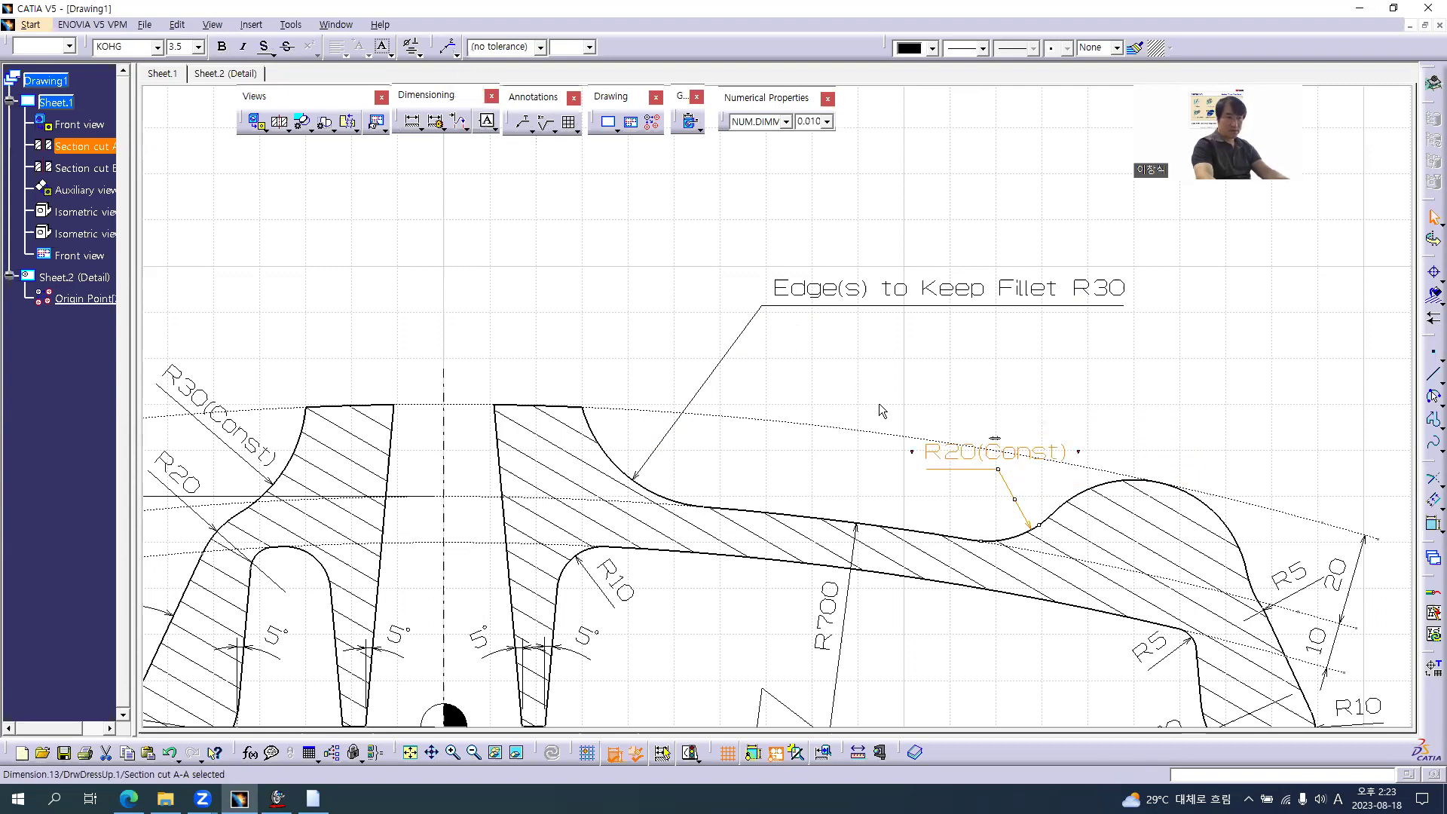
Slide the R20(Const) text to the left side of its leader bend and shift the leader slightly along the fillet
{"action": "left_click_drag", "start_coordinate": [992, 443], "coordinate": [891, 451]}
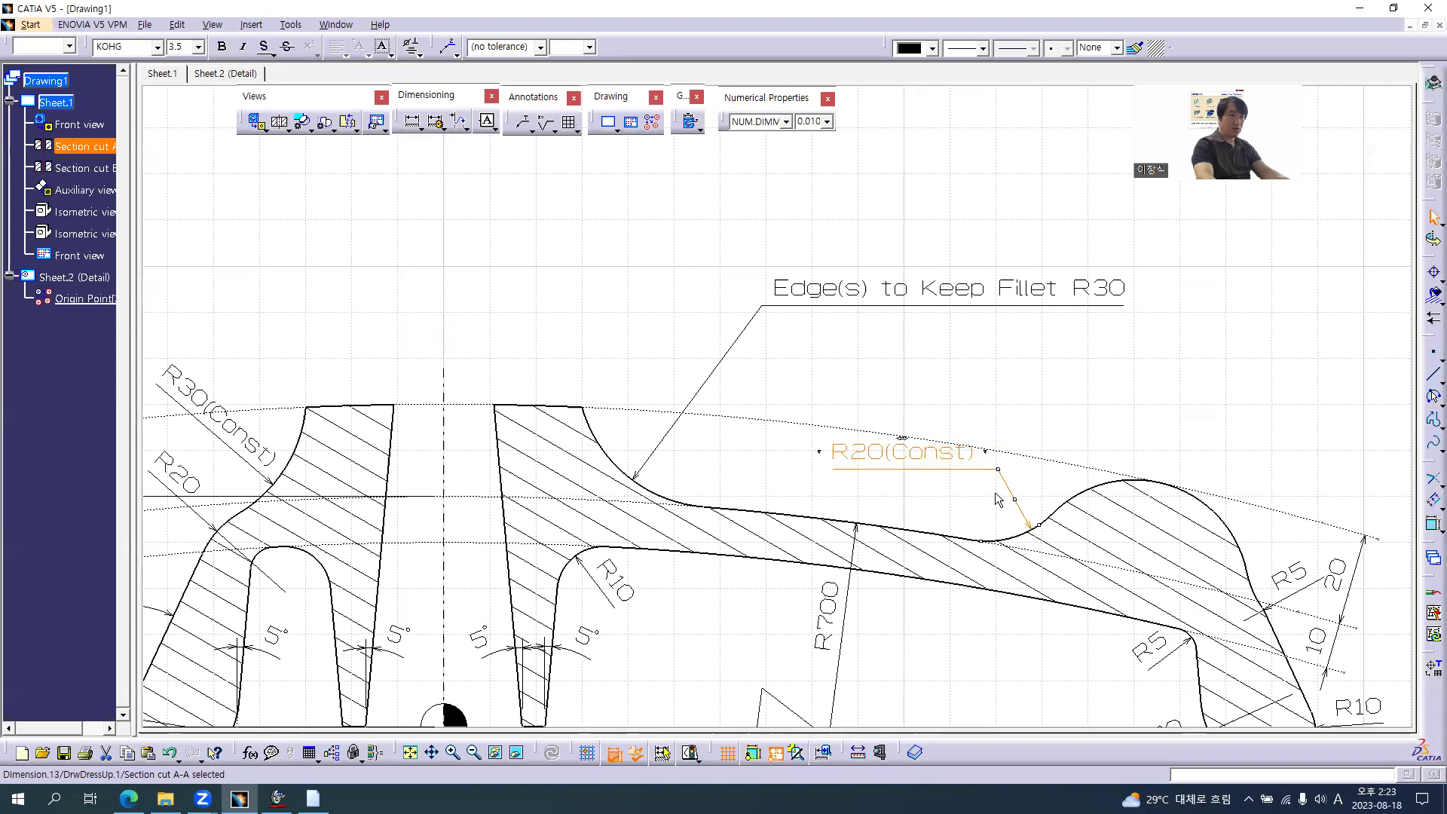
{"action": "left_click_drag", "start_coordinate": [1017, 506], "coordinate": [992, 476]}
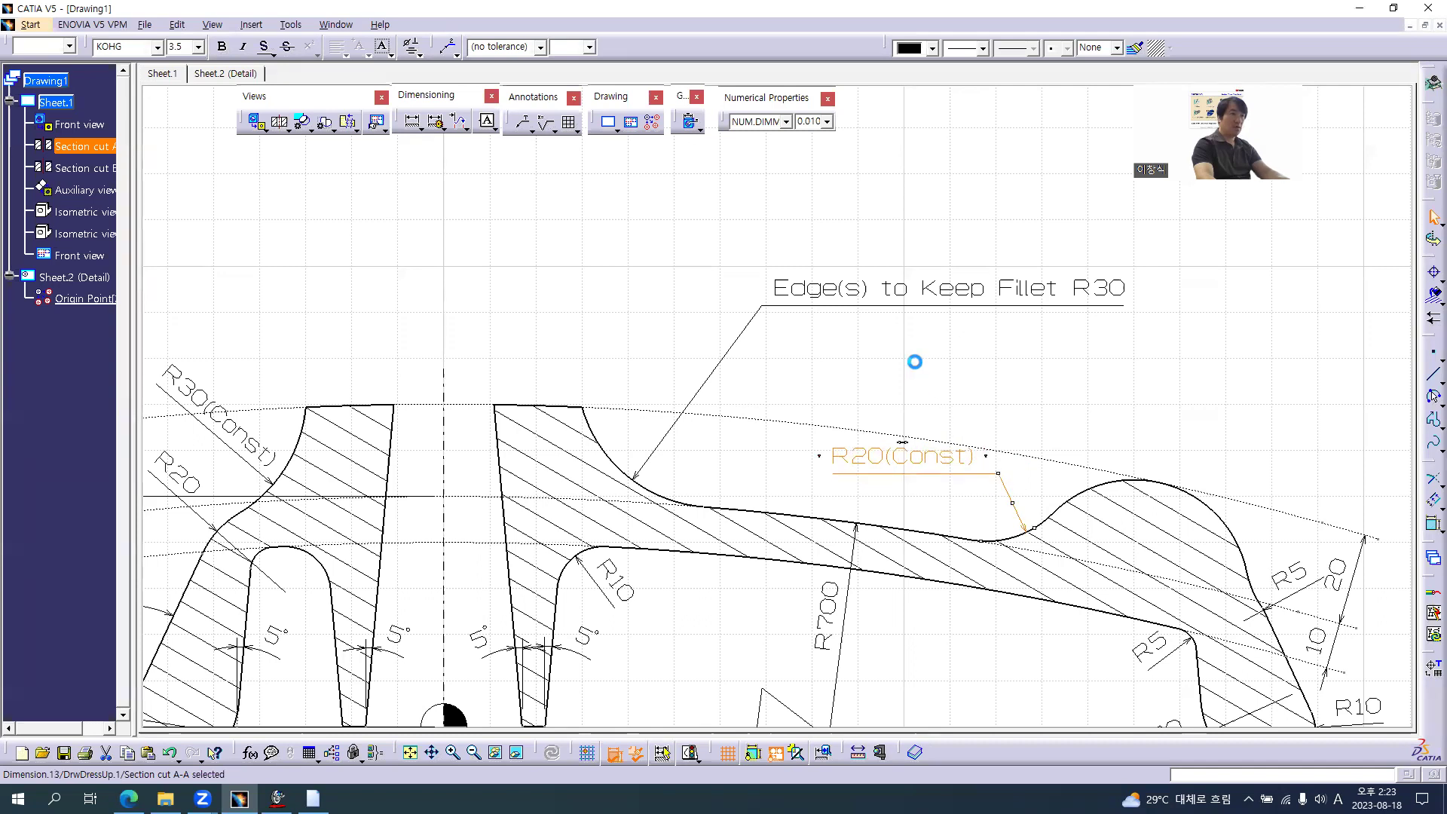
Move the Edge(s) to Keep Fillet R30 text onto the right side of its leader bend and lower the label closer to the section
{"action": "left_click", "coordinate": [902, 309]}
{"action": "mouse_move", "coordinate": [901, 312]}
{"action": "left_mouse_down"}
{"action": "mouse_move", "coordinate": [1016, 342]}
{"action": "mouse_move", "coordinate": [993, 357]}
{"action": "mouse_move", "coordinate": [971, 312]}
{"action": "left_mouse_up"}
{"action": "mouse_move", "coordinate": [828, 305]}
{"action": "left_mouse_down"}
{"action": "mouse_move", "coordinate": [780, 305]}
{"action": "mouse_move", "coordinate": [782, 282]}
{"action": "left_mouse_up"}
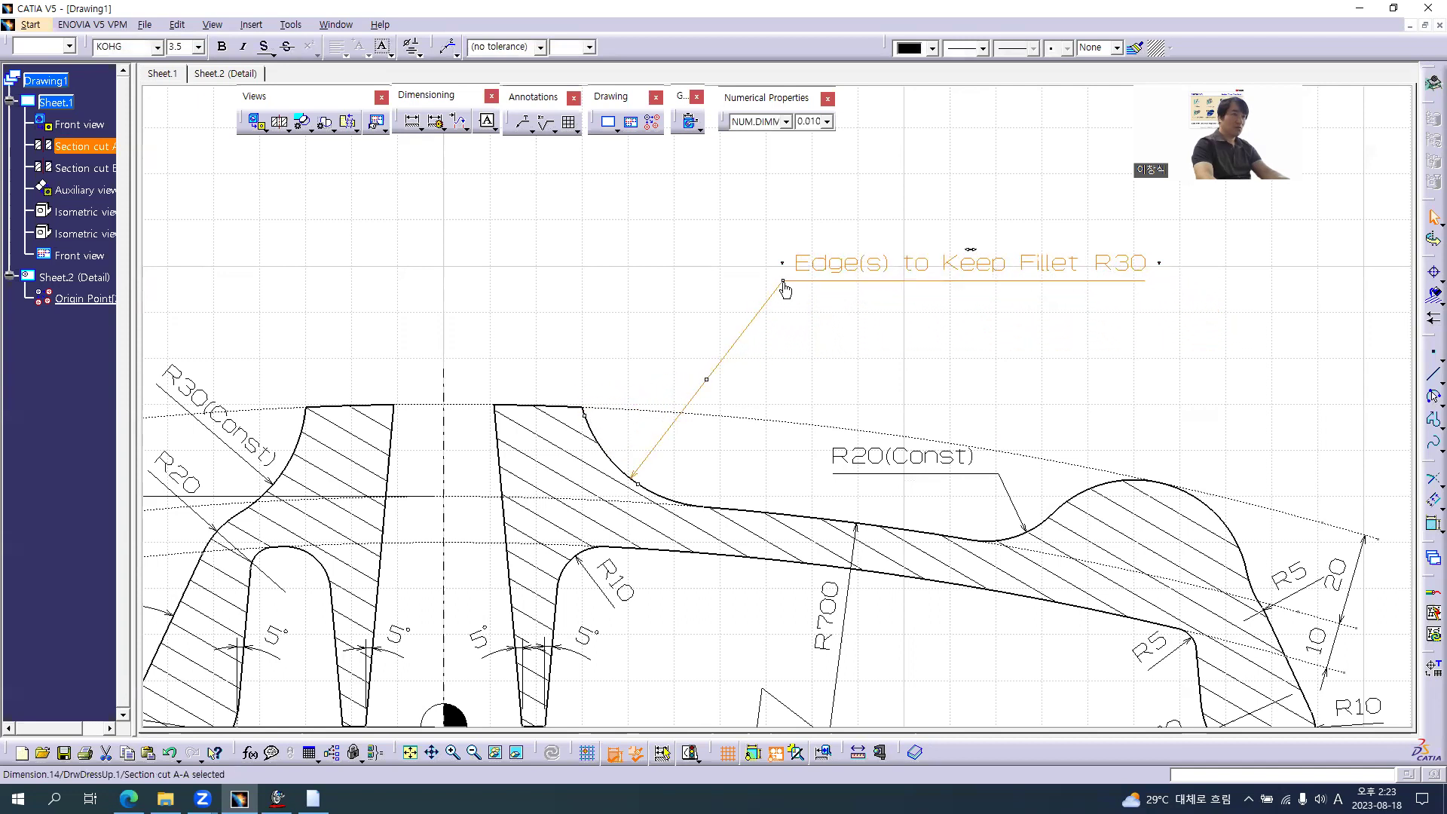
{"action": "left_click_drag", "start_coordinate": [783, 287], "coordinate": [725, 368]}
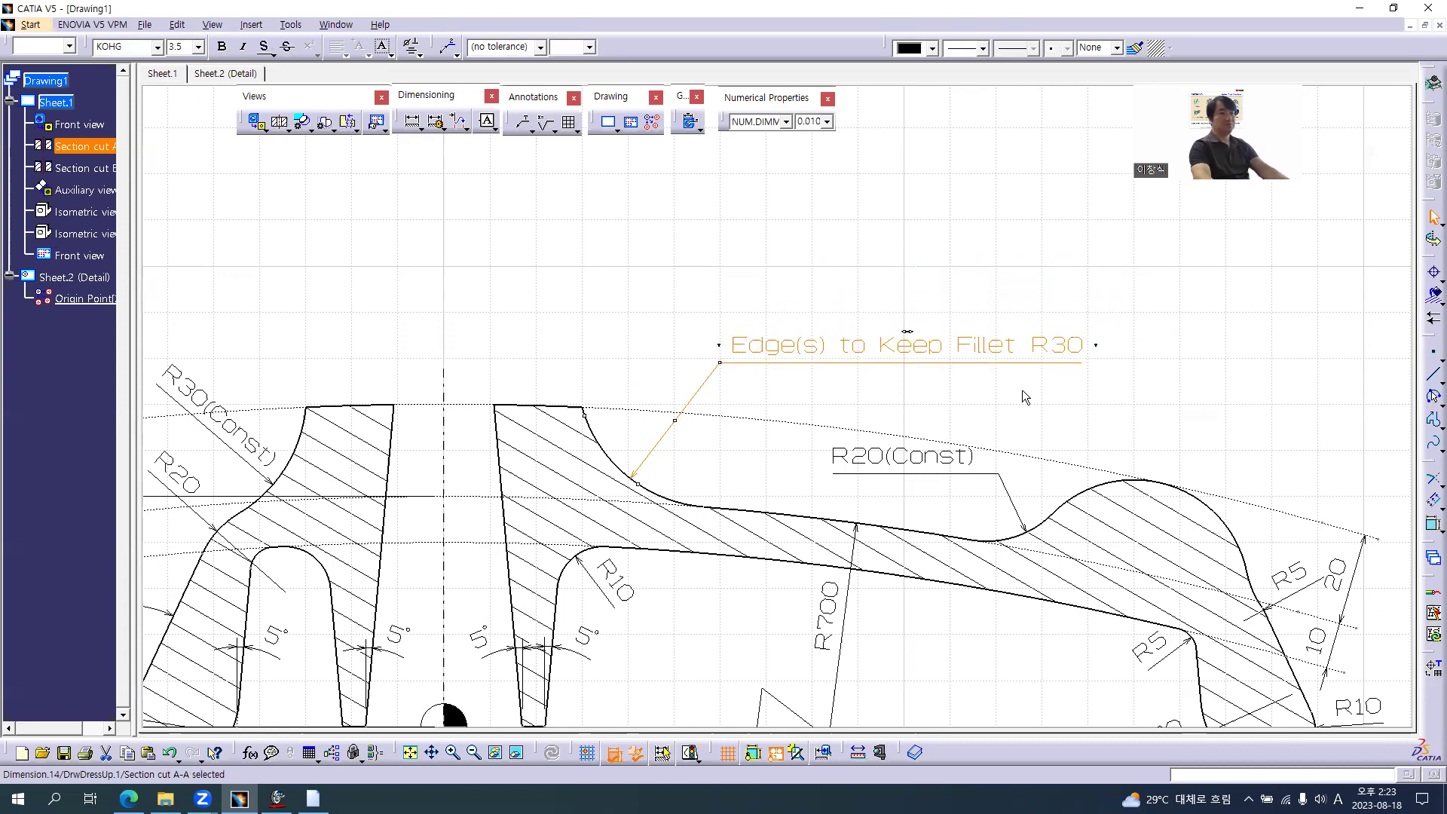
Check the sphere callout in the reference PDF, then start a radius dimension on the bulge's outer arc, forced onto the element
{"action": "key", "text": "alt+Tab"}
{"action": "scroll", "coordinate": [1002, 406], "scroll_direction": "down", "scroll_amount": 2, "text": "ctrl"}
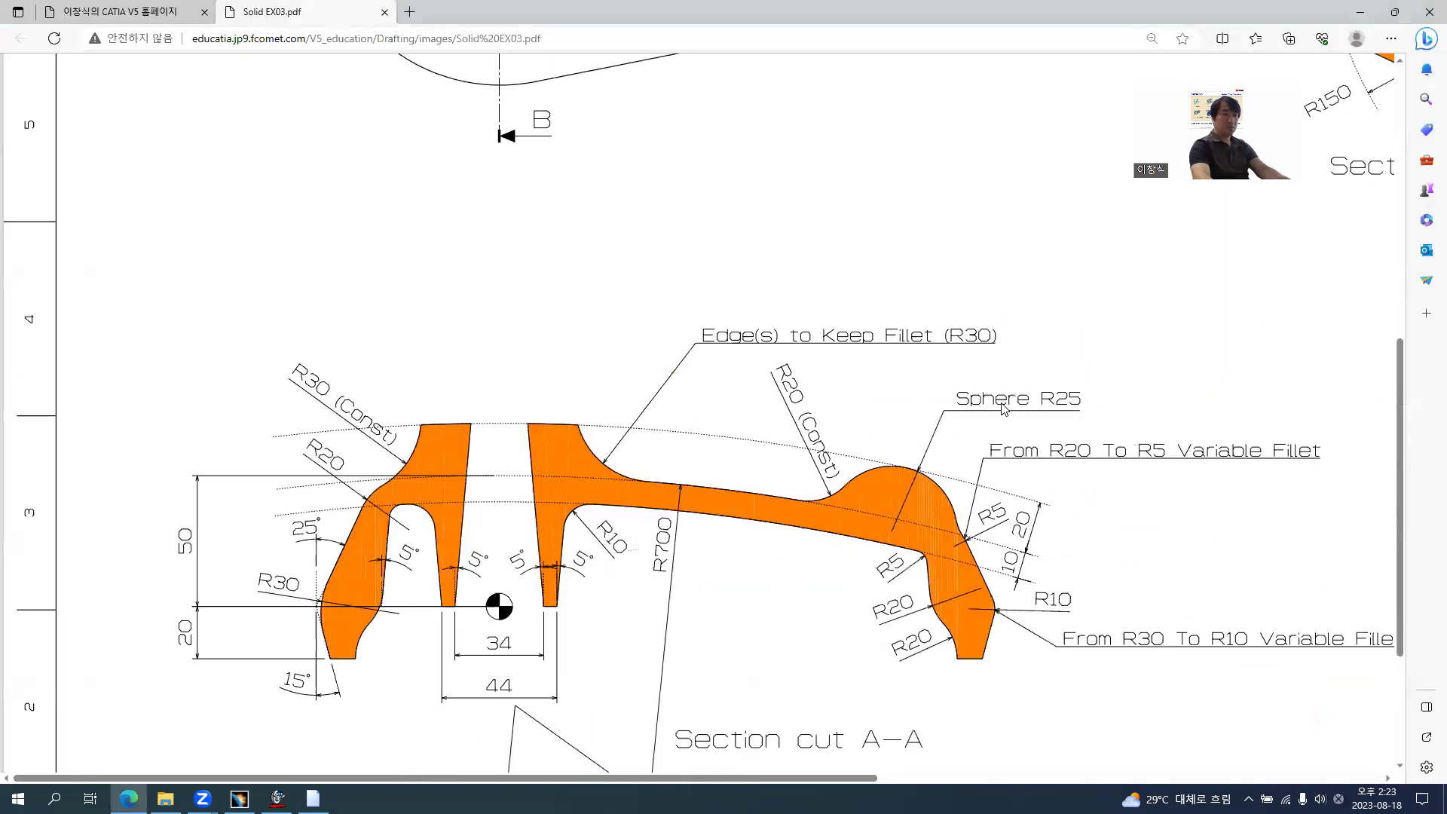
{"action": "key", "text": "alt+Tab"}
{"action": "left_click", "coordinate": [1056, 417]}
{"action": "middle_click_drag", "start_coordinate": [1057, 417], "coordinate": [736, 305]}
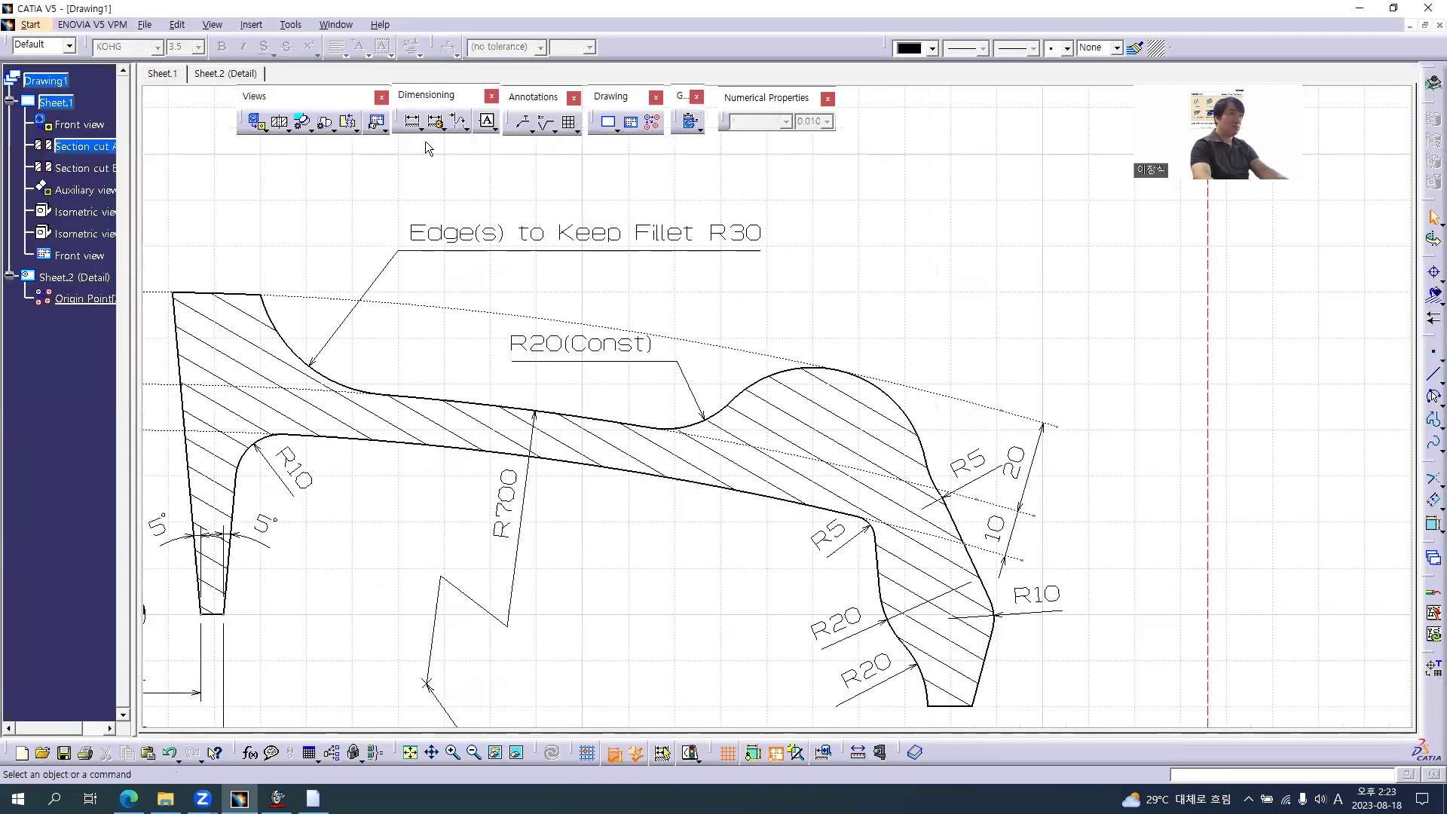
{"action": "left_click", "coordinate": [413, 121]}
{"action": "left_click", "coordinate": [886, 393]}
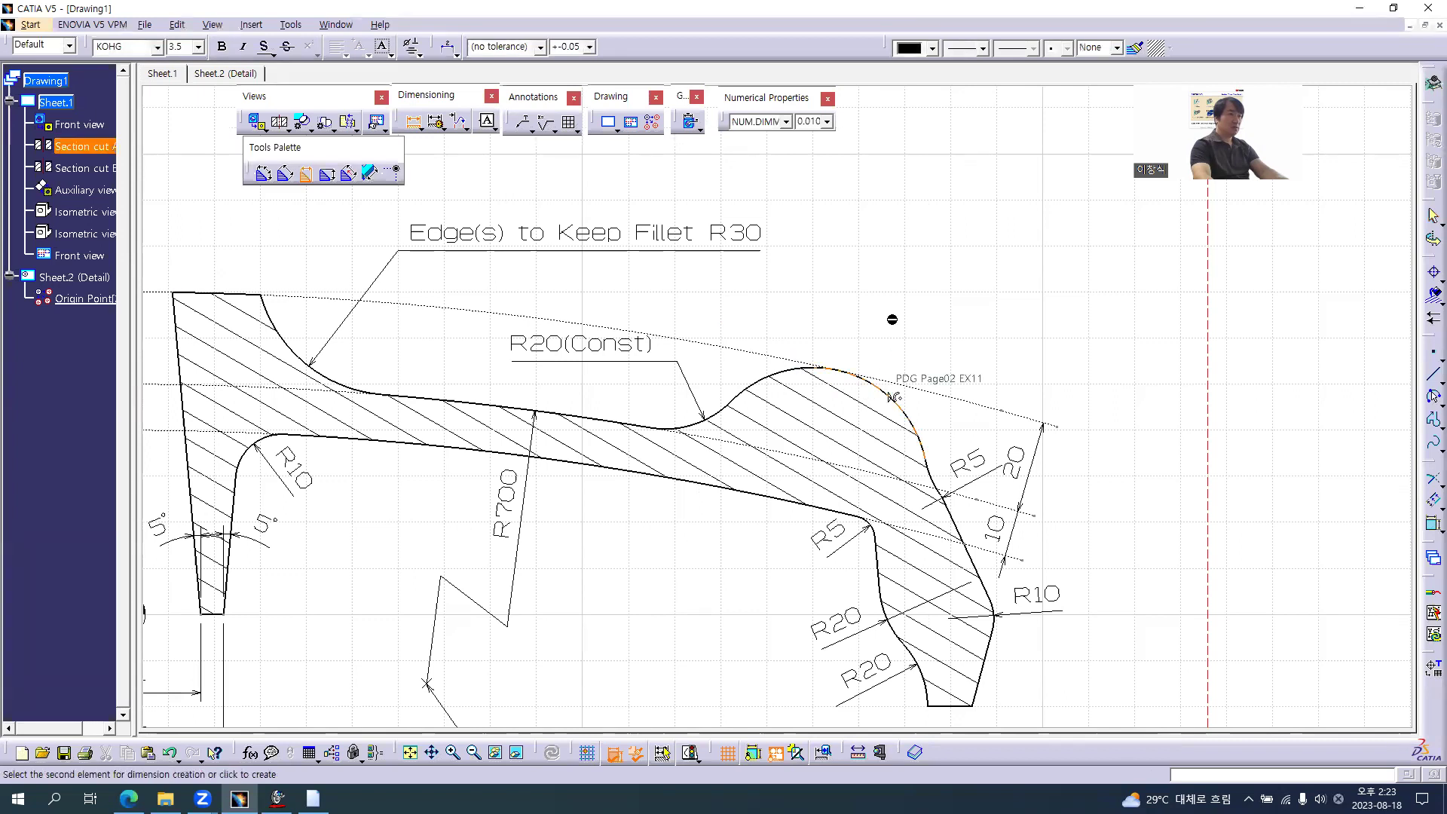
{"action": "left_click", "coordinate": [287, 171]}
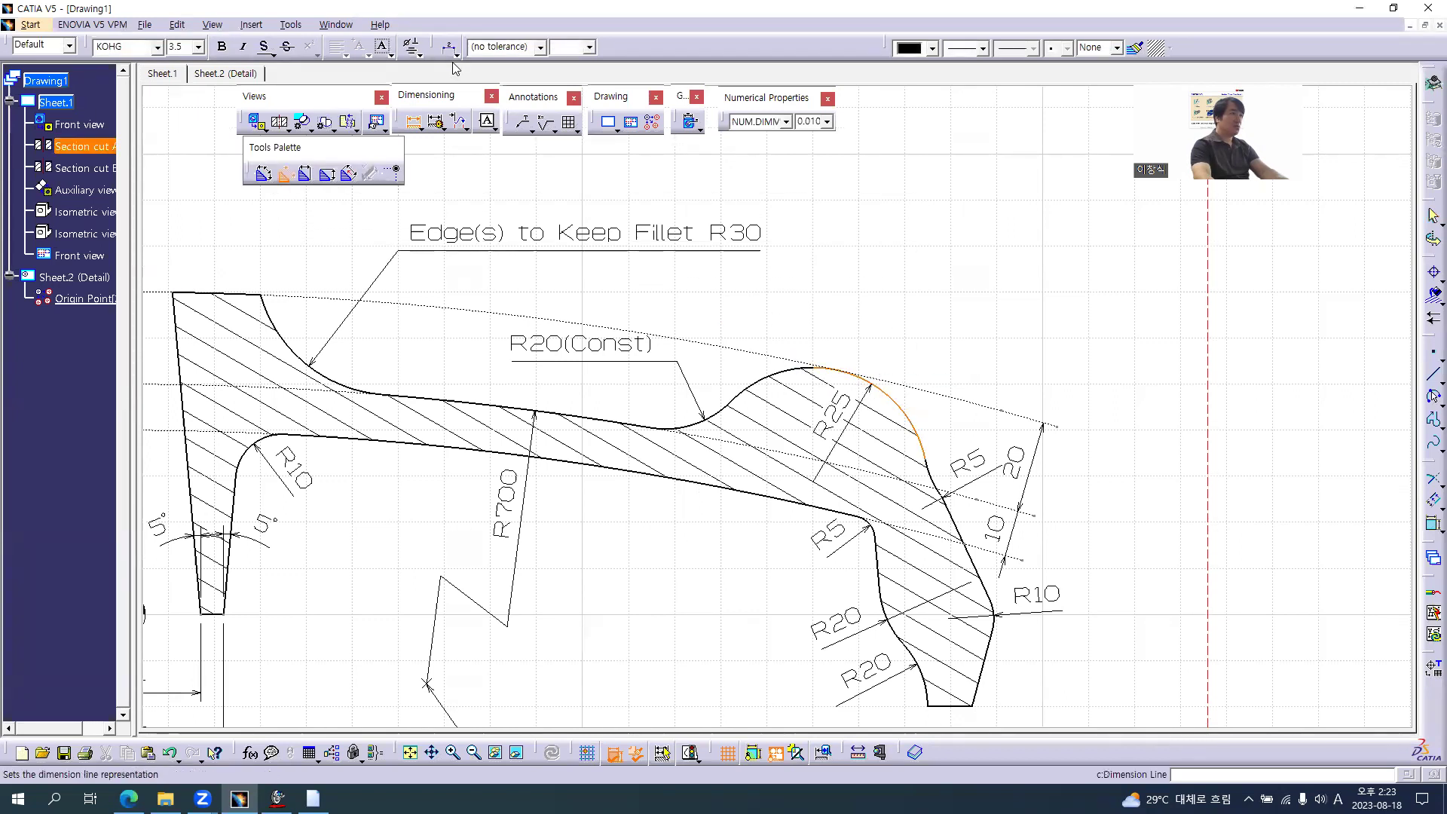
Give the pending radius dimension an angled leader with horizontal text and place it above and right of the bulge
{"action": "left_click", "coordinate": [457, 54]}
{"action": "left_click", "coordinate": [471, 95]}
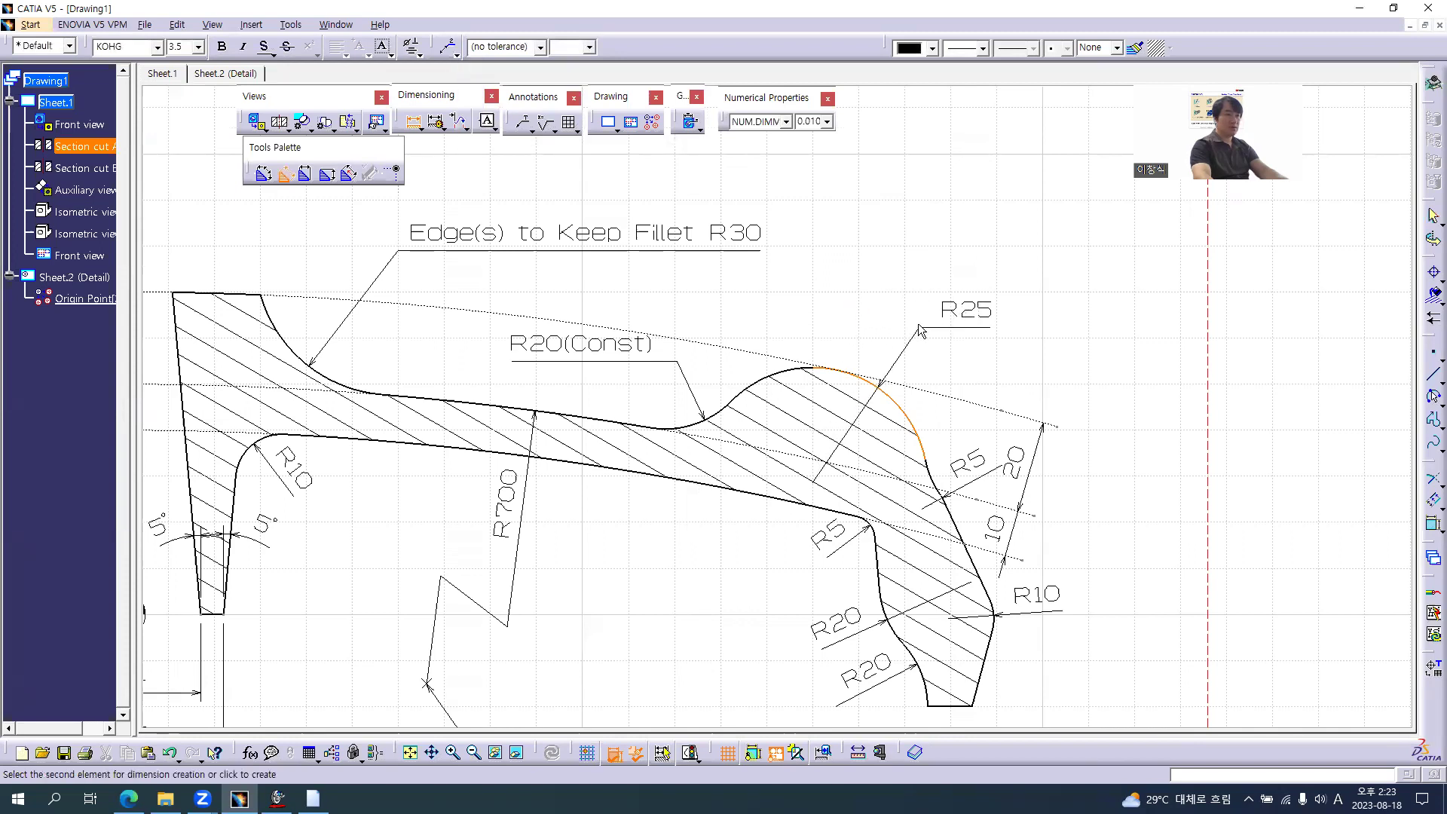
{"action": "key", "text": "alt+Tab"}
{"action": "key", "text": "alt+Tab"}
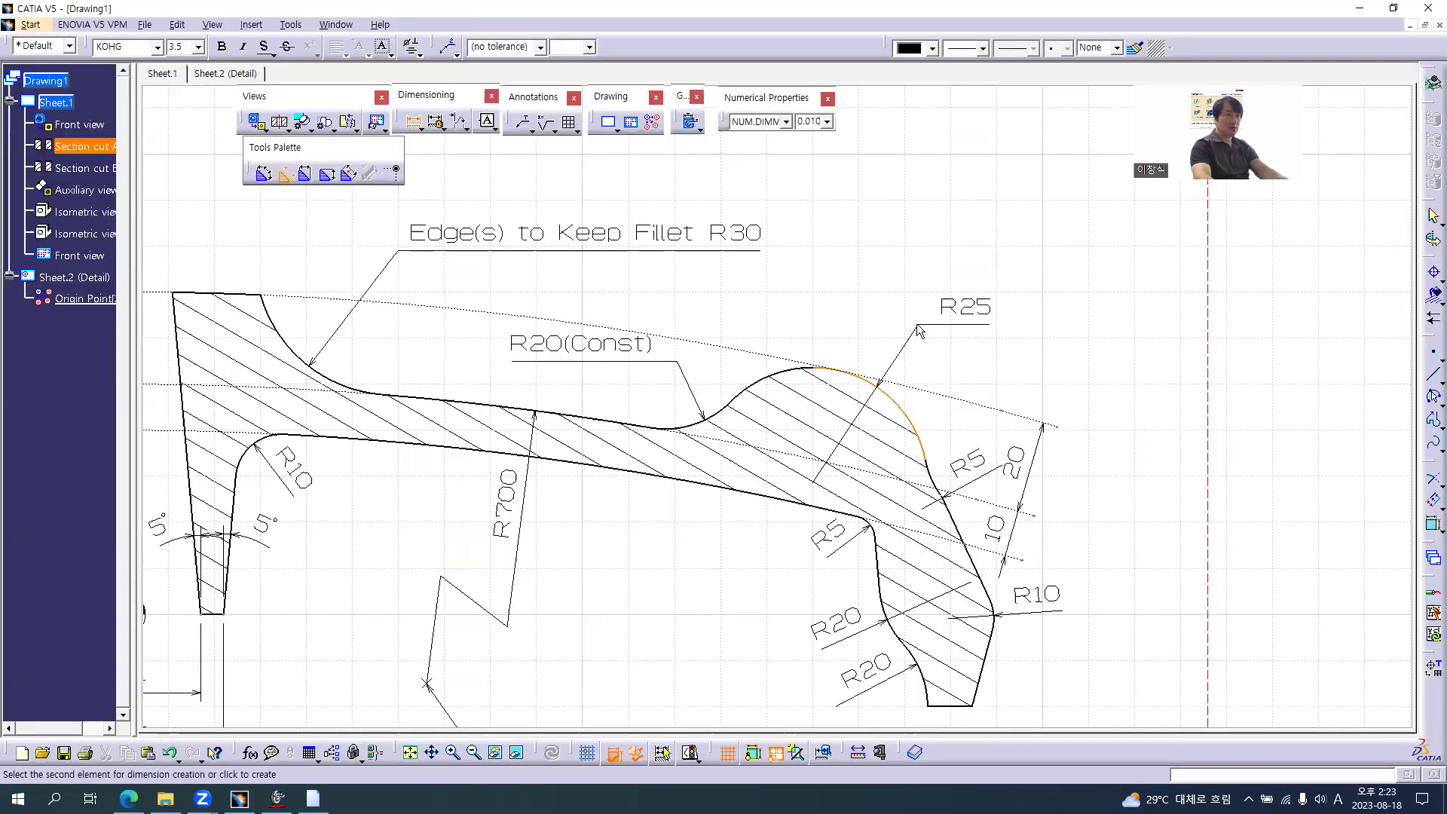
{"action": "left_click", "coordinate": [931, 302]}
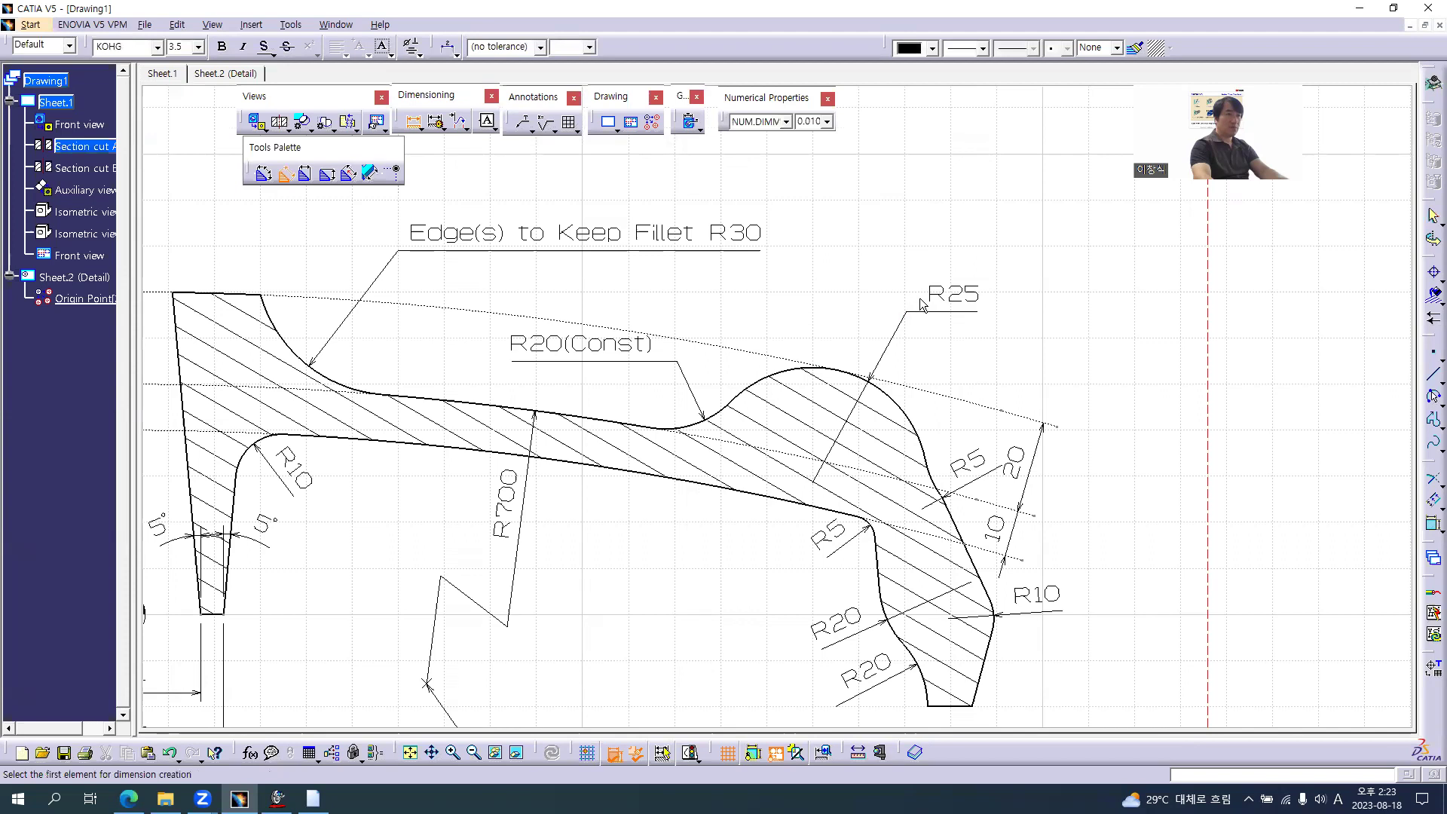
{"action": "left_click", "coordinate": [412, 123]}
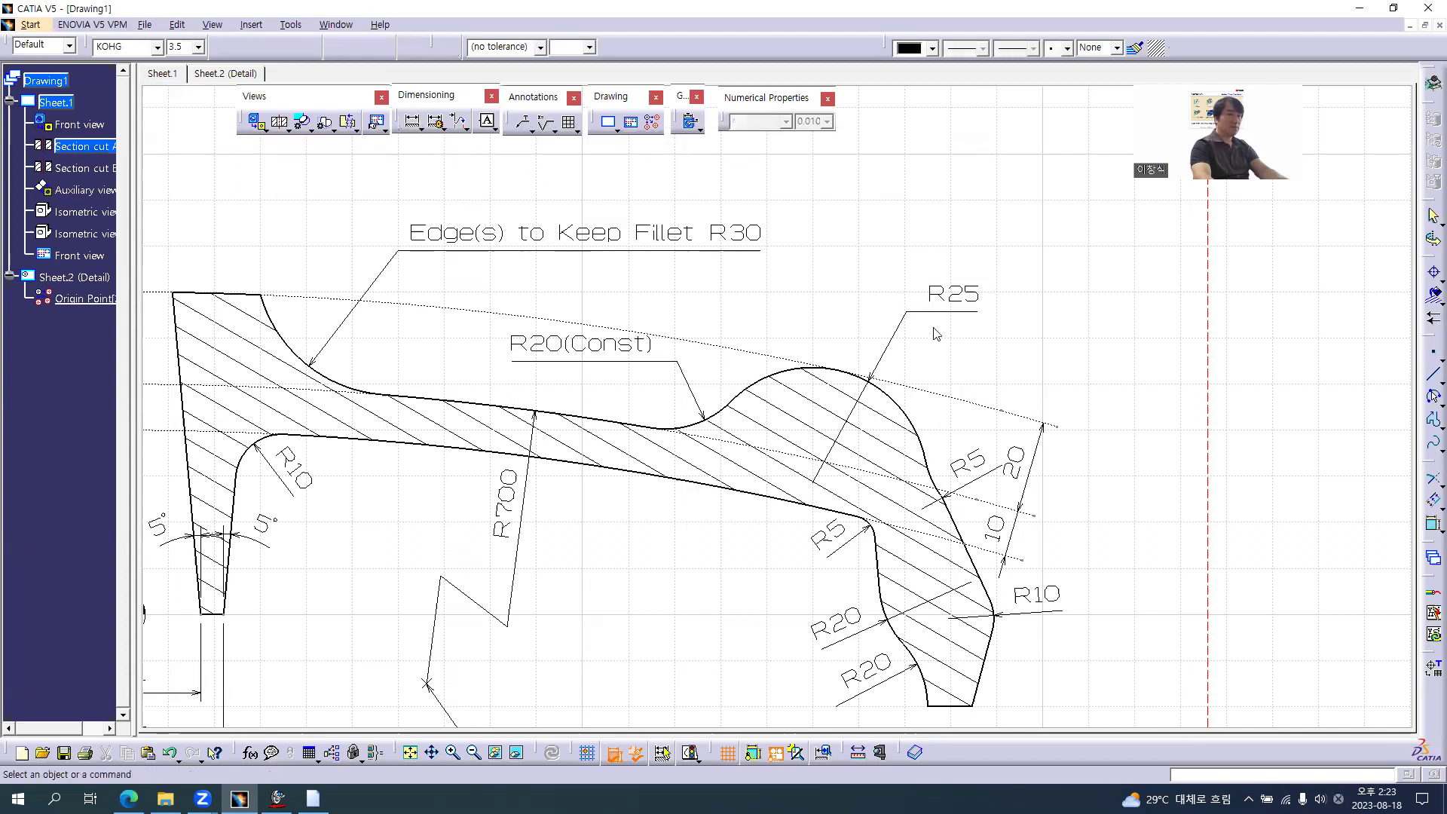
Insert "Sphere " with a trailing space before the value of the bulge's R25 dimension
{"action": "left_click", "coordinate": [932, 300]}
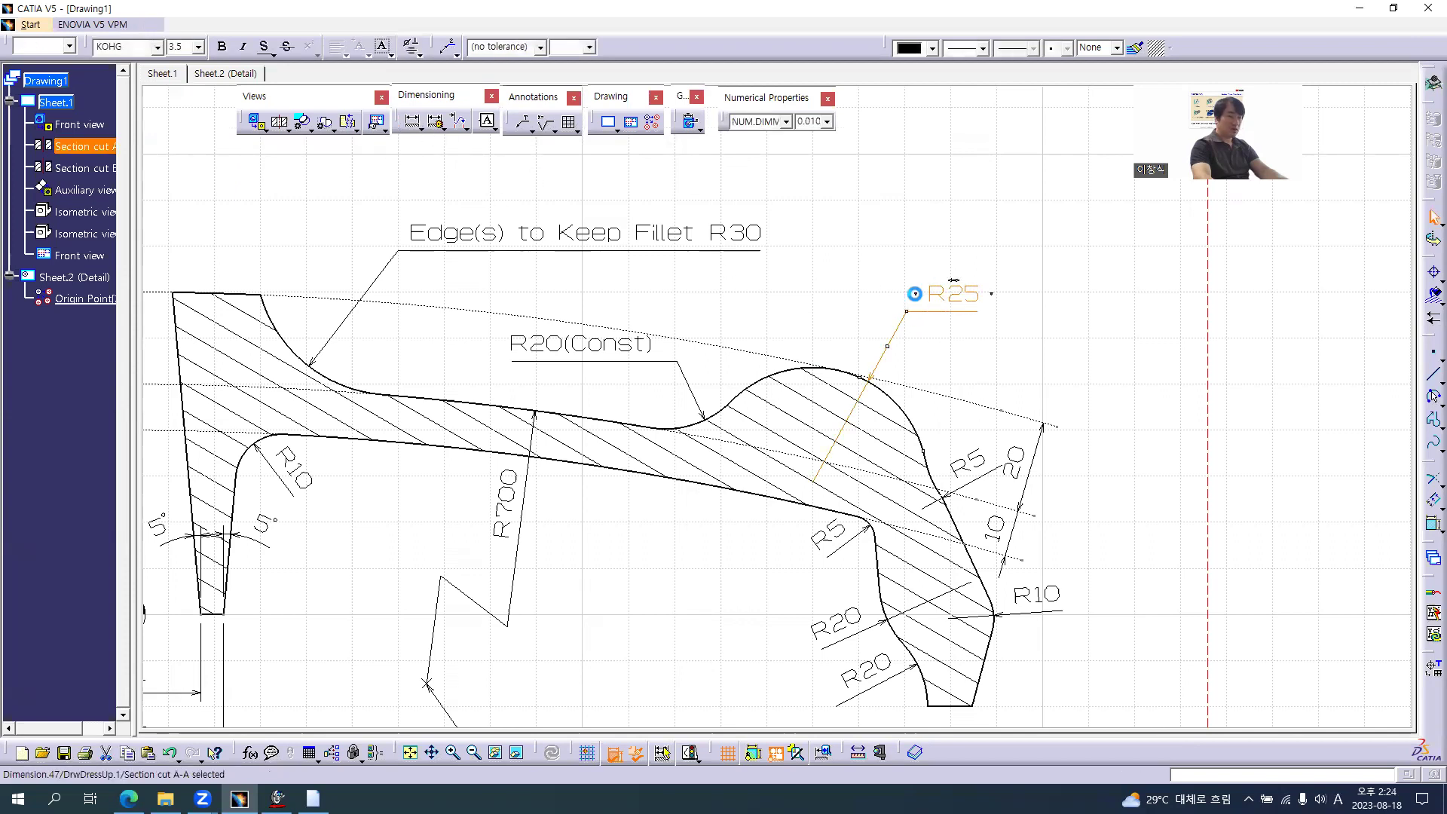
{"action": "left_click", "coordinate": [952, 303]}
{"action": "type", "text": "Sphere"}
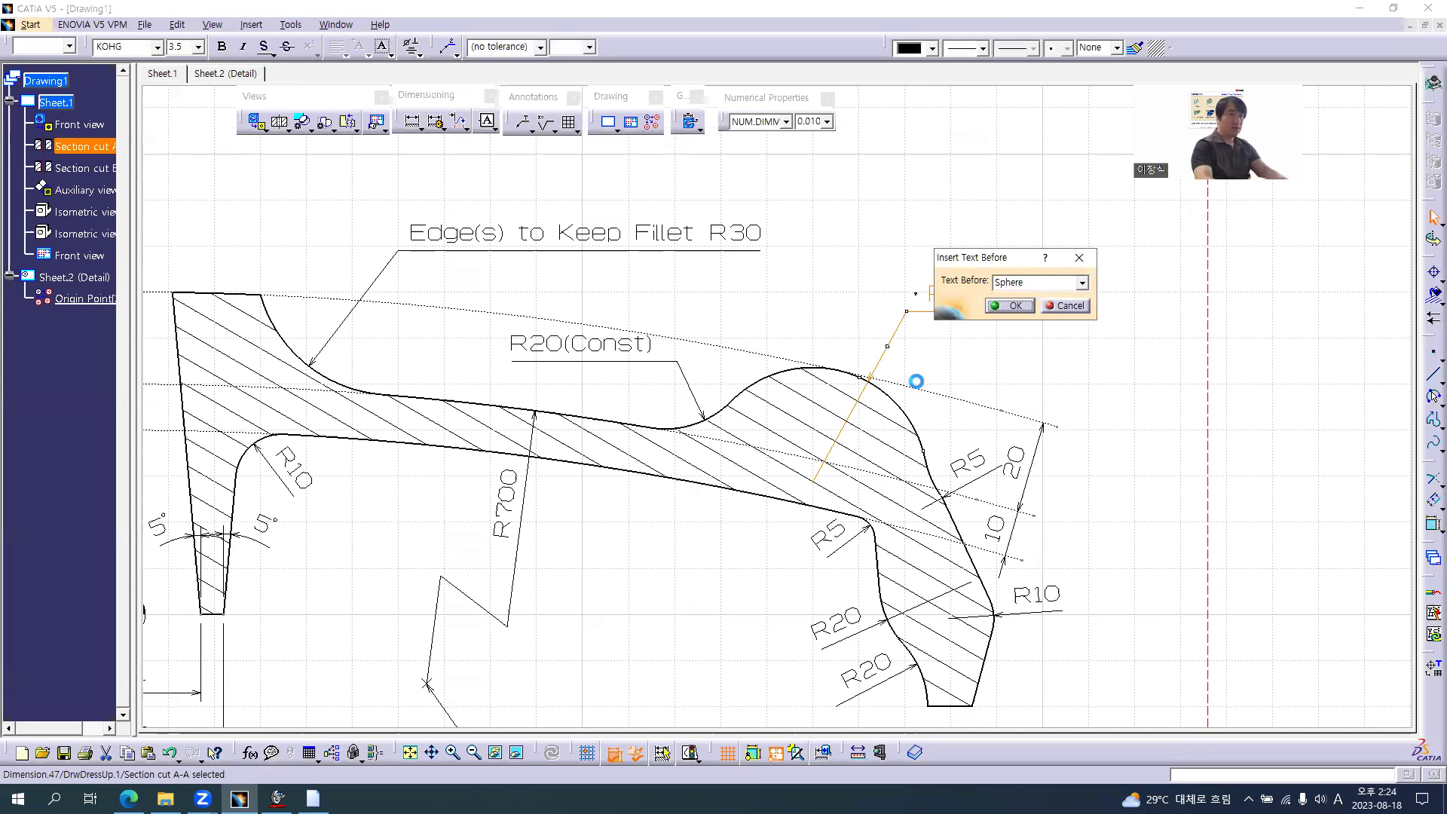
{"action": "key", "text": "Return"}
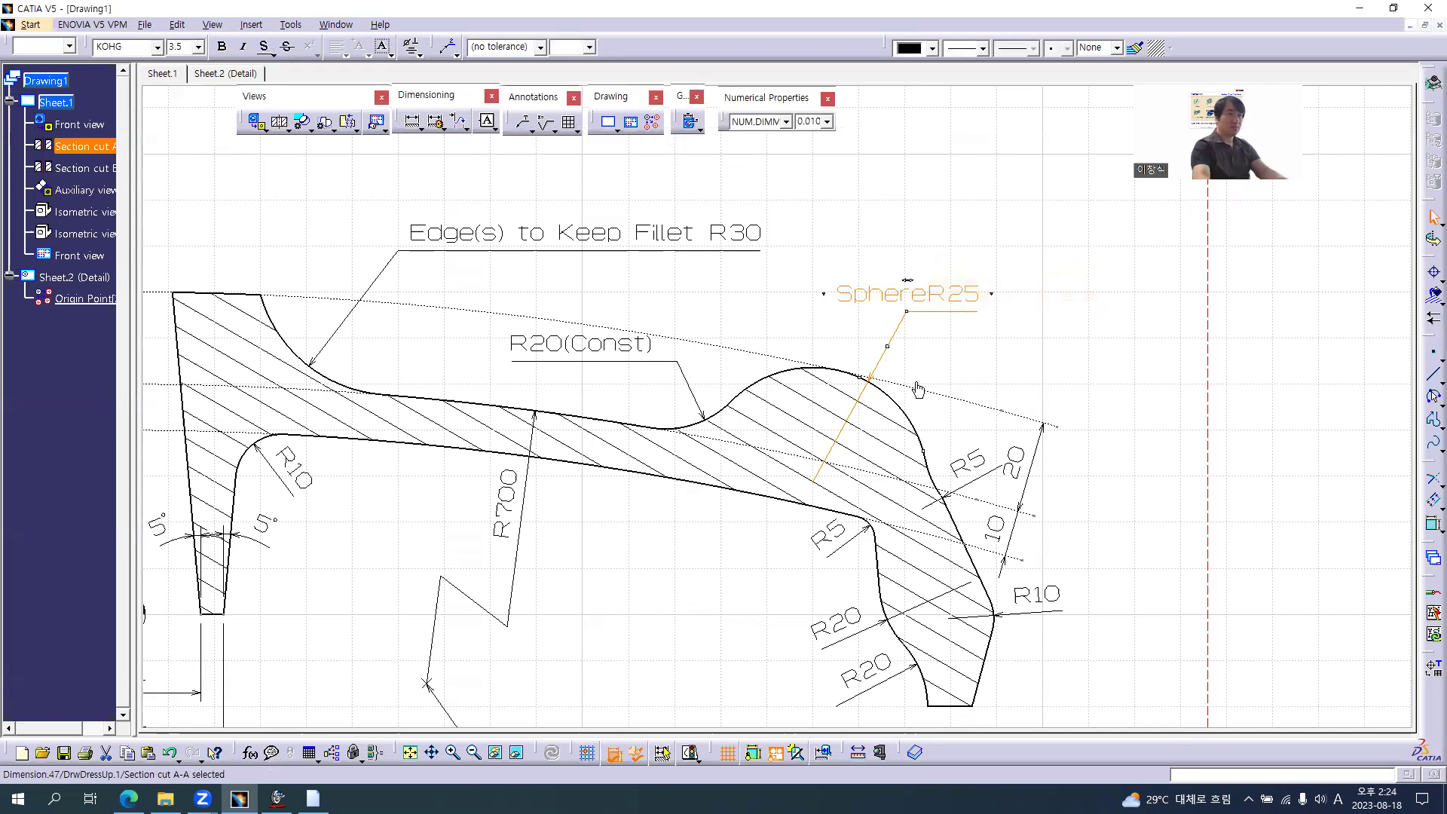
{"action": "left_click", "coordinate": [824, 295]}
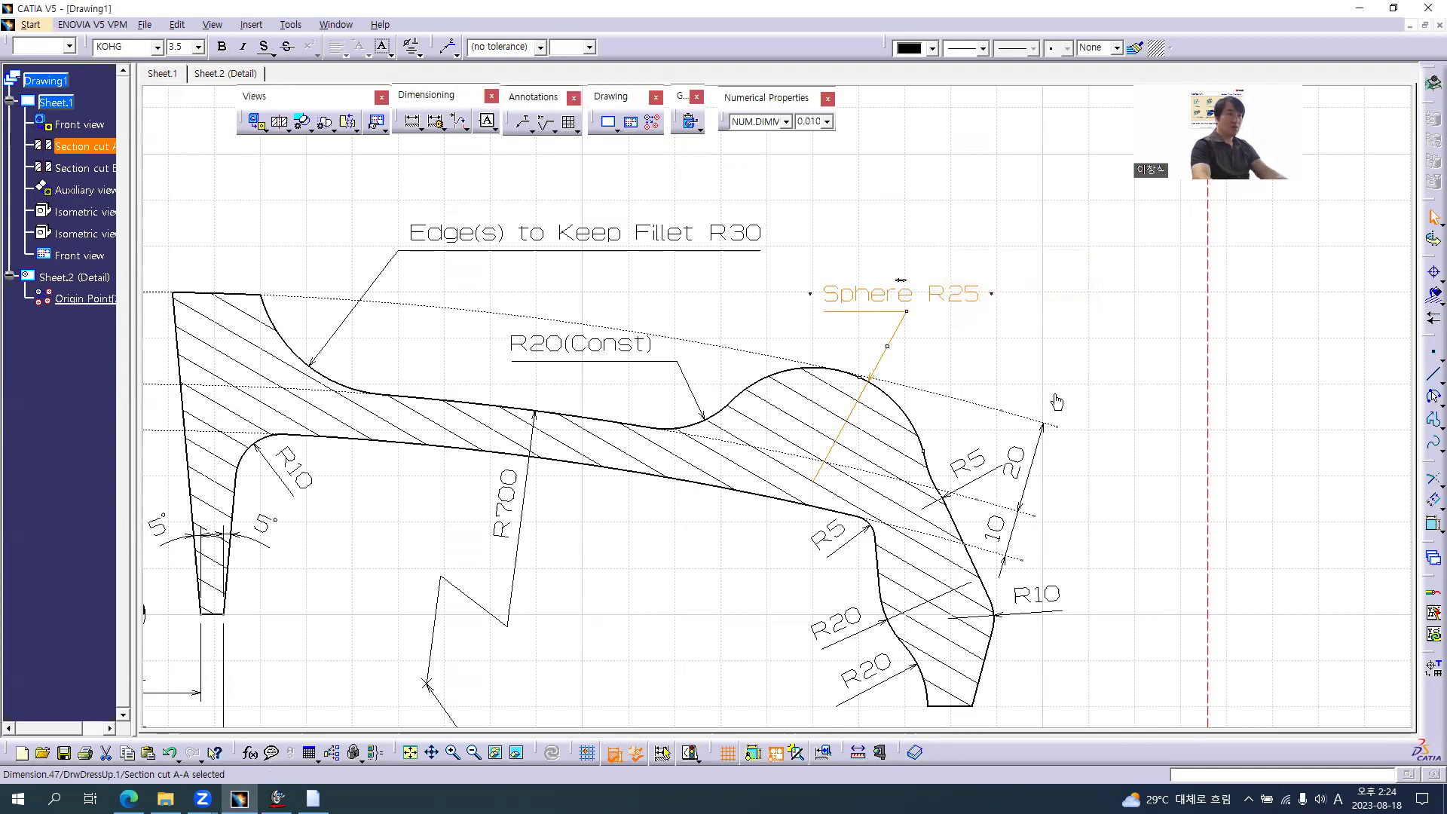
Slide the Sphere R25 text to the right side of its leader bend, as in the reference PDF
{"action": "key", "text": "alt+Tab"}
{"action": "key", "text": "alt+Tab"}
{"action": "mouse_move", "coordinate": [979, 291]}
{"action": "left_mouse_down"}
{"action": "mouse_move", "coordinate": [1012, 294]}
{"action": "mouse_move", "coordinate": [998, 295]}
{"action": "left_mouse_up"}
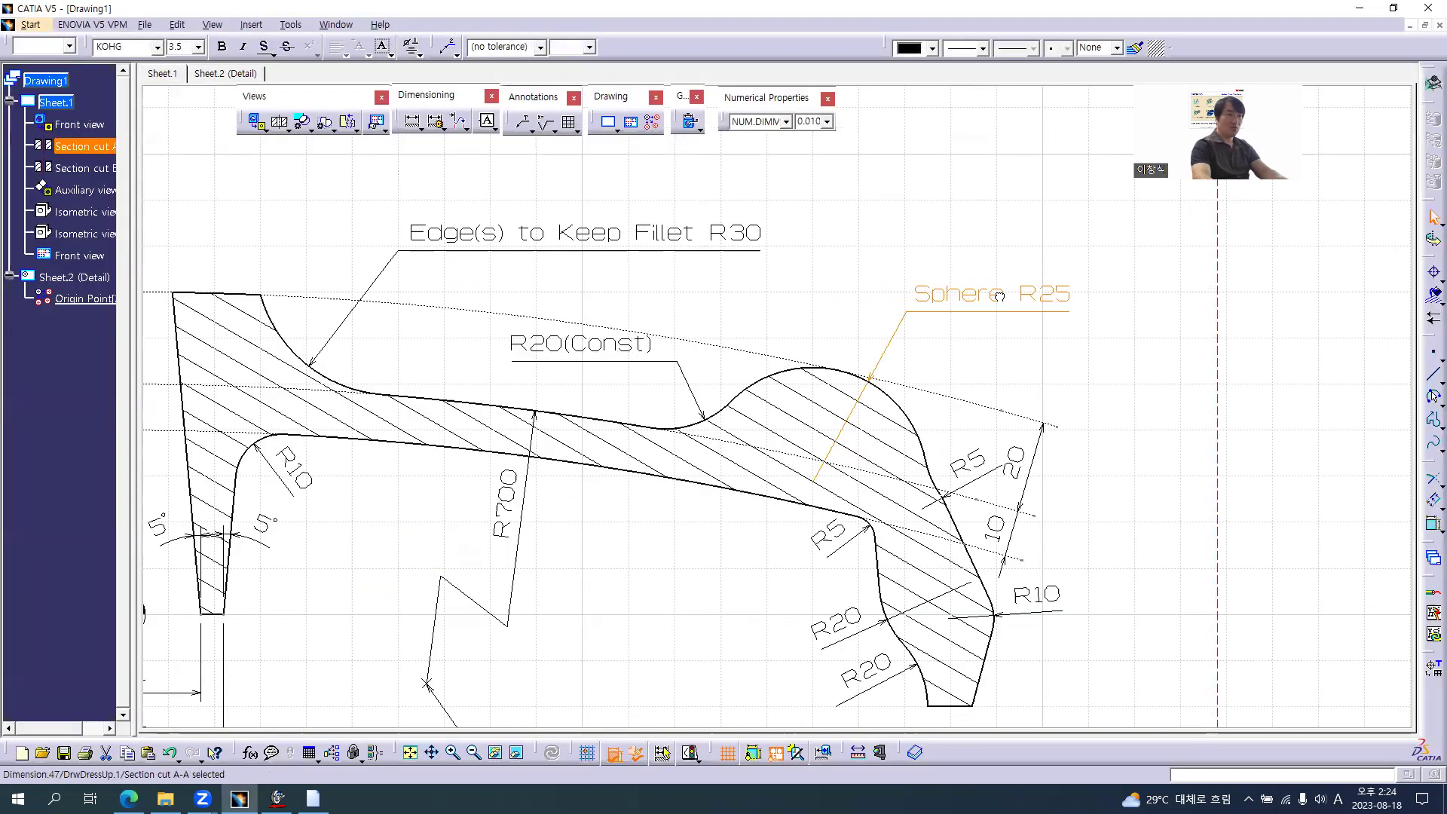
{"action": "left_click", "coordinate": [1175, 375]}
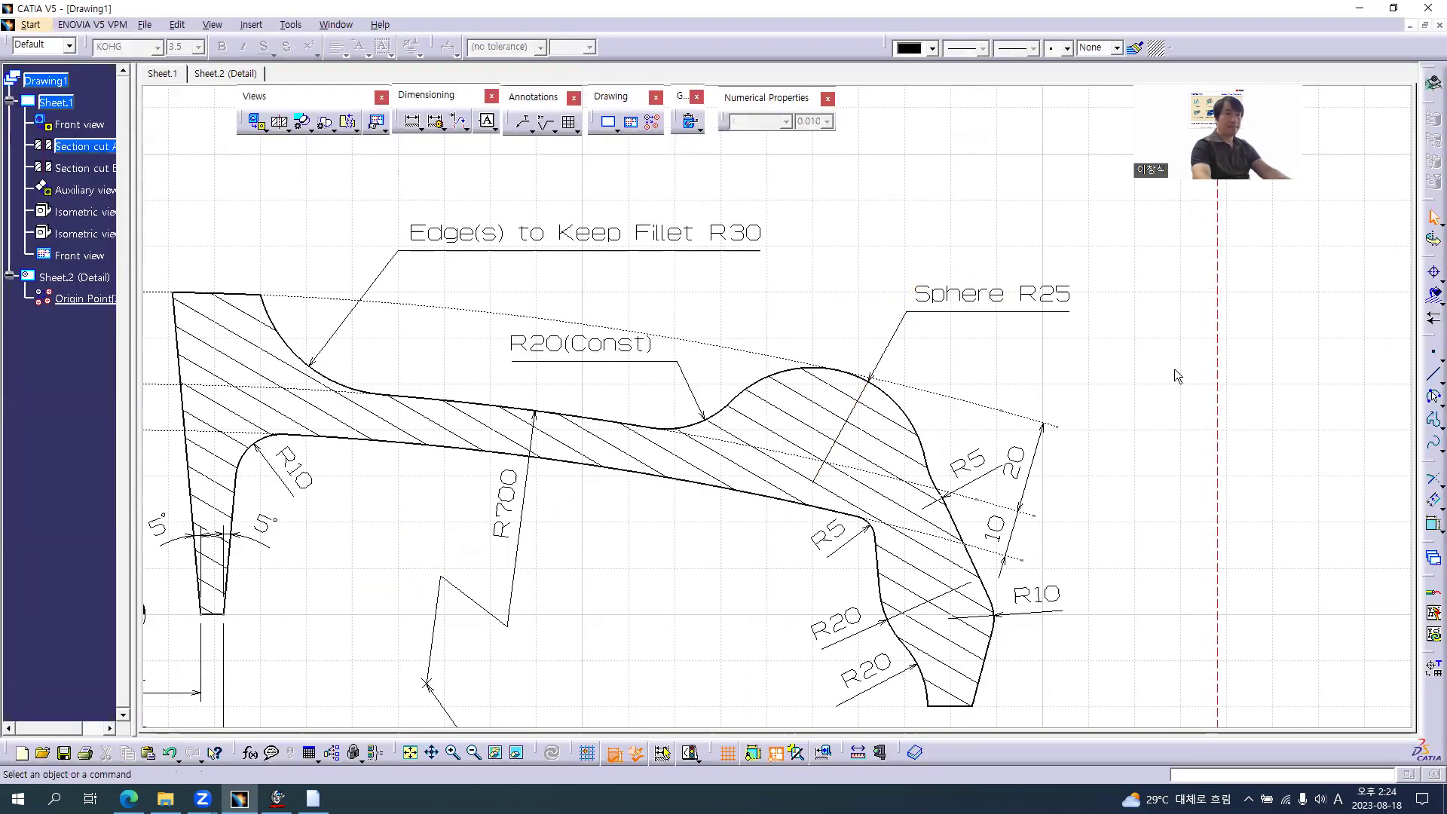
Following the reference PDF, place a text with leader pointing at the R5 fillet on the bulge's outer side, with the text up and right
{"action": "key", "text": "alt+Tab"}
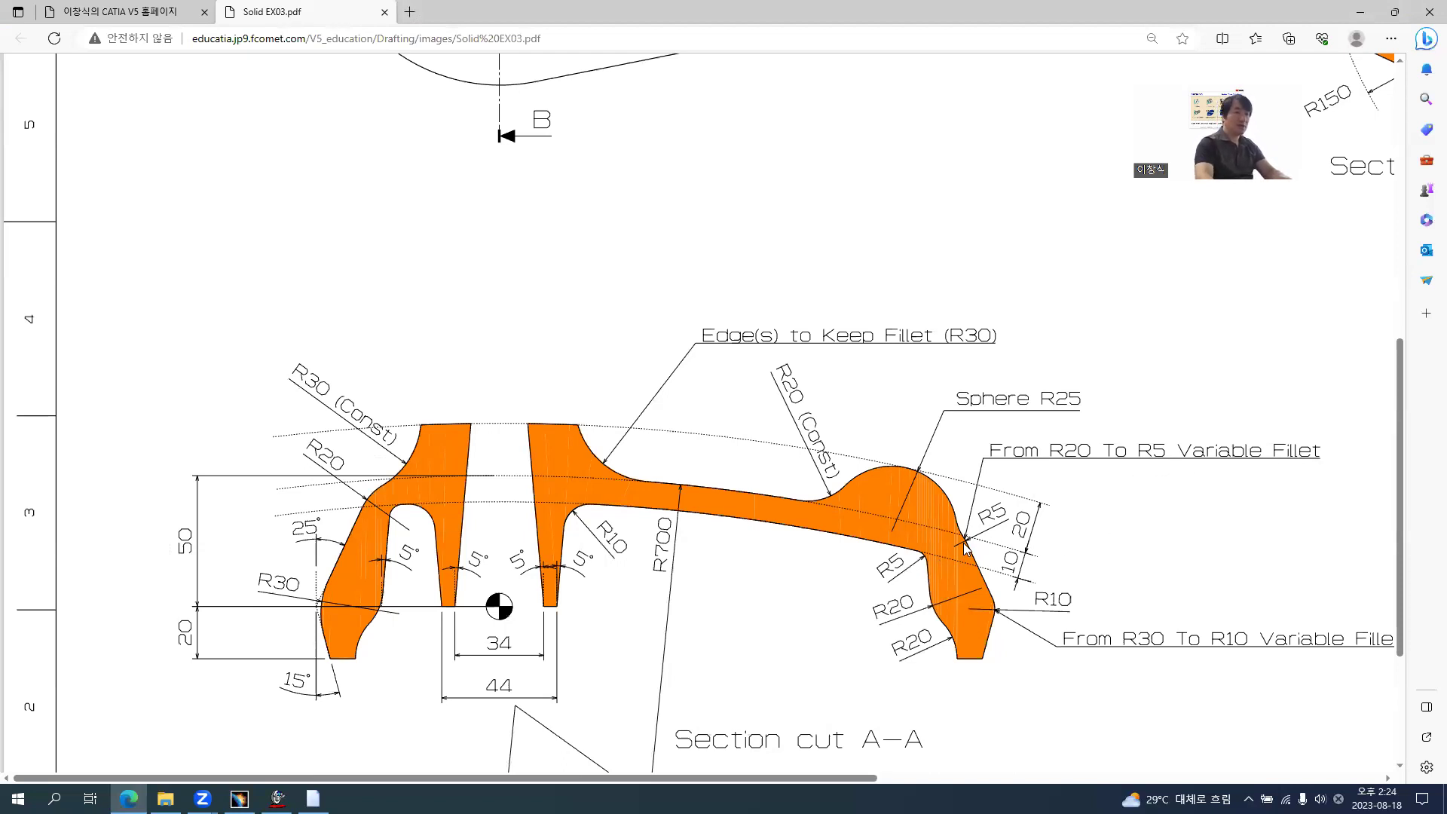
{"action": "key", "text": "alt+Tab"}
{"action": "mouse_move", "coordinate": [965, 496]}
{"action": "middle_mouse_down"}
{"action": "mouse_move", "coordinate": [708, 455]}
{"action": "mouse_move", "coordinate": [701, 469]}
{"action": "middle_mouse_up"}
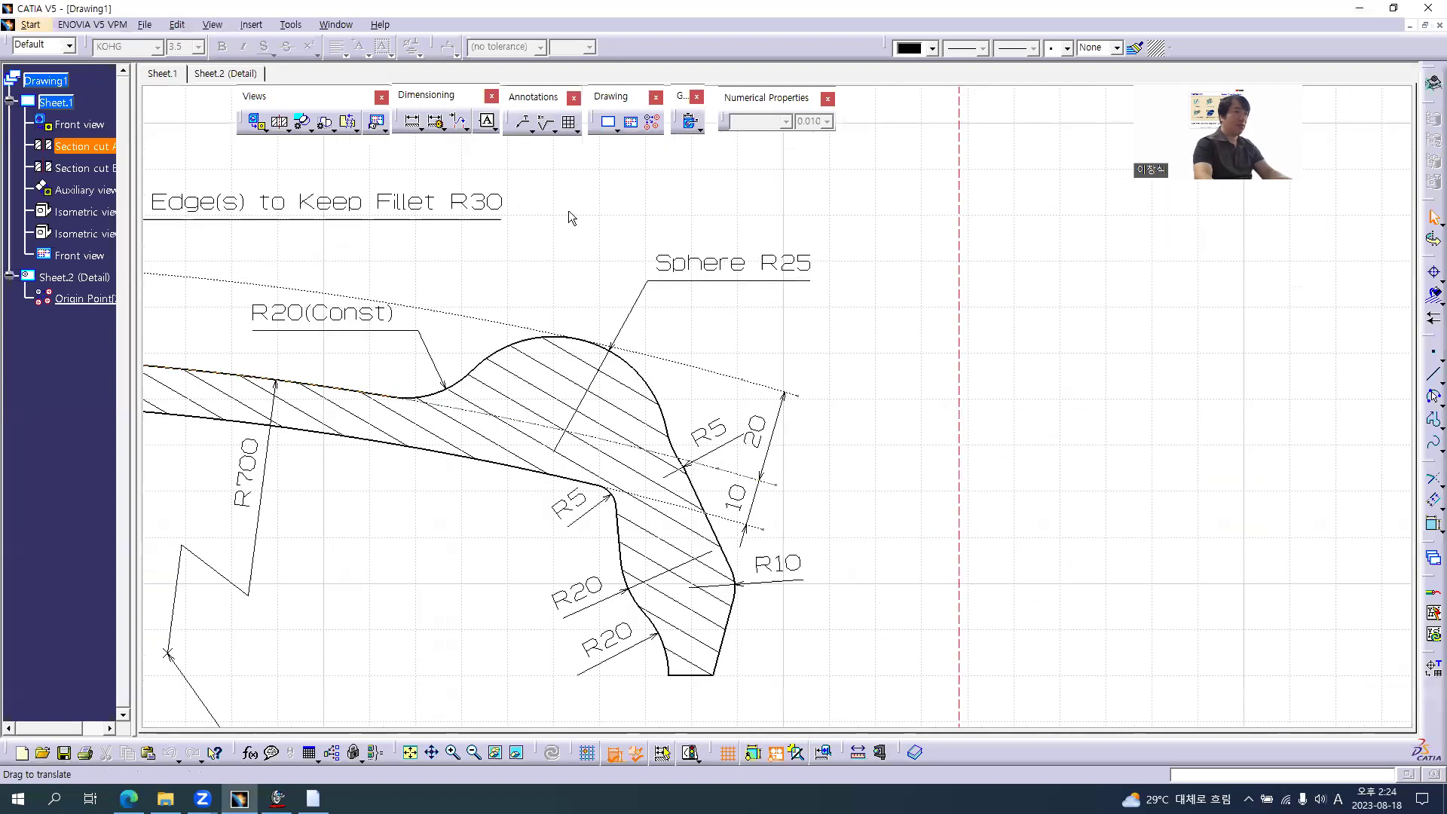
{"action": "left_click", "coordinate": [525, 132]}
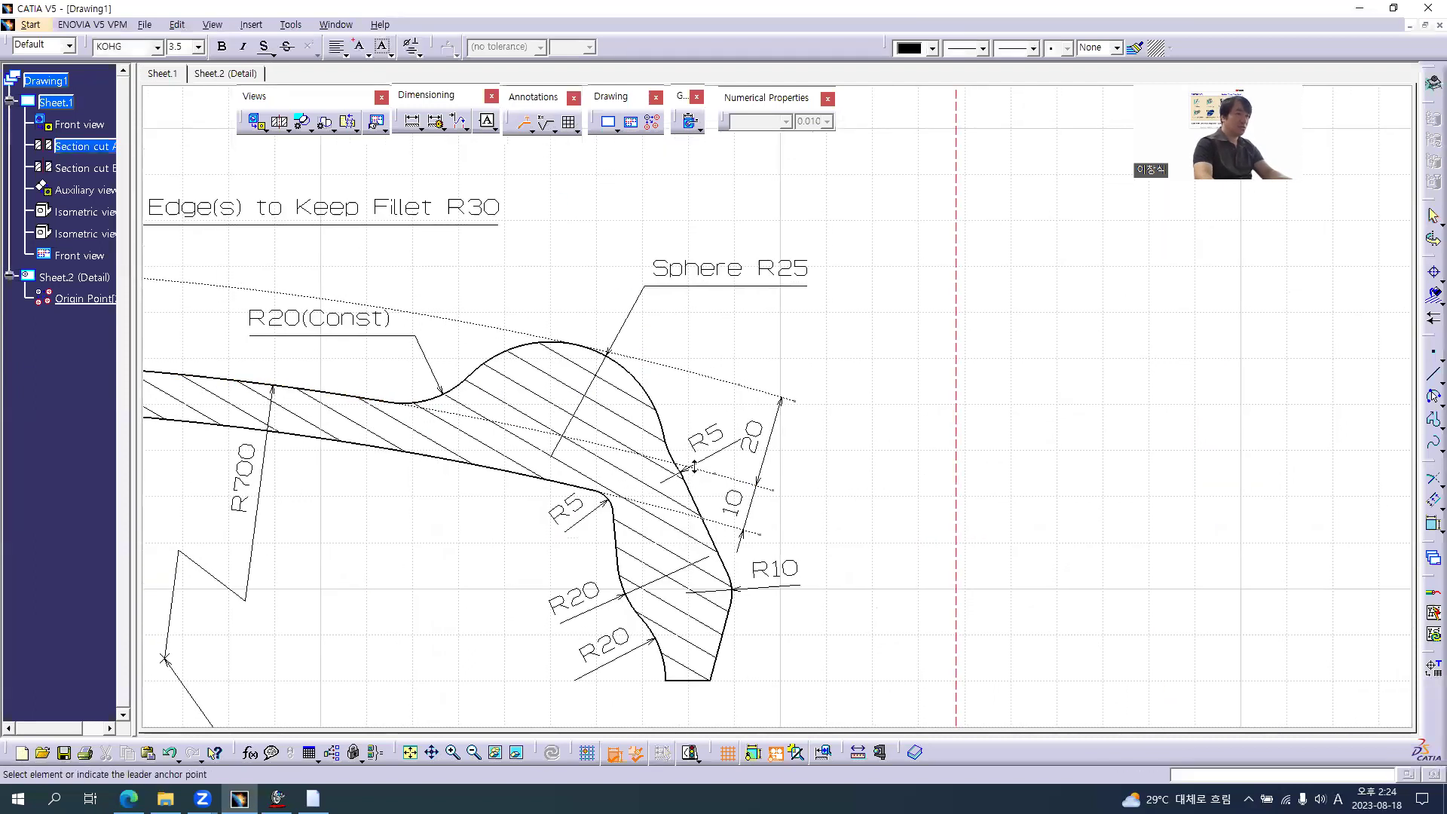
{"action": "scroll", "coordinate": [688, 478], "scroll_direction": "up", "scroll_amount": 2}
{"action": "middle_click_drag", "start_coordinate": [643, 564], "coordinate": [615, 524]}
{"action": "left_click", "coordinate": [598, 531]}
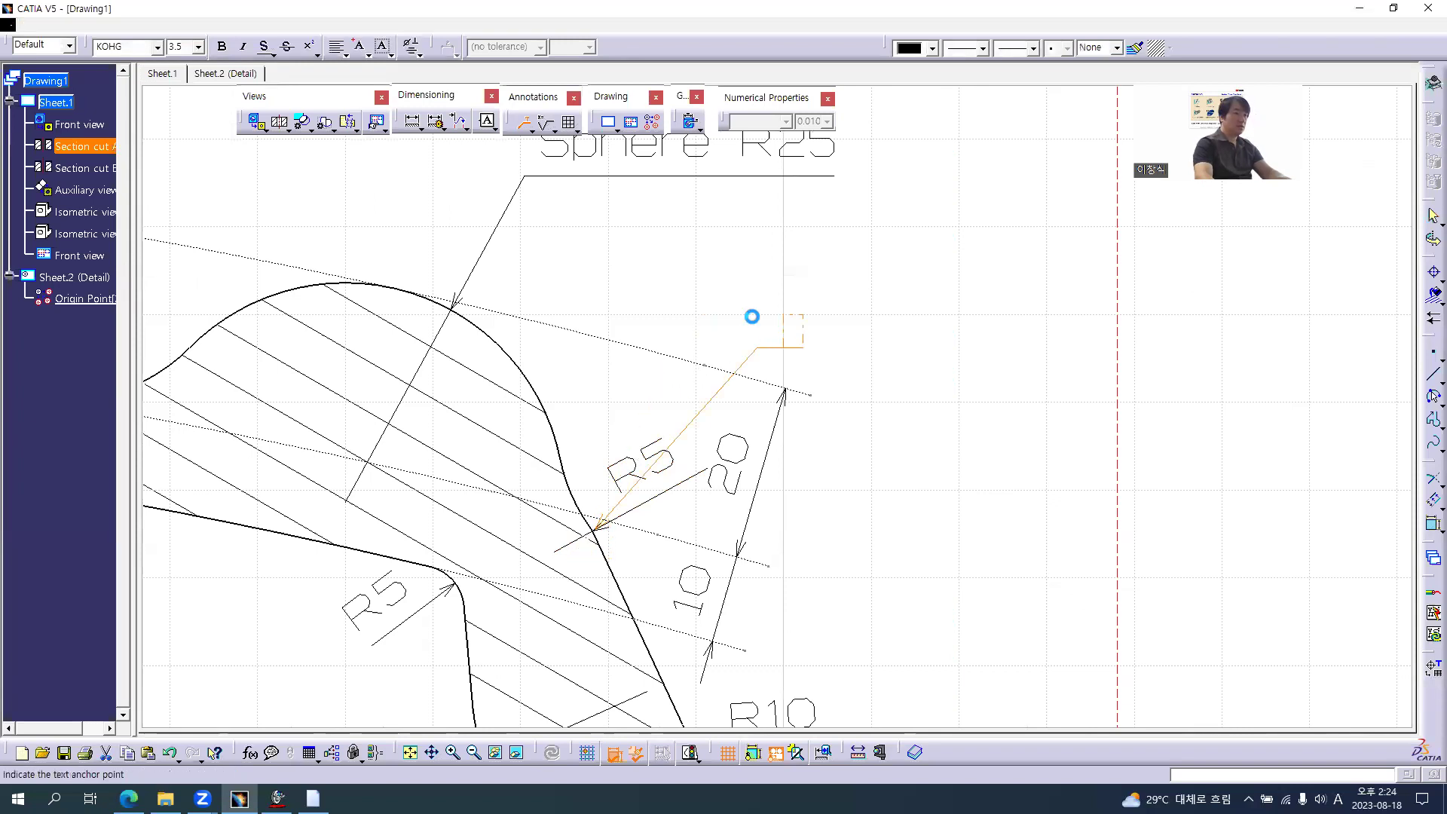
{"action": "left_click", "coordinate": [751, 316]}
Enter "From R20 to R5 Variable Fillet" as the leader text, checking the wording against the reference PDF
{"action": "key", "text": "alt+Tab"}
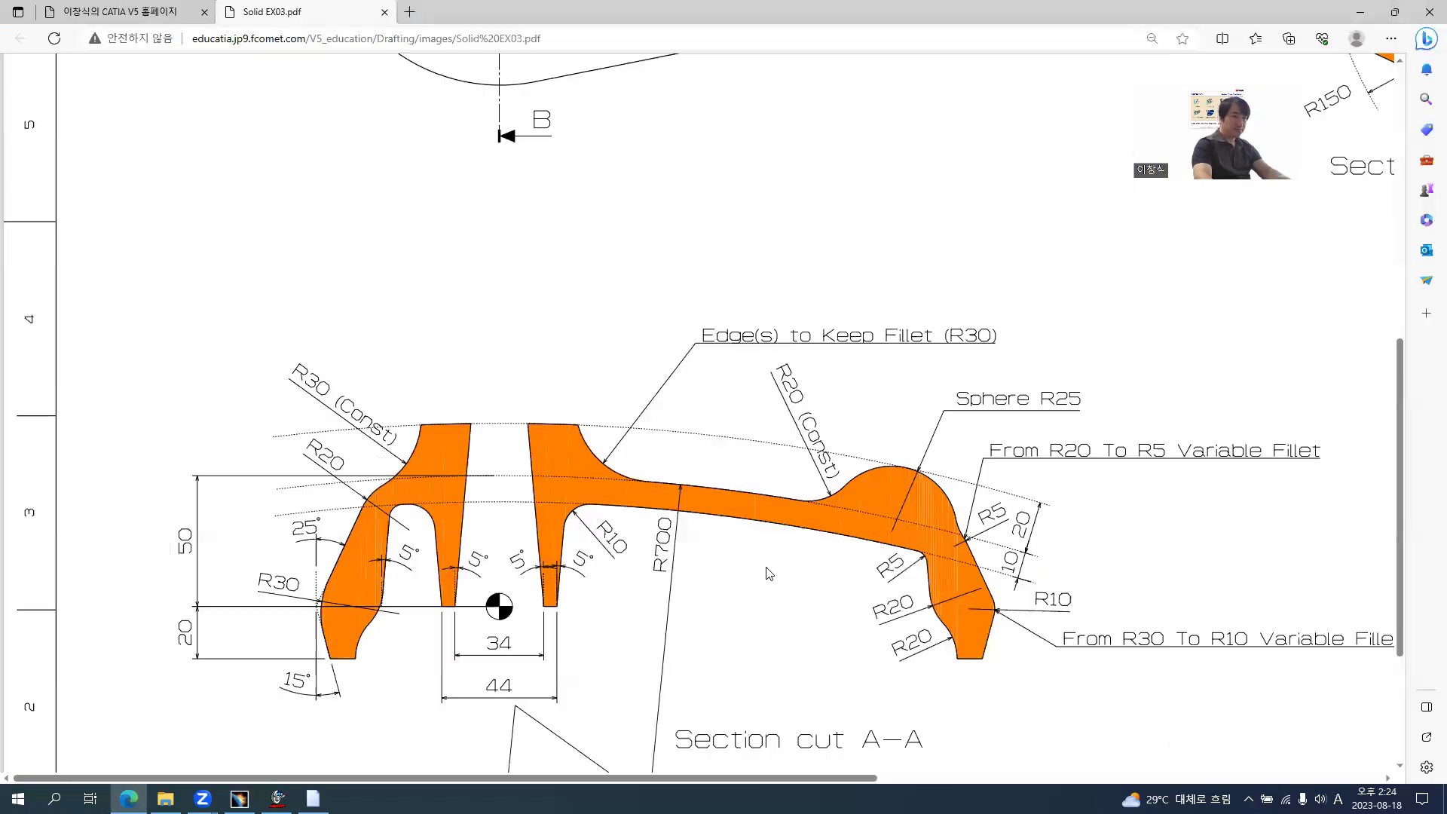
{"action": "key", "text": "alt+Tab"}
{"action": "type", "text": "From"}
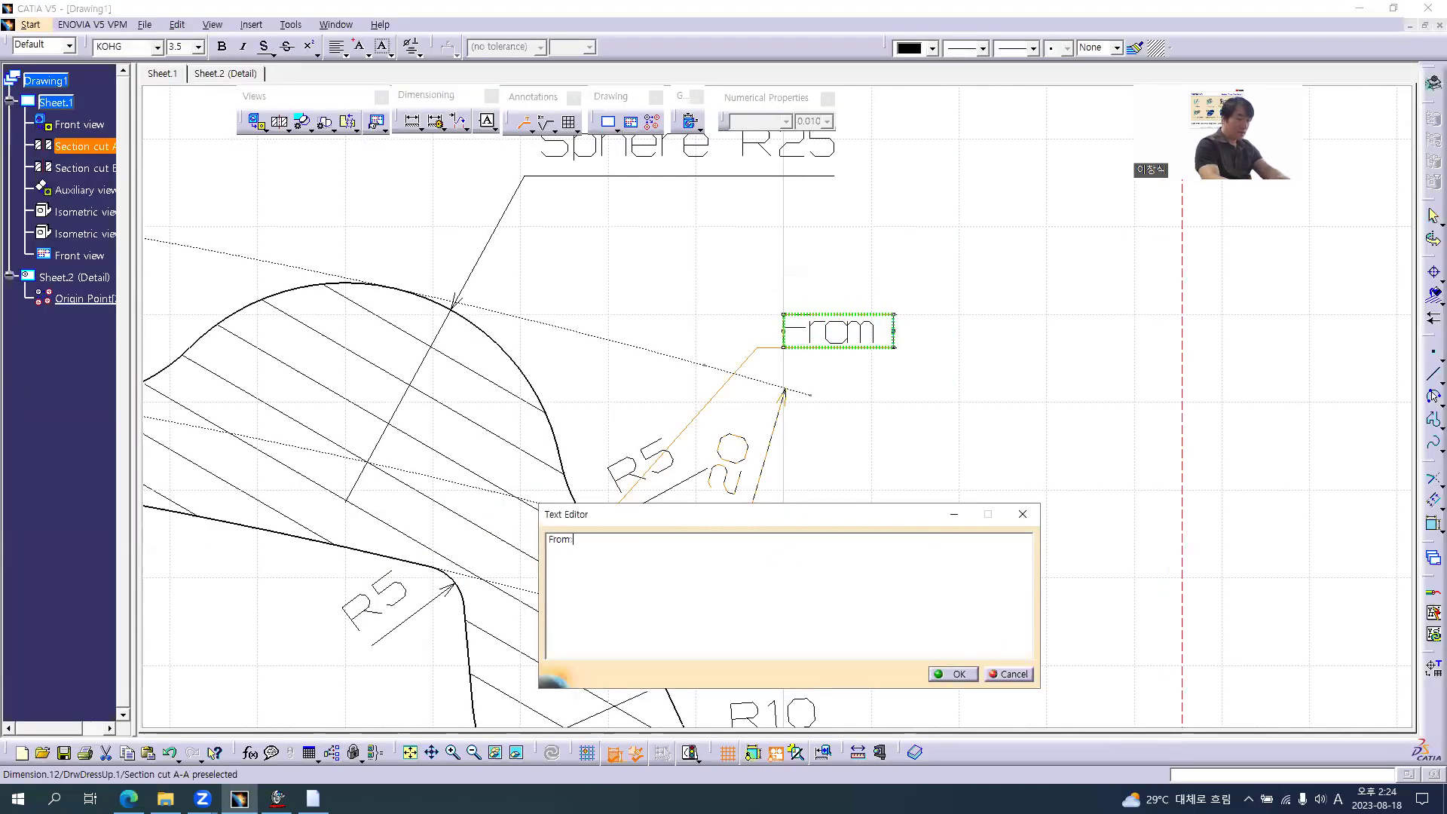
{"action": "type", "text": " R20 "}
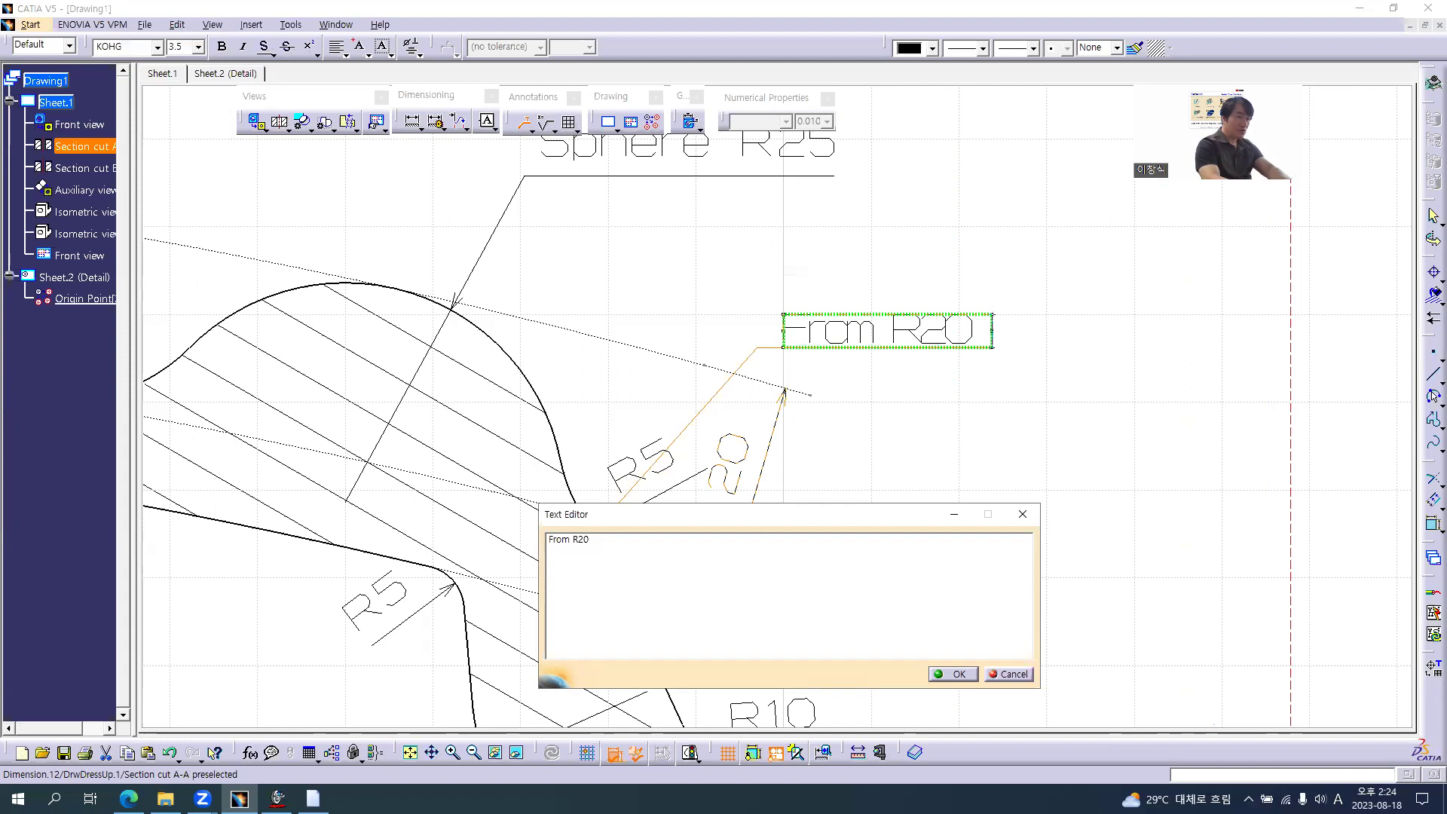
{"action": "type", "text": "to"}
{"action": "key", "text": "alt+Tab"}
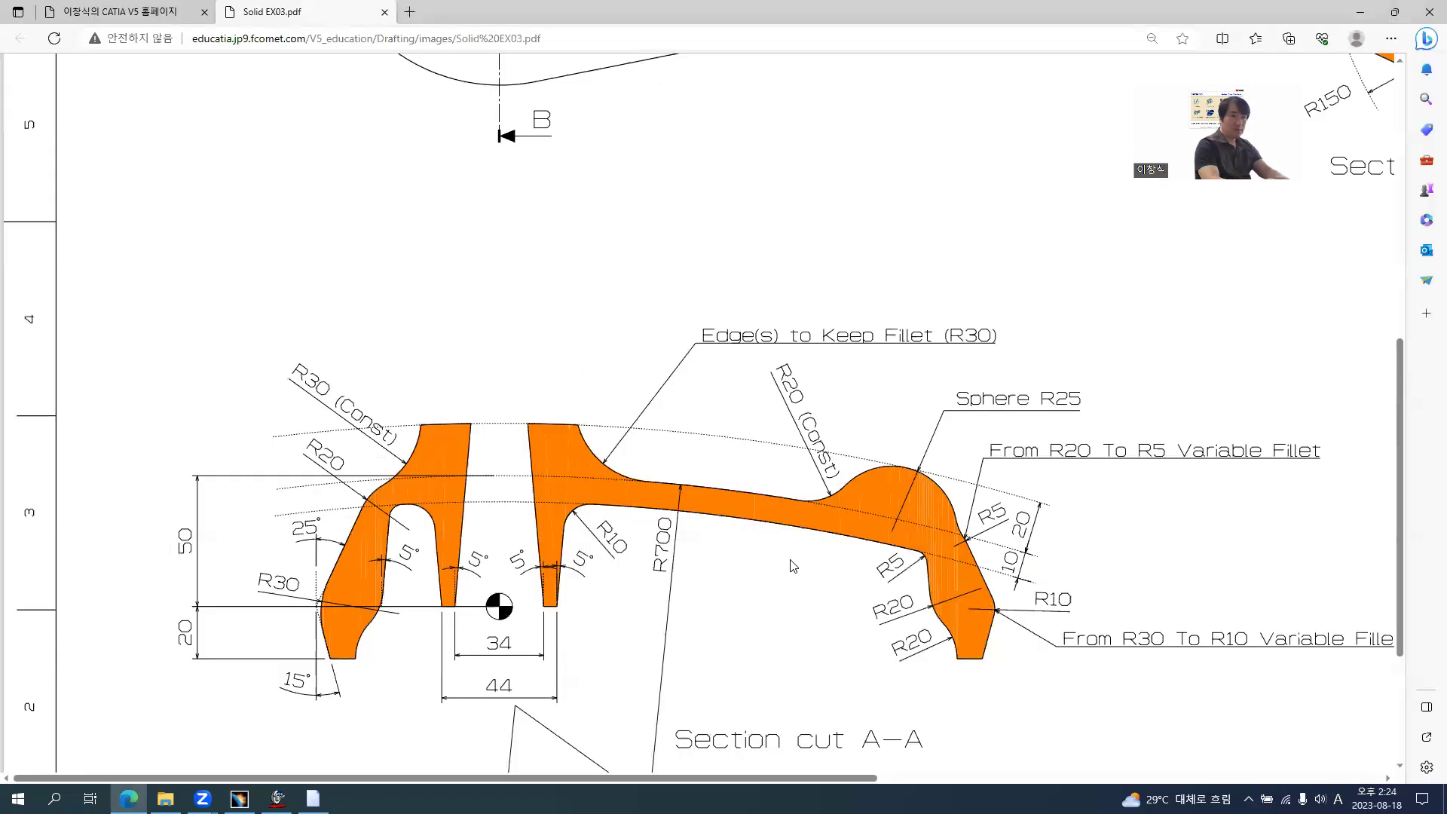
{"action": "key", "text": "alt+Tab"}
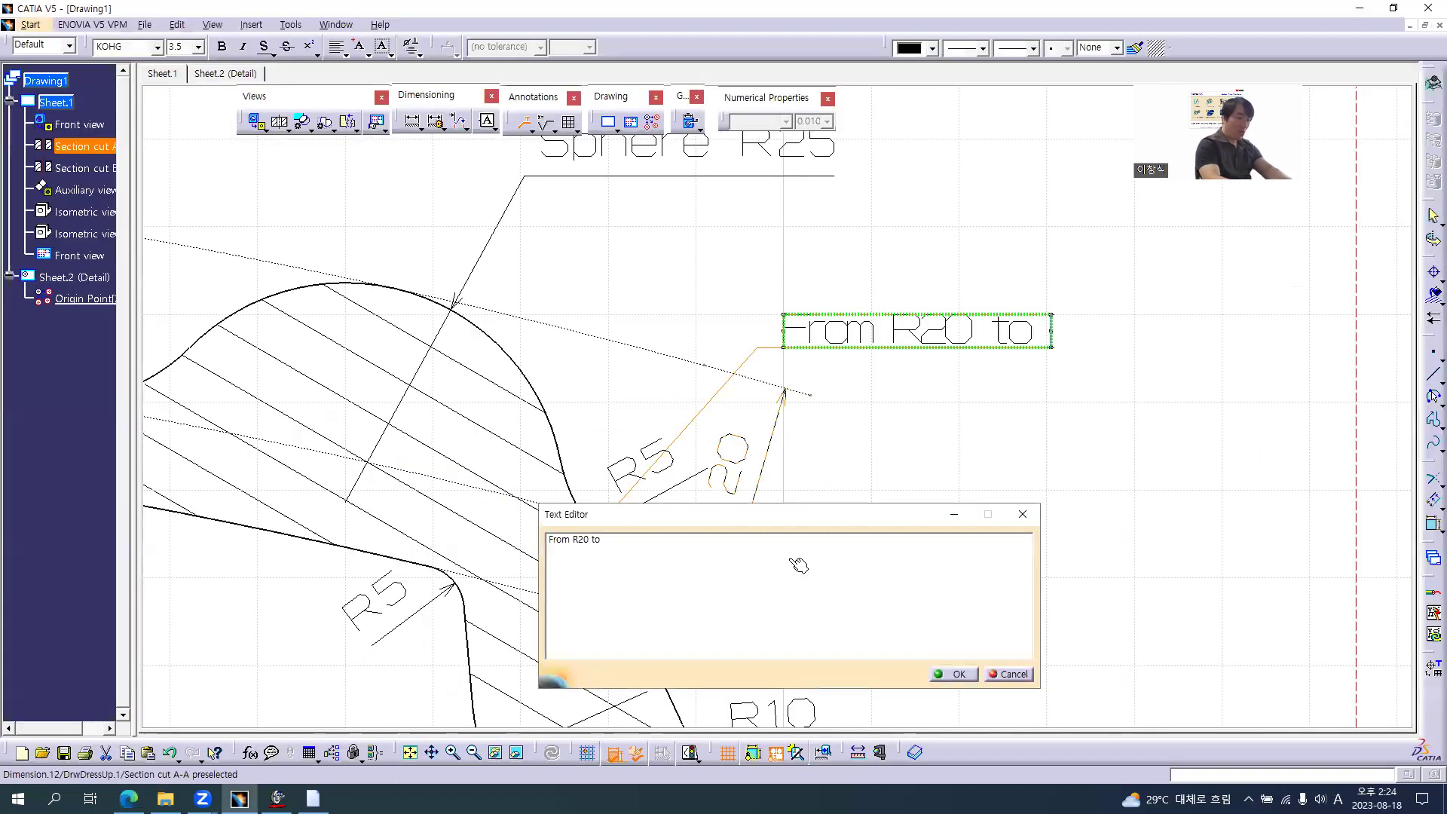
{"action": "type", "text": "R5"}
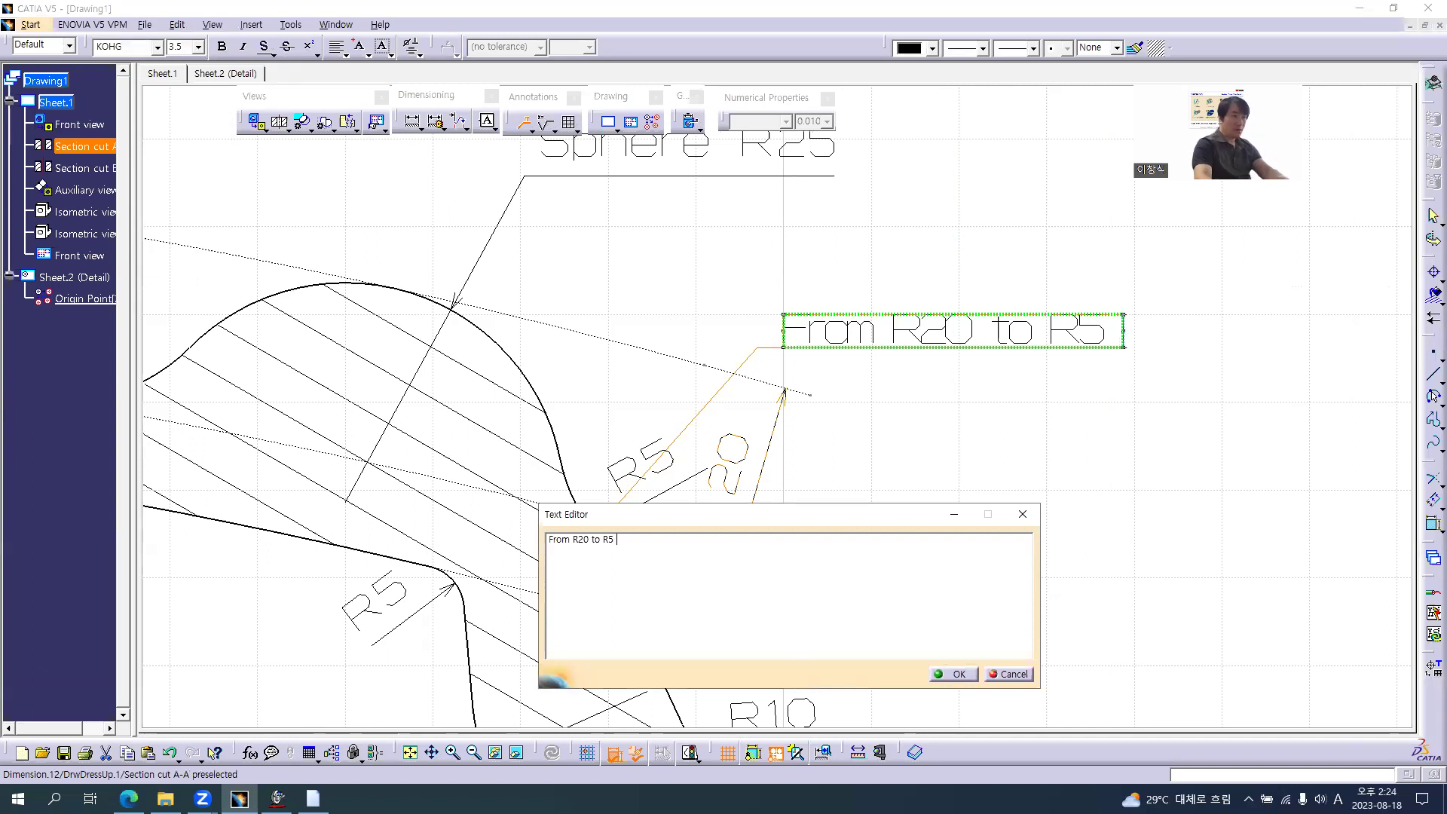
{"action": "key", "text": "alt+Tab"}
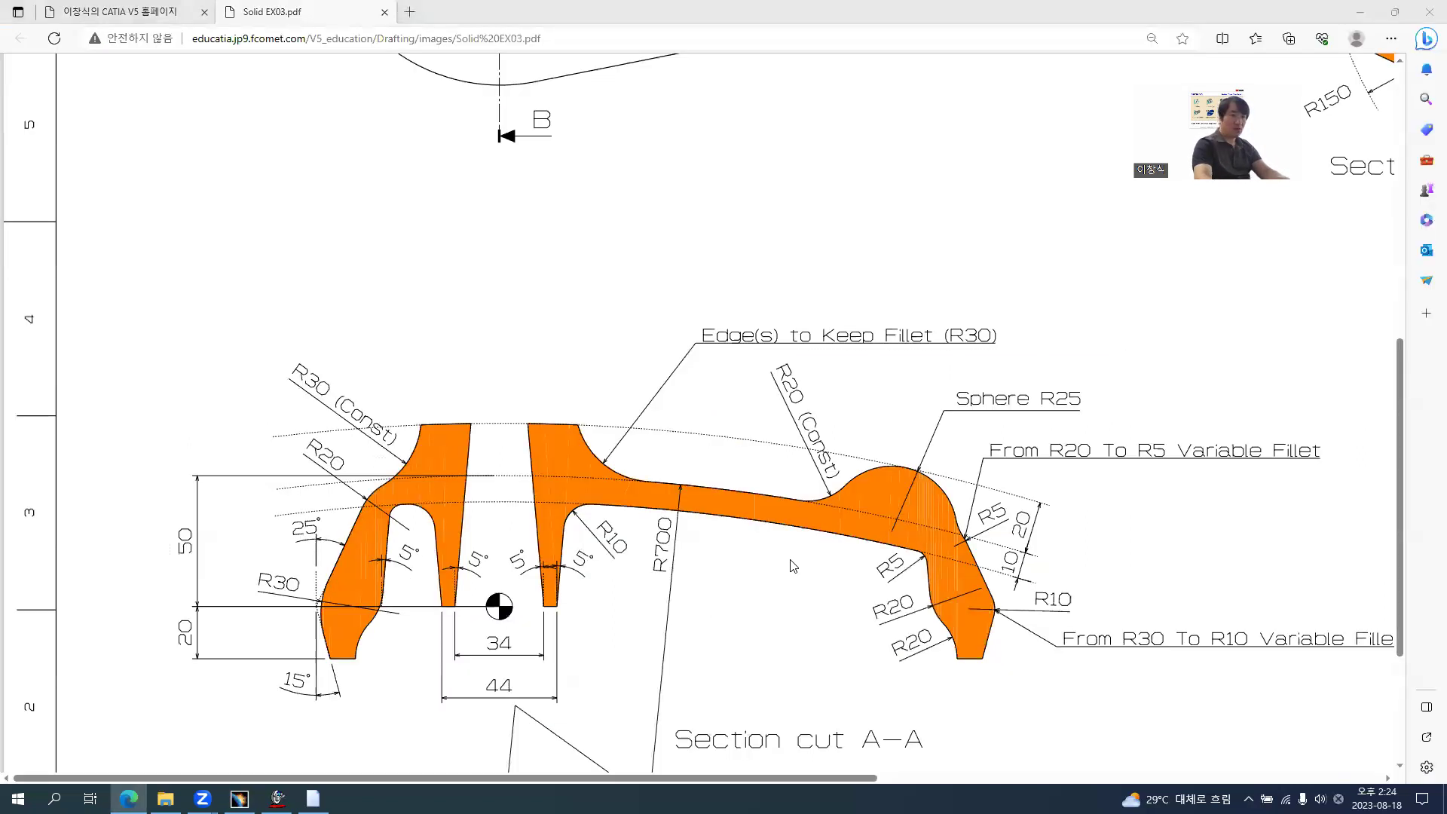
{"action": "key", "text": "alt+Tab"}
{"action": "type", "text": "Va"}
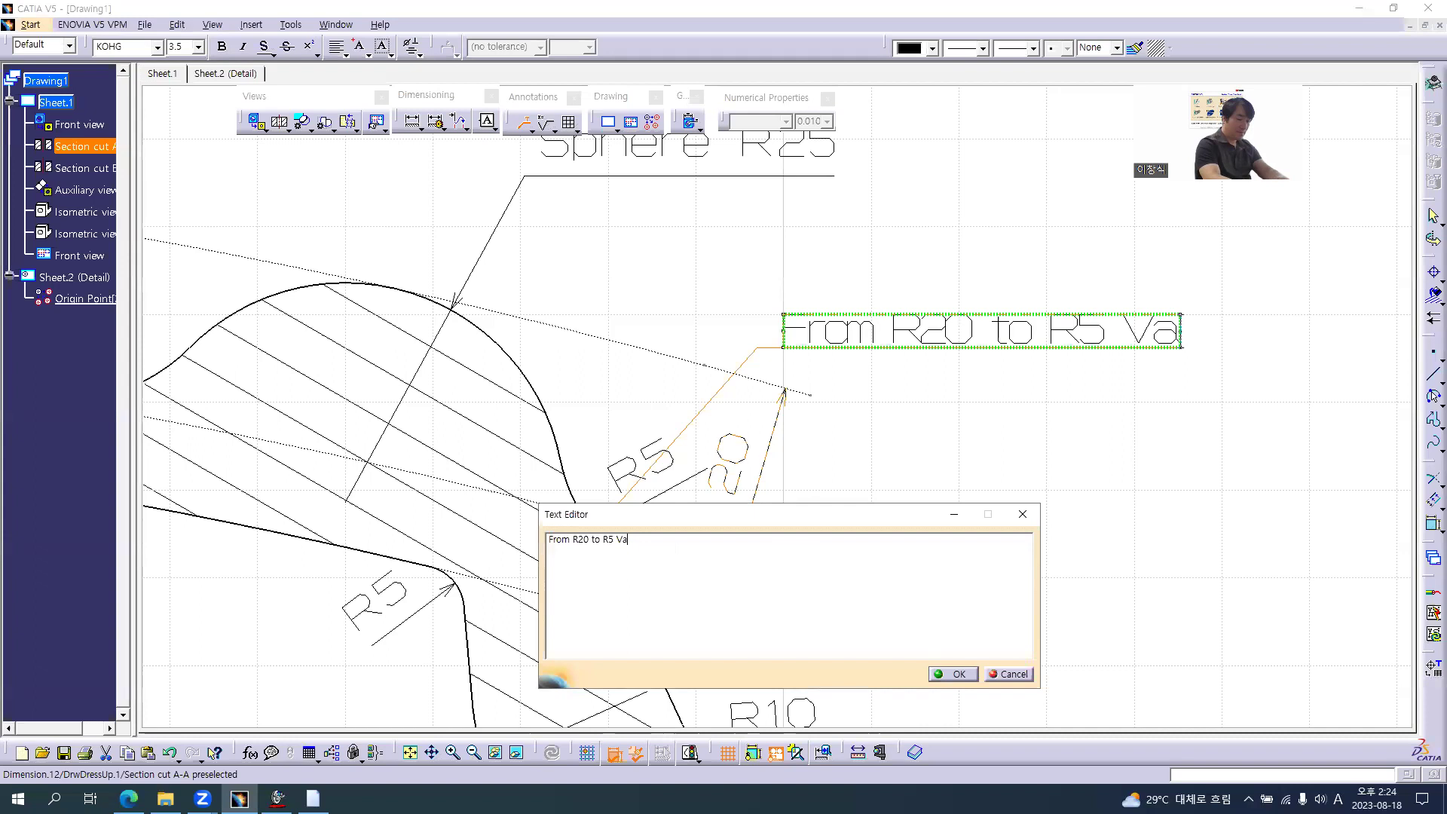
{"action": "type", "text": "riable Fillet"}
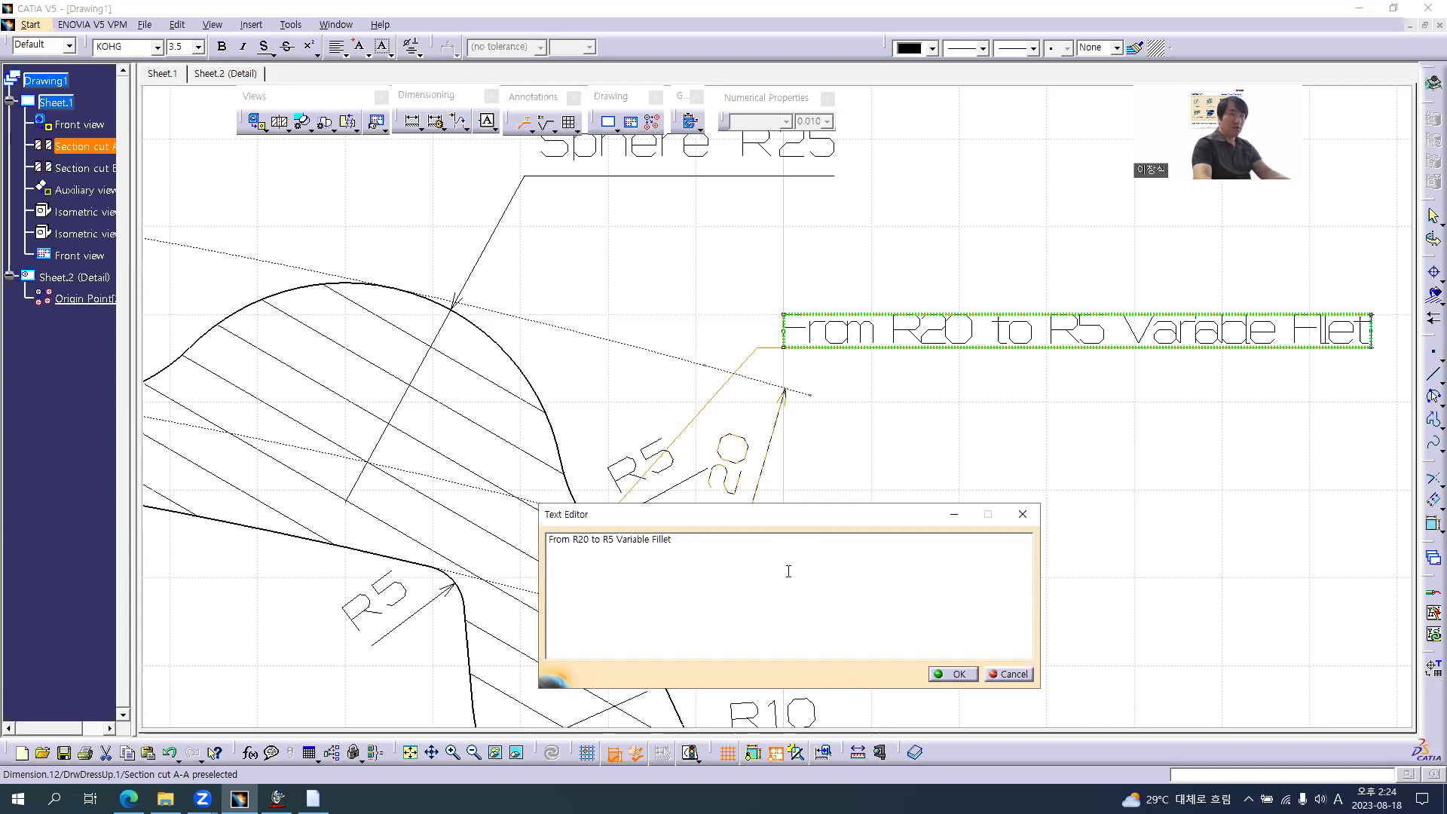
Capitalize "to" so the leader text reads "From R20 To R5 Variable Fillet", and accept the text
{"action": "left_click", "coordinate": [1003, 335]}
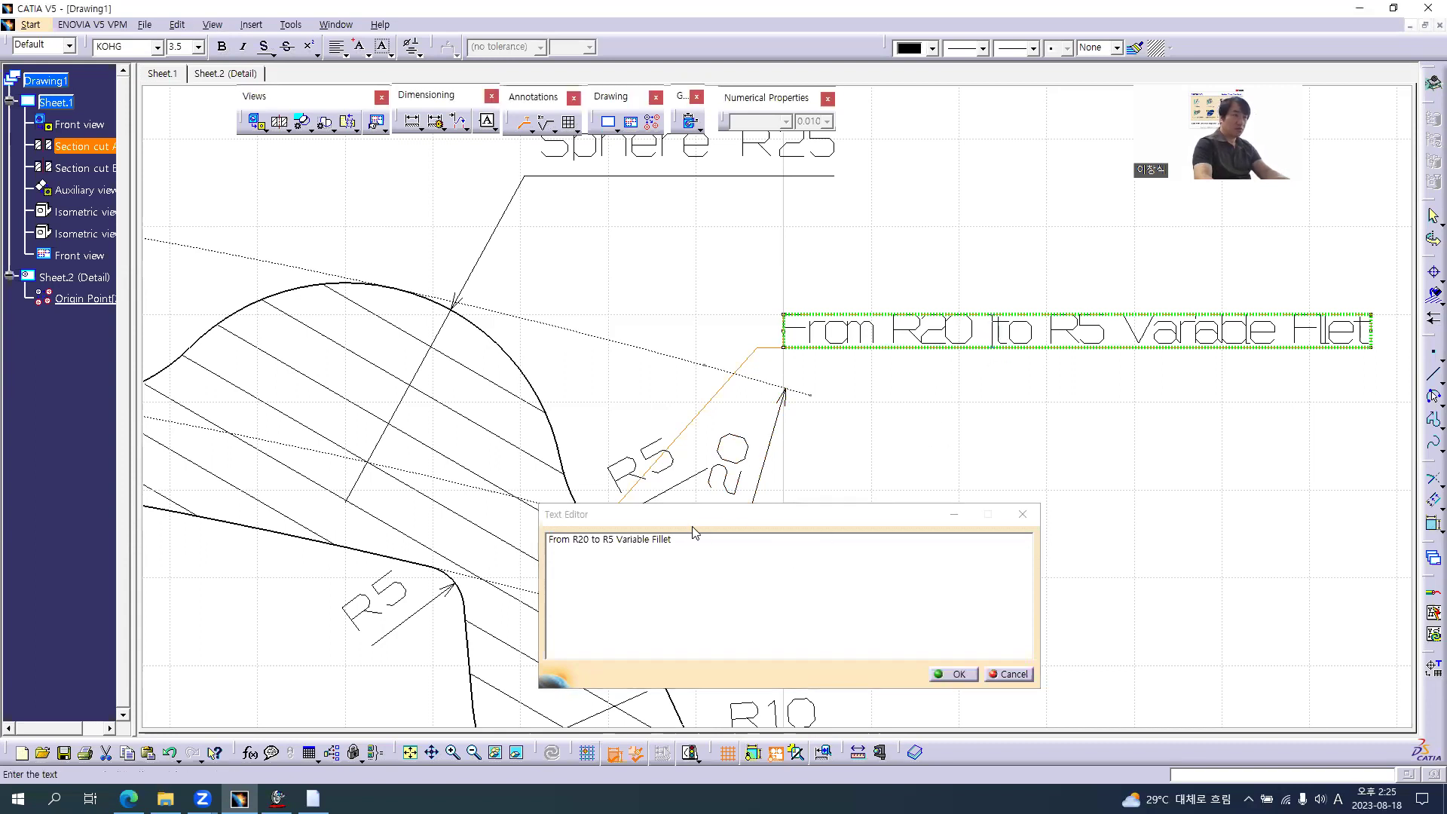
{"action": "type", "text": "T"}
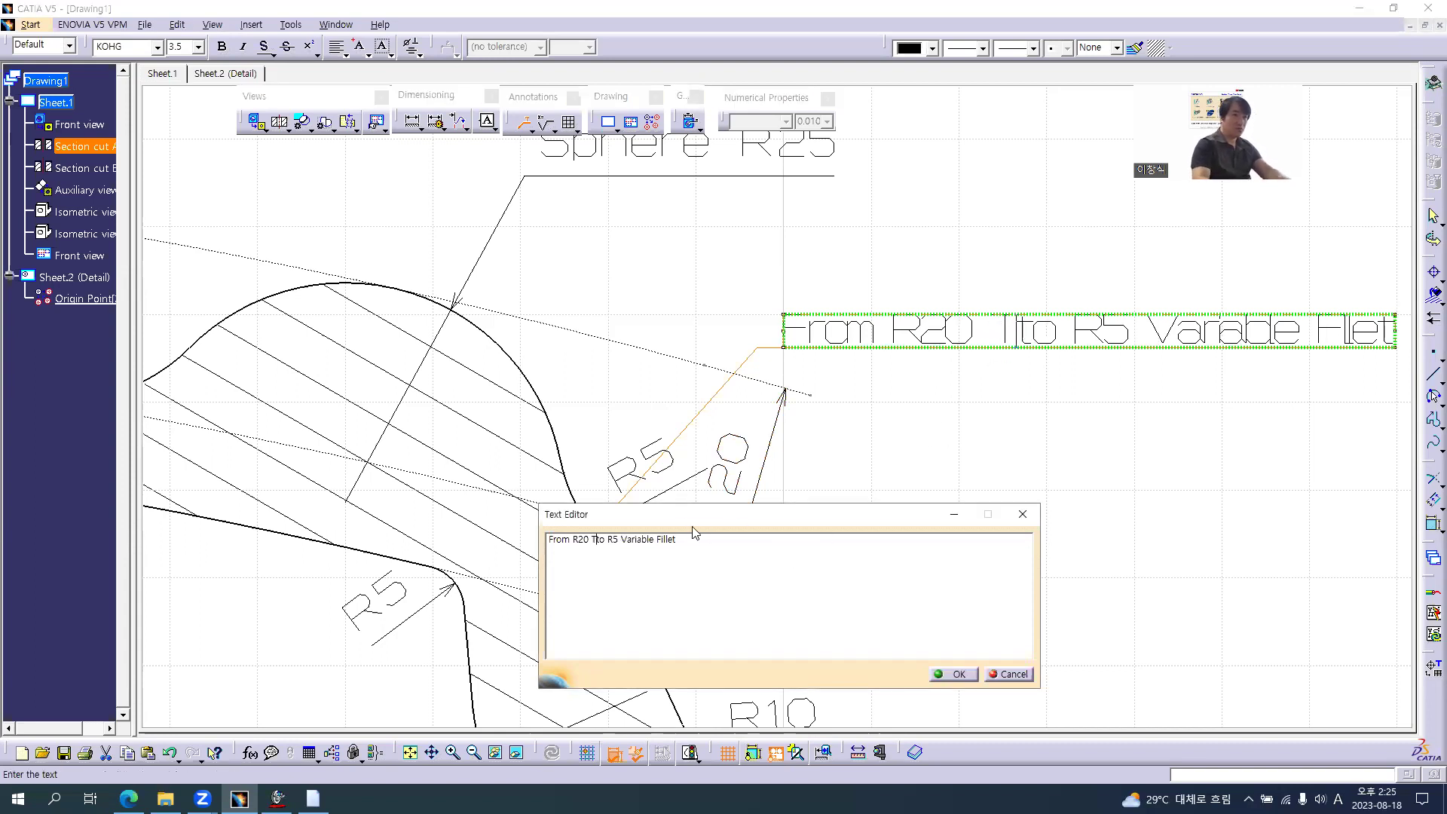
{"action": "key", "text": "Delete"}
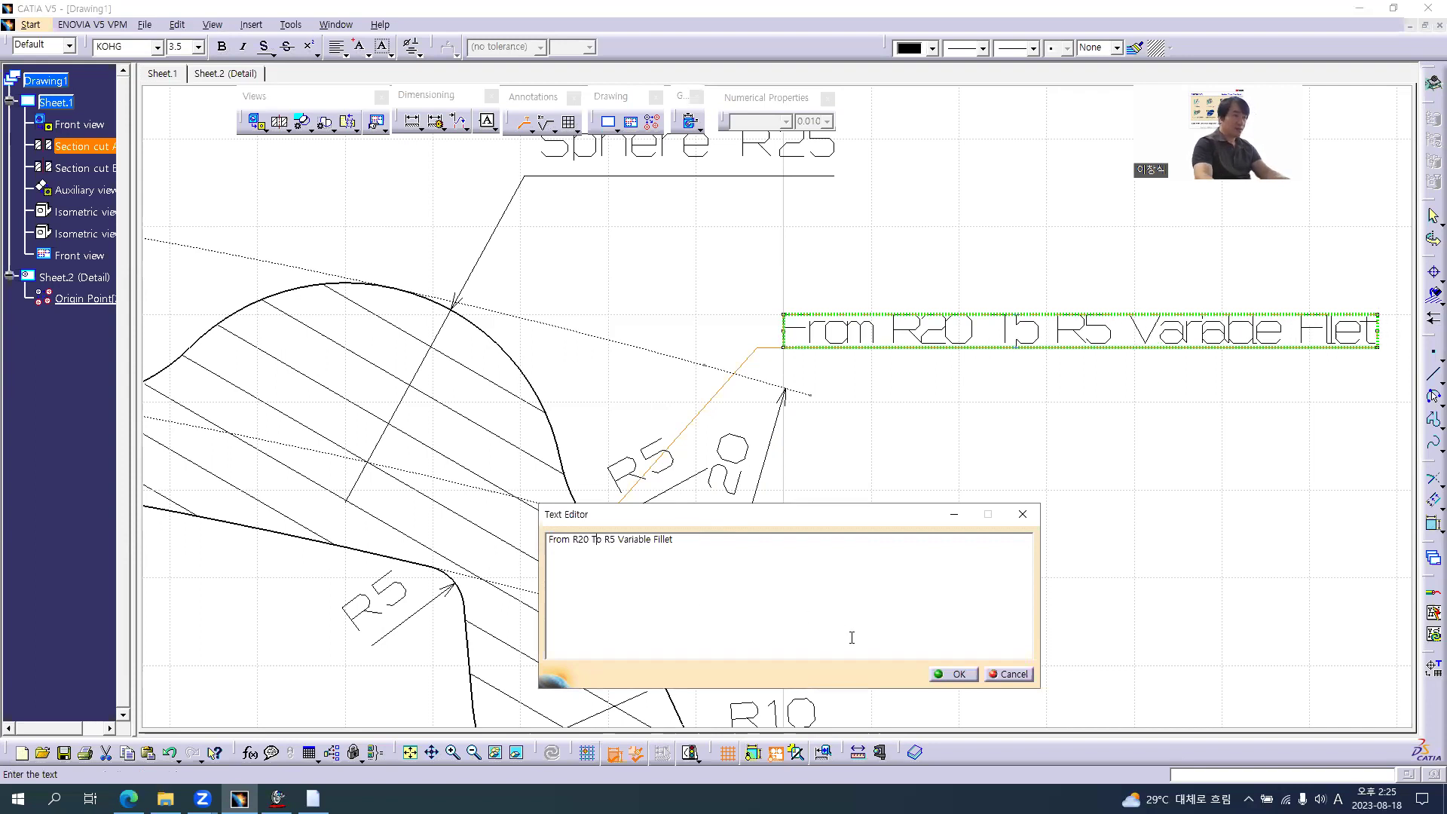
{"action": "left_click", "coordinate": [955, 677]}
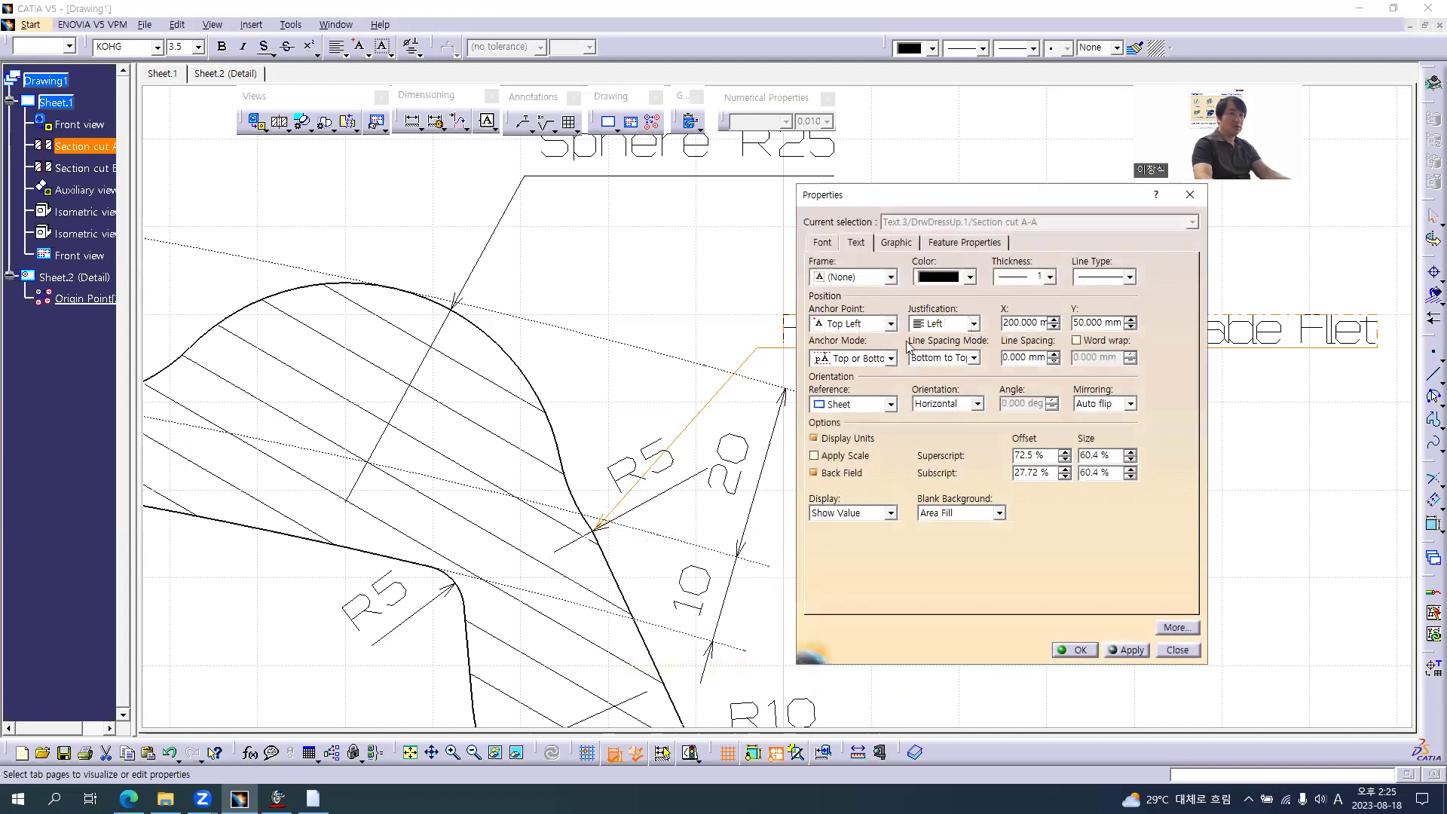
Widen the character spacing of the "From R20 To R5 Variable Fillet" text in its font properties
{"action": "left_click", "coordinate": [821, 243]}
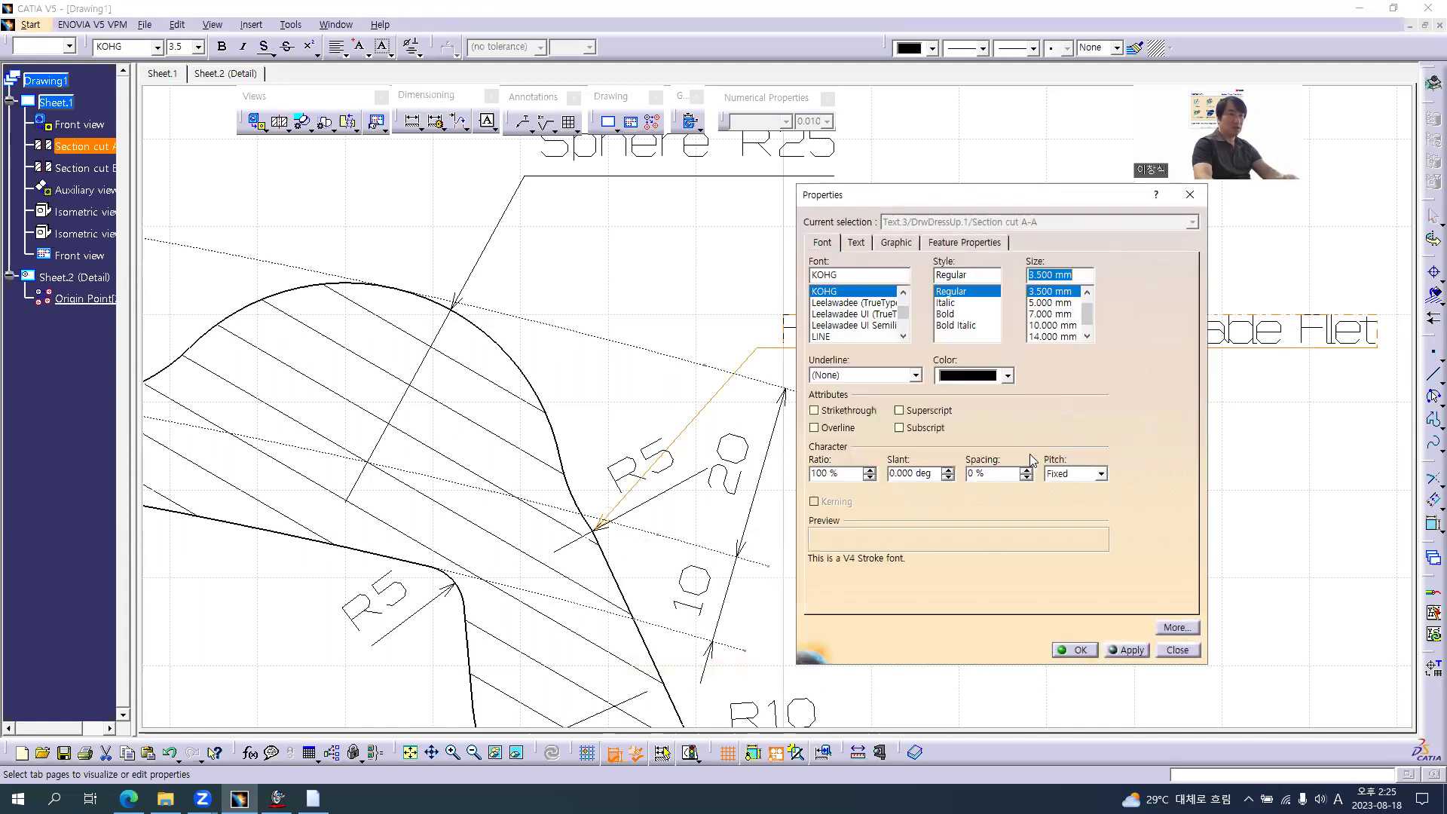
{"action": "key", "text": "Return"}
{"action": "left_click", "coordinate": [925, 458]}
{"action": "mouse_move", "coordinate": [880, 473]}
{"action": "middle_mouse_down"}
{"action": "mouse_move", "coordinate": [789, 465]}
{"action": "mouse_move", "coordinate": [788, 532]}
{"action": "mouse_move", "coordinate": [843, 488]}
{"action": "mouse_move", "coordinate": [934, 476]}
{"action": "middle_mouse_up"}
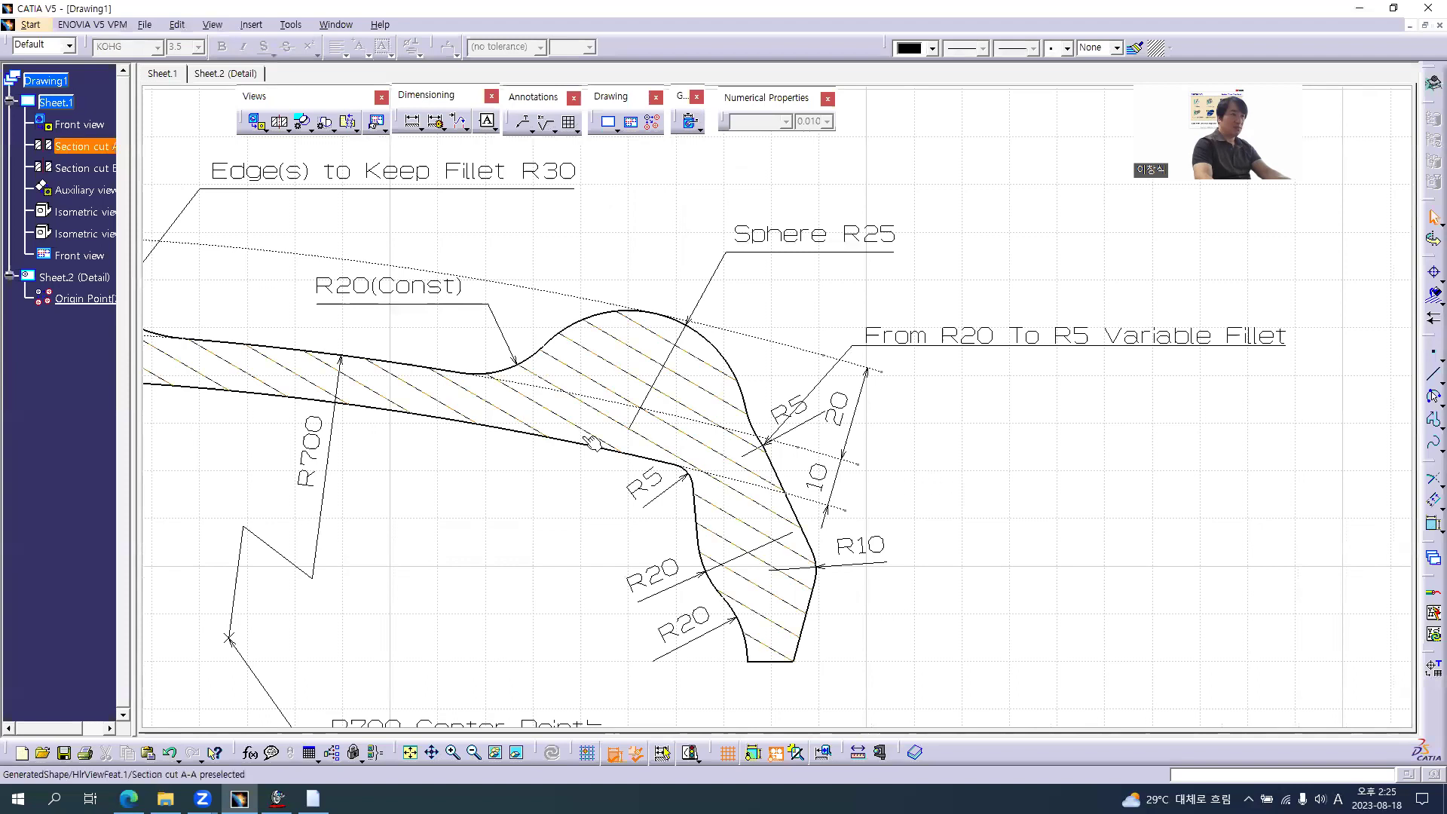
Move the "From R20 To R5 Variable Fillet" text slightly up and left so its leader is steeper, as in the reference PDF
{"action": "middle_click_drag", "start_coordinate": [565, 446], "coordinate": [565, 505]}
{"action": "middle_click_drag", "start_coordinate": [488, 432], "coordinate": [562, 452]}
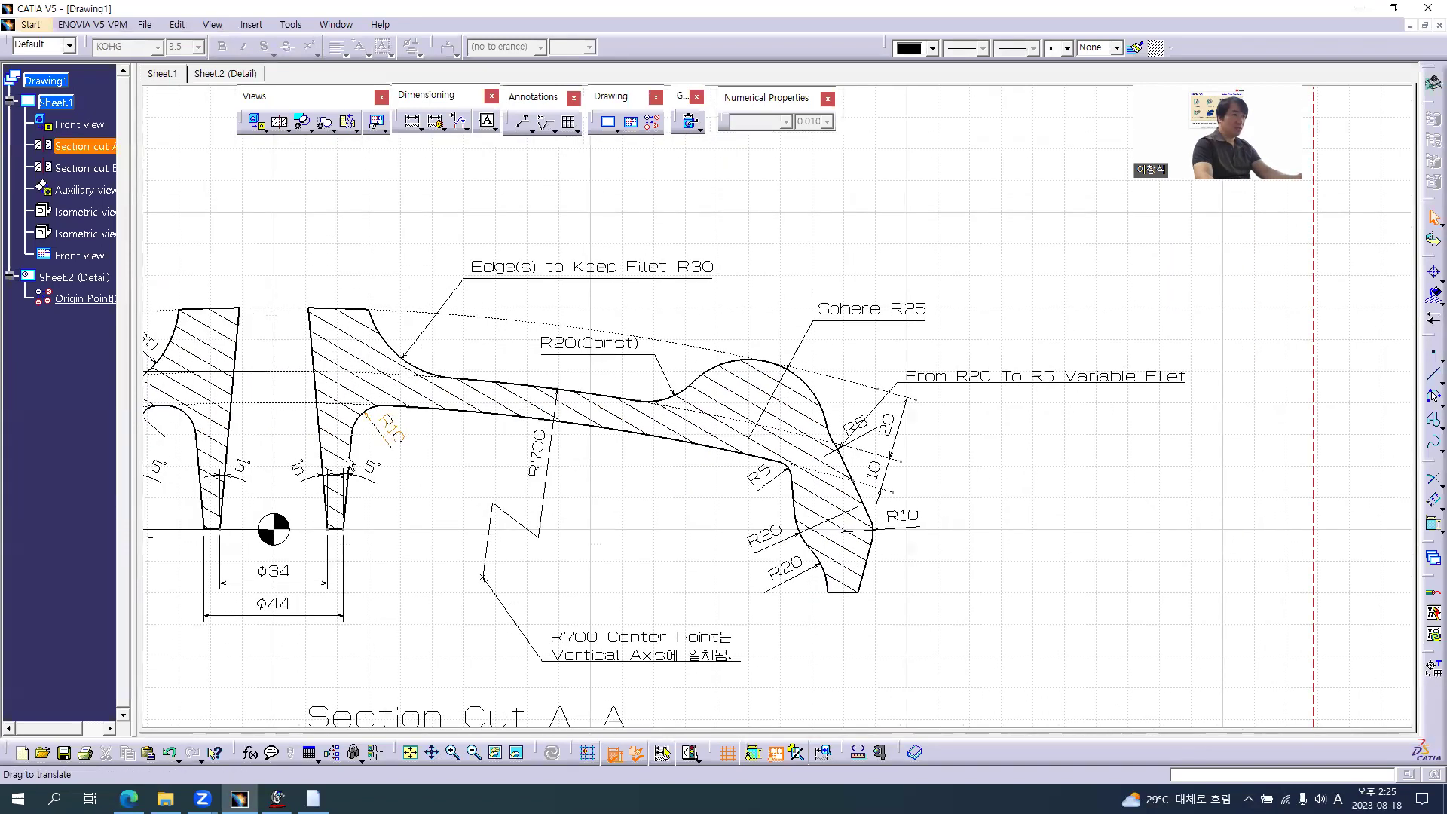
{"action": "middle_click_drag", "start_coordinate": [348, 464], "coordinate": [515, 489]}
{"action": "mouse_move", "coordinate": [1190, 475]}
{"action": "middle_mouse_down"}
{"action": "mouse_move", "coordinate": [903, 459]}
{"action": "mouse_move", "coordinate": [899, 379]}
{"action": "middle_mouse_up"}
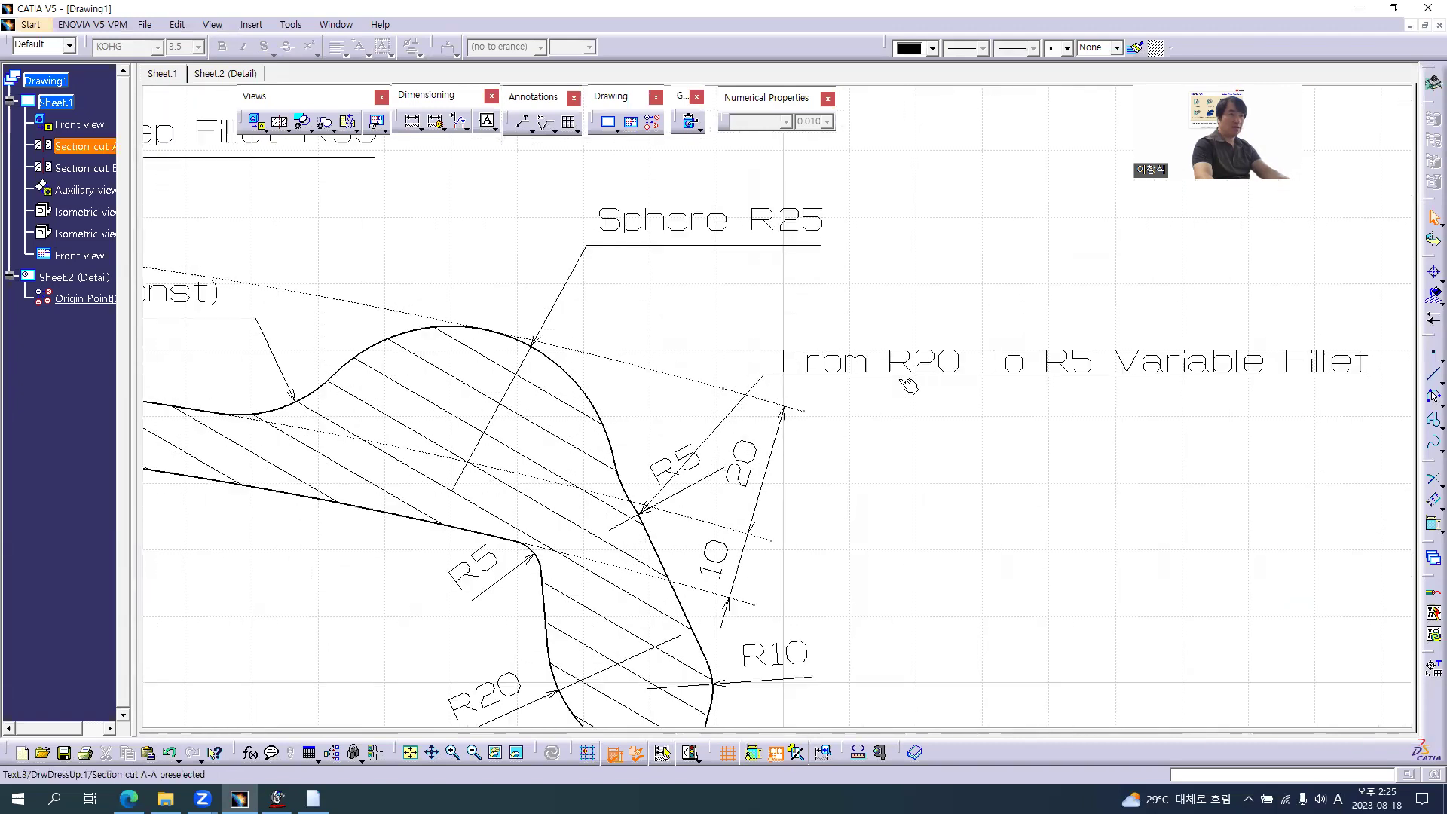
{"action": "key", "text": "alt+Tab"}
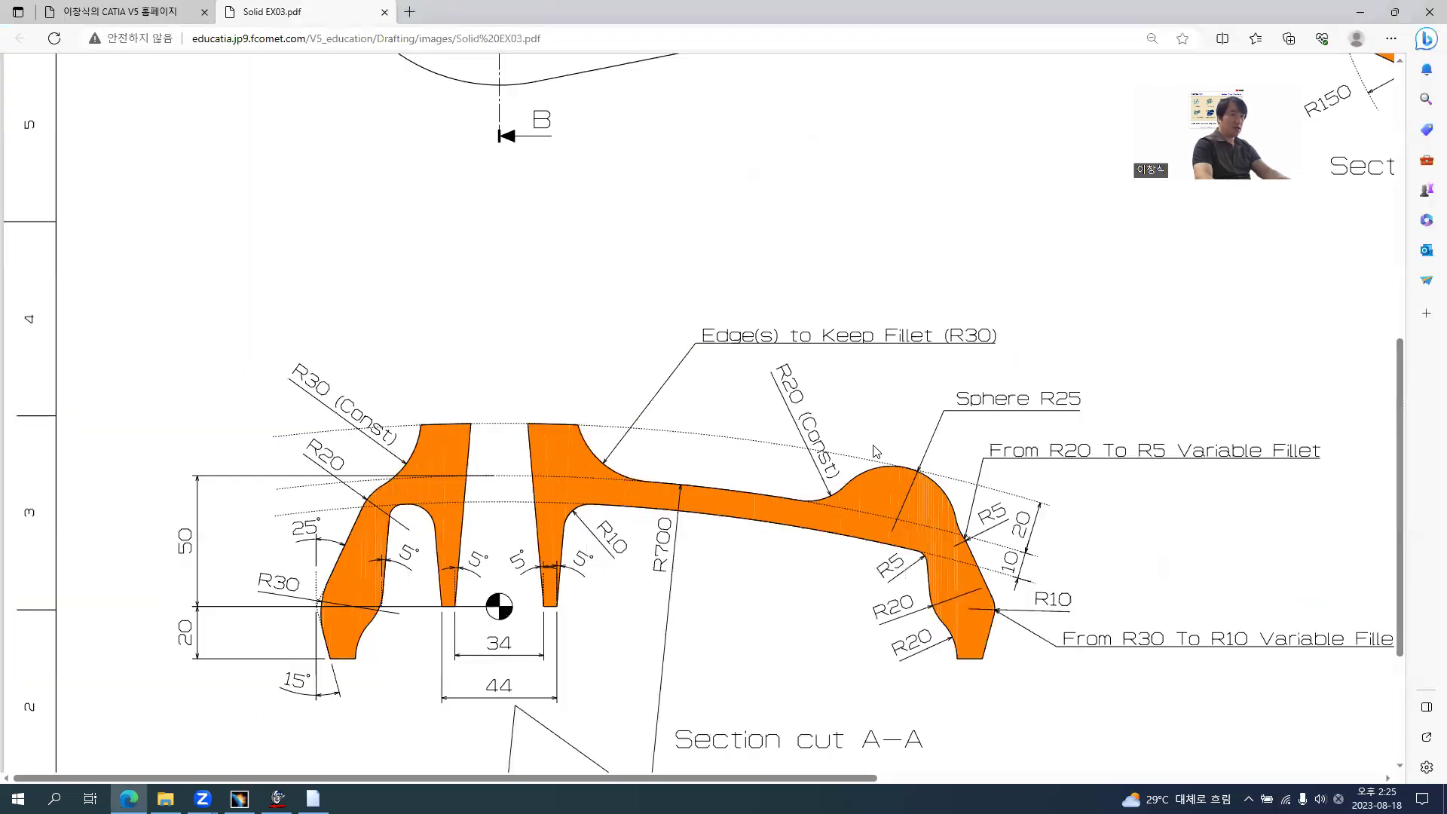
{"action": "key", "text": "alt+Tab"}
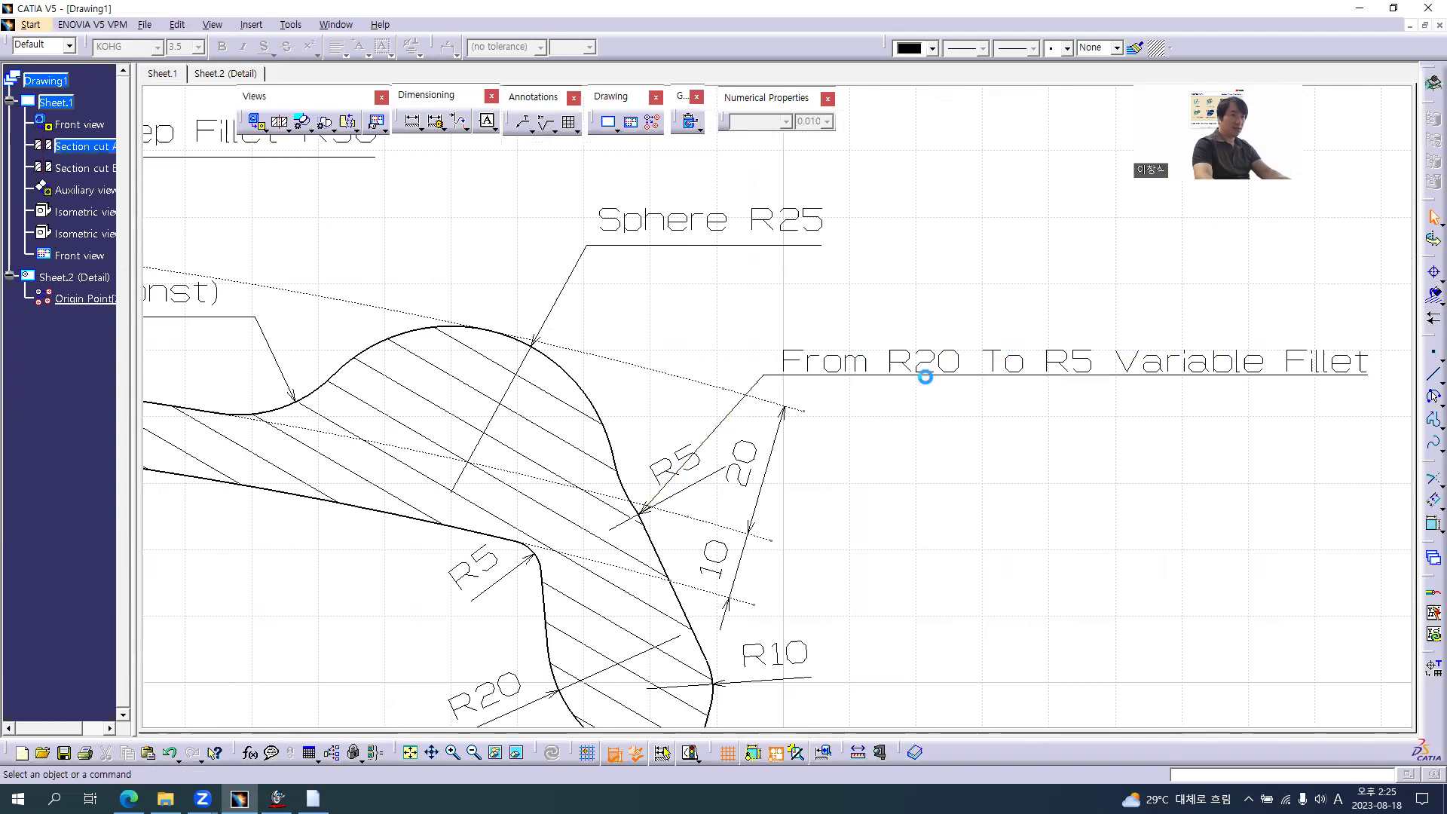
{"action": "left_click_drag", "start_coordinate": [899, 361], "coordinate": [882, 348]}
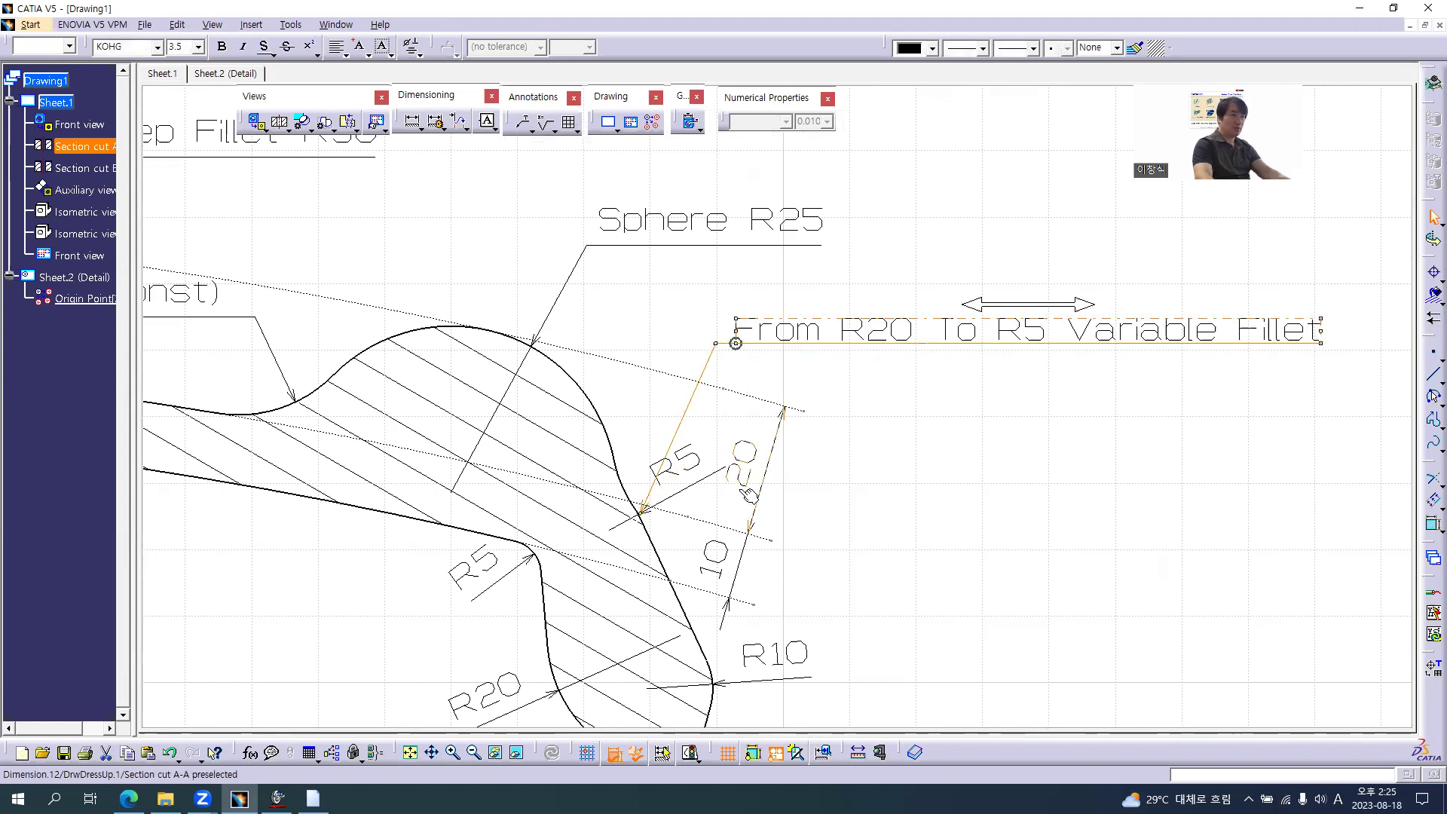
Adjust the angle of the R5 dimension on the bulge's outer side to follow the reference PDF
{"action": "key", "text": "alt+Tab"}
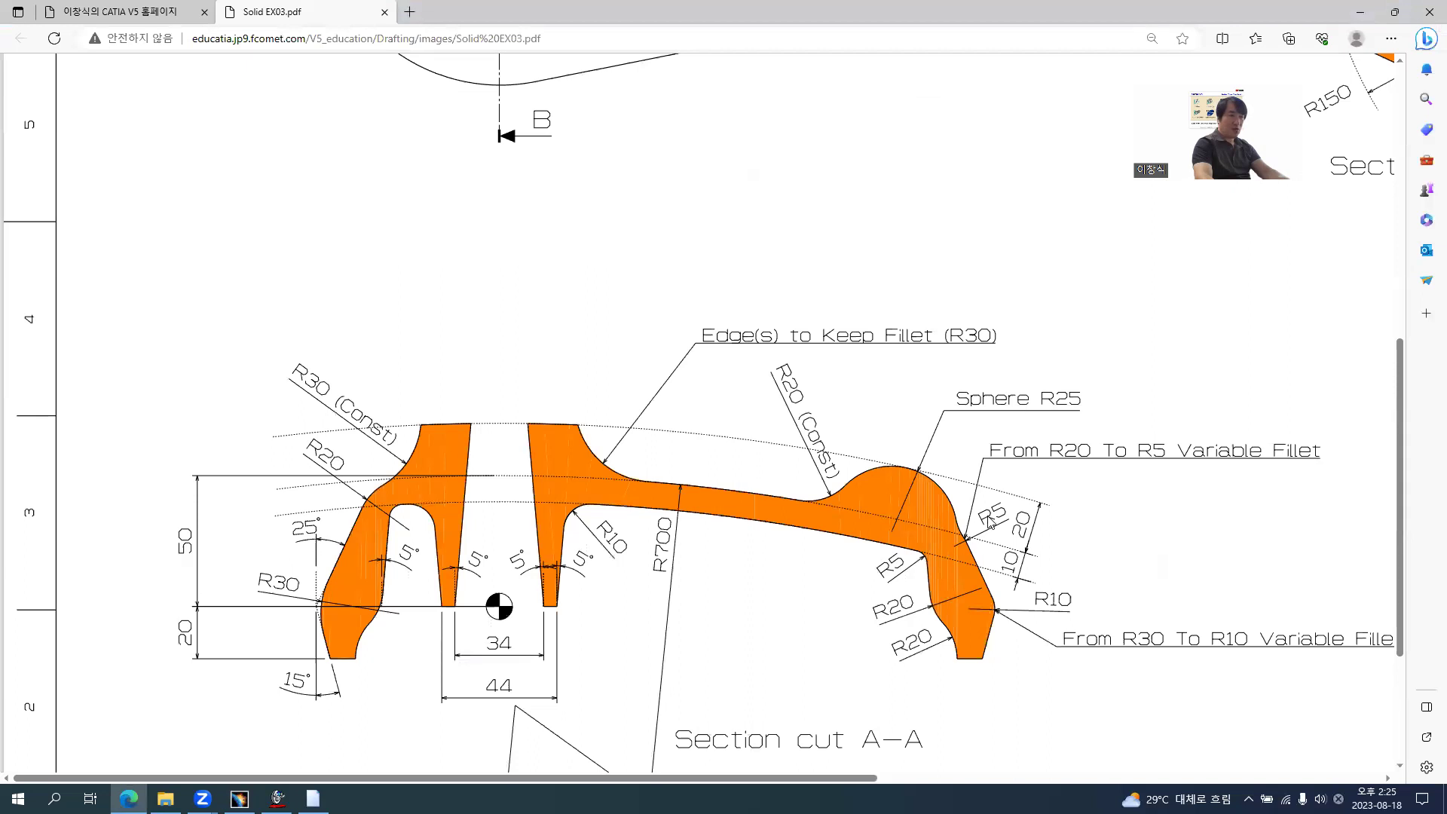
{"action": "key", "text": "alt+Tab"}
{"action": "left_click", "coordinate": [696, 470]}
{"action": "left_click_drag", "start_coordinate": [696, 471], "coordinate": [696, 486]}
{"action": "left_click", "coordinate": [913, 558]}
Duplicate the "From R20 To R5 Variable Fillet" leader text and place the copy below the original
{"action": "mouse_move", "coordinate": [785, 527]}
{"action": "middle_mouse_down"}
{"action": "mouse_move", "coordinate": [865, 468]}
{"action": "mouse_move", "coordinate": [833, 332]}
{"action": "mouse_move", "coordinate": [870, 518]}
{"action": "mouse_move", "coordinate": [907, 439]}
{"action": "middle_mouse_up"}
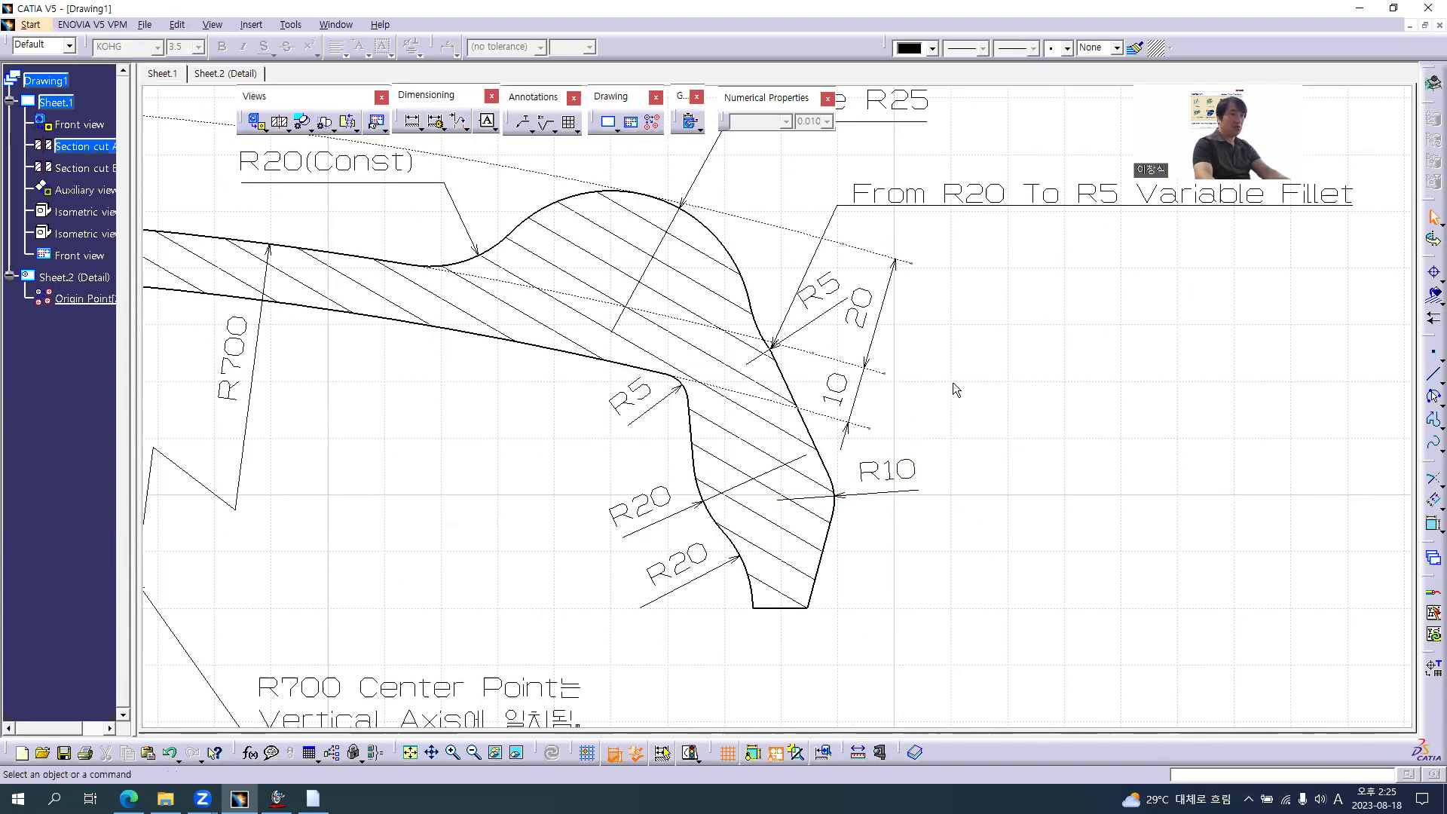
{"action": "middle_click_drag", "start_coordinate": [893, 328], "coordinate": [827, 354]}
{"action": "left_click", "coordinate": [906, 227]}
{"action": "left_click", "coordinate": [905, 228]}
{"action": "left_click", "coordinate": [931, 338]}
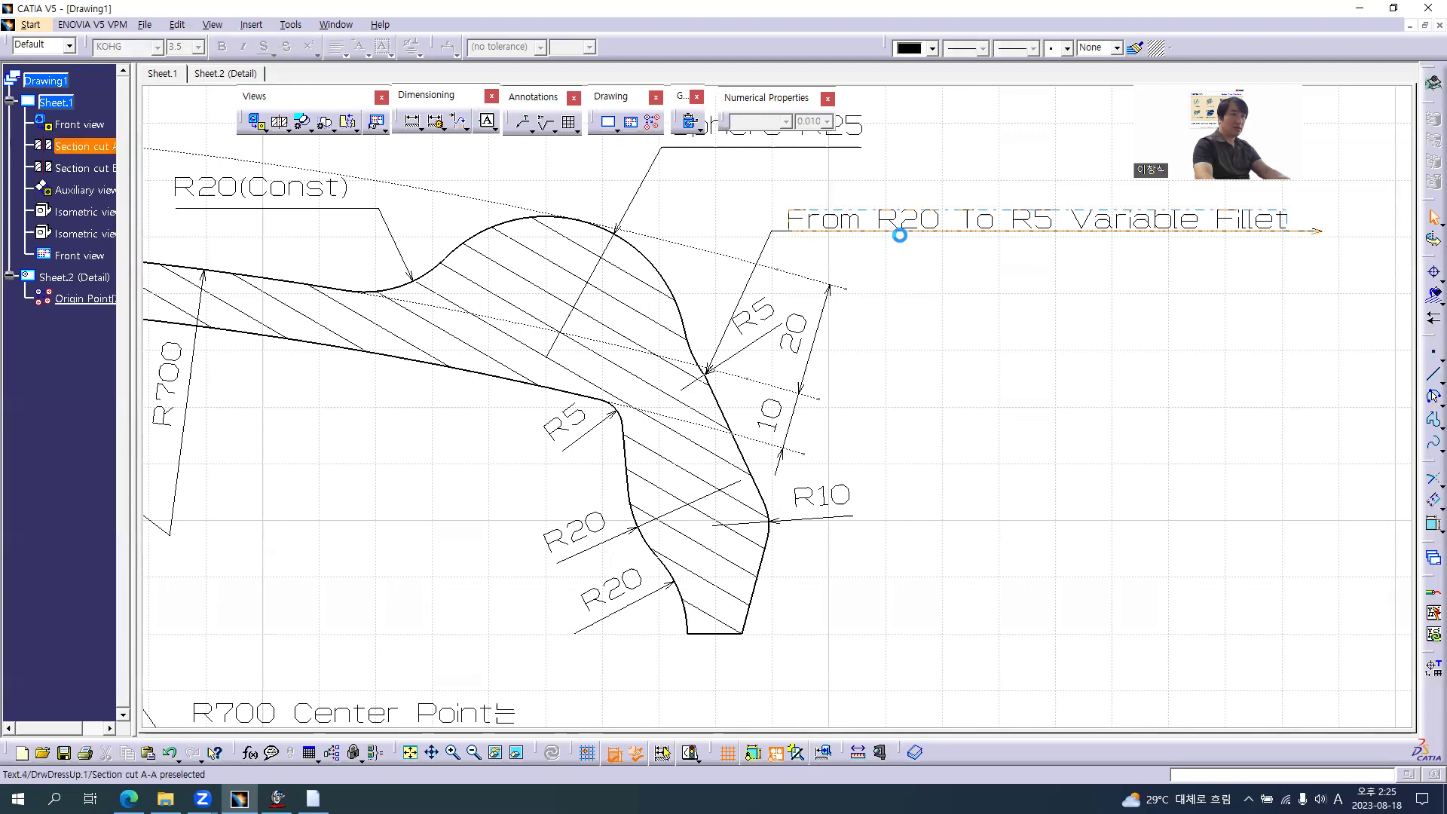
{"action": "left_click_drag", "start_coordinate": [910, 235], "coordinate": [1017, 377]}
Add a leader from the copied text to the outer R10 fillet, and remove the copy's original leader
{"action": "left_click_drag", "start_coordinate": [1325, 240], "coordinate": [844, 387]}
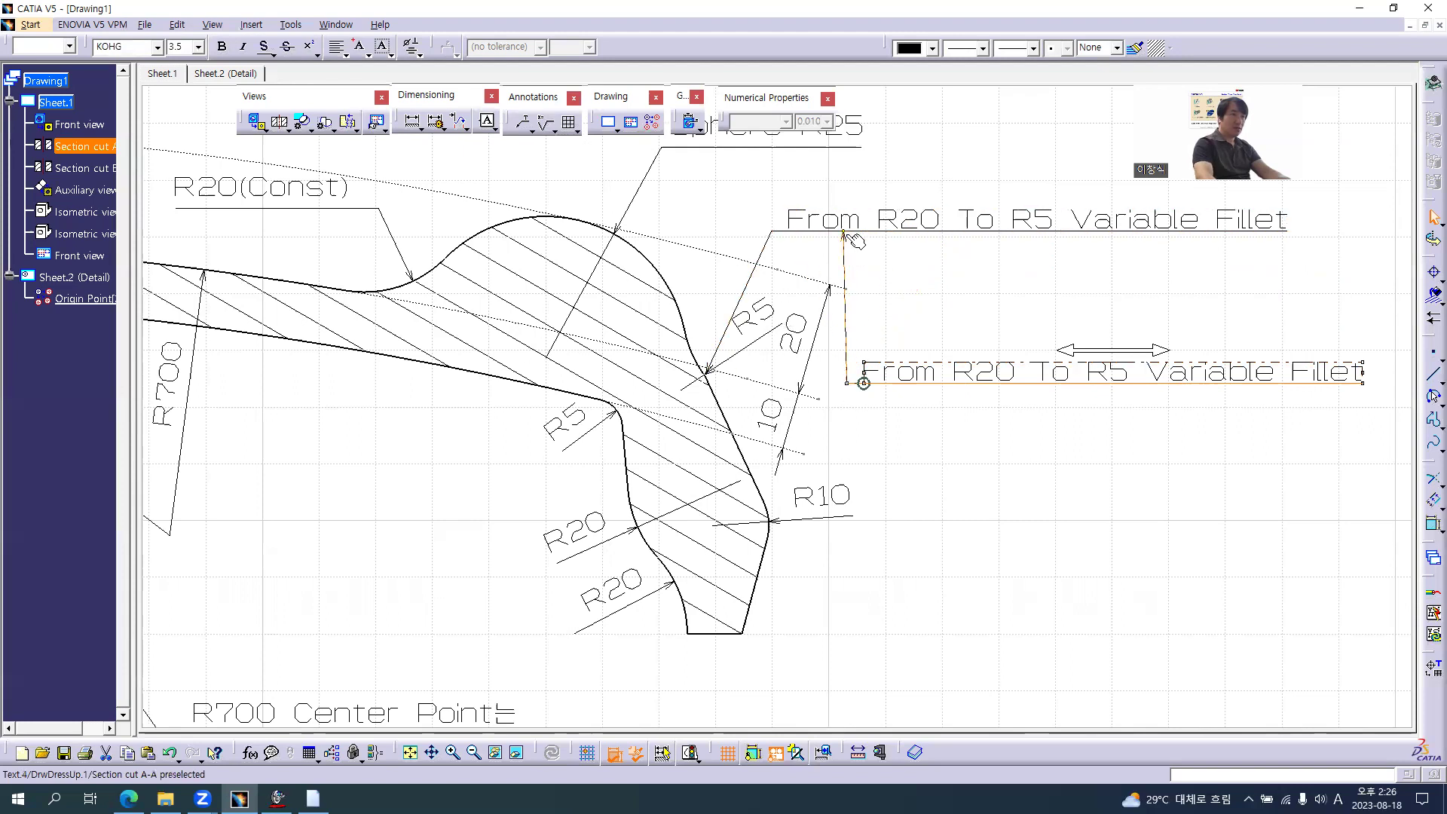
{"action": "left_click_drag", "start_coordinate": [819, 240], "coordinate": [788, 233]}
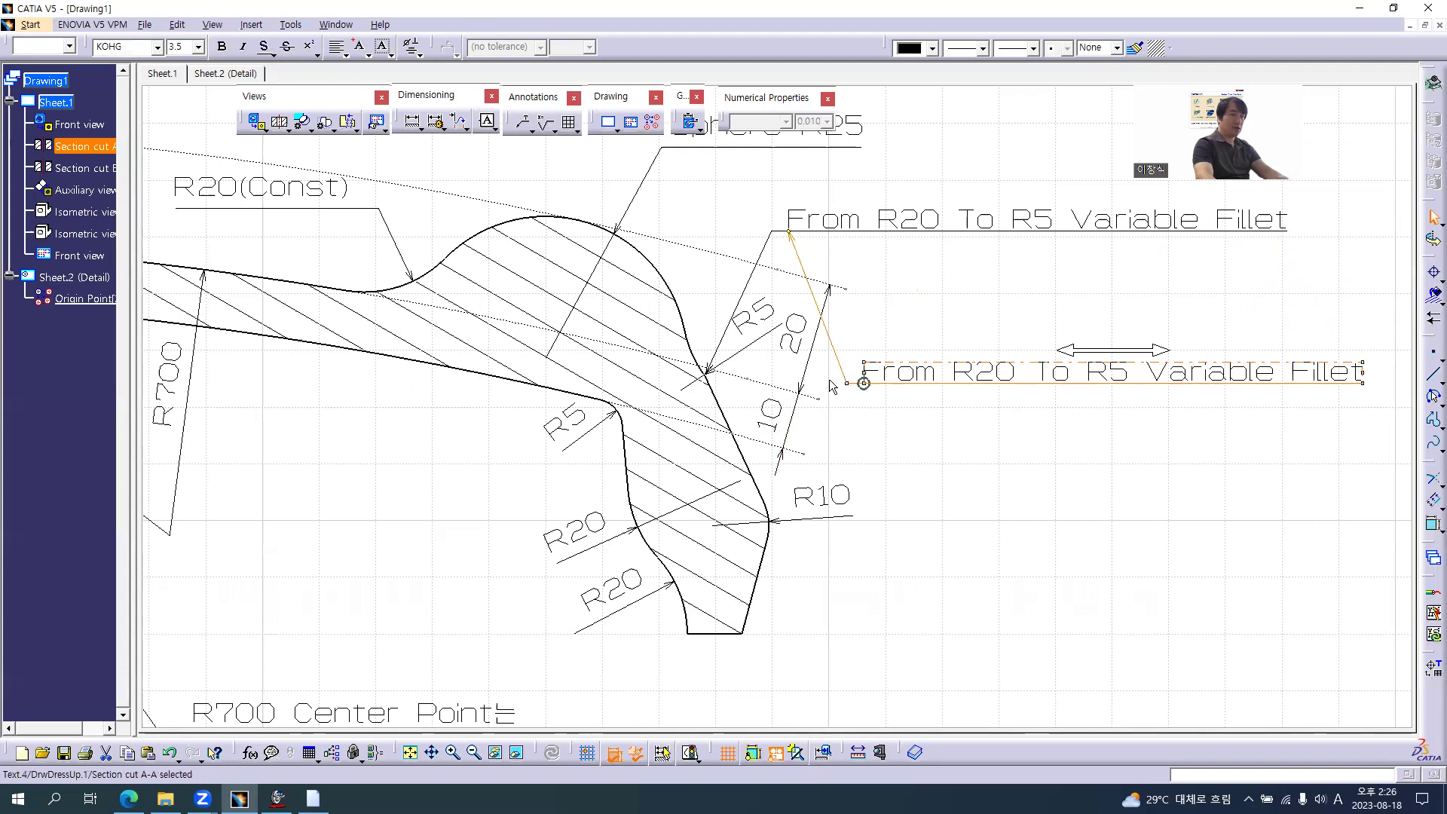
{"action": "right_click", "coordinate": [834, 353]}
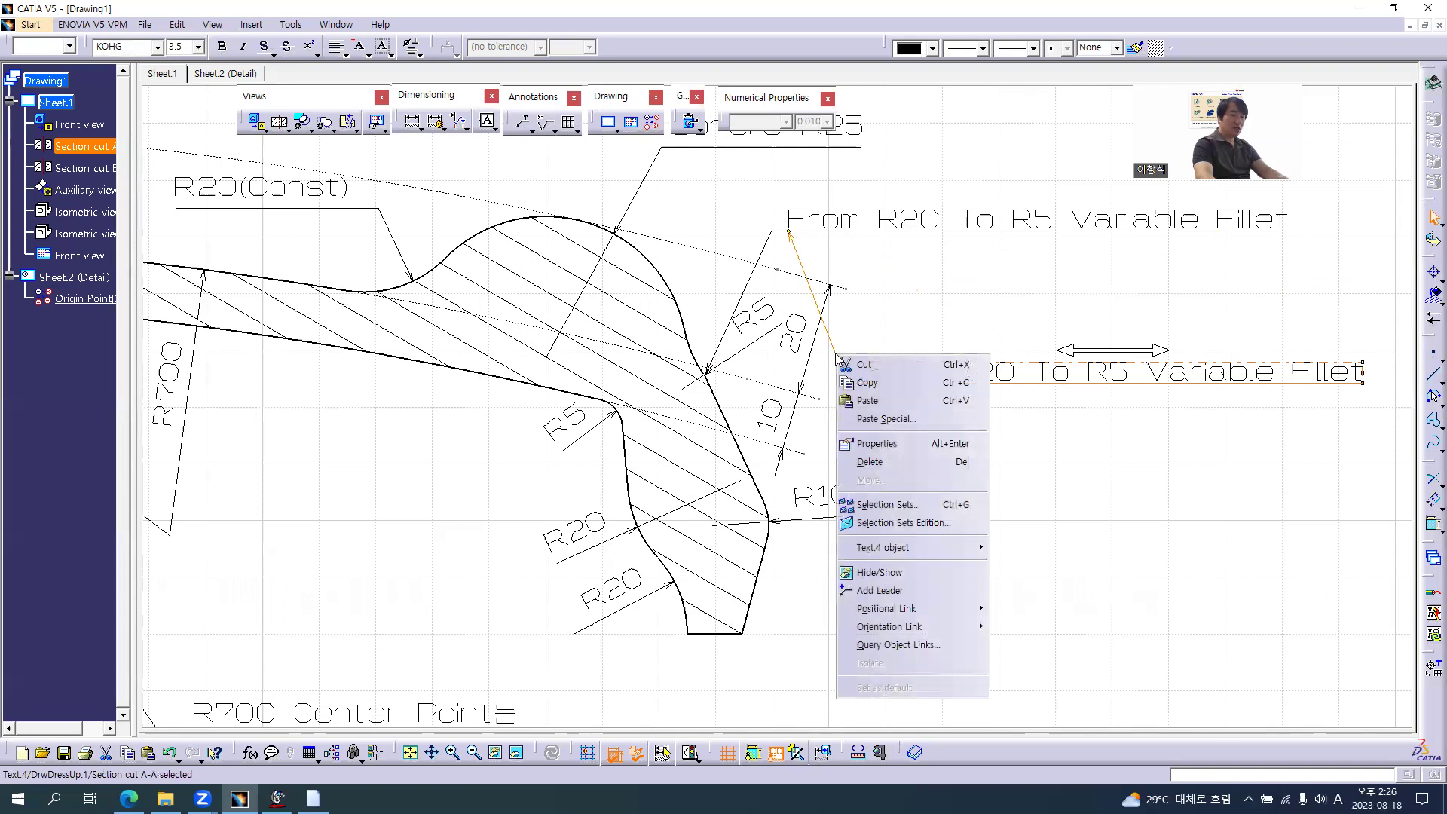
{"action": "left_click", "coordinate": [886, 588]}
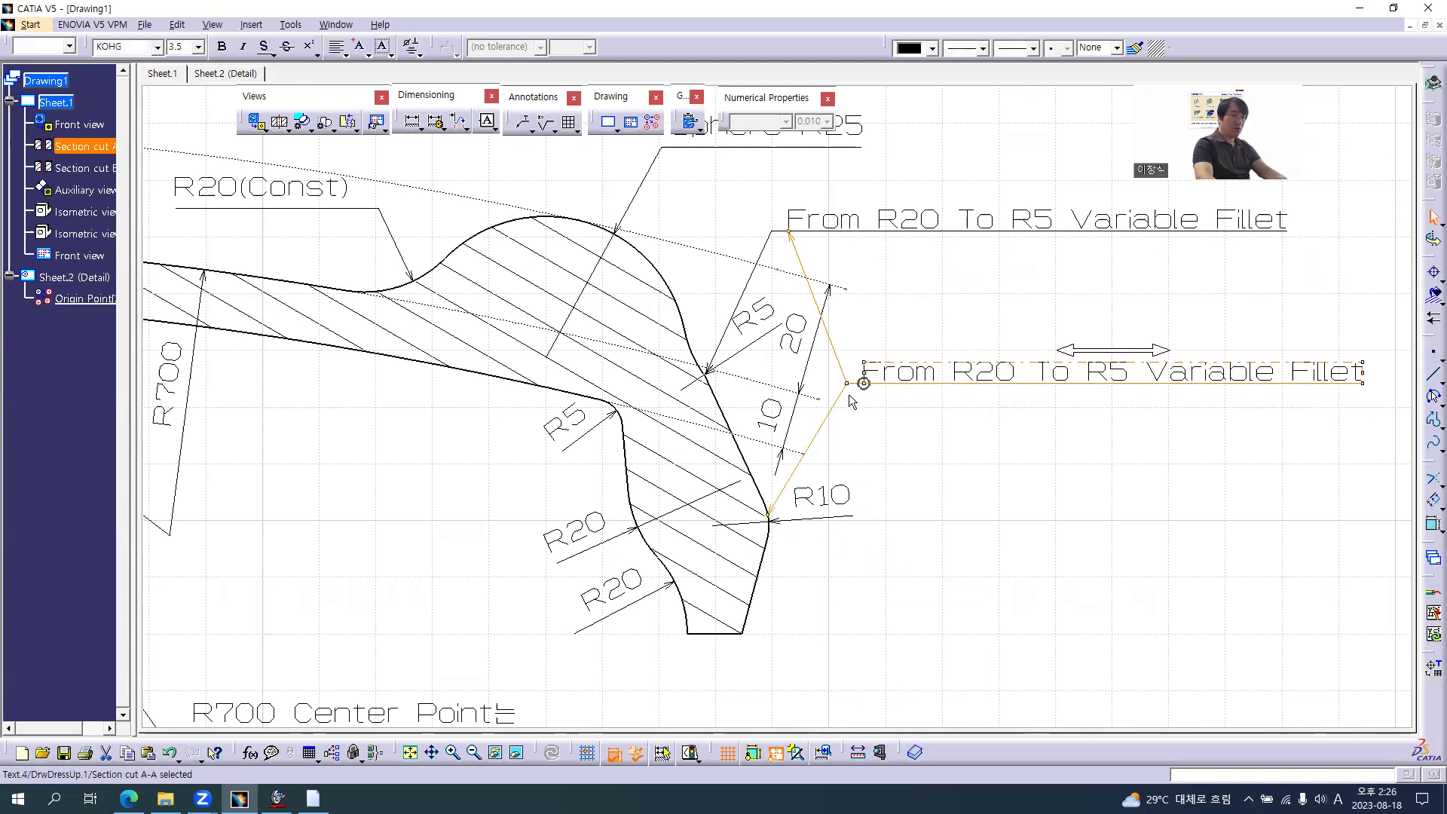
{"action": "right_click", "coordinate": [832, 327]}
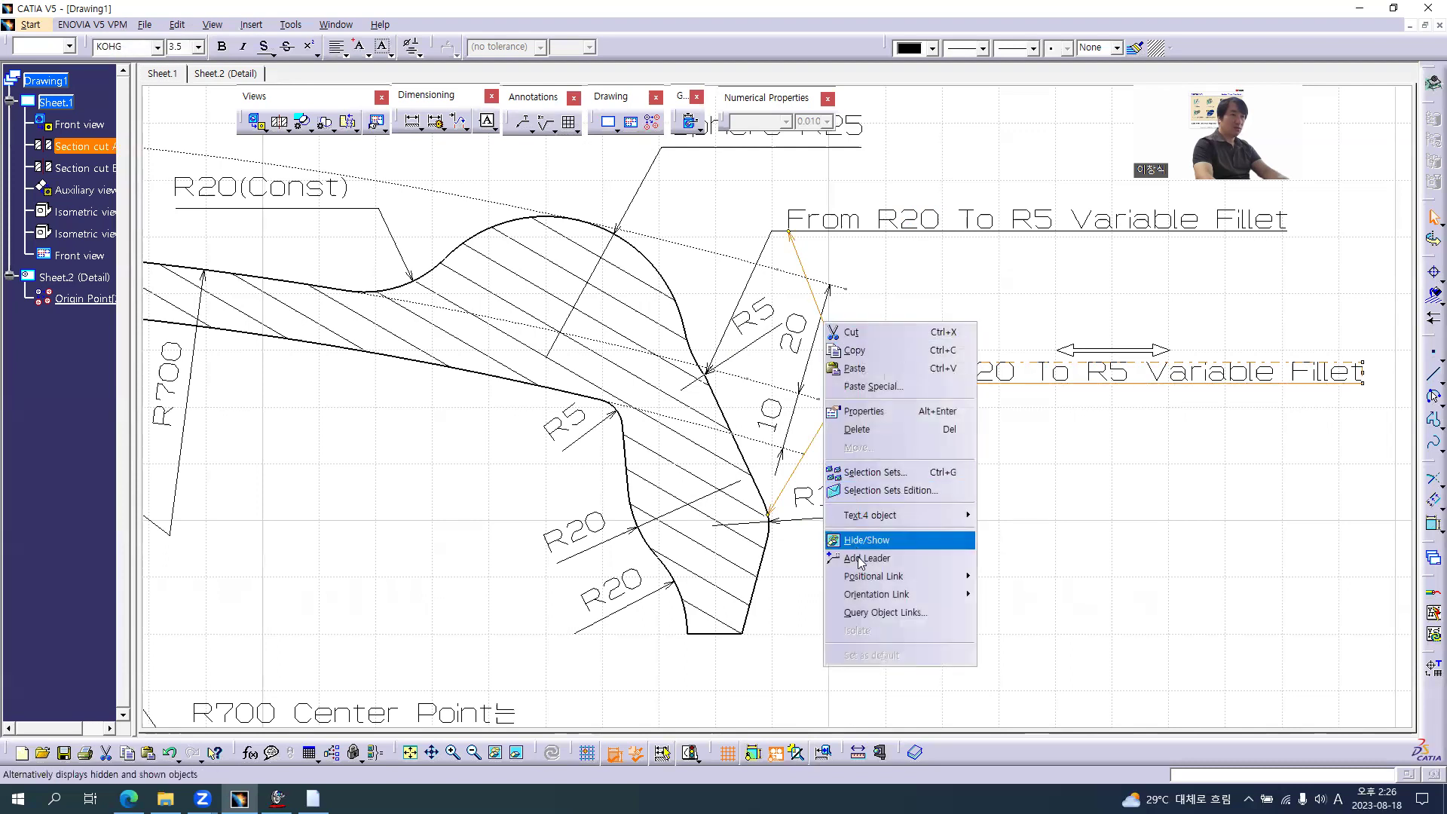
{"action": "key", "text": "Escape"}
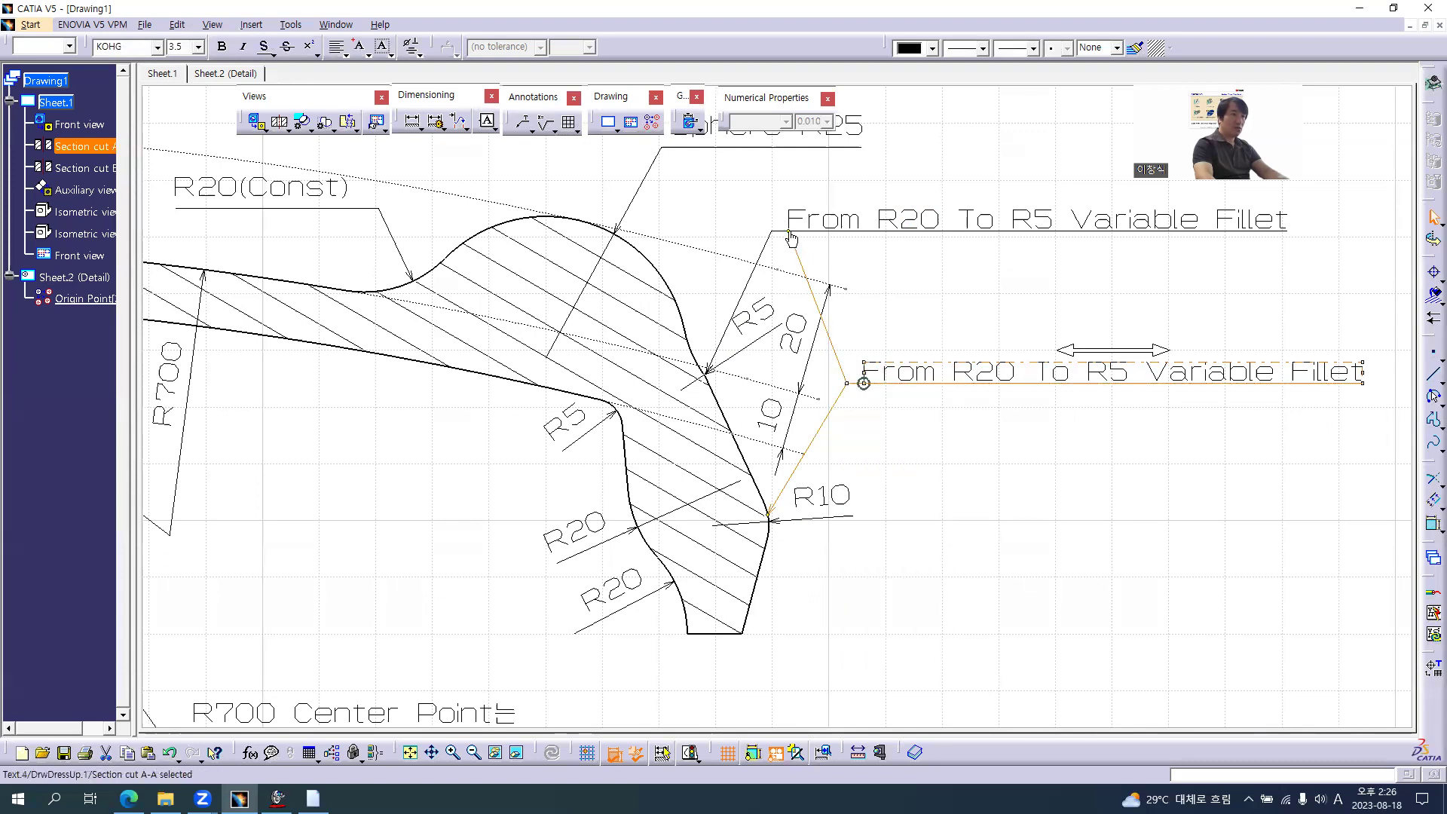
{"action": "right_click", "coordinate": [790, 240]}
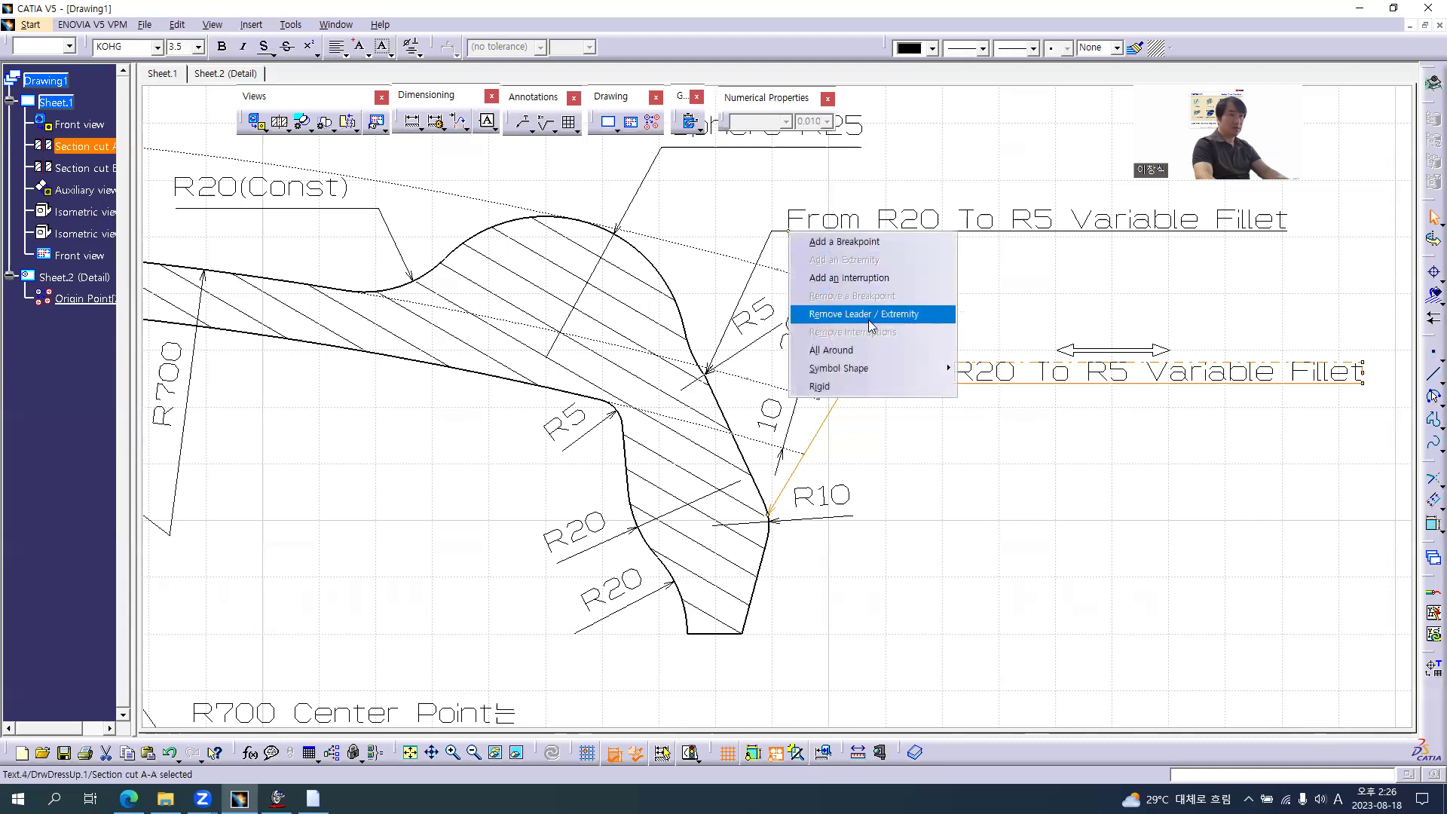
{"action": "left_click", "coordinate": [869, 315]}
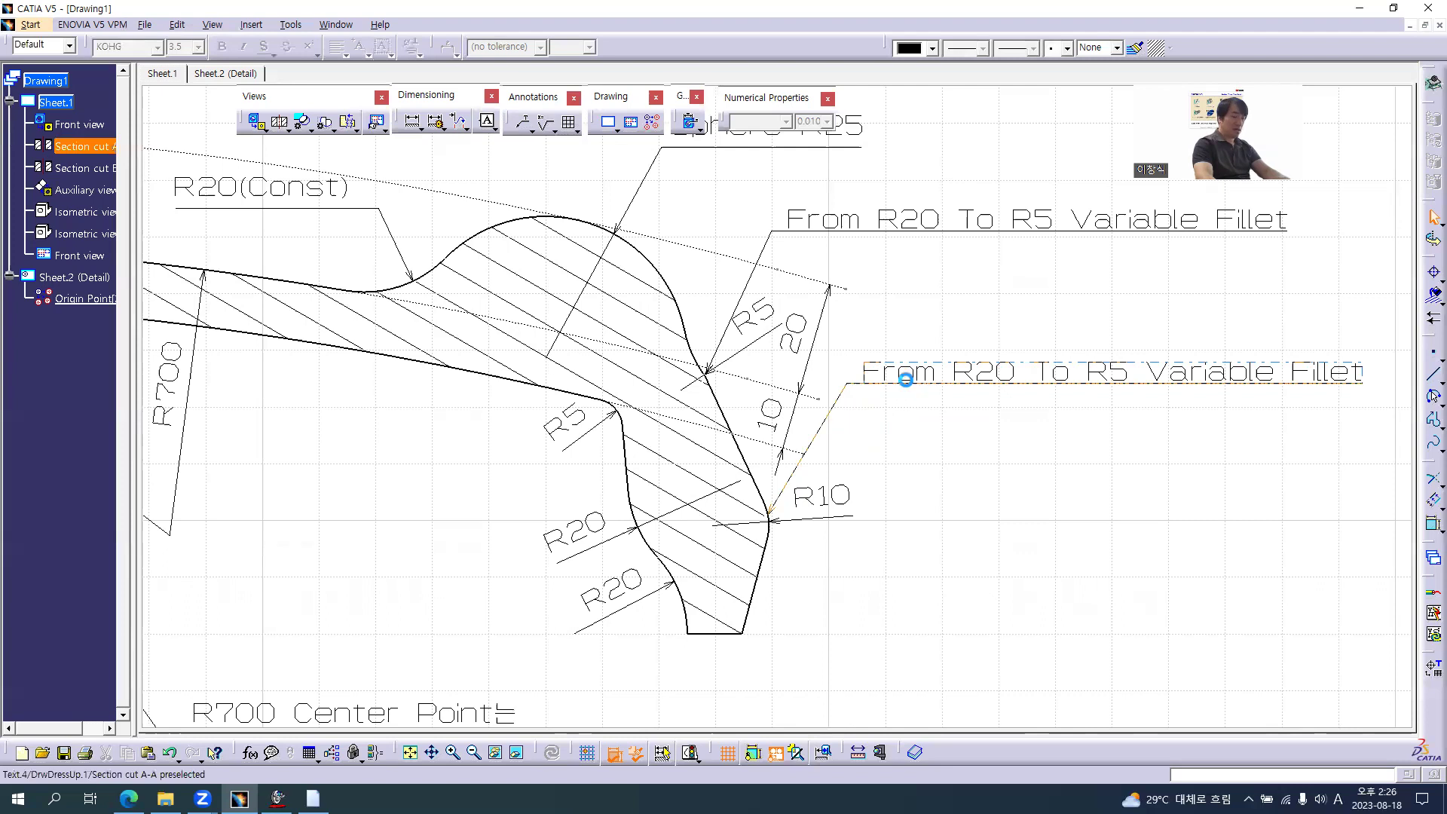
Following the reference PDF, move the copied text below and to the right of the R10 fillet
{"action": "left_click_drag", "start_coordinate": [904, 379], "coordinate": [916, 411]}
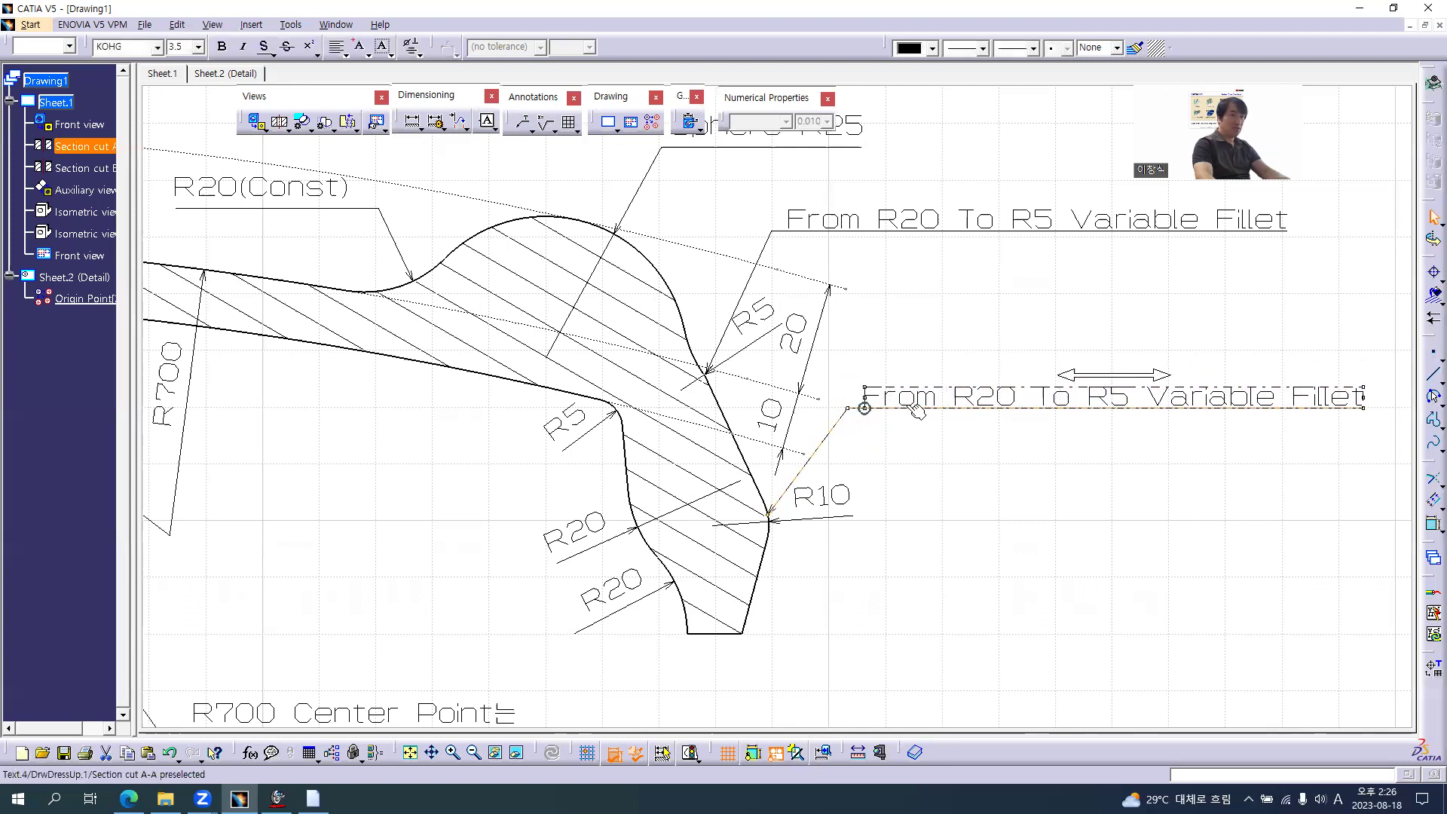
{"action": "key", "text": "alt+Tab"}
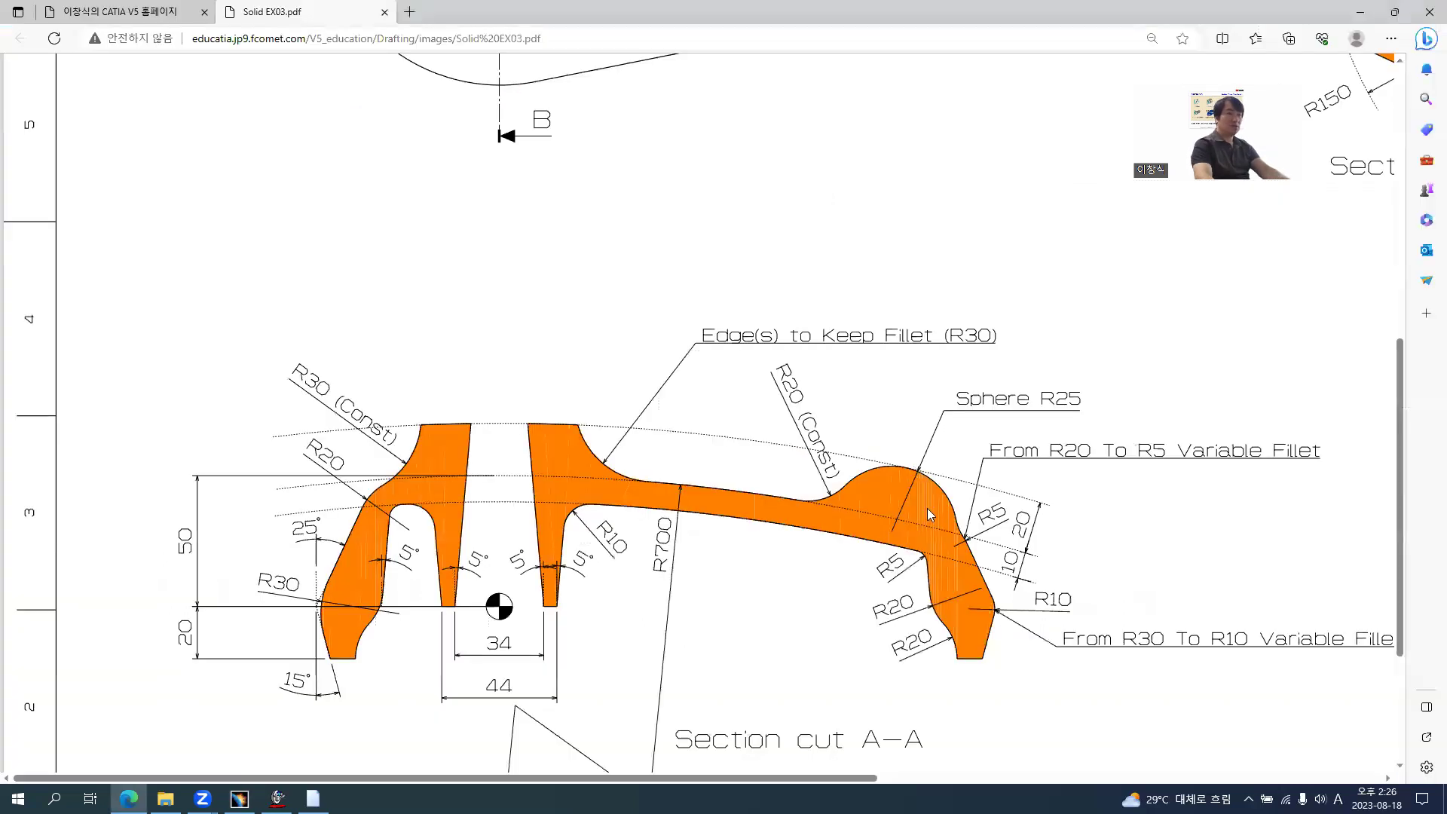
{"action": "scroll", "coordinate": [1147, 642], "scroll_direction": "up", "scroll_amount": 2, "text": "ctrl"}
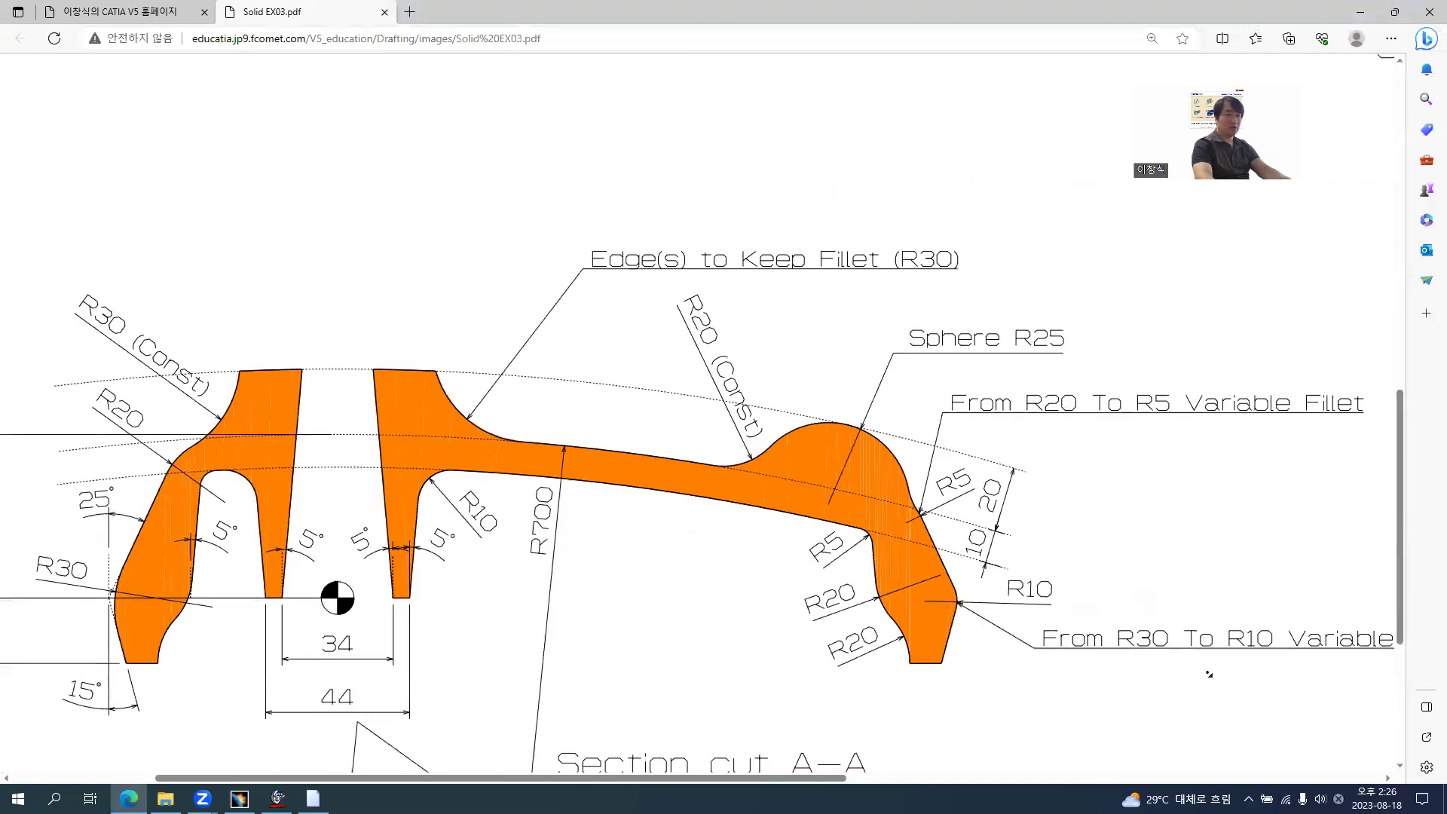
{"action": "scroll", "coordinate": [1208, 669], "scroll_direction": "right", "scroll_amount": 10}
{"action": "scroll", "coordinate": [1207, 668], "scroll_direction": "down", "scroll_amount": 4}
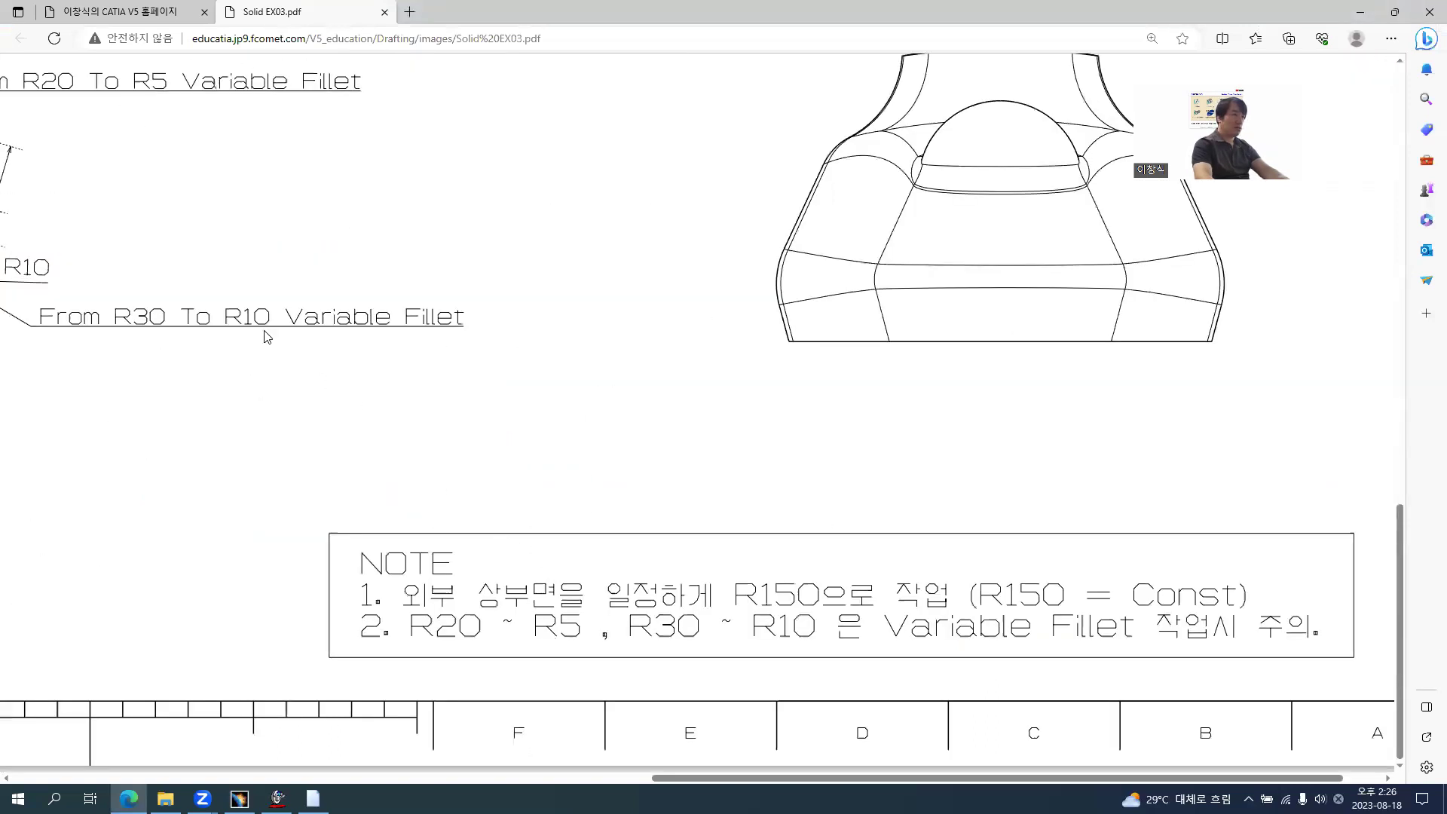
{"action": "scroll", "coordinate": [237, 332], "scroll_direction": "left", "scroll_amount": 8}
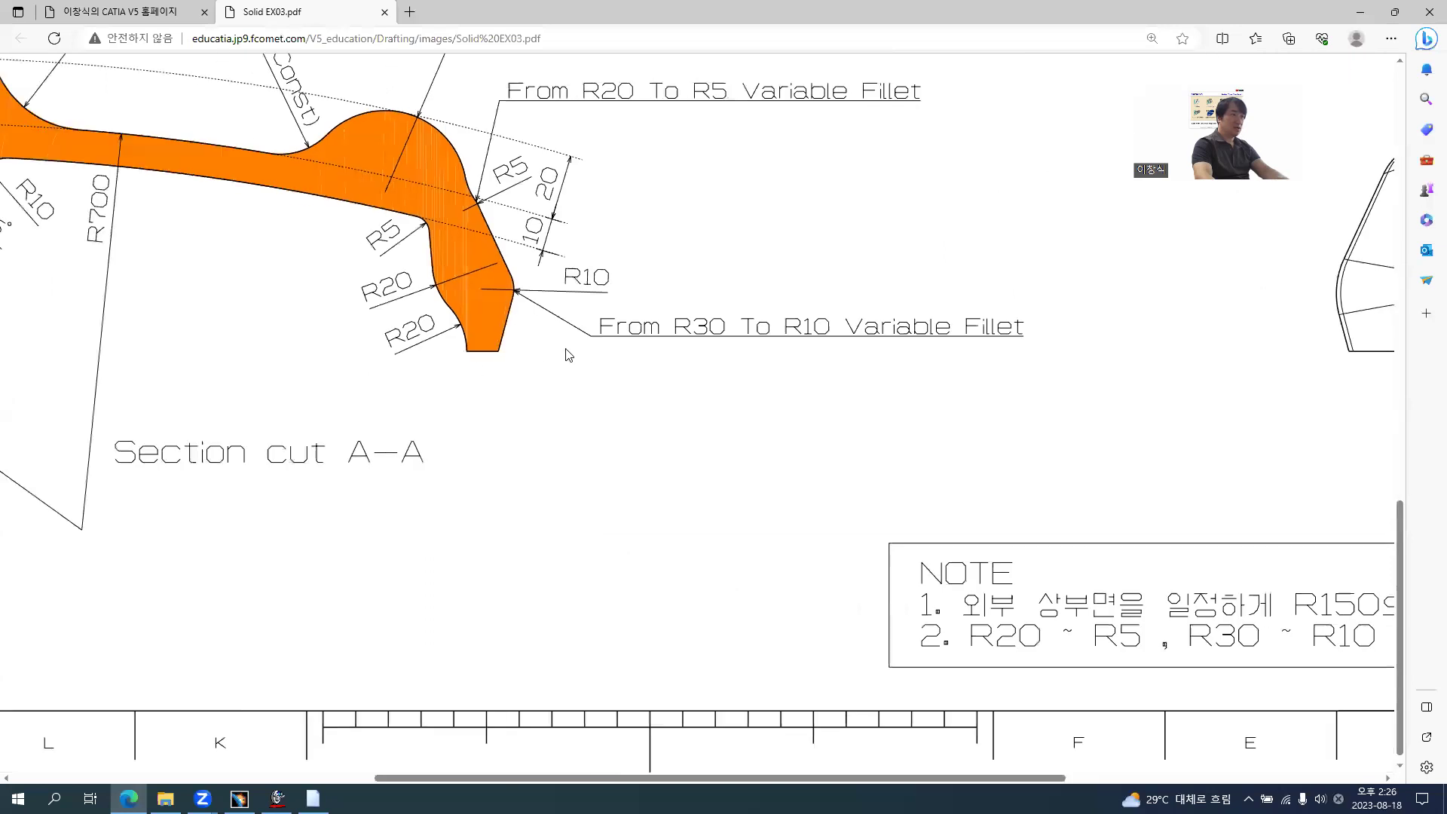
{"action": "scroll", "coordinate": [568, 355], "scroll_direction": "up", "scroll_amount": 2}
{"action": "key", "text": "alt+Tab"}
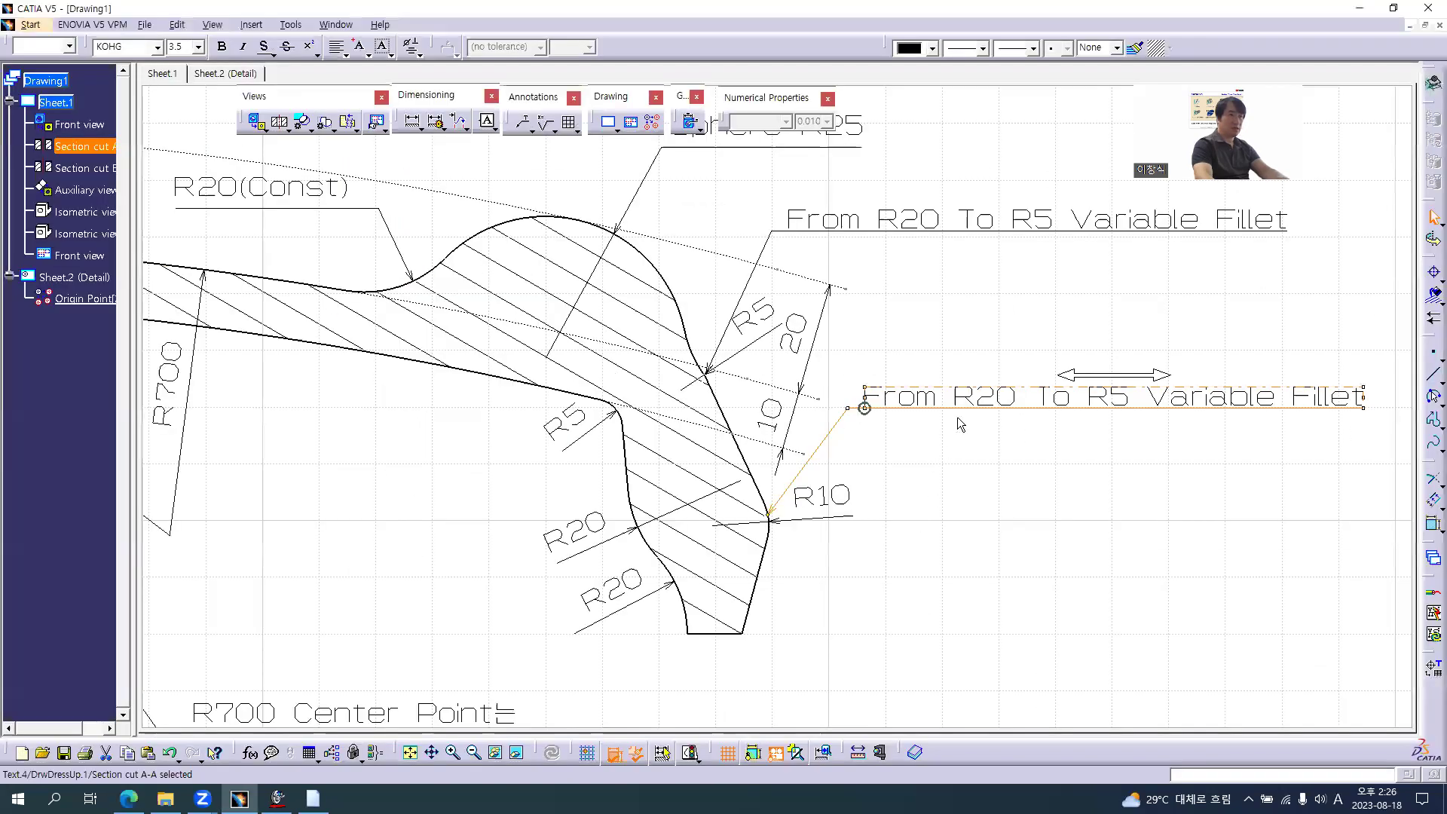
{"action": "left_click_drag", "start_coordinate": [959, 409], "coordinate": [962, 586]}
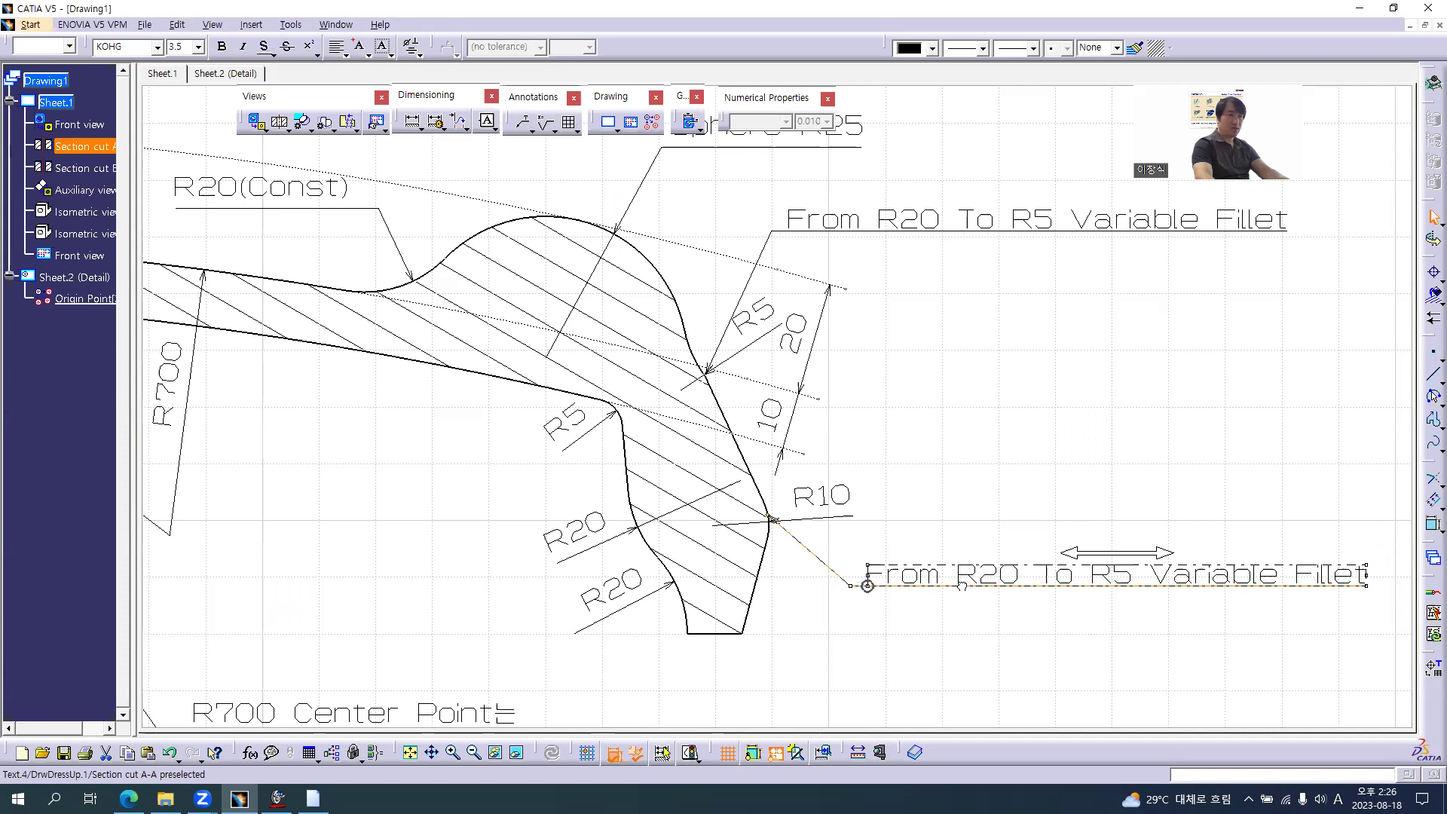
Change the copied leader text to "From R30 To R10 Variable Fillet" and accept it
{"action": "double_click", "coordinate": [968, 577]}
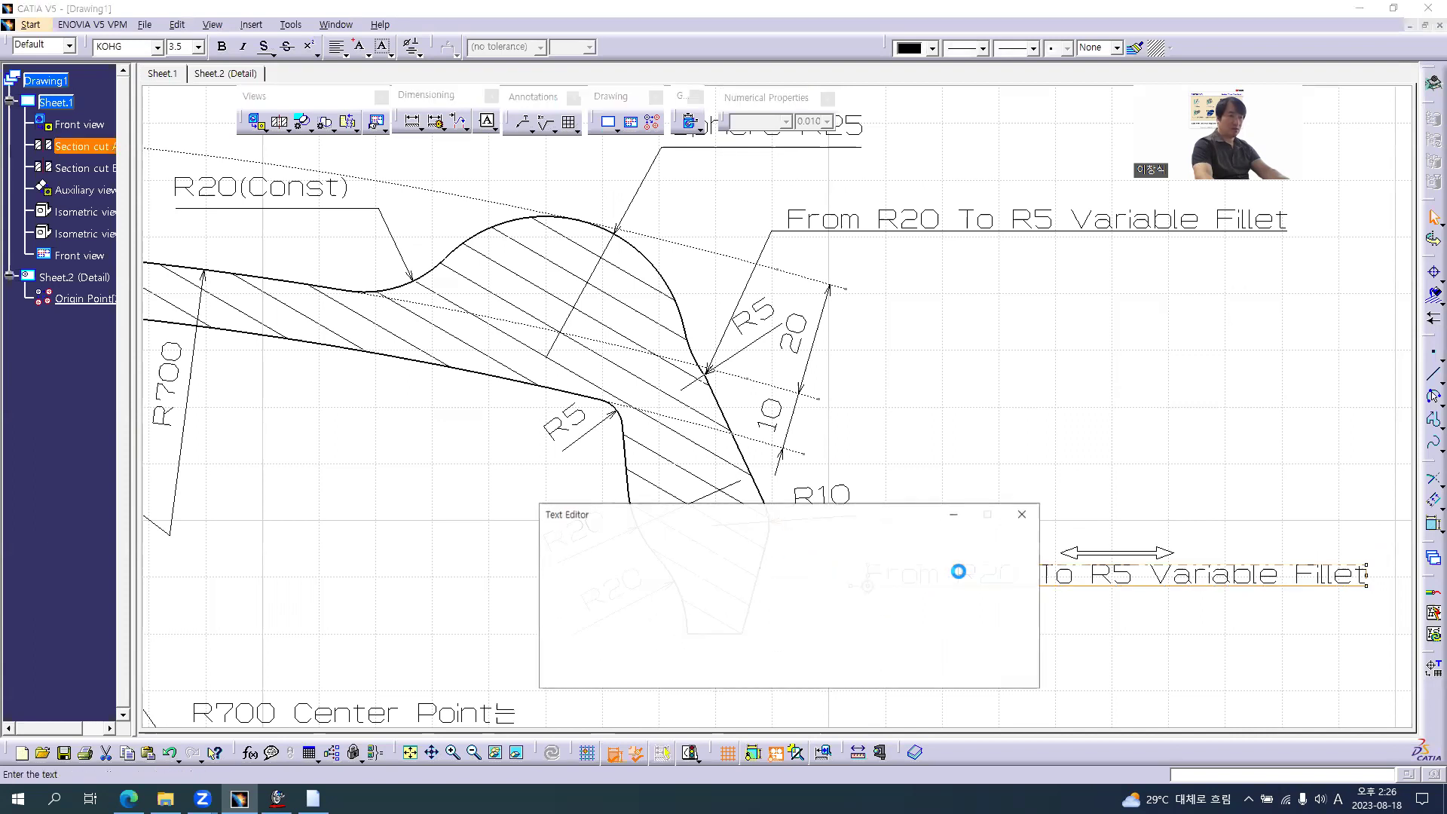
{"action": "left_click", "coordinate": [582, 539]}
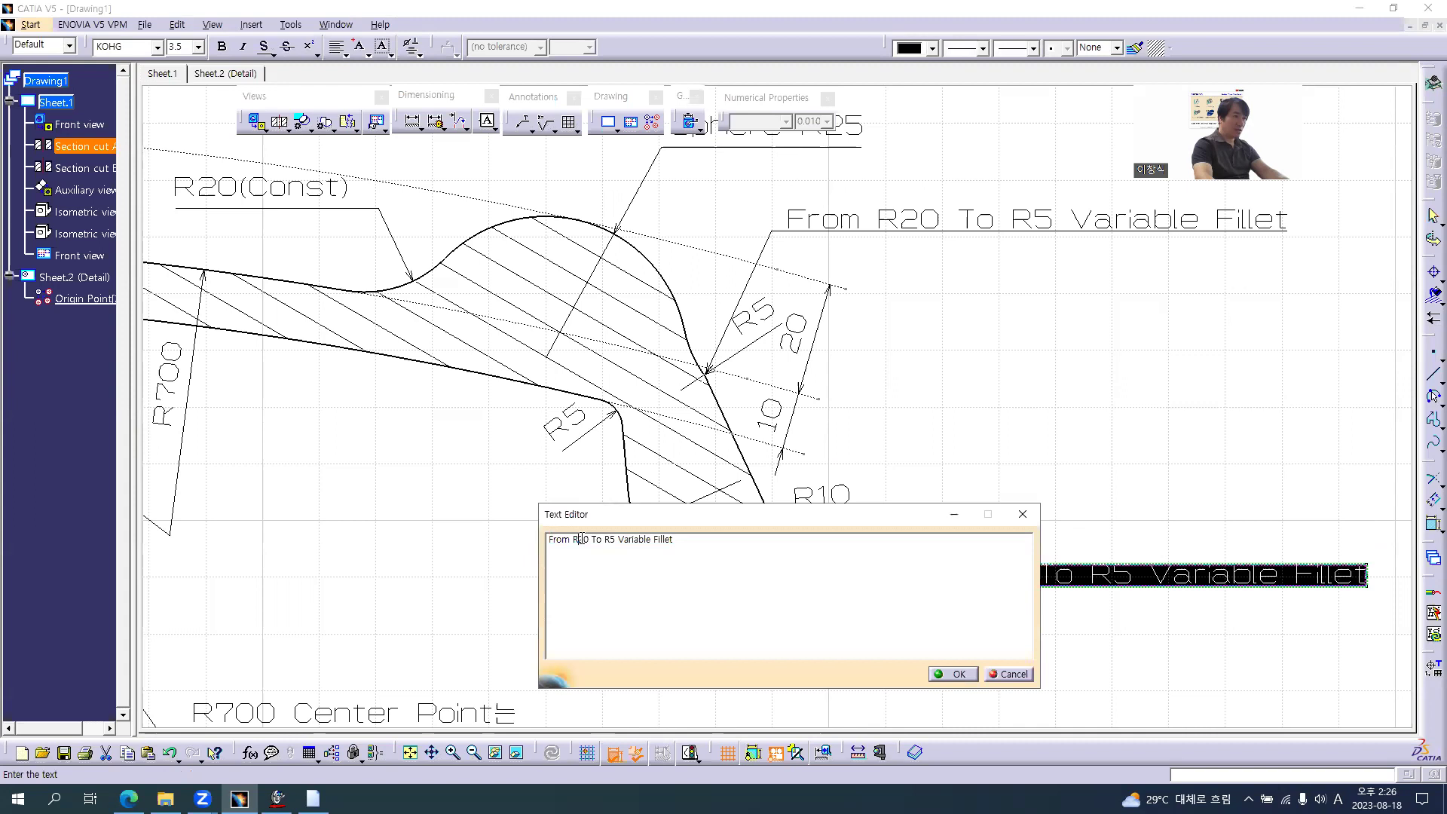
{"action": "left_click_drag", "start_coordinate": [579, 540], "coordinate": [586, 539]}
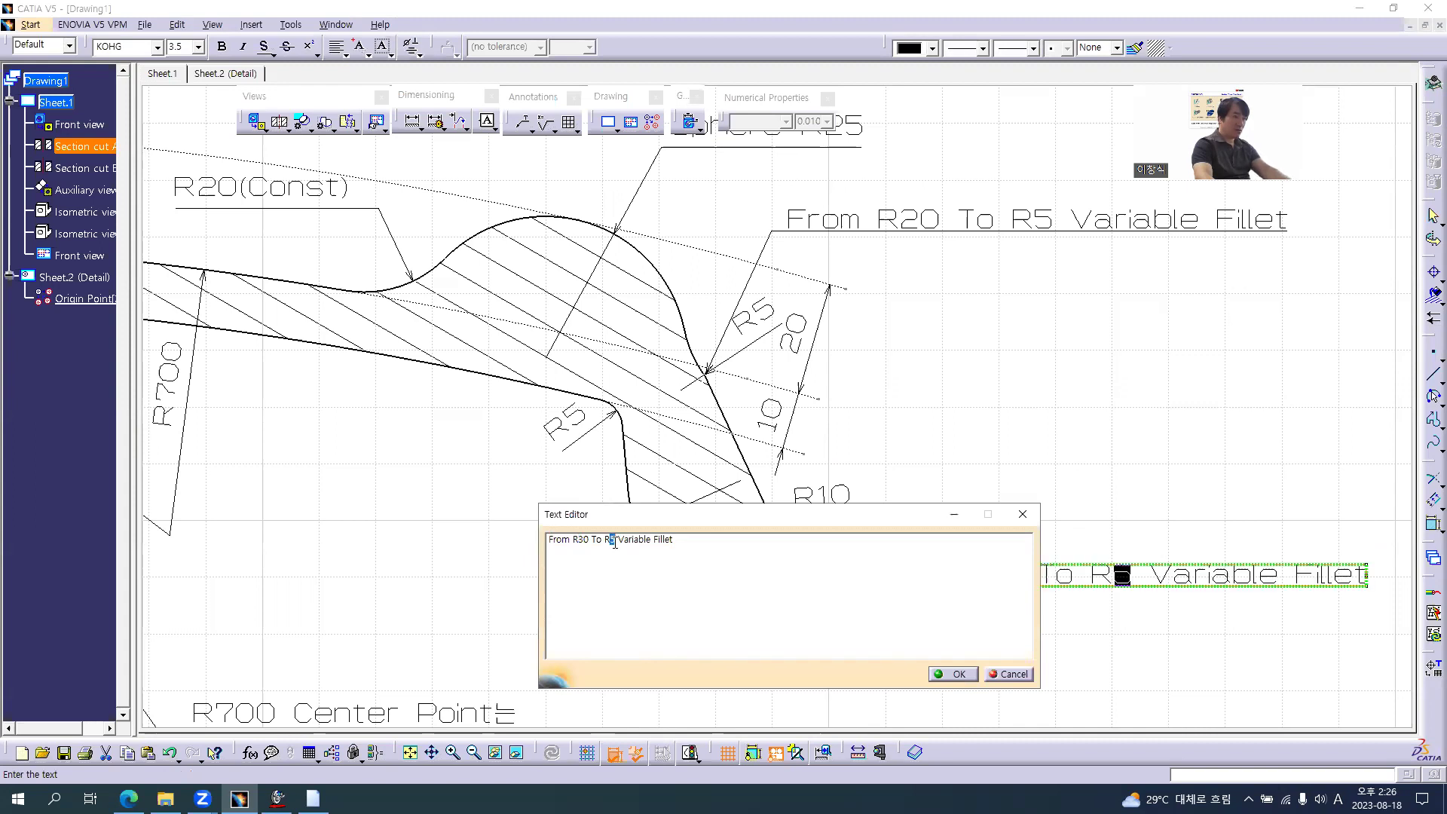
{"action": "type", "text": "10"}
{"action": "key", "text": "Return"}
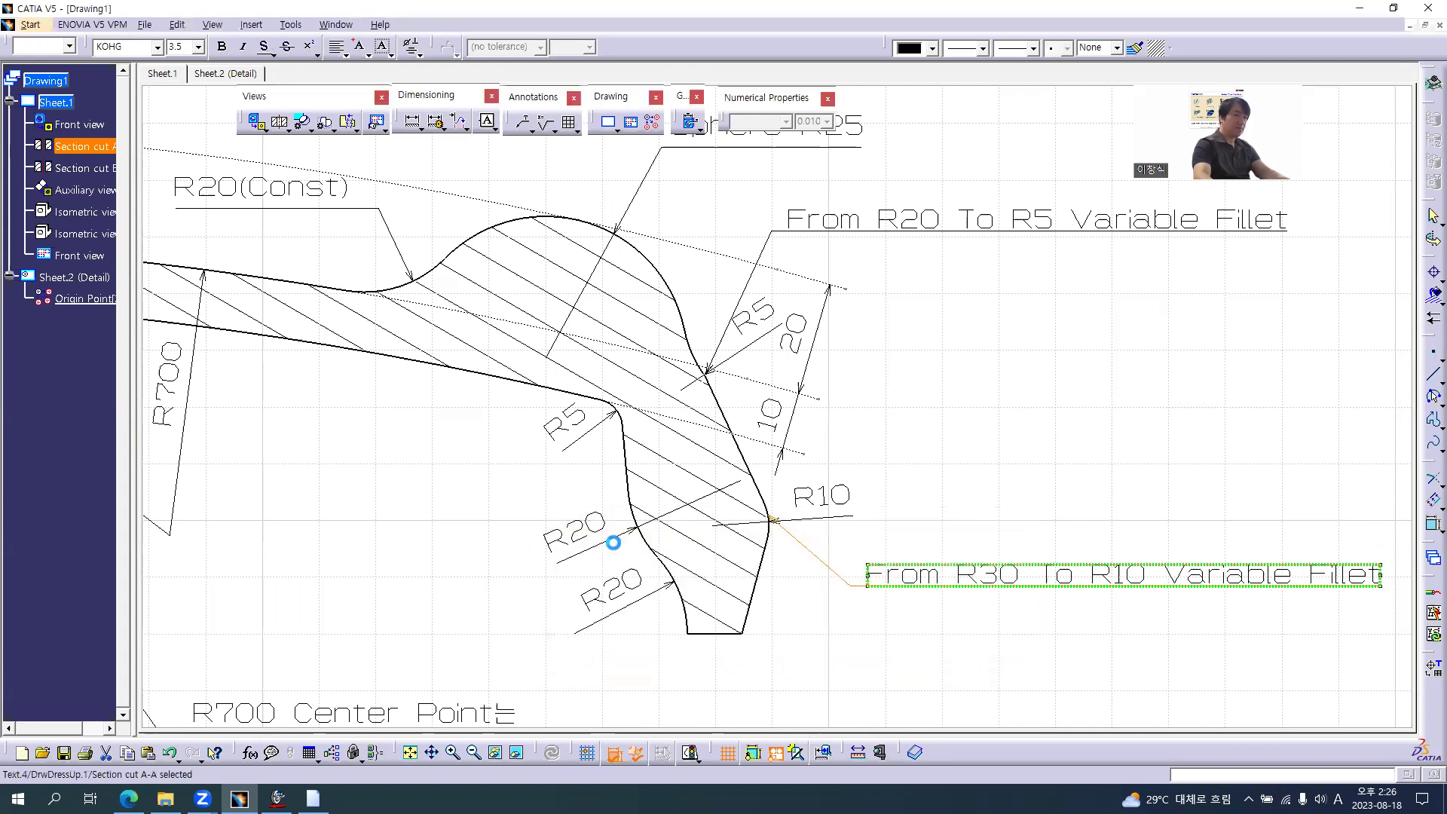
Tilt the outer R10 dimension line slightly upward around its fillet
{"action": "mouse_move", "coordinate": [624, 547]}
{"action": "middle_mouse_down"}
{"action": "mouse_move", "coordinate": [725, 316]}
{"action": "mouse_move", "coordinate": [681, 383]}
{"action": "middle_mouse_up"}
{"action": "left_click", "coordinate": [680, 361]}
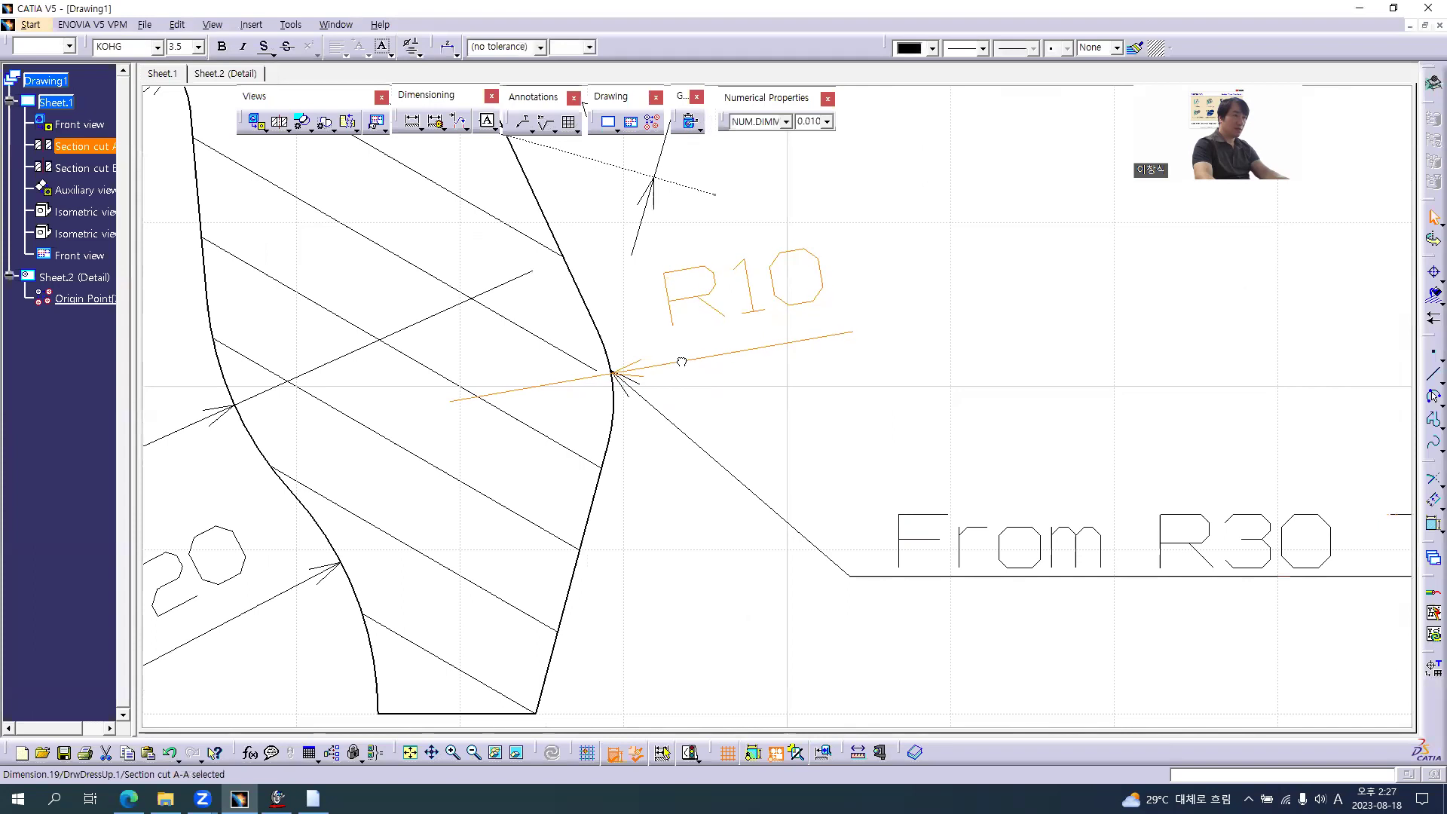
{"action": "left_click_drag", "start_coordinate": [681, 362], "coordinate": [681, 357]}
{"action": "left_click", "coordinate": [905, 393]}
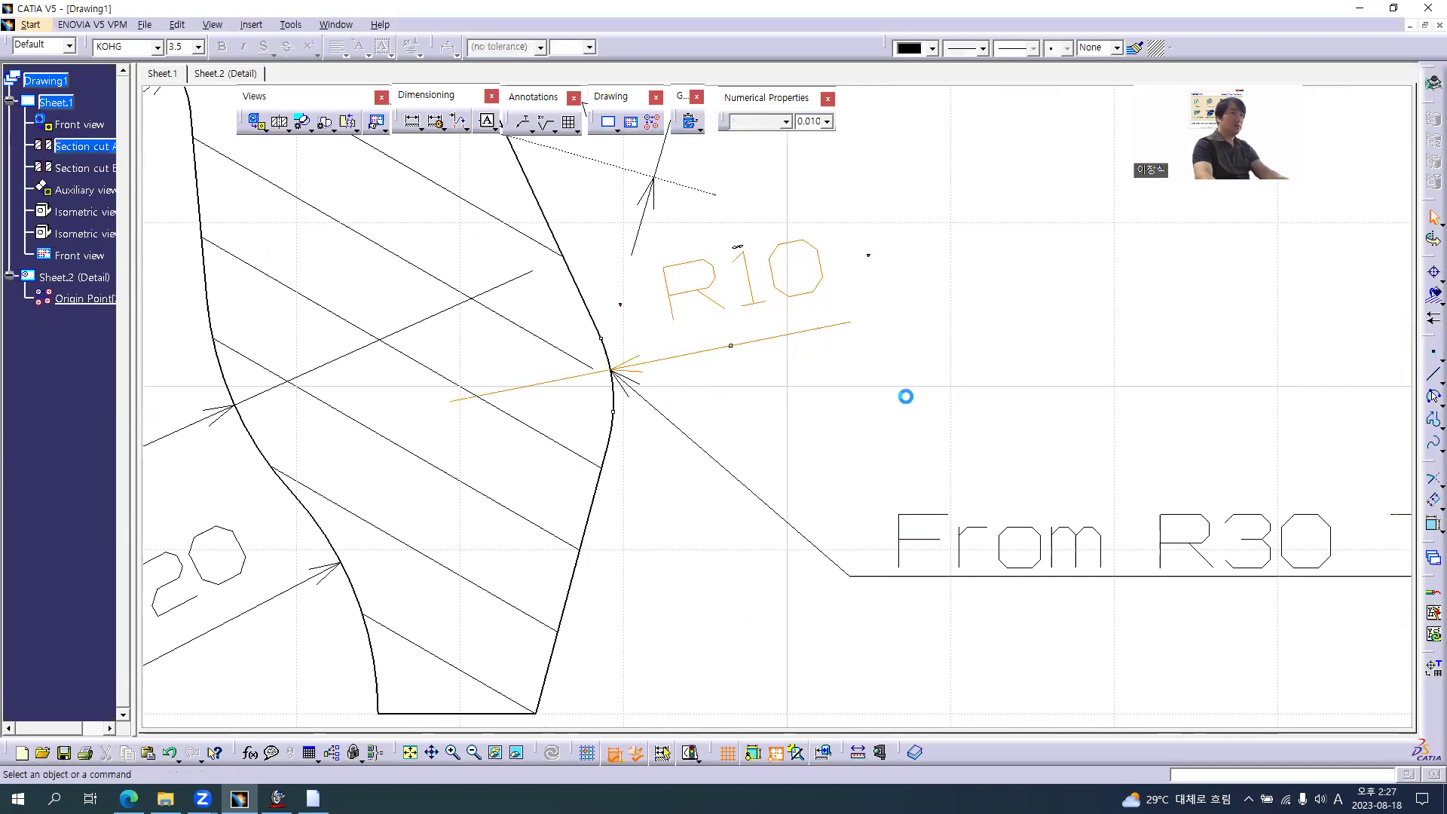
Compare the Section Cut A-A dimensions and leader annotations with the reference PDF
{"action": "middle_click_drag", "start_coordinate": [904, 394], "coordinate": [607, 457]}
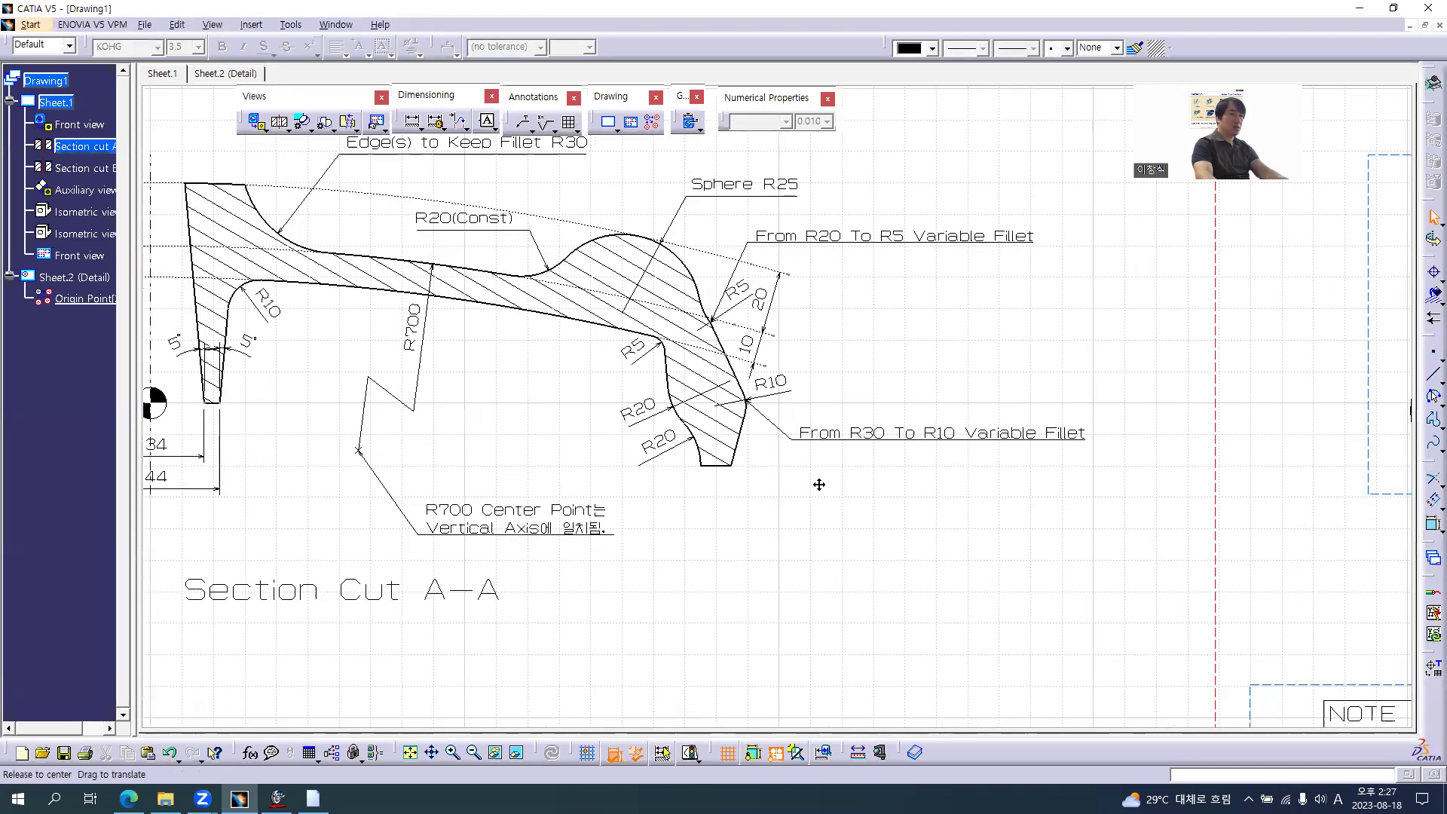
{"action": "middle_click_drag", "start_coordinate": [819, 483], "coordinate": [739, 414]}
{"action": "key", "text": "alt+Tab"}
{"action": "scroll", "coordinate": [539, 486], "scroll_direction": "down", "scroll_amount": 2, "text": "ctrl"}
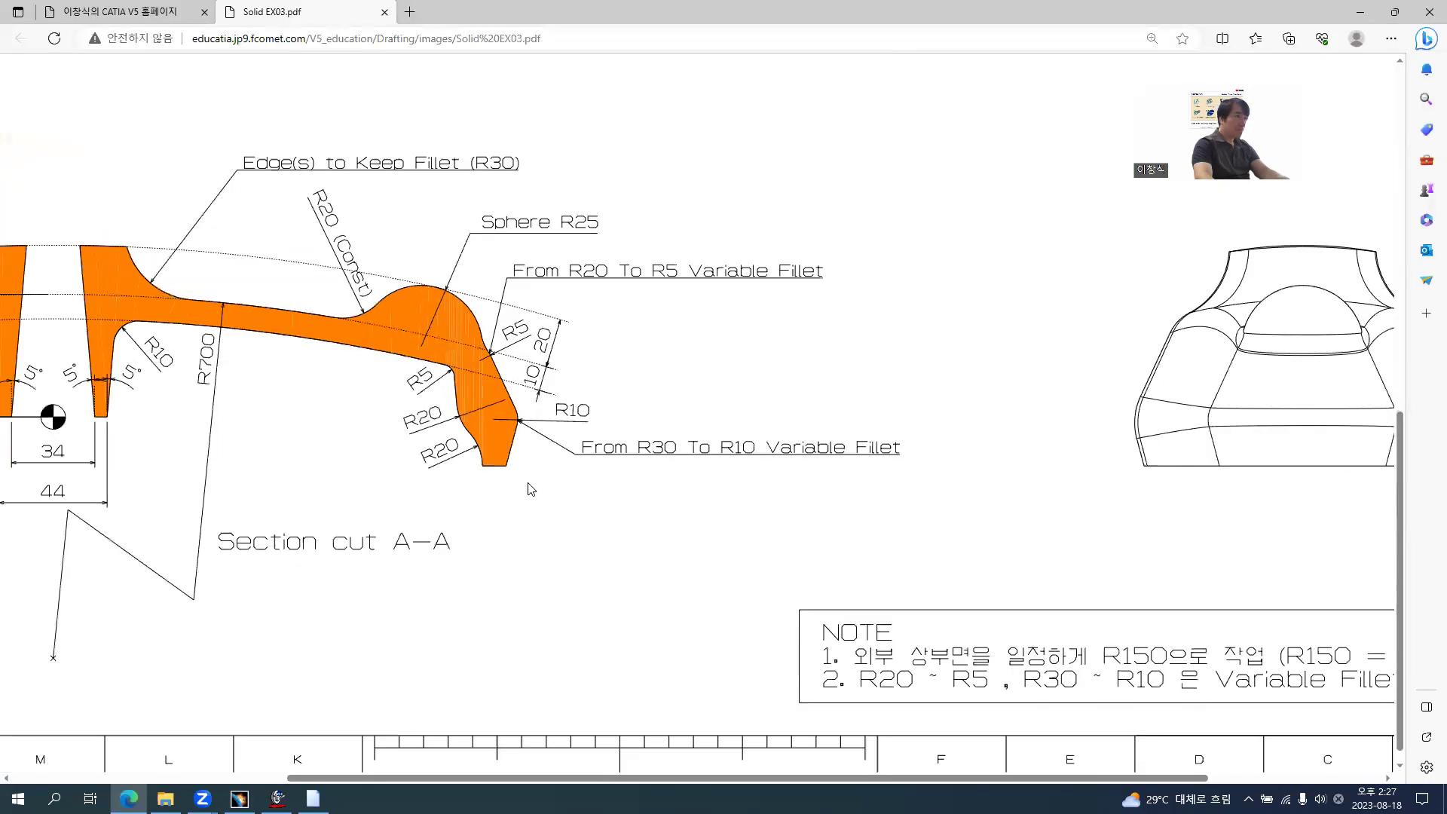
{"action": "scroll", "coordinate": [527, 489], "scroll_direction": "down", "scroll_amount": 2, "text": "ctrl"}
{"action": "scroll", "coordinate": [461, 523], "scroll_direction": "up", "scroll_amount": 2}
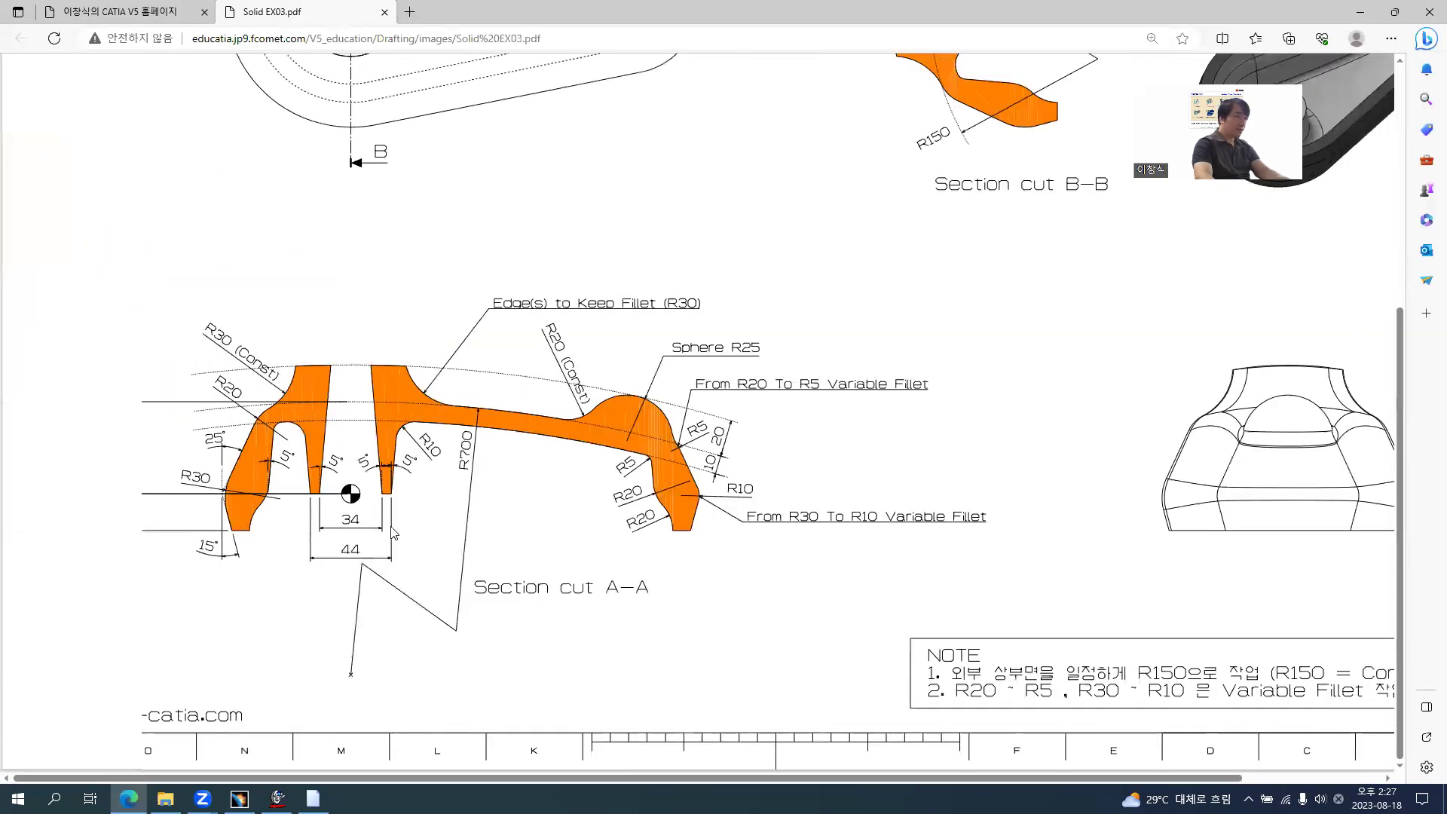
{"action": "scroll", "coordinate": [392, 533], "scroll_direction": "up", "scroll_amount": 1, "text": "ctrl"}
{"action": "key", "text": "alt+Tab"}
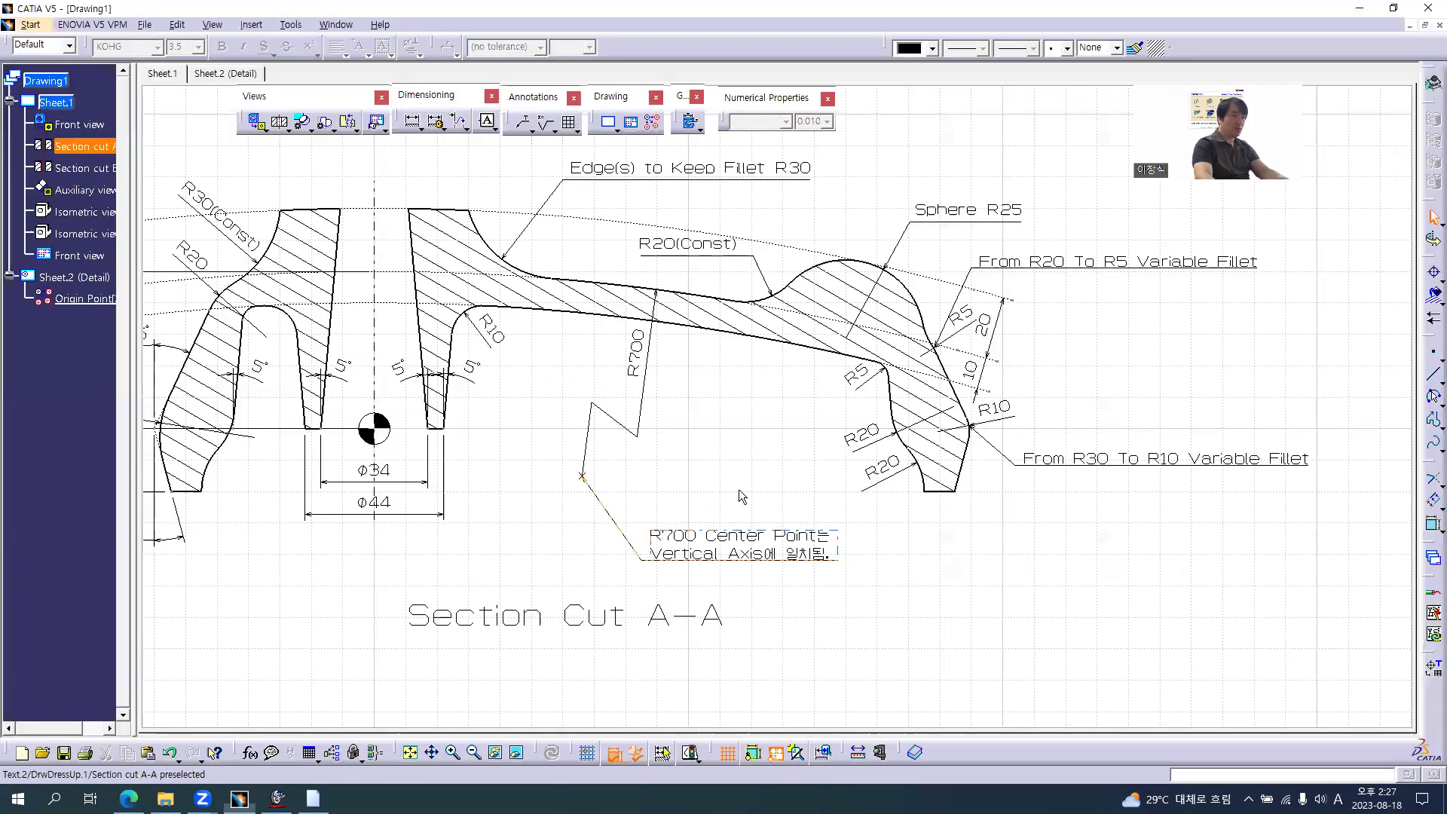
Shift the Section Cut A-A title slightly down and to the left beneath the section view
{"action": "middle_click_drag", "start_coordinate": [685, 486], "coordinate": [857, 493]}
{"action": "middle_click_drag", "start_coordinate": [751, 446], "coordinate": [758, 450]}
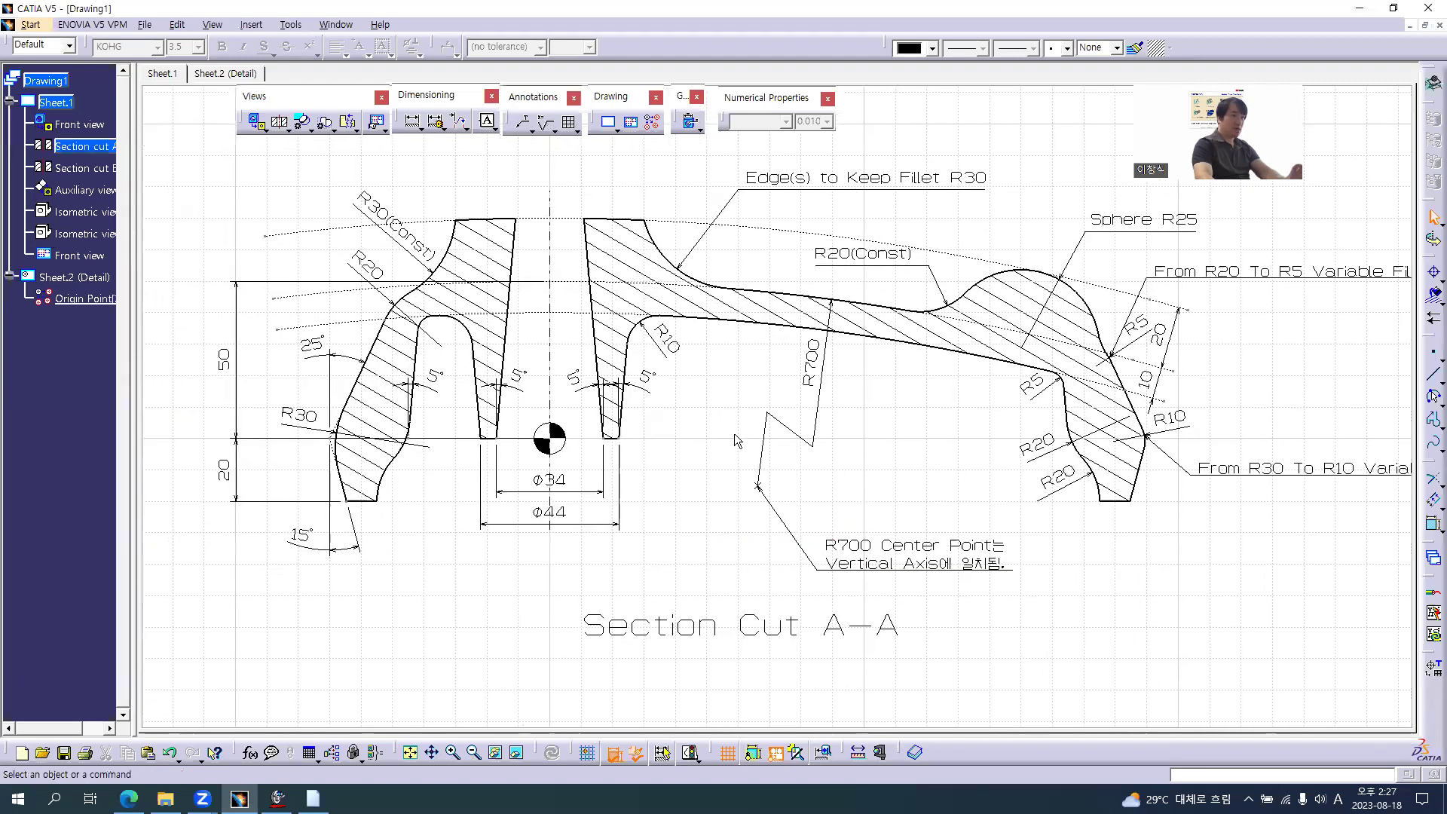
{"action": "mouse_move", "coordinate": [741, 628]}
{"action": "left_mouse_down"}
{"action": "mouse_move", "coordinate": [750, 655]}
{"action": "mouse_move", "coordinate": [734, 629]}
{"action": "left_mouse_up"}
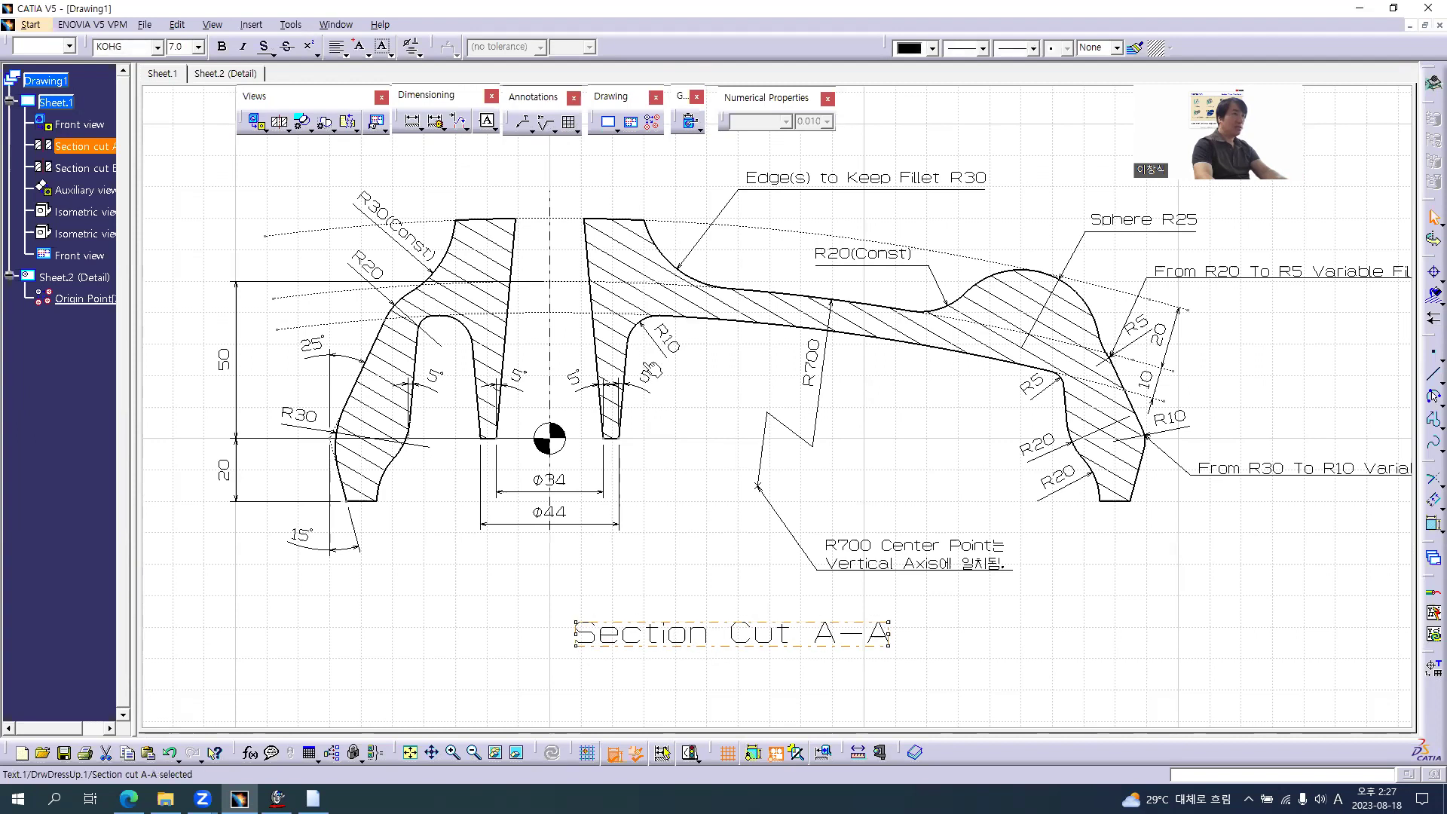
Change the Section Cut A-A pattern type from hatching to Coloring, using an orange fill
{"action": "left_click", "coordinate": [623, 299]}
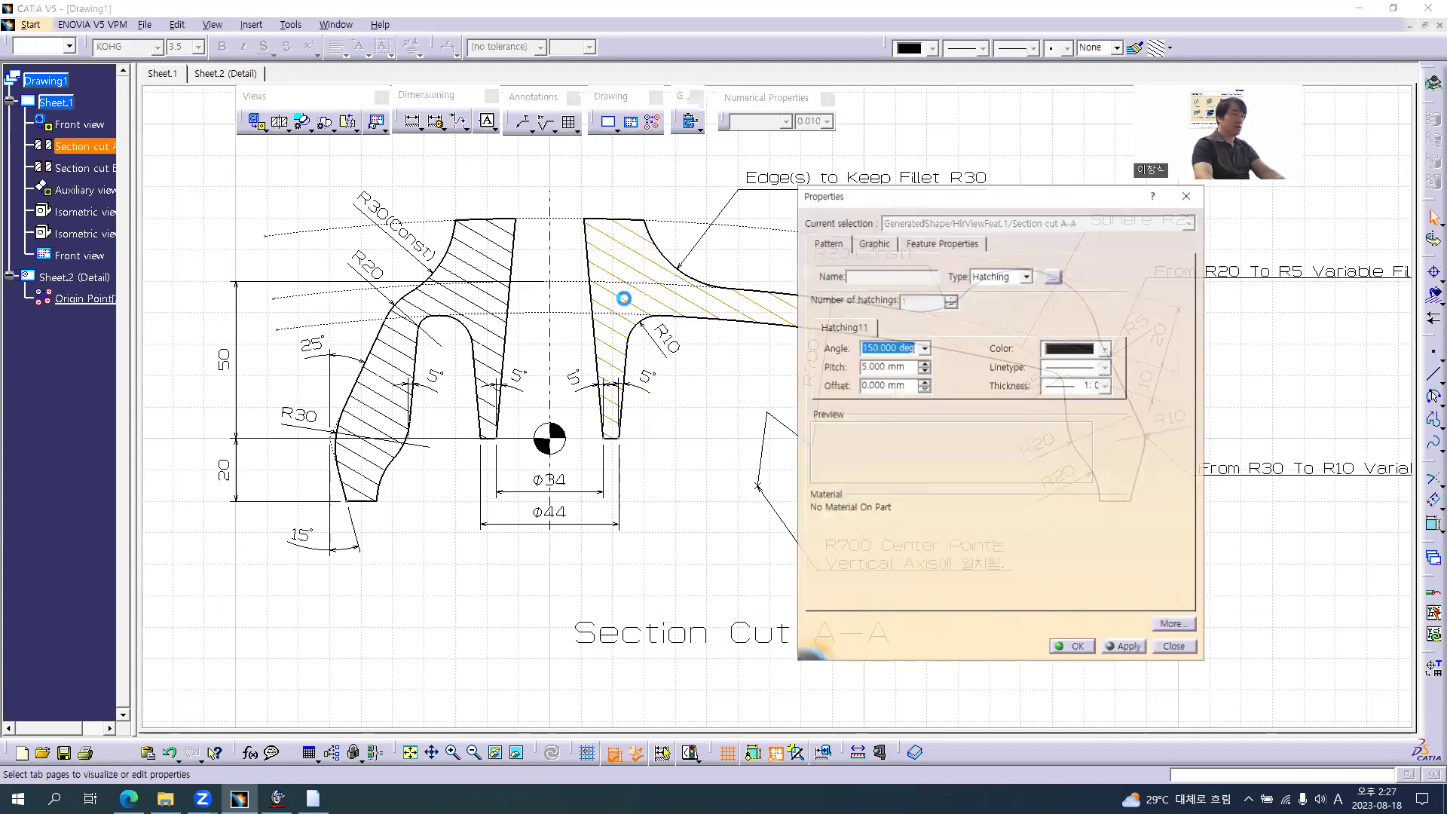
{"action": "left_click", "coordinate": [1010, 278]}
{"action": "left_click", "coordinate": [1000, 313]}
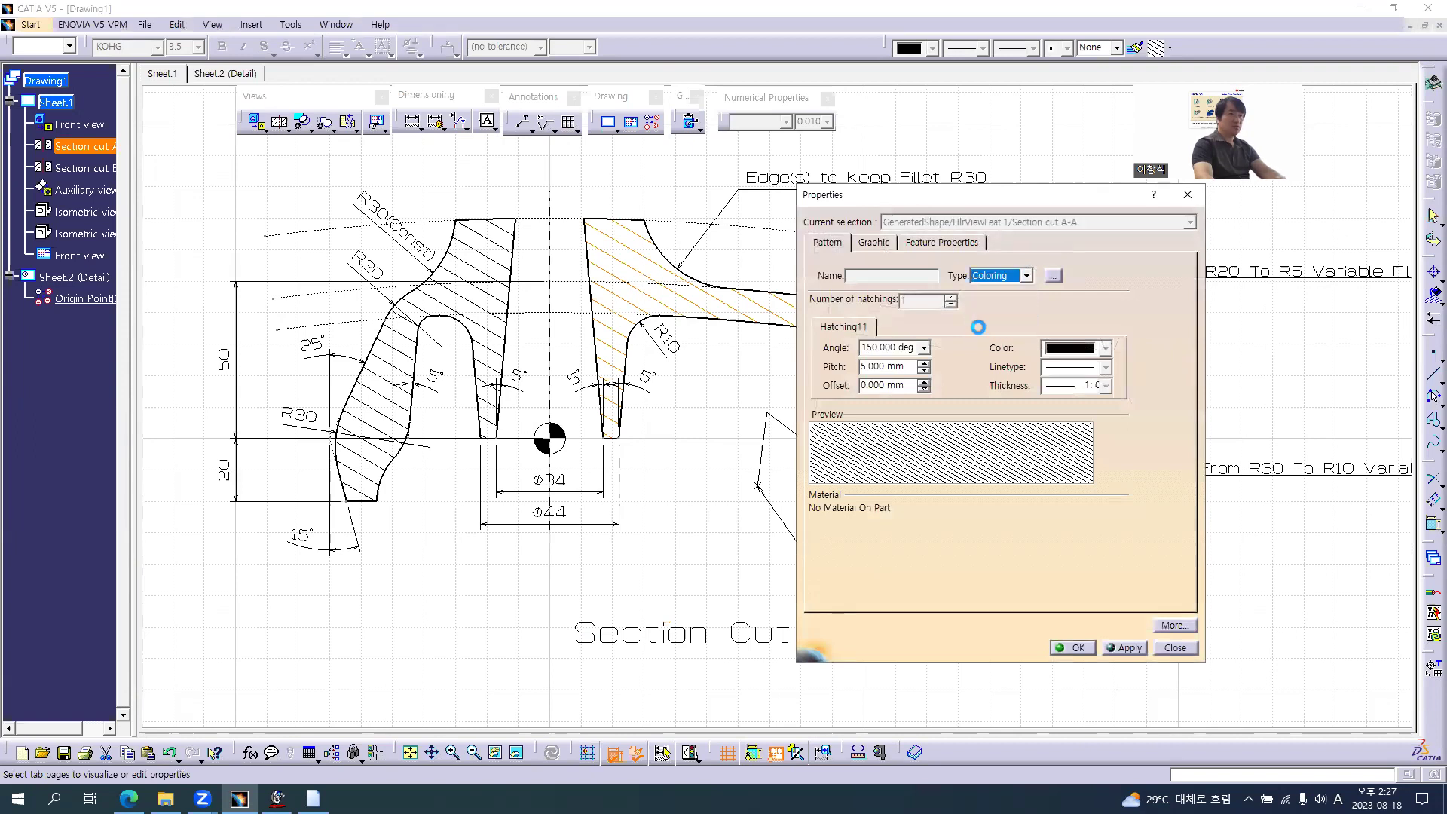
{"action": "left_click", "coordinate": [854, 316]}
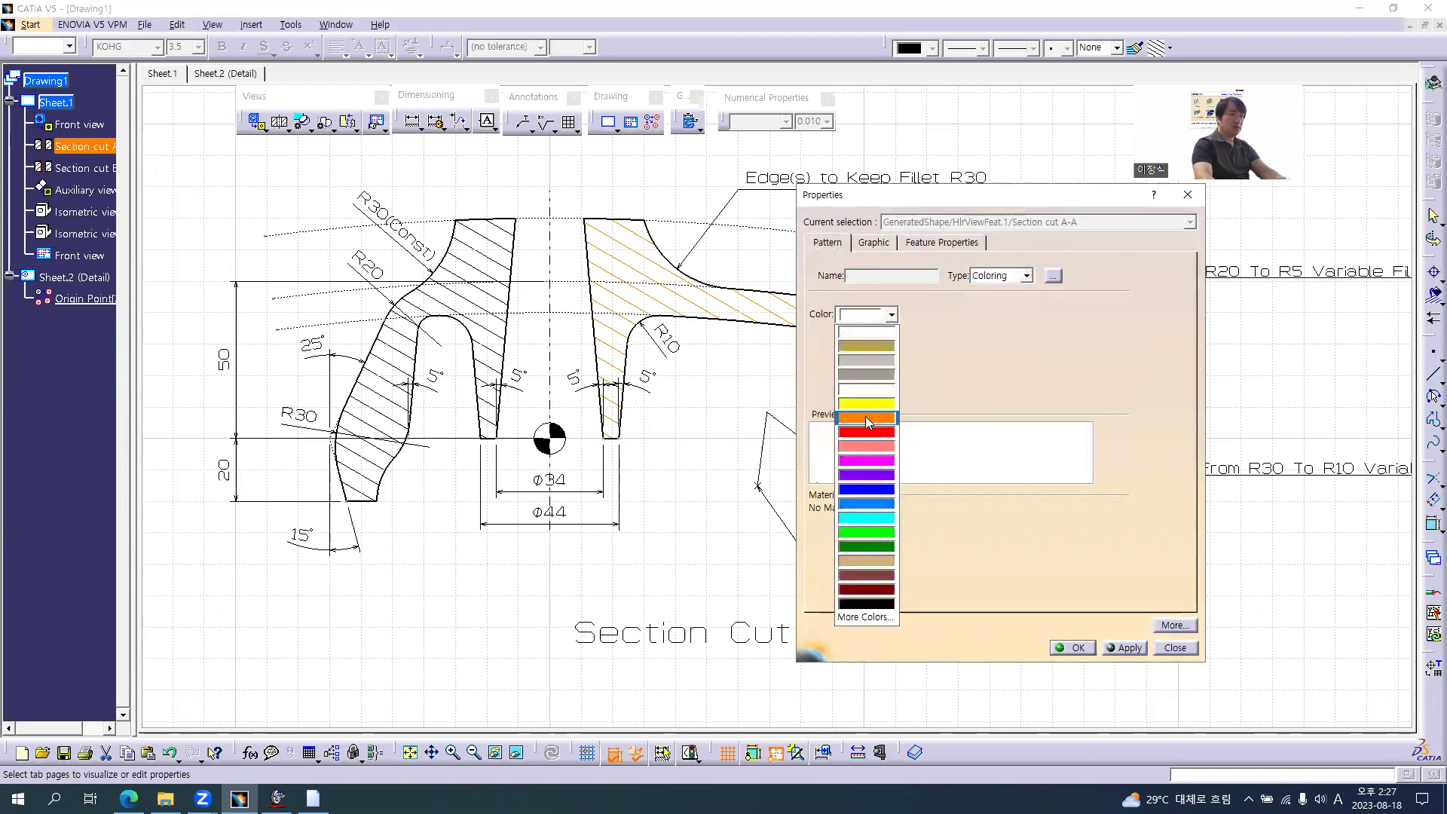
{"action": "left_click", "coordinate": [866, 417]}
{"action": "left_click", "coordinate": [1072, 647]}
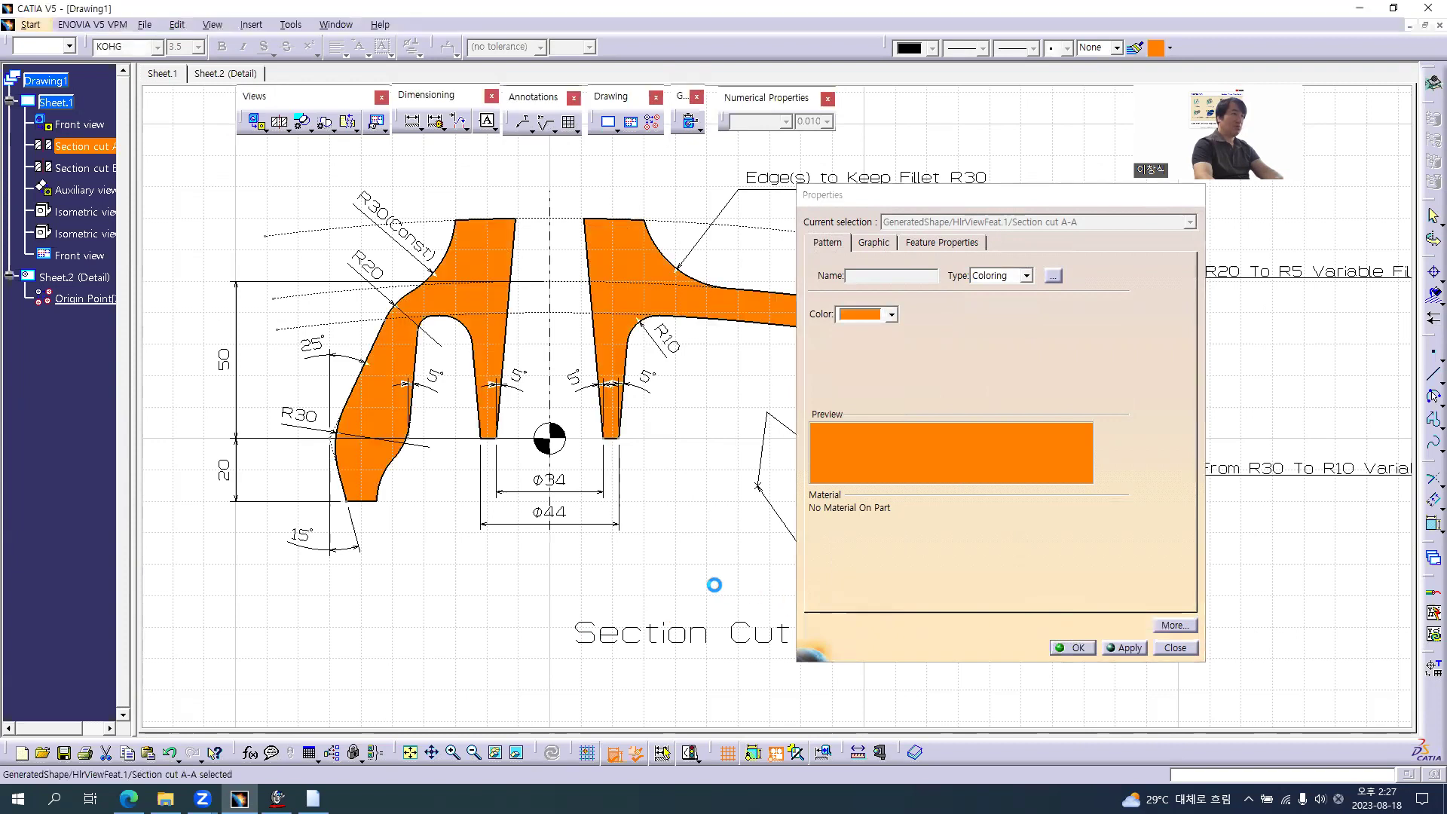
Look over Section cut B-B in the reference PDF and activate the Section Cut B-B view in the drawing
{"action": "middle_click_drag", "start_coordinate": [668, 530], "coordinate": [667, 622]}
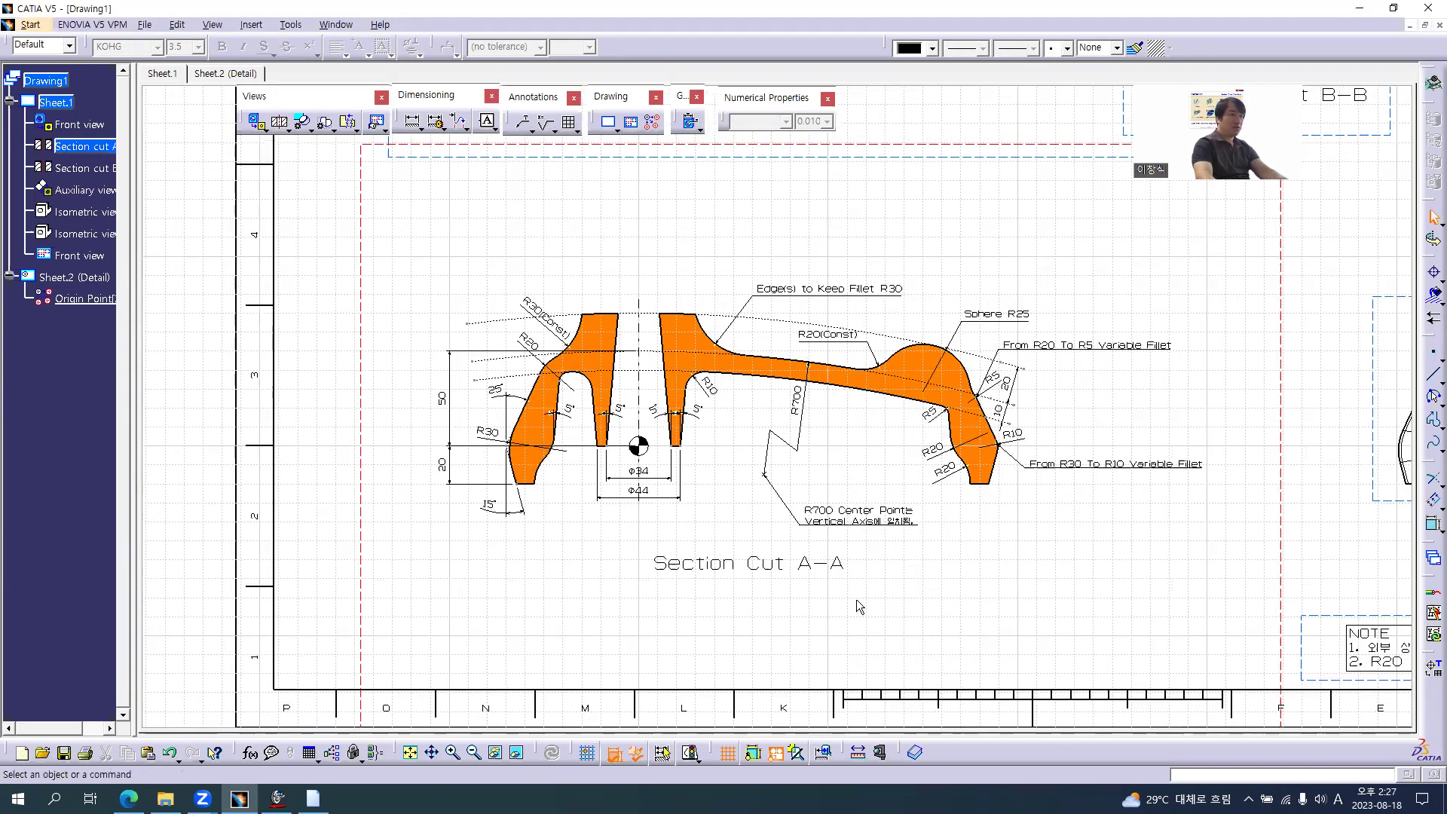
{"action": "middle_click_drag", "start_coordinate": [938, 563], "coordinate": [864, 551]}
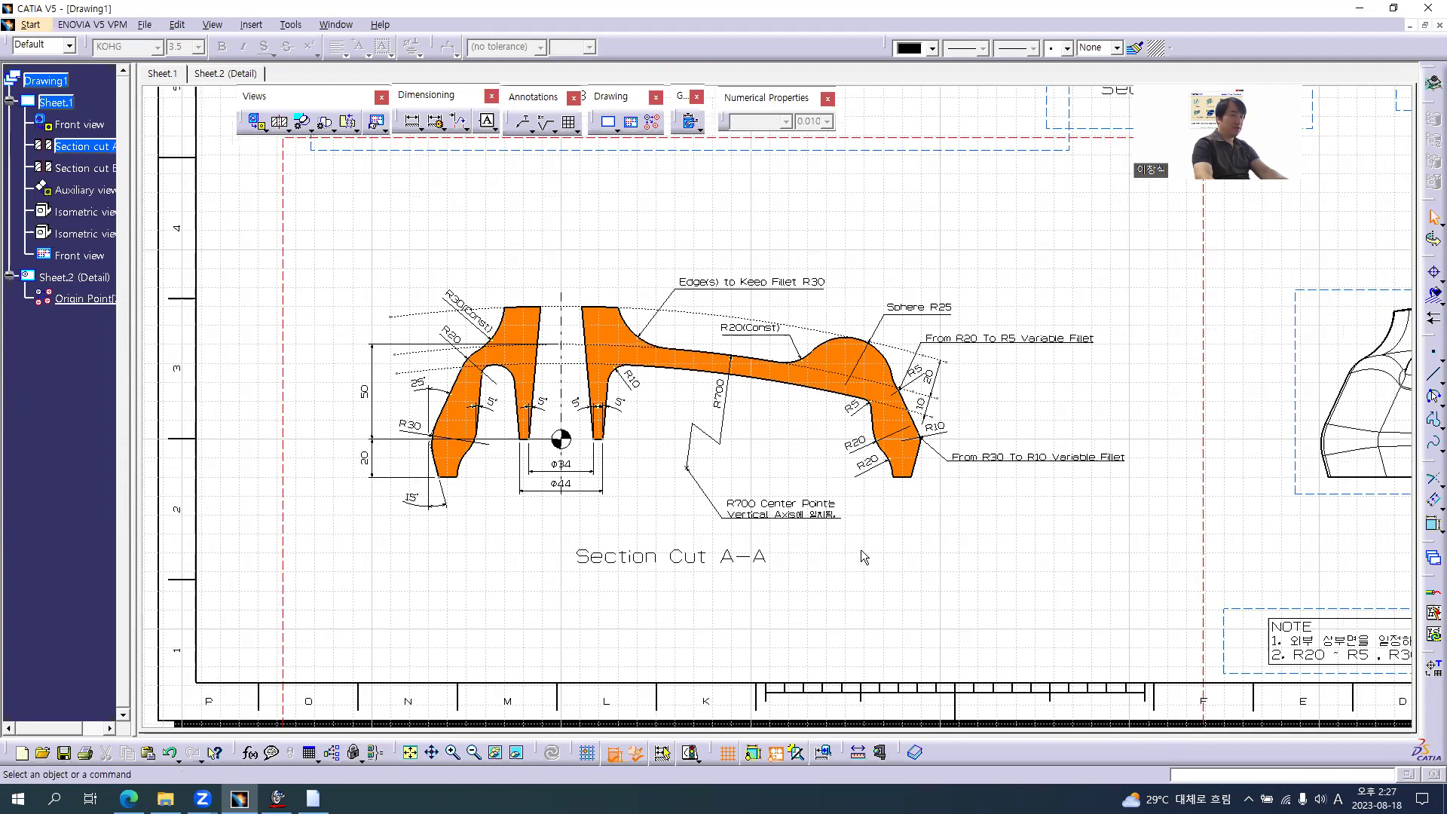
{"action": "middle_click_drag", "start_coordinate": [969, 507], "coordinate": [758, 528]}
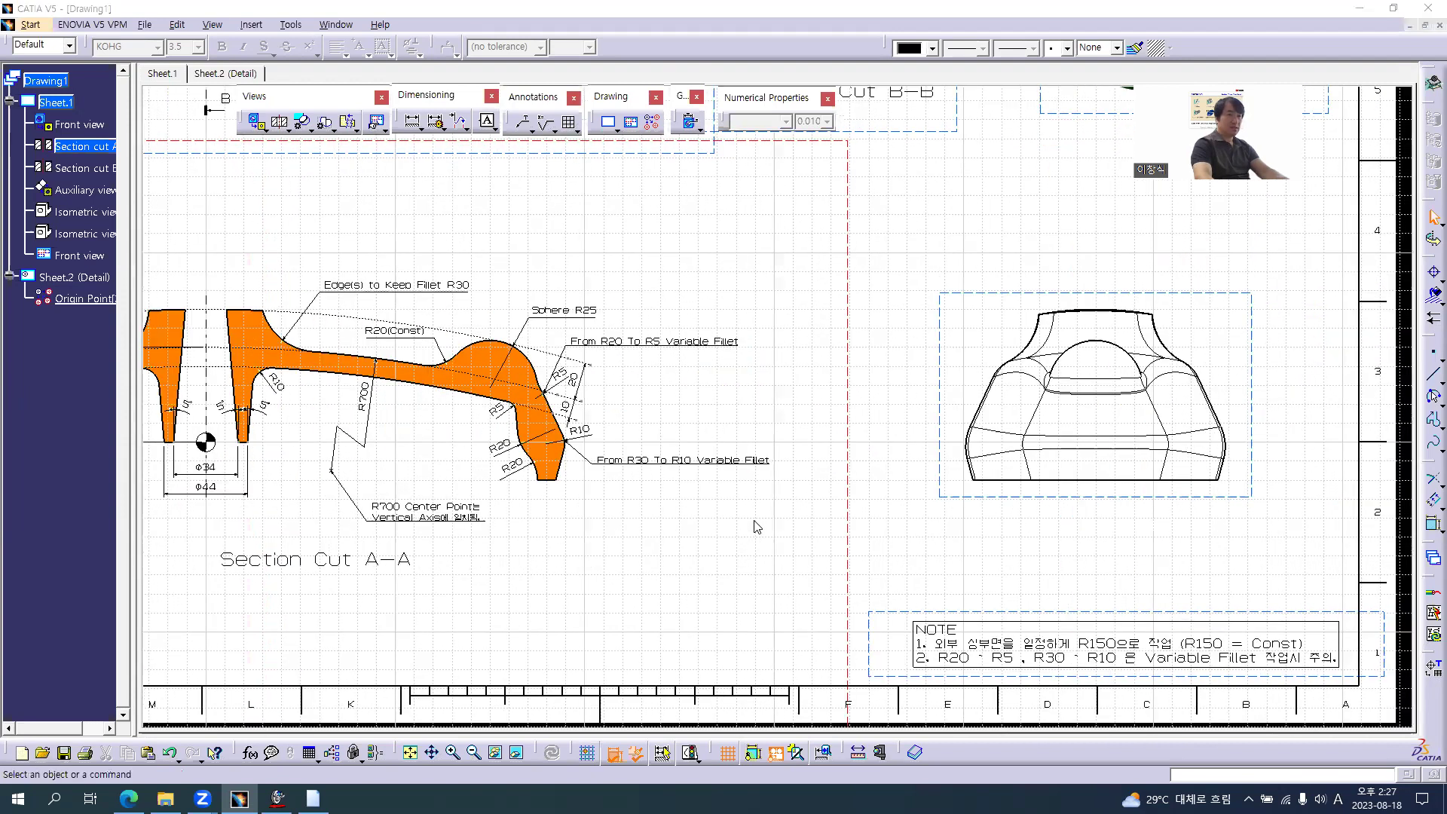
{"action": "key", "text": "alt+Tab"}
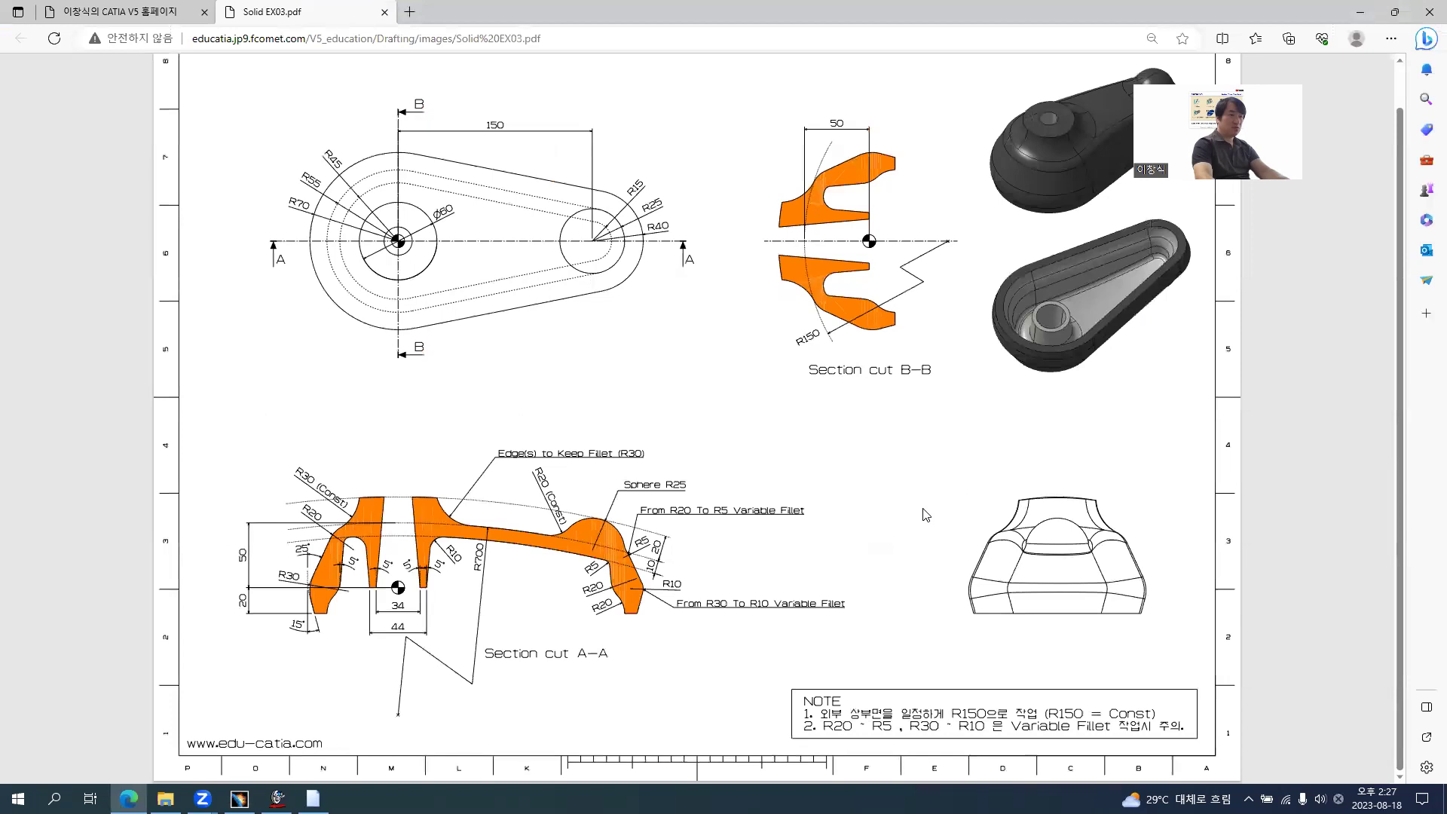
{"action": "scroll", "coordinate": [847, 214], "scroll_direction": "up", "scroll_amount": 4, "text": "ctrl"}
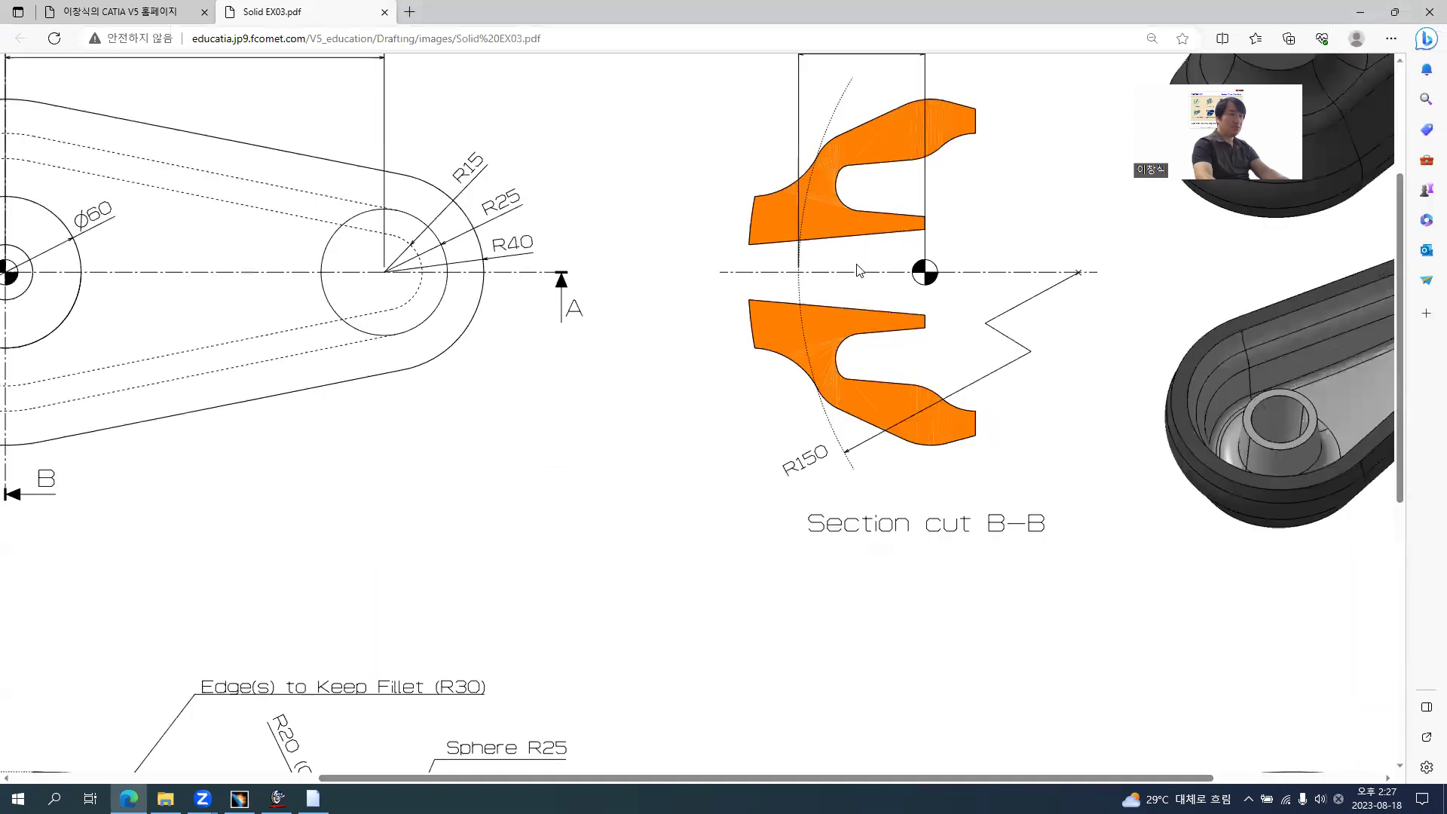
{"action": "key", "text": "alt+Tab"}
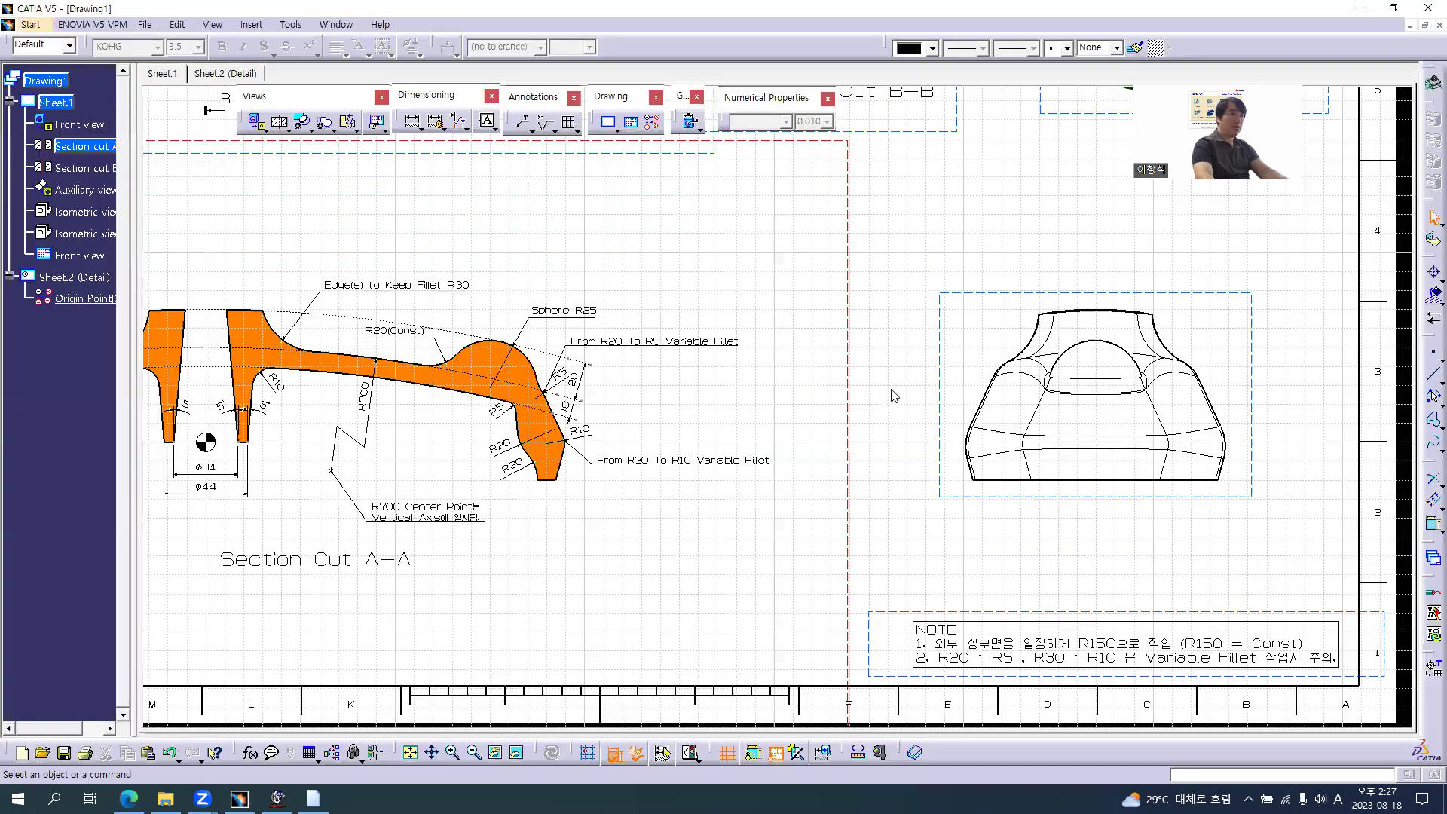
{"action": "middle_click_drag", "start_coordinate": [895, 489], "coordinate": [895, 576]}
{"action": "double_click", "coordinate": [923, 324]}
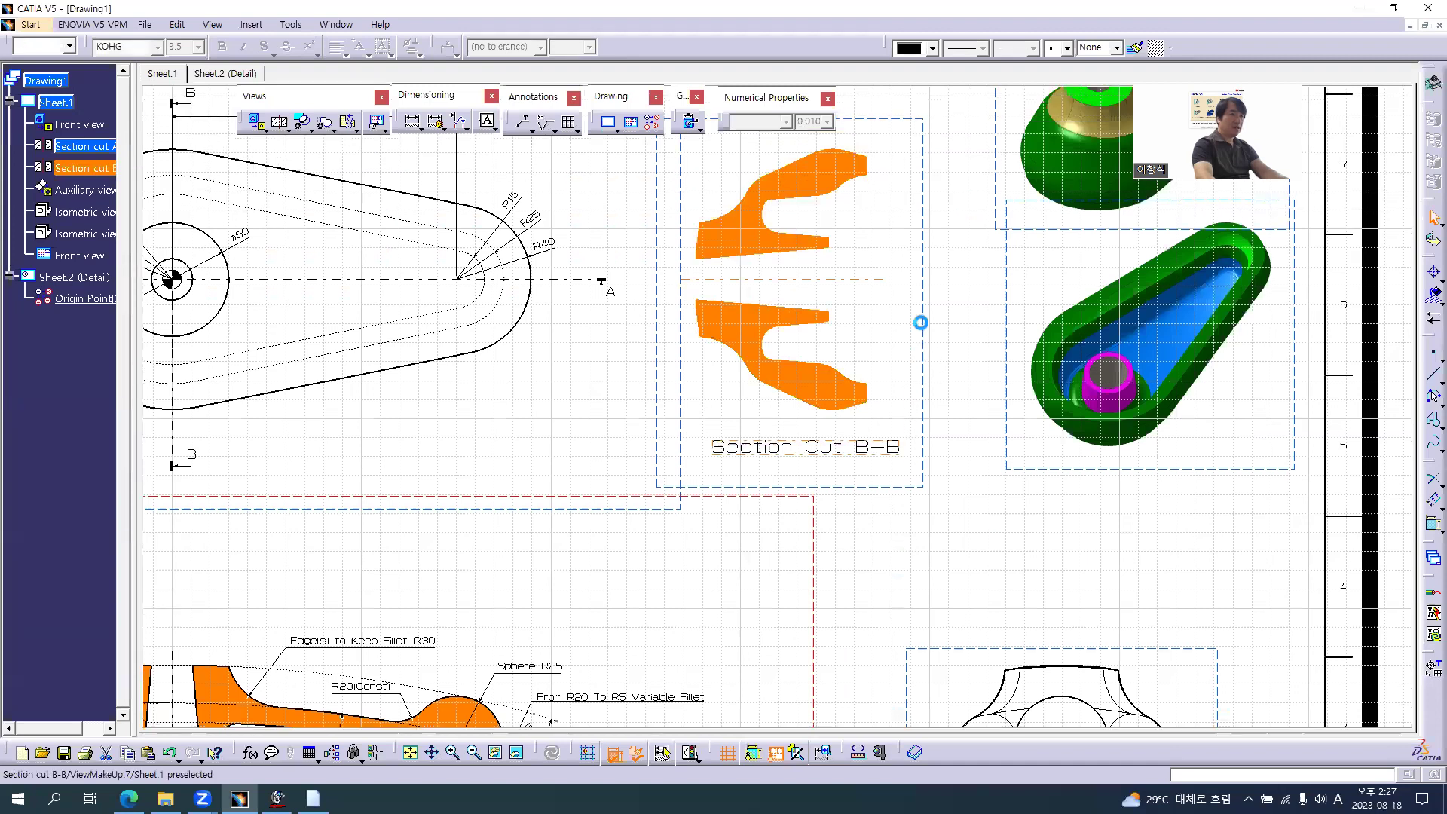
{"action": "middle_click_drag", "start_coordinate": [702, 329], "coordinate": [711, 490]}
Following the reference PDF, sketch a shallow three-point arc of about R298 across Section Cut B-B, with its ends beyond the section
{"action": "key", "text": "alt+Tab"}
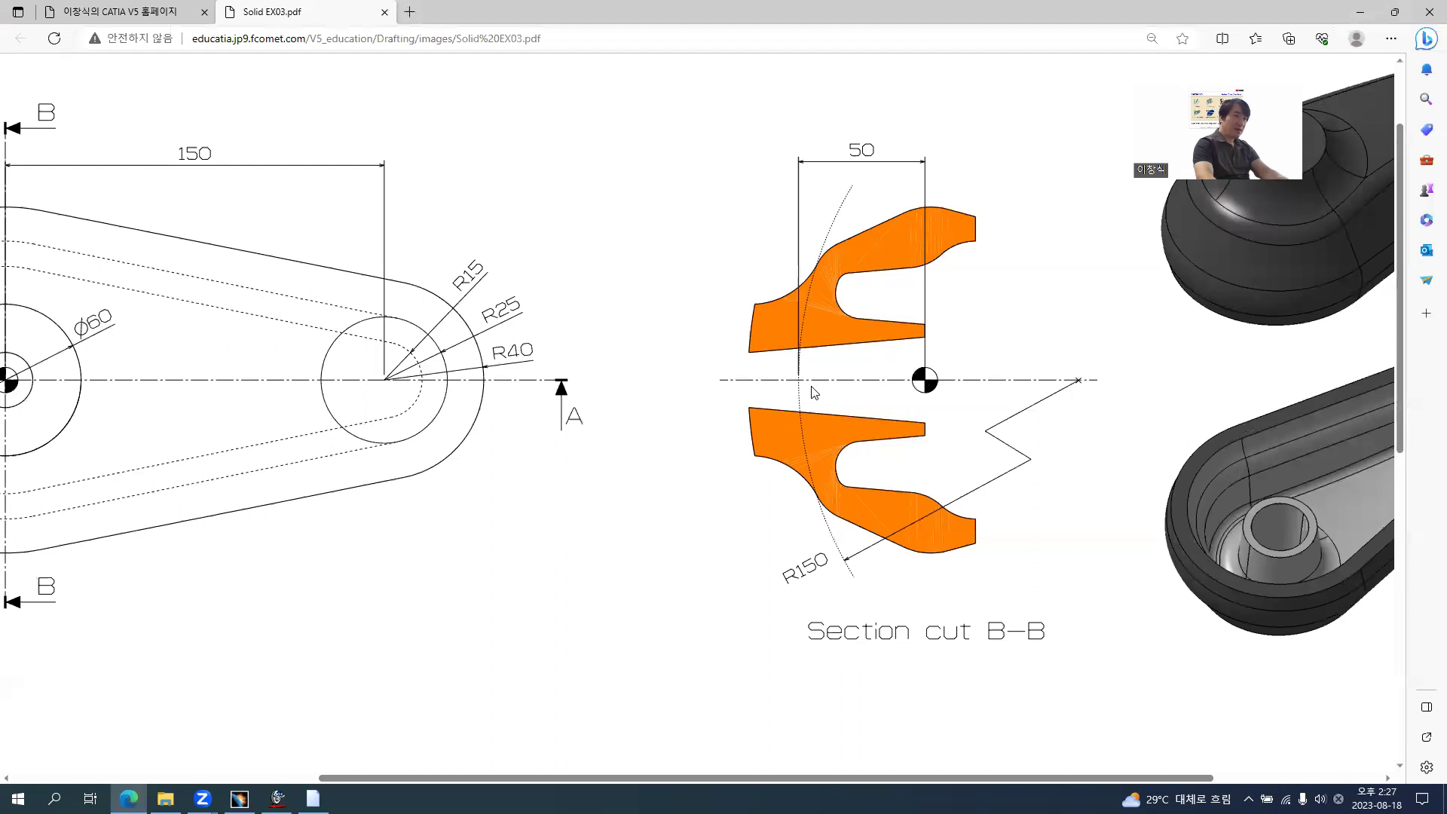
{"action": "key", "text": "alt+Tab"}
{"action": "left_click", "coordinate": [1433, 398]}
{"action": "left_click", "coordinate": [776, 230]}
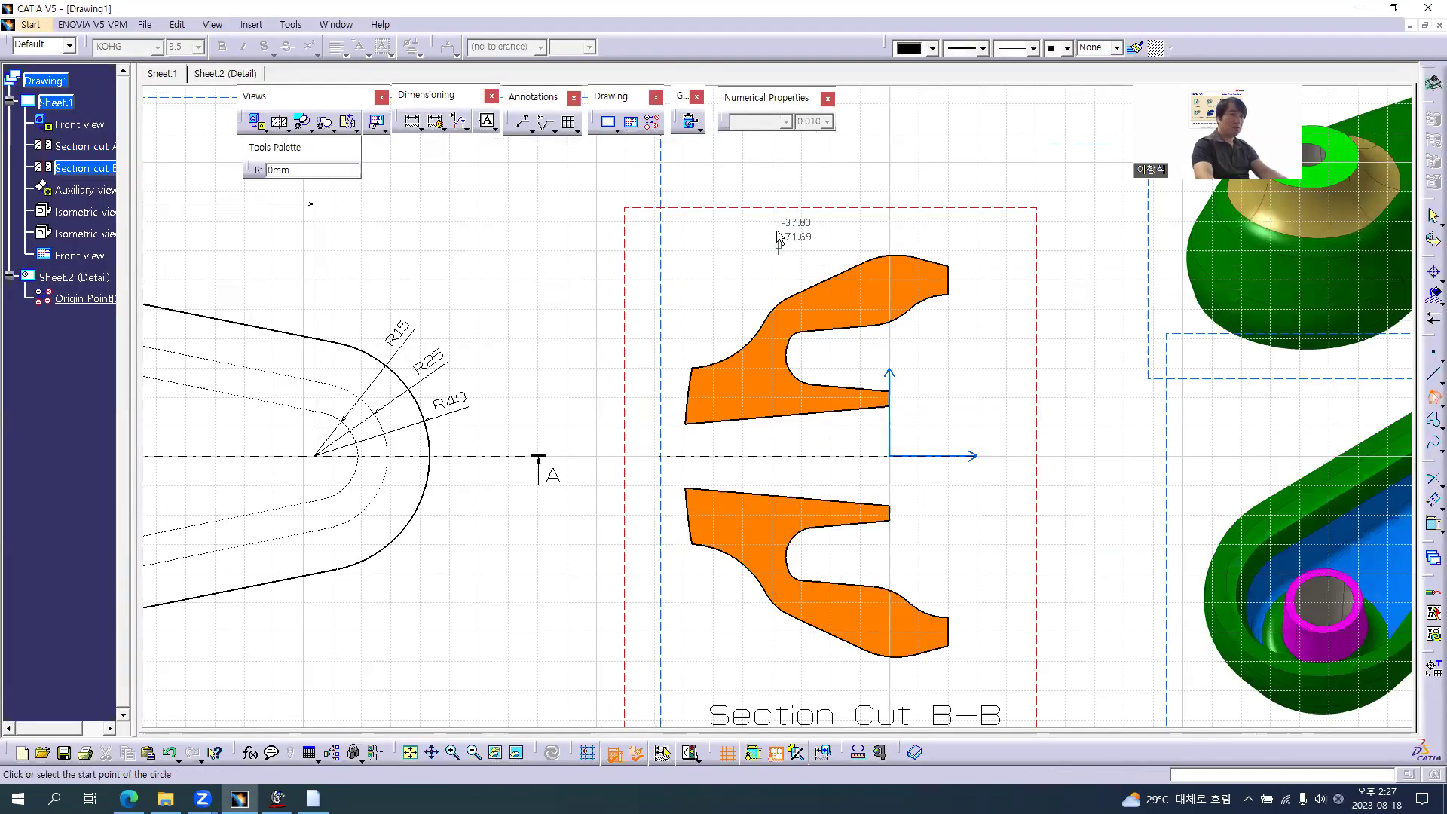
{"action": "left_click", "coordinate": [771, 691]}
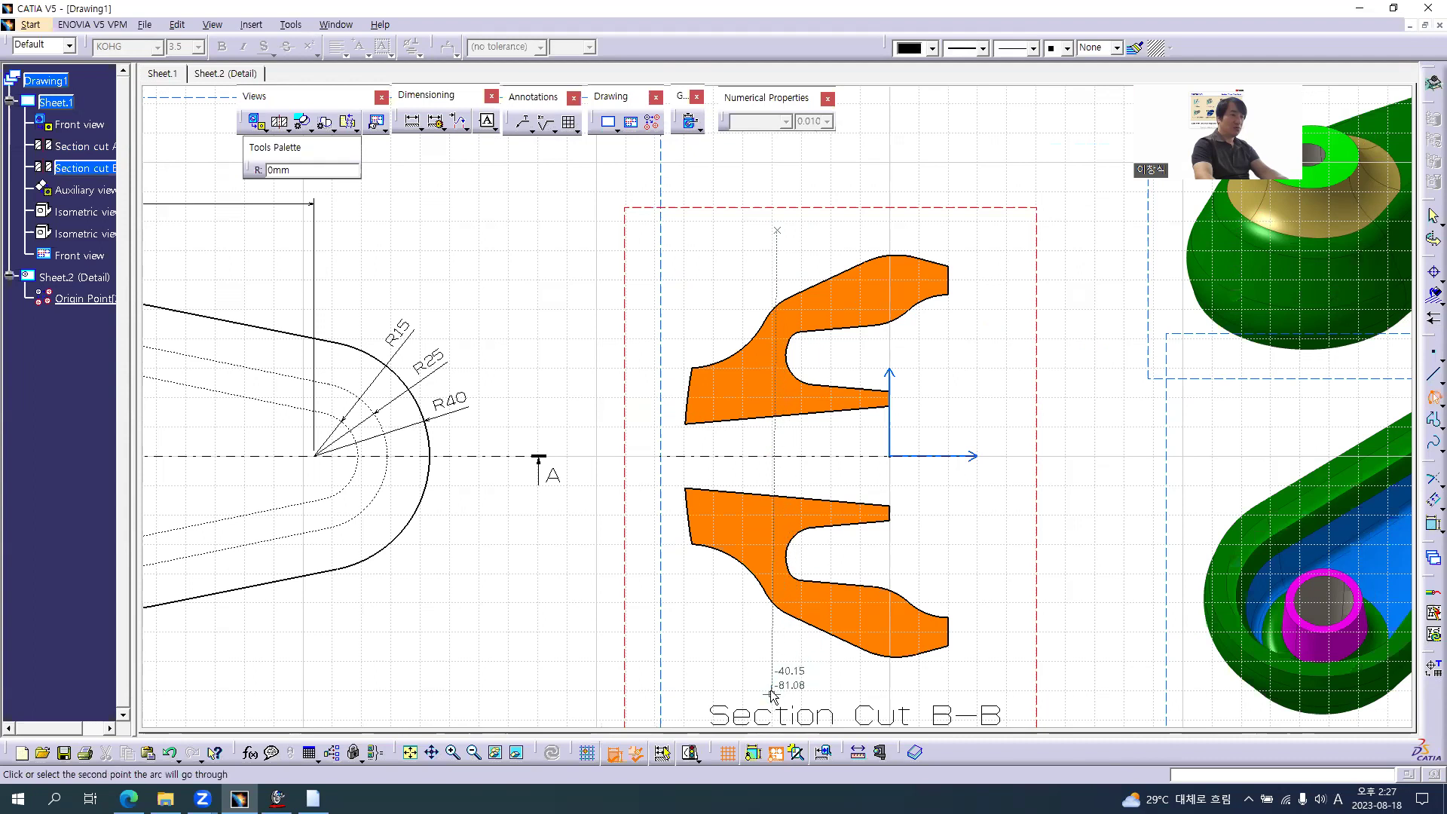
{"action": "left_click", "coordinate": [744, 471]}
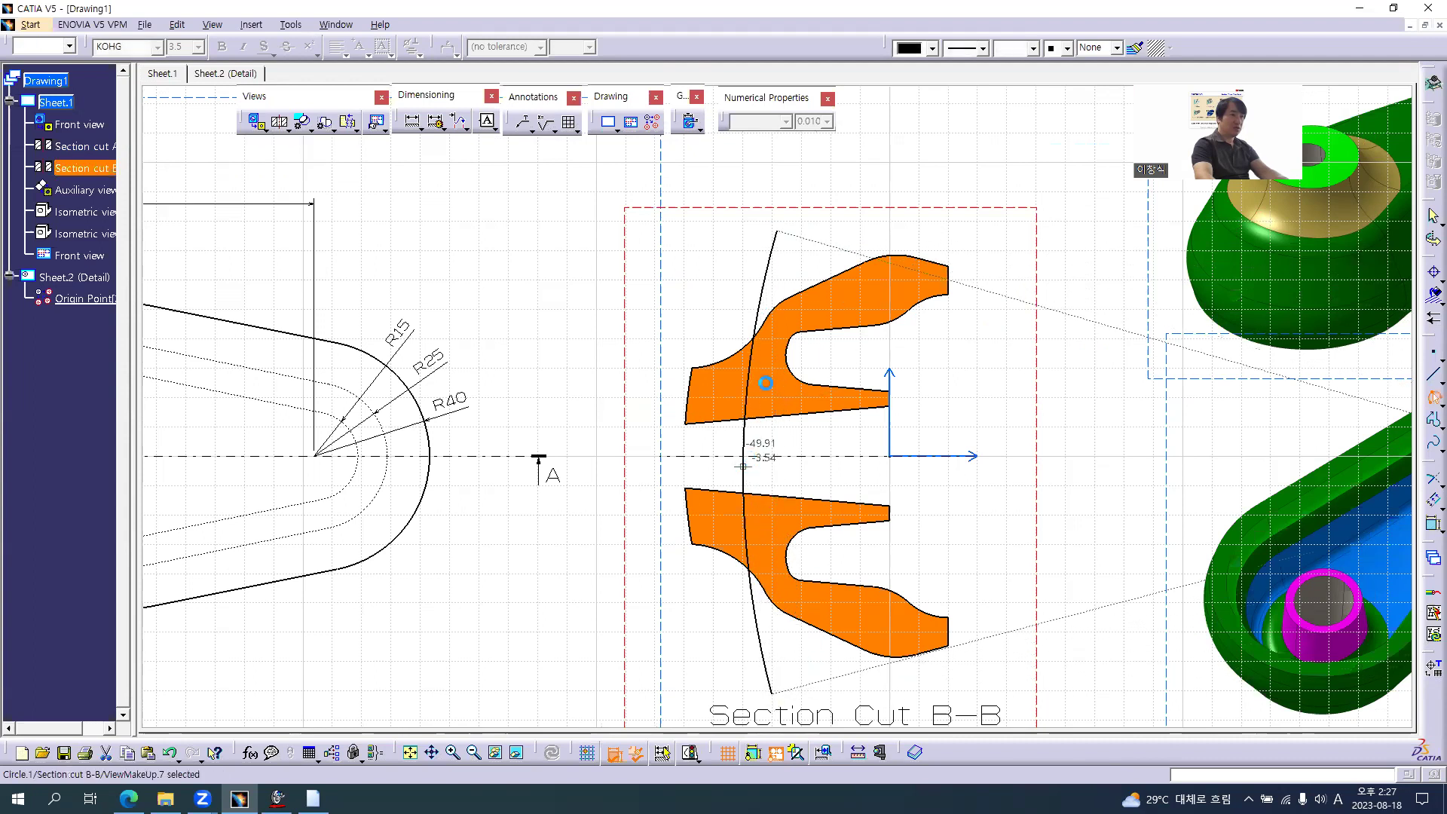
Copy the format of the front view's dotted inner outline onto the arc in Section Cut B-B
{"action": "left_click", "coordinate": [1133, 47]}
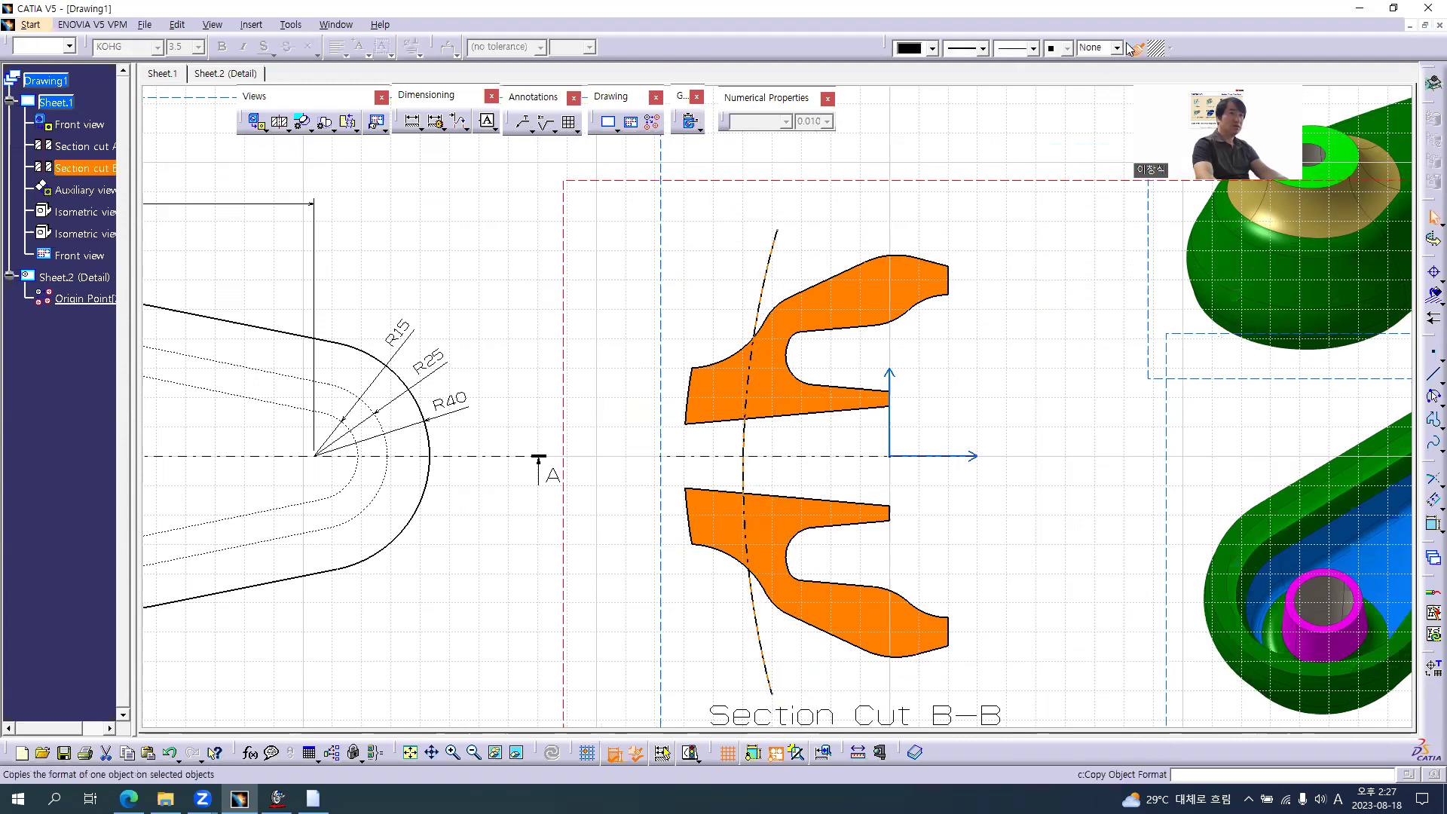
{"action": "middle_click_drag", "start_coordinate": [452, 403], "coordinate": [380, 393], "text": "ctrl"}
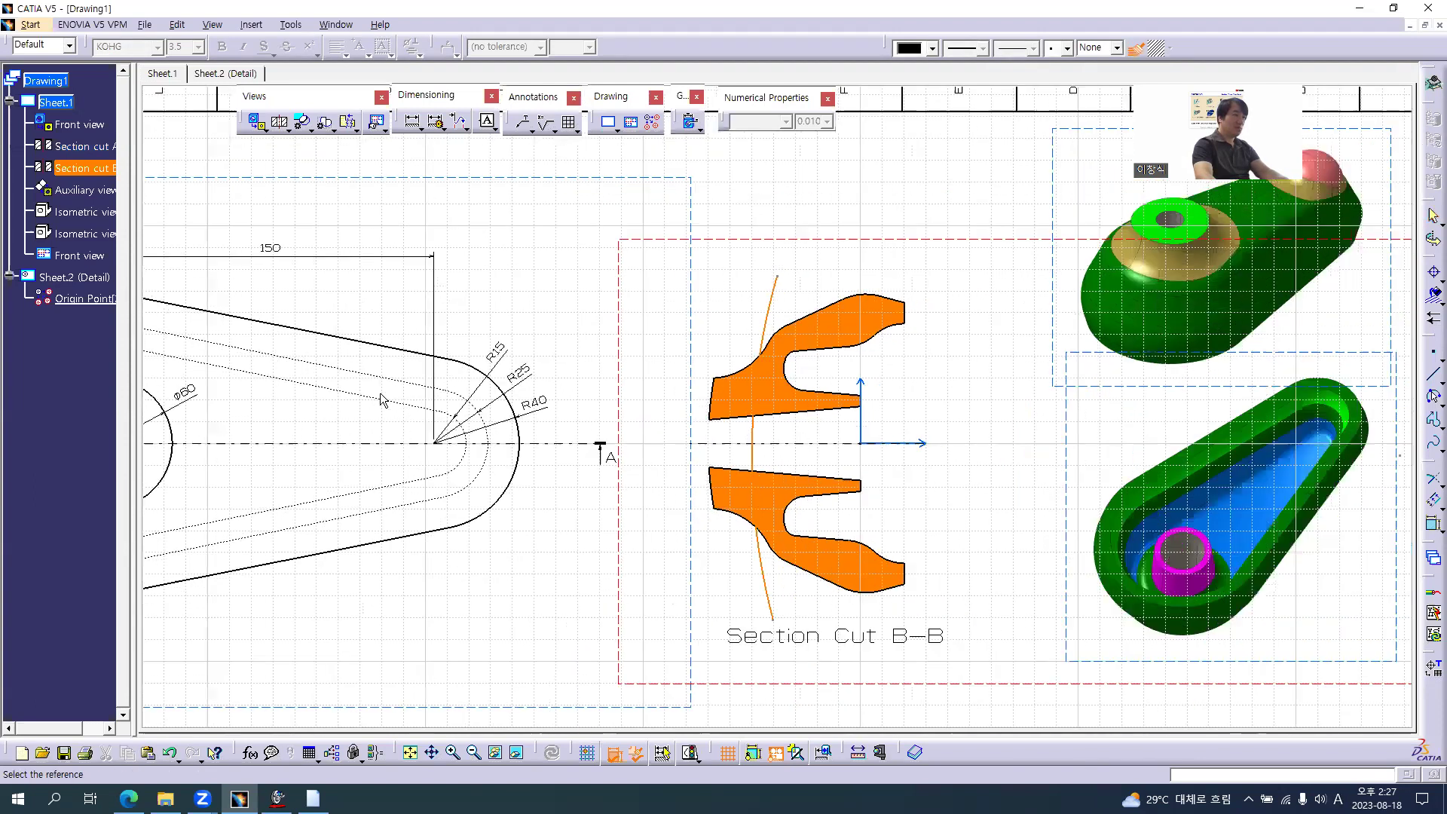
{"action": "left_click", "coordinate": [359, 390]}
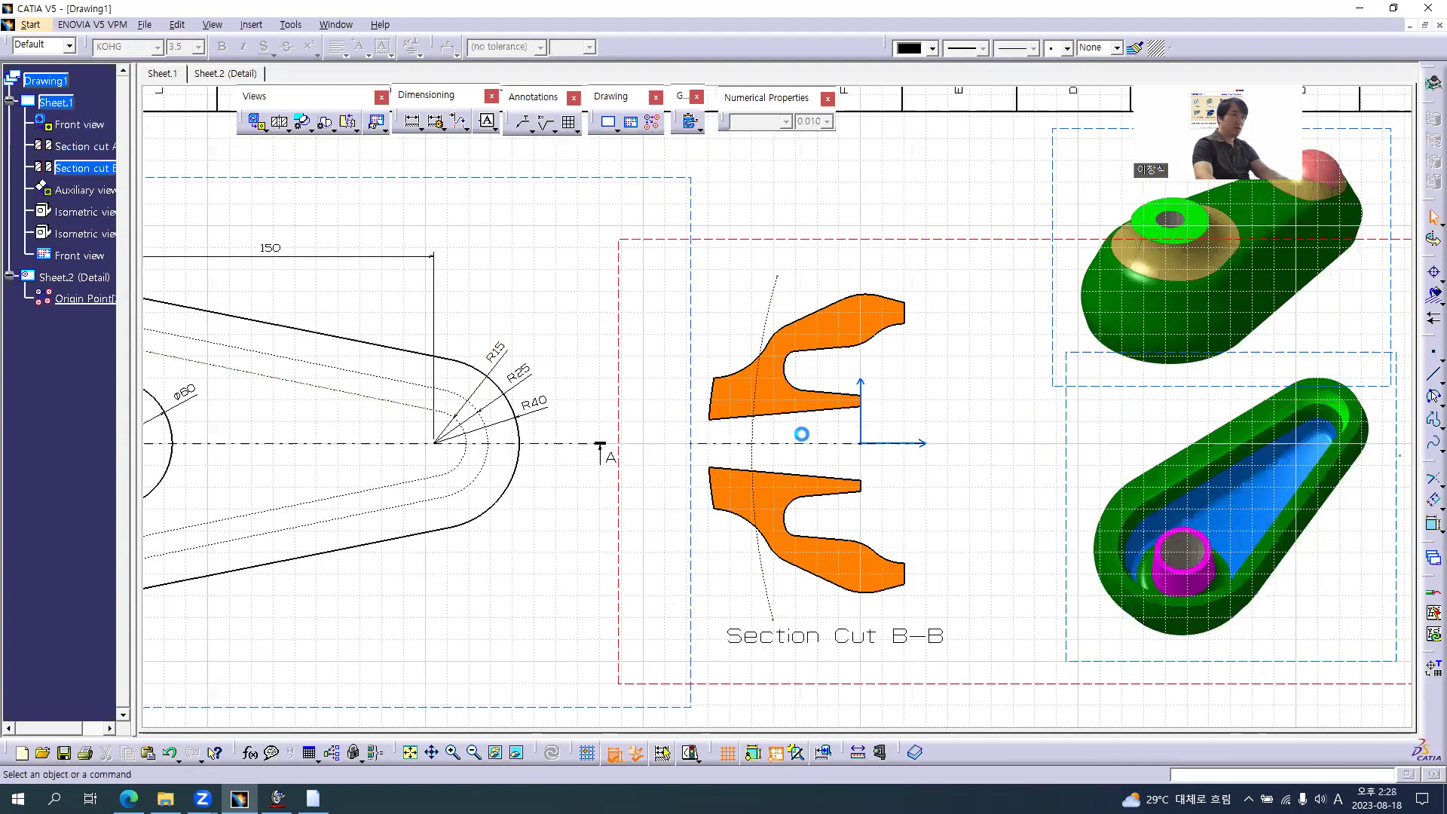
Dimension the radius of the dotted arc, placing the value at its lower end as in the reference PDF
{"action": "middle_click_drag", "start_coordinate": [833, 430], "coordinate": [885, 177], "text": "ctrl"}
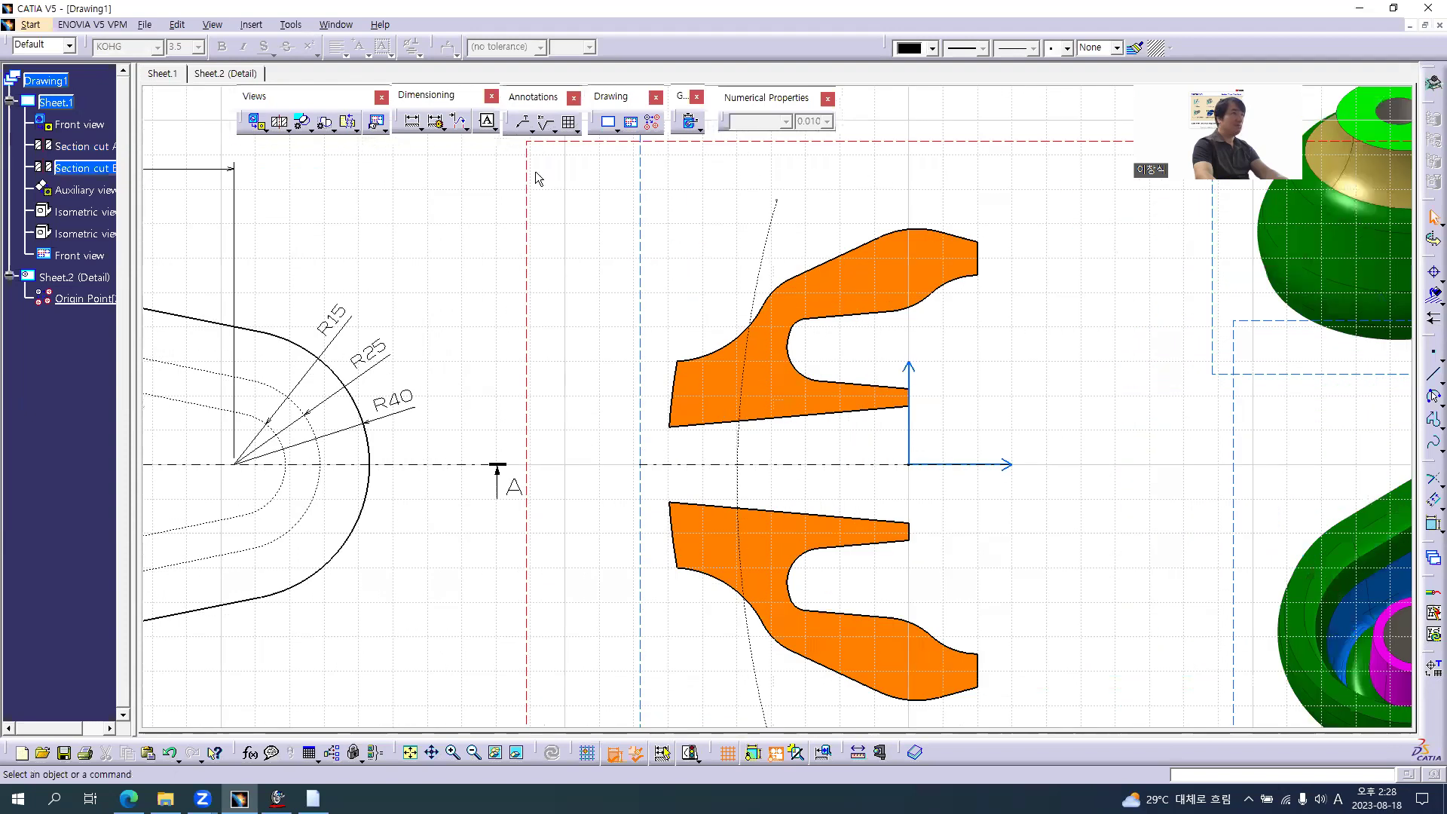
{"action": "left_click", "coordinate": [412, 121]}
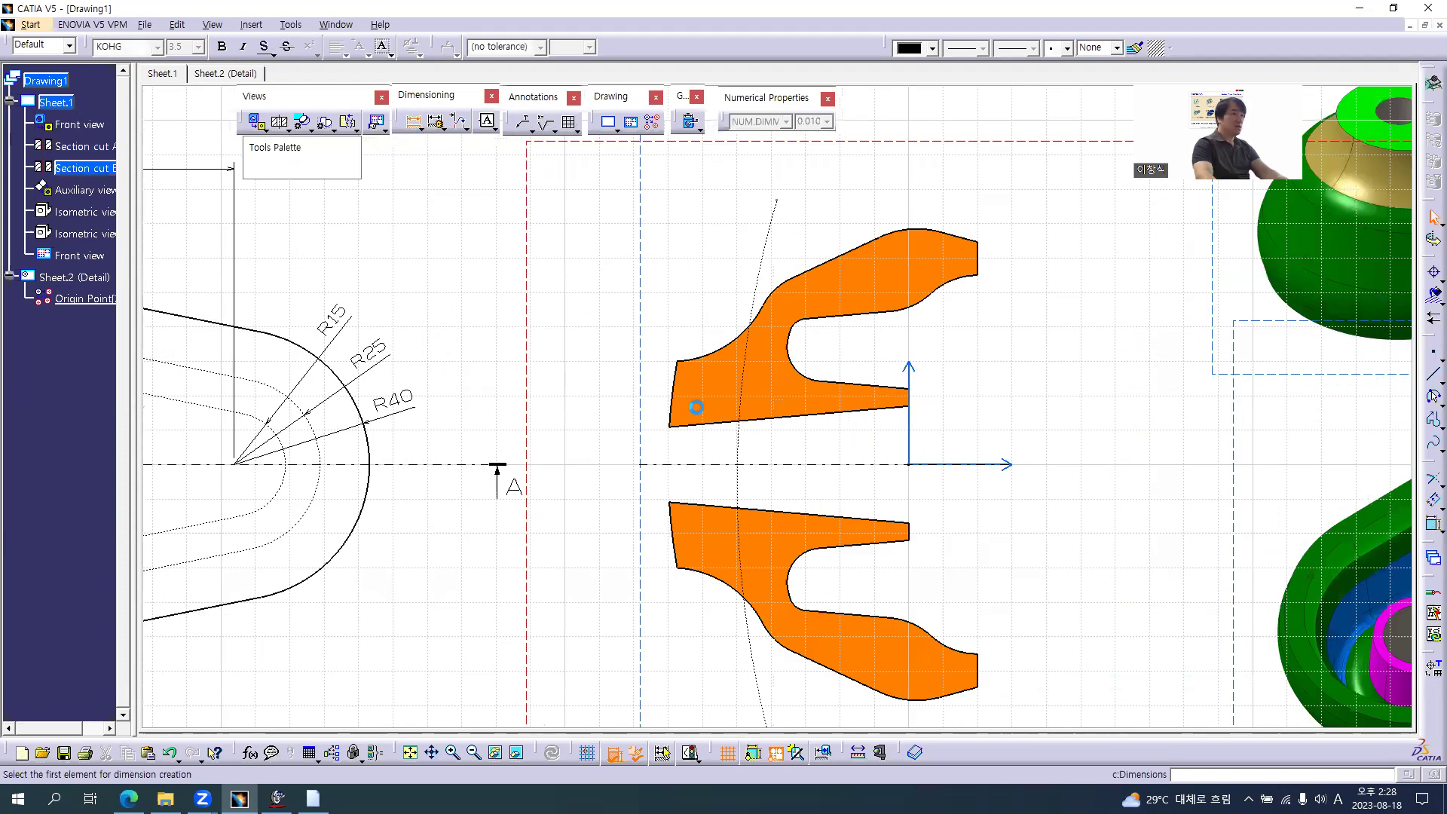
{"action": "left_click", "coordinate": [742, 443]}
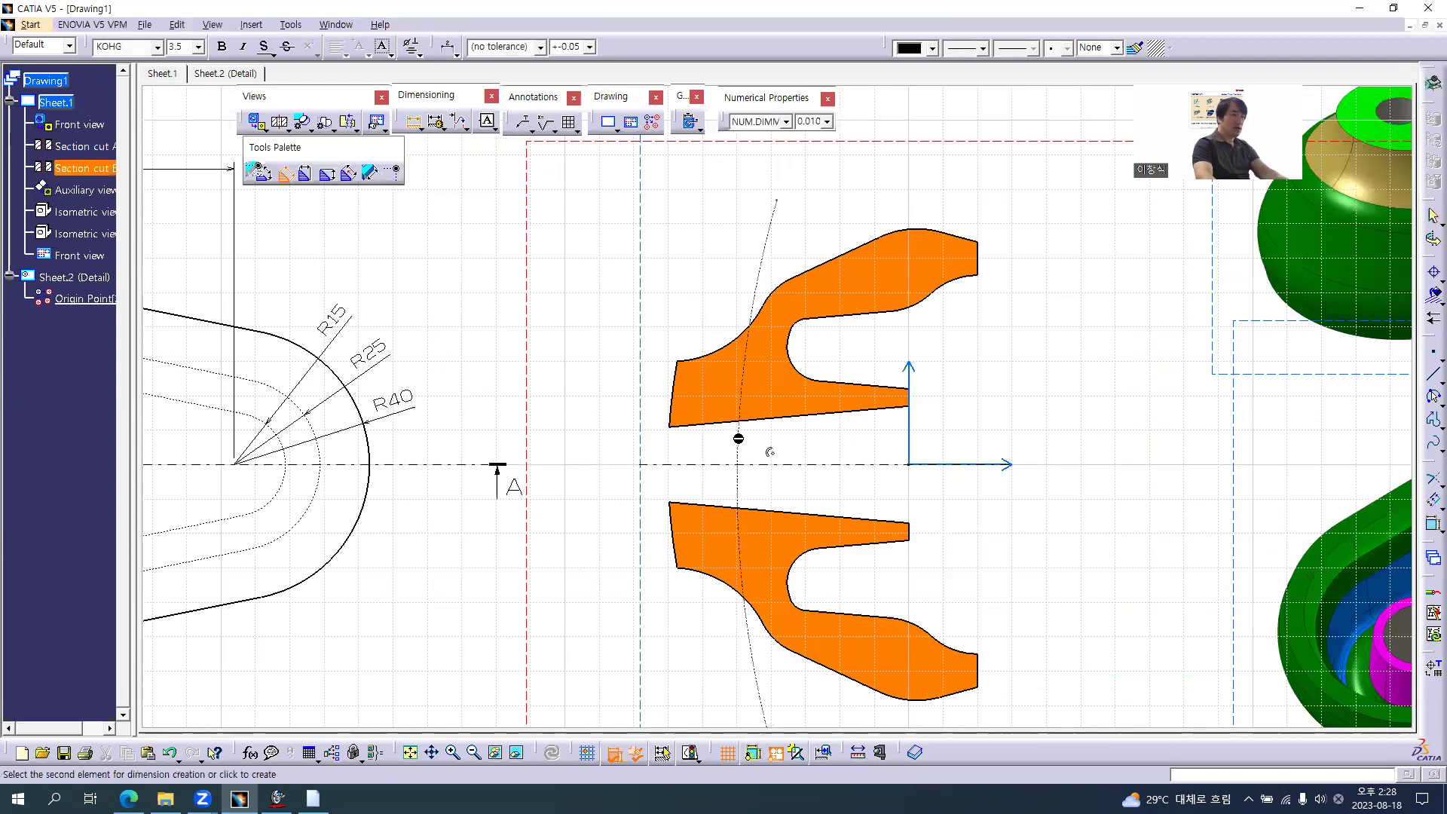
{"action": "key", "text": "alt+Tab"}
{"action": "key", "text": "alt+Tab"}
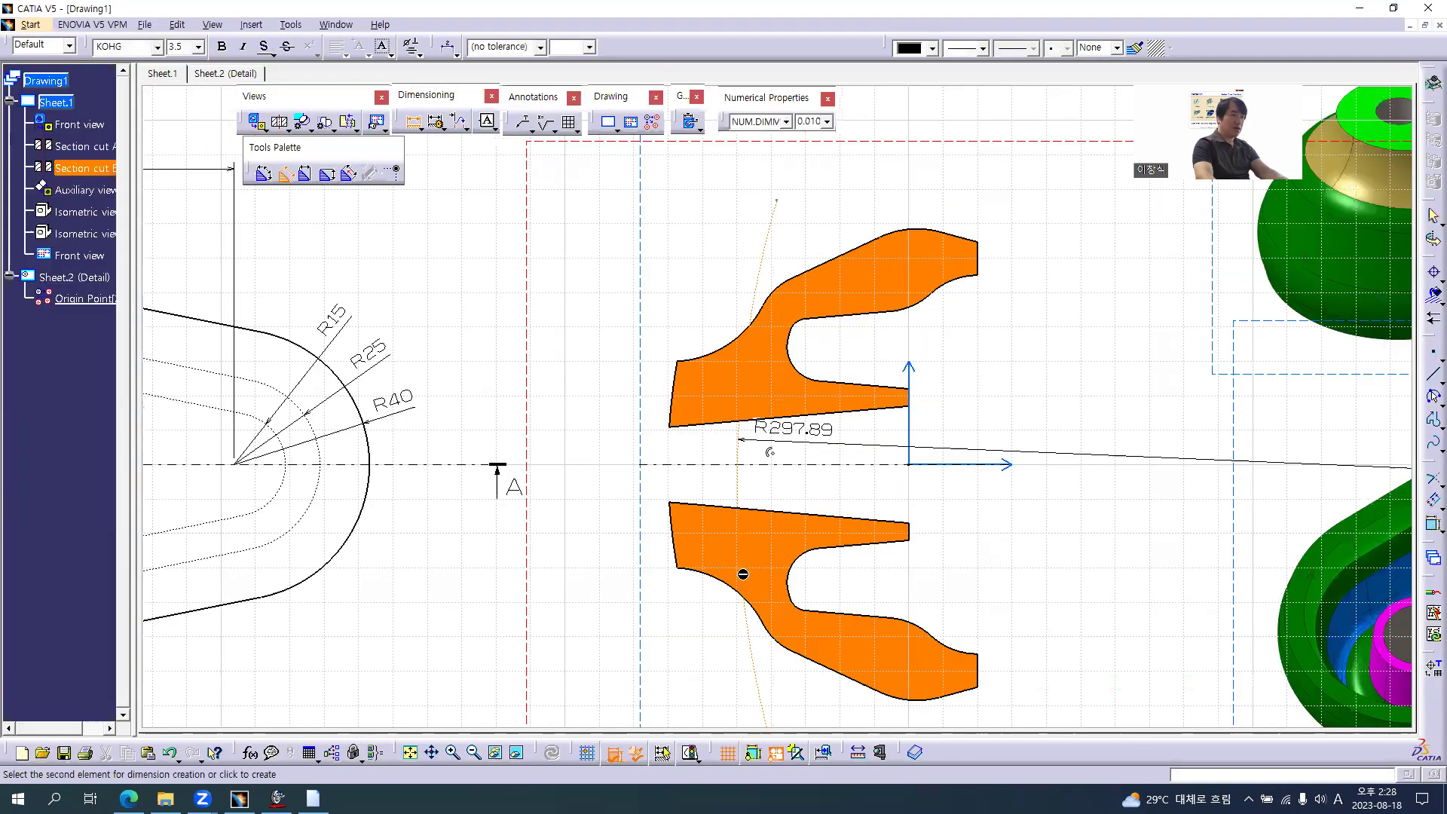
{"action": "left_click", "coordinate": [757, 710]}
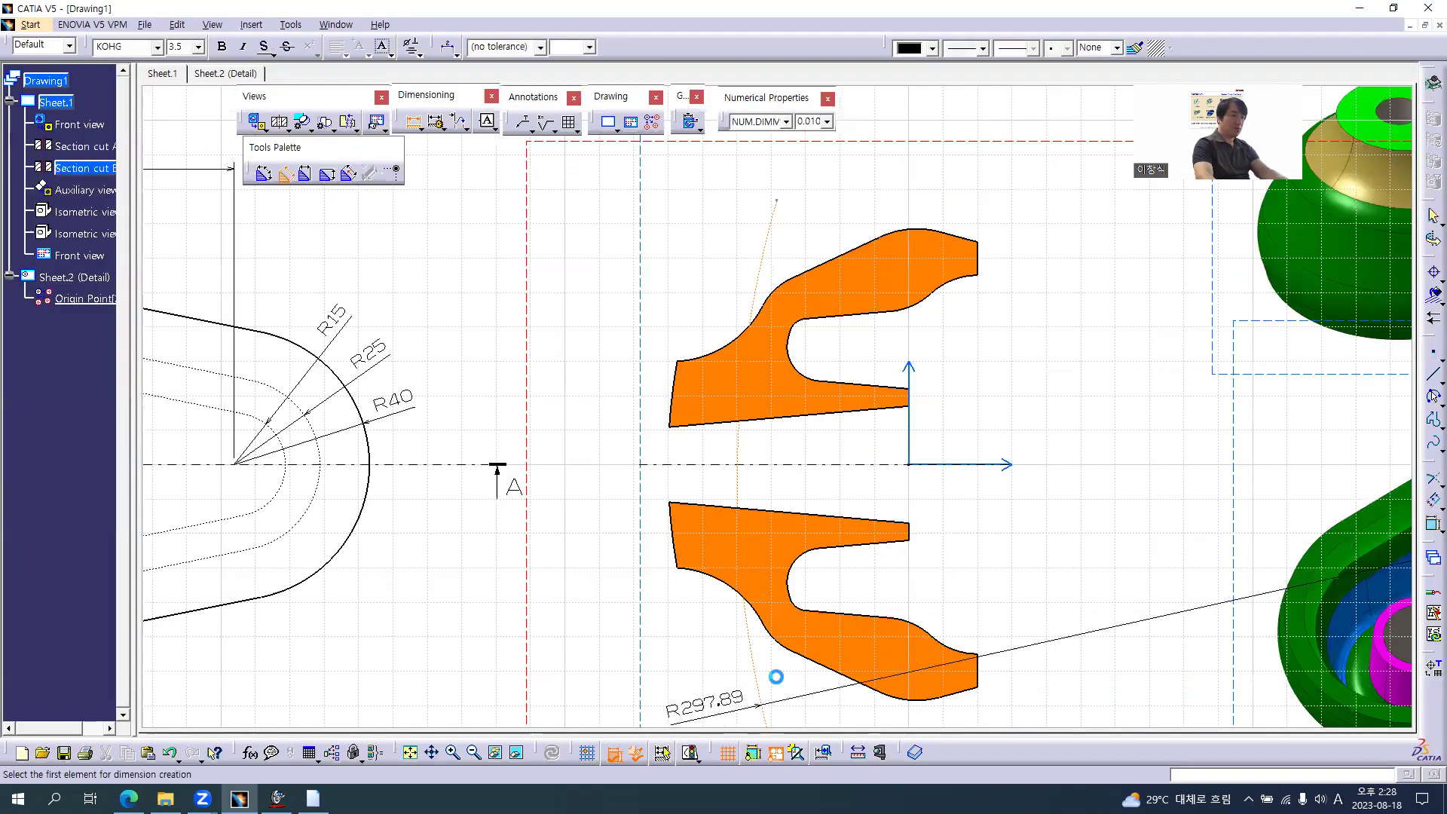
{"action": "middle_click_drag", "start_coordinate": [969, 441], "coordinate": [976, 505]}
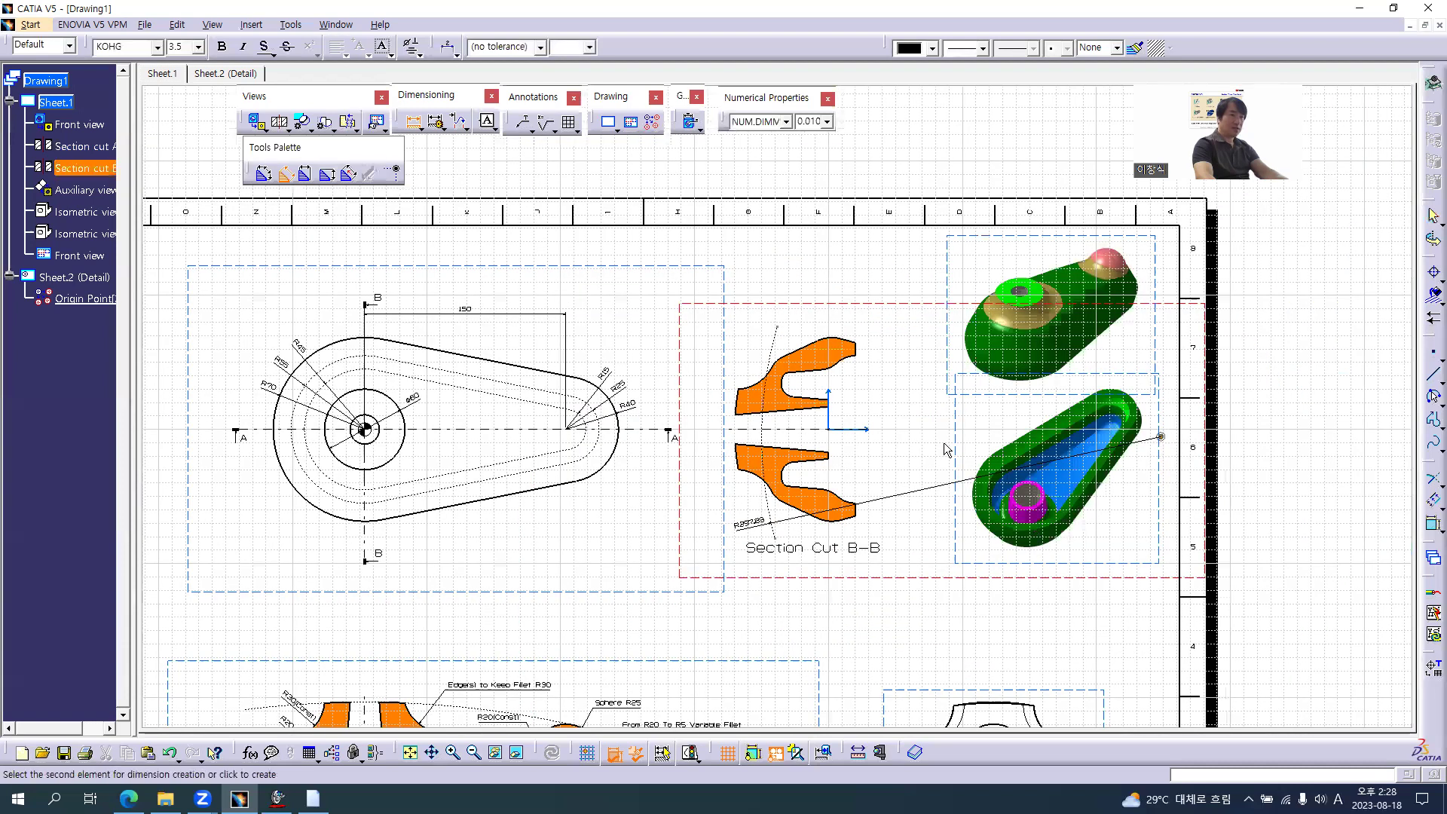
{"action": "left_click", "coordinate": [867, 434]}
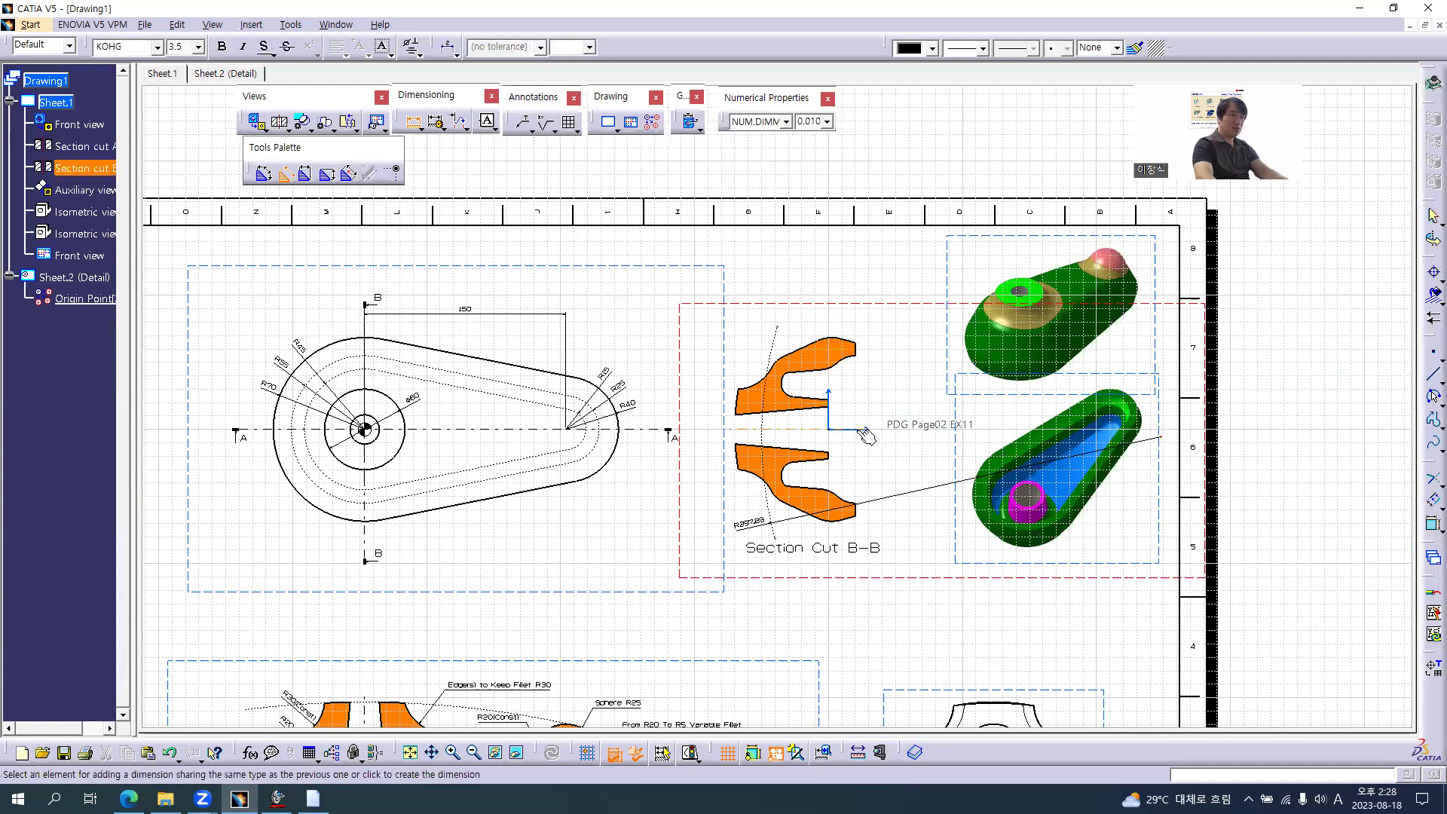
{"action": "right_click", "coordinate": [878, 388]}
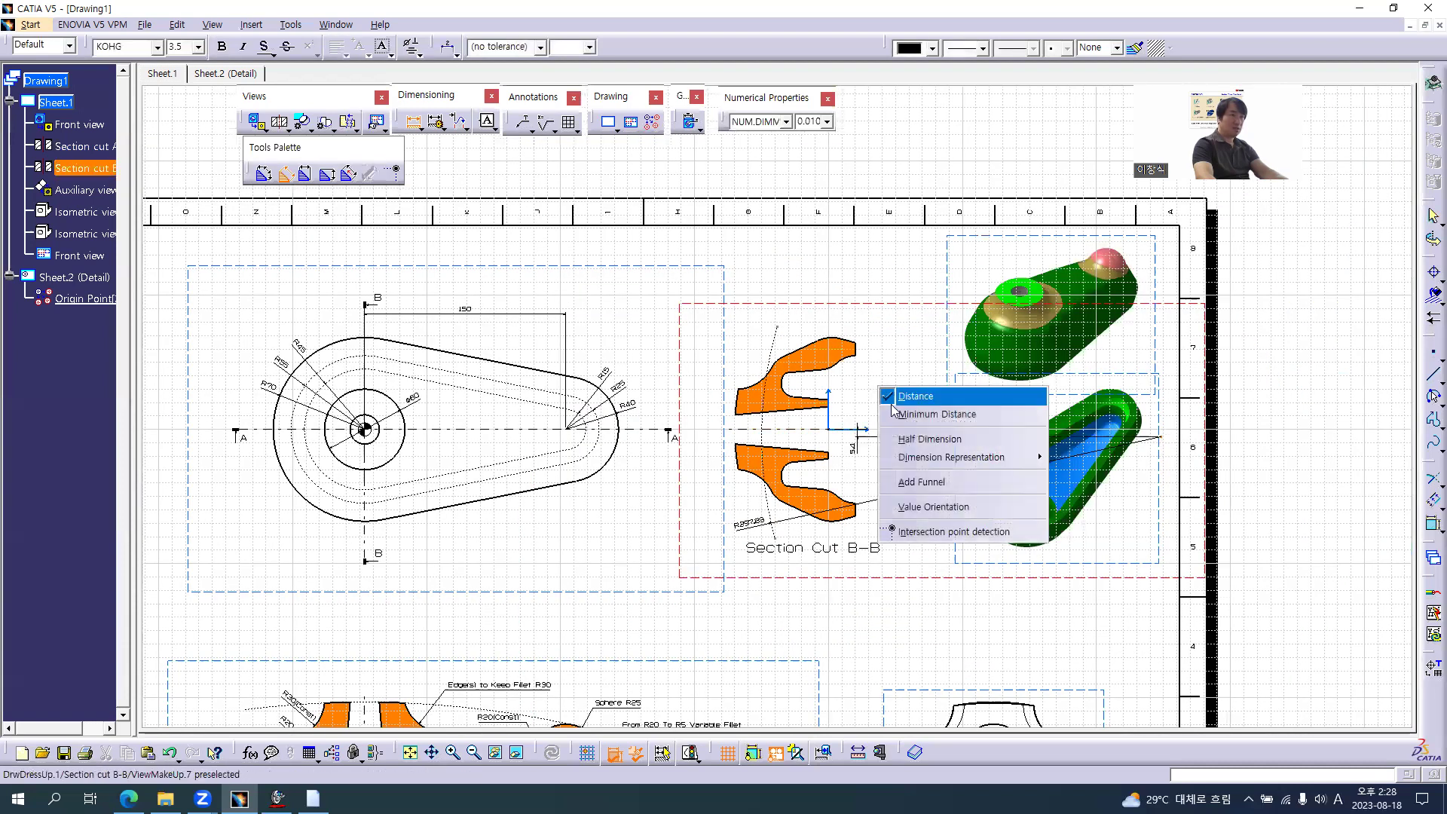
{"action": "left_click", "coordinate": [851, 359]}
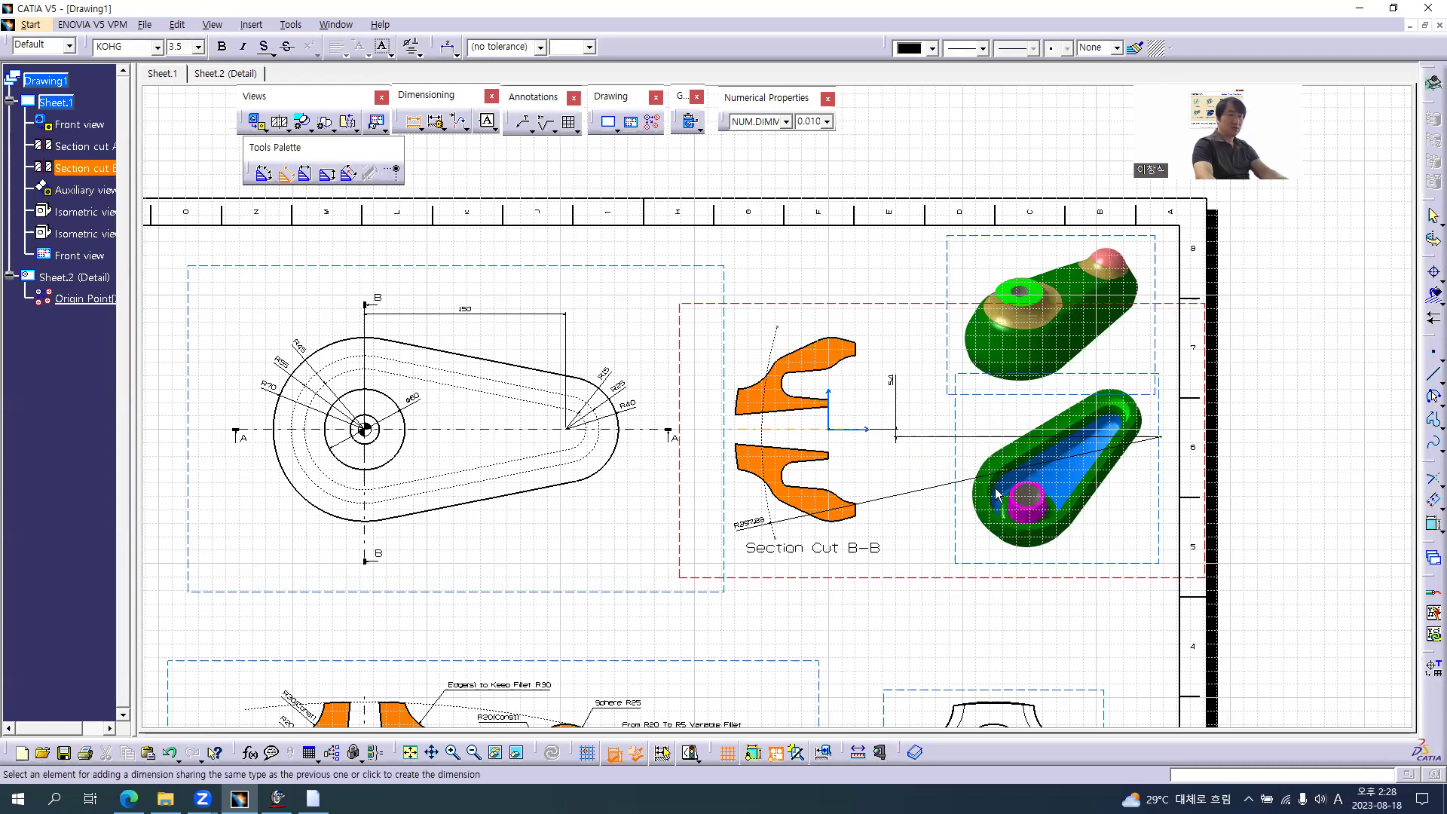
Constrain the arc's centre point to lie on the horizontal axis of Section Cut B-B
{"action": "left_click", "coordinate": [1430, 526]}
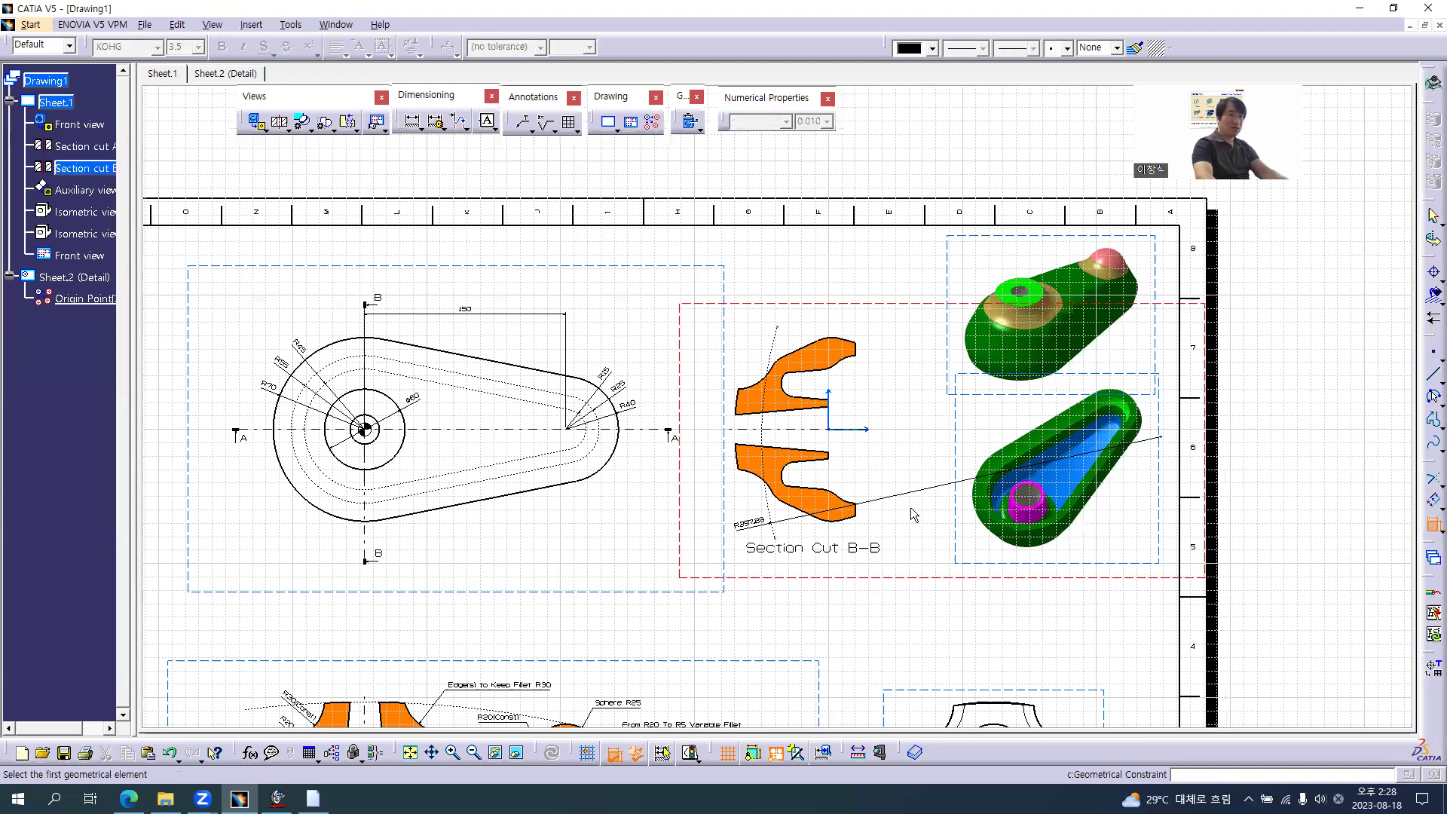
{"action": "left_click", "coordinate": [1161, 437]}
{"action": "left_click", "coordinate": [857, 430]}
{"action": "right_click", "coordinate": [870, 404]}
{"action": "left_click", "coordinate": [905, 414]}
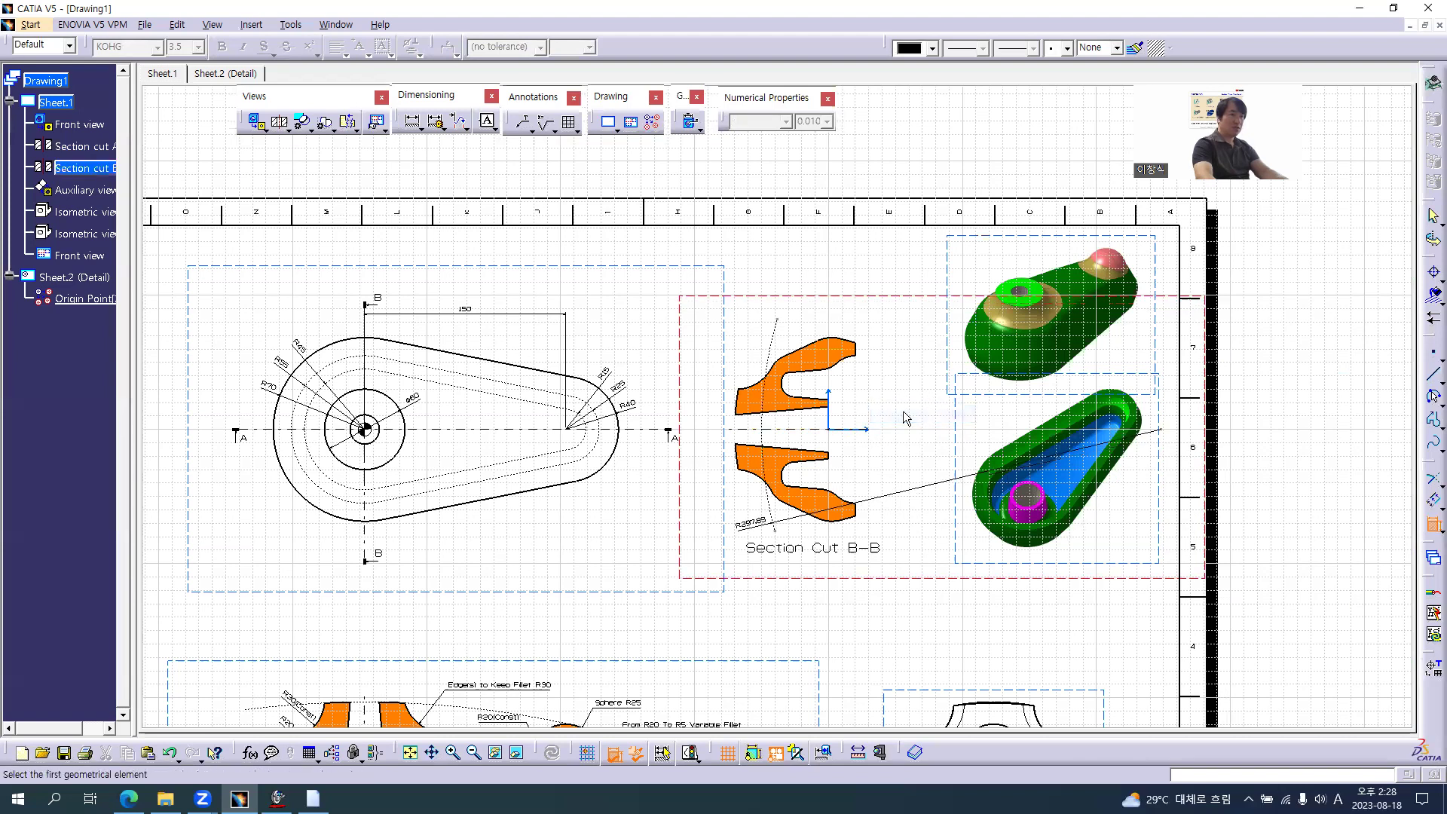
Following the reference PDF, dimension the horizontal distance from the dotted arc's outermost point to the view origin, placing the value above Section Cut B-B
{"action": "middle_click_drag", "start_coordinate": [715, 427], "coordinate": [683, 327], "text": "ctrl"}
{"action": "middle_click_drag", "start_coordinate": [824, 413], "coordinate": [781, 287]}
{"action": "left_click", "coordinate": [1427, 531]}
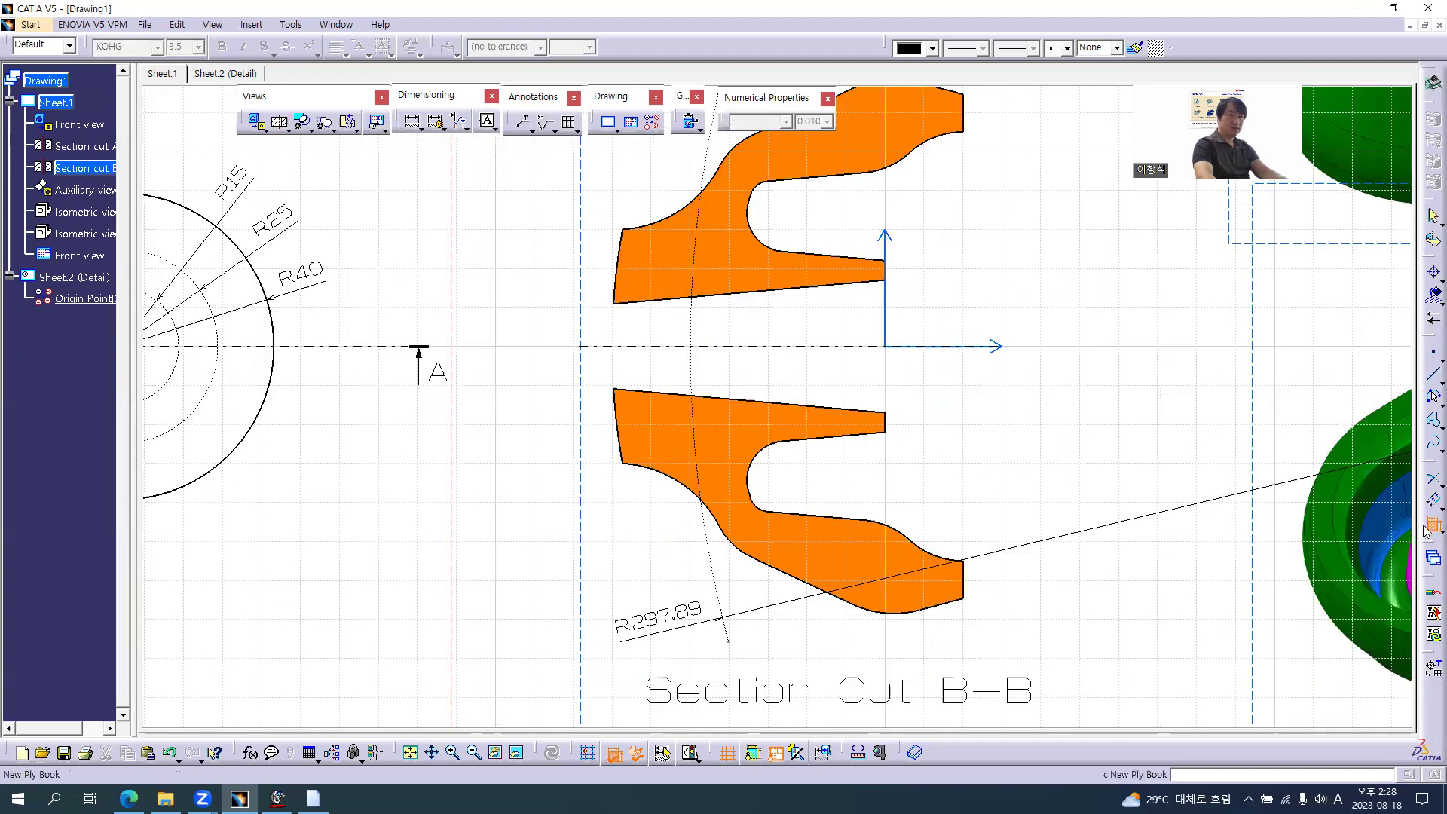
{"action": "middle_click_drag", "start_coordinate": [703, 321], "coordinate": [695, 373]}
{"action": "key", "text": "alt+Tab"}
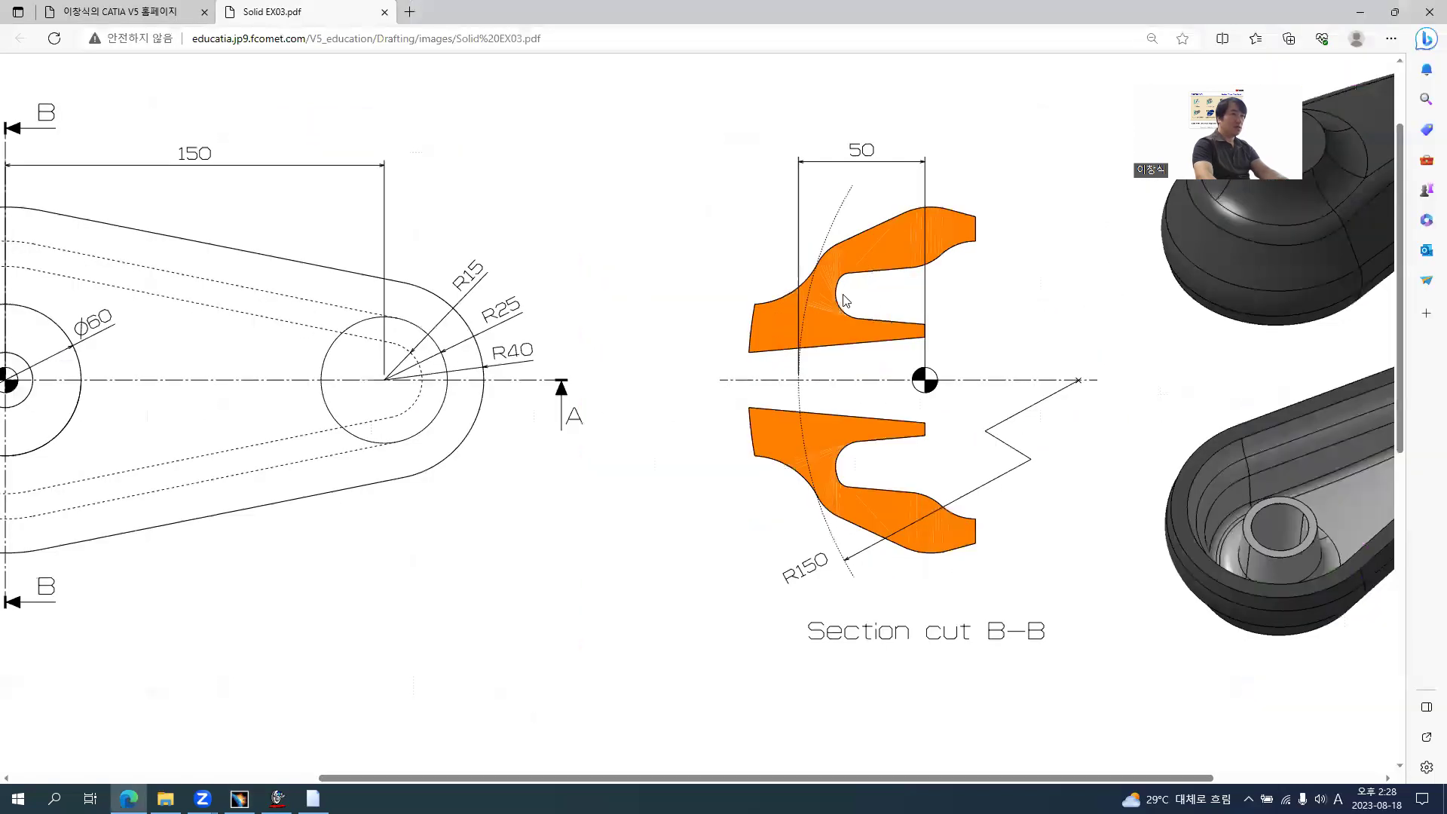
{"action": "key", "text": "alt+Tab"}
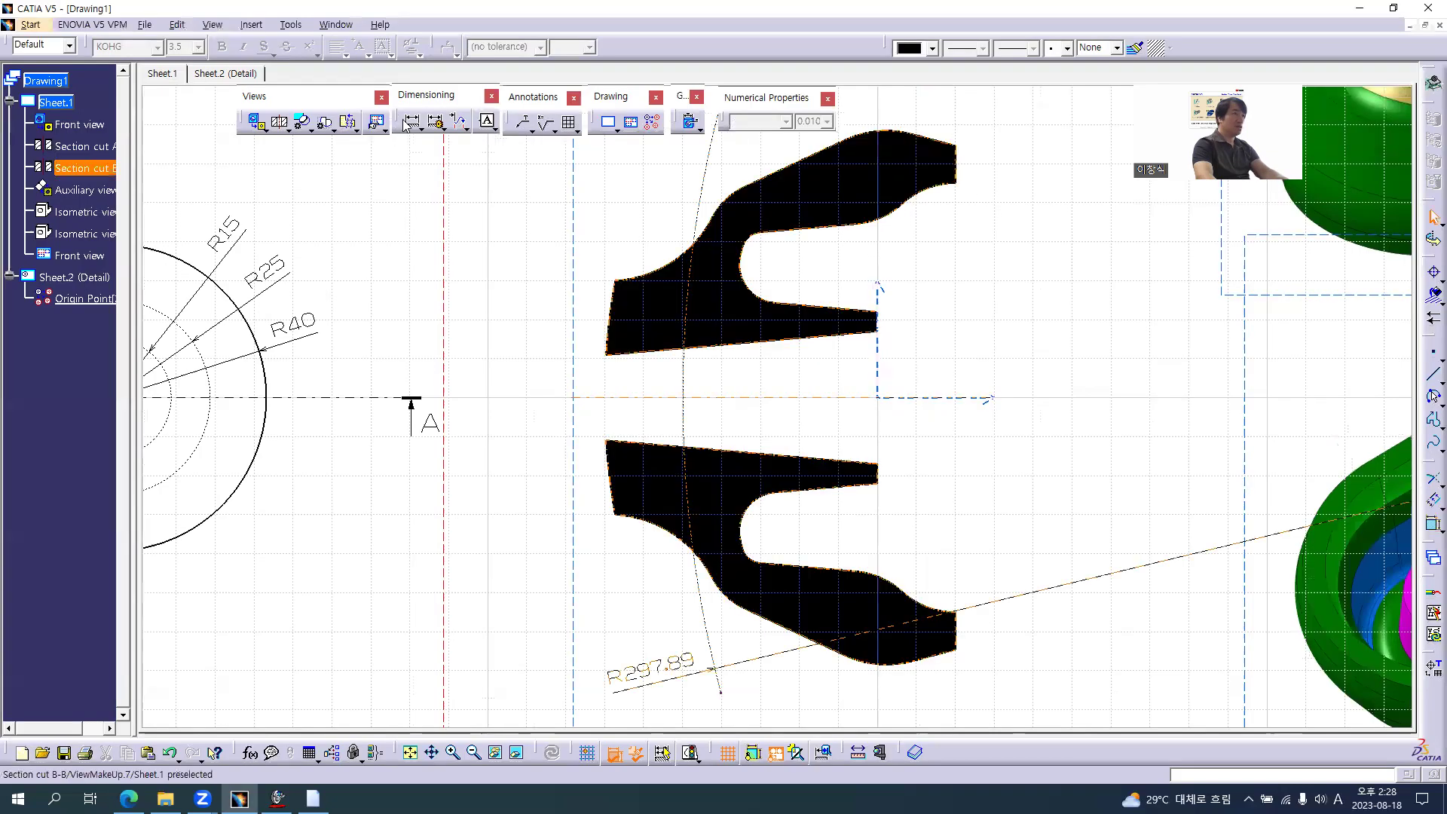
{"action": "left_click", "coordinate": [687, 396]}
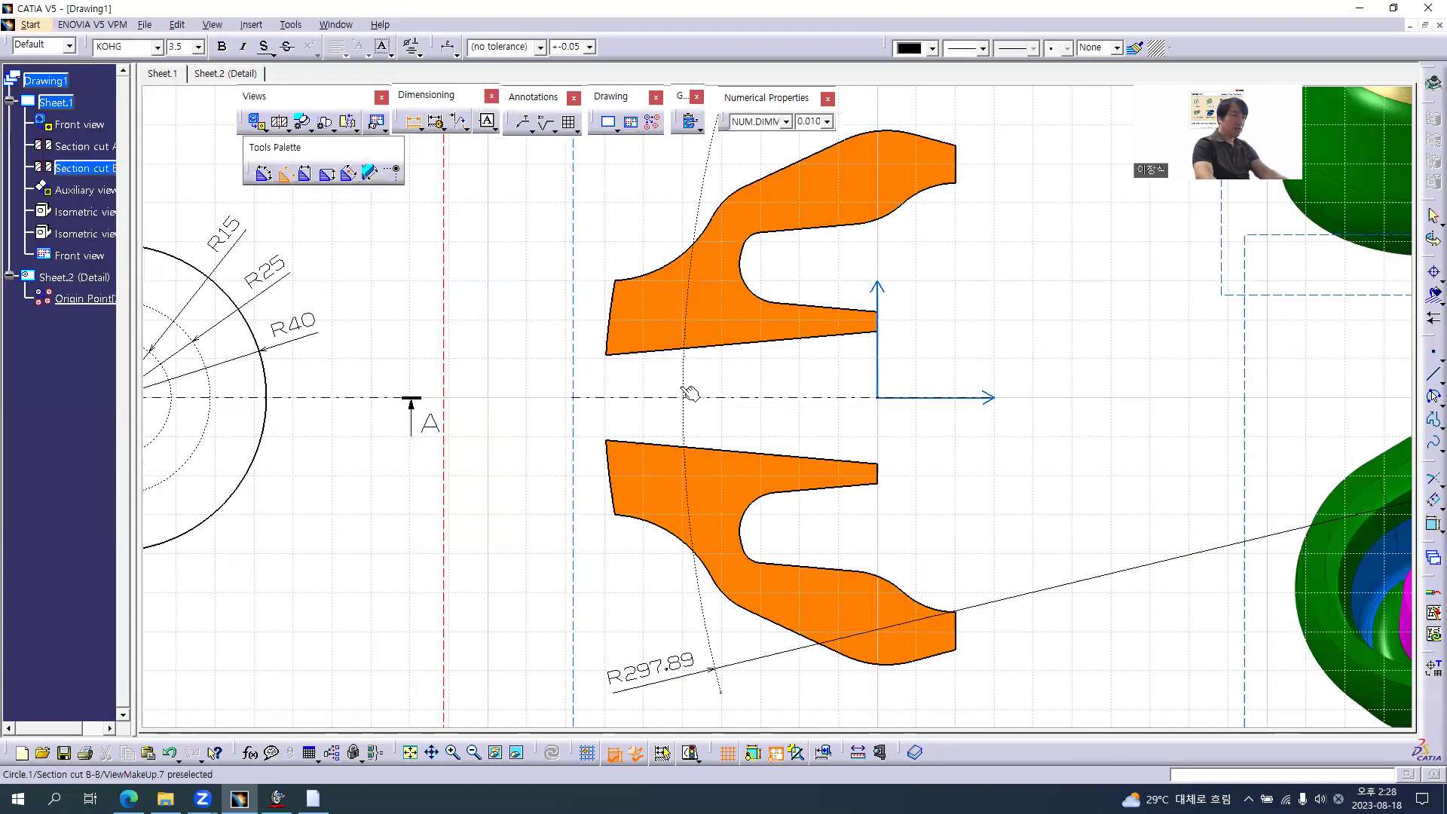
{"action": "left_click", "coordinate": [908, 405]}
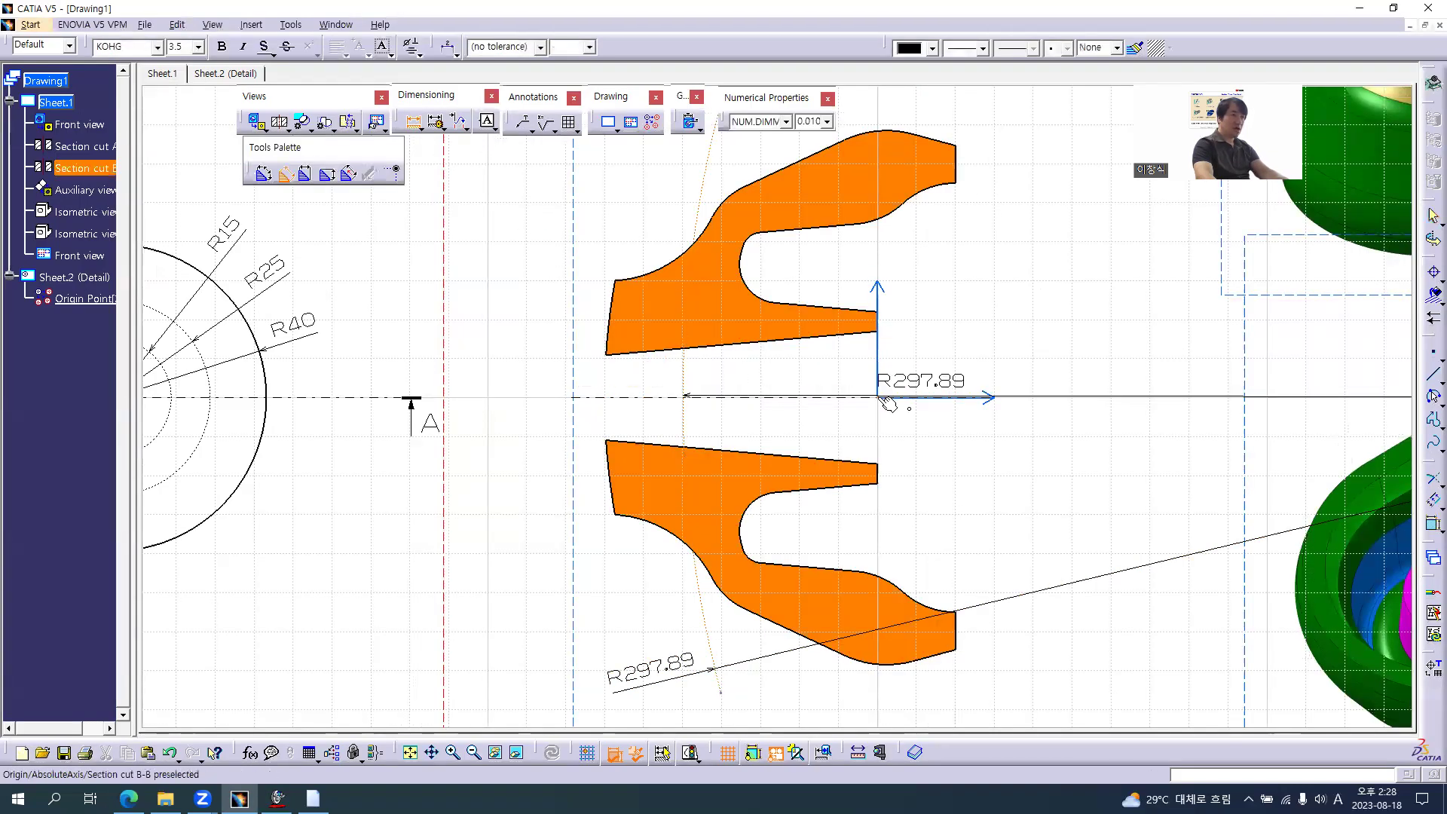
{"action": "middle_click_drag", "start_coordinate": [800, 216], "coordinate": [792, 465]}
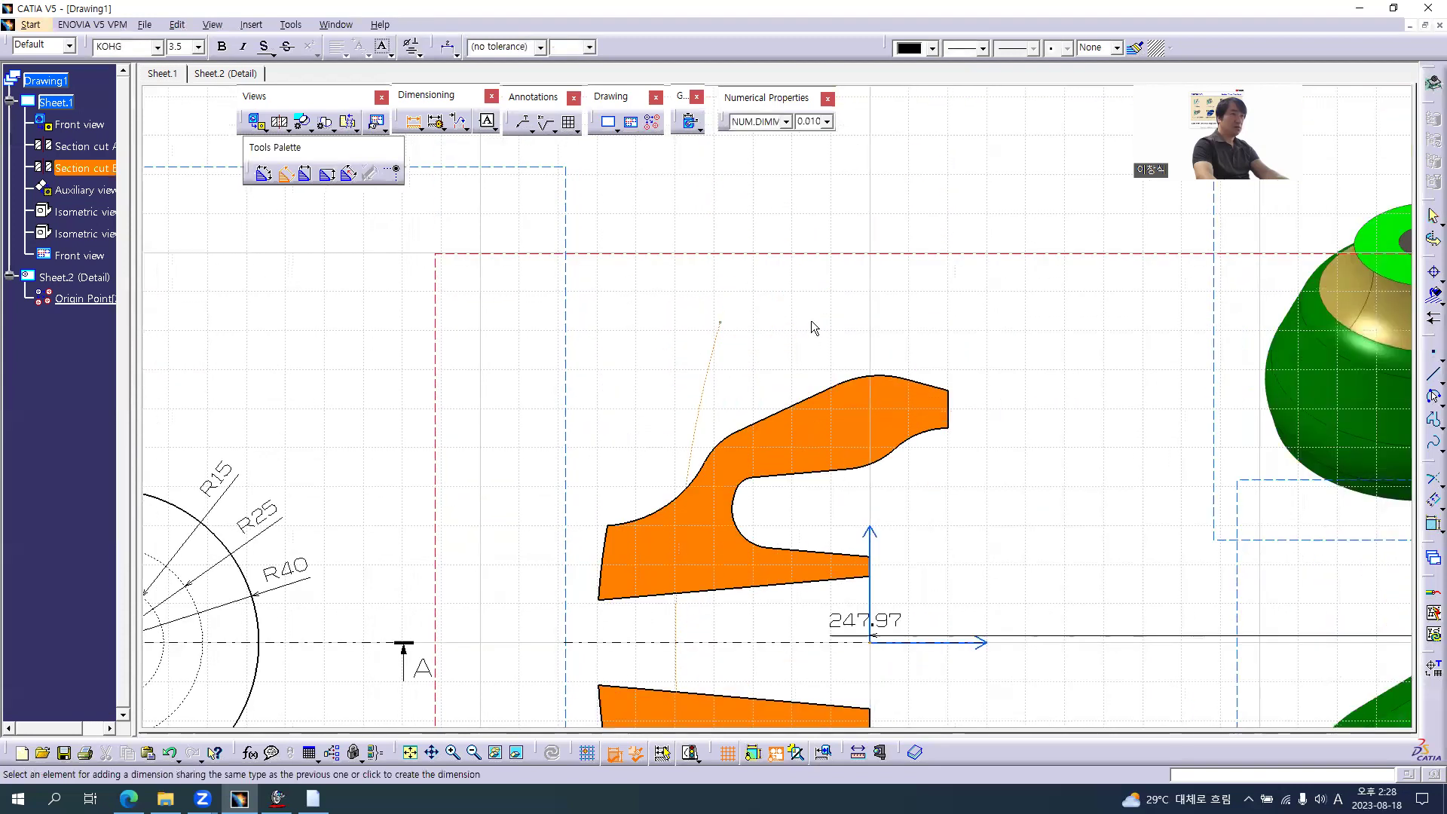
{"action": "right_click", "coordinate": [787, 334]}
{"action": "mouse_move", "coordinate": [866, 429]}
{"action": "left_click", "coordinate": [1002, 484]}
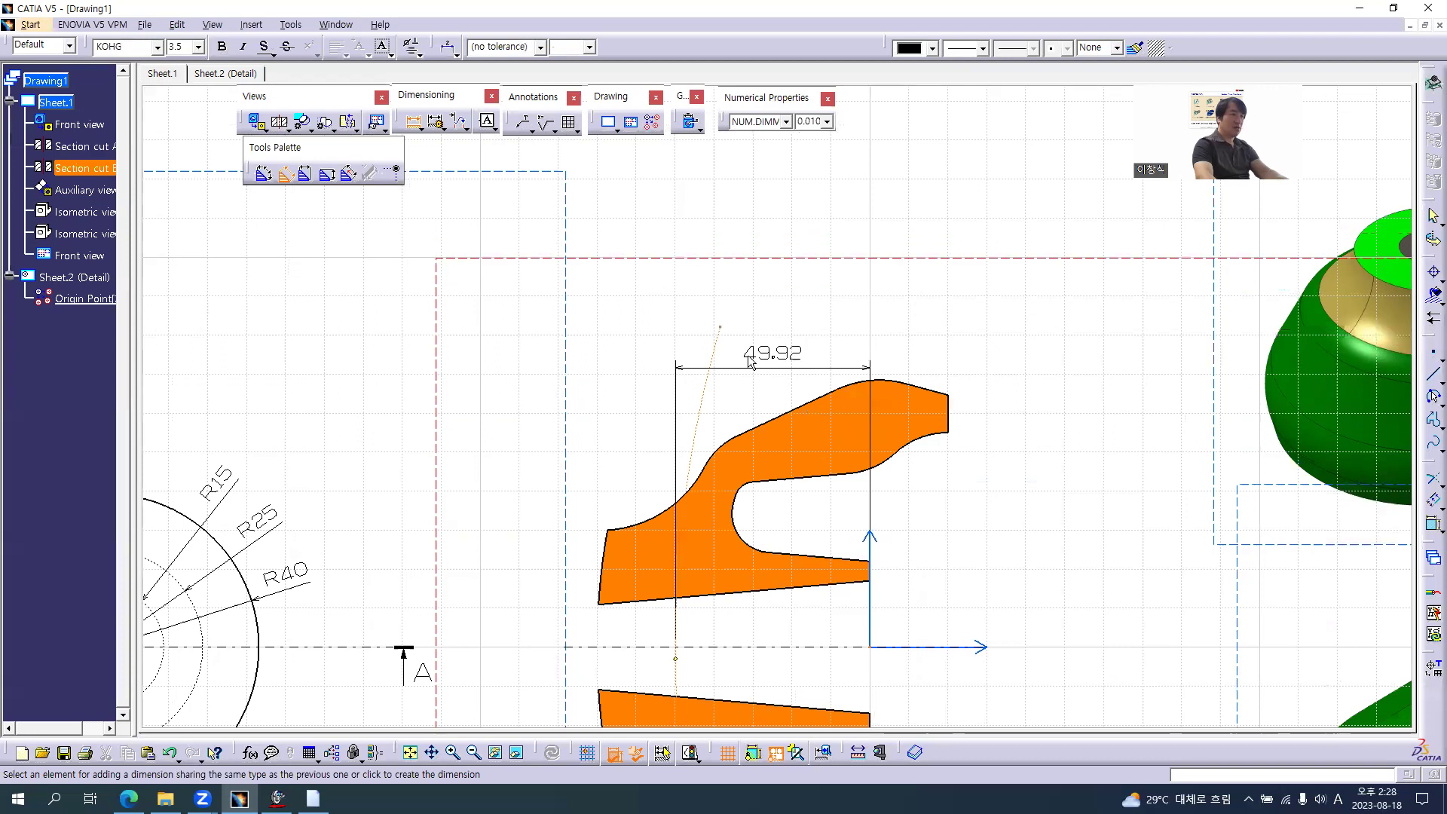
{"action": "key", "text": "alt+Tab"}
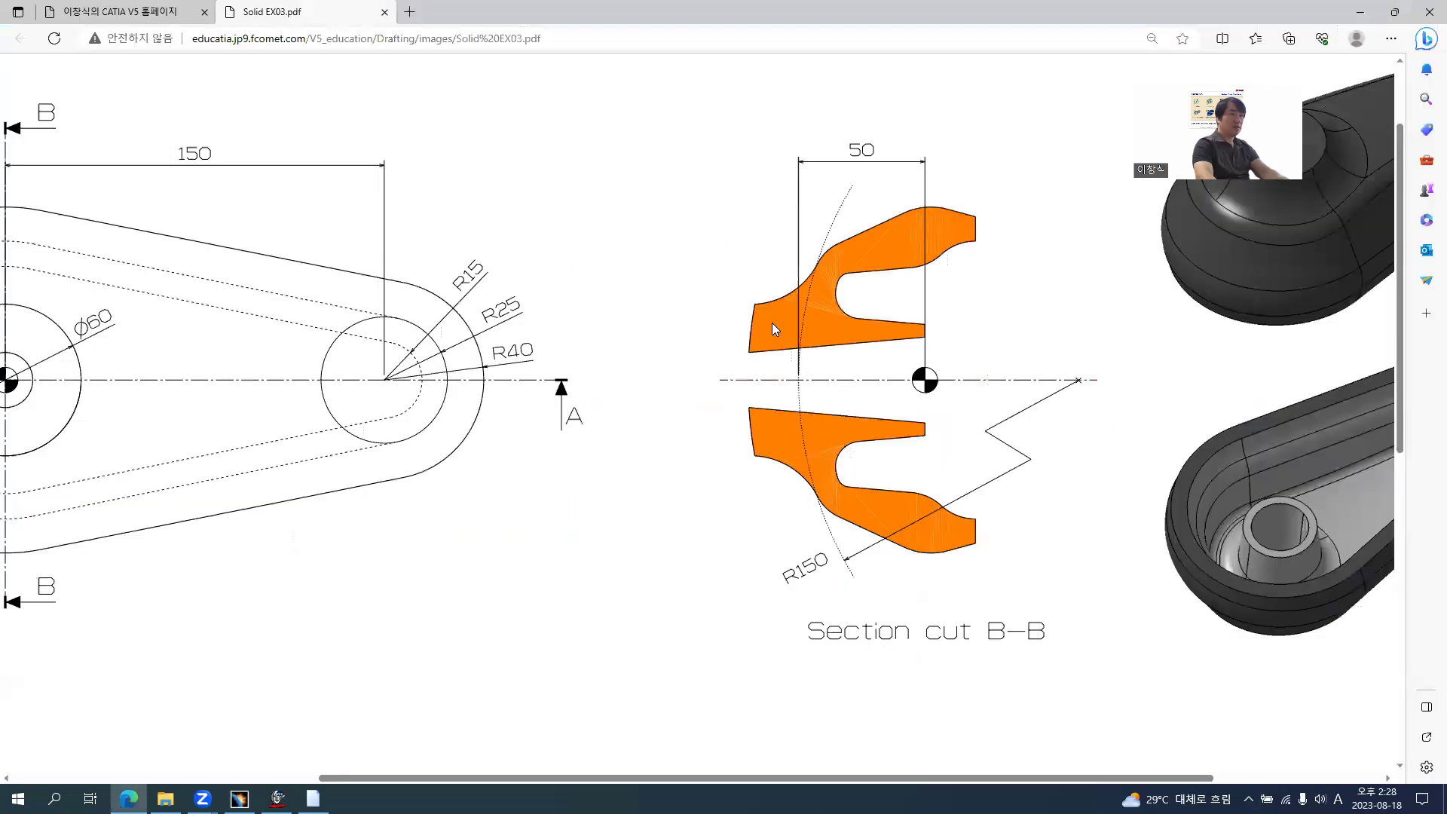
{"action": "key", "text": "alt+Tab"}
{"action": "left_click", "coordinate": [773, 305]}
Make the horizontal distance dimension of the dotted arc drive the geometry with a value of 50 mm
{"action": "double_click", "coordinate": [773, 304]}
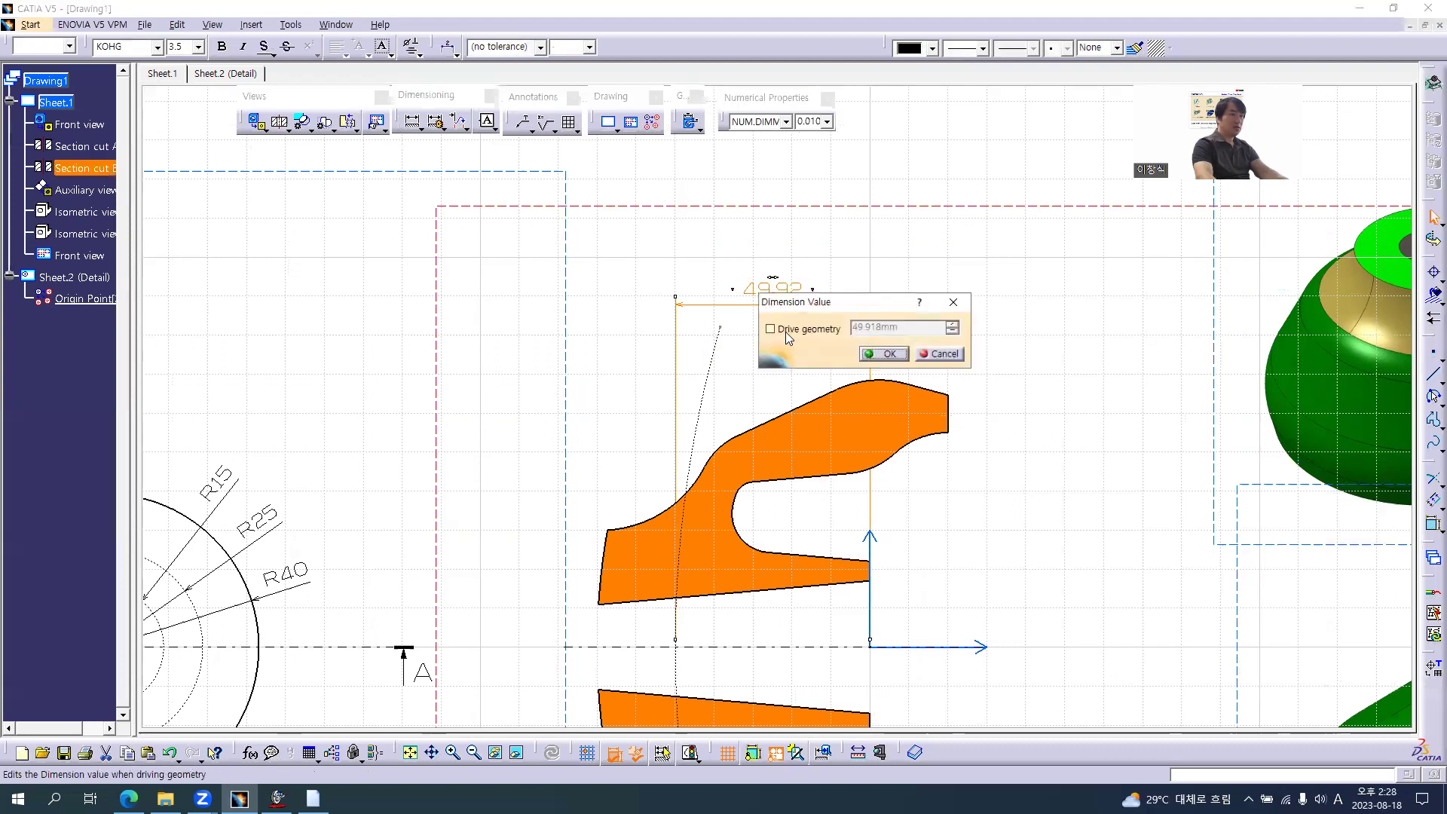
{"action": "type", "text": "50"}
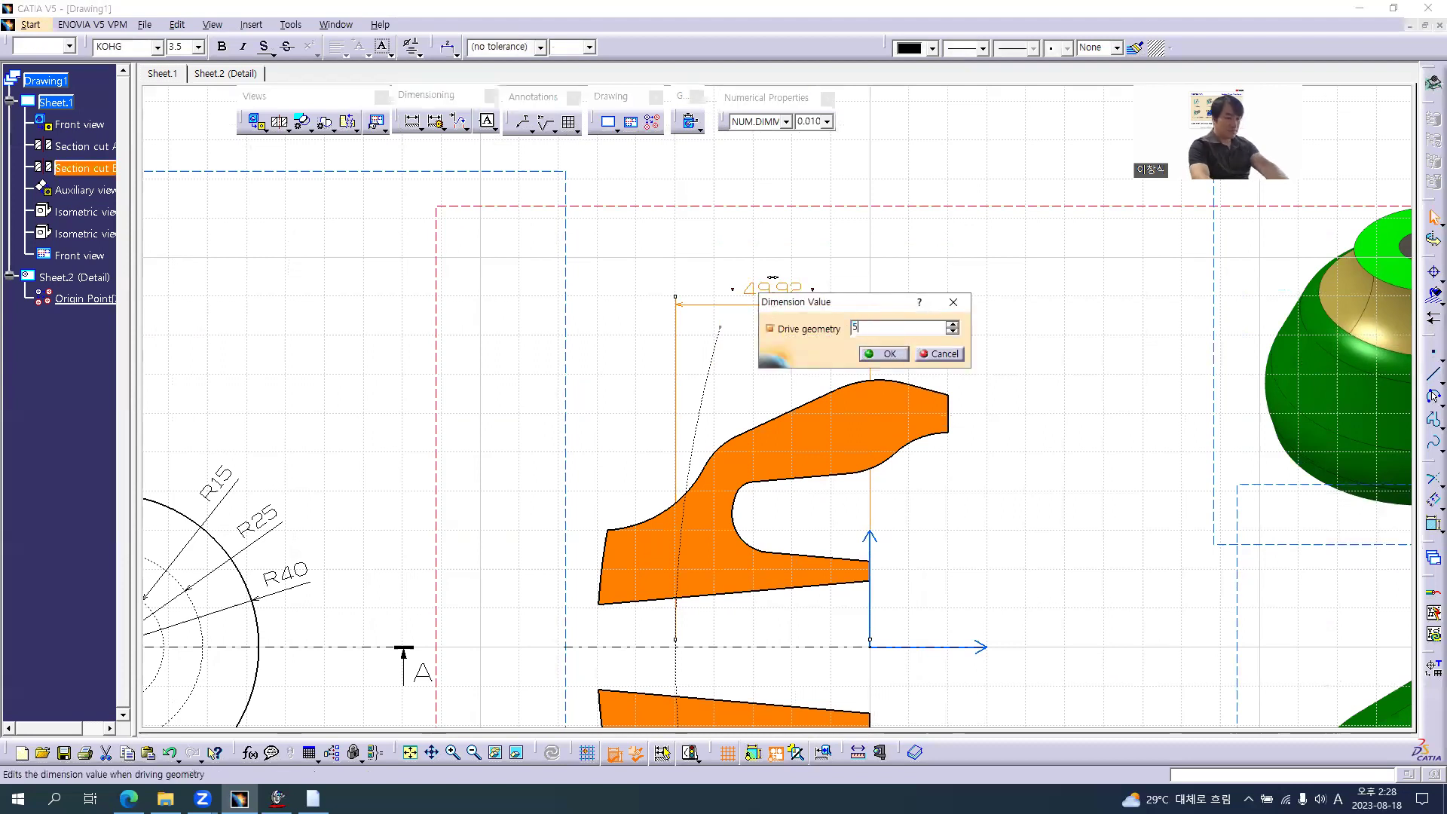
{"action": "key", "text": "Return"}
Make the dotted arc's radius dimension in Section Cut B-B drive the geometry with a value of 150 mm
{"action": "middle_click_drag", "start_coordinate": [793, 436], "coordinate": [801, 226]}
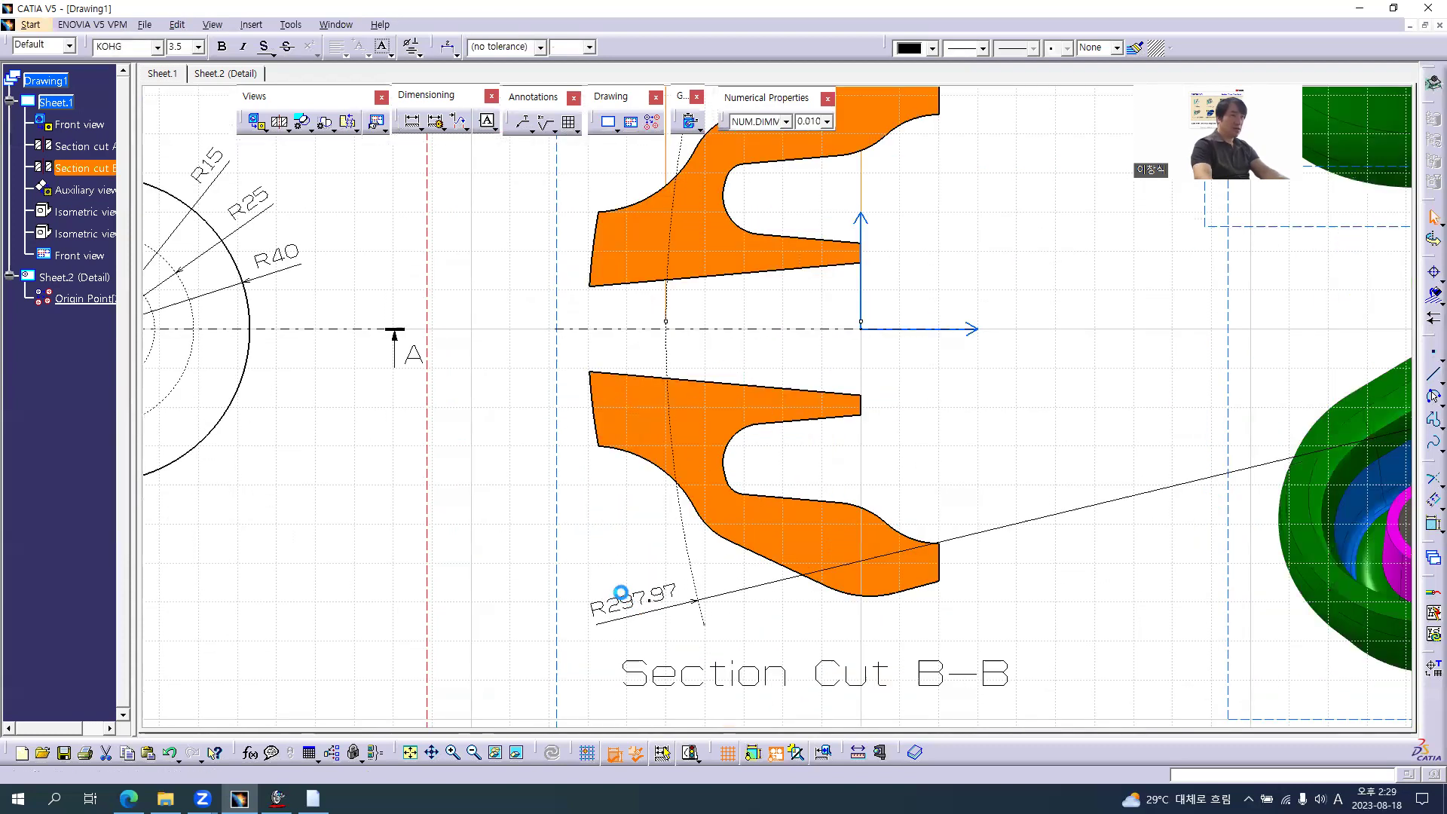
{"action": "key", "text": "alt+Tab"}
{"action": "key", "text": "alt+Tab"}
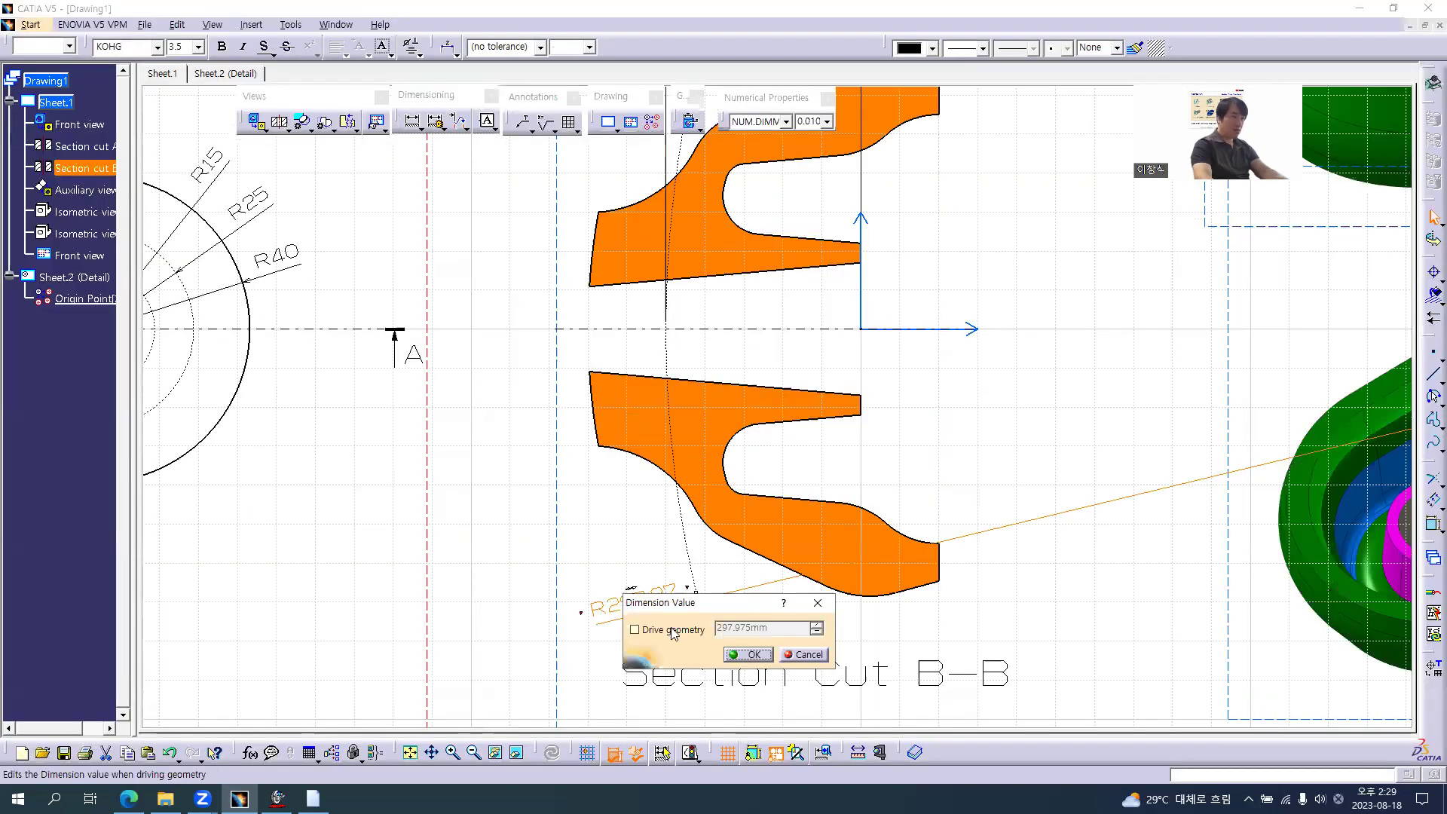
{"action": "double_click", "coordinate": [713, 628]}
{"action": "type", "text": "150"}
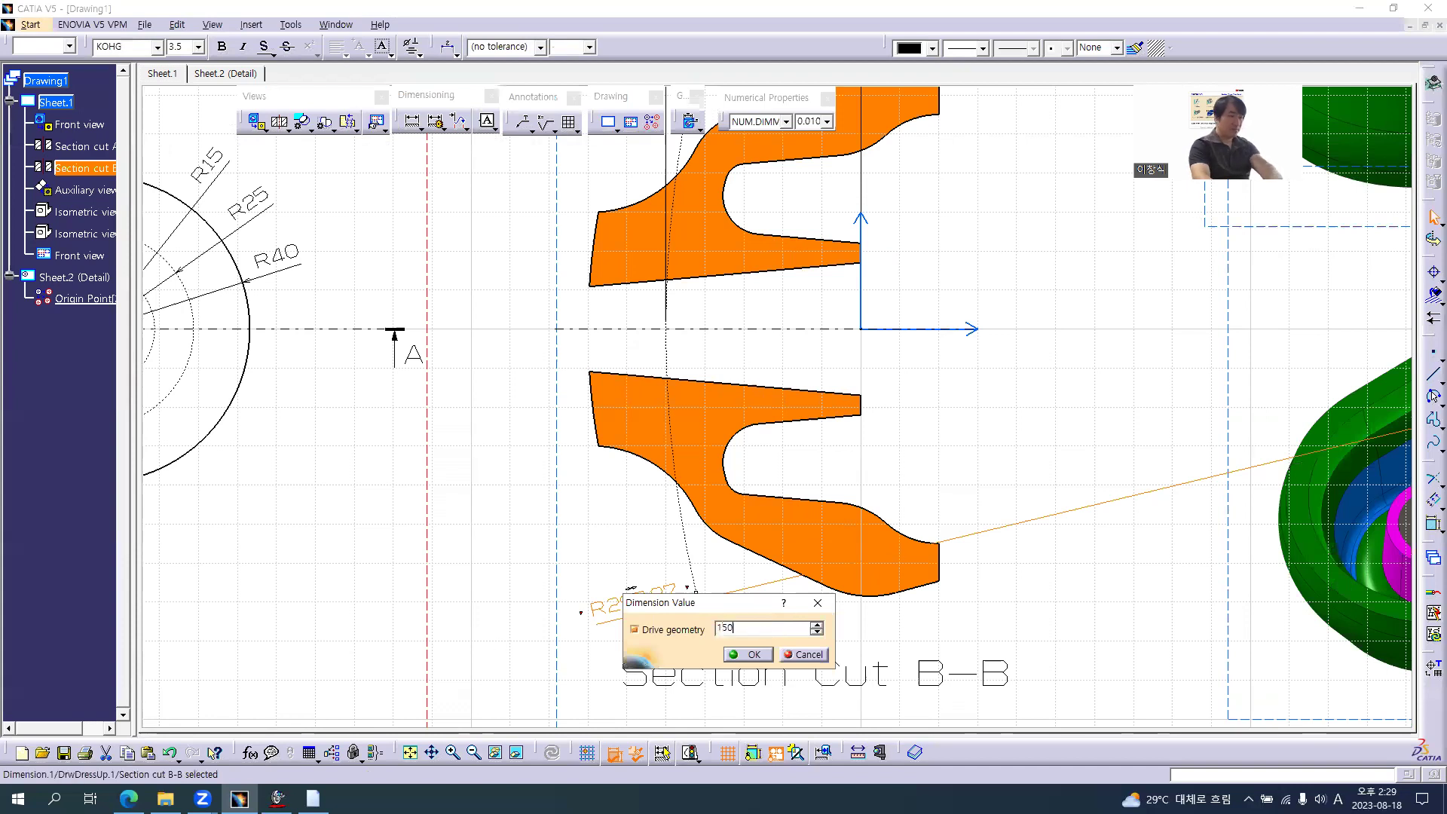
{"action": "key", "text": "Return"}
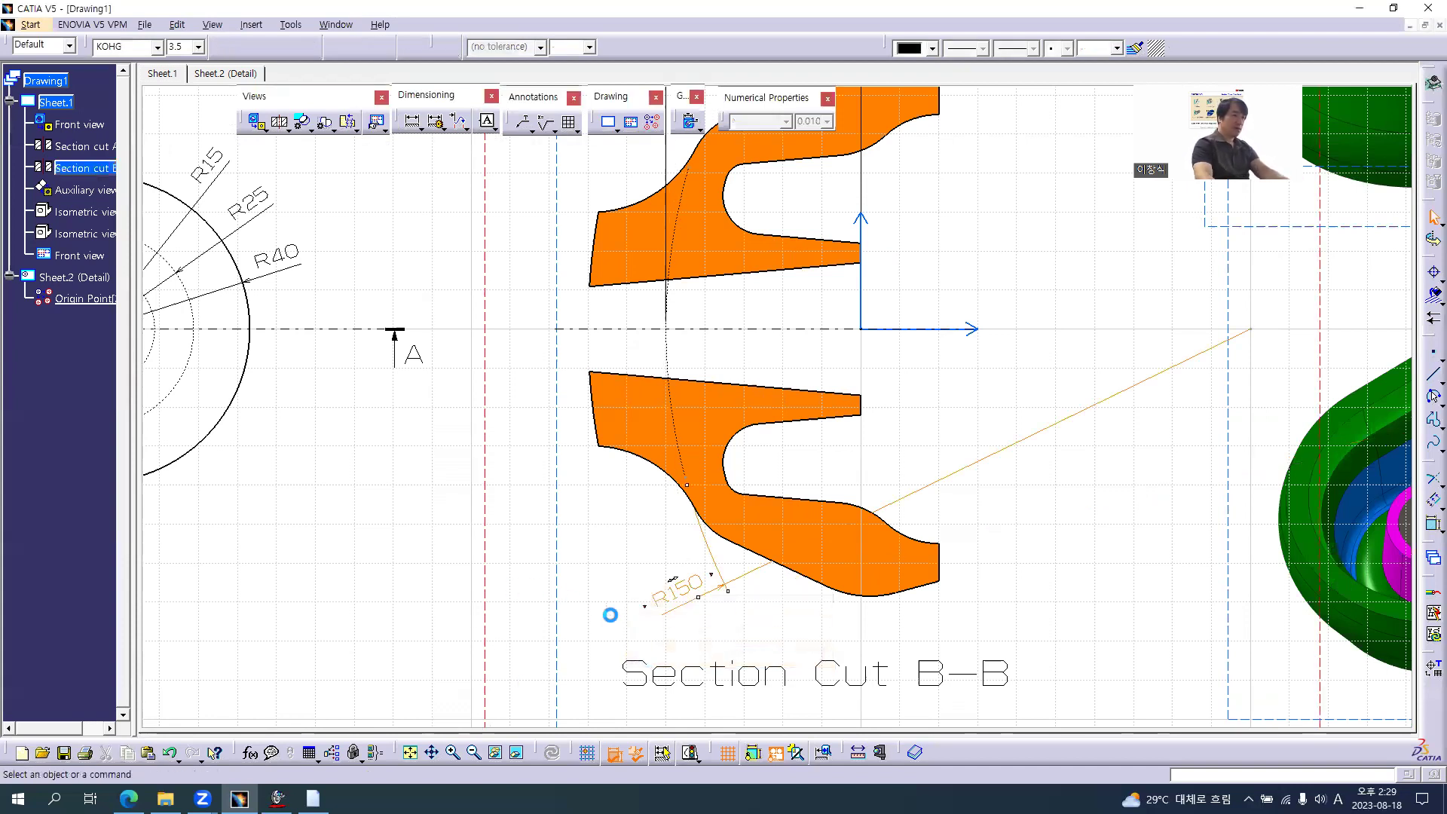
Move the R150 dimension further down along the dotted arc, below the section outline
{"action": "key", "text": "alt+Tab"}
{"action": "key", "text": "alt+Tab"}
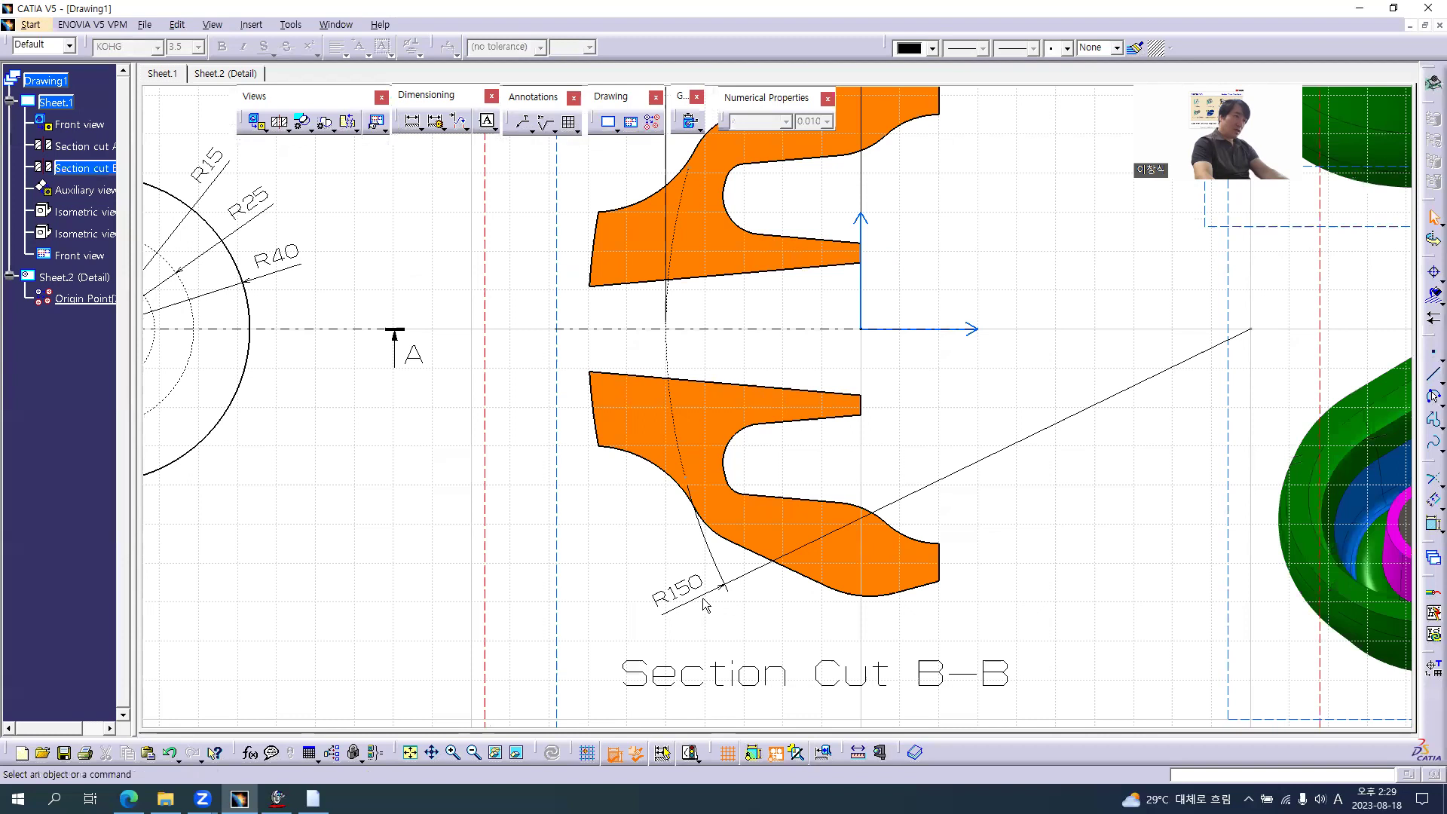
{"action": "left_click_drag", "start_coordinate": [700, 598], "coordinate": [701, 628]}
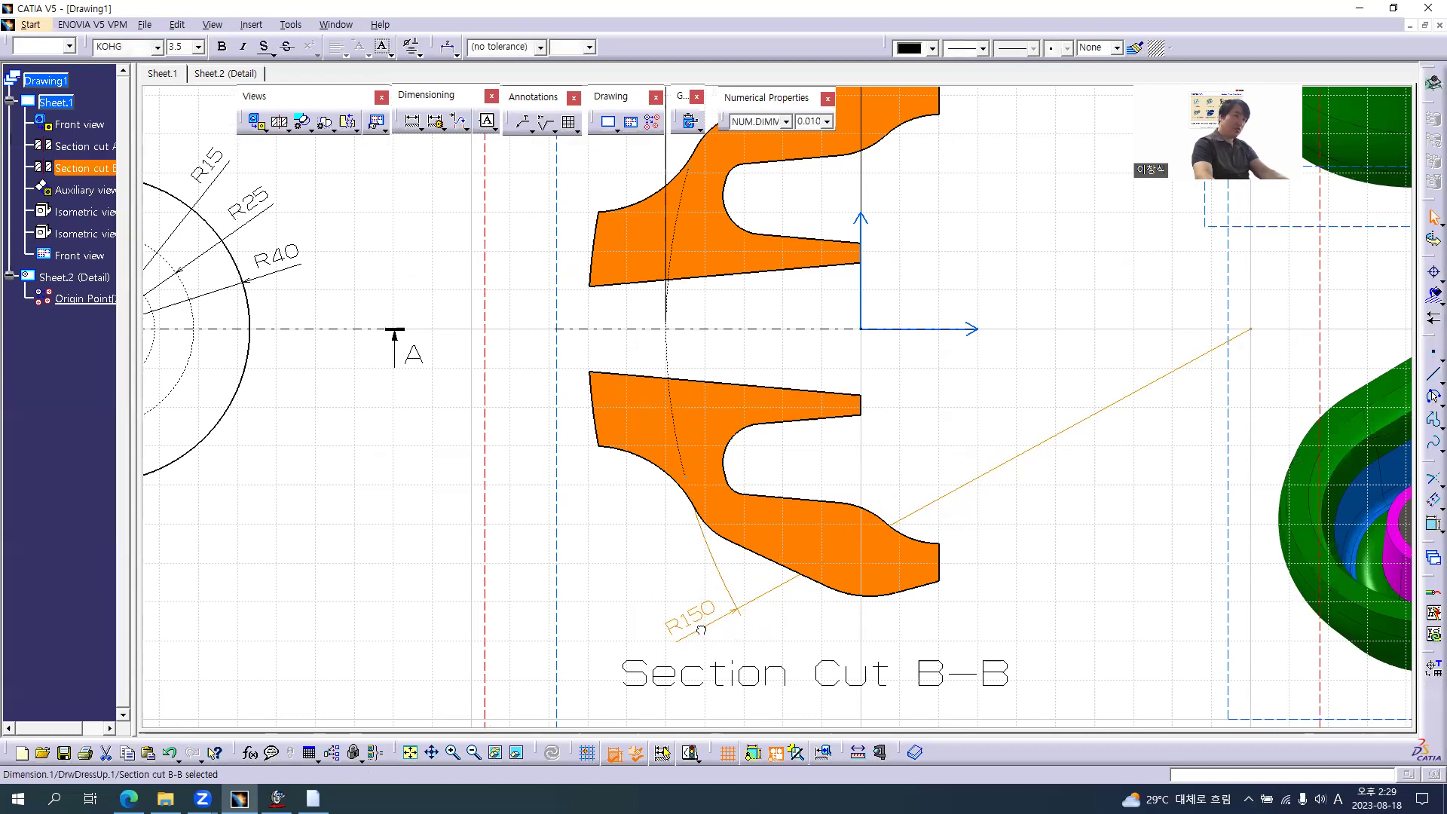
{"action": "middle_click_drag", "start_coordinate": [992, 540], "coordinate": [970, 609], "text": "ctrl"}
{"action": "left_click", "coordinate": [990, 411]}
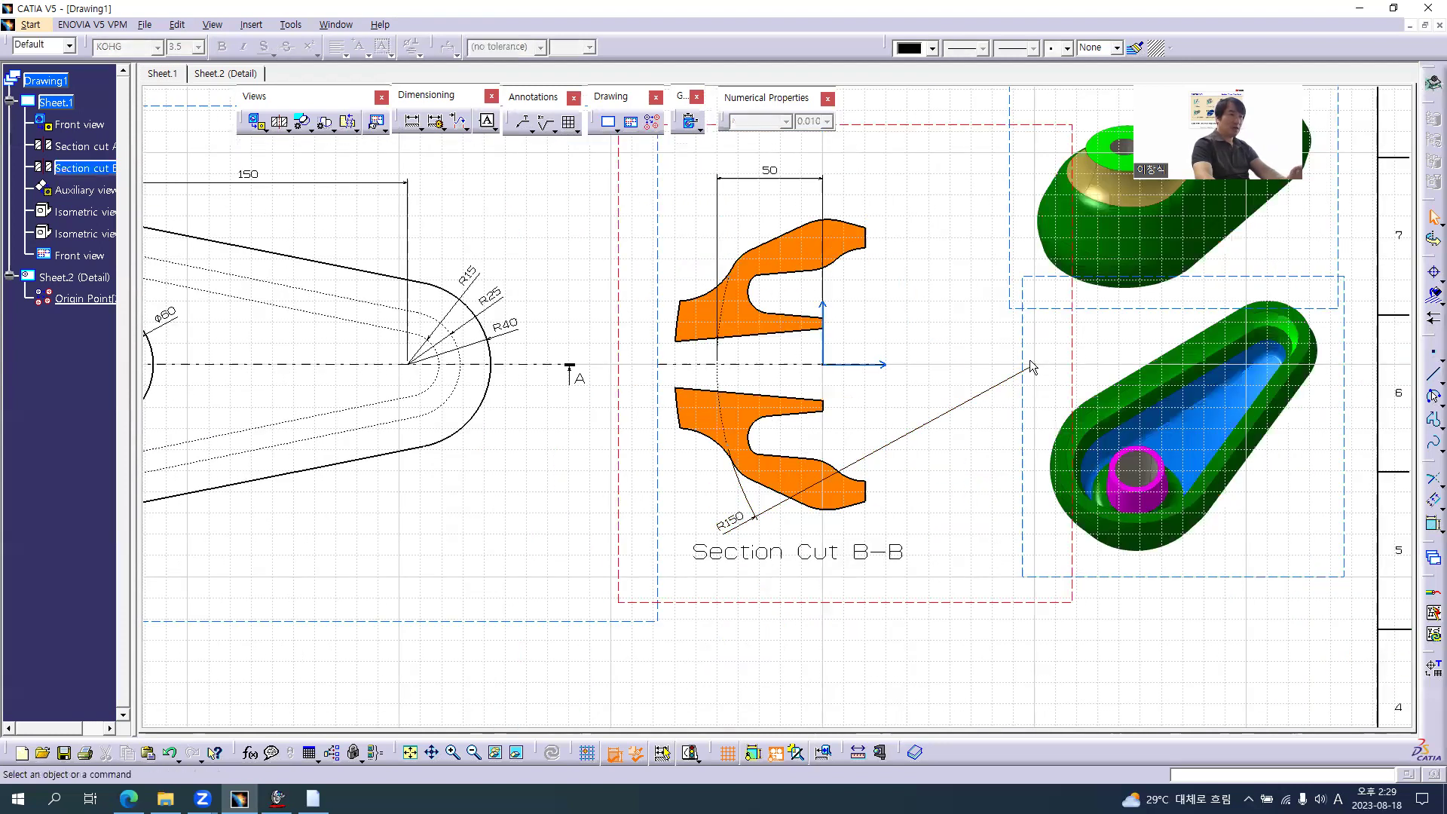
Check the title position in the reference PDF and move the Section Cut B-B title slightly lower
{"action": "key", "text": "alt+Tab"}
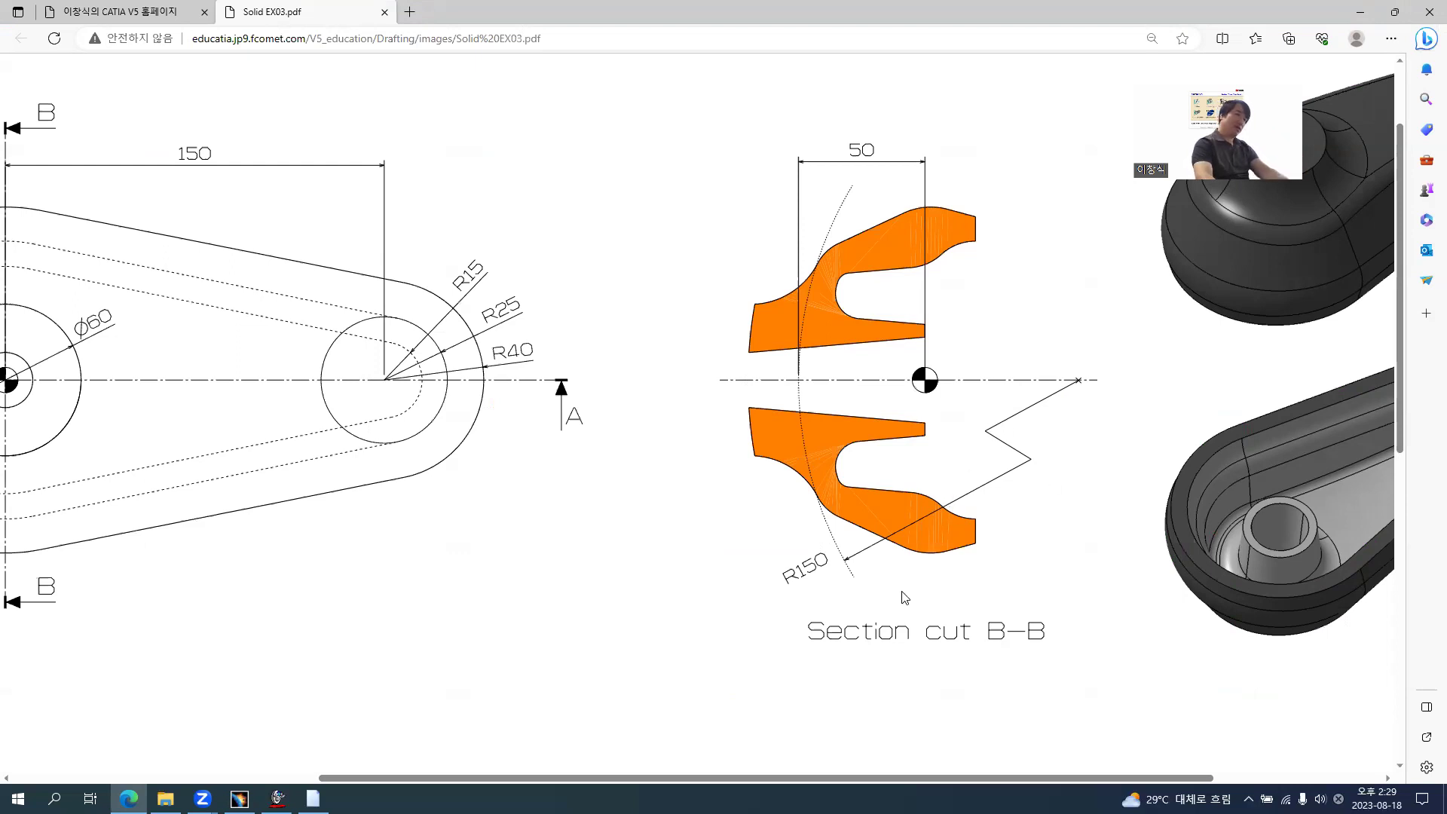
{"action": "key", "text": "alt+Tab"}
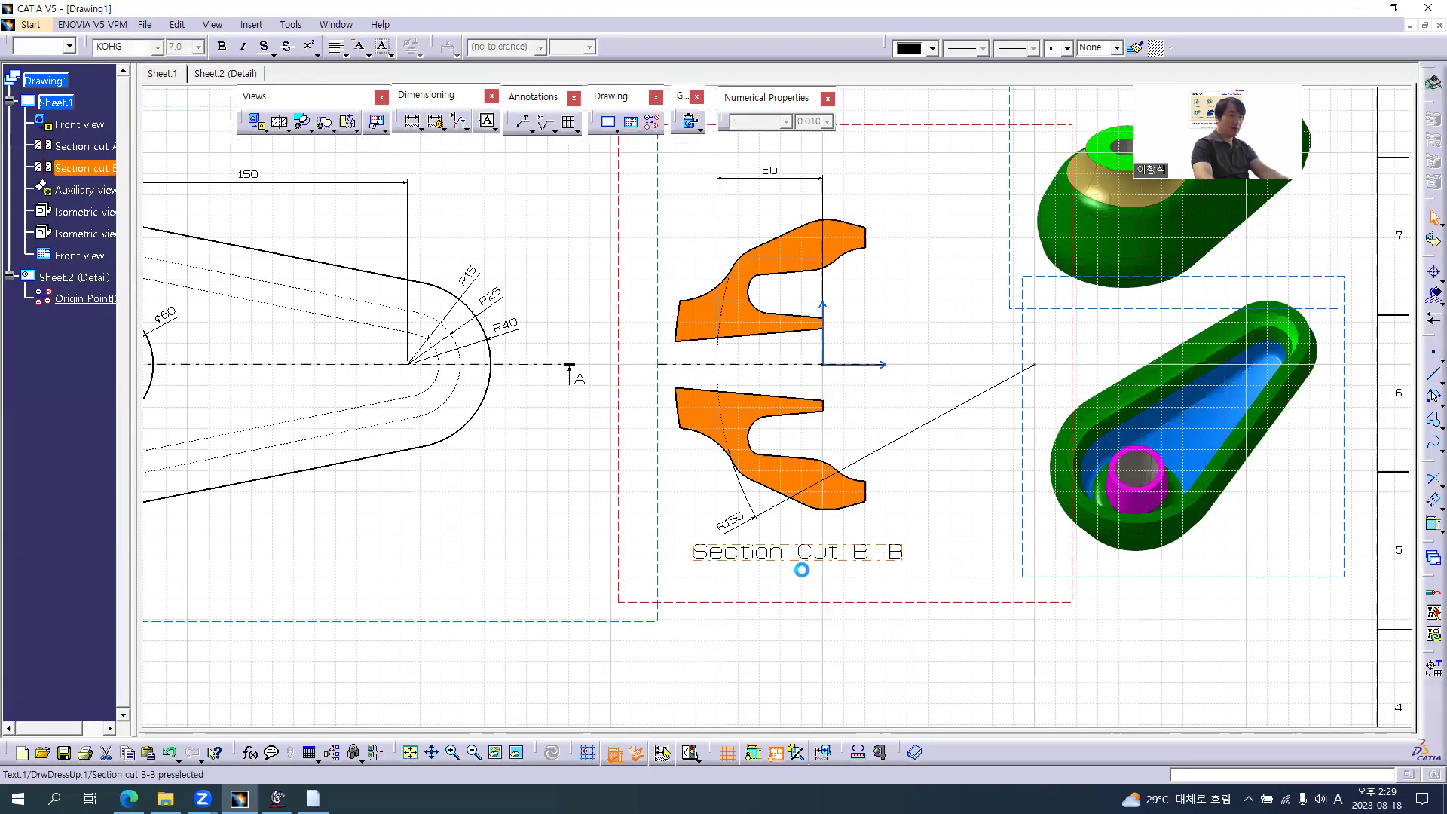
{"action": "left_click_drag", "start_coordinate": [803, 556], "coordinate": [803, 580]}
{"action": "left_click", "coordinate": [910, 433]}
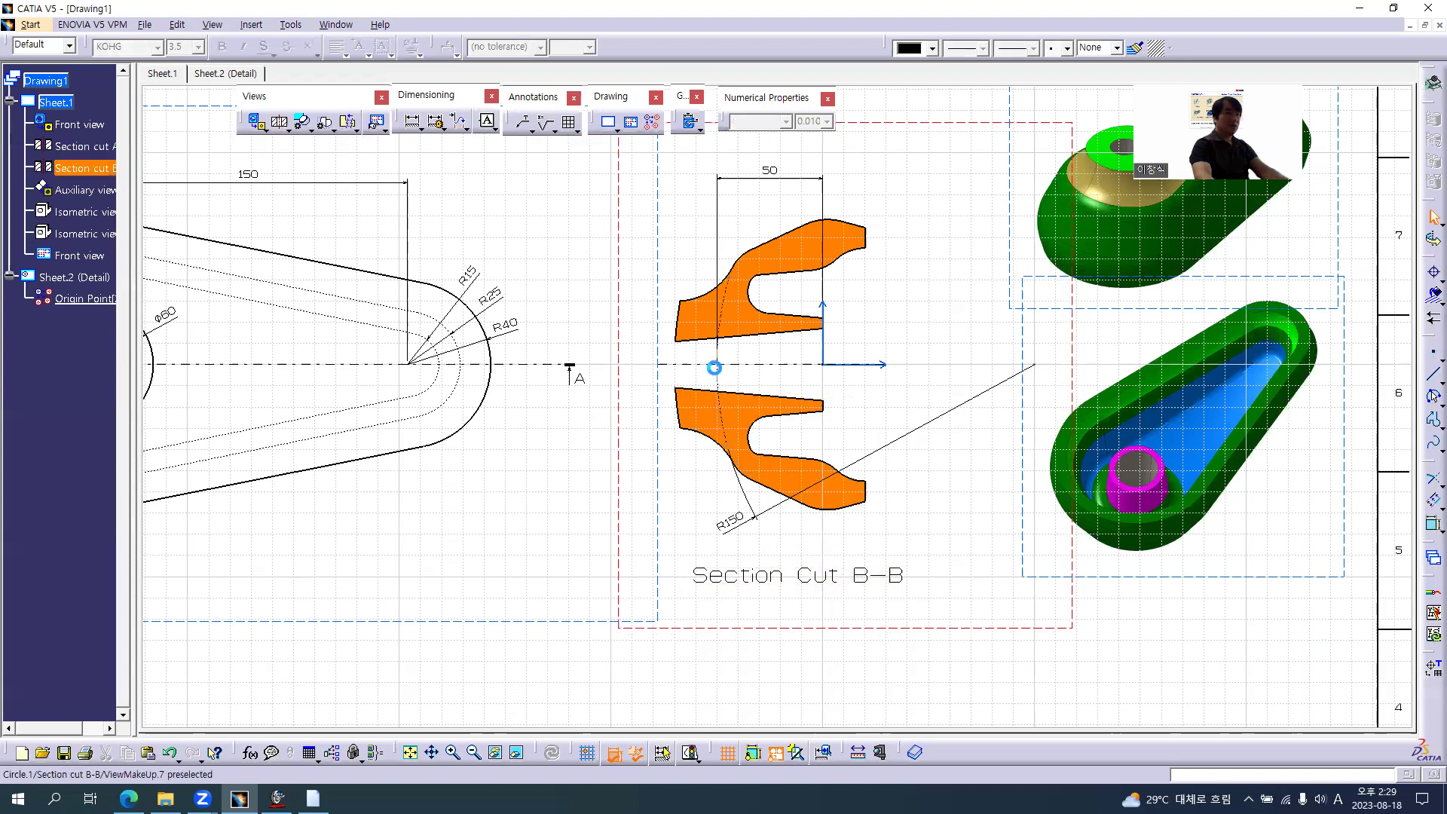
Move the R150 value to the inner side of the arc and place it just below the horizontal axis of Section Cut B-B
{"action": "mouse_move", "coordinate": [995, 420]}
{"action": "middle_mouse_down"}
{"action": "mouse_move", "coordinate": [897, 445]}
{"action": "mouse_move", "coordinate": [862, 500]}
{"action": "middle_mouse_up"}
{"action": "key", "text": "ctrl+Page_Down"}
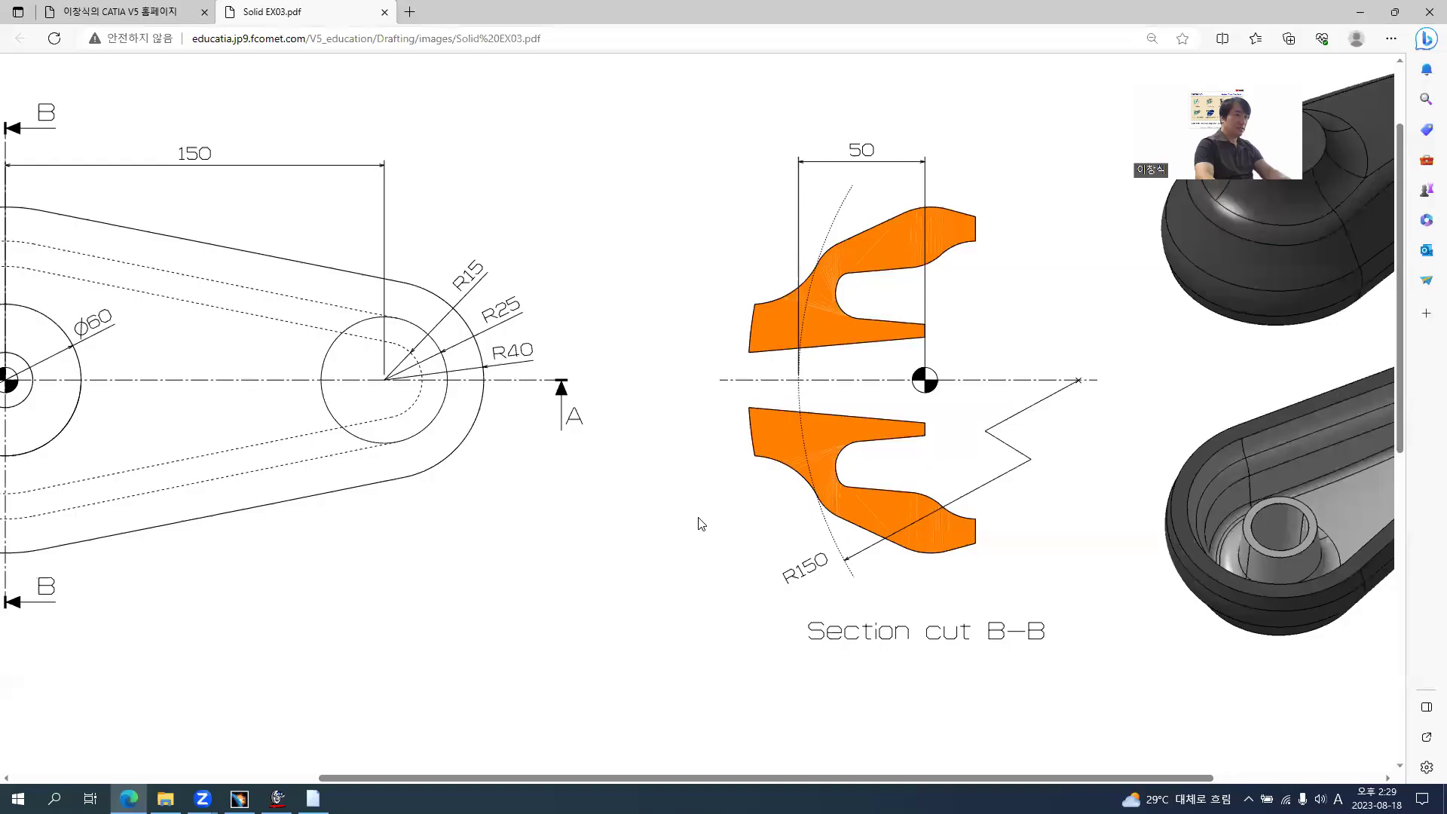
{"action": "left_click", "coordinate": [804, 463]}
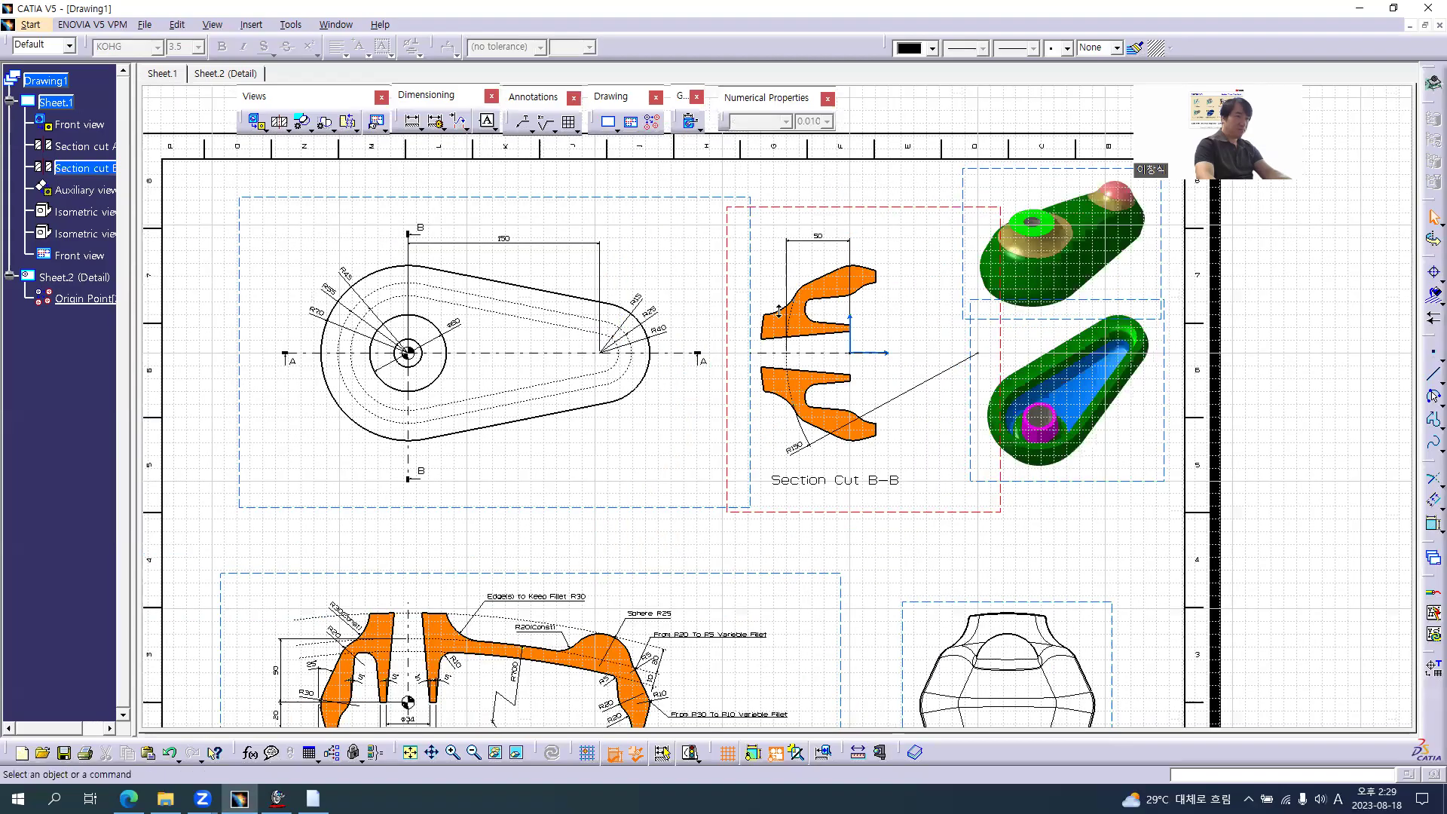
{"action": "scroll", "coordinate": [840, 572], "scroll_direction": "up", "scroll_amount": 5}
{"action": "left_click", "coordinate": [829, 567]}
{"action": "left_click_drag", "start_coordinate": [829, 566], "coordinate": [874, 547]}
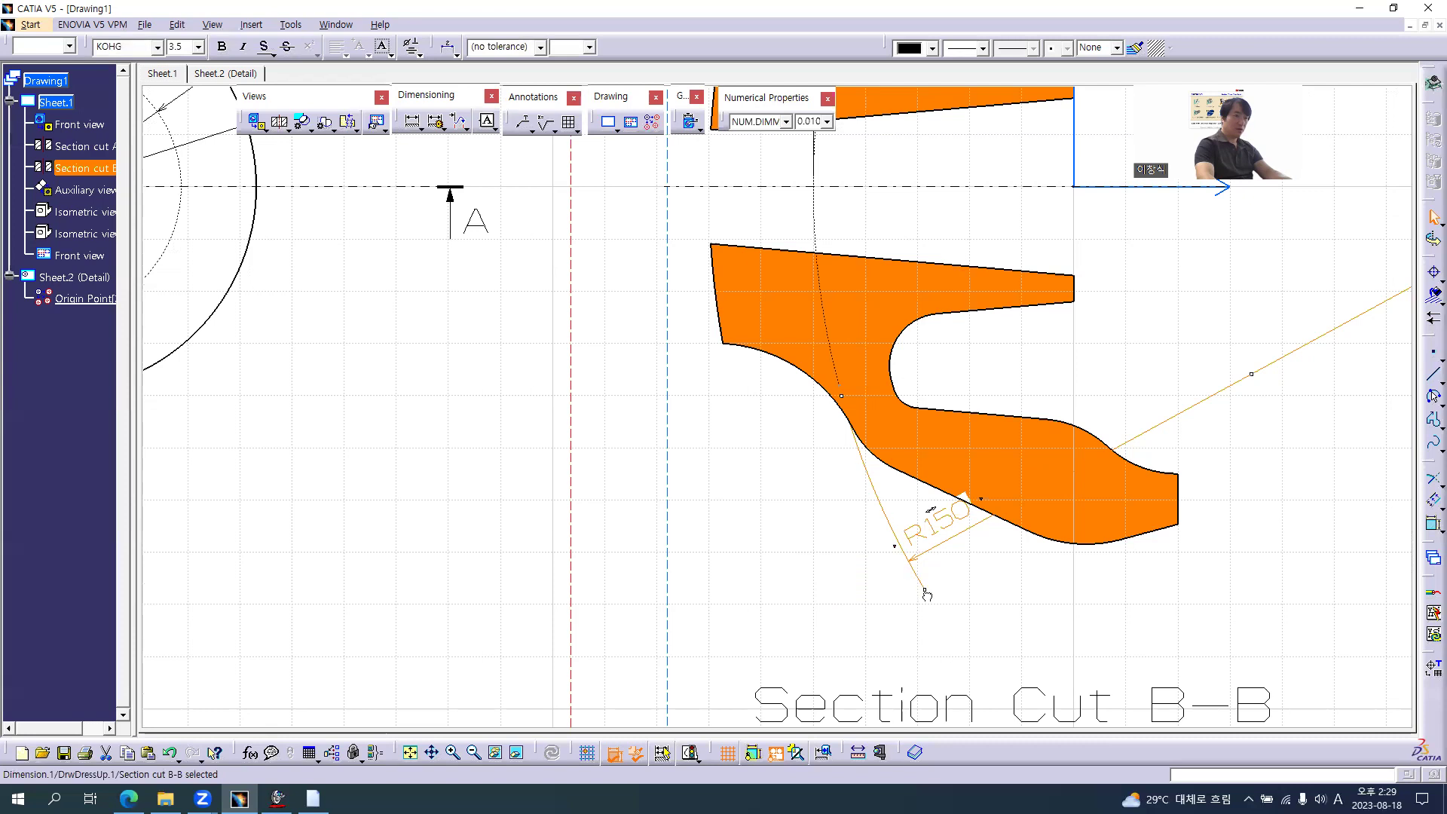
{"action": "left_click_drag", "start_coordinate": [926, 599], "coordinate": [948, 566]}
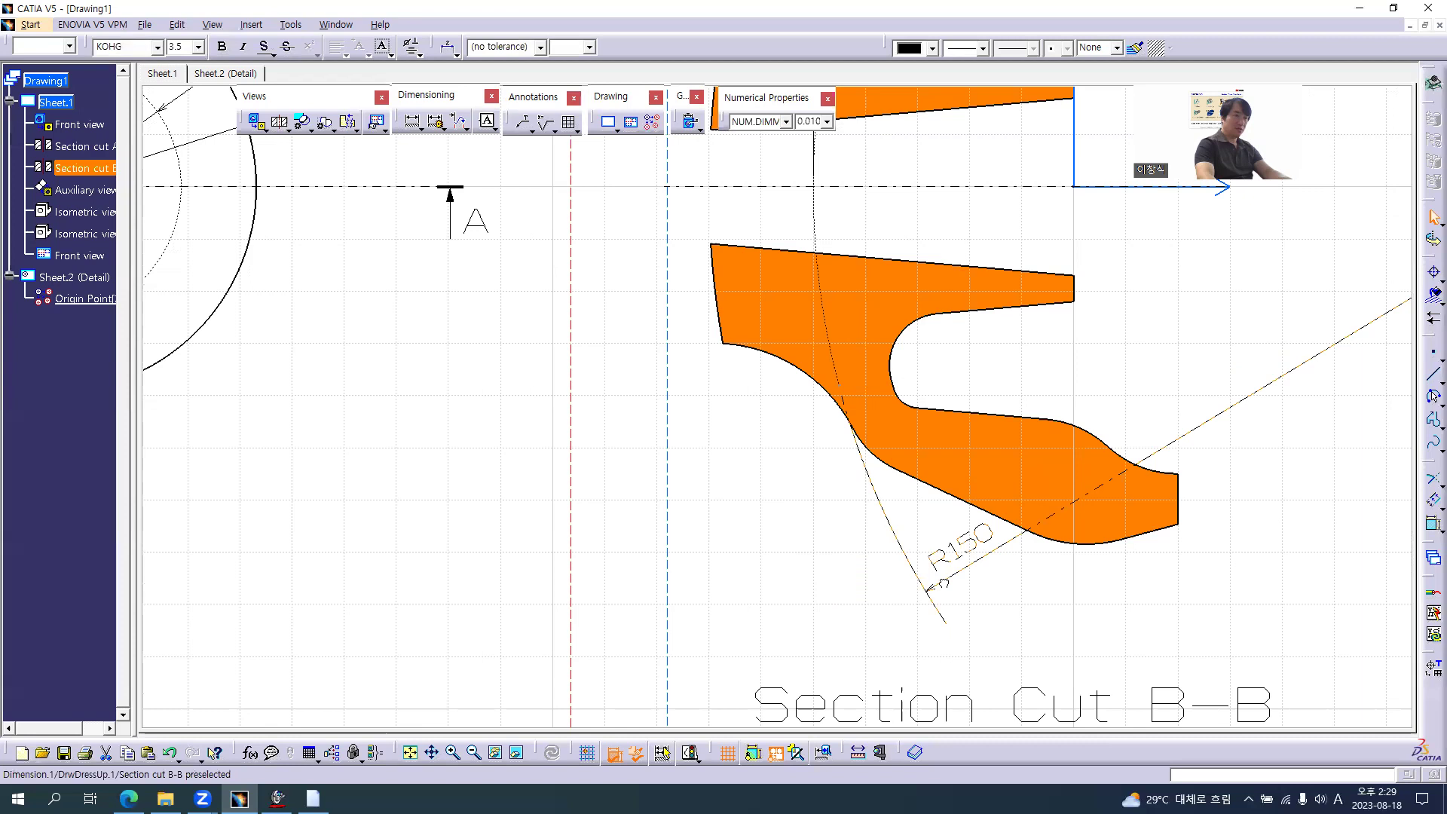
{"action": "left_click", "coordinate": [736, 510]}
{"action": "mouse_move", "coordinate": [716, 493]}
{"action": "middle_mouse_down"}
{"action": "mouse_move", "coordinate": [714, 558]}
{"action": "mouse_move", "coordinate": [716, 542]}
{"action": "middle_mouse_up"}
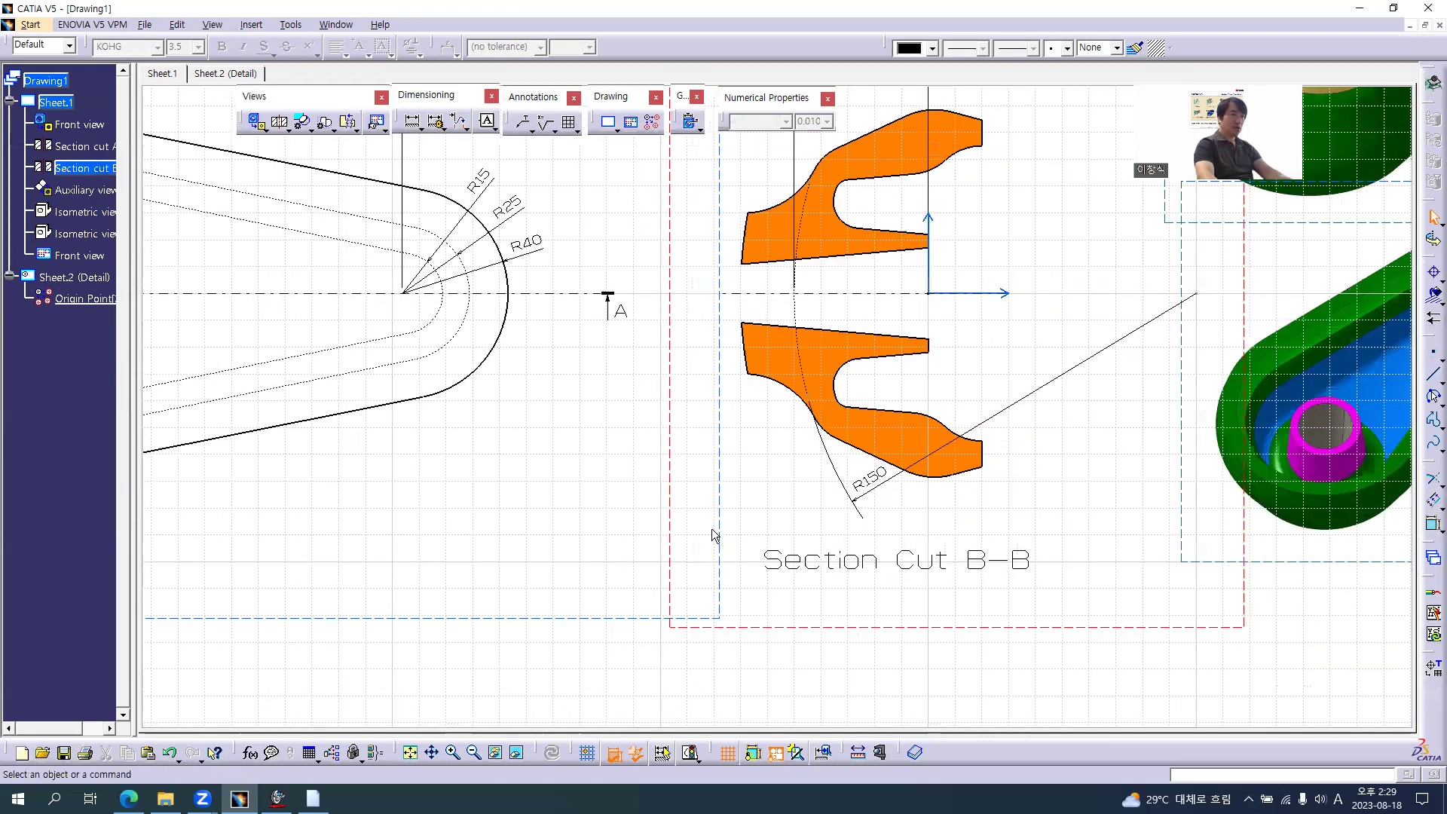
{"action": "middle_click_drag", "start_coordinate": [799, 565], "coordinate": [866, 524]}
{"action": "left_click_drag", "start_coordinate": [878, 496], "coordinate": [818, 273]}
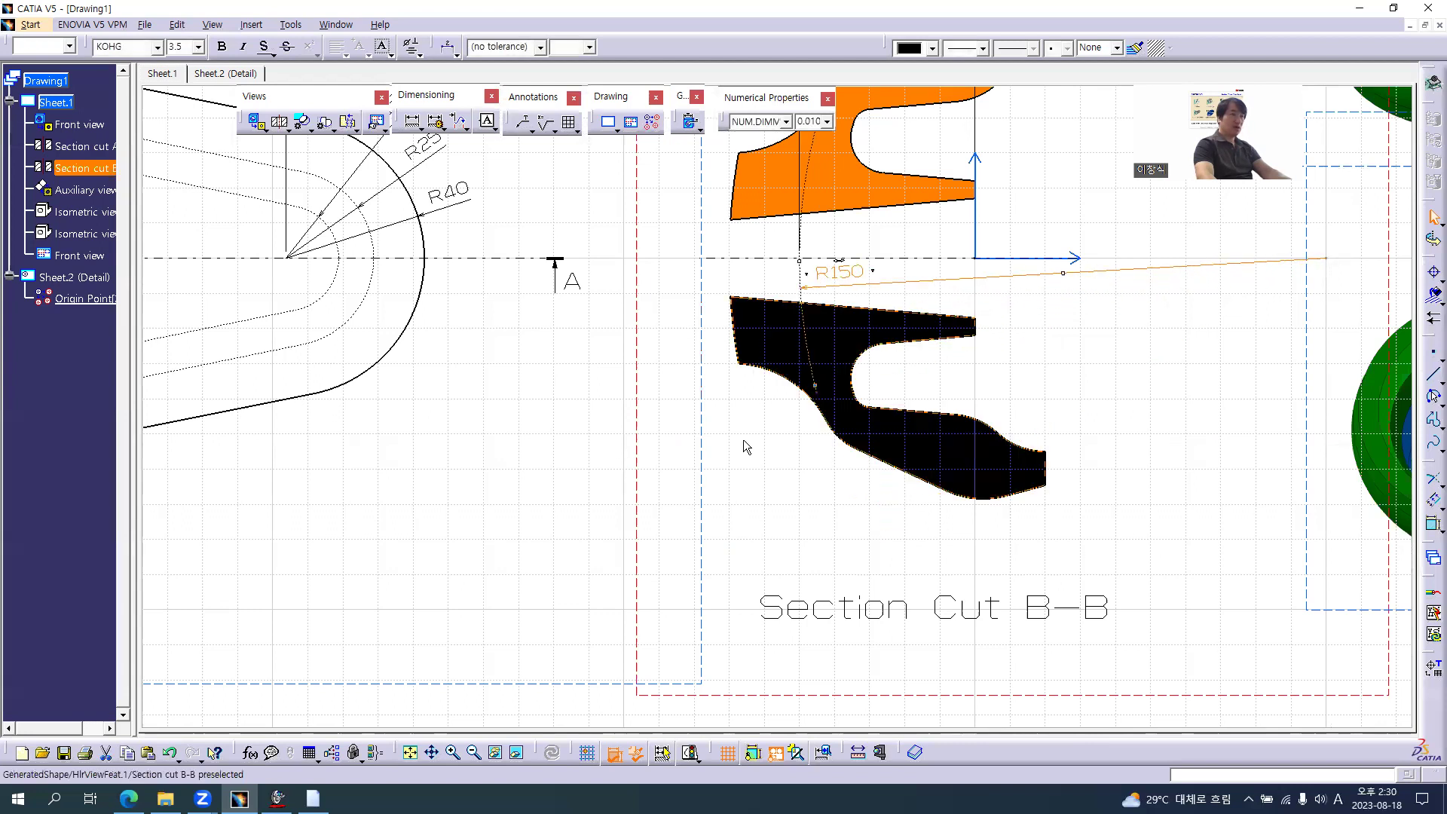
Extend both ends of the dotted arc beyond the section outline of Section Cut B-B, as in the reference PDF
{"action": "key", "text": "alt+Tab"}
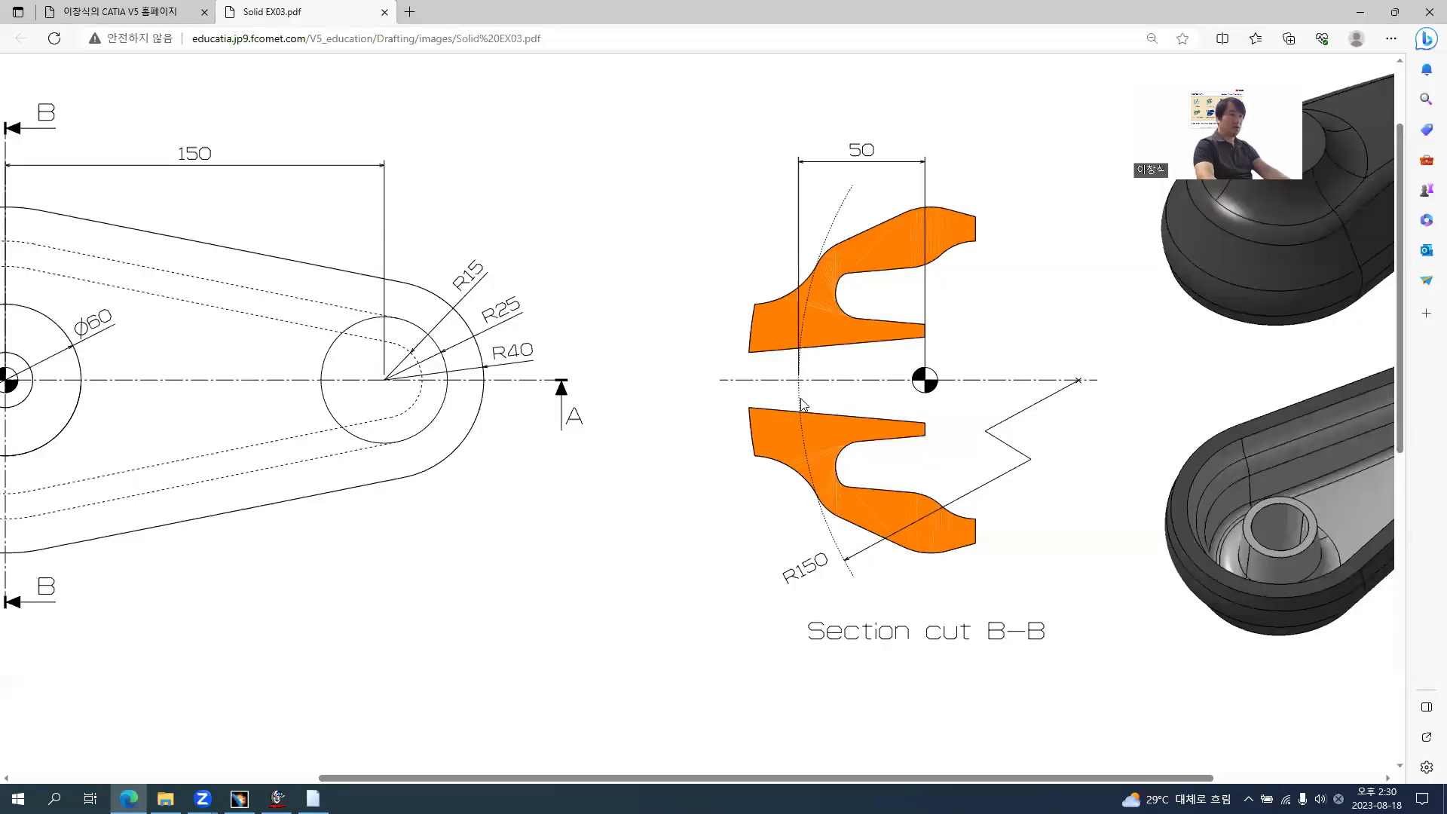
{"action": "key", "text": "alt+Tab"}
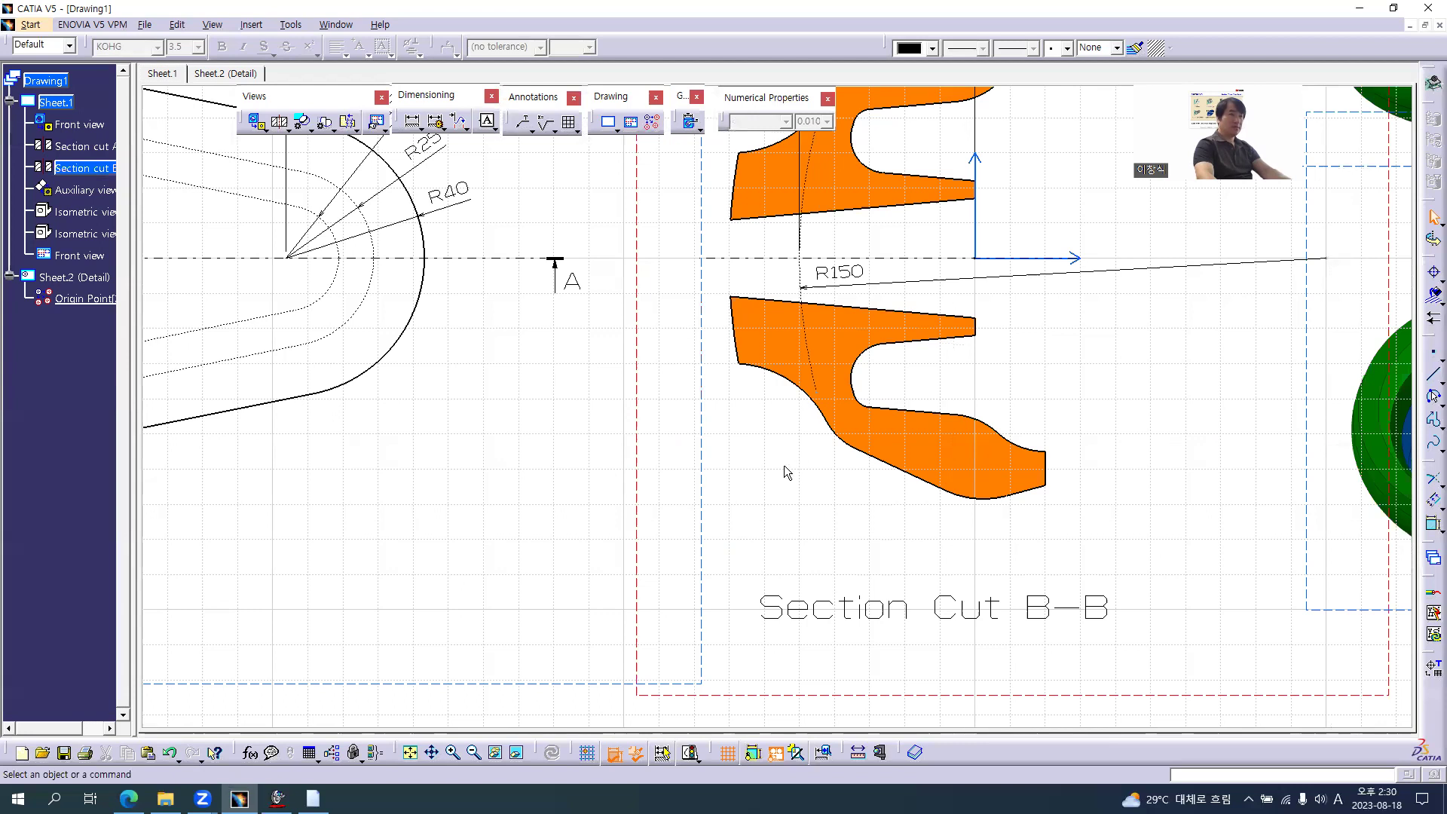
{"action": "left_click", "coordinate": [820, 393]}
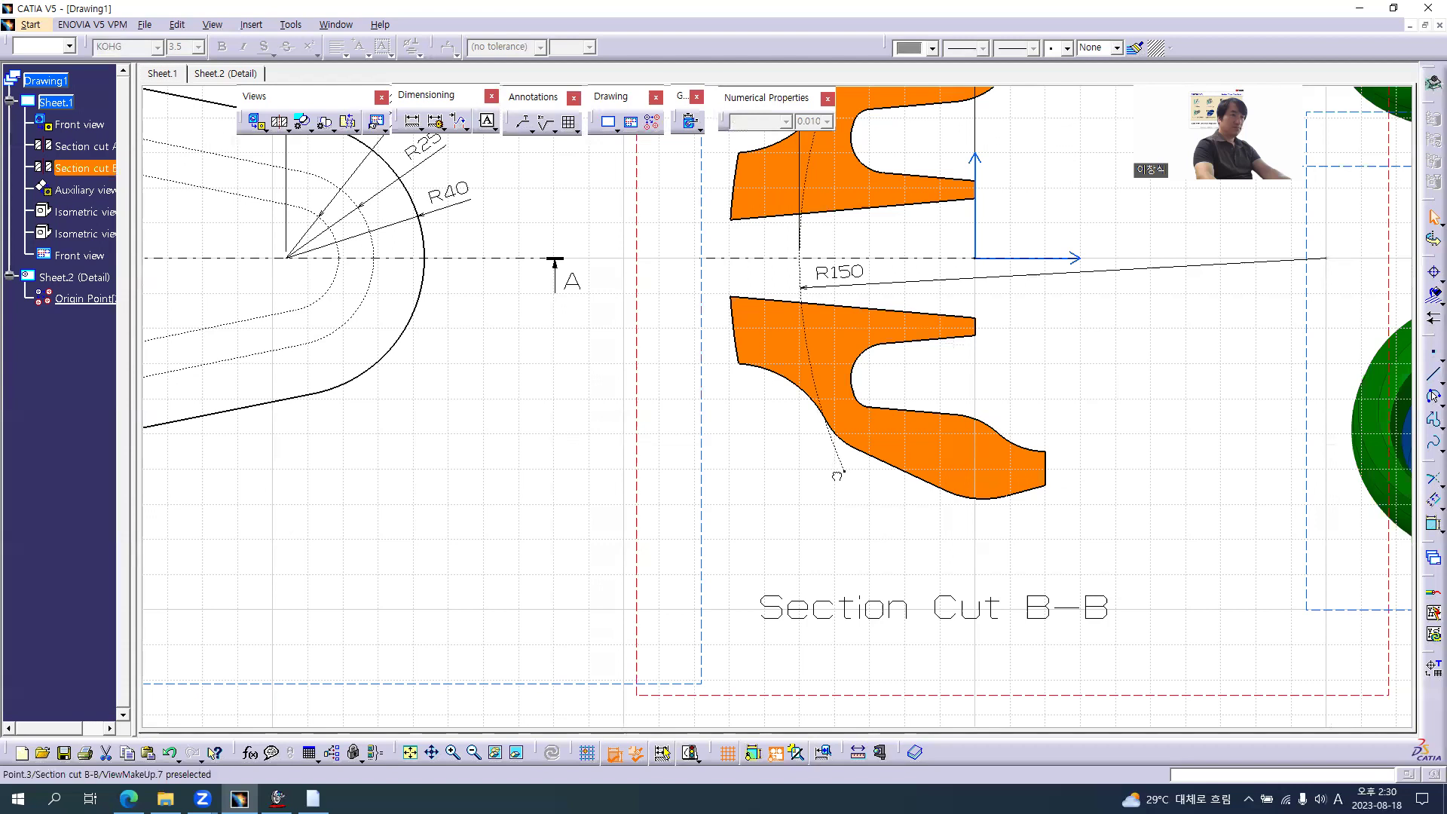
{"action": "middle_click_drag", "start_coordinate": [675, 400], "coordinate": [640, 674]}
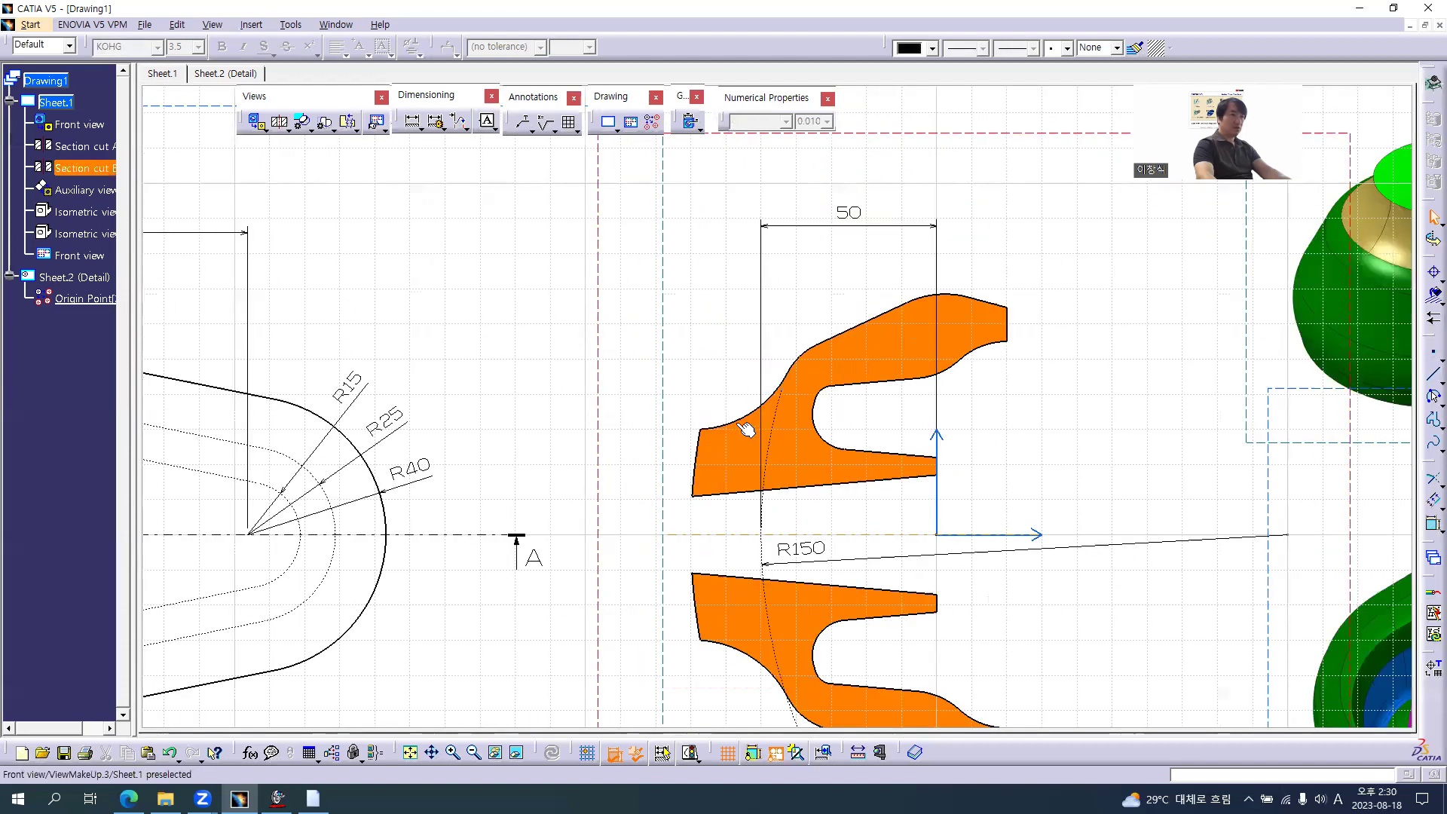
{"action": "left_click", "coordinate": [781, 366]}
{"action": "mouse_move", "coordinate": [1098, 472]}
{"action": "middle_mouse_down"}
{"action": "mouse_move", "coordinate": [1075, 313]}
{"action": "mouse_move", "coordinate": [1075, 409]}
{"action": "middle_mouse_up"}
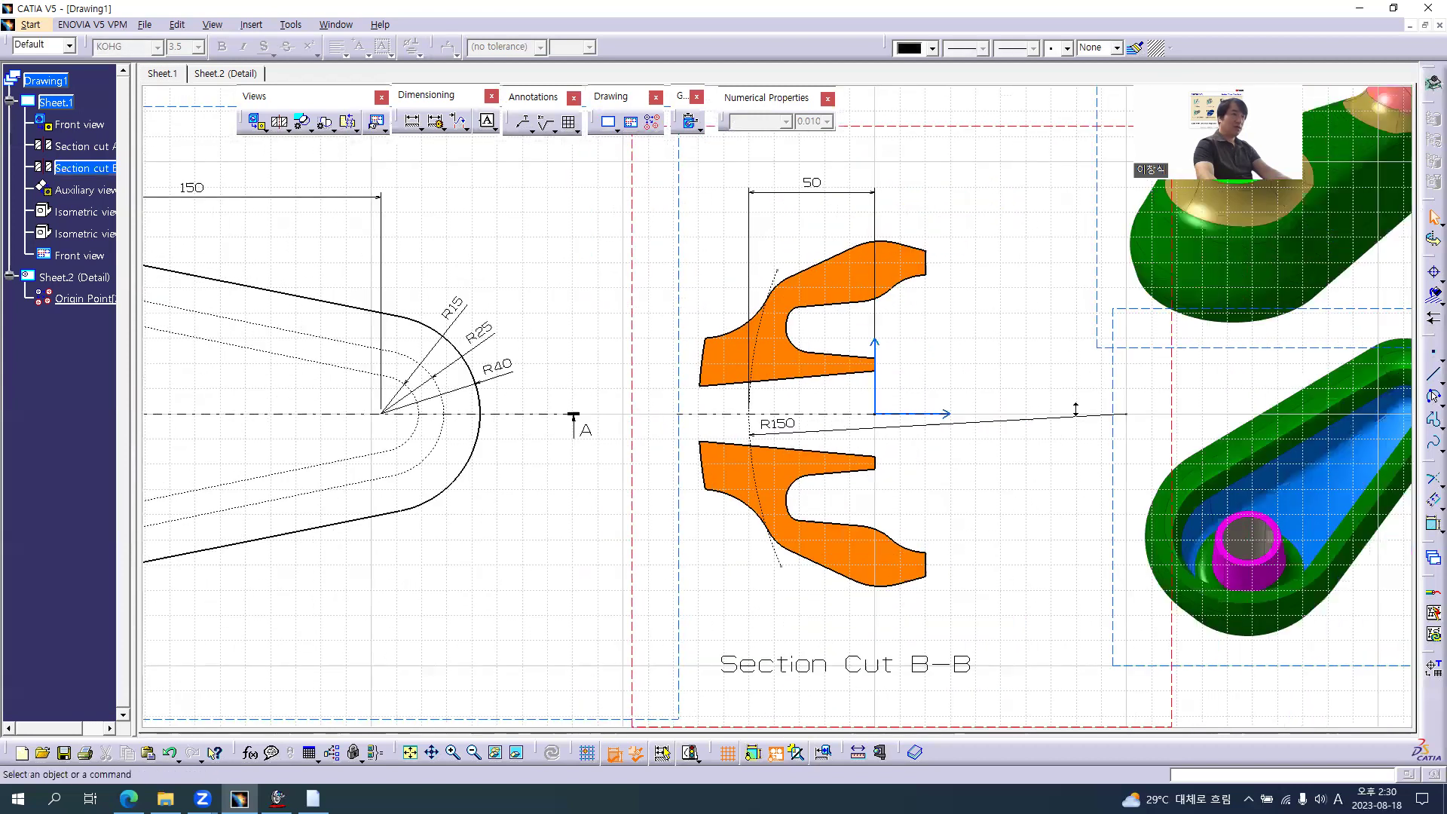
Compare the whole drawing sheet with the reference PDF, from the views down to the NOTE block
{"action": "mouse_move", "coordinate": [704, 588]}
{"action": "middle_mouse_down", "text": "ctrl"}
{"action": "mouse_move", "coordinate": [559, 588]}
{"action": "mouse_move", "coordinate": [716, 507]}
{"action": "mouse_move", "coordinate": [716, 591]}
{"action": "mouse_move", "coordinate": [666, 533]}
{"action": "middle_mouse_up", "text": "ctrl"}
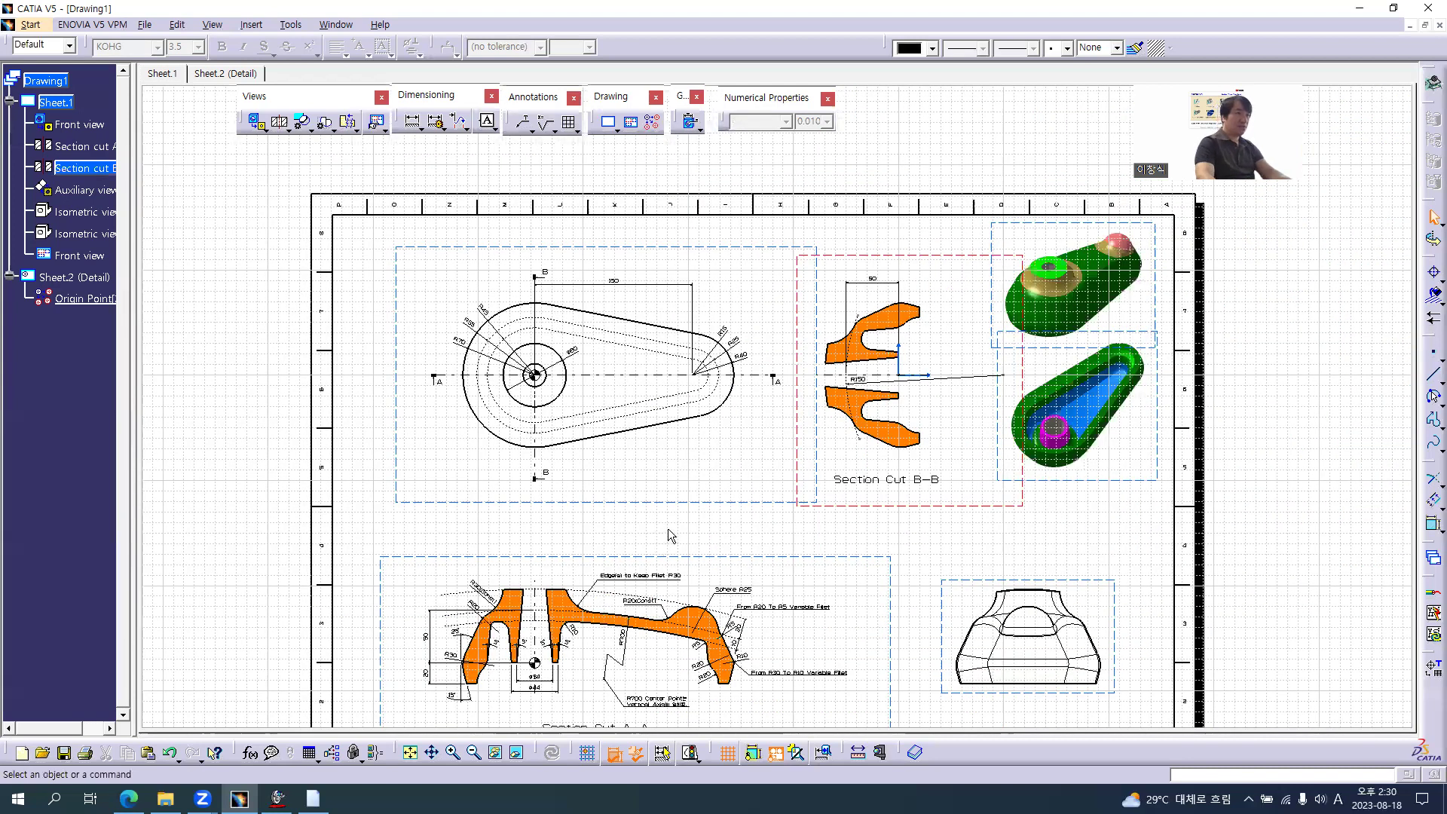
{"action": "key", "text": "alt+Tab"}
{"action": "scroll", "coordinate": [669, 531], "scroll_direction": "down", "scroll_amount": 3, "text": "ctrl"}
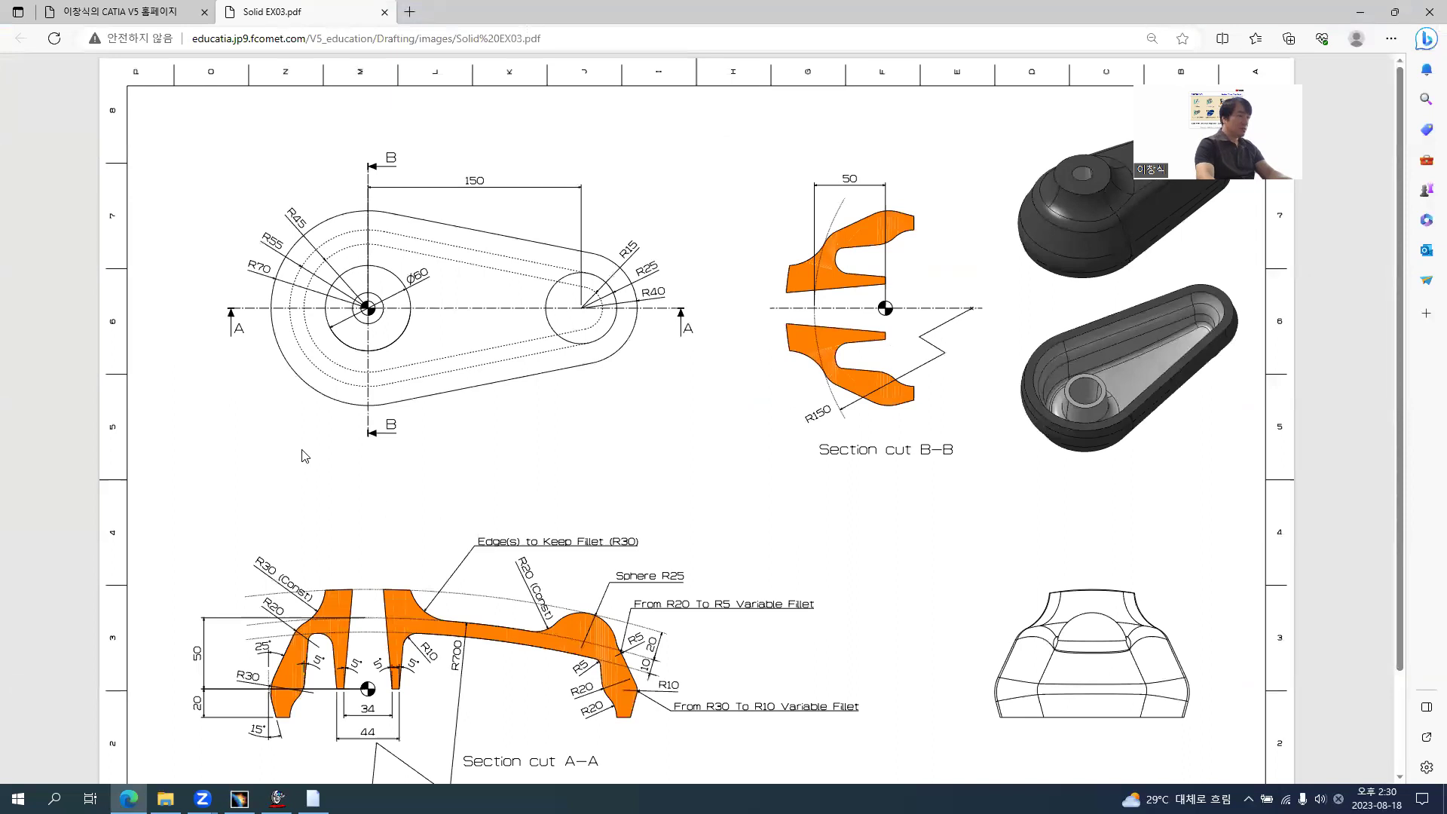
{"action": "scroll", "coordinate": [322, 485], "scroll_direction": "down", "scroll_amount": 2}
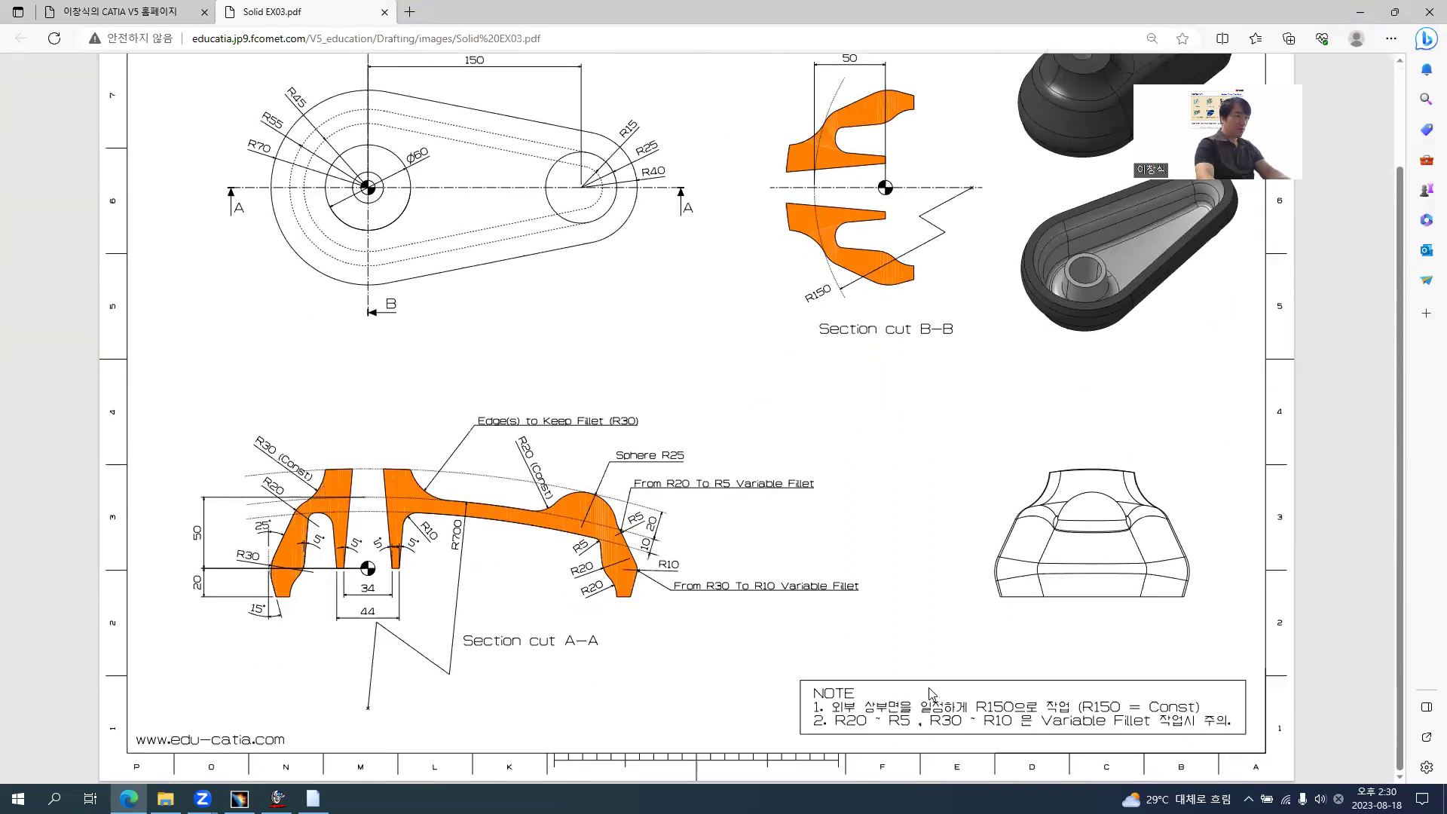
{"action": "key", "text": "alt+Tab"}
{"action": "scroll", "coordinate": [803, 657], "scroll_direction": "up", "scroll_amount": 2}
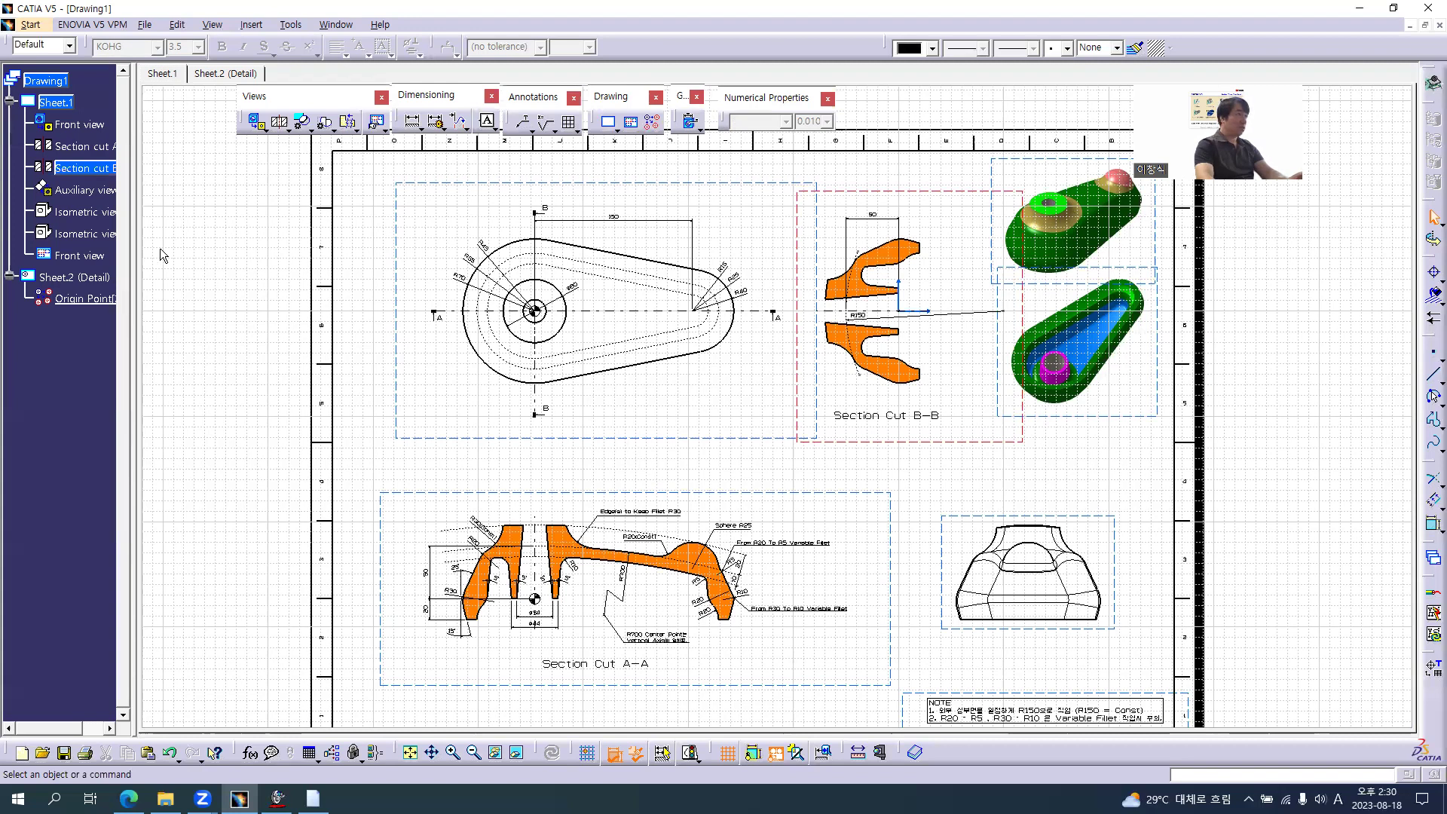
Open Save Management, start saving the PDG Page02 EX11 (1) part under a new name, and browse to E:\#00 CATIA V5 Movie\#03 CATIA V5 Data\#02 PDG
{"action": "left_click", "coordinate": [146, 30]}
{"action": "left_click", "coordinate": [193, 190]}
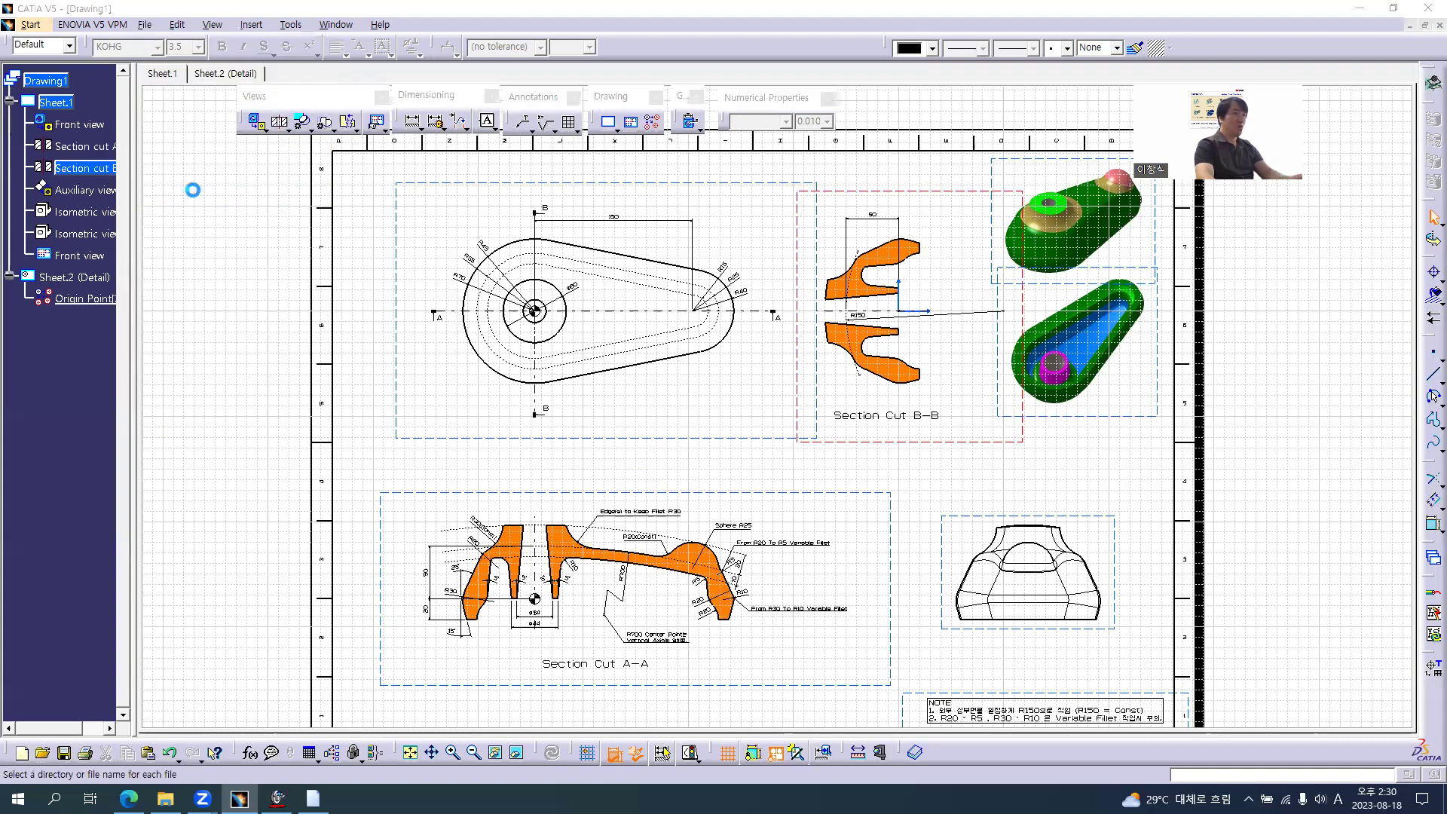
{"action": "left_click", "coordinate": [989, 232]}
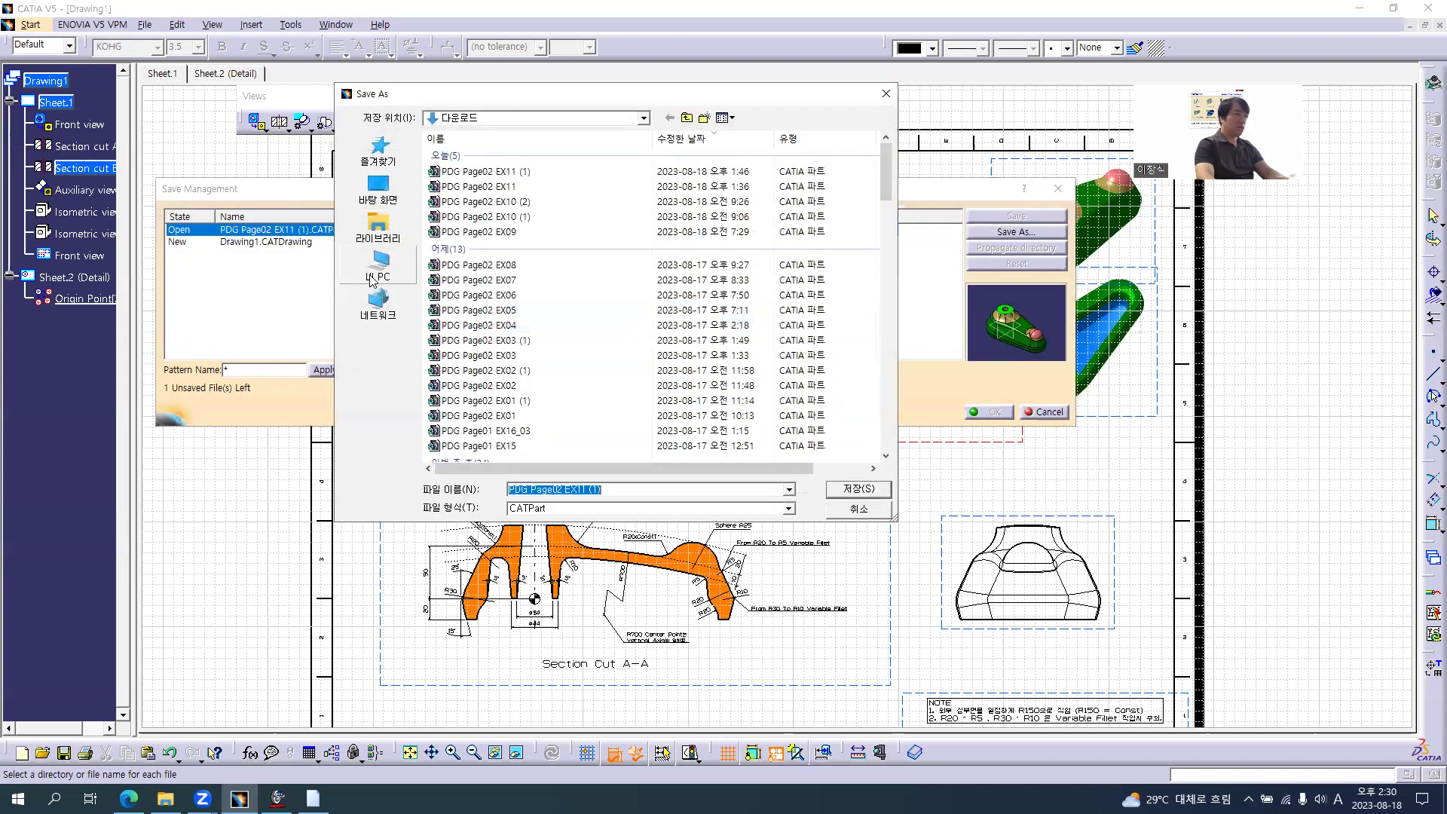
{"action": "left_click", "coordinate": [372, 279]}
{"action": "left_click", "coordinate": [504, 373]}
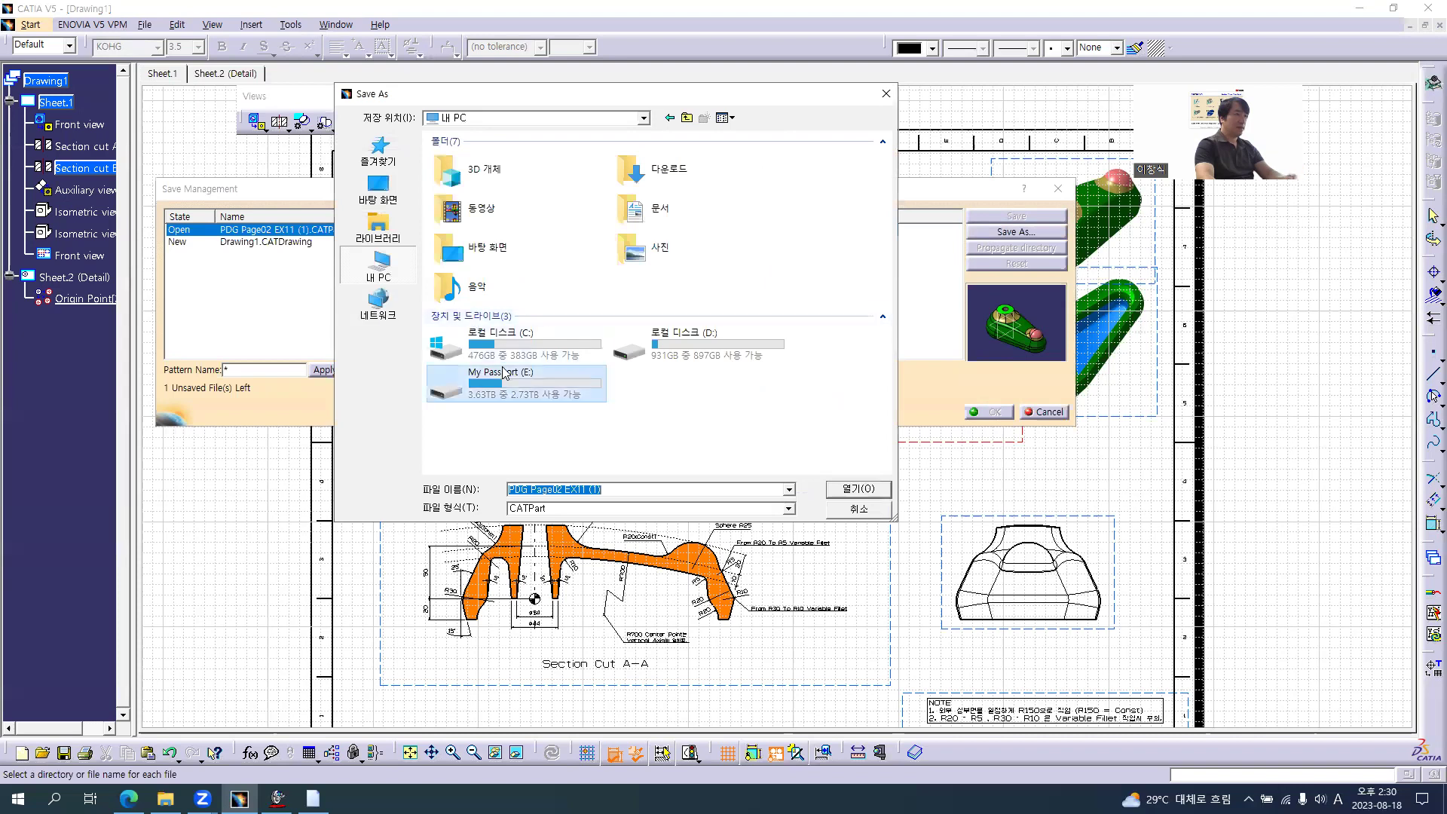
{"action": "double_click", "coordinate": [504, 372]}
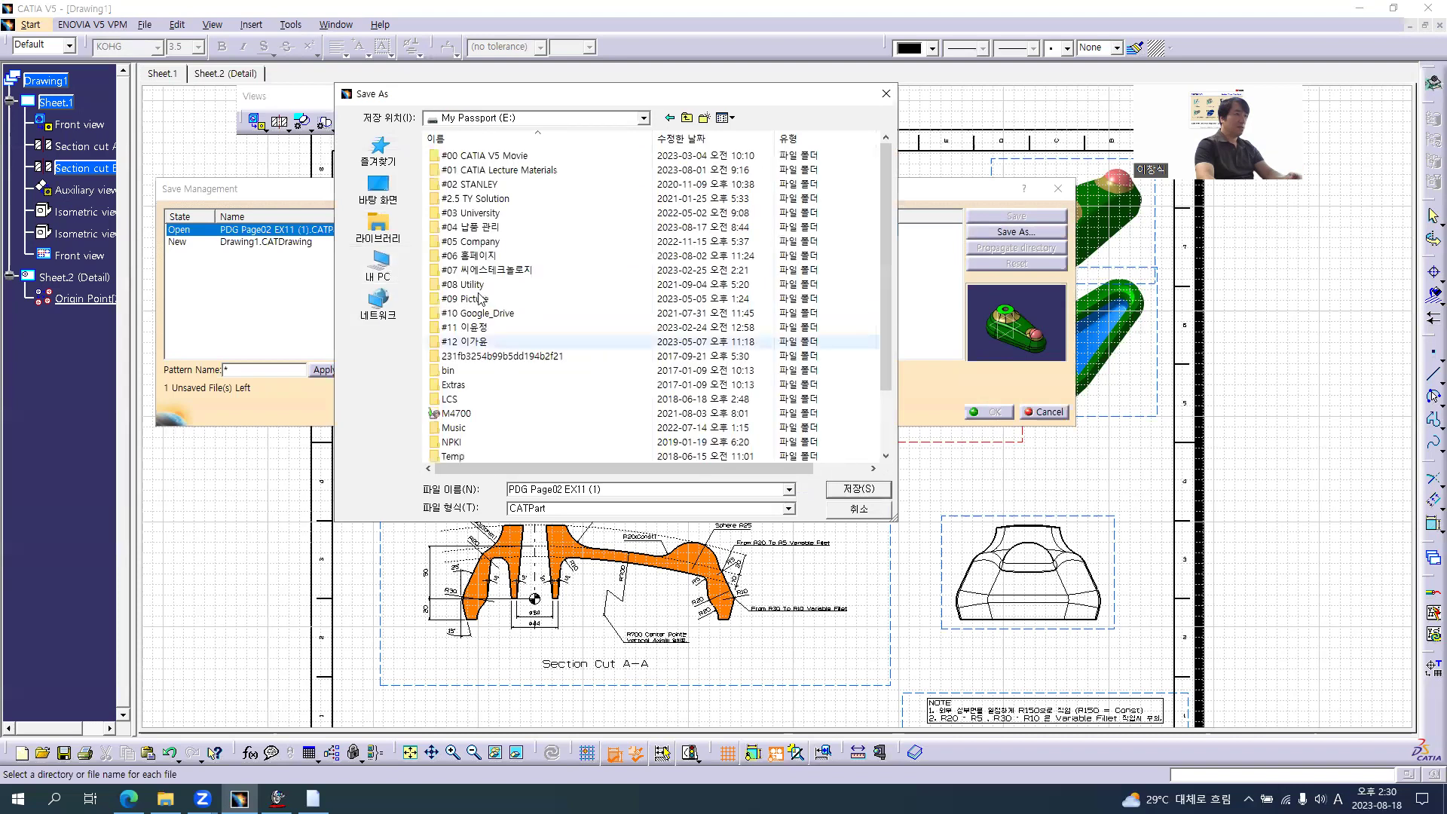
{"action": "double_click", "coordinate": [480, 161]}
{"action": "double_click", "coordinate": [476, 185]}
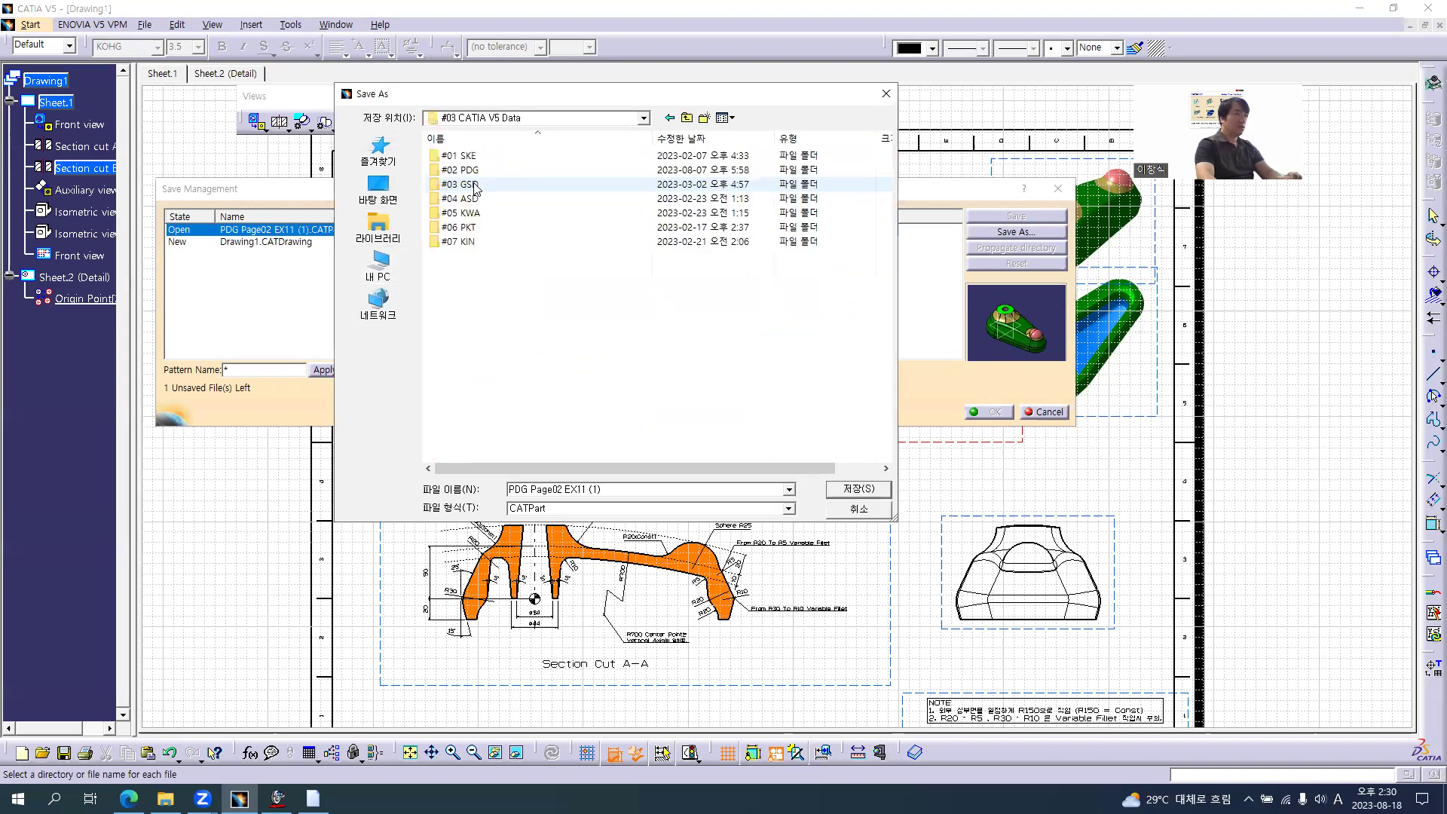
{"action": "double_click", "coordinate": [463, 170]}
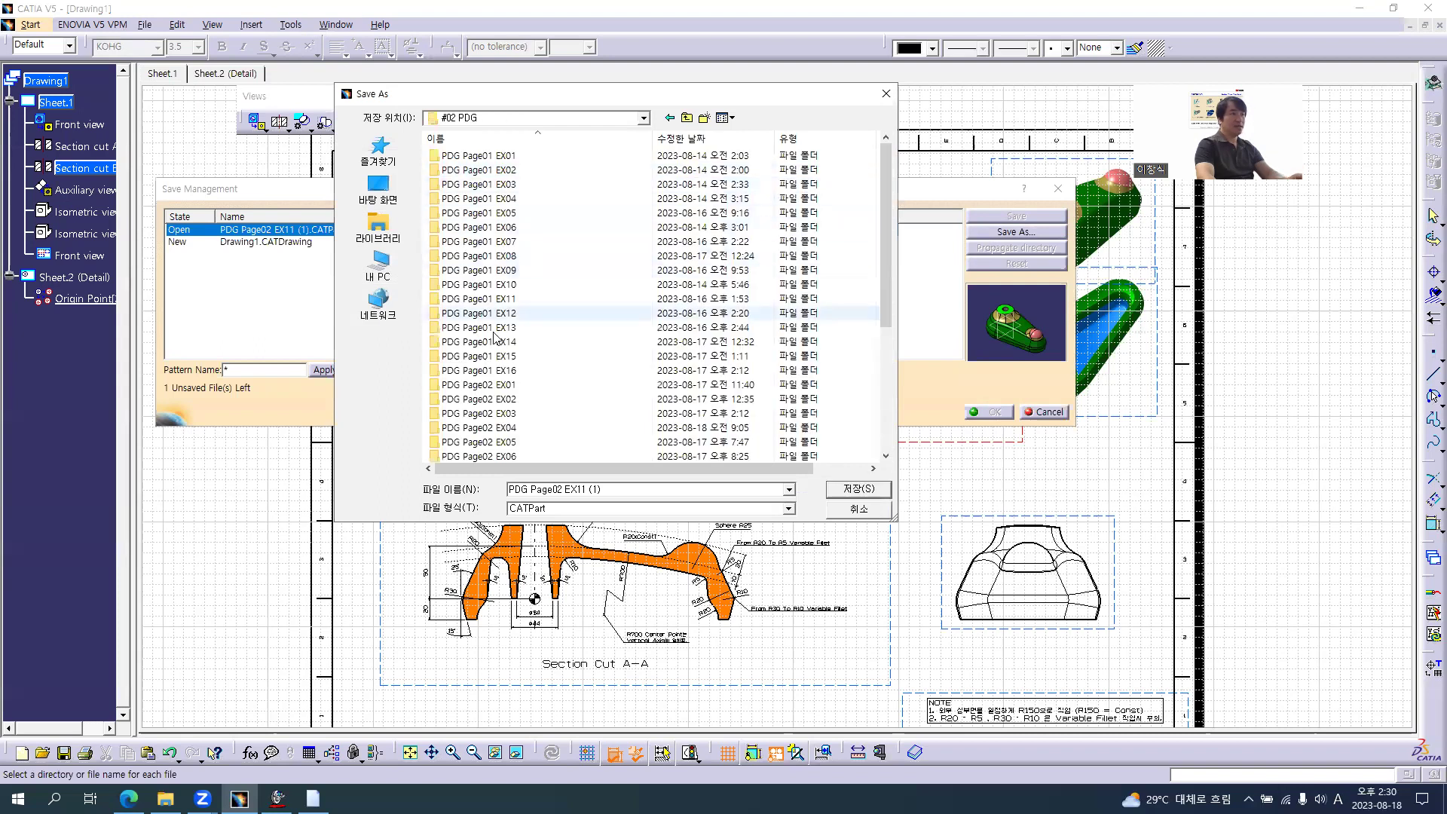
Set the part to overwrite the existing PDG Page02 EX11 file in the PDG Page02 EX11 folder
{"action": "scroll", "coordinate": [496, 424], "scroll_direction": "down", "scroll_amount": 3}
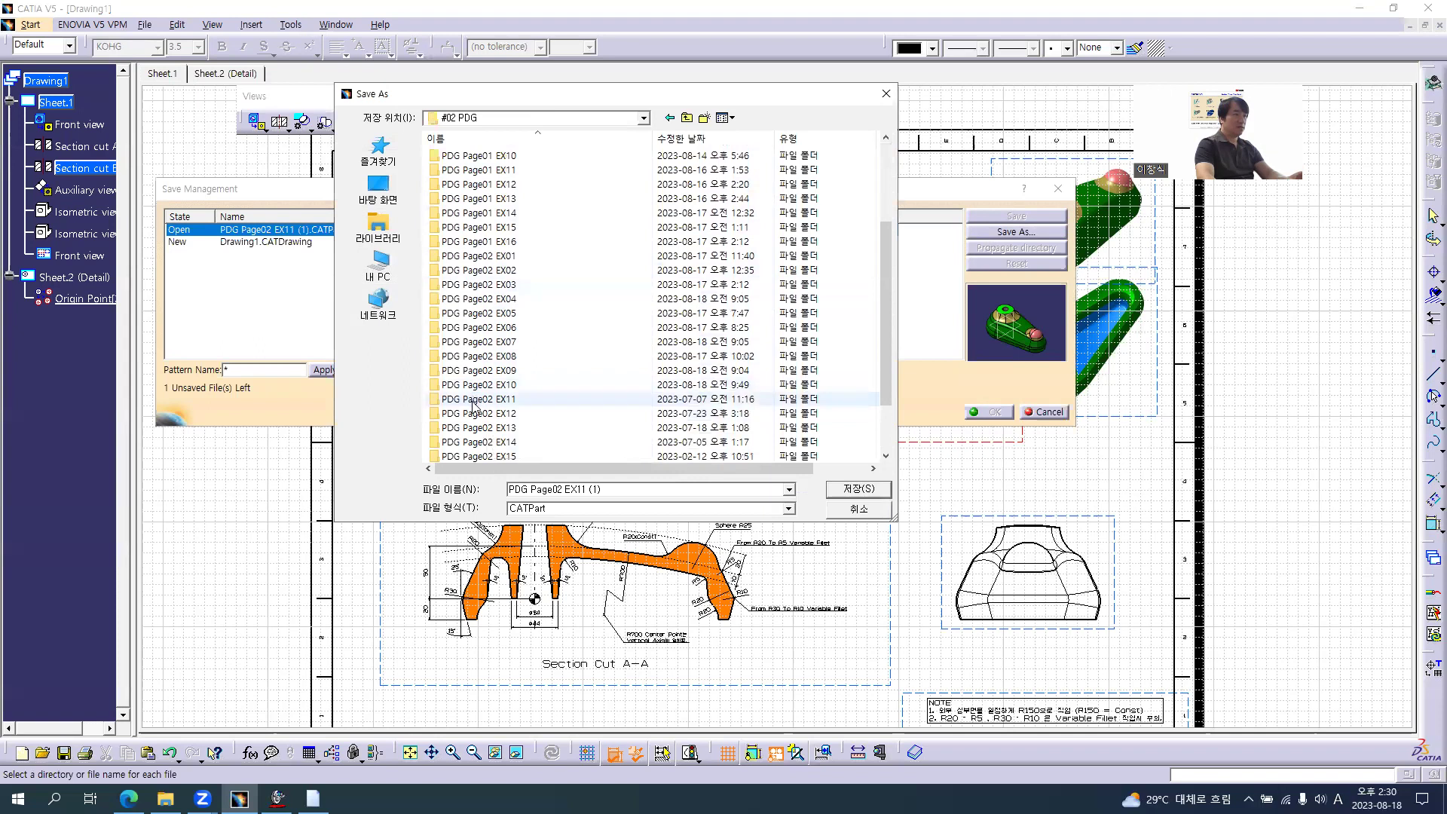
{"action": "double_click", "coordinate": [472, 399]}
{"action": "double_click", "coordinate": [479, 155]}
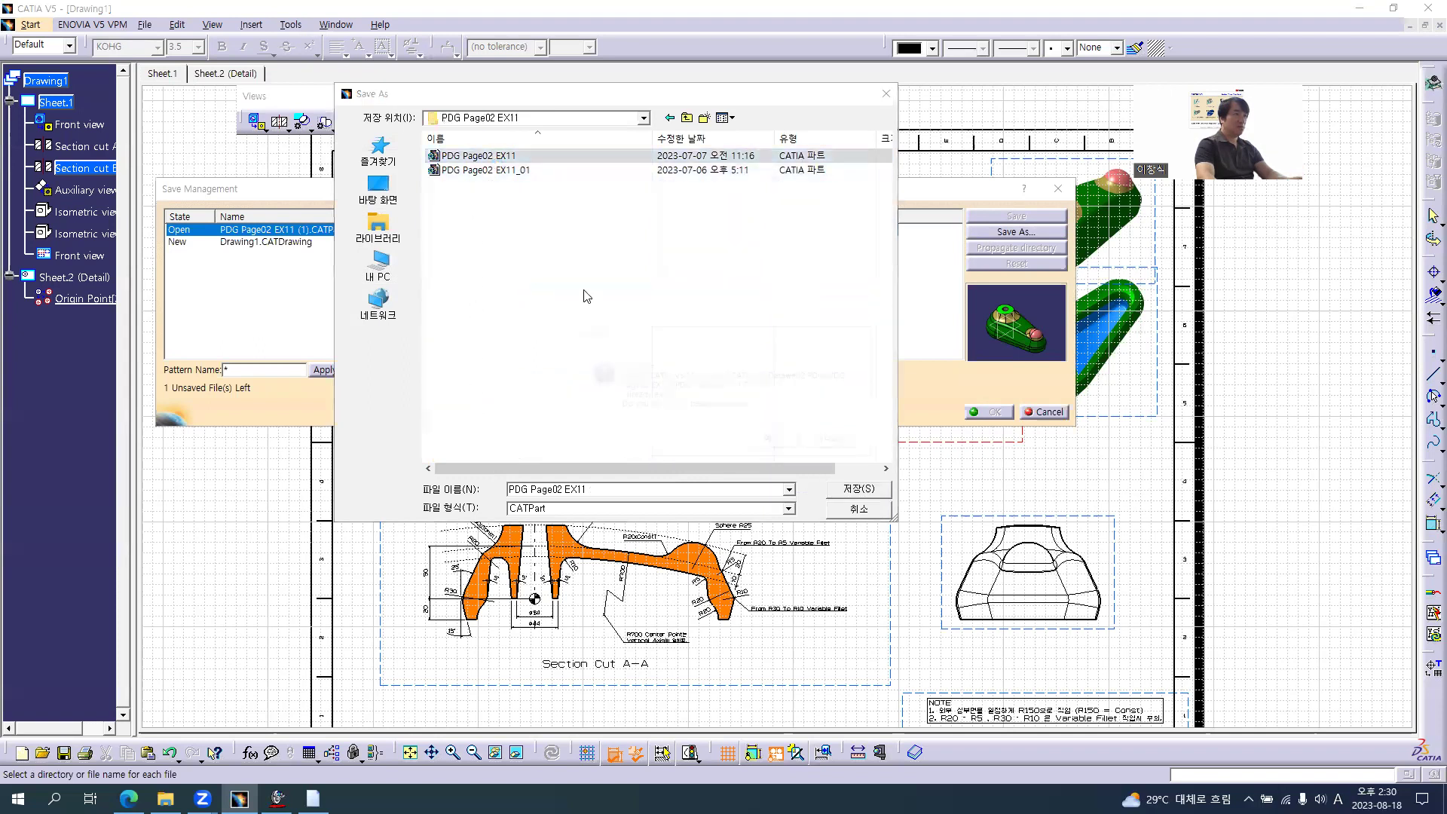
{"action": "left_click", "coordinate": [772, 440]}
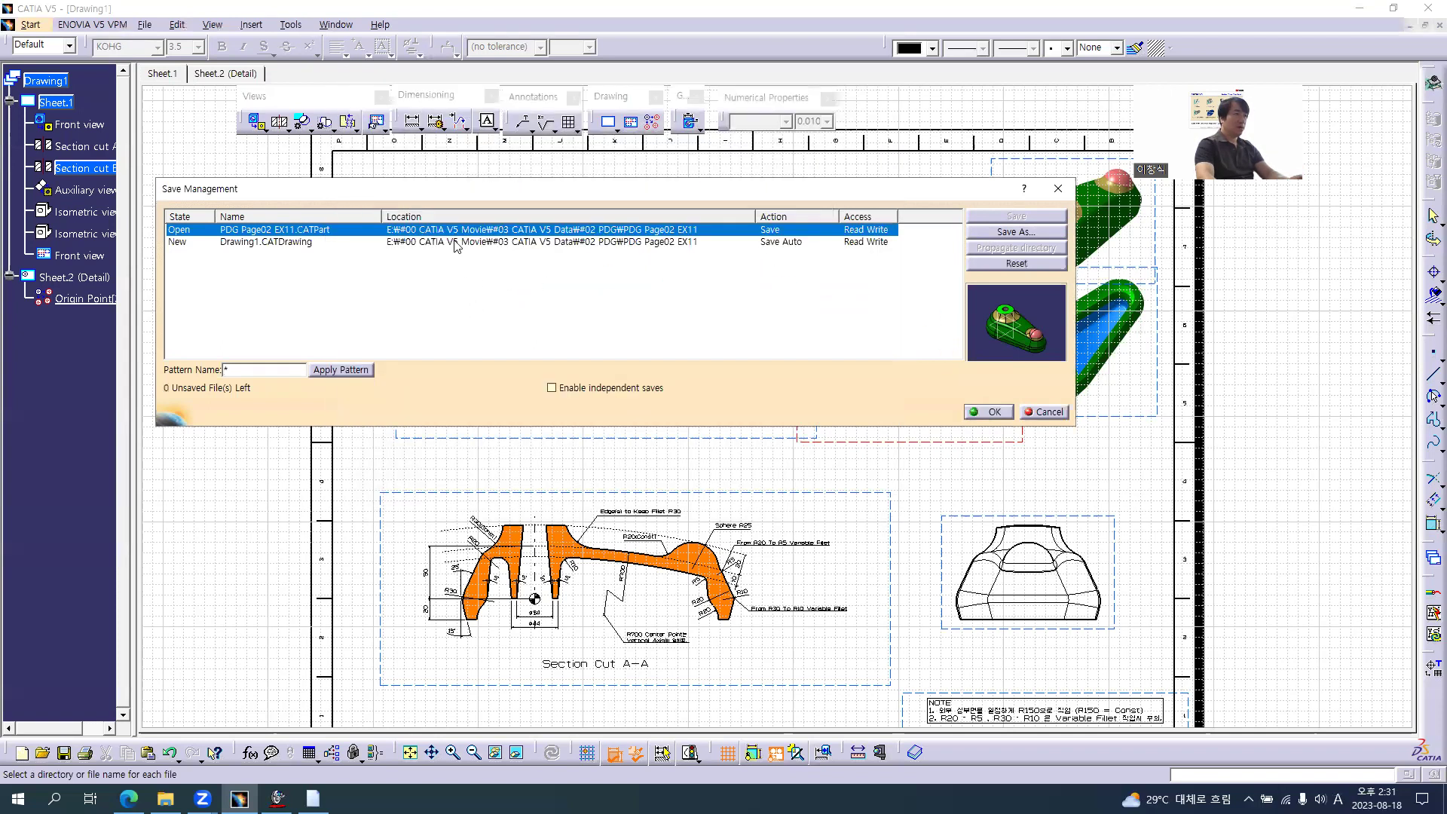
Name Drawing1.CATDrawing PDG Page02 EX11 in the same folder and carry out the save of both documents
{"action": "left_click", "coordinate": [457, 243]}
{"action": "left_click", "coordinate": [996, 232]}
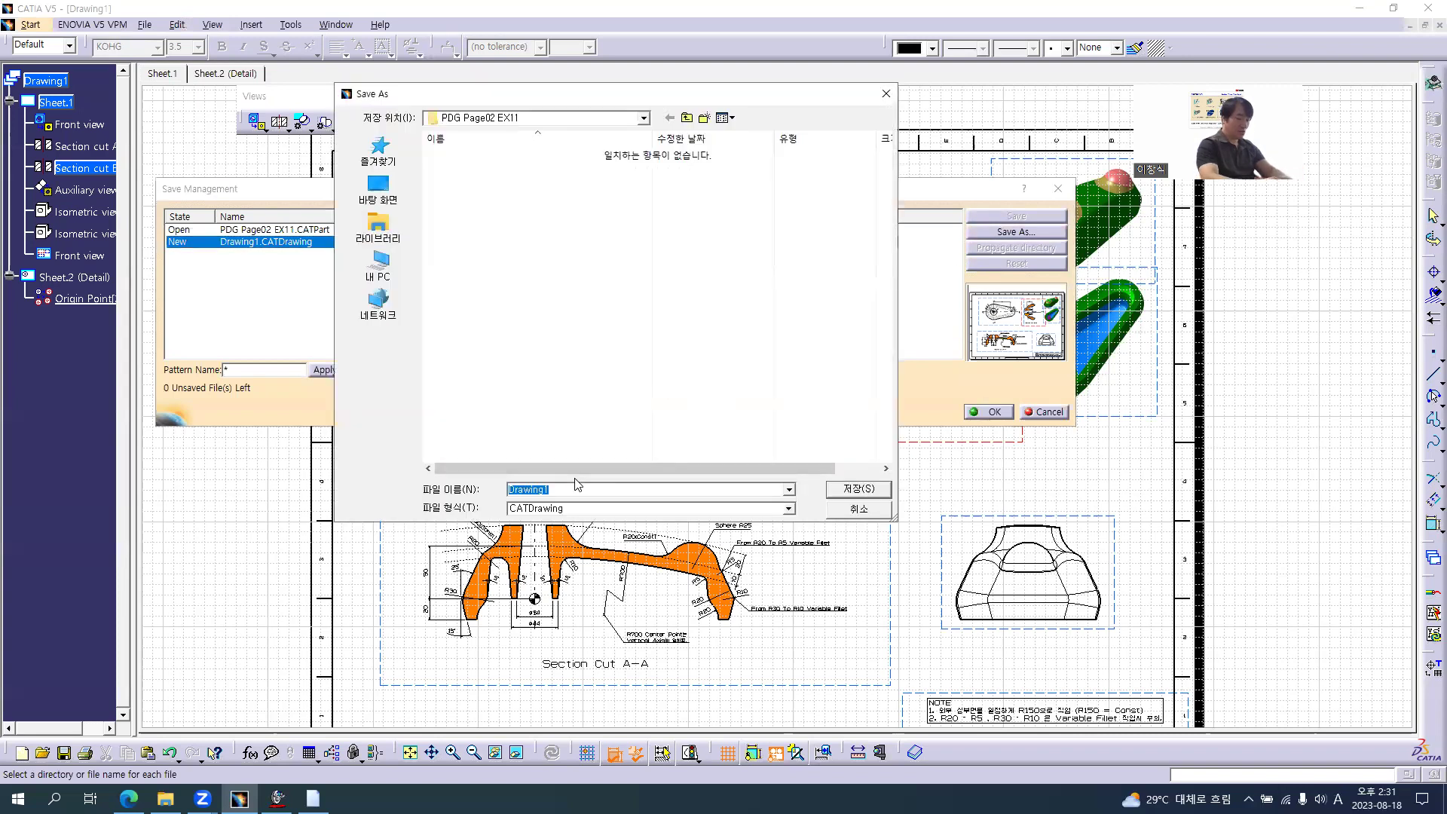
{"action": "type", "text": "PDG Page02"}
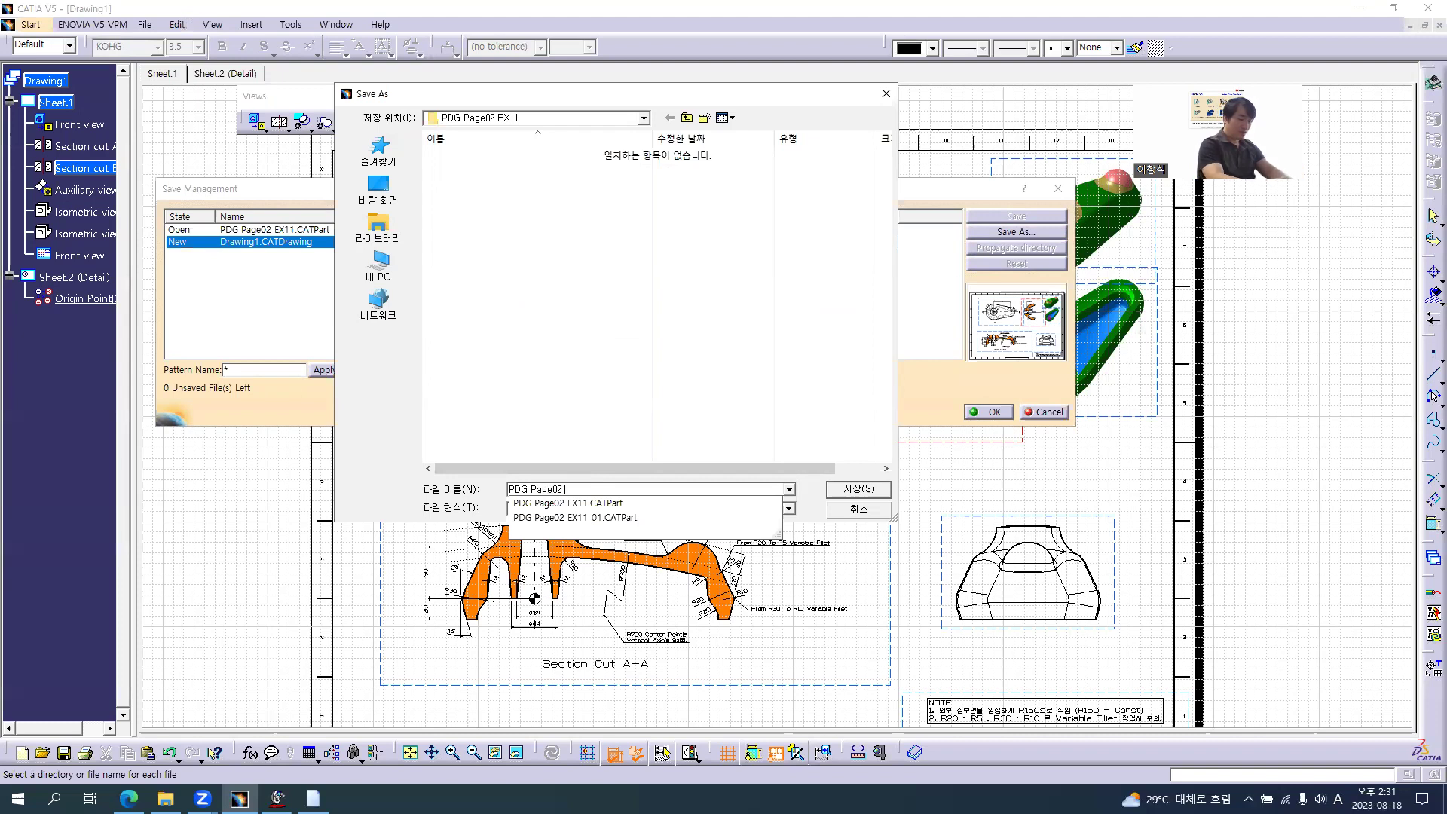
{"action": "type", "text": " EX11"}
{"action": "key", "text": "Return"}
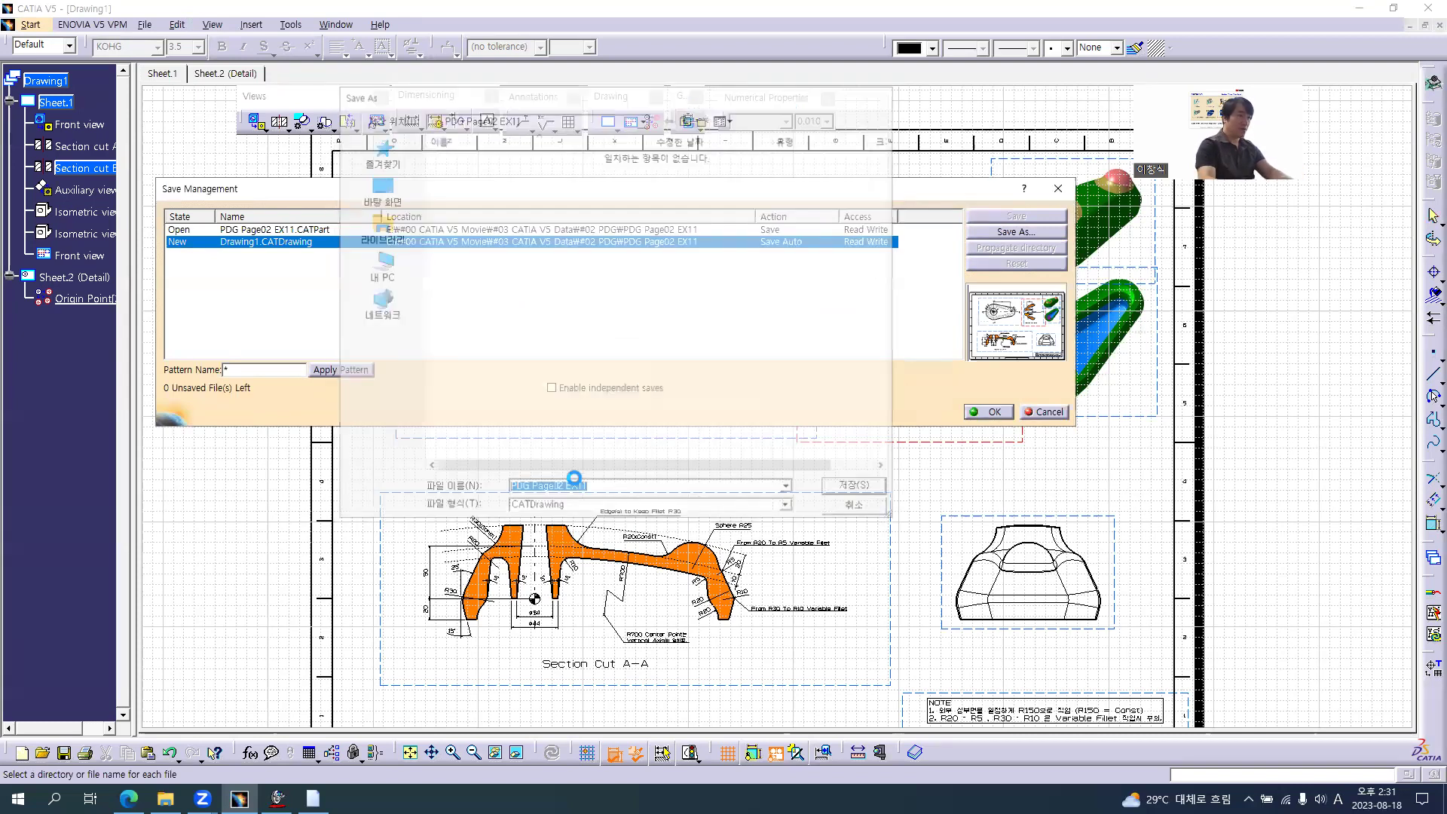
{"action": "left_click", "coordinate": [988, 412]}
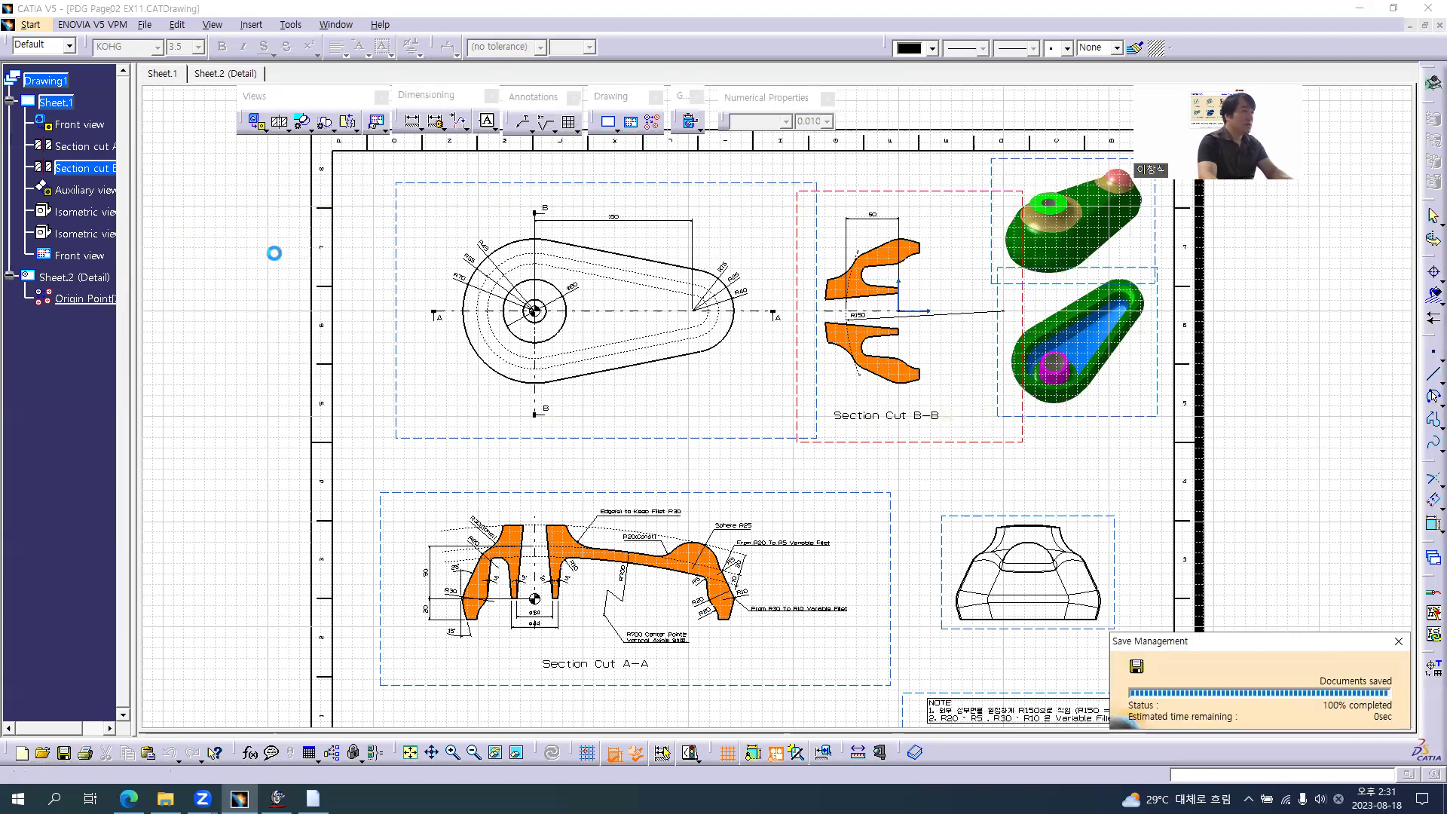
Export the drawing in pdf format as PDG Page02 EX11 in the same folder
{"action": "left_click", "coordinate": [144, 27]}
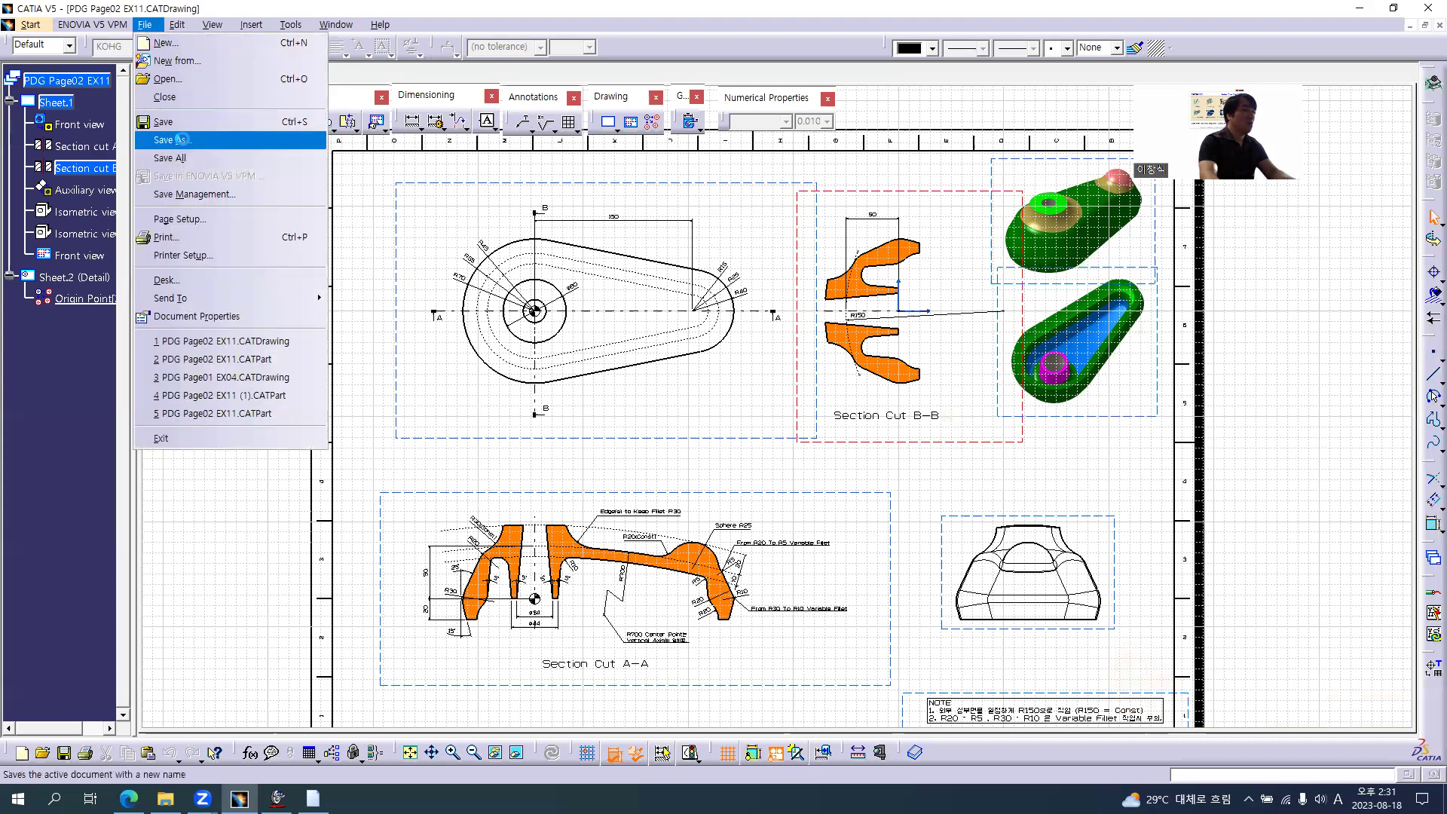
{"action": "left_click", "coordinate": [183, 142]}
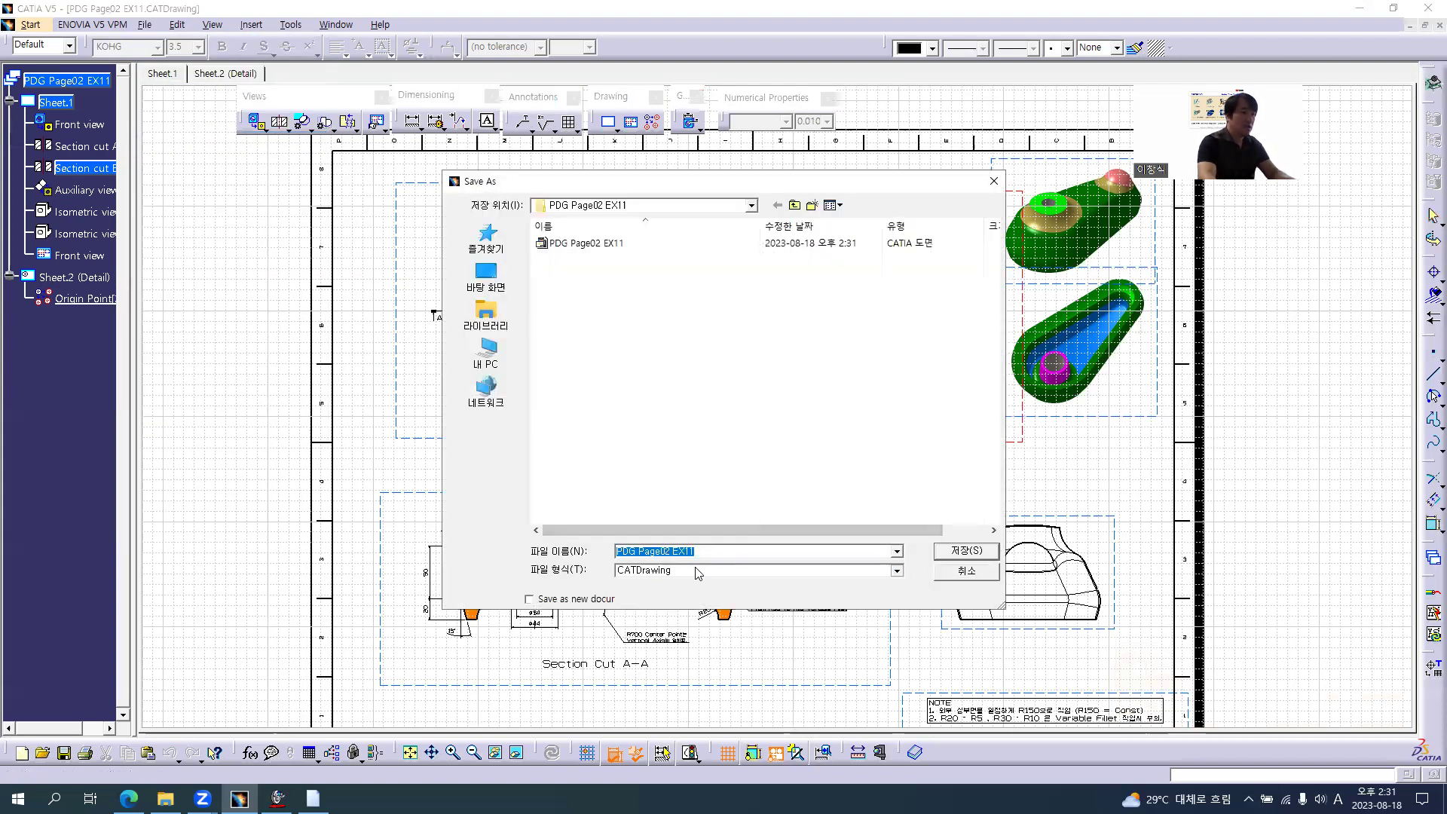
{"action": "left_click", "coordinate": [896, 570]}
{"action": "left_click", "coordinate": [663, 671]}
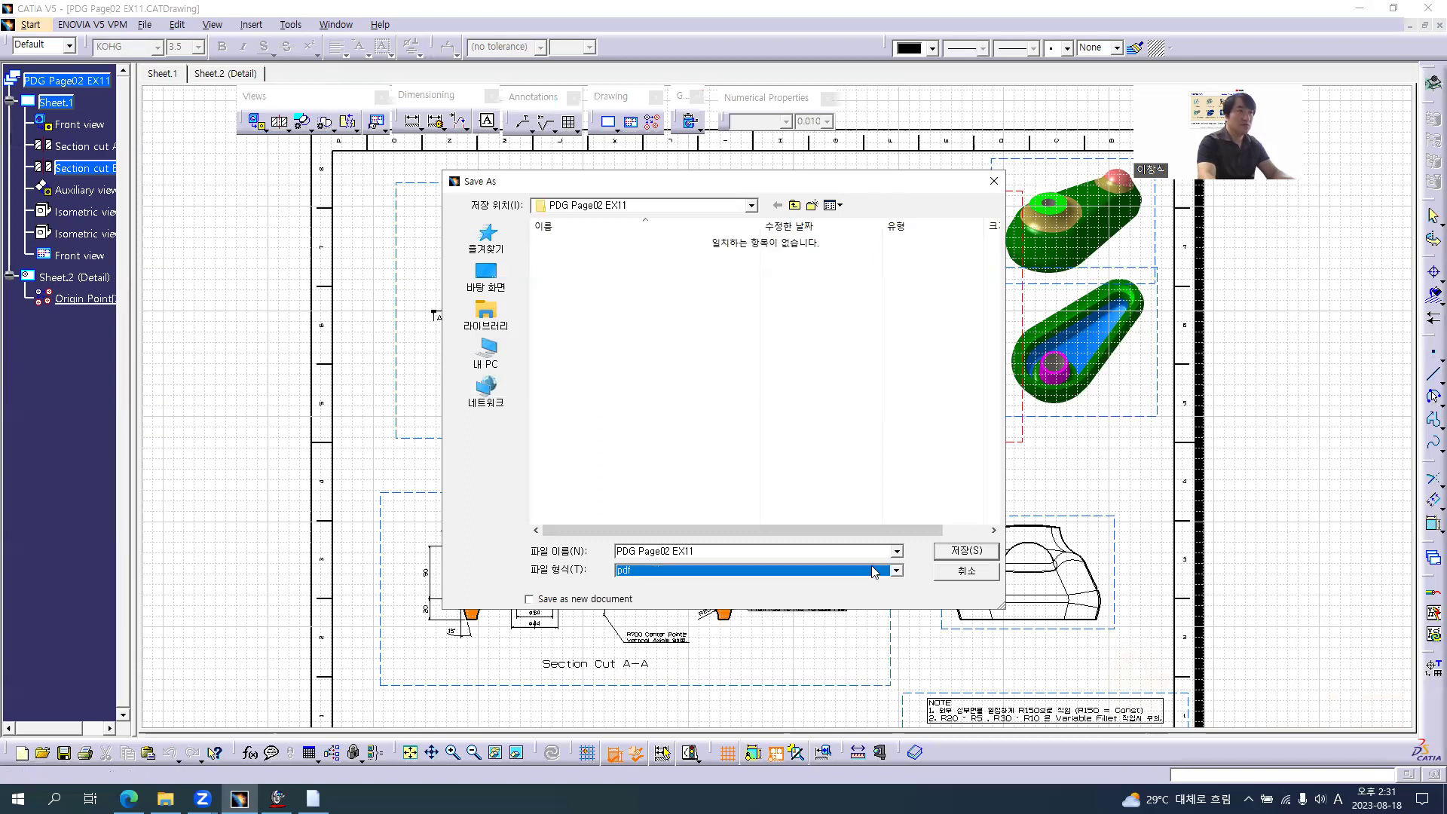
{"action": "left_click", "coordinate": [966, 551]}
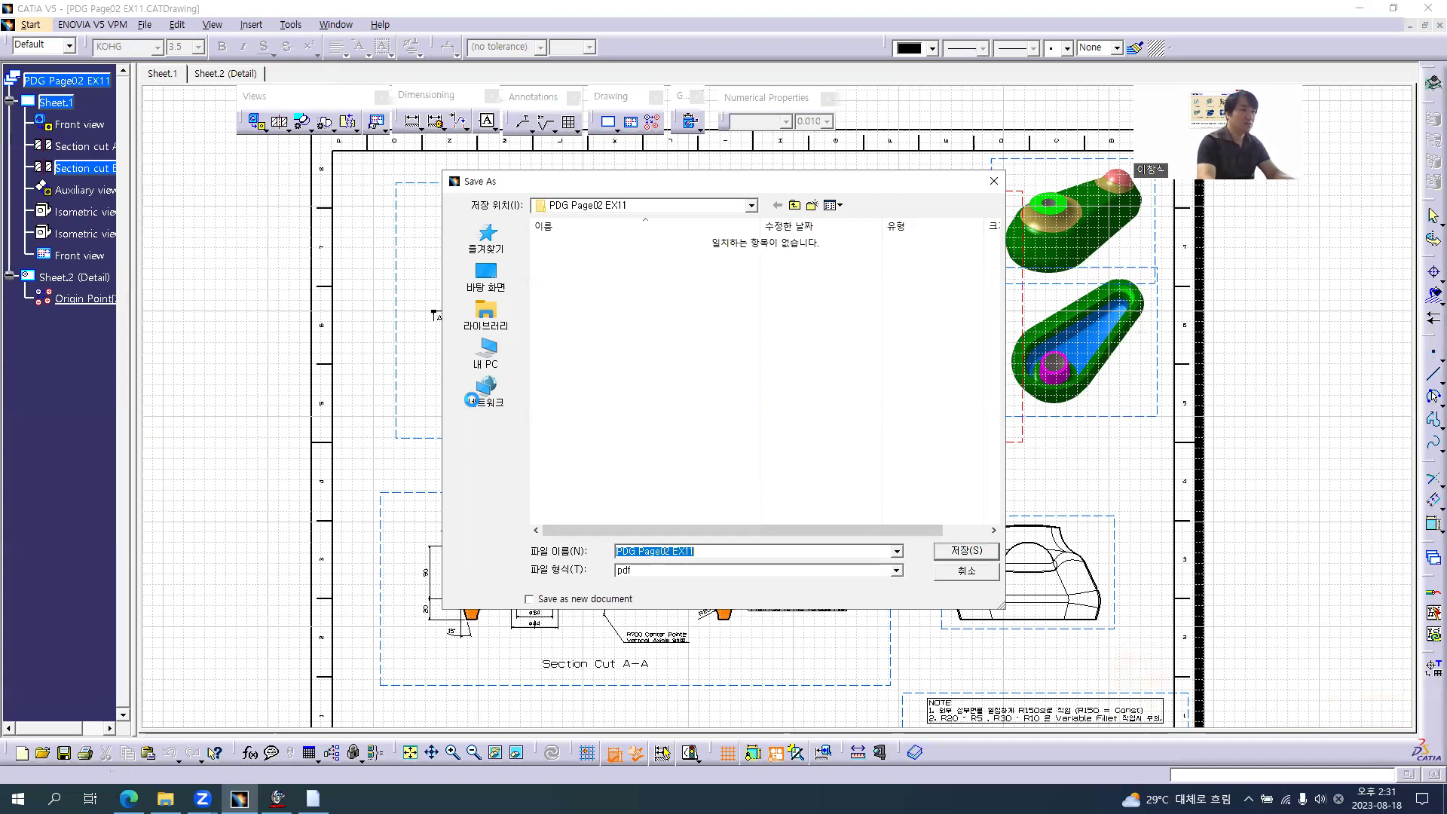
Switch to File Explorer and open the PDG Page02 EX11 folder inside #03 CATIA V5 Data\#02 PDG
{"action": "left_click", "coordinate": [165, 798]}
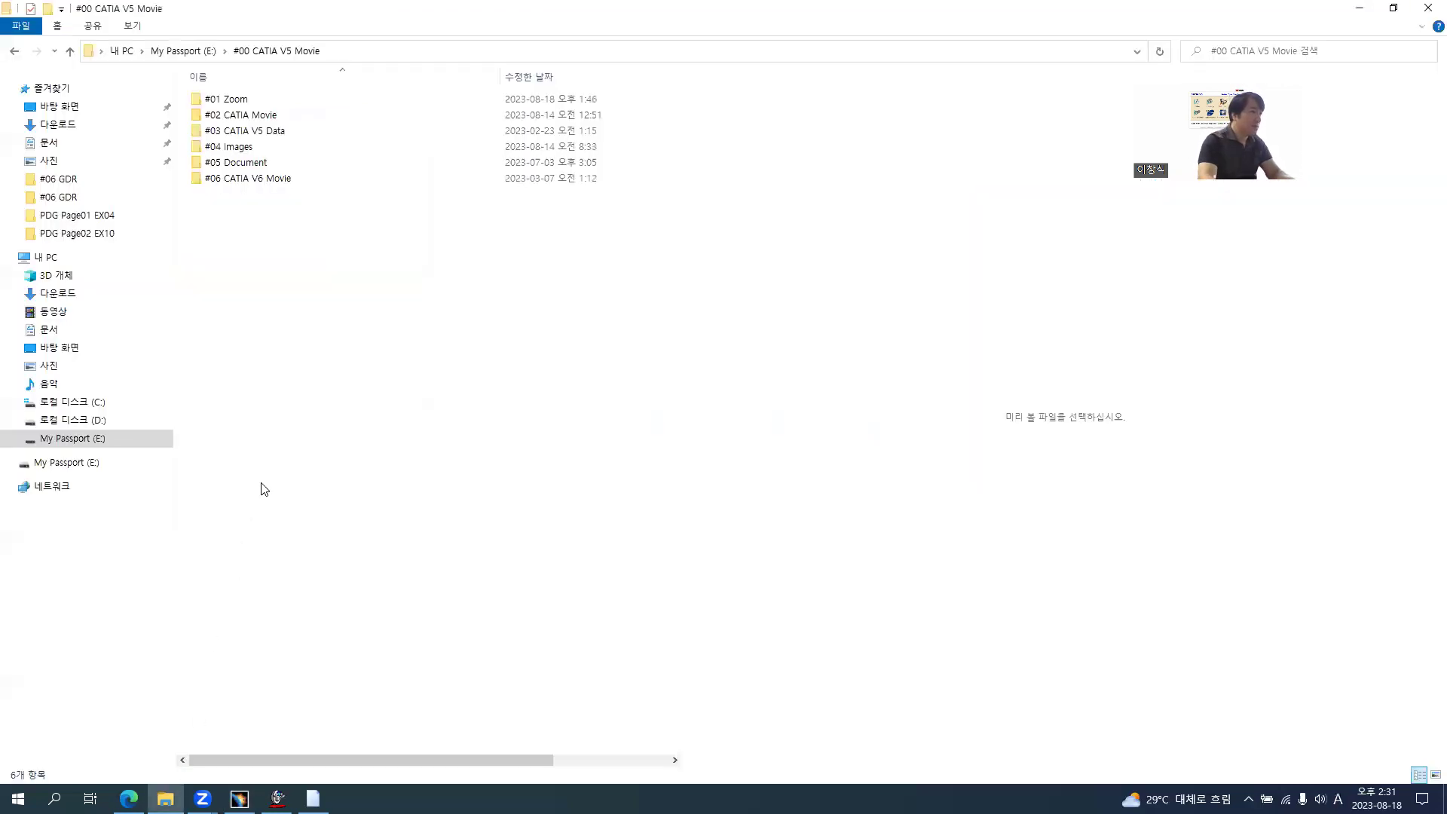
{"action": "left_click", "coordinate": [243, 136]}
{"action": "double_click", "coordinate": [243, 131]}
{"action": "double_click", "coordinate": [237, 115]}
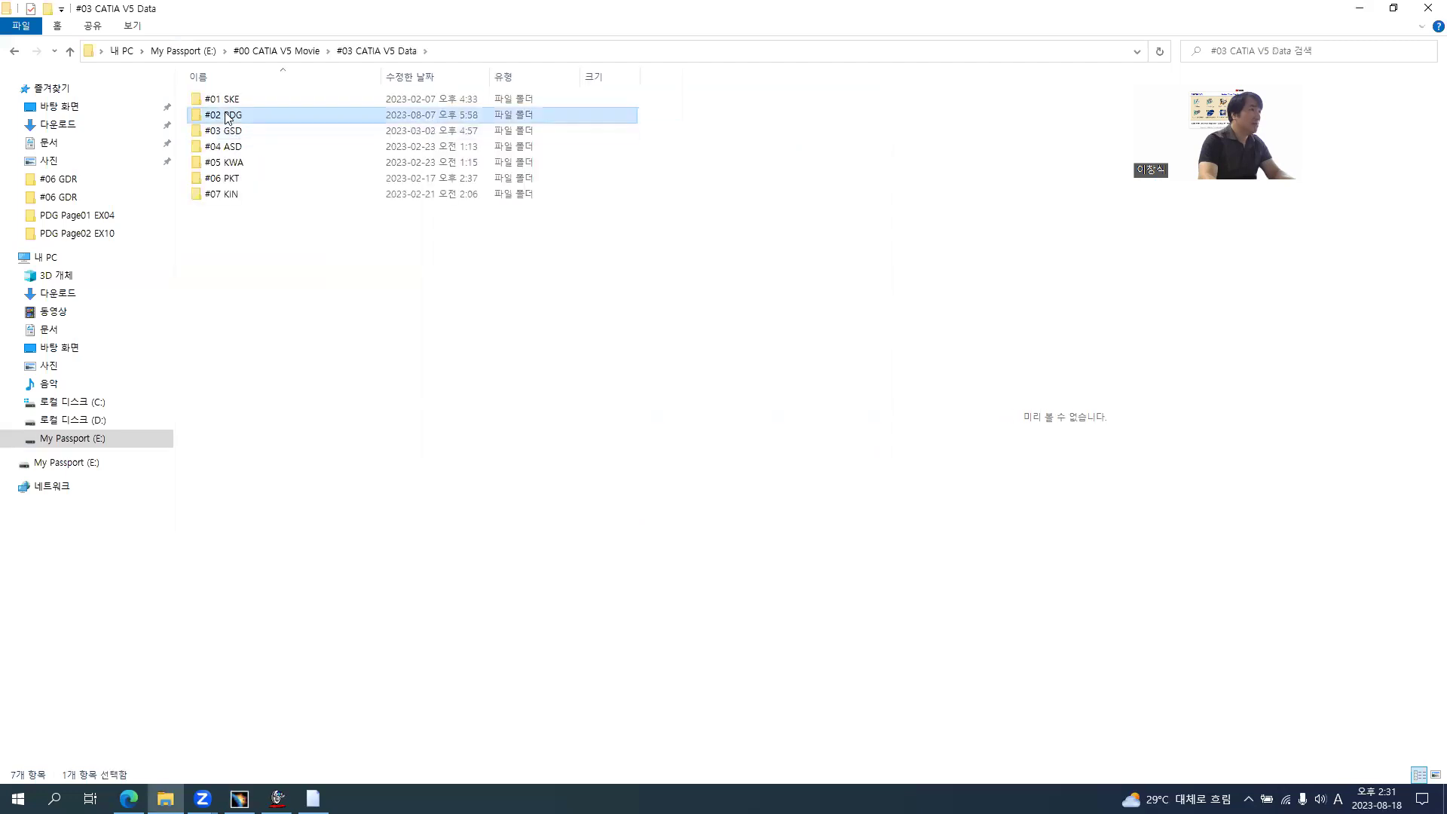
{"action": "left_click", "coordinate": [249, 512]}
{"action": "double_click", "coordinate": [248, 513]}
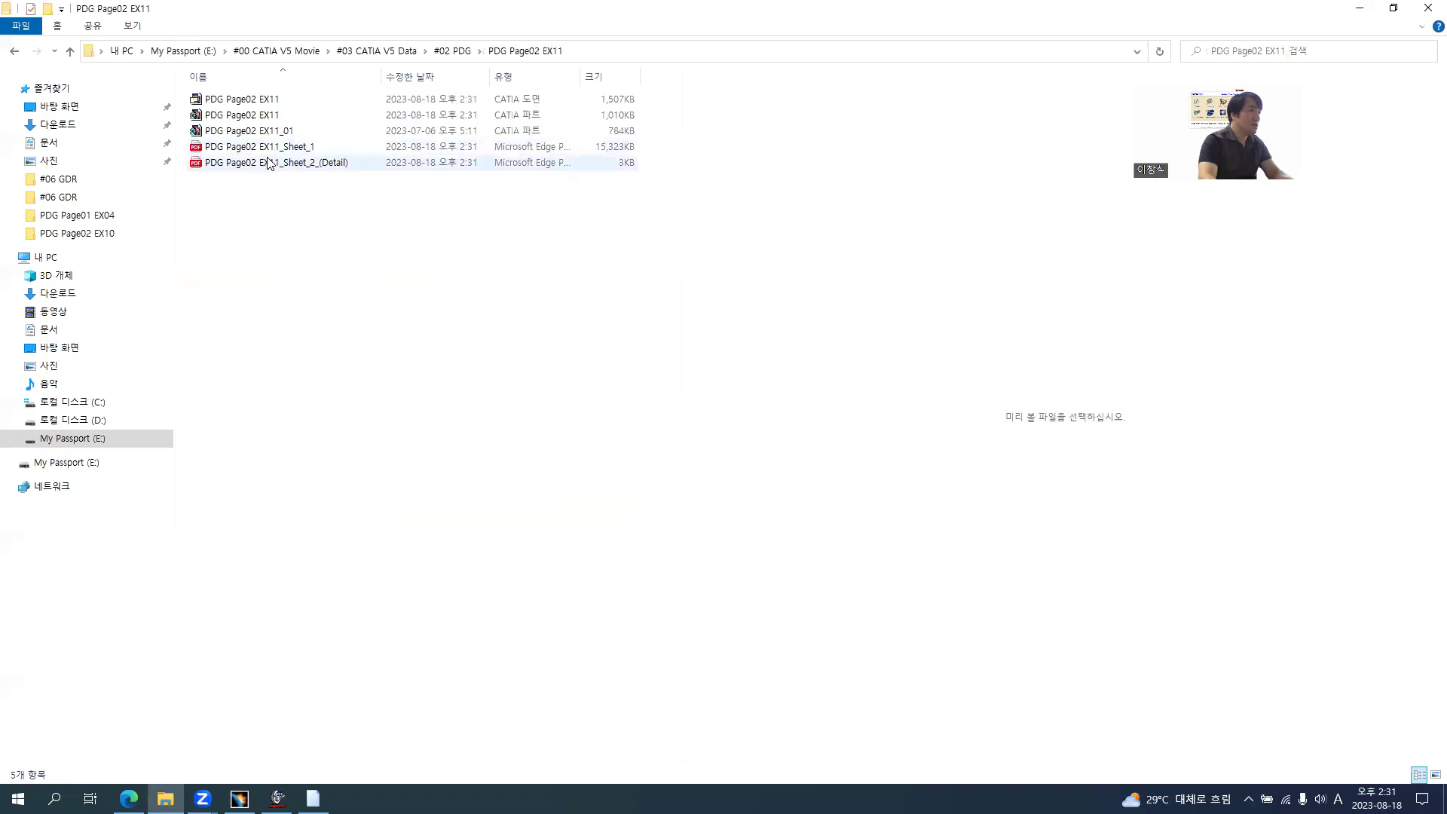
Delete the exported Sheet_2_(Detail) PDF and rename the Sheet_1 PDF as PDG Page02 EX11
{"action": "right_click", "coordinate": [270, 161]}
{"action": "key", "text": "d"}
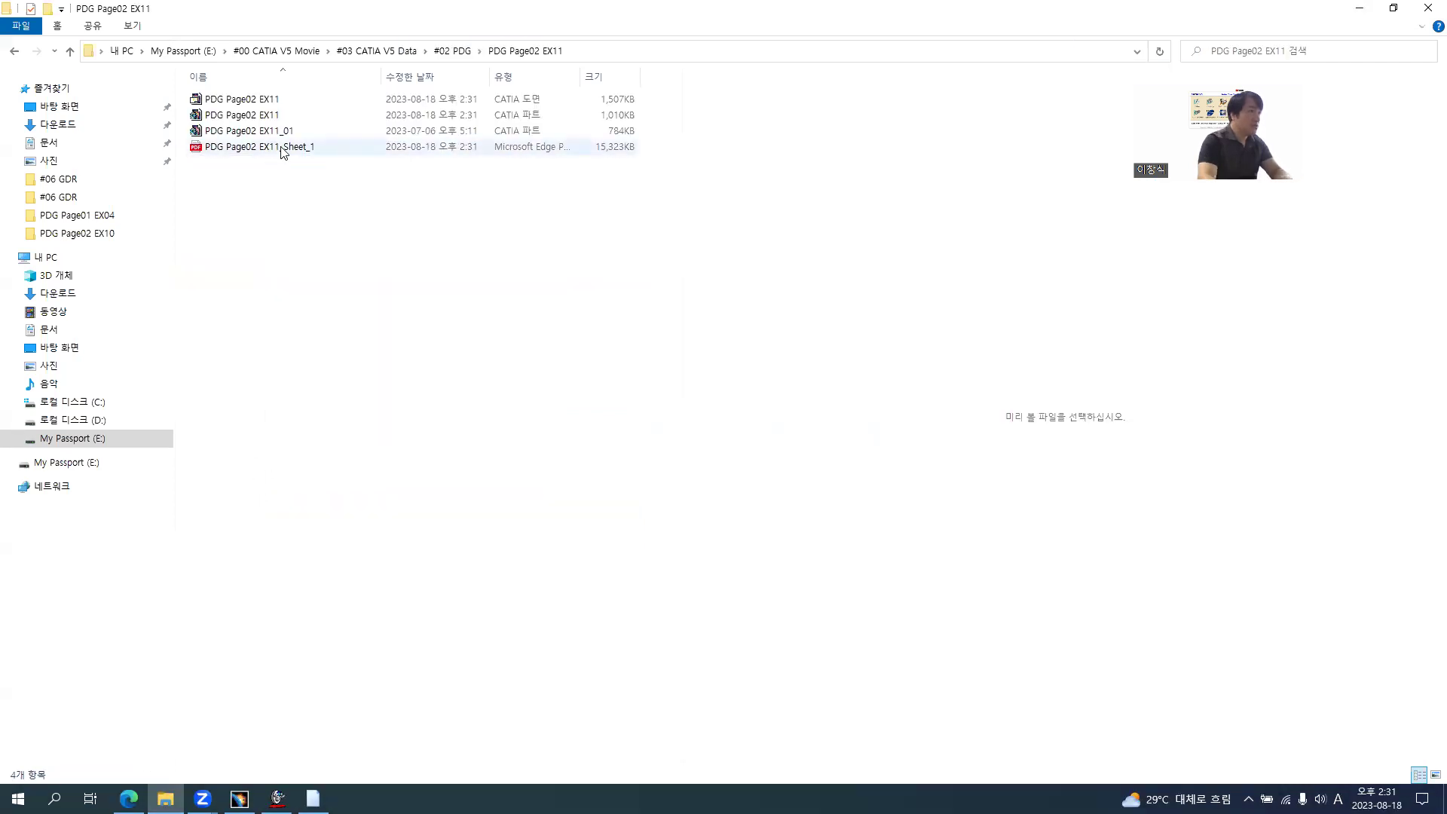
{"action": "left_click", "coordinate": [281, 148]}
{"action": "left_click_drag", "start_coordinate": [282, 148], "coordinate": [378, 155]}
{"action": "key", "text": "BackSpace"}
{"action": "key", "text": "BackSpace"}
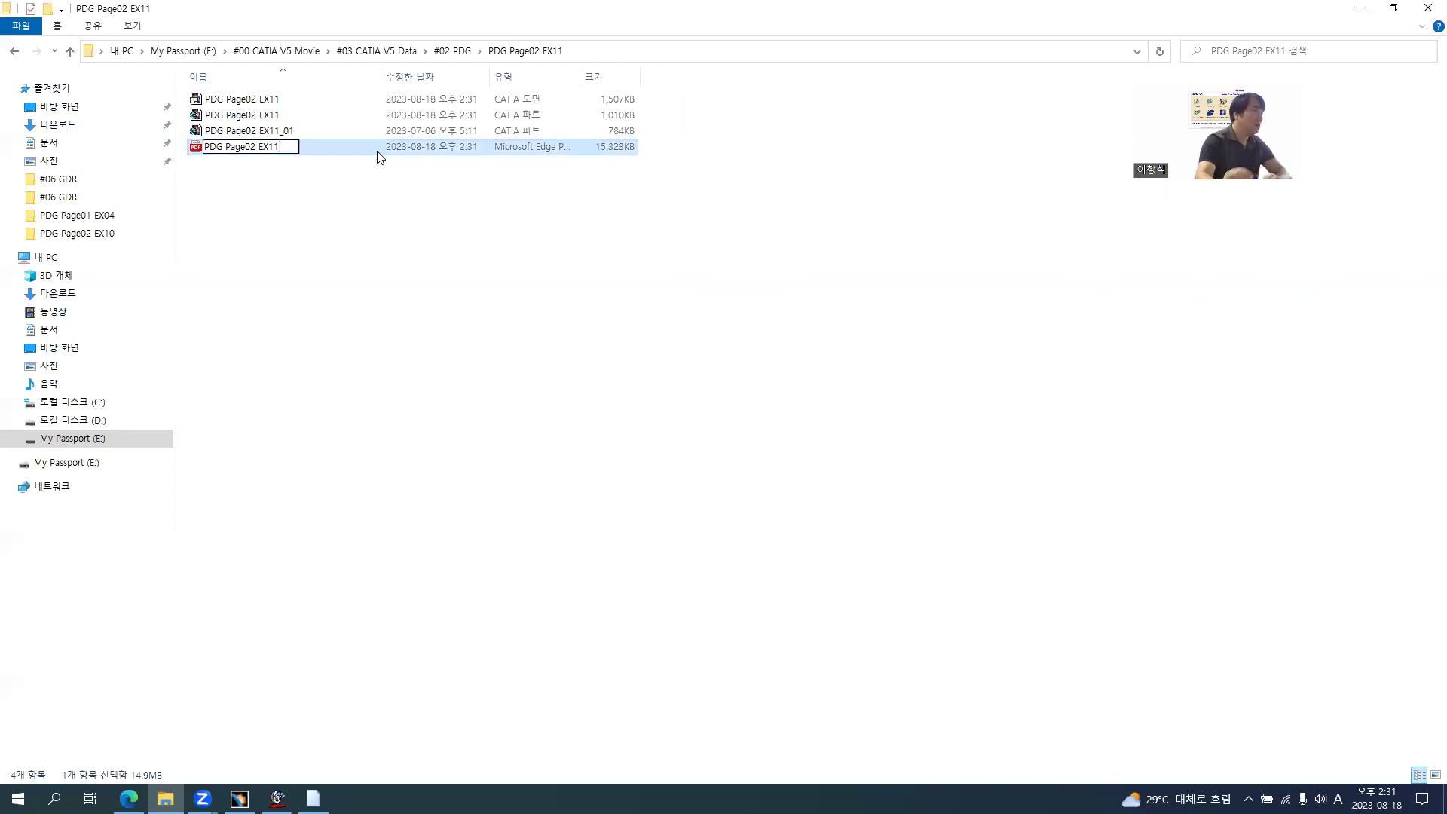
{"action": "key", "text": "Return"}
Open the renamed PDF in the browser and look over the exported views and sections
{"action": "double_click", "coordinate": [381, 148]}
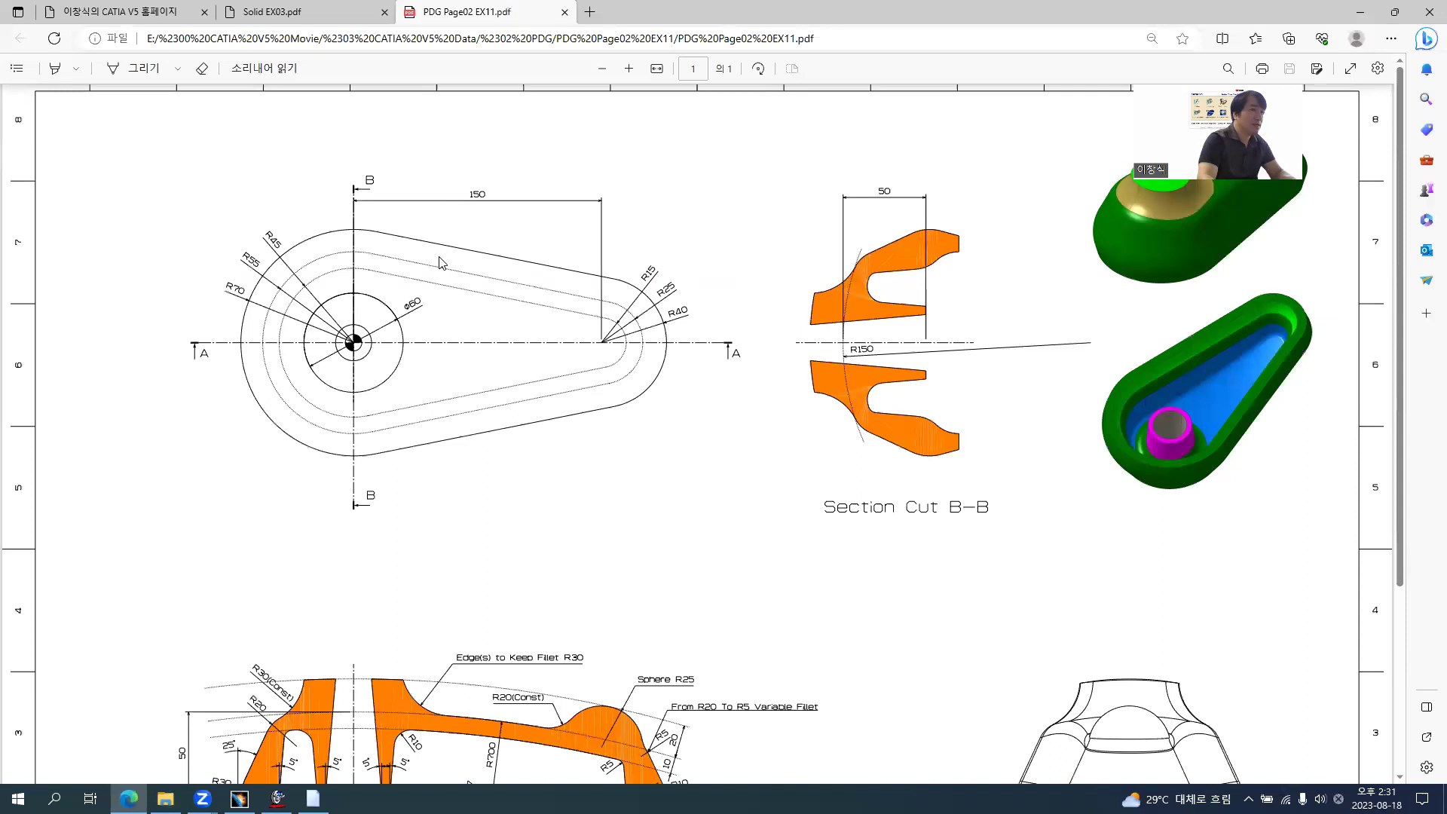
{"action": "scroll", "coordinate": [441, 262], "scroll_direction": "down", "scroll_amount": 2}
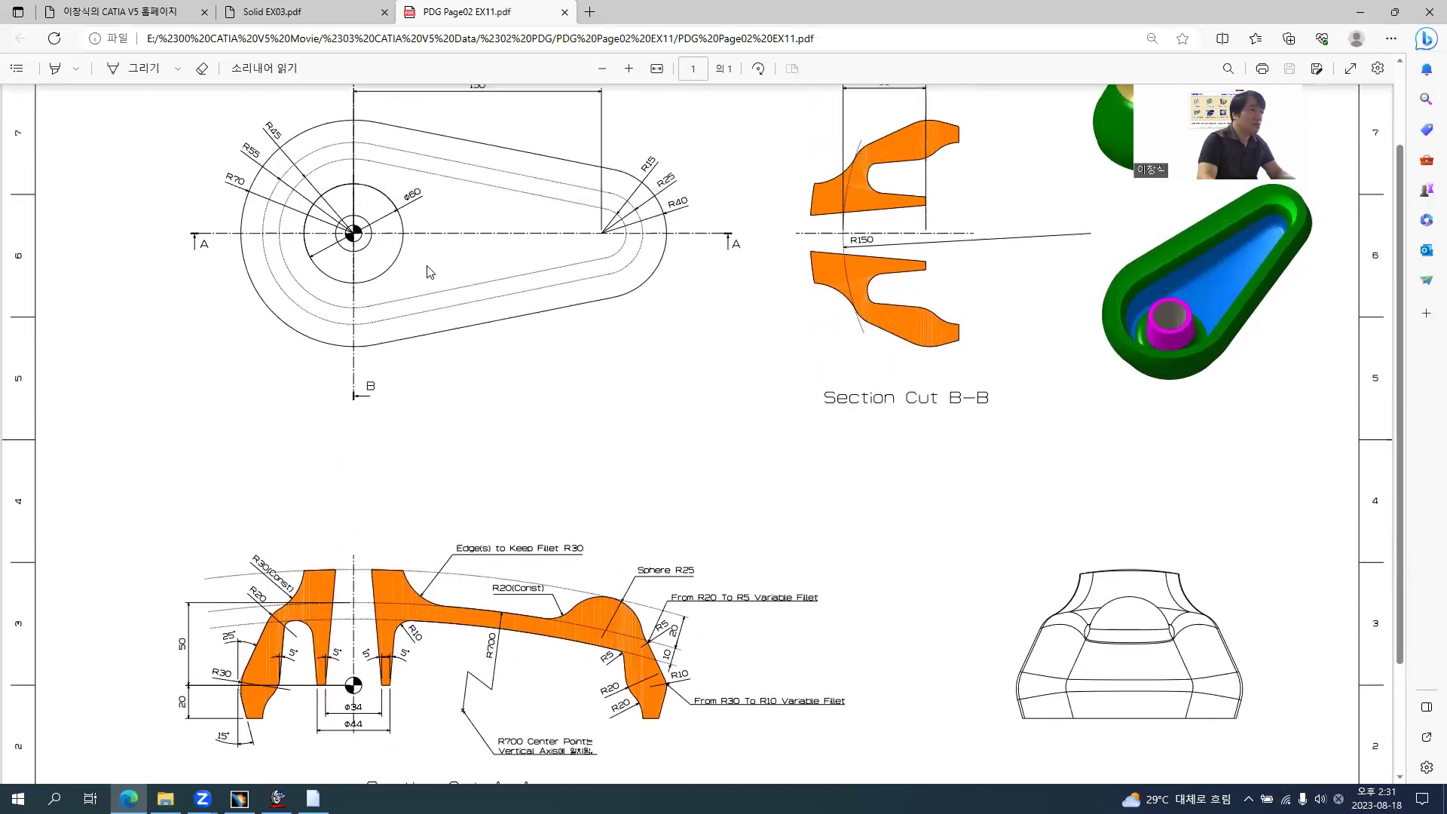
{"action": "scroll", "coordinate": [392, 278], "scroll_direction": "up", "scroll_amount": 2}
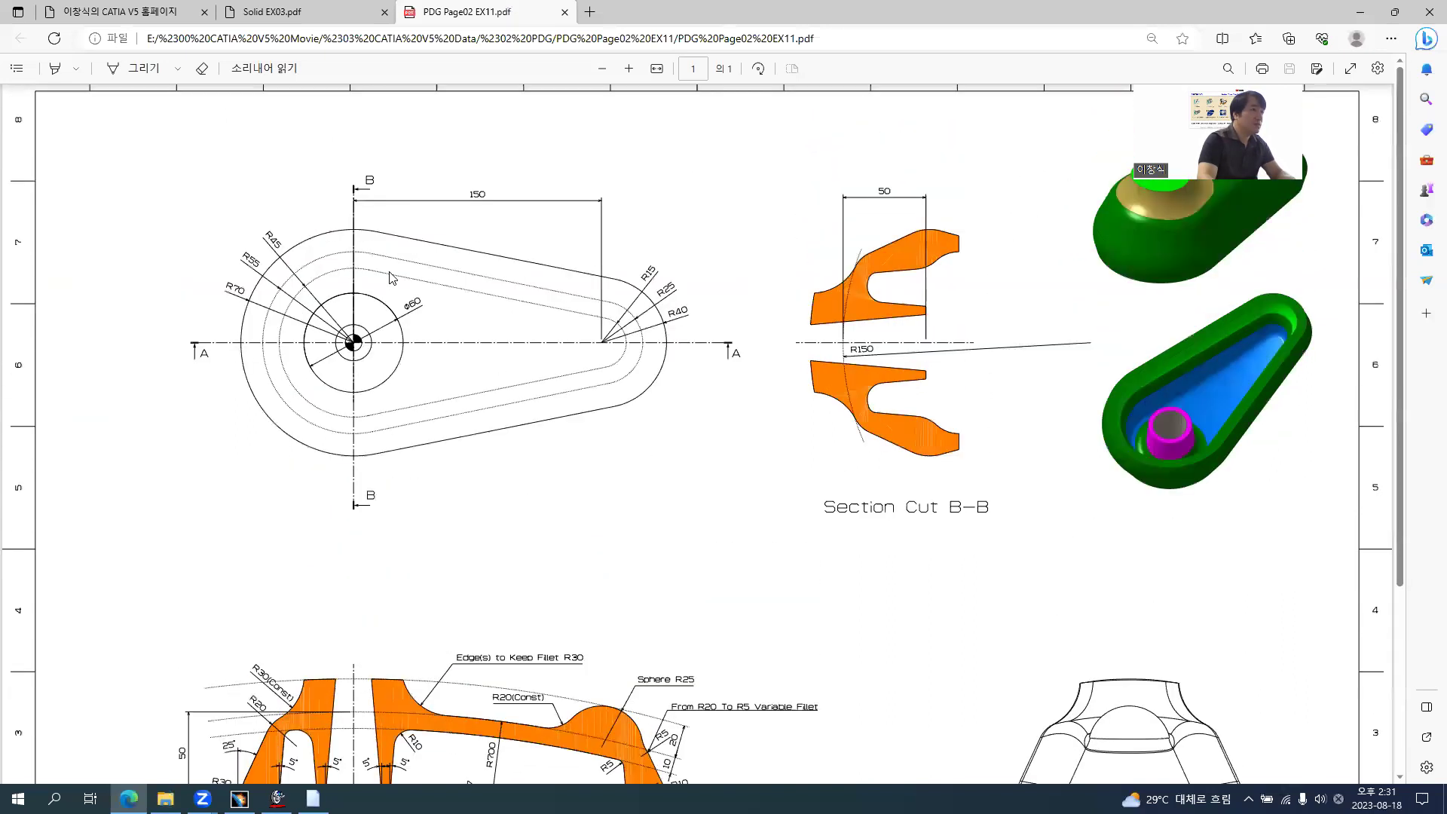
Compare the front view and its dimensions in the exported PDF with the reference Solid EX03.pdf
{"action": "left_click", "coordinate": [288, 14]}
{"action": "key", "text": "ctrl+Tab"}
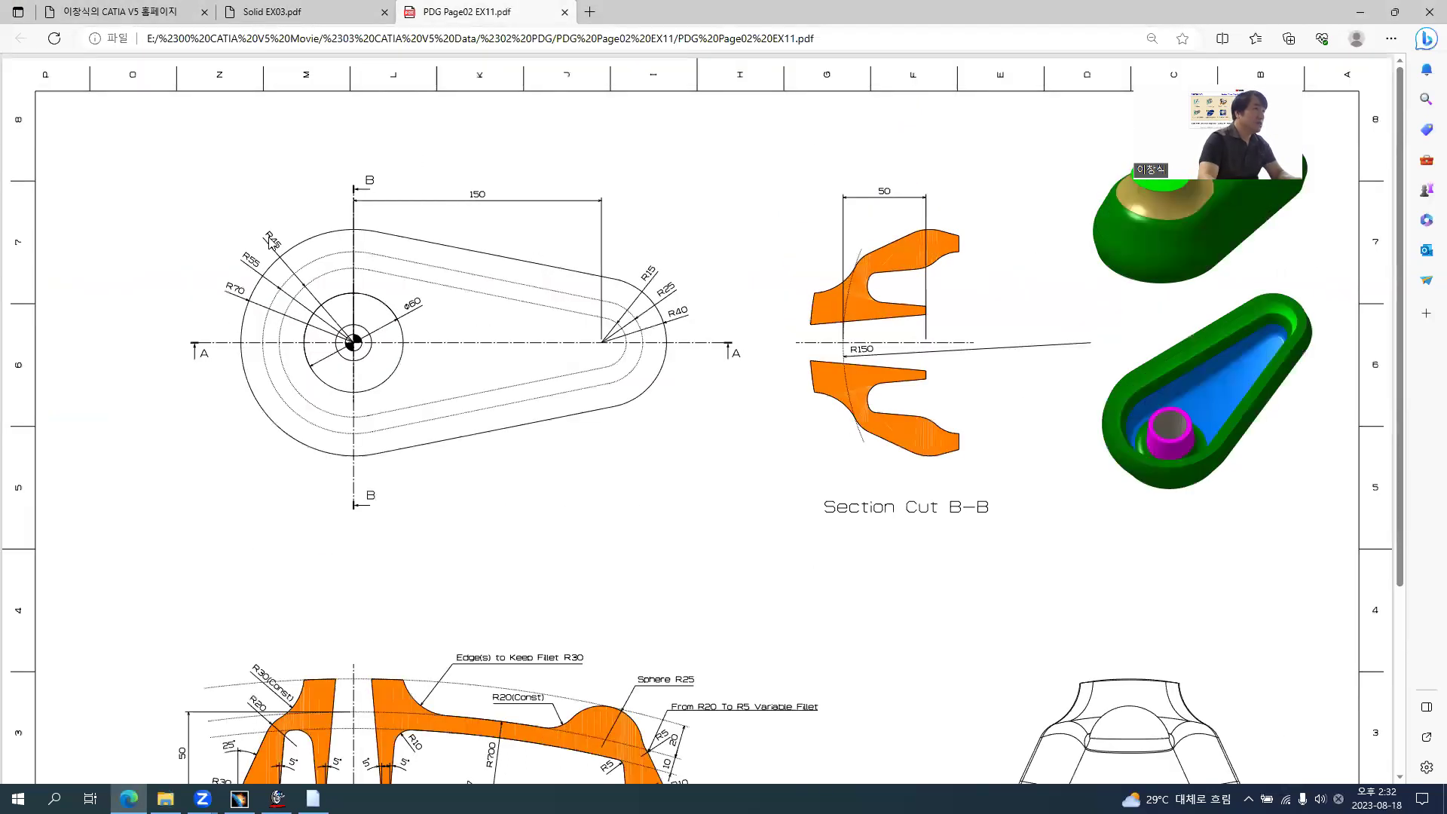
{"action": "key", "text": "ctrl+shift+Tab"}
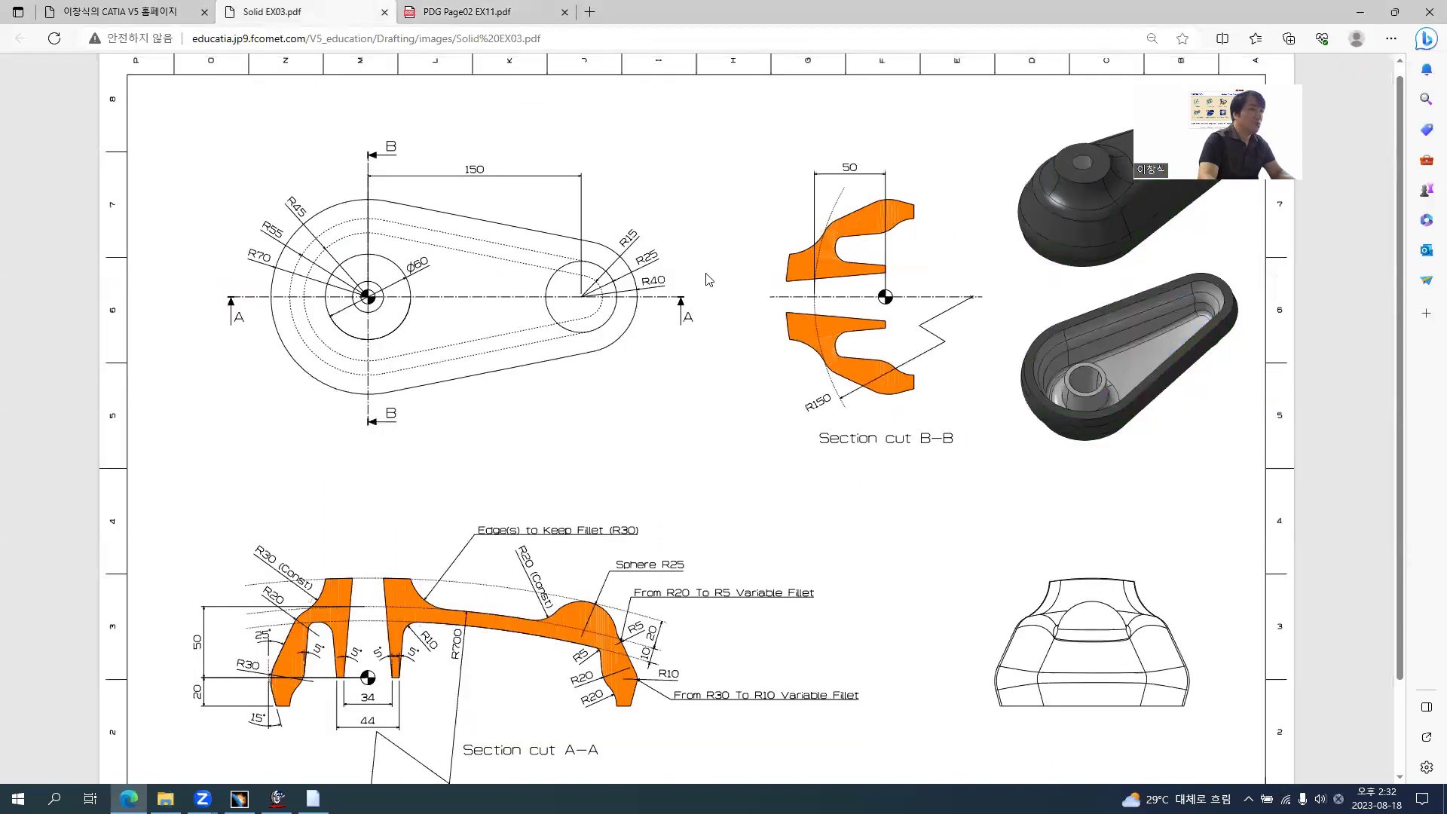
{"action": "key", "text": "ctrl+Tab"}
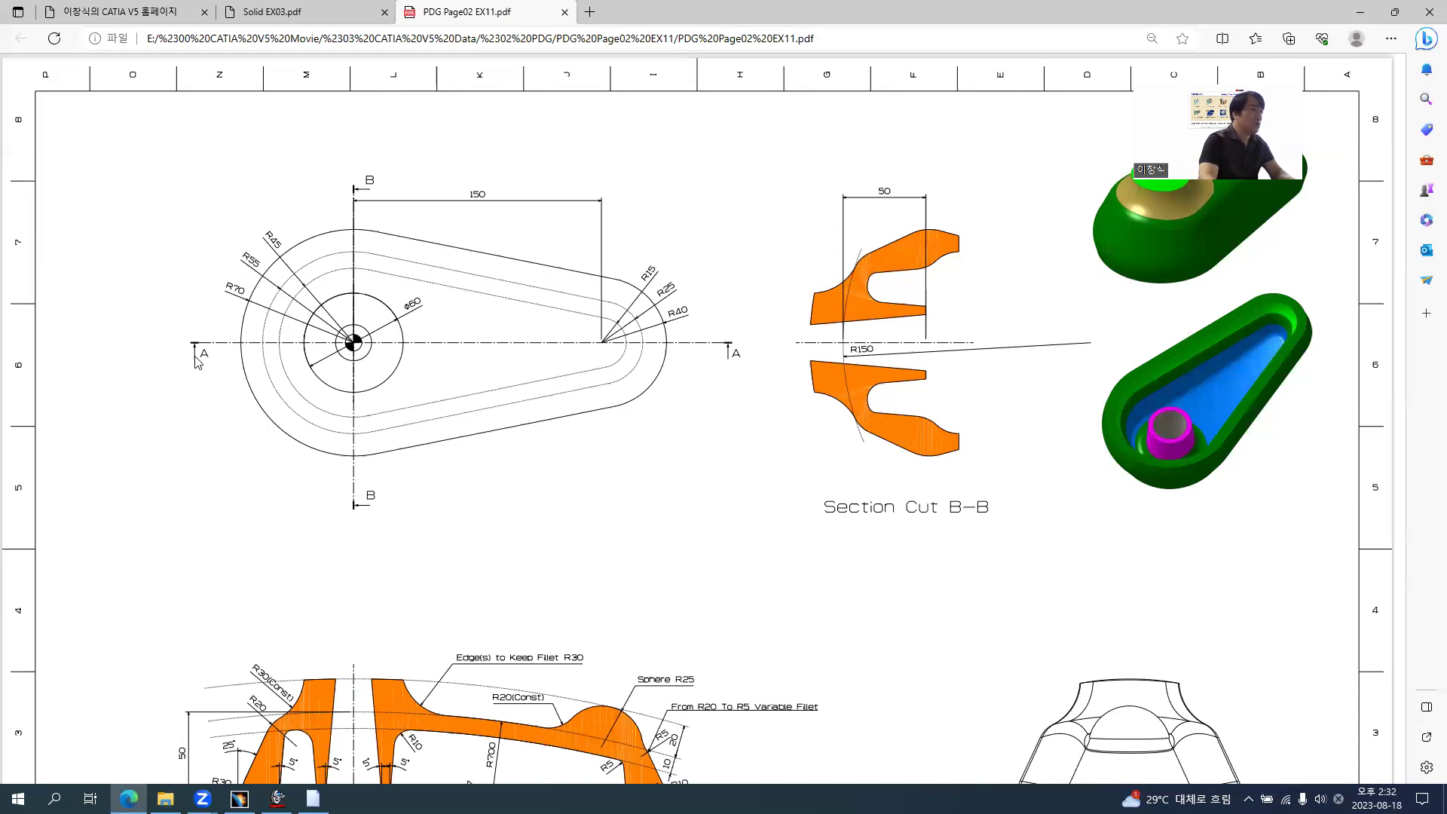
{"action": "key", "text": "ctrl+shift+Tab"}
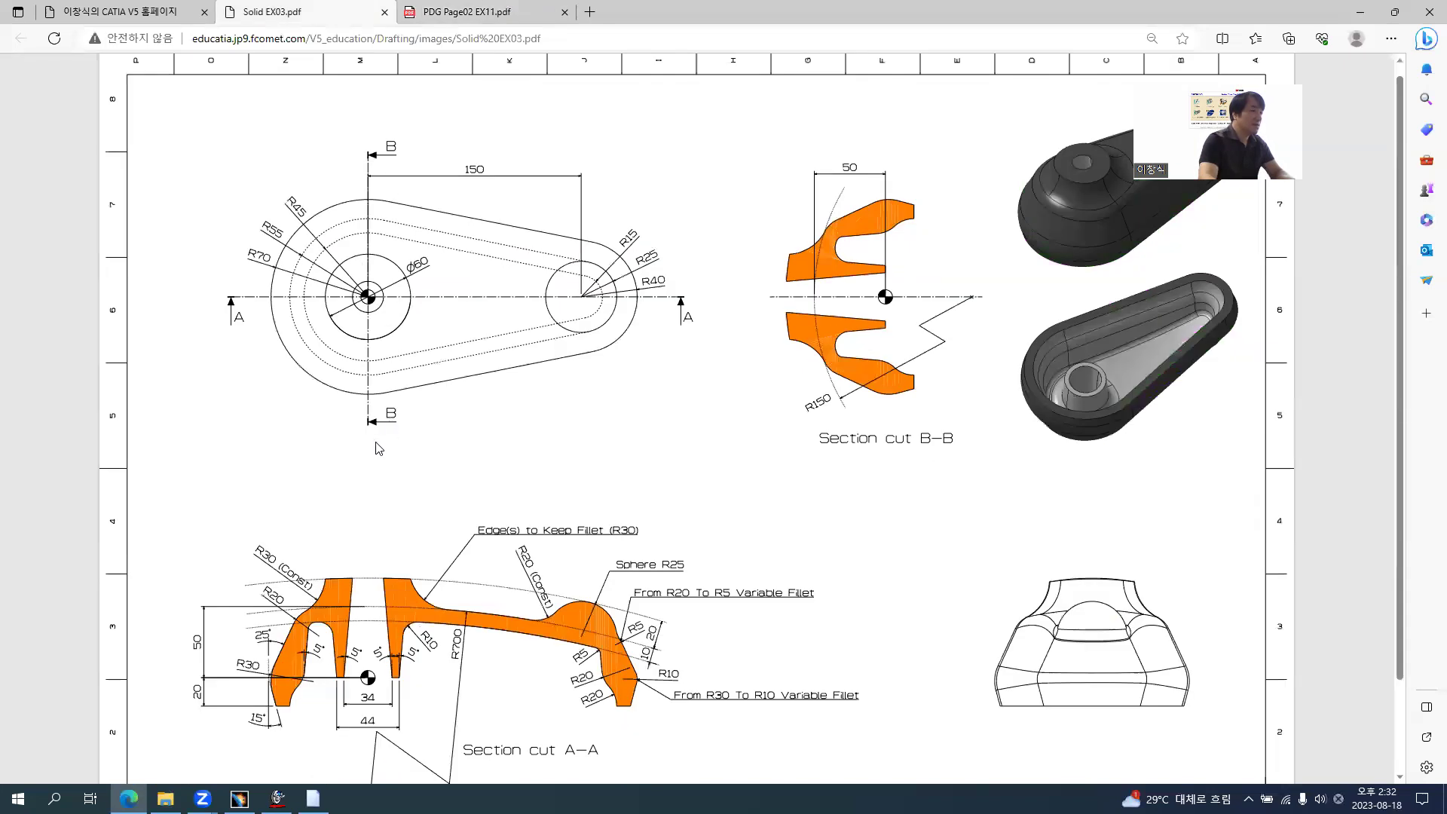
Compare Section Cut B-B of the exported PDF with the same section in Solid EX03.pdf
{"action": "scroll", "coordinate": [378, 447], "scroll_direction": "down", "scroll_amount": 2}
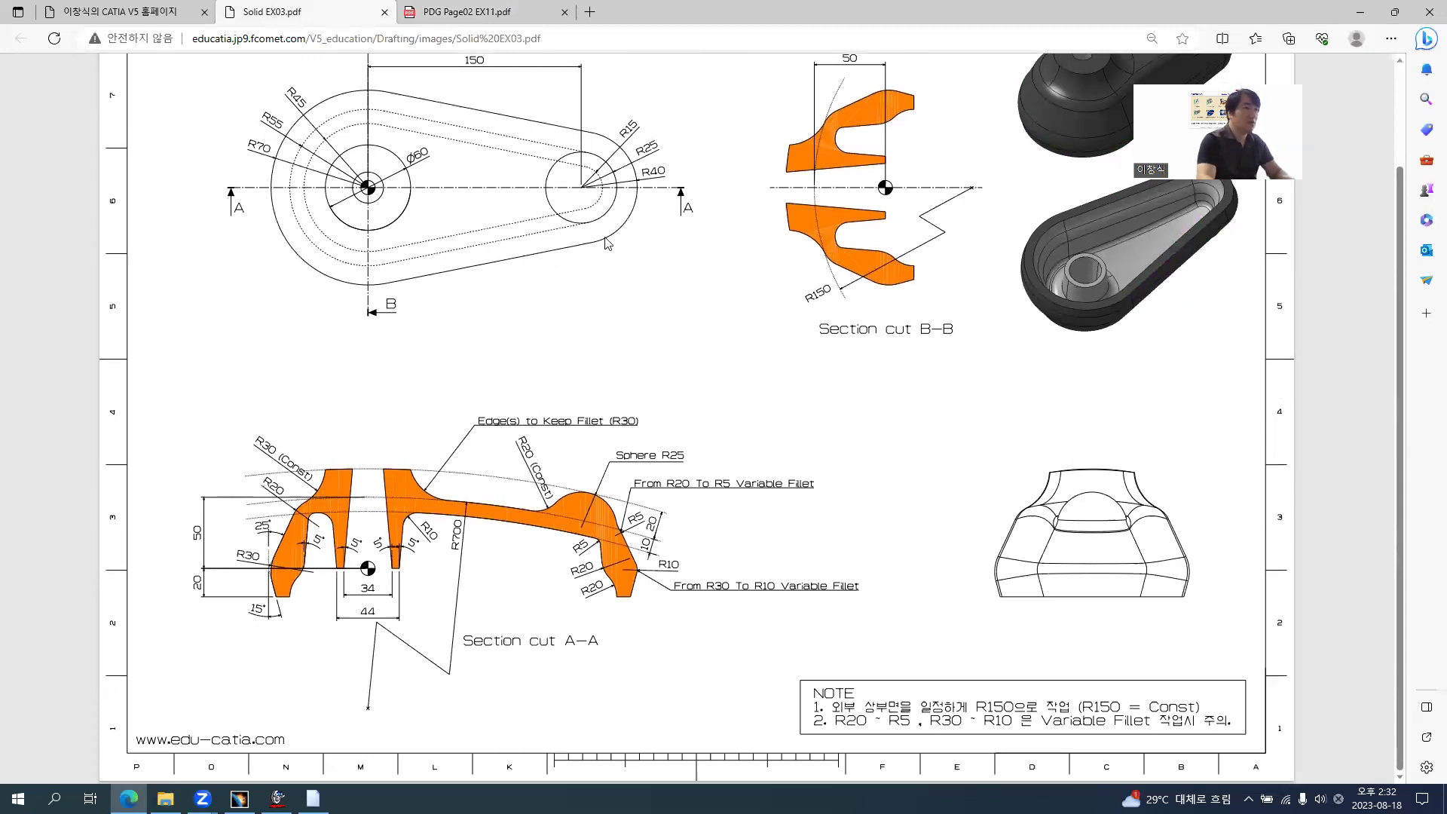
{"action": "key", "text": "ctrl+Tab"}
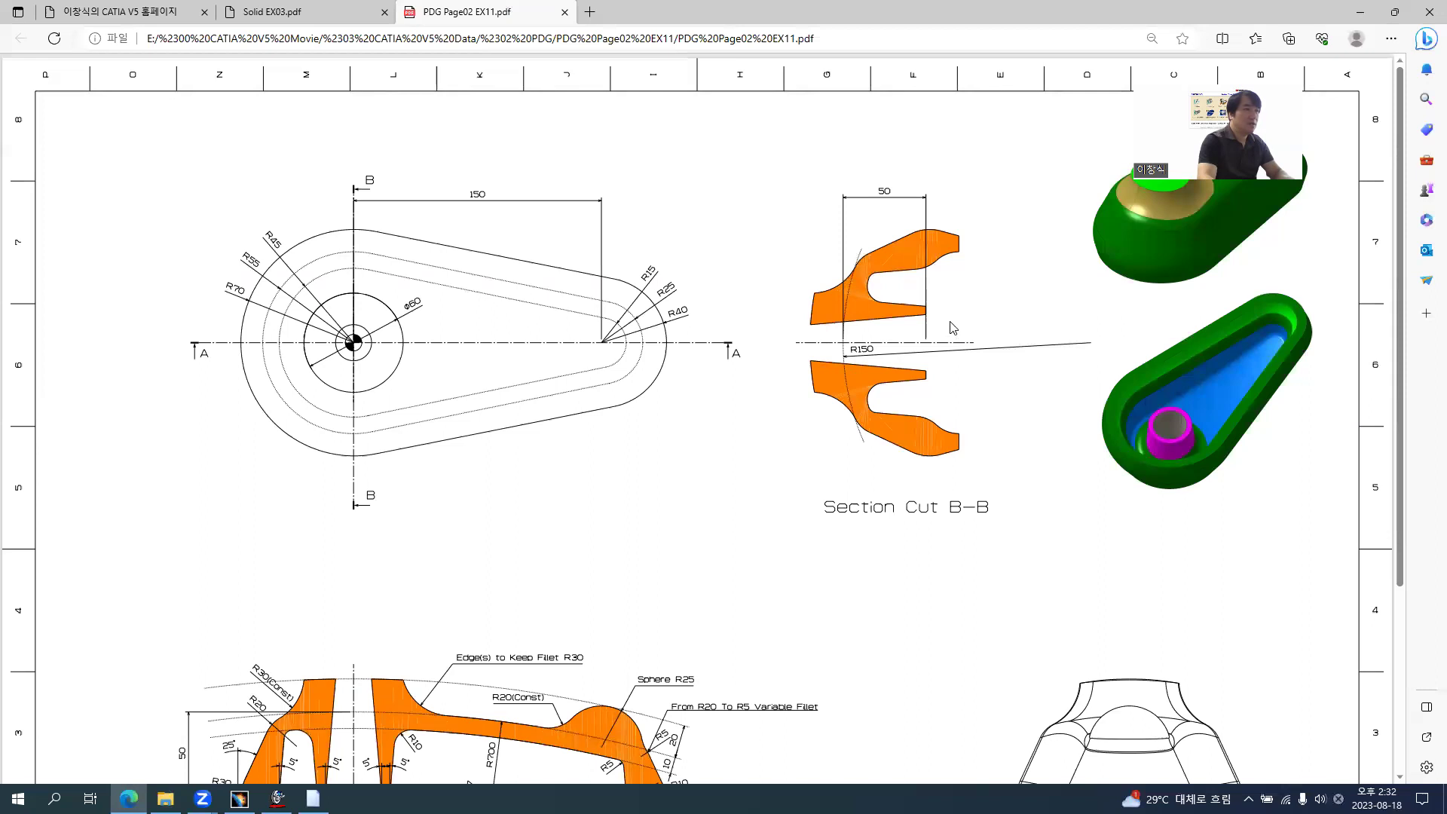
{"action": "key", "text": "ctrl+shift+Tab"}
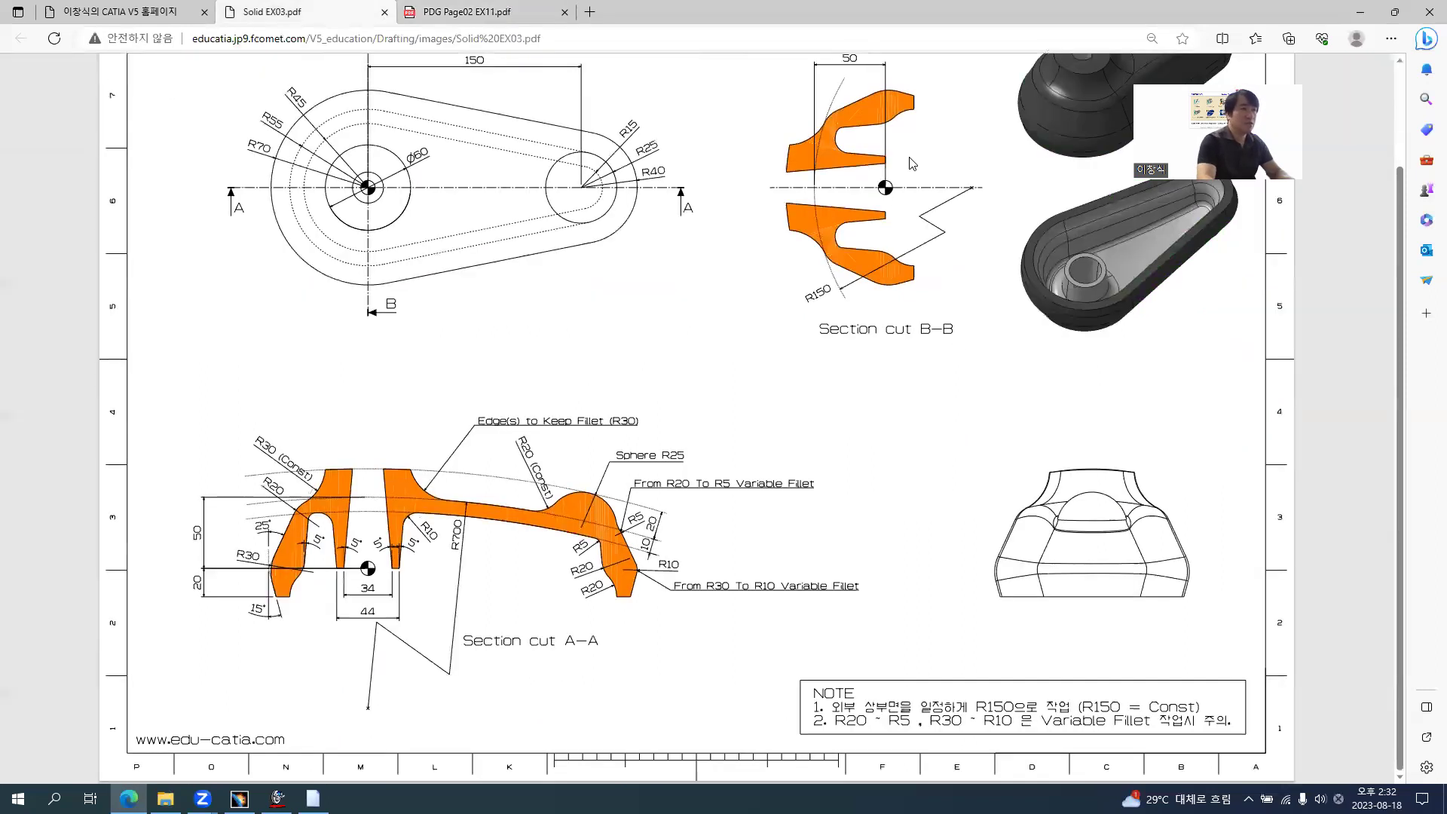
{"action": "key", "text": "ctrl+Tab"}
Compare the heights, draft angles, boss dimensions and R700 callout of Section Cut A-A in the exported PDF with Solid EX03.pdf
{"action": "scroll", "coordinate": [289, 516], "scroll_direction": "up", "scroll_amount": 2, "text": "ctrl"}
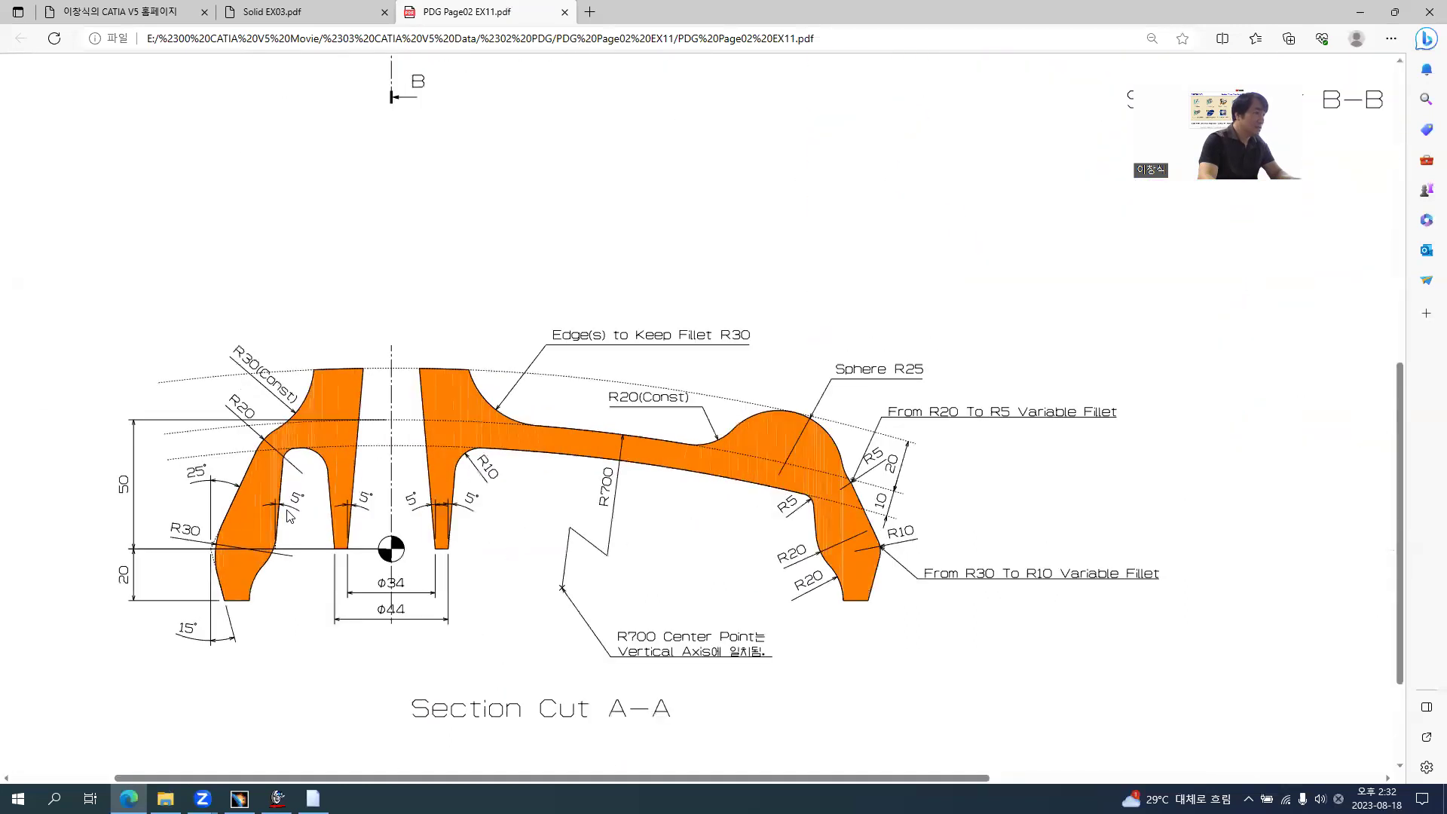
{"action": "key", "text": "ctrl+shift+Tab"}
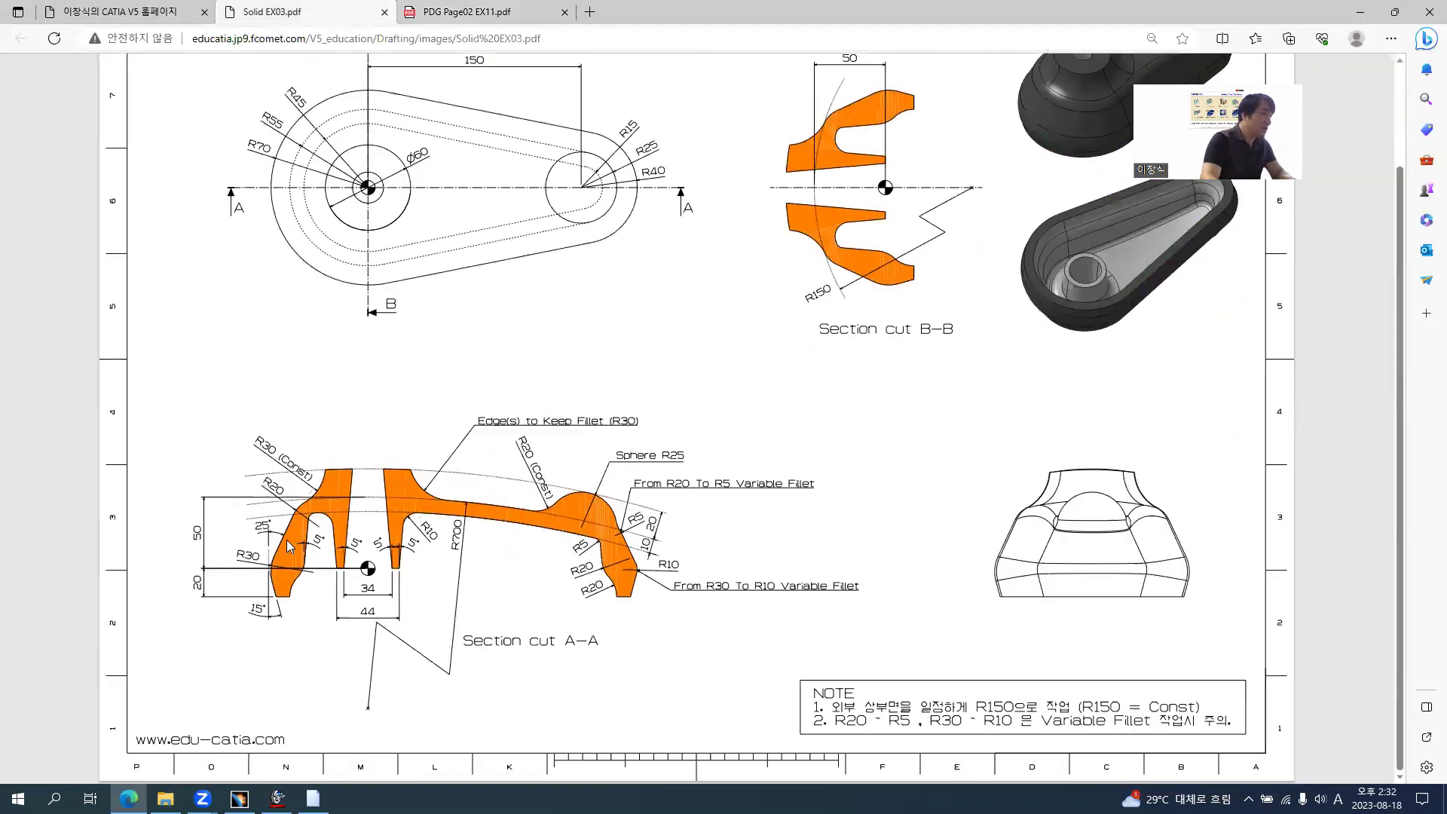
{"action": "scroll", "coordinate": [256, 520], "scroll_direction": "up", "scroll_amount": 2, "text": "ctrl"}
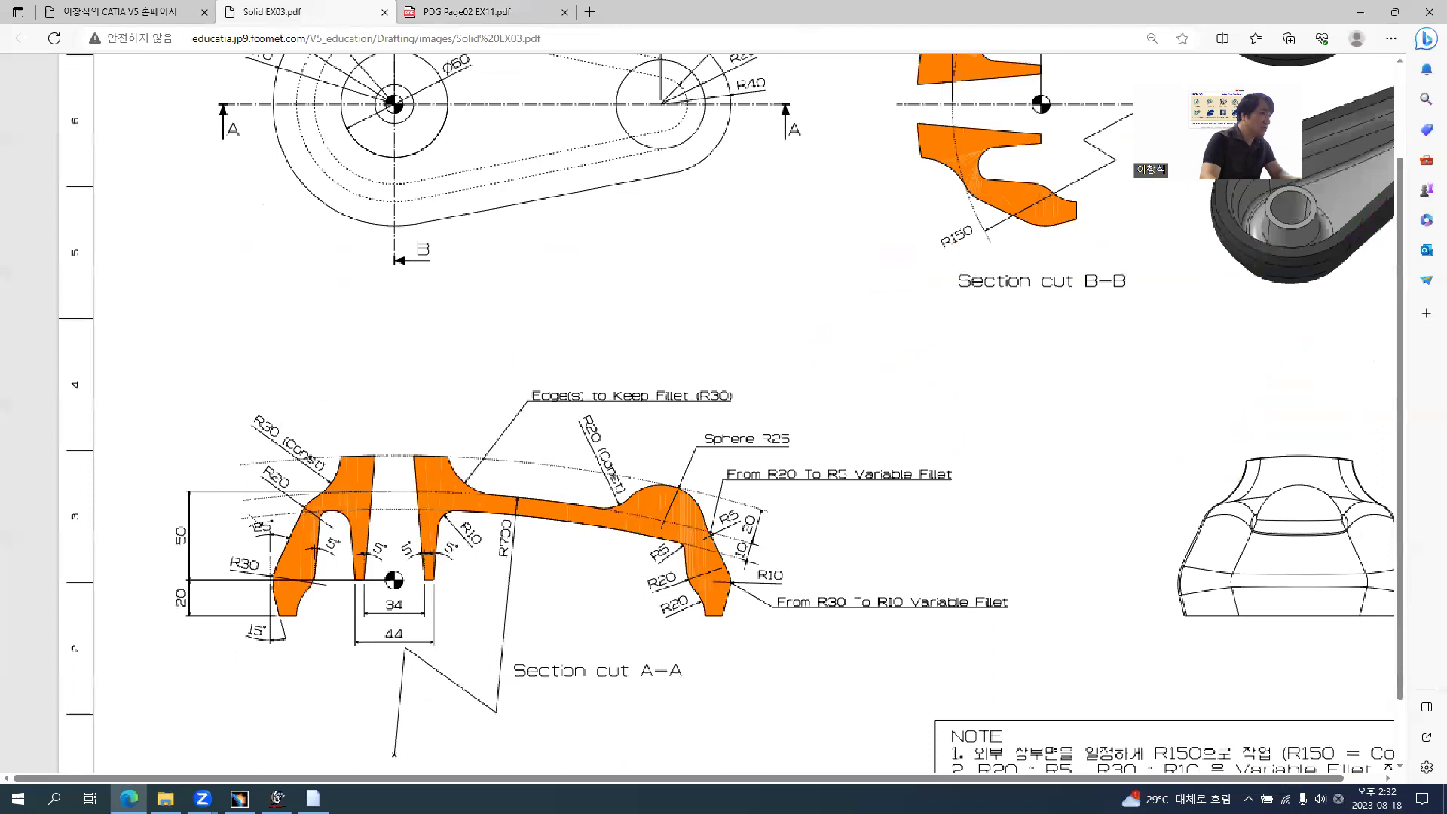
{"action": "key", "text": "ctrl+Tab"}
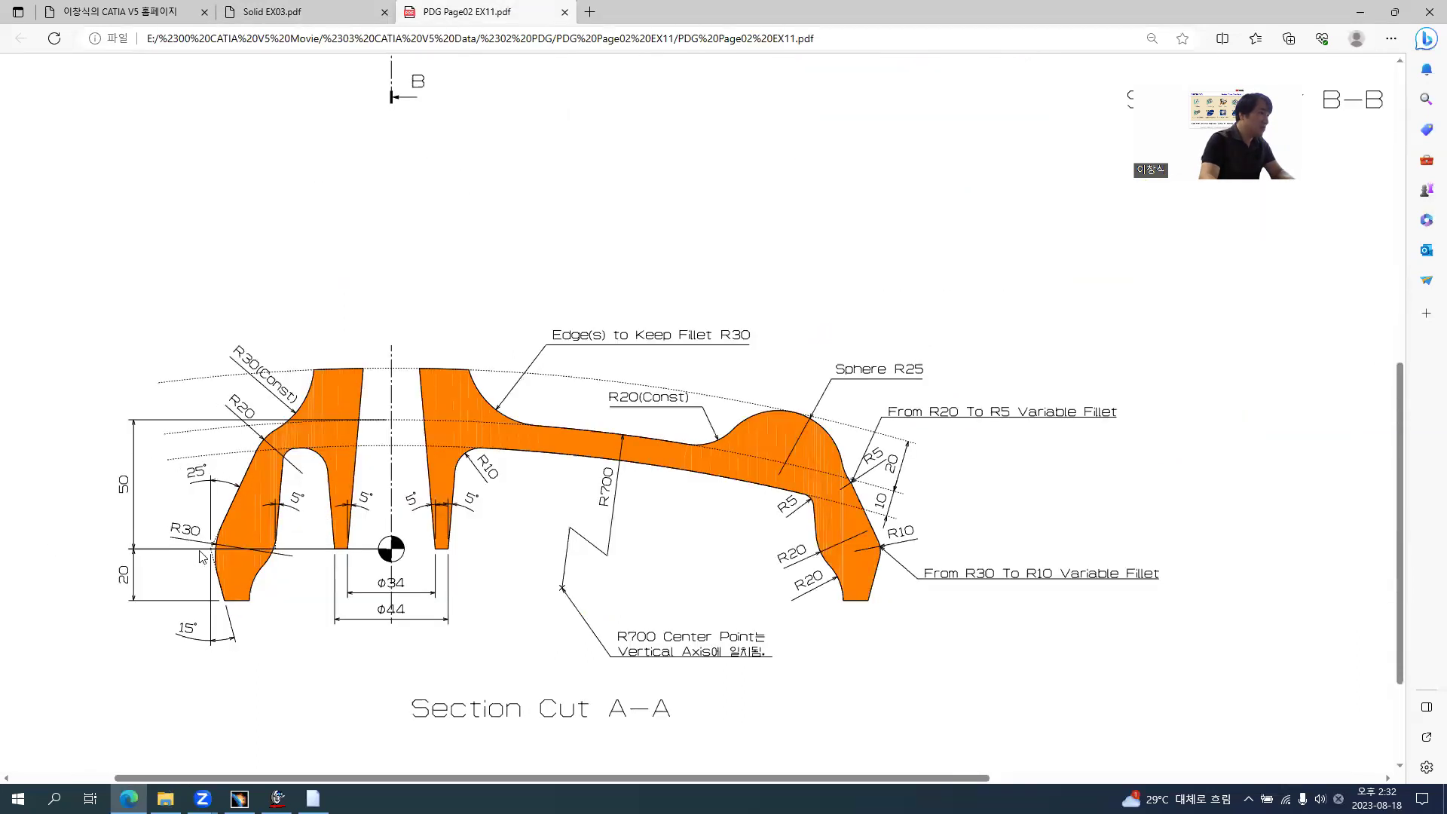
{"action": "key", "text": "ctrl+shift+Tab"}
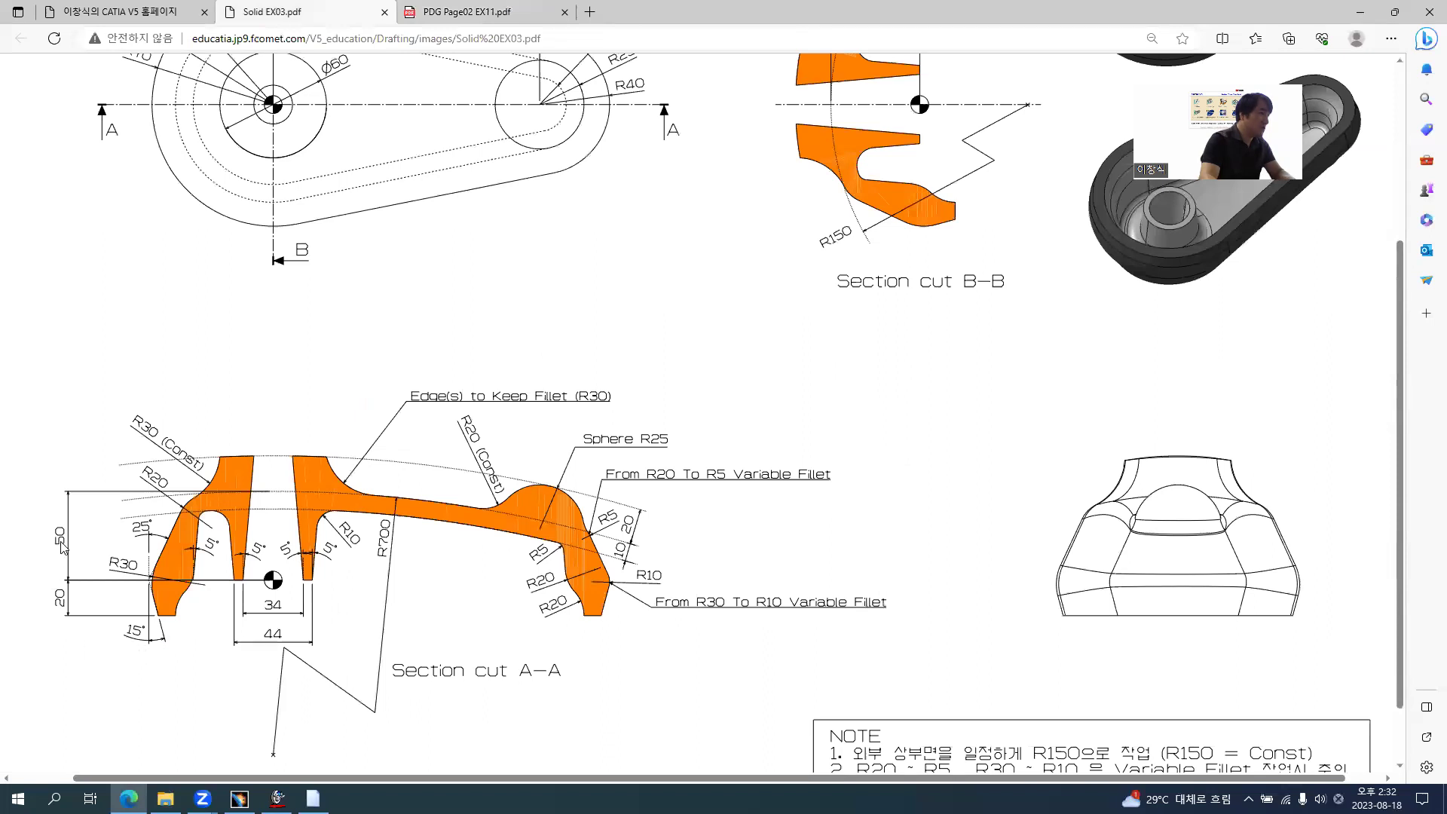
{"action": "key", "text": "ctrl+Tab"}
{"action": "key", "text": "ctrl+shift+Tab"}
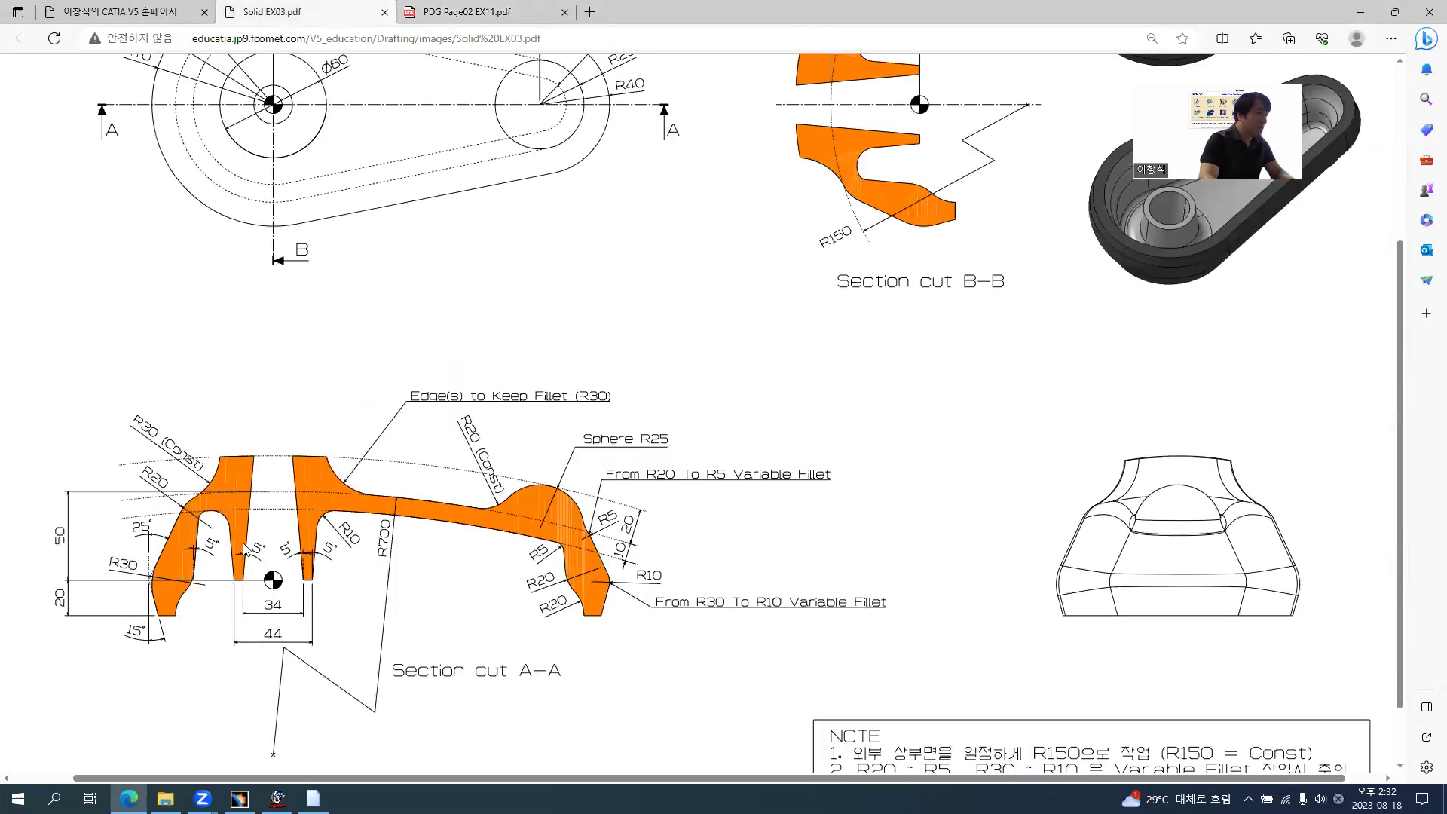
{"action": "key", "text": "ctrl+Tab"}
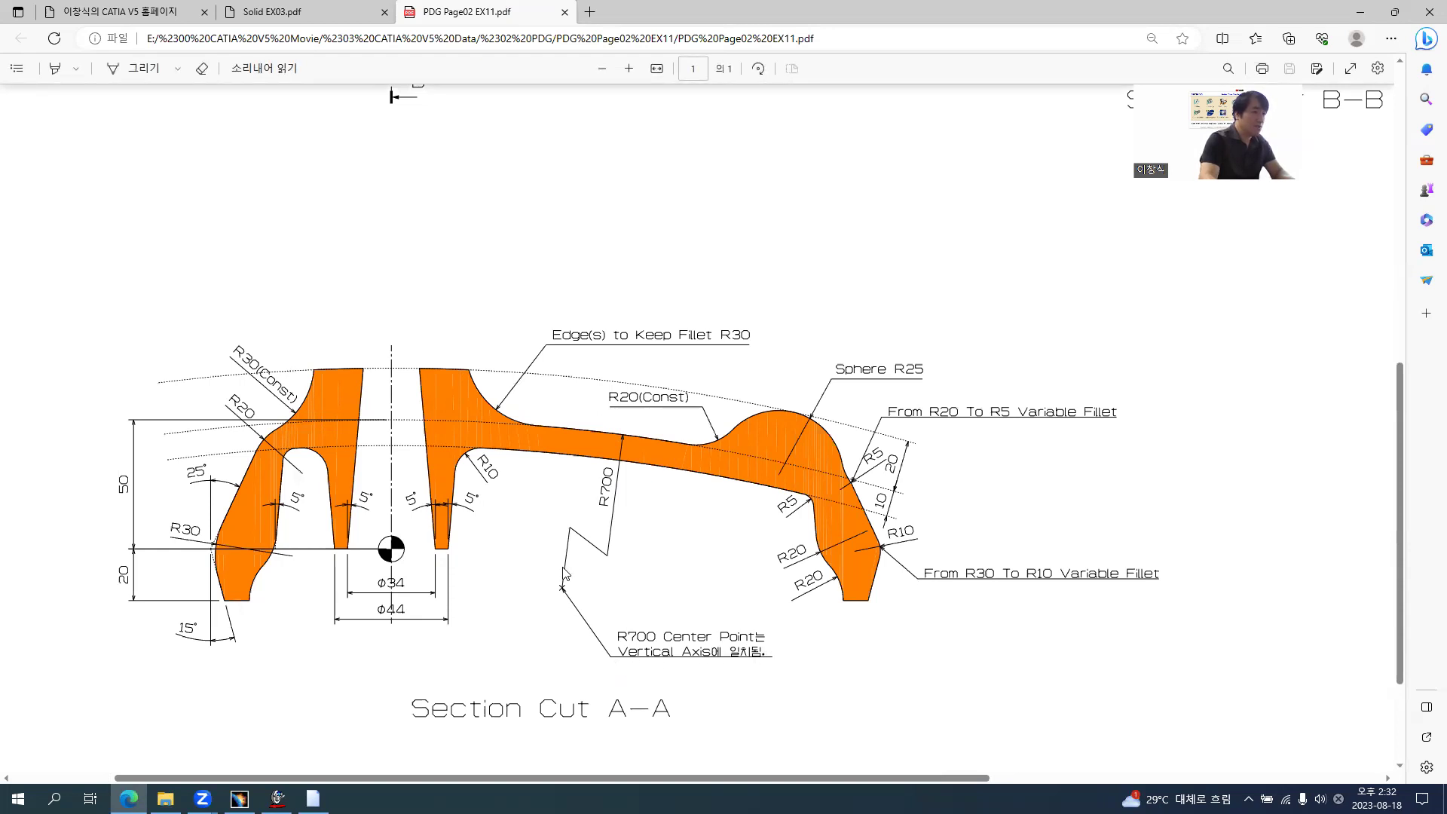
Compare the Sphere R25, R20 (Const) and variable fillet callouts of Section Cut A-A between the exported PDF and Solid EX03.pdf
{"action": "key", "text": "ctrl+shift+Tab"}
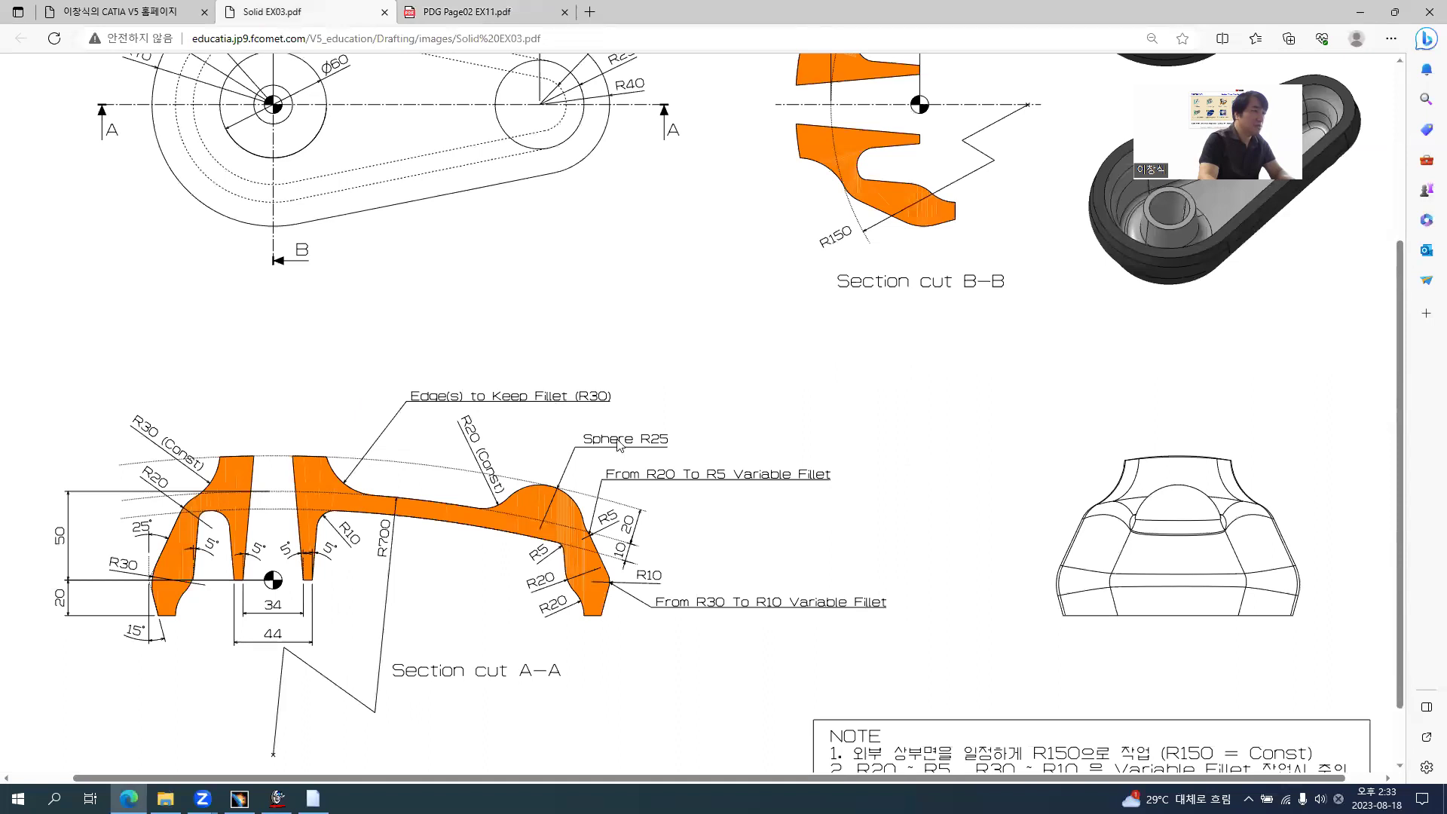
{"action": "key", "text": "ctrl+Tab"}
{"action": "key", "text": "ctrl+shift+Tab"}
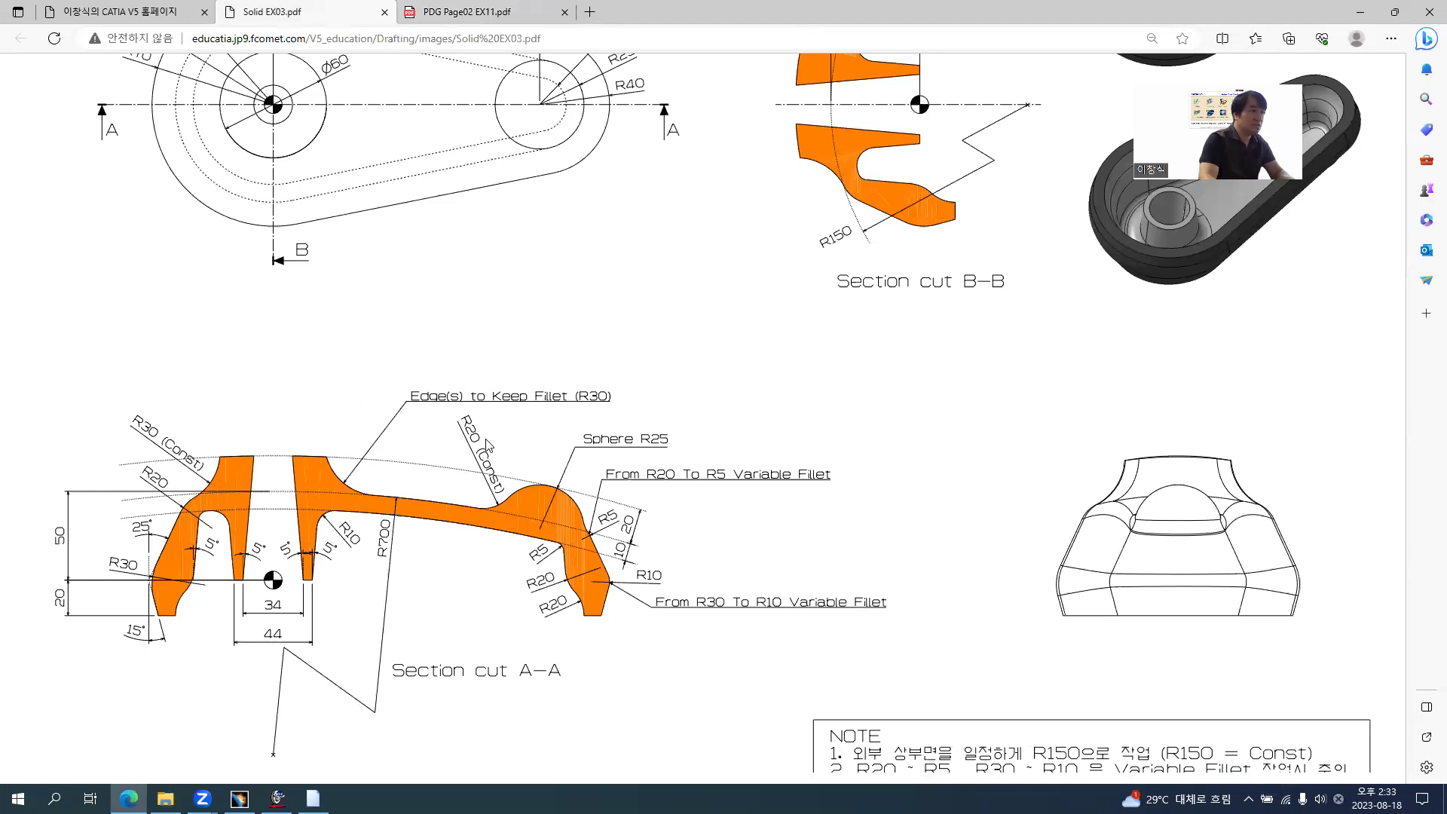
{"action": "key", "text": "ctrl+Tab"}
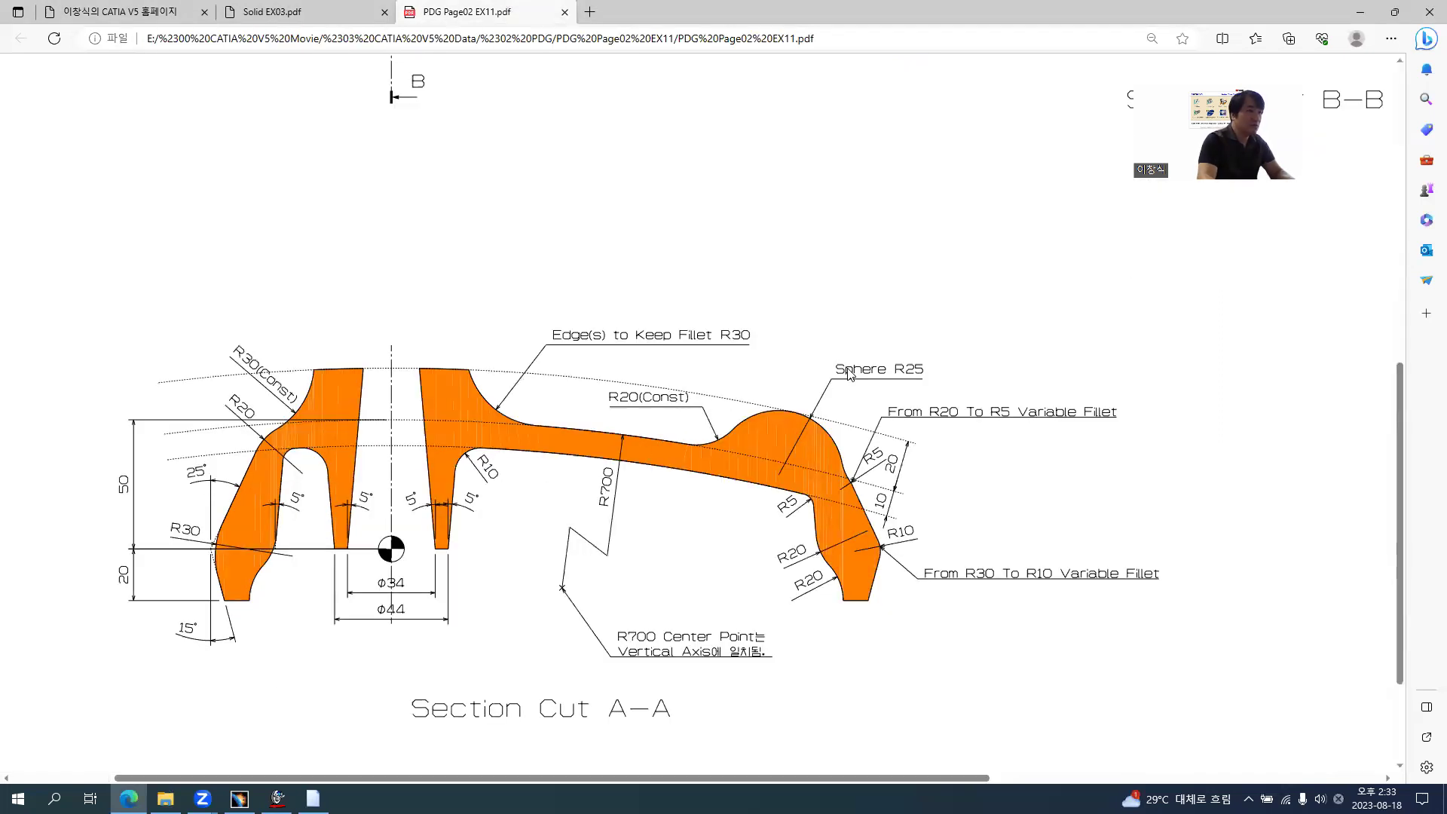
{"action": "key", "text": "ctrl+shift+Tab"}
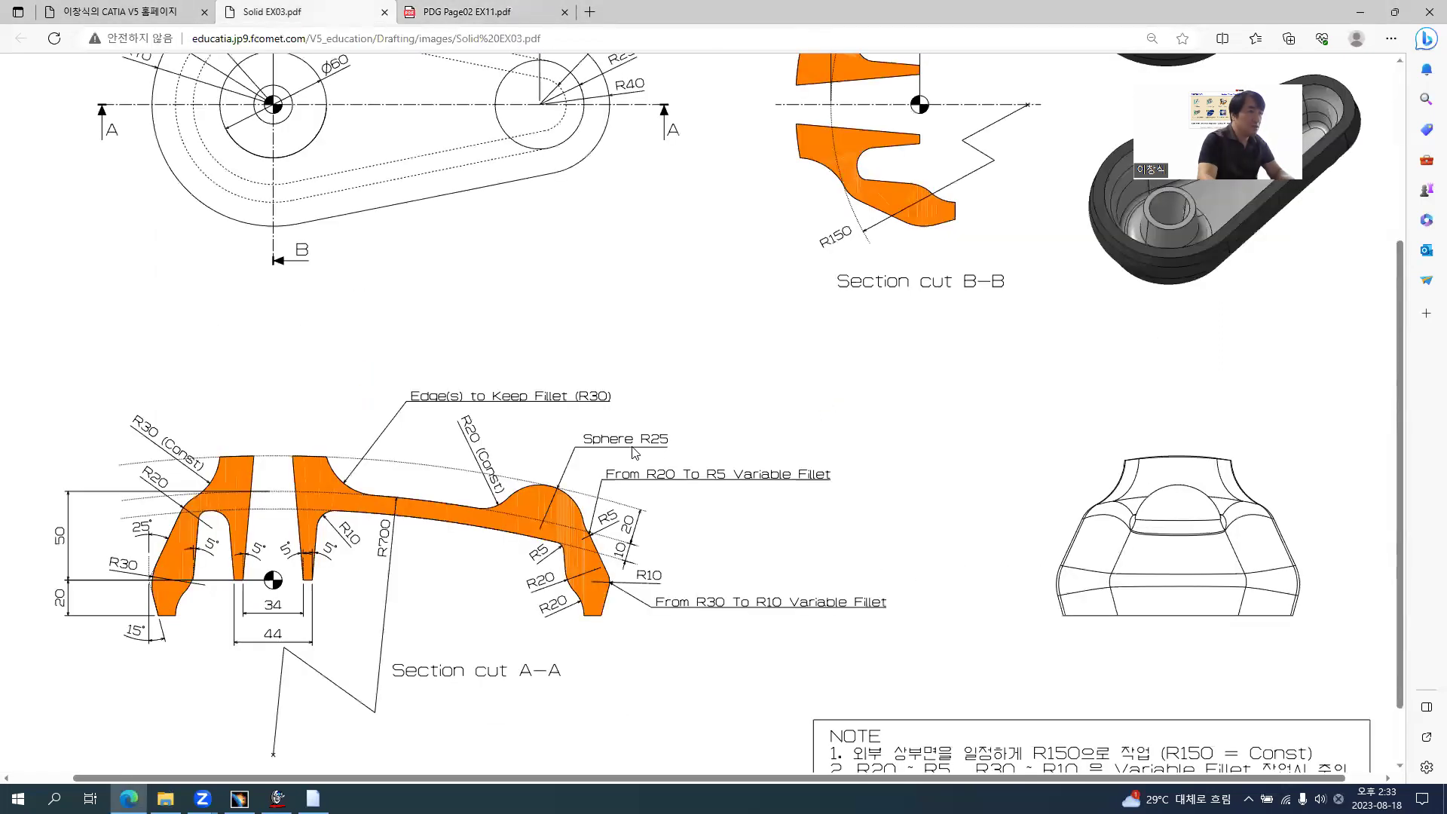
{"action": "key", "text": "ctrl+Tab"}
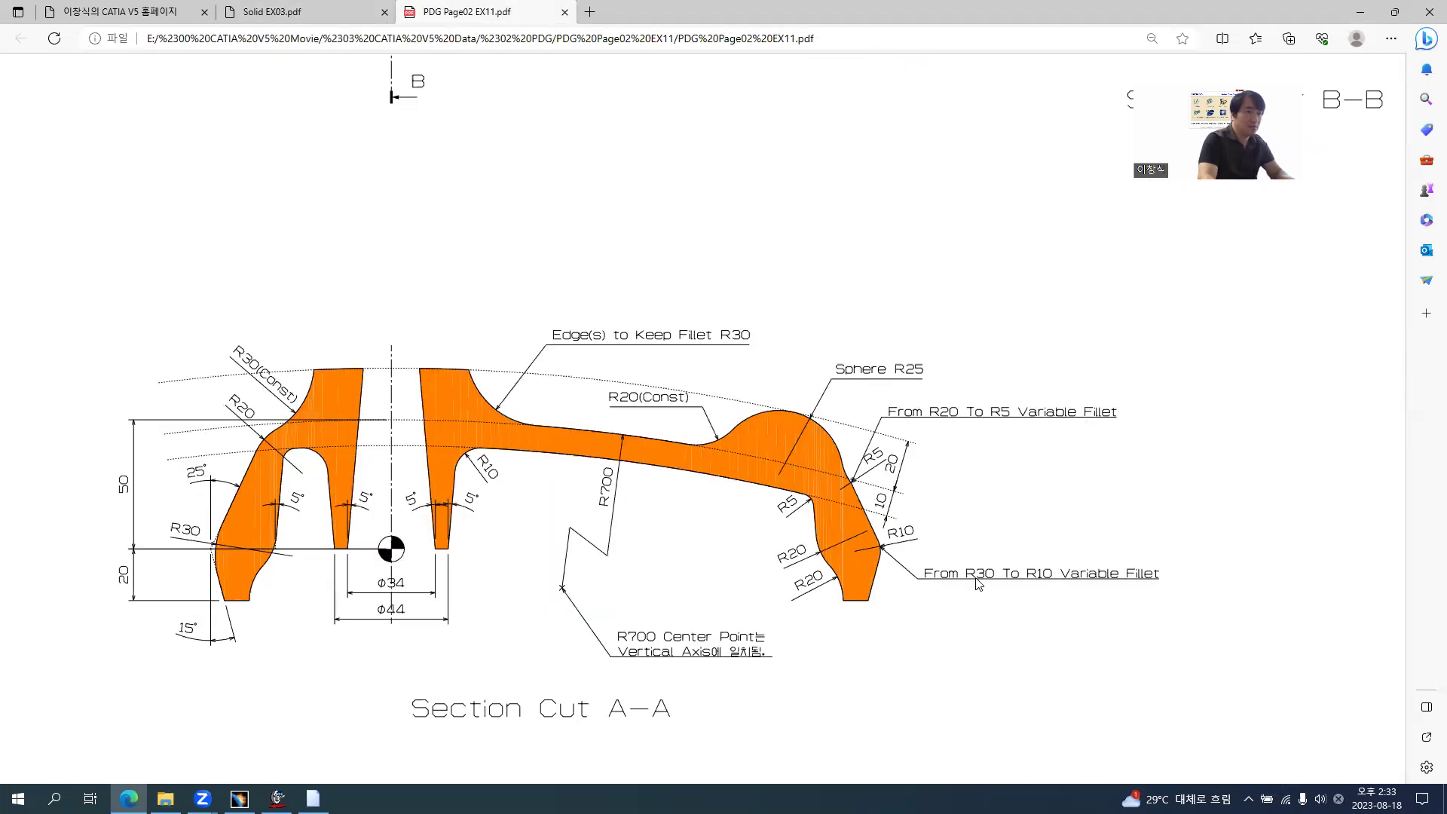
{"action": "key", "text": "ctrl+shift+Tab"}
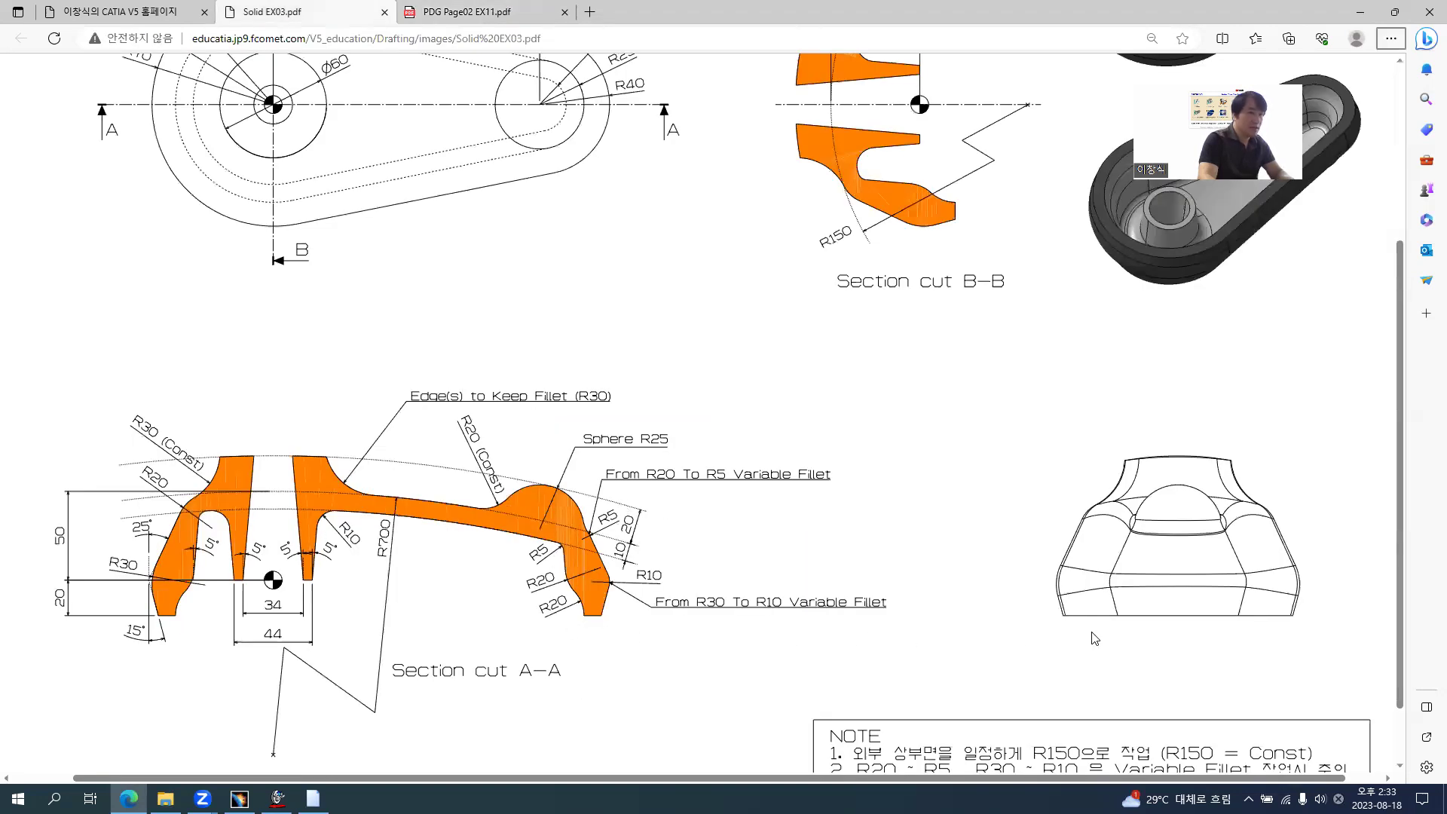
Compare the front view's section lines and the overall sheet layout in both PDFs, and close both files
{"action": "scroll", "coordinate": [912, 640], "scroll_direction": "down", "scroll_amount": 1}
{"action": "scroll", "coordinate": [1077, 619], "scroll_direction": "up", "scroll_amount": 4}
{"action": "scroll", "coordinate": [979, 565], "scroll_direction": "up", "scroll_amount": 1}
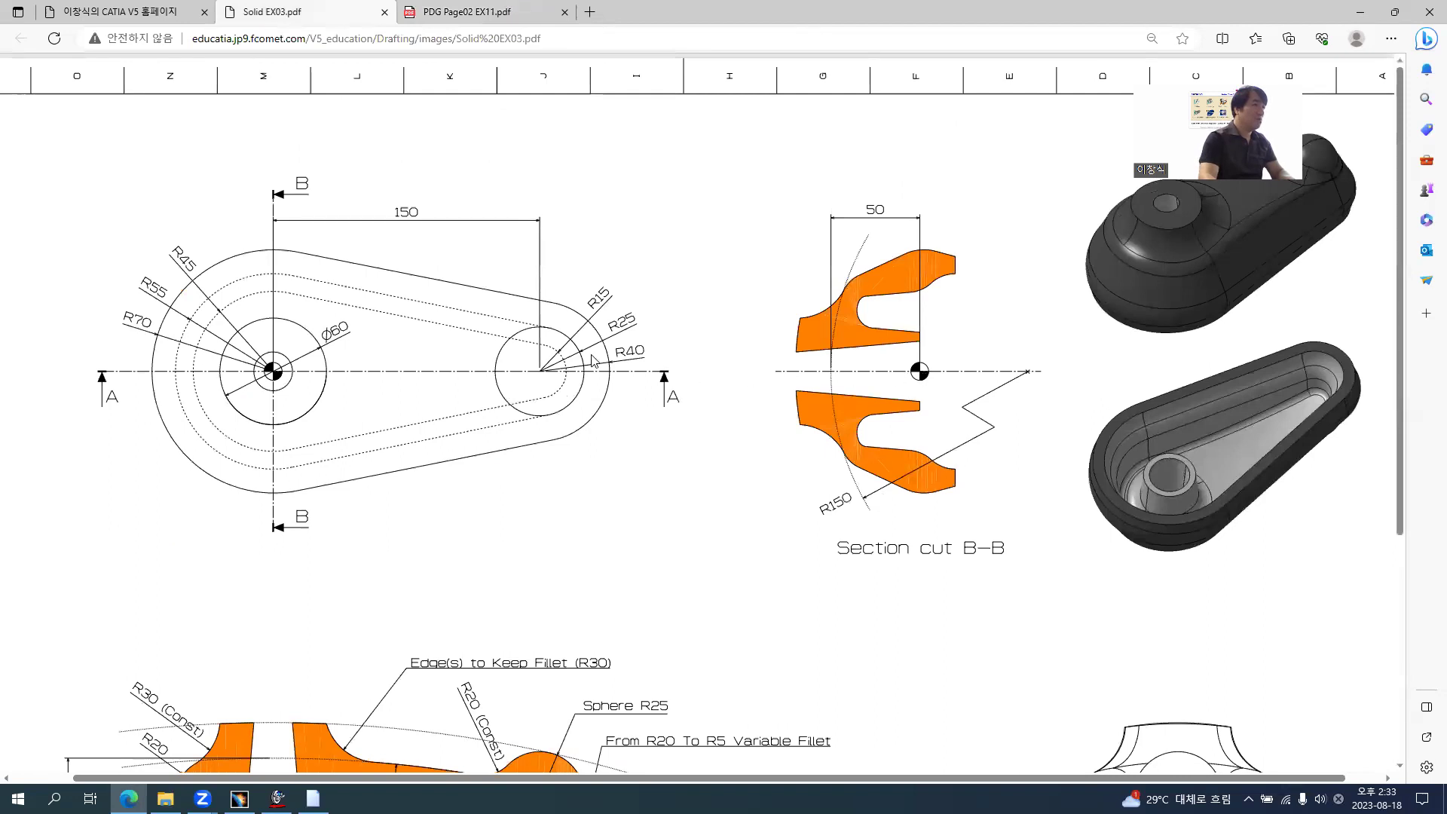
{"action": "key", "text": "ctrl+Tab"}
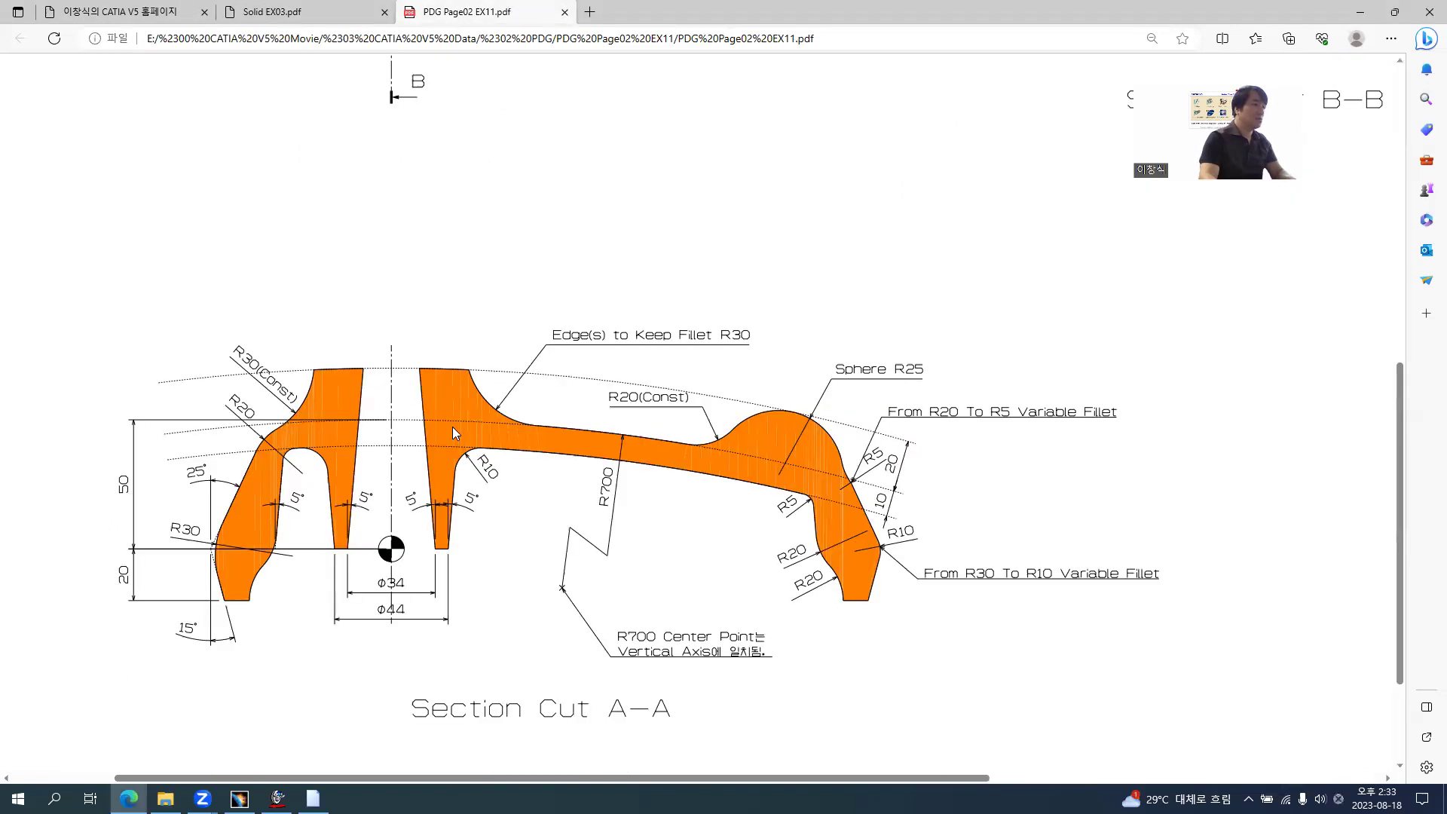
{"action": "scroll", "coordinate": [456, 427], "scroll_direction": "down", "scroll_amount": 3, "text": "ctrl"}
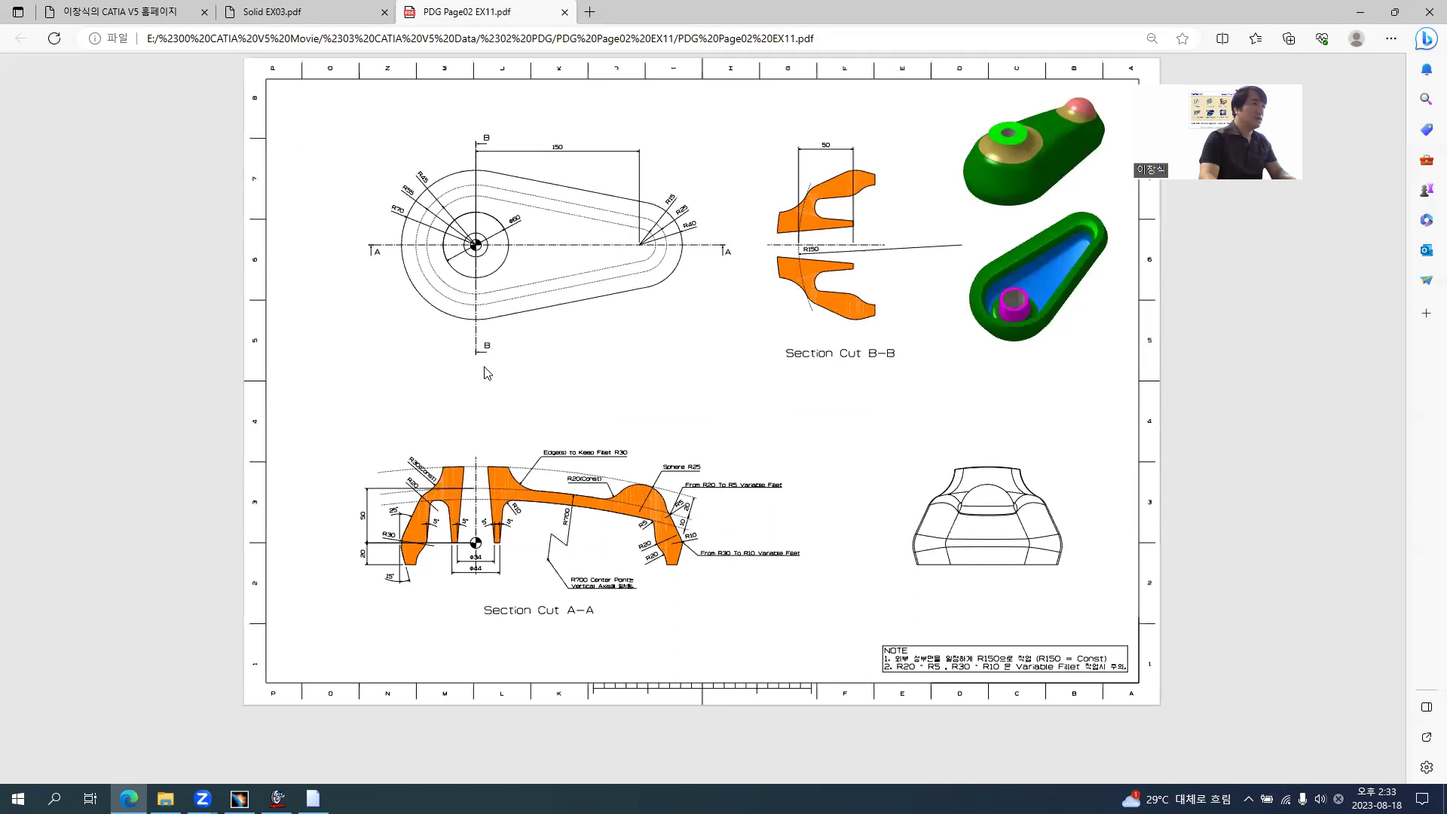
{"action": "left_click", "coordinate": [384, 14]}
{"action": "left_click", "coordinate": [384, 14]}
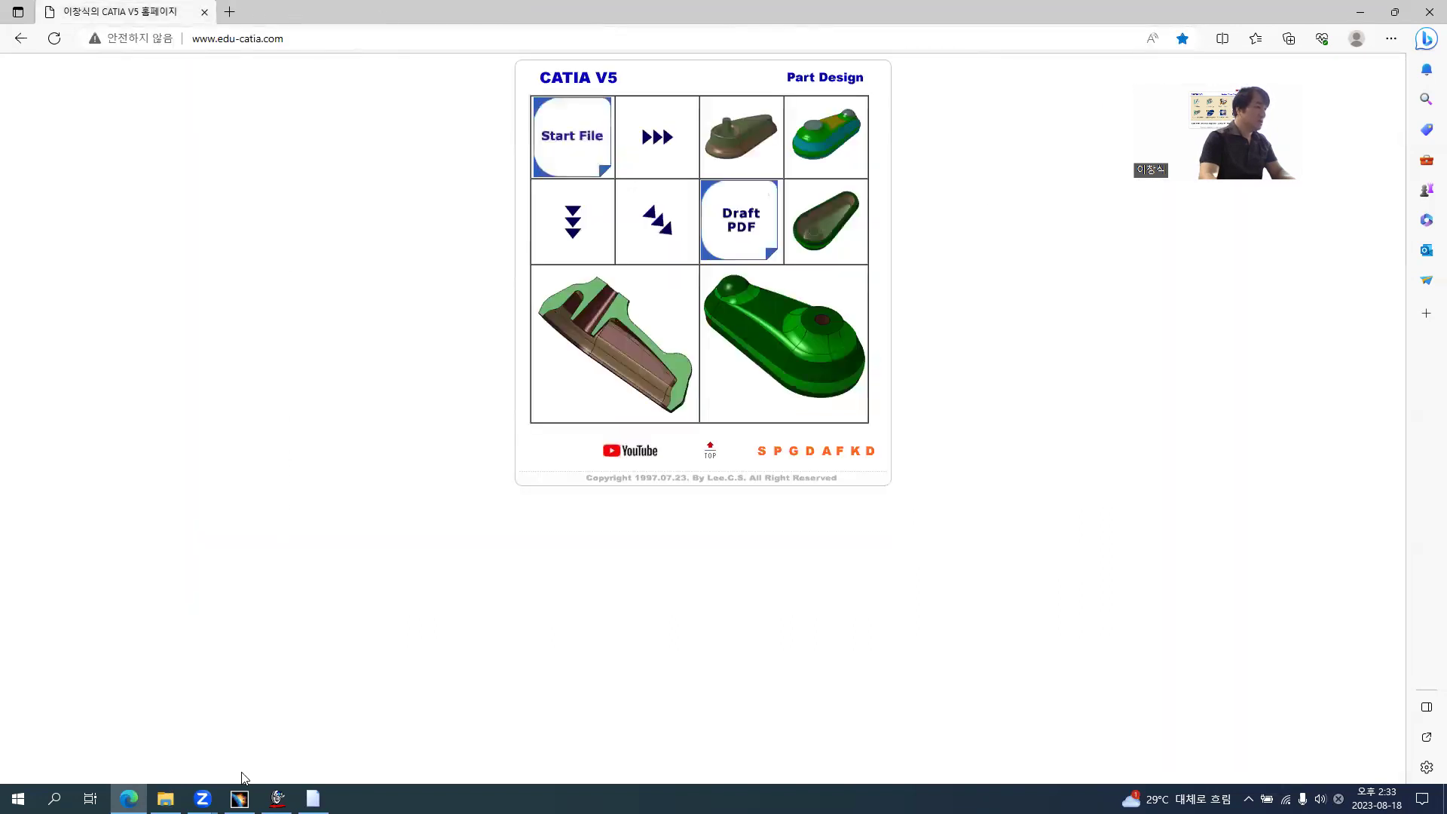
Switch to CATIA and set the front view's A-A and B-B section callout arrows to 20 mm length with 5 mm heads
{"action": "left_click", "coordinate": [239, 798]}
{"action": "left_click", "coordinate": [541, 399]}
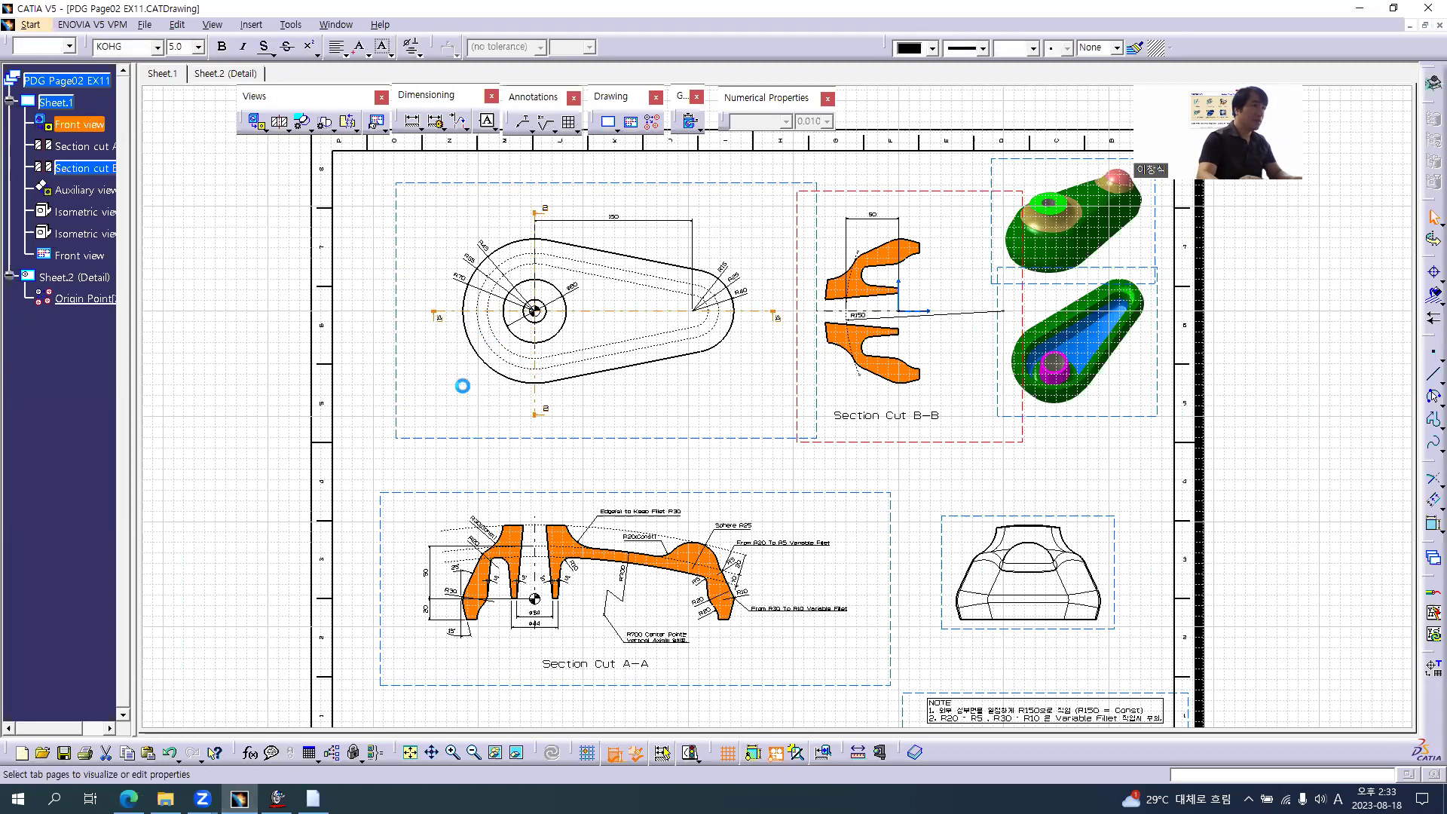
{"action": "key", "text": "alt+Return"}
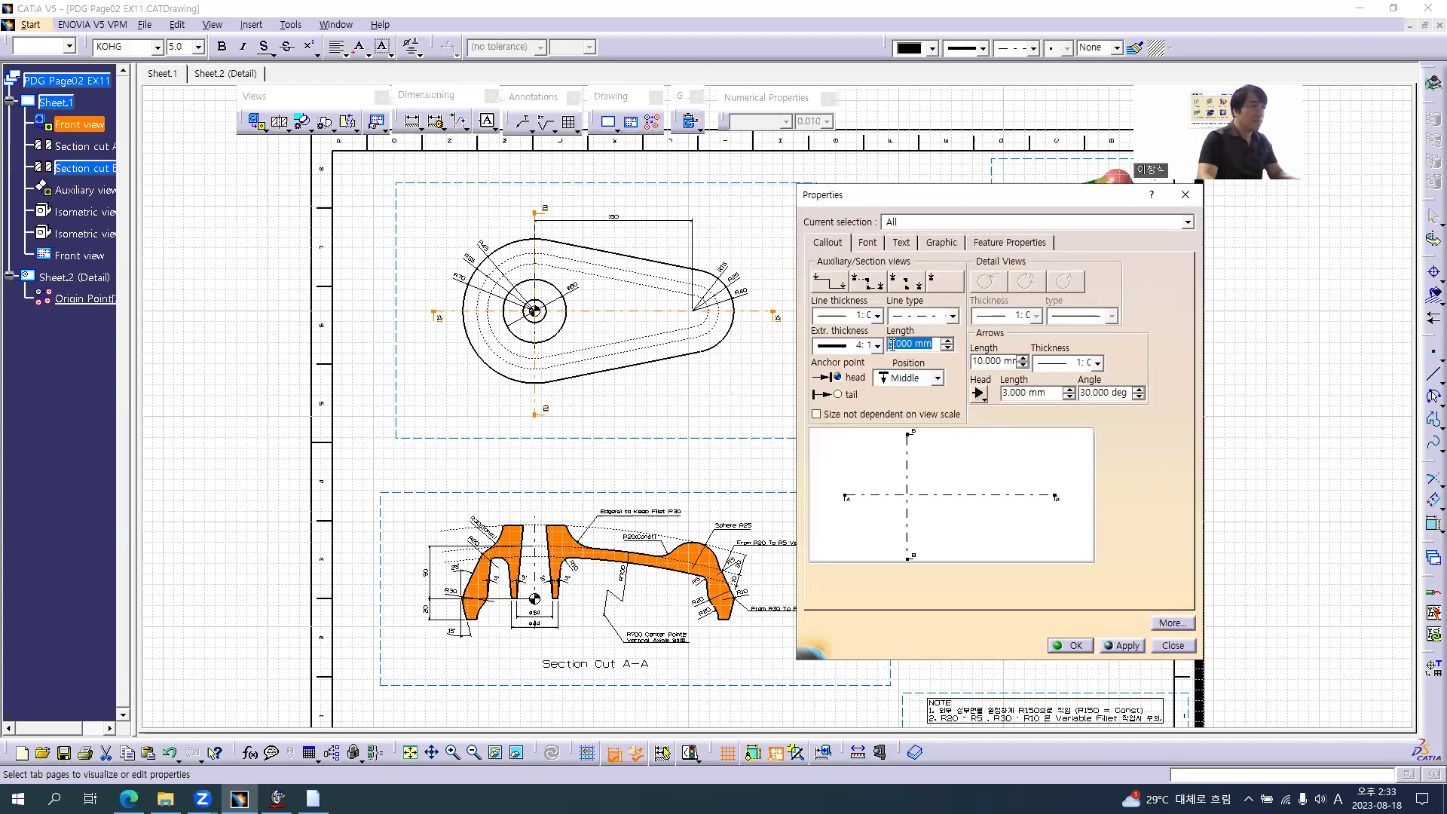
{"action": "left_click", "coordinate": [891, 344]}
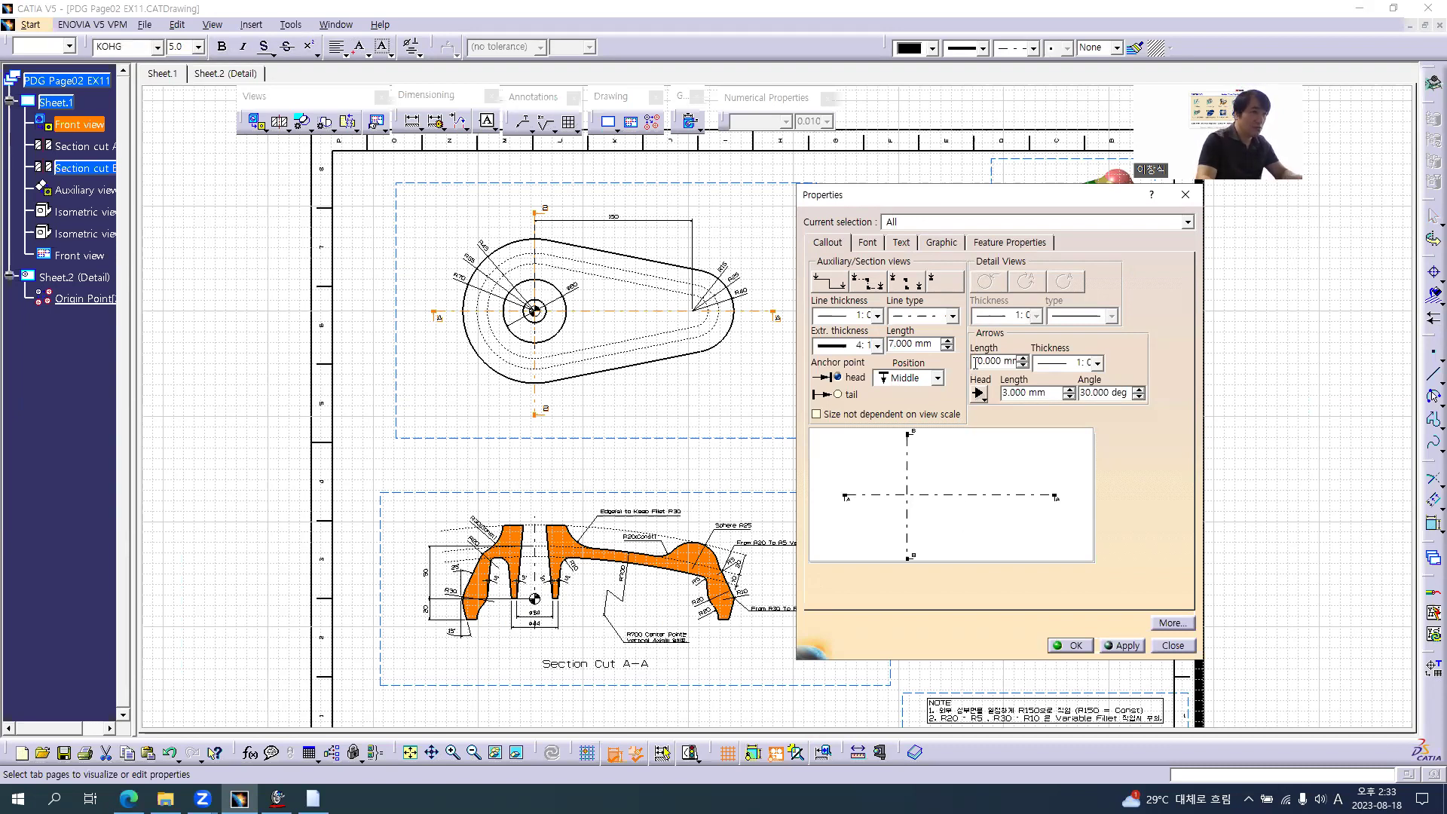
{"action": "type", "text": "2"}
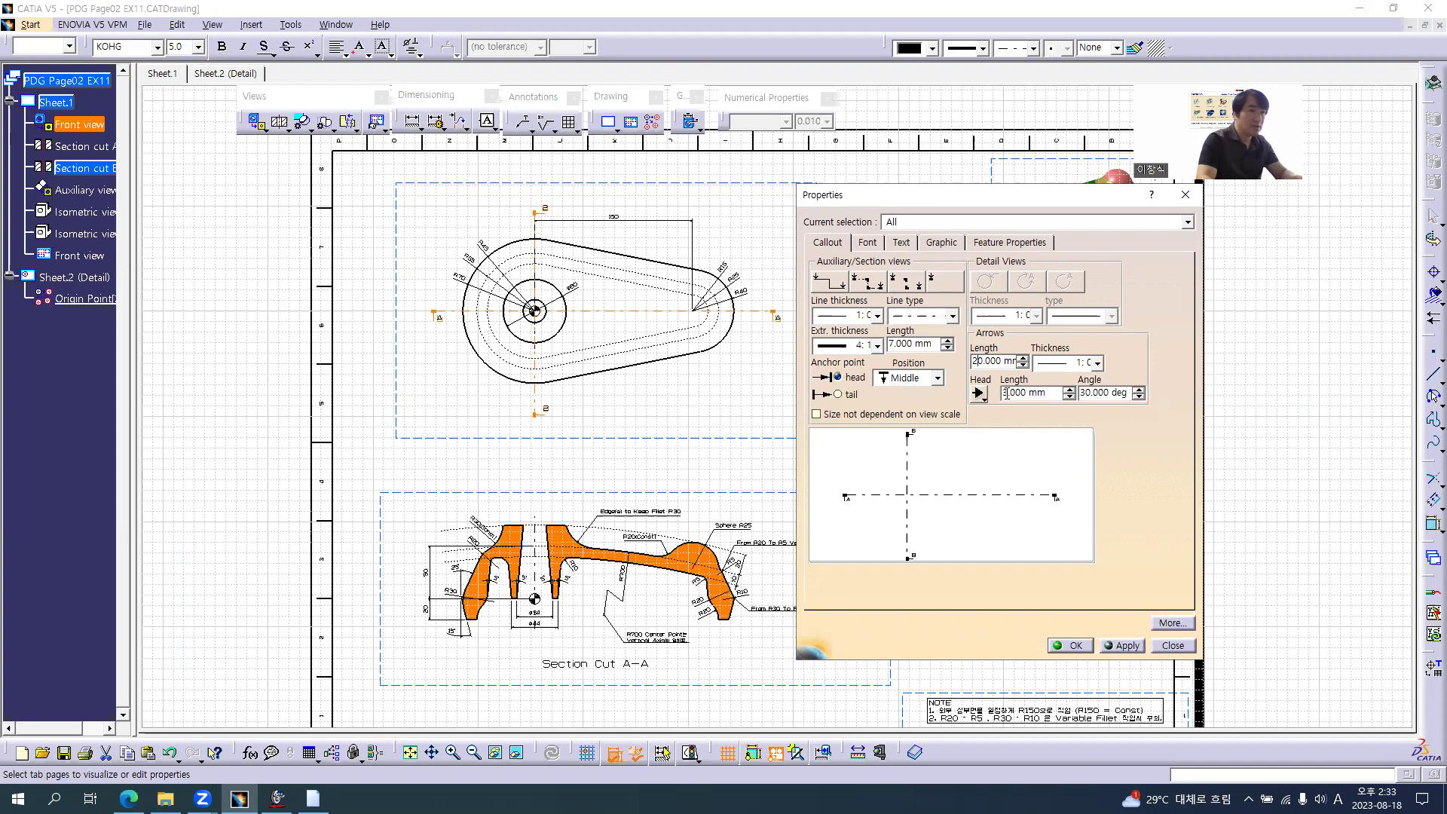
{"action": "left_click_drag", "start_coordinate": [1006, 393], "coordinate": [1003, 393]}
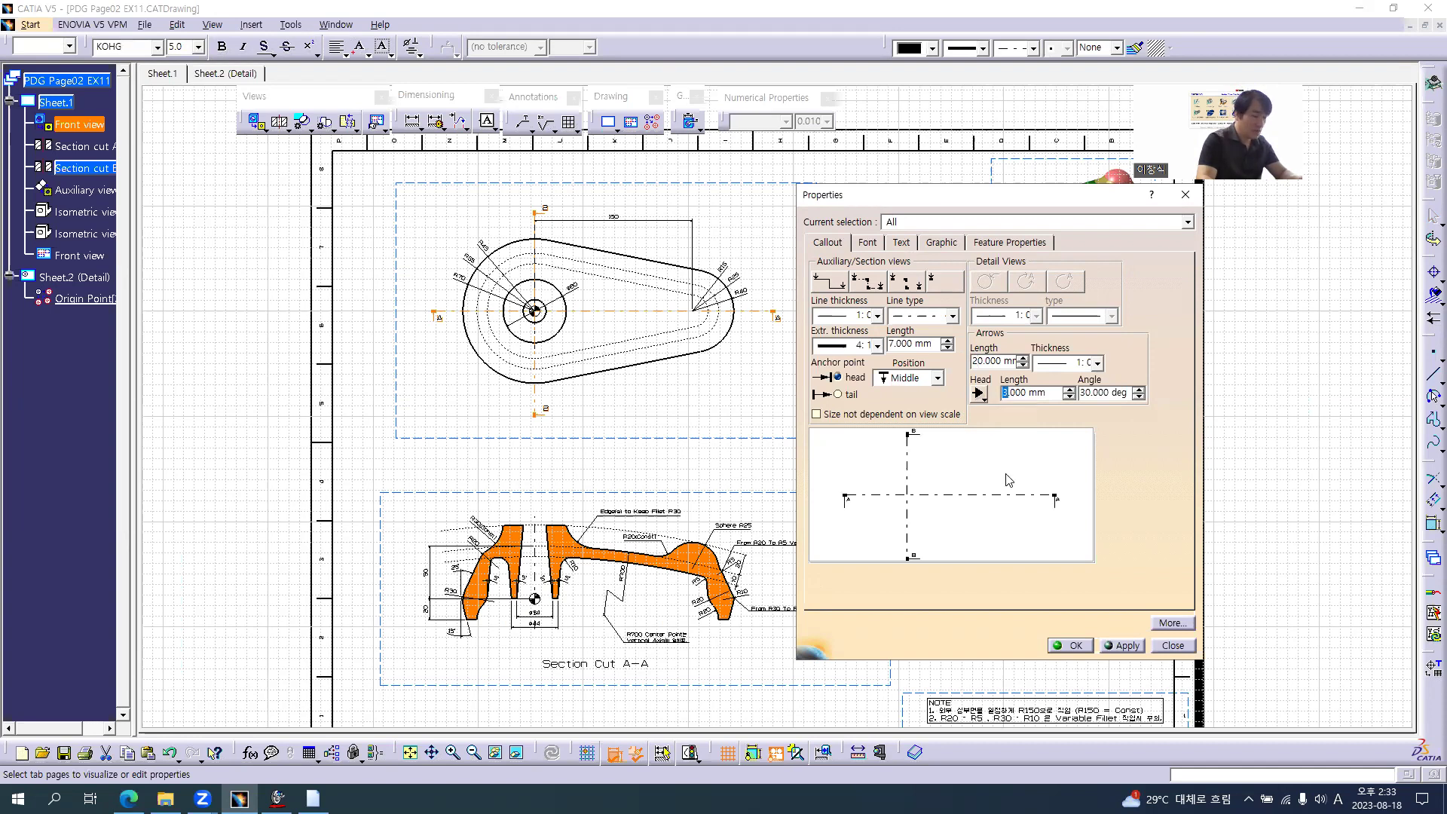
{"action": "left_click", "coordinate": [1119, 646]}
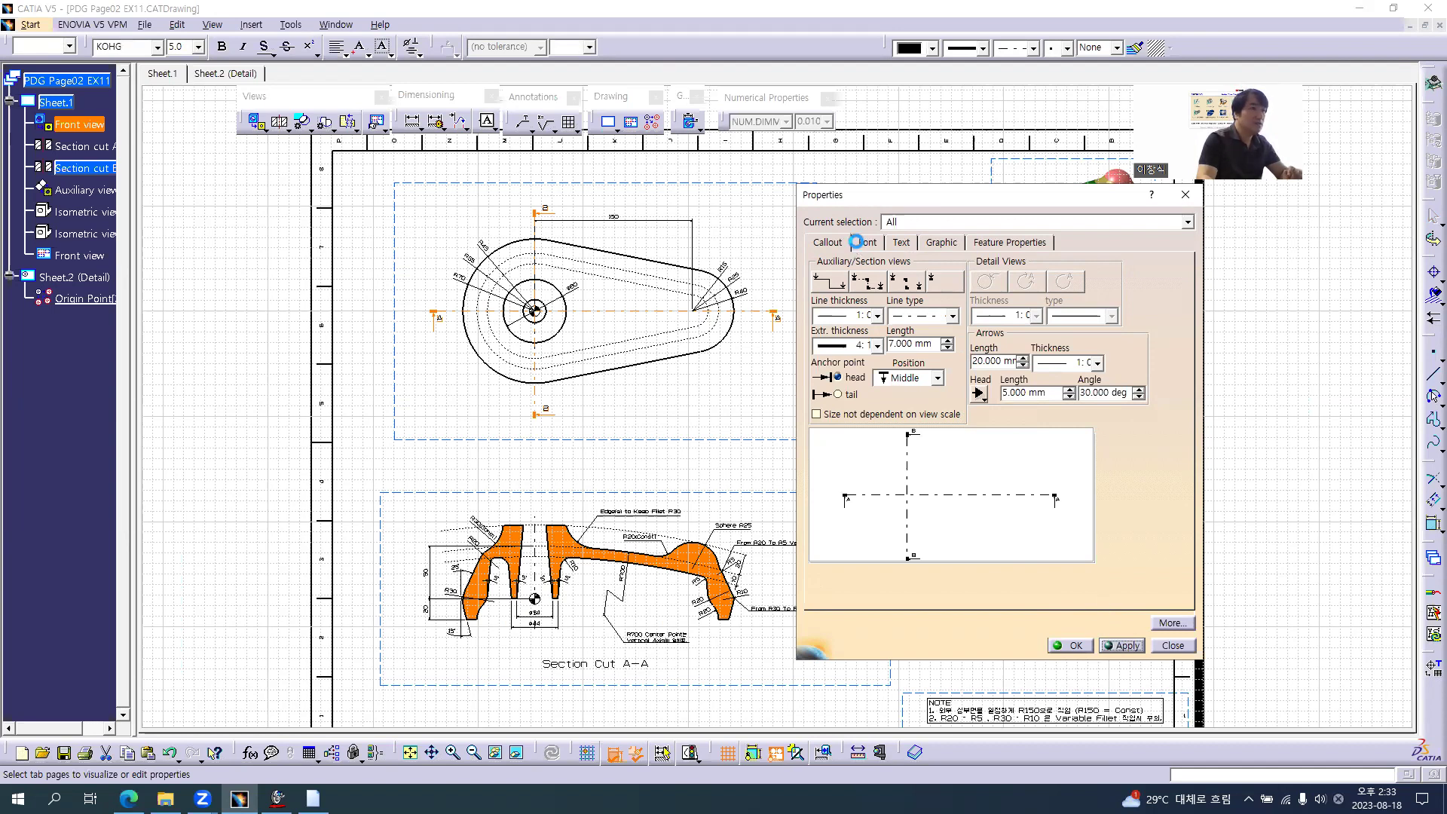
Set the font size of both section callouts' letters to 7 mm
{"action": "left_click", "coordinate": [864, 242]}
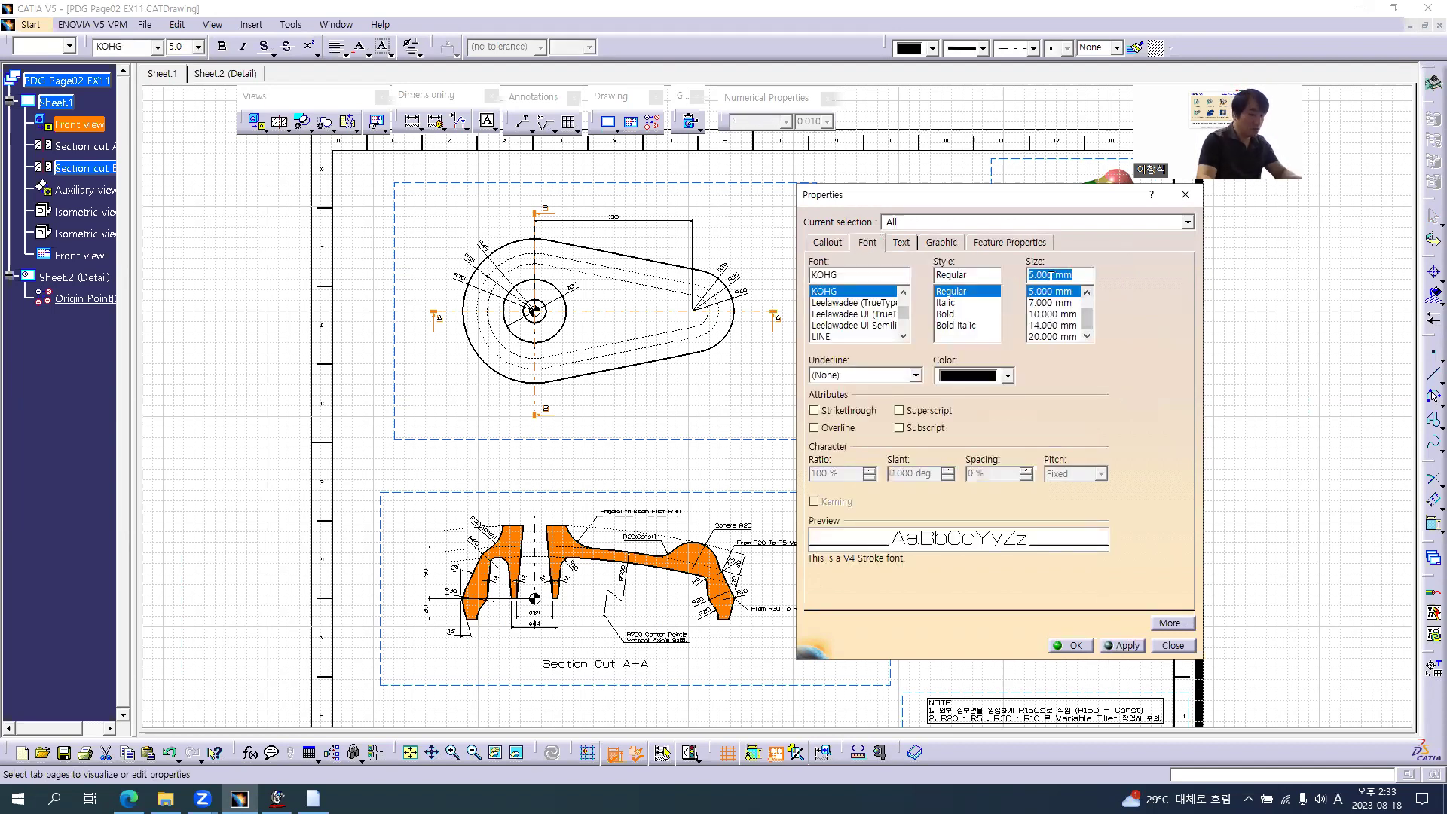
{"action": "type", "text": "7"}
{"action": "left_click", "coordinate": [1124, 646]}
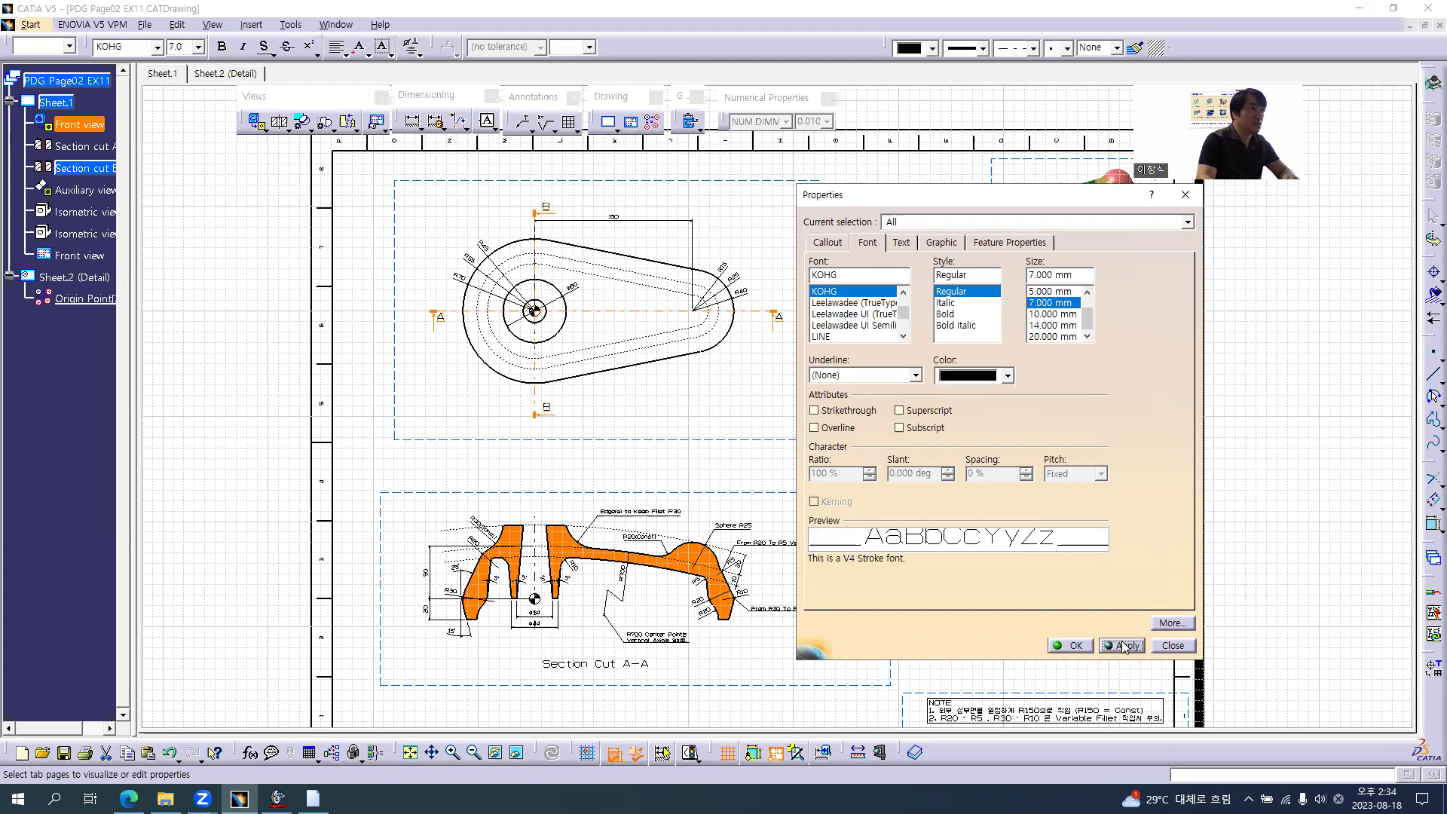
{"action": "left_click", "coordinate": [1089, 646]}
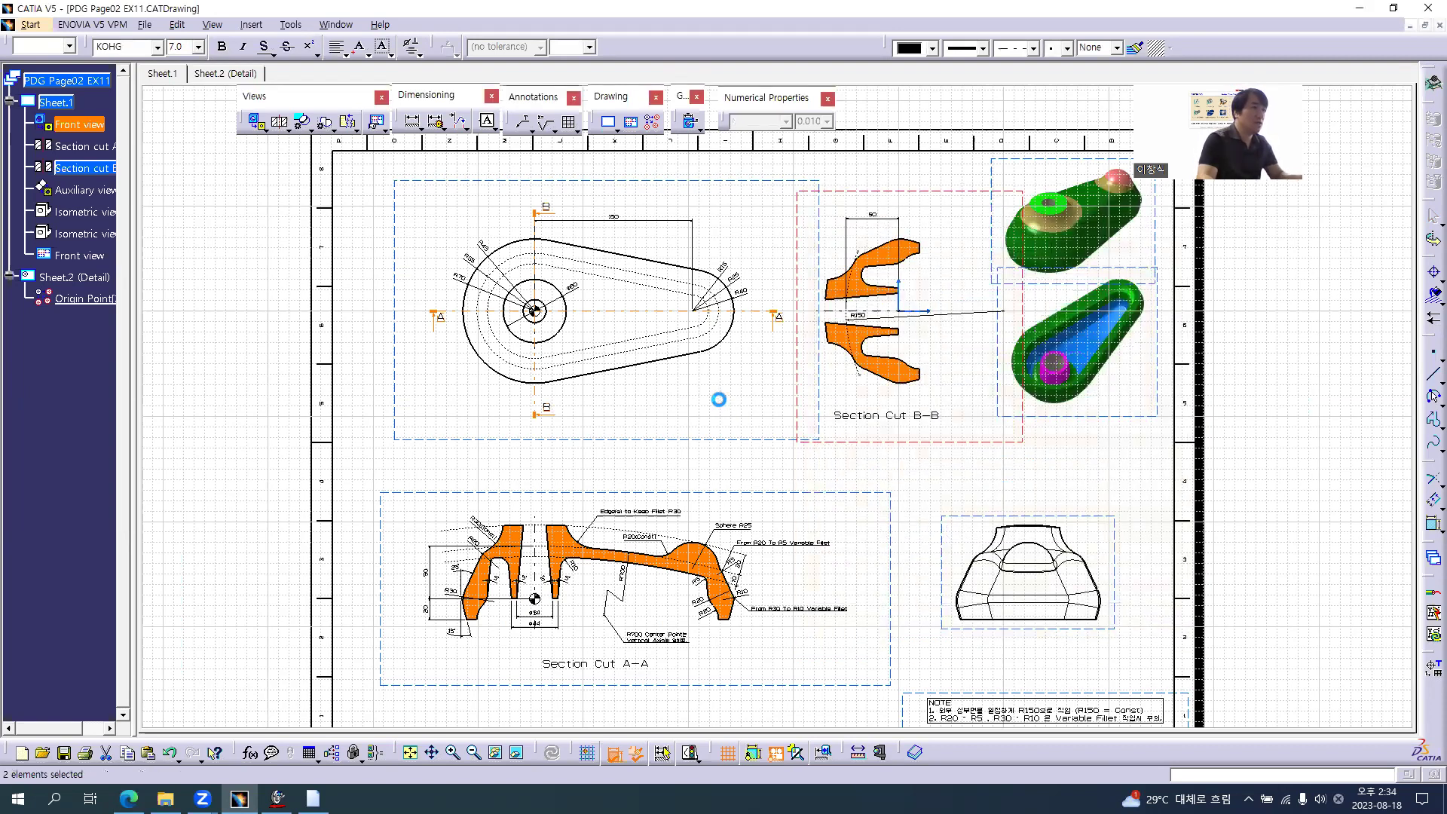
Reposition the B and A letters of the front view's section callouts beside their arrows, shifting the A letters lower
{"action": "middle_click_drag", "start_coordinate": [727, 424], "coordinate": [743, 374]}
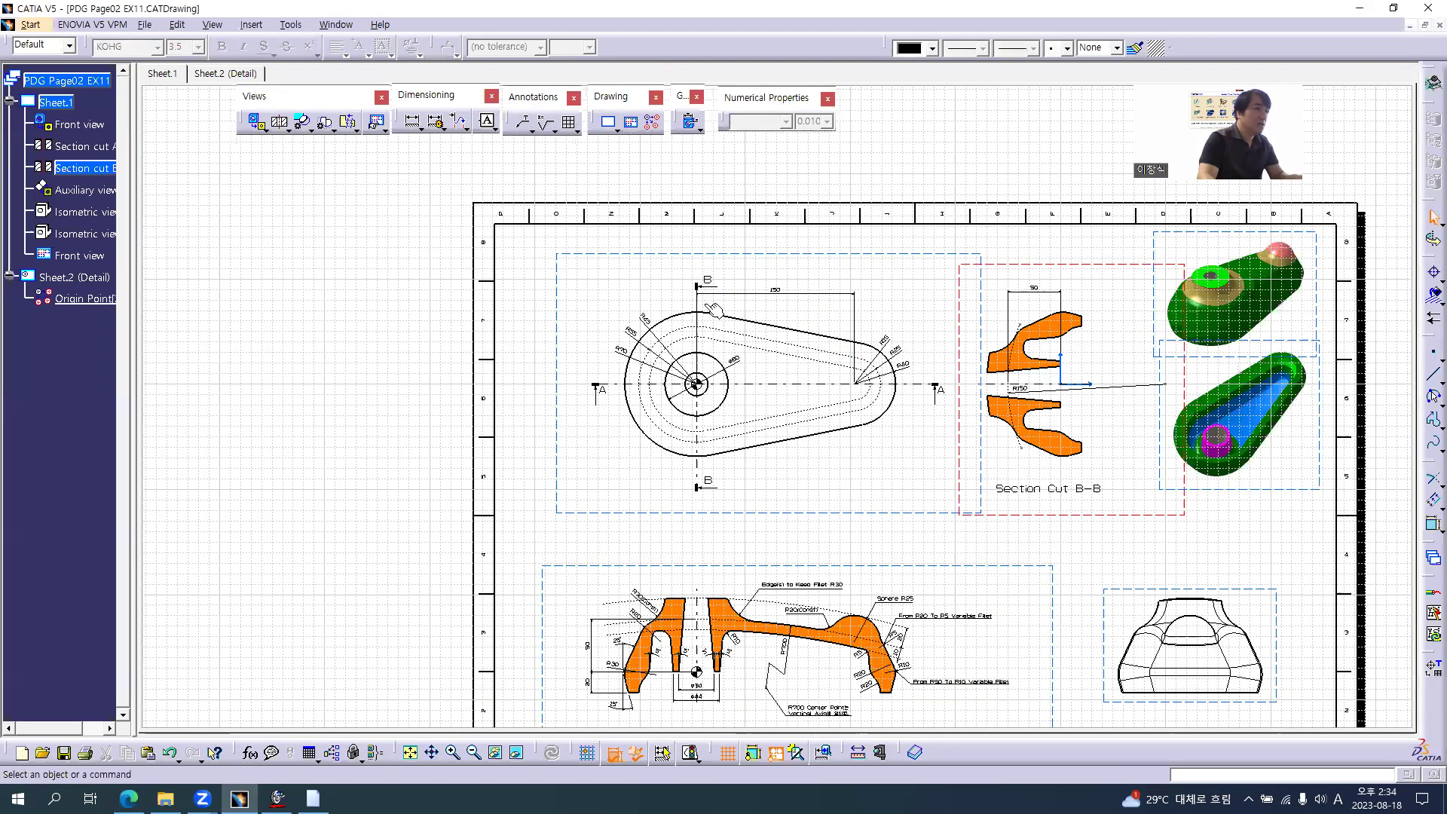
{"action": "middle_click_drag", "start_coordinate": [681, 258], "coordinate": [678, 519]}
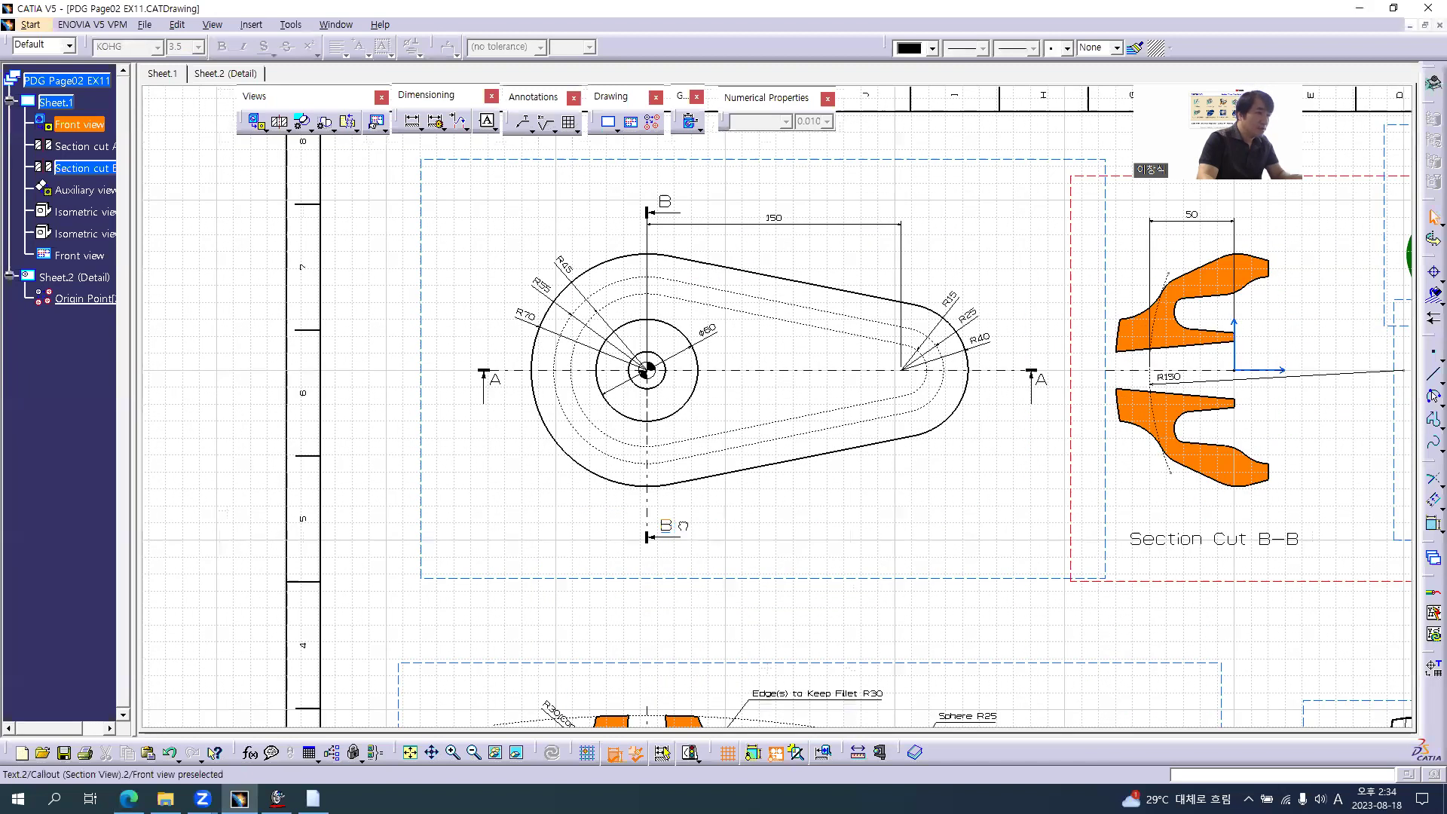
{"action": "left_click", "coordinate": [673, 526]}
{"action": "left_click", "coordinate": [665, 201]}
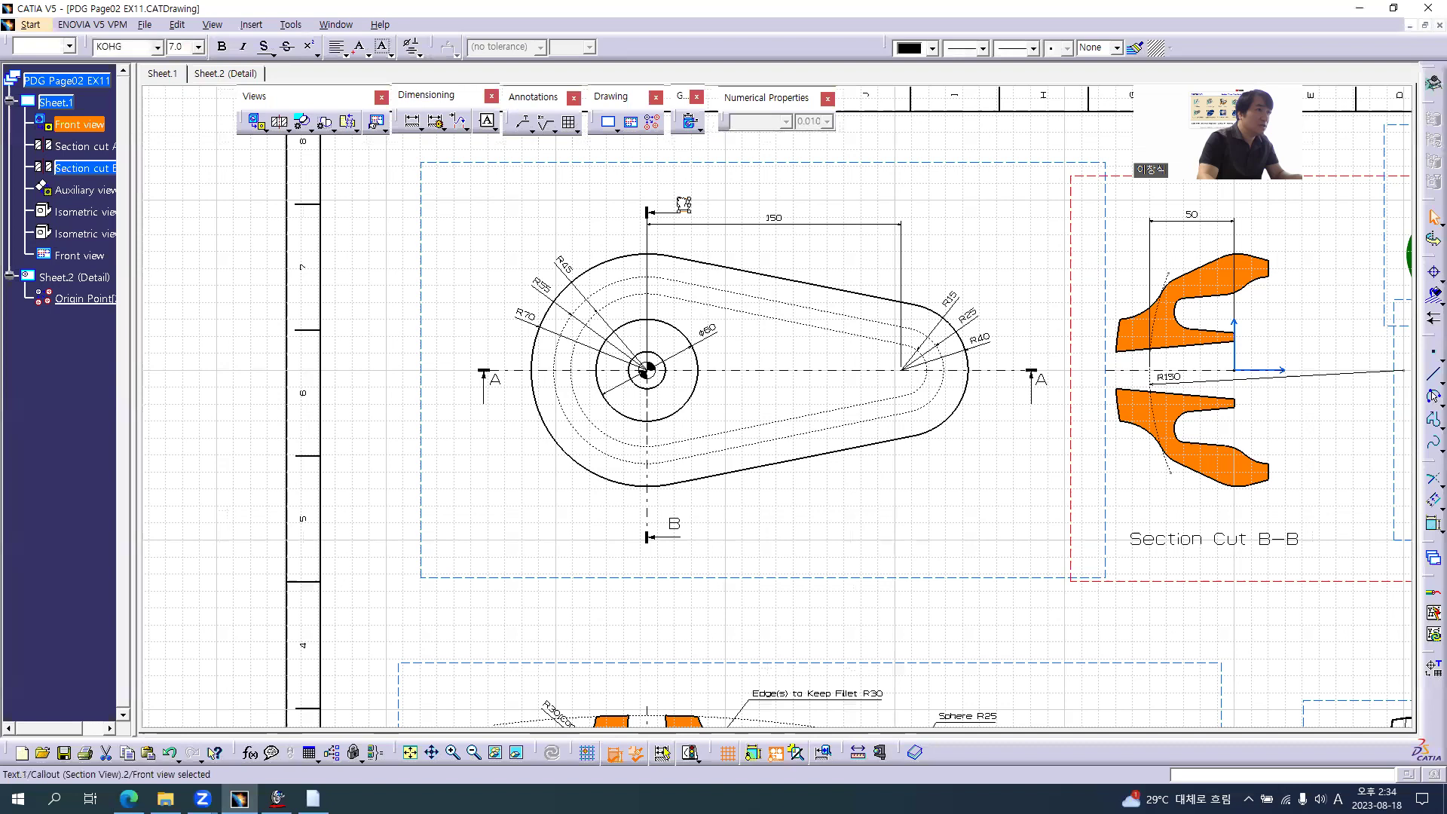
{"action": "left_click_drag", "start_coordinate": [683, 203], "coordinate": [674, 203]}
{"action": "left_click", "coordinate": [496, 380]}
{"action": "left_click_drag", "start_coordinate": [496, 379], "coordinate": [495, 395]}
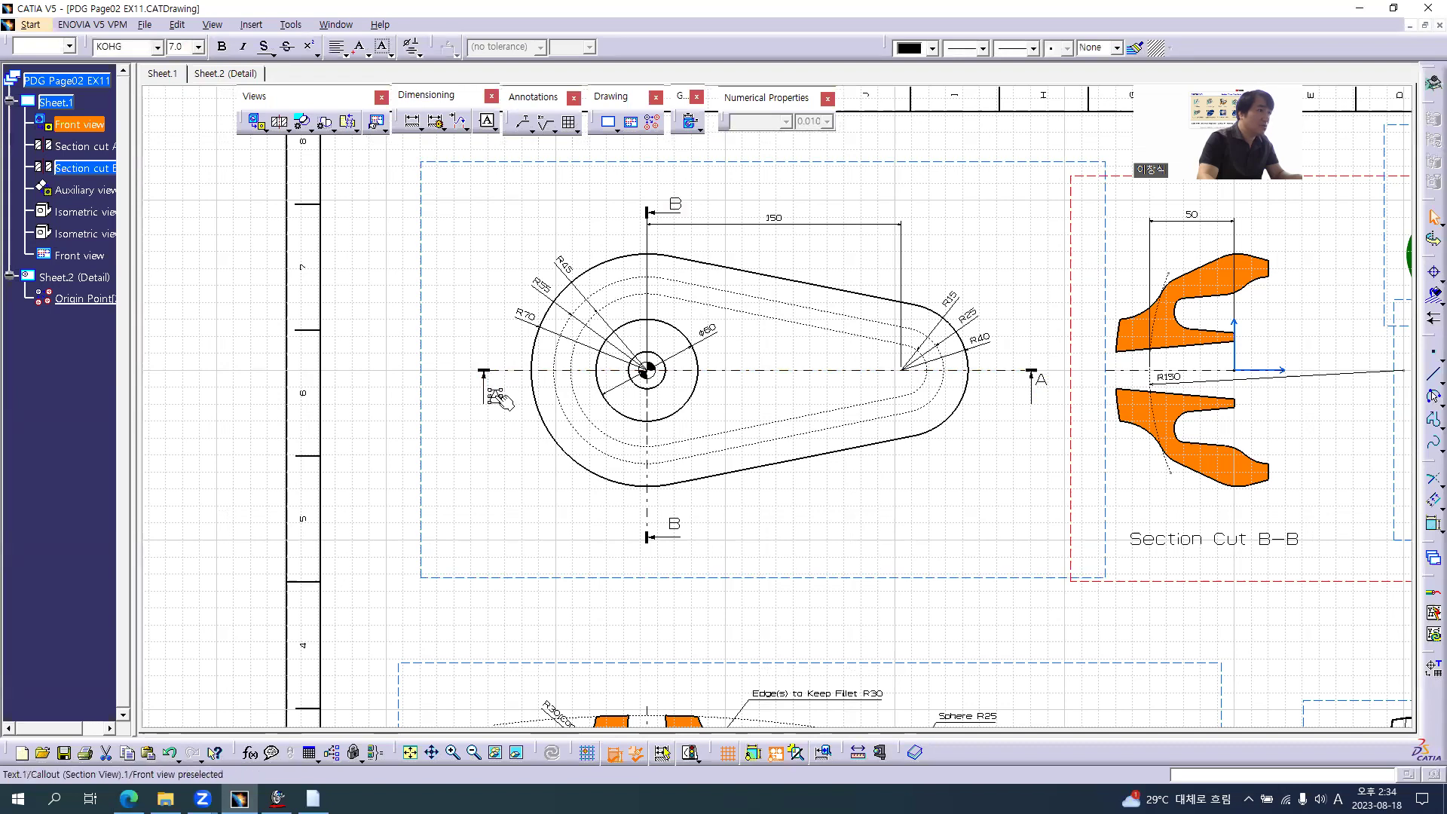
{"action": "left_click", "coordinate": [1040, 379]}
{"action": "left_click_drag", "start_coordinate": [1041, 379], "coordinate": [1044, 394]}
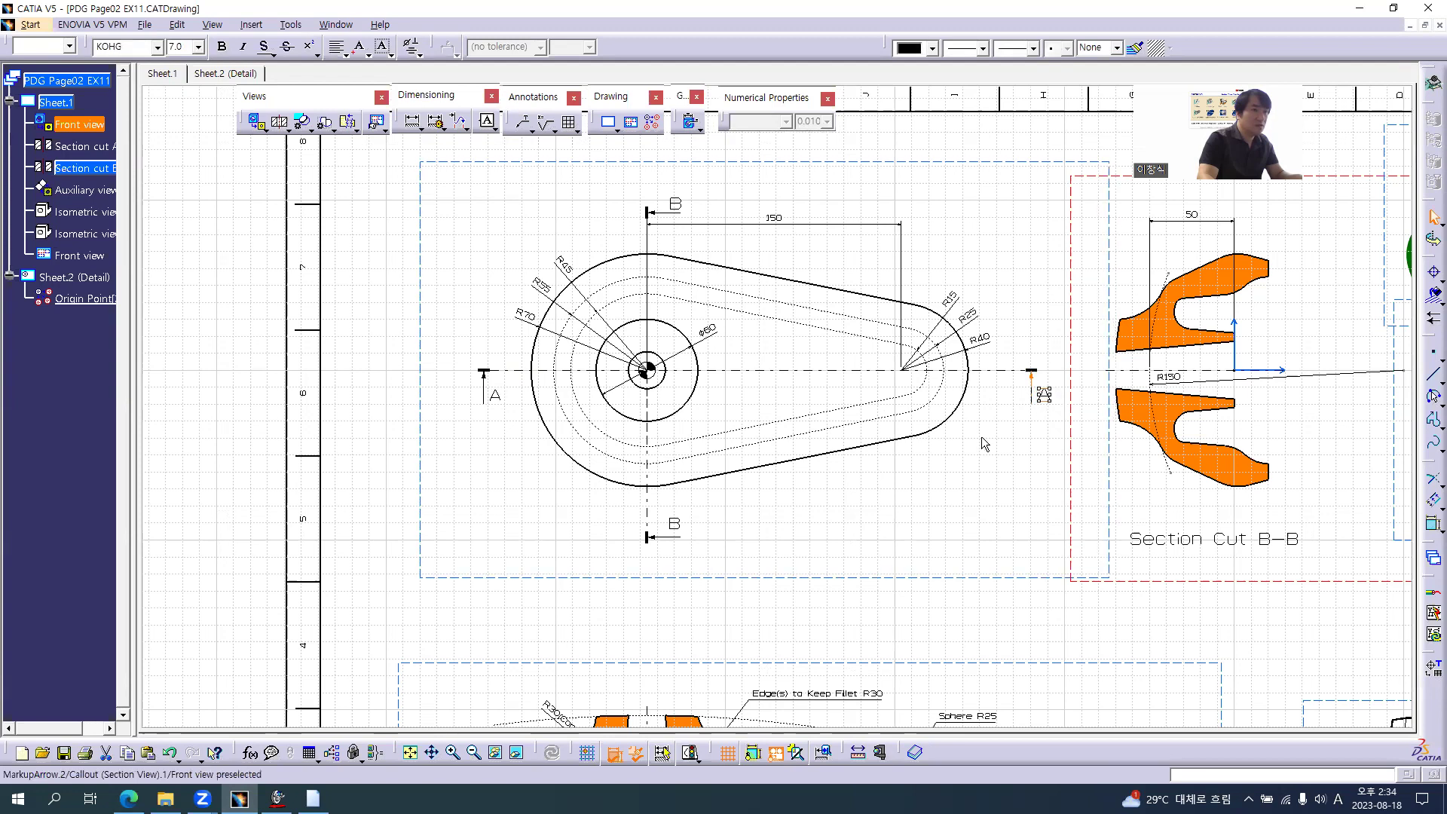
{"action": "left_click", "coordinate": [958, 444]}
{"action": "mouse_move", "coordinate": [810, 418]}
{"action": "middle_mouse_down"}
{"action": "mouse_move", "coordinate": [736, 394]}
{"action": "mouse_move", "coordinate": [737, 427]}
{"action": "middle_mouse_up"}
{"action": "left_click", "coordinate": [921, 455]}
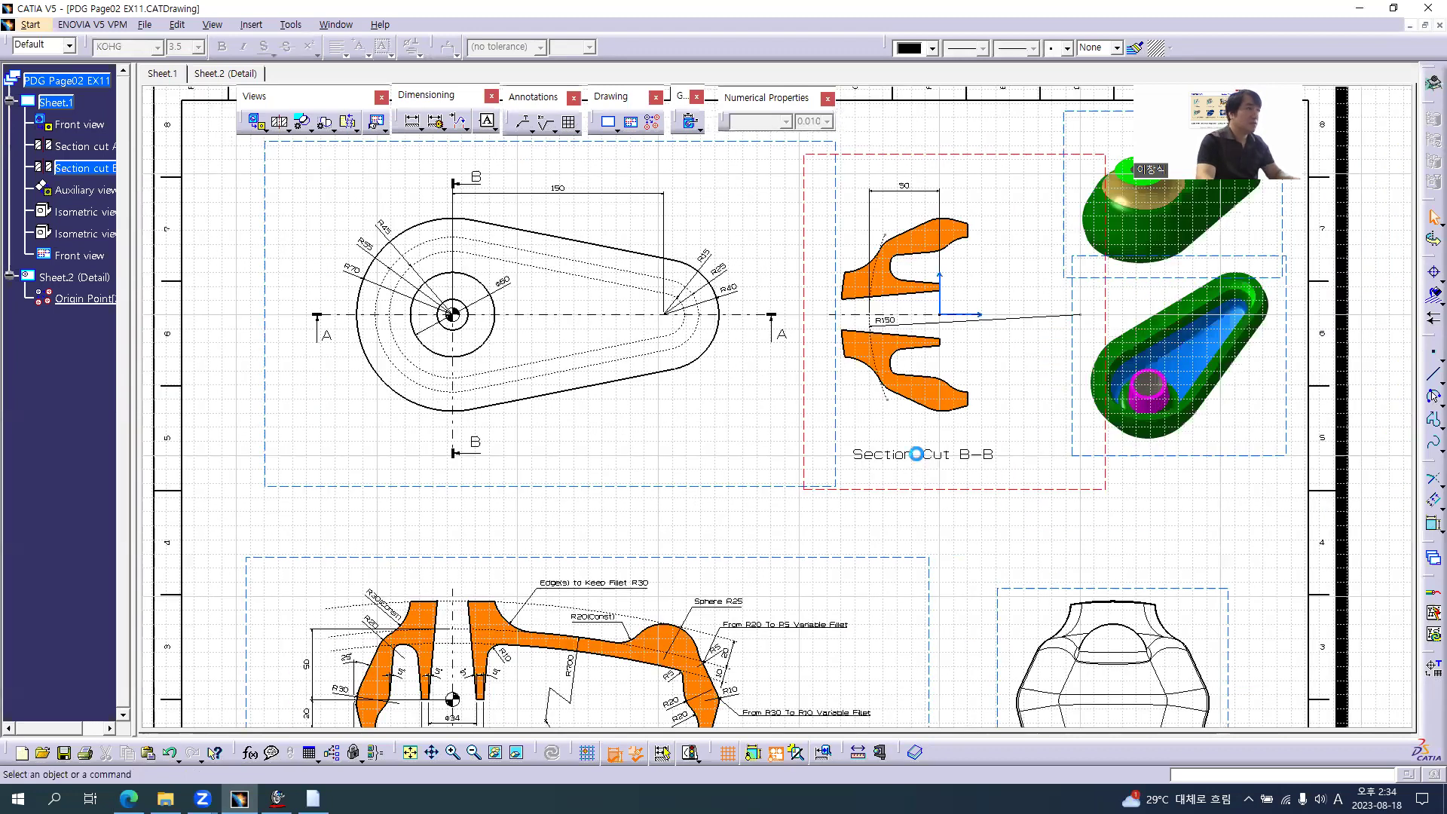
{"action": "left_click", "coordinate": [901, 556]}
{"action": "middle_click_drag", "start_coordinate": [955, 547], "coordinate": [947, 410]}
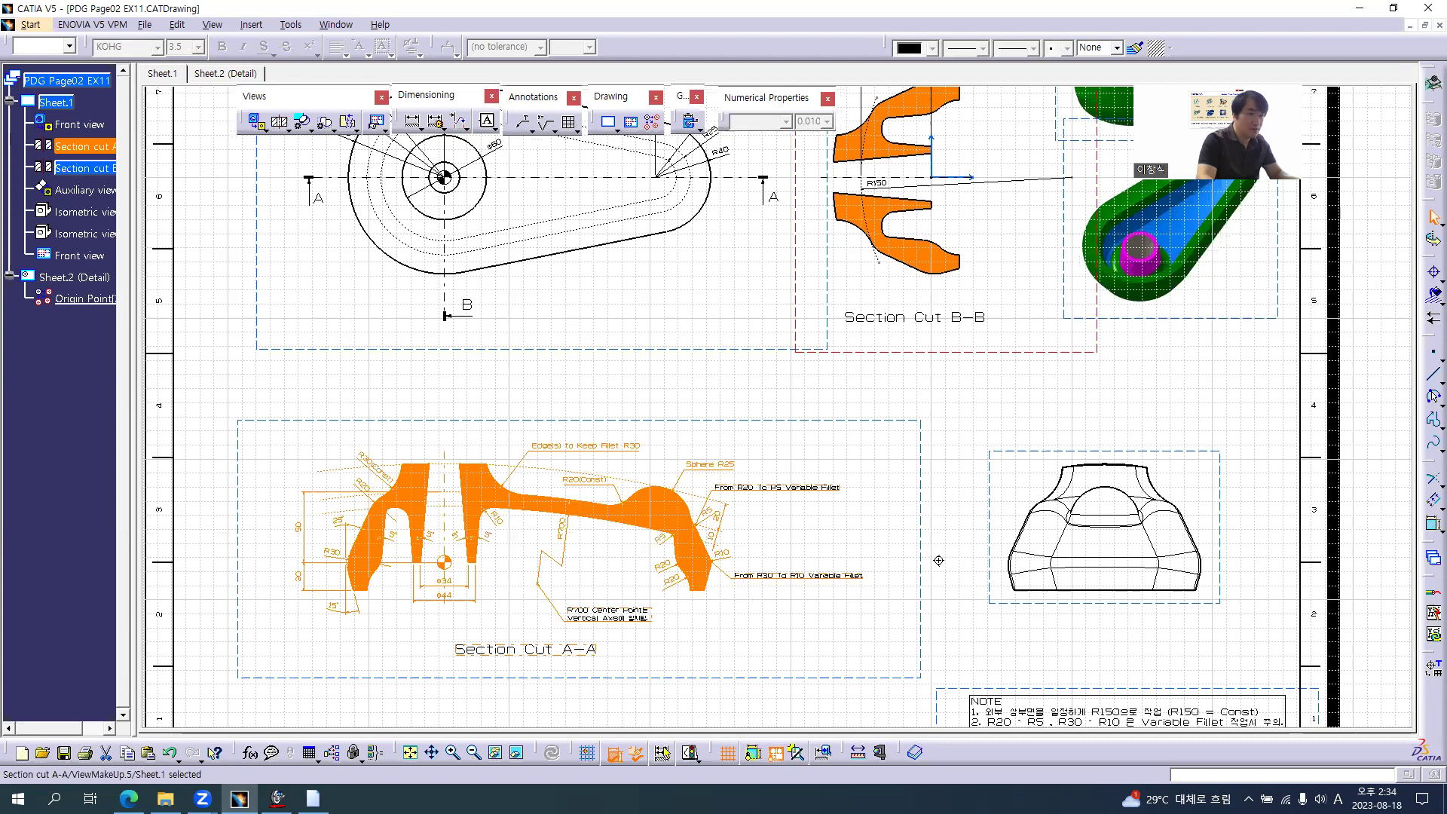
{"action": "middle_click_drag", "start_coordinate": [938, 560], "coordinate": [934, 521]}
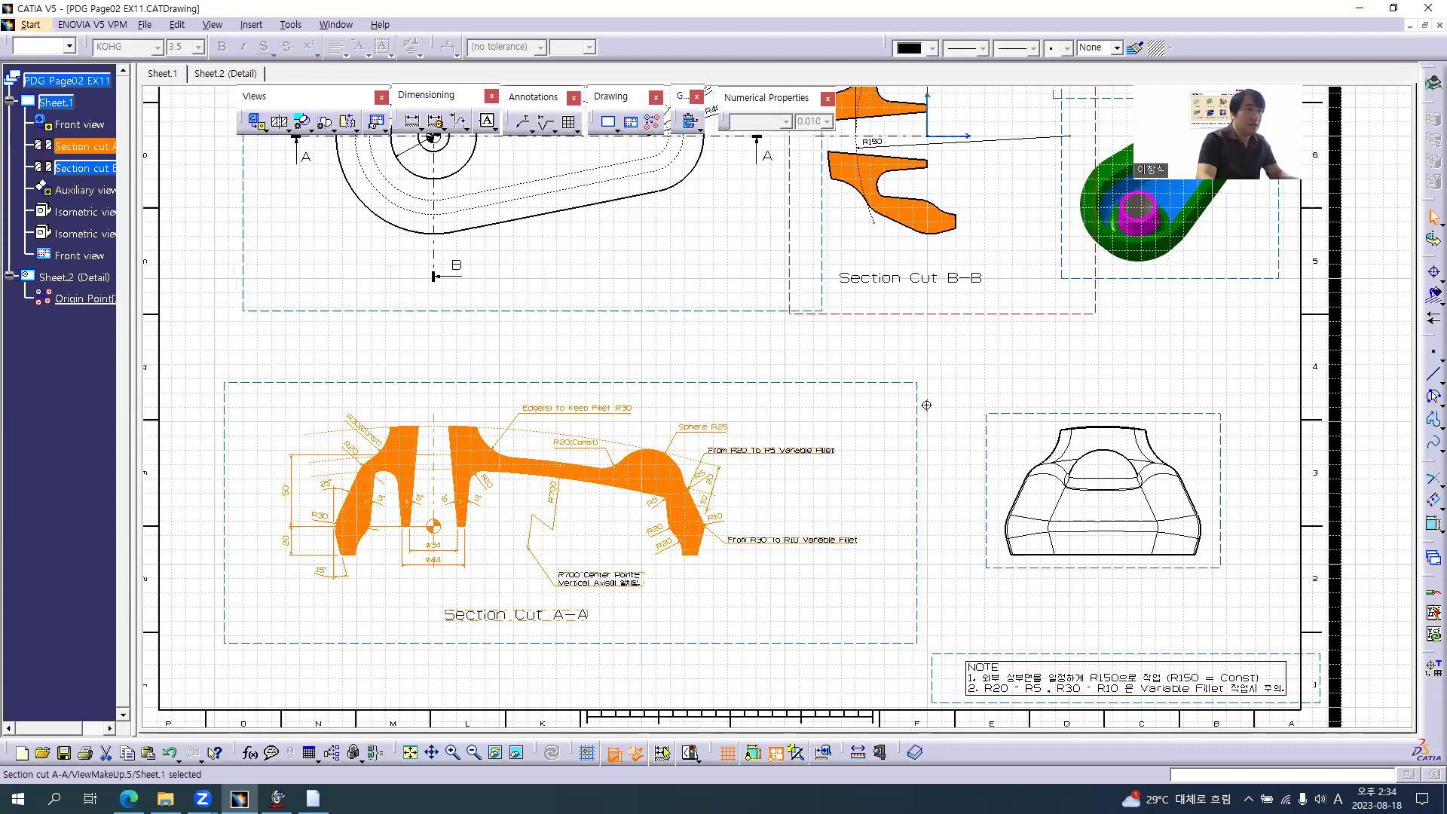
{"action": "middle_click_drag", "start_coordinate": [926, 404], "coordinate": [943, 552], "text": "ctrl"}
Place the Origin Point detail component at the axis origin of the Section cut B-B view and save the drawing
{"action": "left_click", "coordinate": [588, 183]}
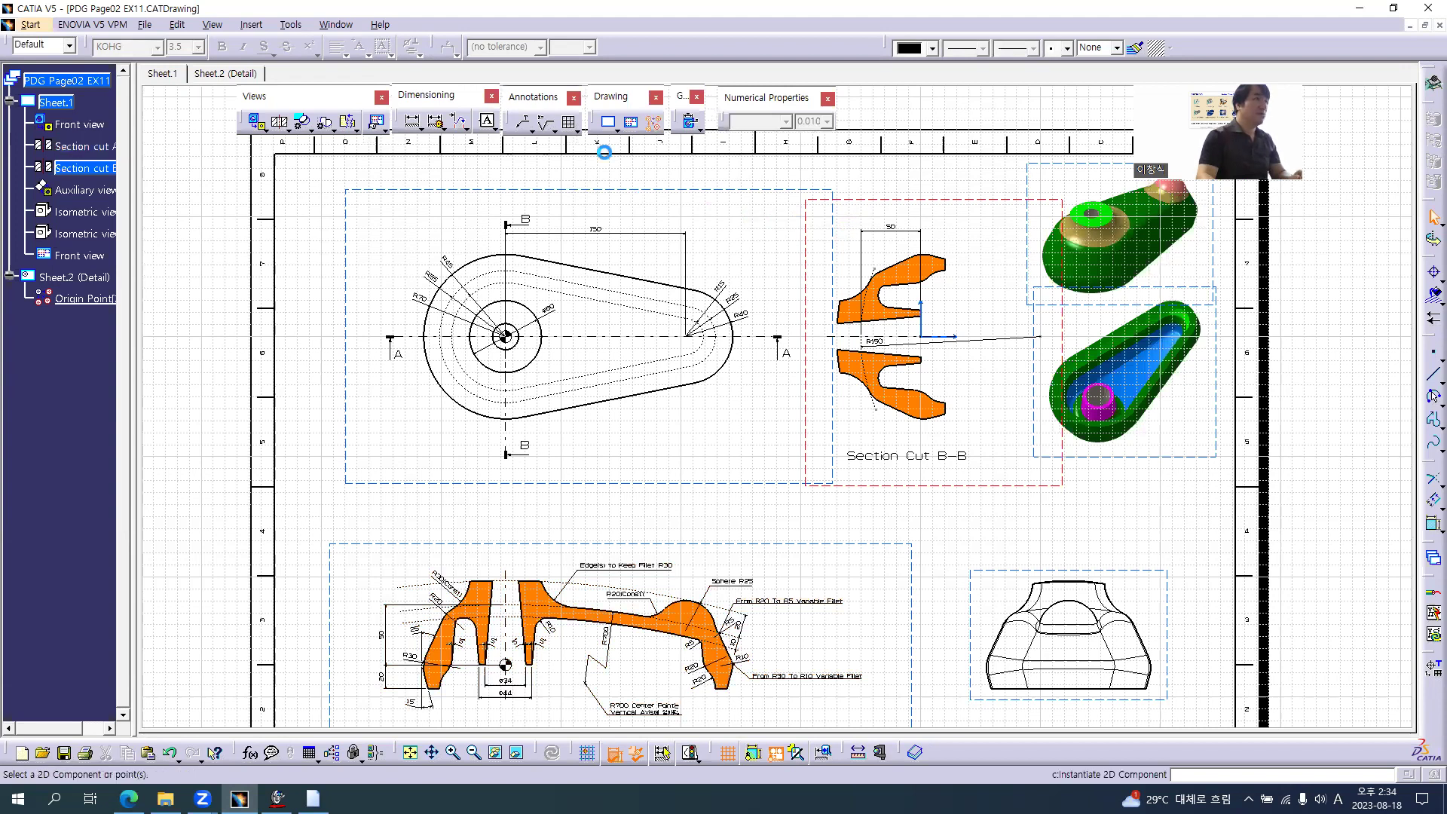
{"action": "left_click", "coordinate": [89, 300]}
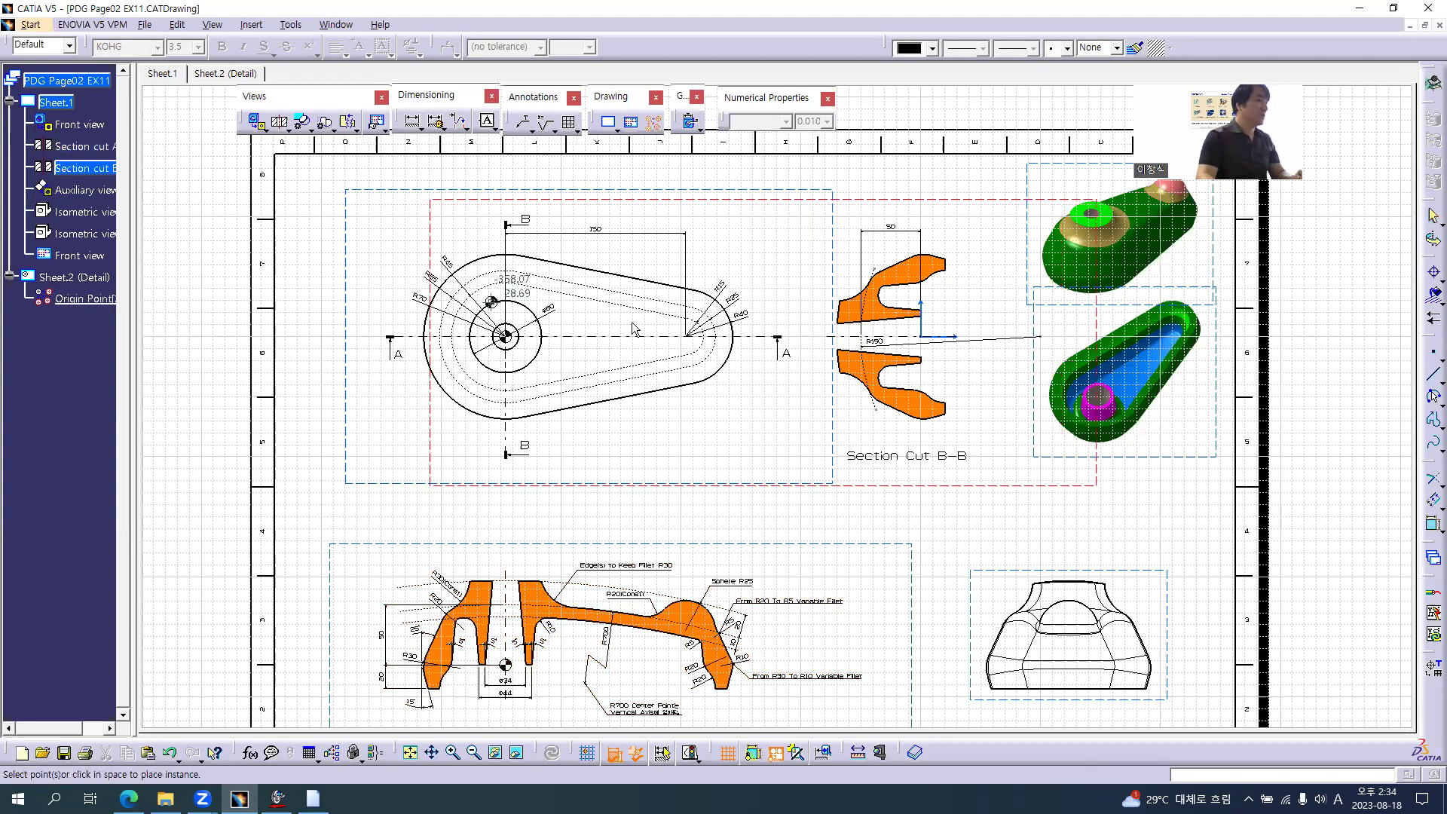
{"action": "left_click", "coordinate": [920, 336]}
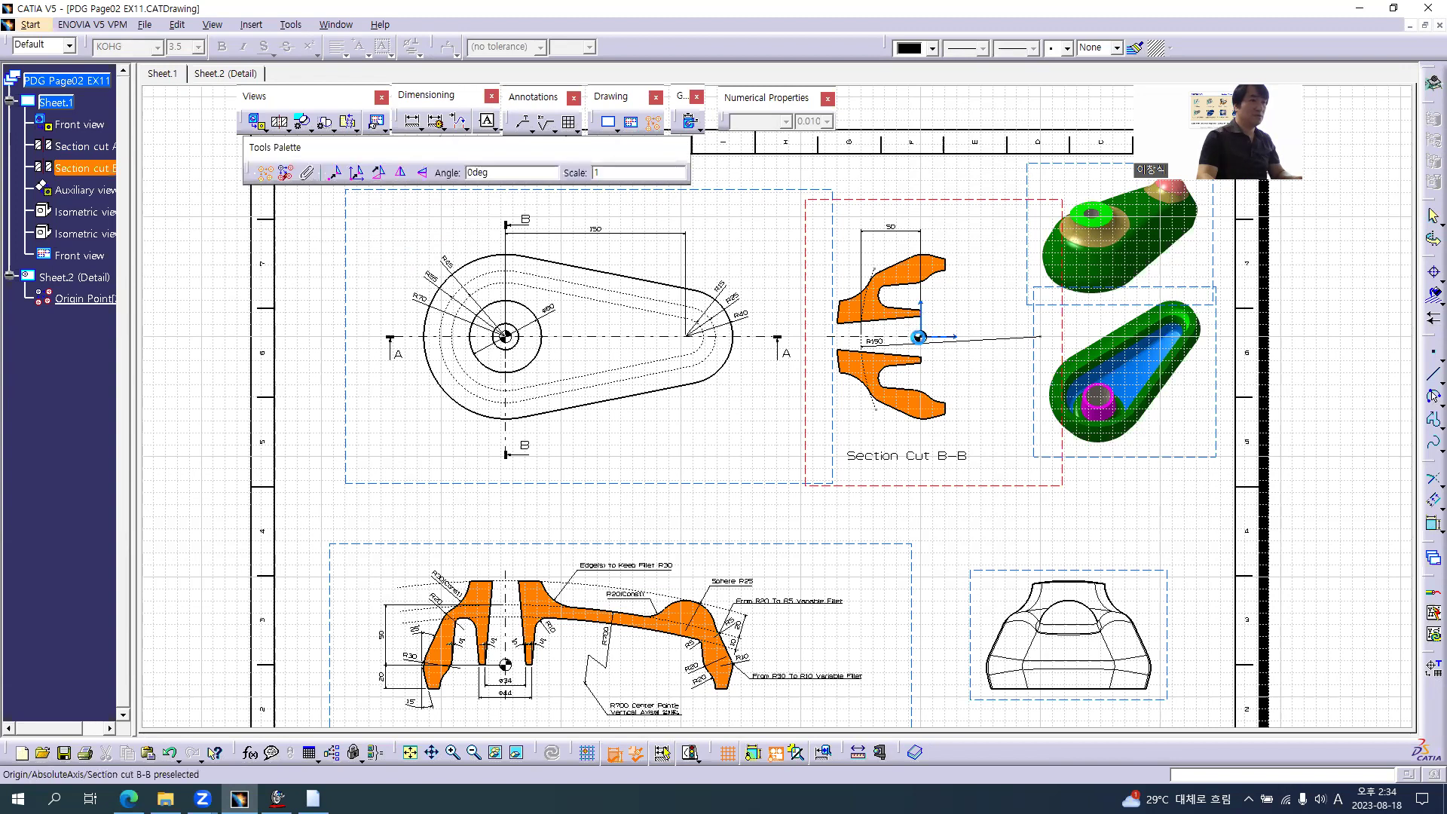
{"action": "left_click", "coordinate": [861, 175]}
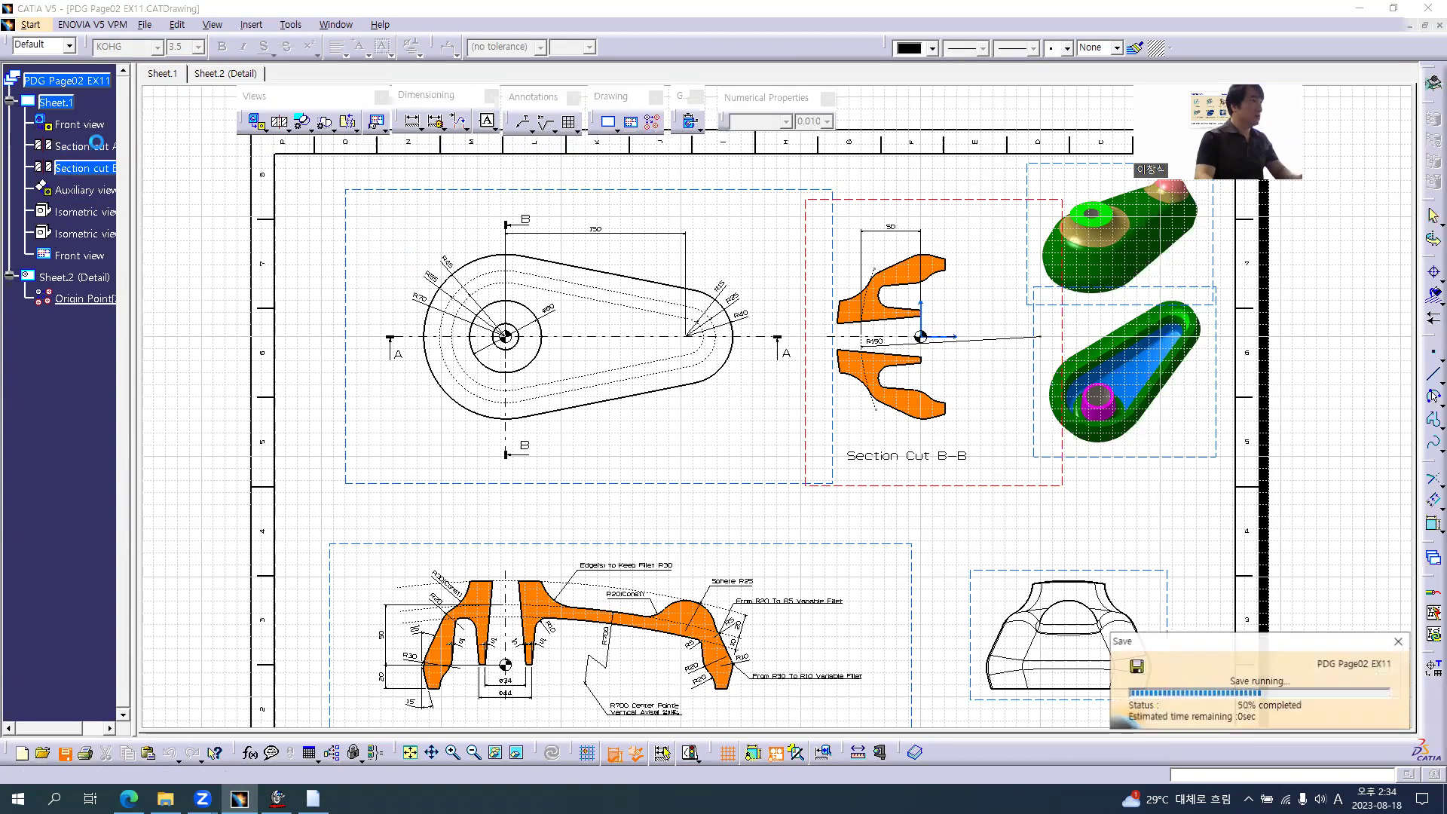
Export the drawing in pdf format as PDG Page02 EX11 in the PDG Page02 EX11 folder
{"action": "left_click", "coordinate": [145, 24]}
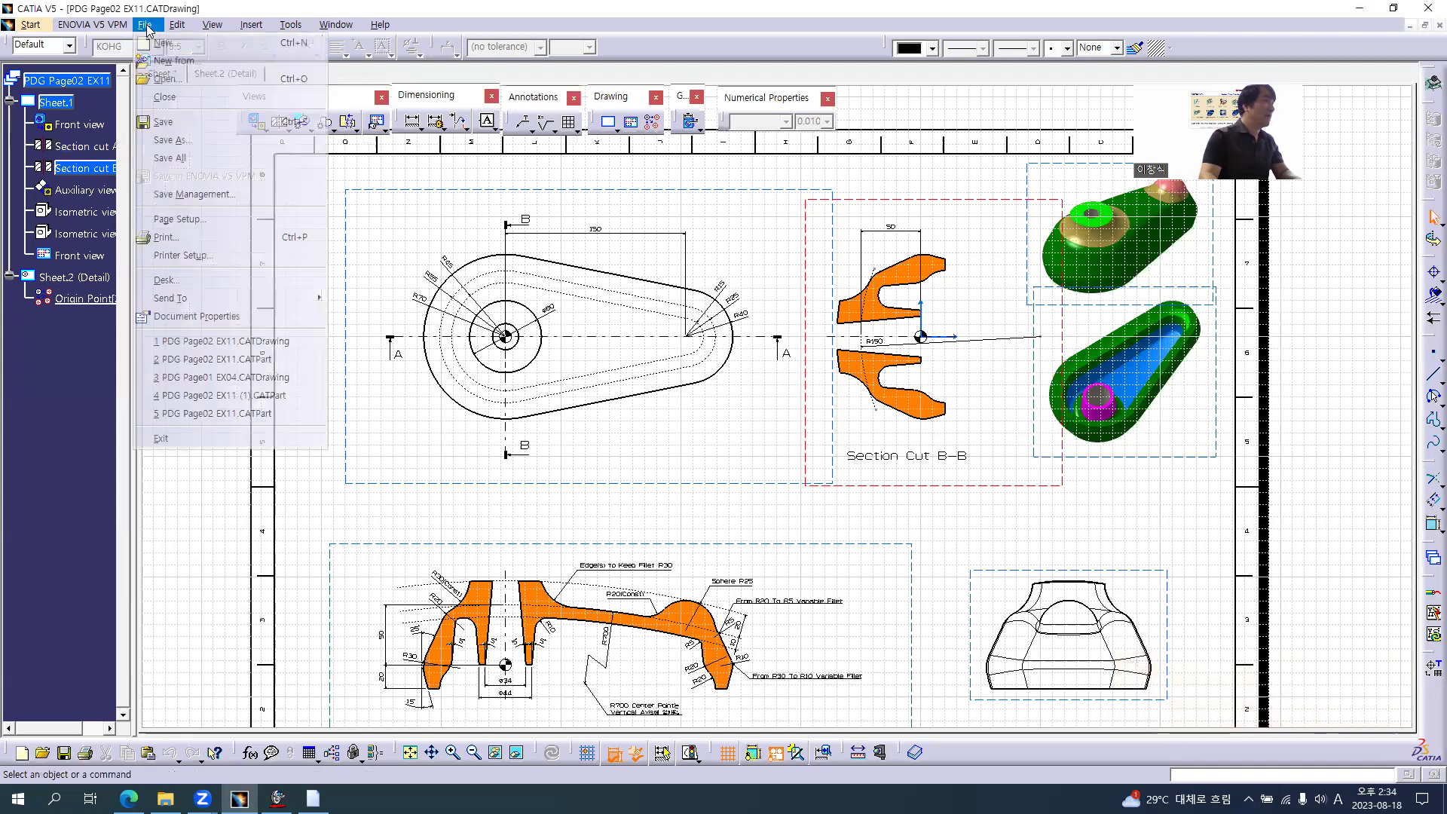
{"action": "left_click", "coordinate": [177, 140]}
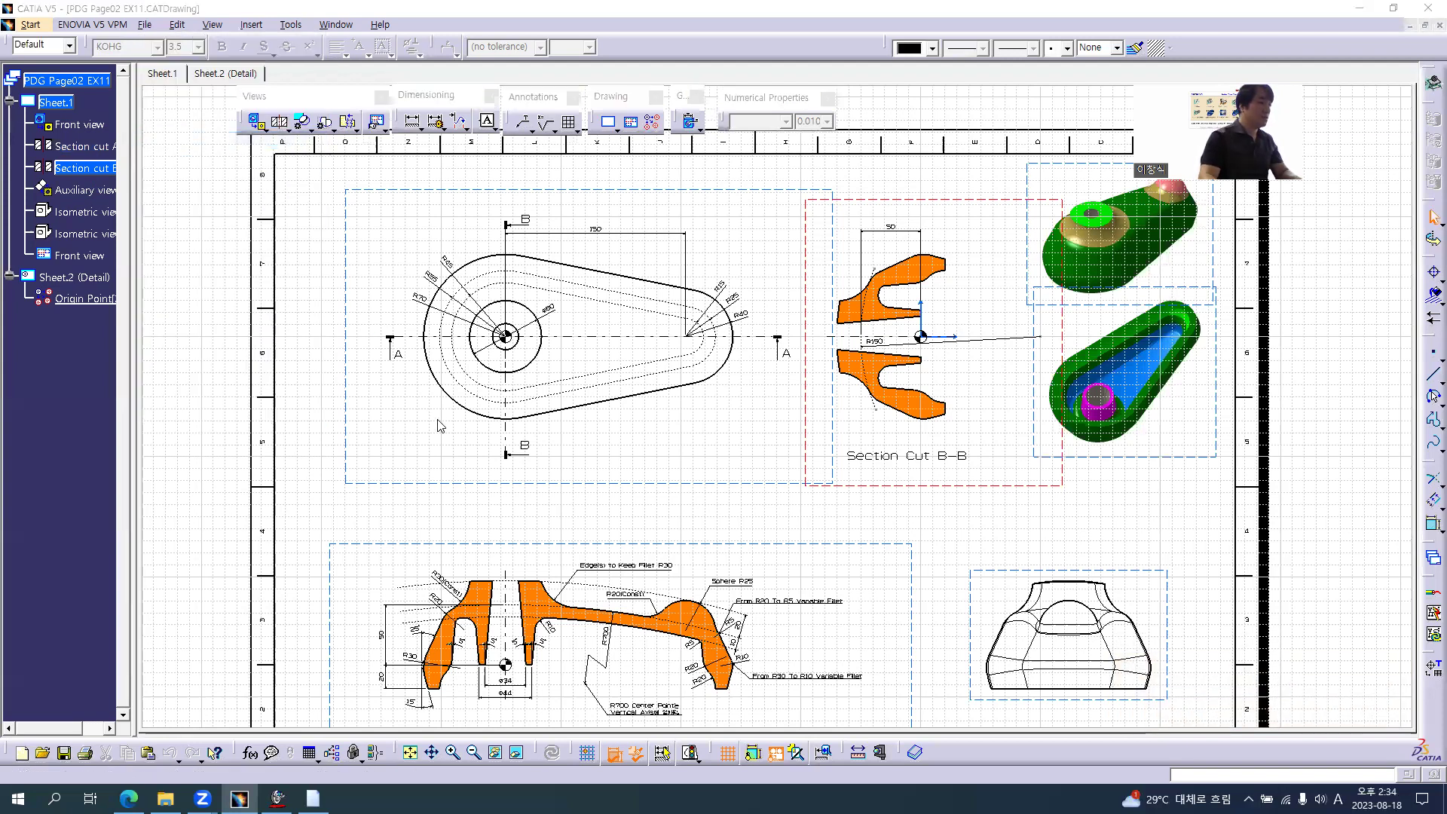
{"action": "left_click", "coordinate": [683, 571]}
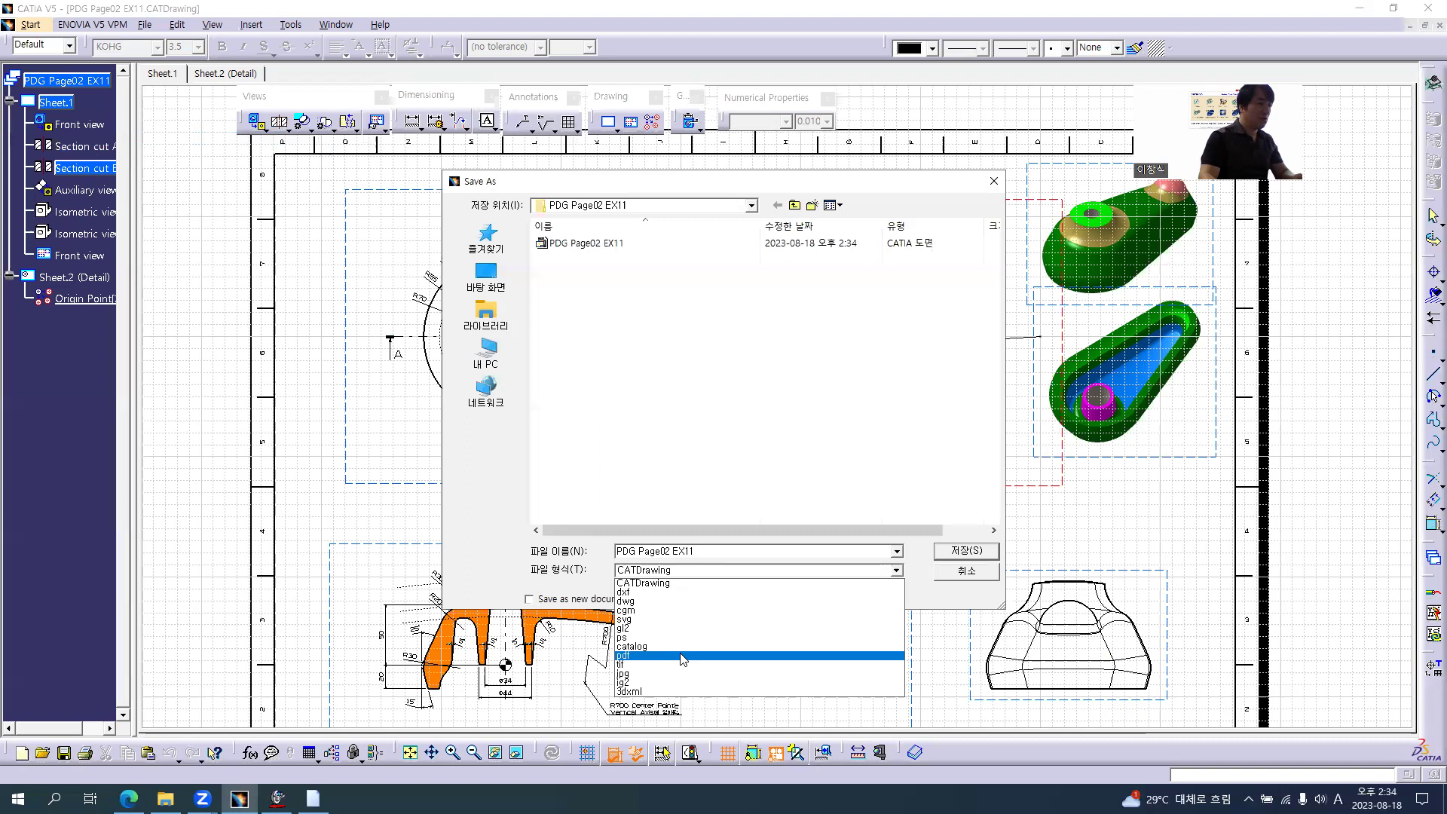
{"action": "left_click", "coordinate": [682, 655]}
{"action": "left_click", "coordinate": [940, 553]}
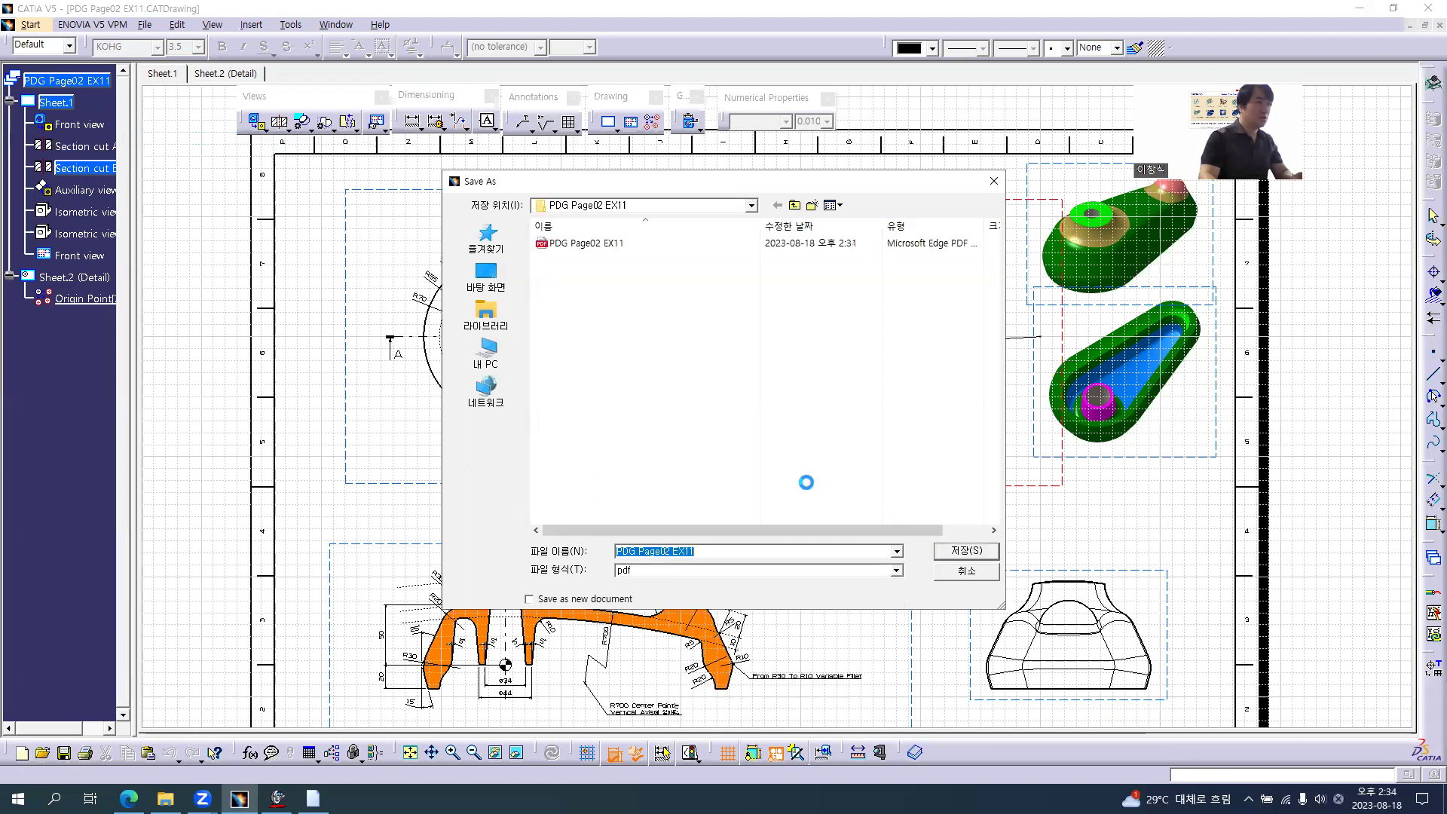
{"action": "left_click", "coordinate": [765, 444]}
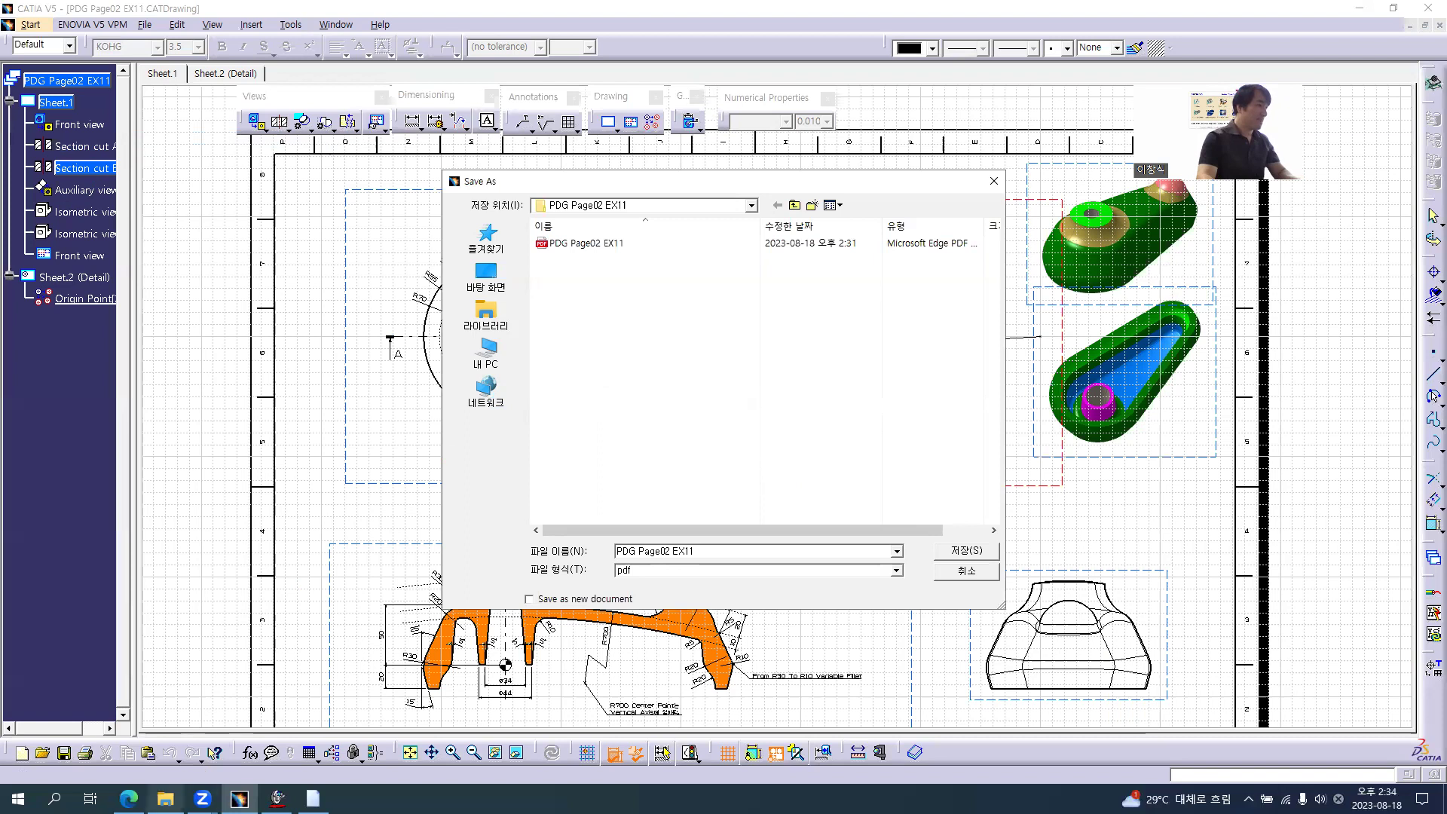
Switch to File Explorer and delete the PDG Page02 EX11_Sheet_2_(Detail) PDF and the older PDG Page02 EX11 PDF
{"action": "left_click", "coordinate": [160, 798]}
{"action": "left_click", "coordinate": [315, 287]}
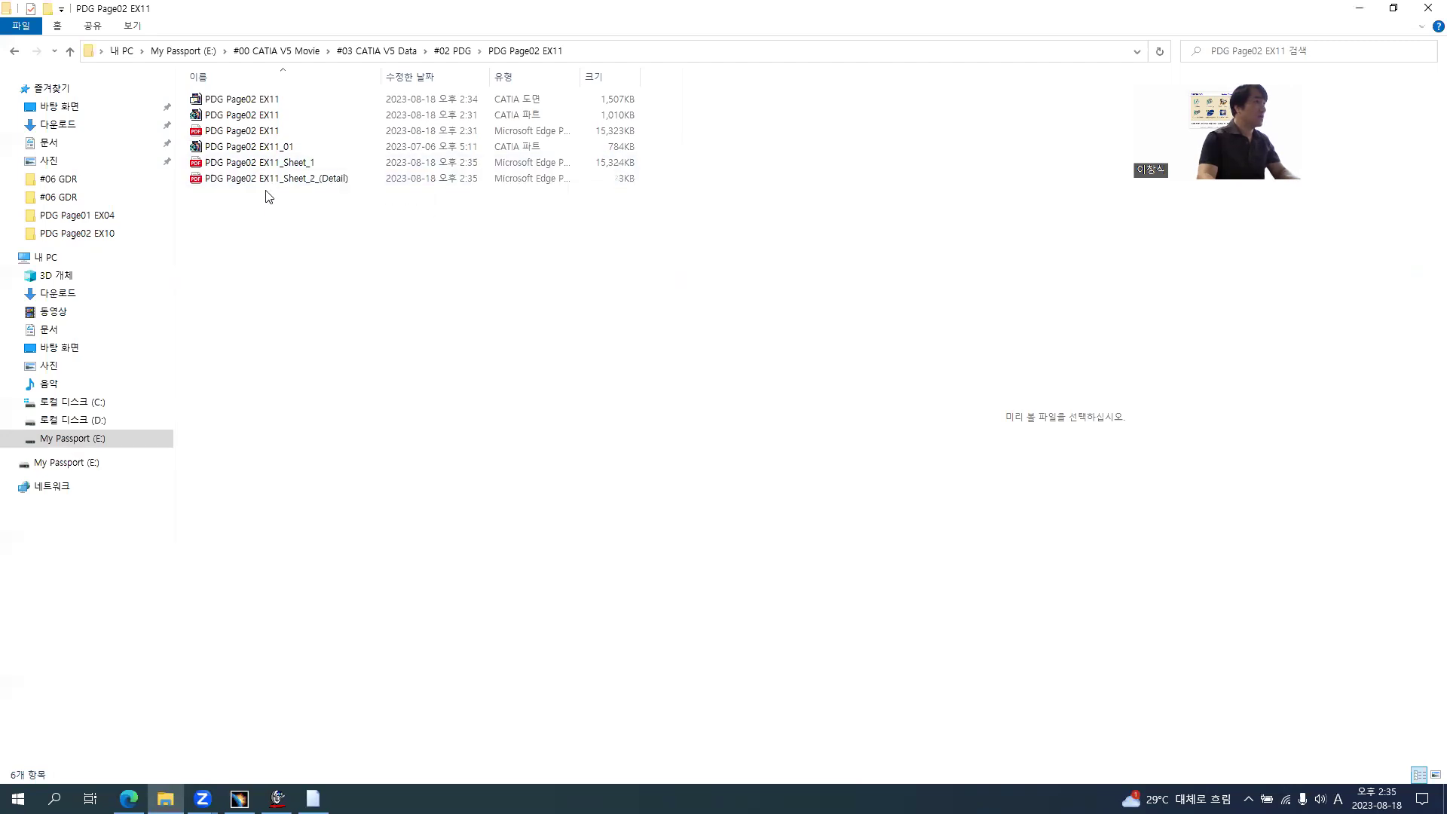
{"action": "right_click", "coordinate": [281, 181]}
{"action": "key", "text": "d"}
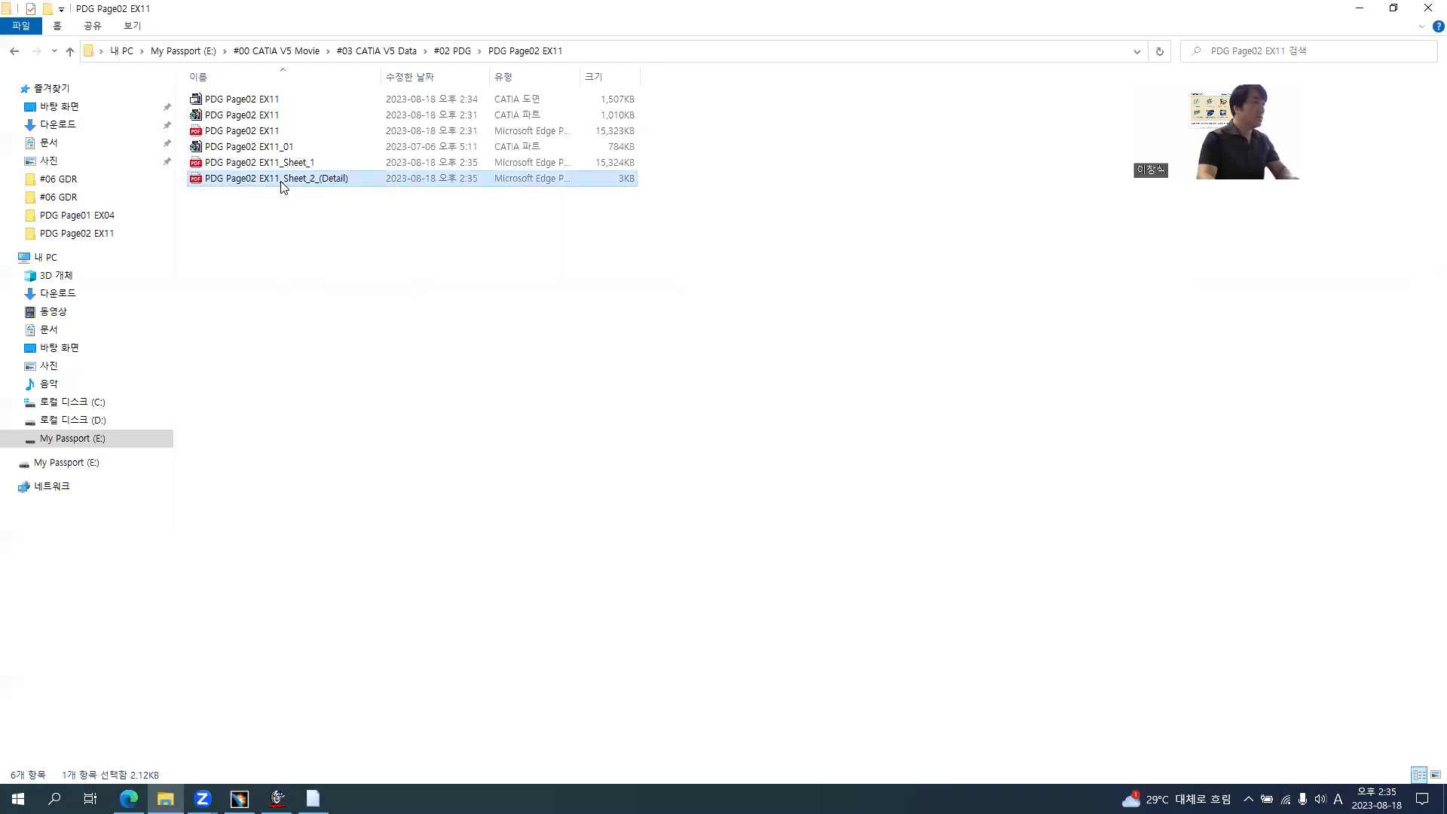
{"action": "left_click", "coordinate": [265, 133]}
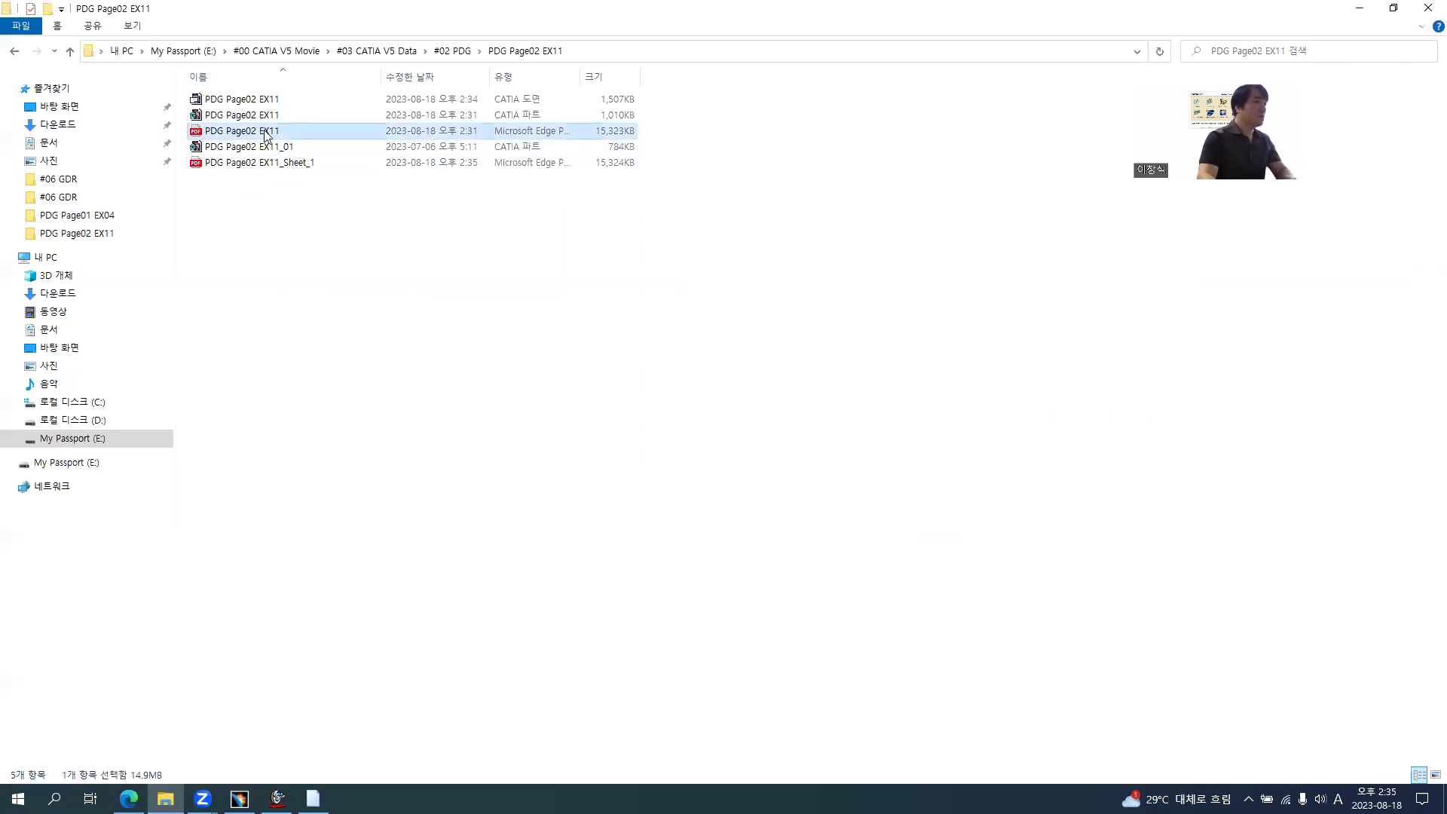
{"action": "key", "text": "Delete"}
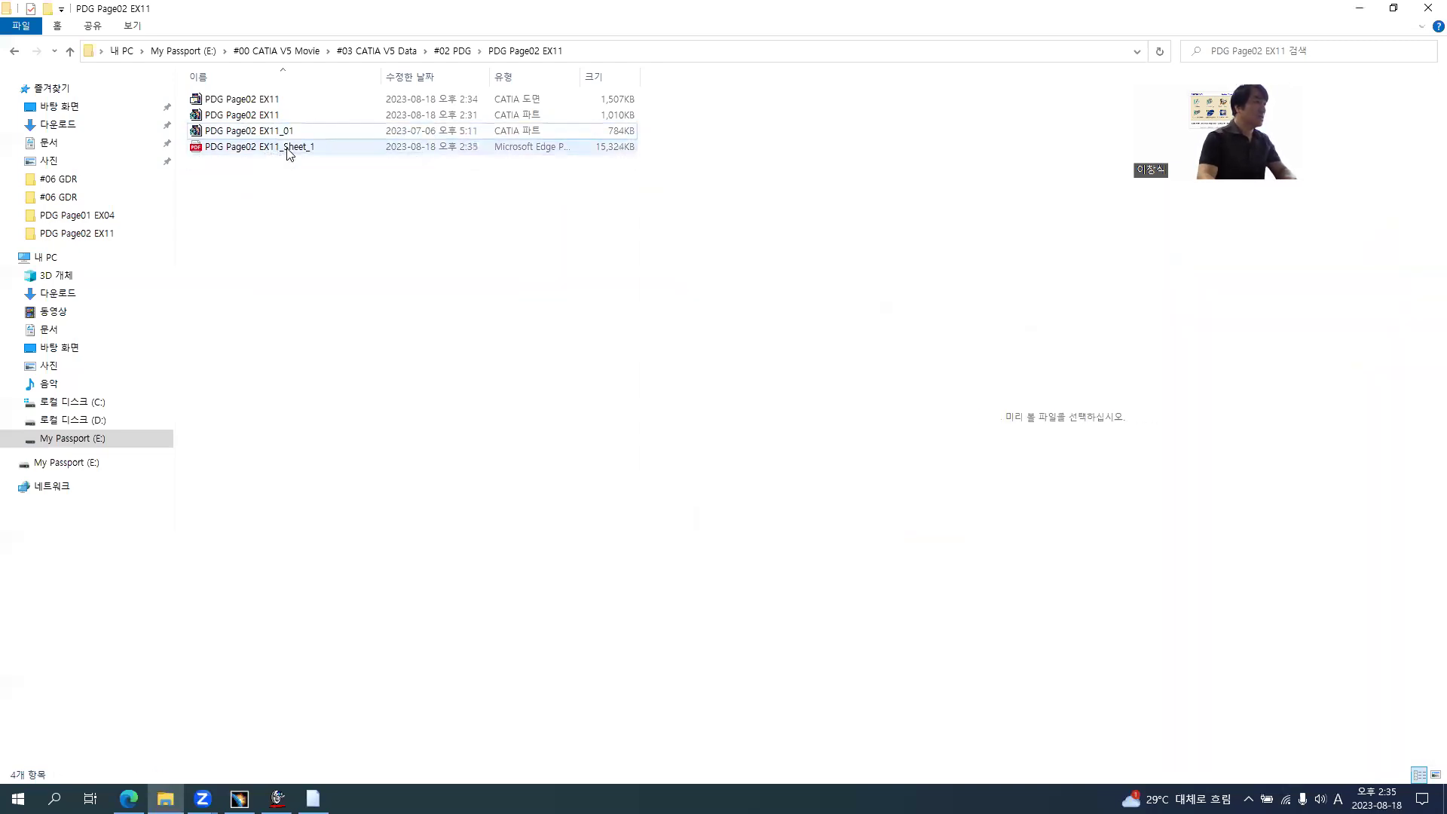
Rename the PDG Page02 EX11_Sheet_1 PDF as PDG Page02 EX11
{"action": "right_click", "coordinate": [288, 148]}
{"action": "key", "text": "m"}
{"action": "key", "text": "End"}
{"action": "key", "text": "BackSpace"}
{"action": "key", "text": "BackSpace"}
{"action": "key", "text": "BackSpace"}
{"action": "key", "text": "BackSpace"}
{"action": "key", "text": "BackSpace"}
{"action": "key", "text": "BackSpace"}
{"action": "key", "text": "BackSpace"}
{"action": "key", "text": "BackSpace"}
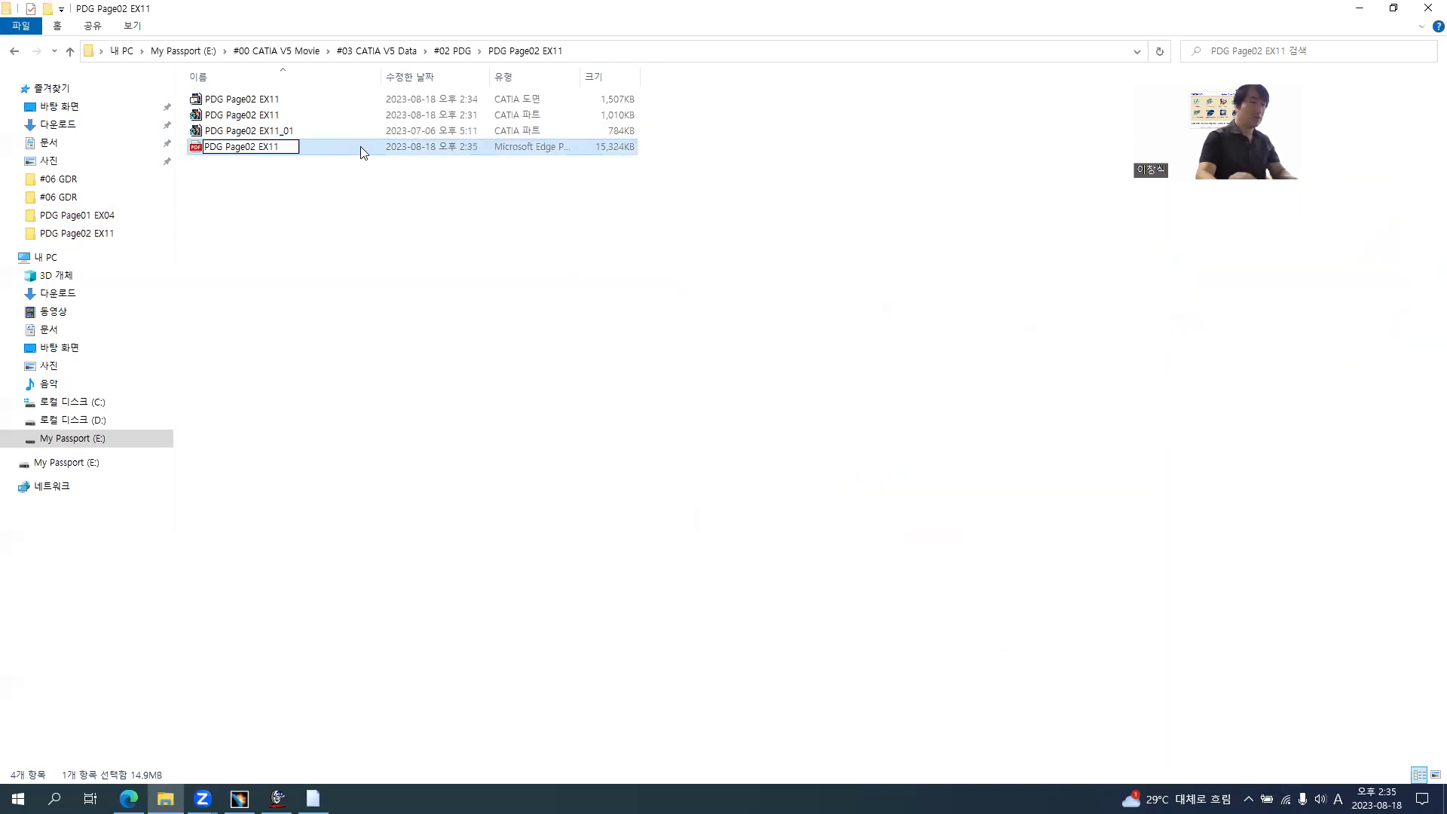
{"action": "key", "text": "Return"}
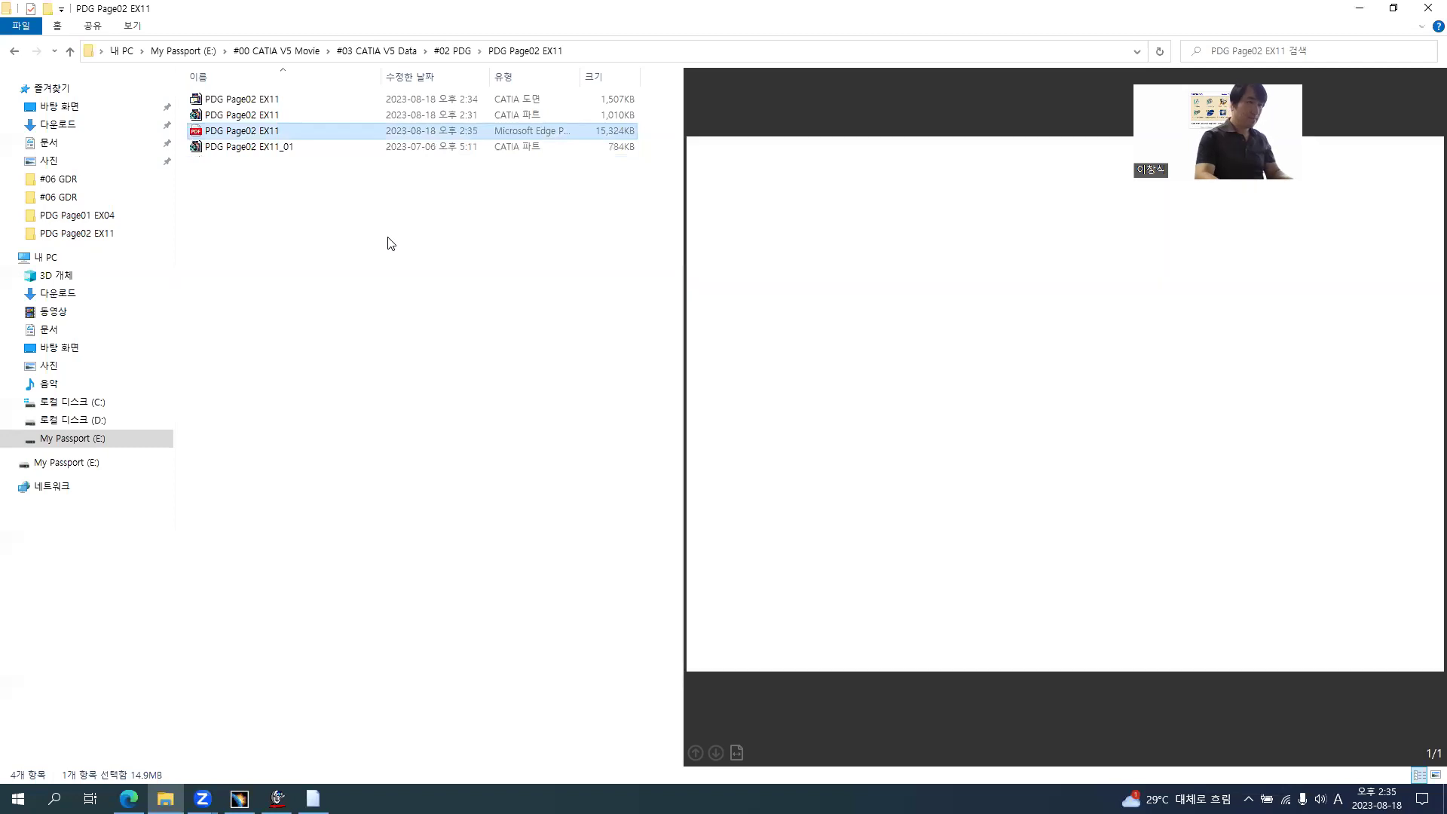
Open the PDG Page02 EX11 PDF in Edge and check the section callouts, Section Cut B-B's origin mark and the overall sheet
{"action": "key", "text": "Return"}
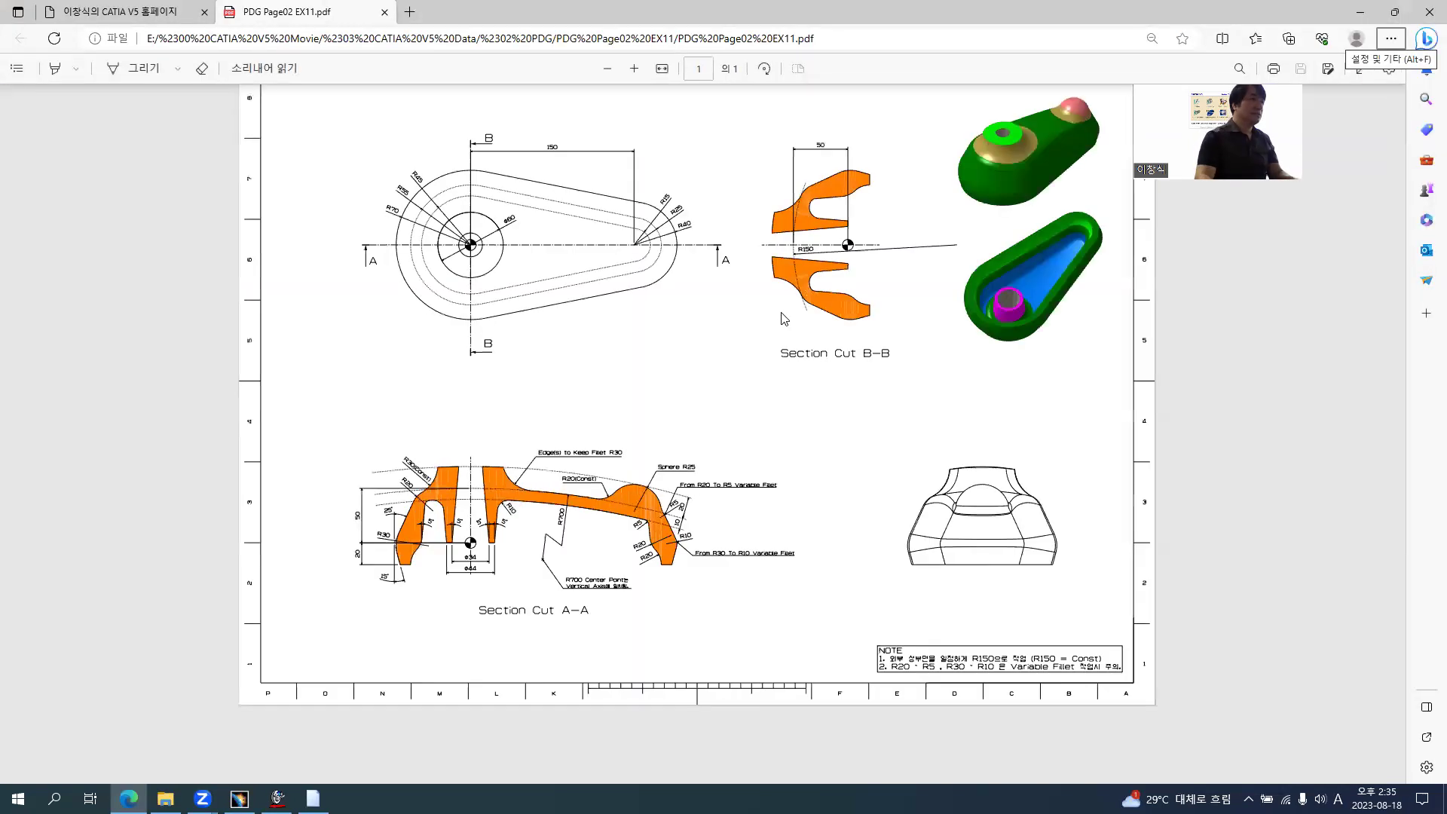
{"action": "scroll", "coordinate": [631, 213], "scroll_direction": "up", "scroll_amount": 2, "text": "ctrl"}
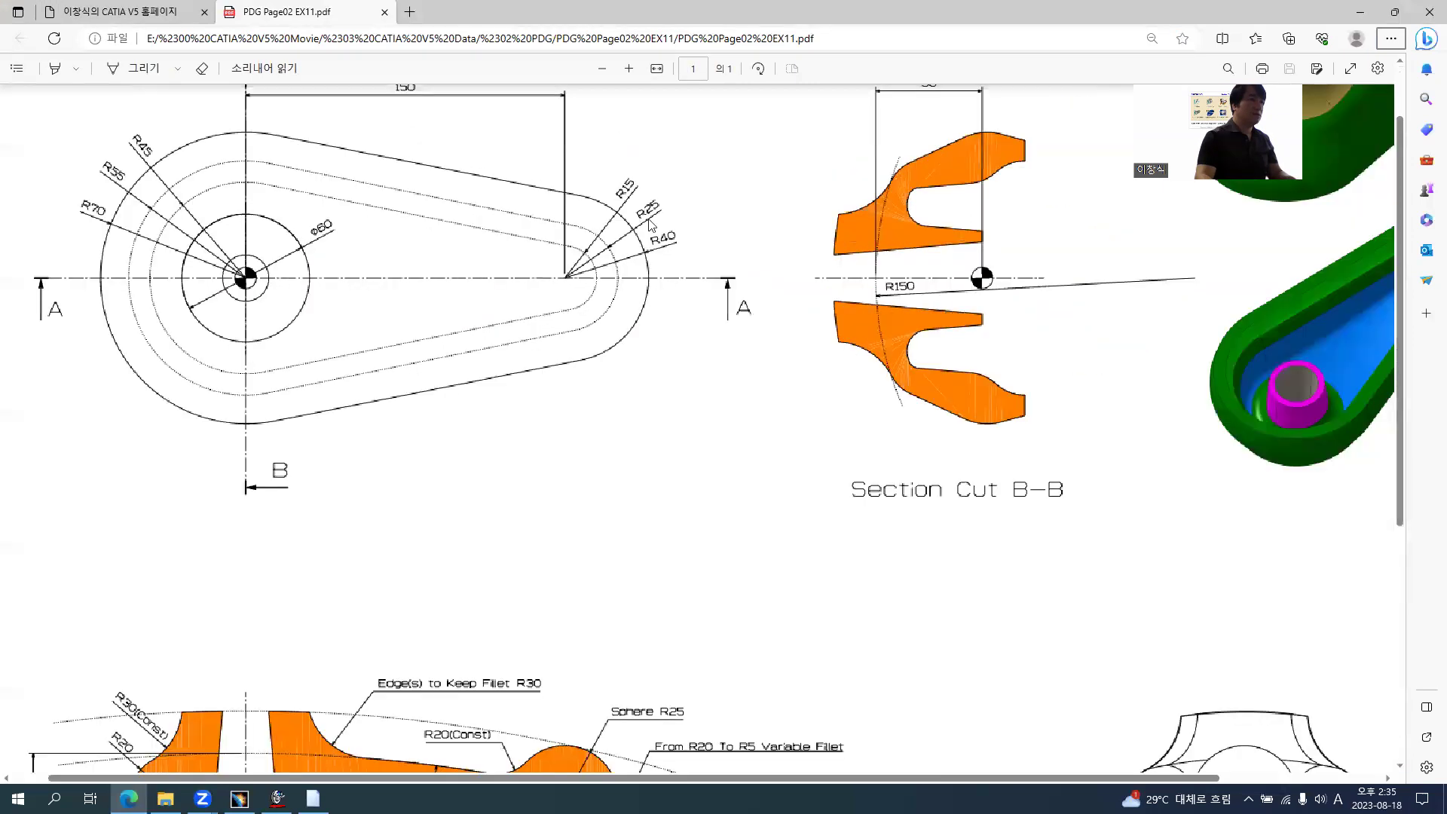
{"action": "scroll", "coordinate": [961, 281], "scroll_direction": "up", "scroll_amount": 2}
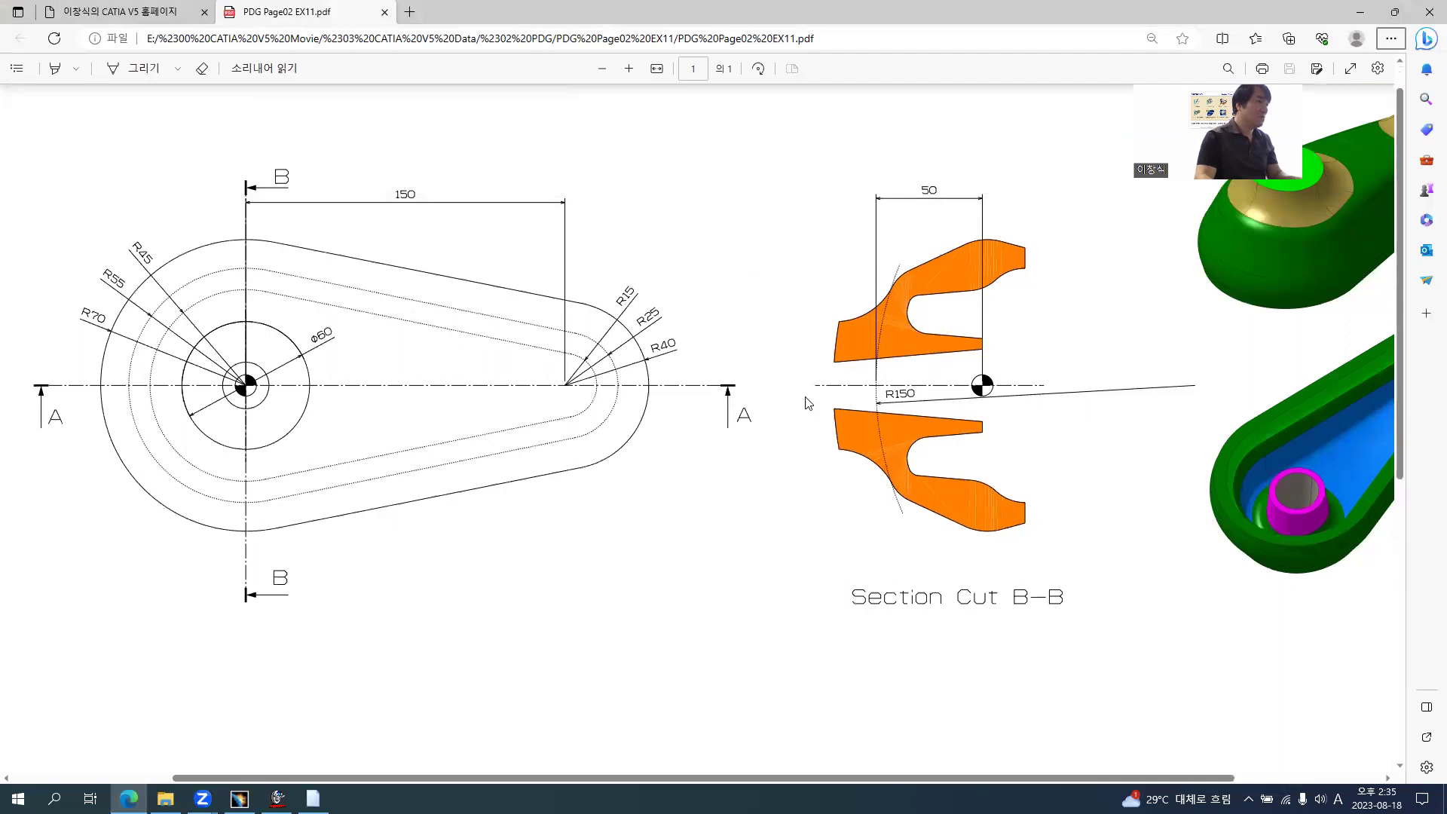
{"action": "scroll", "coordinate": [242, 342], "scroll_direction": "down", "scroll_amount": 2, "text": "ctrl"}
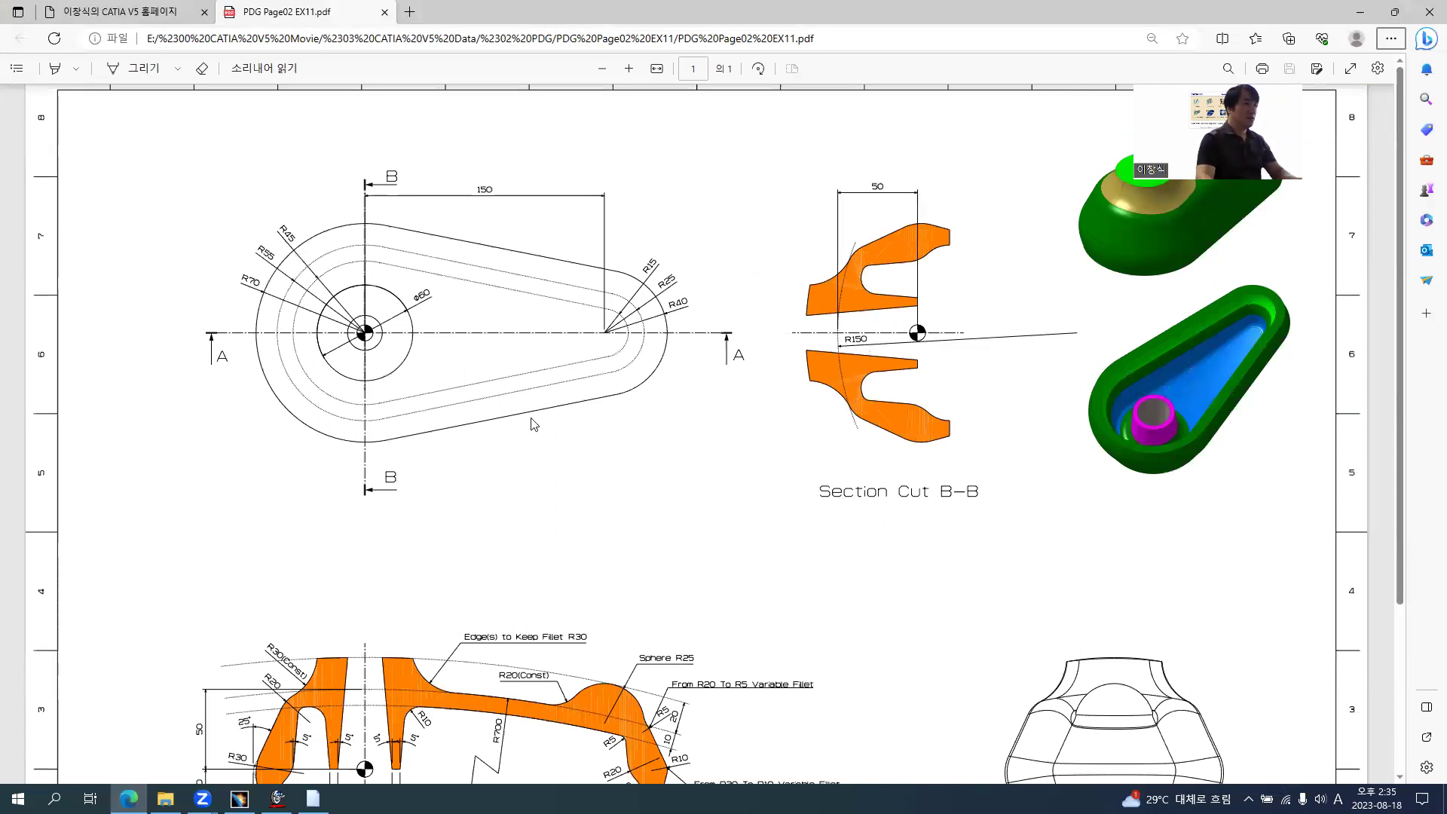
{"action": "scroll", "coordinate": [596, 440], "scroll_direction": "down", "scroll_amount": 2, "text": "ctrl"}
{"action": "scroll", "coordinate": [646, 391], "scroll_direction": "up", "scroll_amount": 1, "text": "ctrl"}
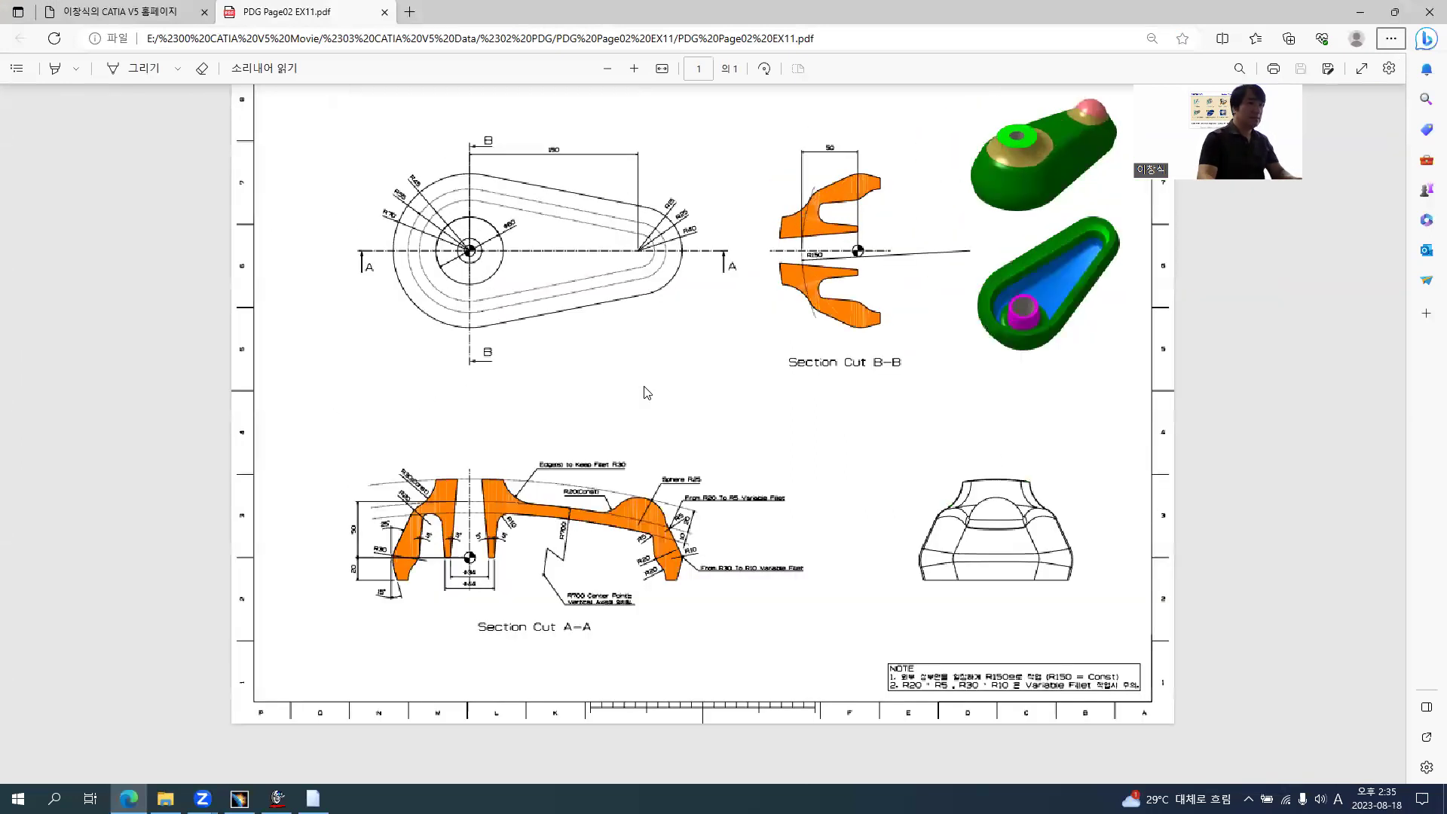
Switch back to CATIA and review the drawing with the whole sheet in view
{"action": "key", "text": "alt+Tab"}
{"action": "key", "text": "alt+Tab"}
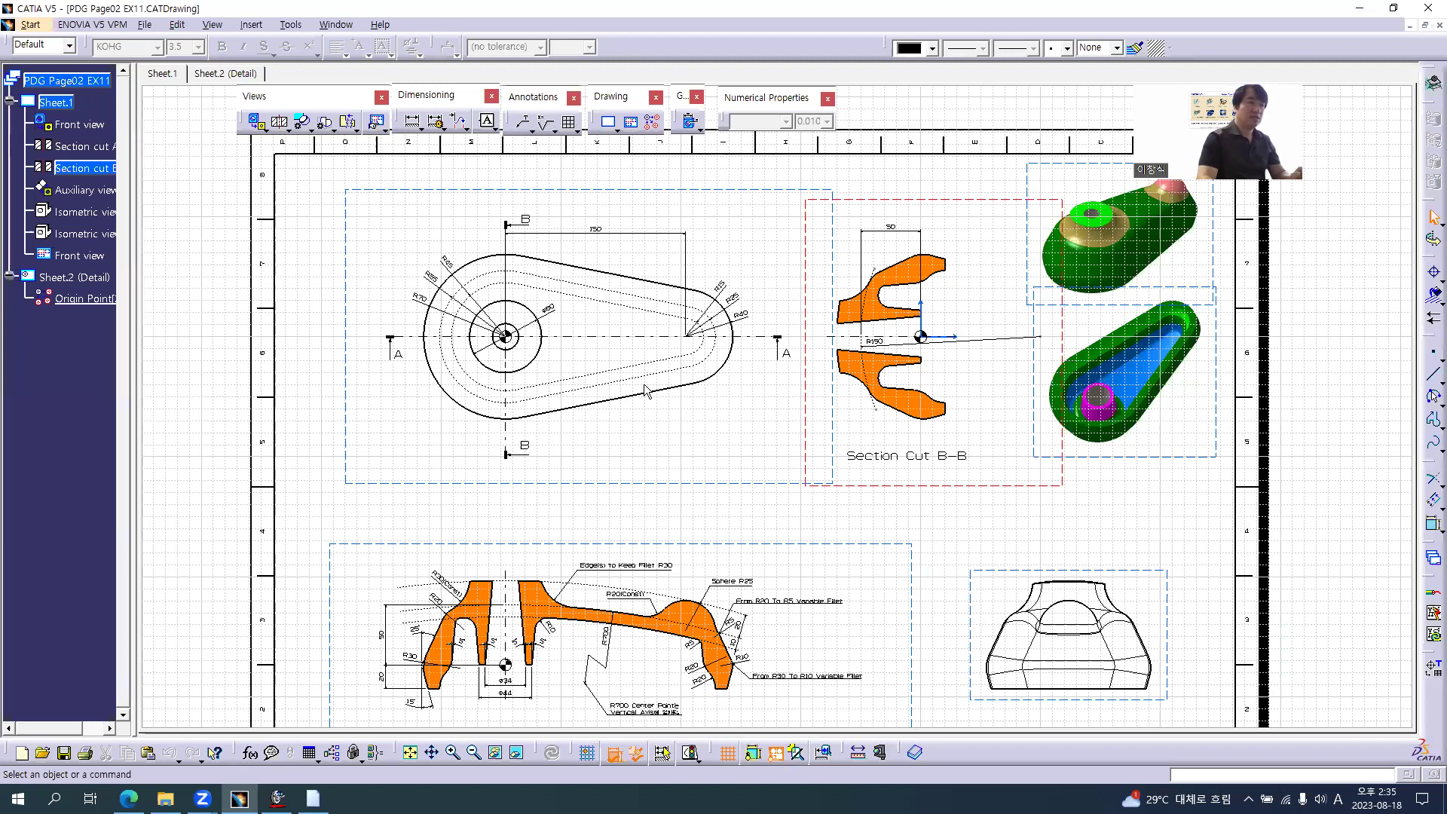
{"action": "left_click", "coordinate": [743, 485]}
{"action": "mouse_move", "coordinate": [743, 485]}
{"action": "middle_mouse_down"}
{"action": "mouse_move", "coordinate": [738, 443]}
{"action": "mouse_move", "coordinate": [743, 461]}
{"action": "middle_mouse_up"}
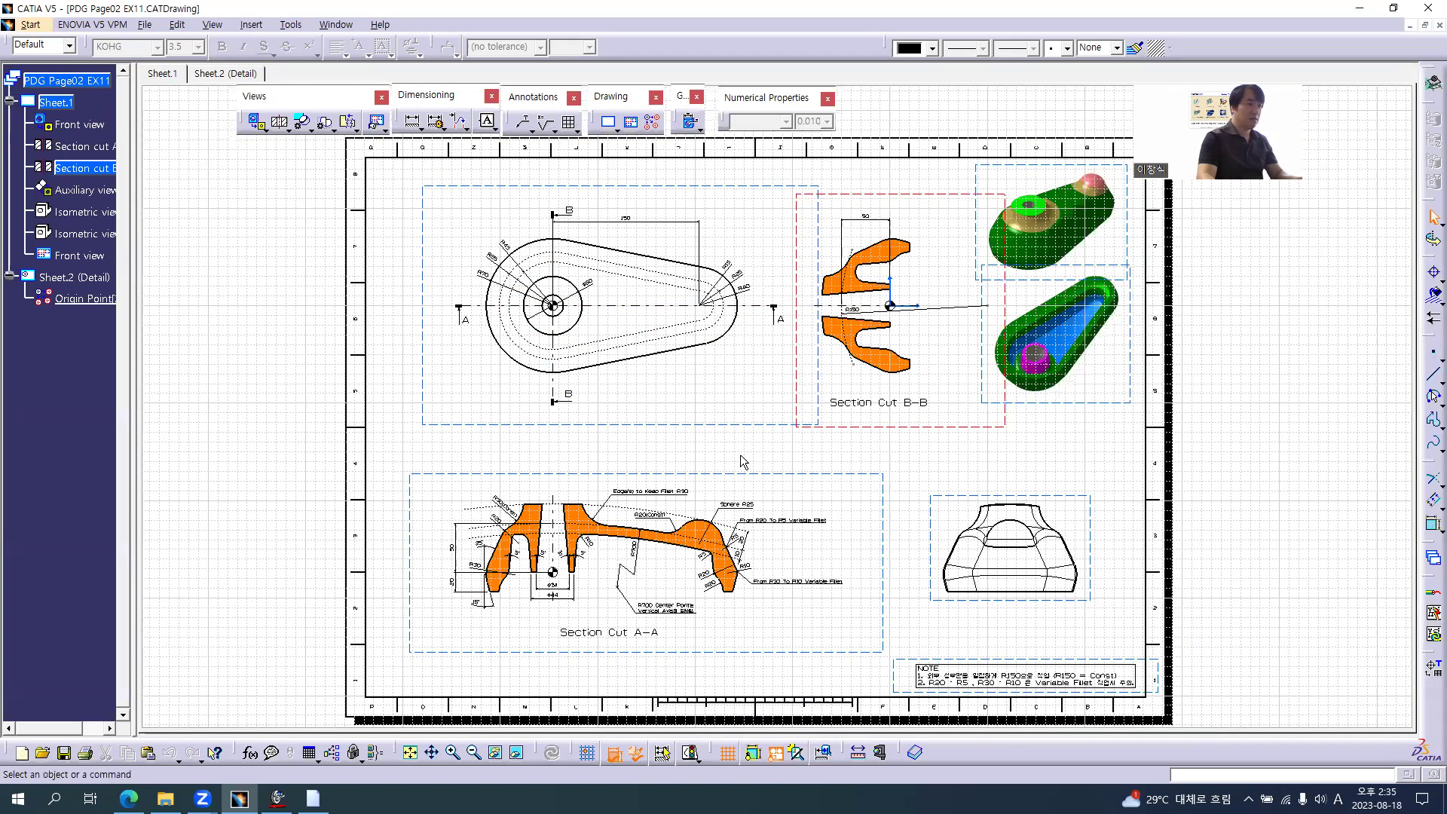